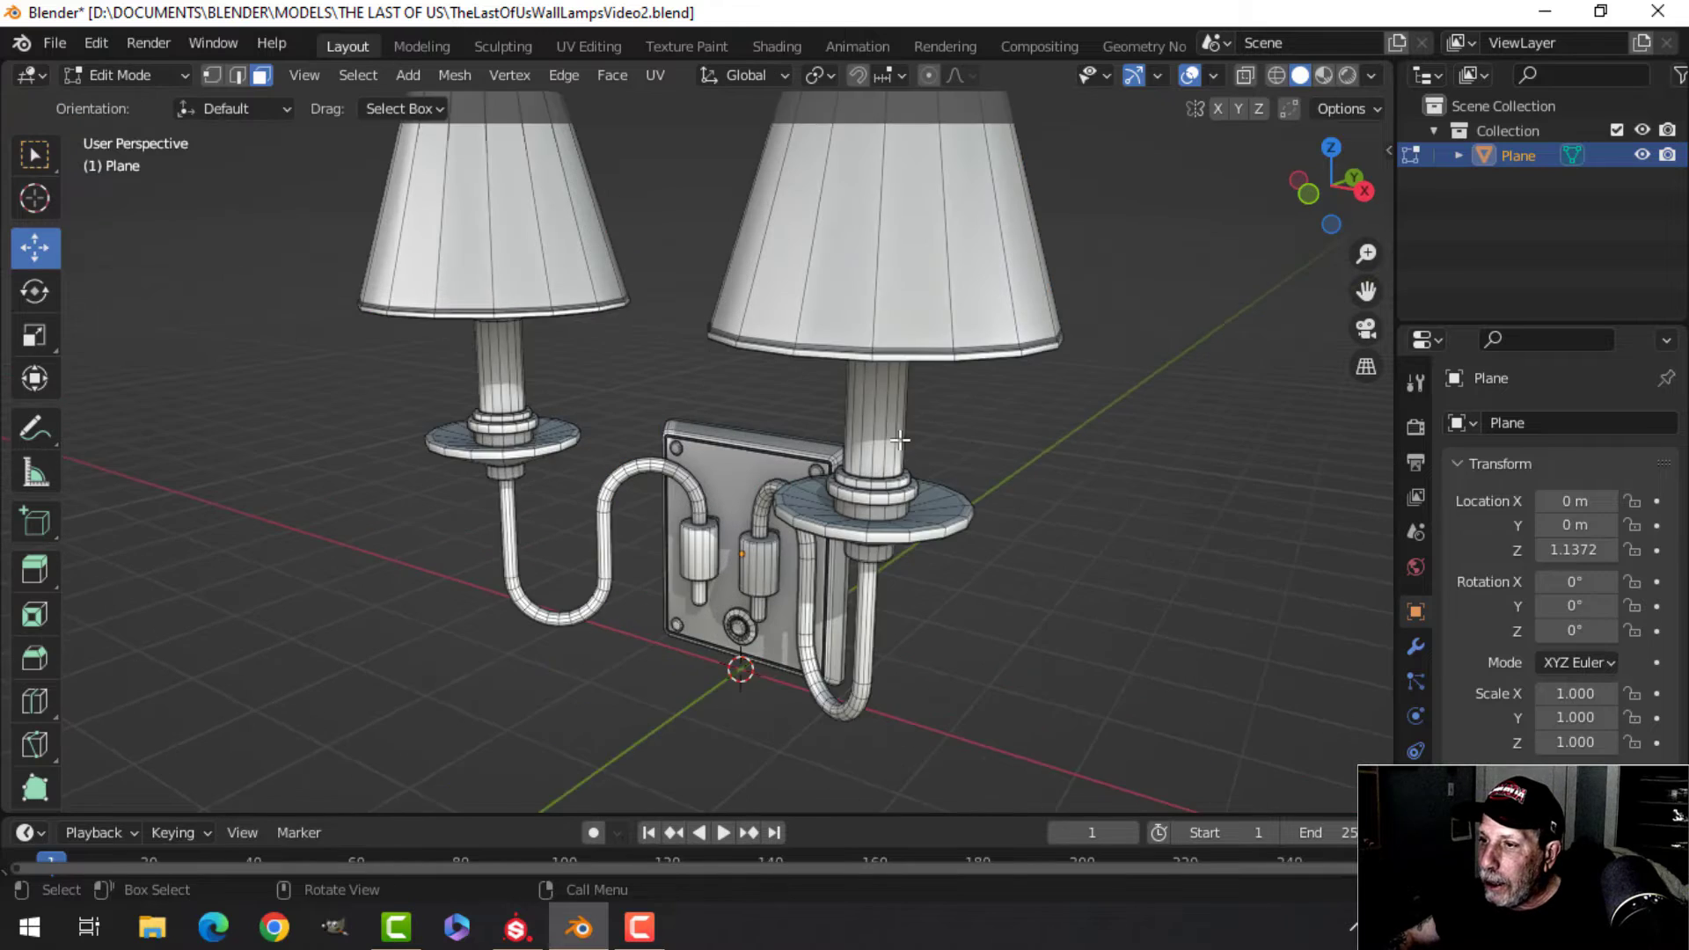
Select both lampshades including all linked geometry and separate them from the lamp into their own object.
click(981, 324)
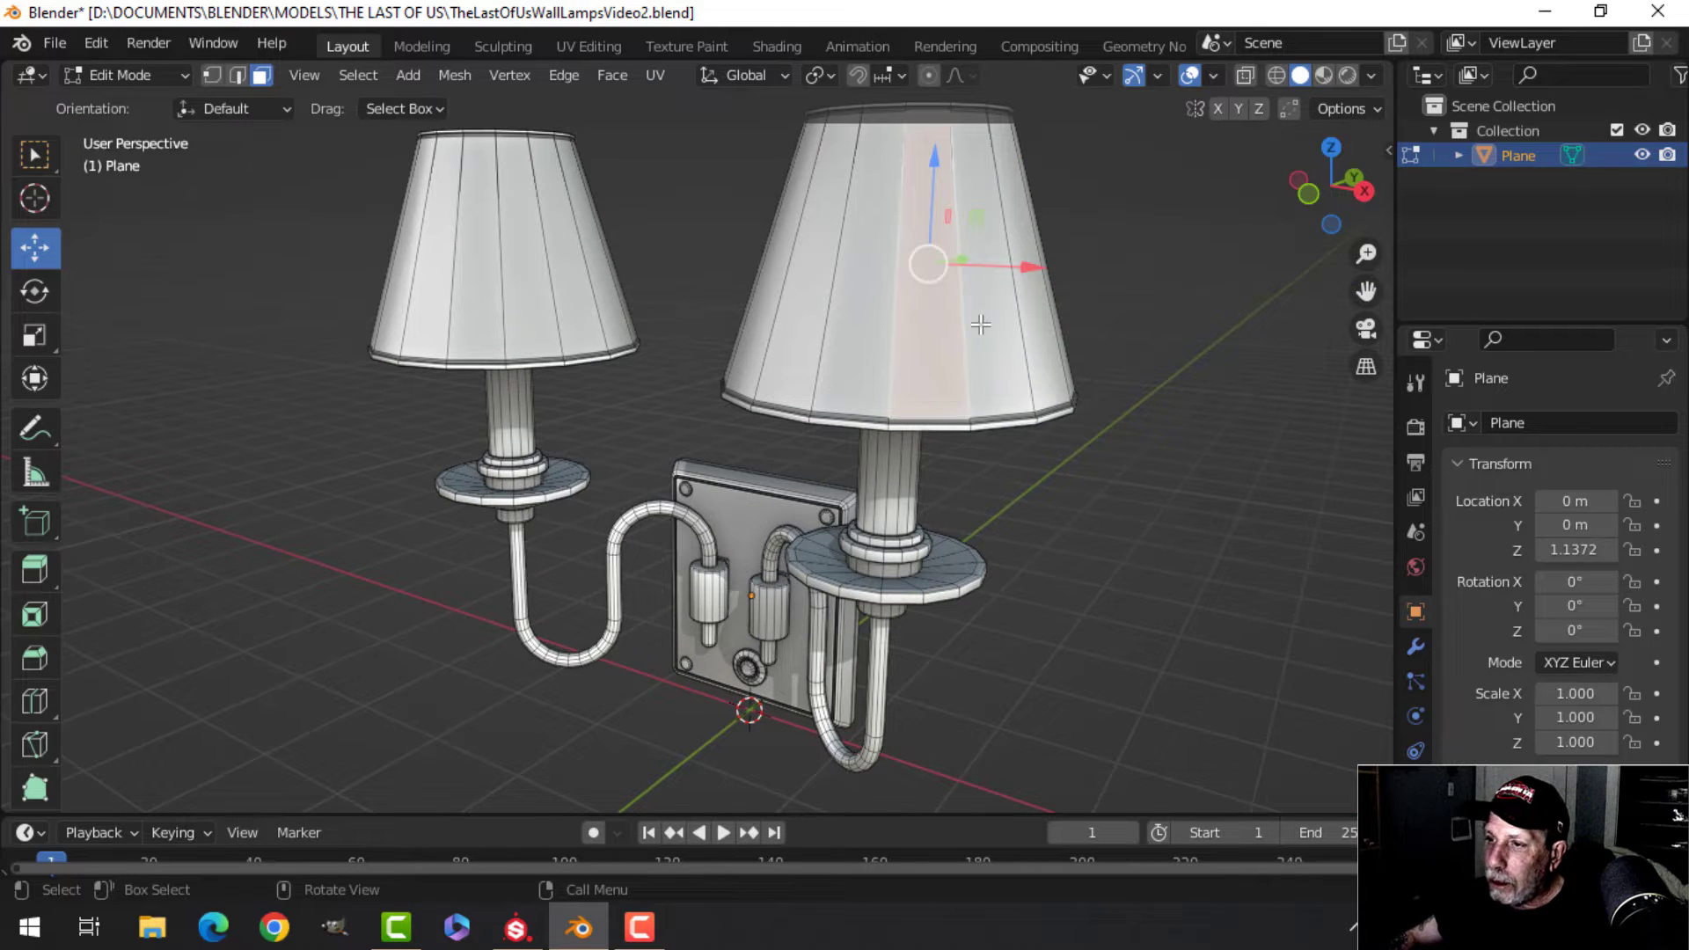
shift+click(533, 290)
key(ctrl+l)
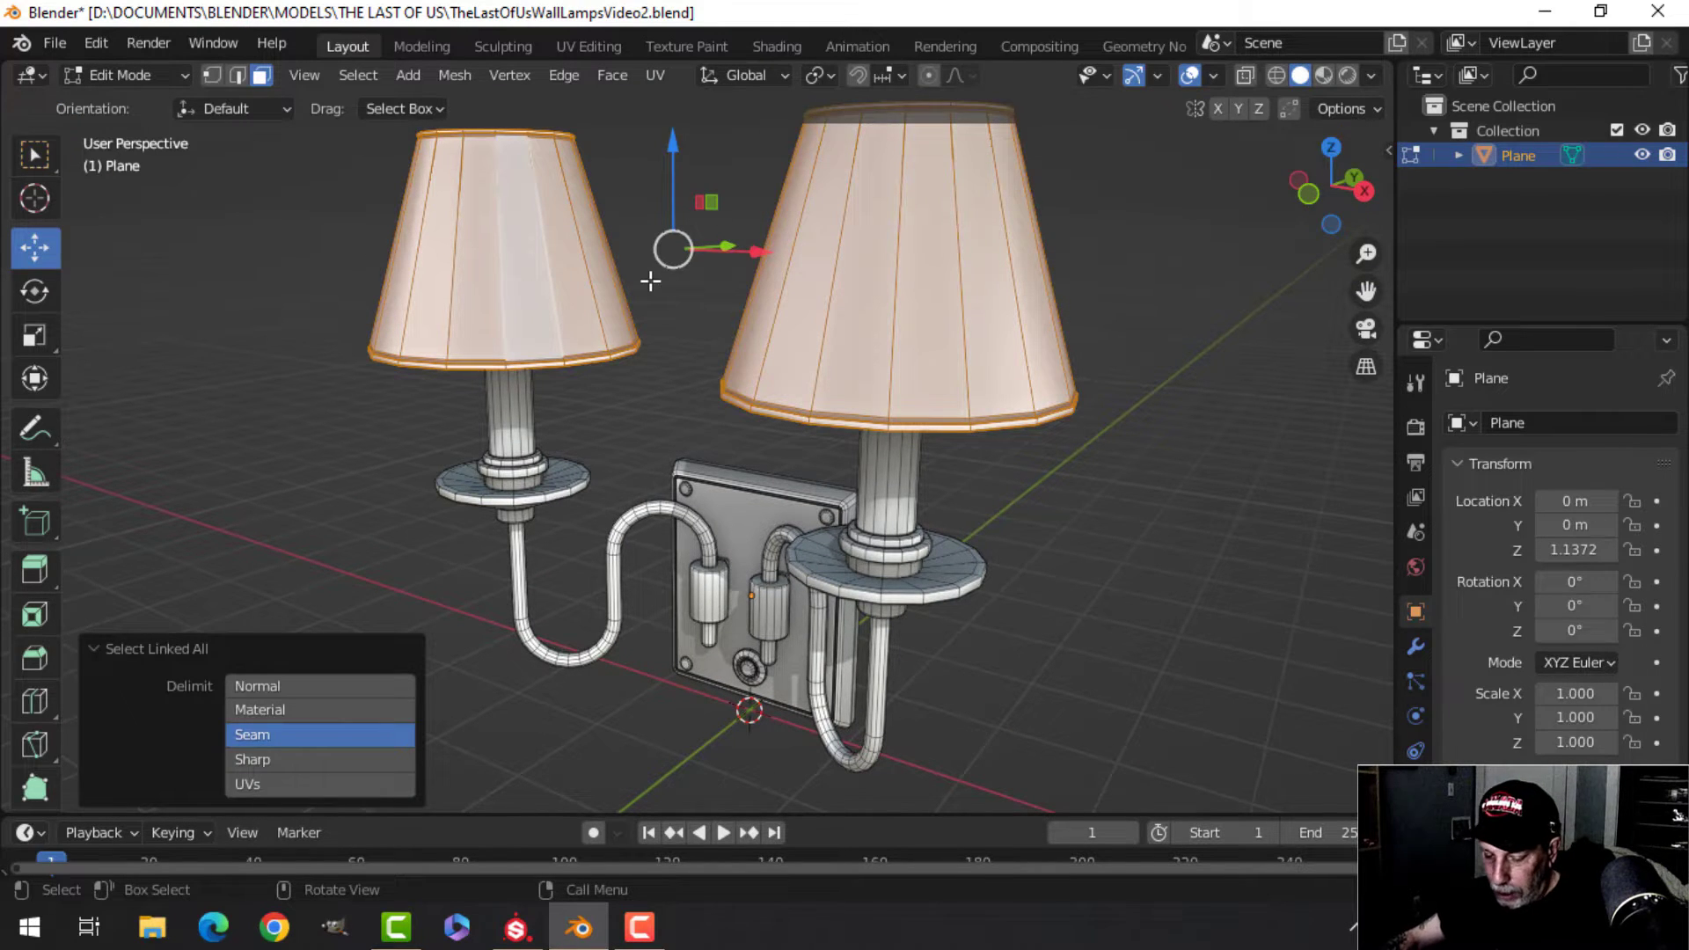
key(p)
click(650, 281)
key(Tab)
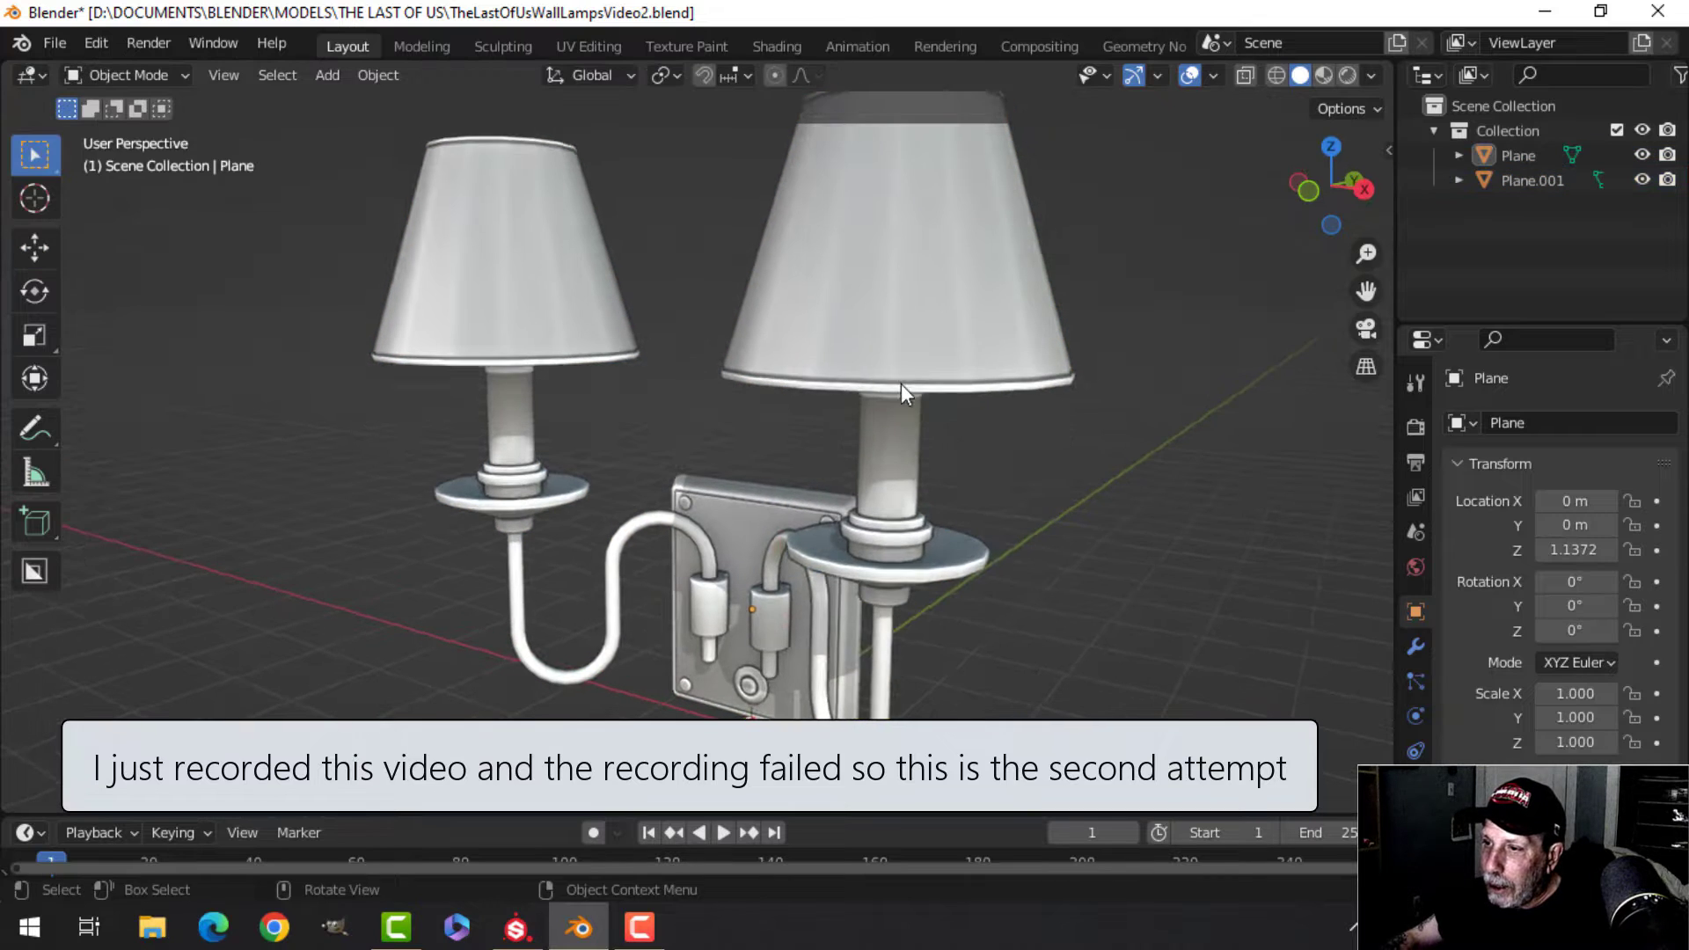
Delete all vertices of the left lampshade in the separated shades object, keeping only the right shade.
shift+middle_drag(901, 384, 880, 349)
click(919, 269)
middle_drag(918, 270, 785, 405)
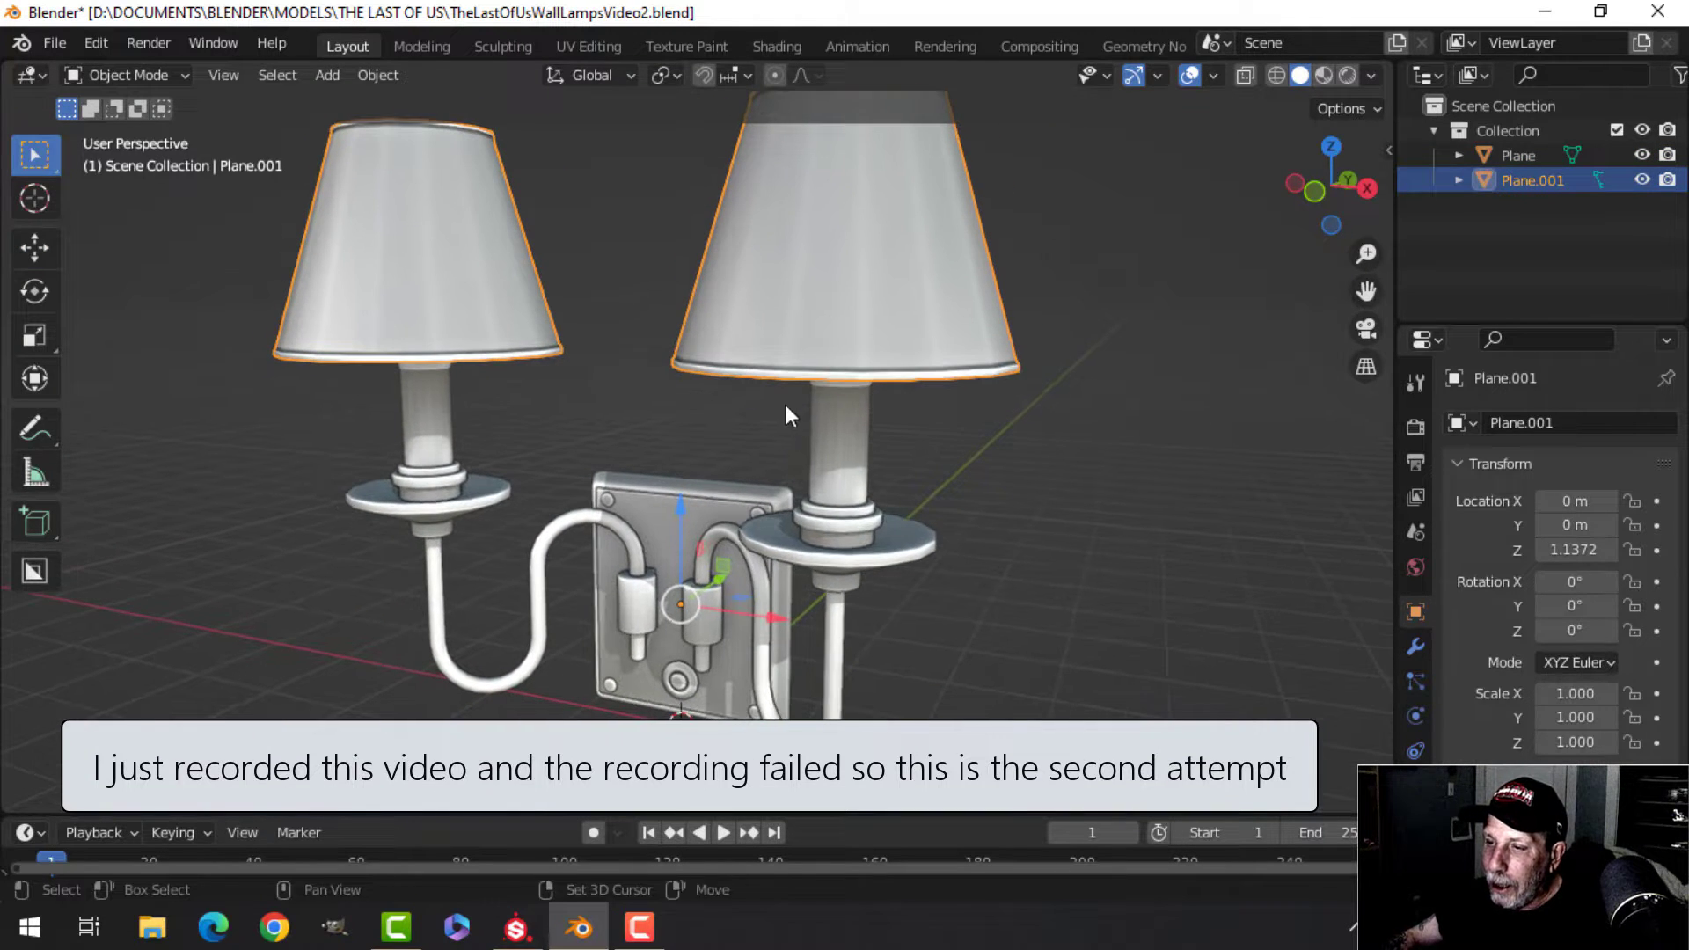
click(1416, 649)
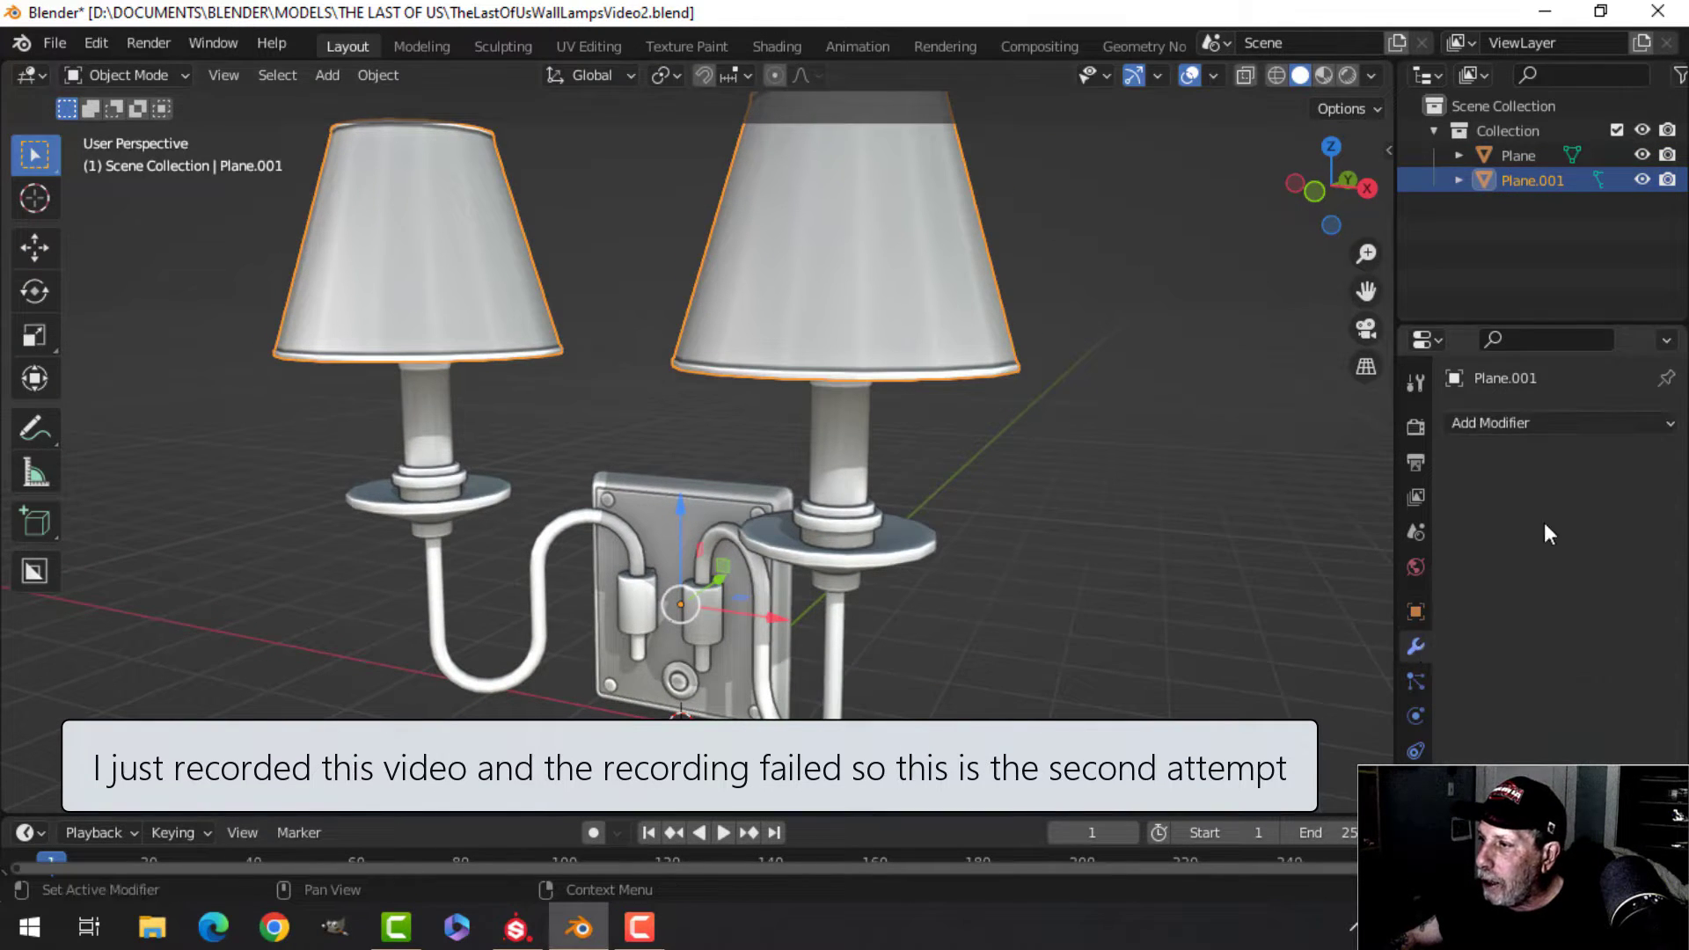
scroll(889, 457, down, 2)
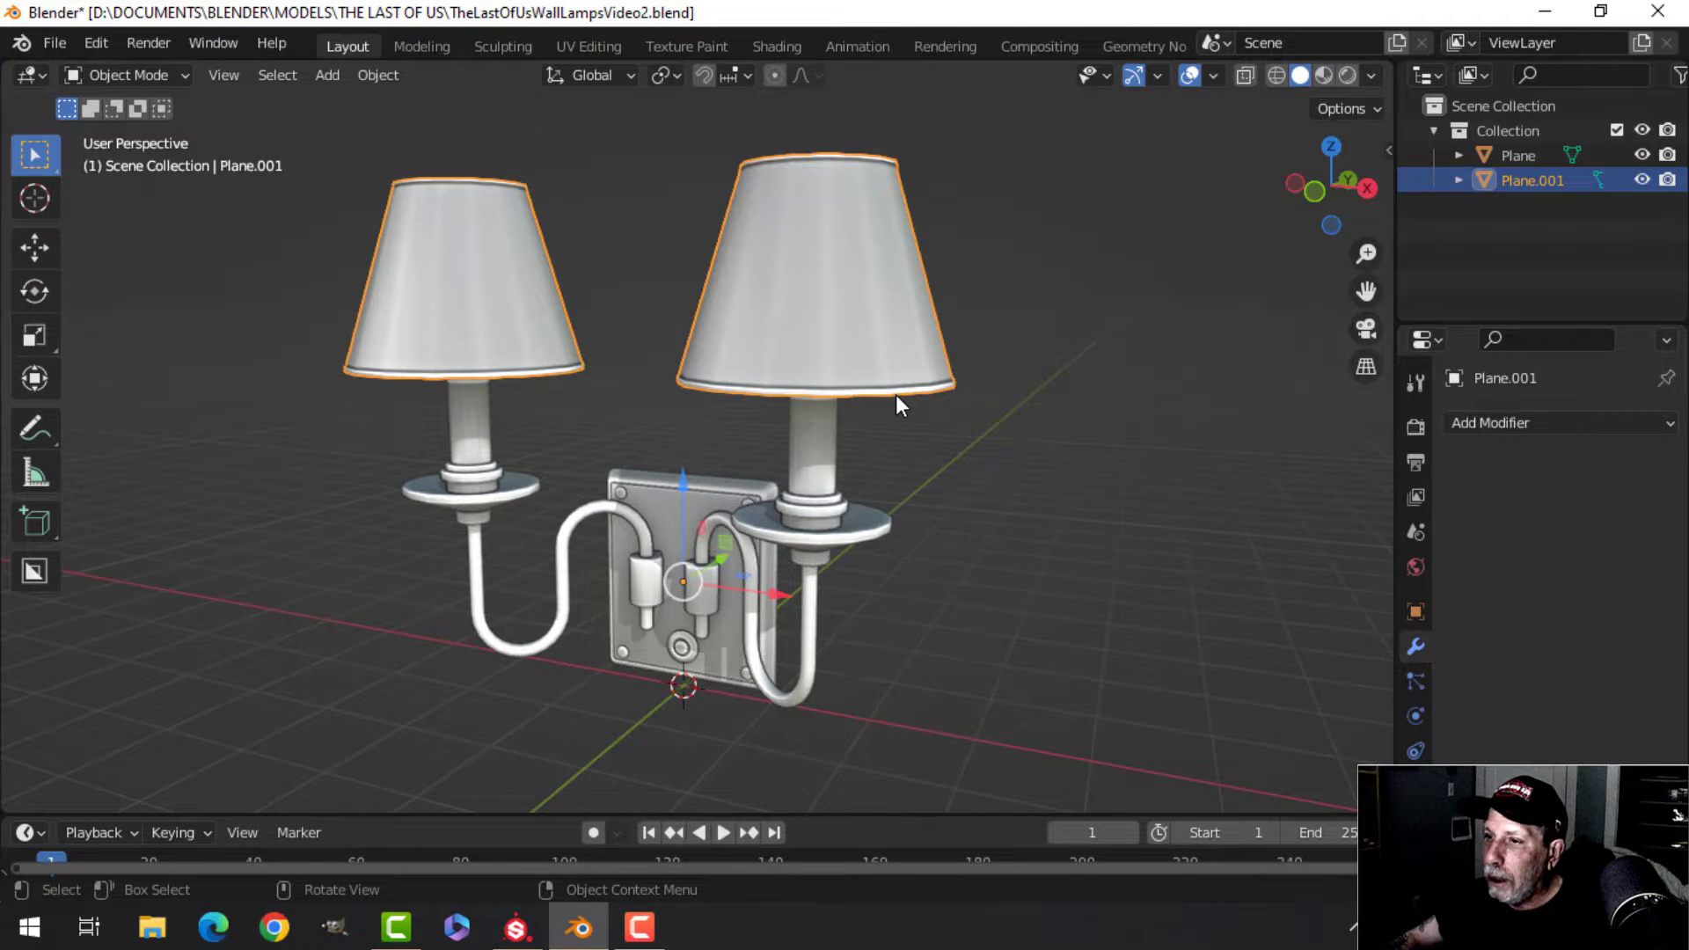
middle_drag(904, 415, 862, 418)
key(Tab)
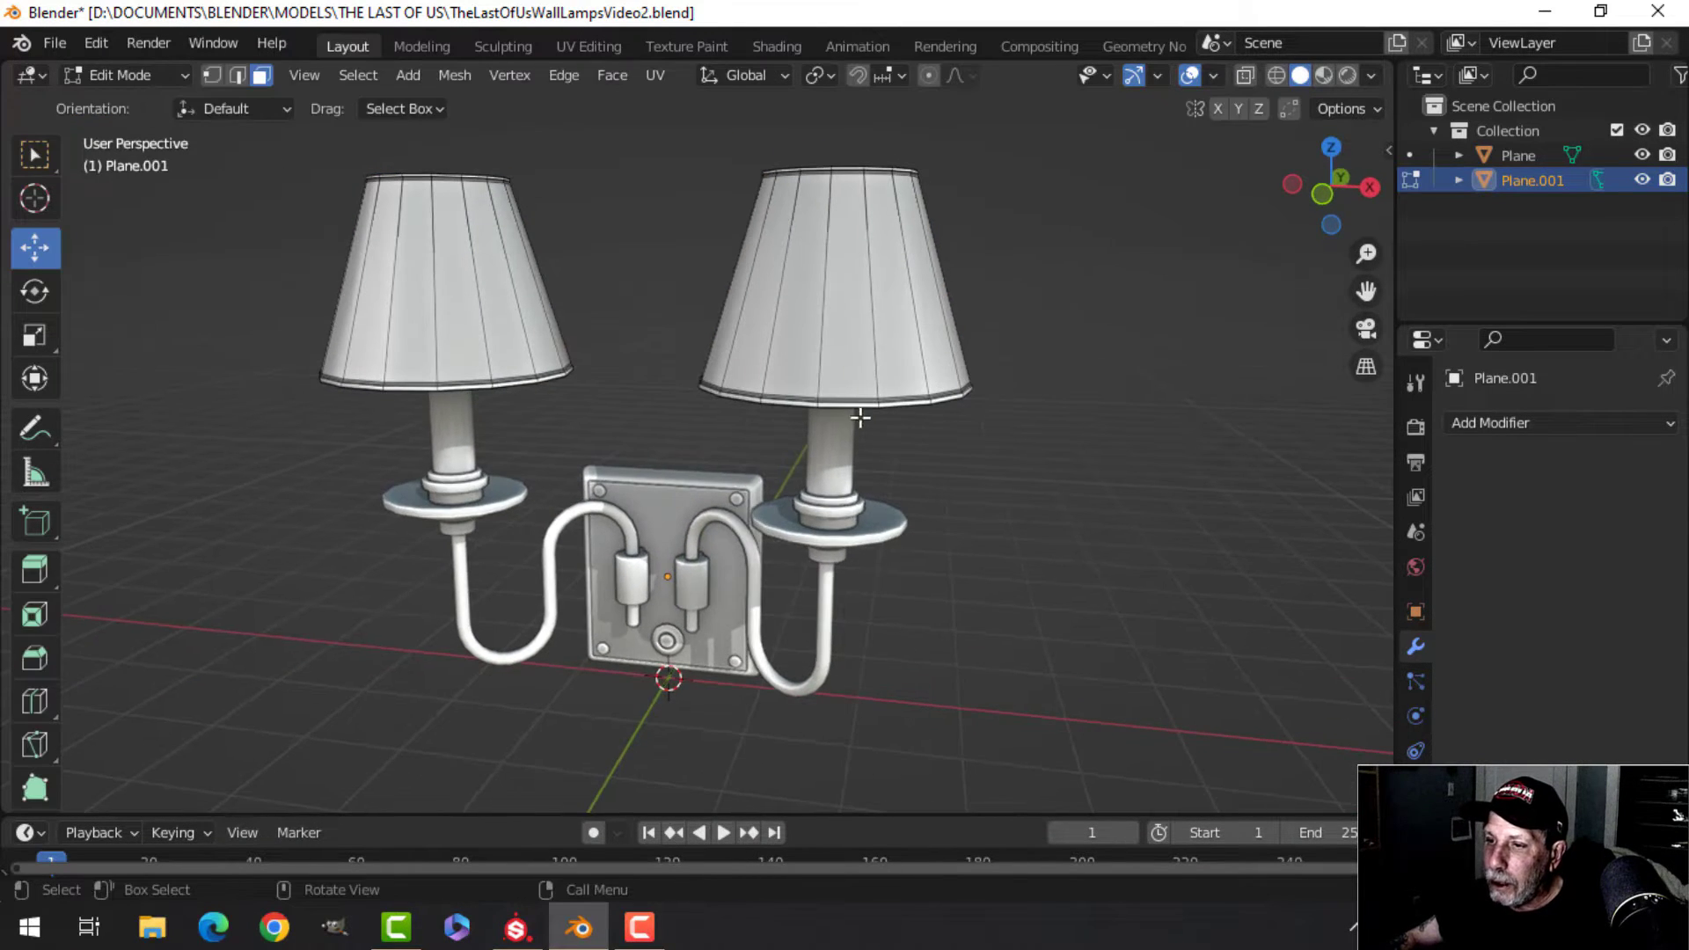
click(472, 337)
key(ctrl+l)
key(x)
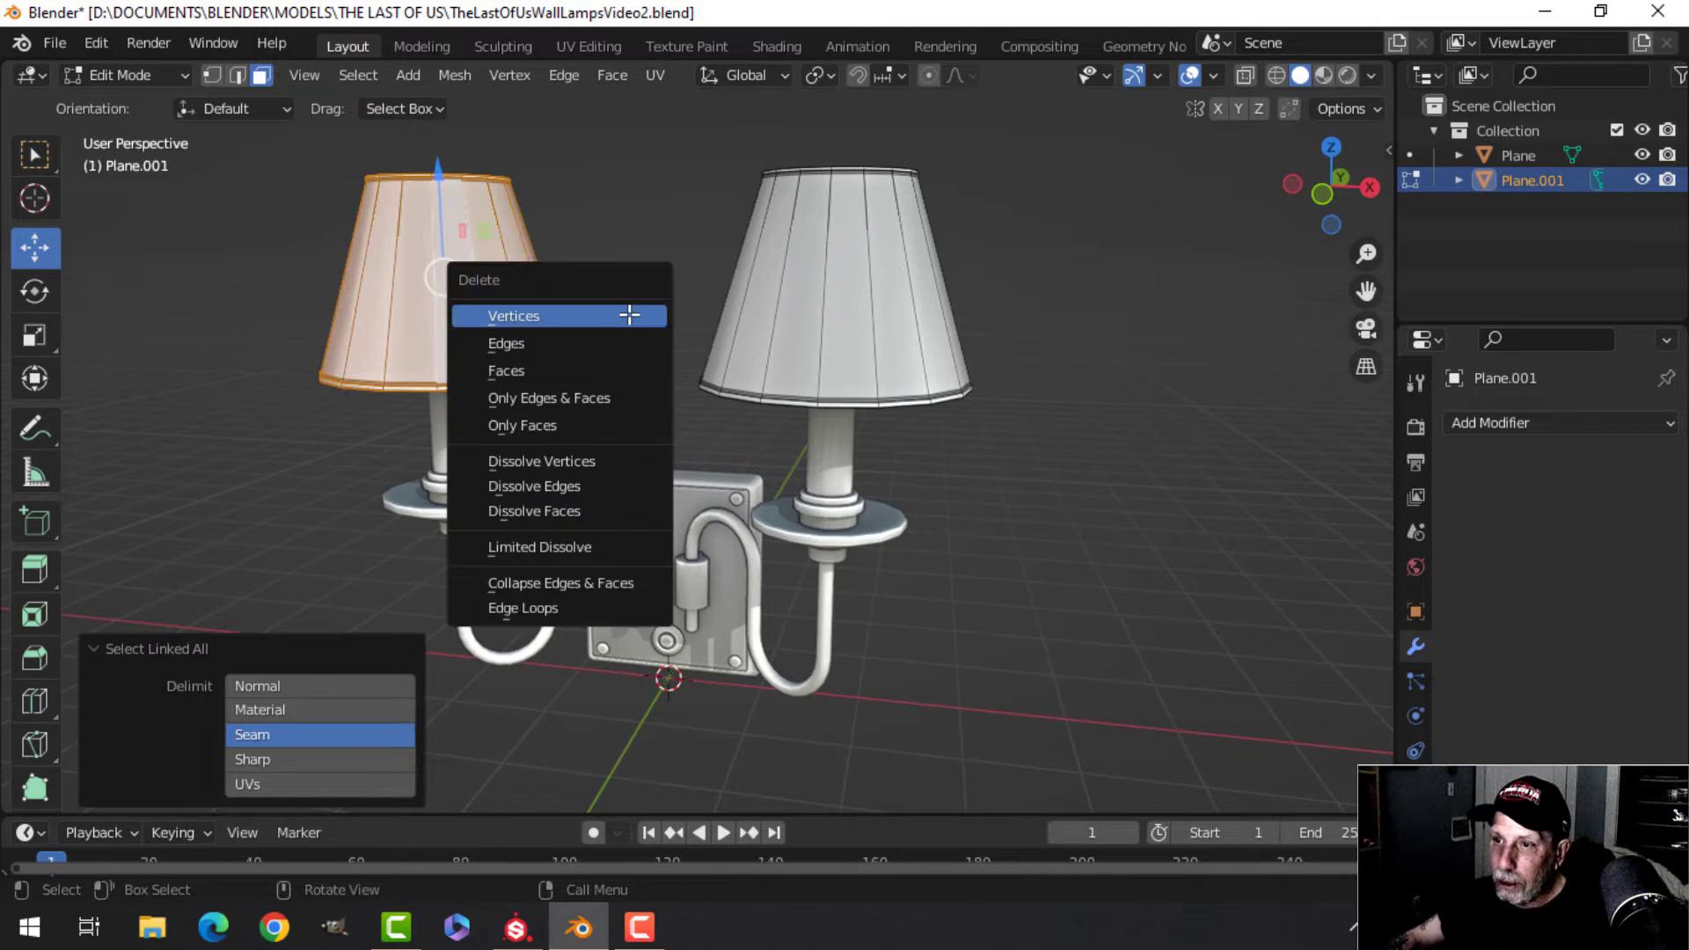
click(629, 315)
key(Tab)
Add a Mirror modifier on the X axis to the remaining lampshade and turn off its viewport display.
click(813, 323)
click(932, 314)
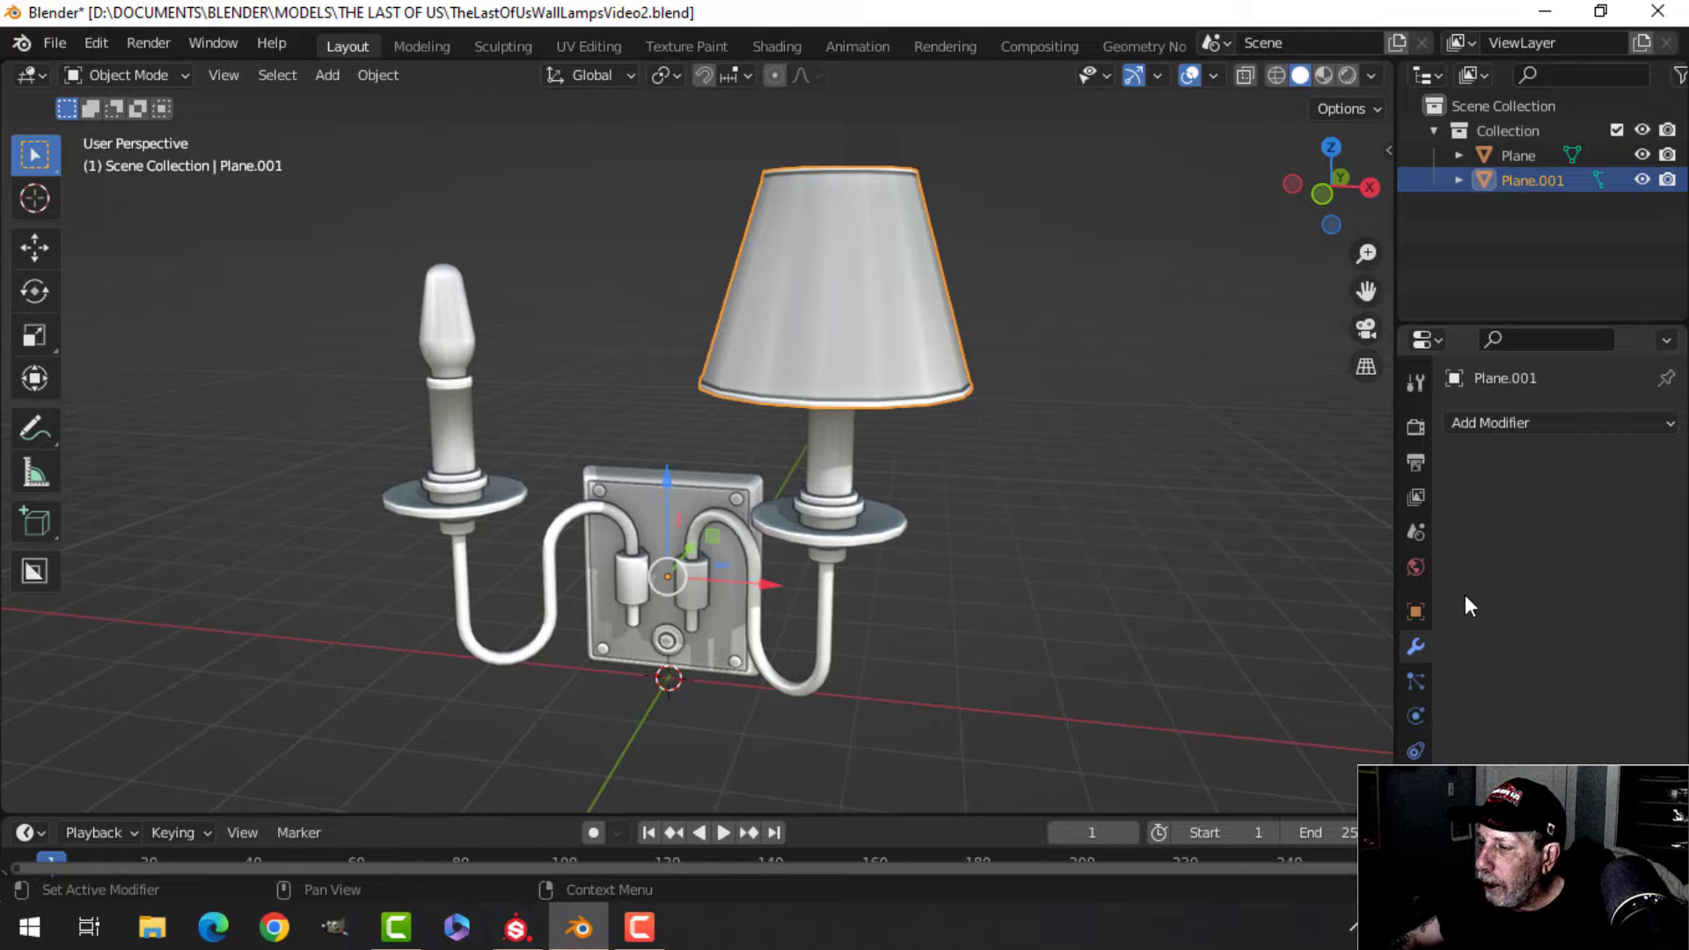
click(1505, 435)
click(1194, 709)
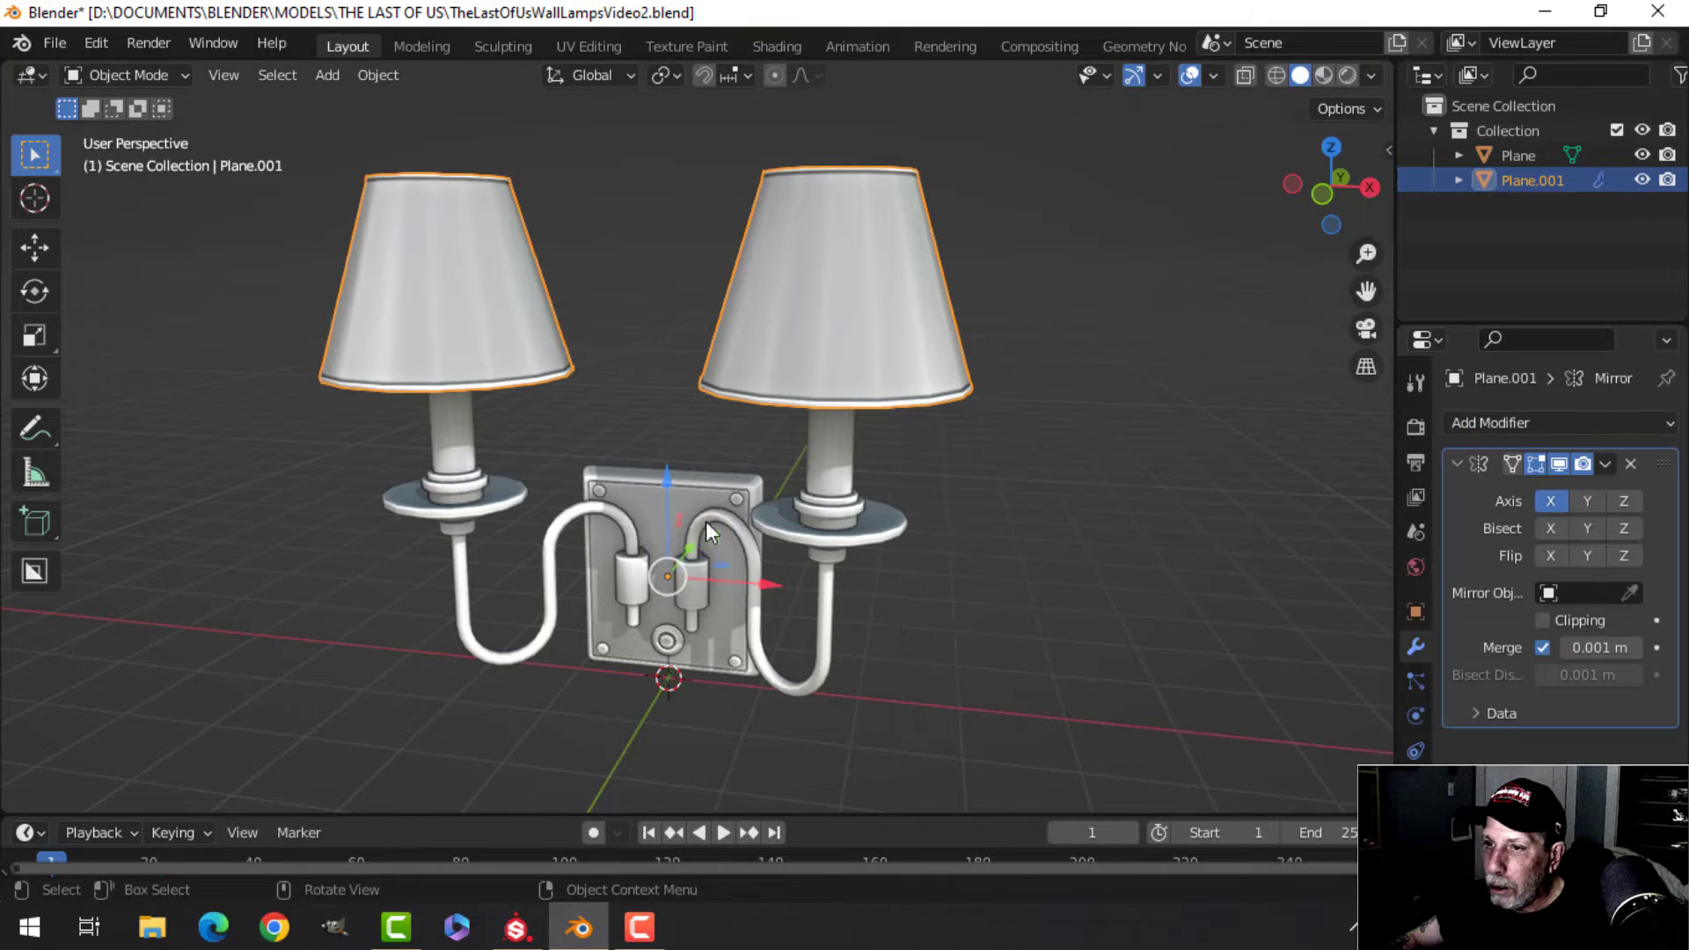
click(1558, 465)
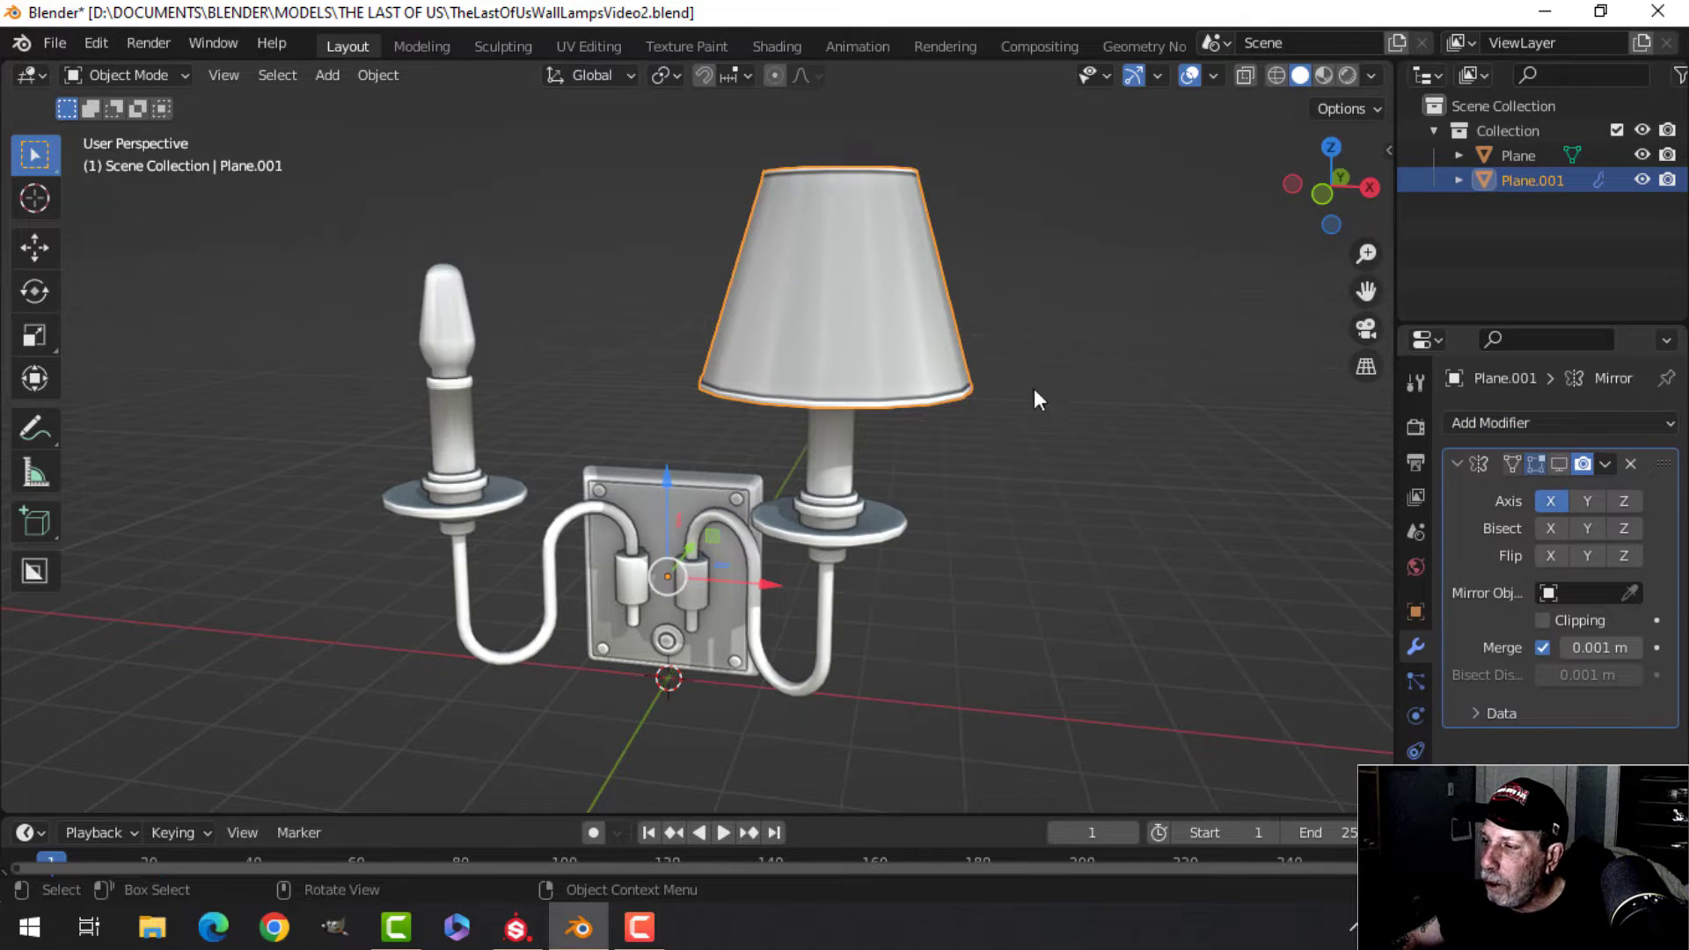
Create a new material for the lampshade and name it Shade.
click(1416, 820)
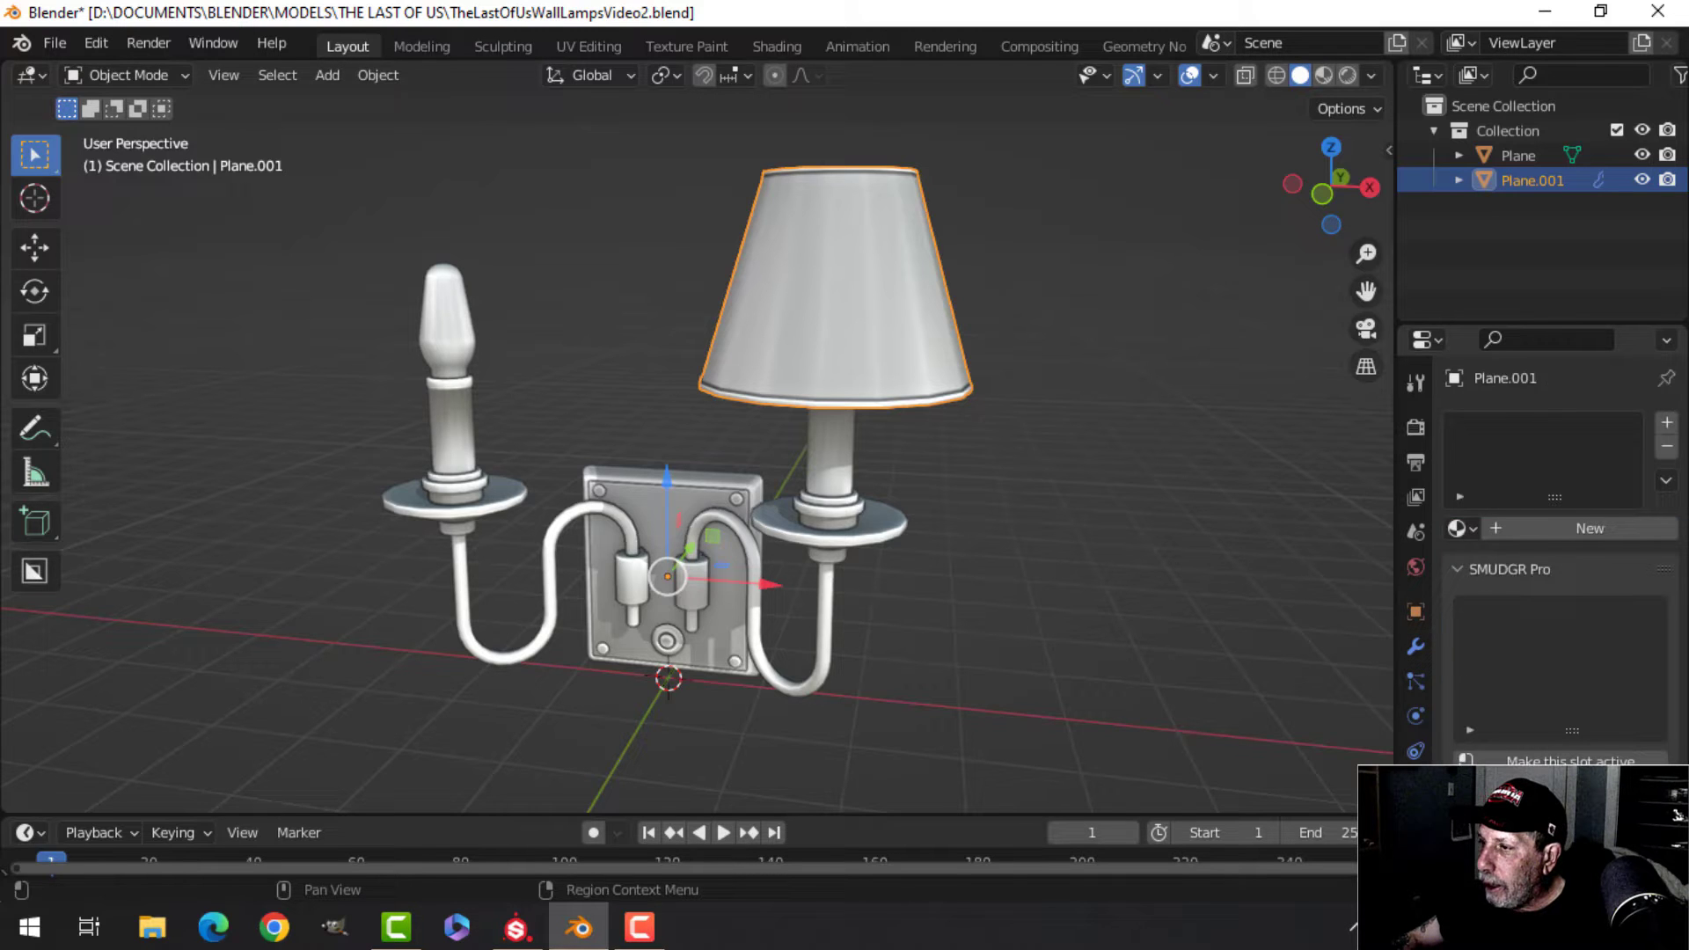
click(1538, 532)
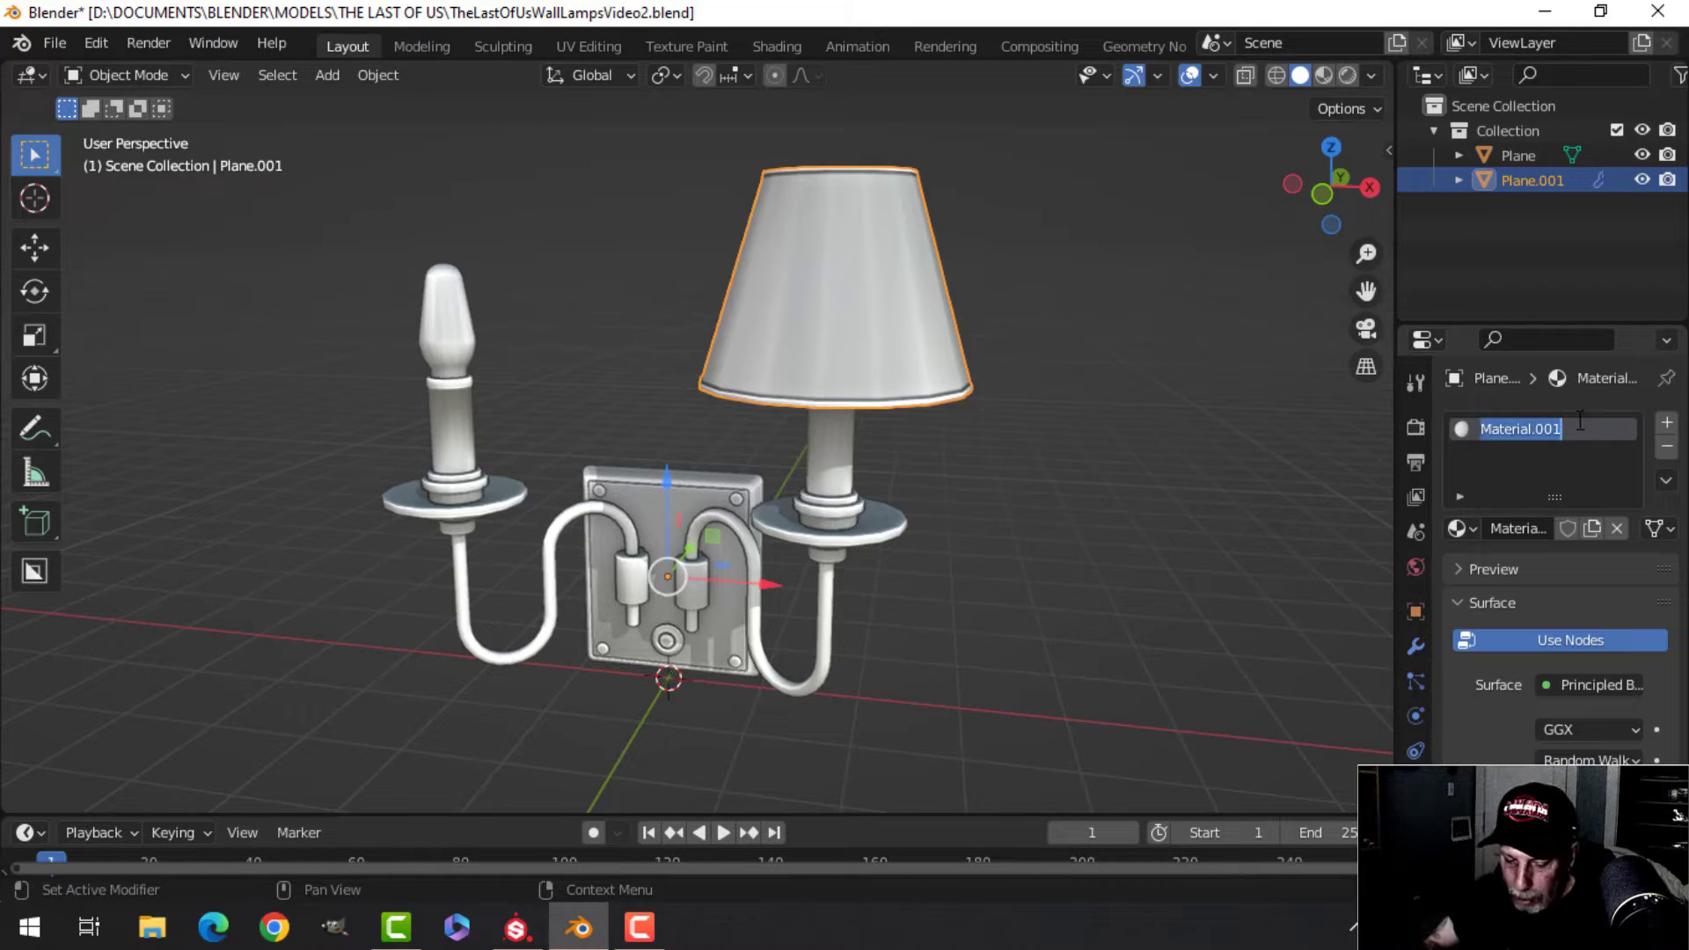
text(Shade)
key(Return)
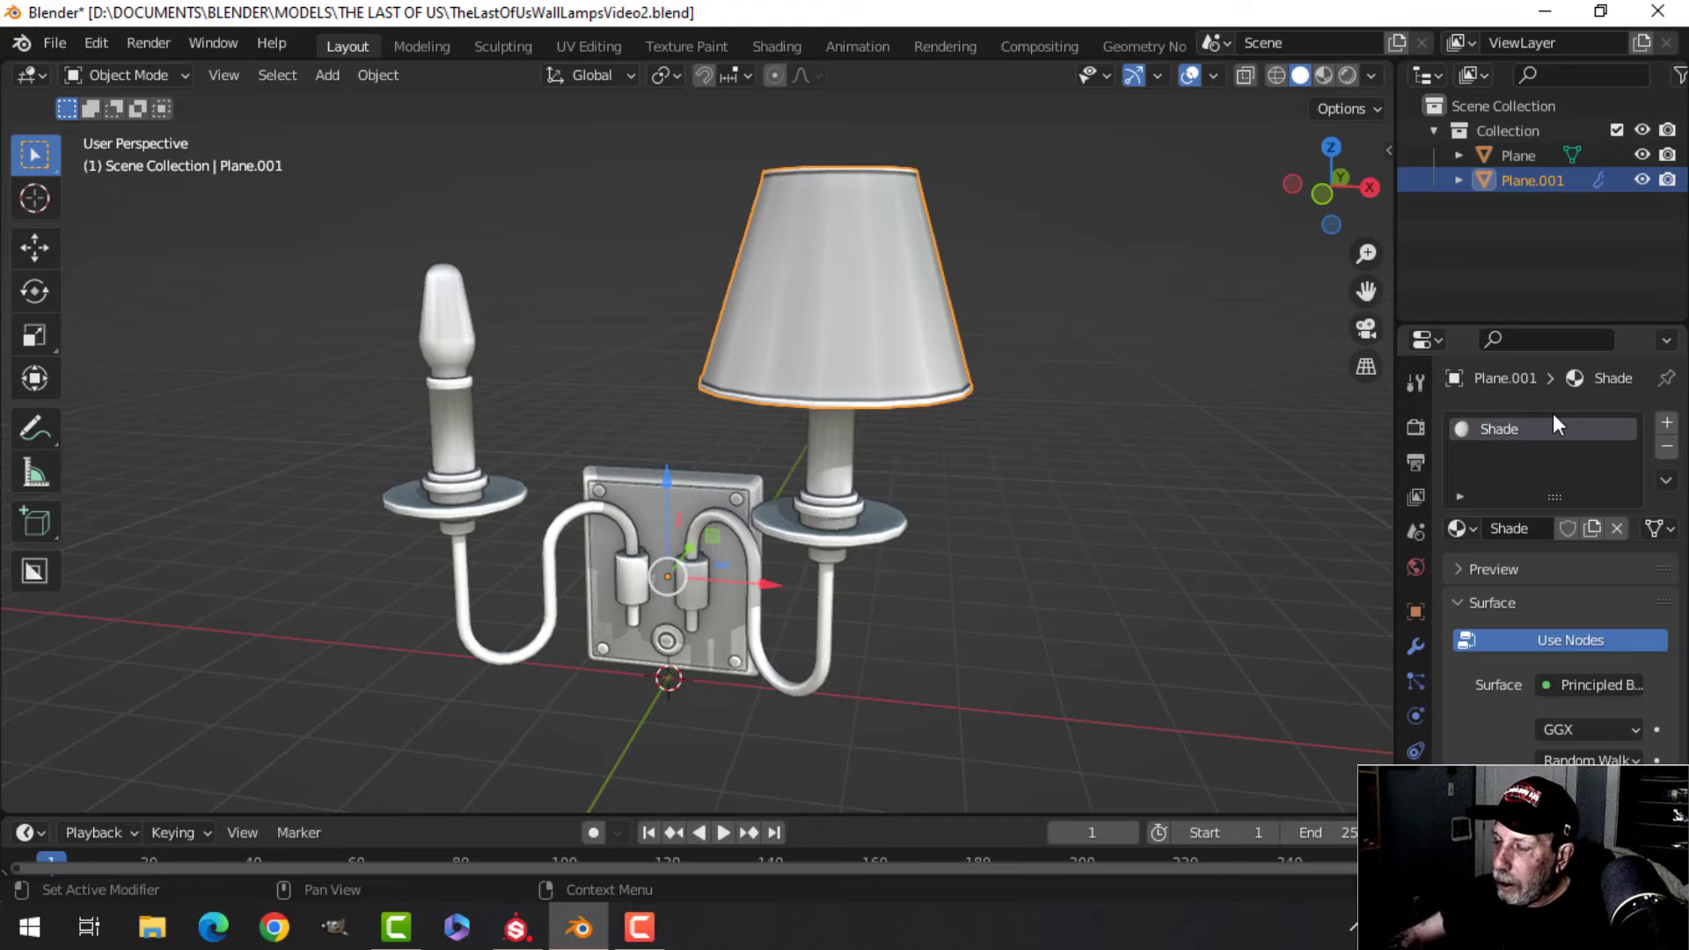
Select both light bulbs including their linked geometry and separate them from the lamp body into a new object.
middle_drag(871, 468, 845, 383)
scroll(845, 382, up, 2)
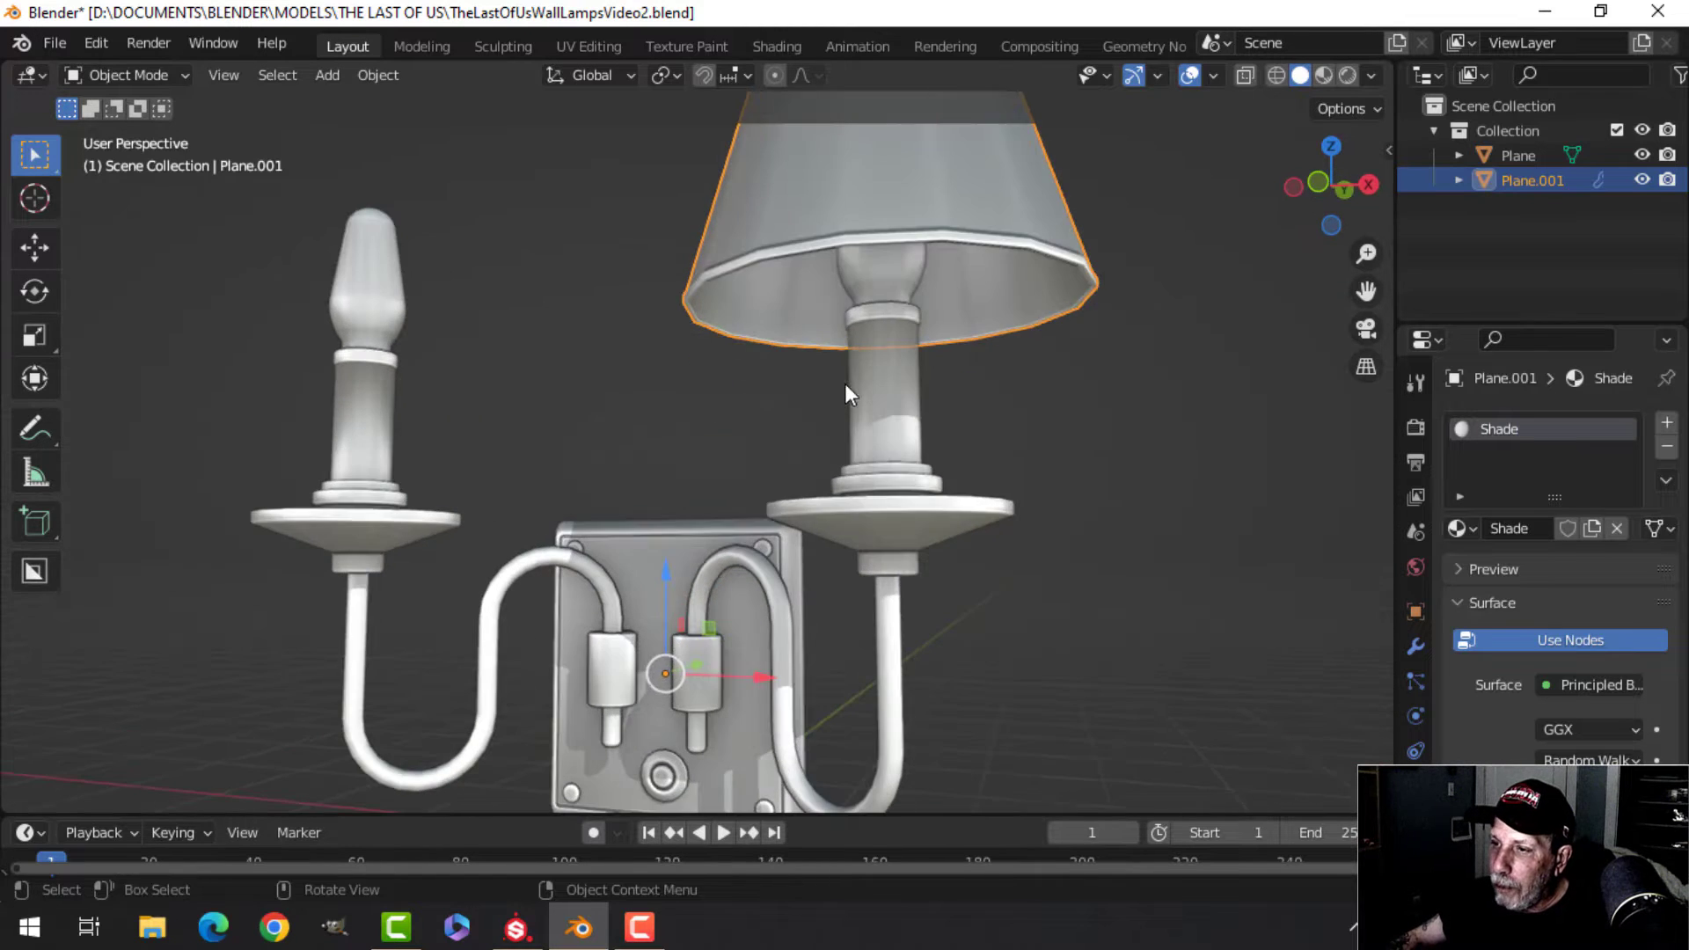
click(897, 276)
key(Tab)
click(903, 276)
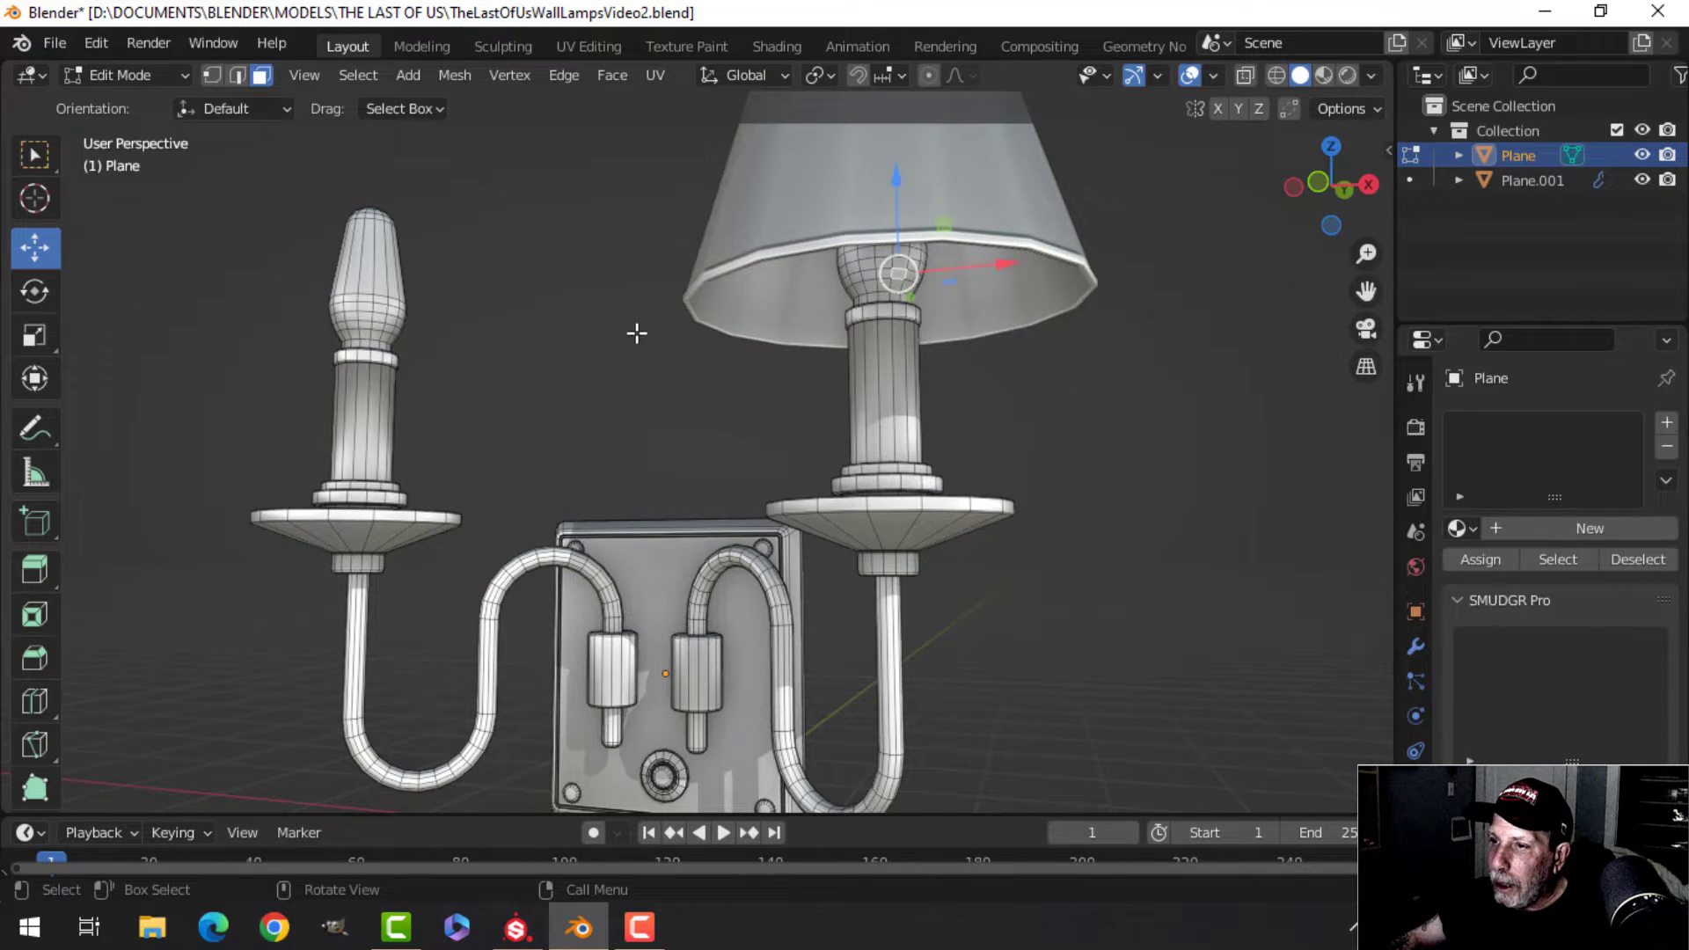
shift+click(392, 279)
key(ctrl+l)
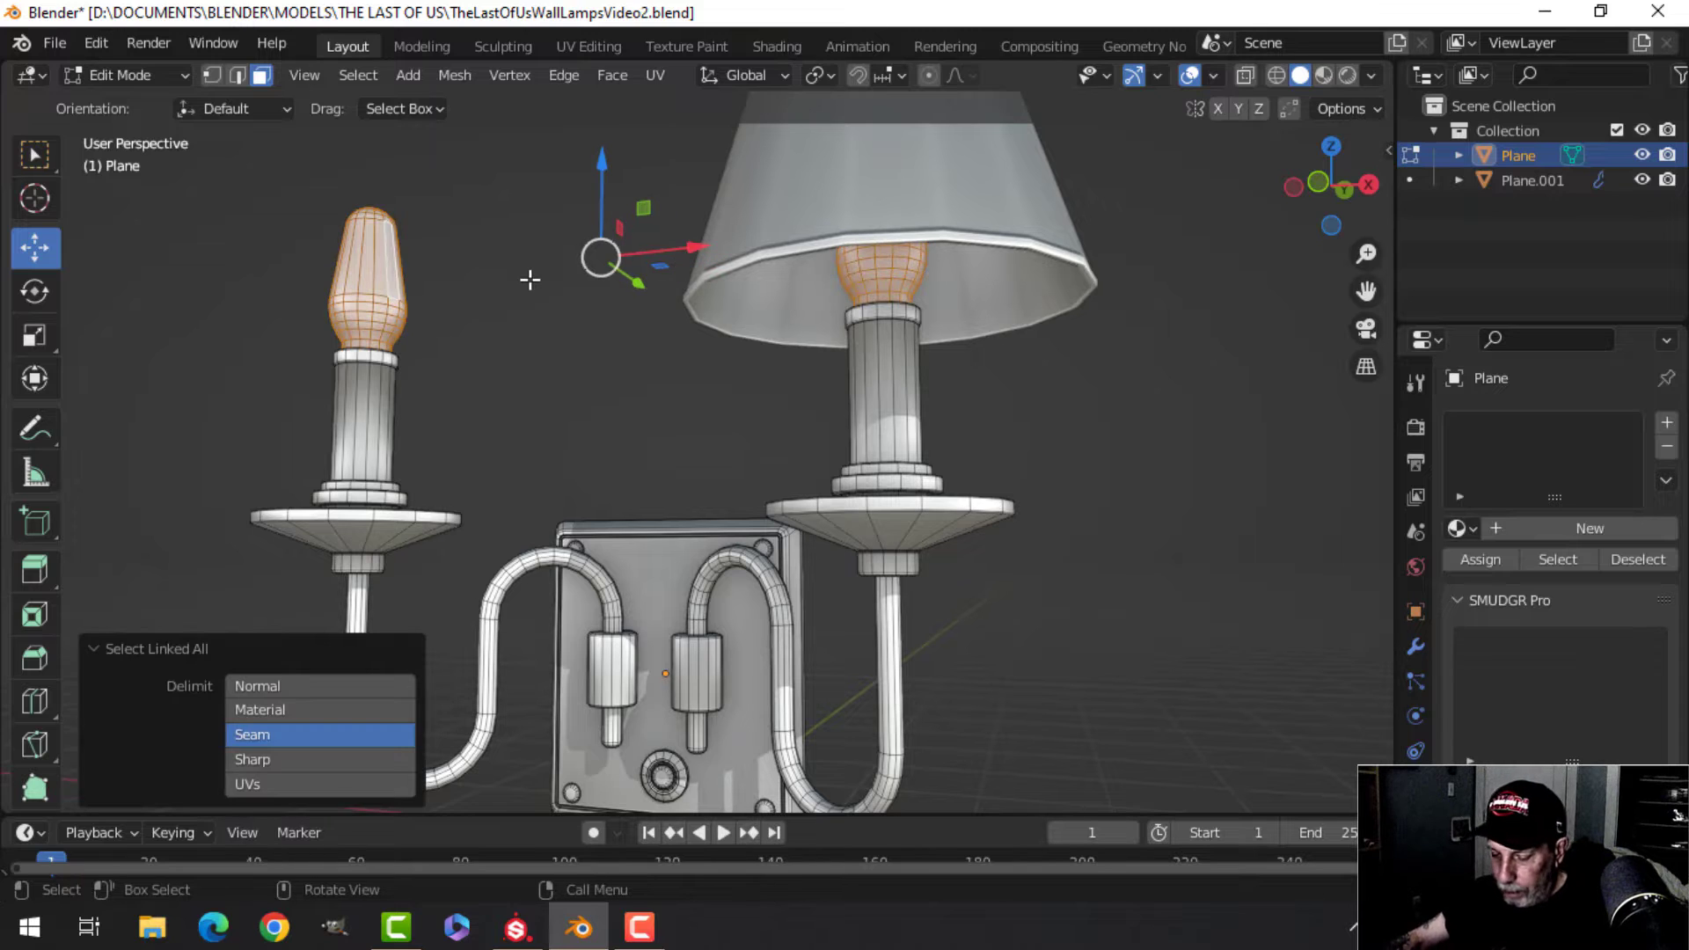
key(p)
click(528, 280)
key(Tab)
Select the separated bulbs object and give it a new material named Bulb.
click(422, 379)
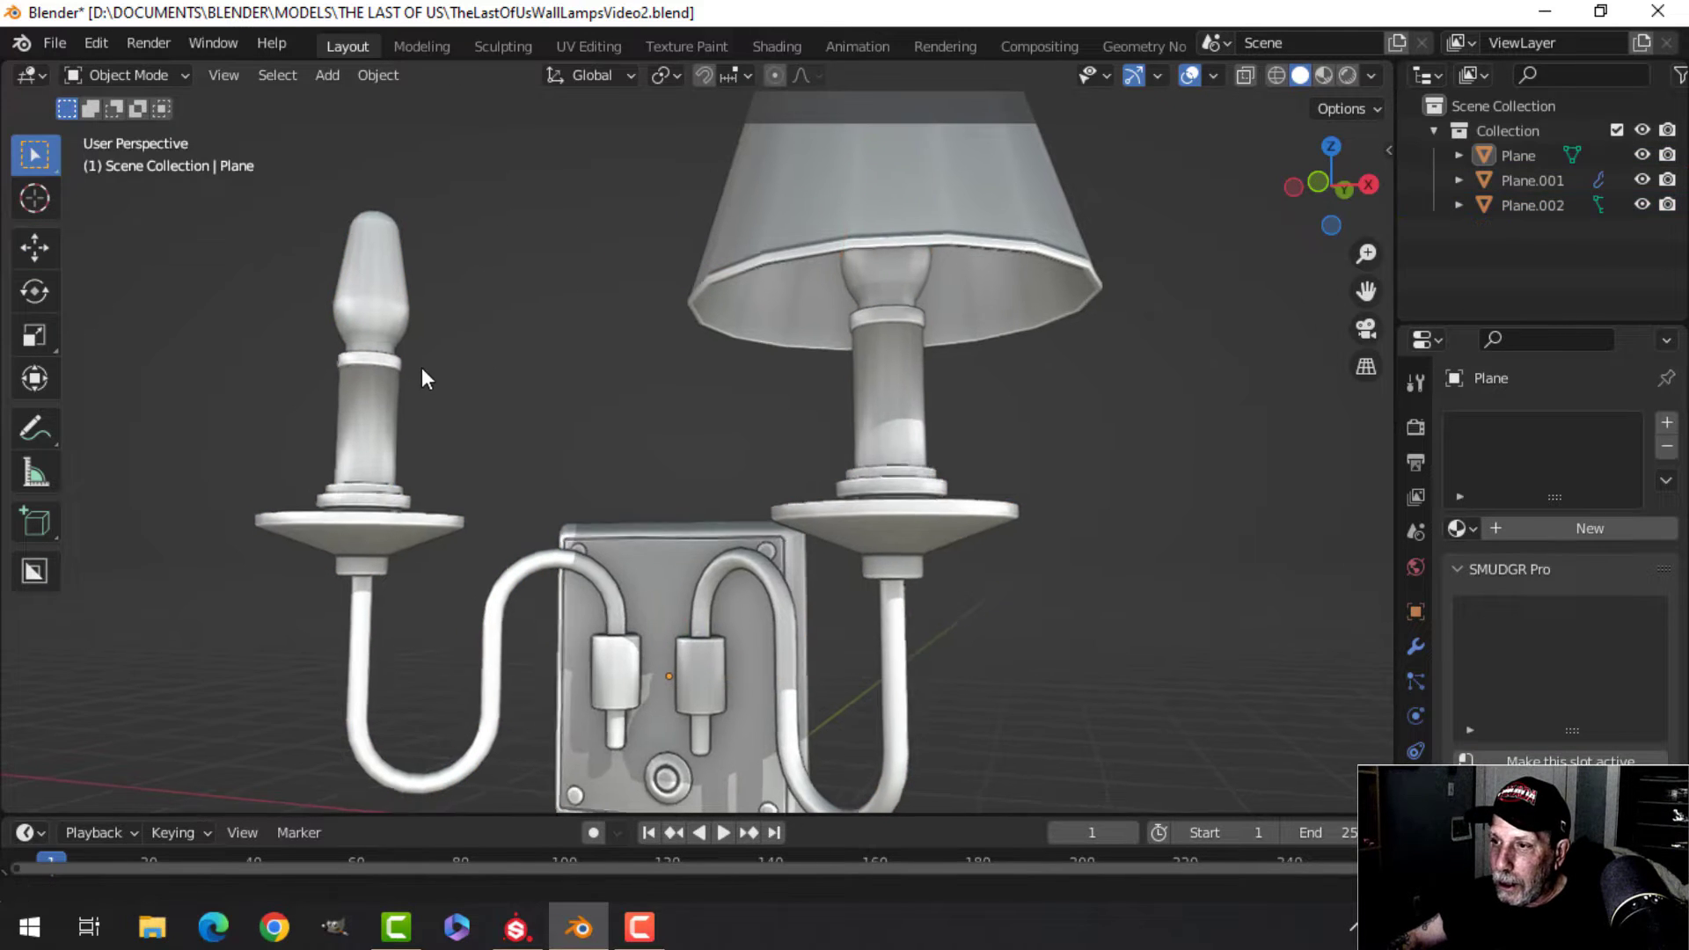
middle_drag(422, 378, 447, 372)
click(892, 289)
middle_drag(892, 289, 949, 357)
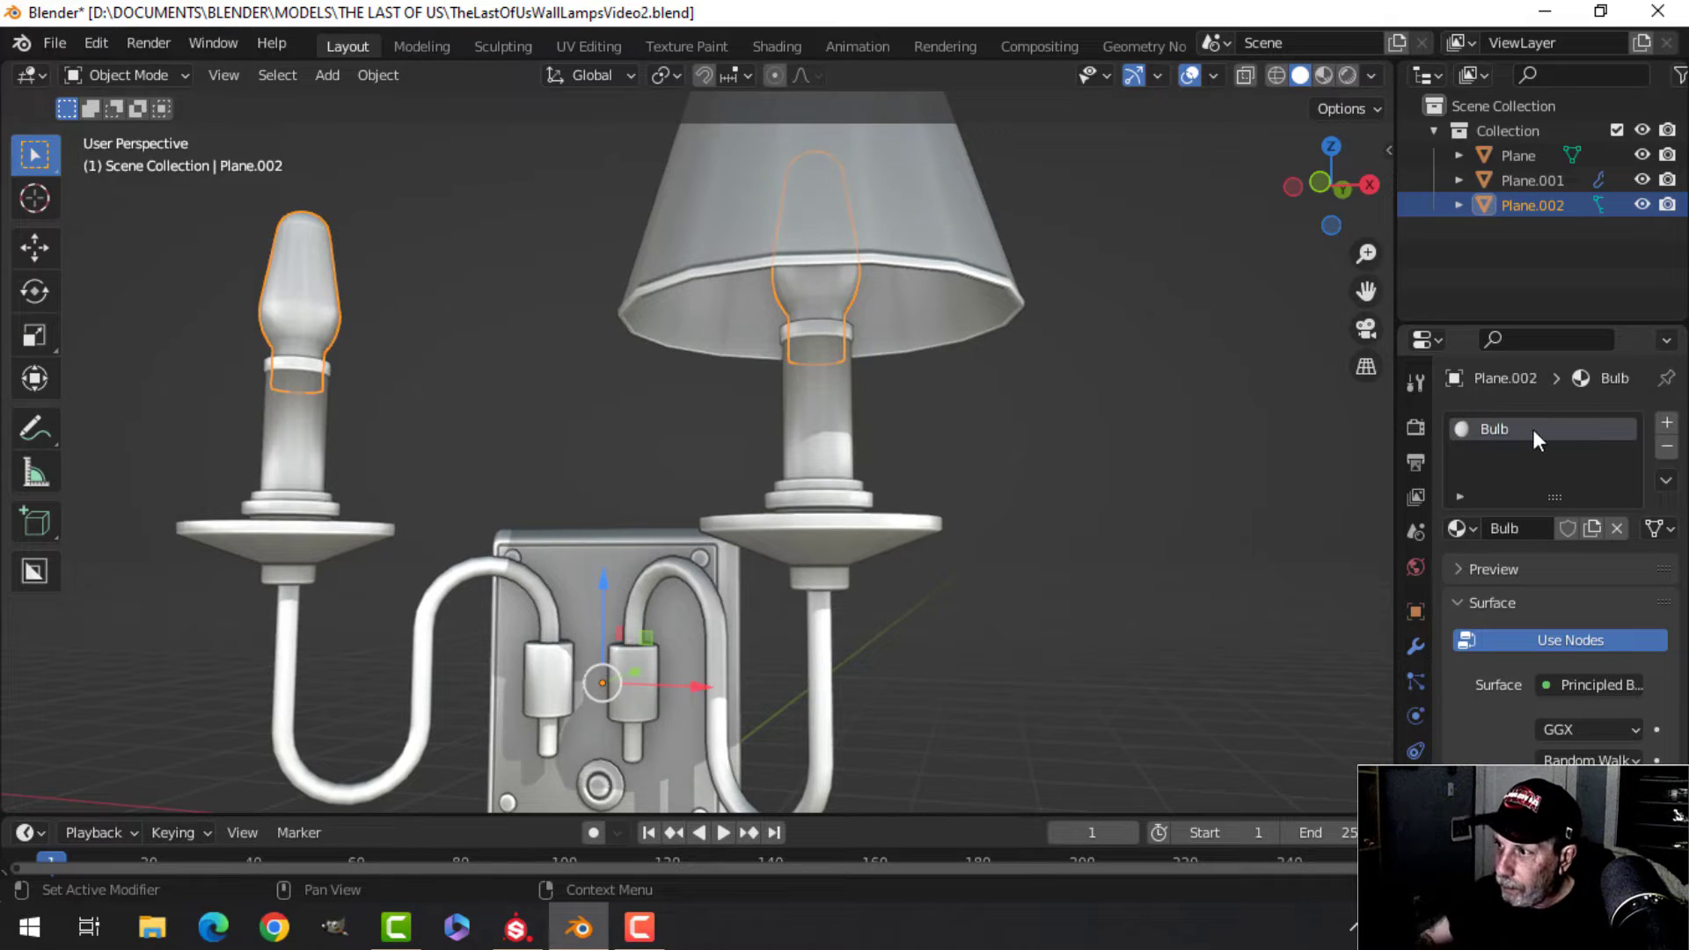
Select the lamp body object with the arms and wall plate and give it a new material named Metal.
click(810, 428)
middle_drag(889, 570, 789, 496)
click(885, 311)
mouse_move(885, 311)
middle_down()
mouse_move(911, 351)
mouse_move(886, 339)
middle_up()
click(845, 480)
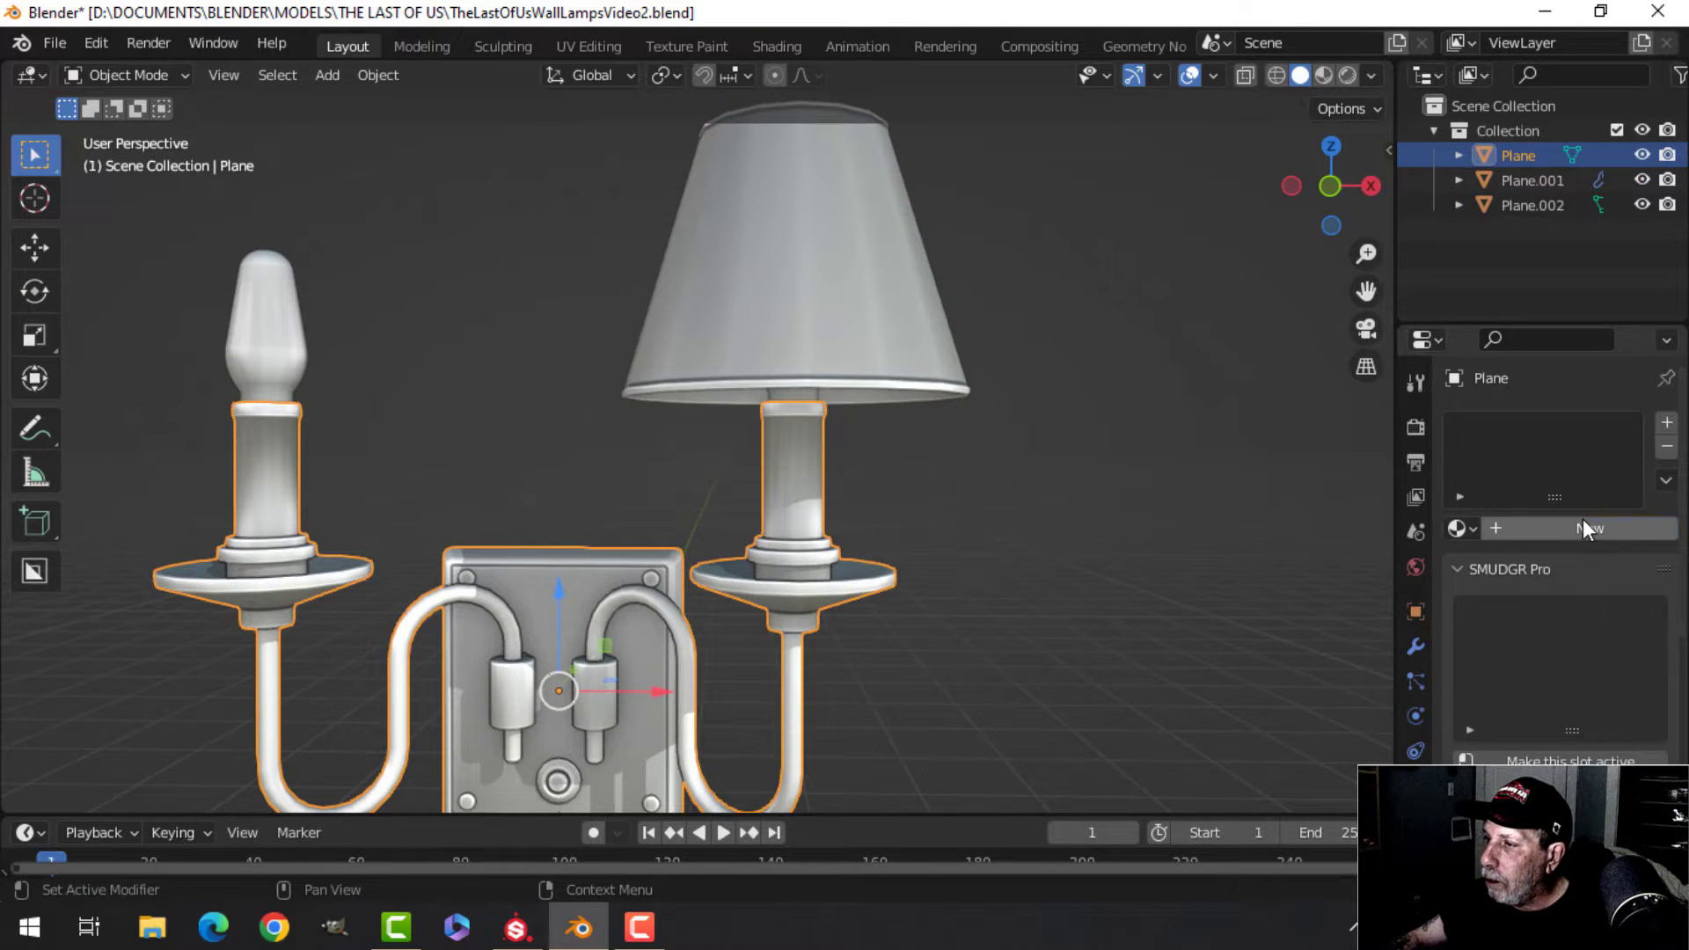
double_click(1533, 427)
text(Metal)
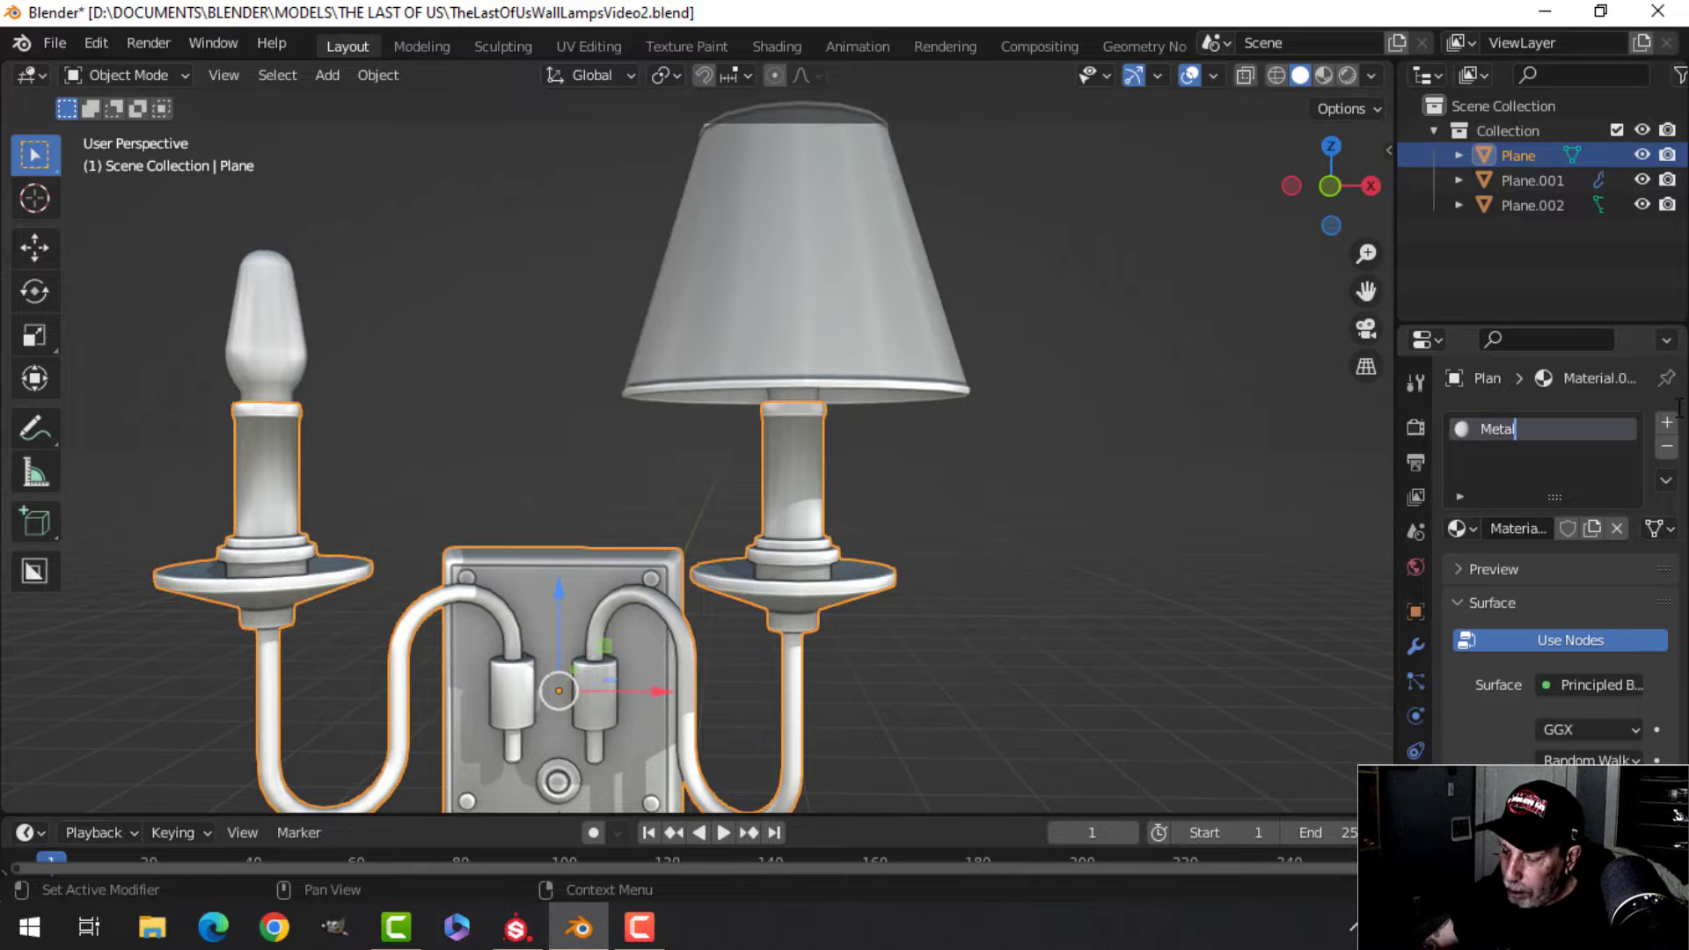
key(Return)
Add a Weighted Normal modifier to the lamp body and enable Auto Smooth in its normals settings.
scroll(1136, 503, up, 5)
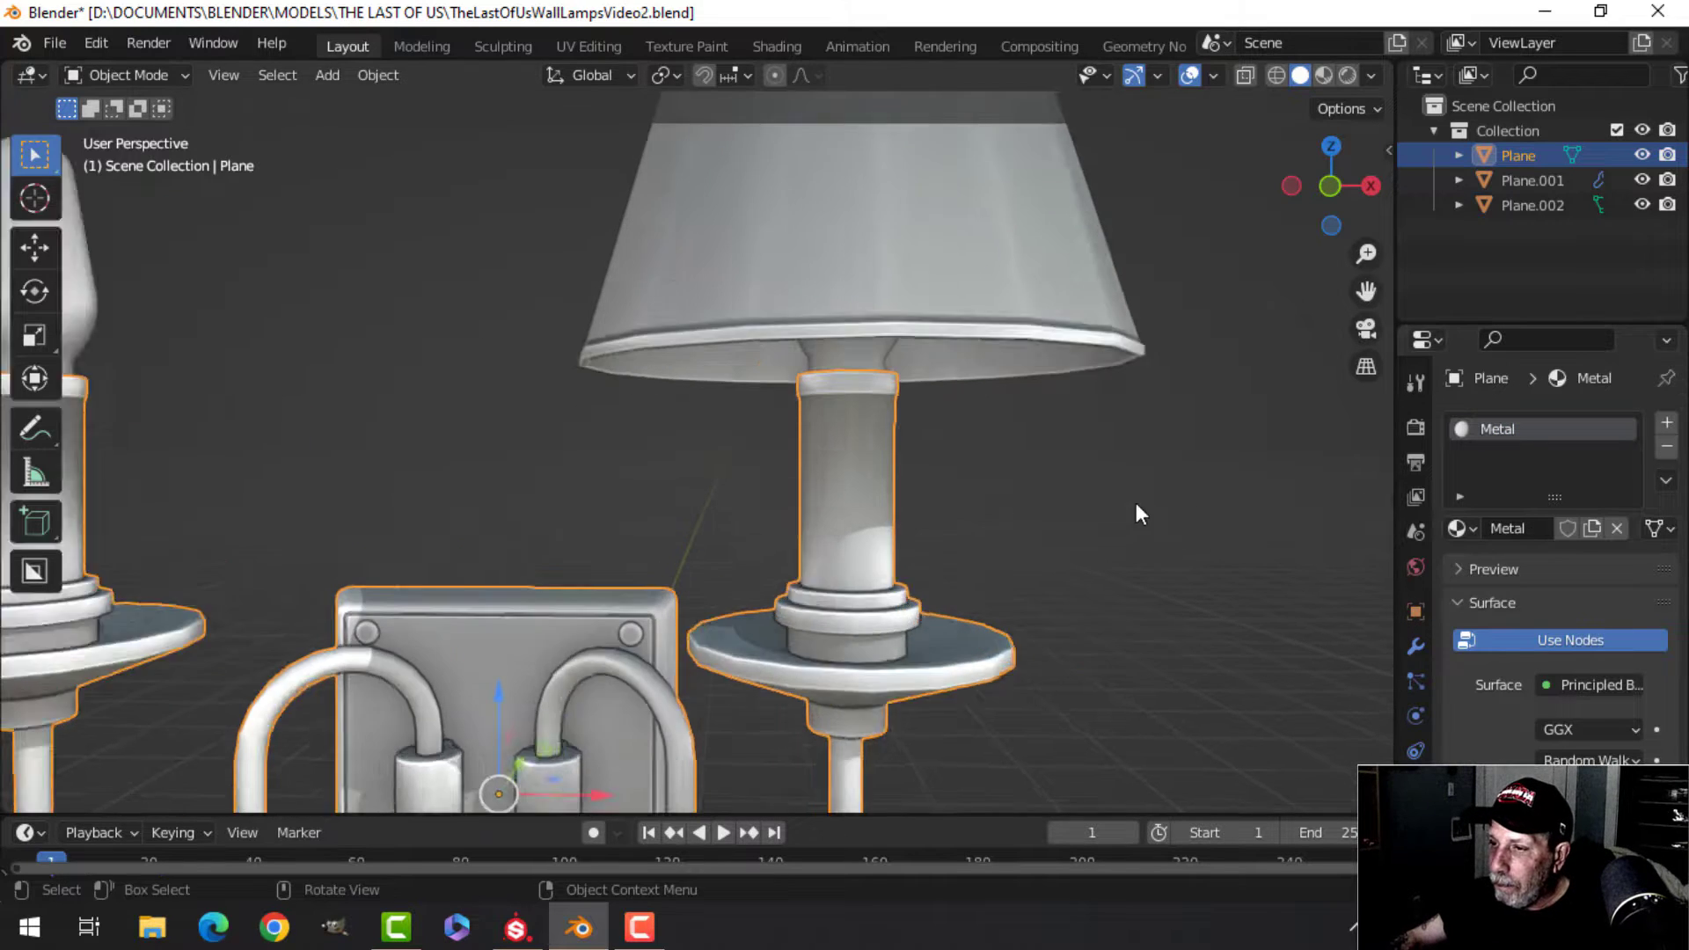
shift+middle_drag(1107, 536, 984, 418)
click(1416, 647)
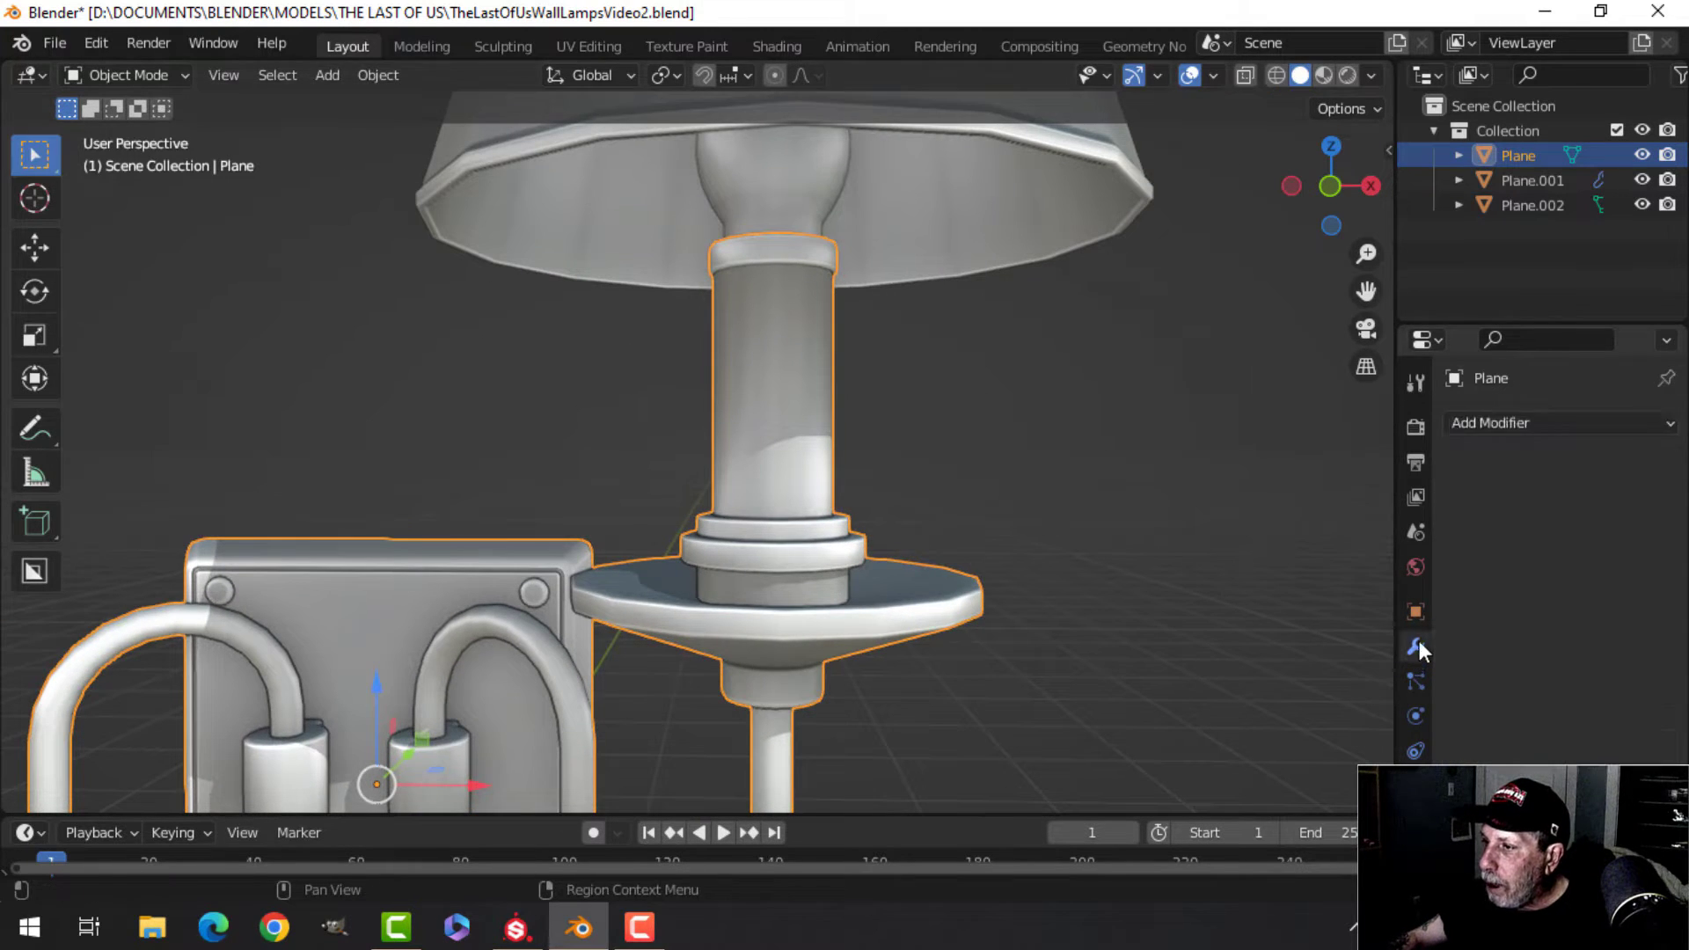
click(1499, 424)
click(1006, 594)
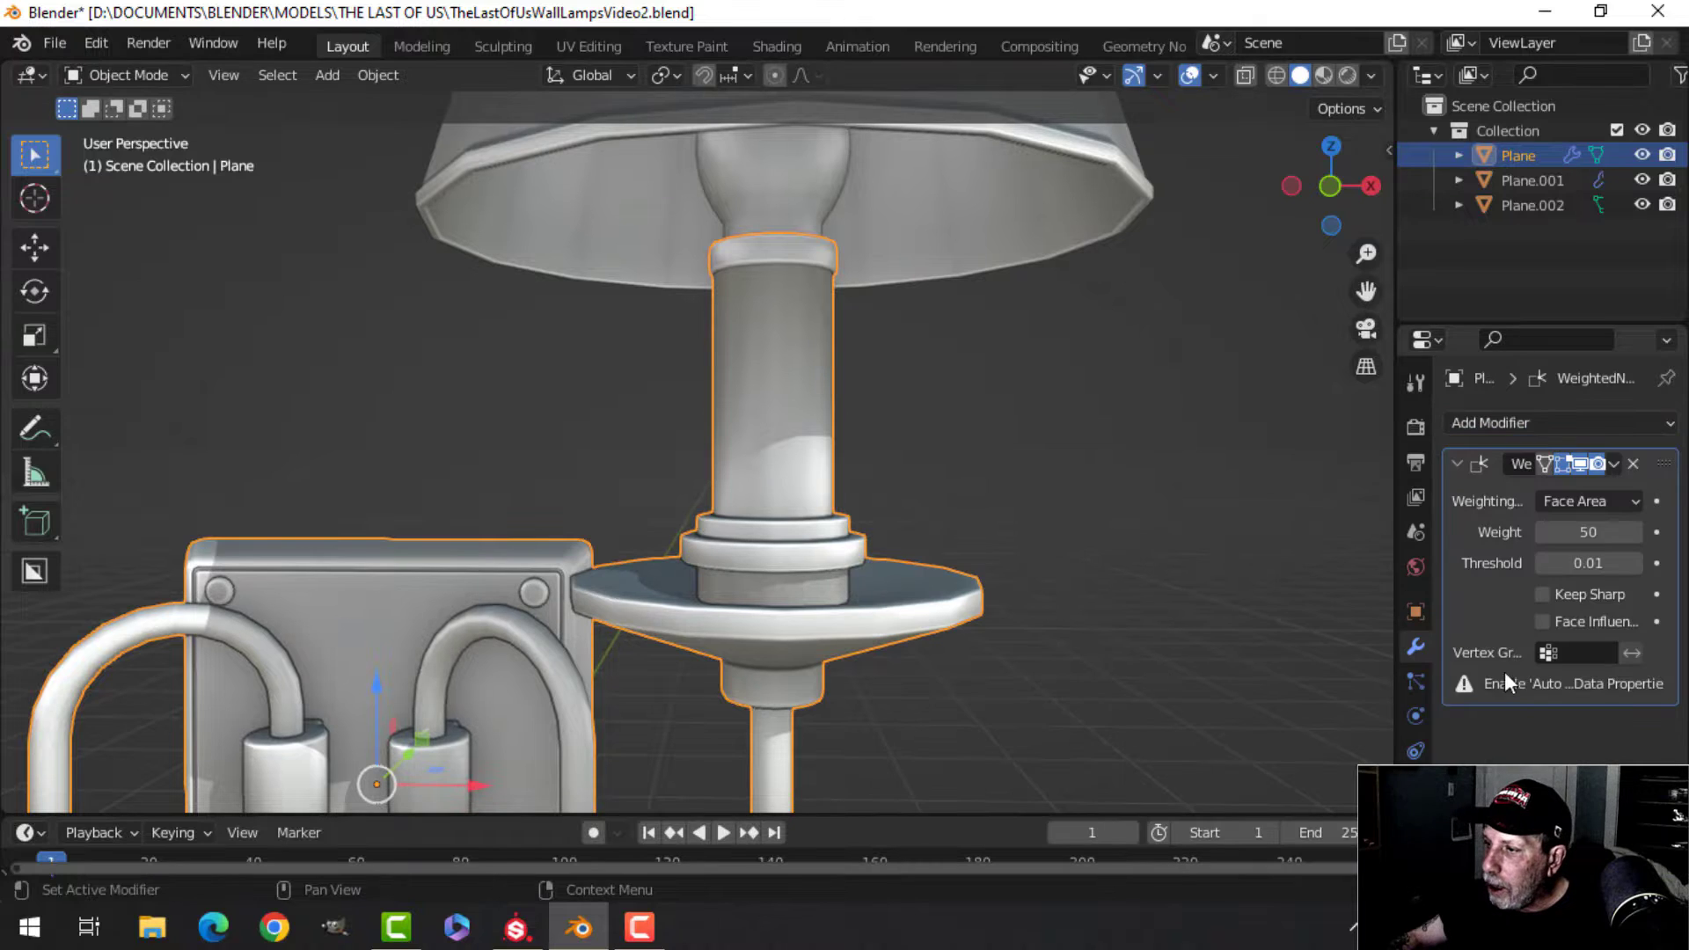
click(1416, 786)
scroll(1491, 748, down, 4)
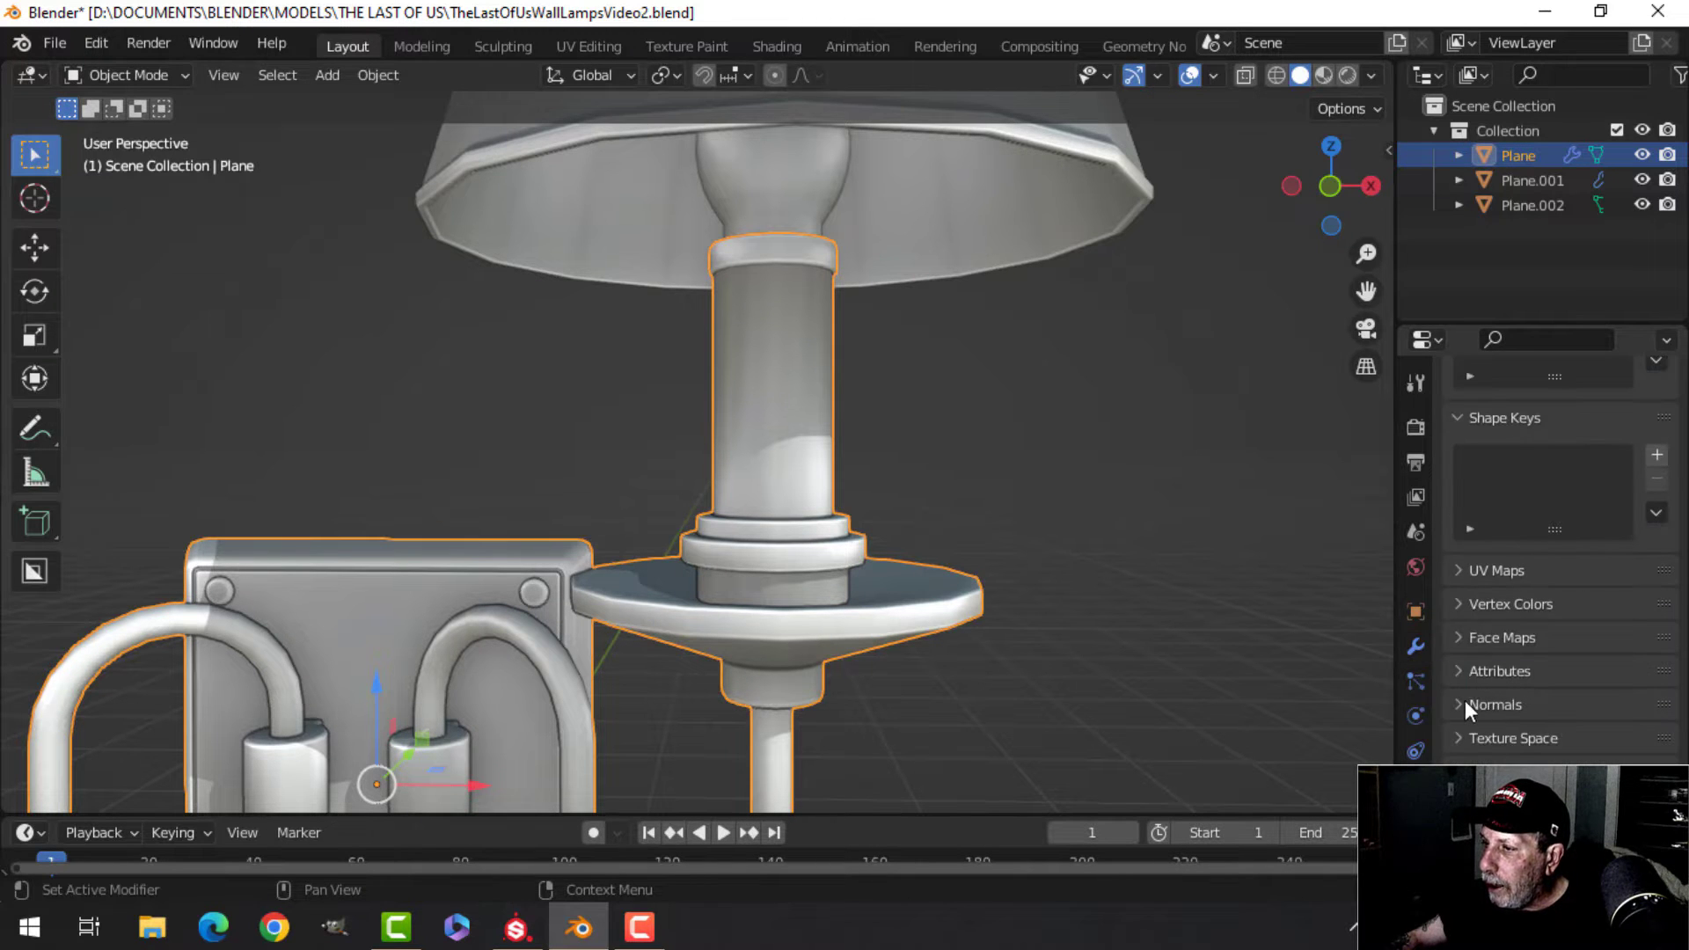
click(1542, 742)
scroll(766, 378, down, 3)
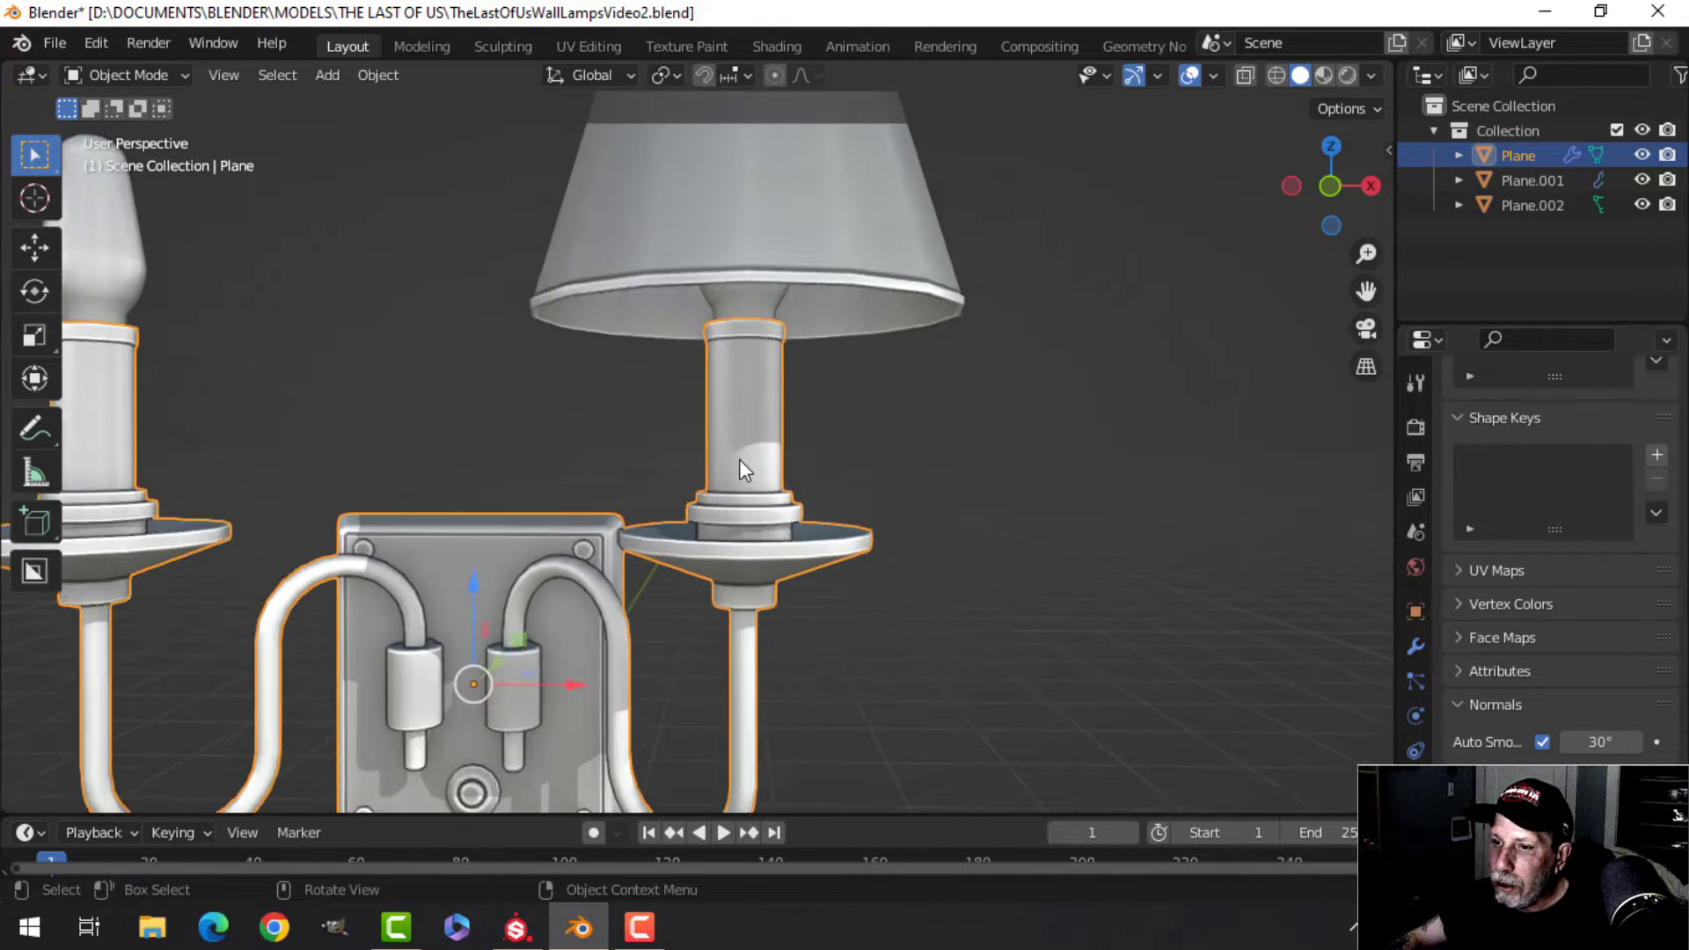
Inspect the smoothed lamp body, then select the lampshade and switch to the UV Editing workspace.
middle_drag(573, 489, 602, 473)
scroll(756, 439, down, 3)
click(955, 441)
middle_drag(927, 373, 929, 461)
scroll(781, 468, up, 3)
middle_drag(782, 467, 881, 436)
scroll(841, 452, up, 2)
click(853, 234)
middle_drag(852, 234, 757, 130)
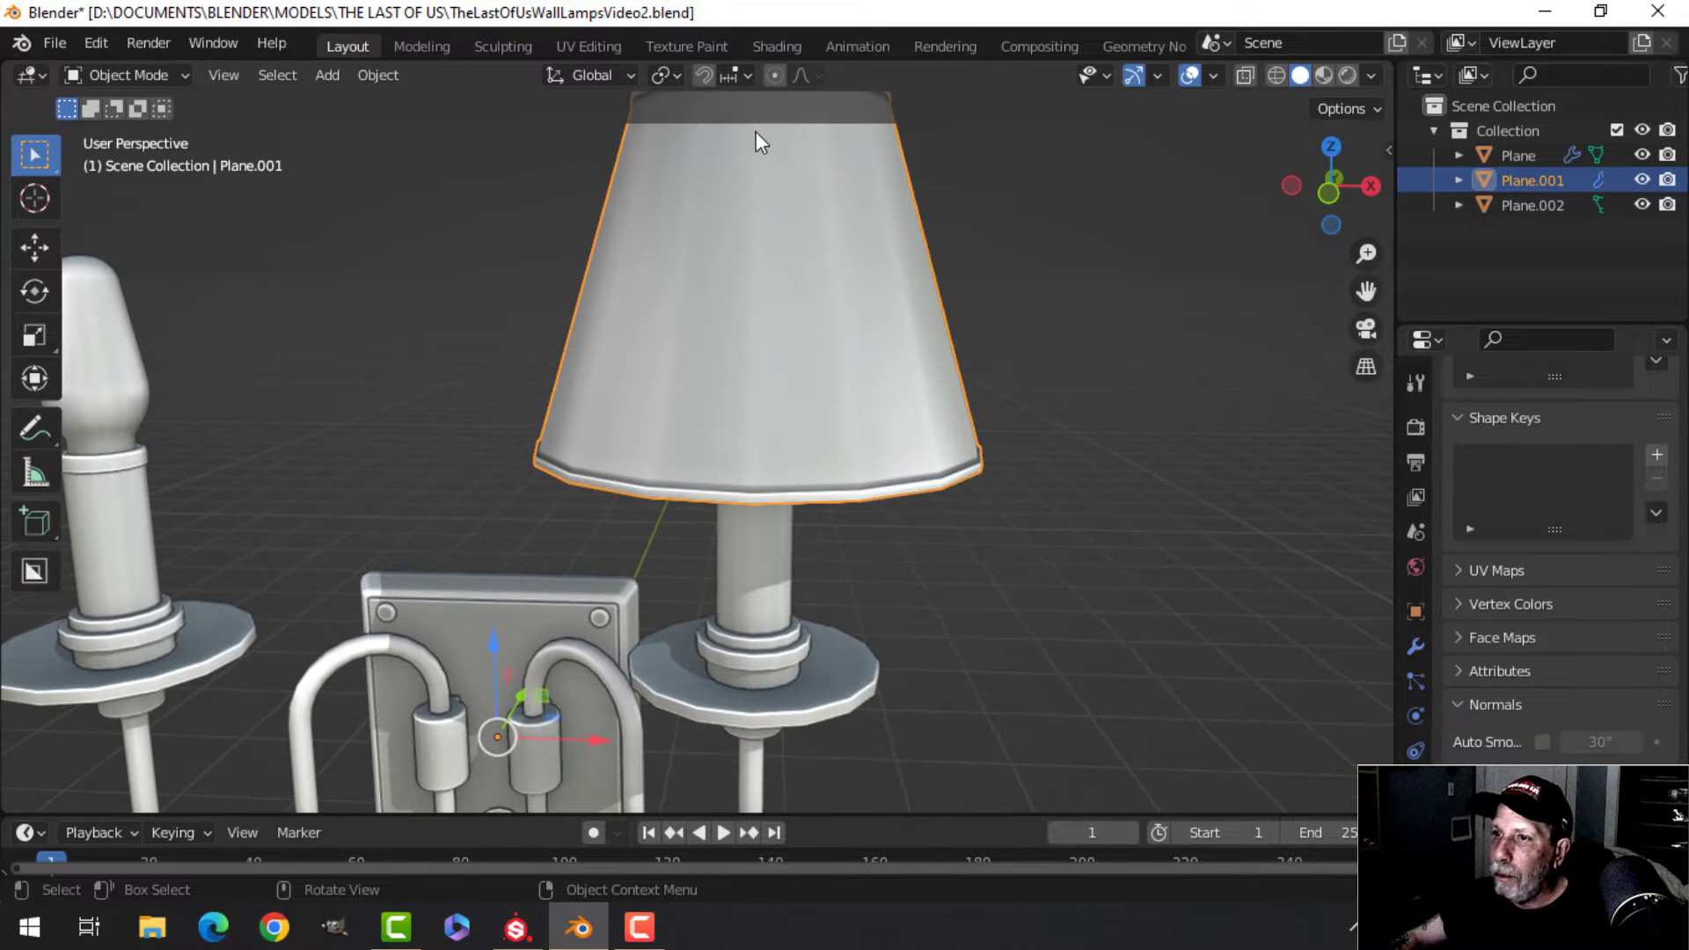
click(599, 44)
Select the edge loop in the crease above the lampshade's bottom rim and mark it as a seam.
scroll(1116, 408, up, 3)
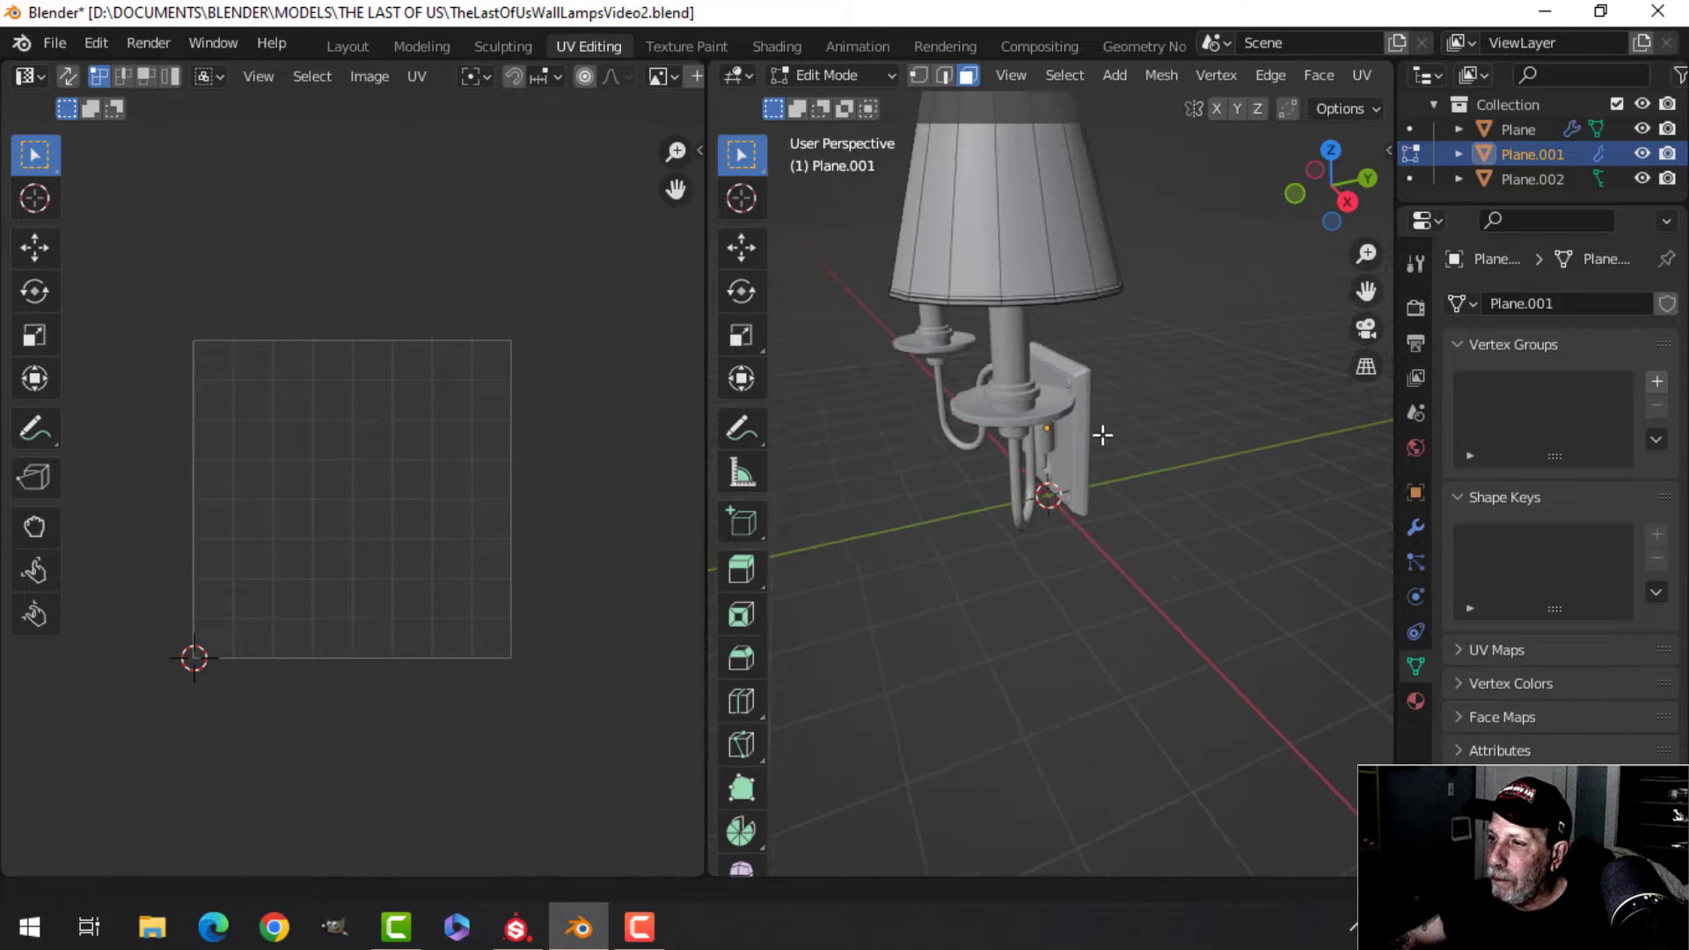
middle_drag(1101, 433, 1105, 490)
scroll(1068, 479, up, 2)
scroll(1161, 501, up, 3)
key(2)
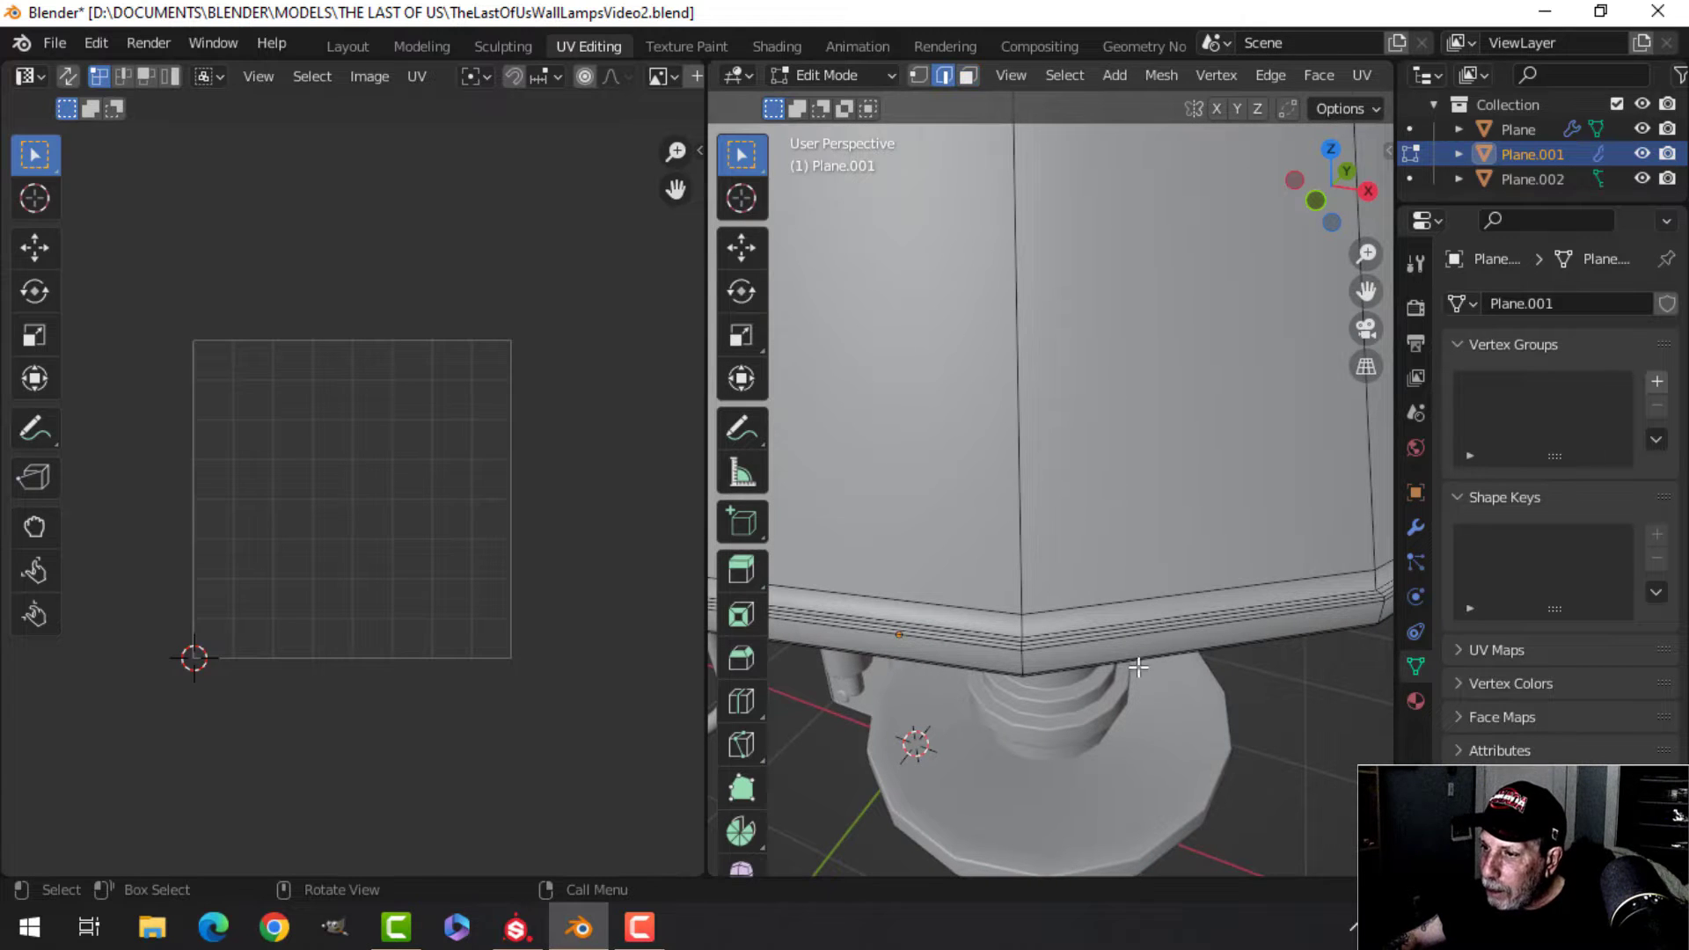
alt+click(1129, 626)
middle_drag(1112, 627, 1095, 568)
shift+middle_drag(1054, 472, 1005, 616)
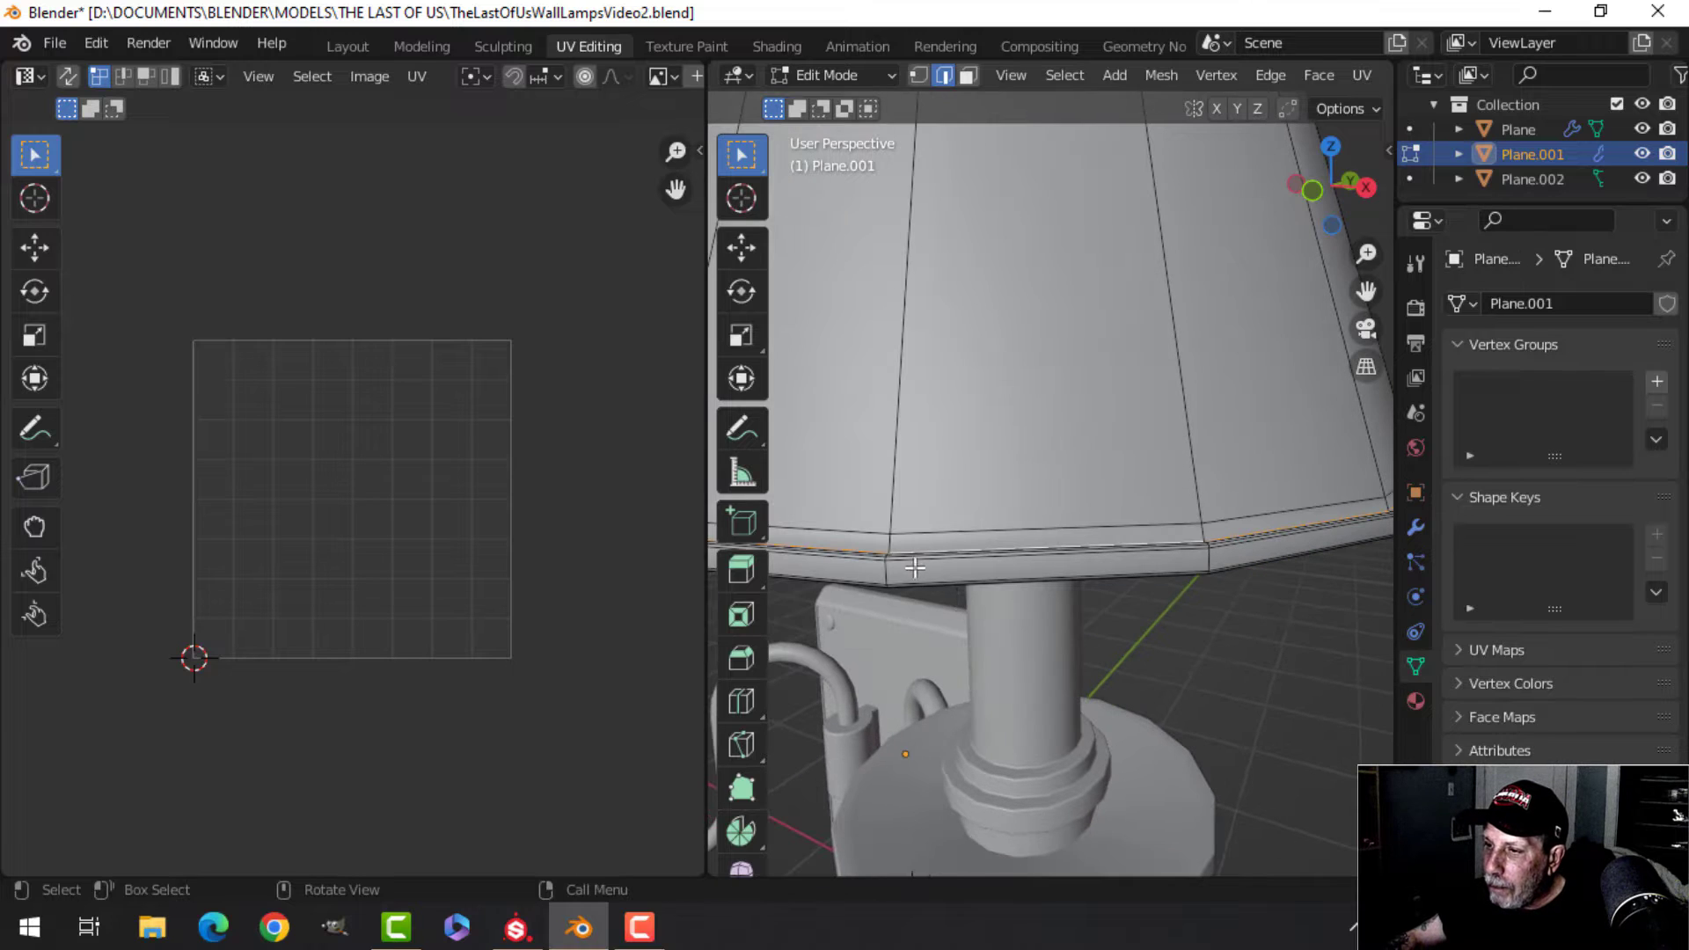
key(ctrl+e)
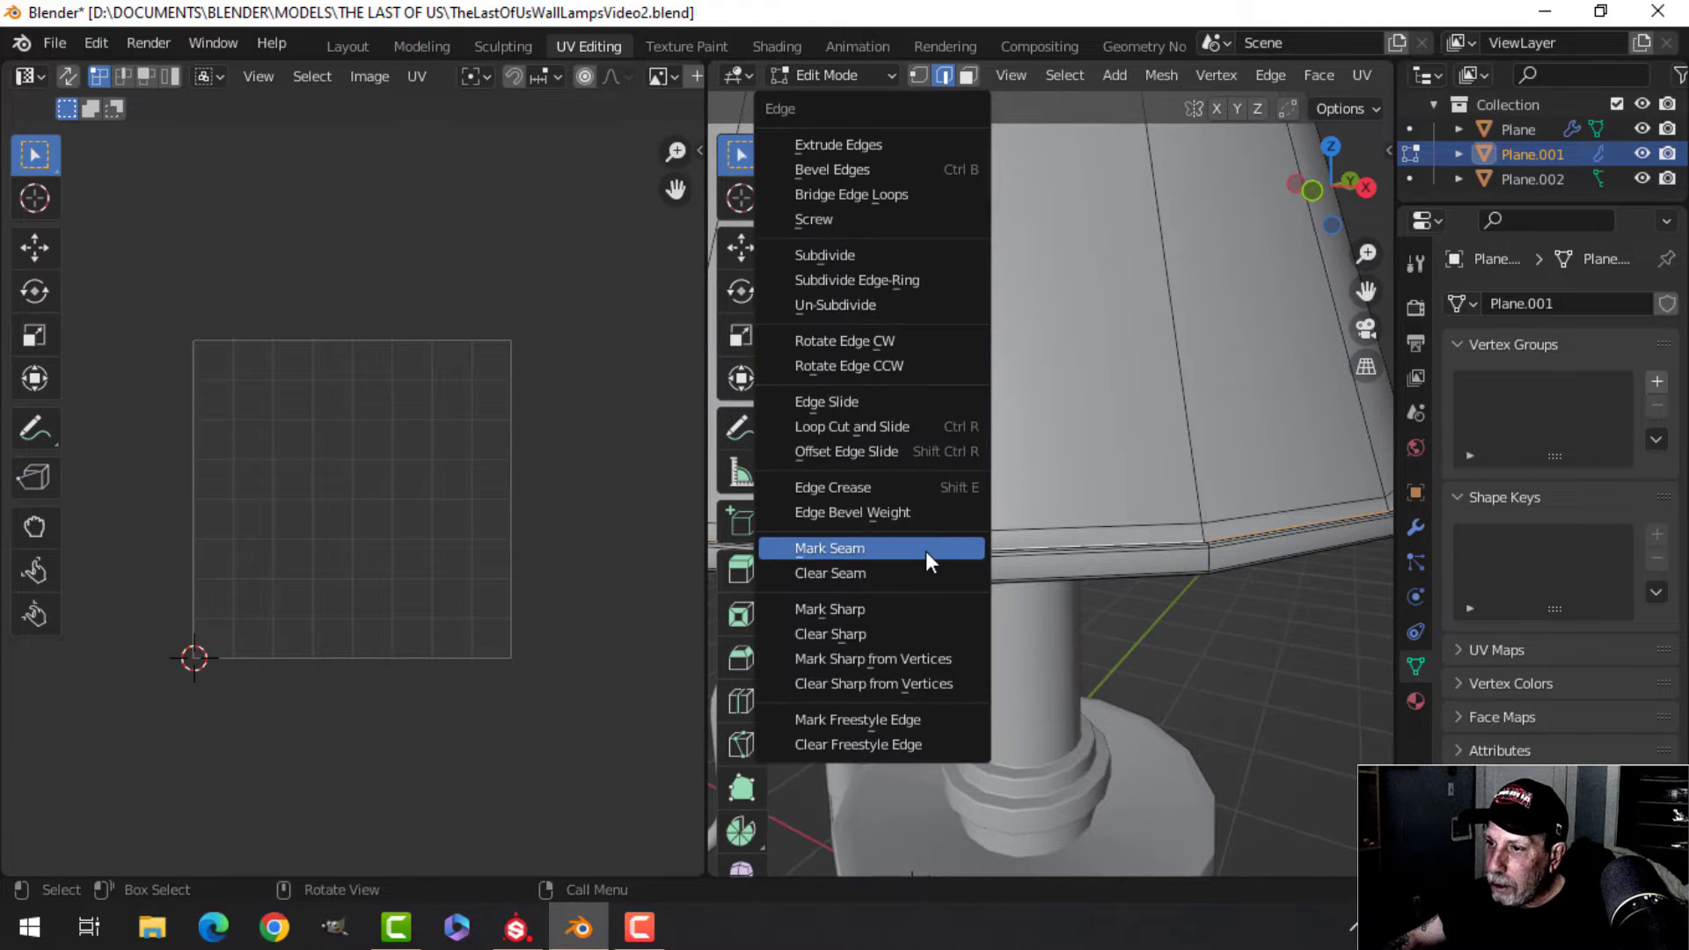
click(925, 550)
Select the edge loop in the crease below the lampshade's top rim and mark it as a seam.
scroll(1083, 366, down, 4)
scroll(1075, 524, up, 4)
shift+middle_drag(1083, 366, 977, 460)
scroll(964, 452, up, 4)
scroll(963, 452, up, 2)
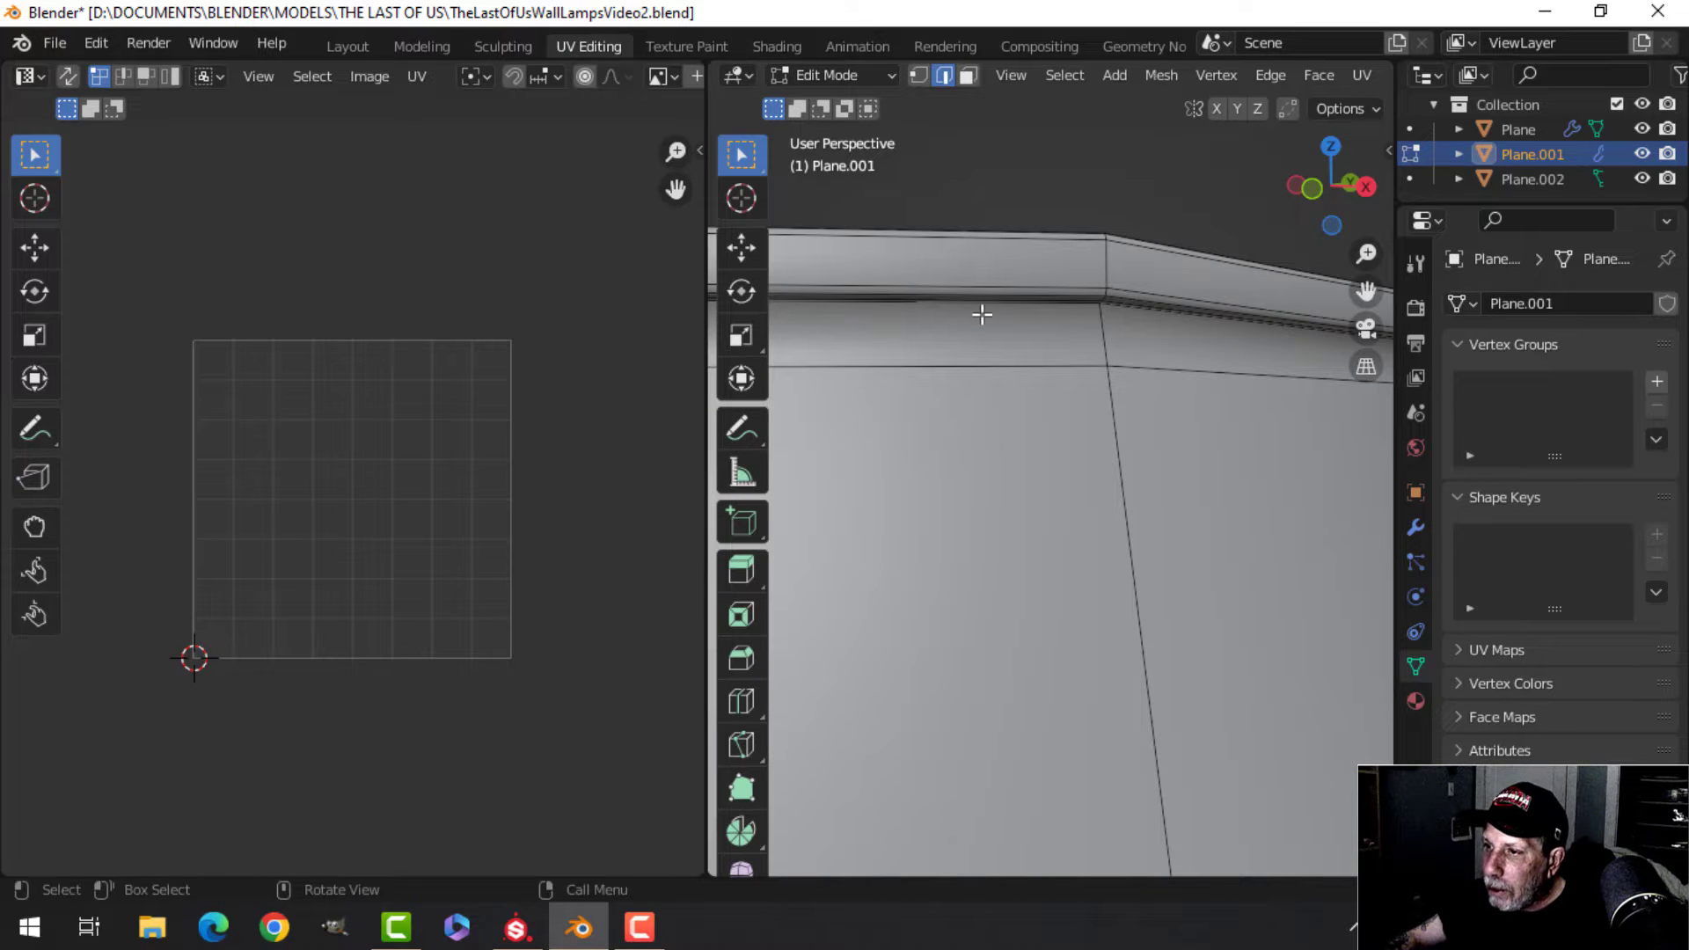
key(ctrl+e)
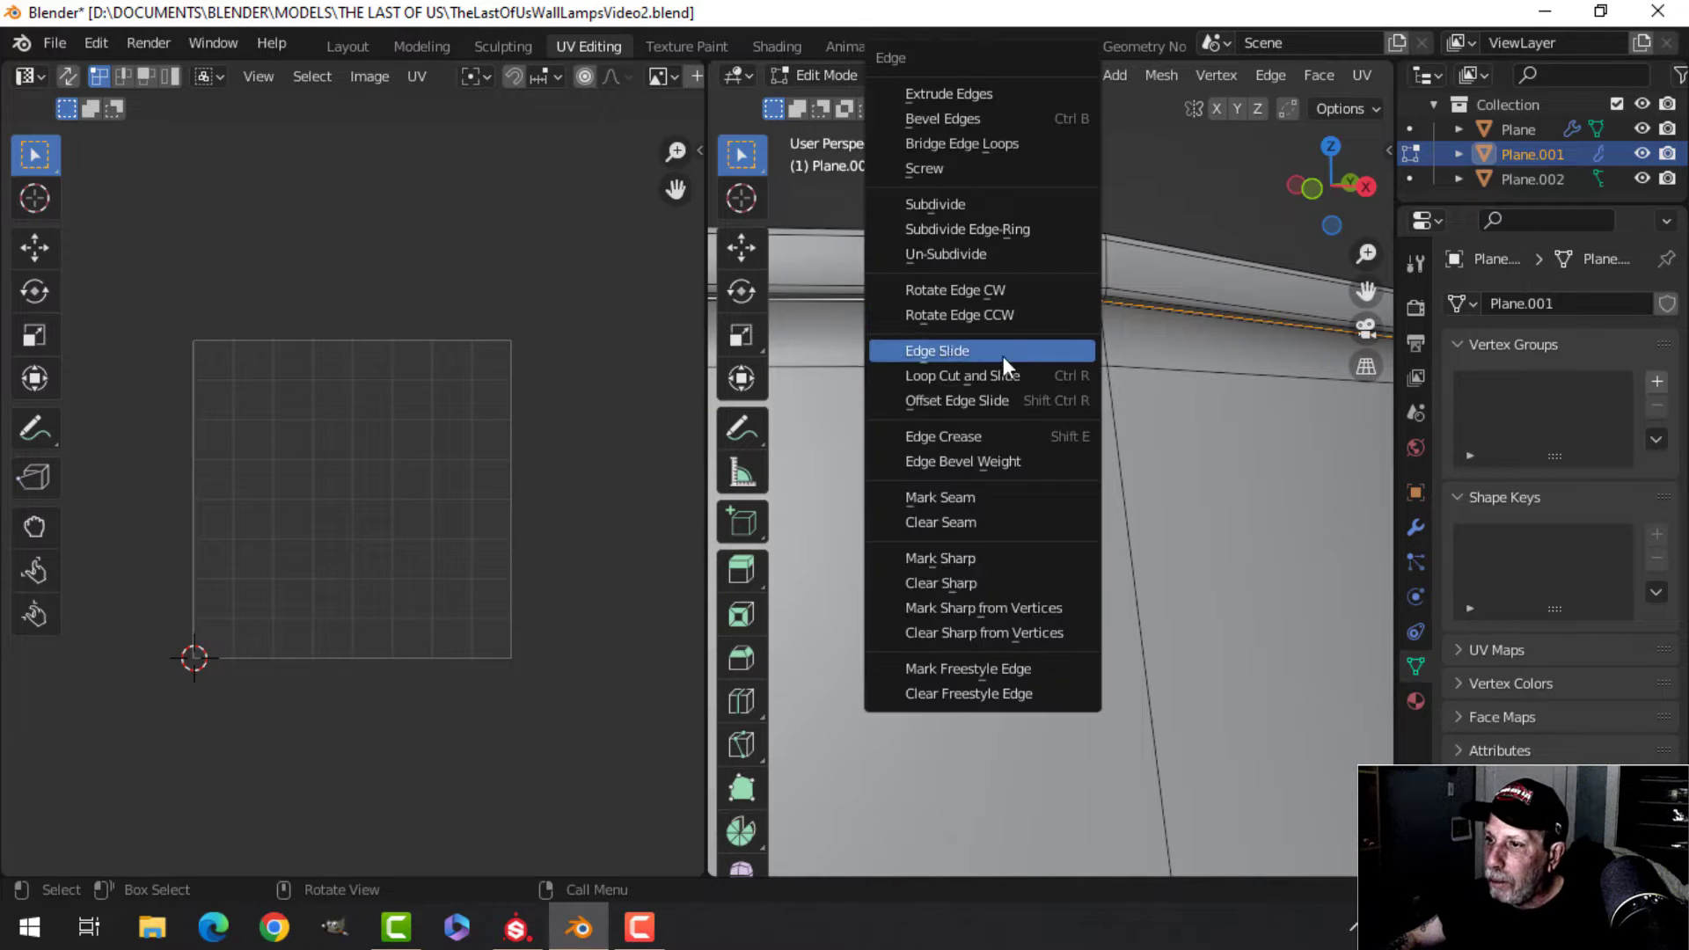
click(959, 500)
Mark the vertical edge line down the centre of the lampshade's back as a seam.
scroll(1111, 450, down, 6)
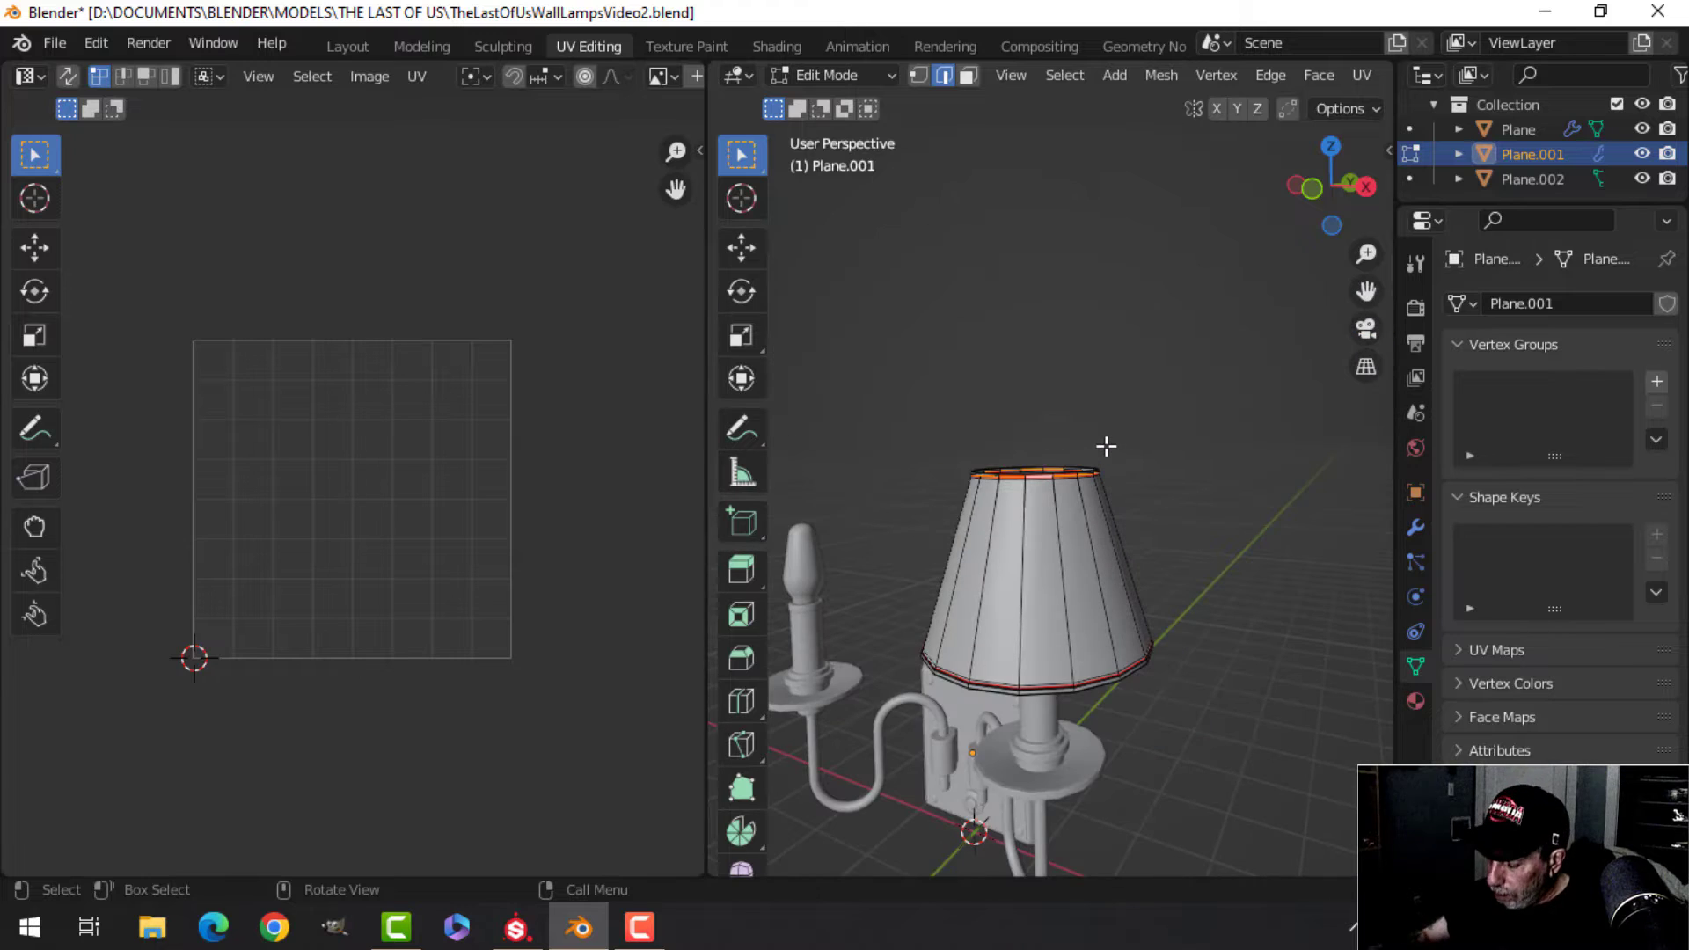
key(ctrl+KP_1)
scroll(1043, 528, up, 4)
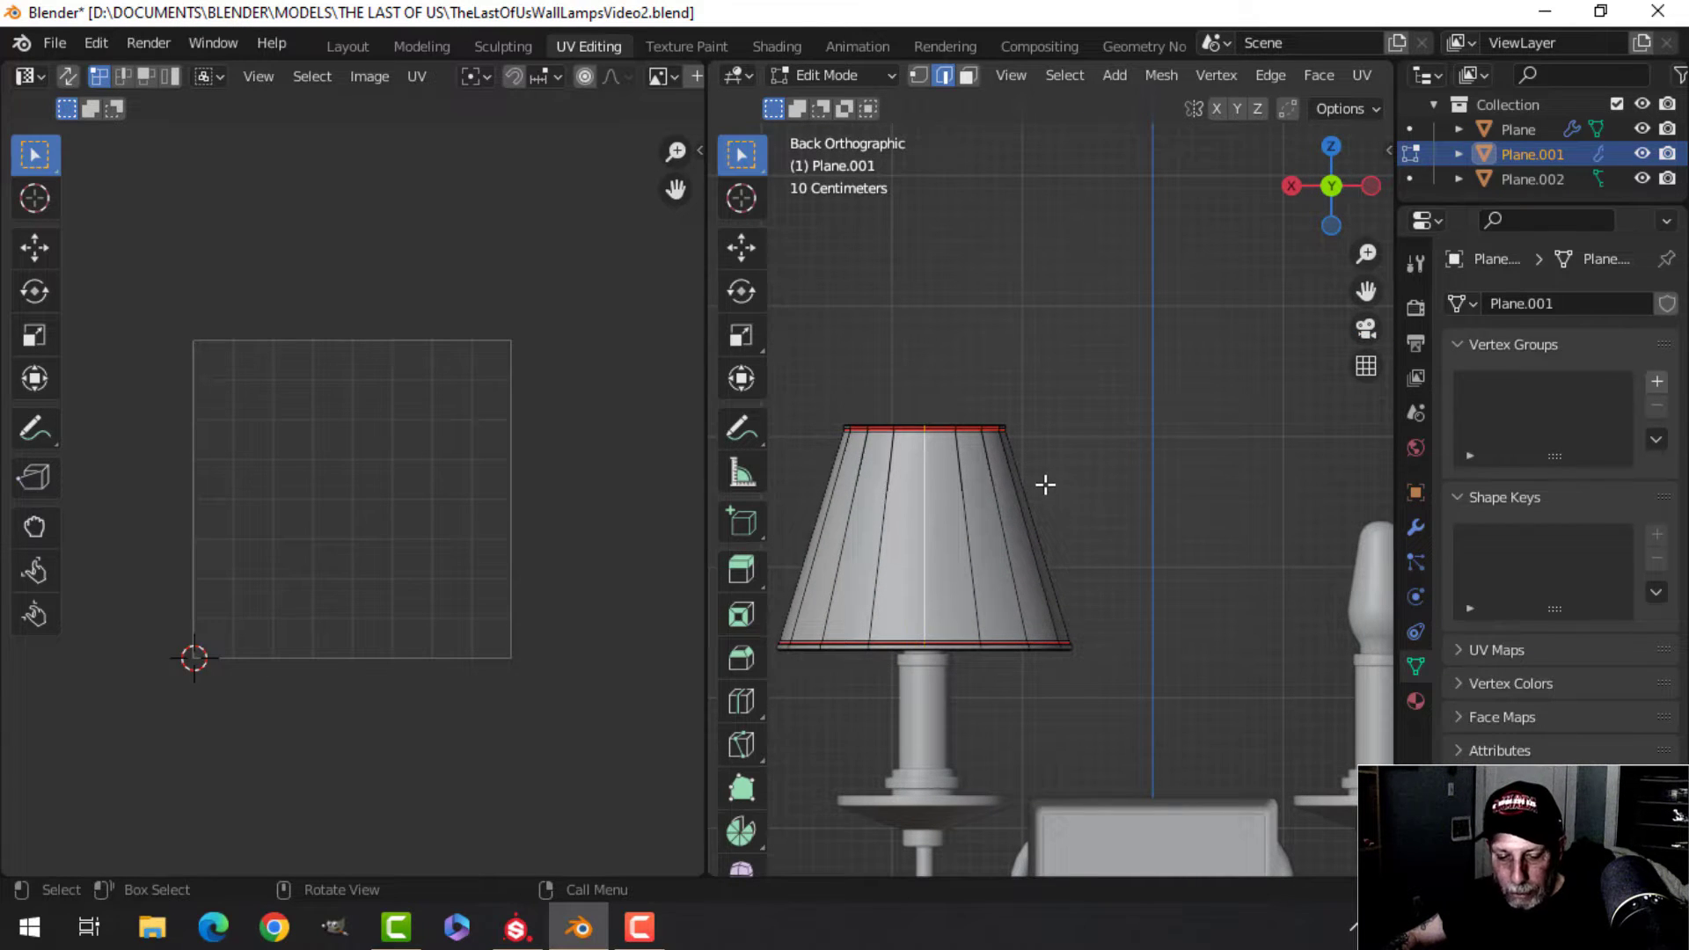
key(ctrl+e)
click(995, 497)
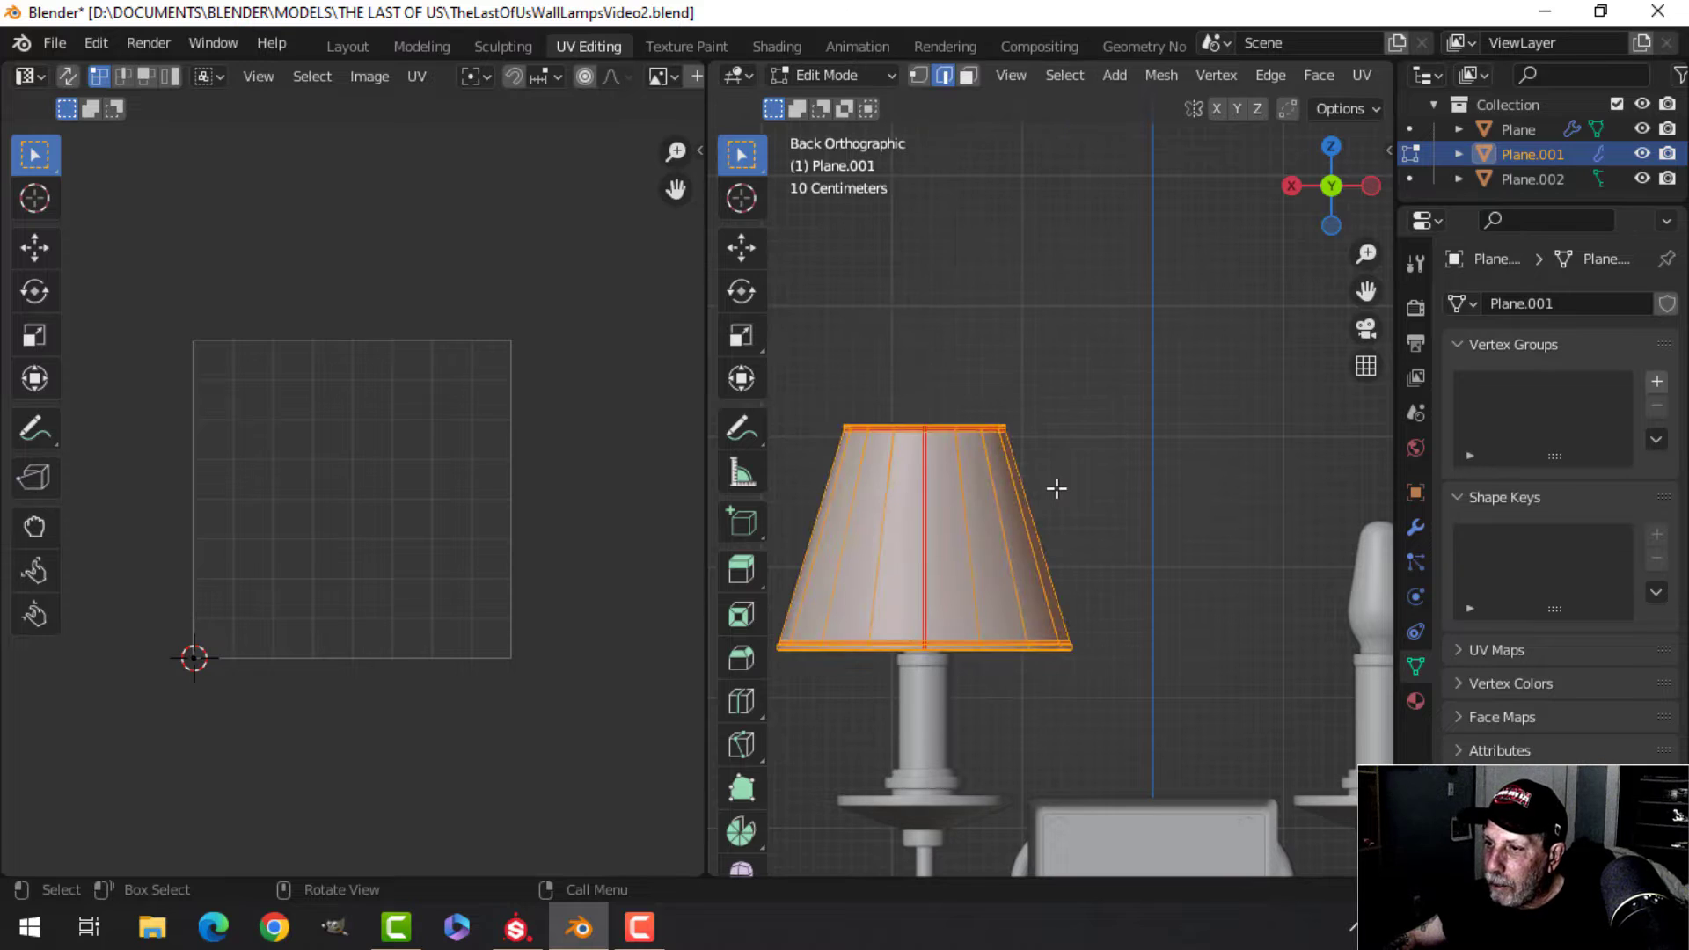
Unwrap the entire lampshade mesh along its marked seams.
key(u)
click(1056, 488)
scroll(425, 574, up, 5)
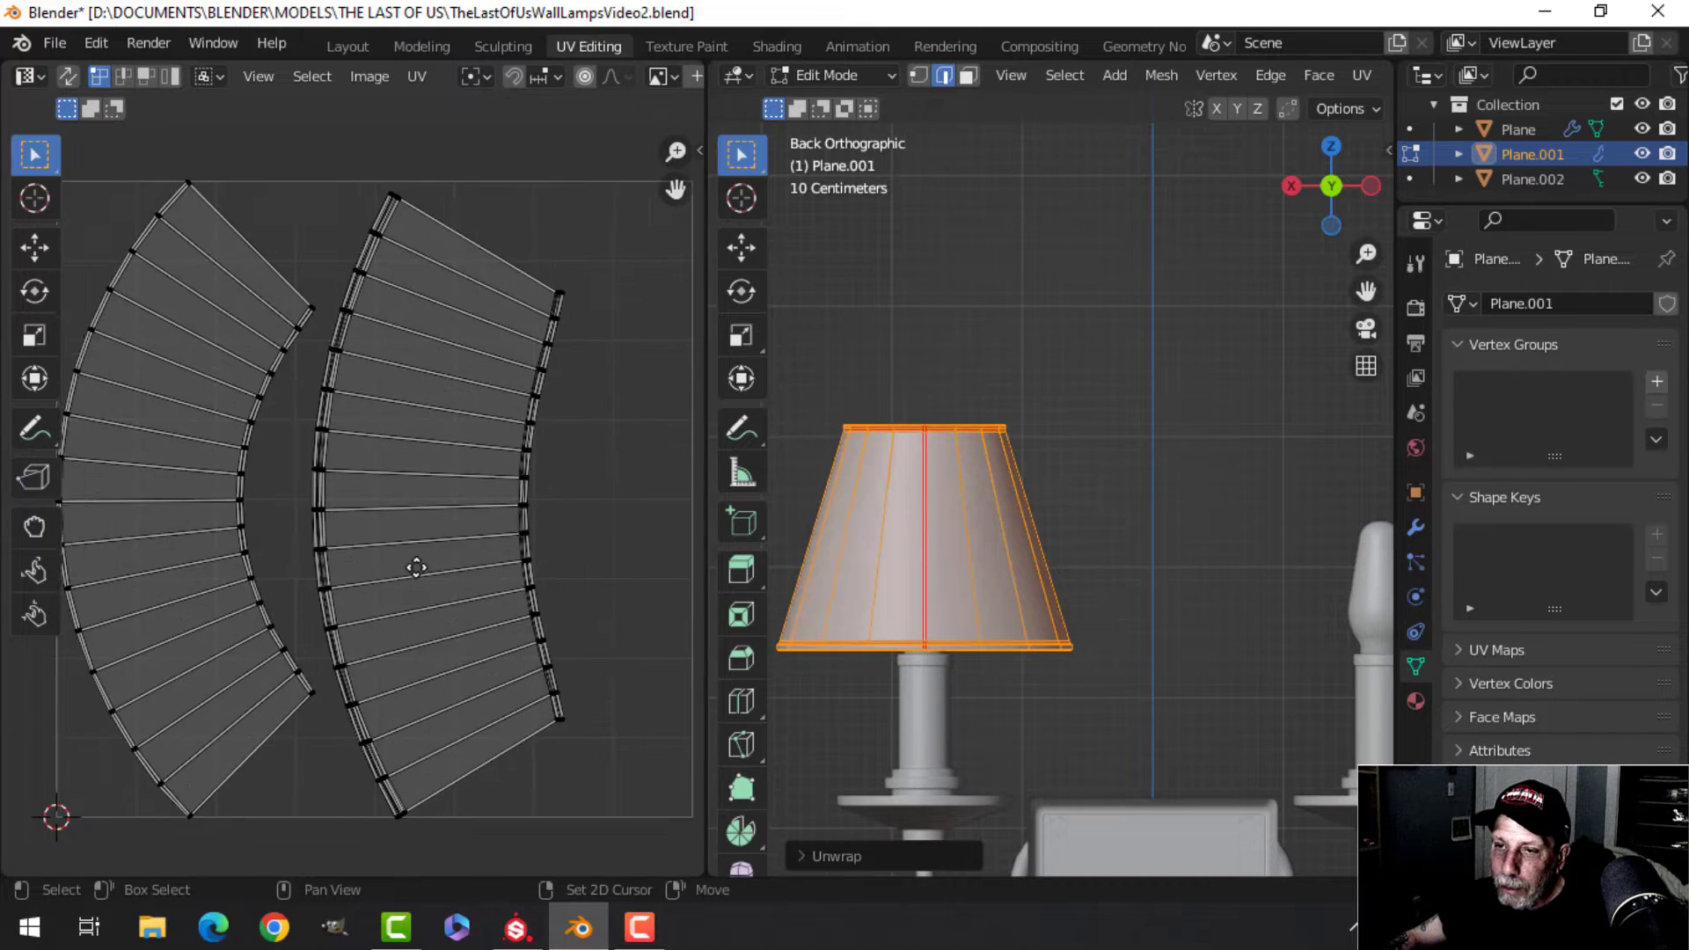
scroll(413, 550, down, 3)
scroll(383, 538, up, 3)
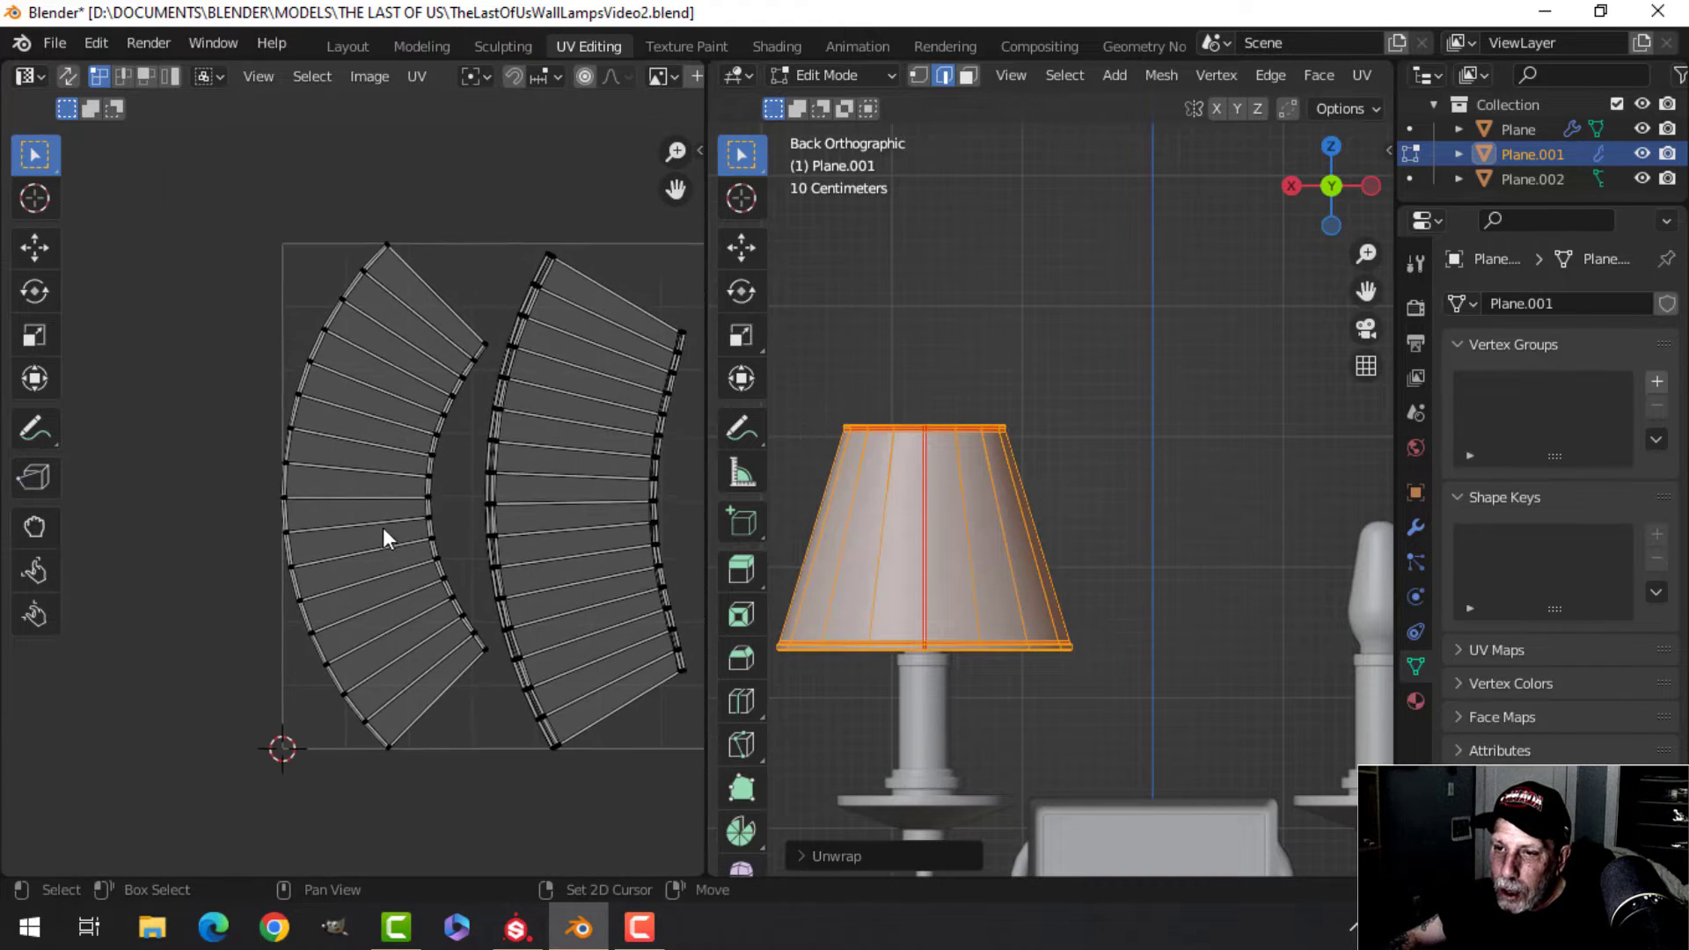
scroll(423, 505, up, 1)
Level both long edges of the middle quad in the left UV island by scaling each to 0 along Y.
key(2)
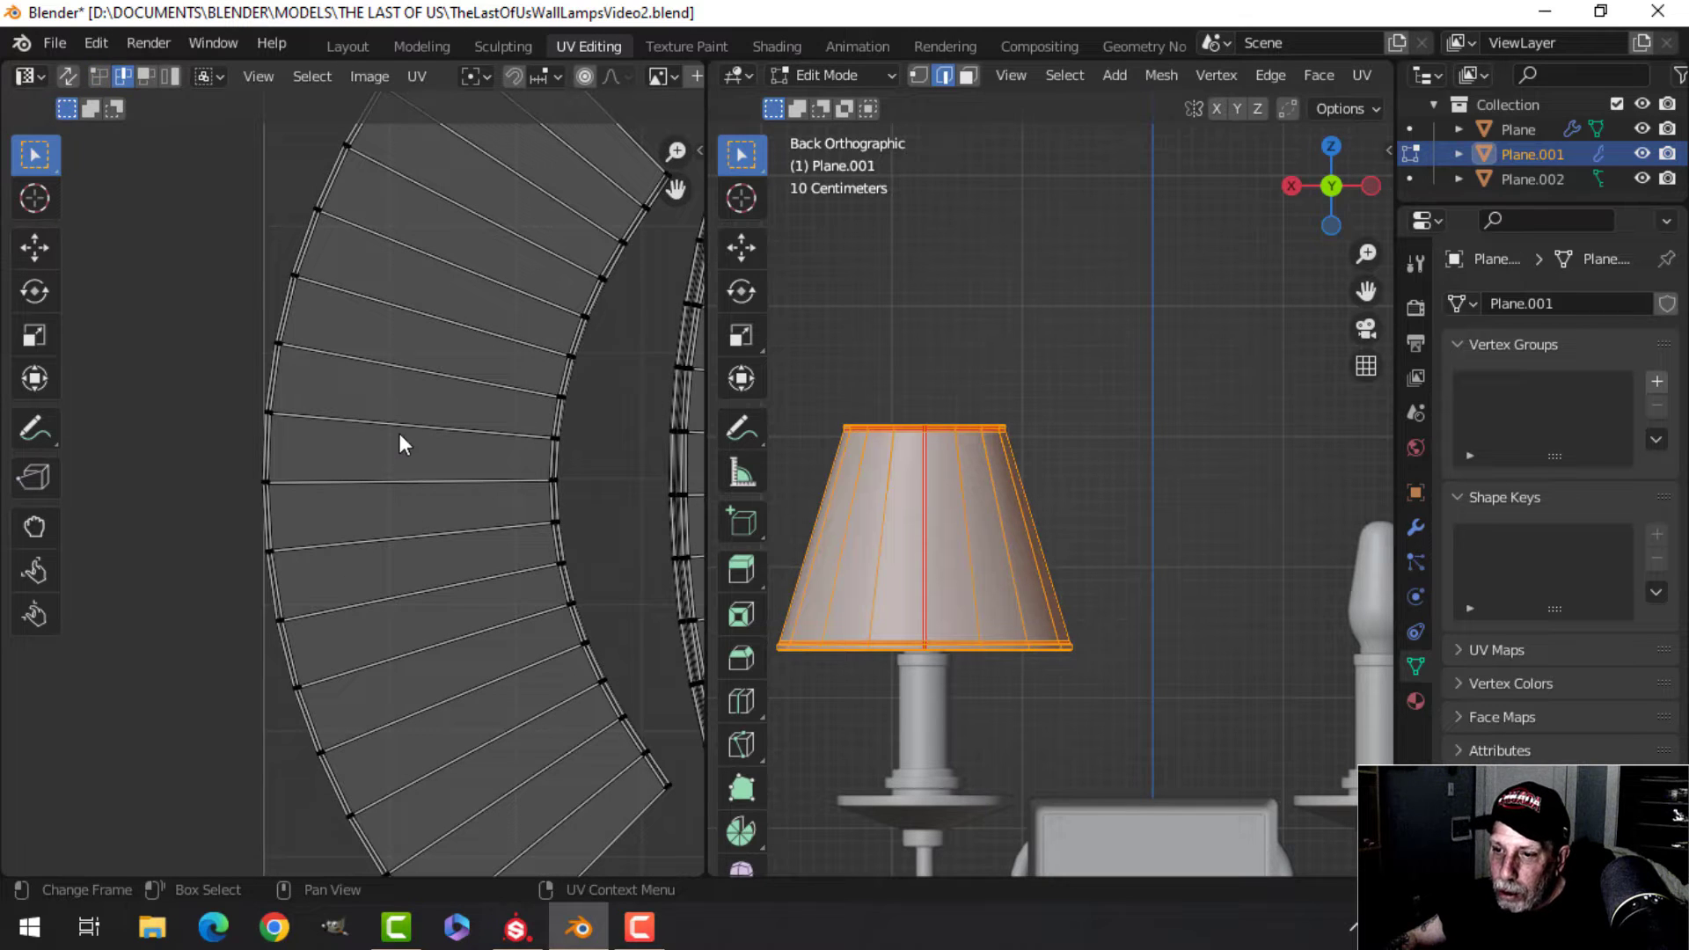
scroll(456, 526, up, 1)
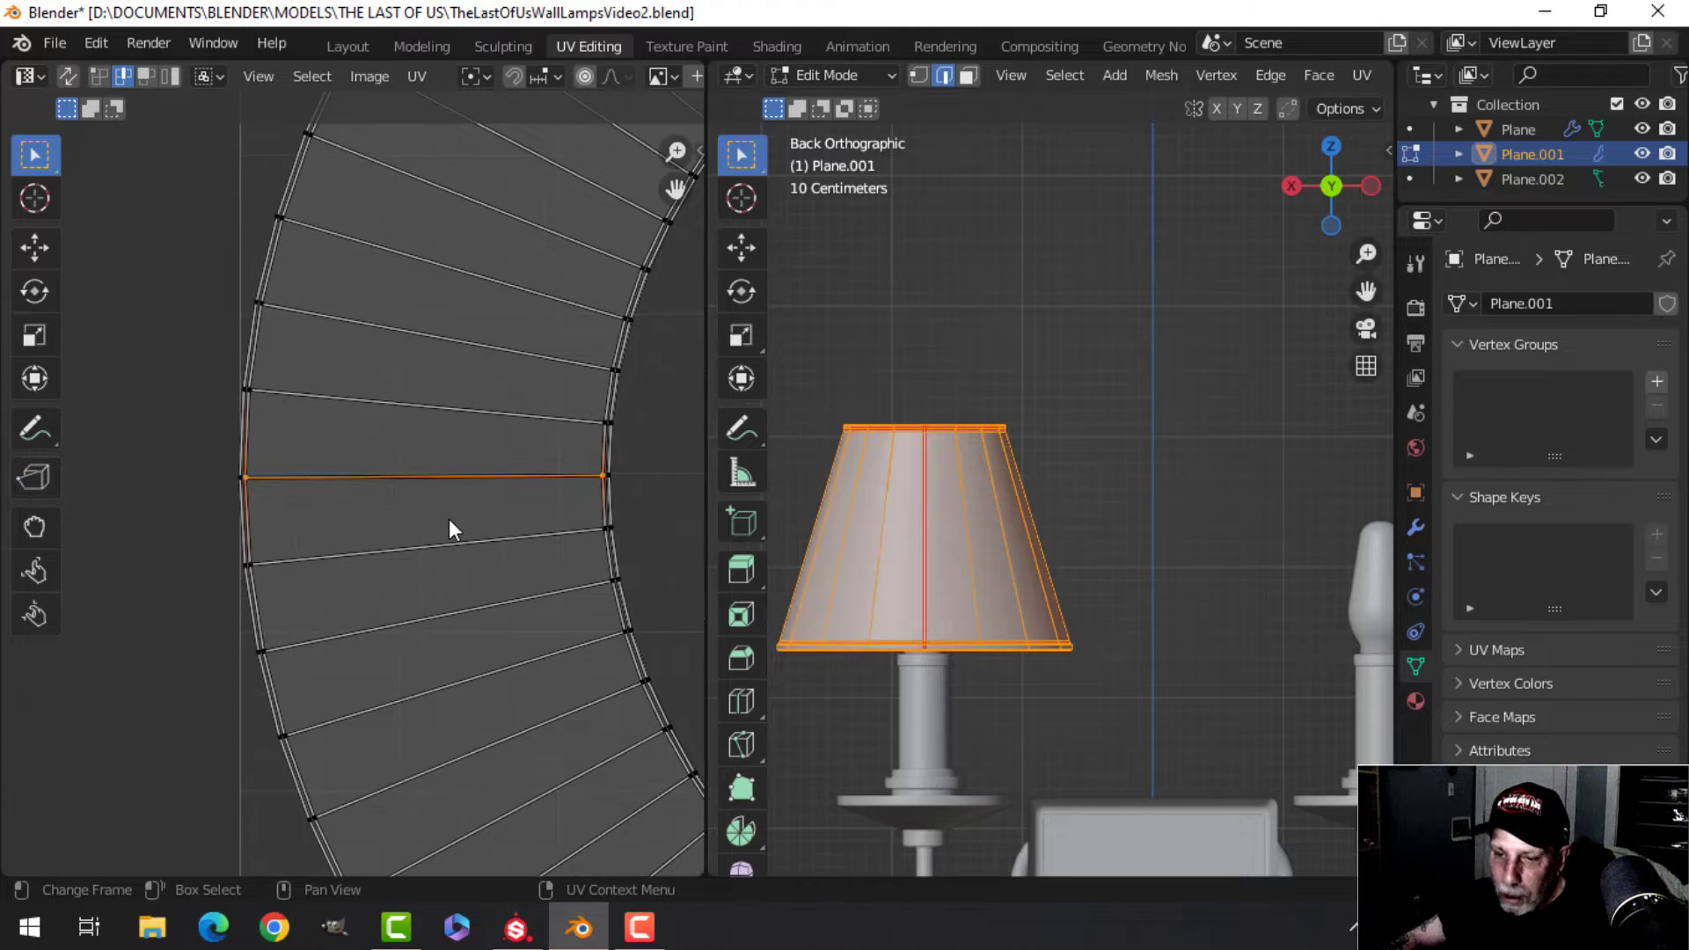
key(s)
key(y)
key(0)
key(Return)
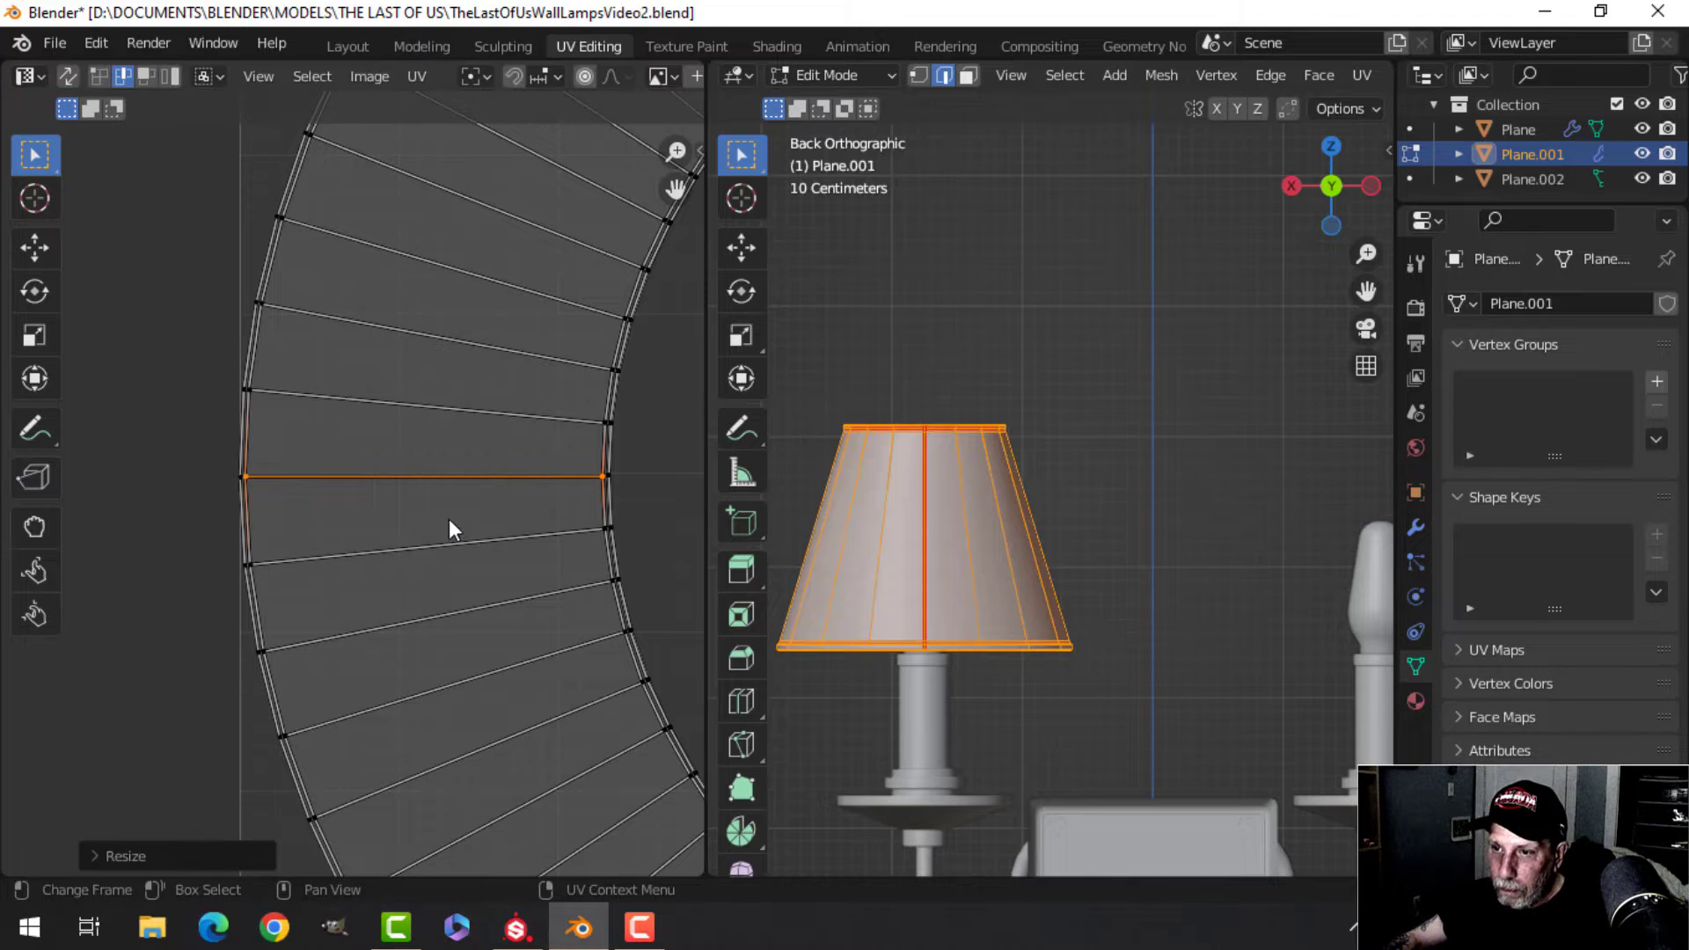
click(513, 544)
key(s)
key(y)
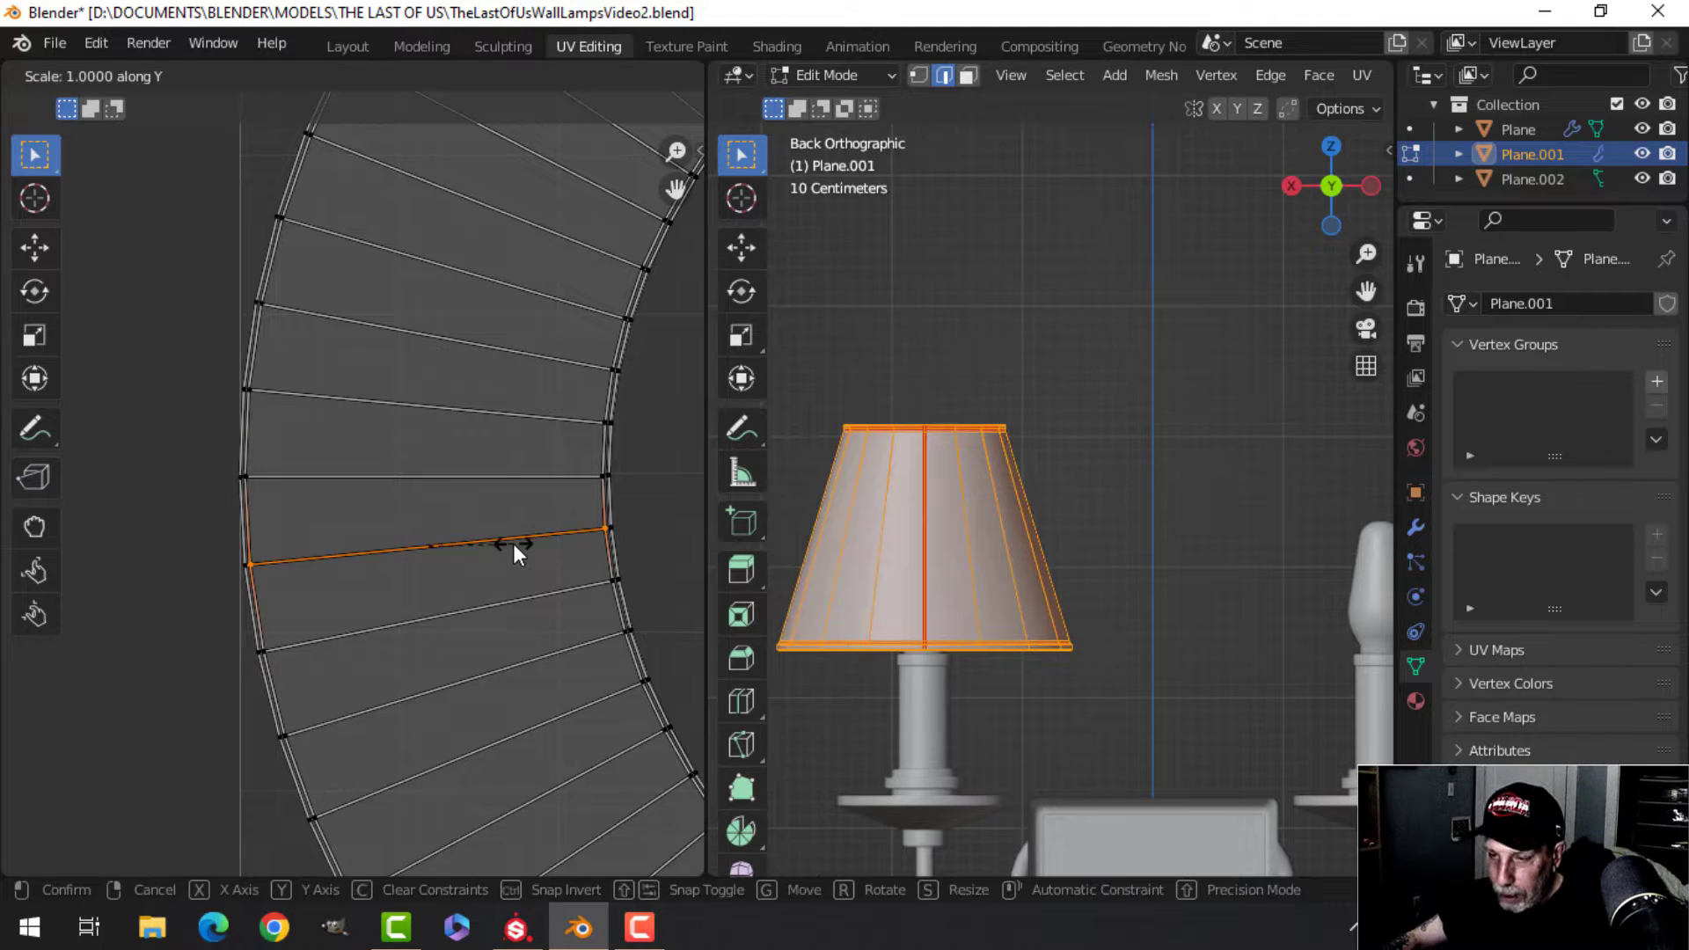
key(0)
key(Return)
Straighten both short edges of the left island's middle quad by scaling each to 0 along X.
shift+click(600, 515)
key(s)
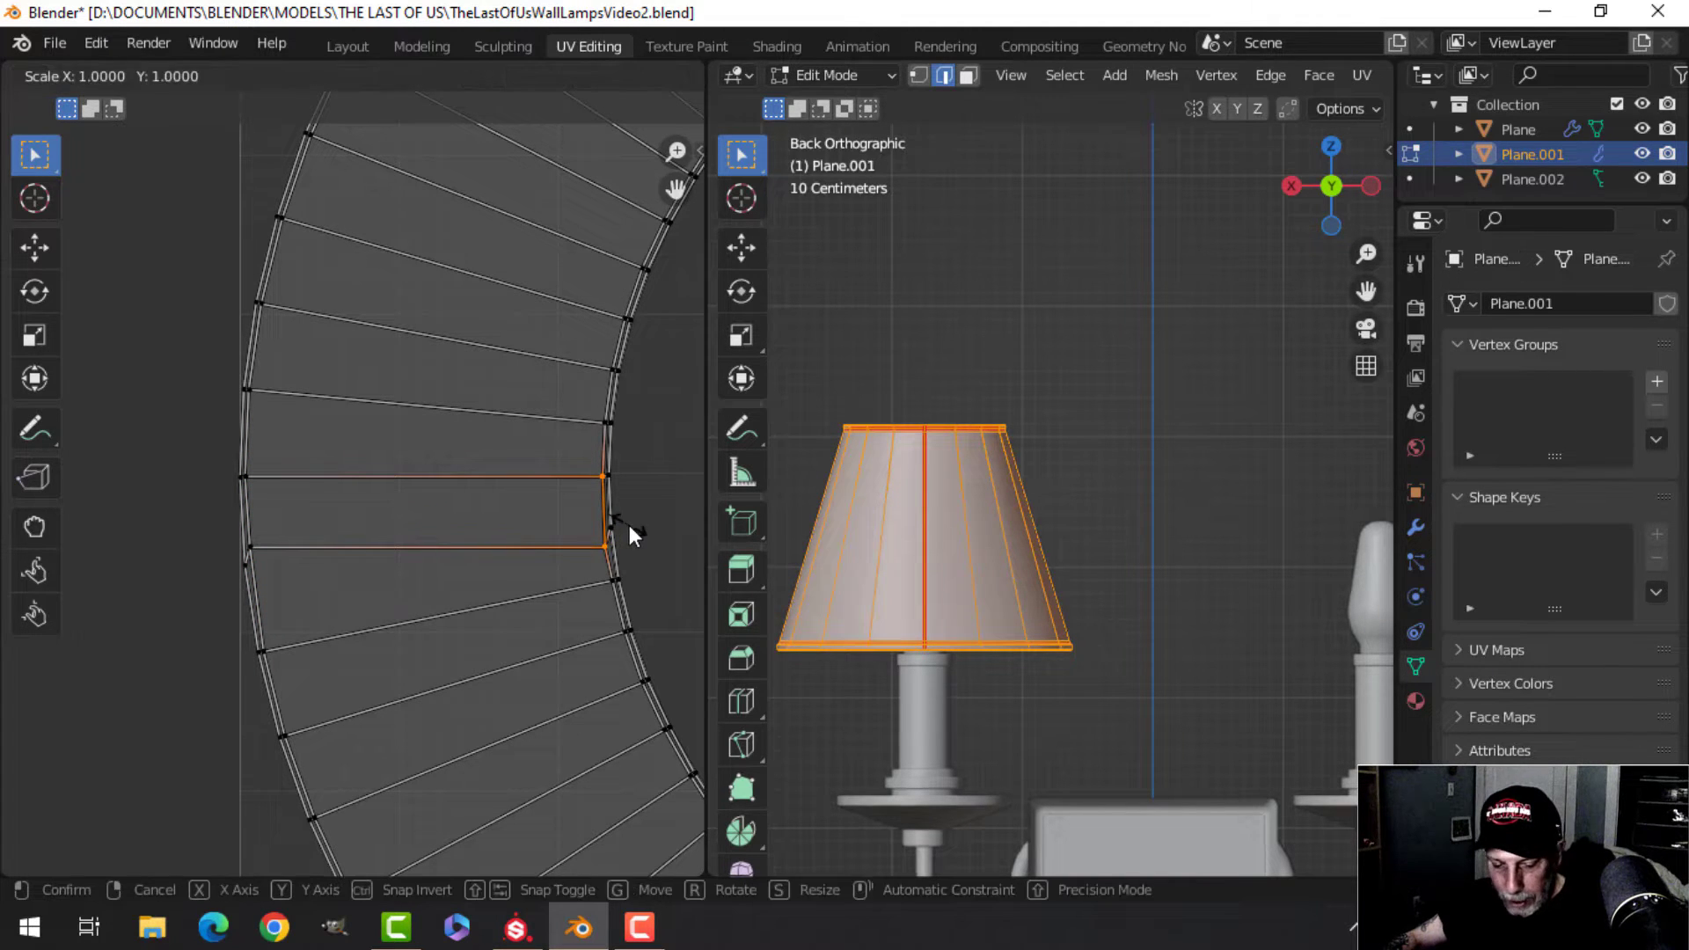
key(x)
key(0)
key(Return)
click(252, 510)
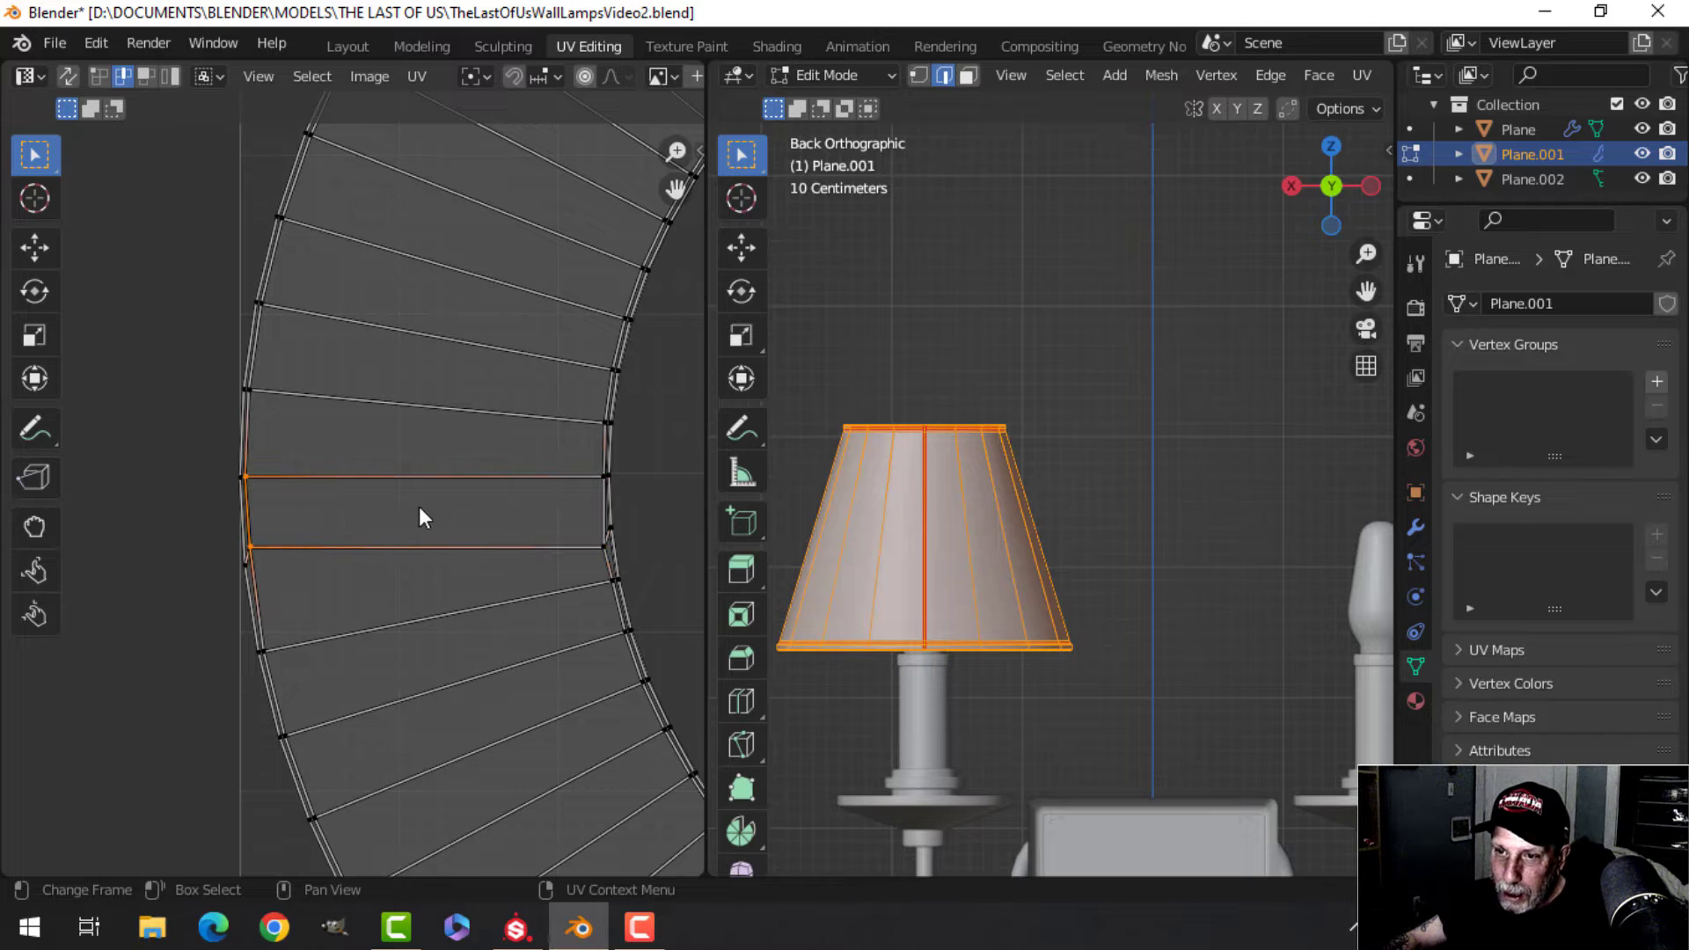
key(s)
key(x)
key(0)
key(Return)
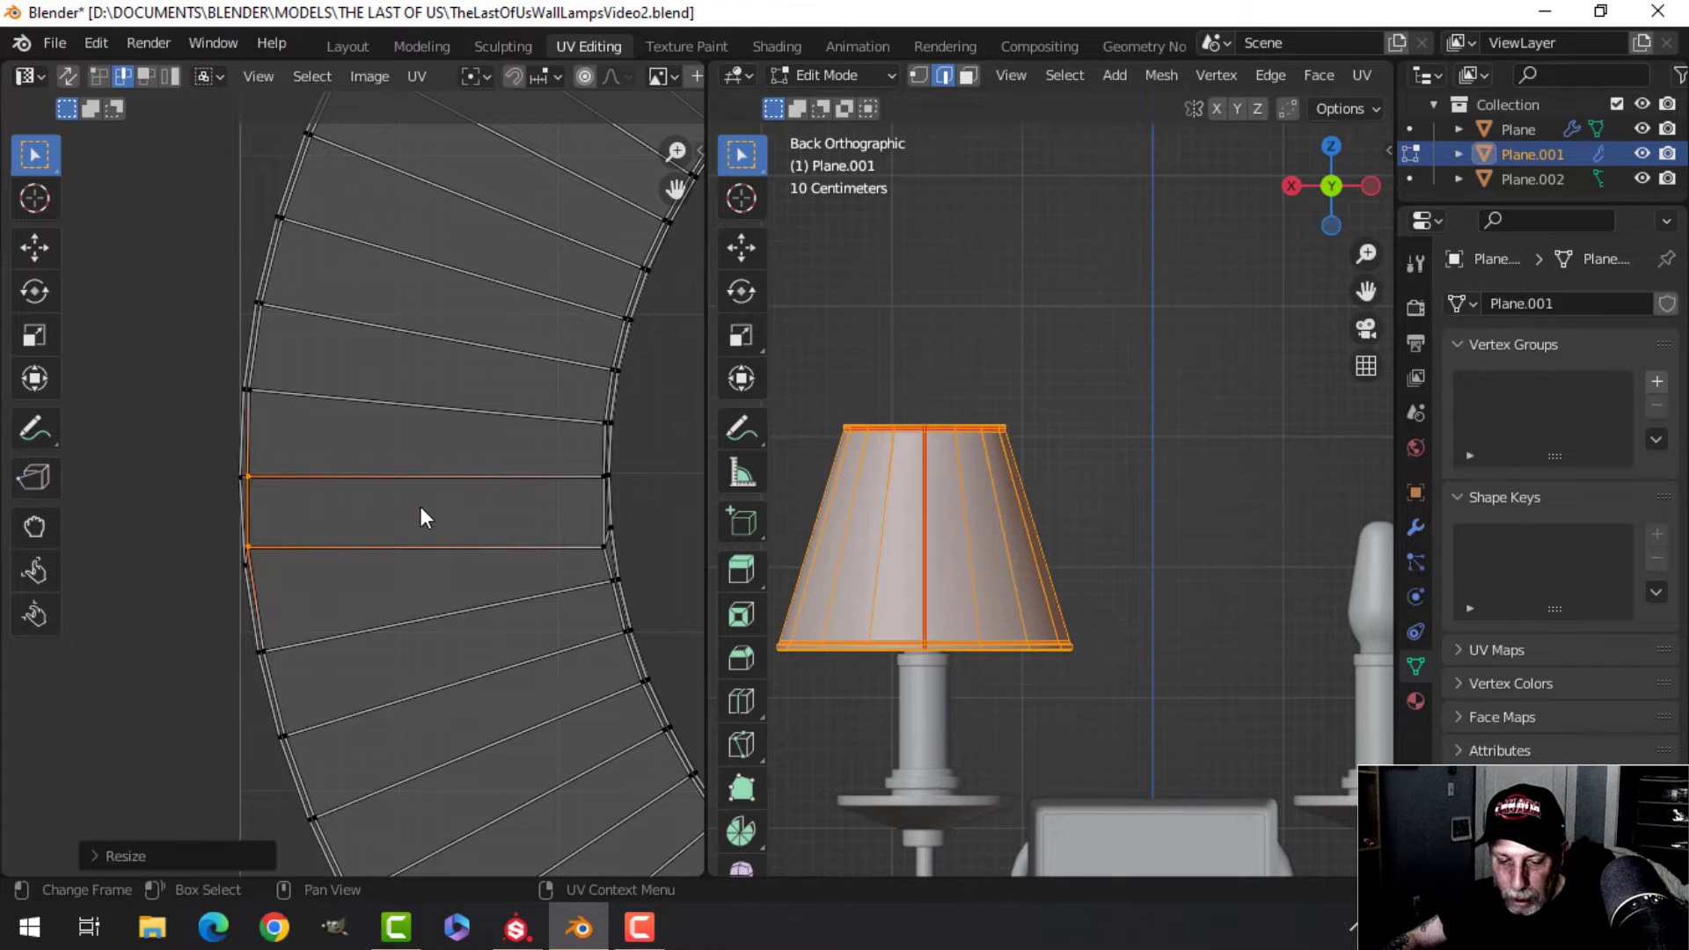
Make the squared quad the active face, select its whole linked UV island and apply Follow Active Quads.
key(3)
click(480, 506)
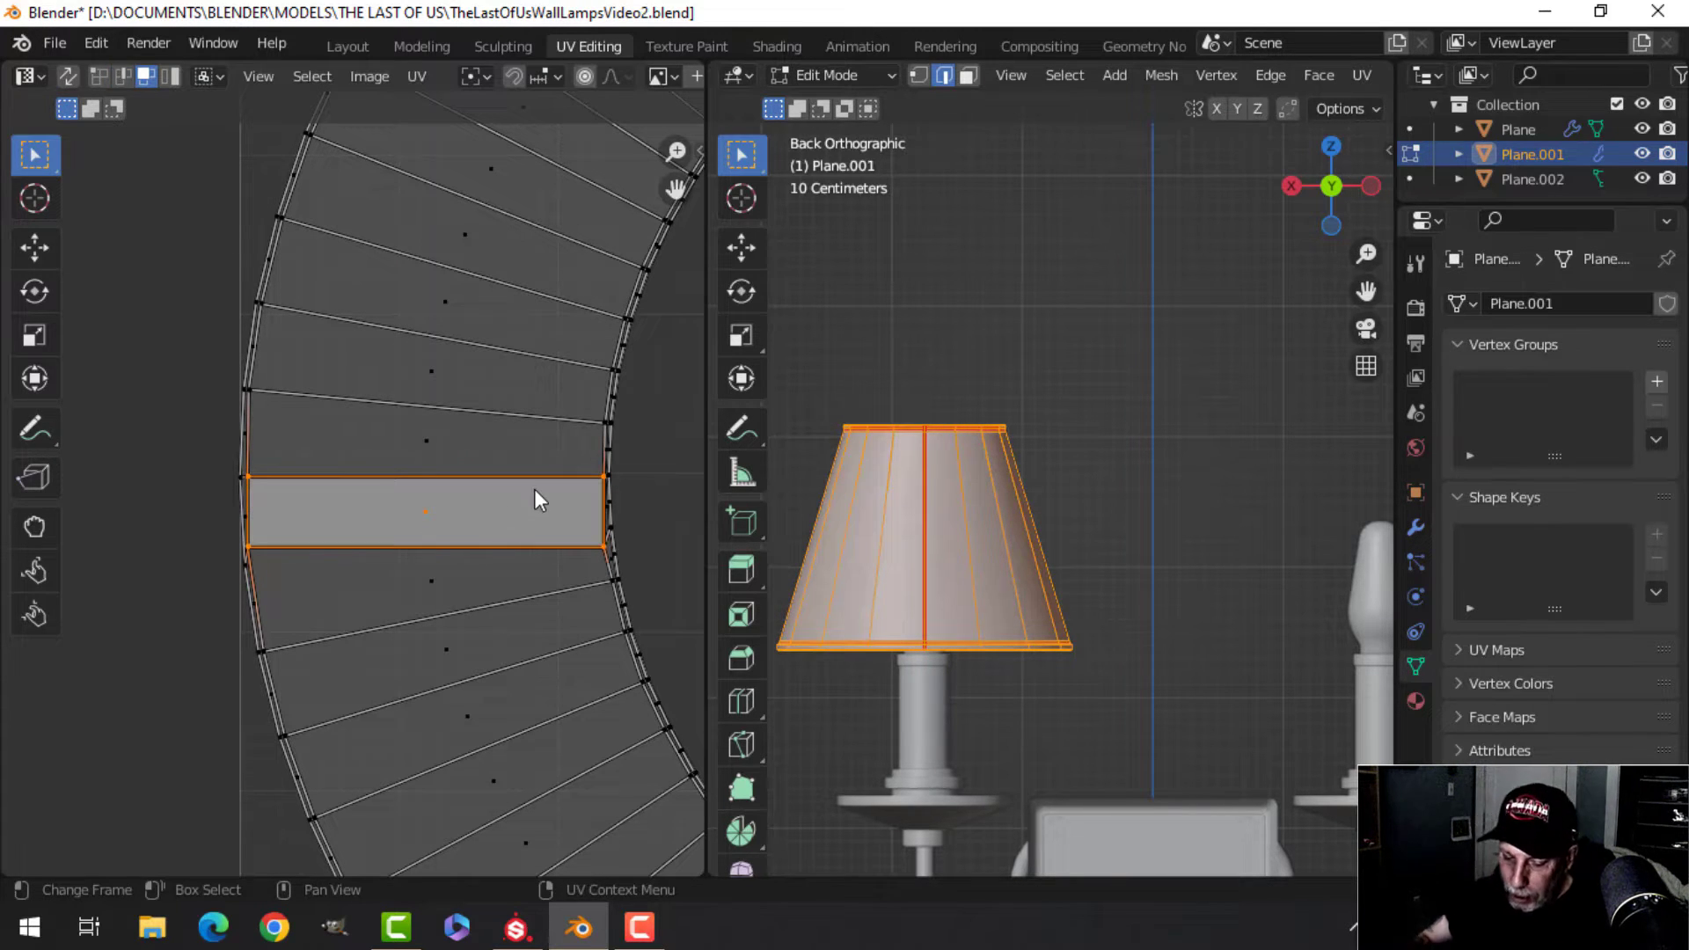
key(ctrl+l)
scroll(535, 488, down, 4)
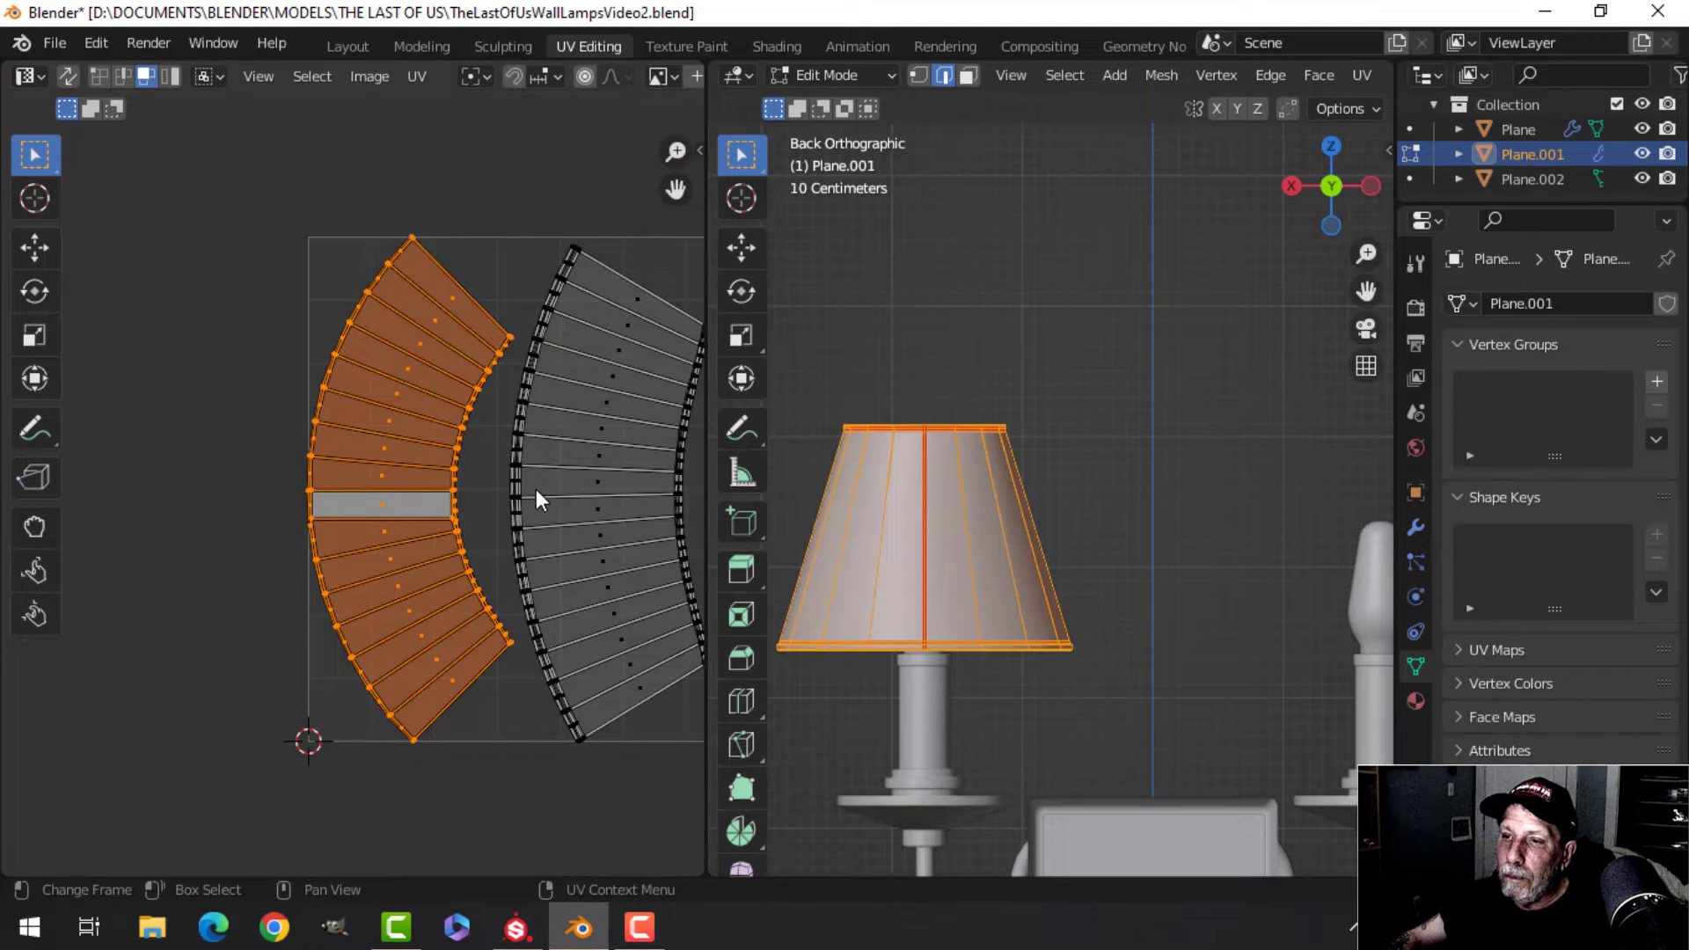
right_click(421, 373)
click(420, 374)
scroll(440, 491, down, 2)
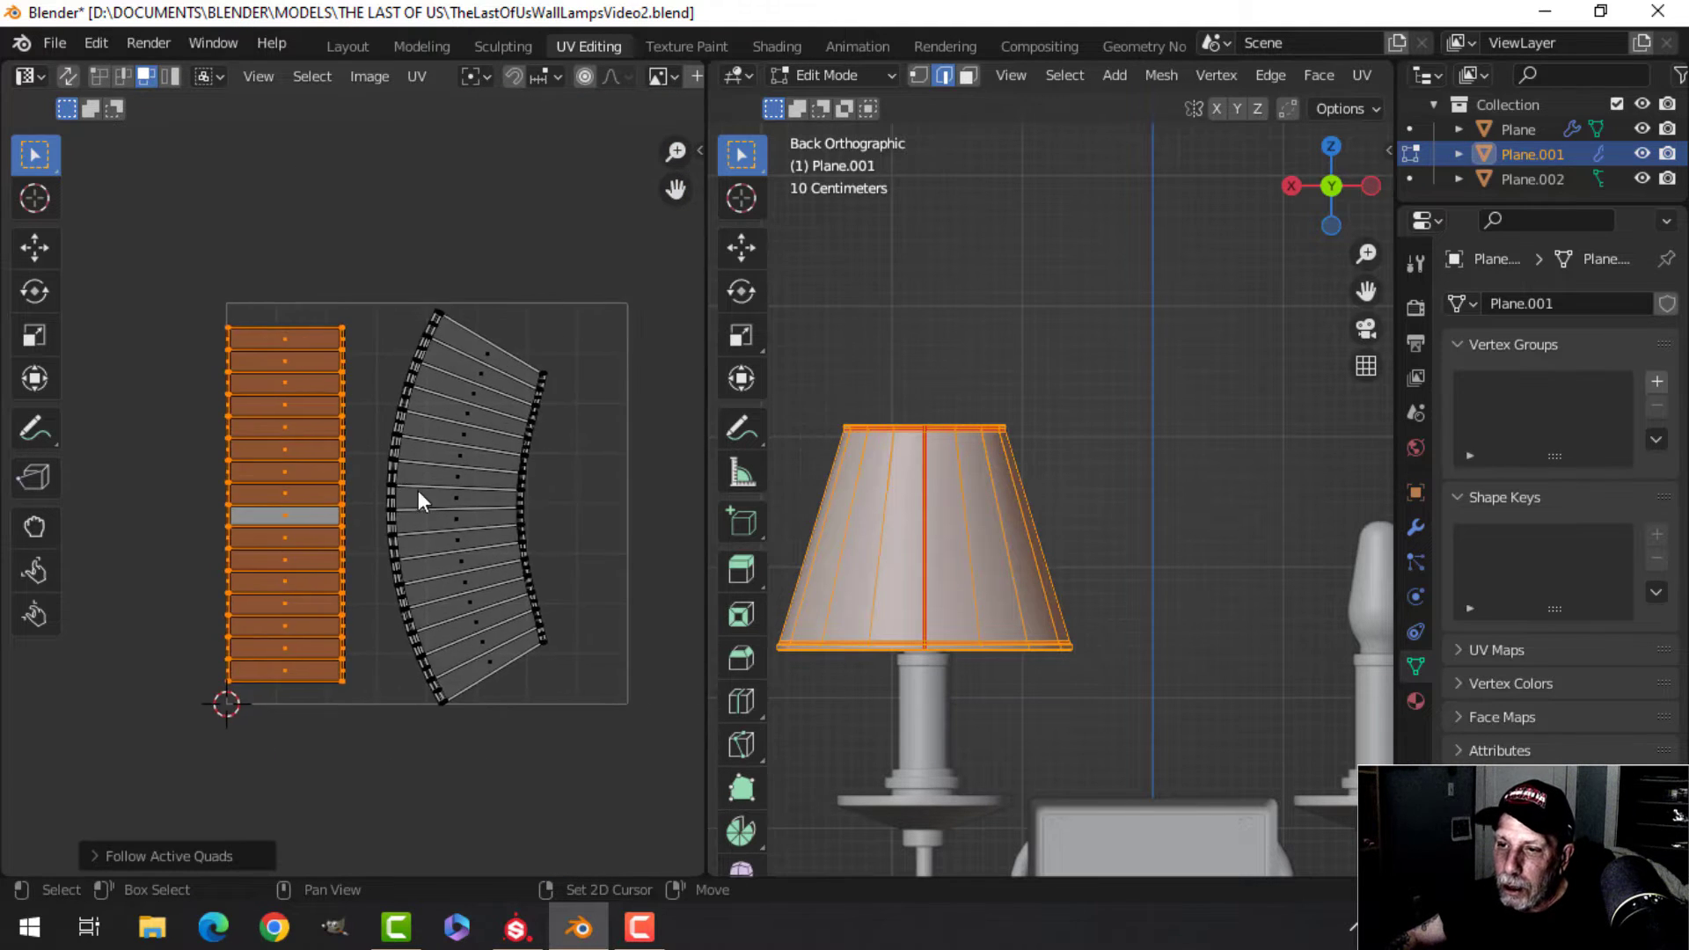
Level both long edges of the middle quad in the still-curved right UV island by scaling each to 0 along Y.
scroll(419, 500, up, 5)
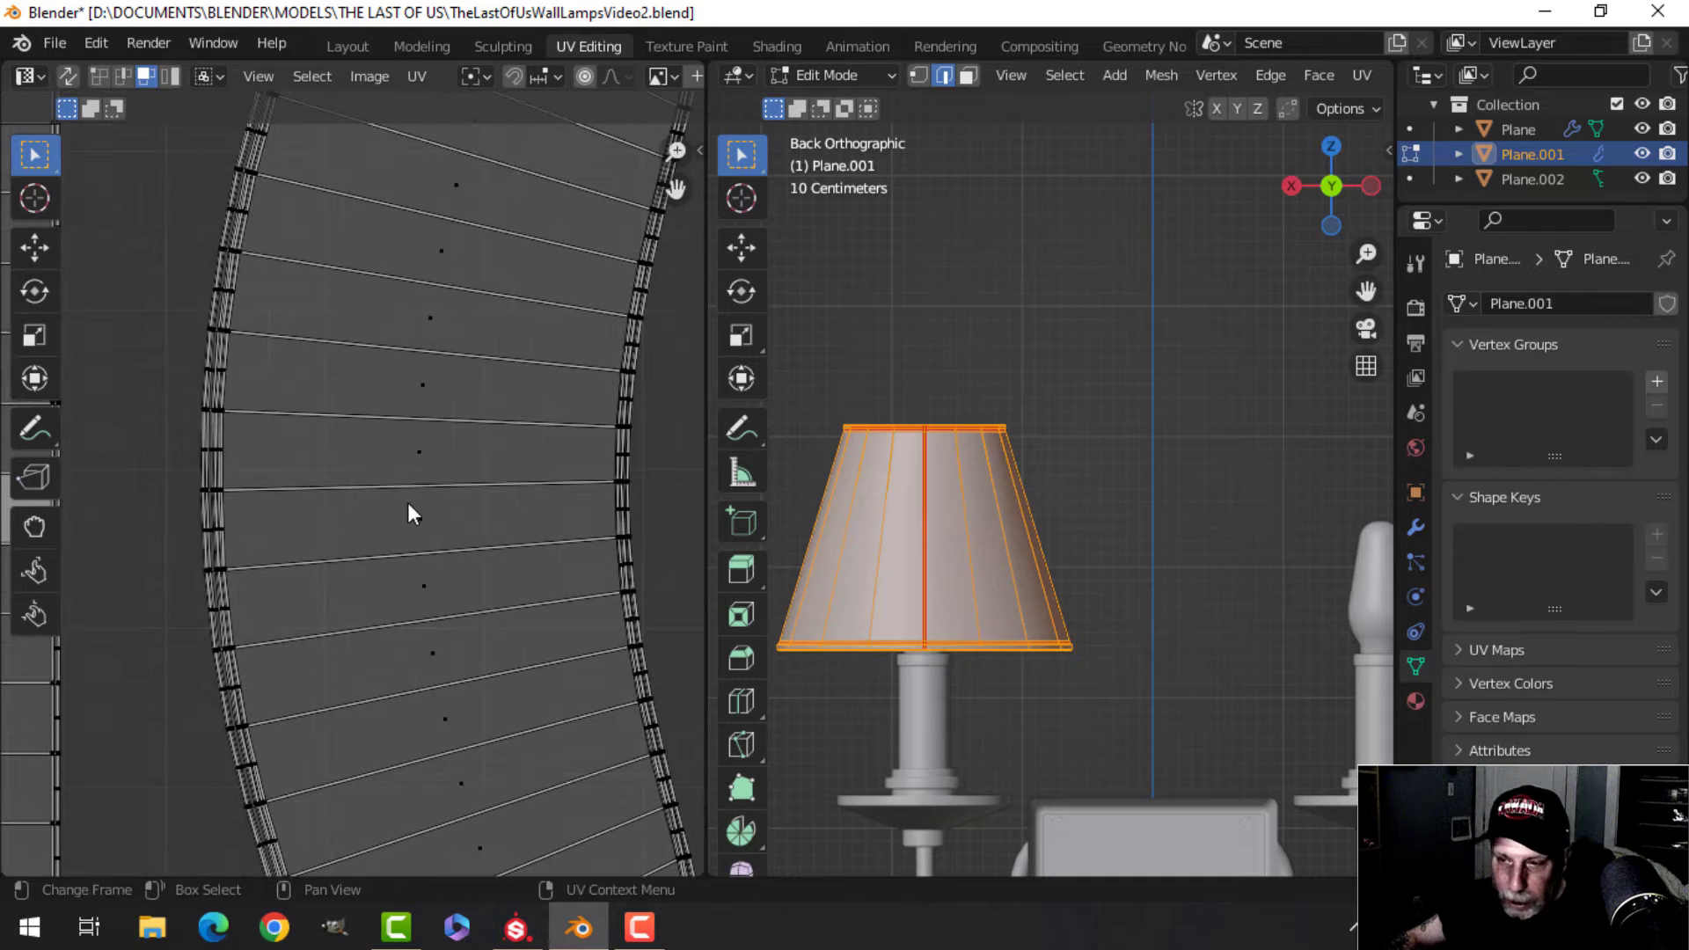
key(2)
click(414, 483)
scroll(498, 503, up, 1)
key(s)
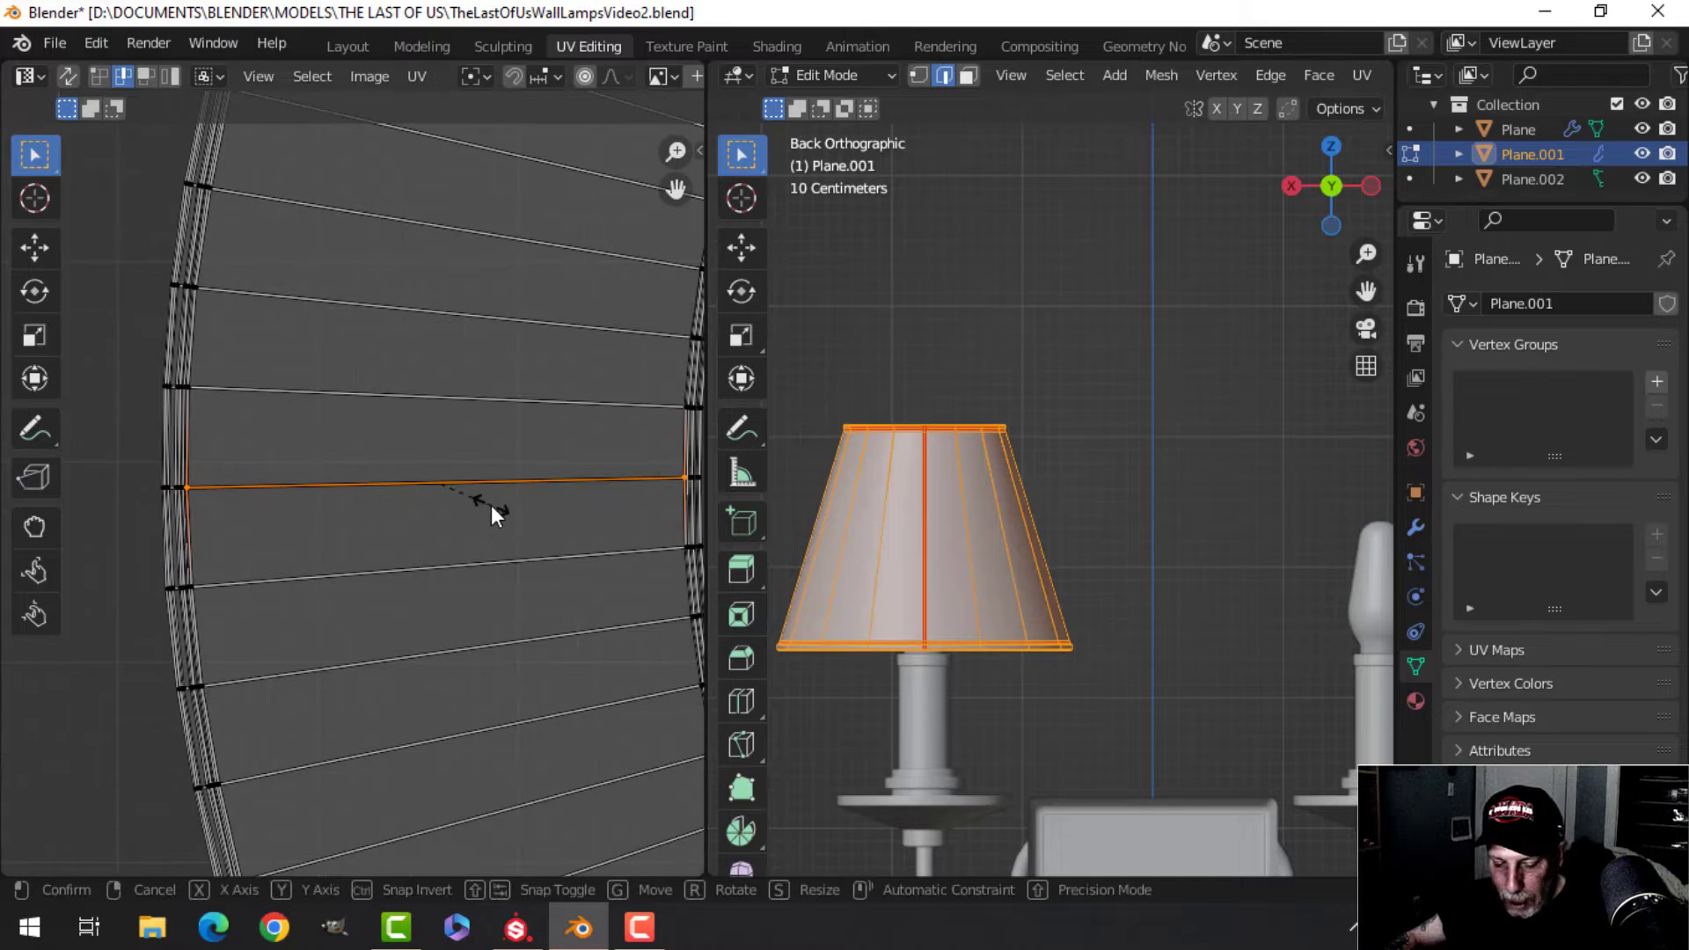
key(y)
key(0)
key(Return)
click(483, 566)
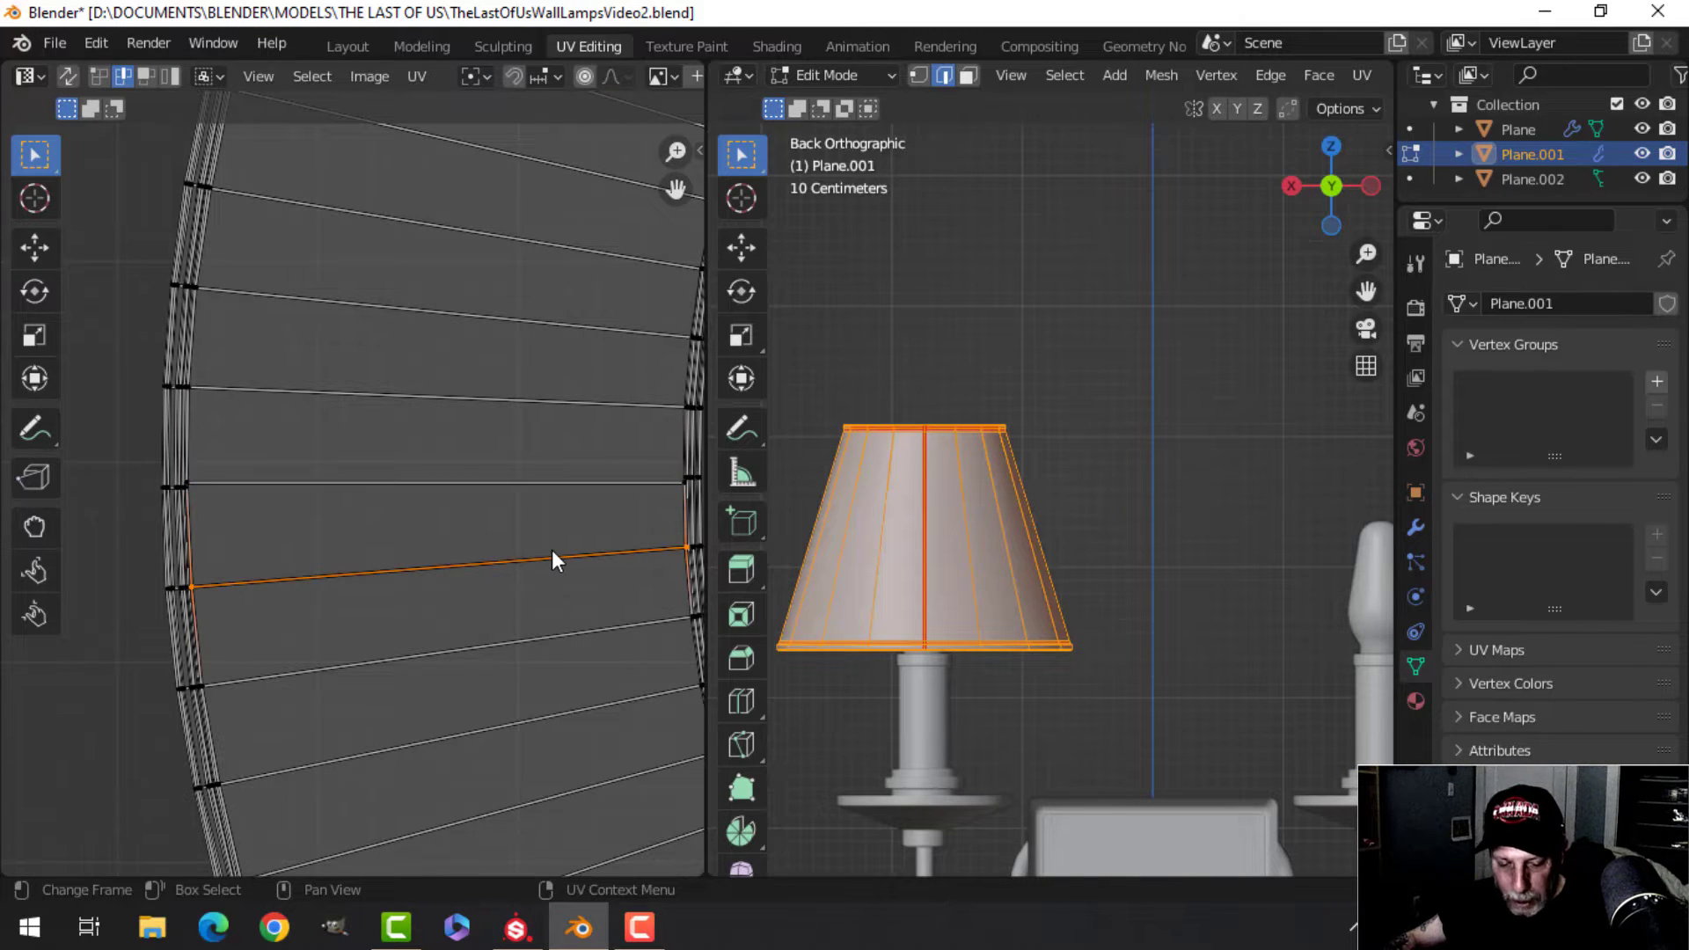
key(s)
key(y)
key(0)
key(Return)
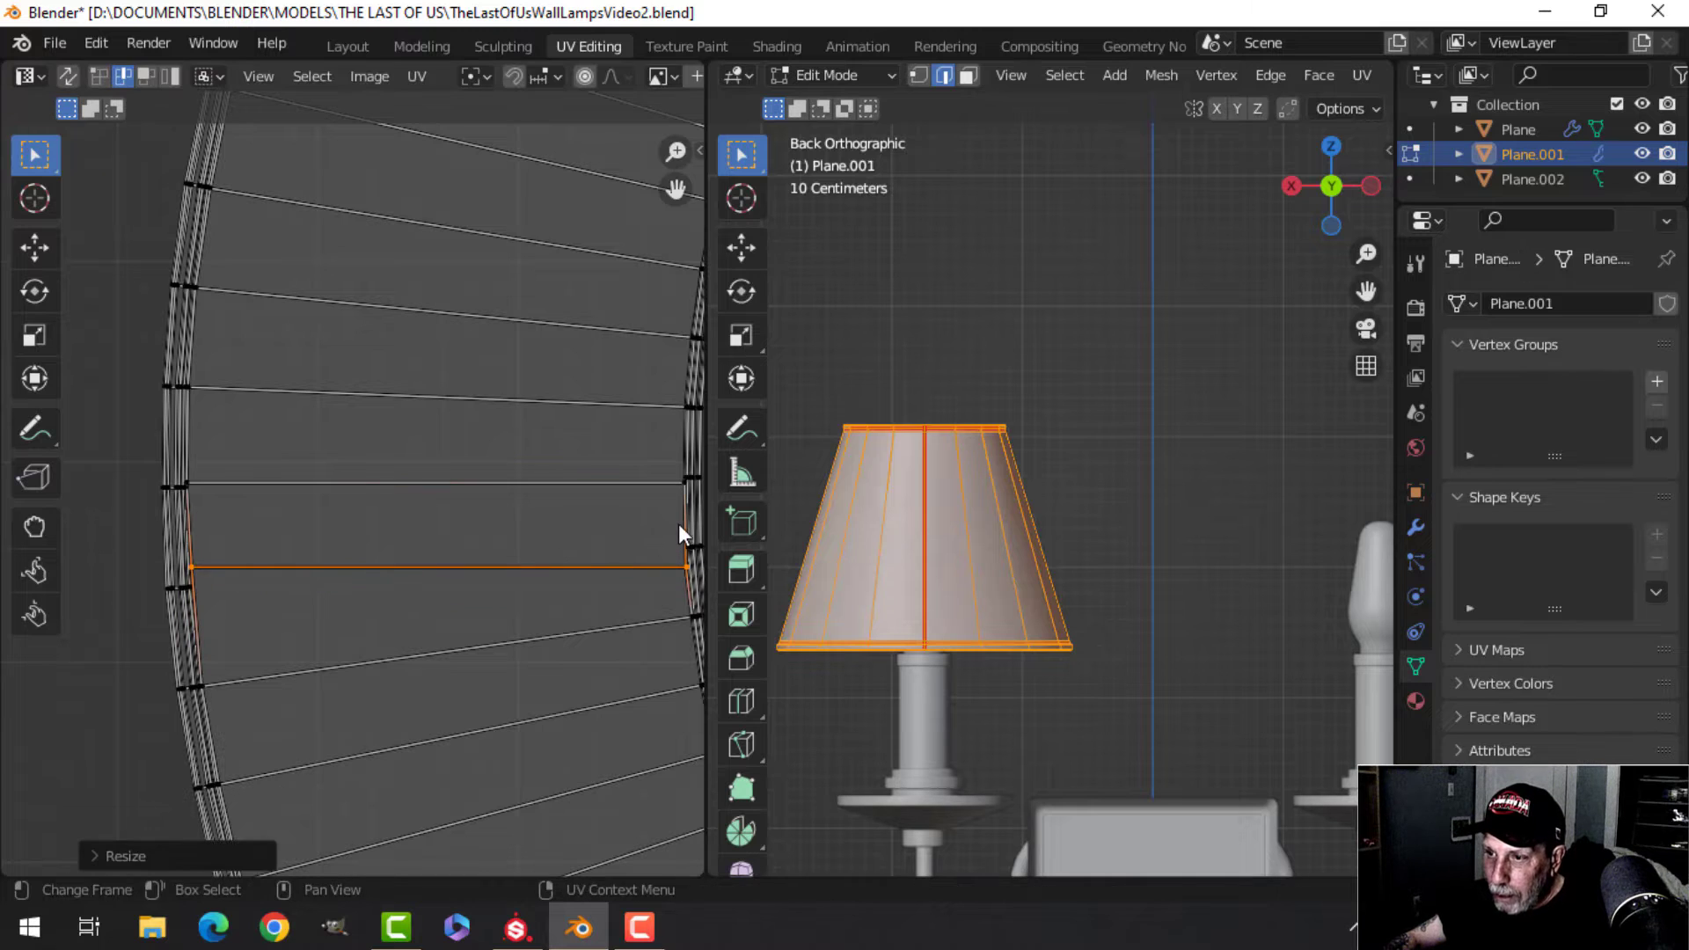
Straighten both short edges of the right island's middle quad by scaling each to 0 along X.
click(683, 526)
key(s)
key(x)
key(0)
key(Return)
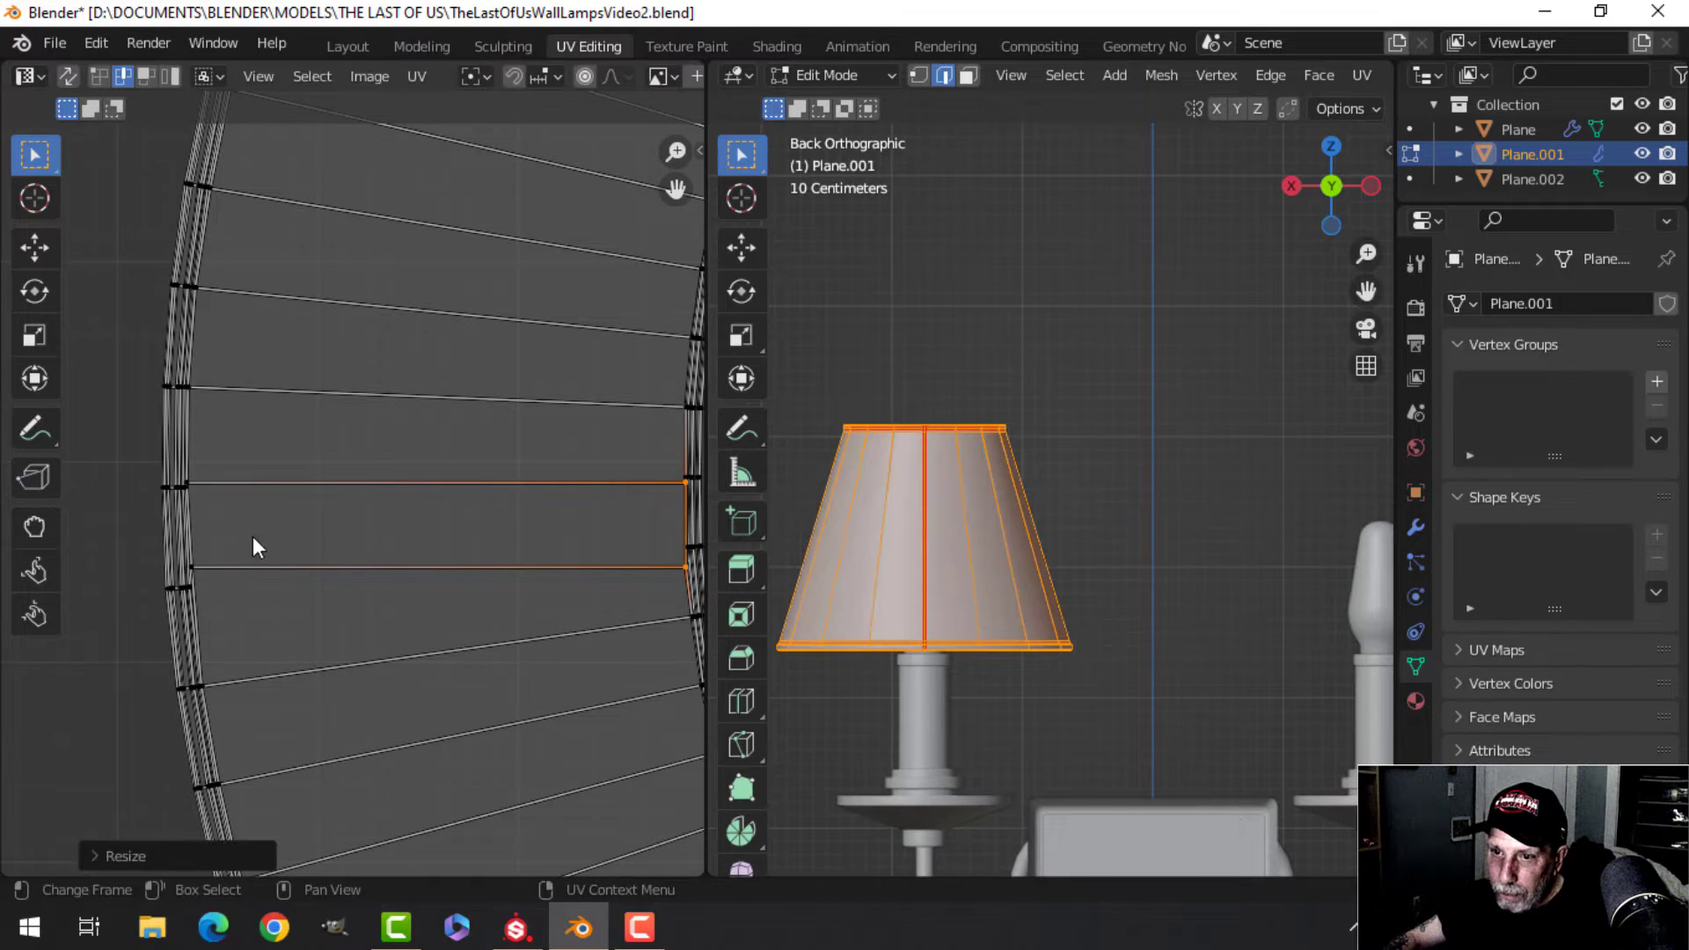
click(188, 526)
key(s)
key(x)
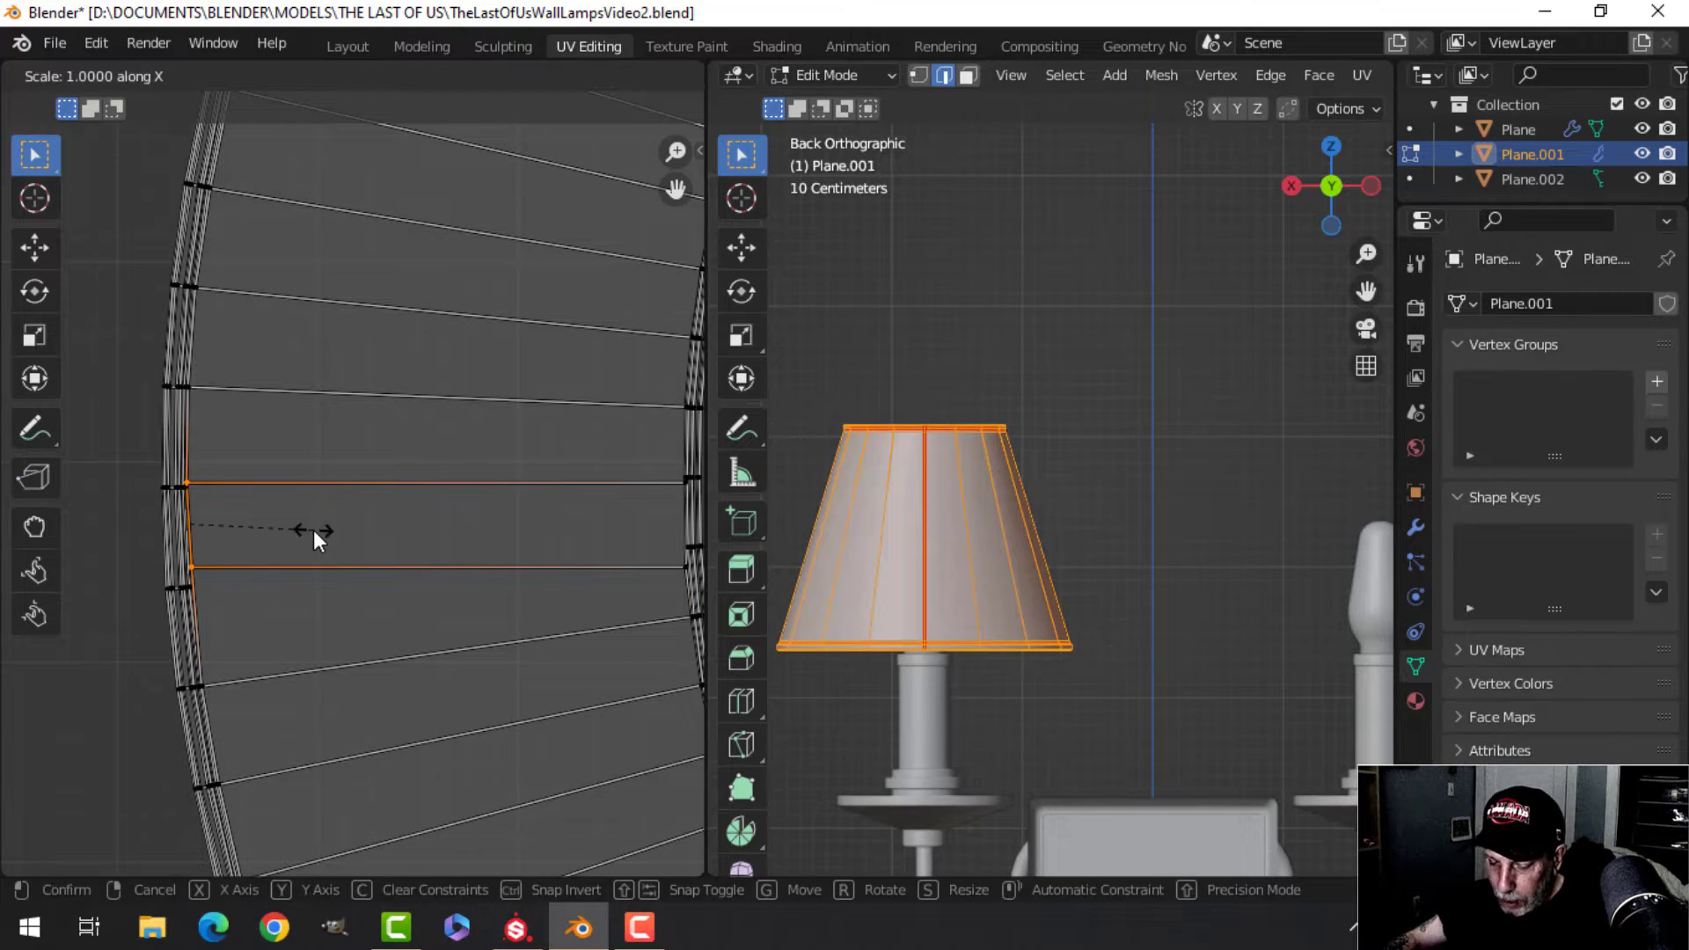
key(0)
key(Return)
Make the right island's squared quad active, select the rest of that island and apply Follow Active Quads.
key(3)
click(322, 546)
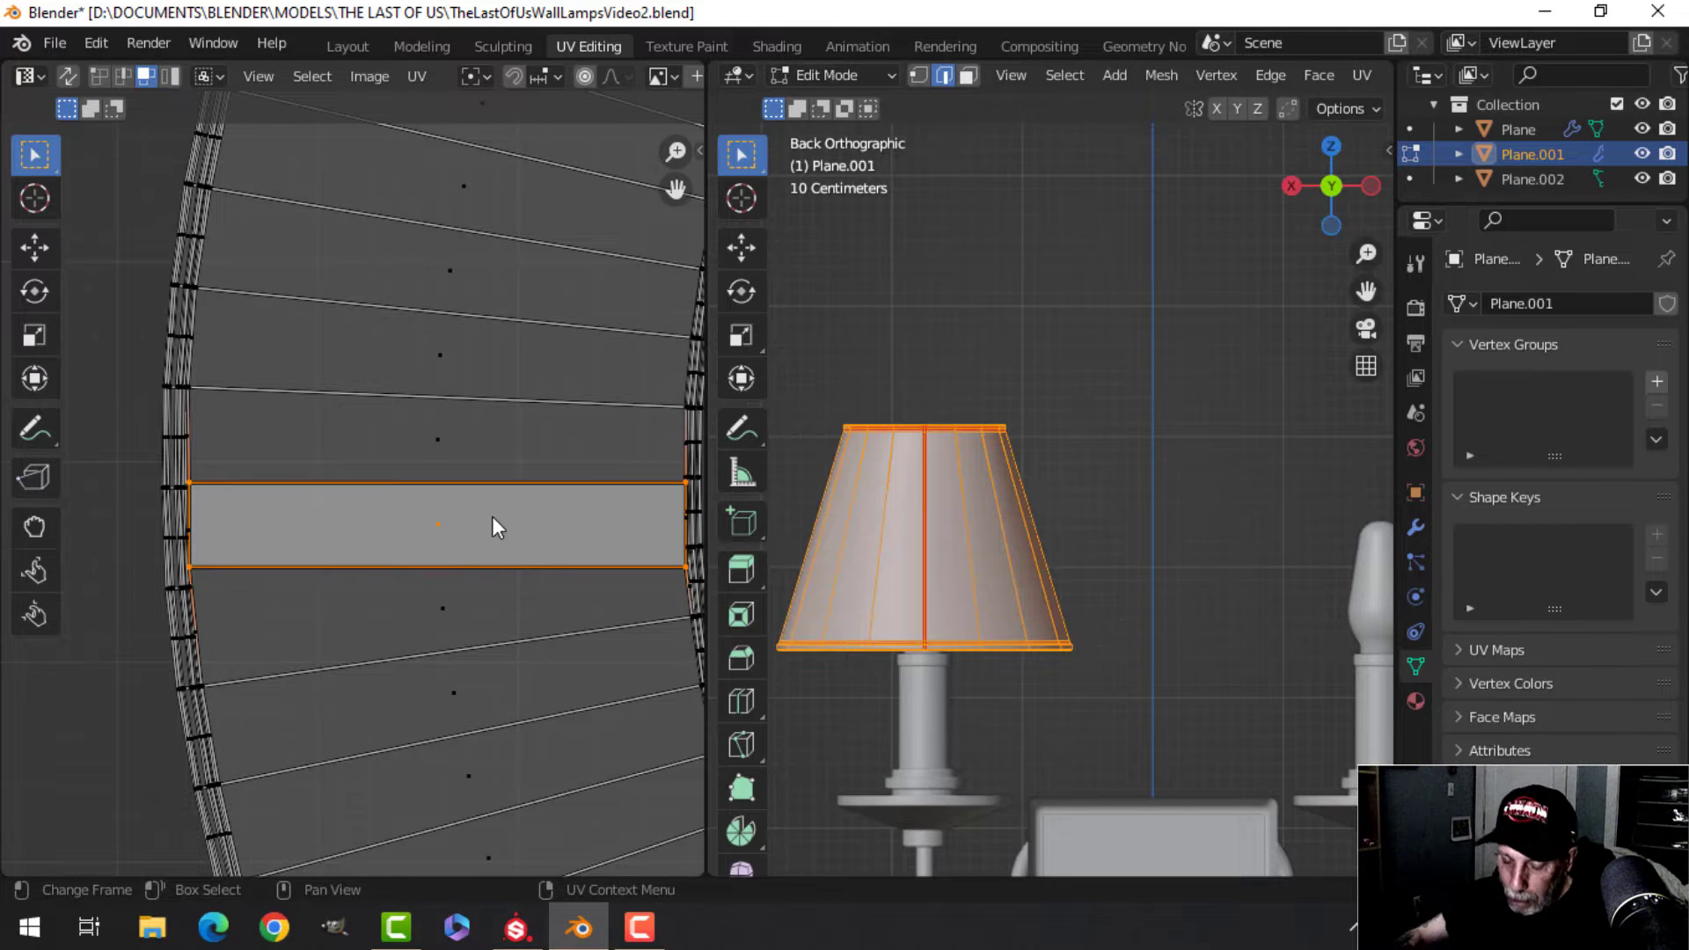
key(a)
scroll(405, 401, down, 5)
right_click(404, 388)
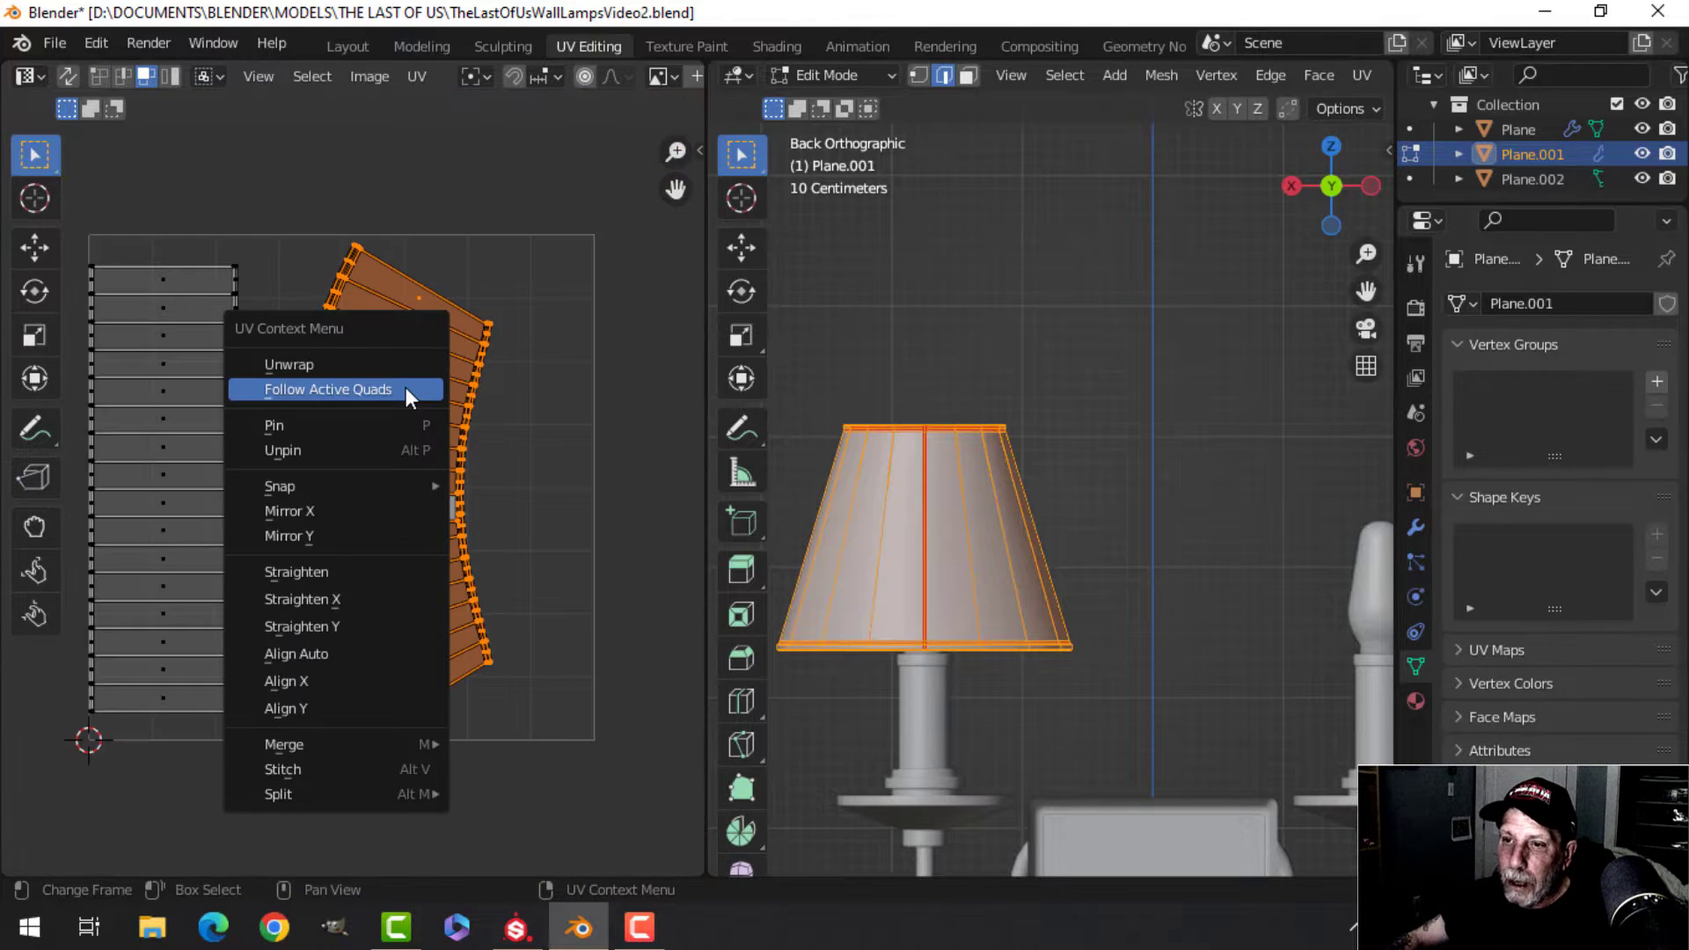
click(404, 387)
Select both lampshade UV islands, pack them into a single tile with UVPackmaster3 and return to Object Mode.
scroll(489, 488, down, 1)
key(a)
middle_drag(525, 490, 497, 443)
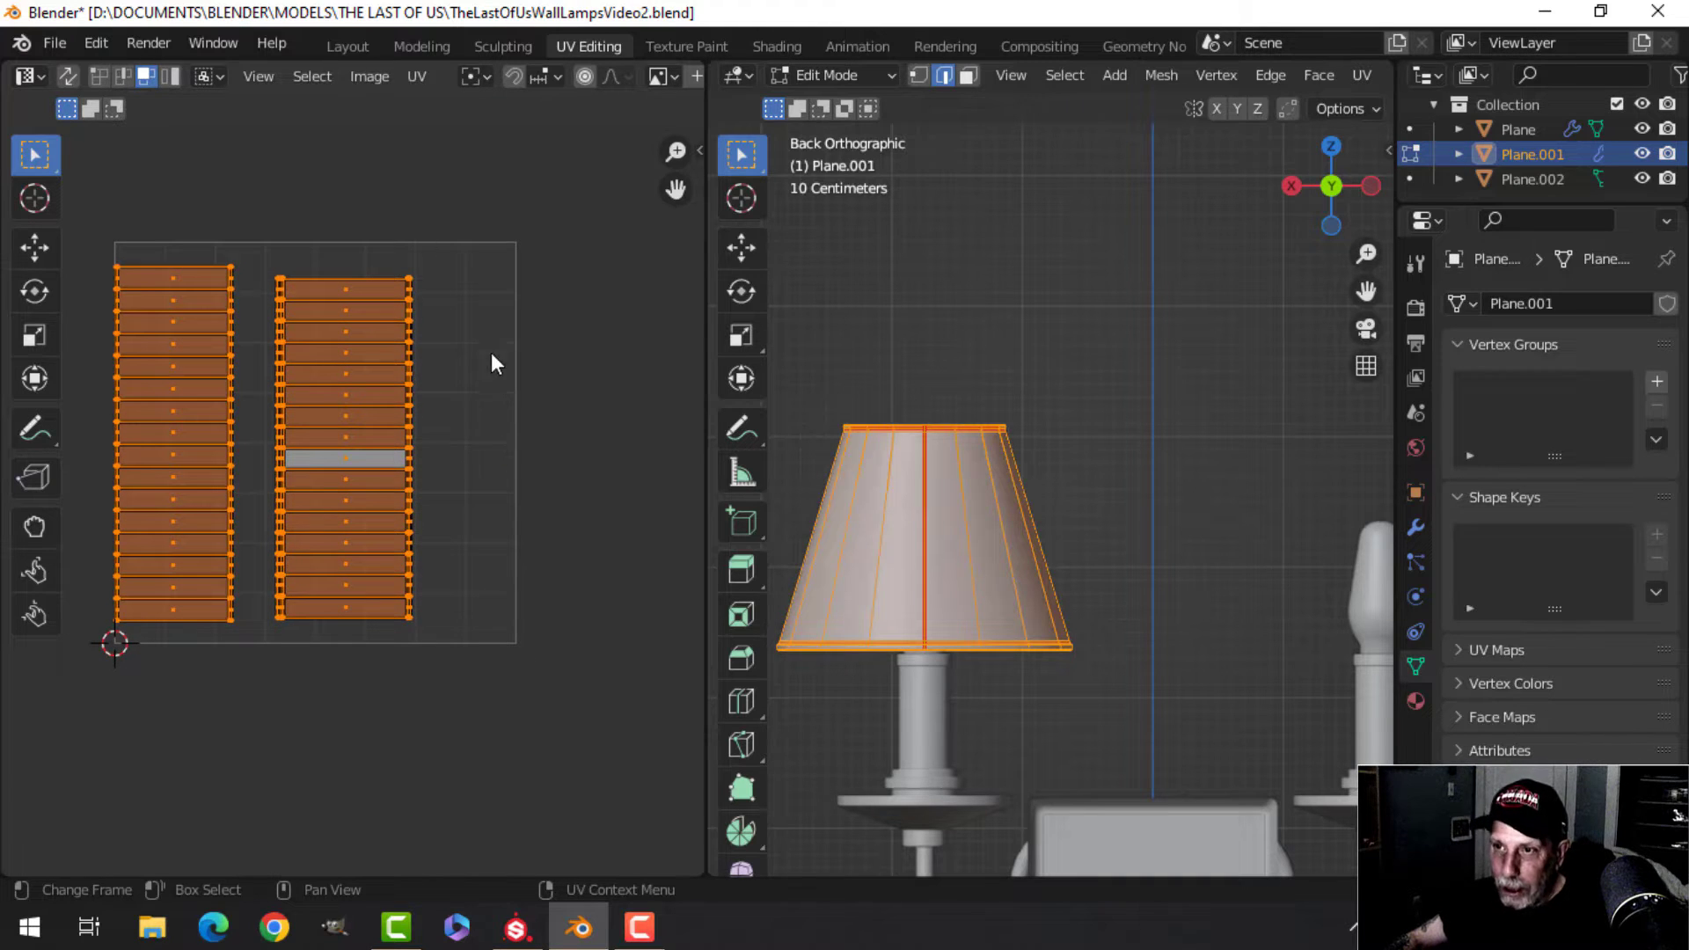
key(n)
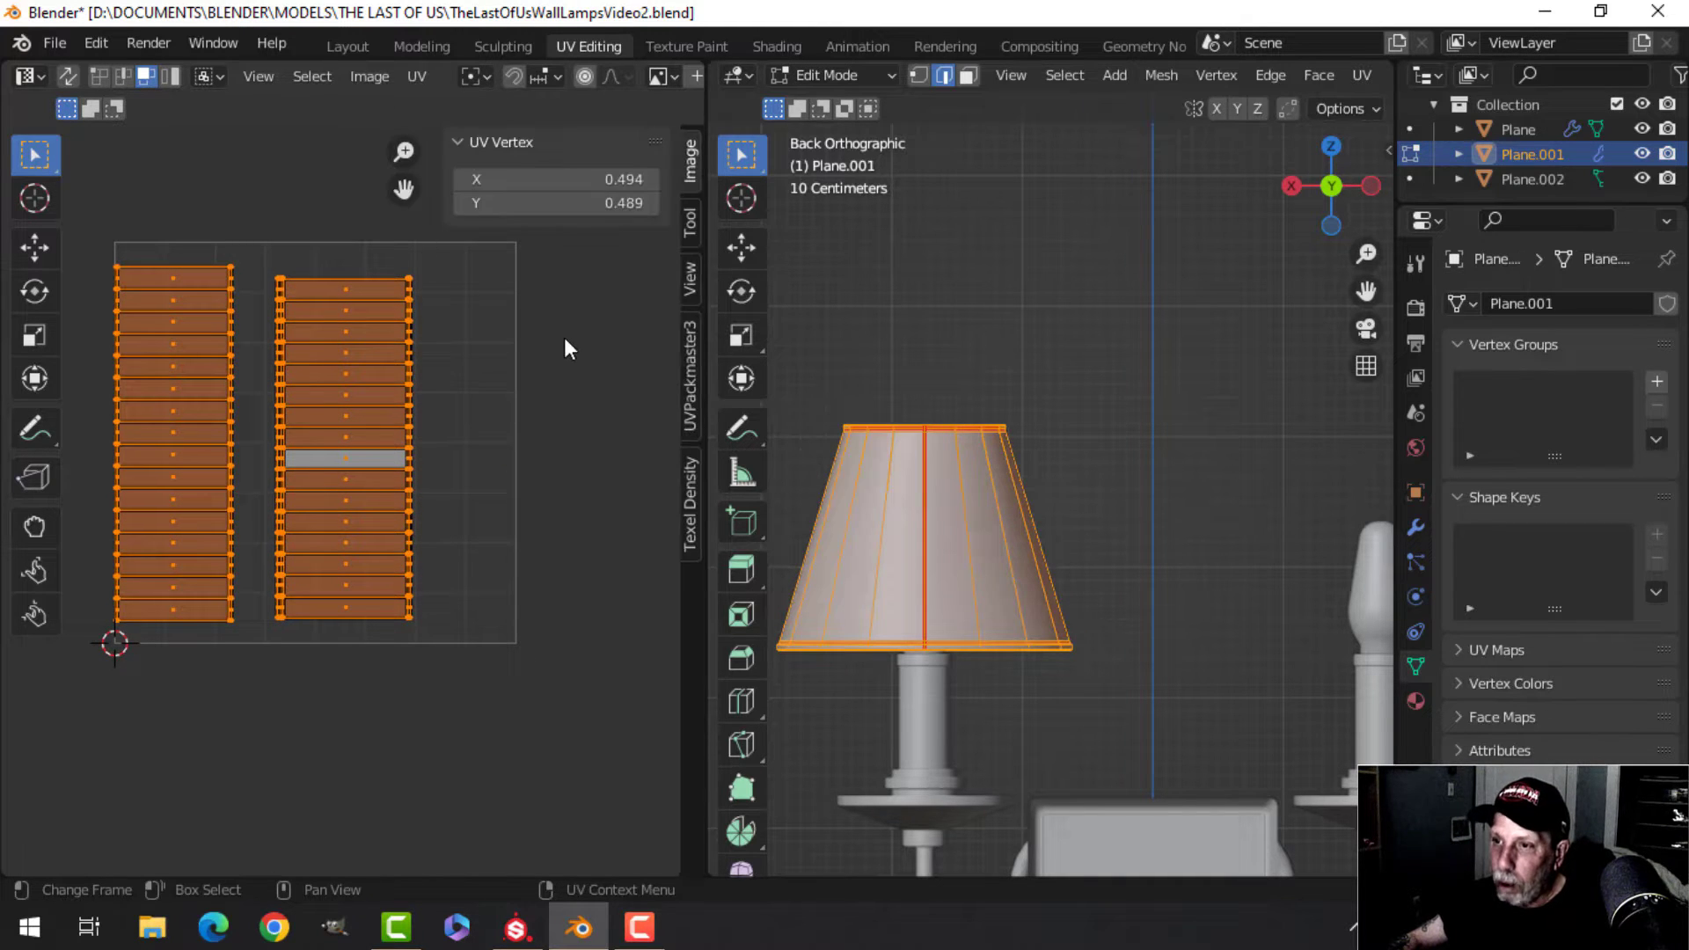
click(690, 359)
click(562, 429)
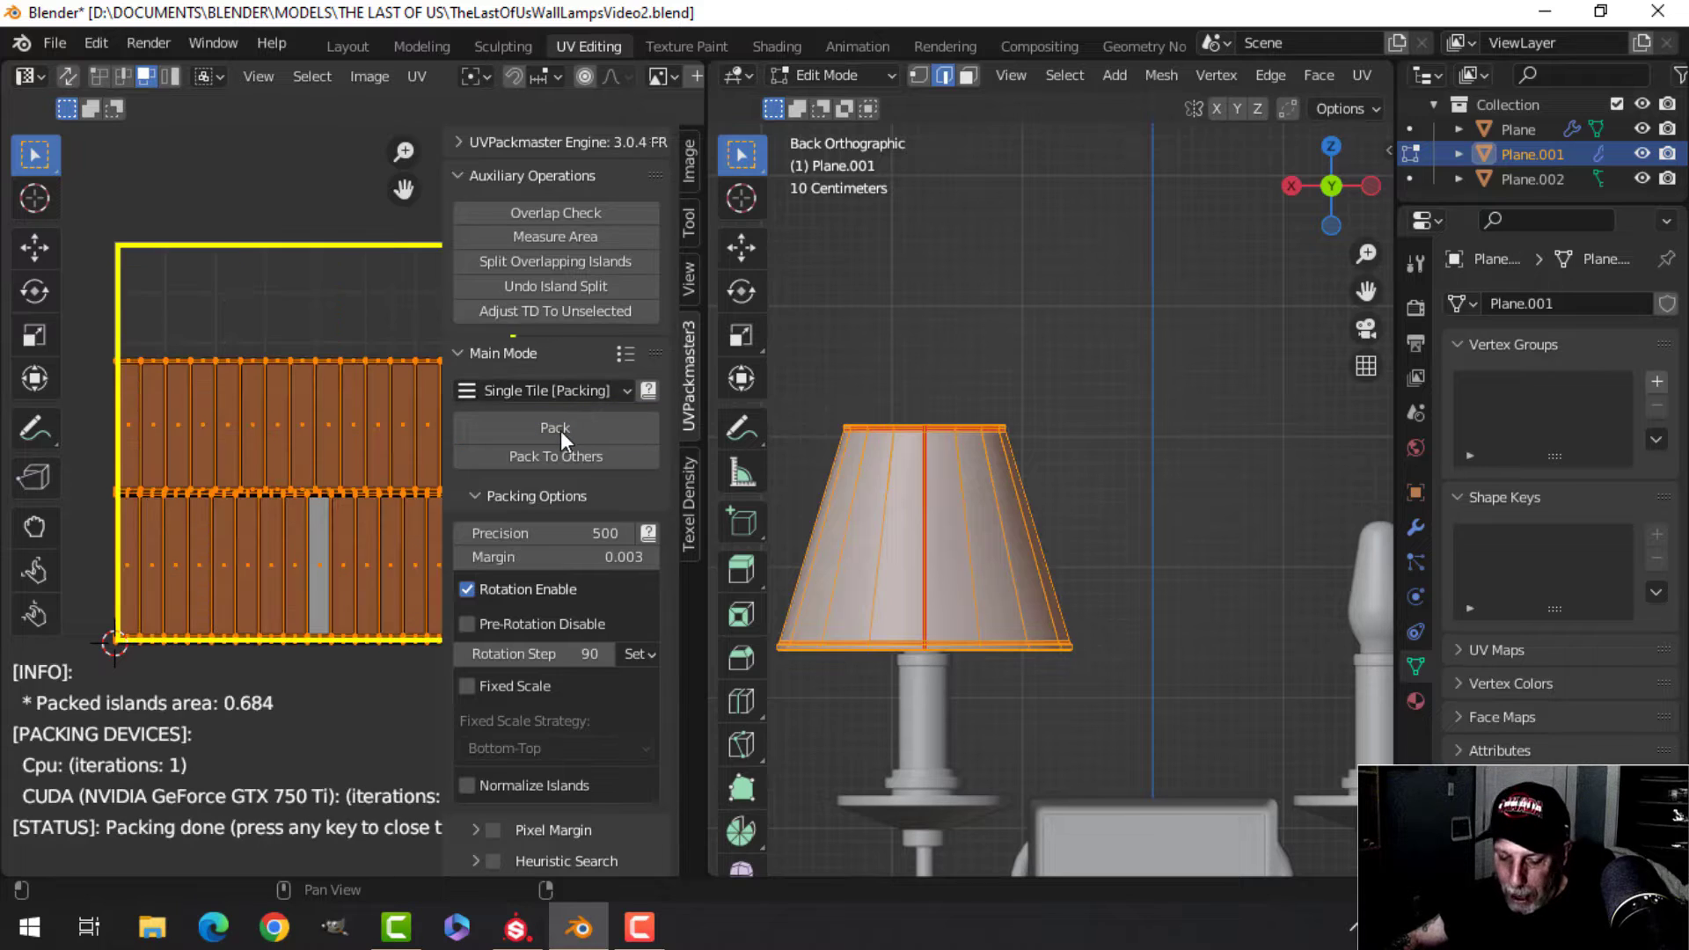
key(n)
key(Tab)
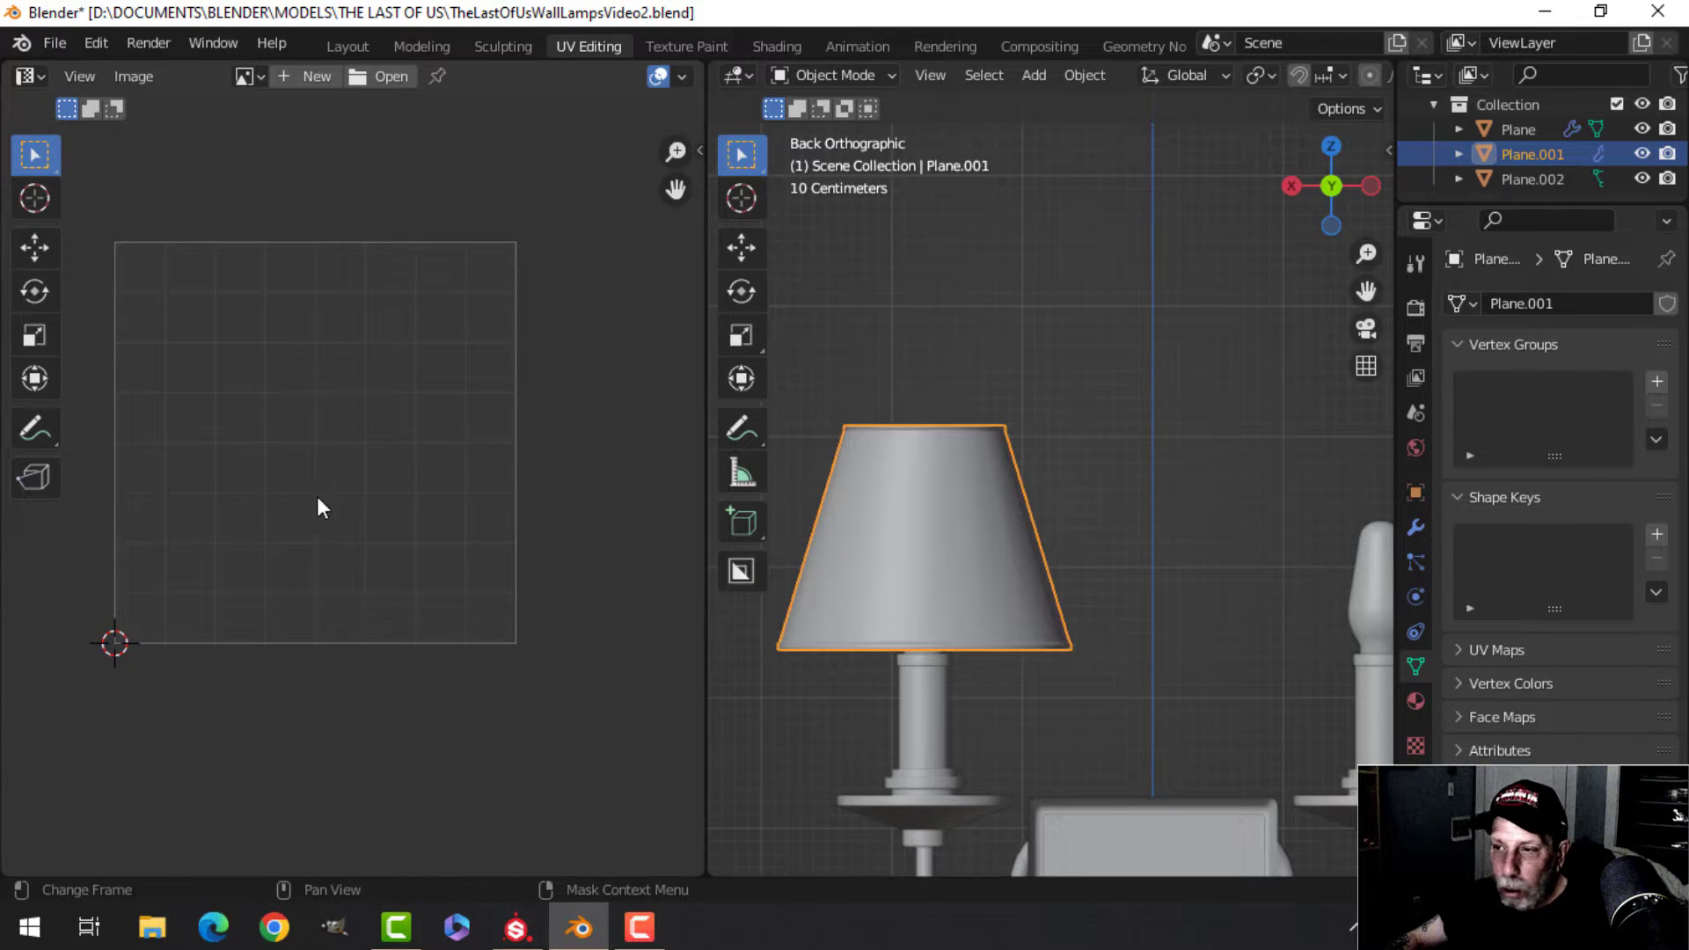
Examine the lampshade and the rest of the wall lamp from several angles.
shift+middle_drag(994, 535, 1116, 484)
click(949, 428)
click(919, 396)
scroll(963, 447, down, 2)
middle_drag(978, 526, 1129, 508)
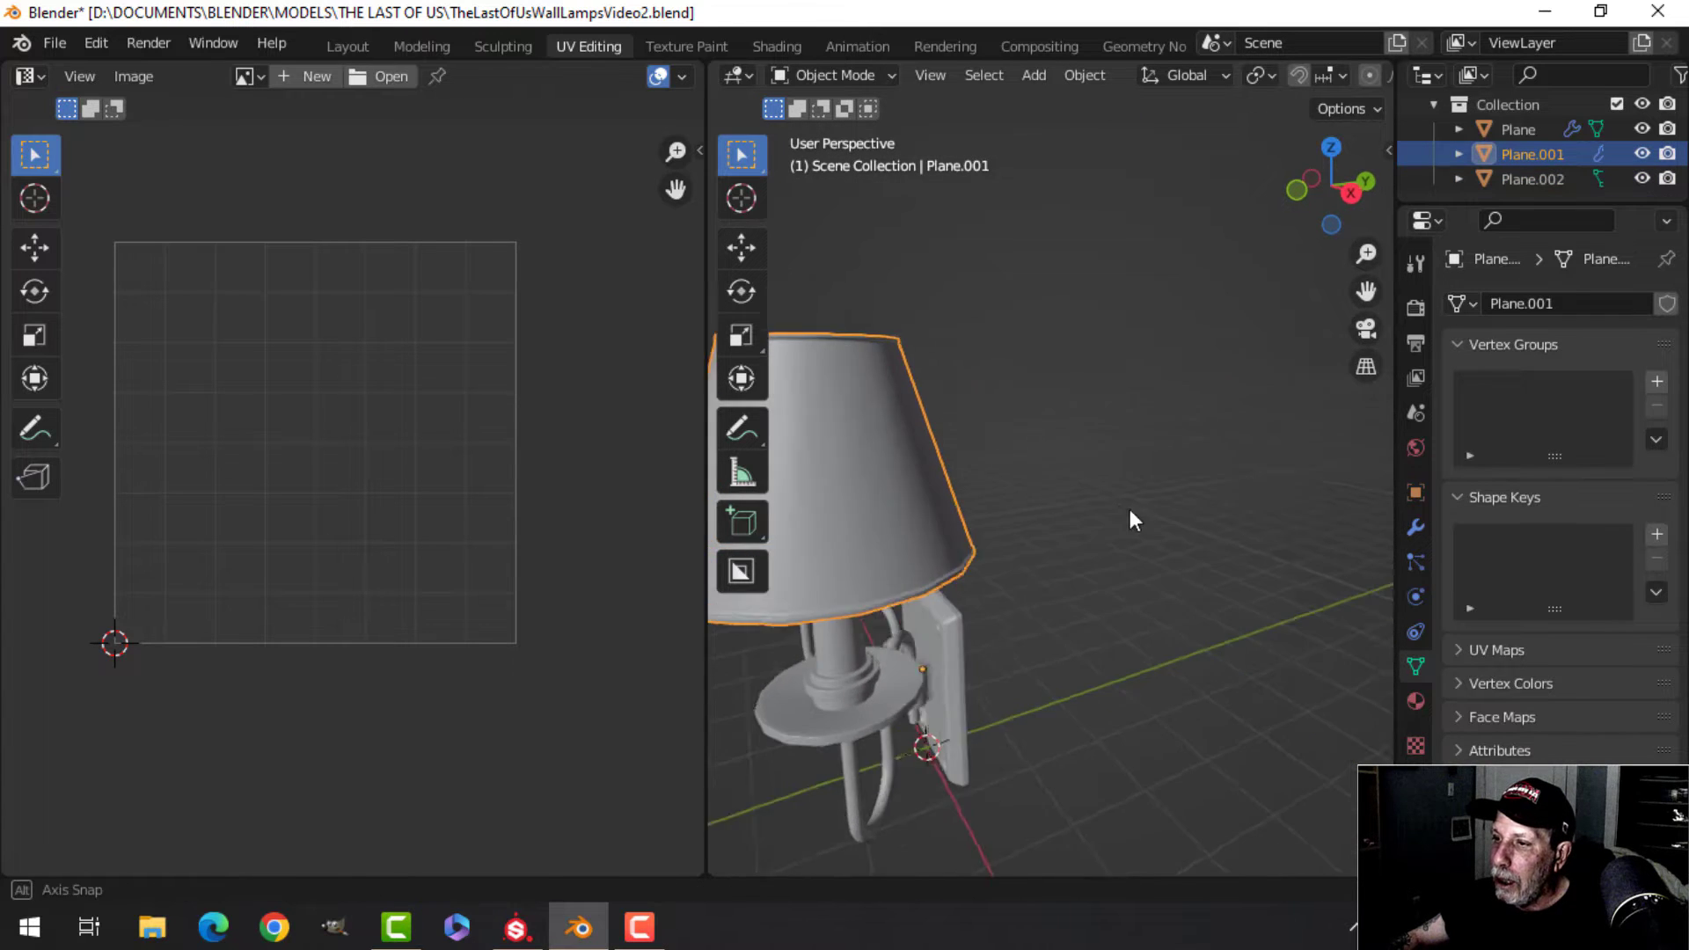
scroll(976, 548, down, 5)
middle_drag(971, 547, 1101, 424)
scroll(1059, 537, up, 4)
scroll(1059, 496, down, 2)
shift+middle_drag(1058, 494, 1017, 538)
middle_drag(1021, 530, 1063, 513)
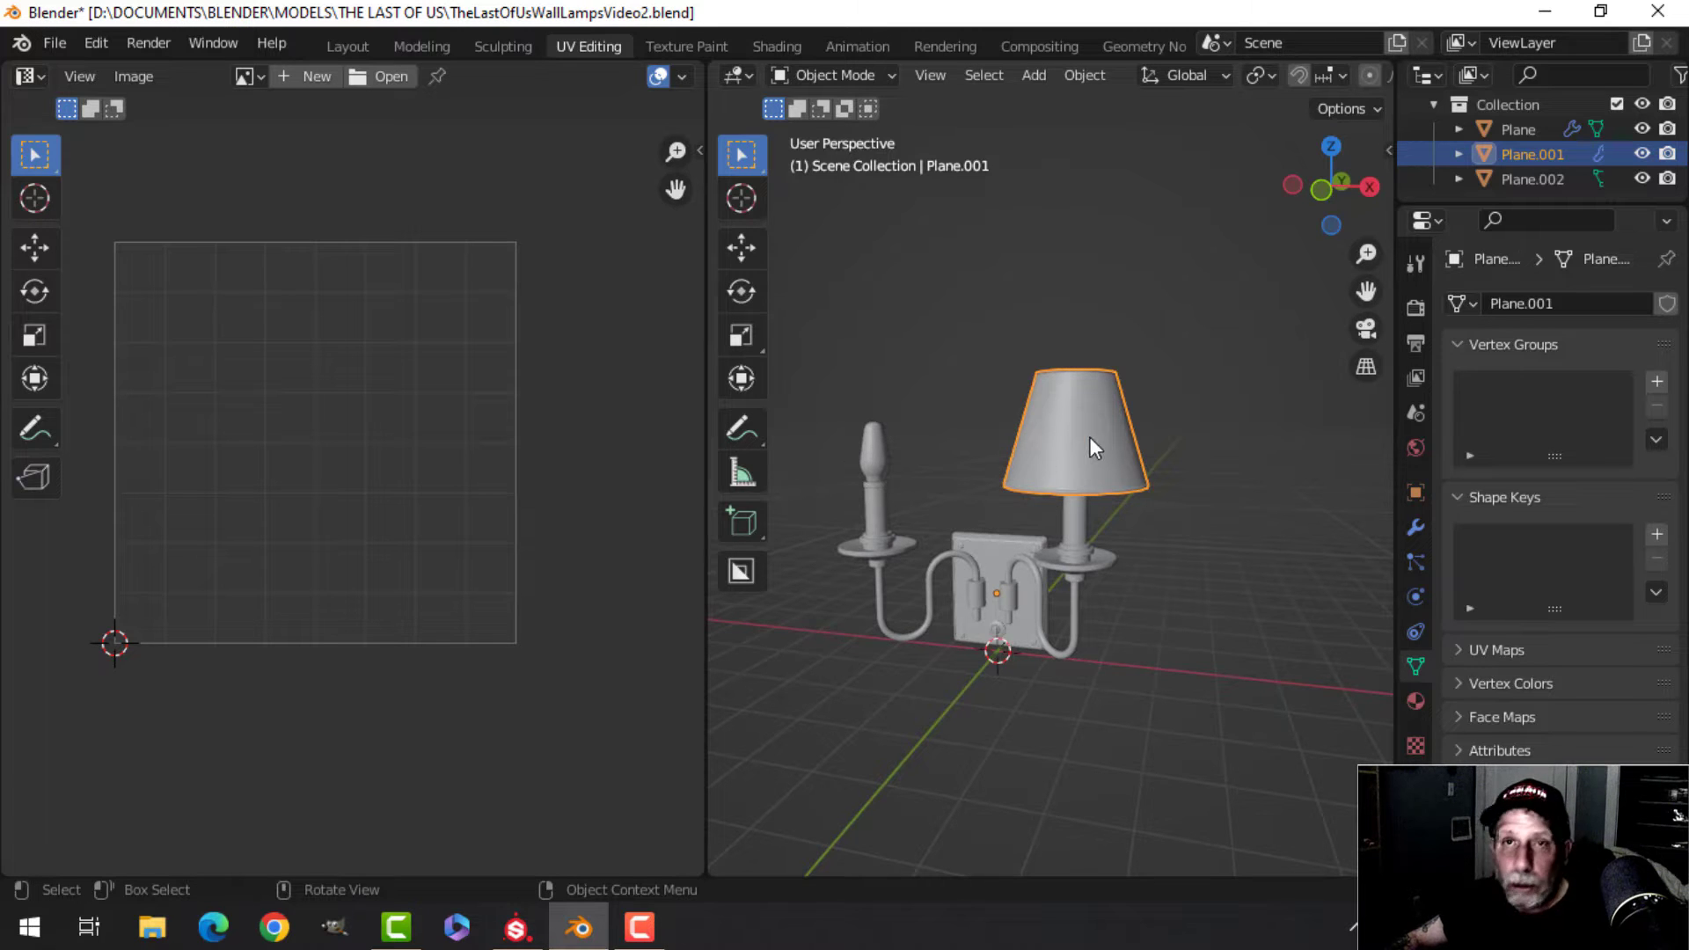
scroll(1047, 499, up, 4)
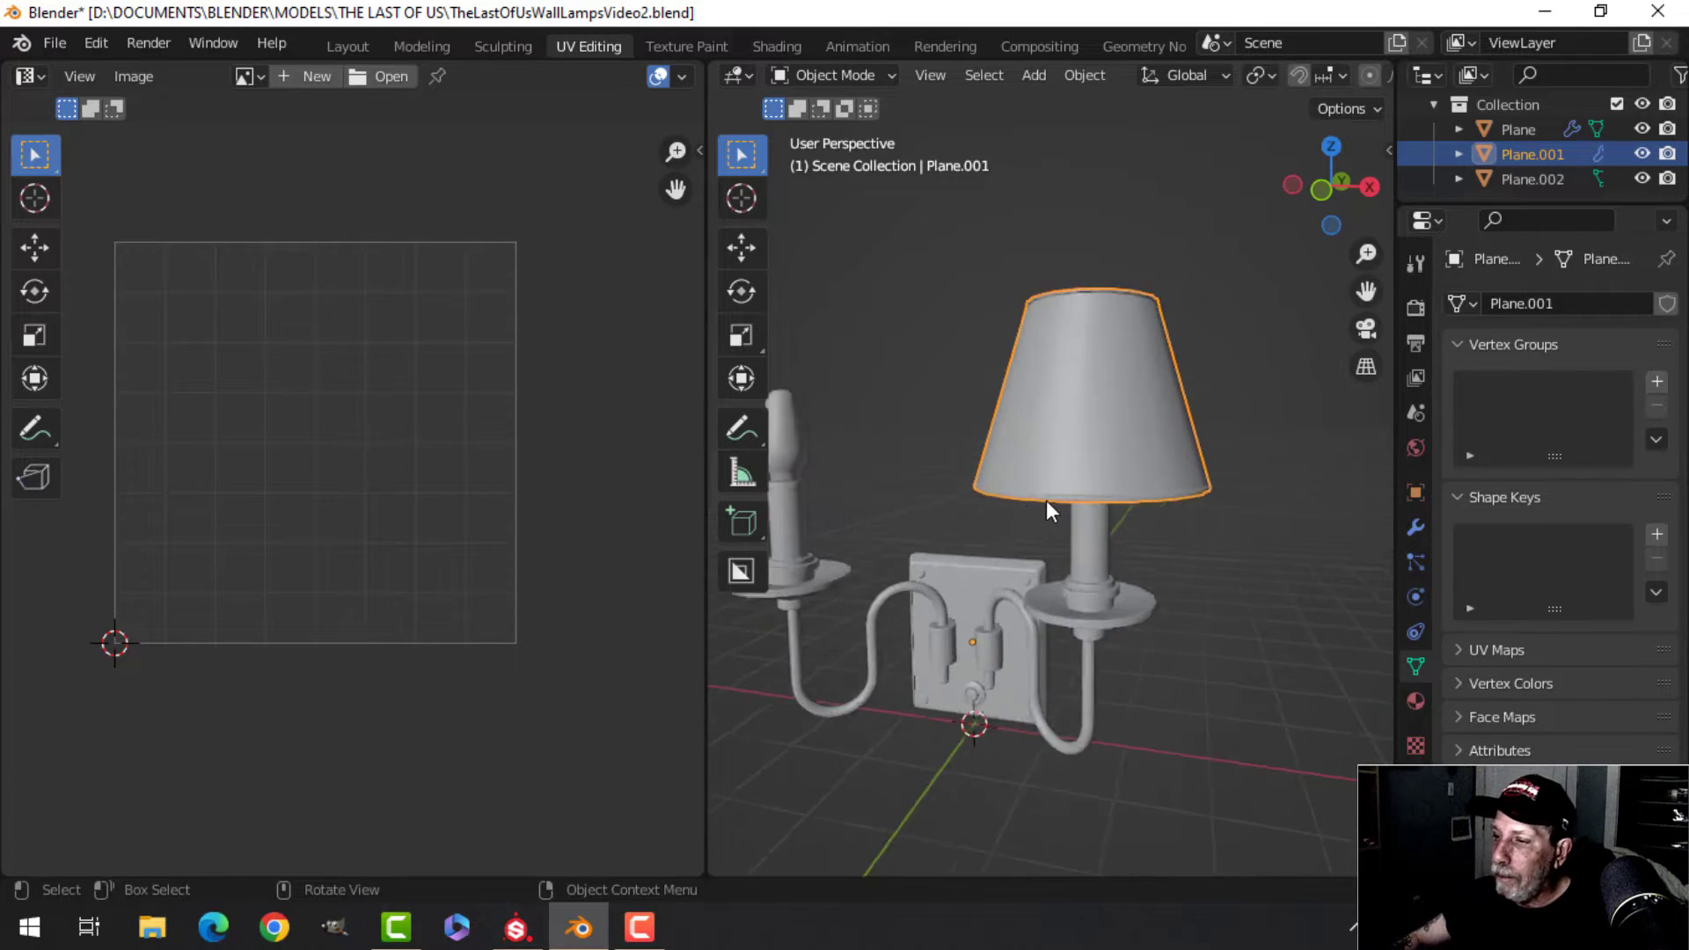
shift+middle_drag(1168, 536, 1073, 397)
Select the light bulbs object, enter Edit Mode and unwrap its whole mesh.
click(1049, 356)
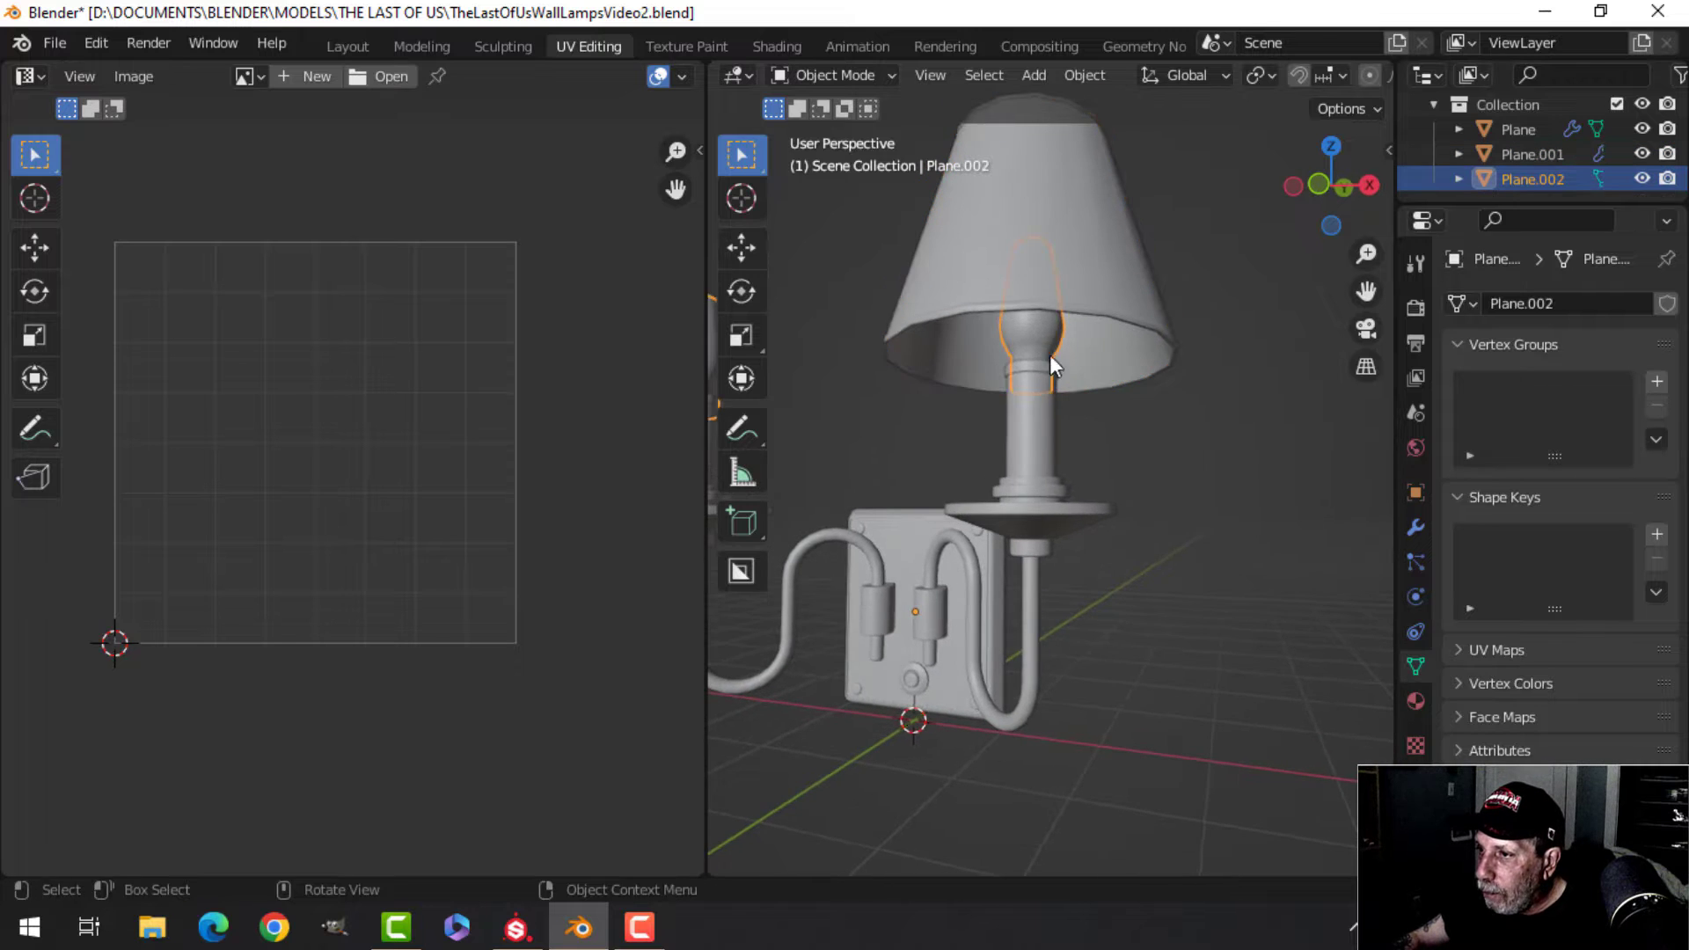
scroll(1068, 468, up, 5)
middle_drag(1142, 481, 1082, 525)
key(Tab)
scroll(1076, 477, down, 5)
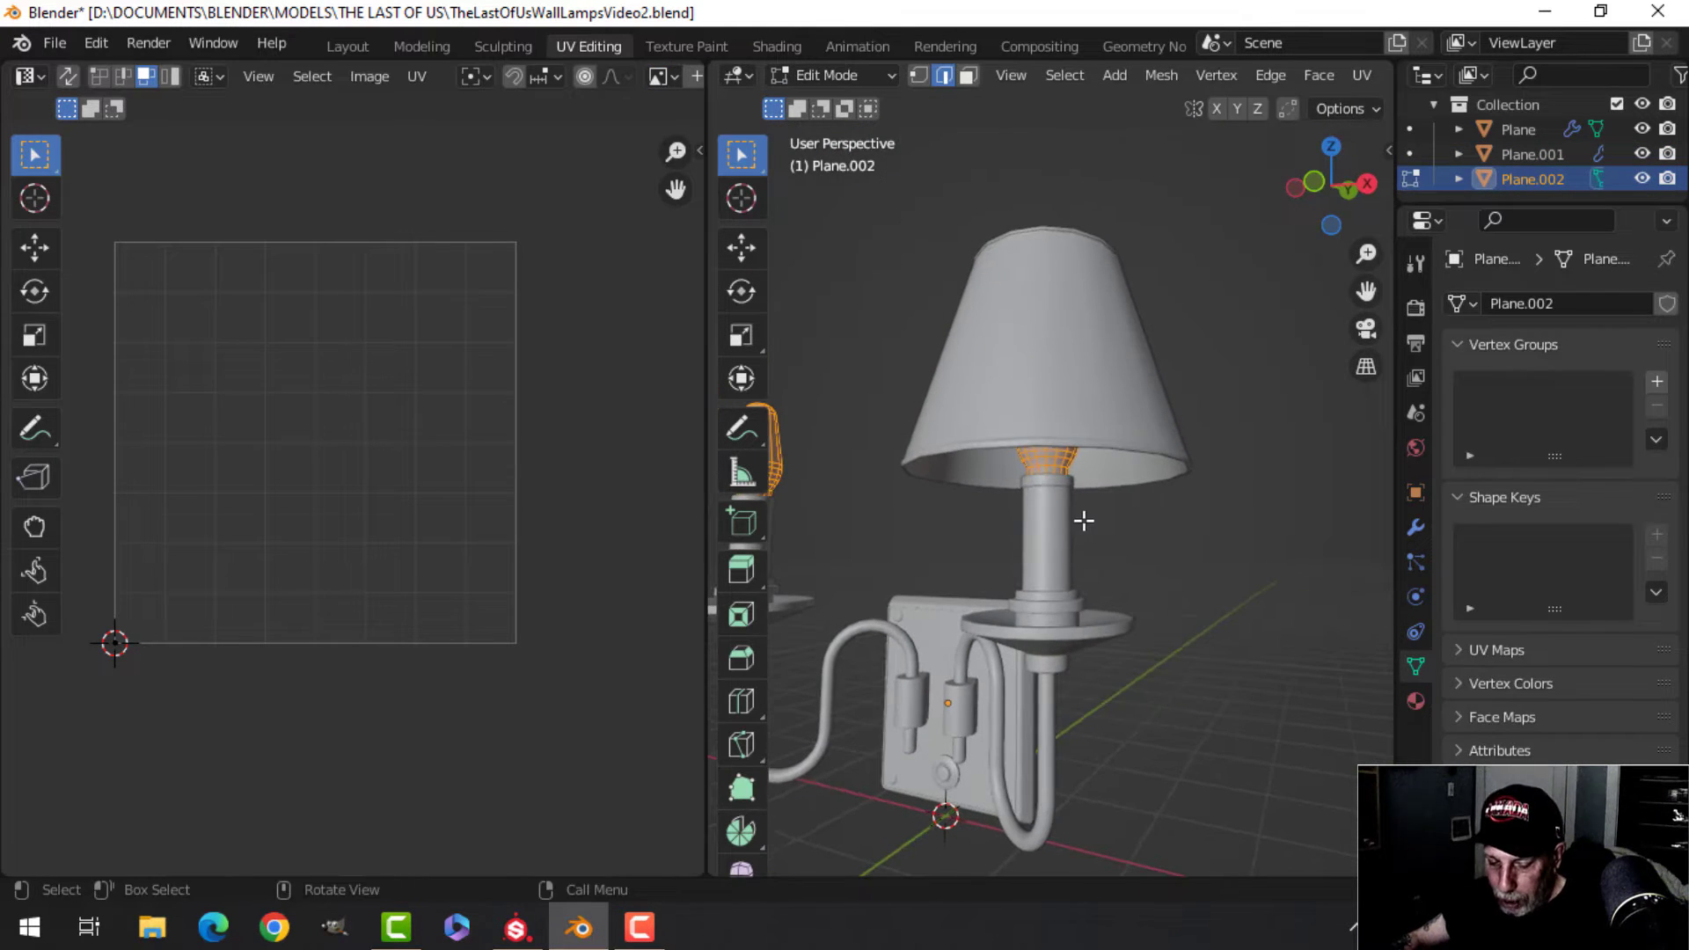
key(u)
click(1072, 522)
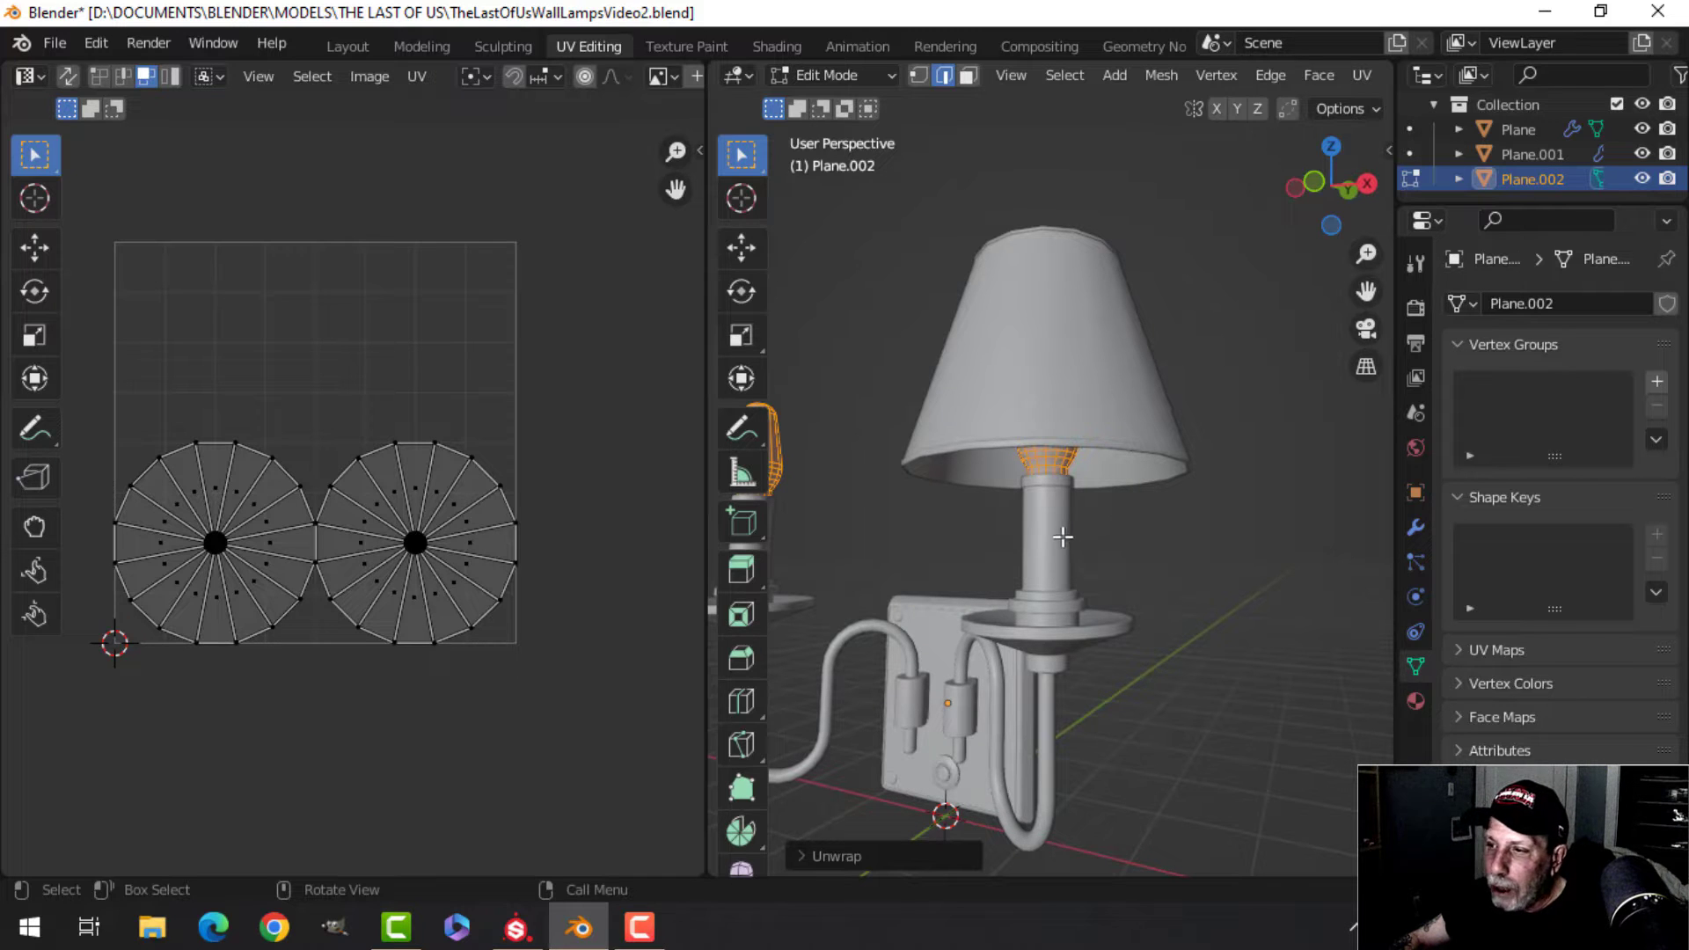
middle_drag(1070, 528, 1046, 490)
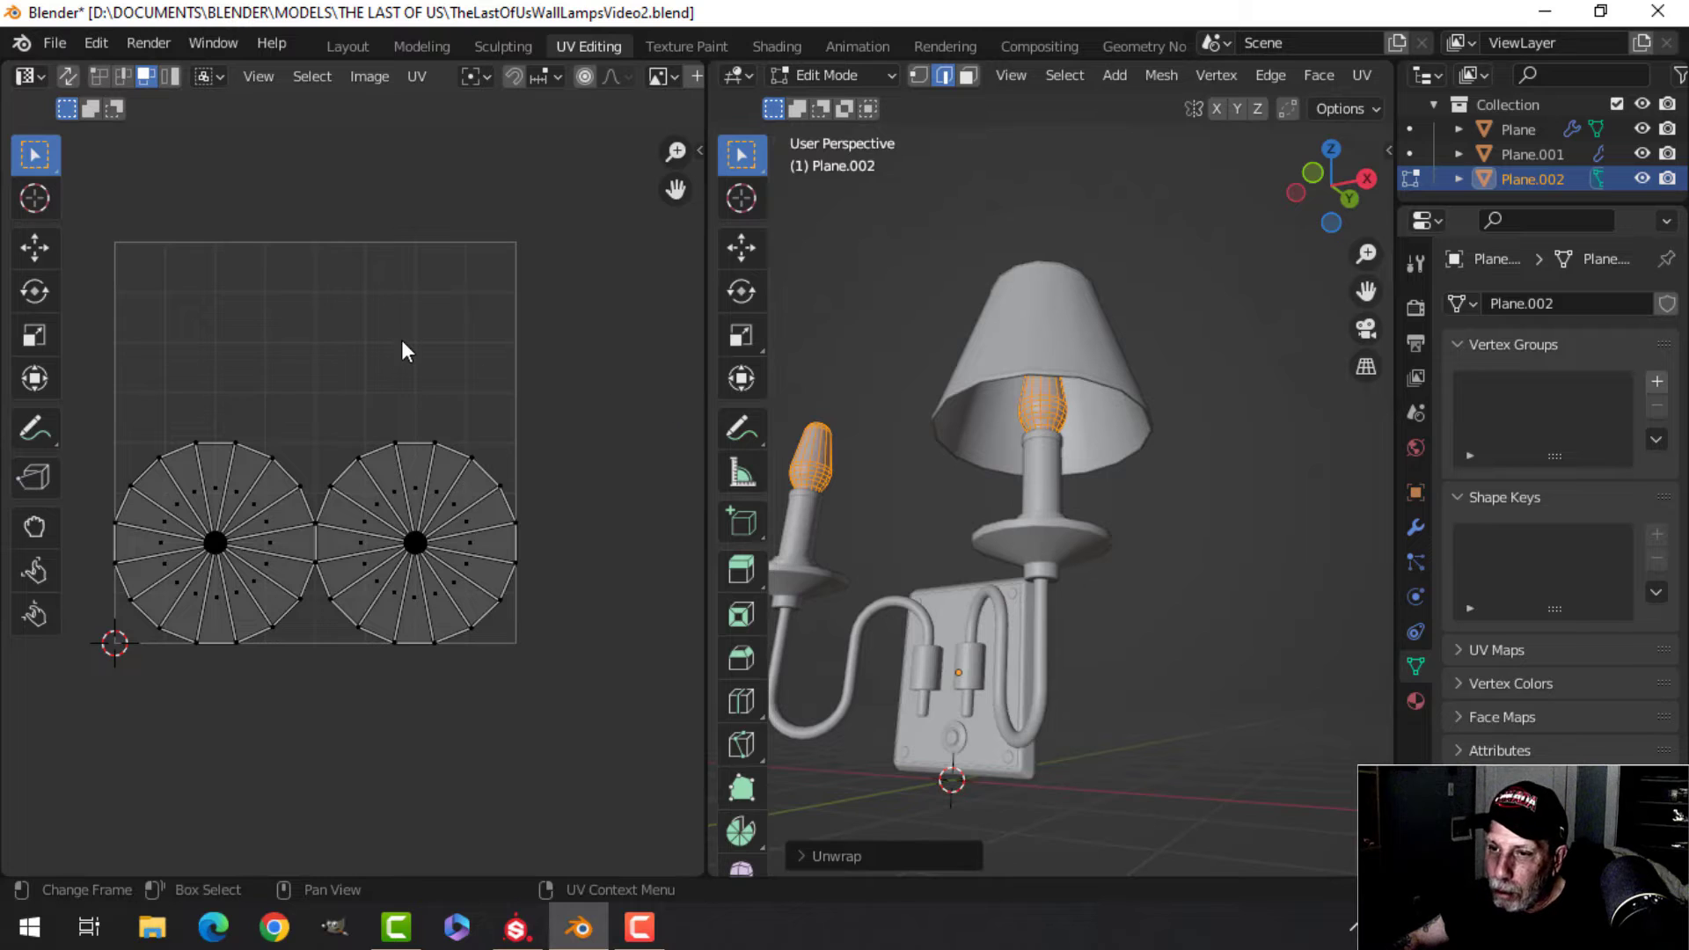
Select both light bulb UV islands, pack them into a single tile with UVPackmaster3 and return to Object Mode.
key(a)
key(n)
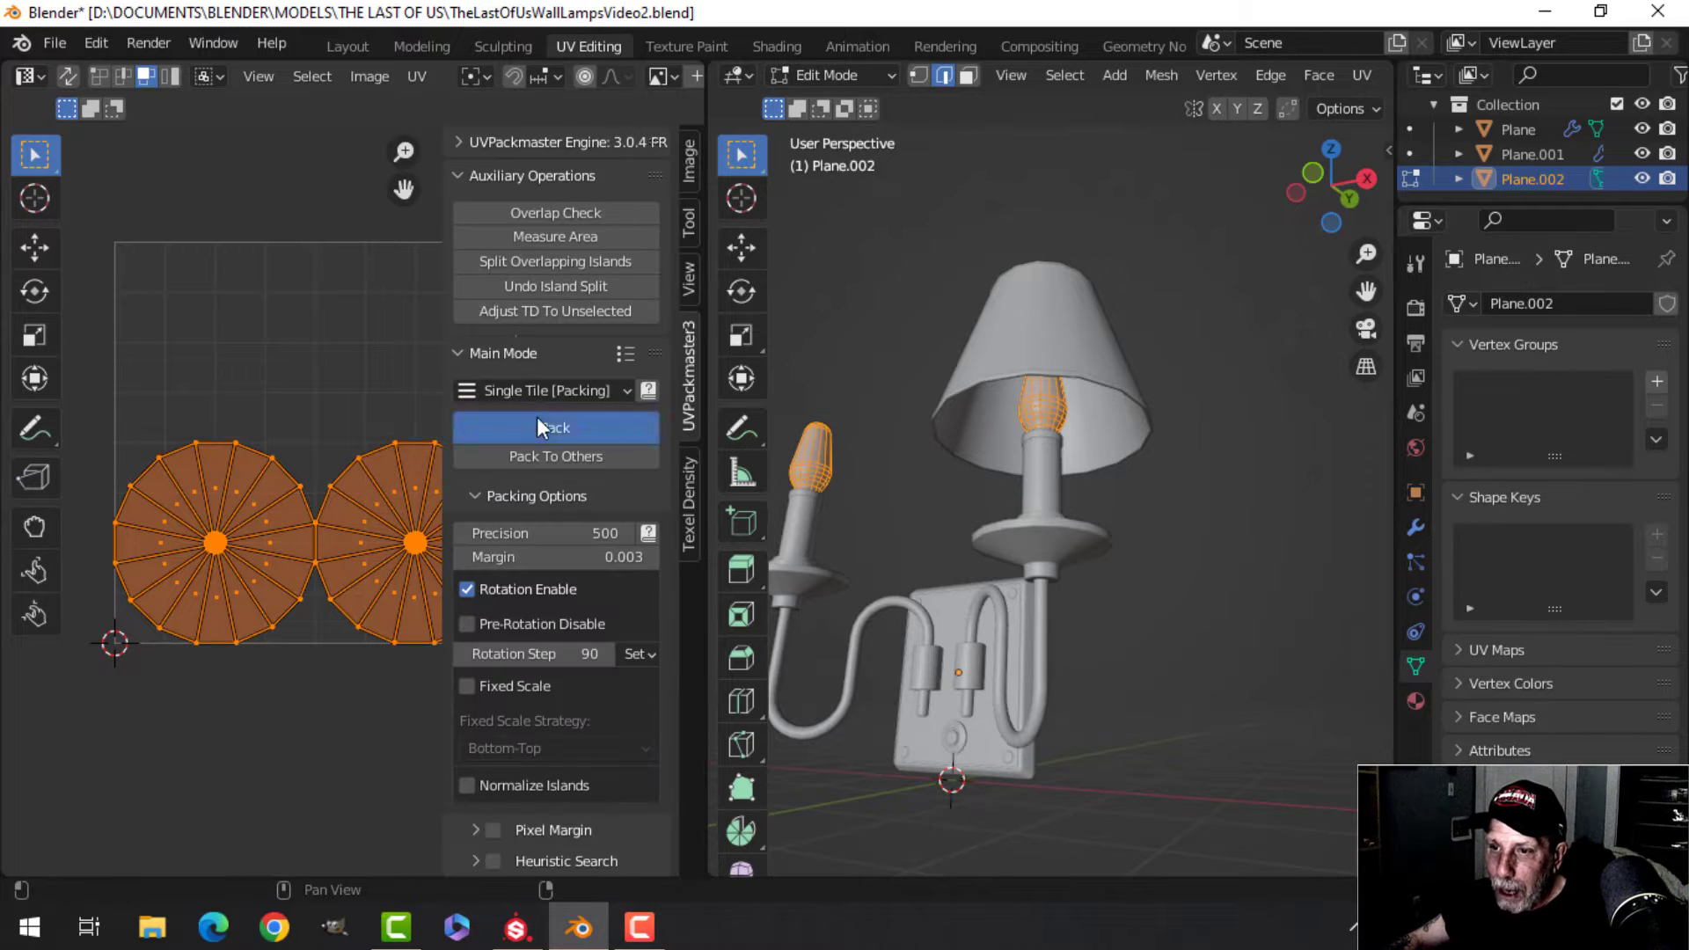
click(537, 417)
key(n)
key(Tab)
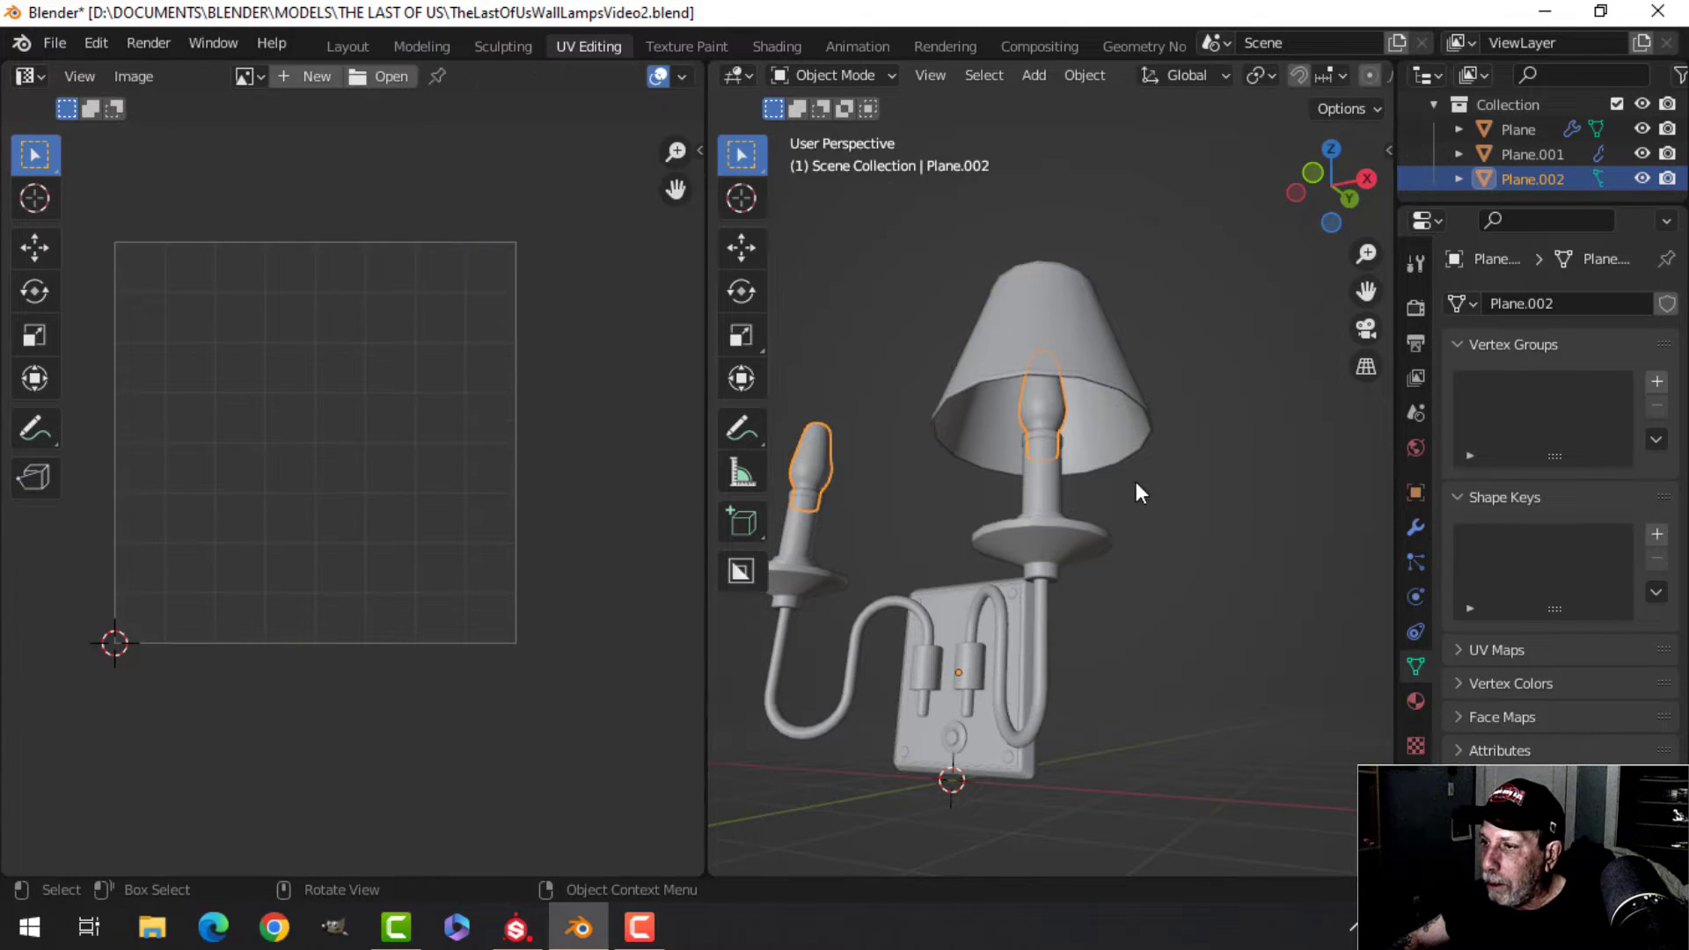
click(1414, 713)
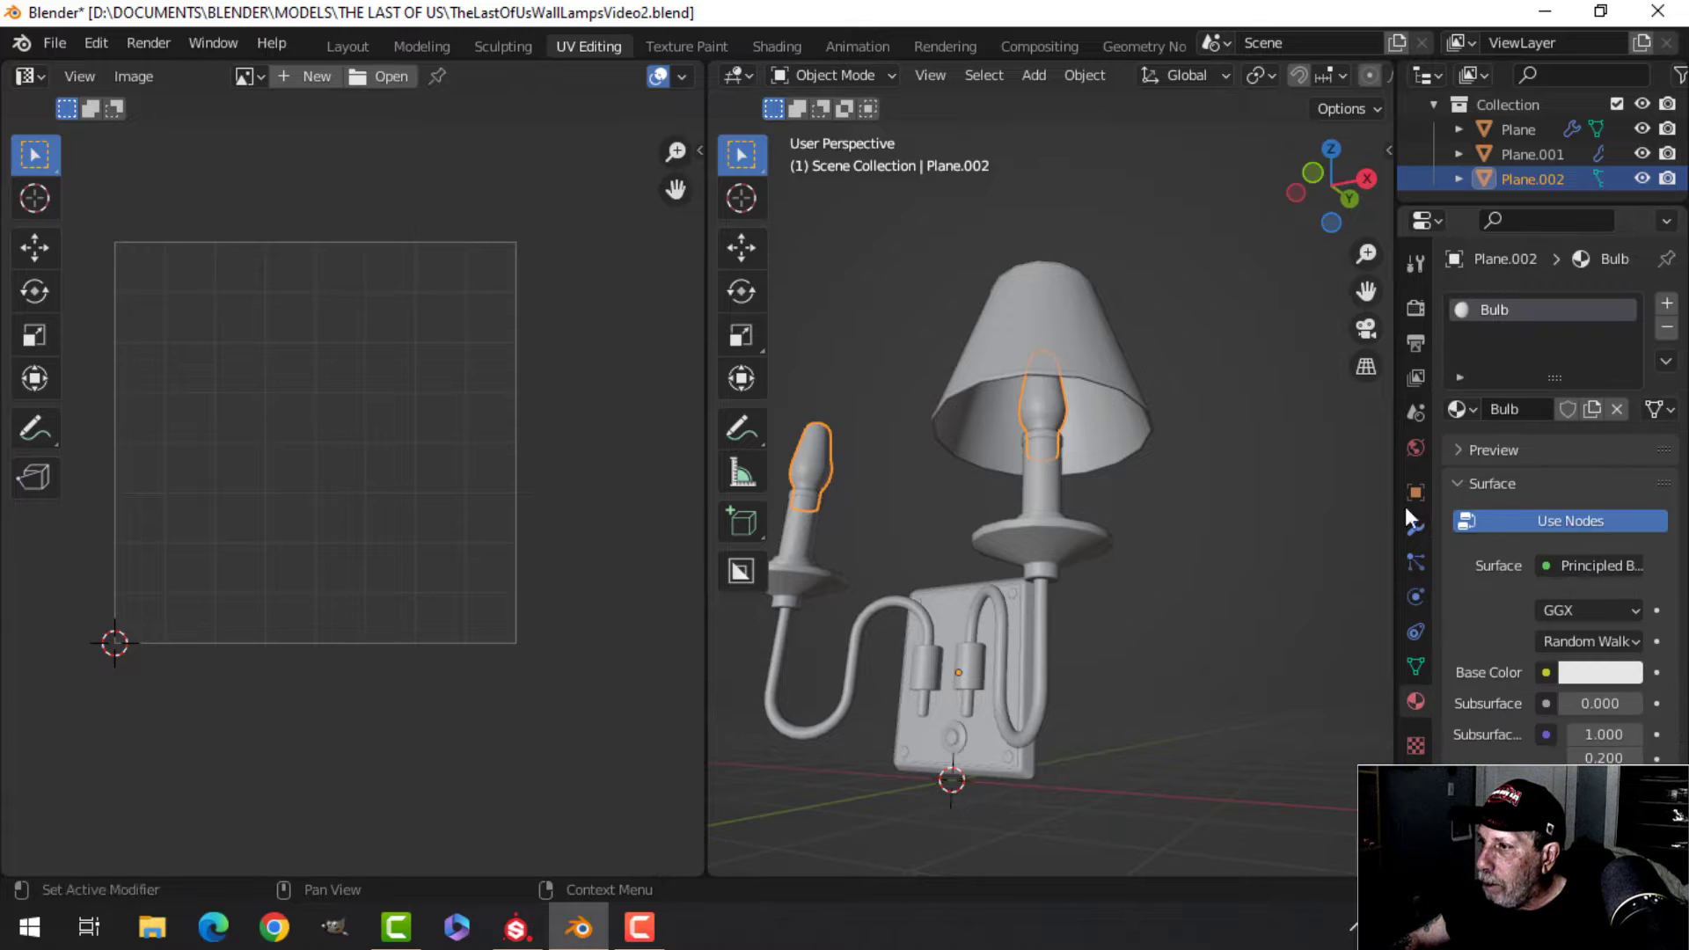
Hide the lampshade object and the light bulbs object so only the metal lamp parts are shown.
click(1130, 506)
click(1034, 352)
key(h)
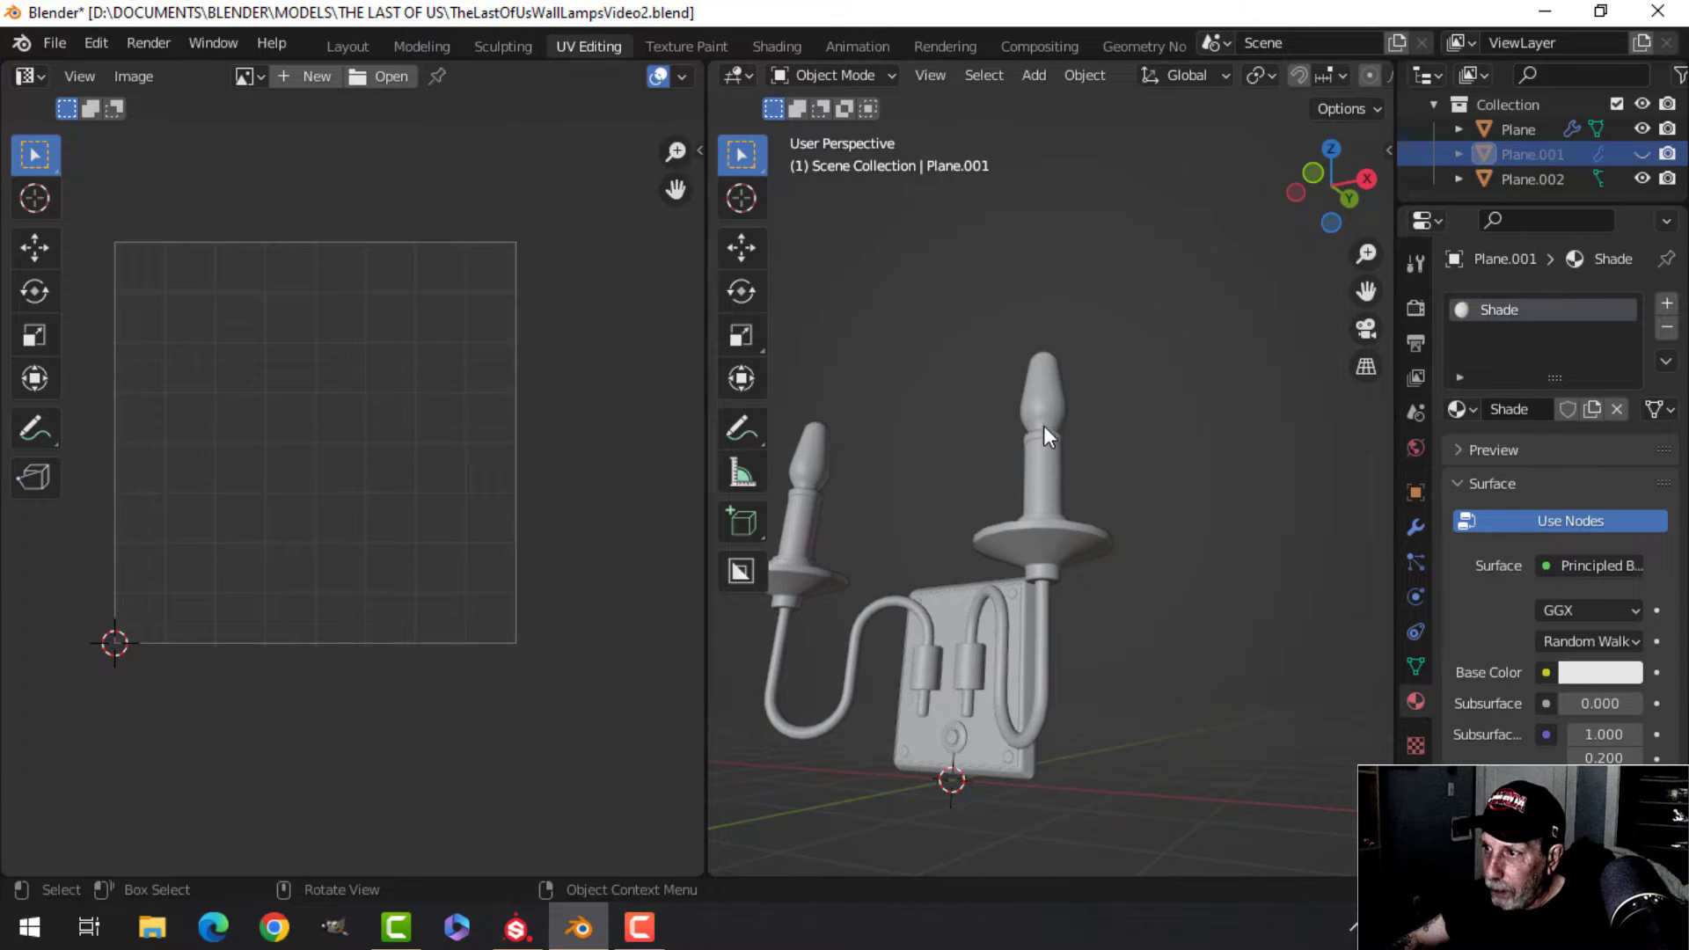
click(1044, 425)
key(h)
Enter Edit Mode on the metal lamp object, select the entire linked backplate and unwrap it with Cube Projection.
middle_drag(1134, 405, 1012, 519)
scroll(1000, 515, up, 3)
click(936, 453)
key(Tab)
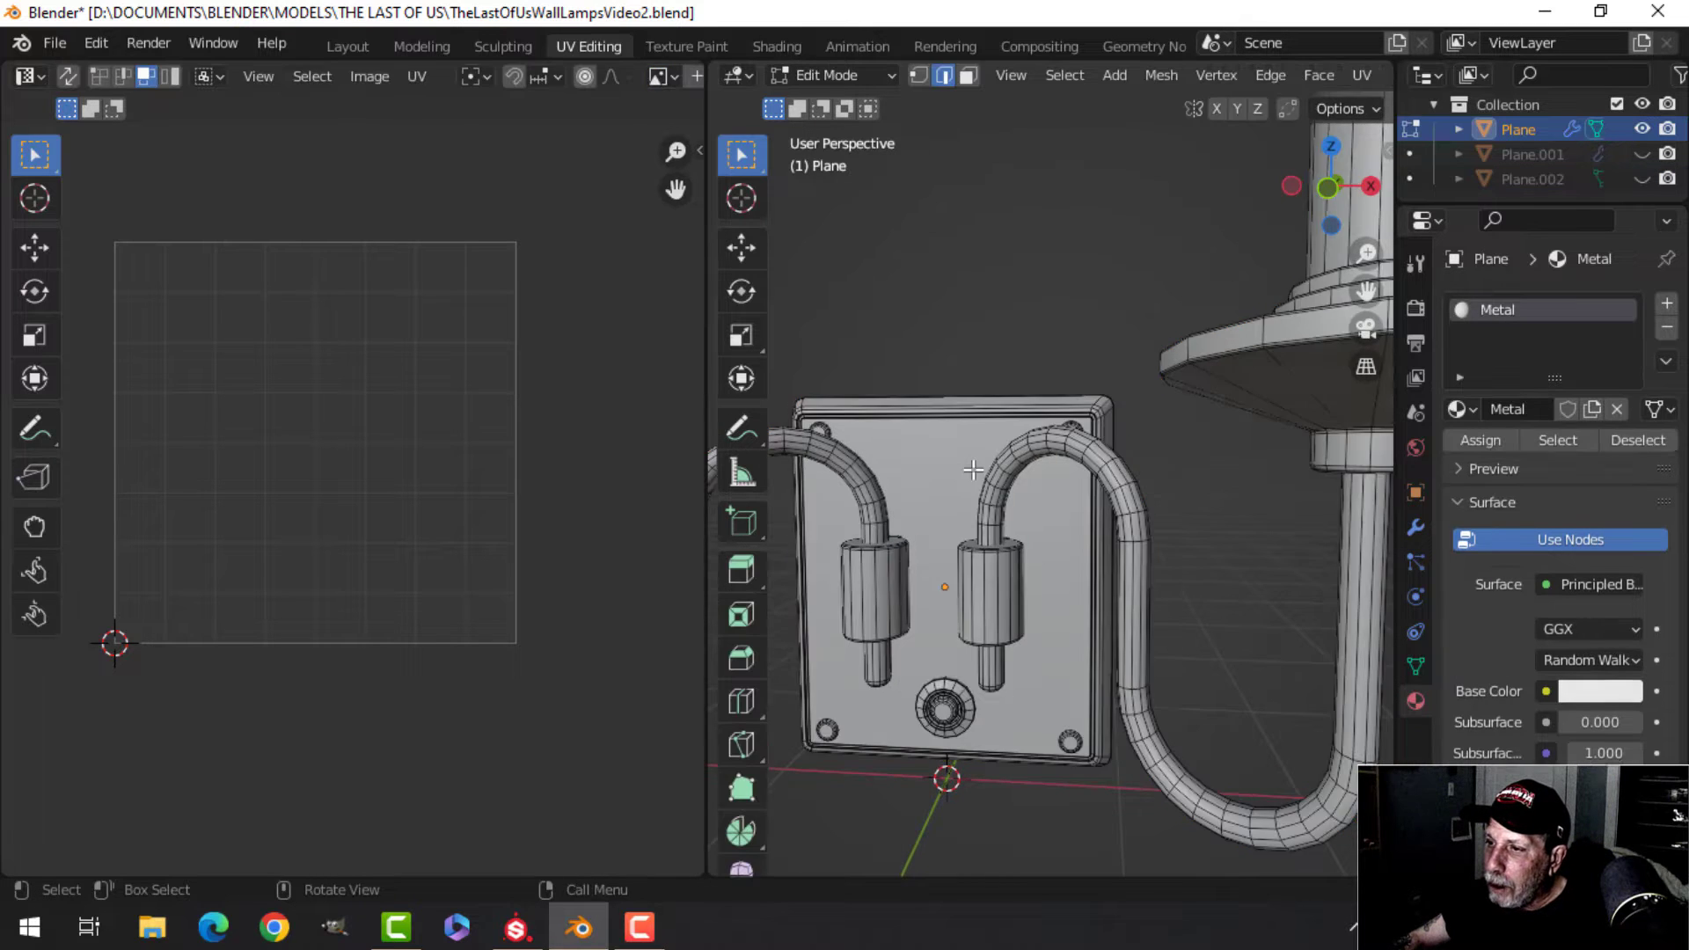
middle_drag(937, 453, 1052, 462)
click(975, 451)
key(ctrl+l)
scroll(975, 451, down, 2)
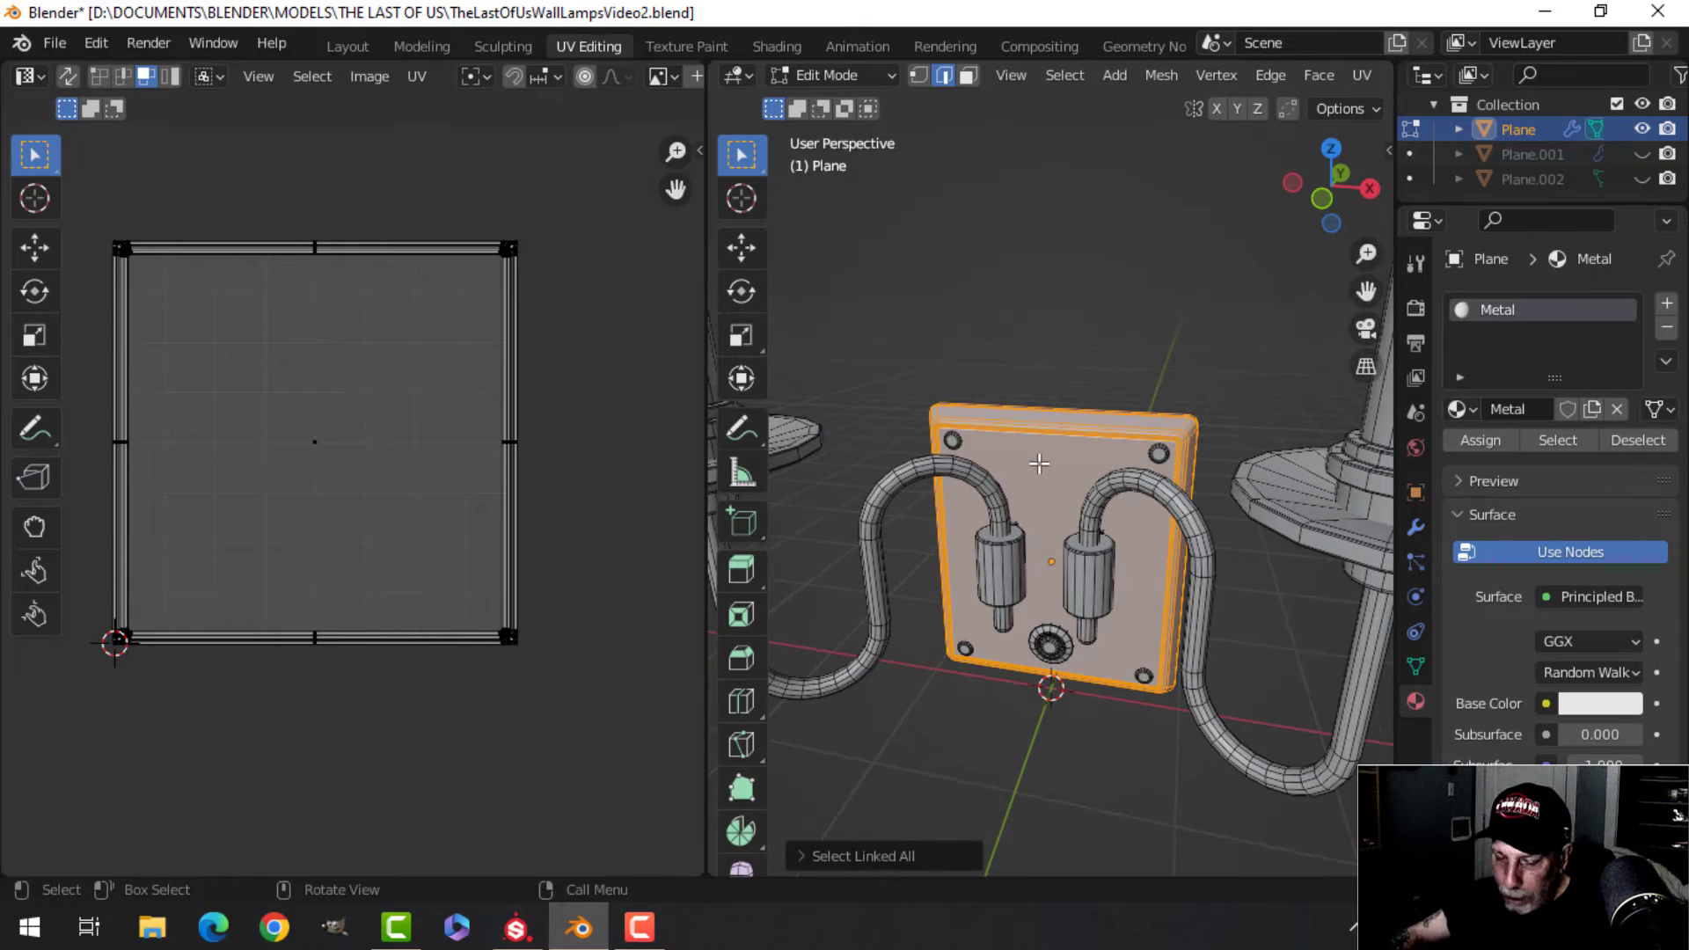
key(u)
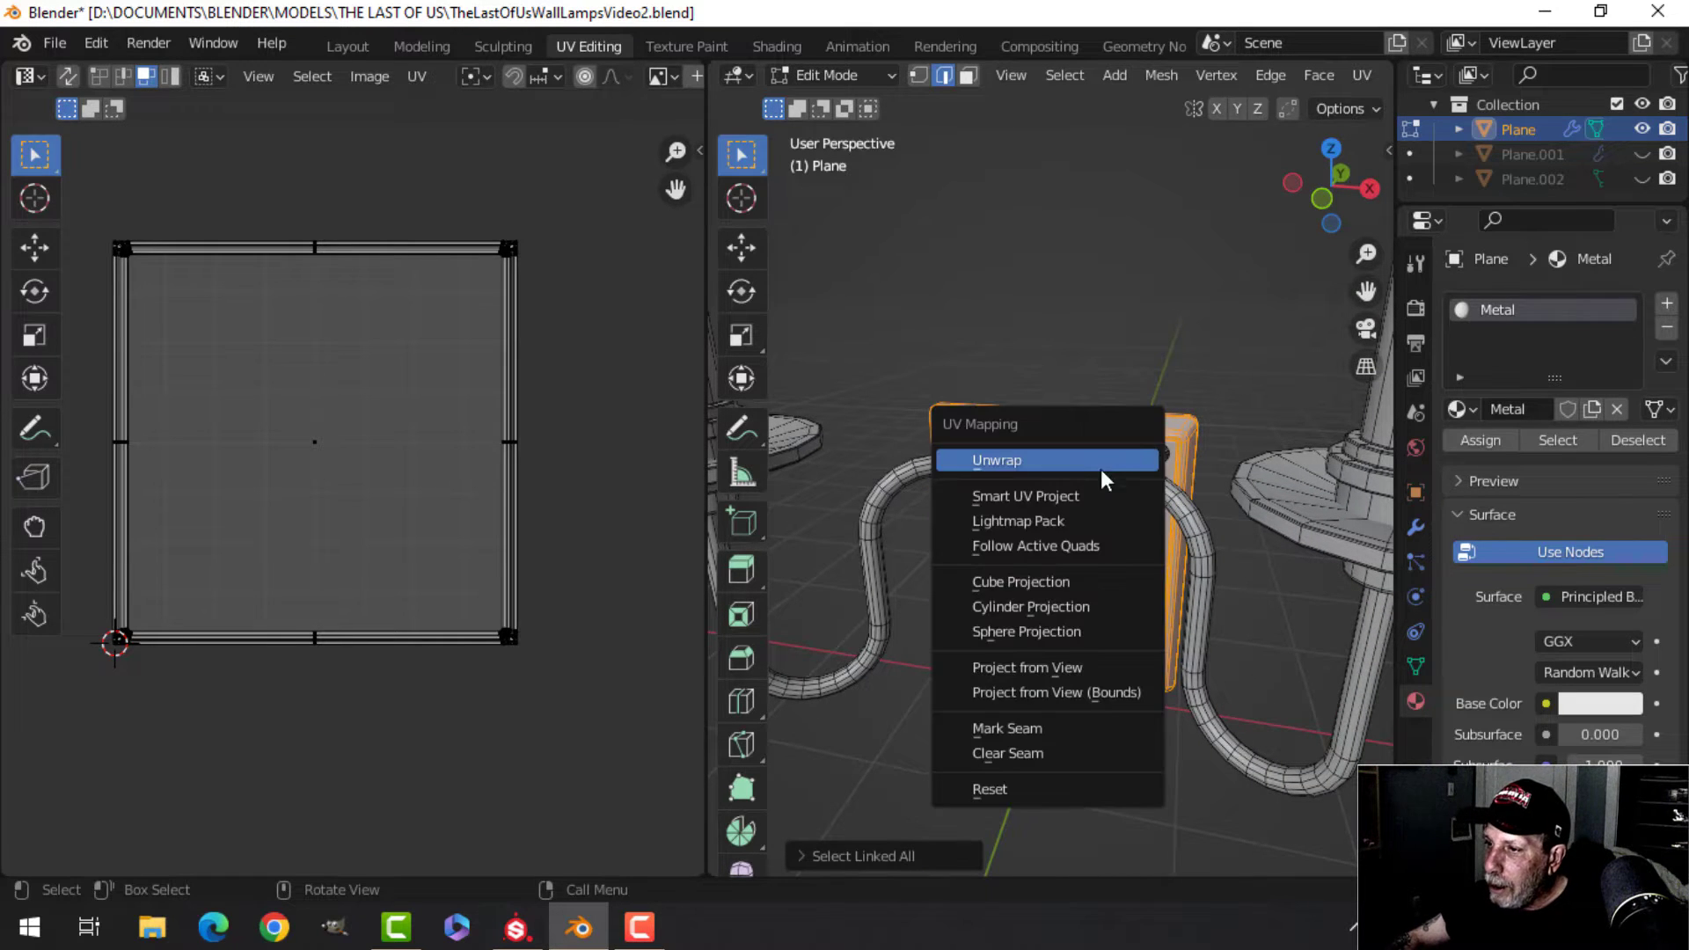
click(1028, 580)
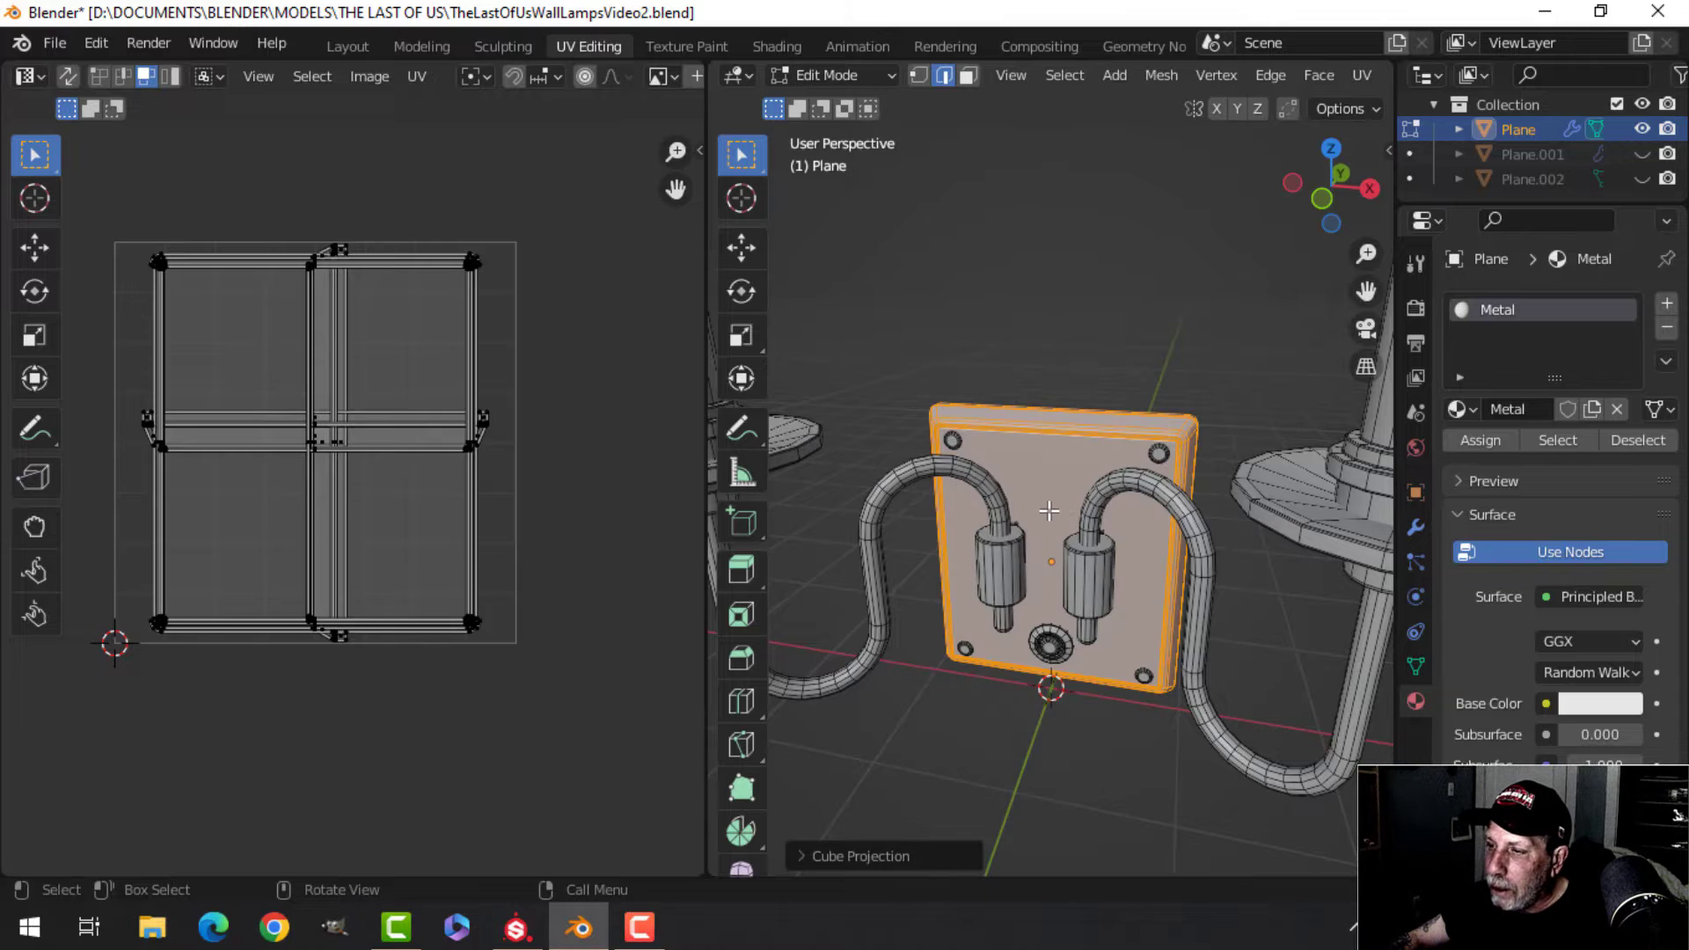
Select the four corner screws and the round knob on the backplate with all their linked geometry and unwrap them.
scroll(1049, 511, up, 4)
key(3)
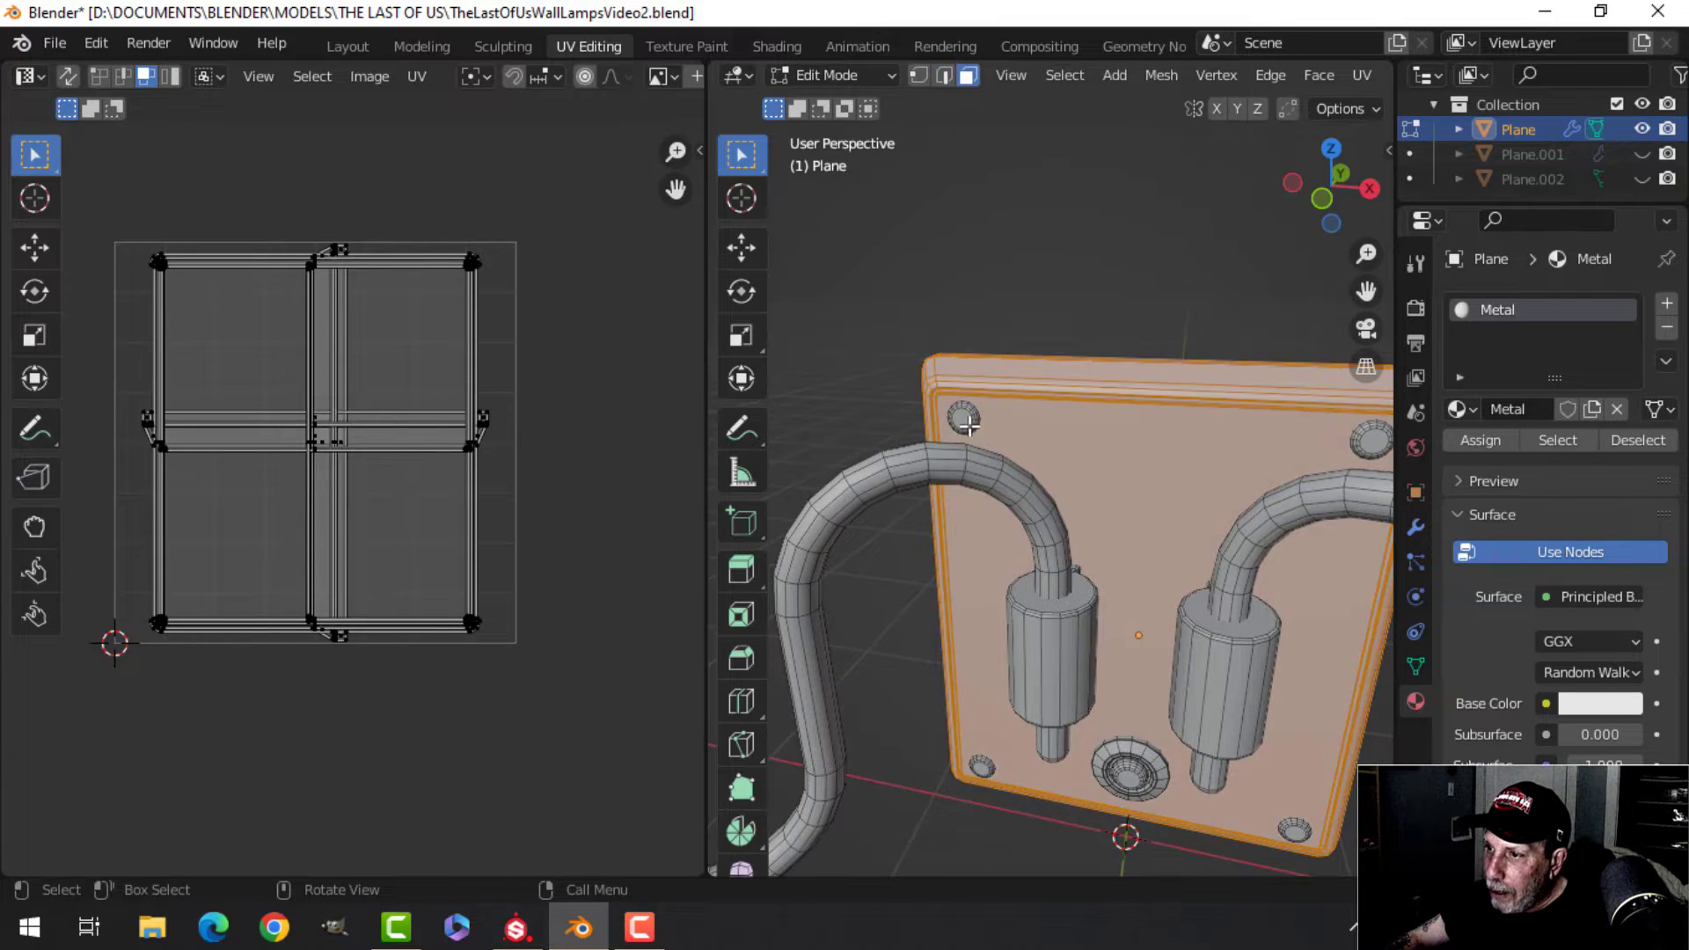
click(965, 421)
shift+middle_drag(1117, 514, 1107, 437)
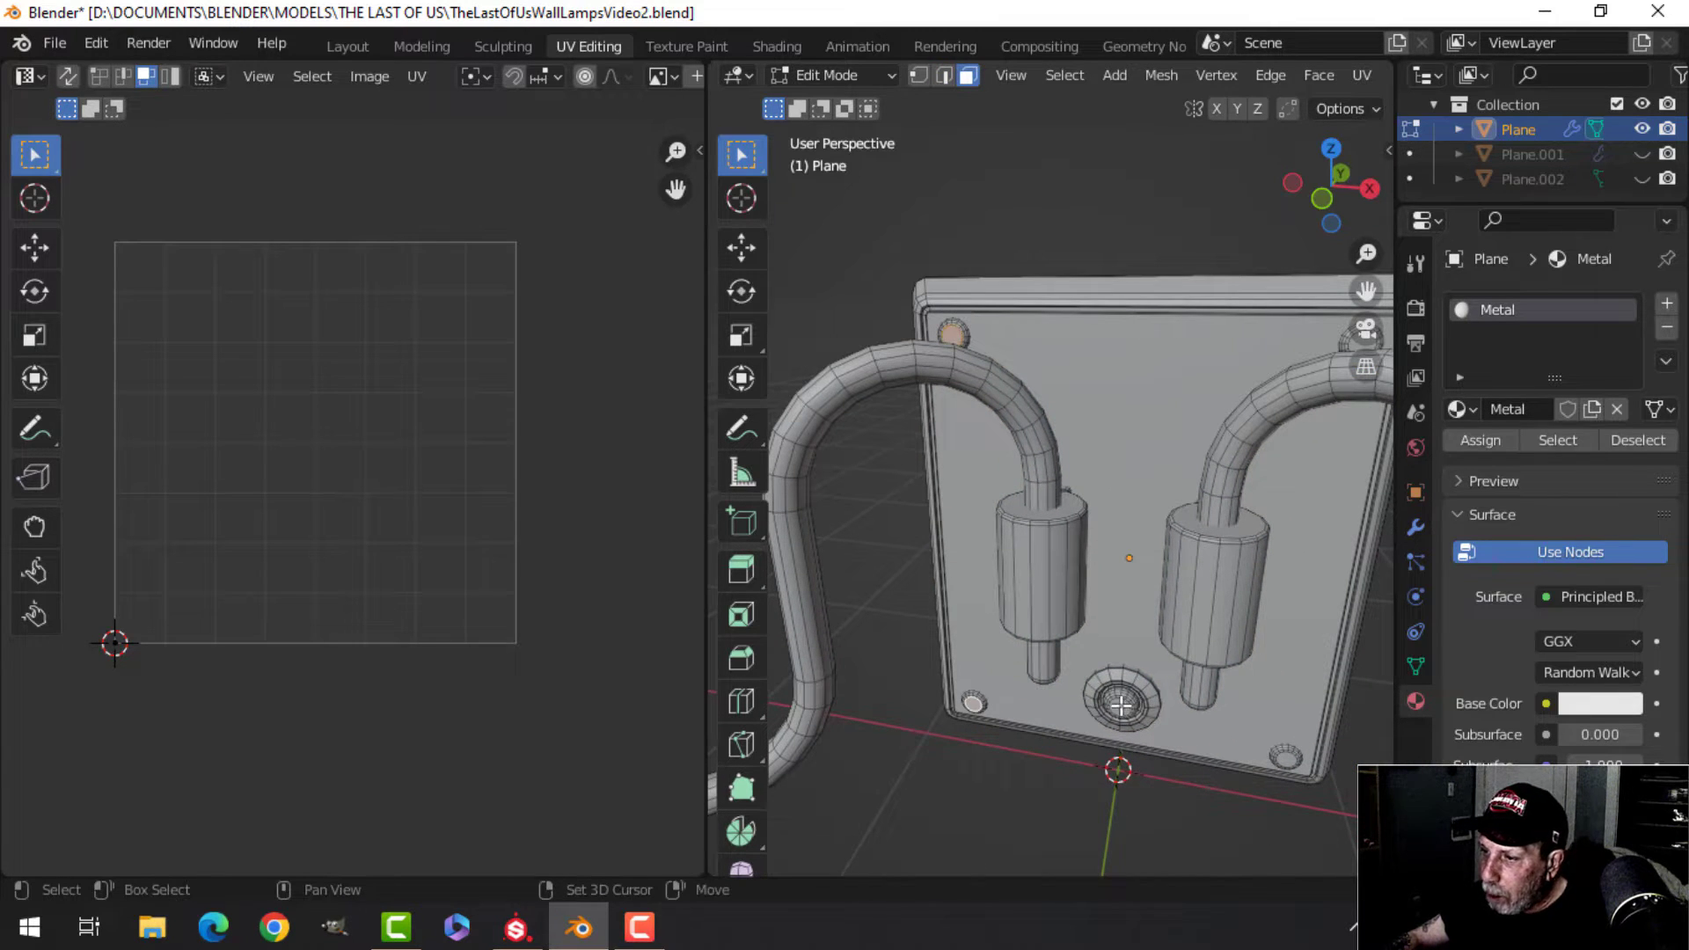
shift+click(1288, 762)
shift+middle_drag(1190, 571, 1094, 638)
key(ctrl+l)
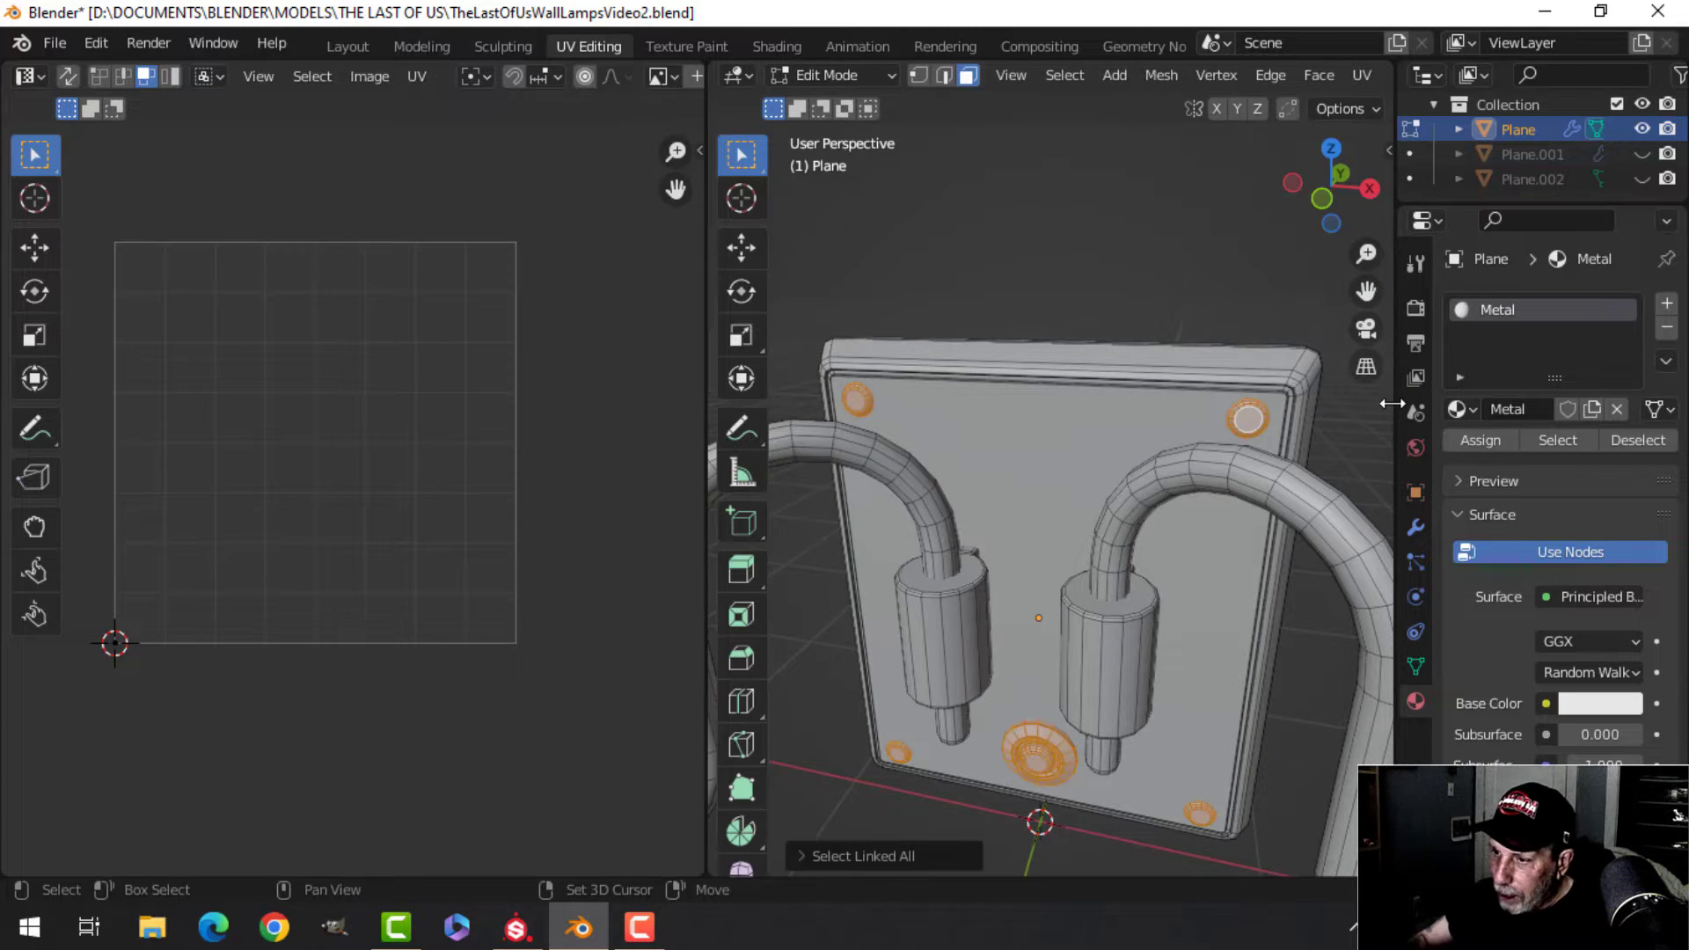
scroll(1006, 464, down, 2)
key(u)
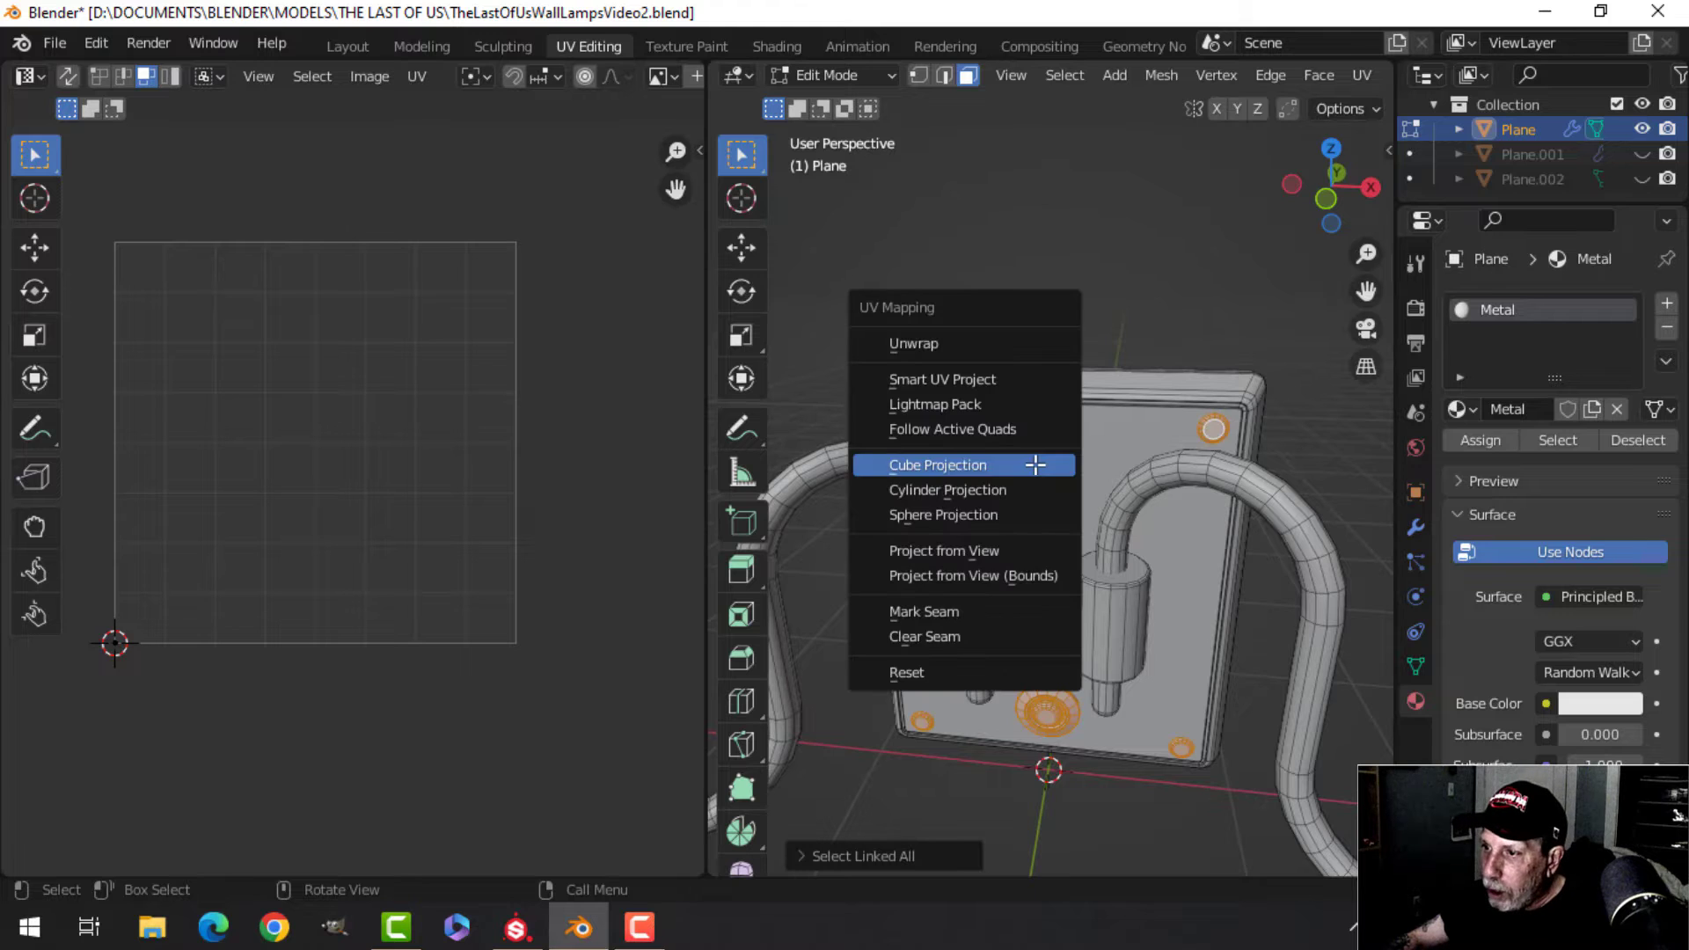
click(959, 345)
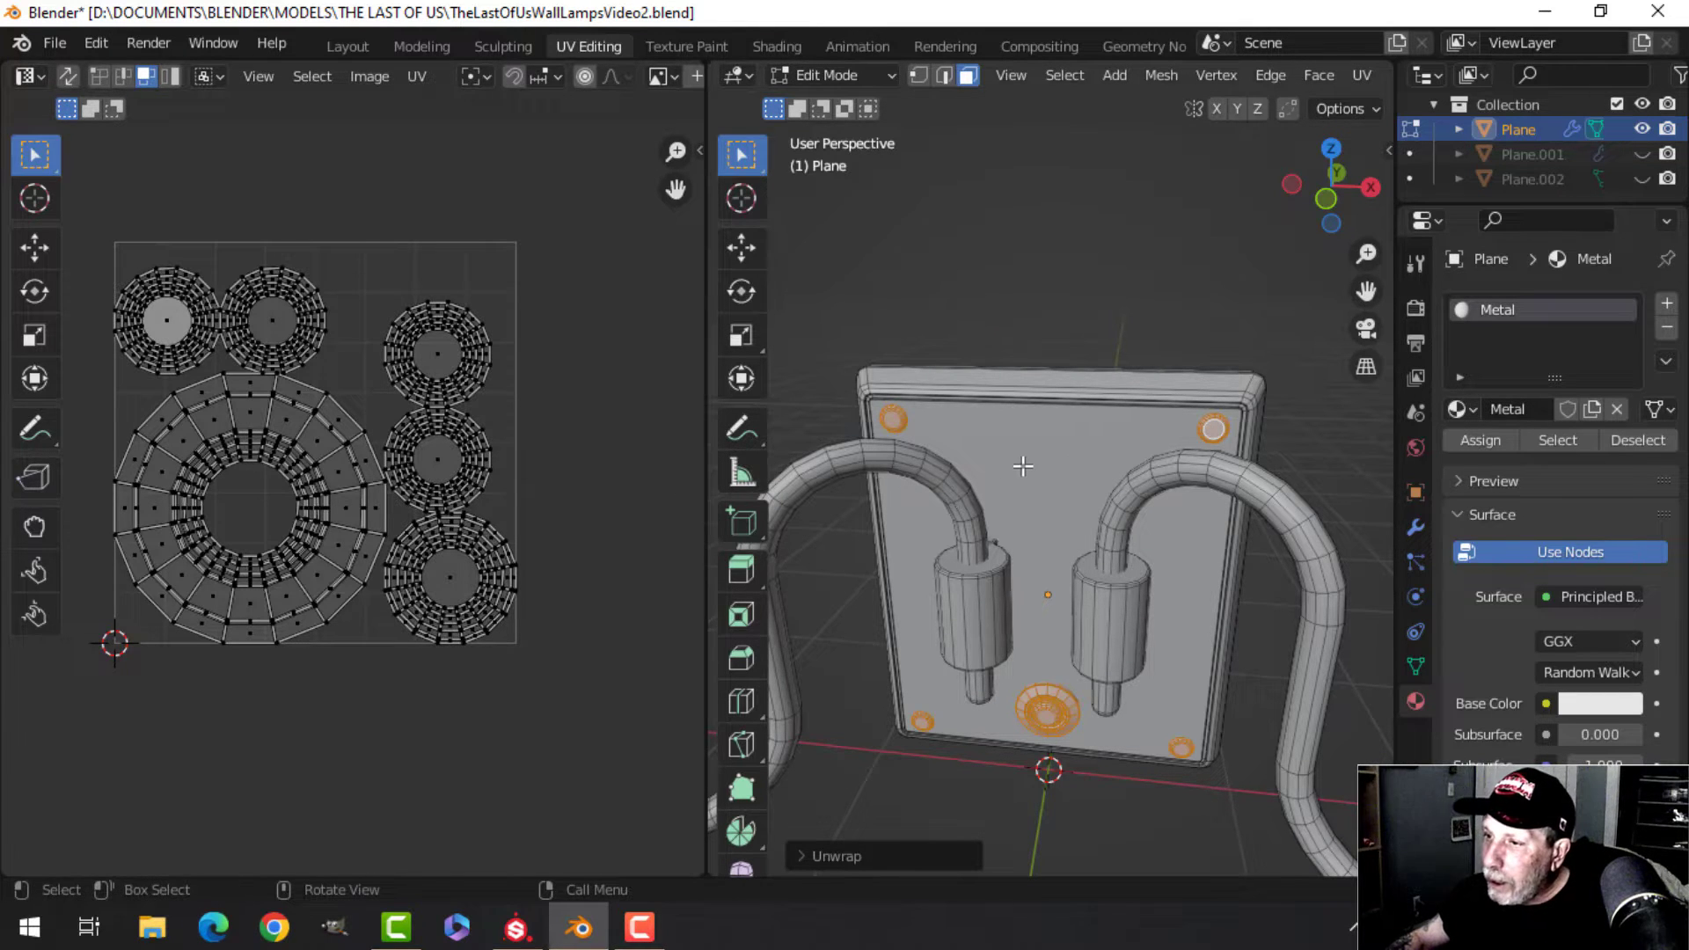
Mark seams along the upper and lower rim edge loops of the cylindrical collar on the right lamp arm.
key(alt+a)
shift+middle_drag(1022, 466, 1011, 558)
scroll(1009, 443, down, 2)
scroll(966, 457, up, 3)
scroll(958, 531, up, 3)
scroll(968, 479, up, 4)
key(2)
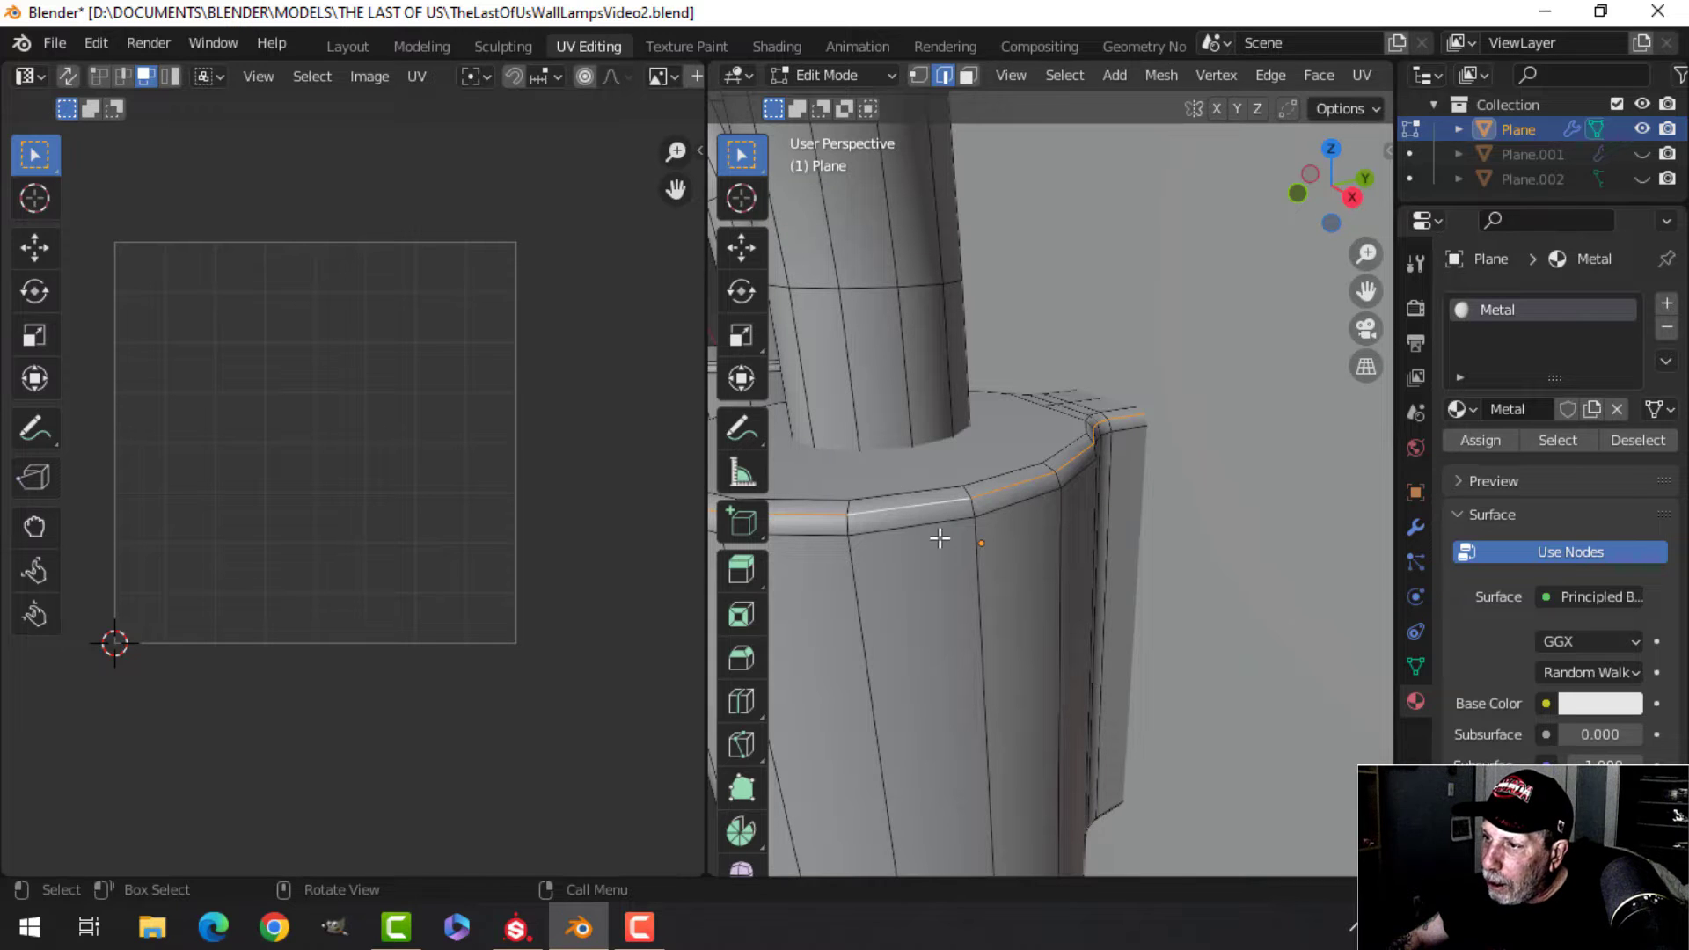
scroll(939, 538, down, 4)
middle_drag(1032, 610, 991, 446)
scroll(992, 446, up, 4)
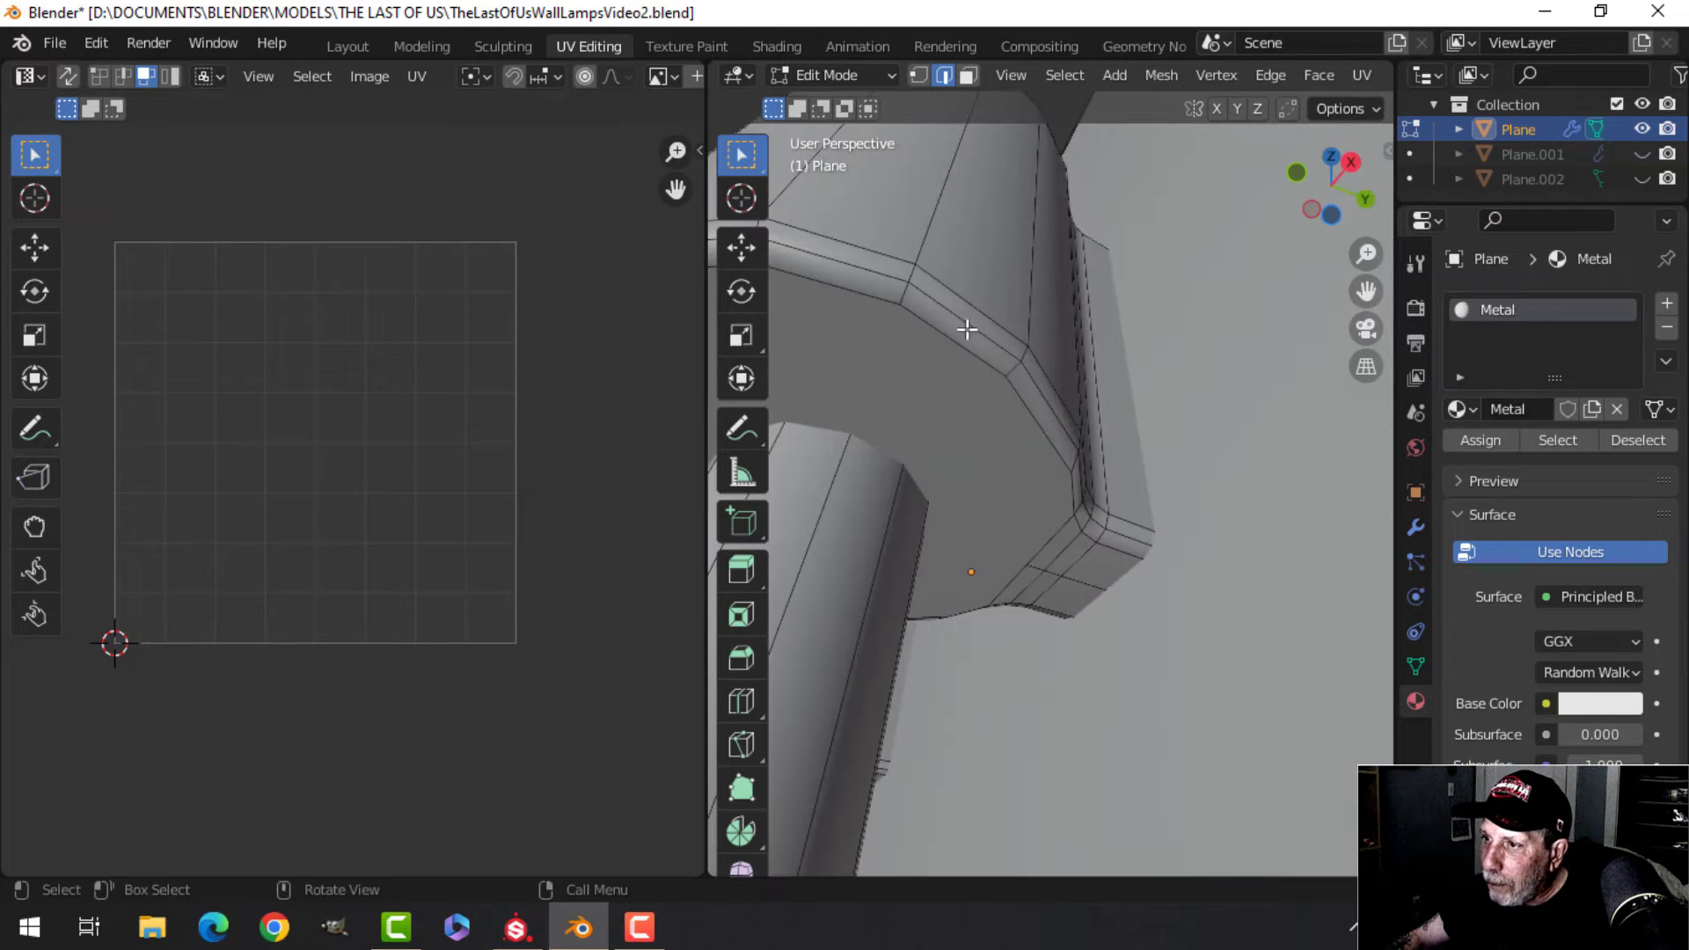
alt+click(956, 311)
middle_drag(1058, 368, 1062, 437)
key(ctrl+e)
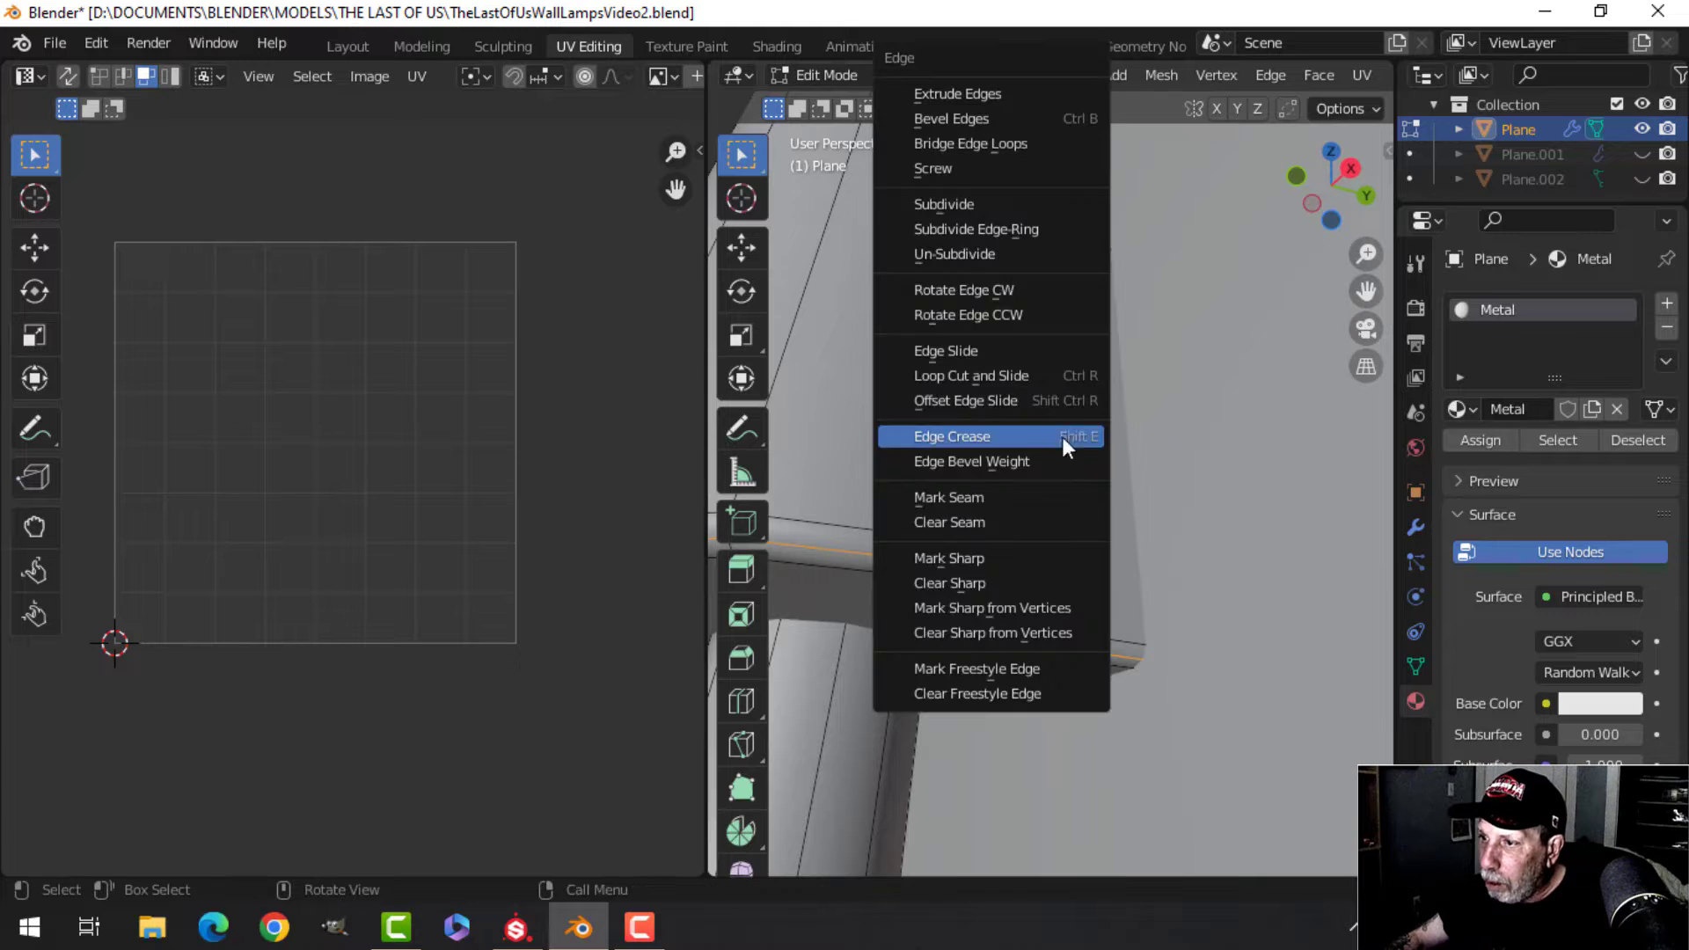
click(970, 491)
scroll(977, 479, down, 4)
middle_drag(977, 479, 1166, 539)
key(ctrl+l)
scroll(1062, 482, down, 4)
scroll(1006, 543, up, 4)
middle_drag(1007, 542, 1029, 515)
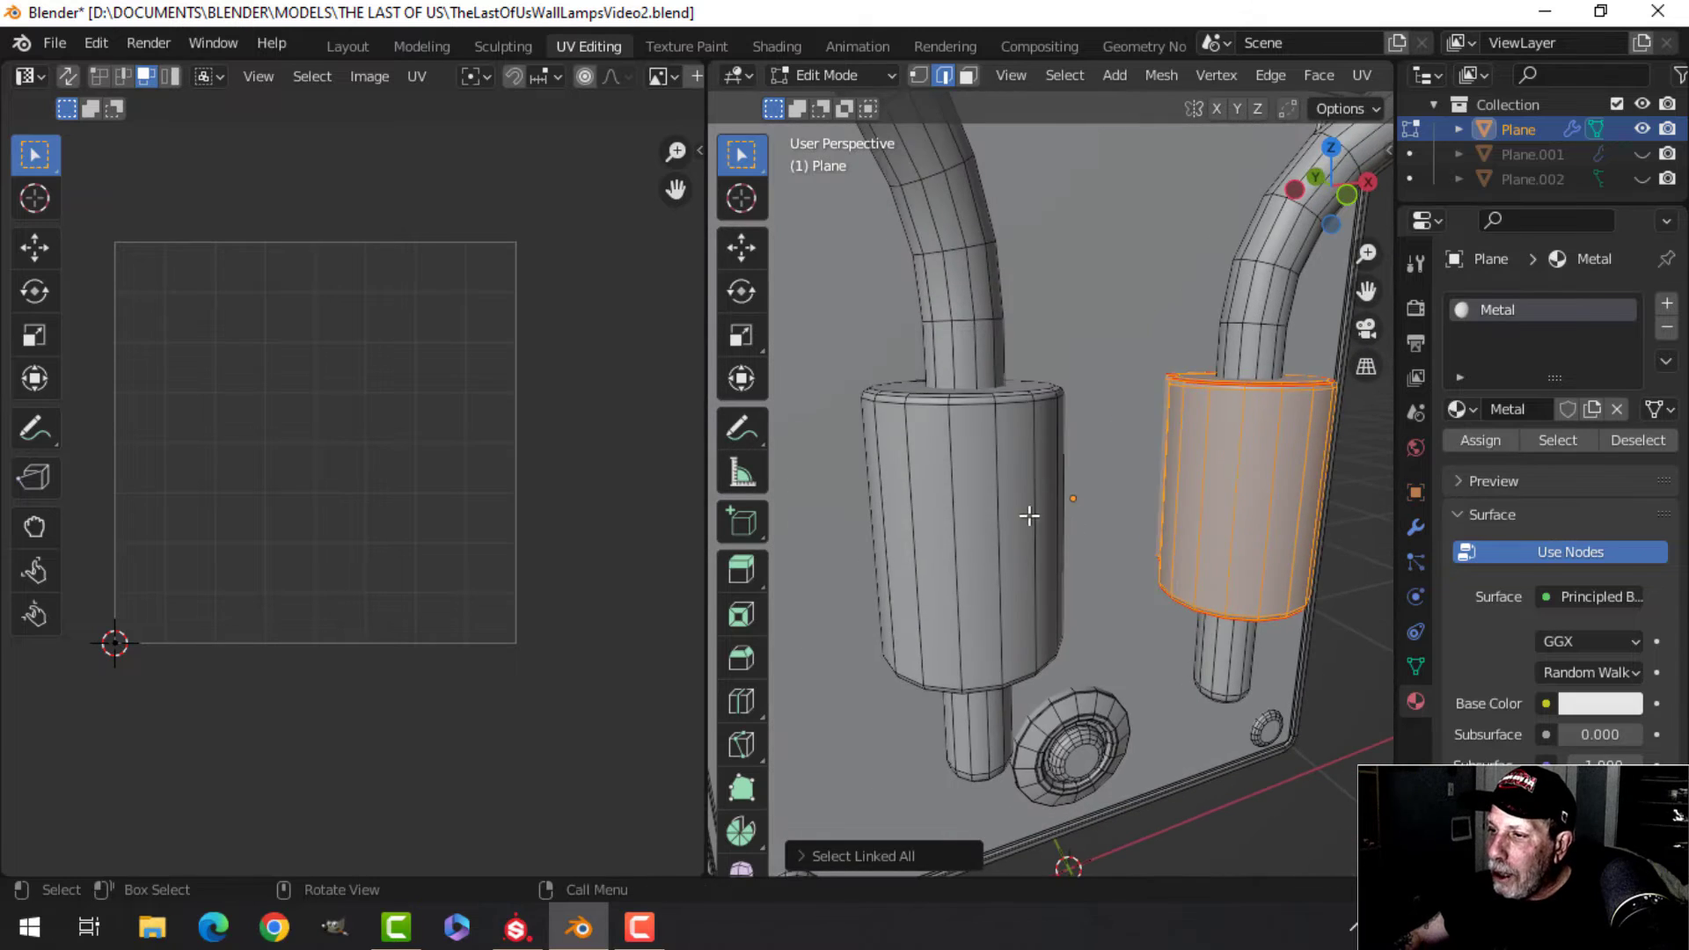
key(Tab)
key(Tab)
Select all linked geometry of the left arm's cylindrical collar, which has no seams, and delete it.
click(1009, 474)
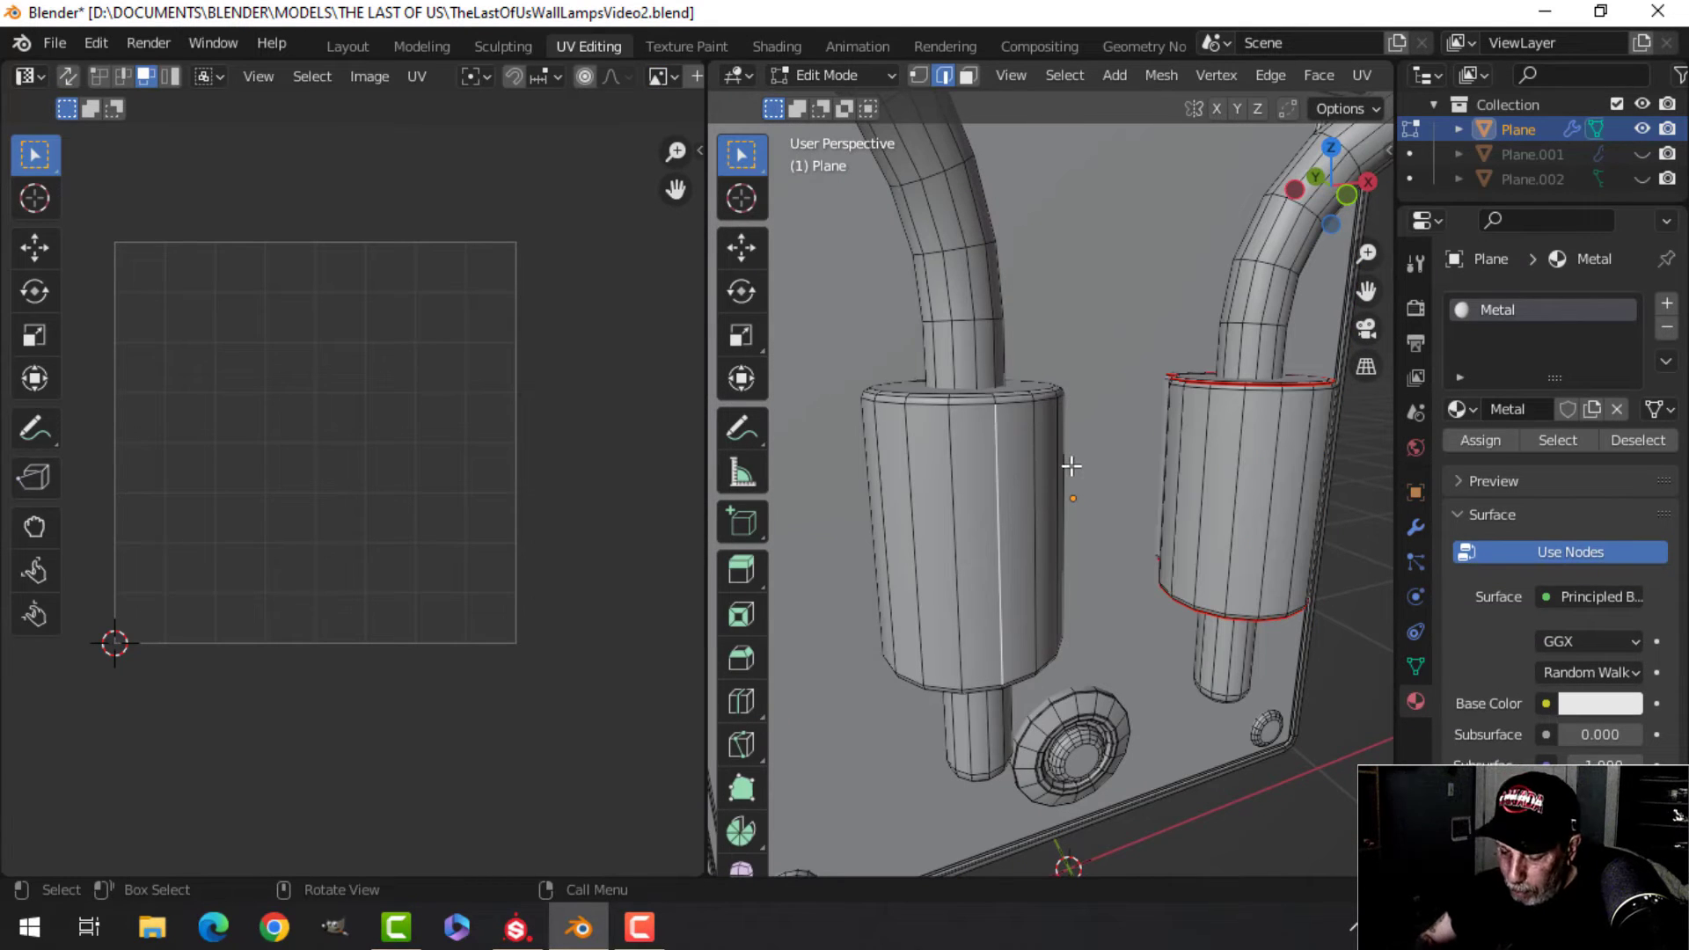
key(ctrl+l)
key(x)
click(1061, 473)
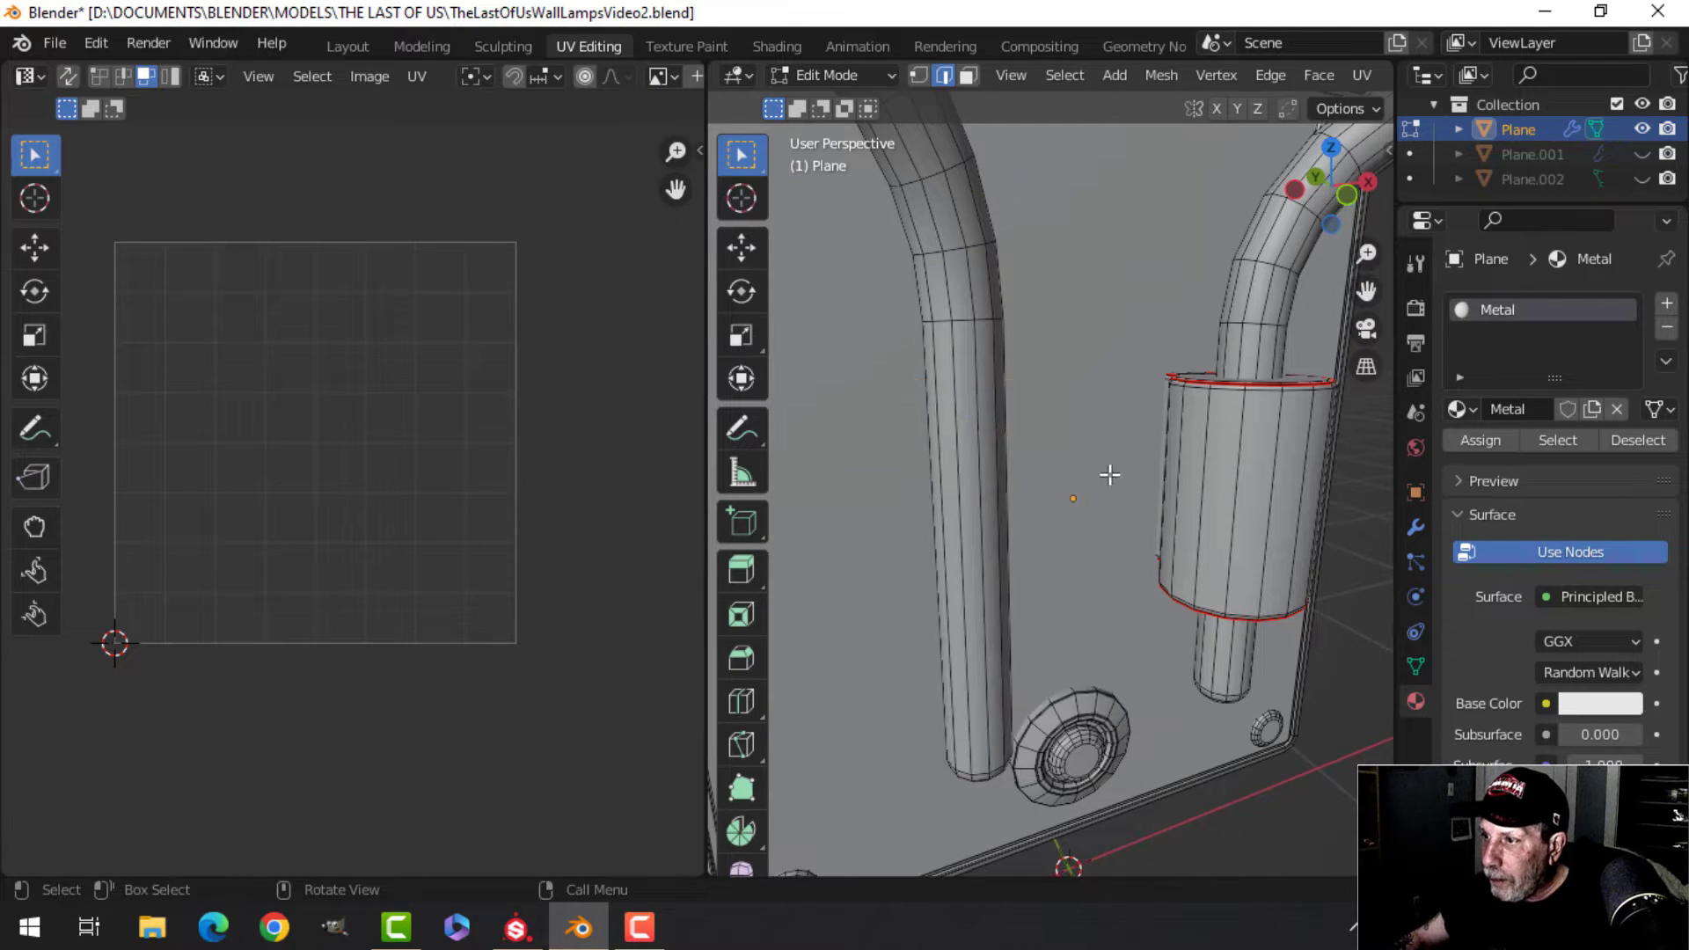
key(Tab)
key(Tab)
Separate the remaining seamed collar into its own object and select it in Object Mode.
click(1290, 458)
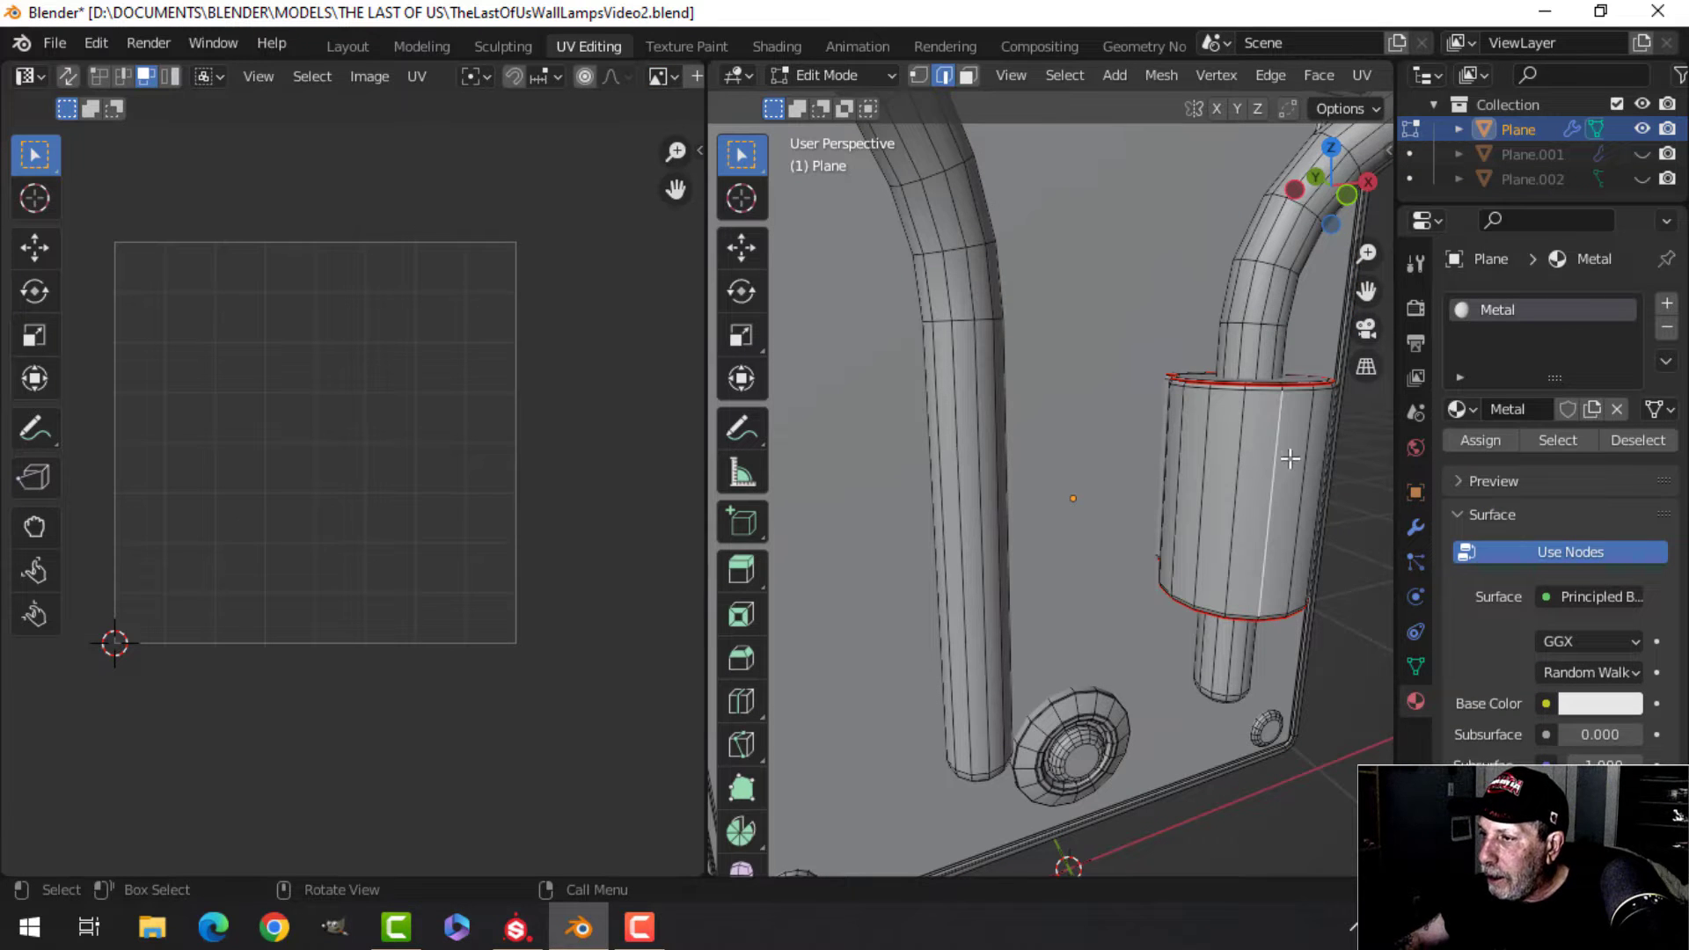
key(ctrl+l)
key(p)
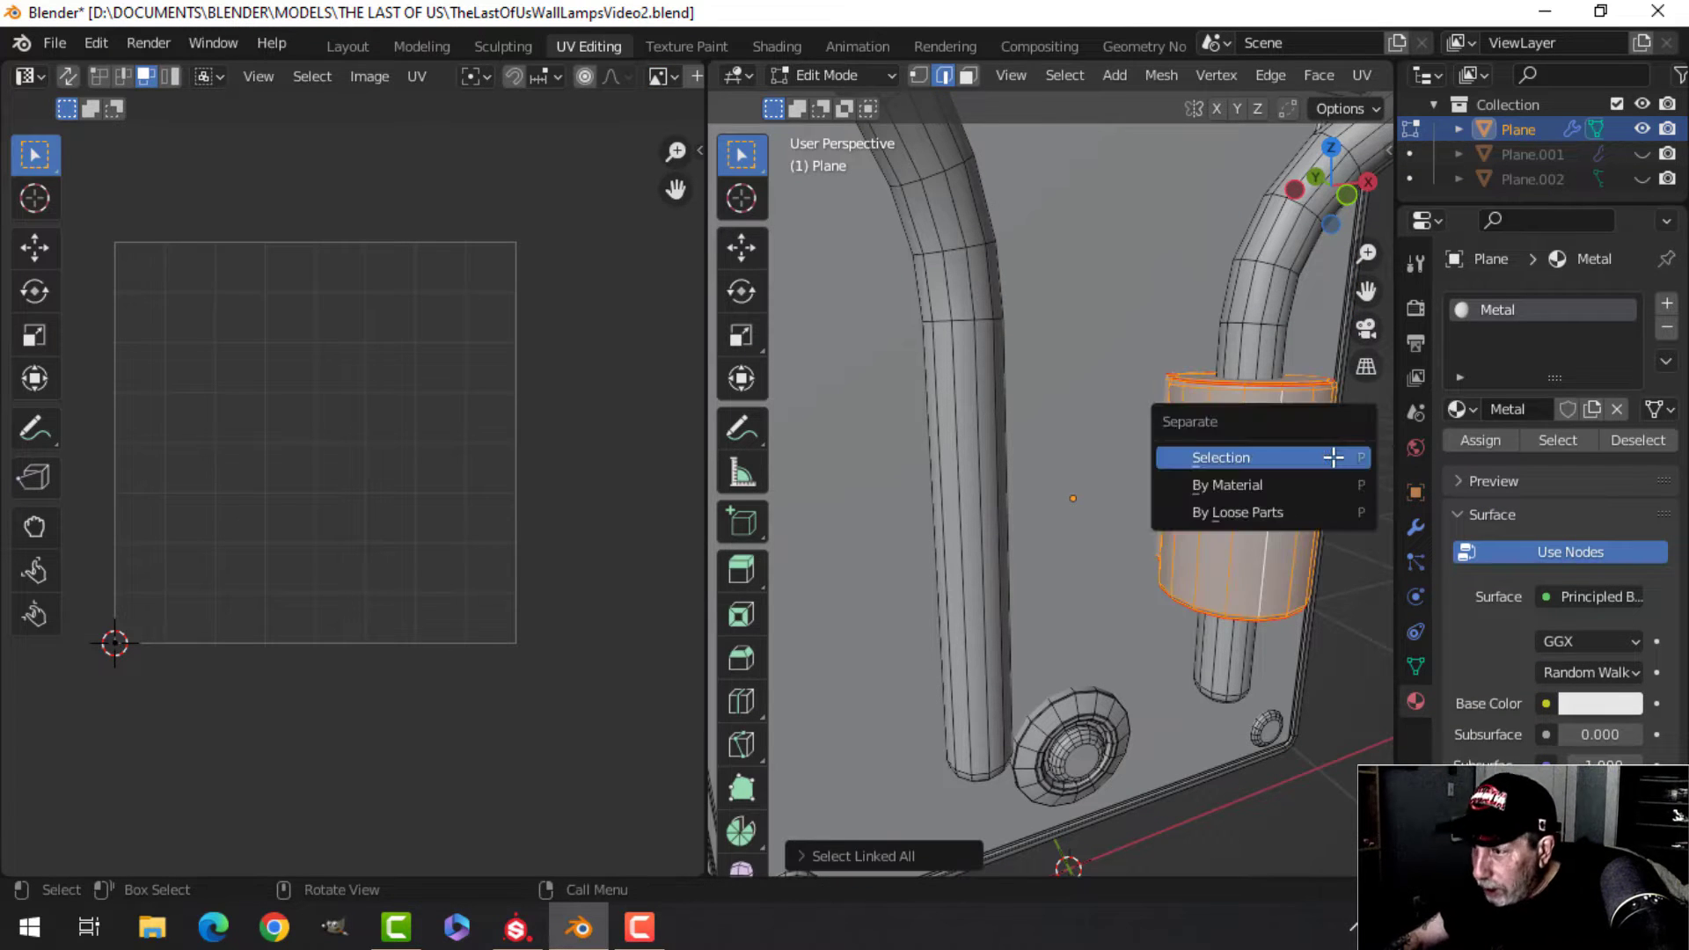
click(1333, 457)
key(Tab)
click(1265, 466)
key(KP_Decimal)
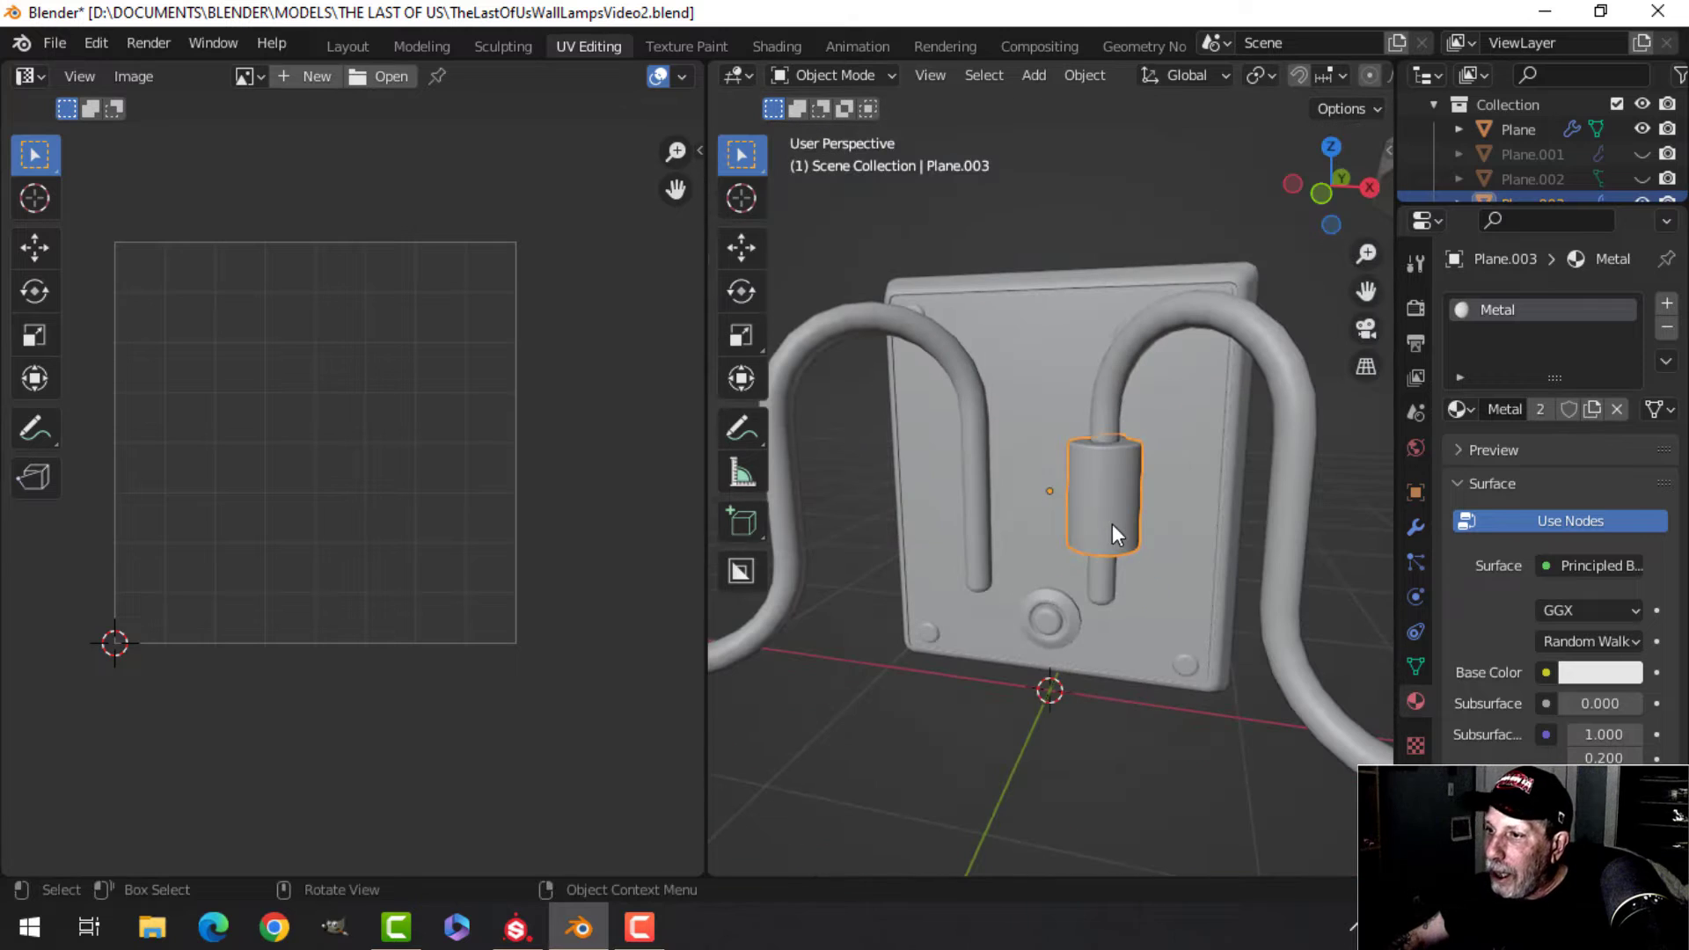
In the Layout workspace, select the linked backplate geometry in Edit Mode, snap the 3D cursor to it and return to Object Mode.
click(345, 47)
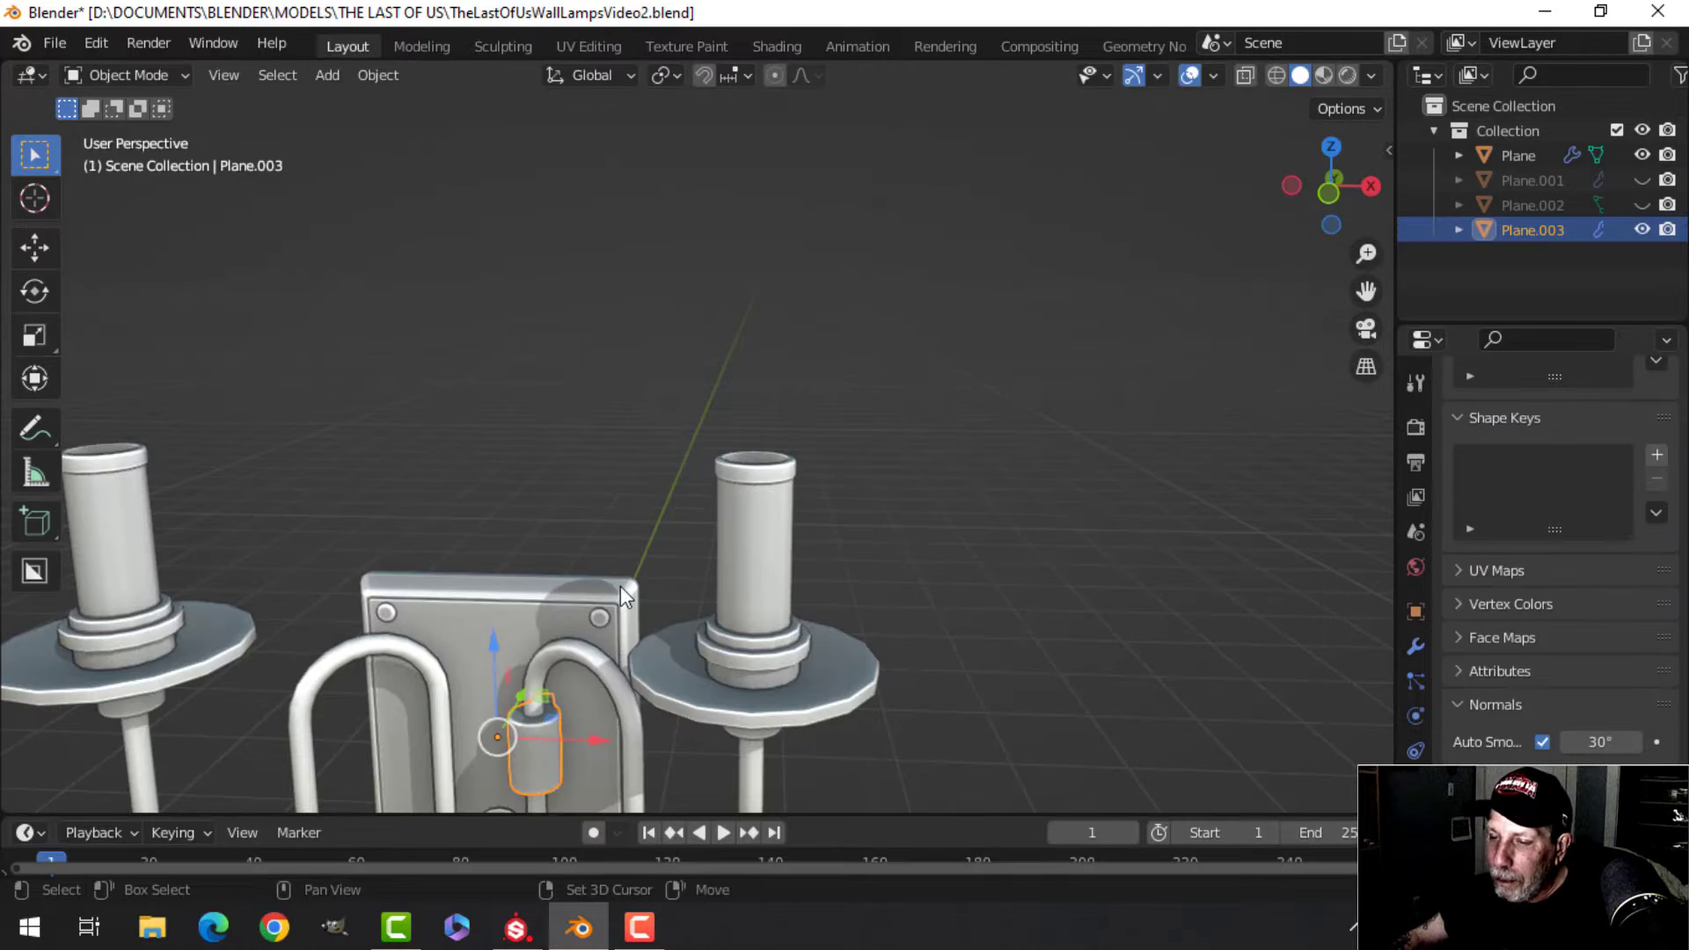
middle_drag(620, 586, 696, 509)
scroll(663, 414, up, 2)
click(751, 347)
key(Tab)
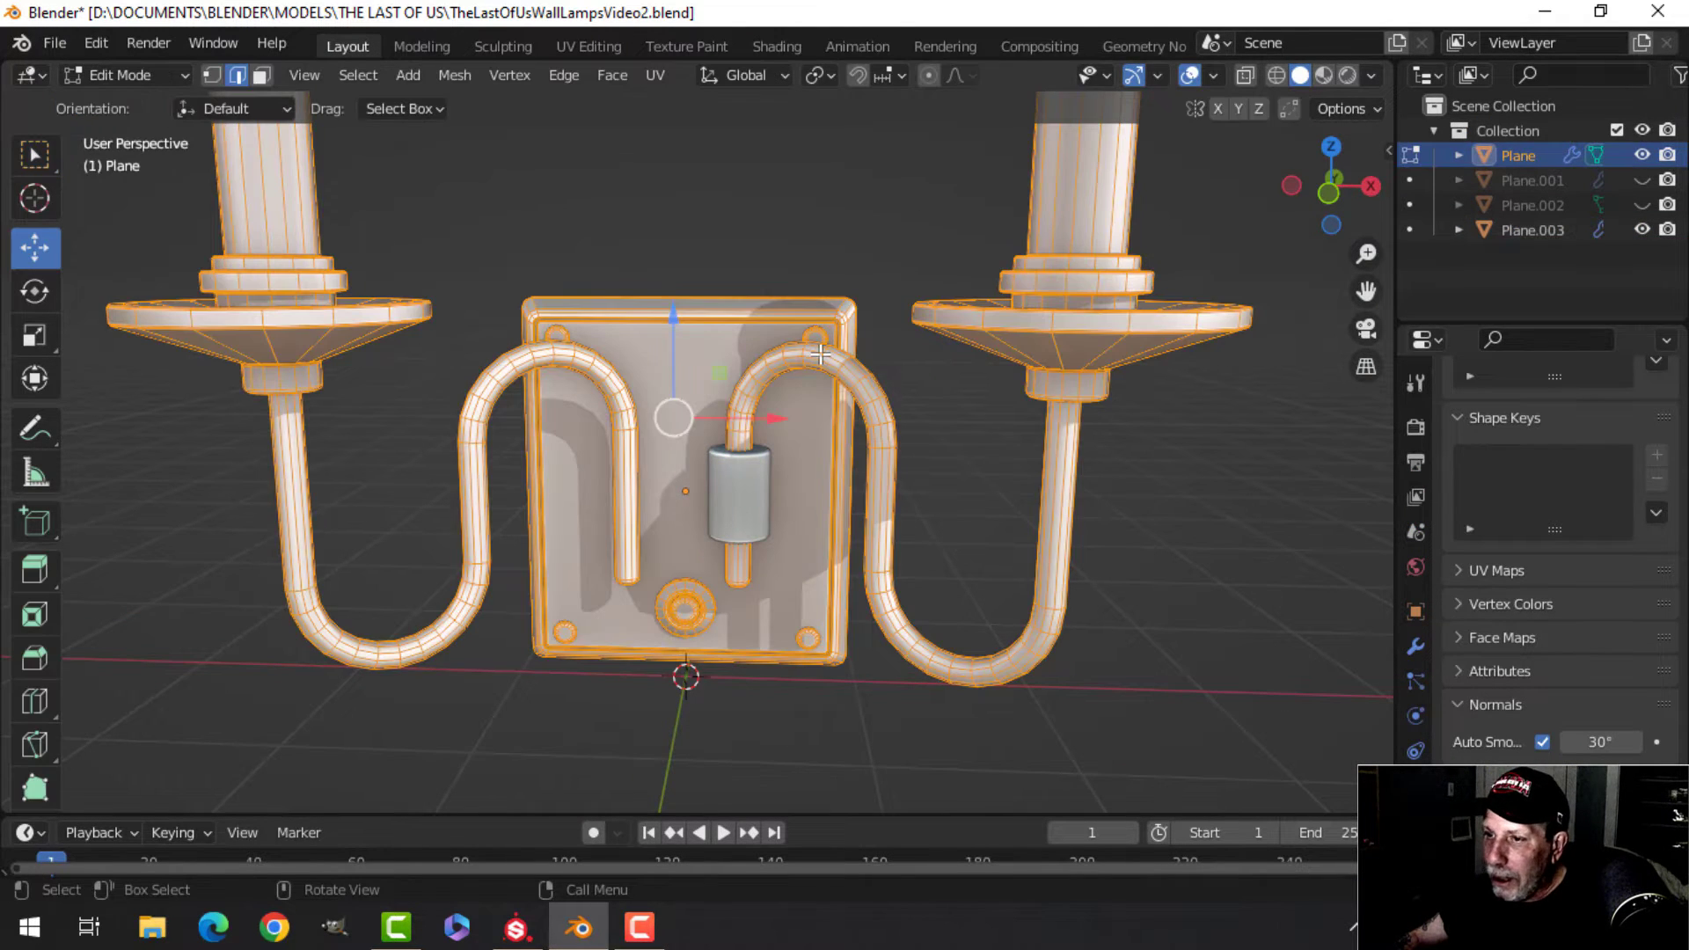
click(675, 372)
key(ctrl+l)
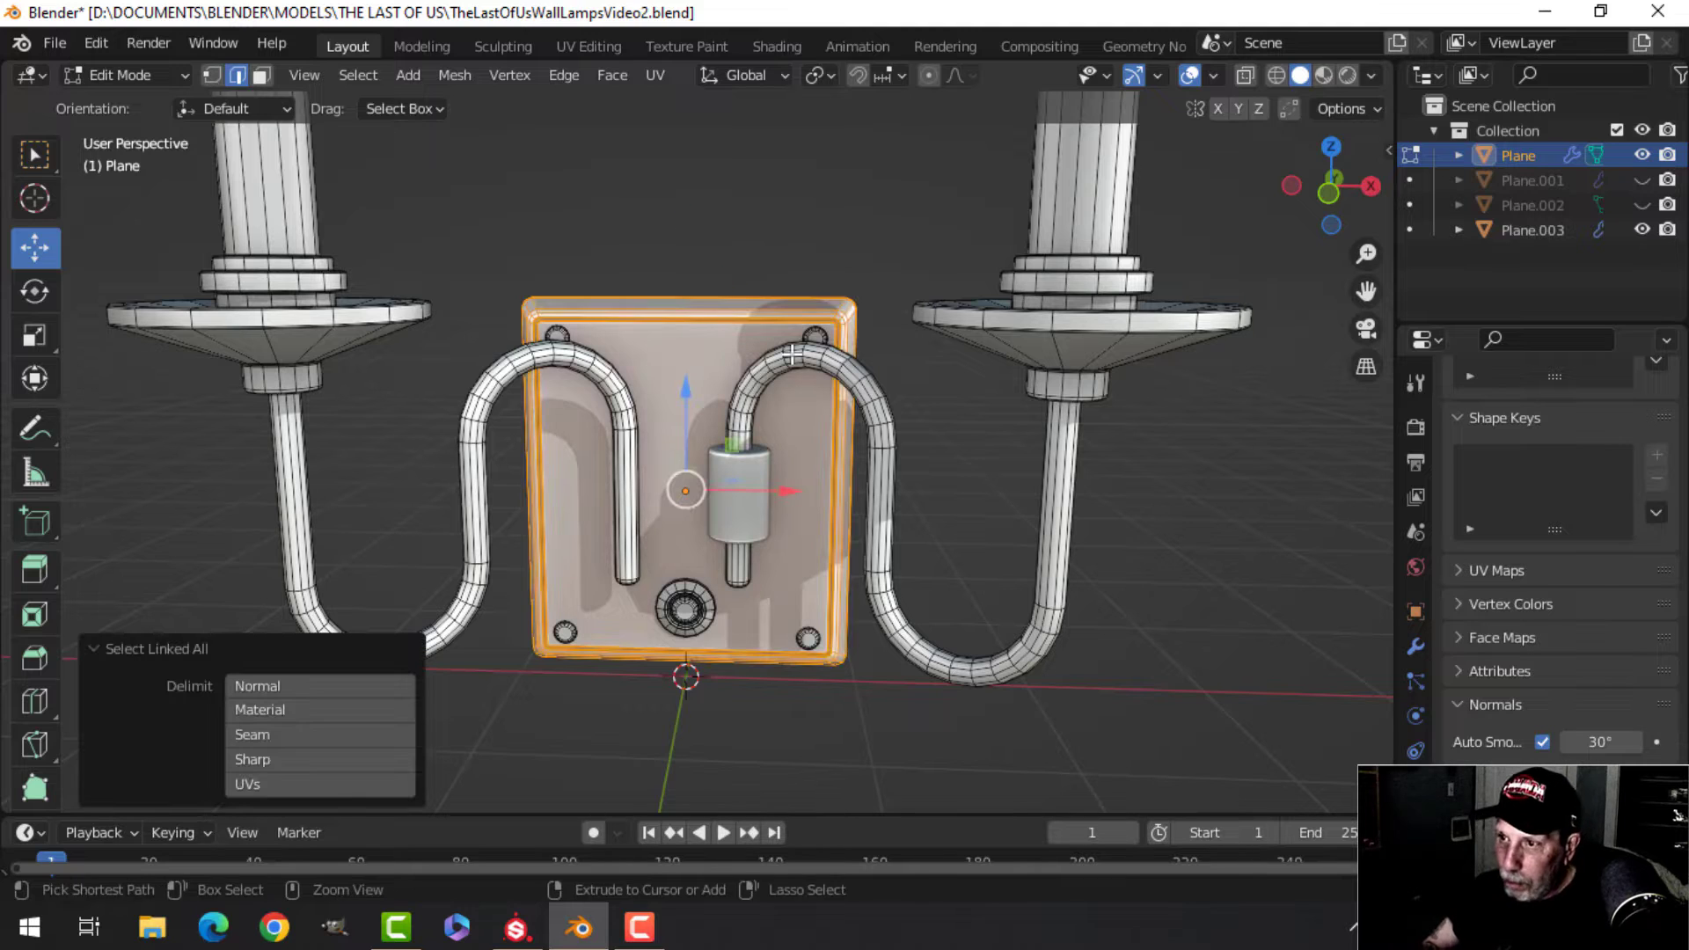
key(shift+s)
click(768, 512)
key(Tab)
Add a Mirror modifier to the separated collar to recreate its counterpart on the other lamp arm.
click(755, 509)
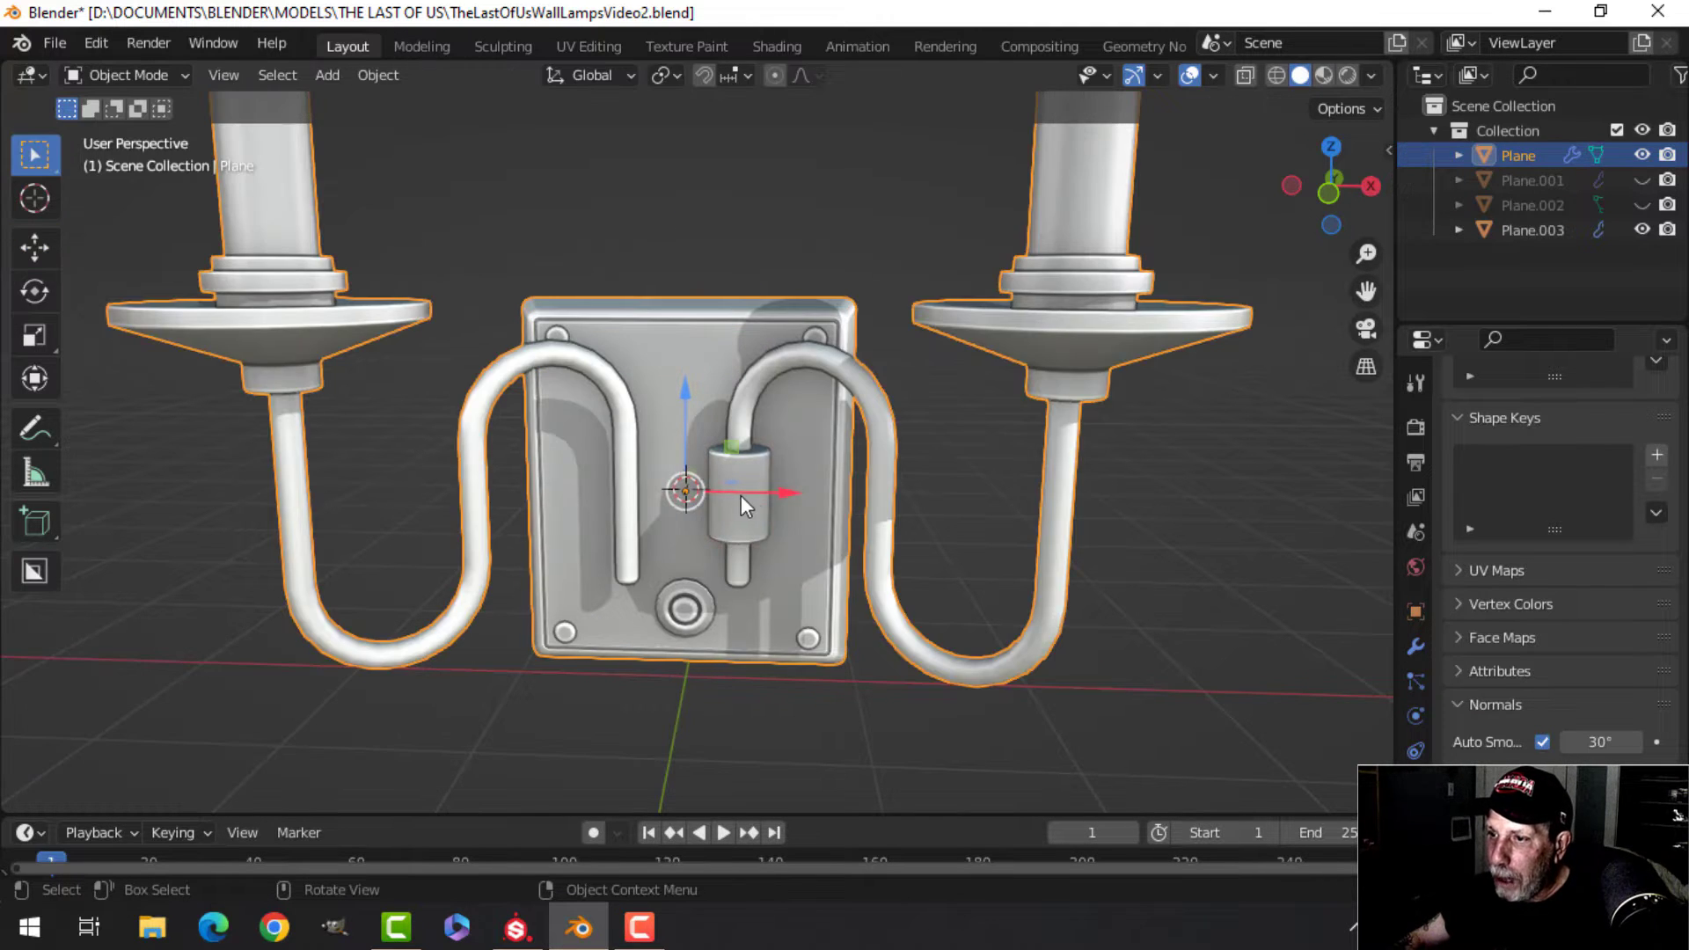
click(1416, 647)
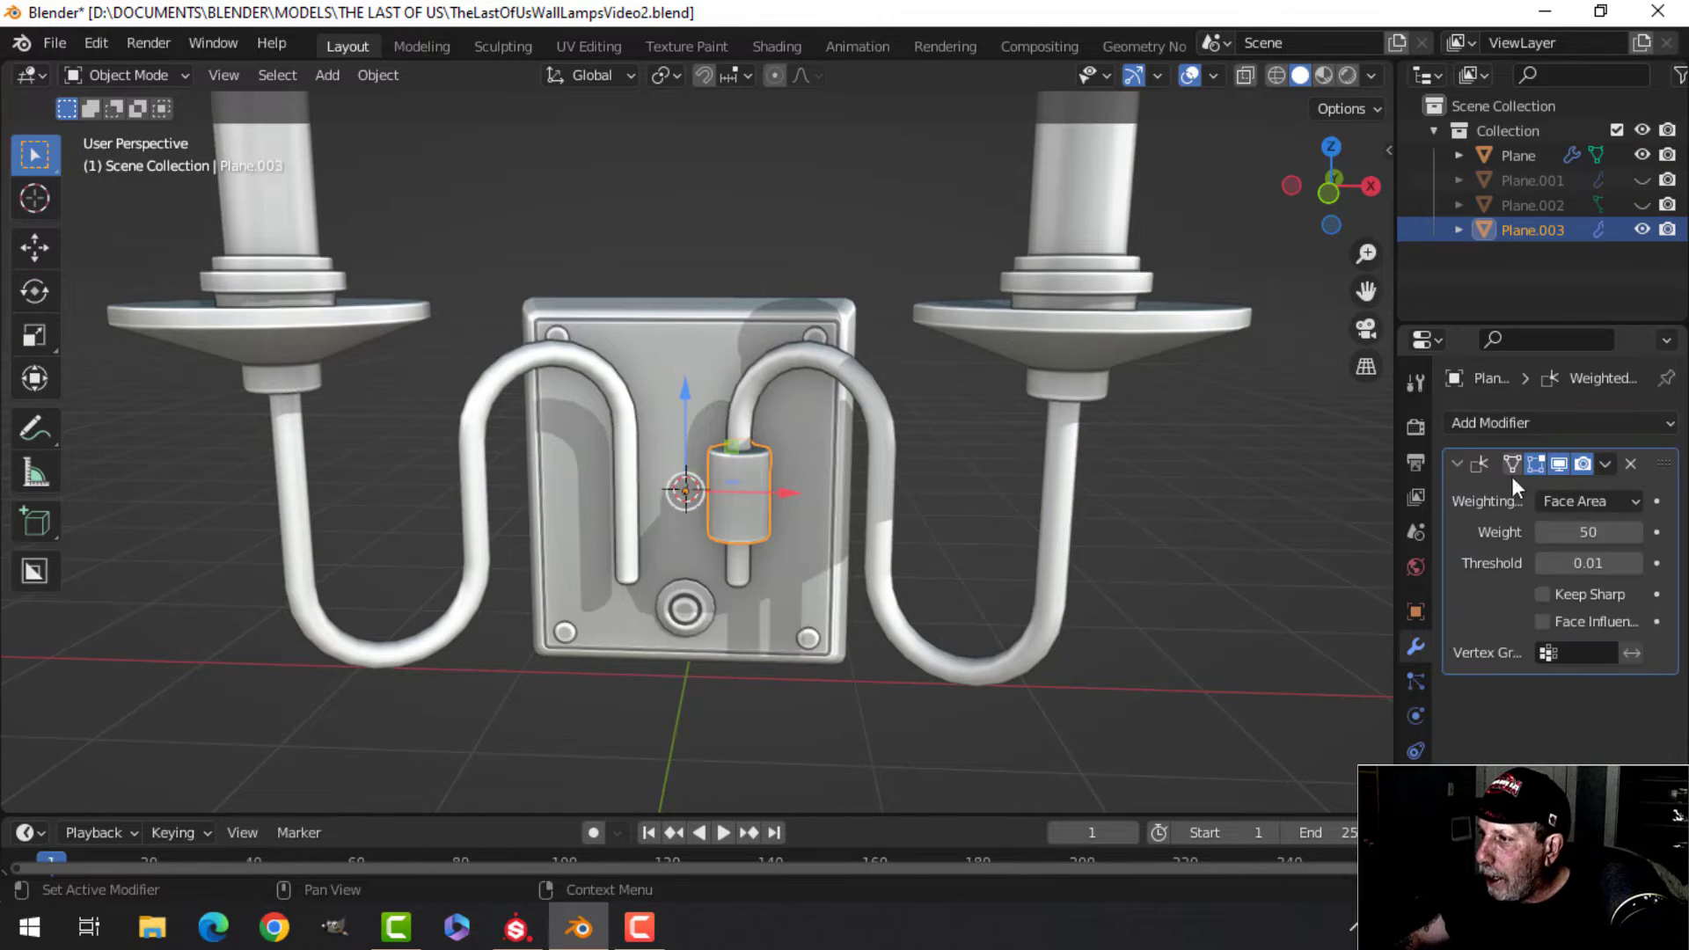
click(1459, 424)
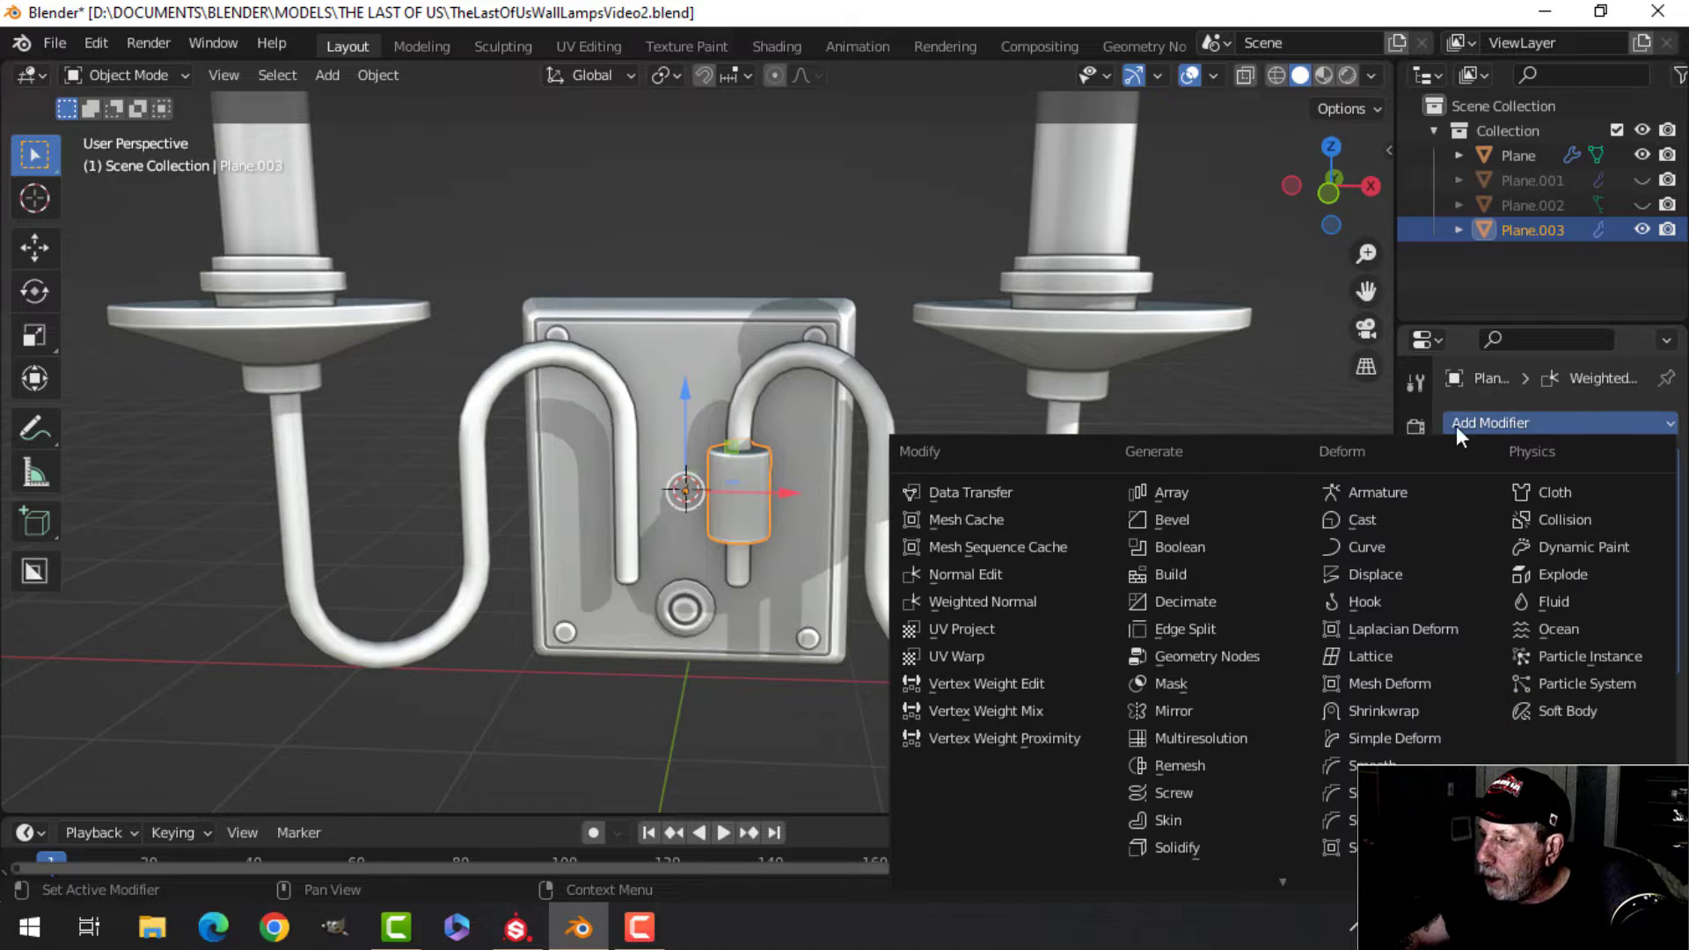
click(1223, 709)
scroll(775, 510, up, 6)
middle_drag(772, 524, 977, 438)
click(871, 455)
Unwrap the collar's whole mesh in the UV Editing workspace and return to Object Mode.
click(557, 49)
key(a)
key(u)
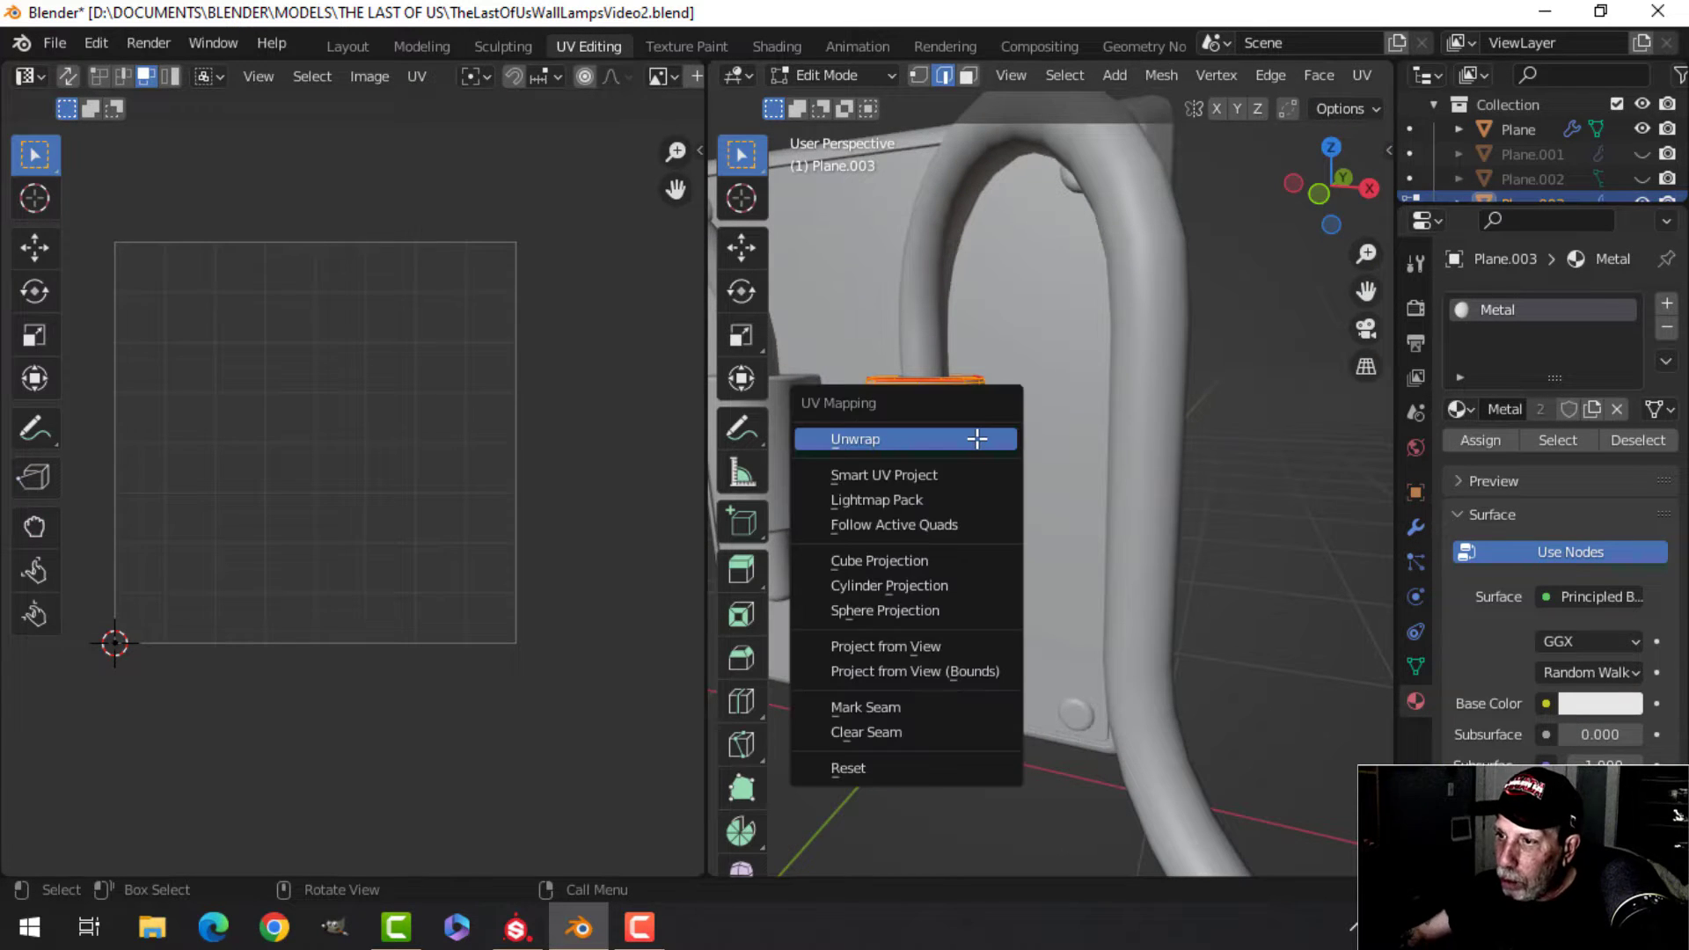
click(976, 438)
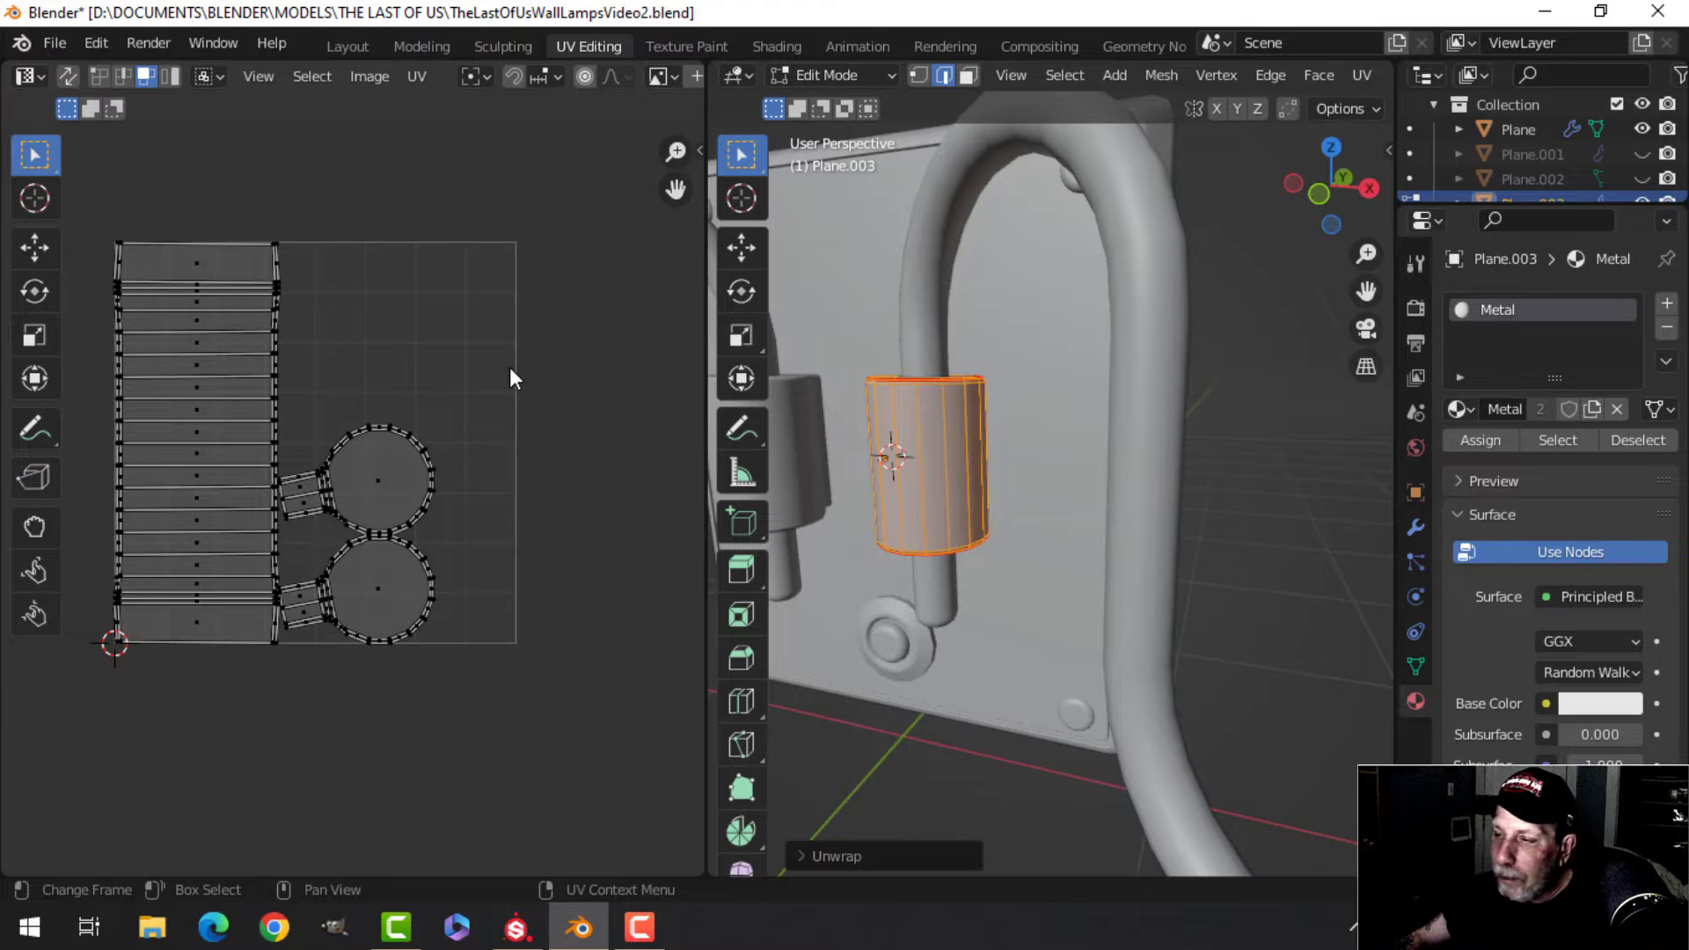
scroll(509, 367, down, 2)
shift+middle_drag(985, 422, 1077, 416)
key(Tab)
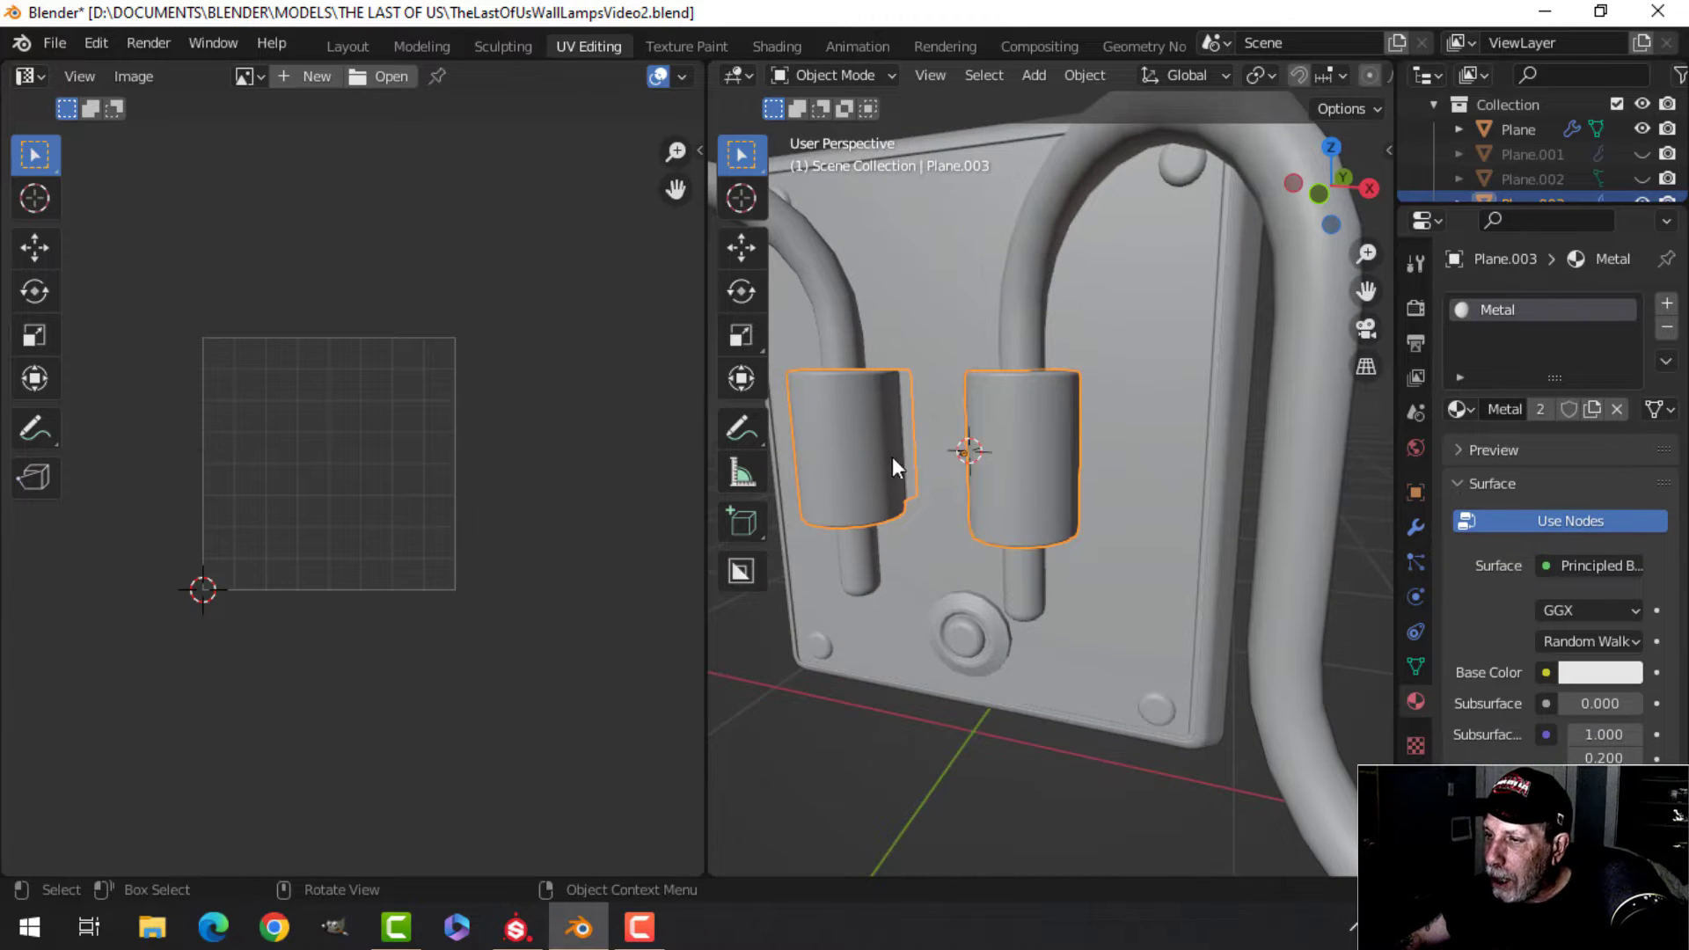
scroll(871, 418, down, 3)
middle_drag(894, 441, 1049, 451)
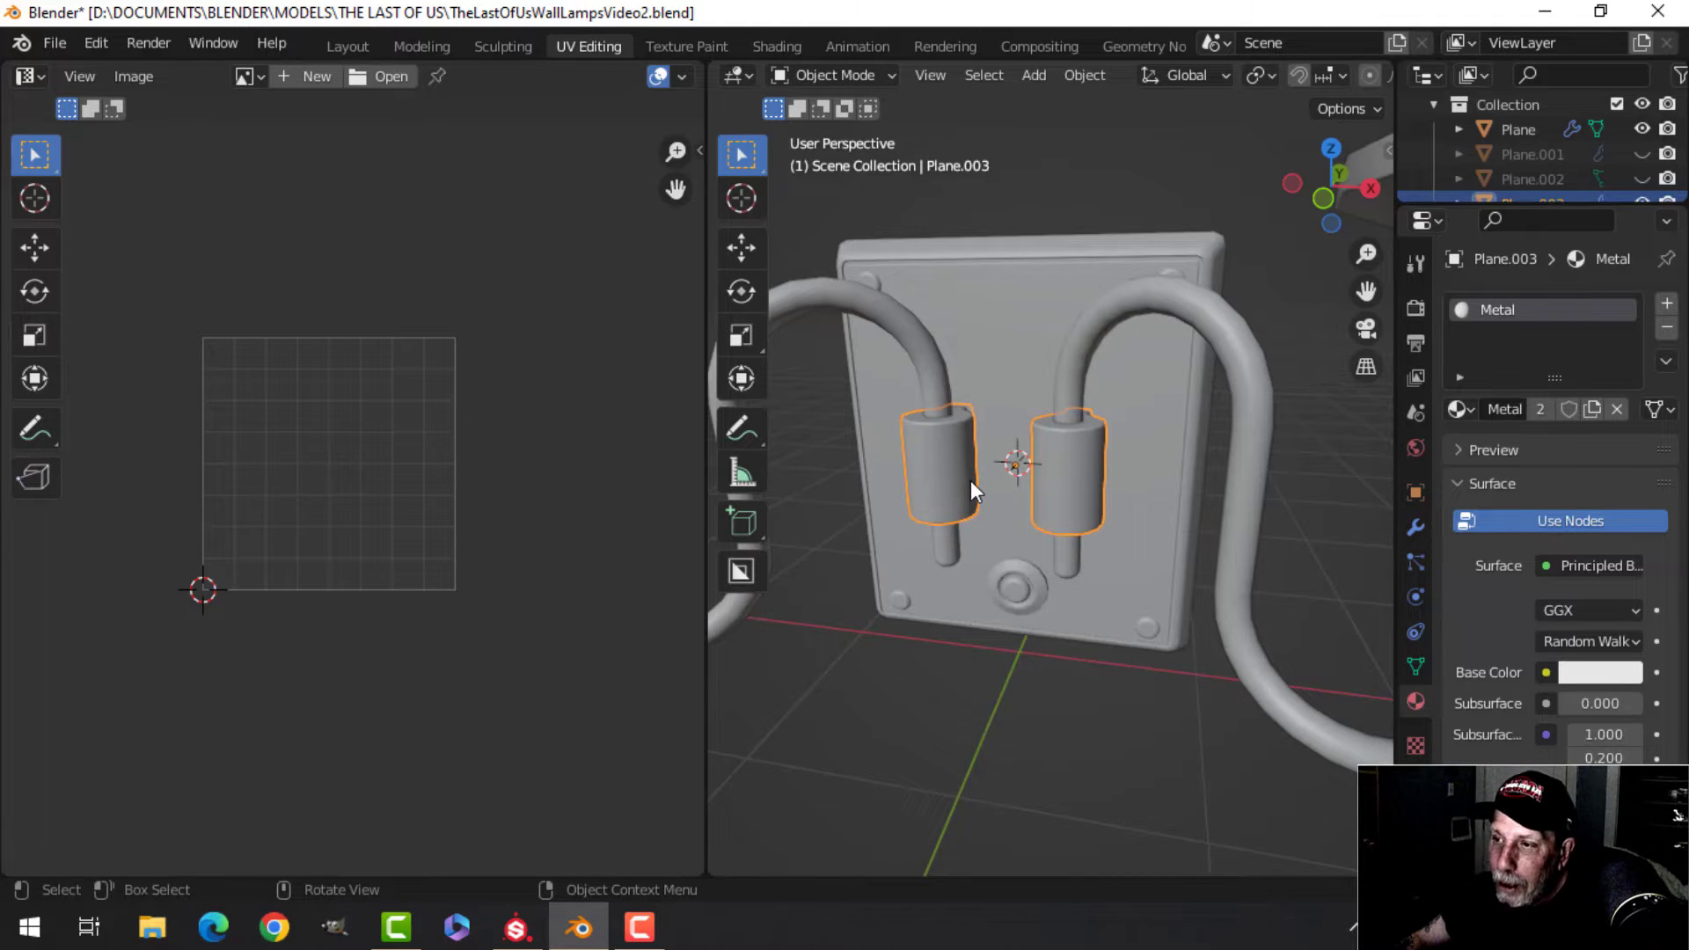
Select the main lamp object and enter Edit Mode with nothing selected.
middle_drag(995, 463, 1070, 466)
scroll(1042, 431, down, 2)
click(1128, 440)
key(Tab)
key(Tab)
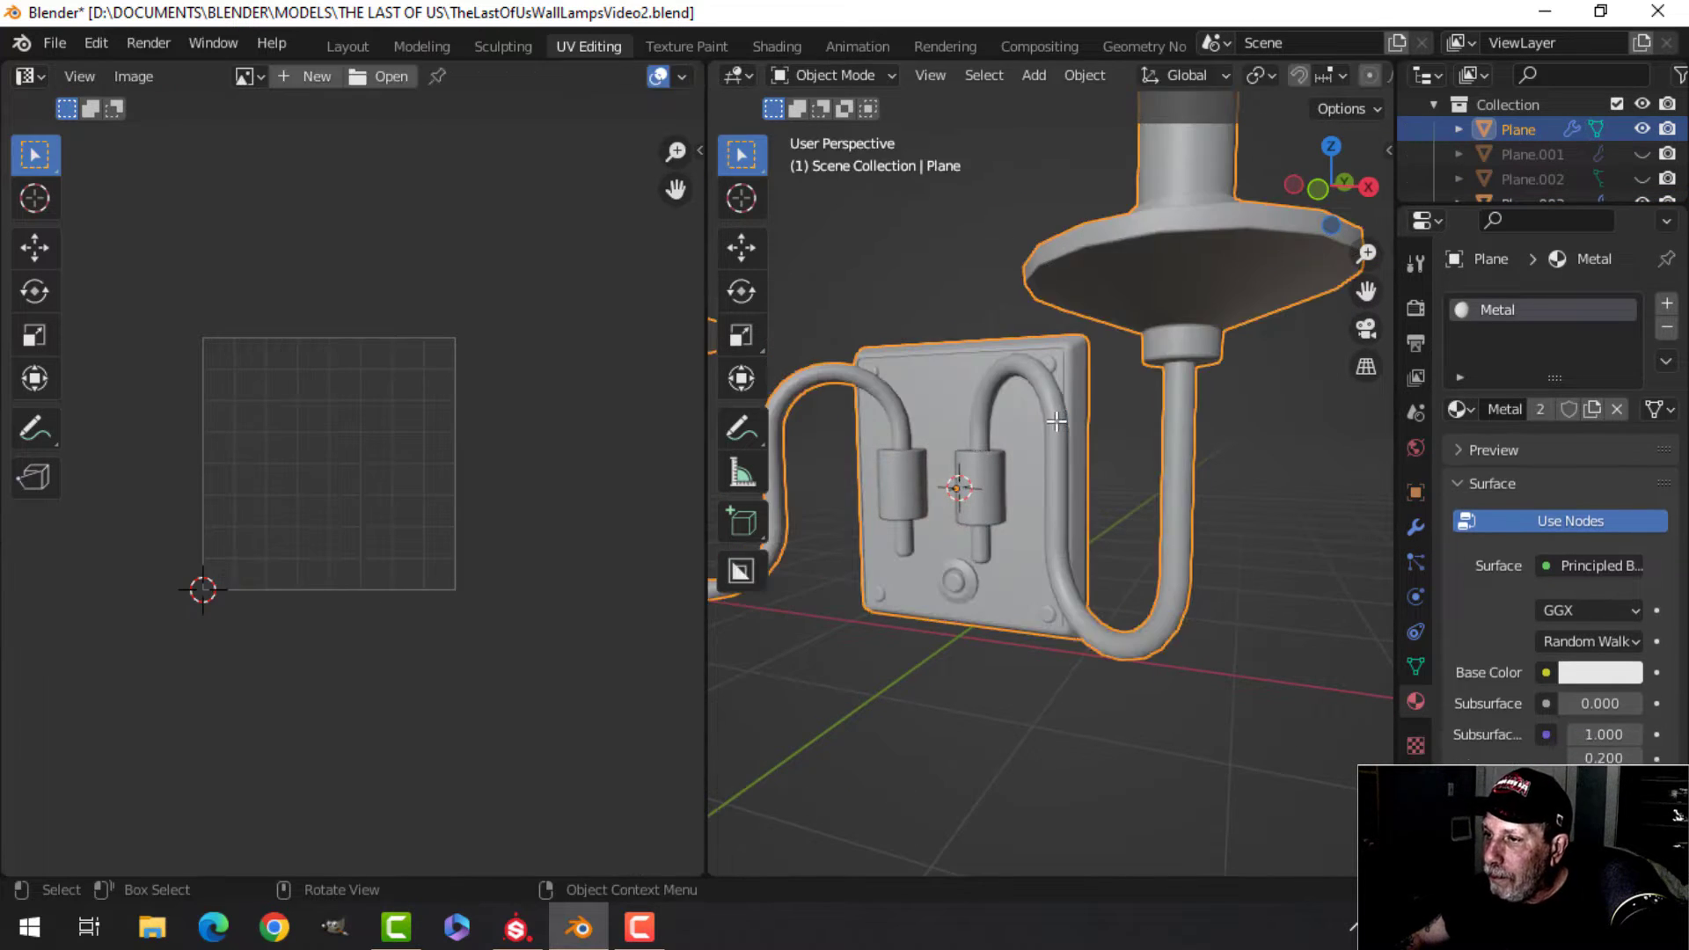
middle_drag(1127, 372, 1052, 419)
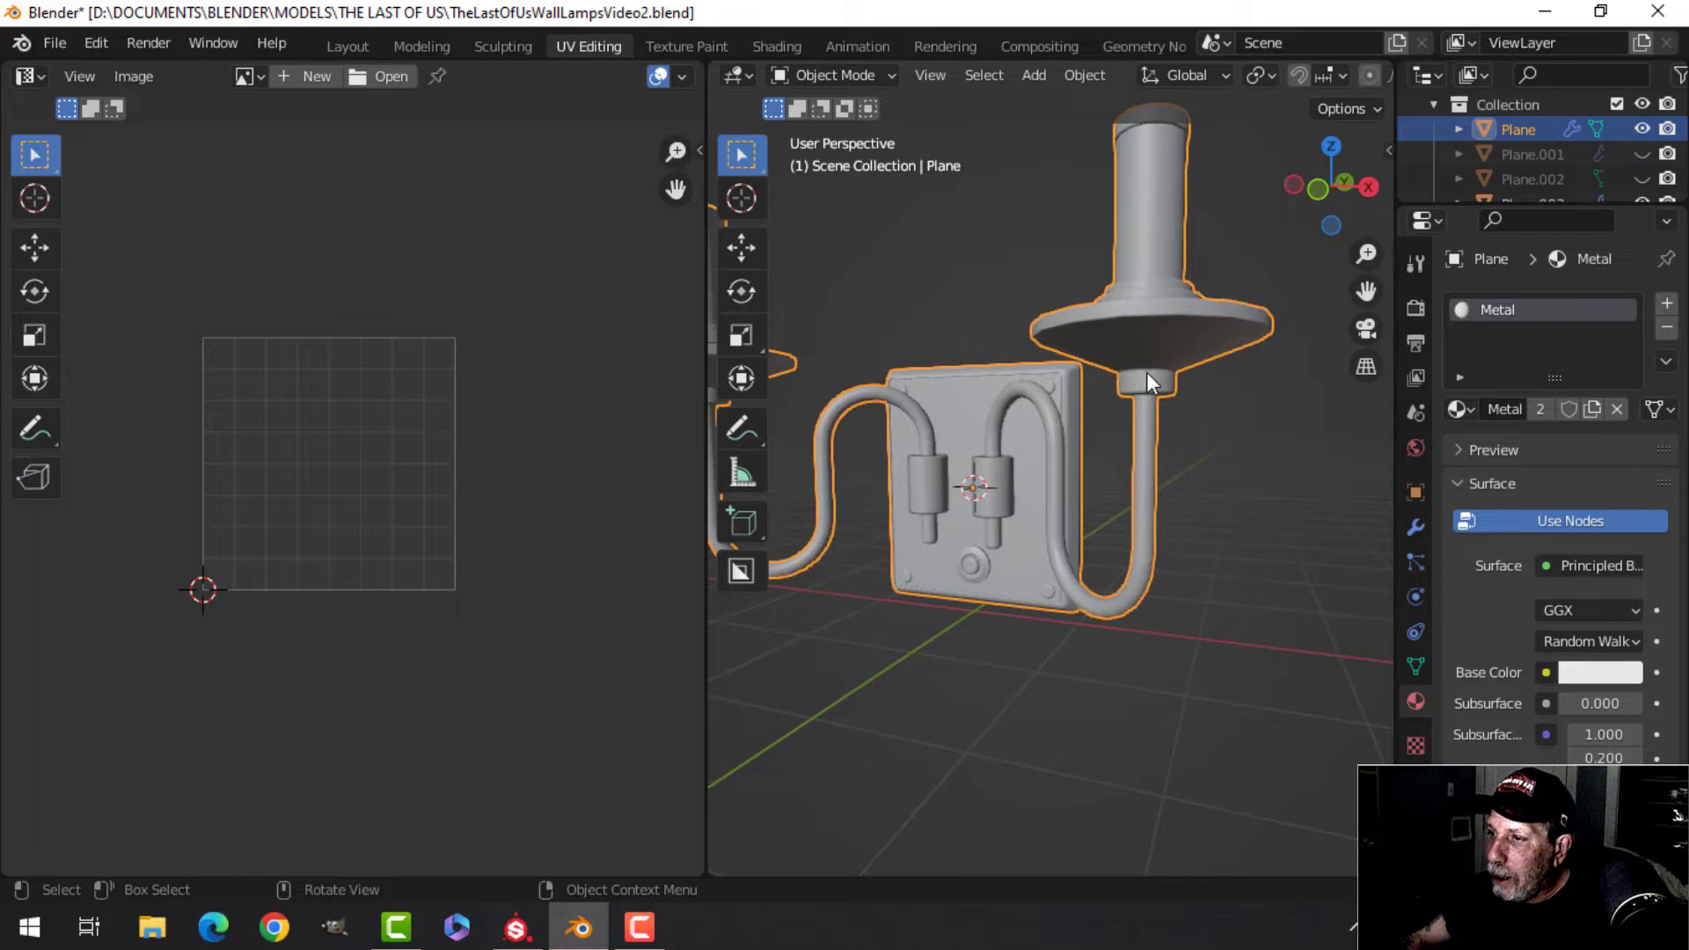
middle_drag(1179, 299, 1226, 310)
key(Tab)
scroll(1148, 412, up, 3)
key(alt+a)
scroll(1056, 475, up, 1)
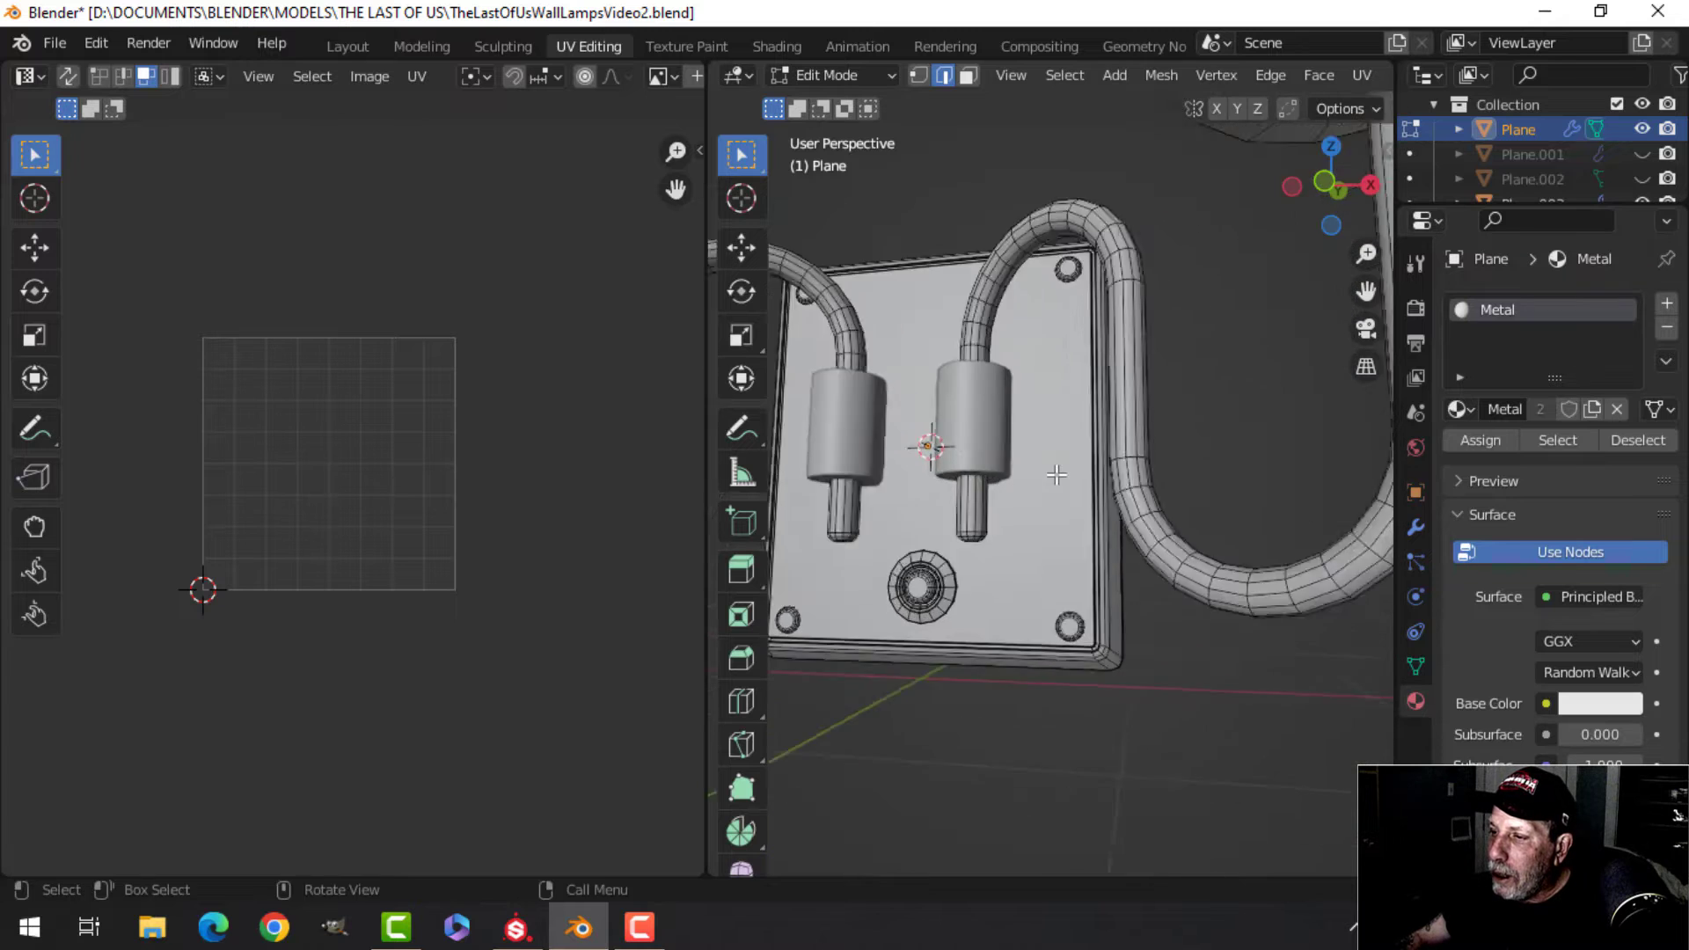
Mark a seam along a lengthwise edge loop of the curved arm tube without seams.
scroll(1057, 475, up, 2)
shift+middle_drag(1056, 475, 980, 383)
scroll(1026, 381, up, 3)
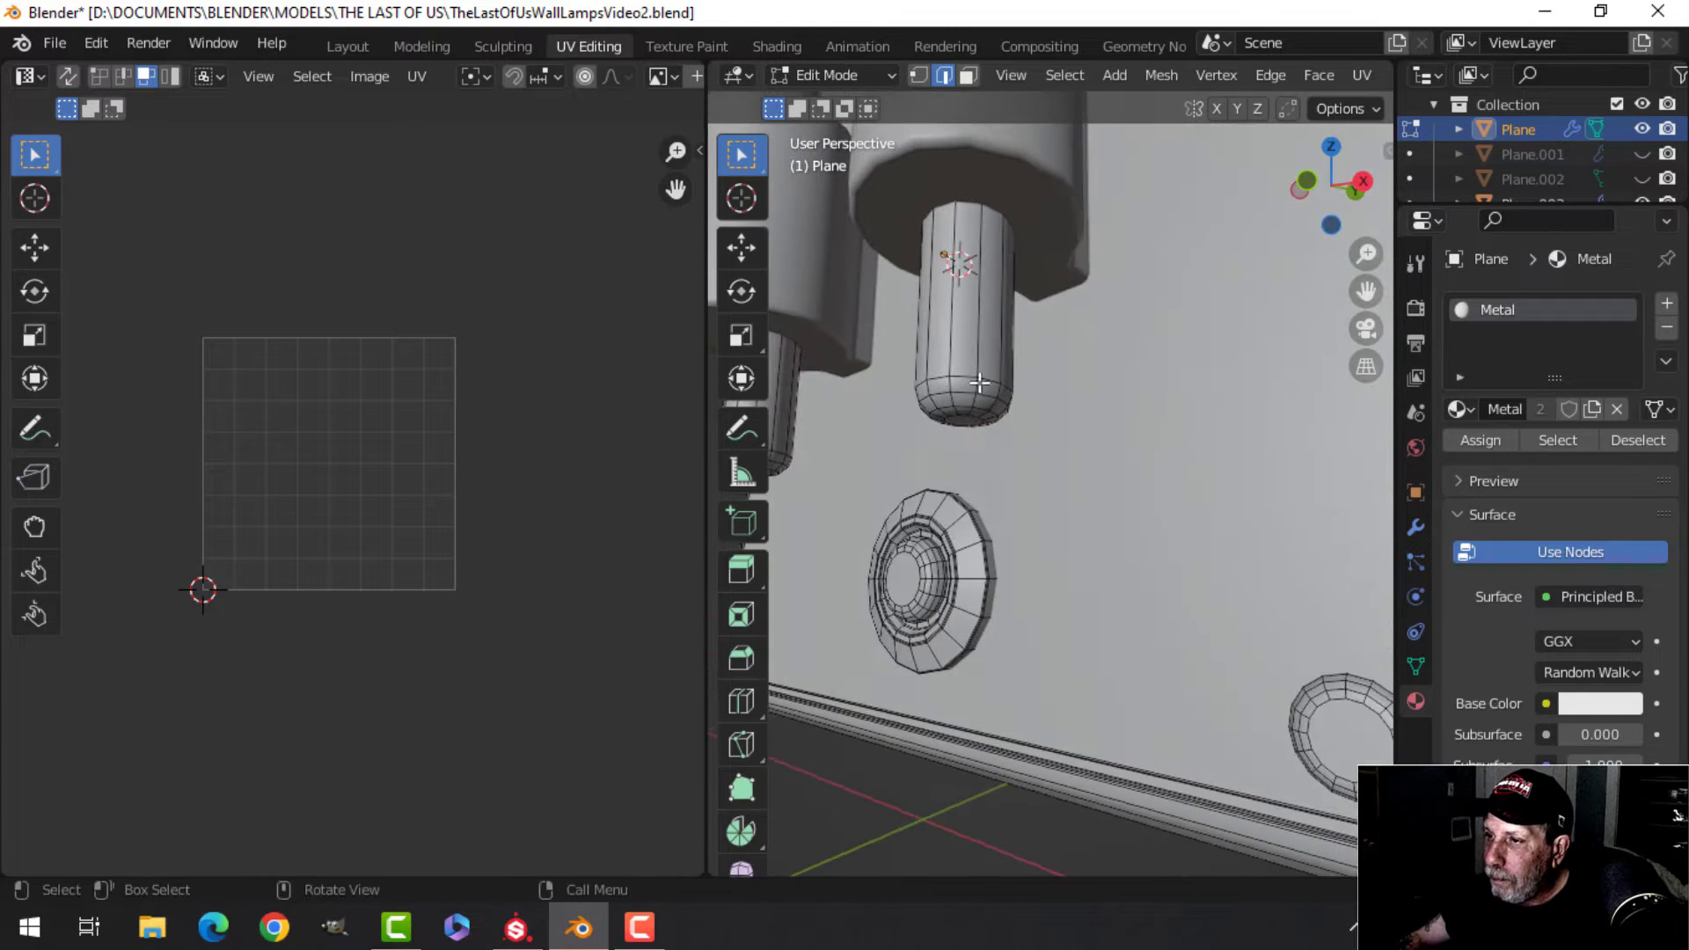
alt+click(977, 308)
scroll(1039, 361, down, 1)
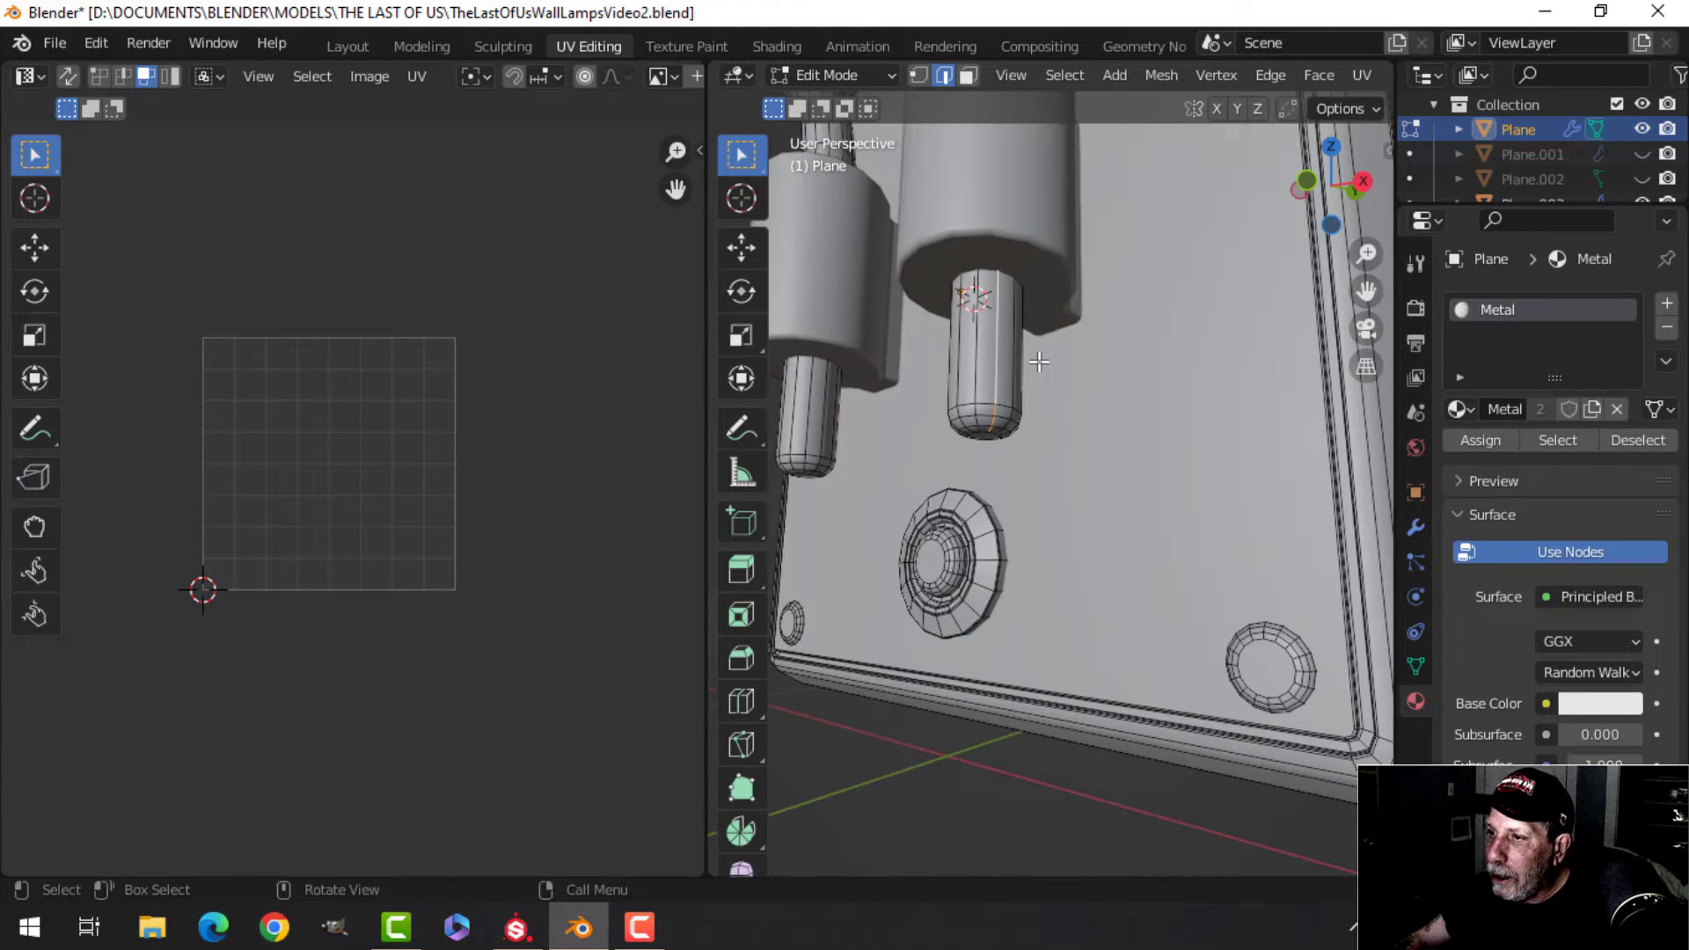
key(ctrl+e)
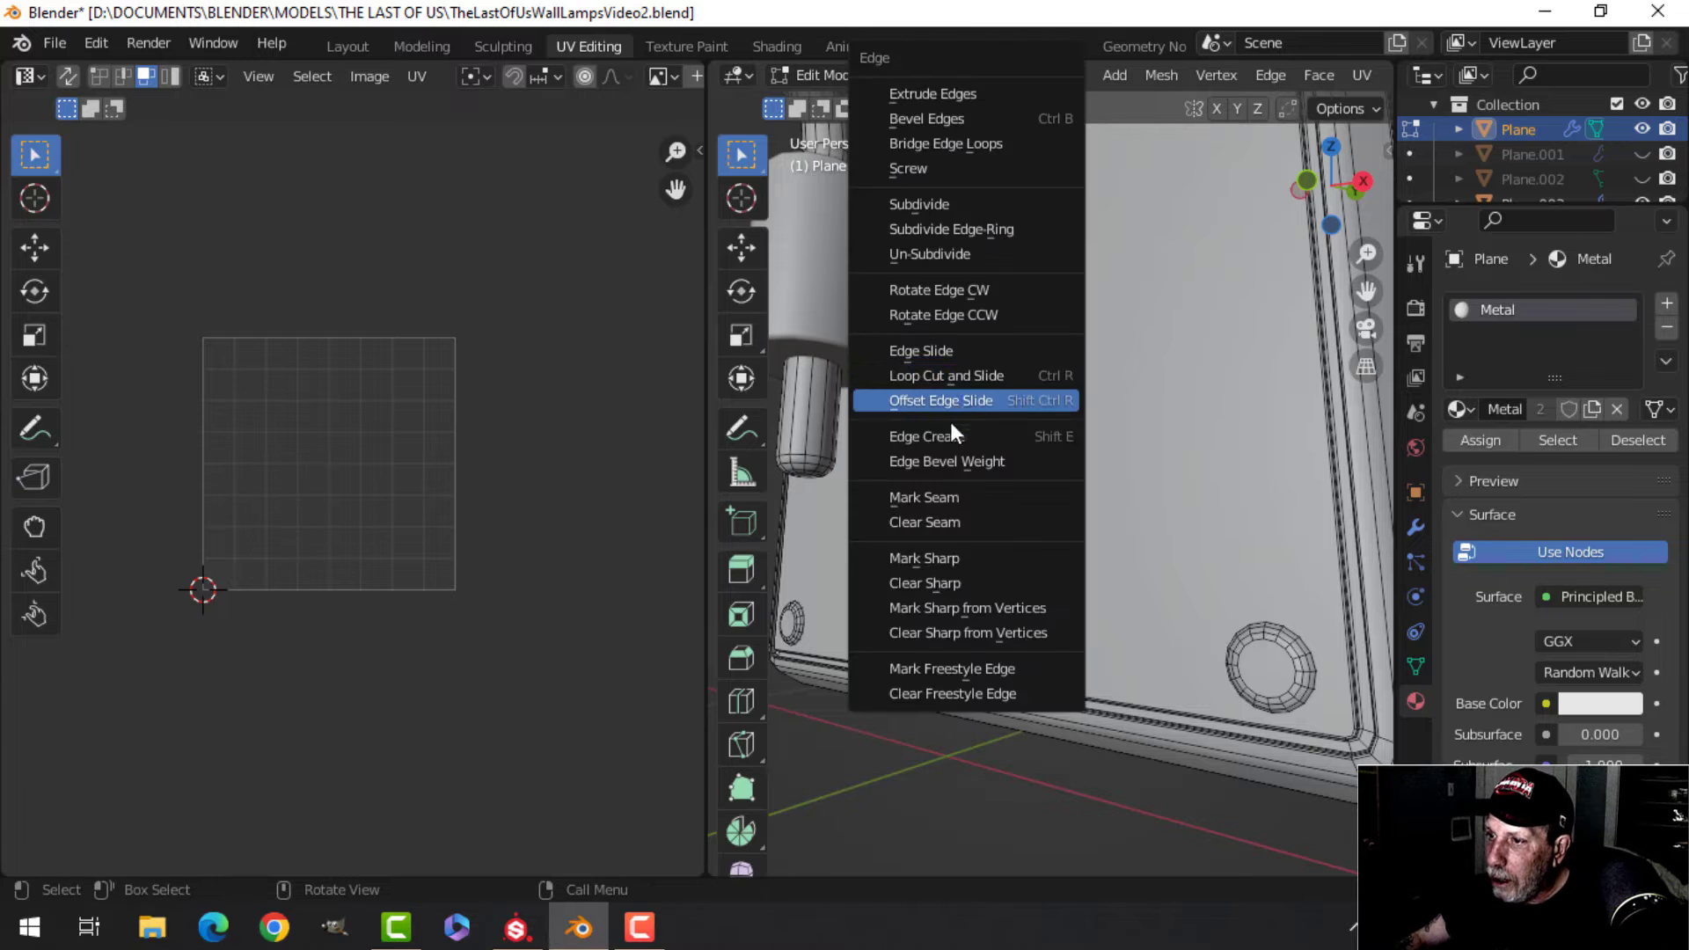
click(953, 497)
Mark a seam around the end cap of the arm tube's short lower end.
middle_drag(953, 497, 932, 352)
scroll(932, 352, up, 3)
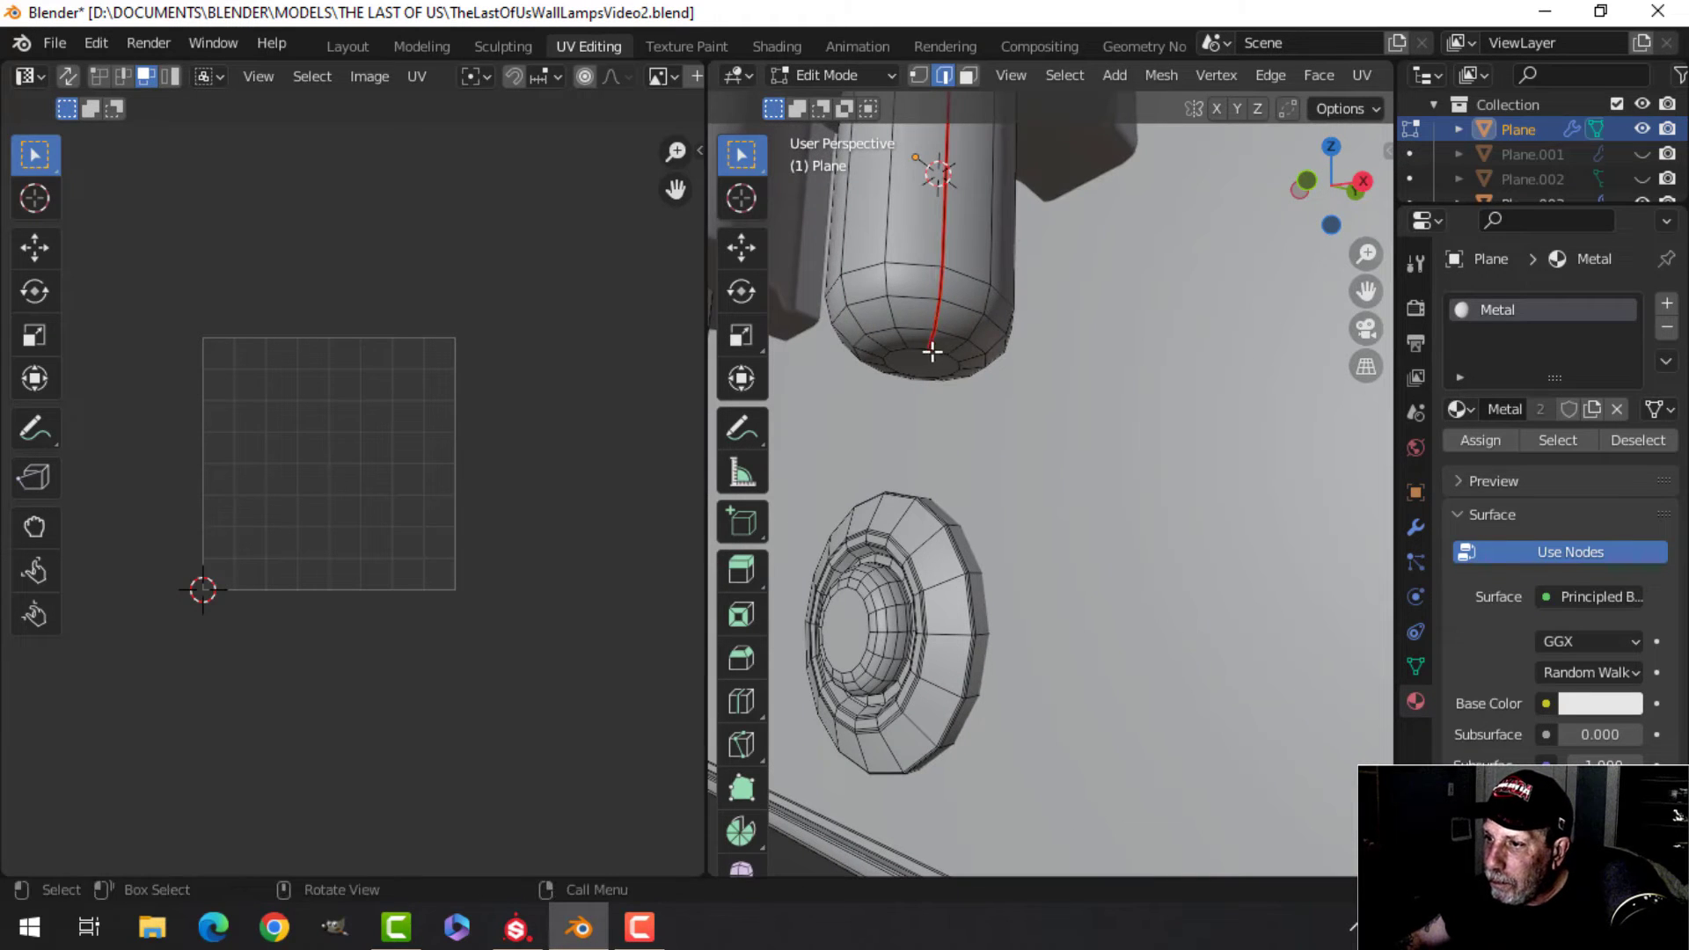
key(ctrl+e)
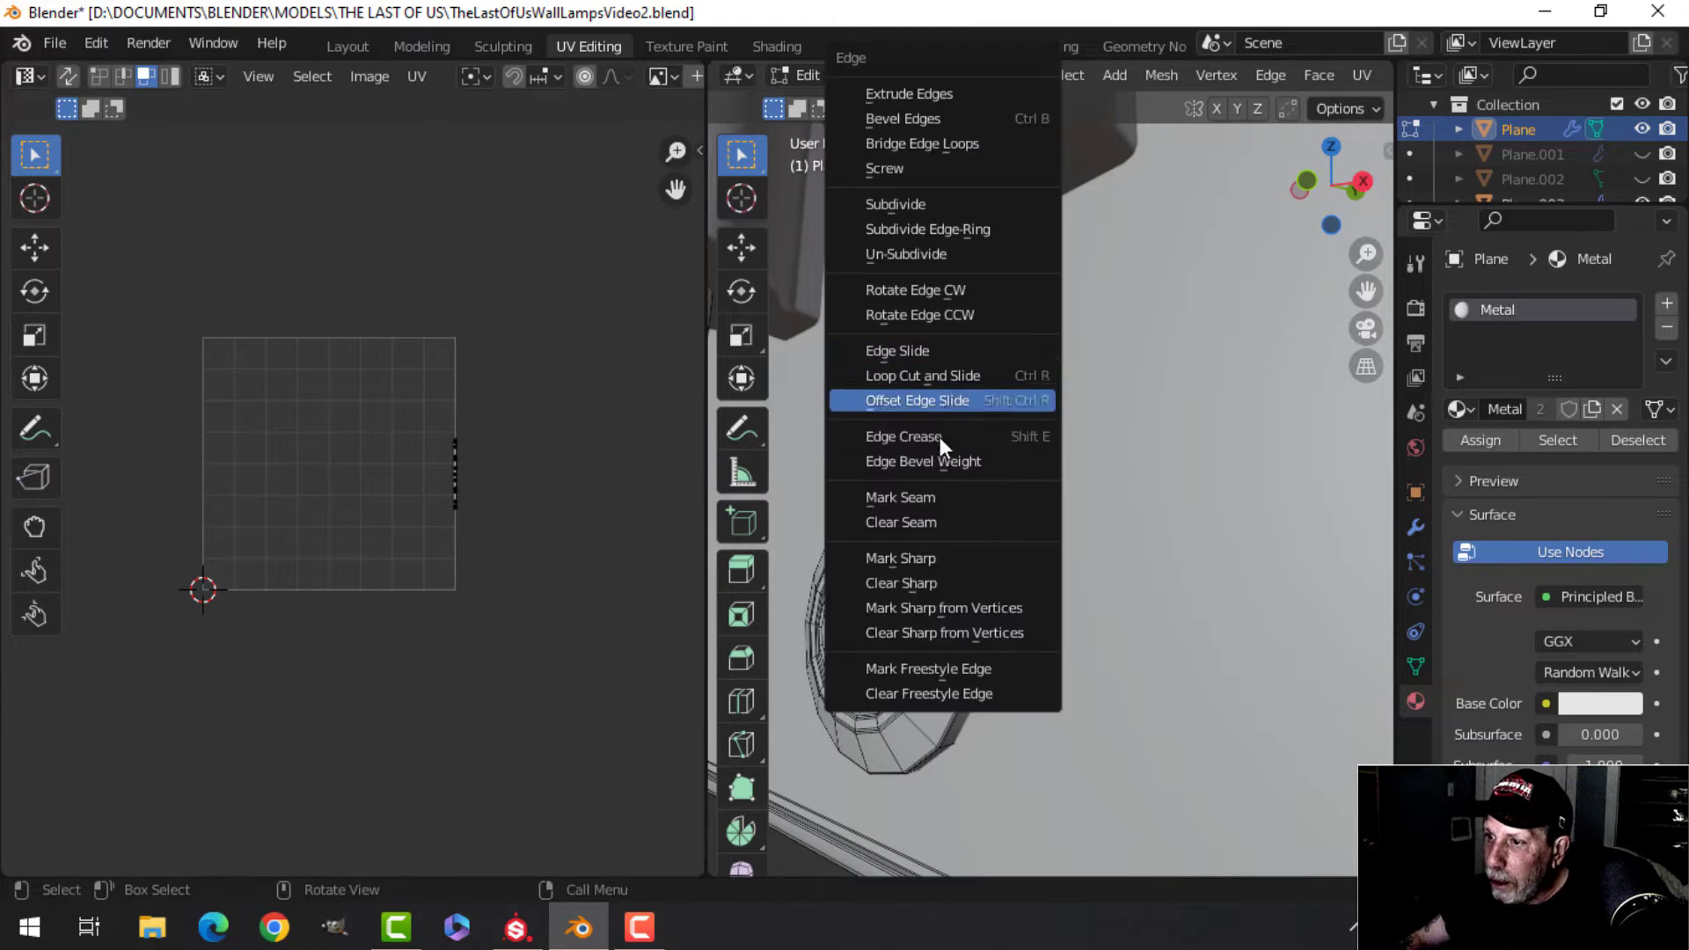
click(934, 496)
Select all the linked geometry of the seamed arm tube and unwrap it.
scroll(1055, 306, down, 5)
middle_drag(1055, 306, 991, 408)
key(ctrl+l)
scroll(1074, 357, down, 6)
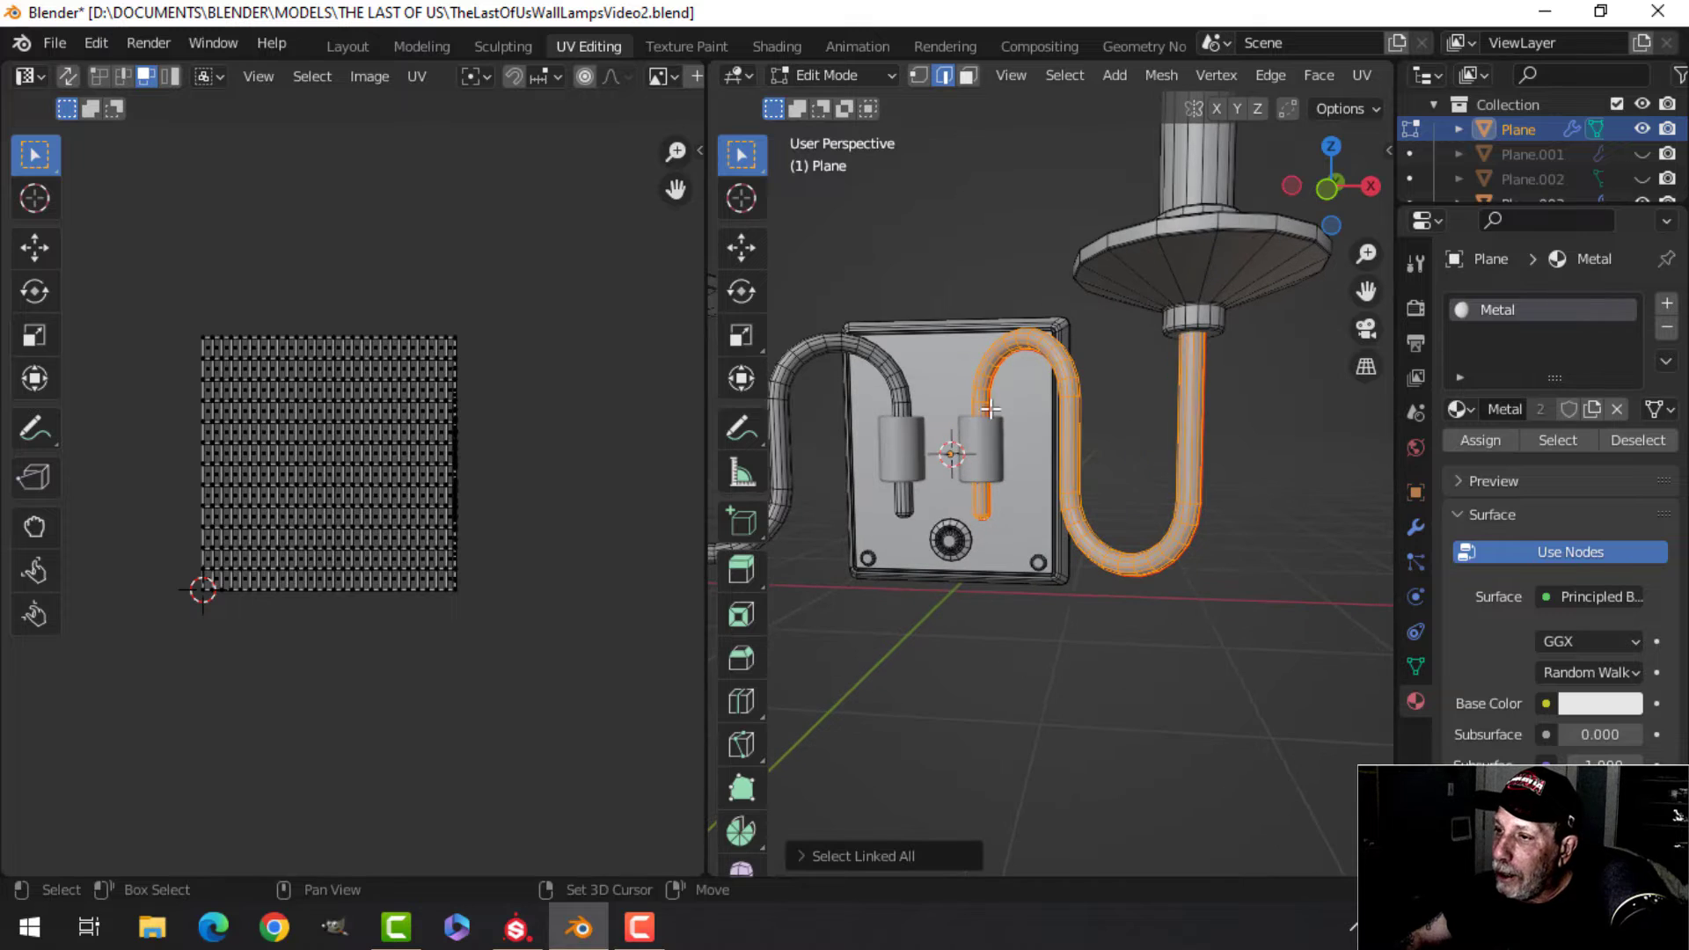
key(u)
click(1046, 401)
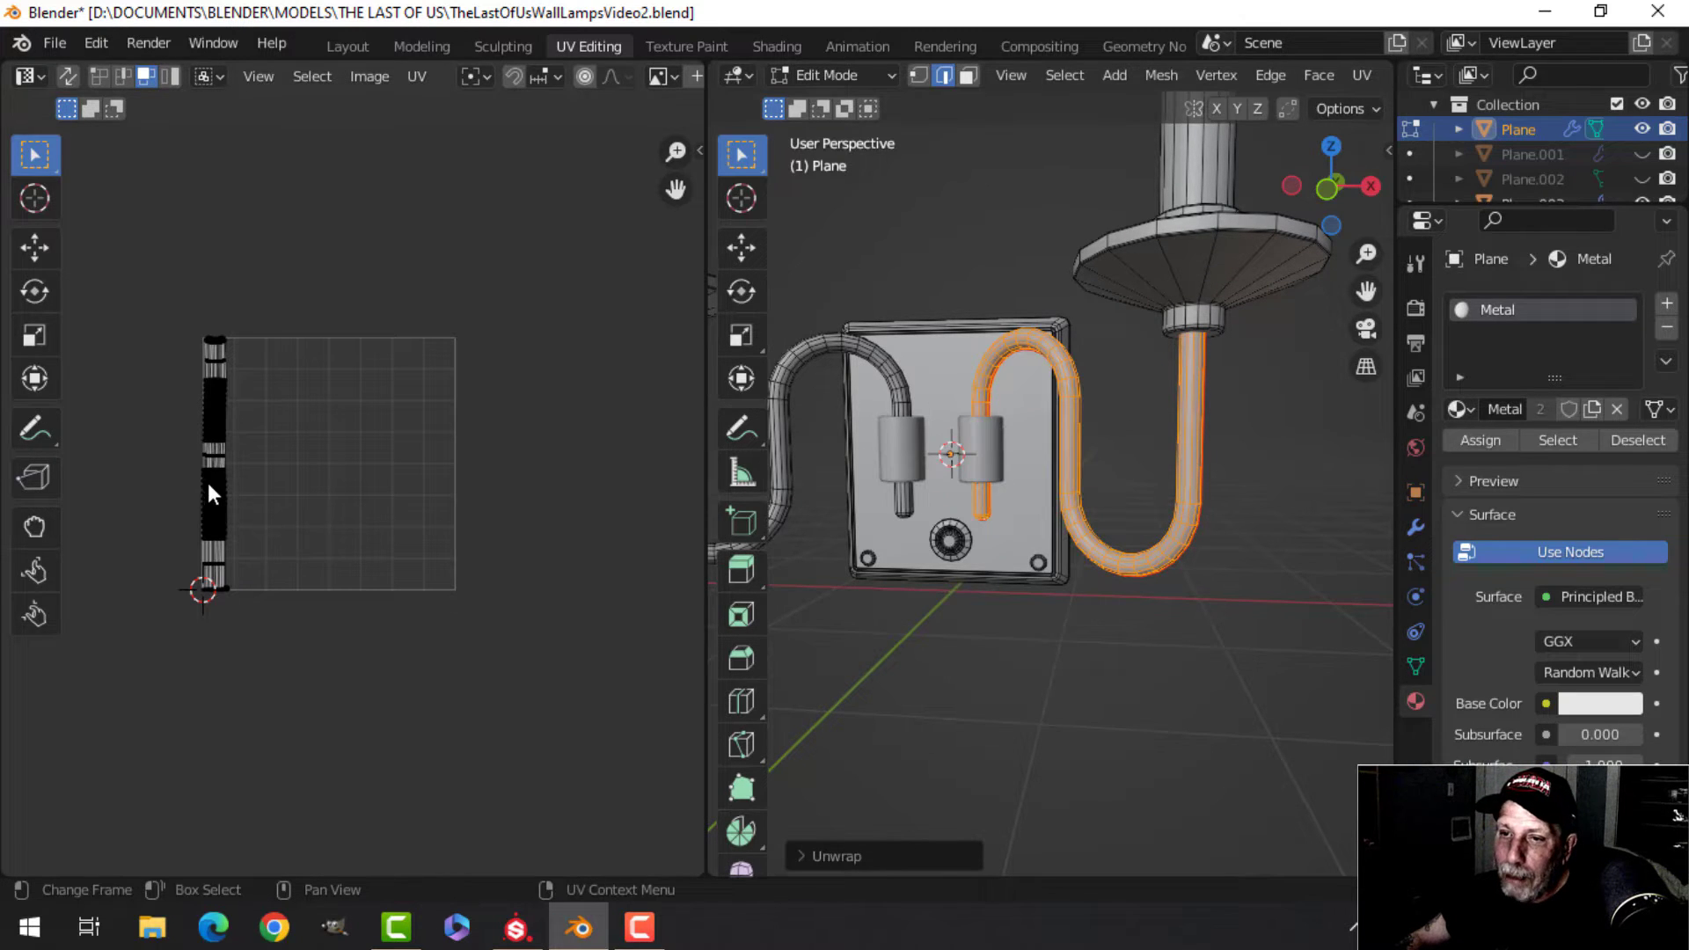
Mark a seam around the bottom edge of the small collar beneath the drip plate.
middle_drag(1029, 404, 1044, 441)
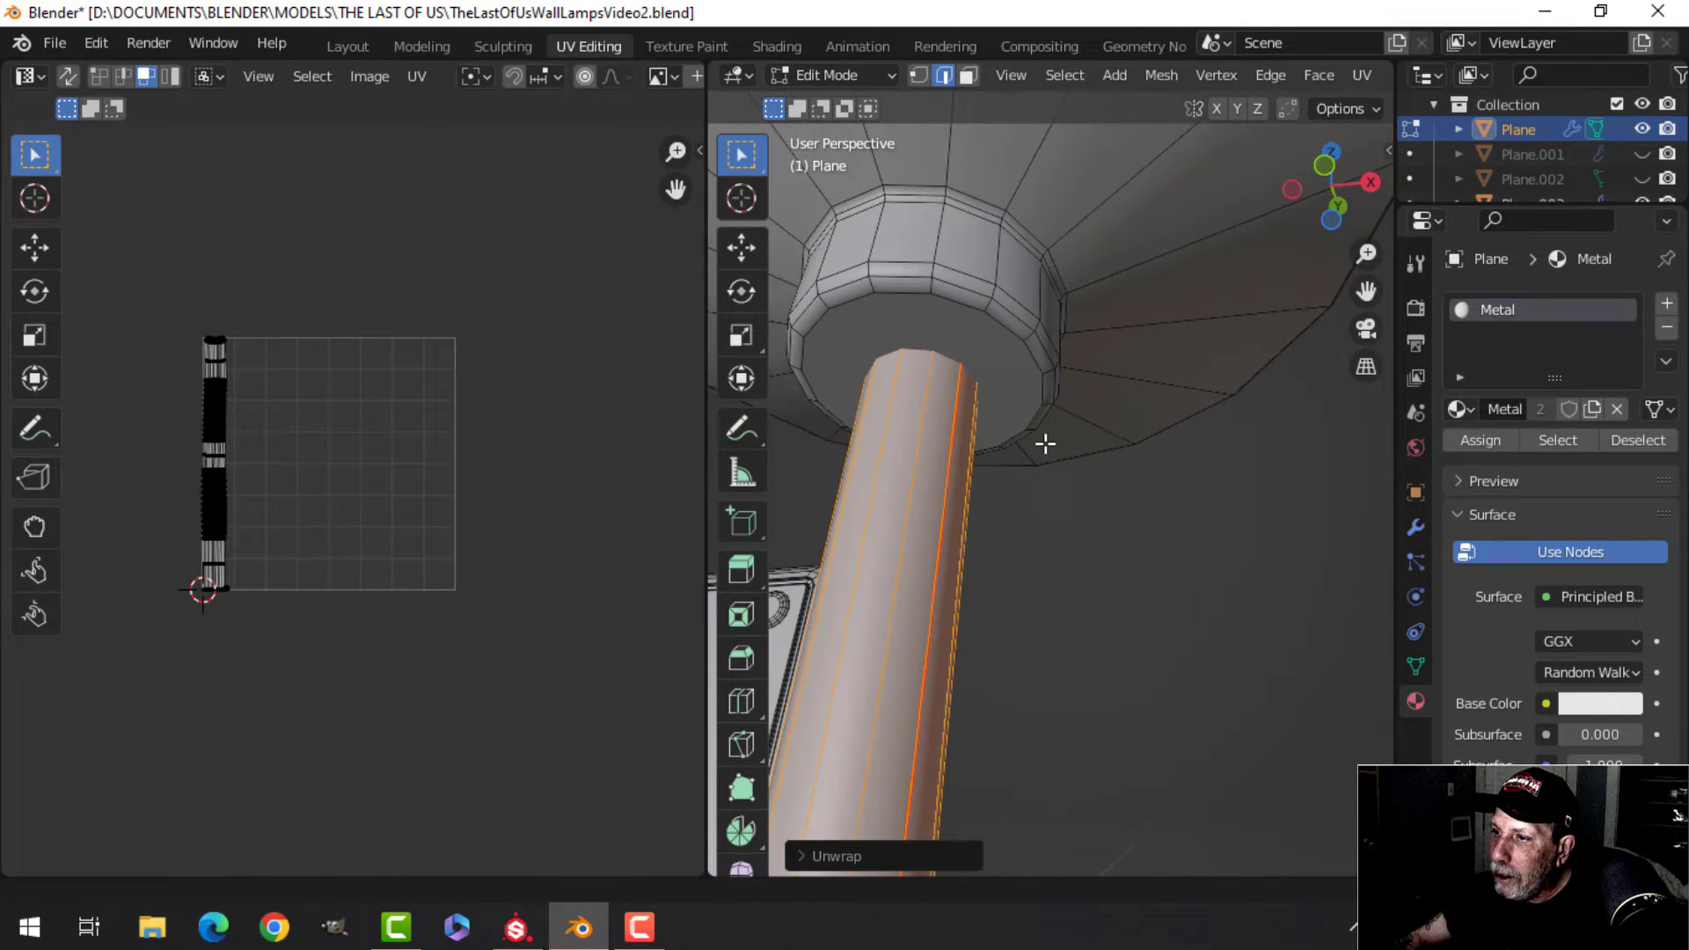
key(alt+a)
alt+click(968, 301)
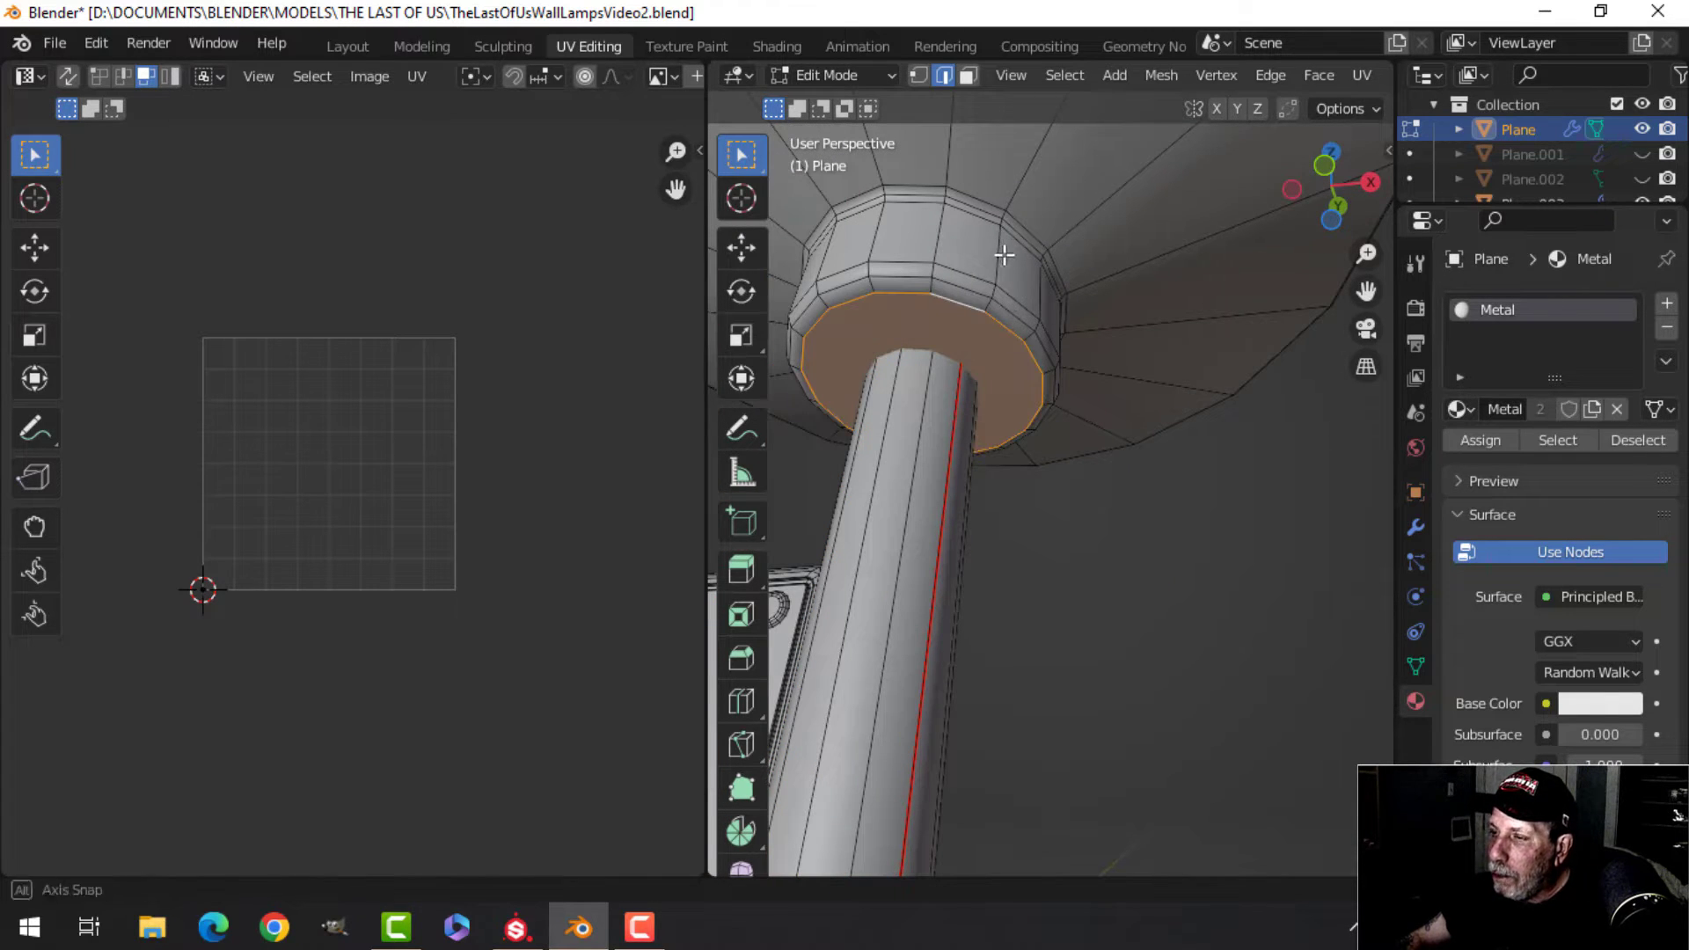
key(ctrl+e)
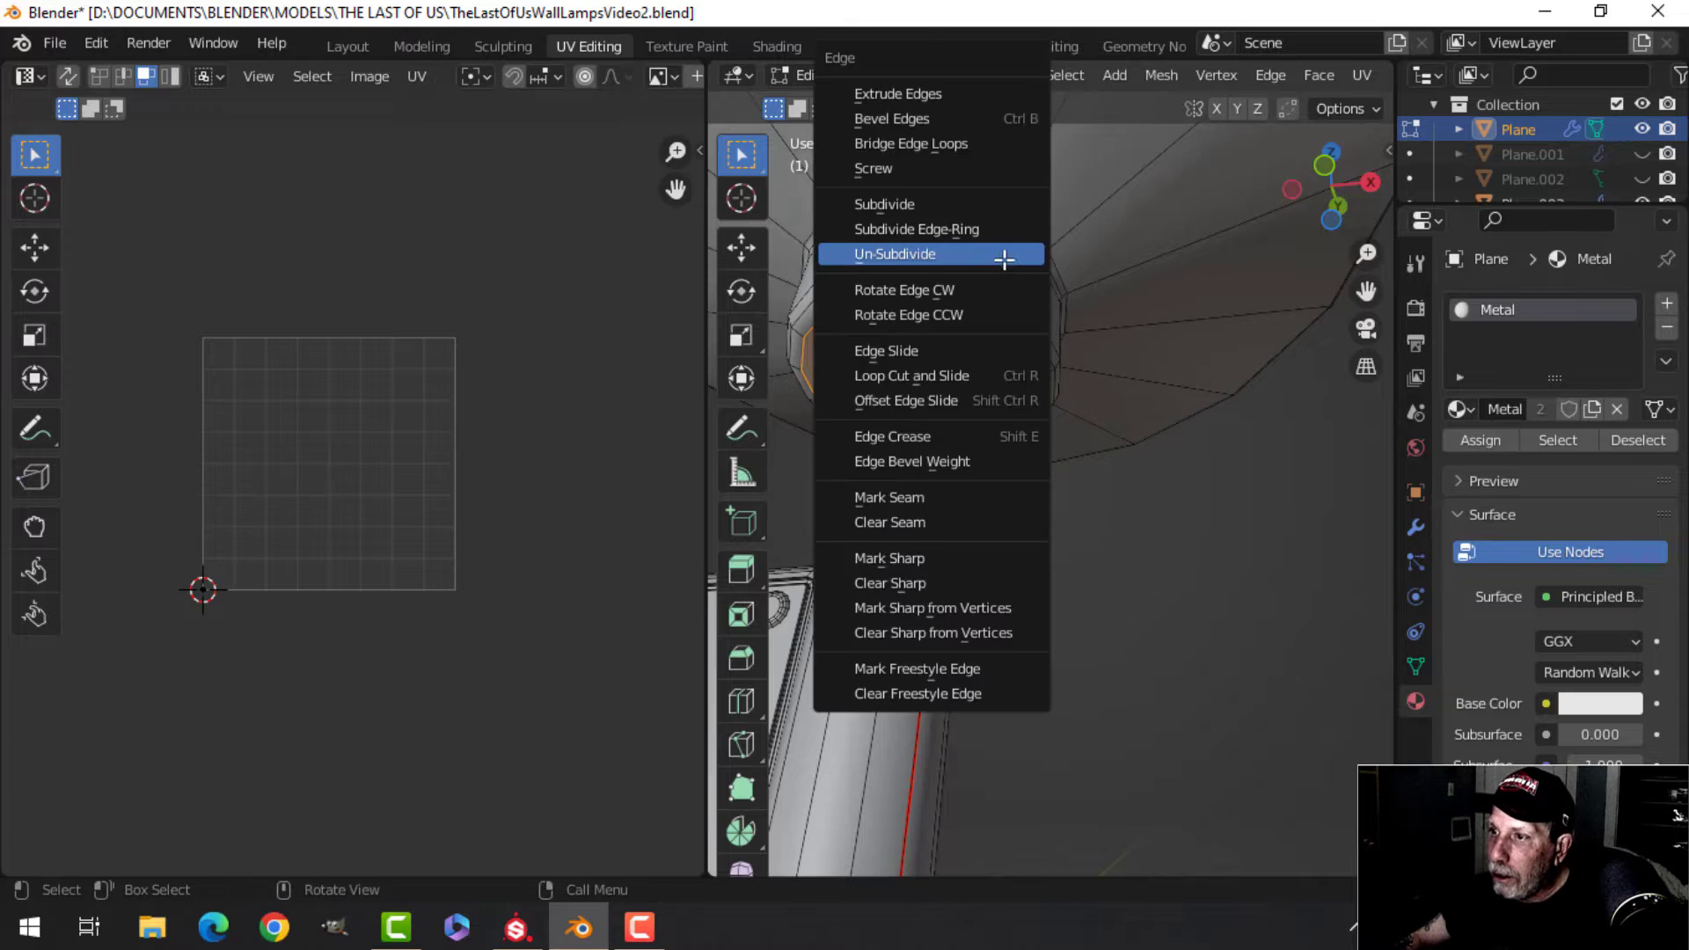
click(923, 495)
Mark seams around the small collar's upper edge and the drip plate's lower and upper rim edges.
mouse_move(1007, 381)
middle_down()
mouse_move(957, 434)
mouse_move(1014, 358)
mouse_move(1003, 408)
middle_up()
key(alt+a)
alt+click(968, 430)
scroll(1003, 410, up, 8)
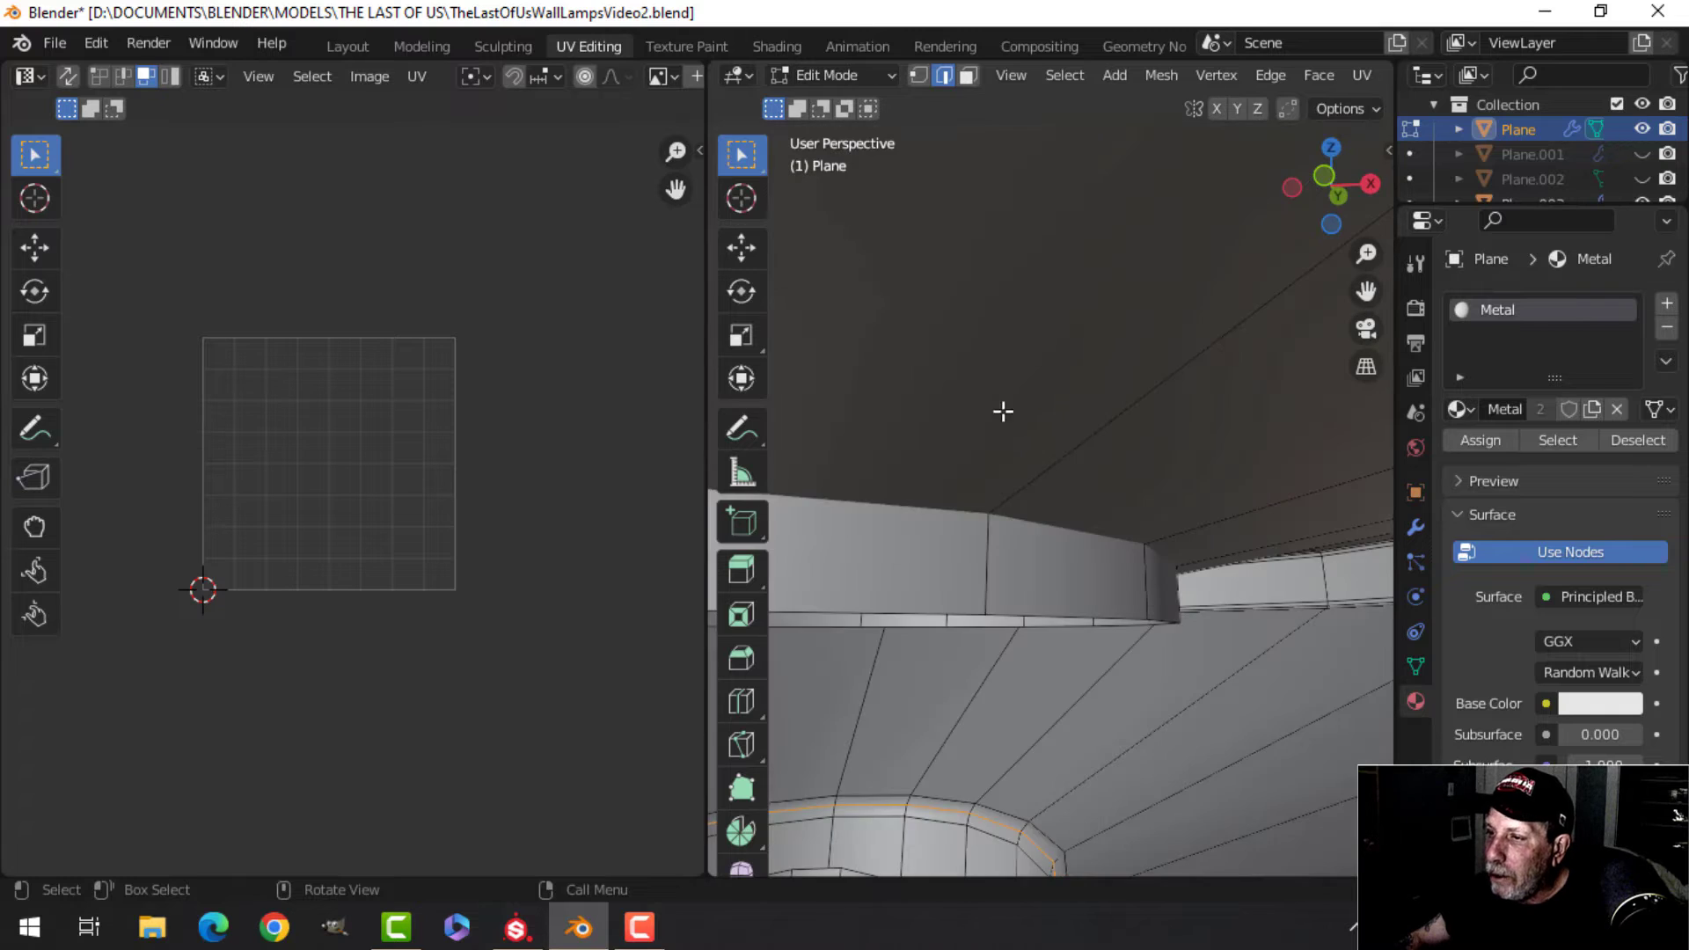
scroll(995, 404, down, 3)
alt+shift+click(956, 307)
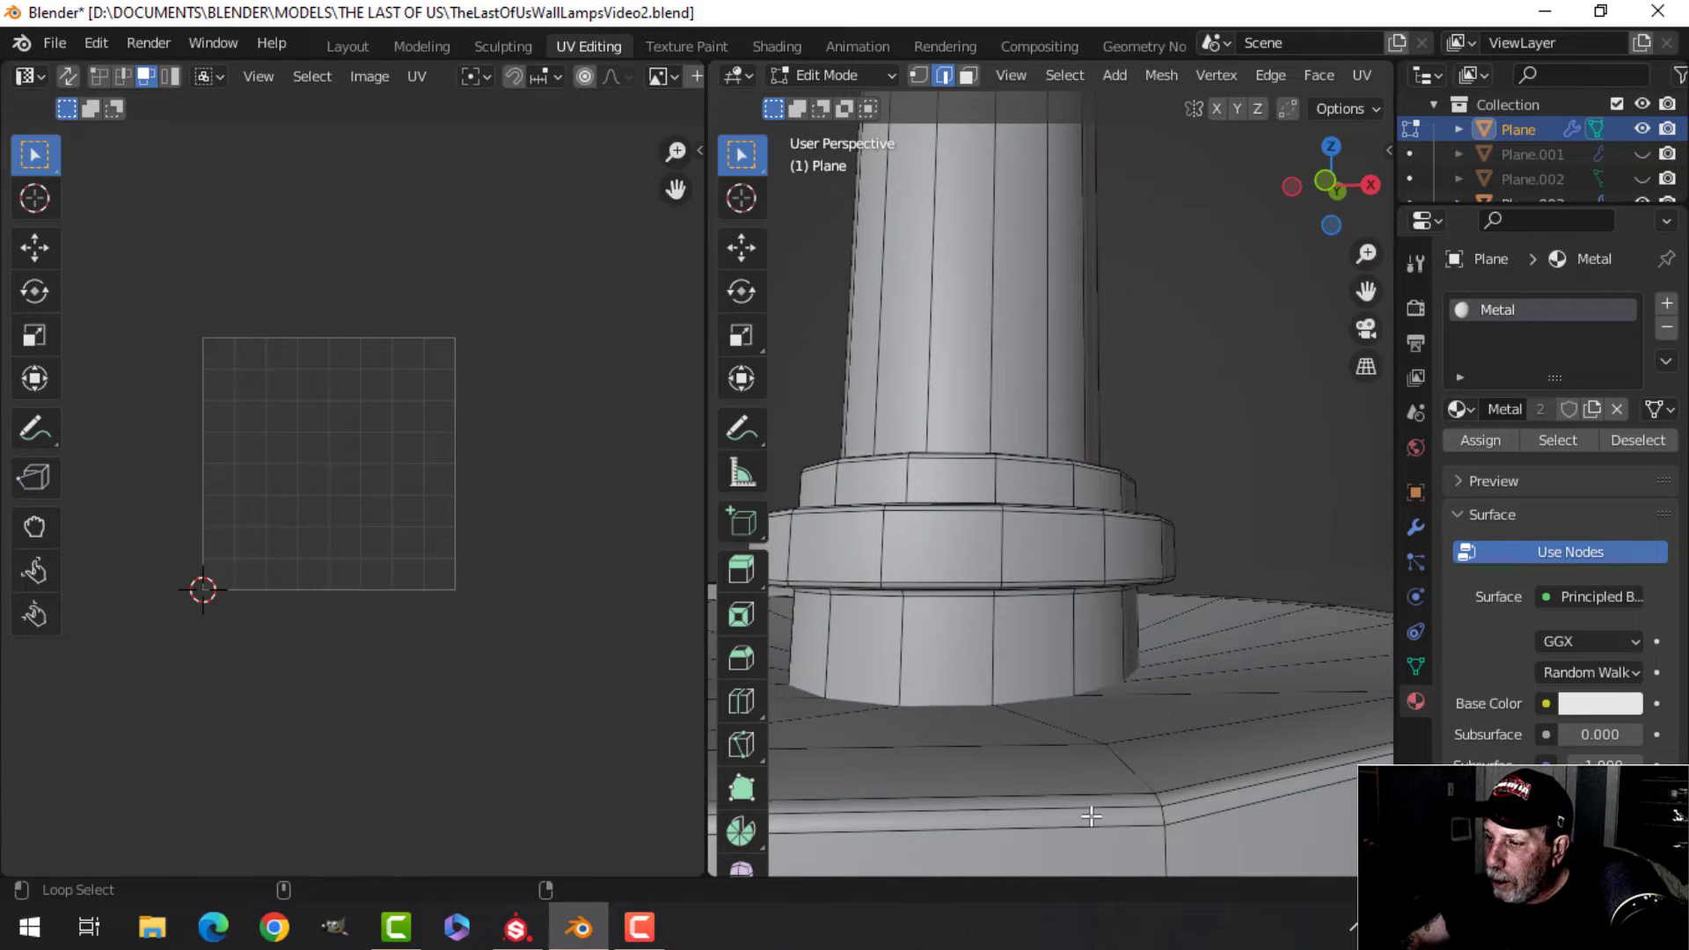
alt+click(1091, 817)
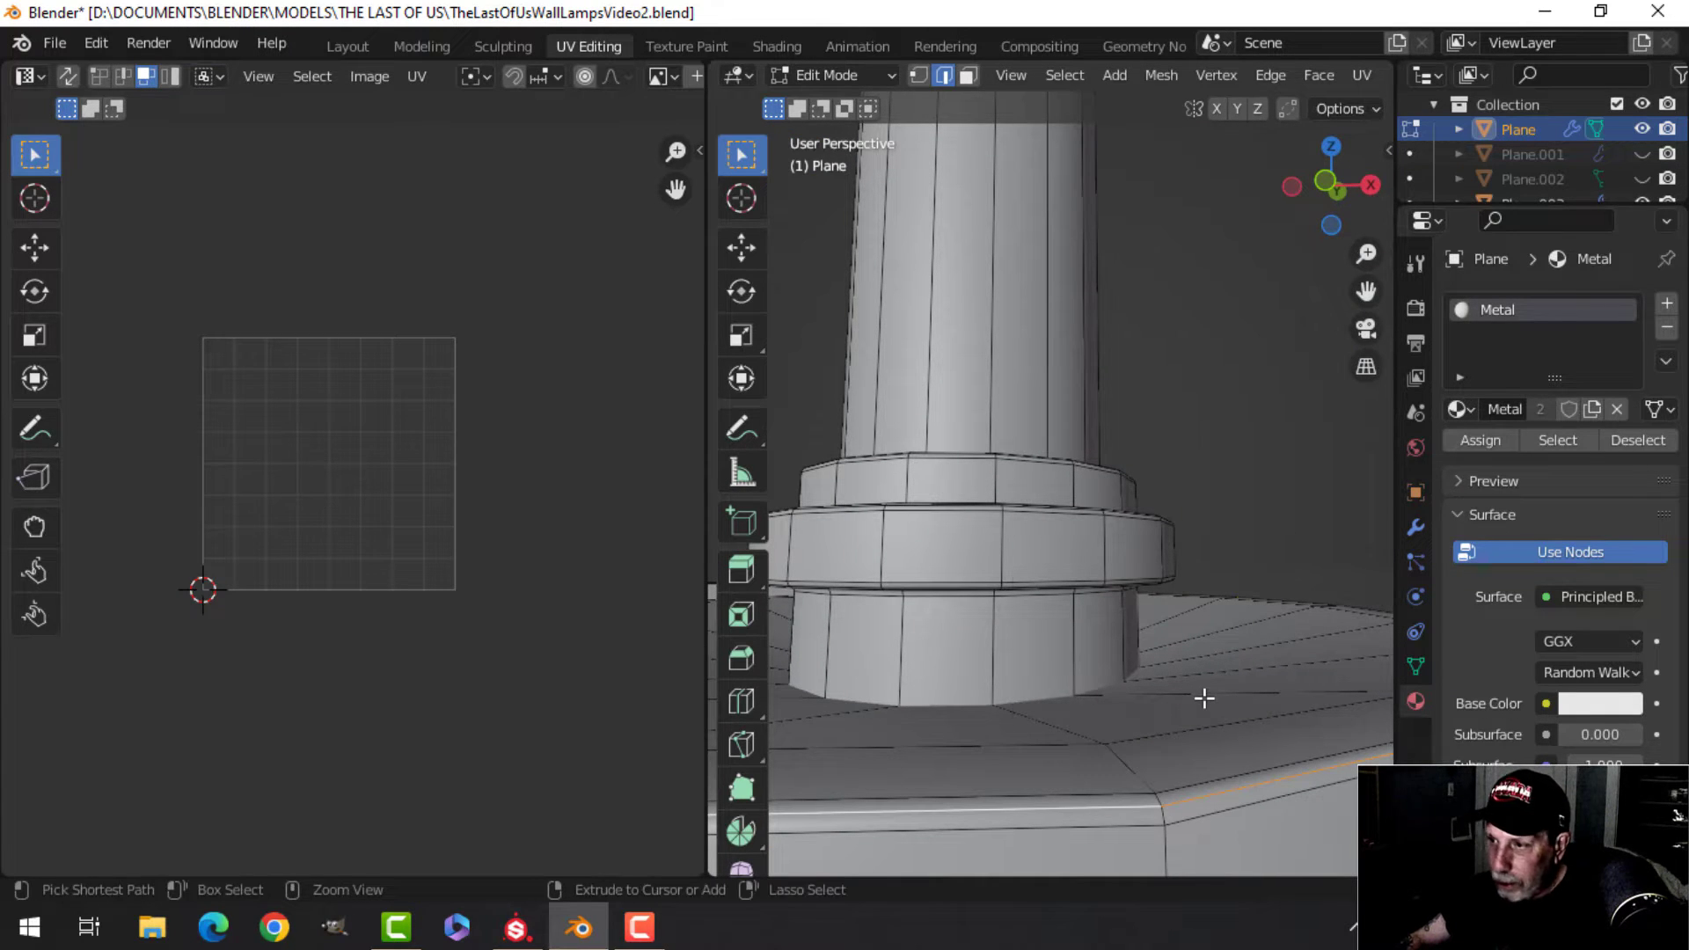
key(ctrl+e)
click(1114, 682)
scroll(1118, 655, down, 8)
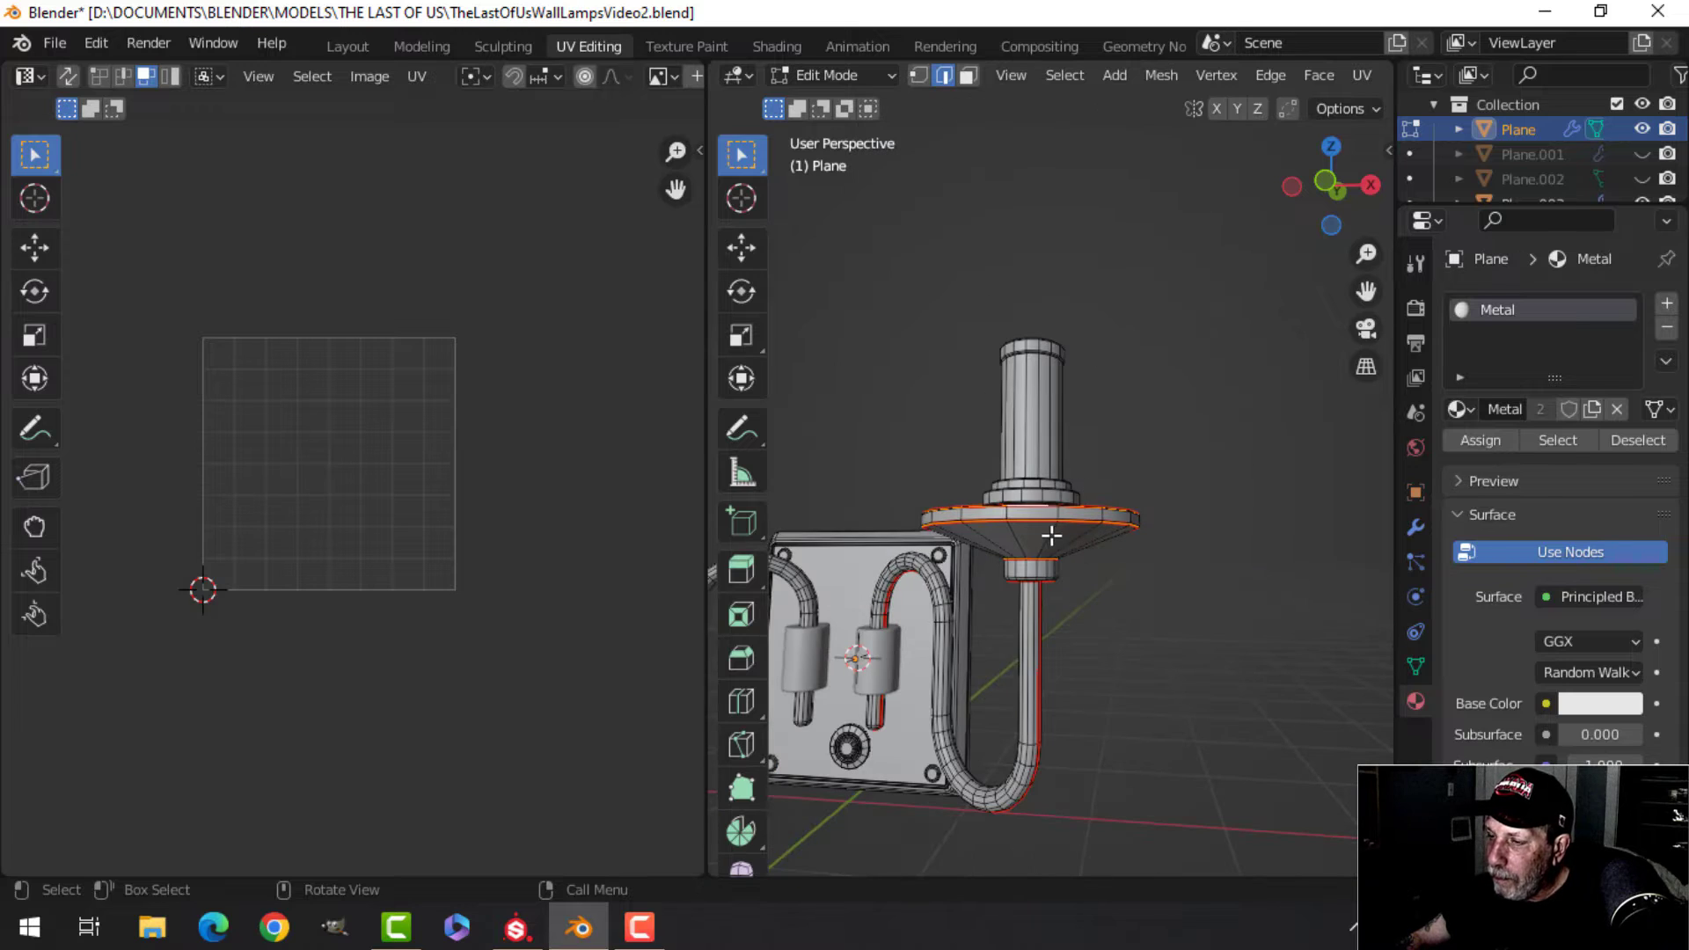
Select the linked drip plate geometry and unwrap it.
key(l)
key(u)
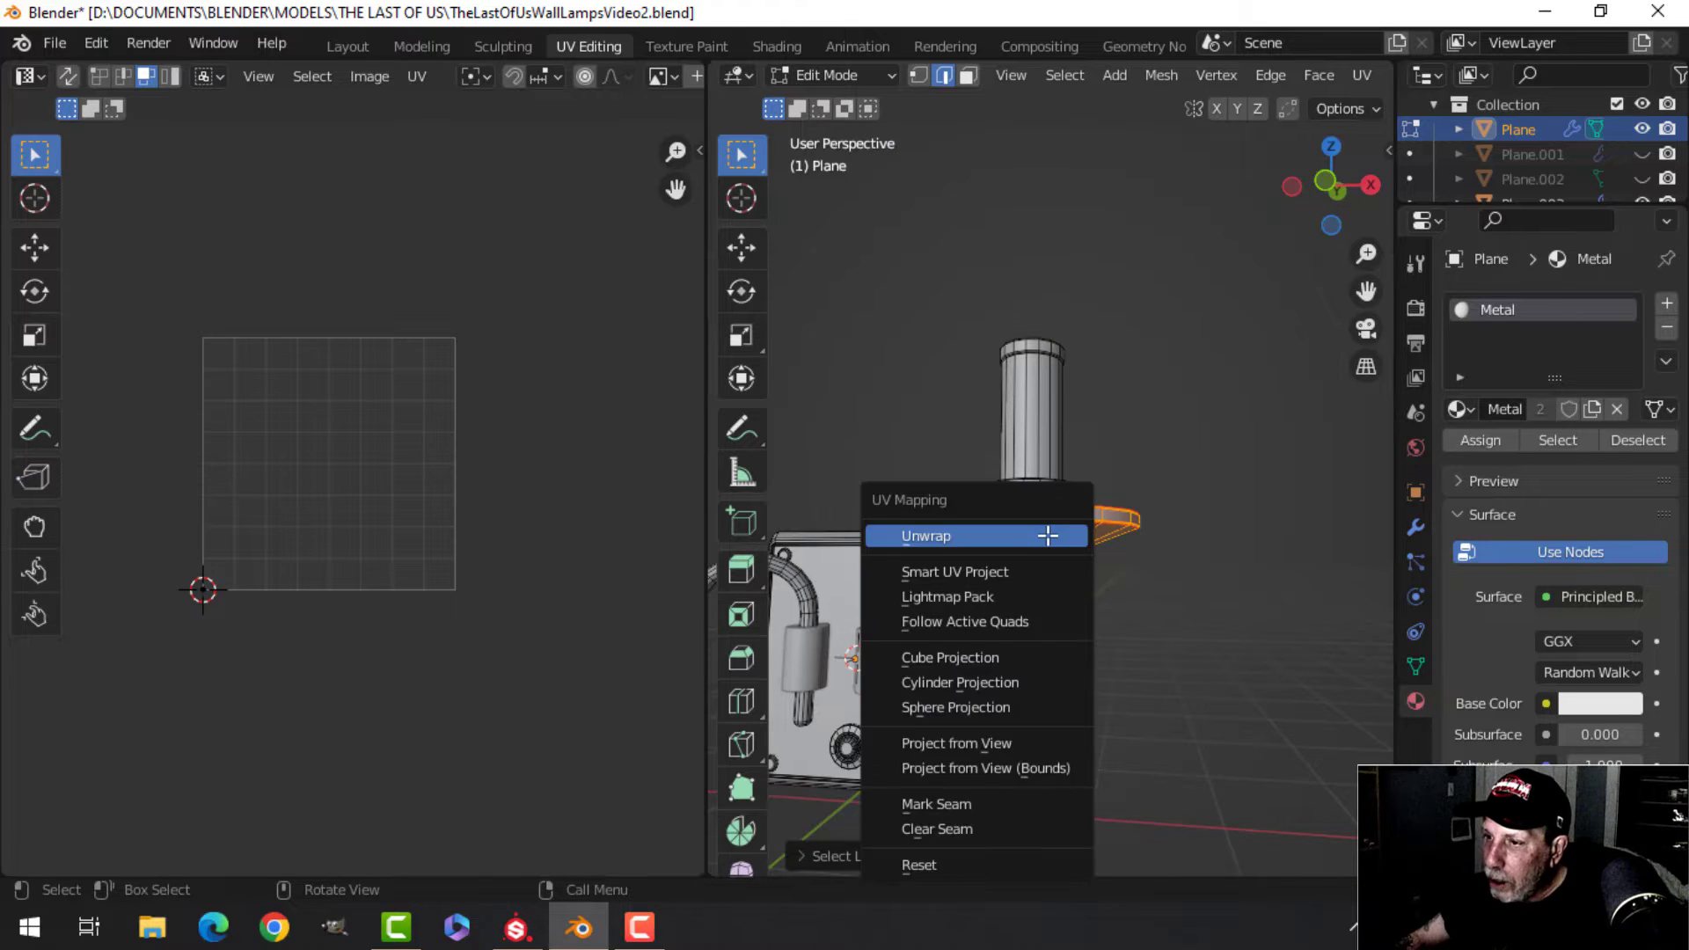
click(1025, 535)
Mark a seam around the underside of the candle holder's wide base ring.
middle_drag(1098, 488, 1027, 559)
scroll(1036, 563, up, 5)
key(alt+a)
shift+middle_drag(980, 660, 1021, 535)
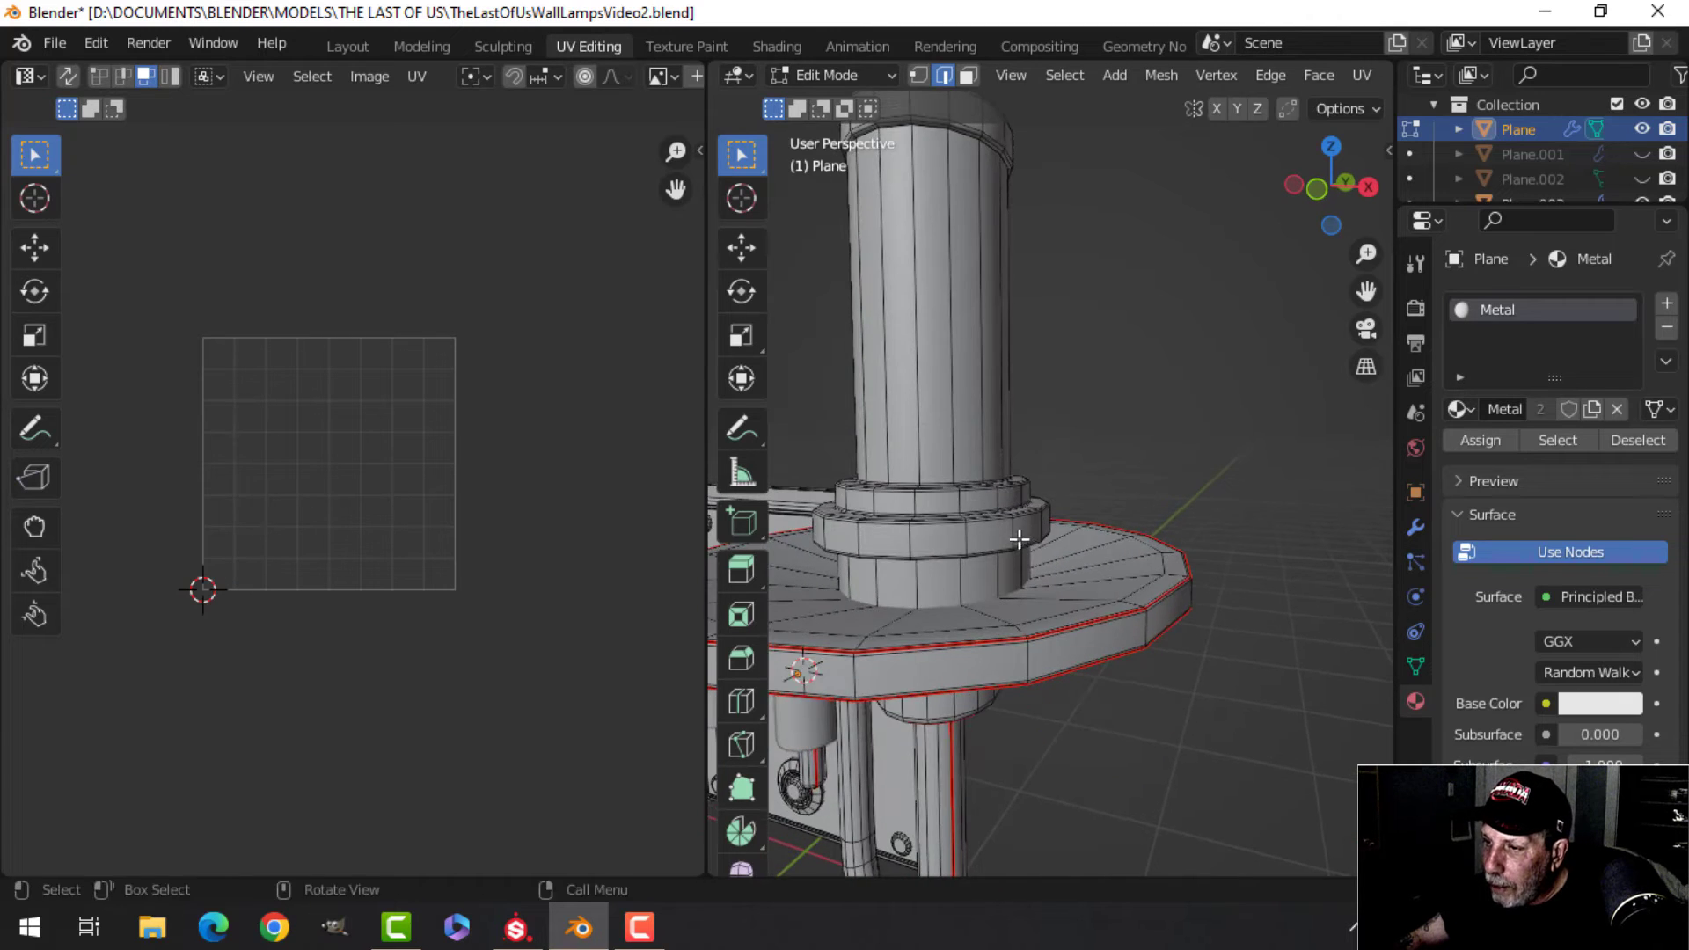
scroll(1022, 538, up, 5)
shift+middle_drag(1026, 635, 959, 531)
scroll(941, 535, down, 2)
scroll(952, 533, down, 2)
scroll(957, 532, up, 5)
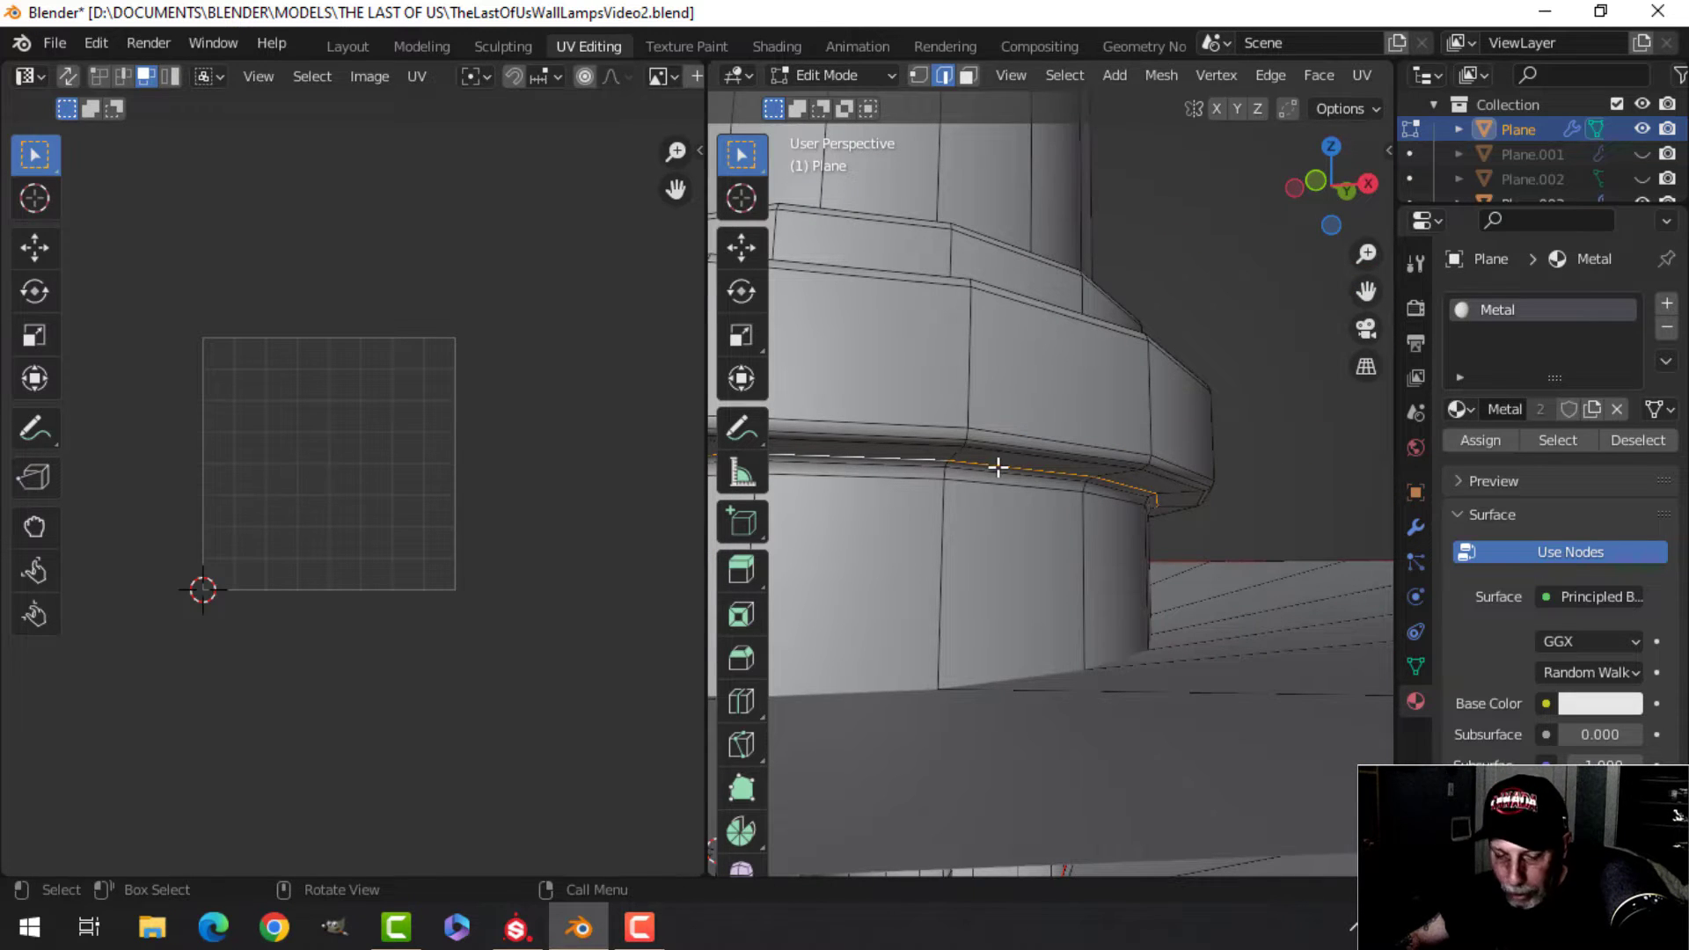
key(ctrl+e)
click(929, 491)
Mark seams where the upper base ring meets the wide ring and where the candle tube meets the upper ring.
middle_drag(1003, 422, 991, 549)
scroll(1068, 577, up, 5)
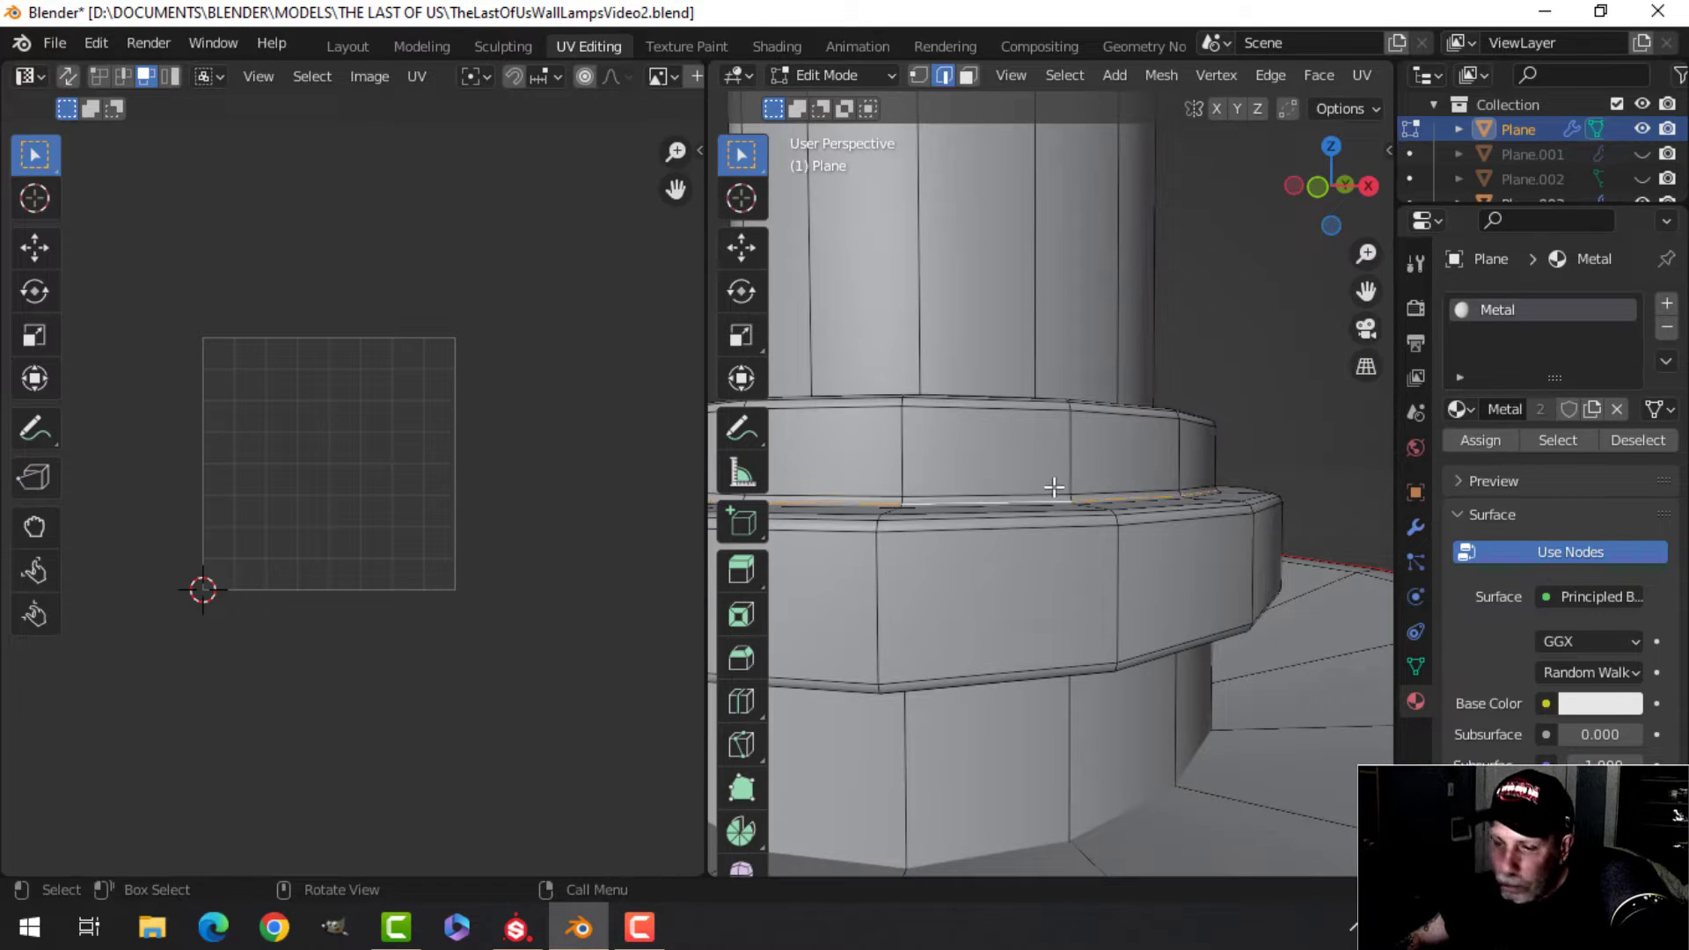
key(ctrl+e)
click(1018, 489)
middle_drag(1019, 489, 1064, 488)
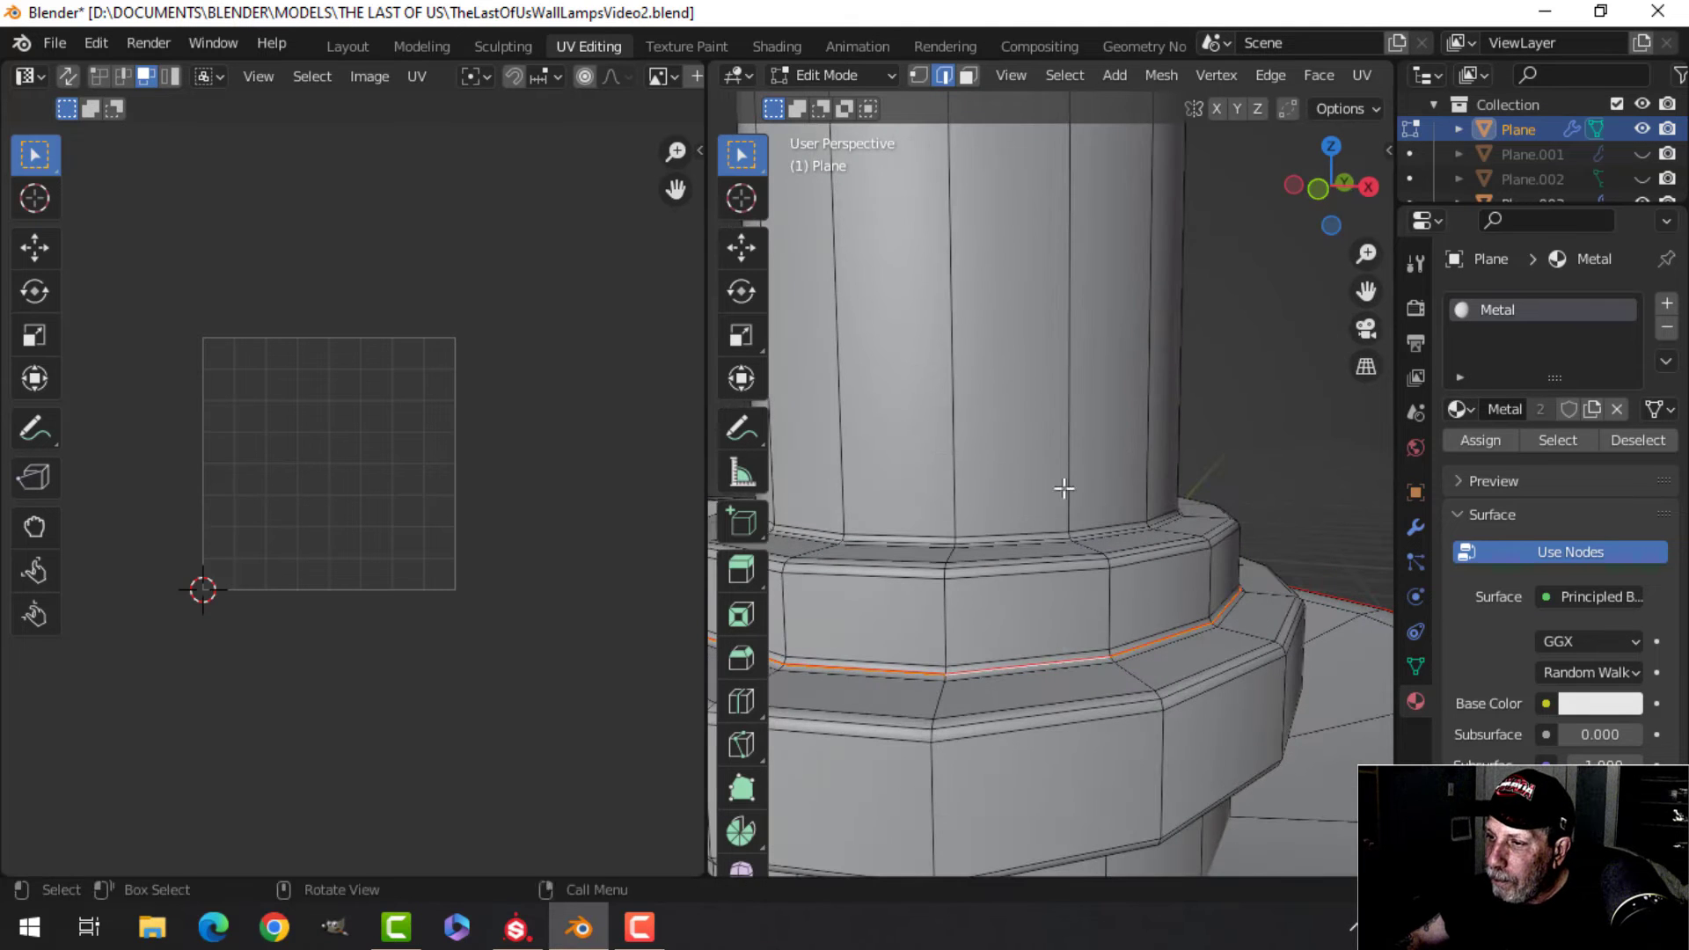
alt+click(999, 541)
key(ctrl+e)
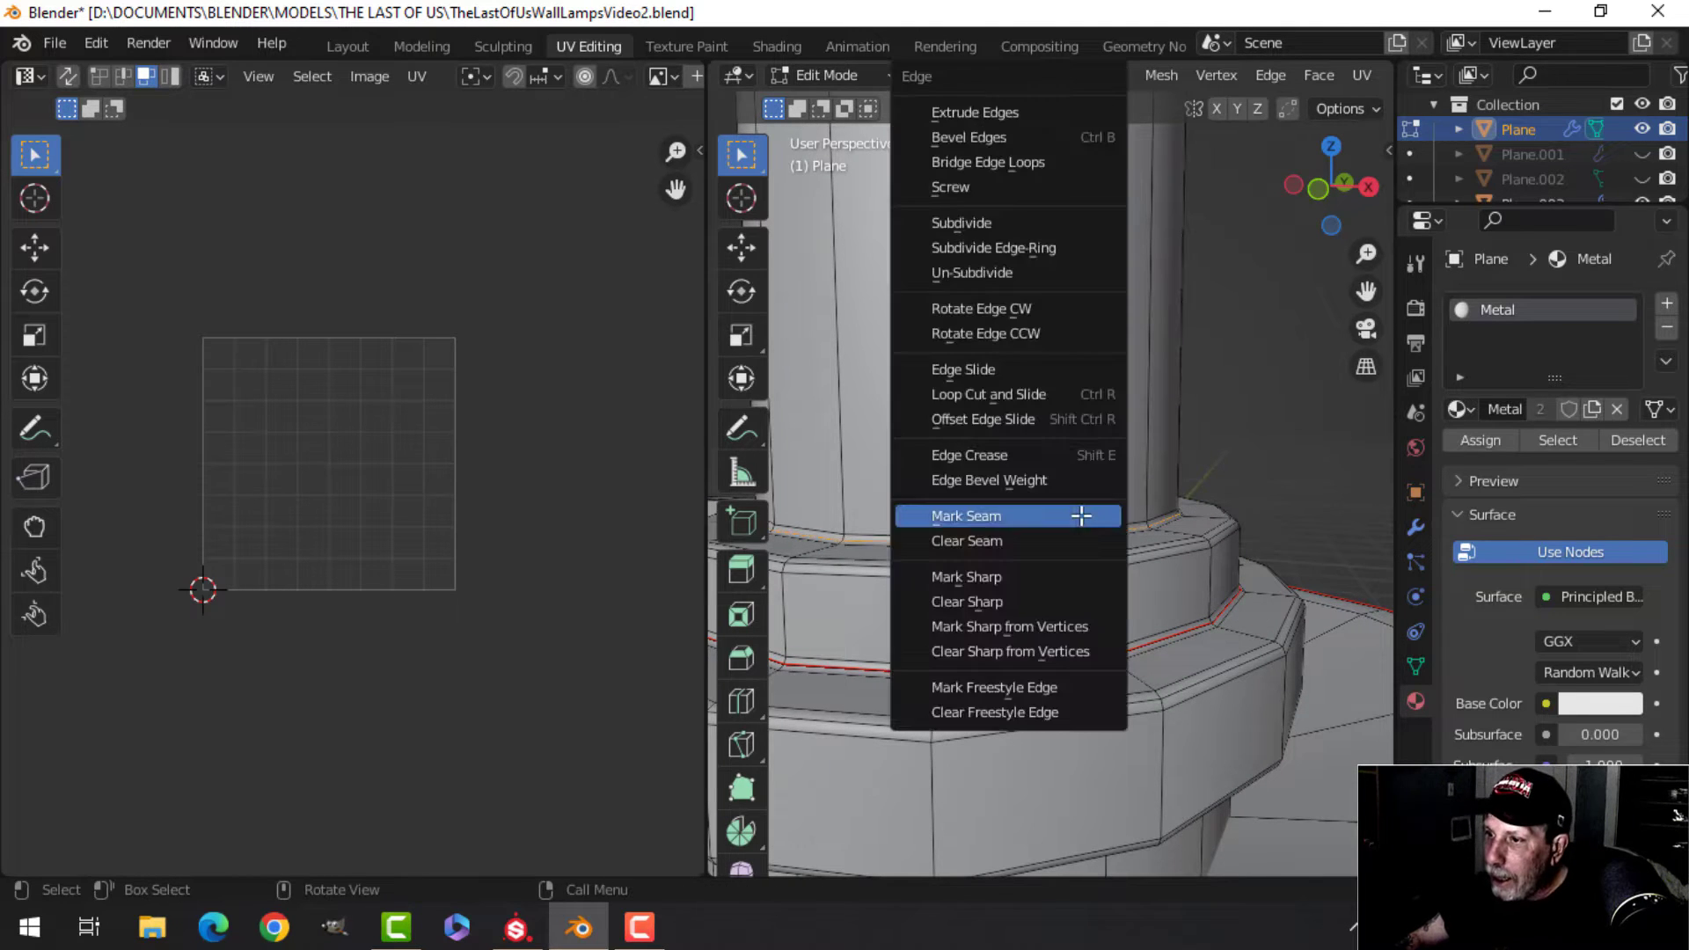
click(1048, 518)
Mark a seam around the candle tube directly below its top lip.
scroll(1082, 490, down, 5)
shift+middle_drag(1082, 490, 1039, 480)
scroll(1056, 549, up, 5)
shift+middle_drag(1023, 314, 1041, 344)
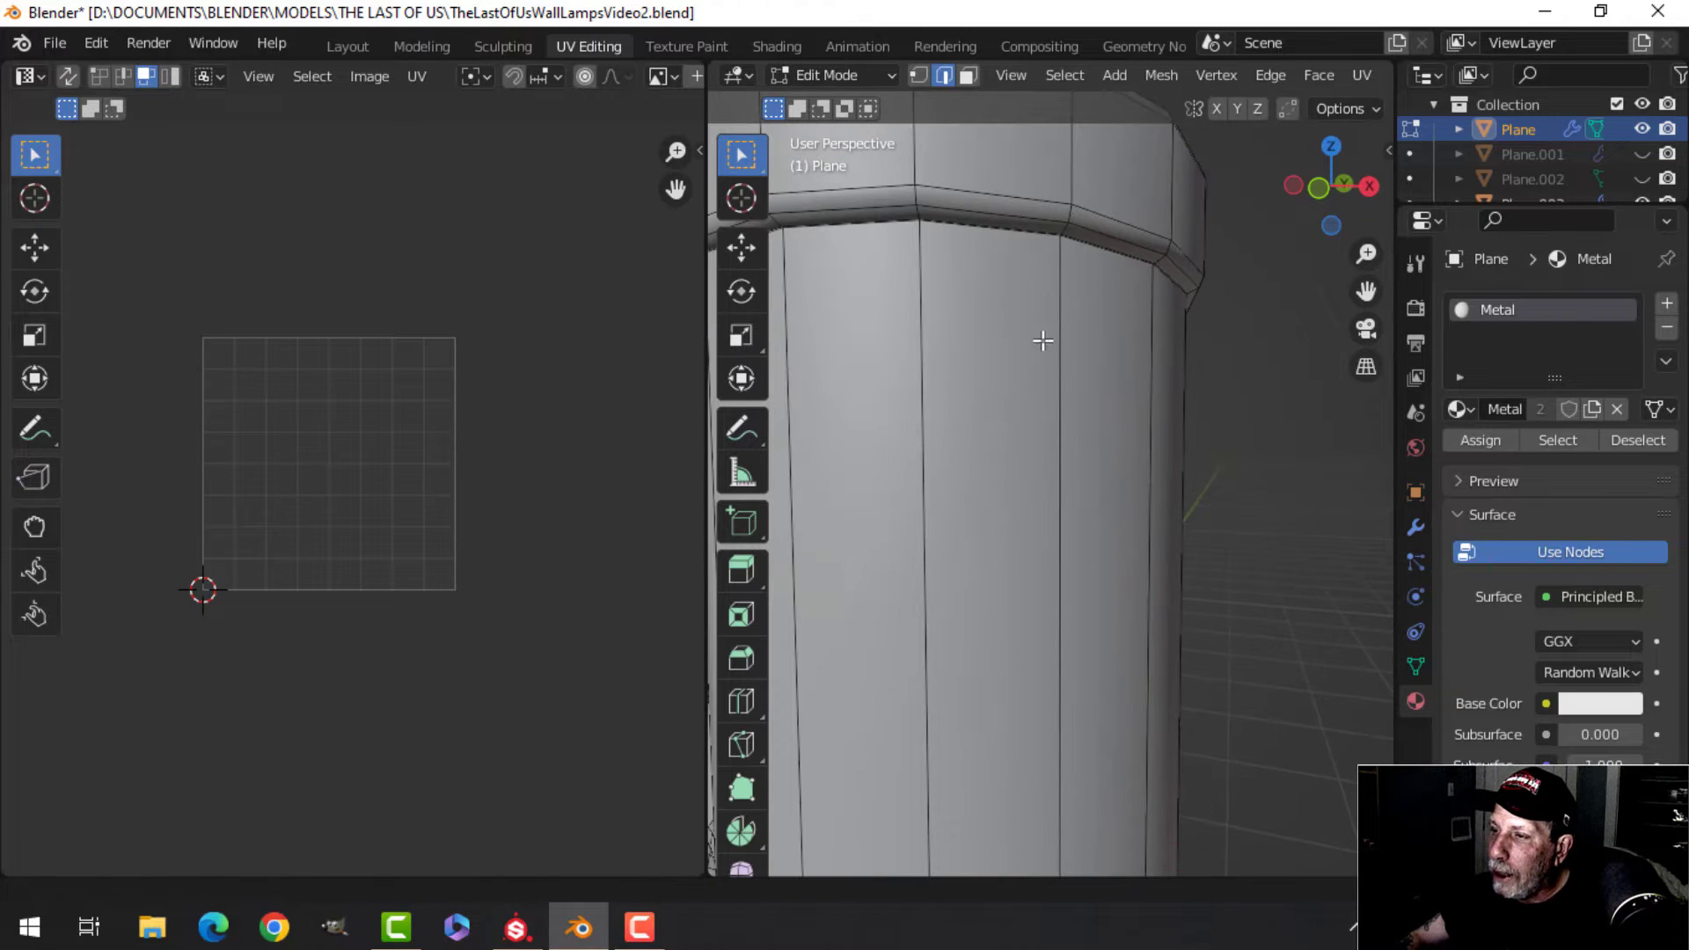
alt+click(1004, 228)
key(ctrl+e)
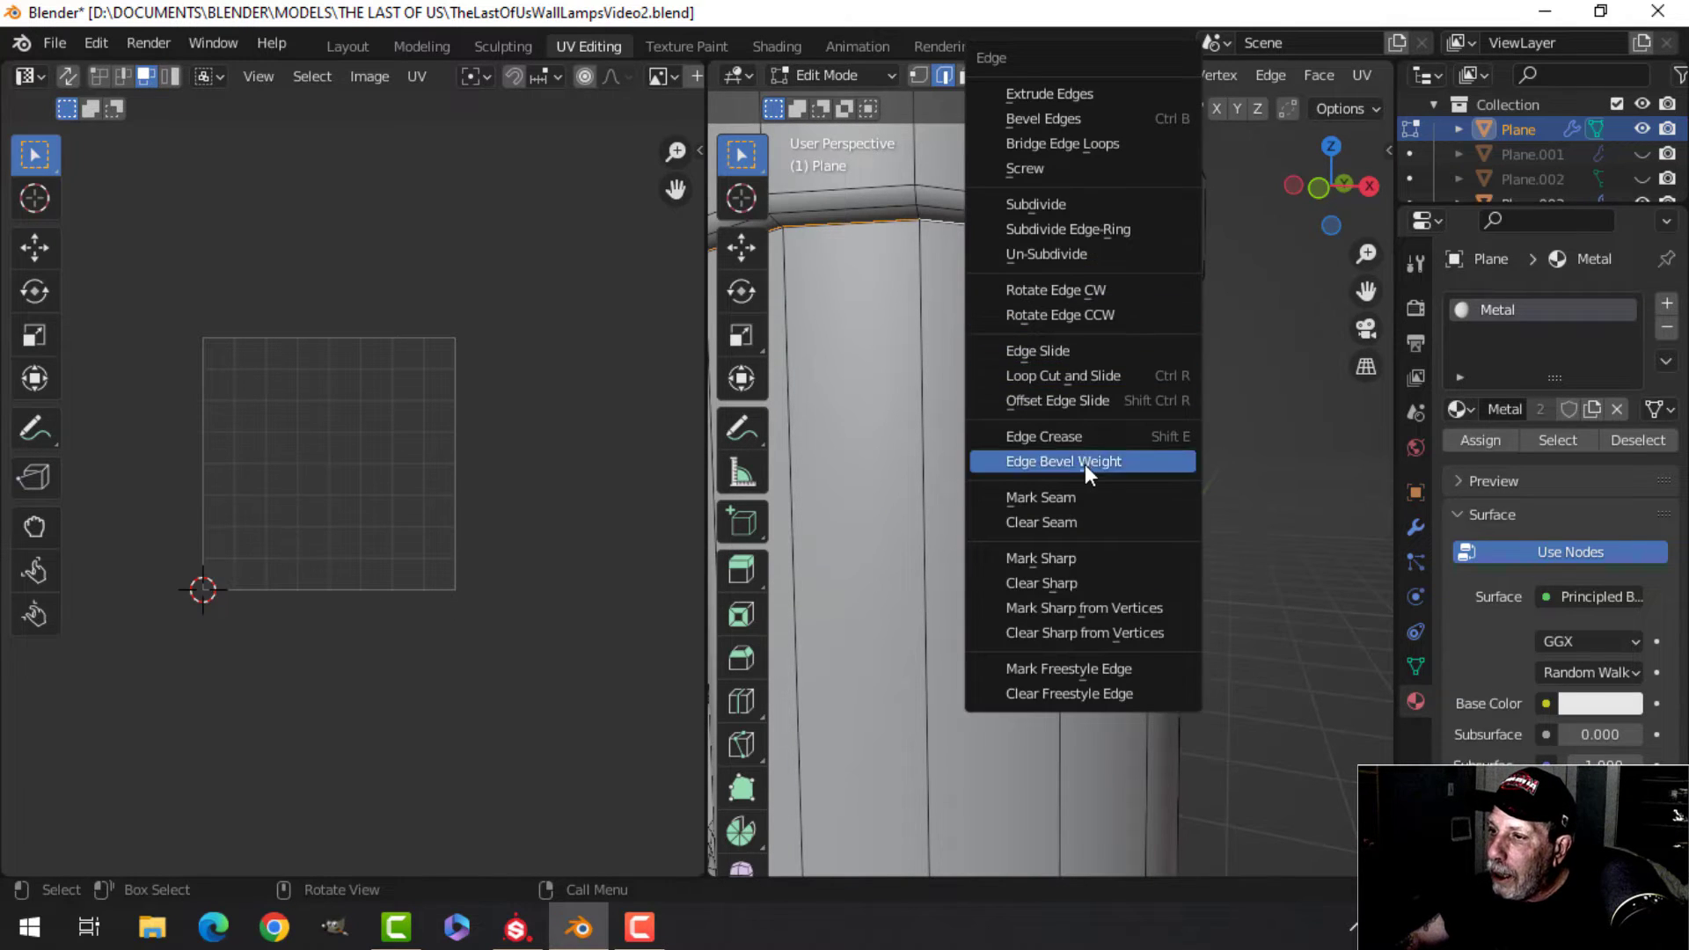
click(1088, 499)
Mark a seam around the outer upper edge of the candle tube's lip.
middle_drag(1055, 405, 1147, 440)
scroll(1100, 481, up, 3)
scroll(1143, 442, down, 4)
alt+click(1060, 412)
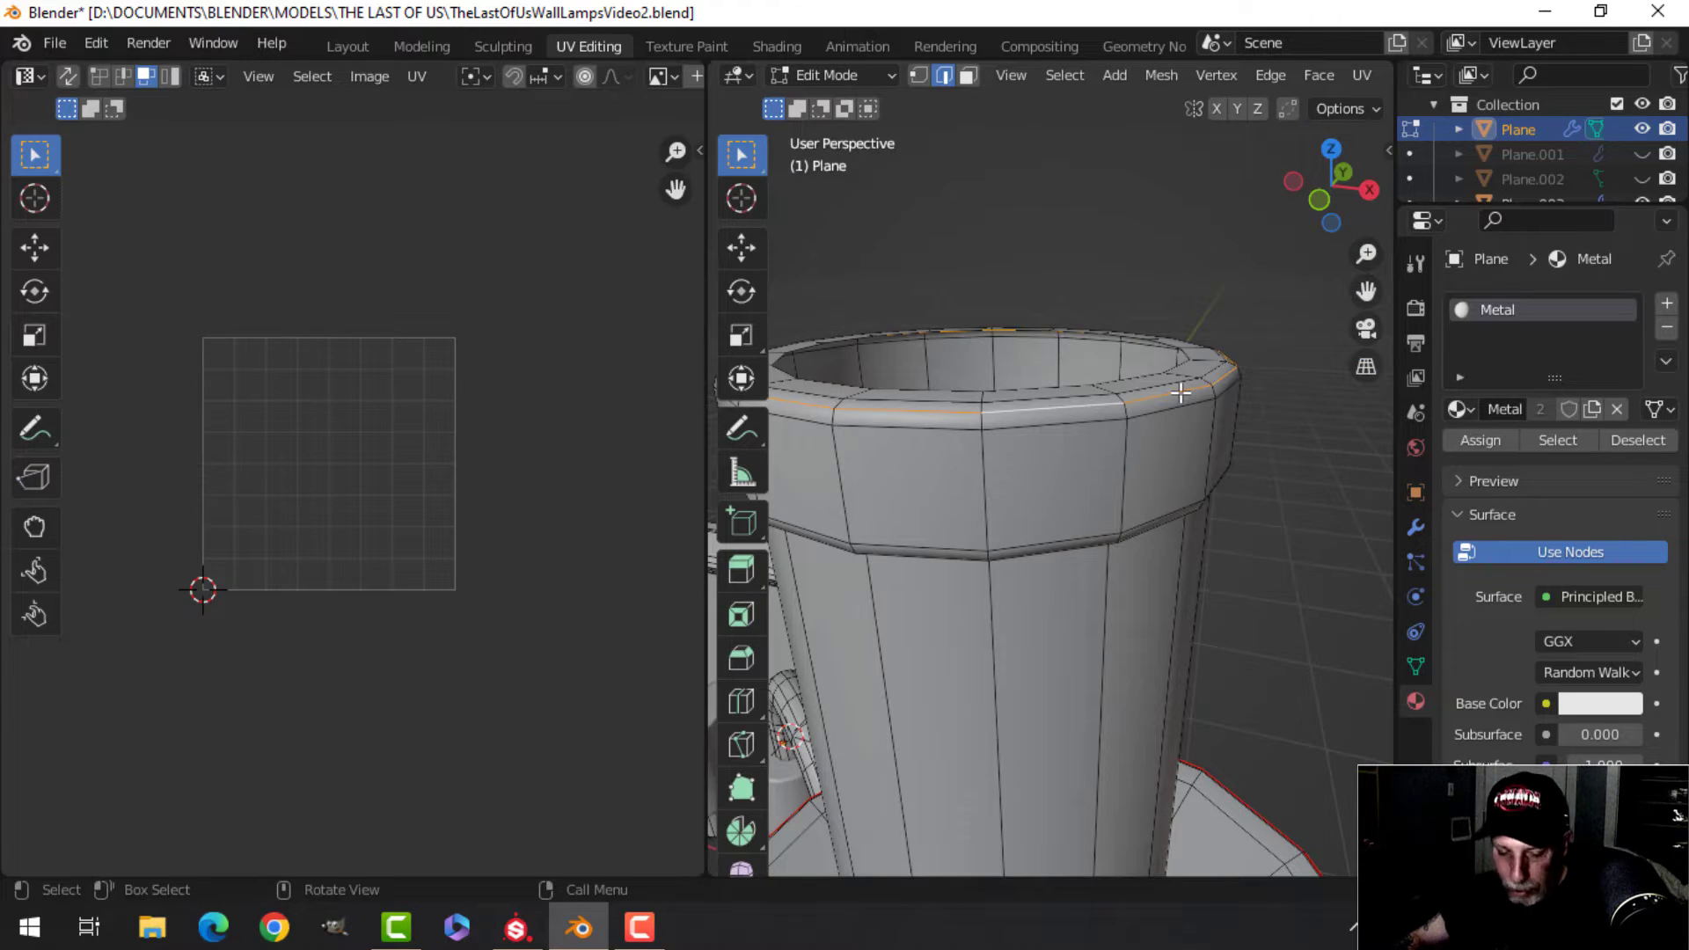
key(ctrl+e)
click(1100, 500)
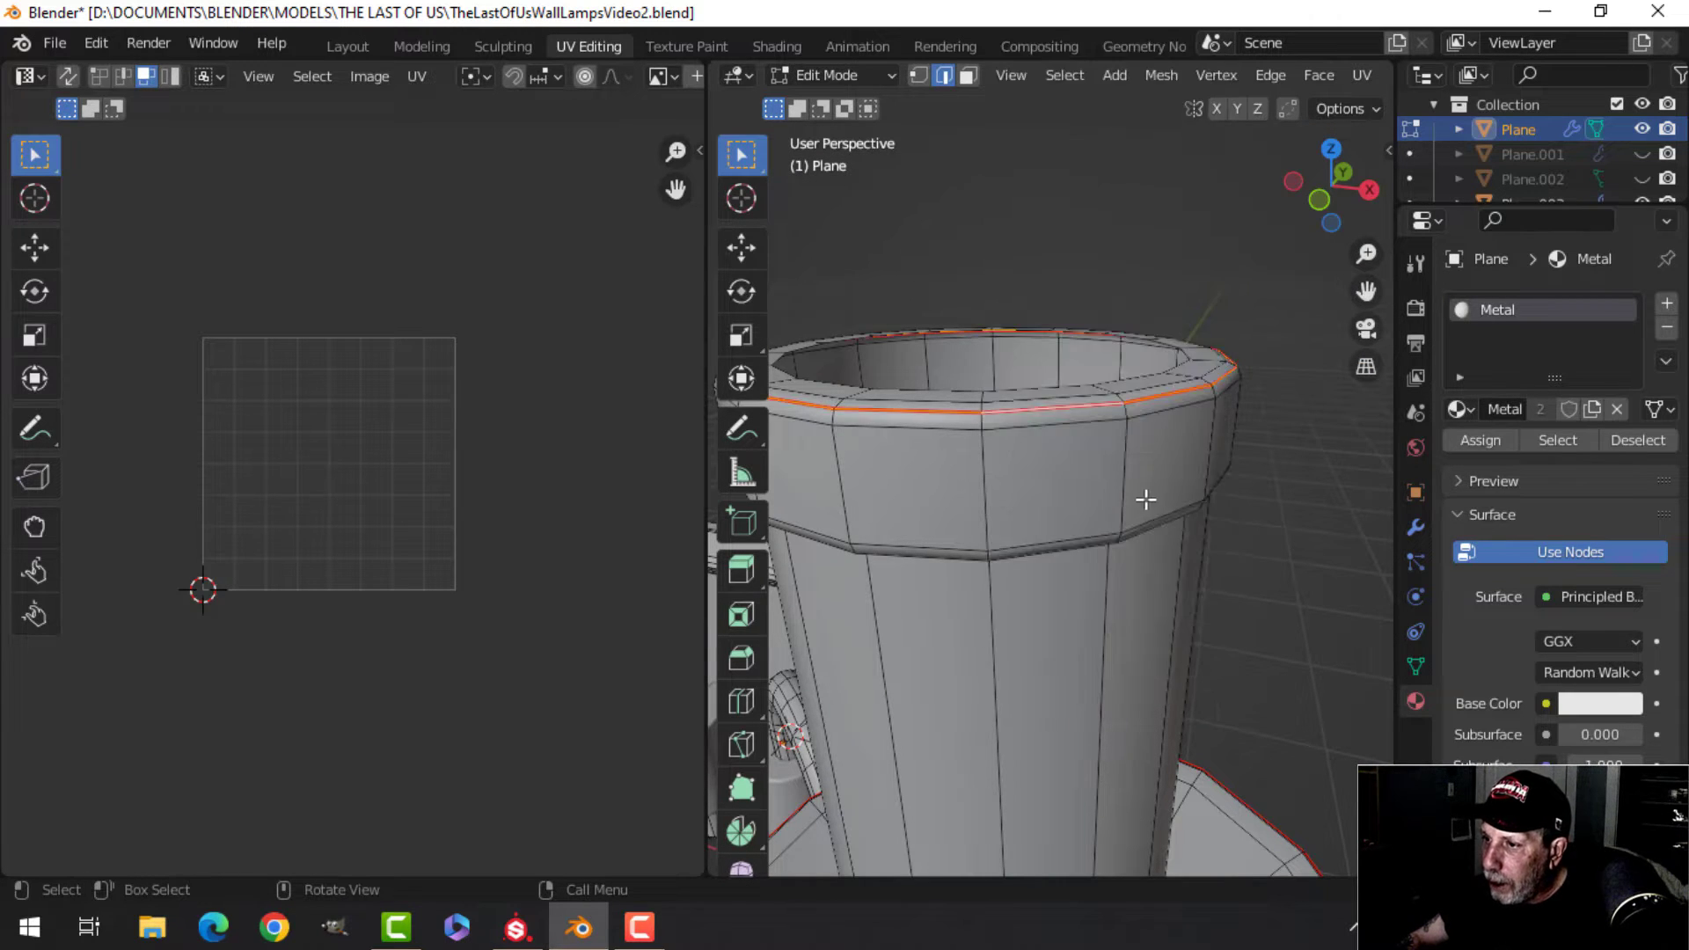
From the back view, mark a vertical seam along the middle of the candle tube and its base rings.
scroll(1143, 500, down, 5)
key(ctrl+KP_1)
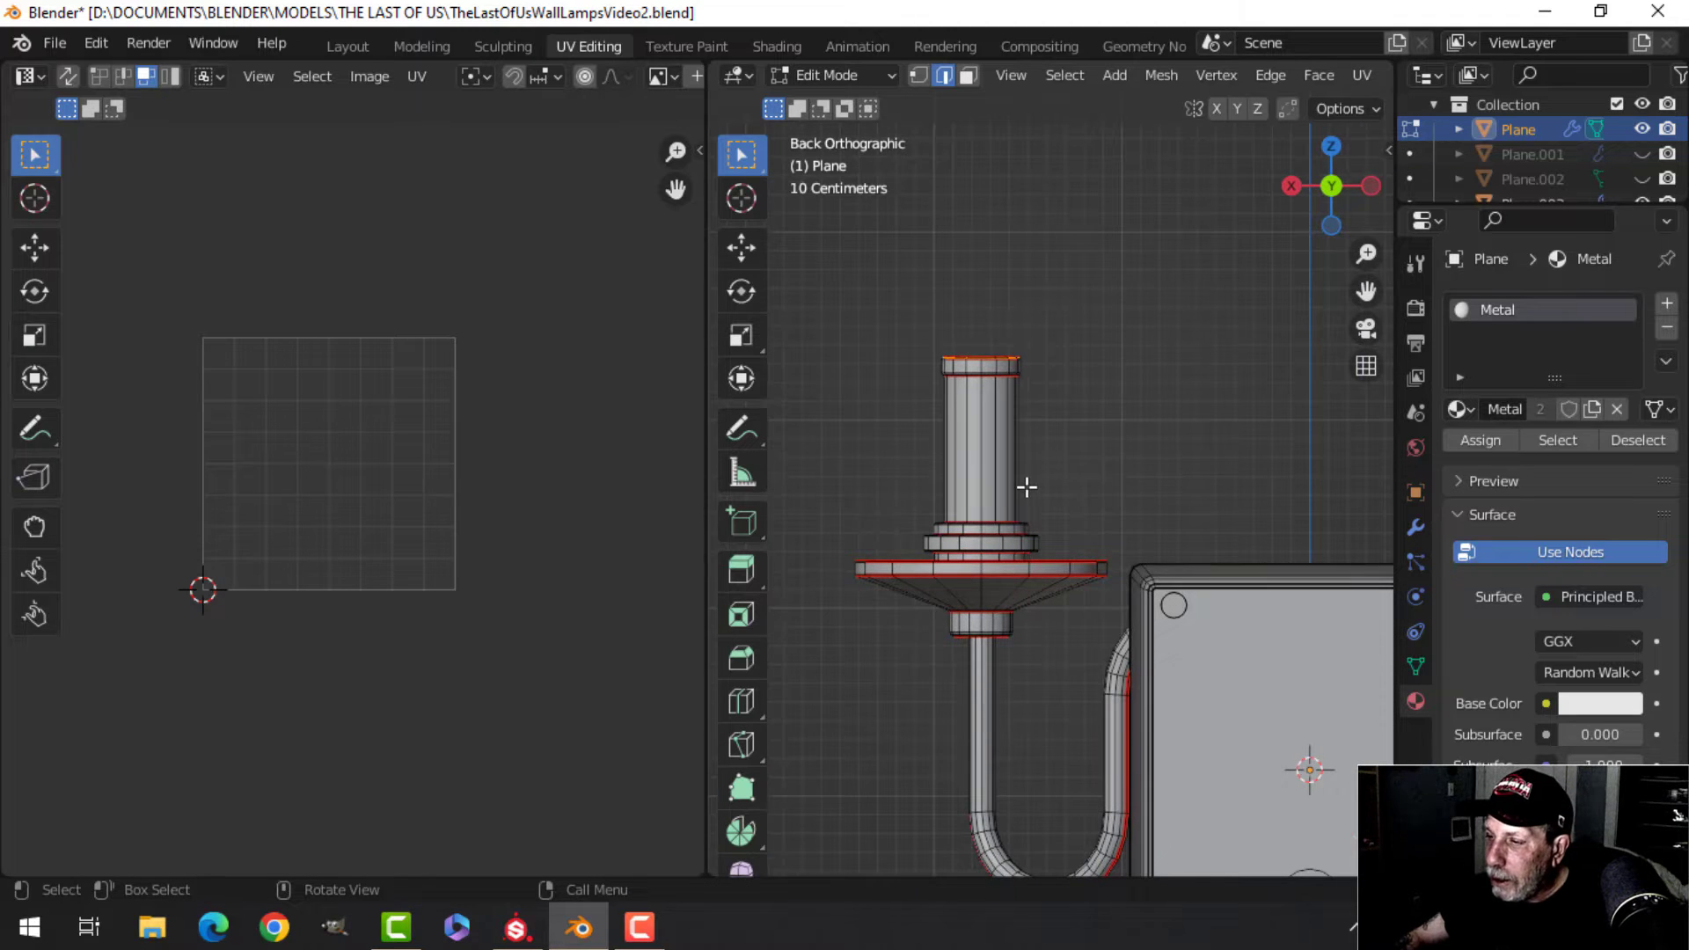
scroll(1027, 487, up, 2)
alt+click(951, 445)
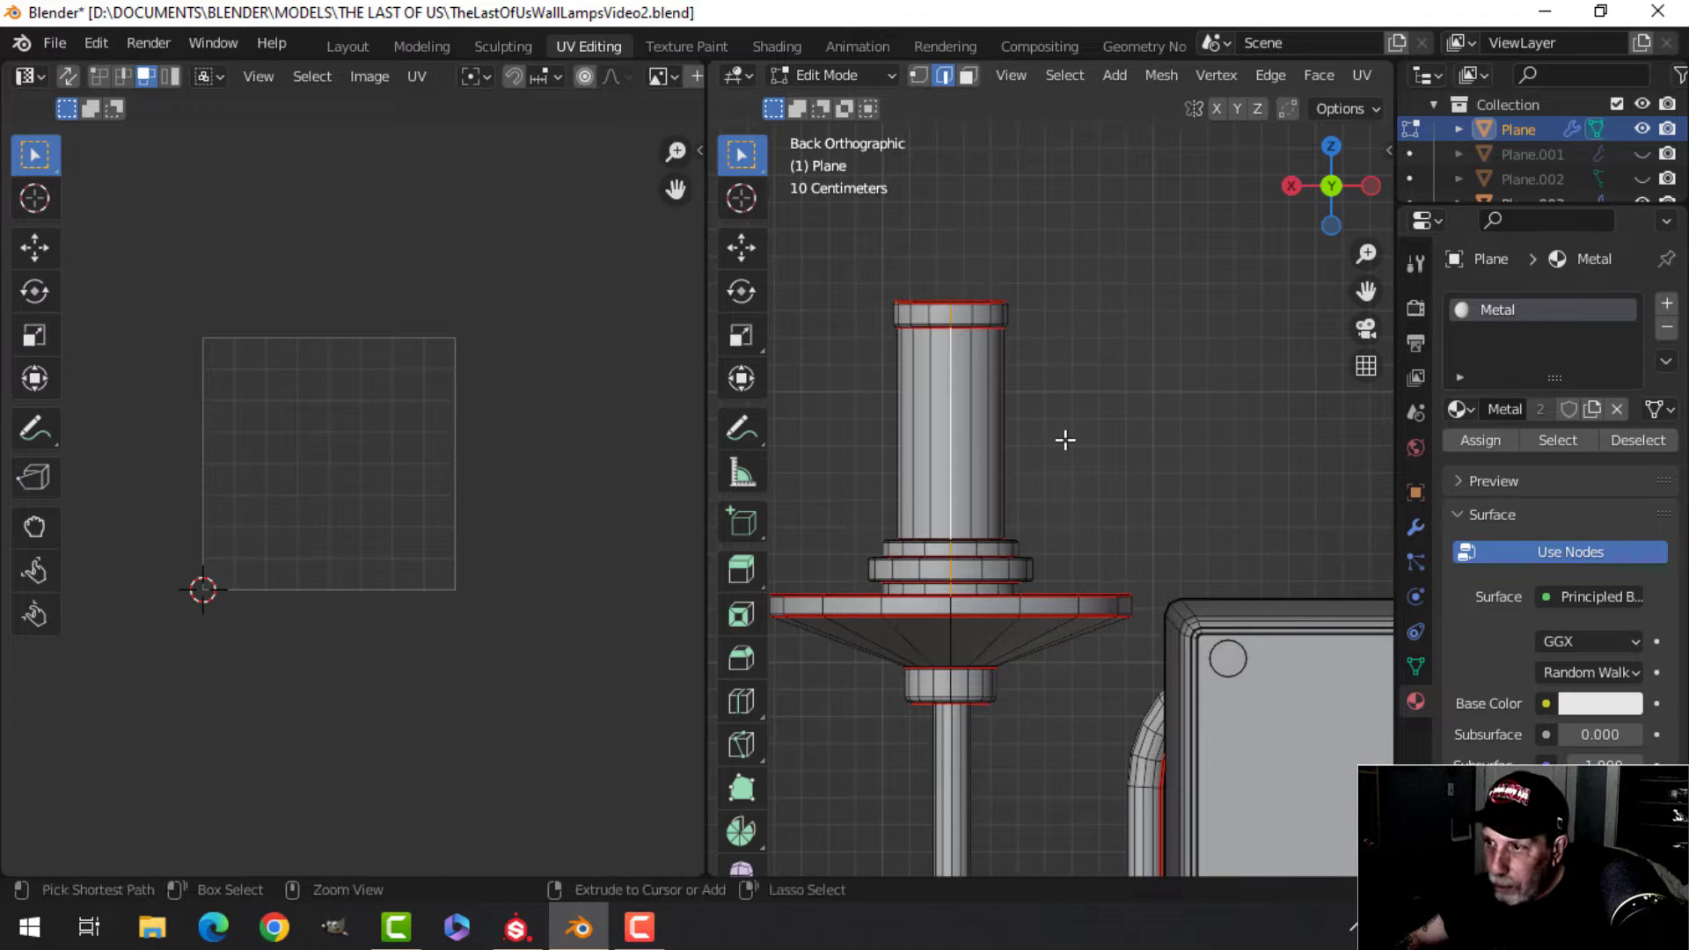
key(ctrl+e)
click(979, 501)
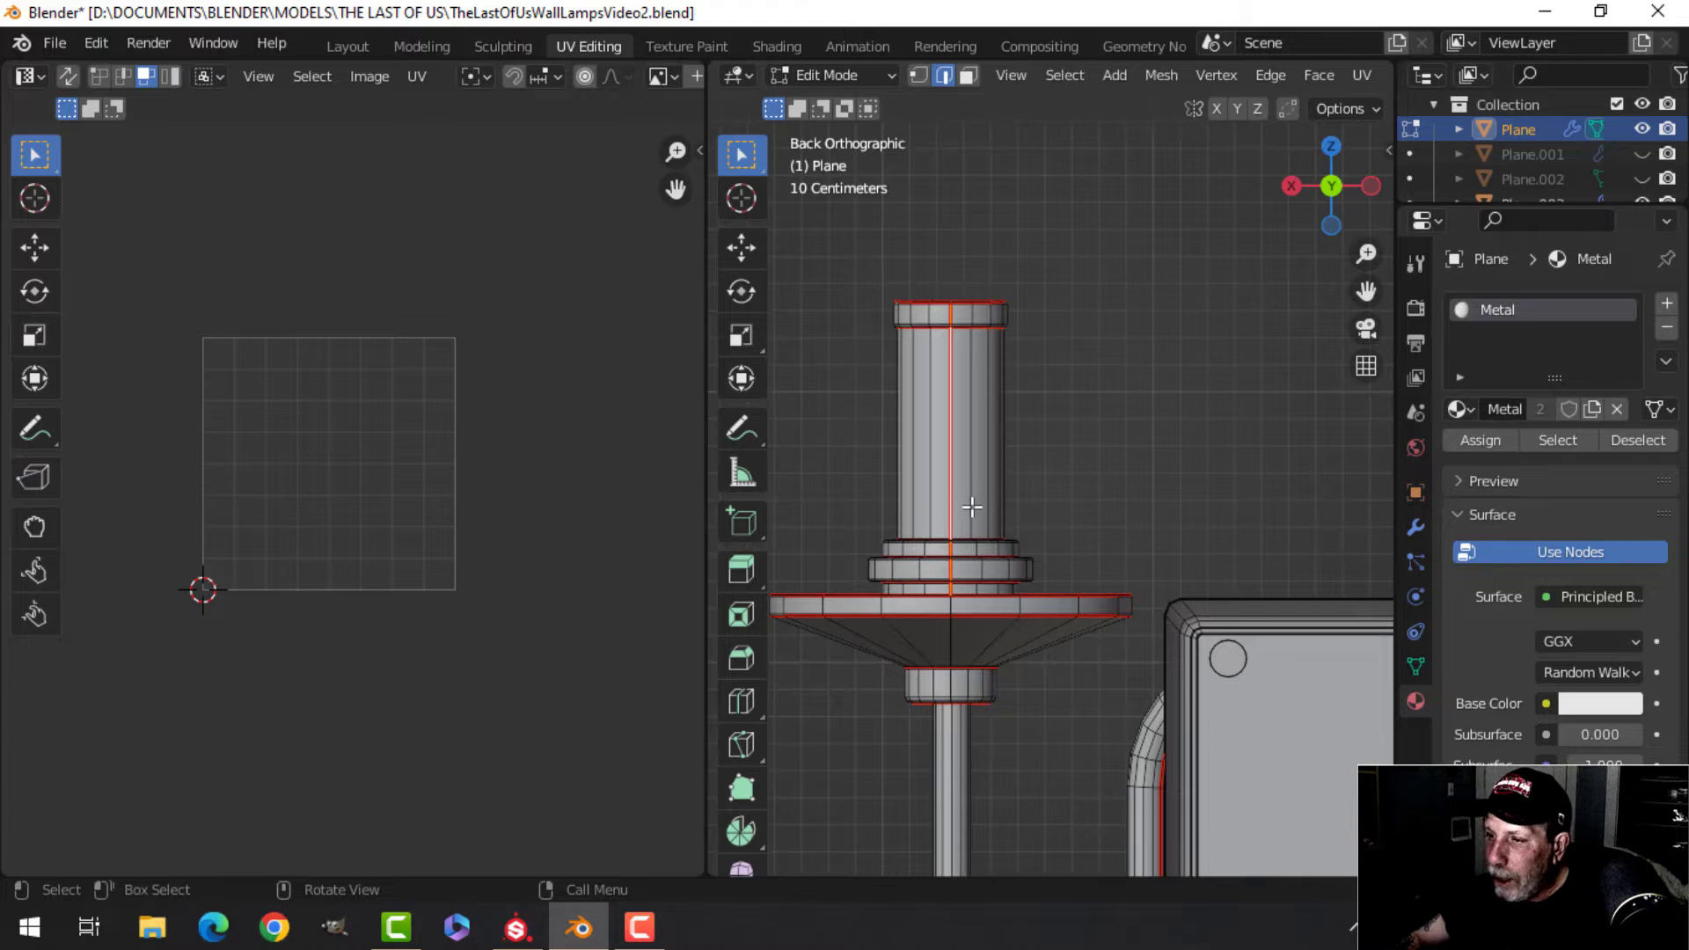
Select all the linked candle tube geometry and unwrap it.
key(ctrl+l)
key(u)
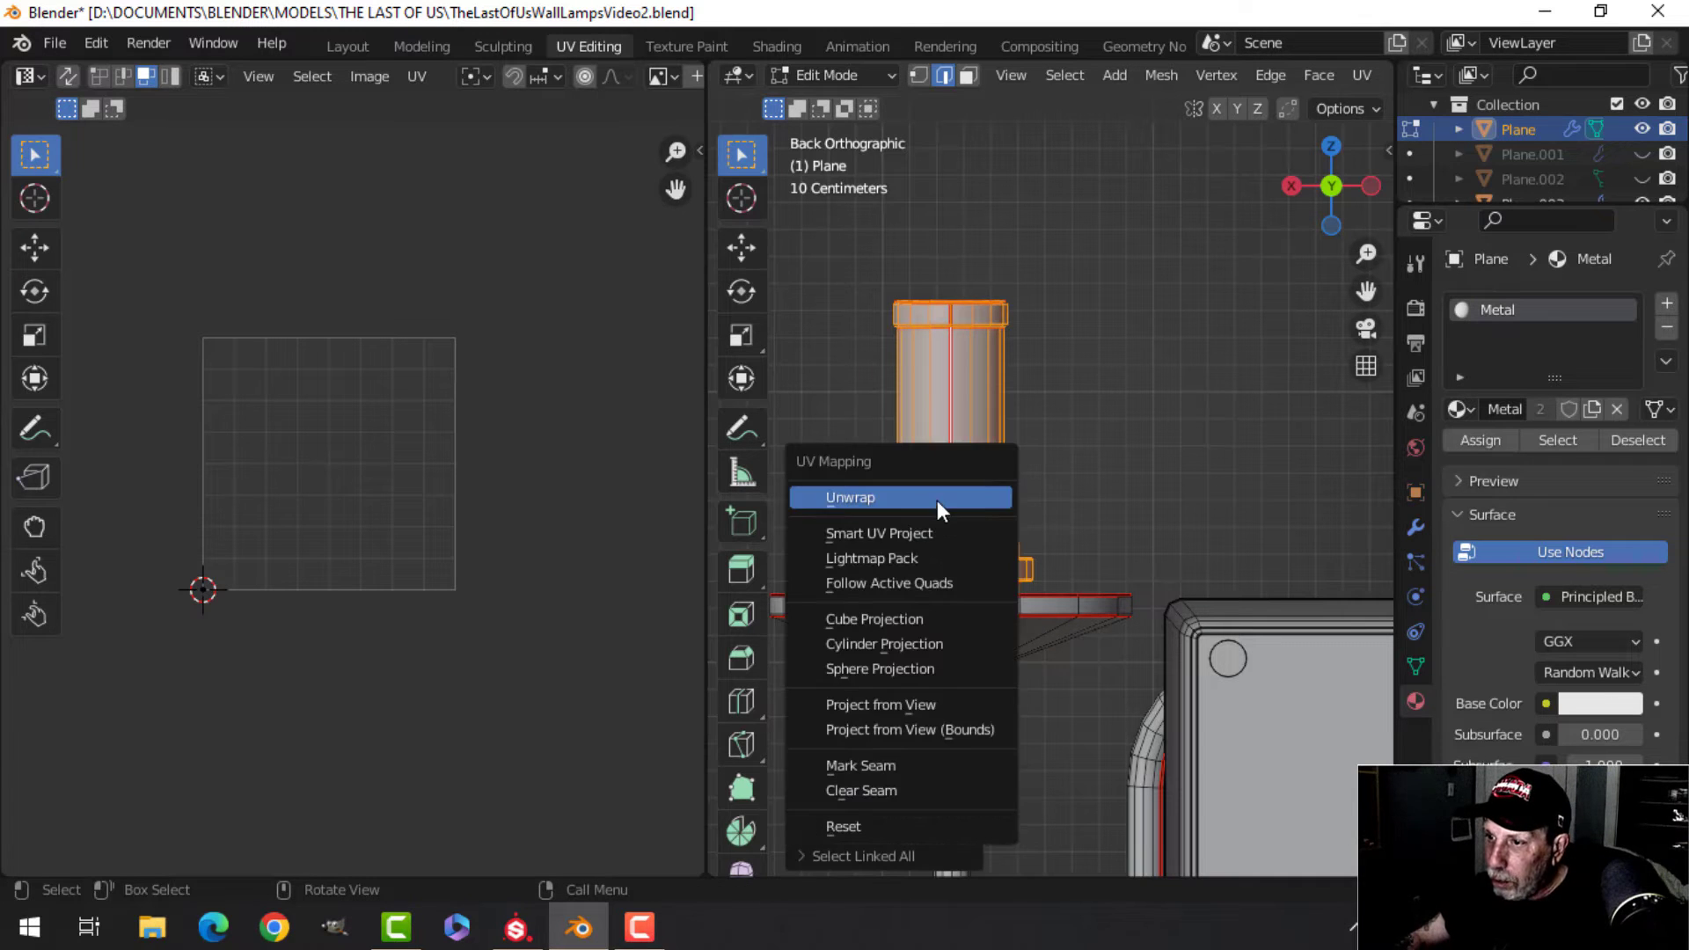
click(937, 495)
scroll(300, 528, up, 4)
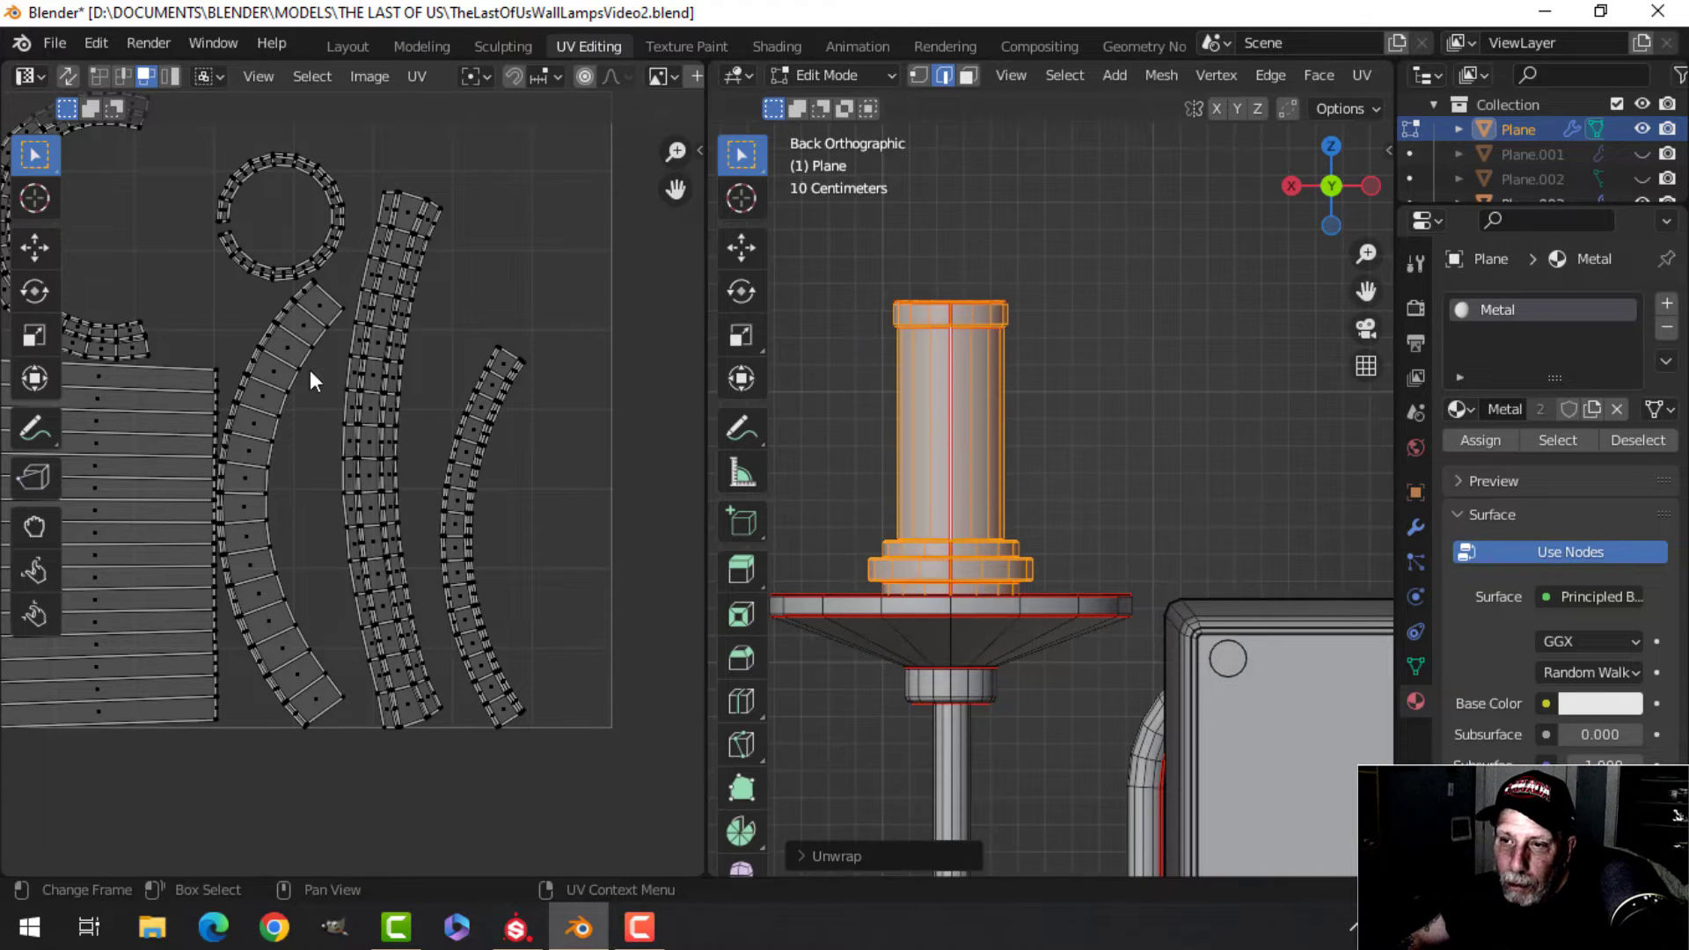
scroll(422, 405, down, 5)
Select all linked geometry of the arm and candle assembly without marked seams and delete it.
middle_drag(962, 441, 1040, 455)
key(Tab)
scroll(1016, 530, up, 4)
key(Tab)
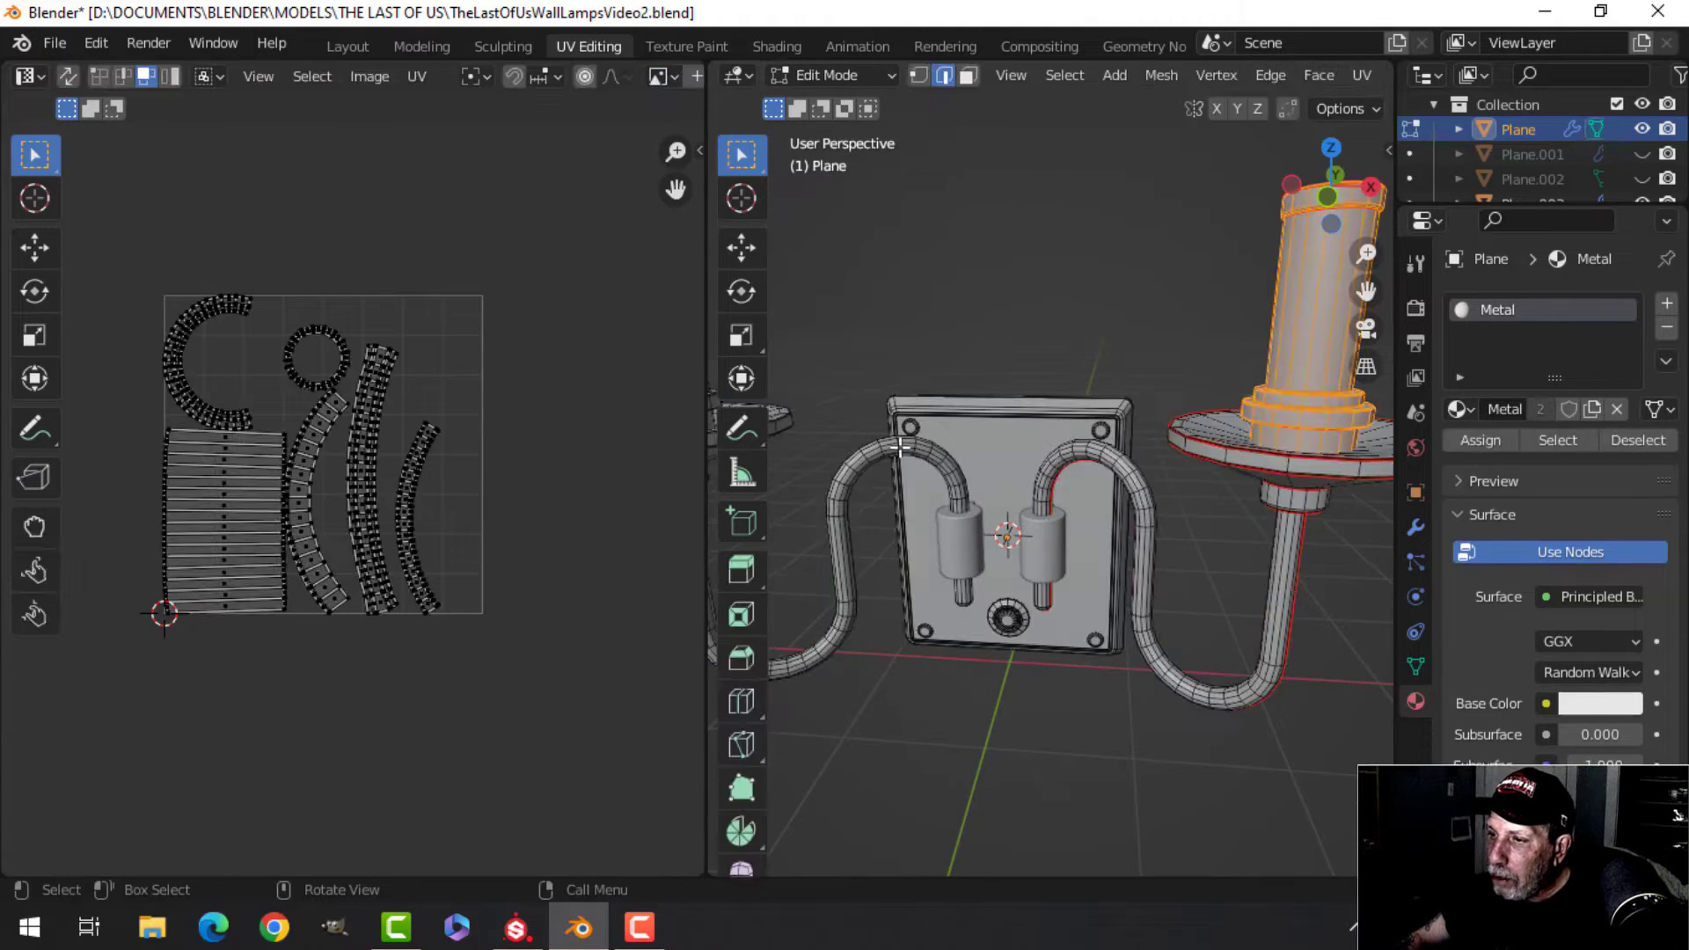
key(alt+a)
scroll(904, 488, down, 1)
shift+middle_drag(937, 489, 1034, 489)
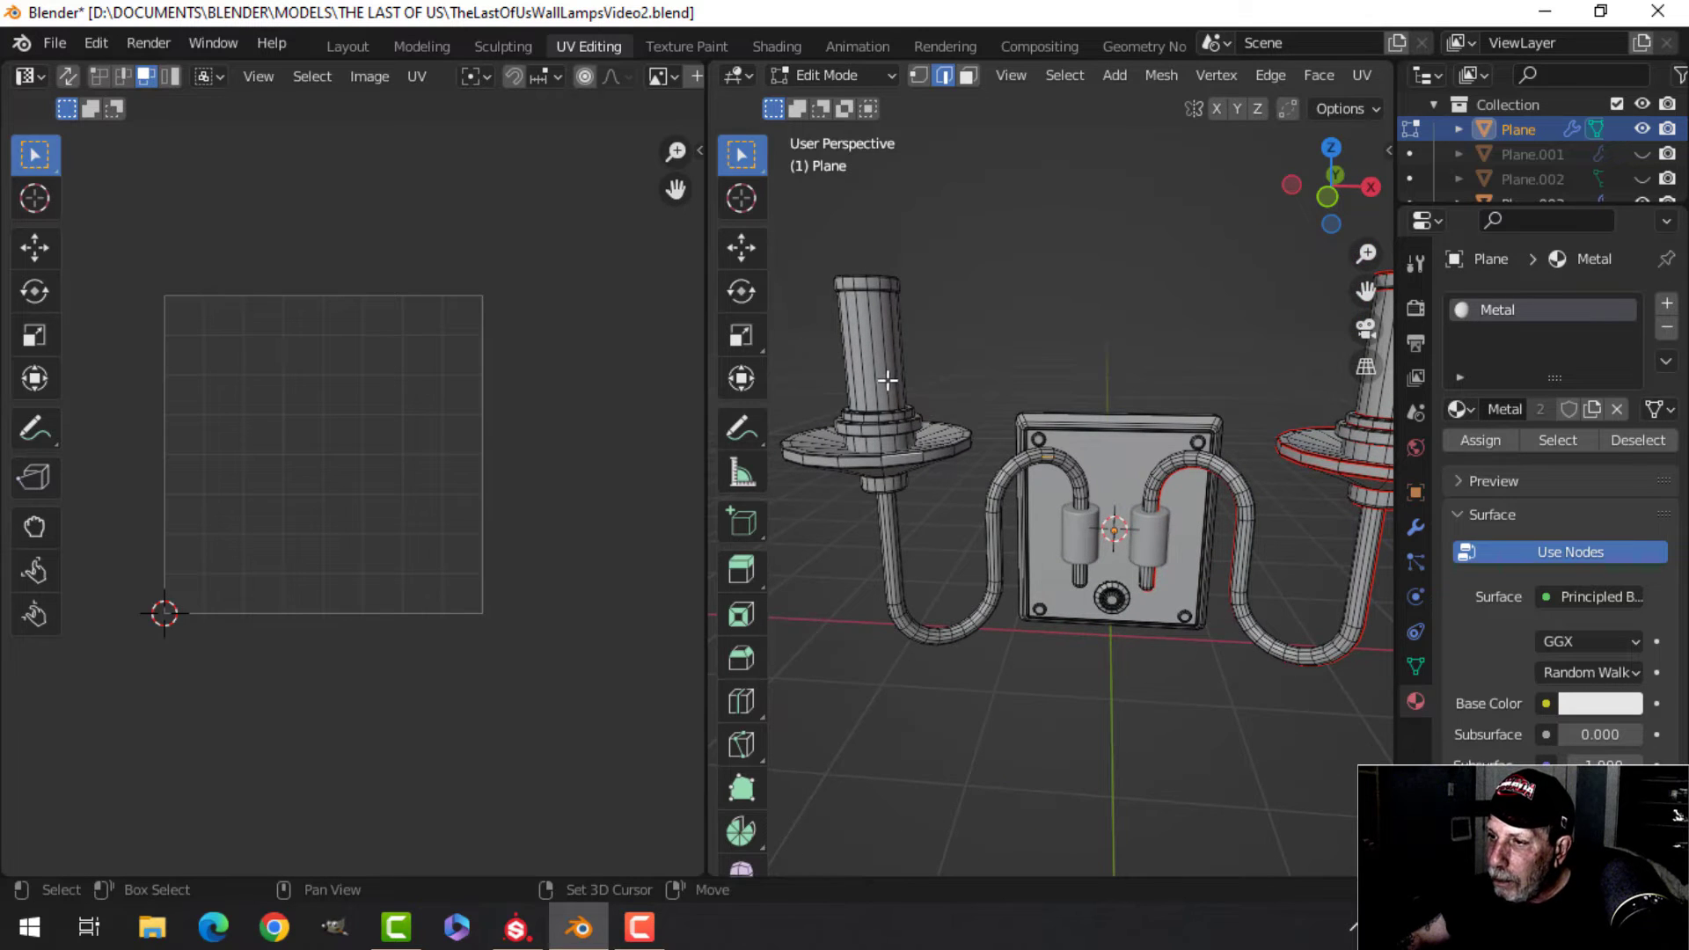
key(ctrl+l)
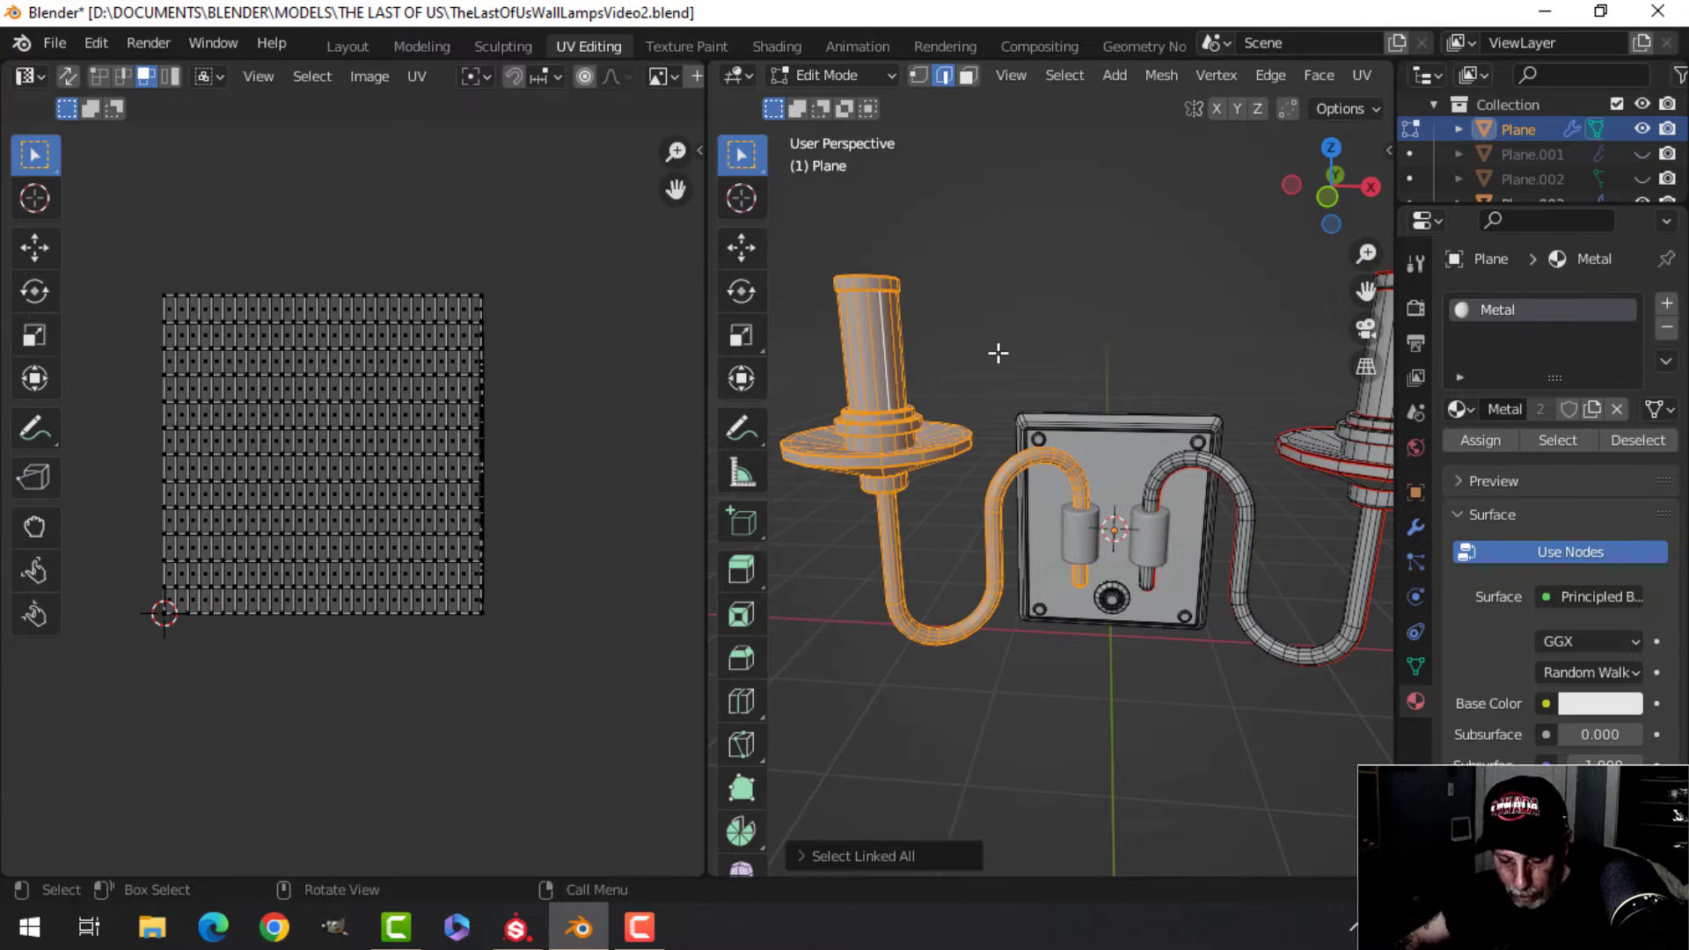
key(x)
click(998, 351)
key(Tab)
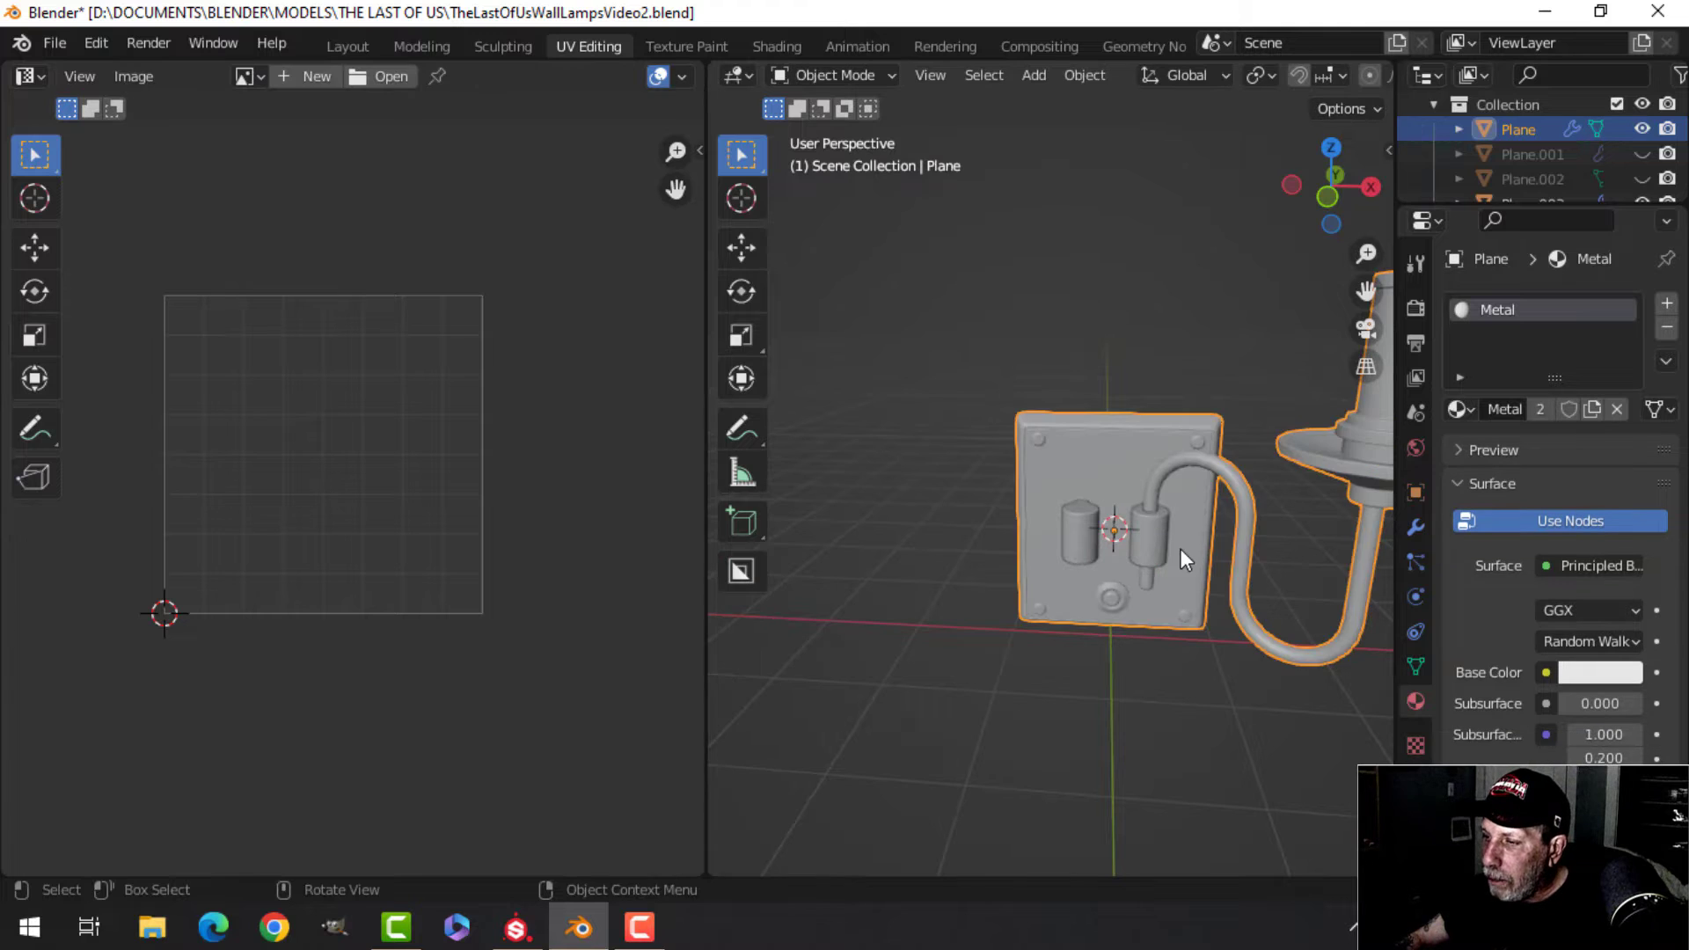
Select all linked geometry of the remaining seam-marked arm and candle assembly and separate it into its own object.
key(alt+a)
middle_drag(1180, 548, 1094, 504)
click(1153, 433)
key(Tab)
scroll(1014, 515, up, 2)
shift+middle_drag(1094, 505, 1154, 387)
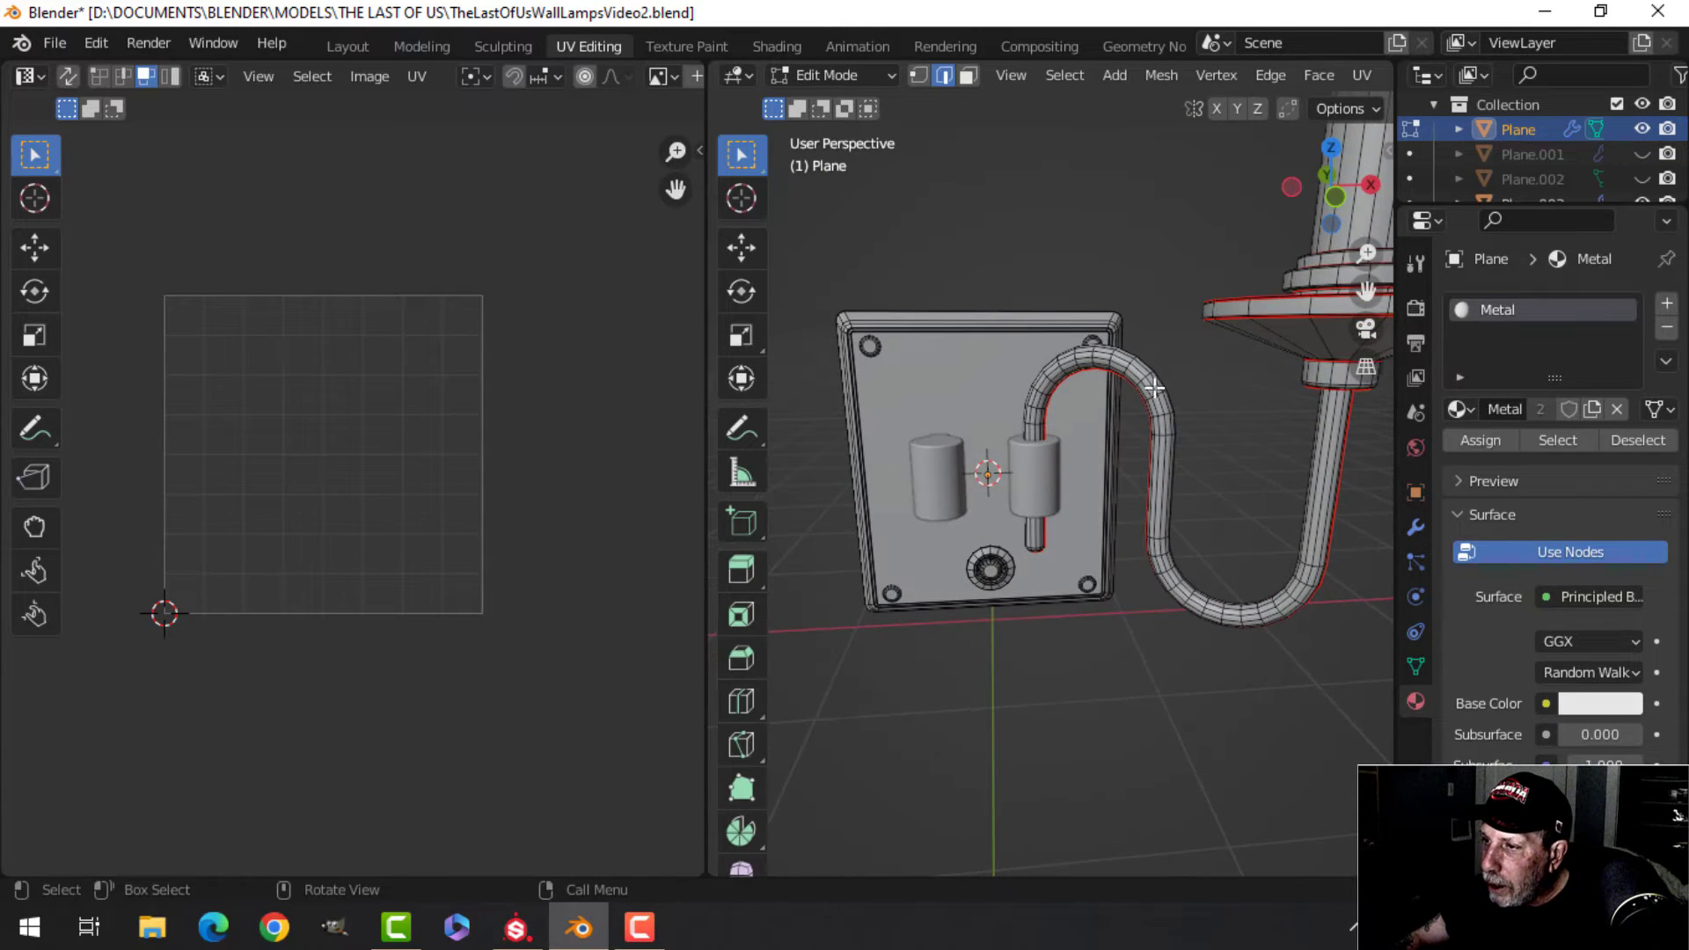
scroll(1272, 338, down, 2)
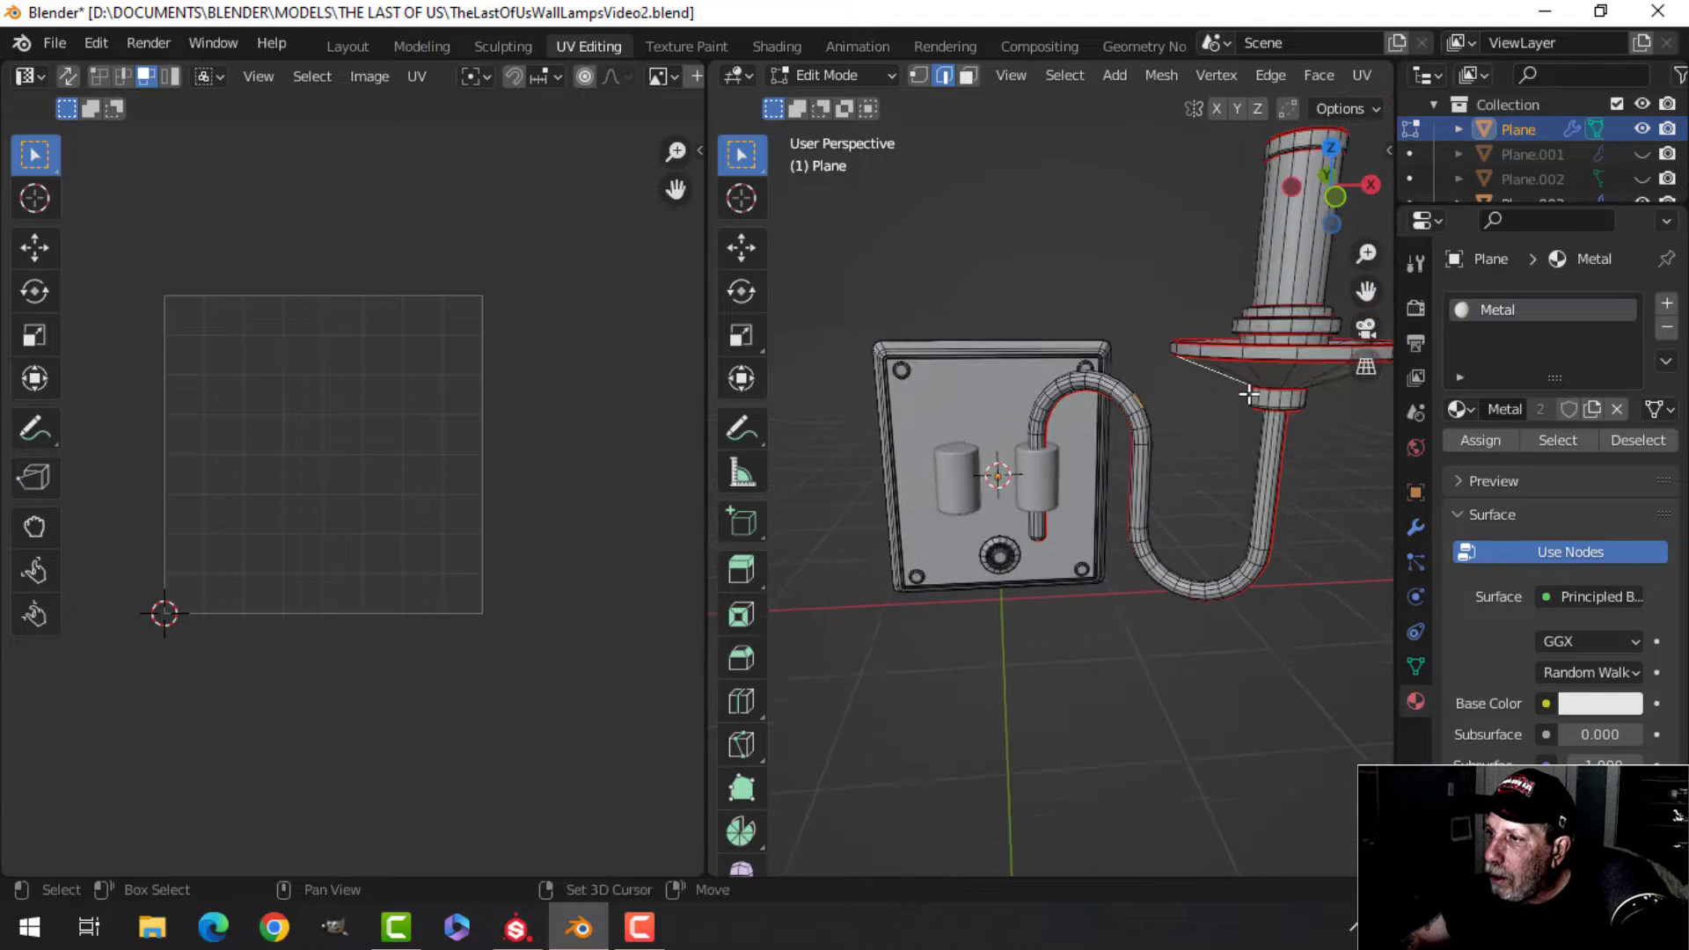
middle_drag(1272, 338, 1185, 313)
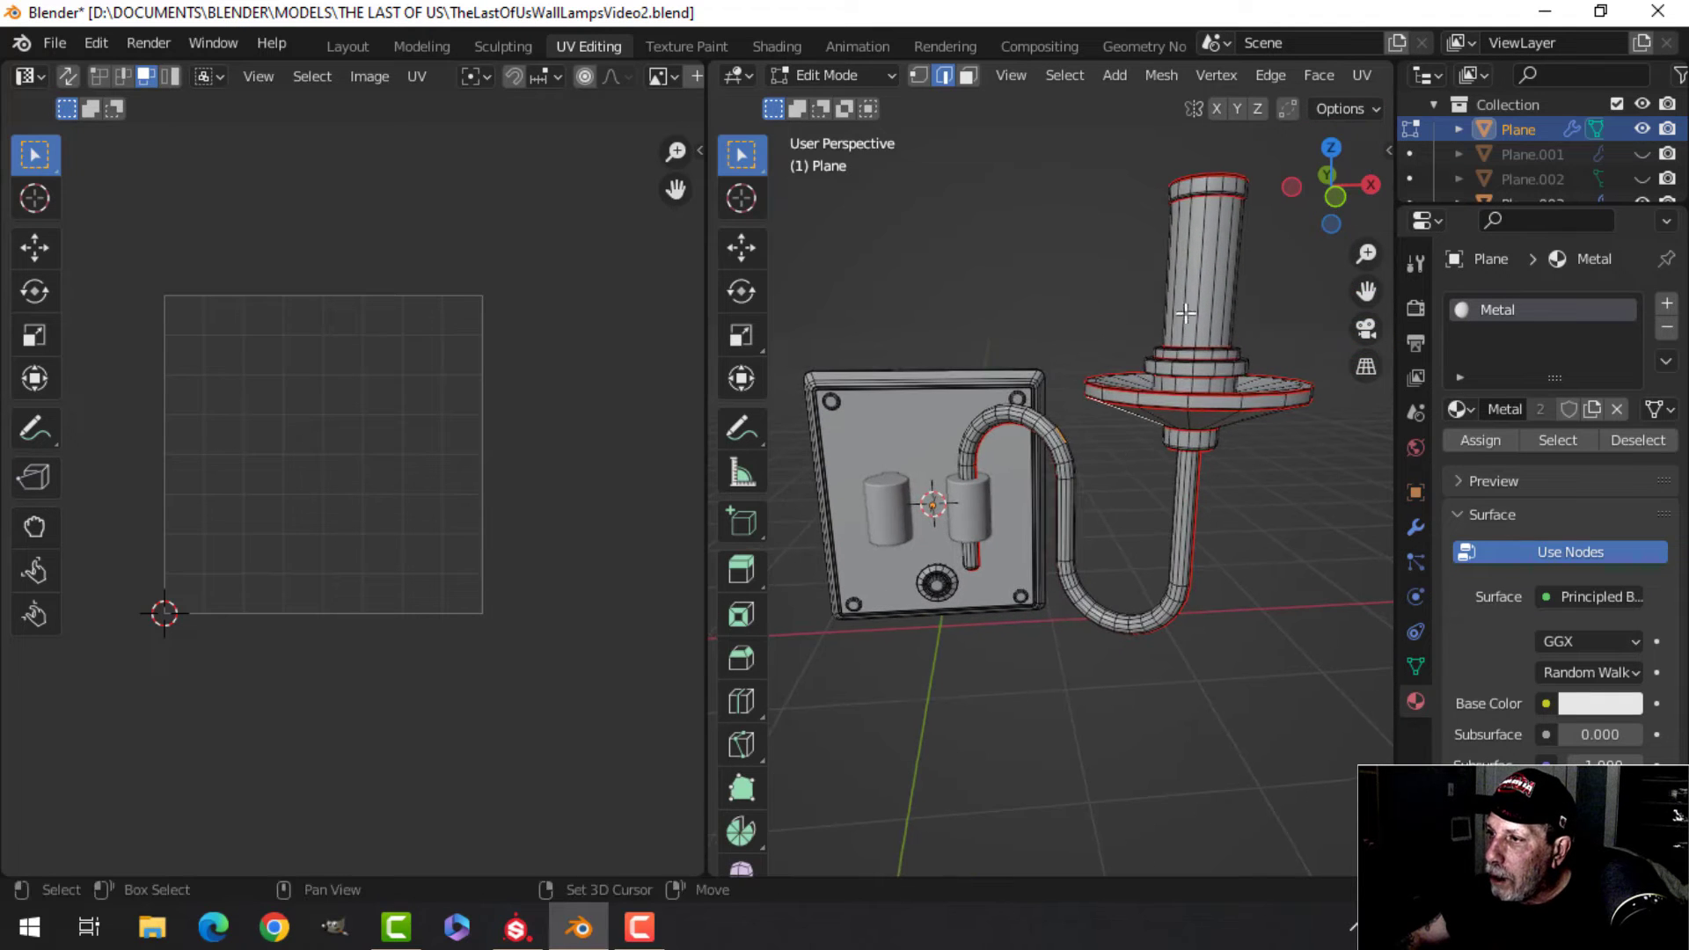
key(ctrl+l)
key(p)
click(1299, 317)
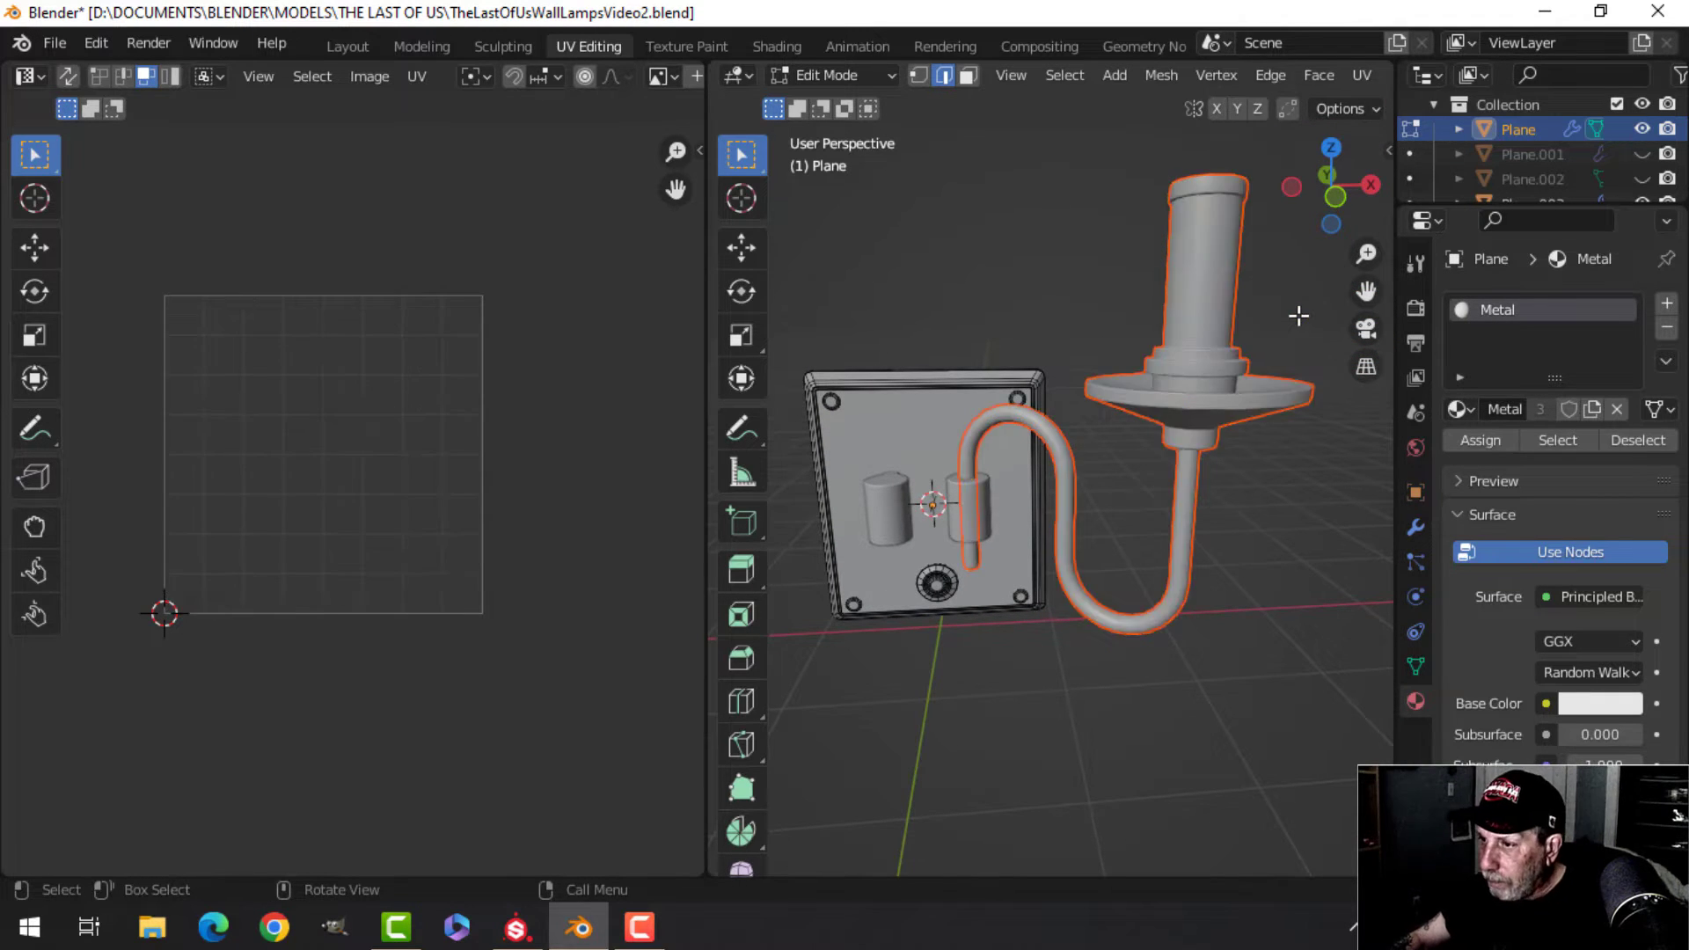
key(Tab)
Add a Mirror modifier on the X axis to the separated arm and candle object.
click(1214, 424)
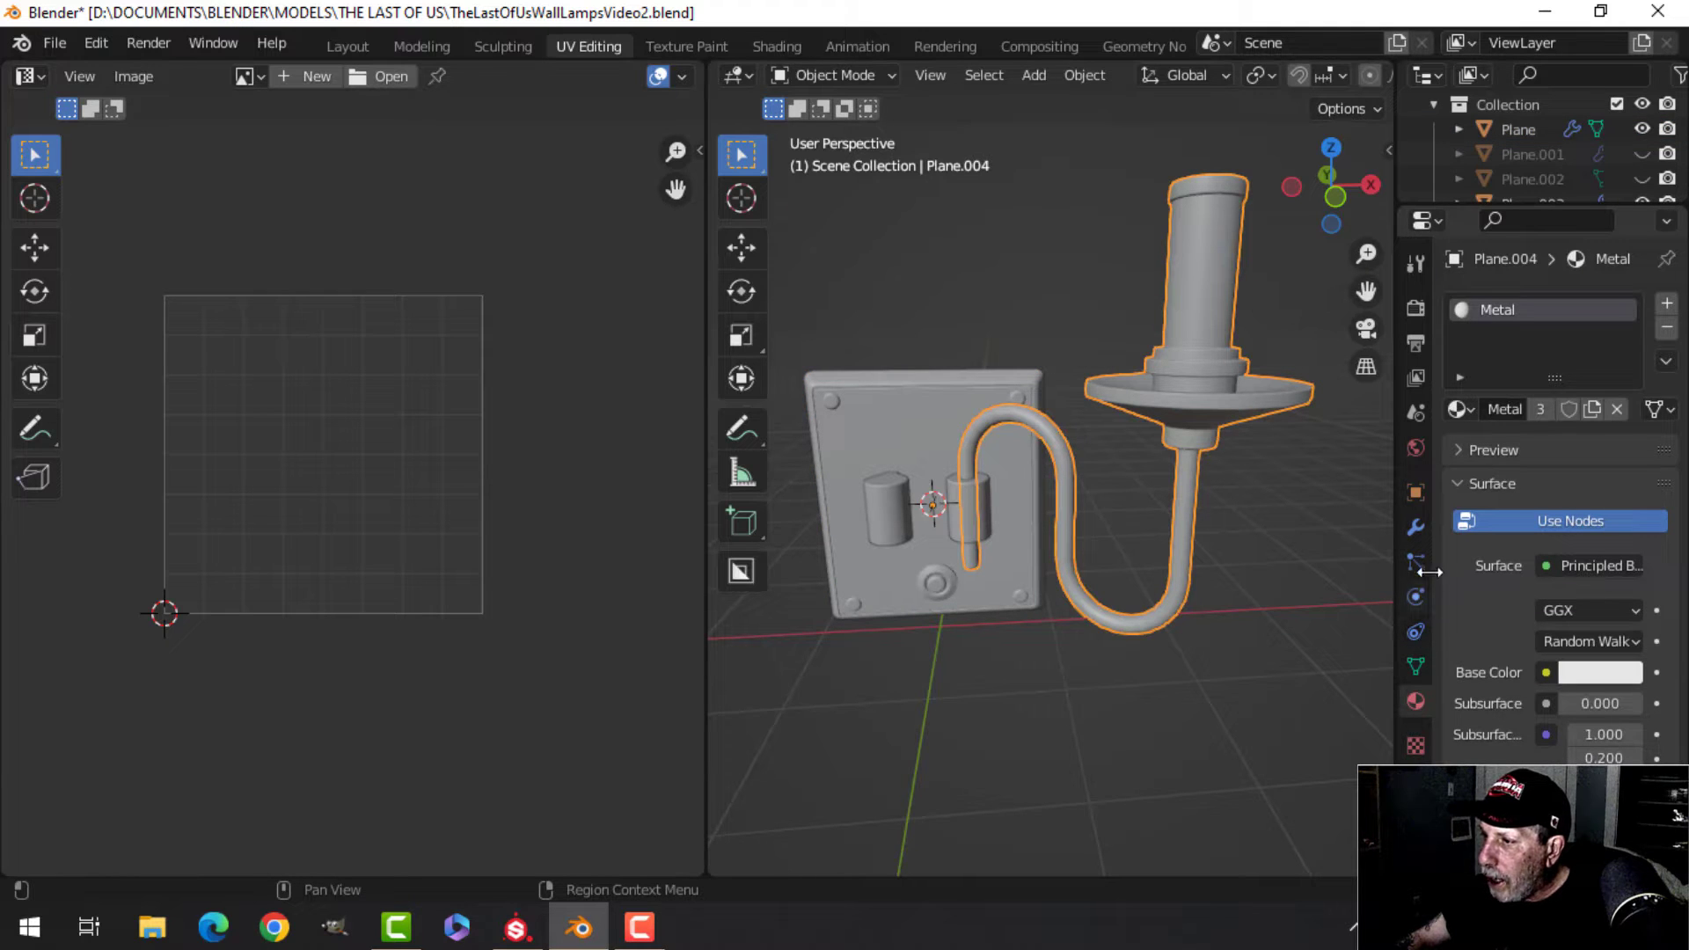
click(1415, 526)
click(1513, 304)
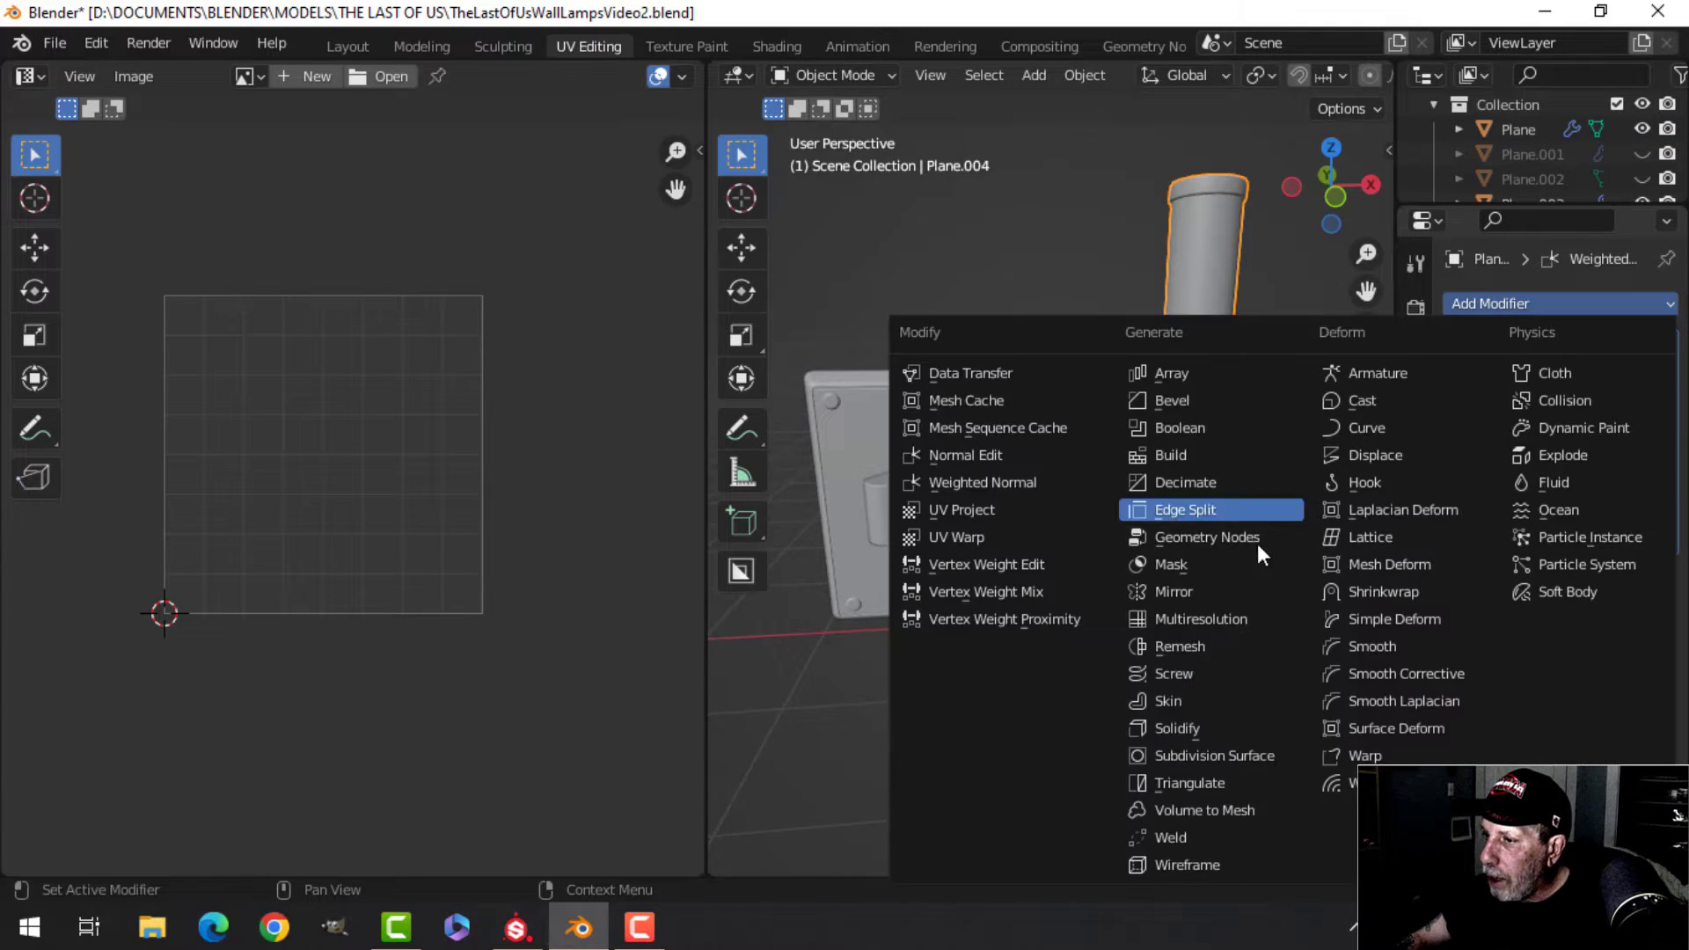
click(1193, 591)
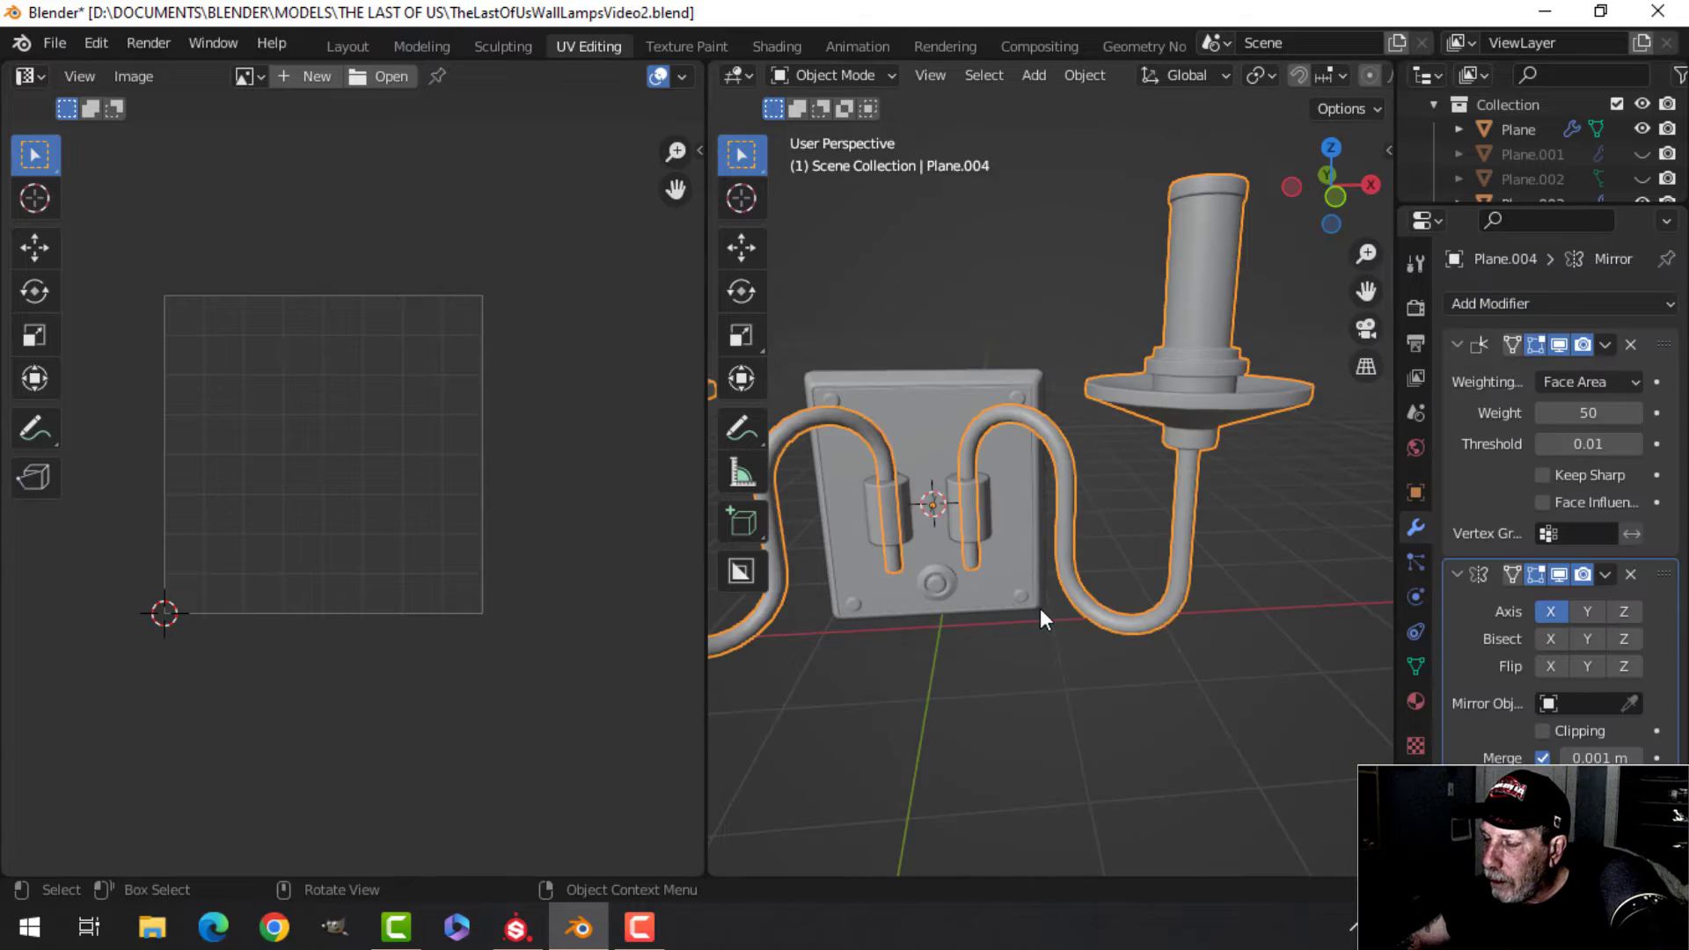
mouse_move(1040, 609)
middle_down()
mouse_move(992, 609)
mouse_move(928, 642)
mouse_move(989, 641)
mouse_move(1056, 598)
middle_up()
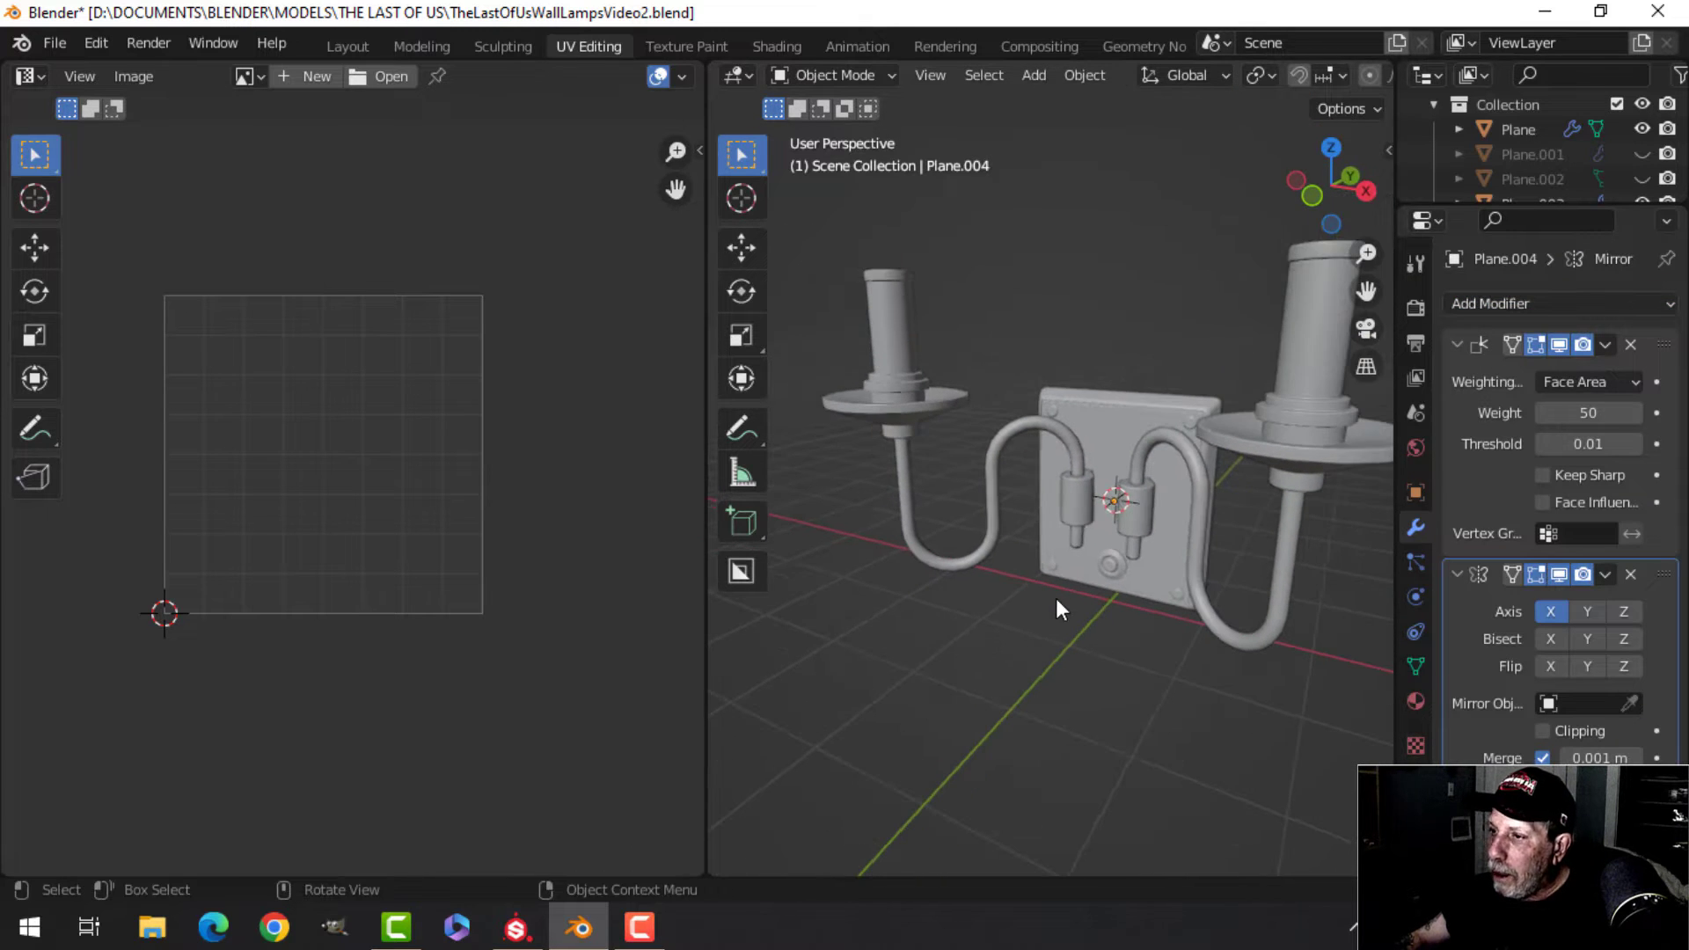
Unhide all hidden lamp parts and clear the selection.
key(alt+h)
key(super+a)
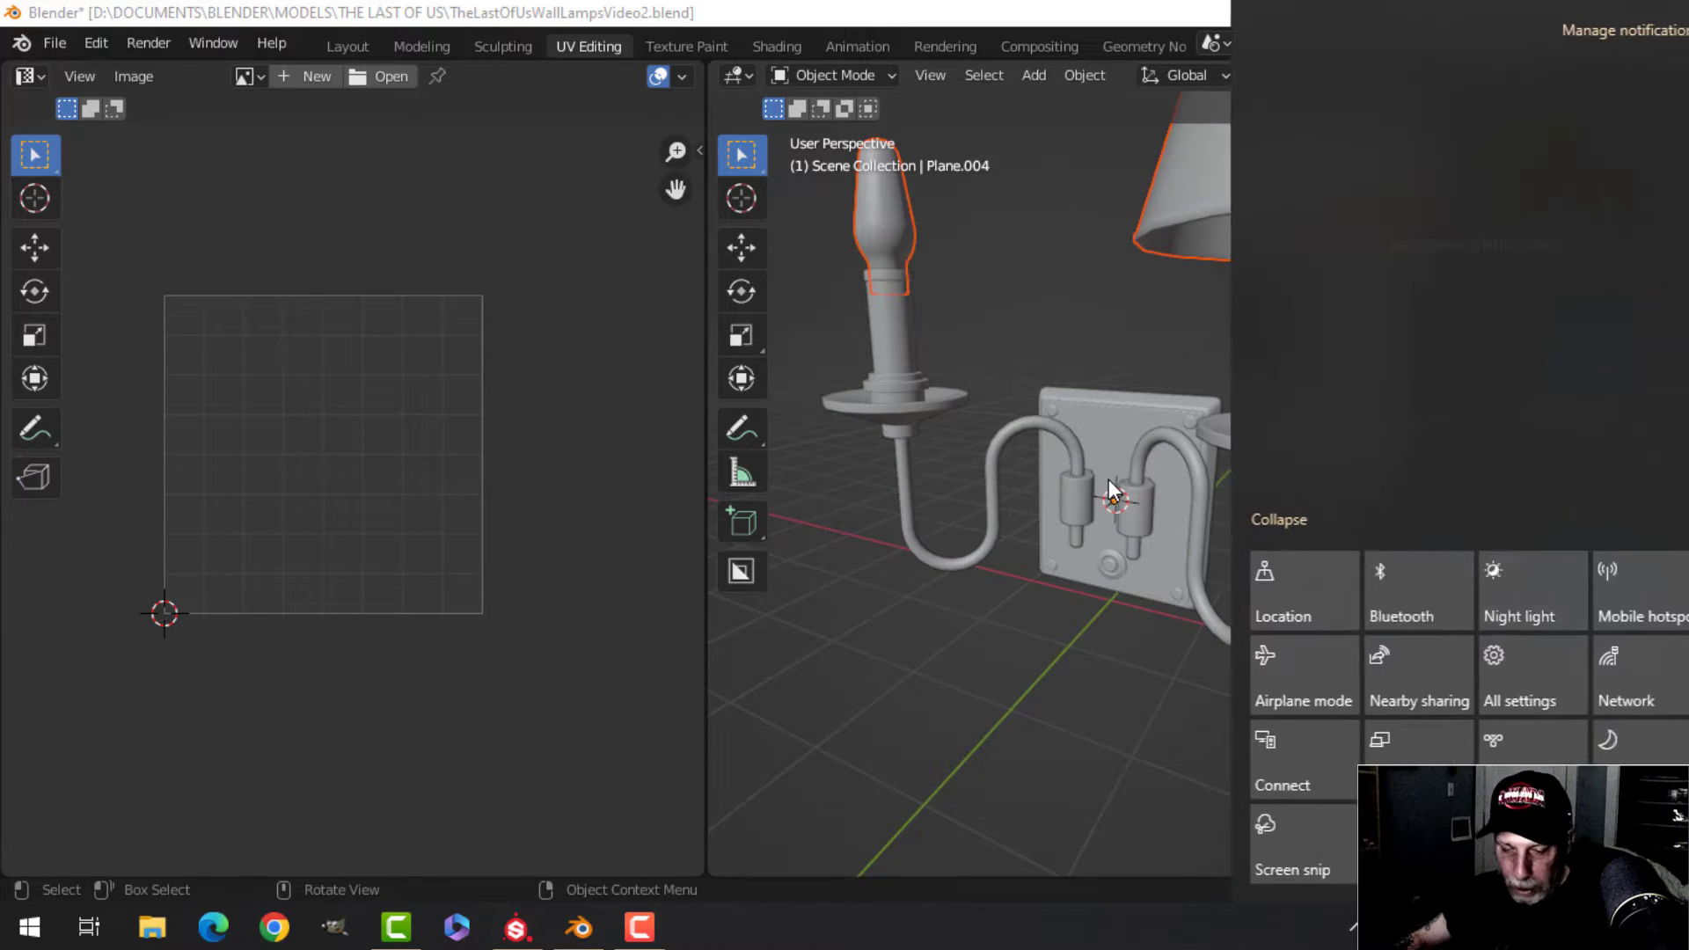
key(Escape)
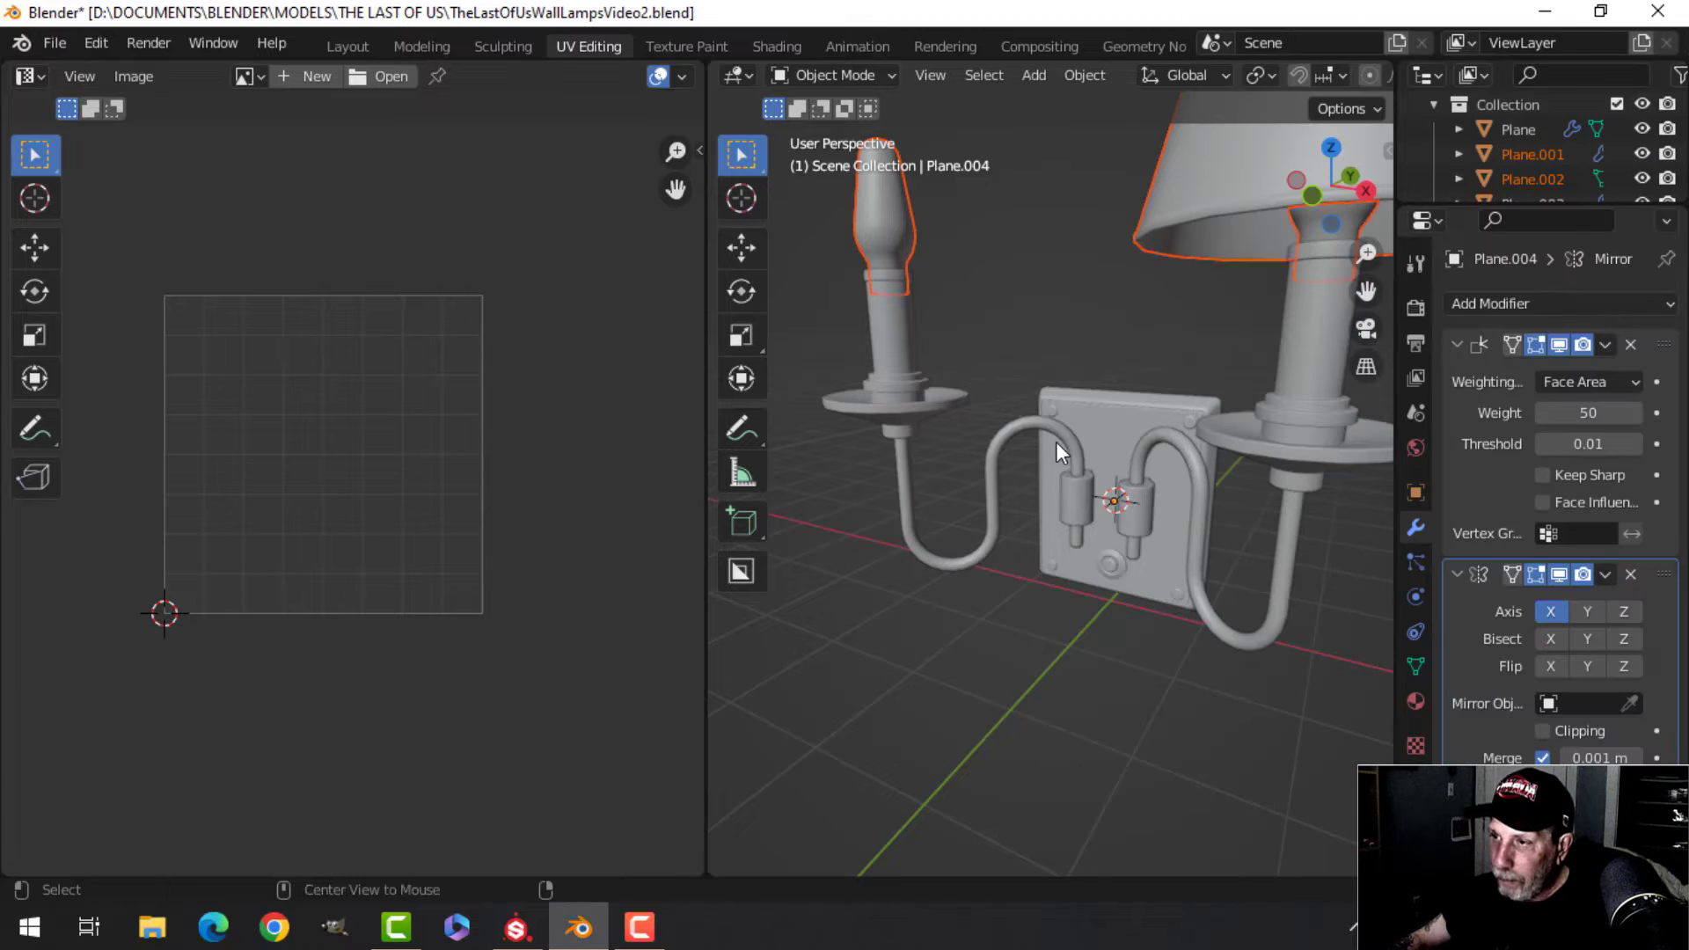
key(alt+a)
shift+middle_drag(1056, 442, 1015, 496)
In the light bulb object, select all linked geometry of the bulb without a lampshade and delete it.
click(857, 294)
shift+middle_drag(945, 406, 896, 436)
scroll(889, 435, down, 5)
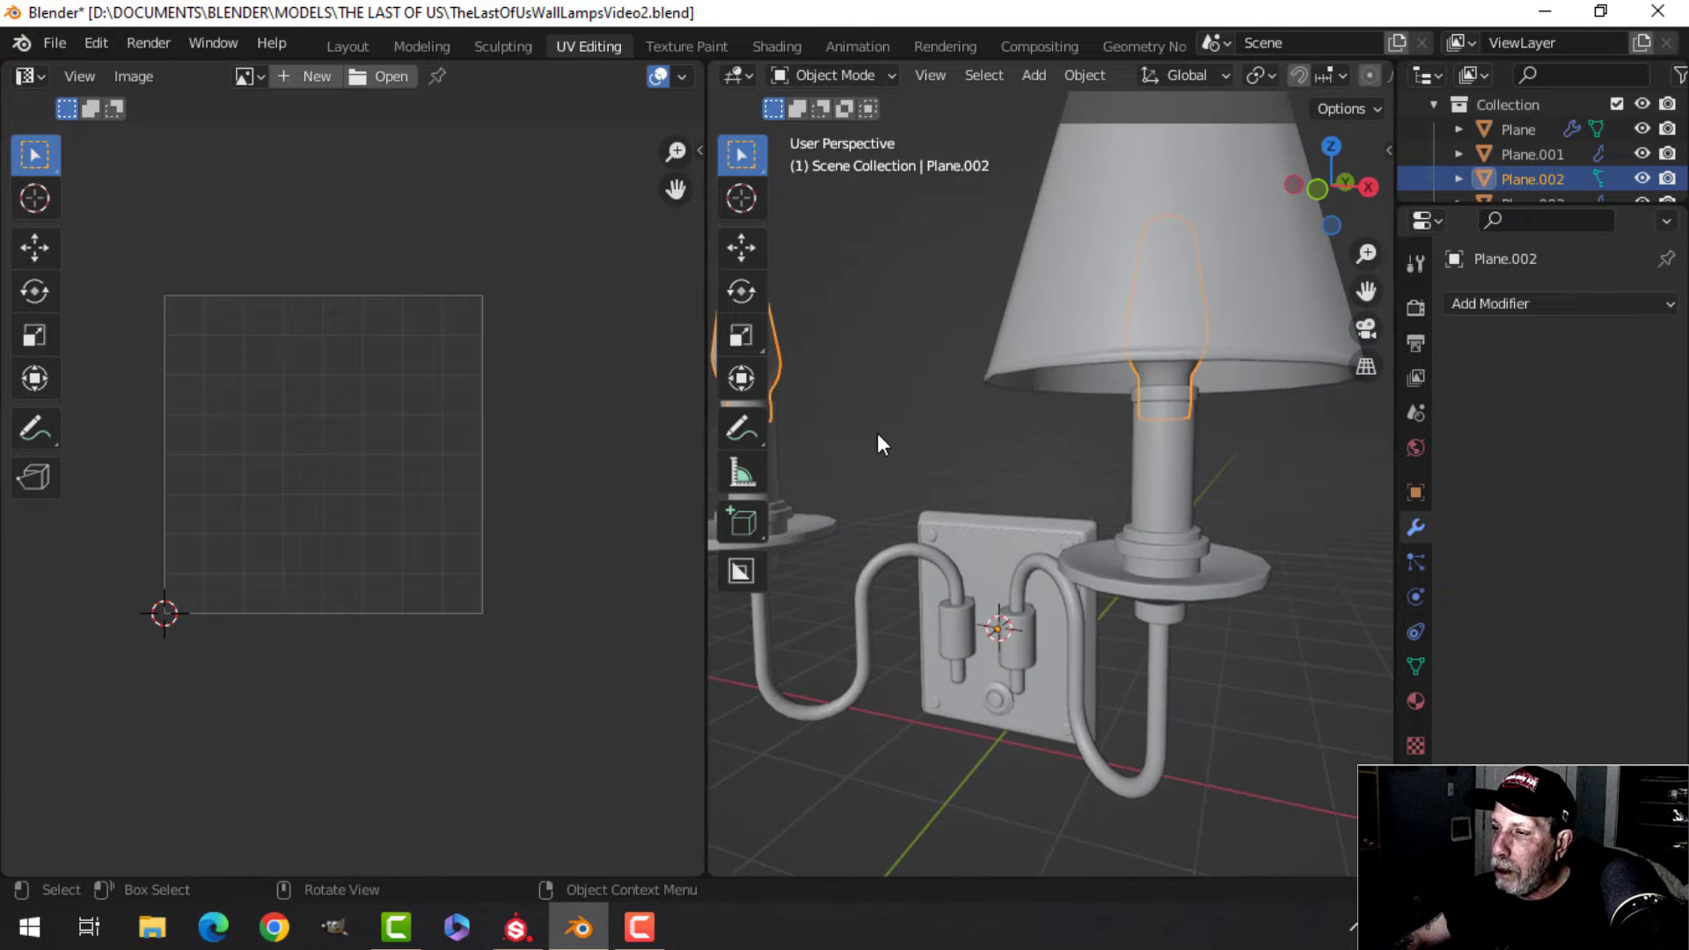
key(Tab)
key(alt+a)
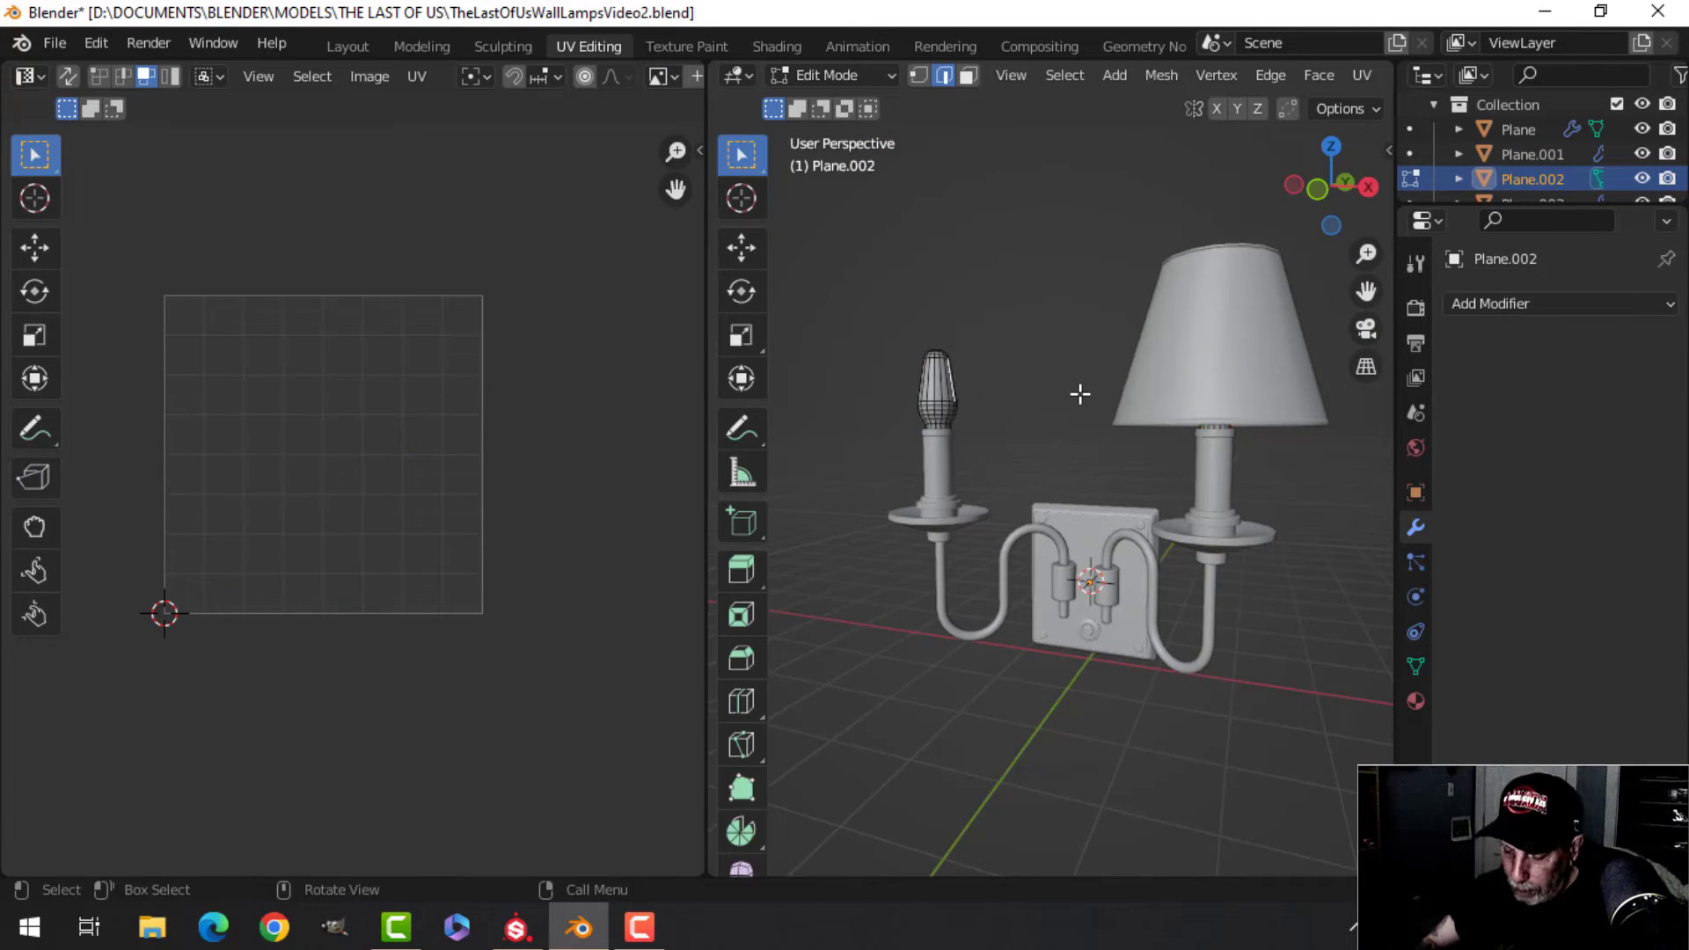
key(ctrl+l)
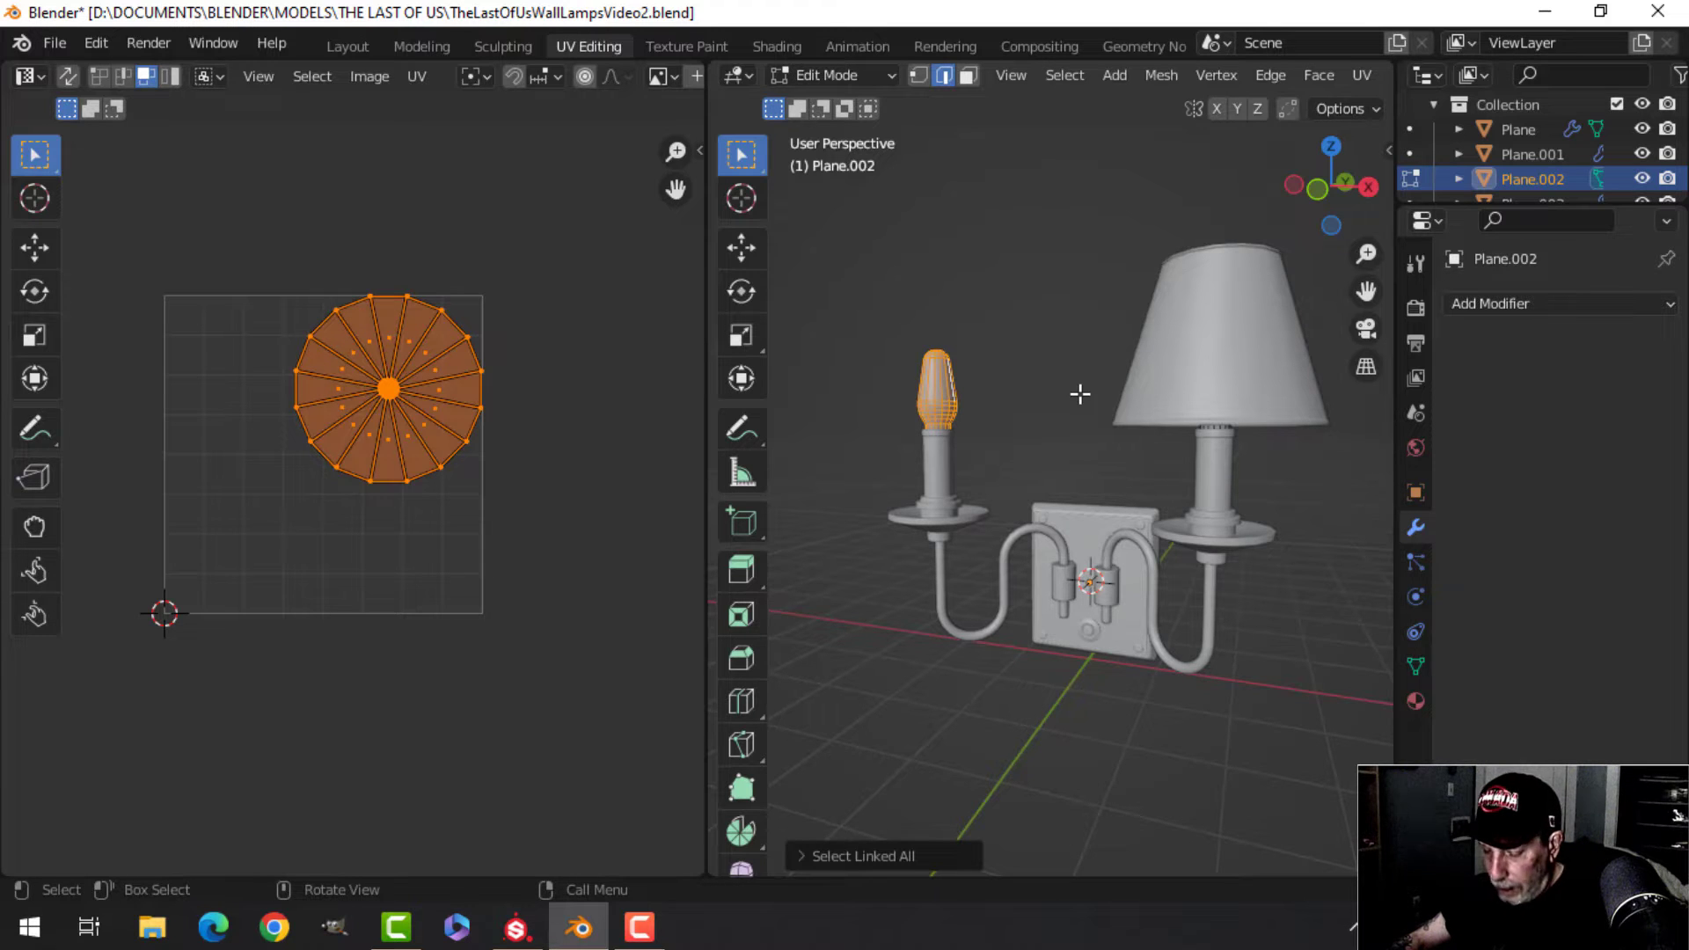
key(x)
click(1076, 398)
key(Tab)
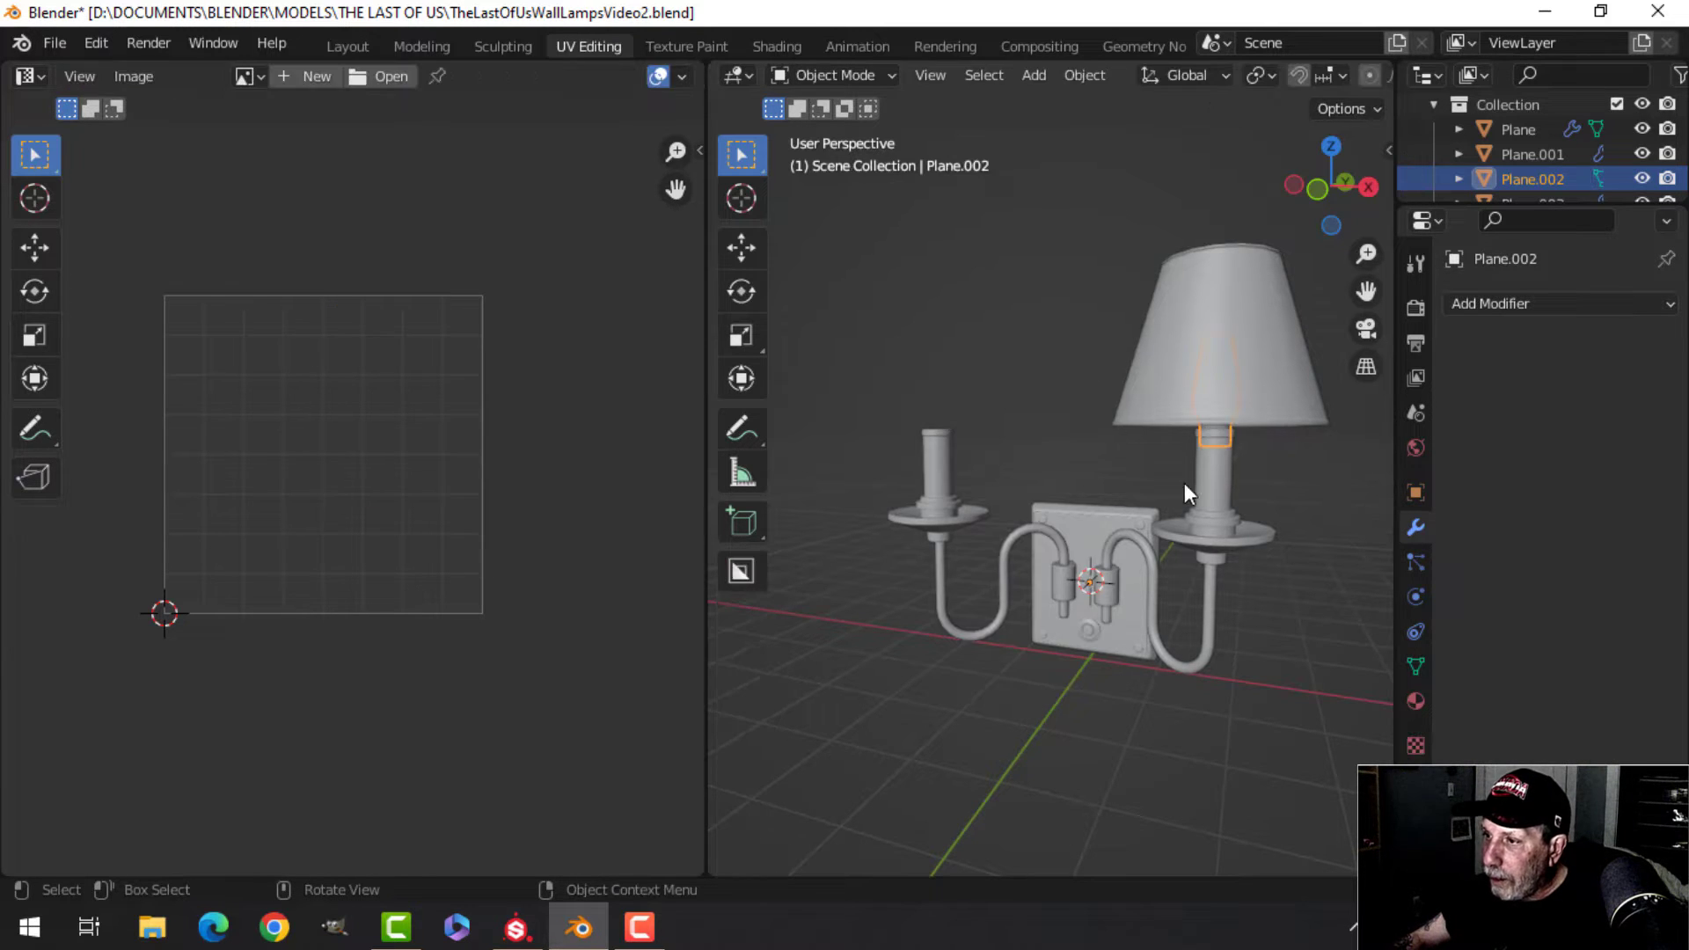
Add a Mirror modifier on the X axis to the remaining bulb under the lampshade.
middle_drag(1232, 450, 1239, 424)
key(alt+a)
click(1221, 417)
click(1488, 303)
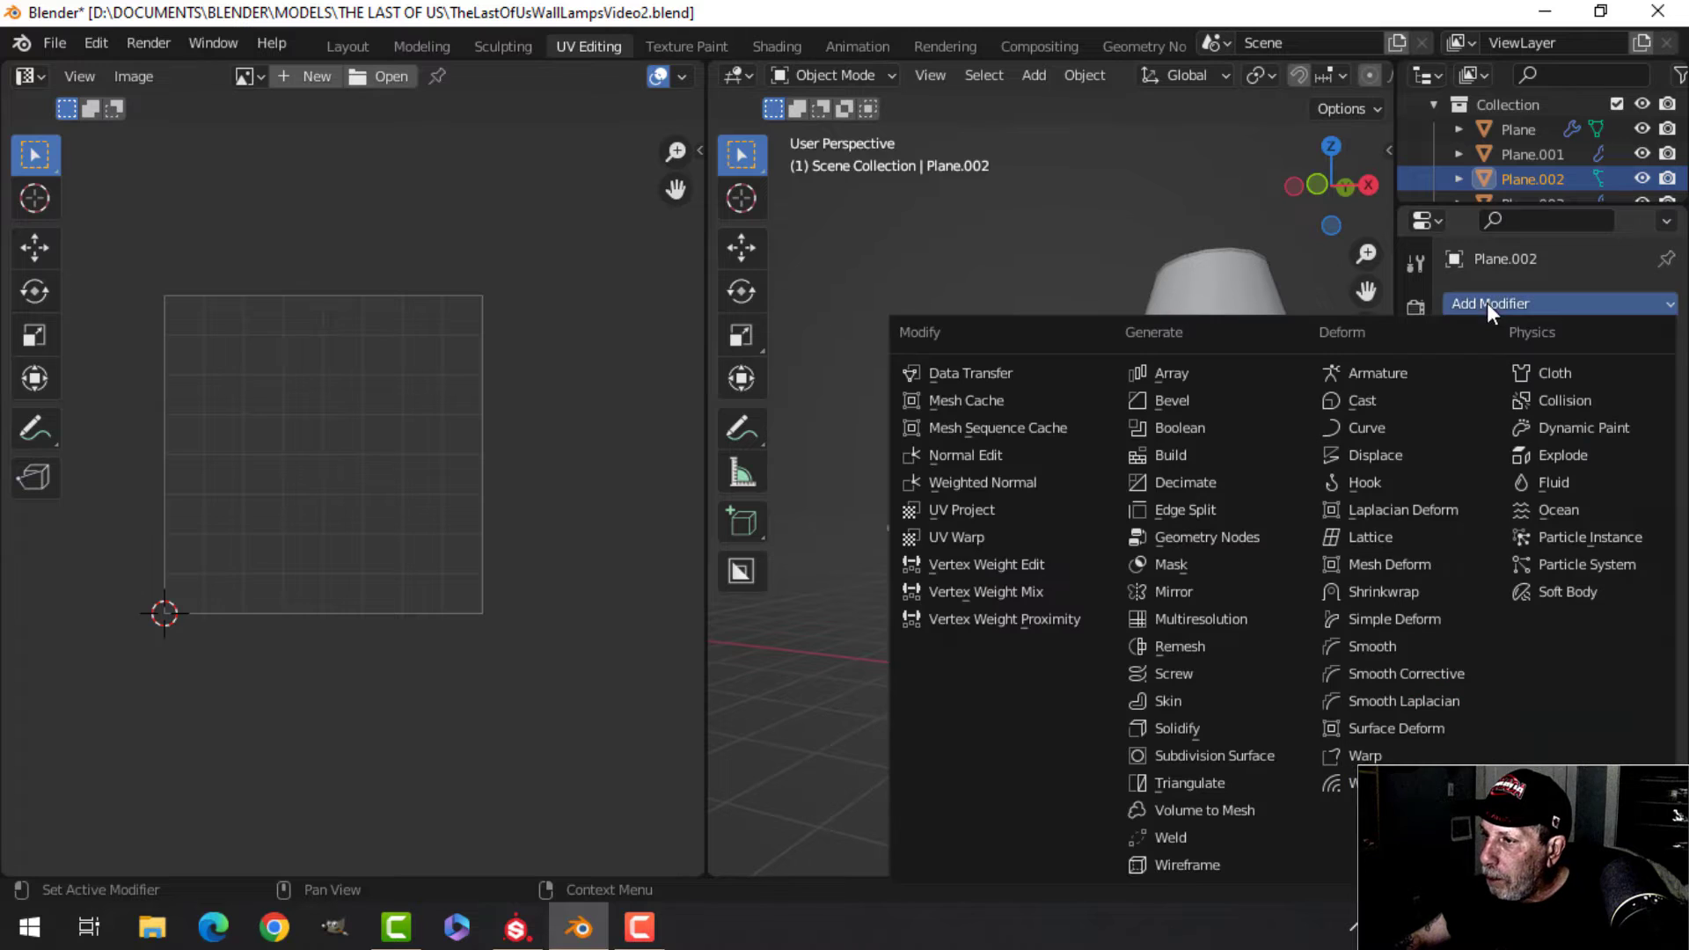
click(1181, 591)
scroll(1091, 534, down, 3)
key(alt+a)
middle_drag(1044, 503, 984, 490)
scroll(1022, 493, up, 4)
scroll(1142, 482, down, 2)
scroll(1081, 457, up, 3)
scroll(1026, 494, down, 3)
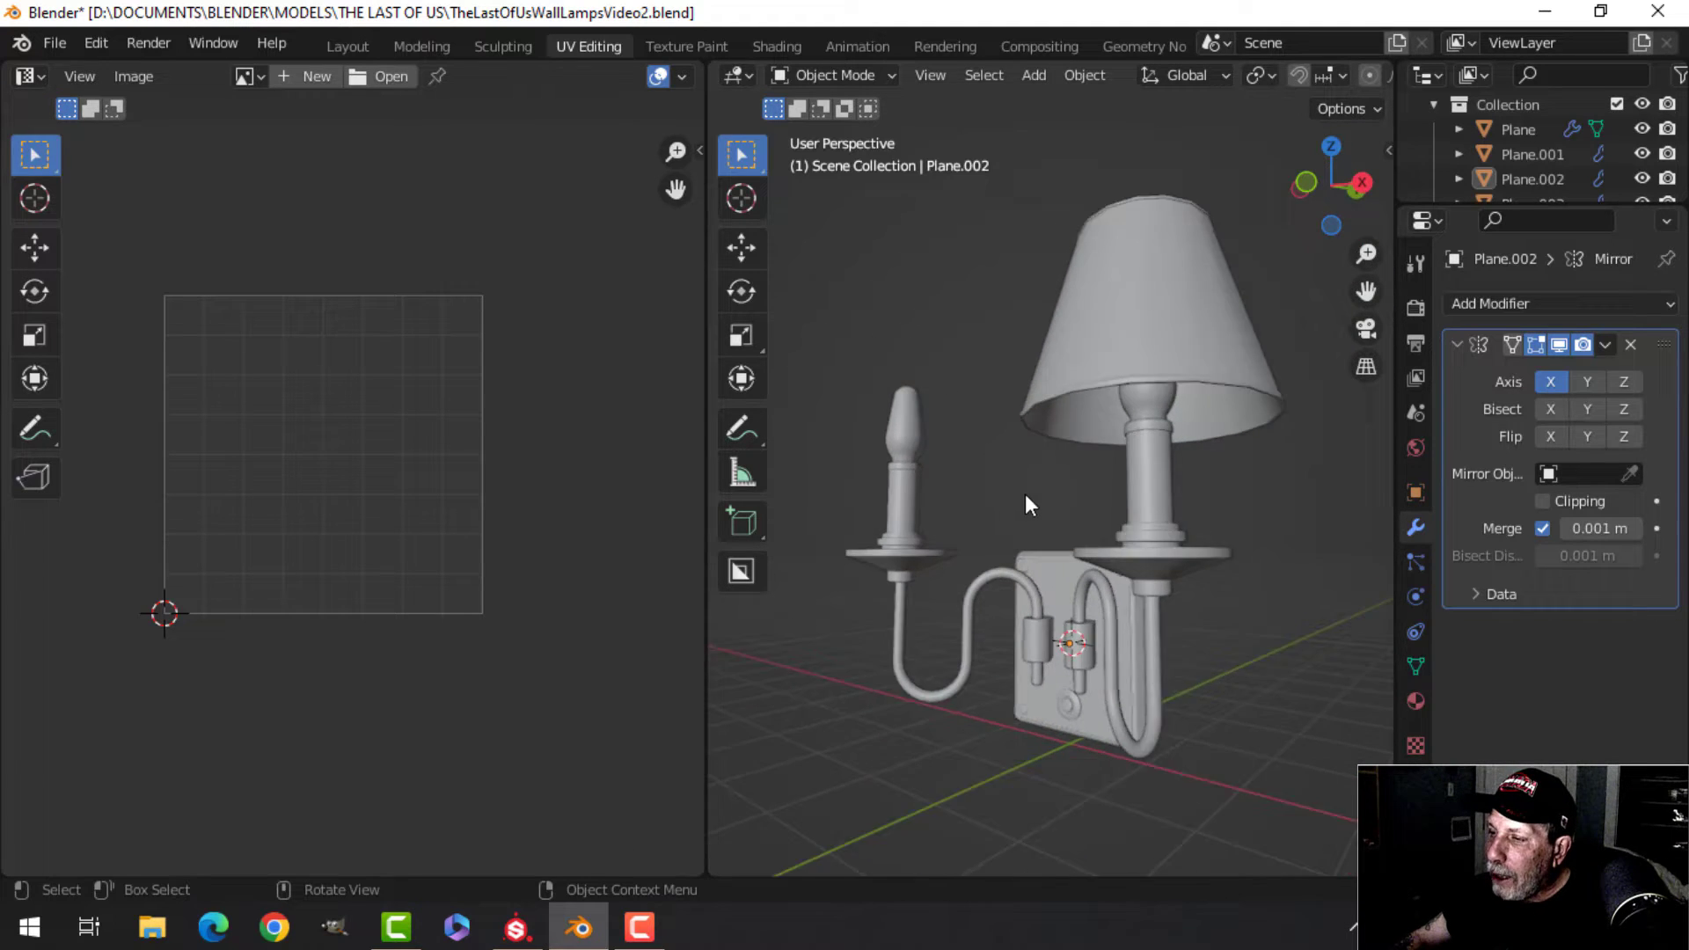
Hide the lampshade and inspect the mirrored bulbs, arms and backplate.
click(1143, 334)
key(h)
scroll(1119, 447, up, 2)
scroll(1132, 475, down, 2)
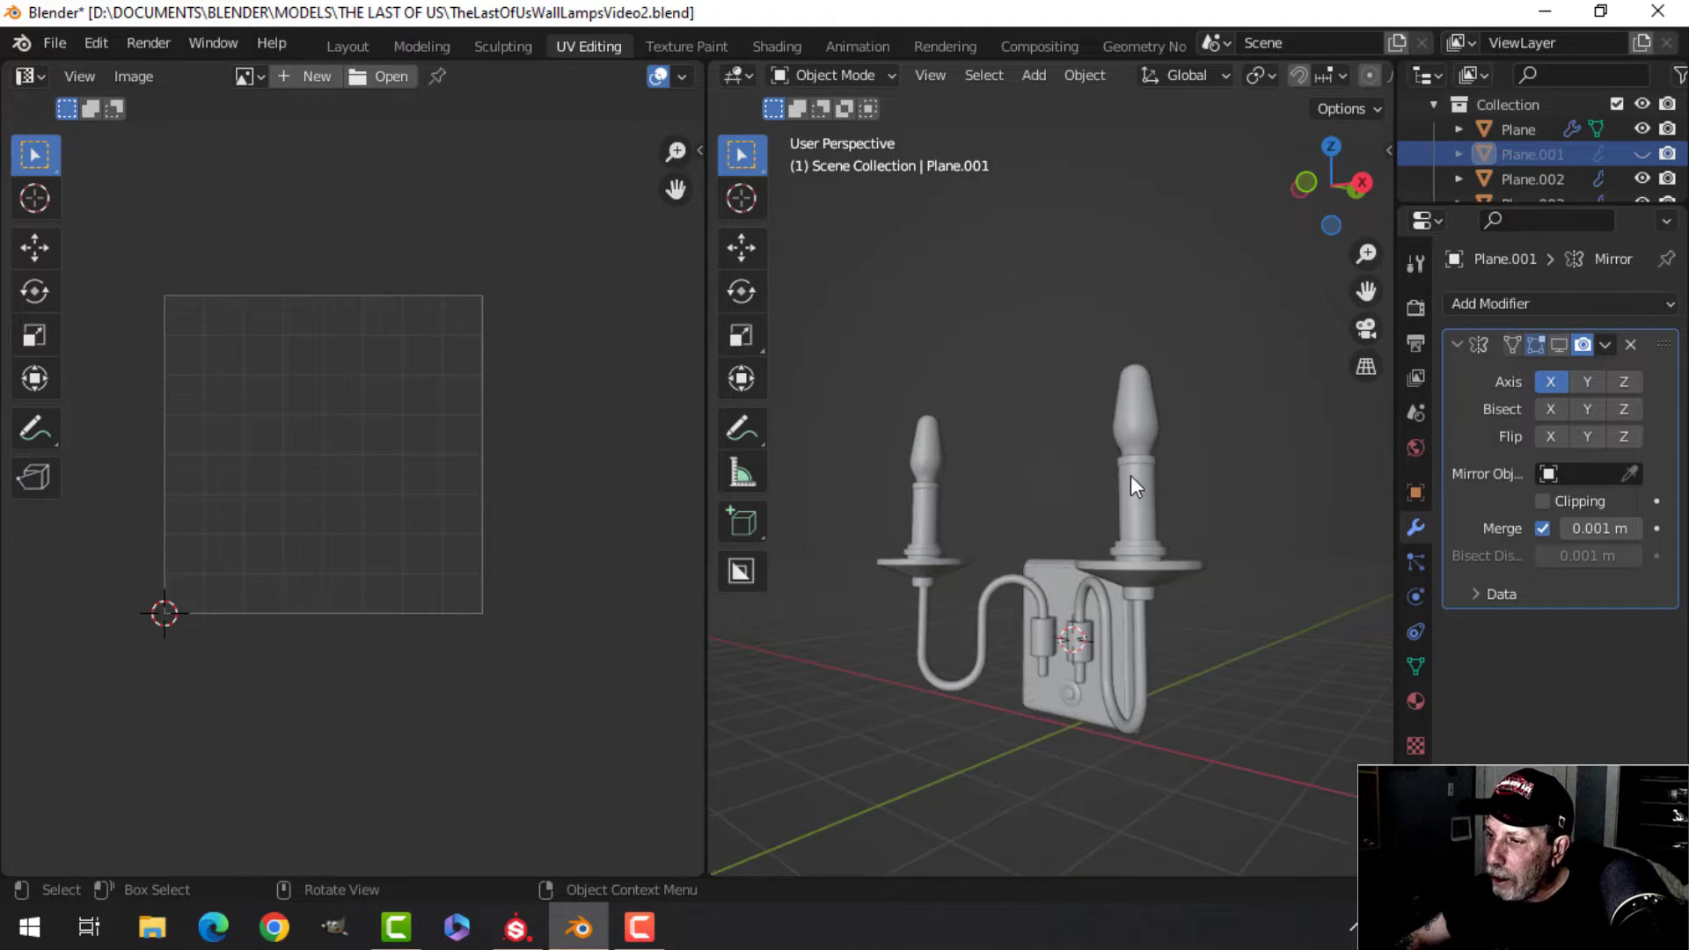
shift+middle_drag(1133, 533, 1080, 448)
middle_drag(1080, 449, 1152, 463)
shift+middle_drag(1063, 494, 1196, 495)
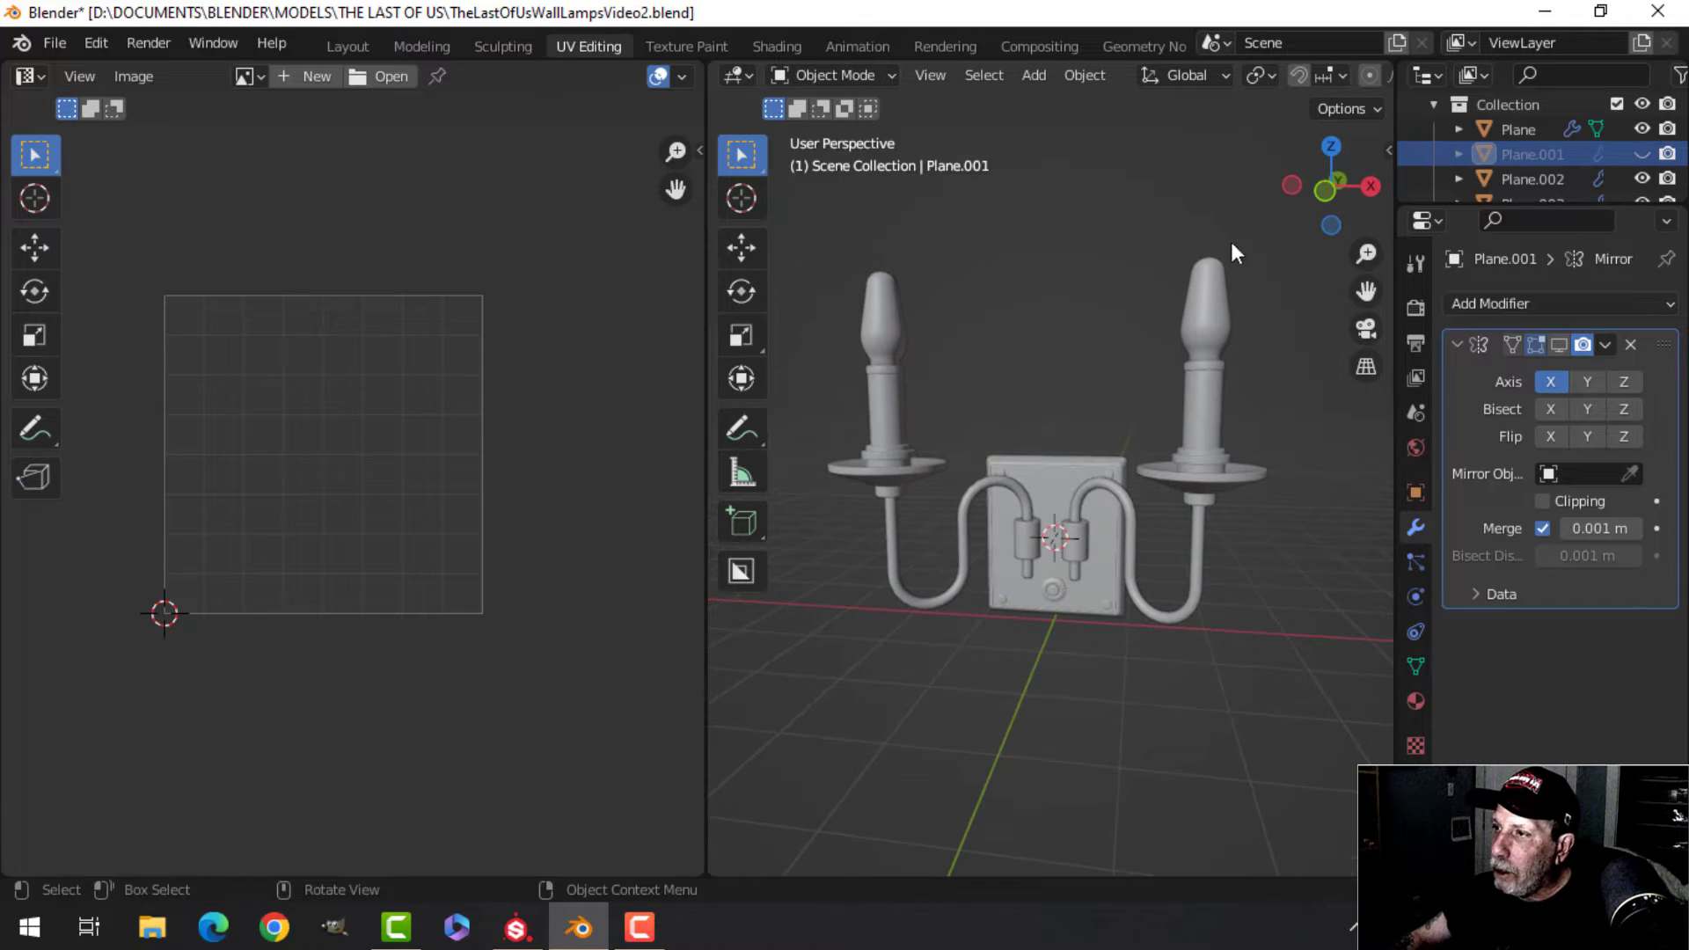
scroll(1112, 547, up, 3)
scroll(1110, 551, down, 5)
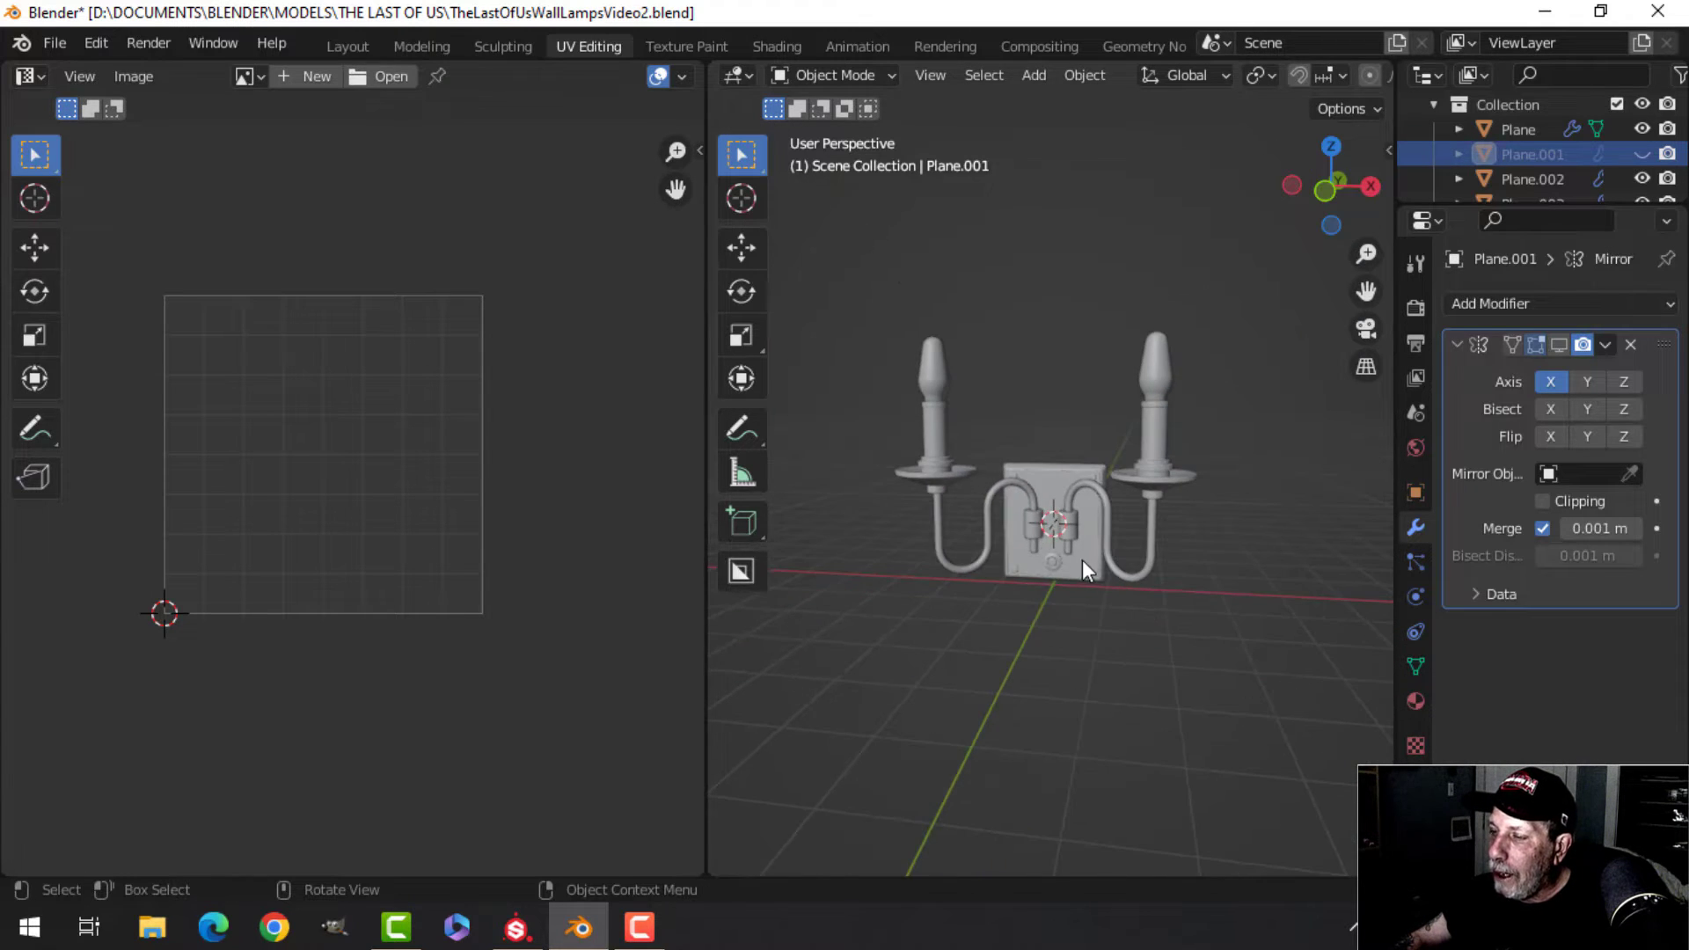
scroll(1081, 561, up, 3)
scroll(1077, 561, down, 2)
Open the backplate, its cylinders and the mirrored arm object together for mesh editing, with the backplate as the active object.
click(1049, 533)
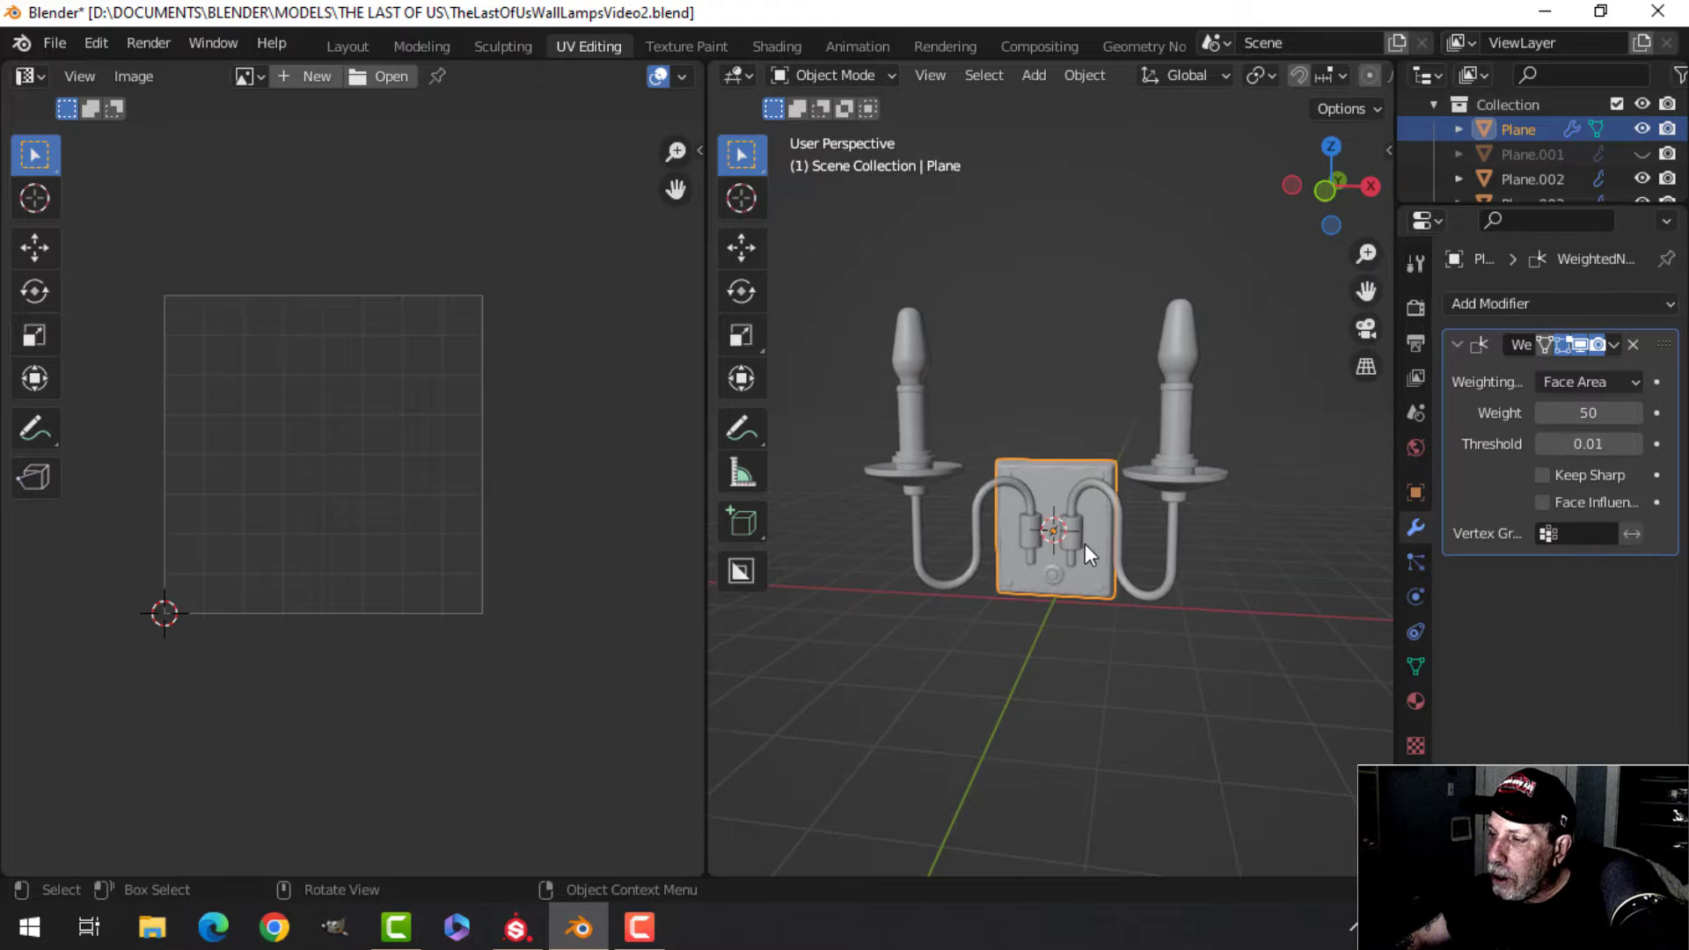
scroll(1085, 544, up, 2)
shift+click(1084, 544)
shift+click(1119, 505)
scroll(1138, 523, up, 2)
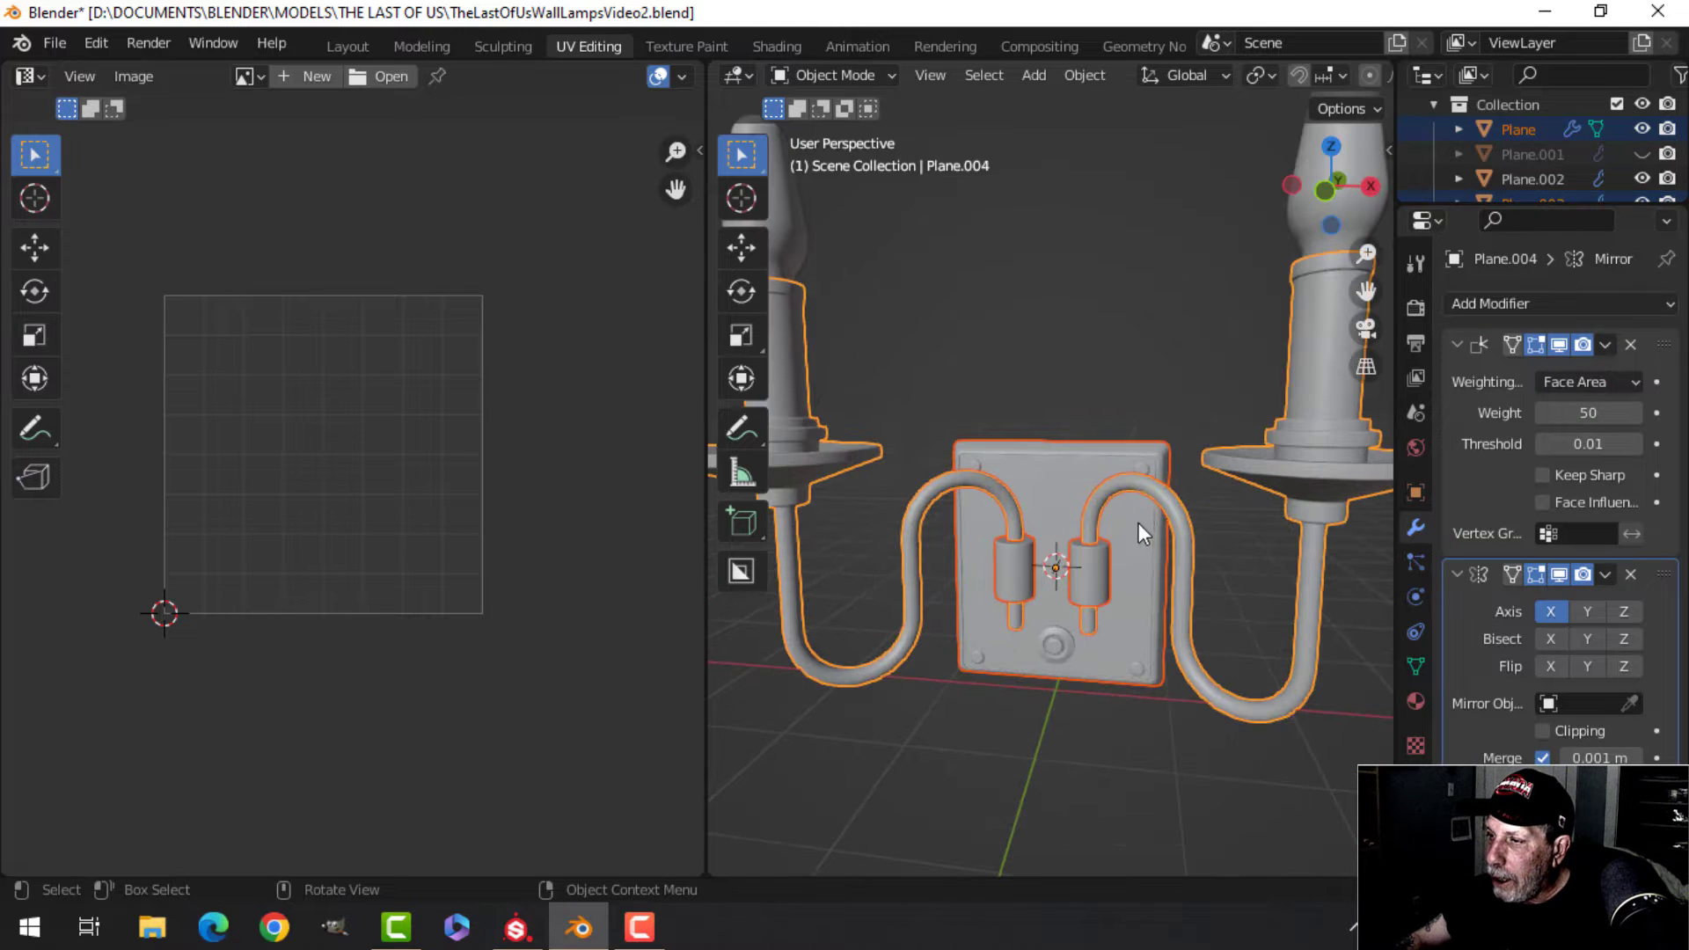
shift+click(1141, 468)
scroll(1144, 484, up, 1)
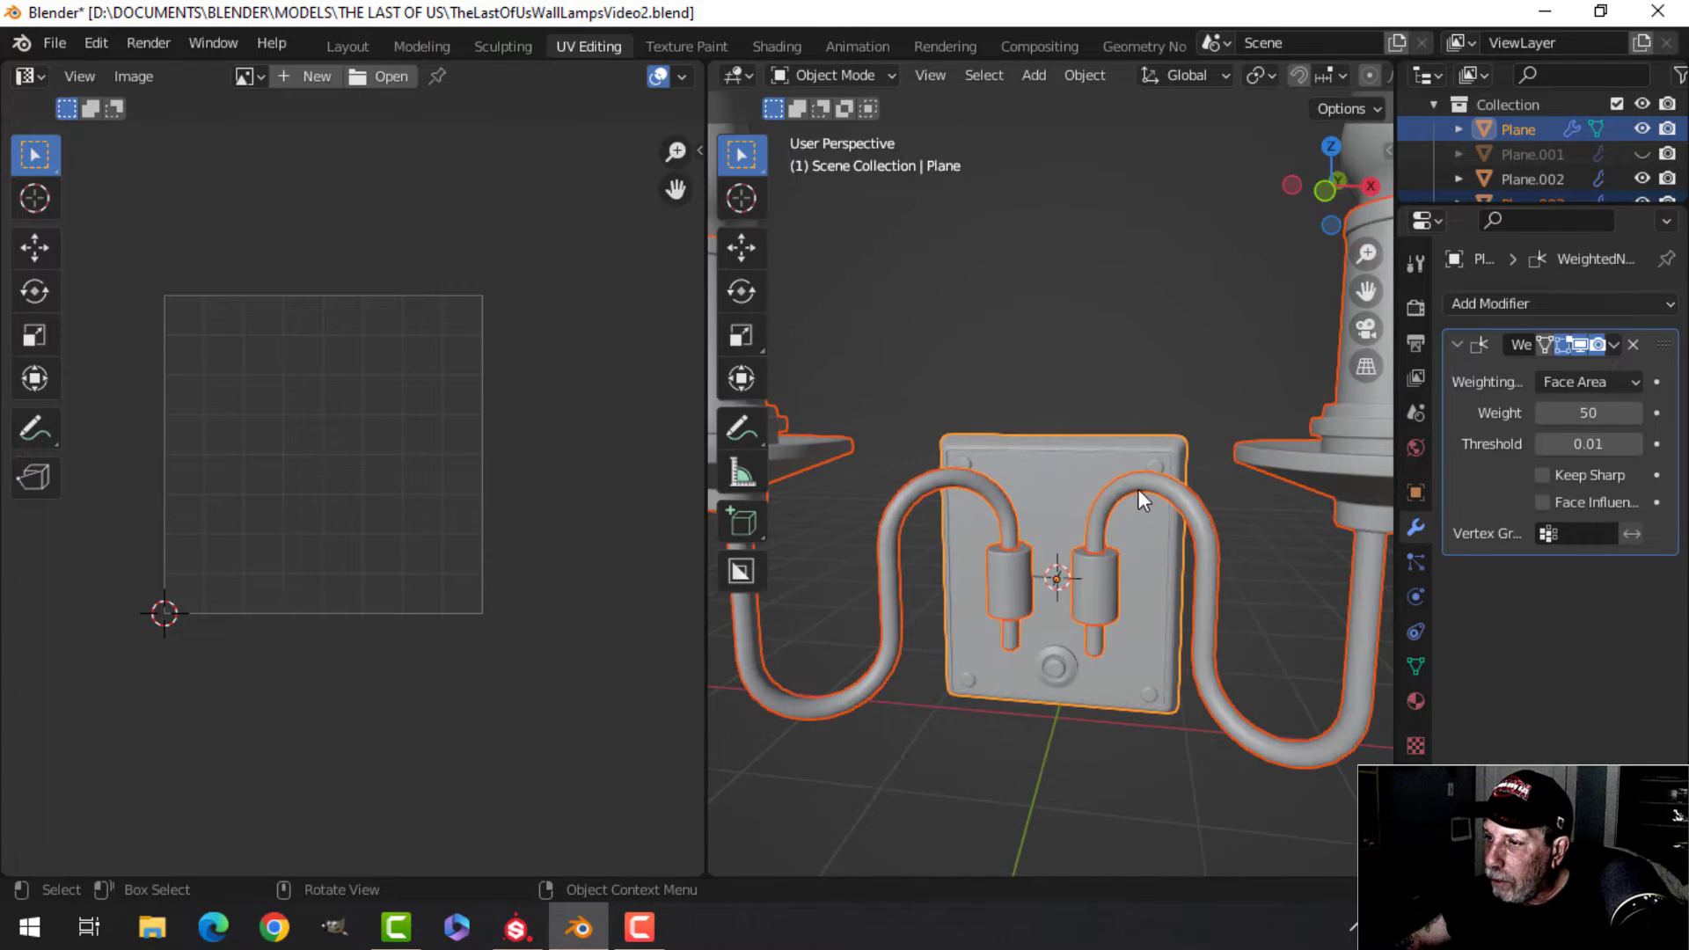
scroll(1149, 505, down, 3)
key(Tab)
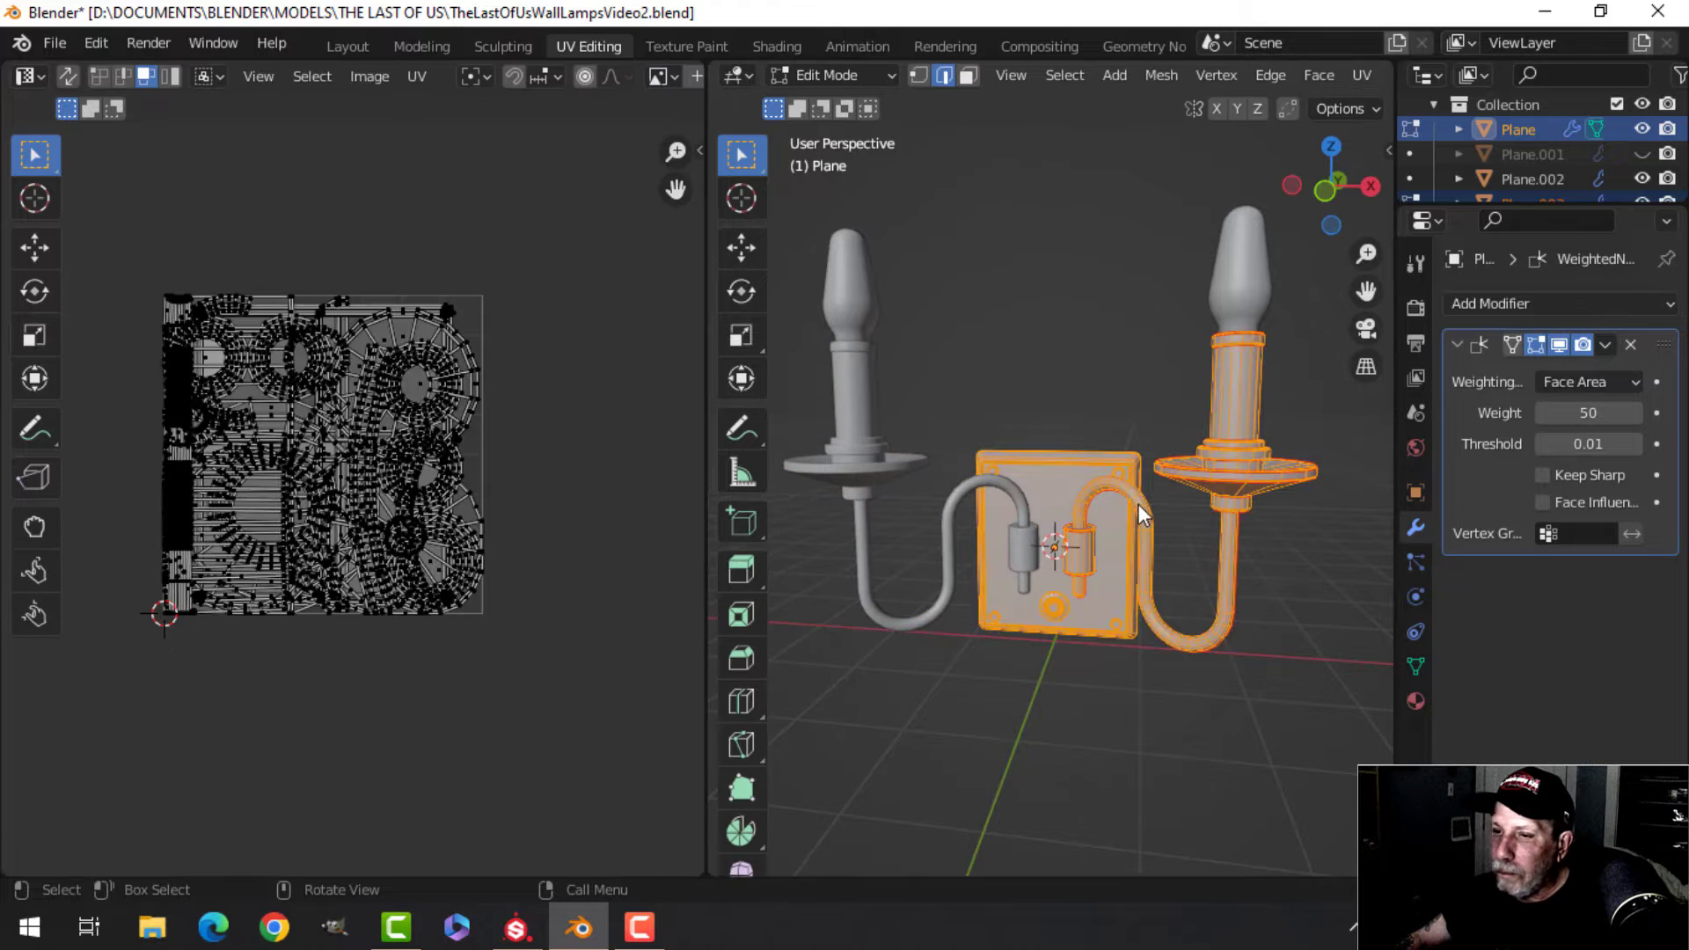
Select all UV islands of the metal parts and pack them into a single tile with UVPackmaster.
scroll(552, 526, up, 3)
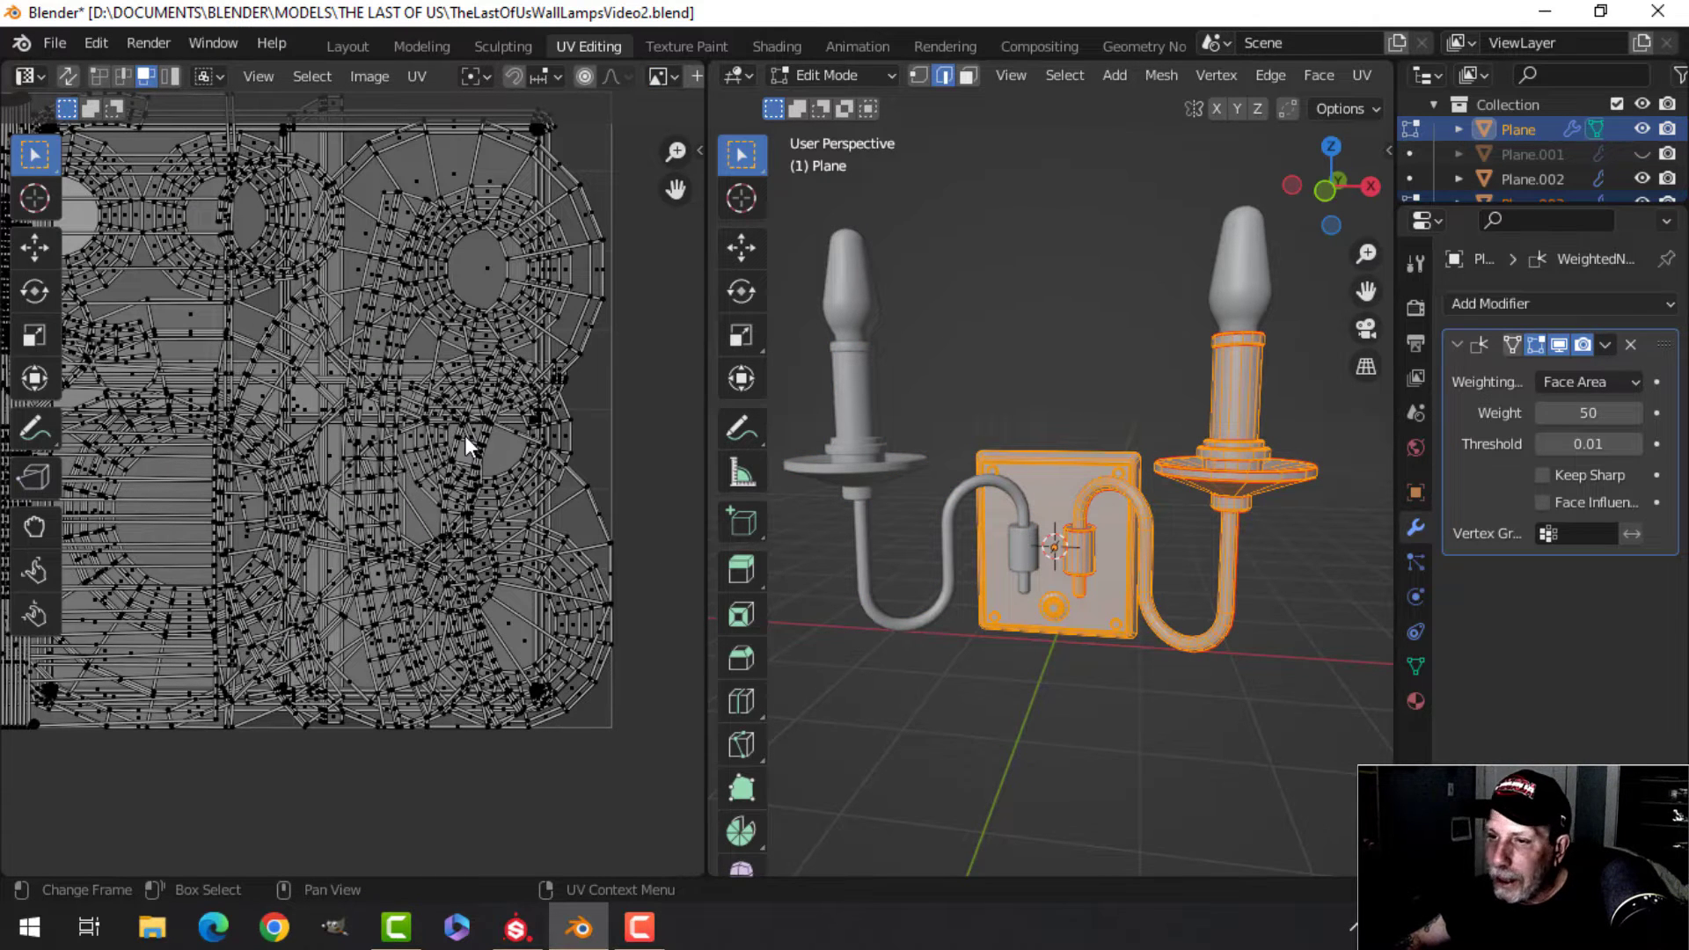
key(a)
scroll(464, 435, down, 2)
key(n)
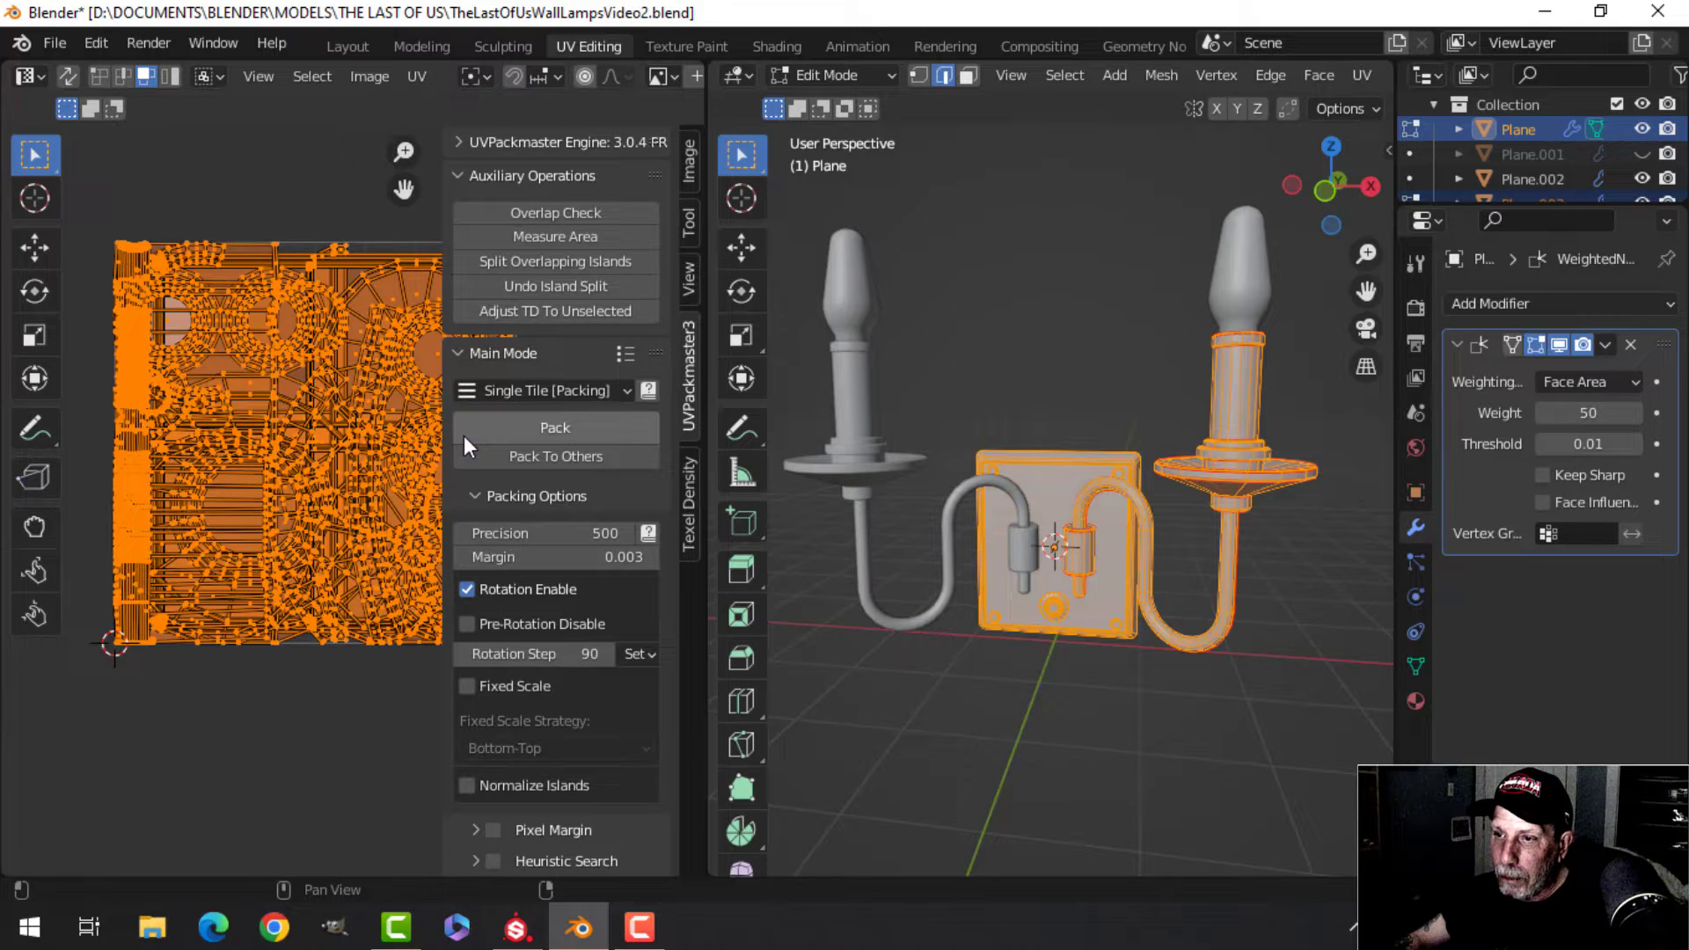
click(566, 425)
key(n)
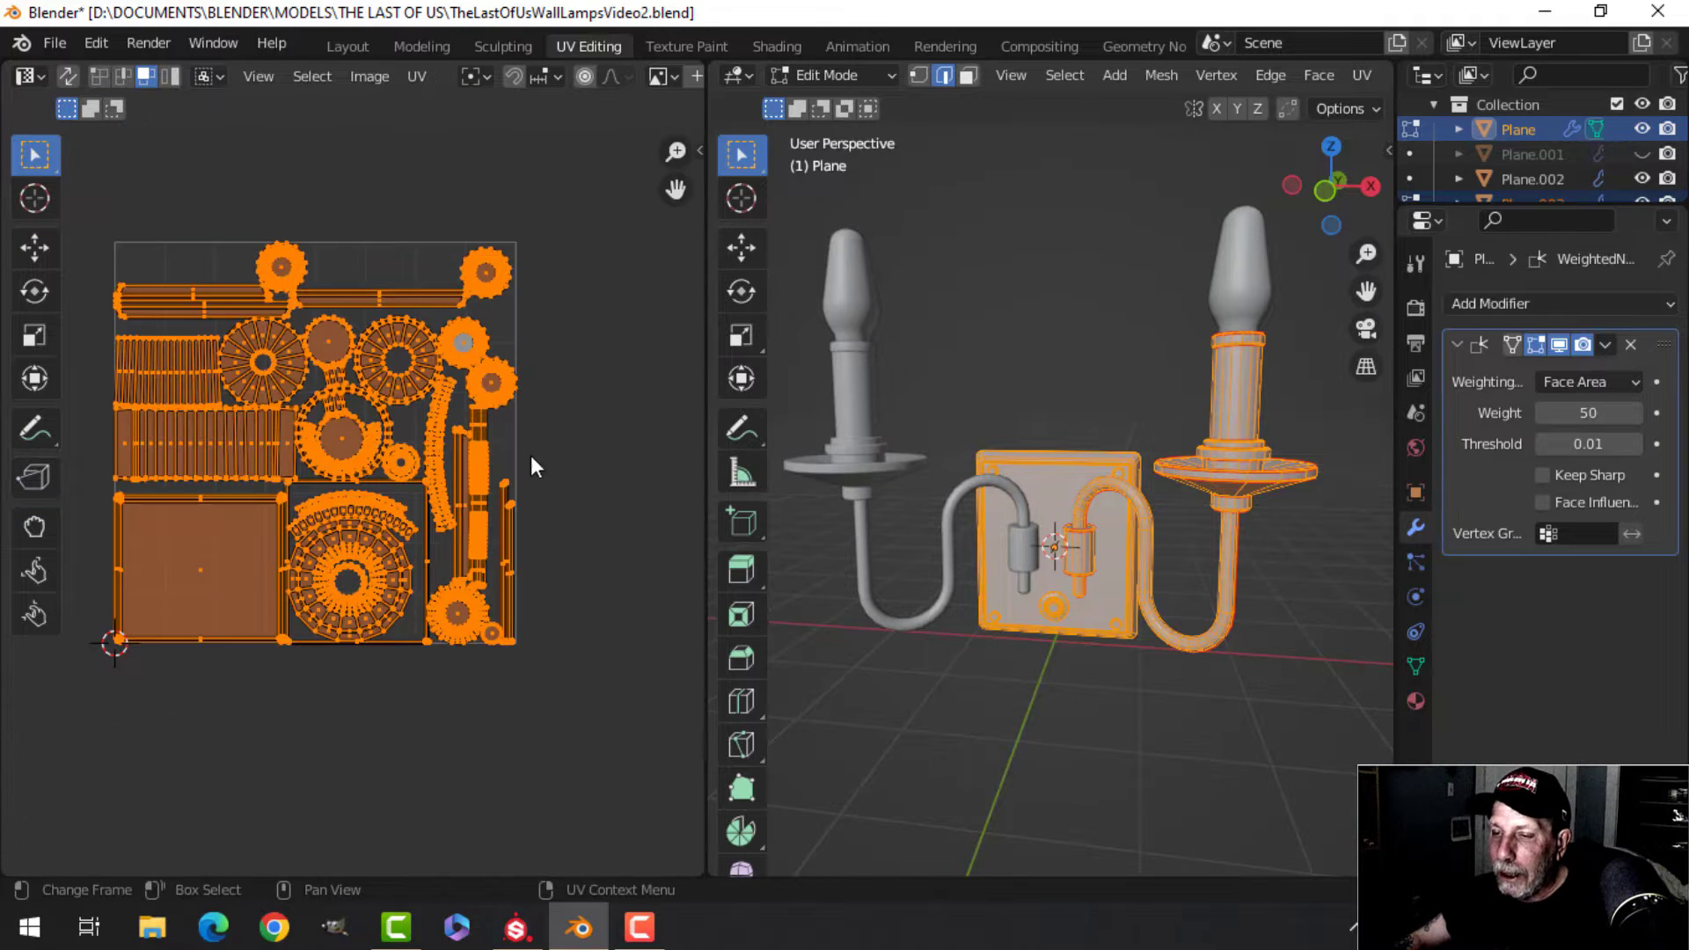
Open the bulb object for mesh editing and pack its UV island into a single tile with UVPackmaster.
key(Tab)
middle_drag(1248, 450, 1094, 447)
click(1223, 256)
key(Tab)
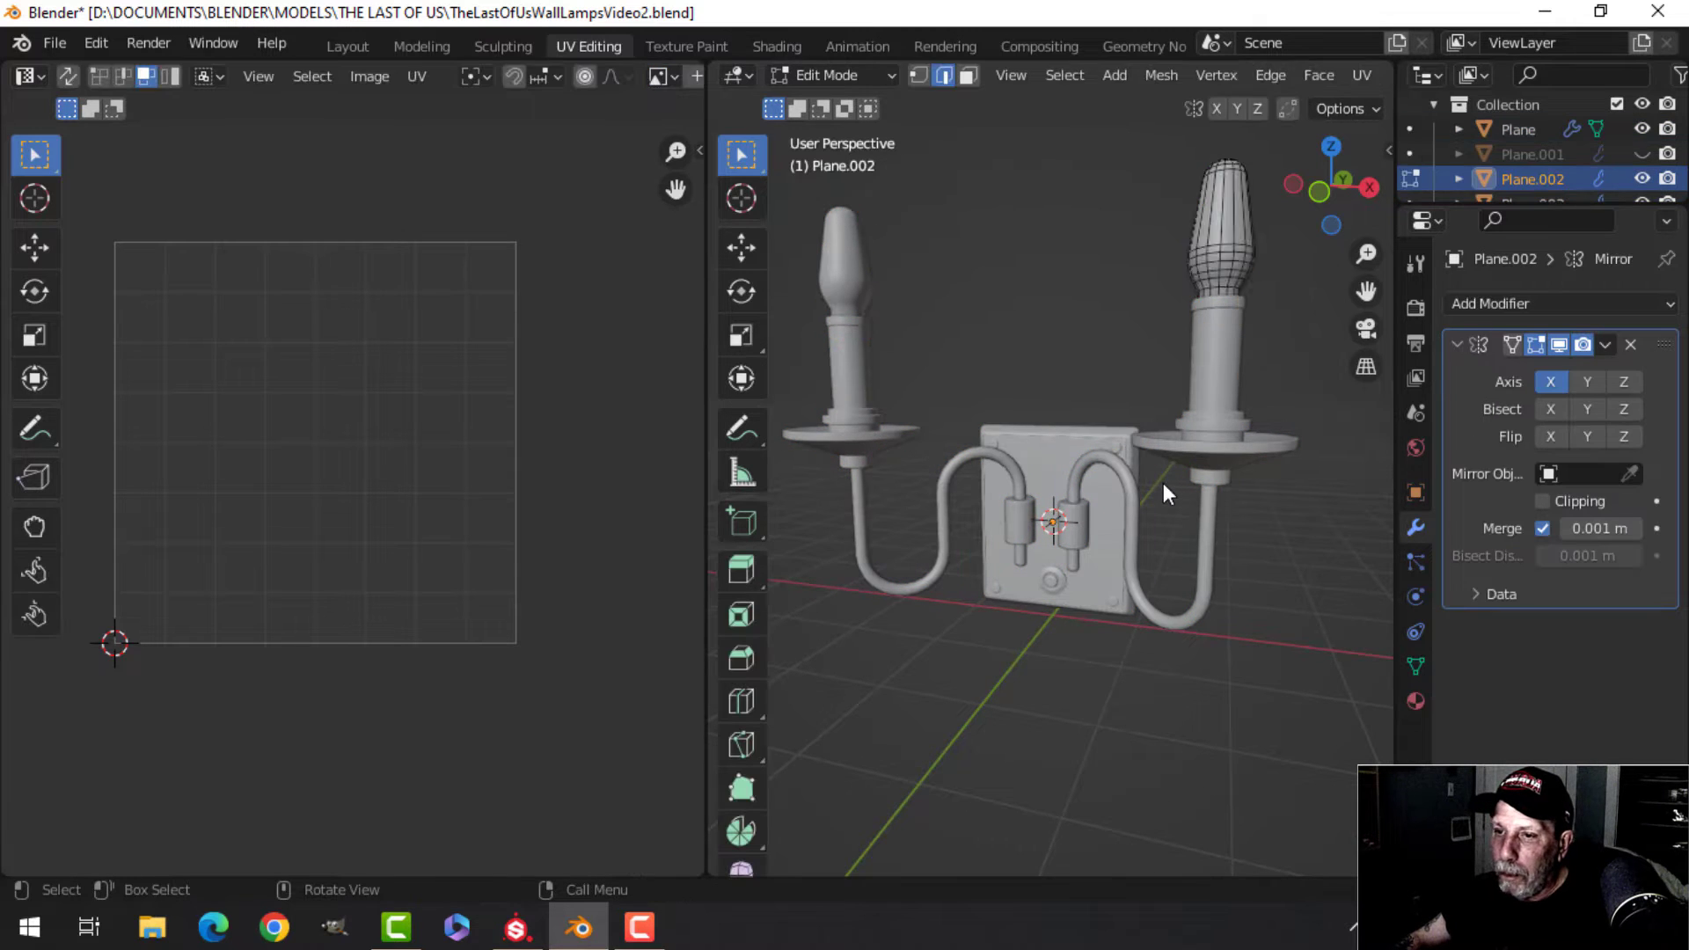
key(n)
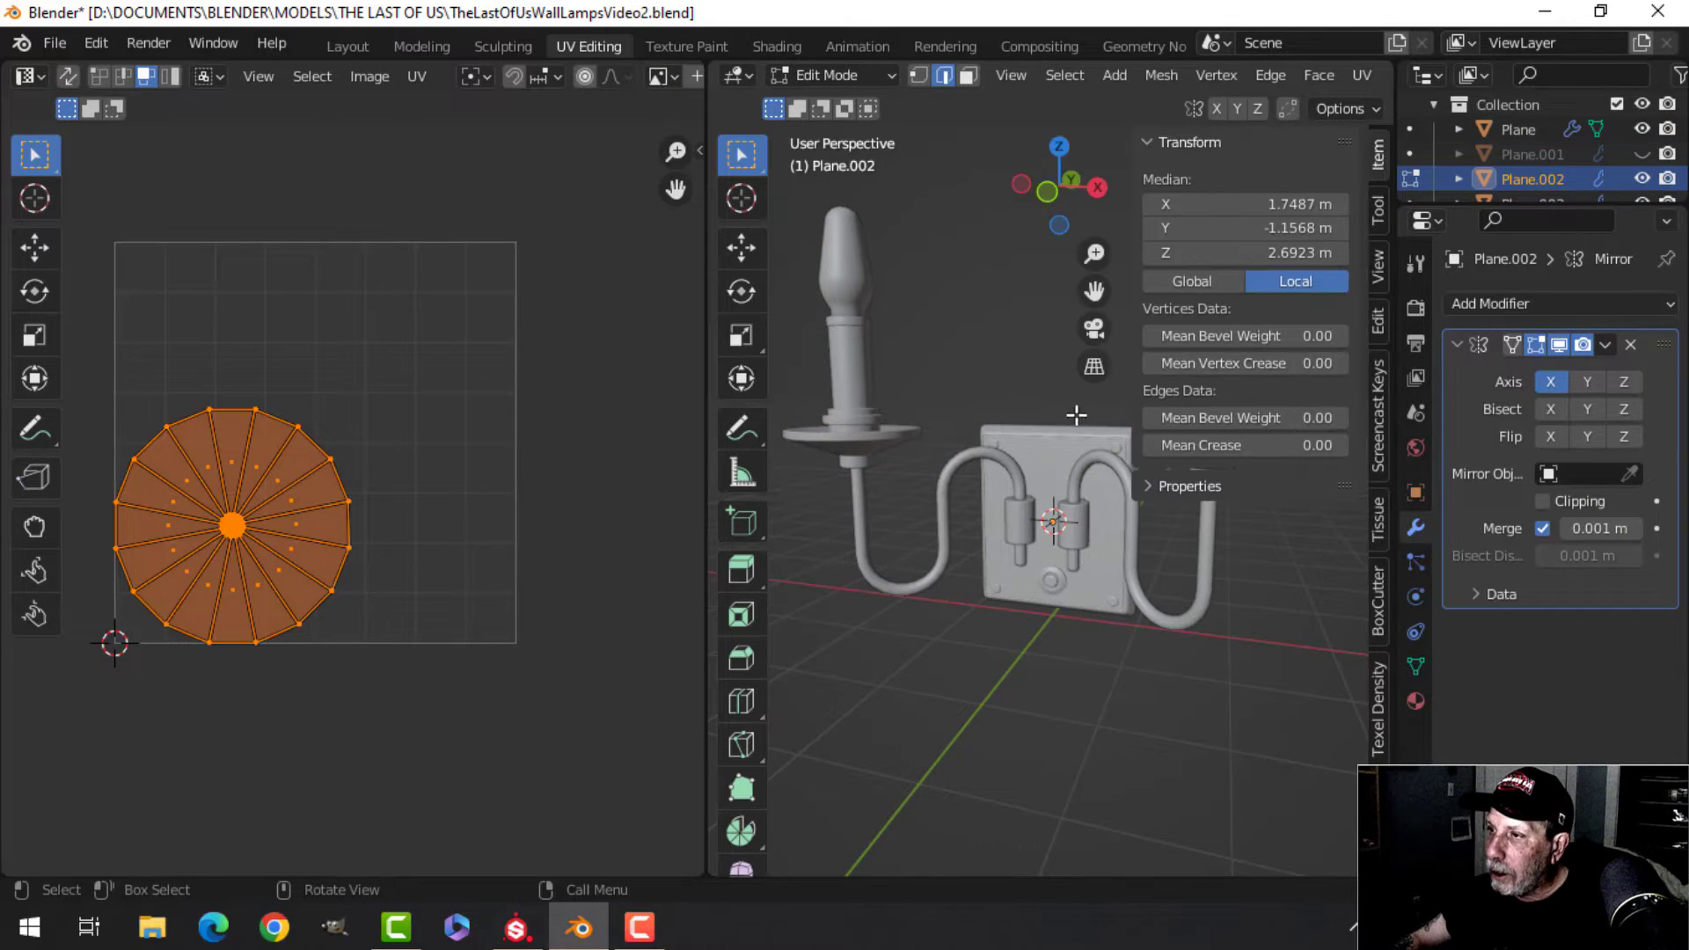
key(n)
key(n)
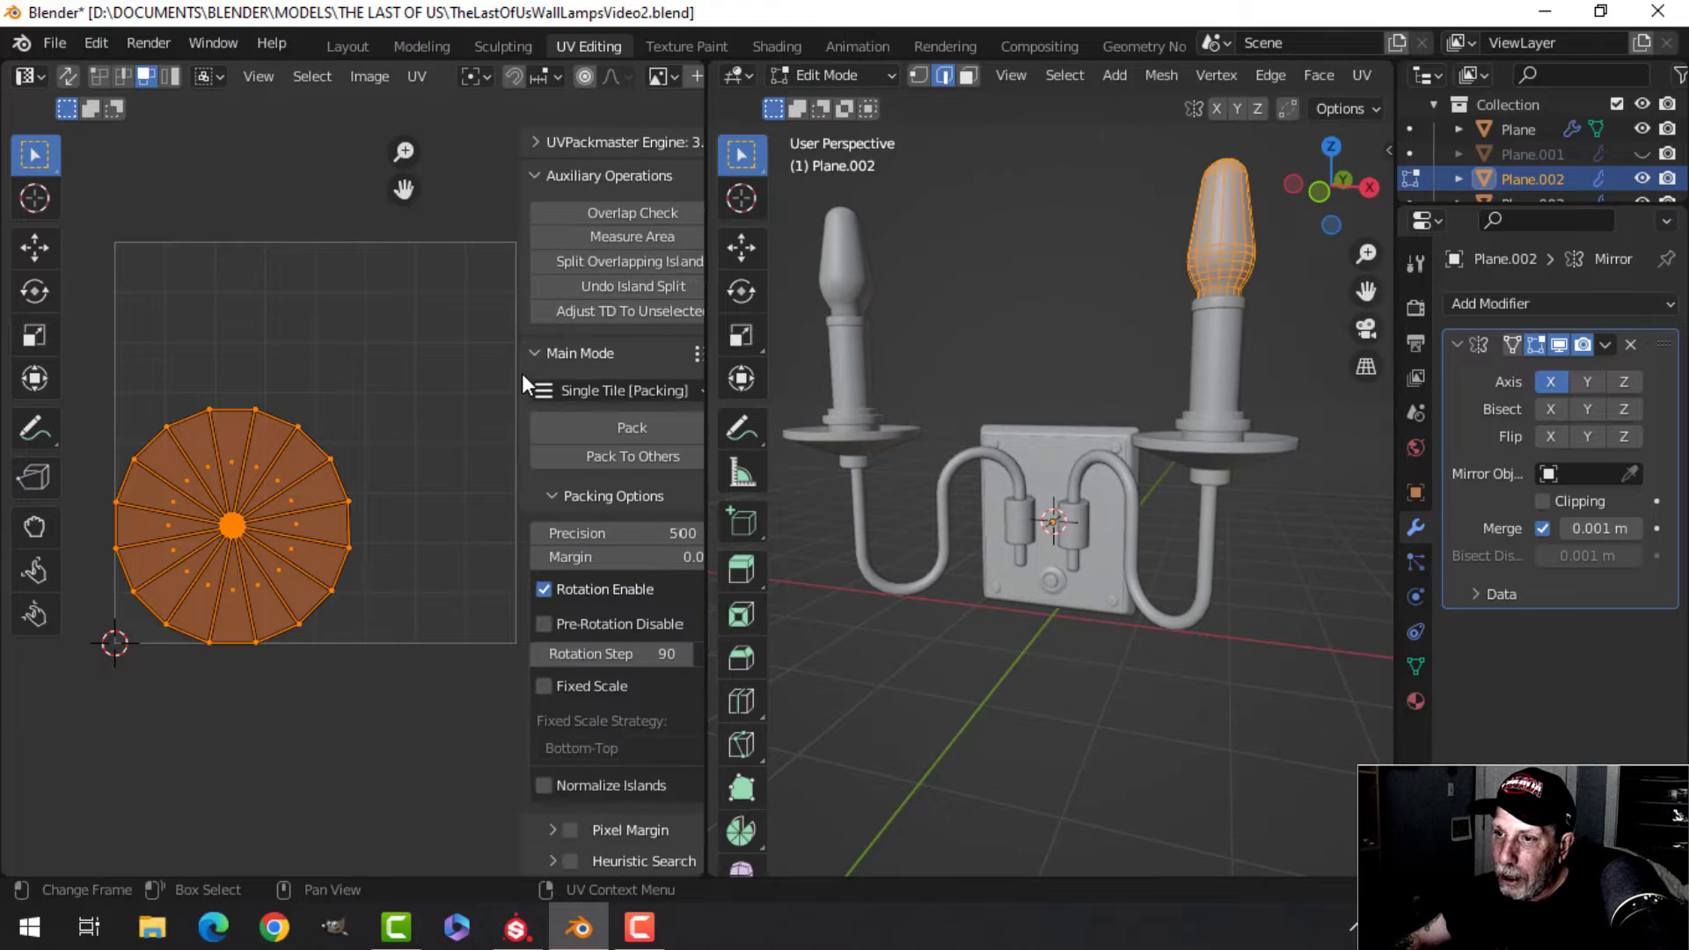
click(569, 424)
key(n)
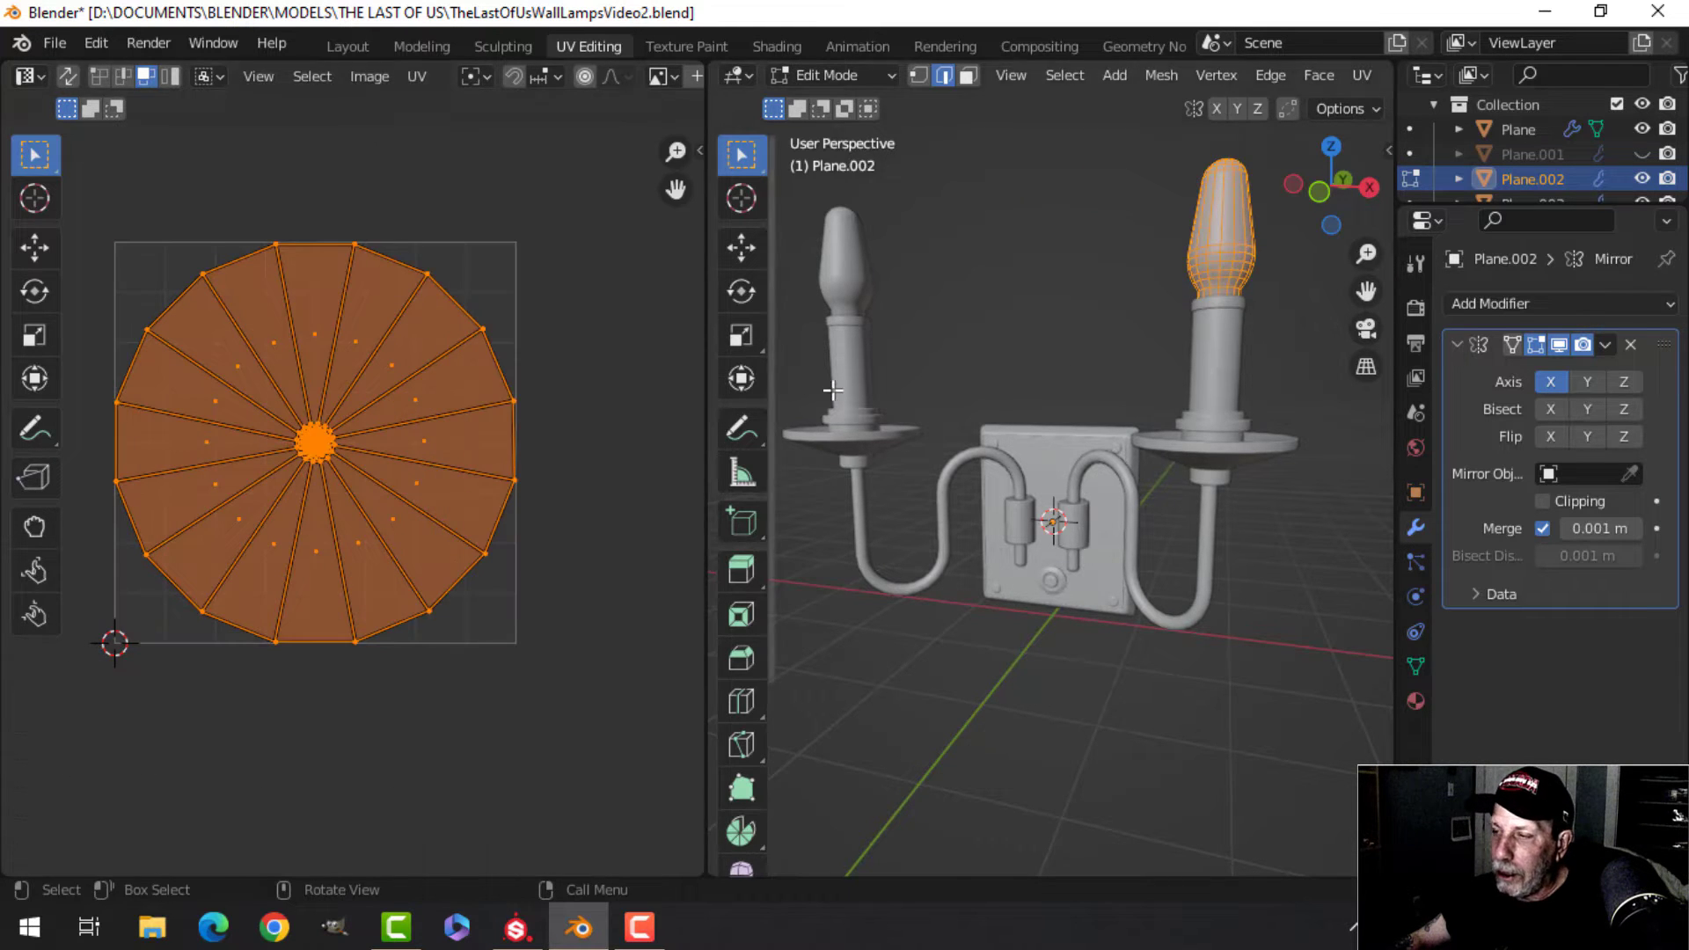
Leave mesh editing, unhide the lampshade and select only that object.
key(Tab)
scroll(1222, 300, down, 2)
click(1223, 299)
middle_drag(1208, 322, 1124, 382)
scroll(1182, 340, up, 1)
scroll(1179, 340, down, 2)
key(alt+h)
key(a)
click(1164, 366)
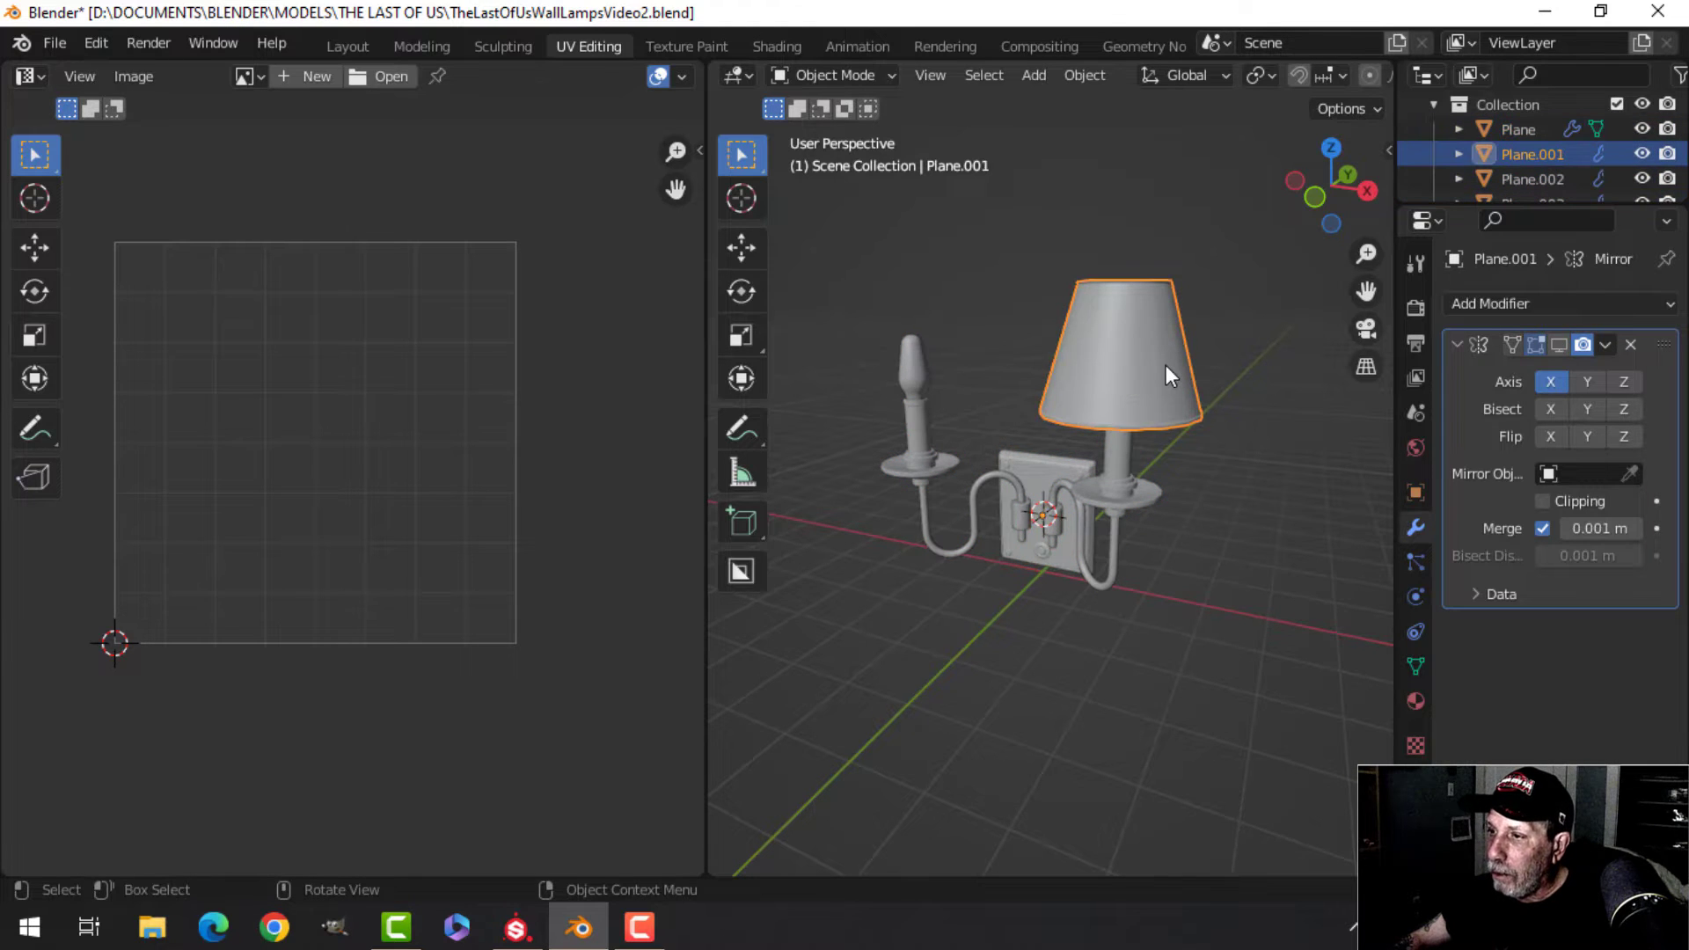
Hide the lampshade object.
key(Tab)
key(Tab)
key(alt+a)
scroll(1138, 360, up, 2)
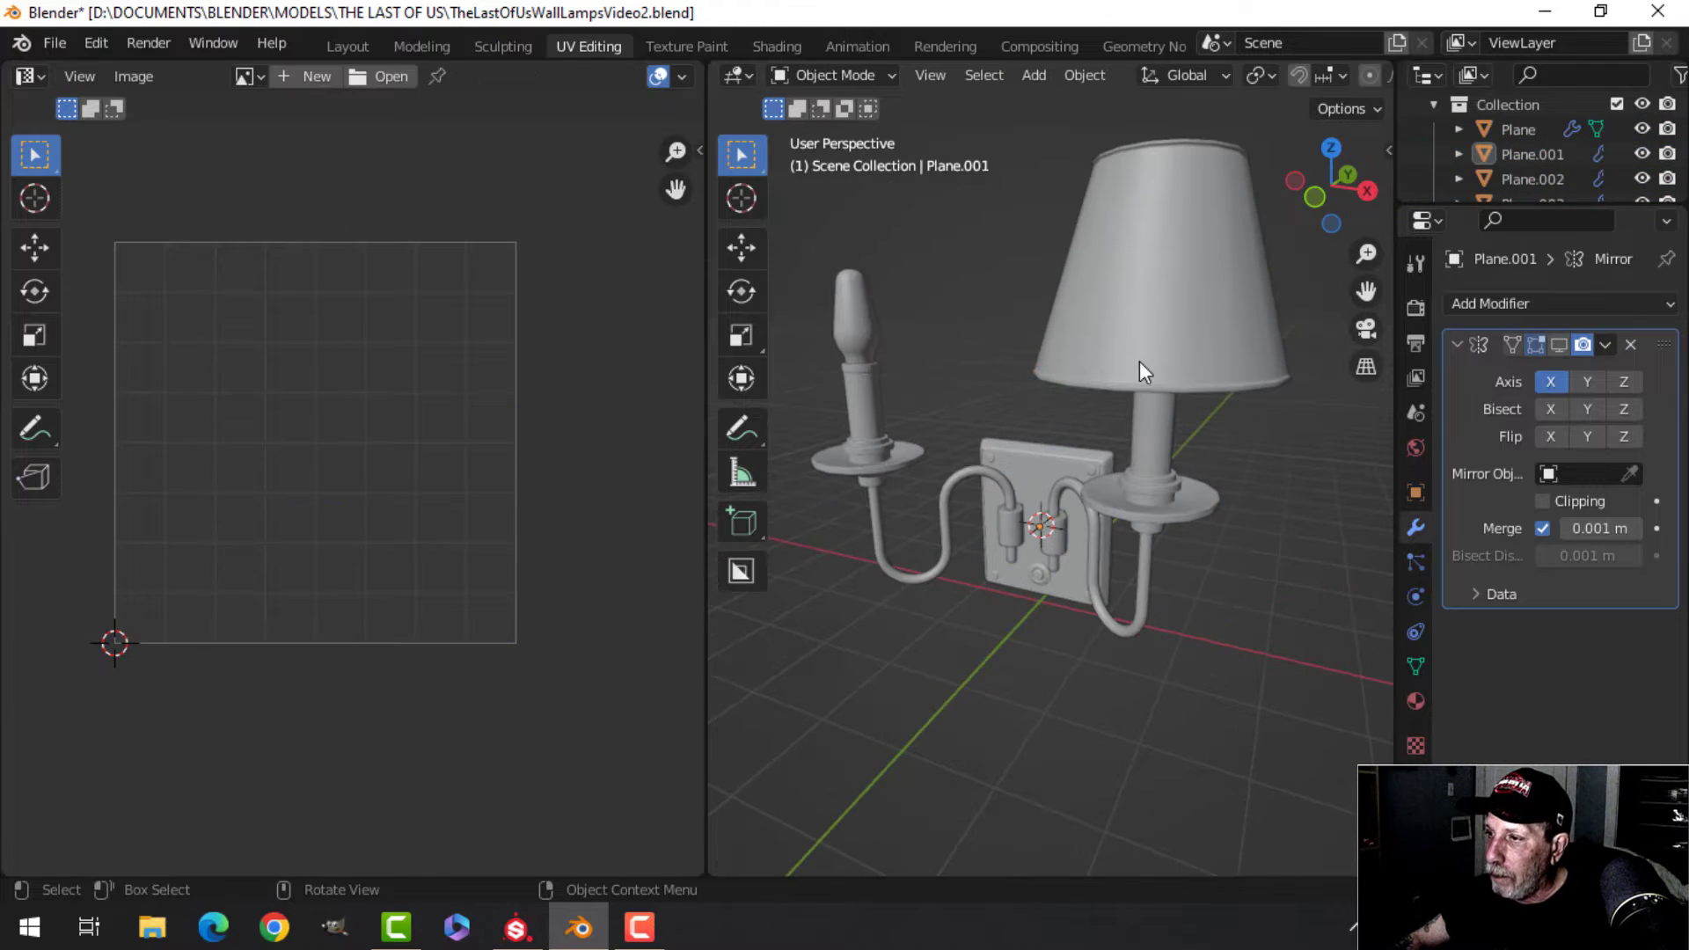
click(1254, 339)
key(h)
Select all the lamp parts that remain visible without the shade.
middle_drag(1154, 440, 1117, 489)
scroll(1130, 493, down, 2)
drag(860, 267, 1161, 614)
middle_drag(1101, 572, 1061, 547)
scroll(1061, 548, up, 5)
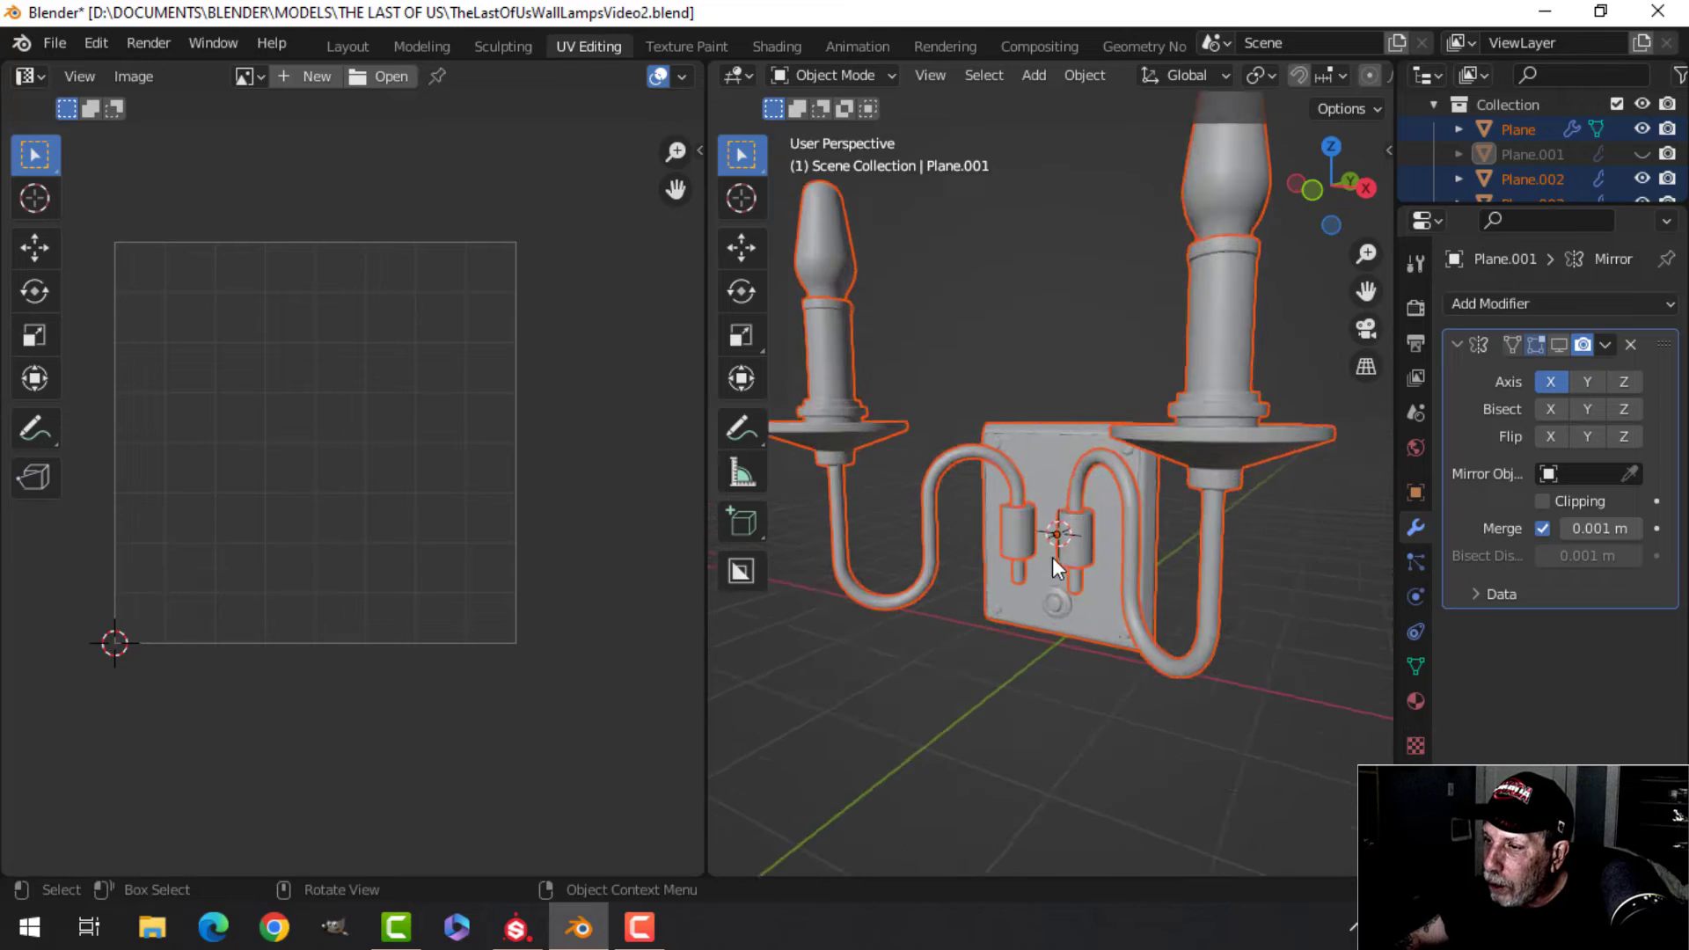
scroll(1038, 556, down, 2)
scroll(1019, 531, up, 4)
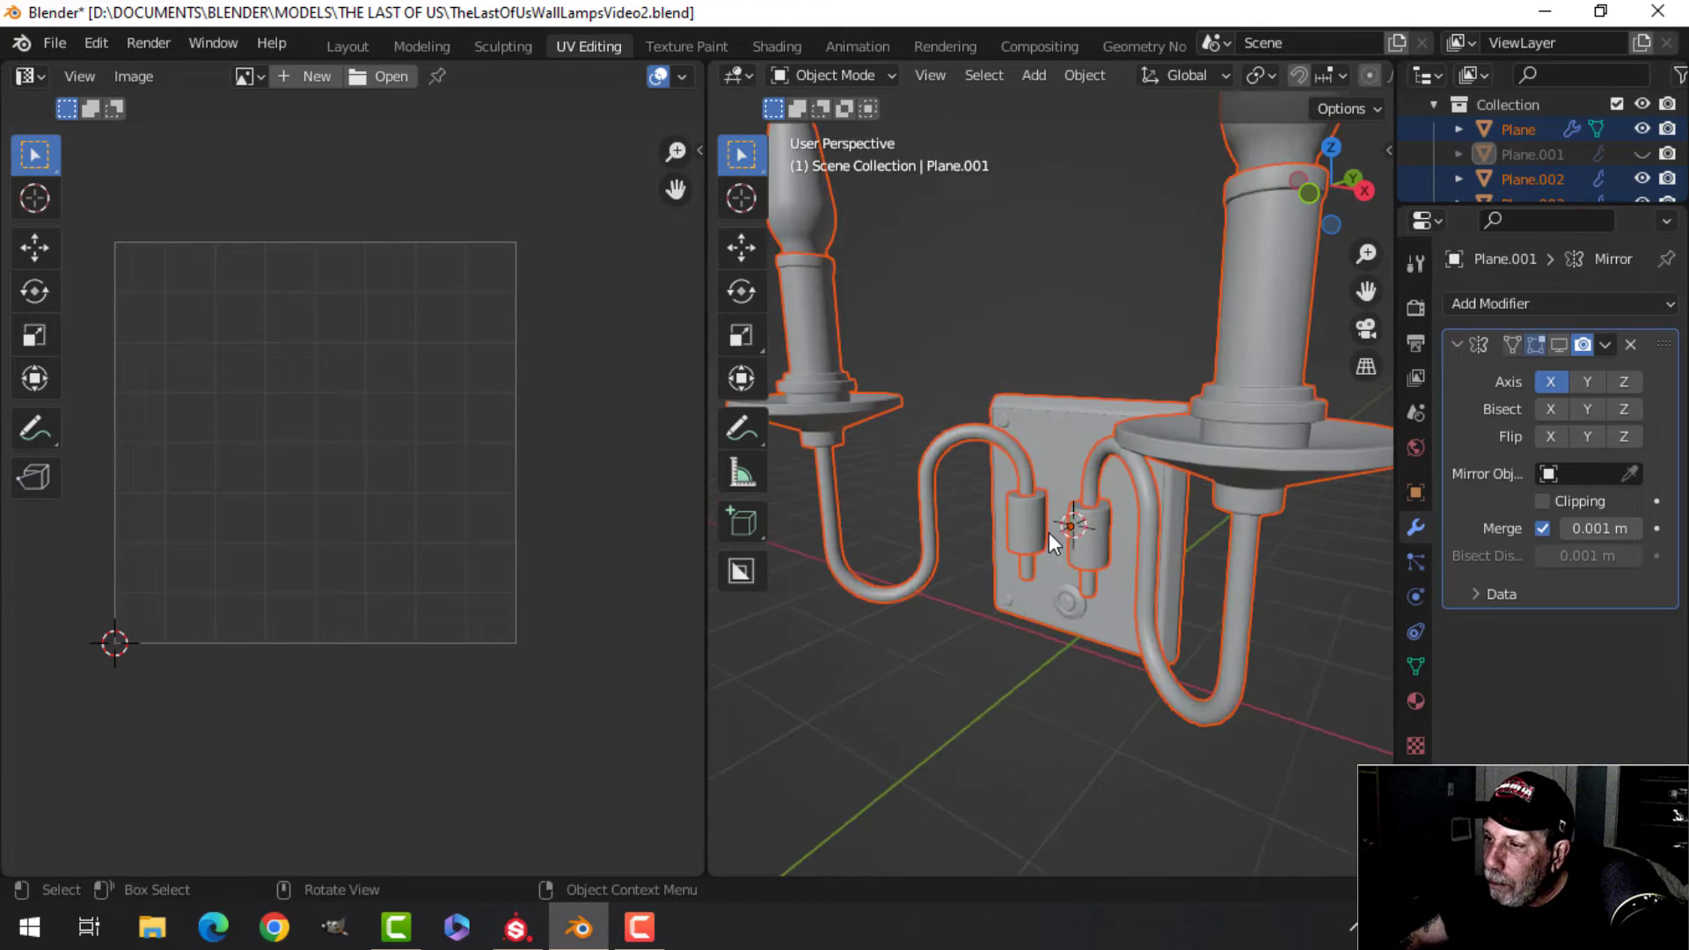
scroll(1043, 531, down, 3)
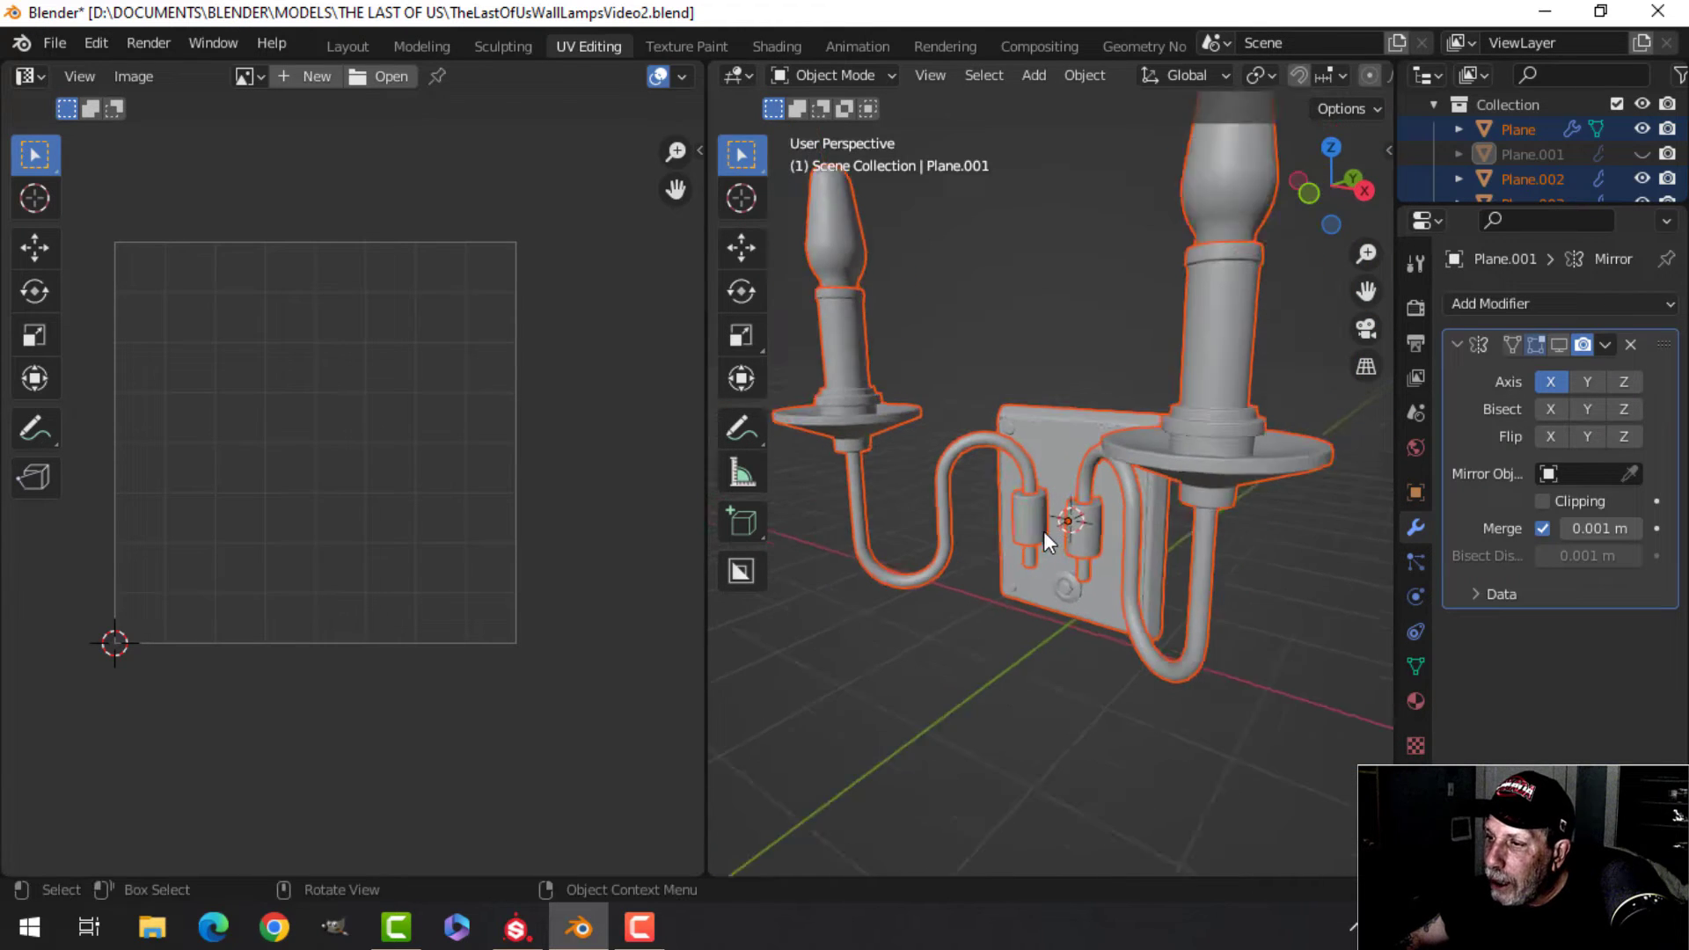
Check which material is assigned to the arms, the bulbs, the small cylinders and the backplate.
click(1416, 701)
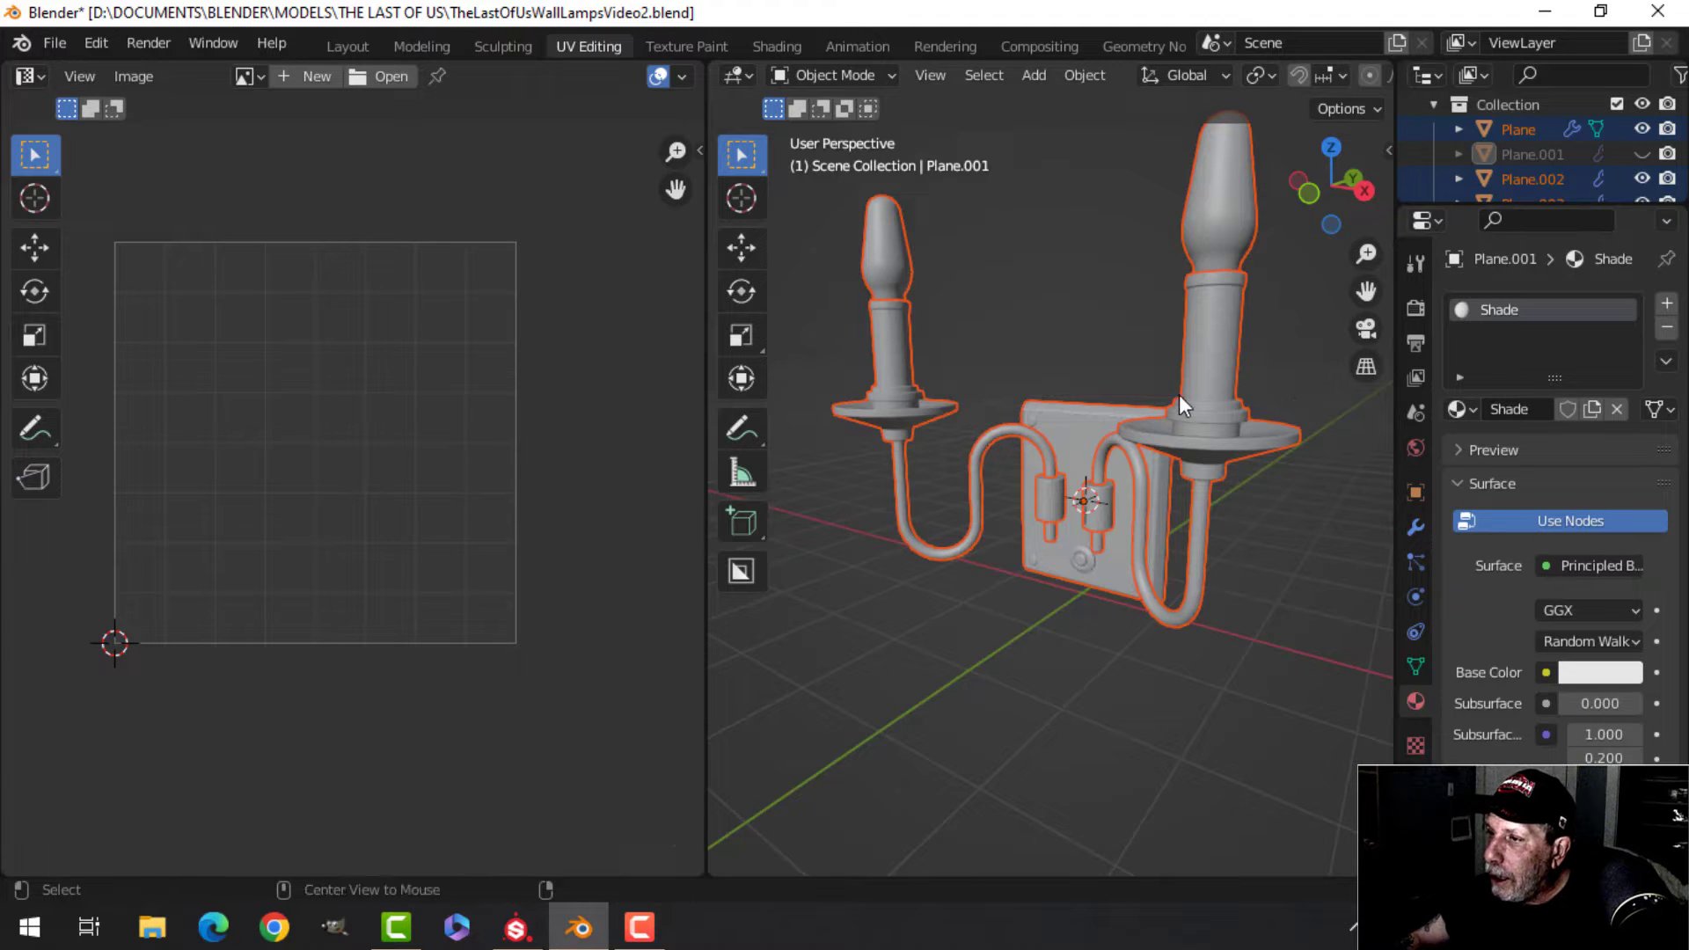
click(1210, 371)
click(1216, 245)
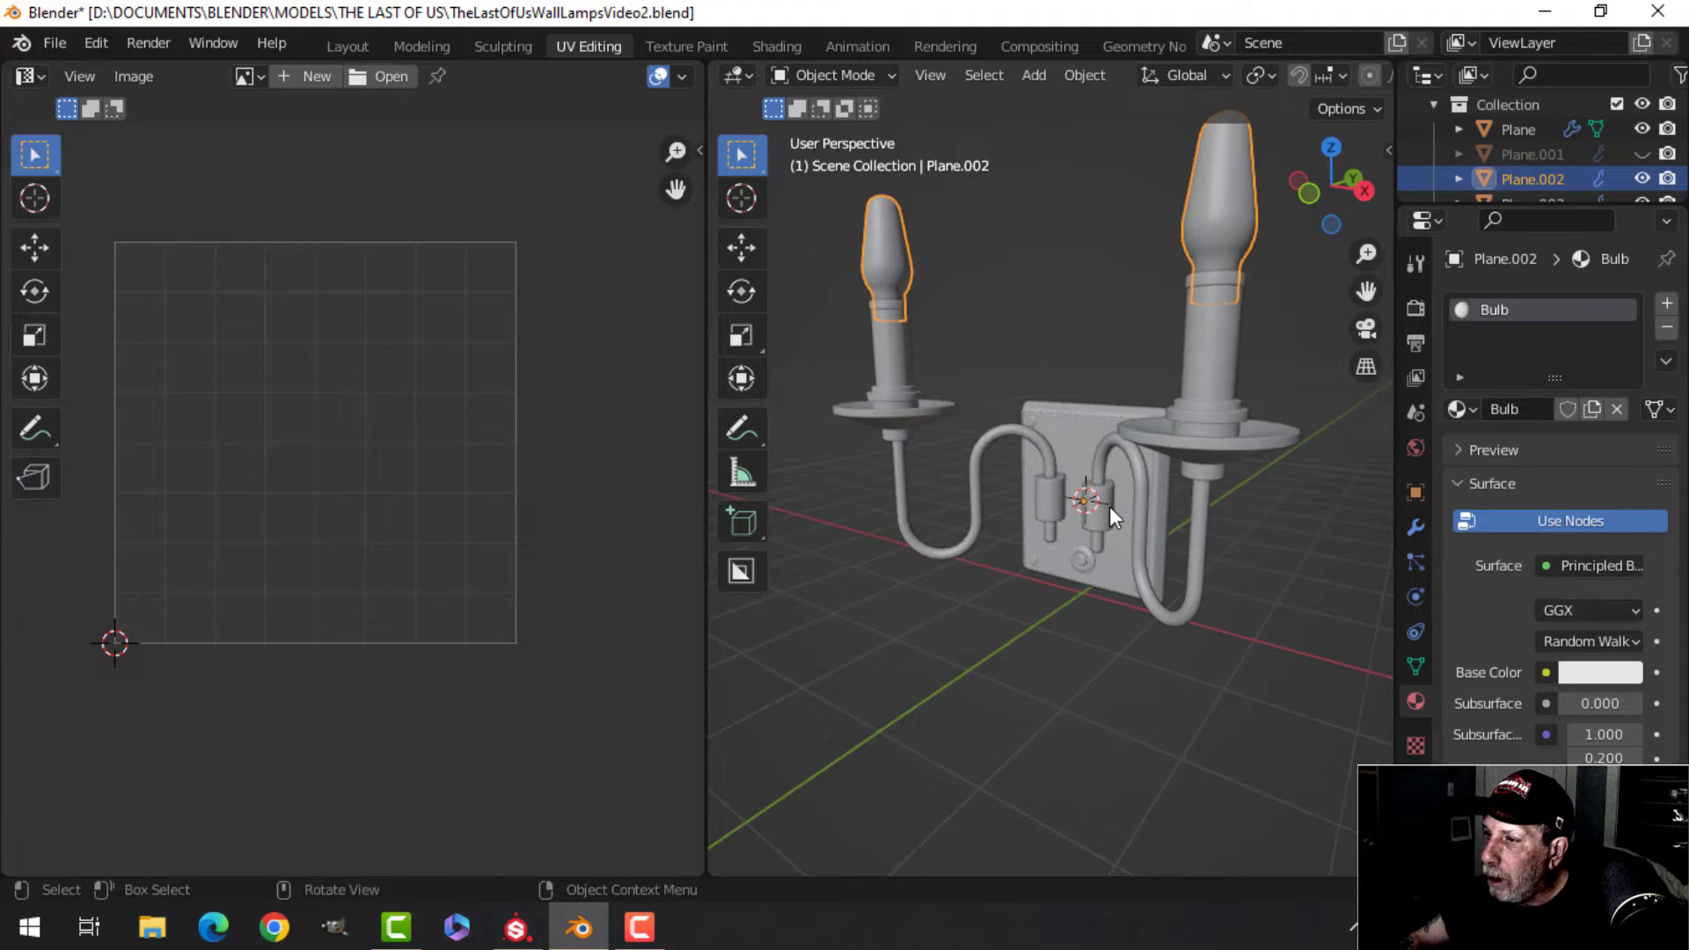
click(1109, 507)
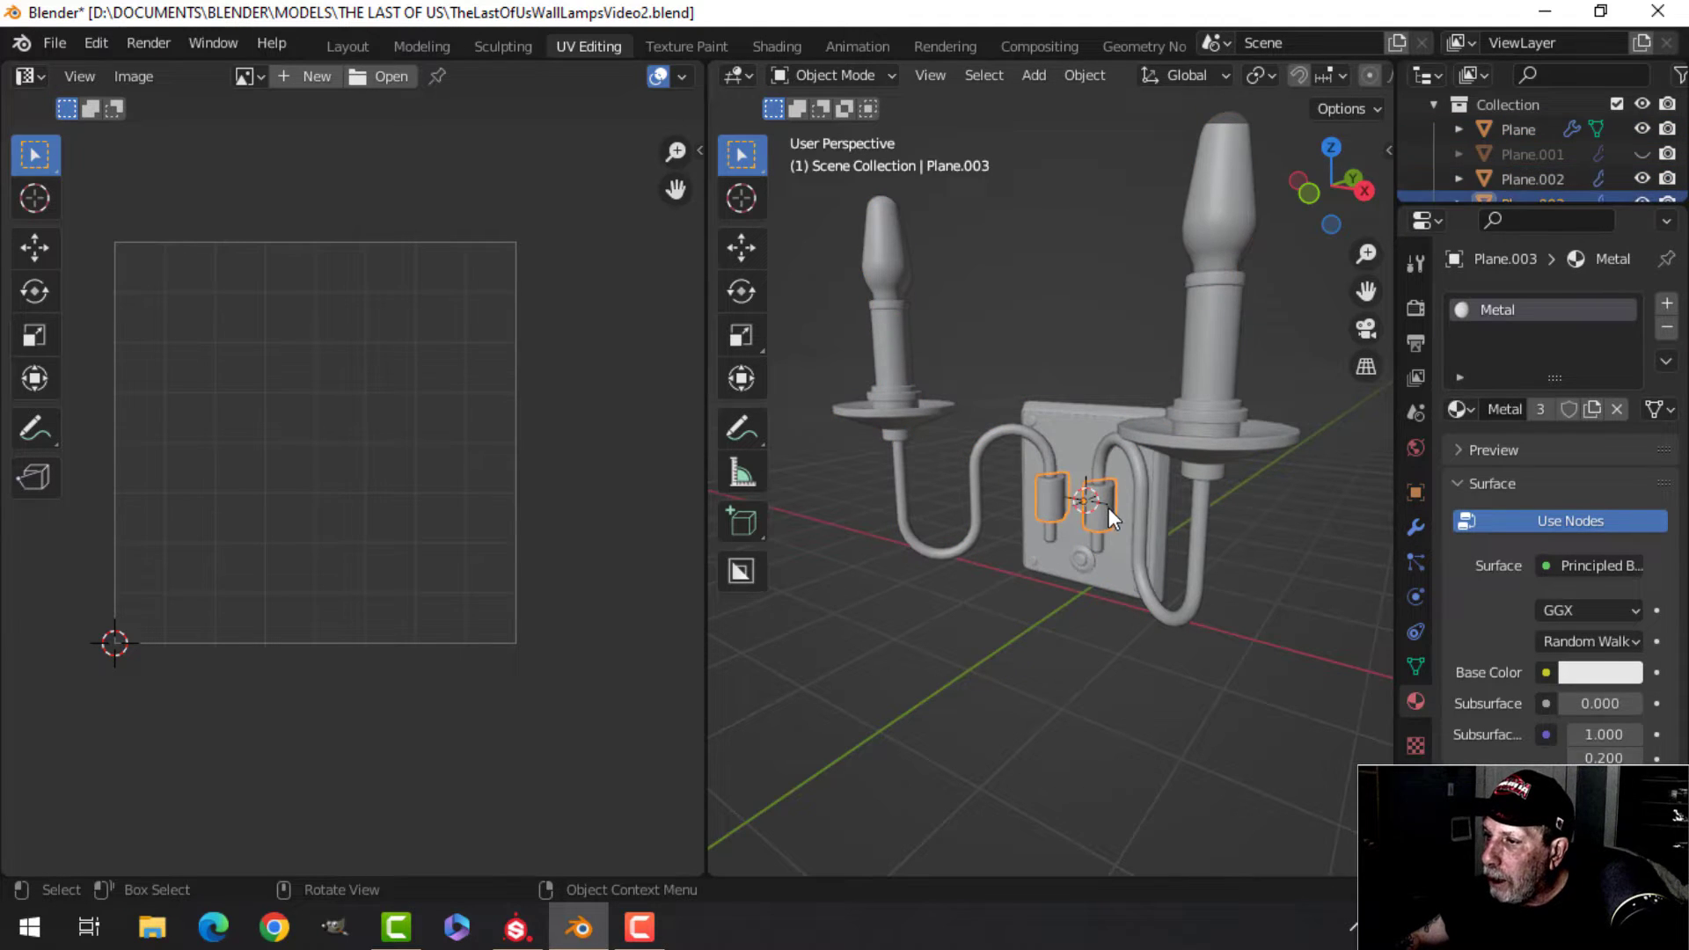
click(1085, 563)
Select all visible metal and bulb parts together and open the file commands.
middle_drag(1087, 562, 1110, 523)
scroll(1109, 523, down, 2)
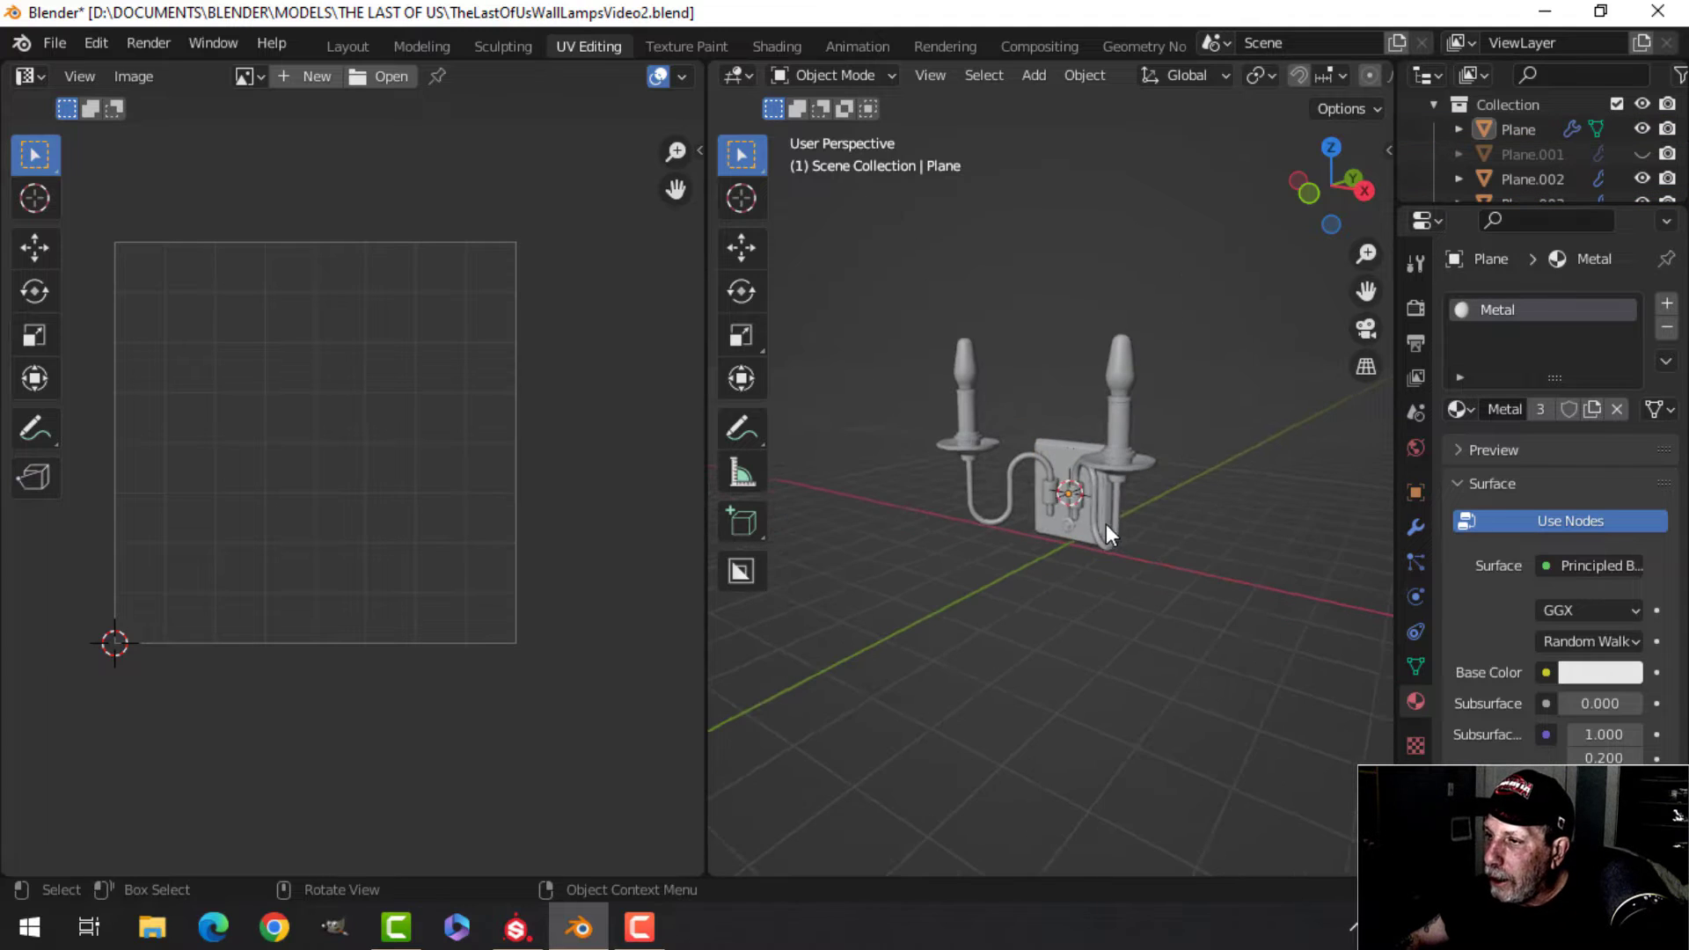
key(a)
scroll(1147, 576, up, 2)
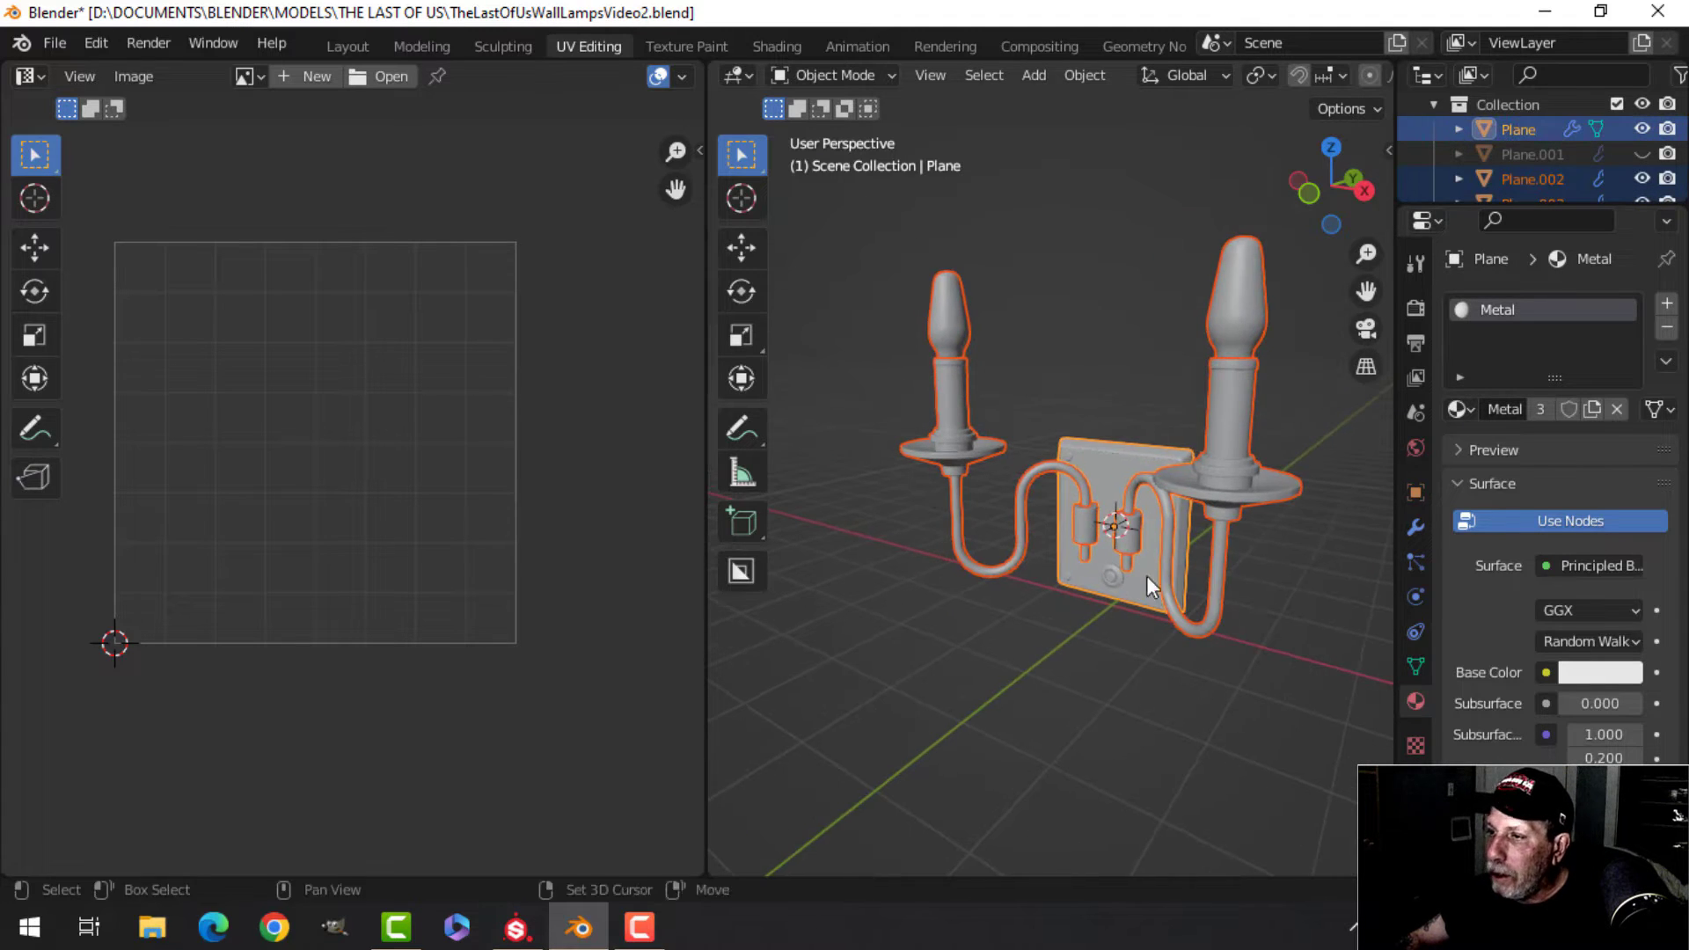
click(61, 48)
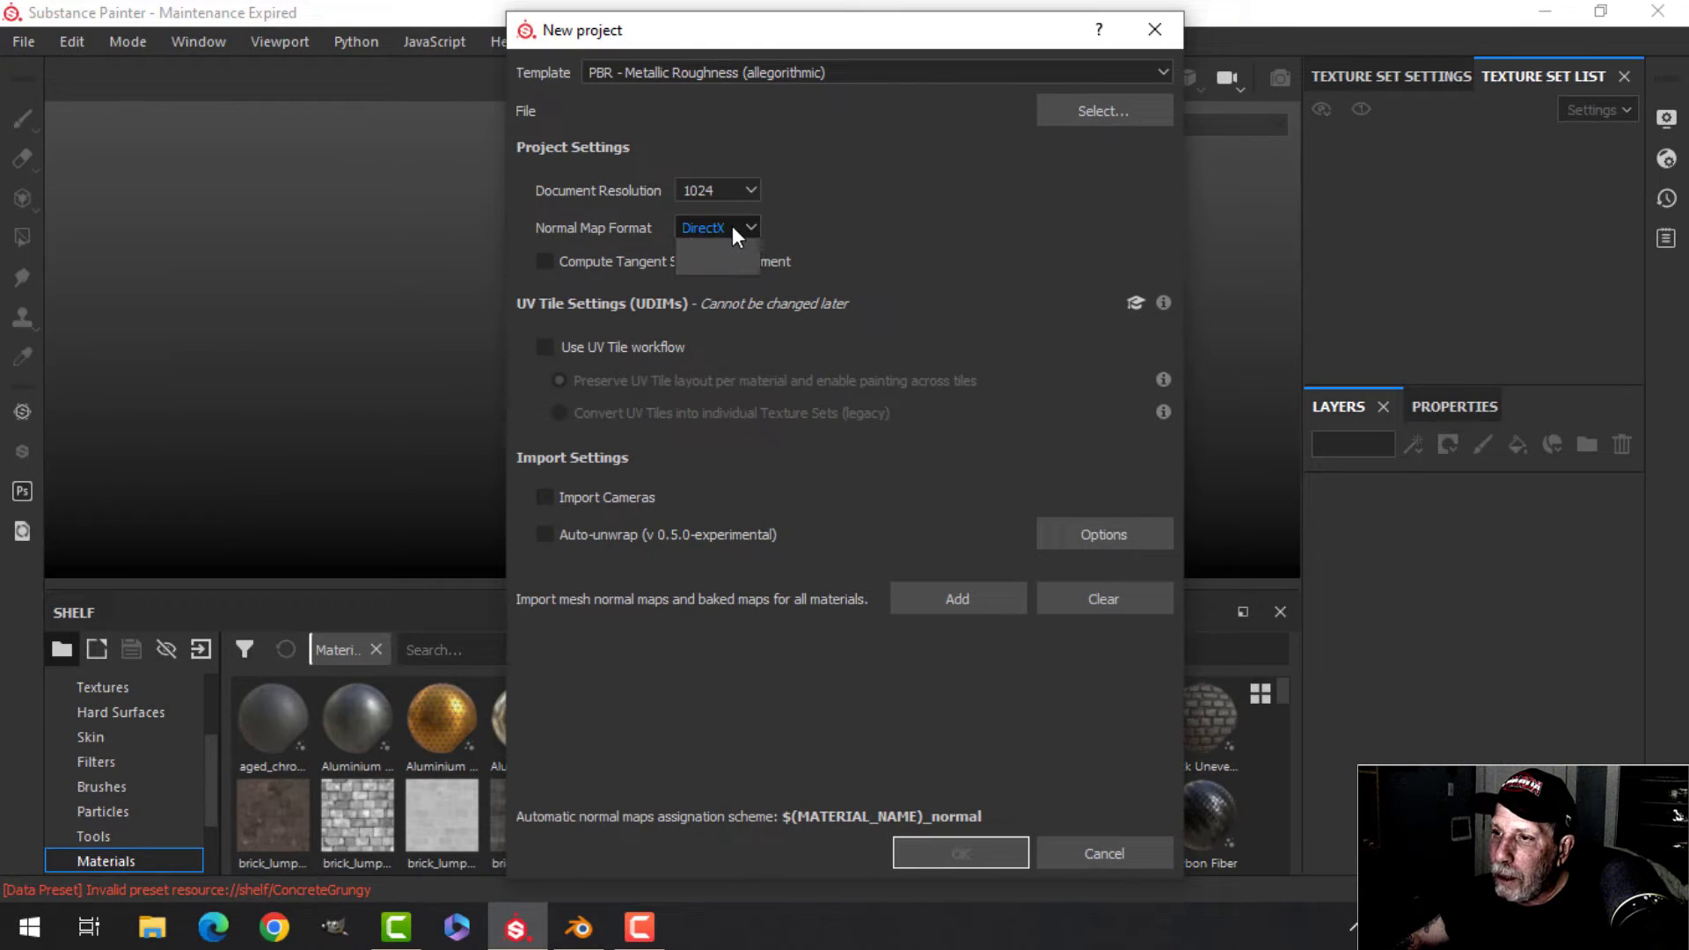
In Substance Painter, create a new project from TheLastOfUsWallLampMetalBulb.fbx with the OpenGL normal map format.
click(732, 225)
click(730, 263)
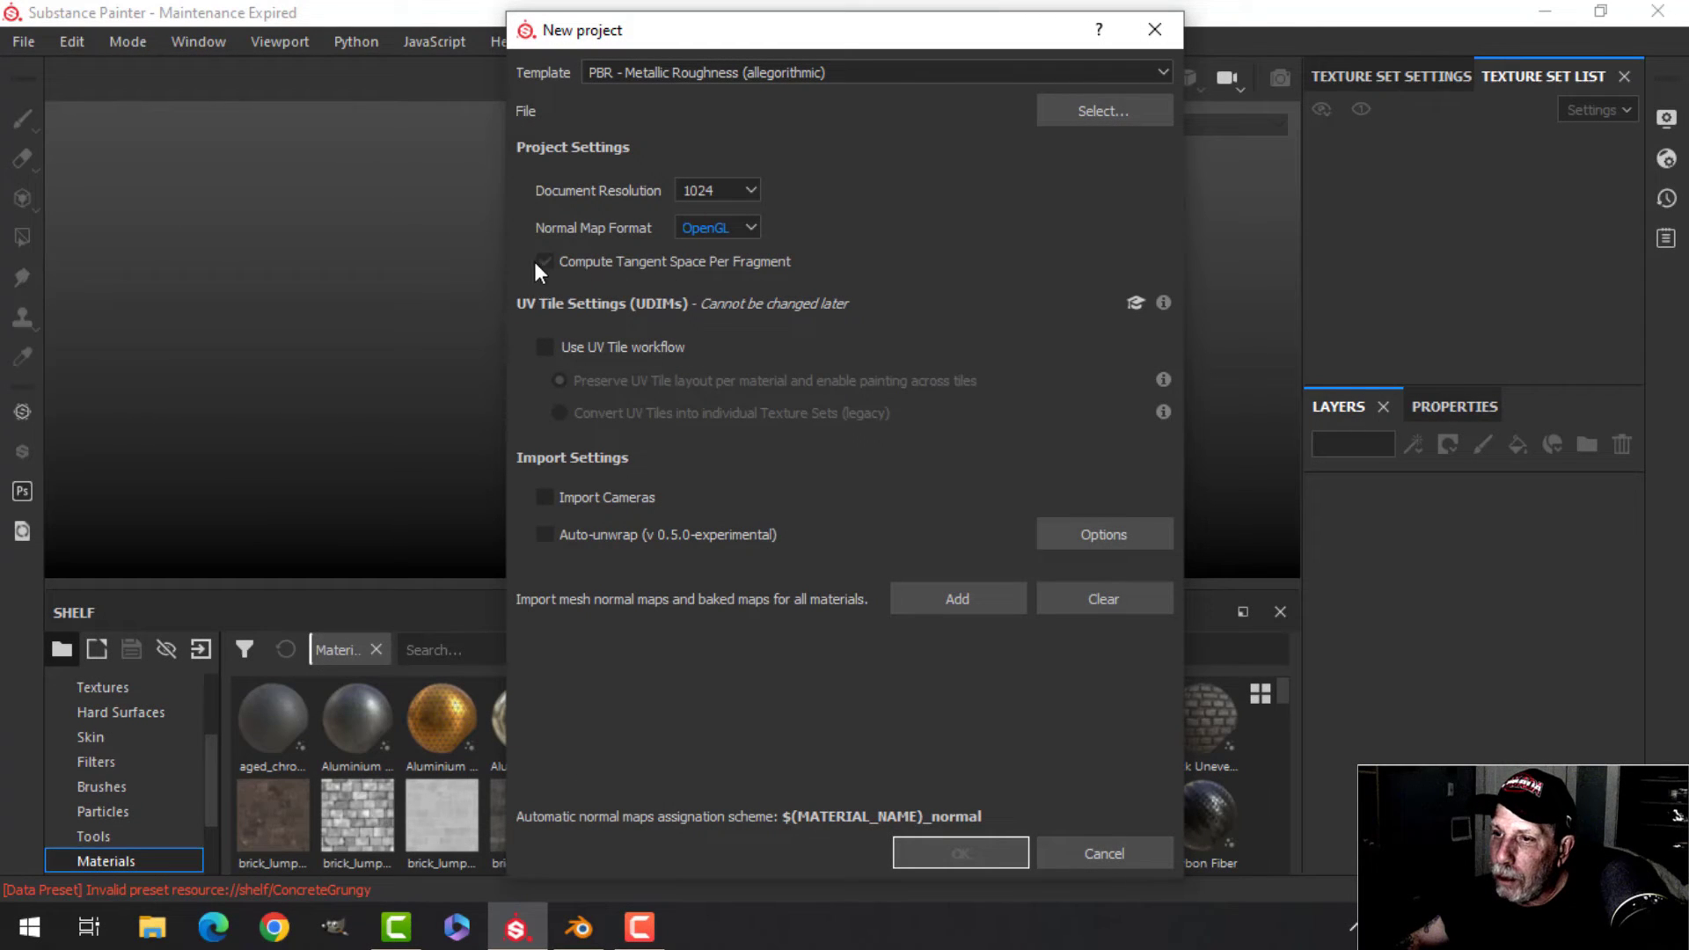
click(1086, 112)
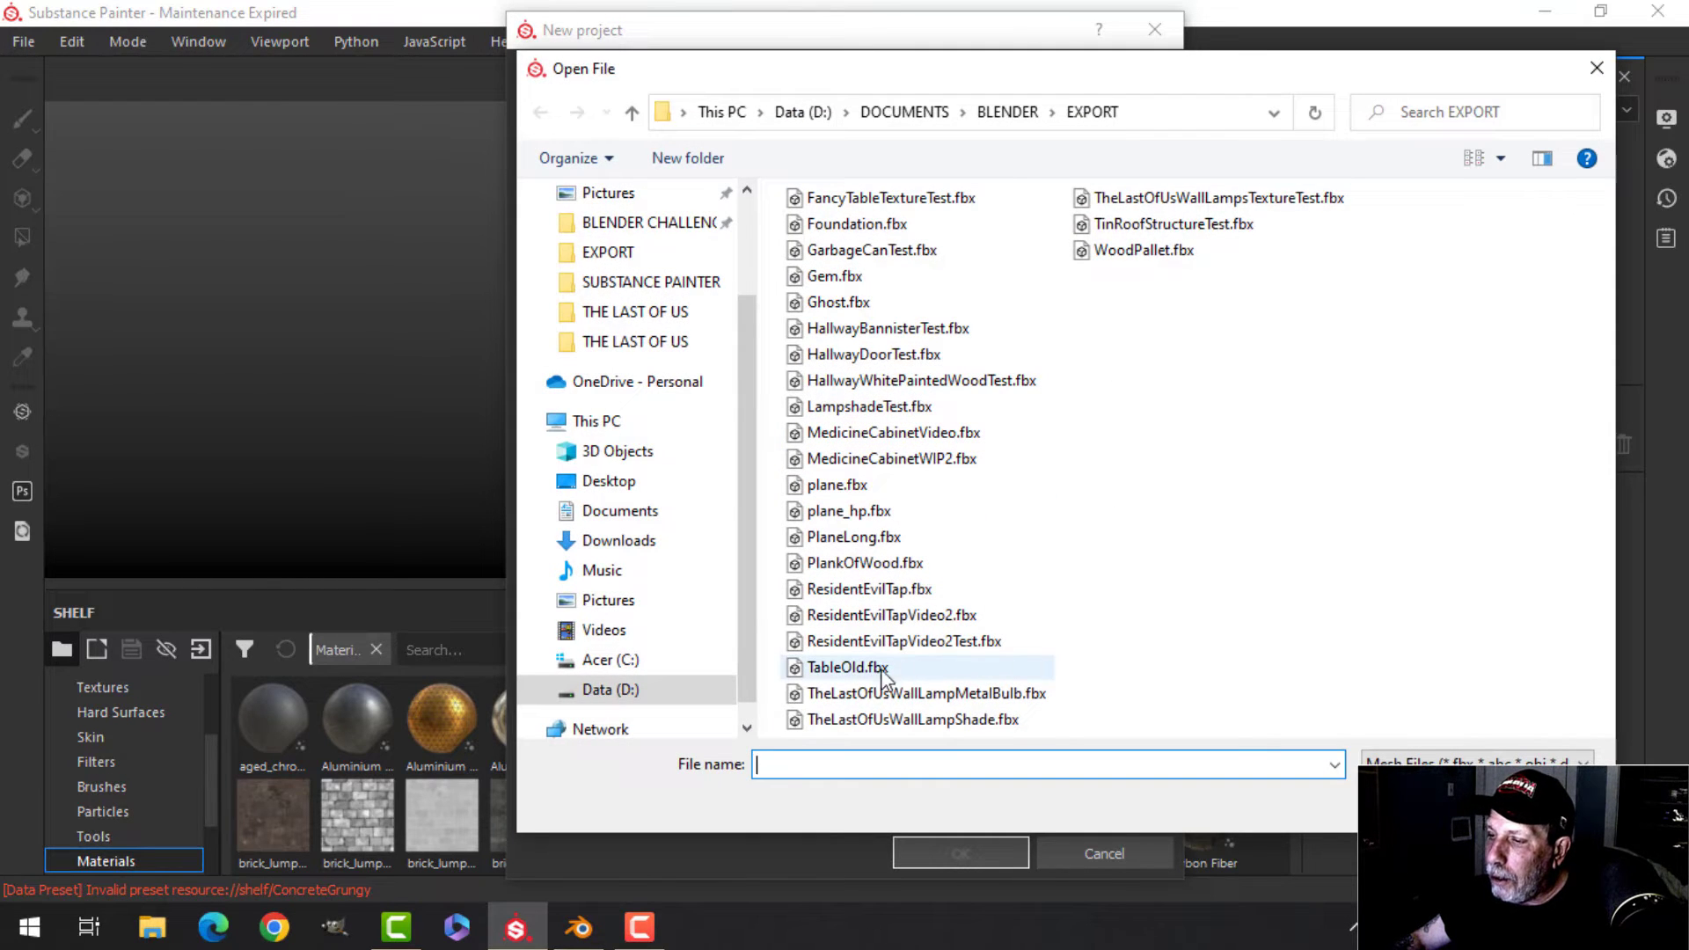
click(952, 697)
click(1461, 805)
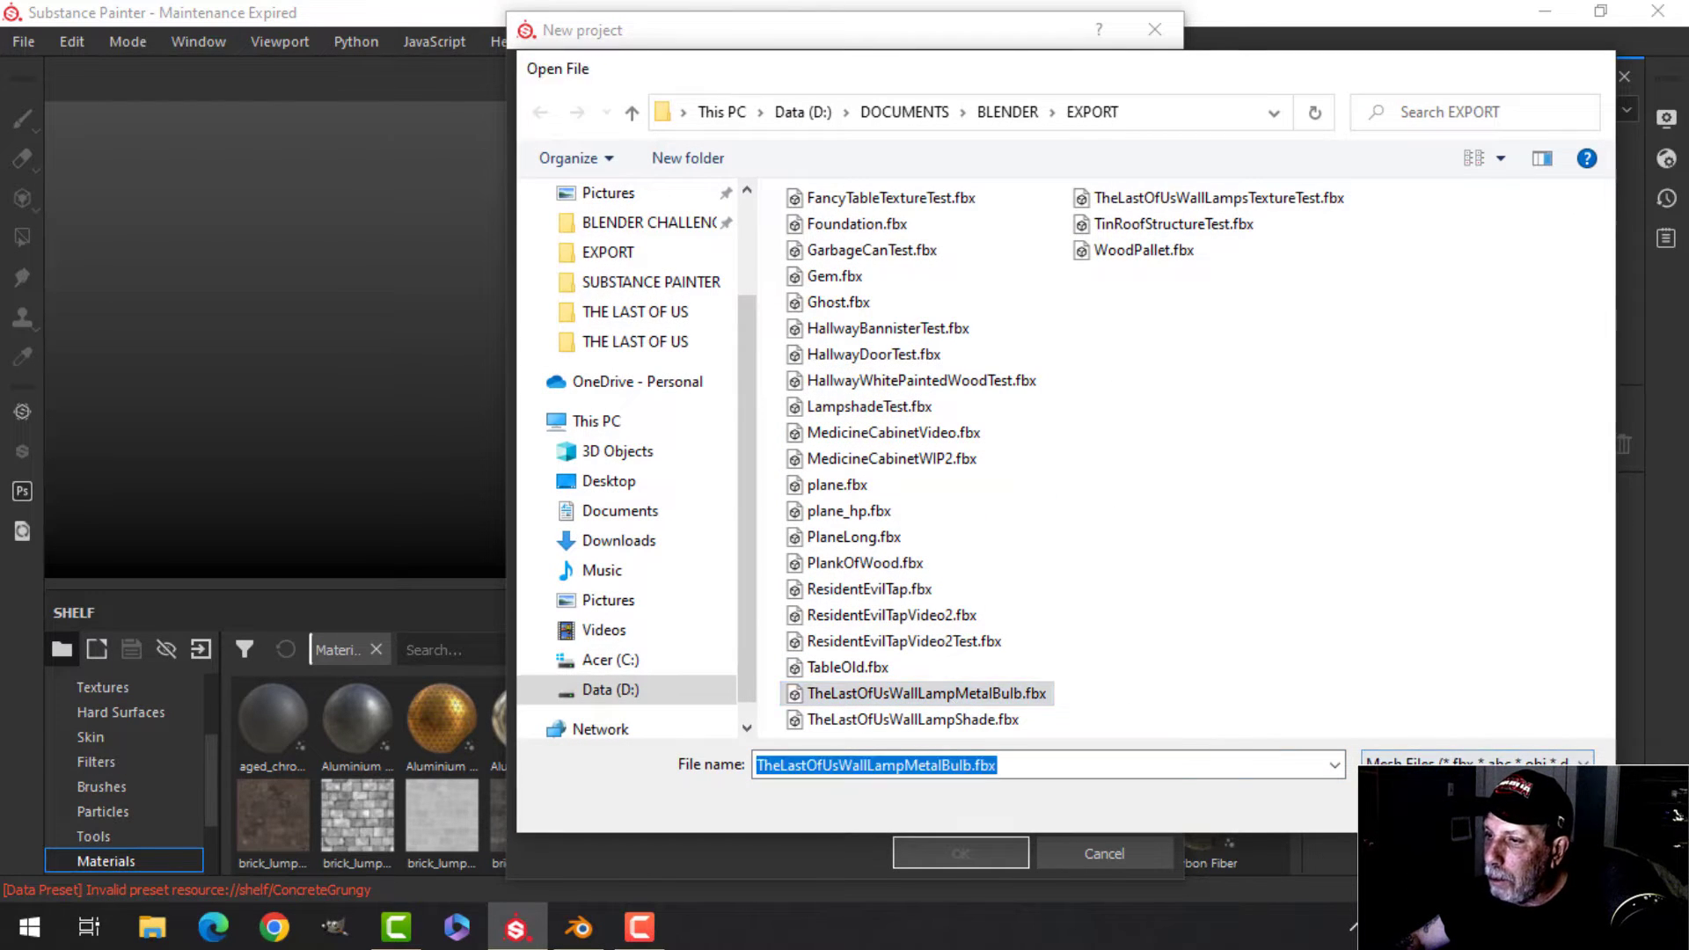
click(940, 853)
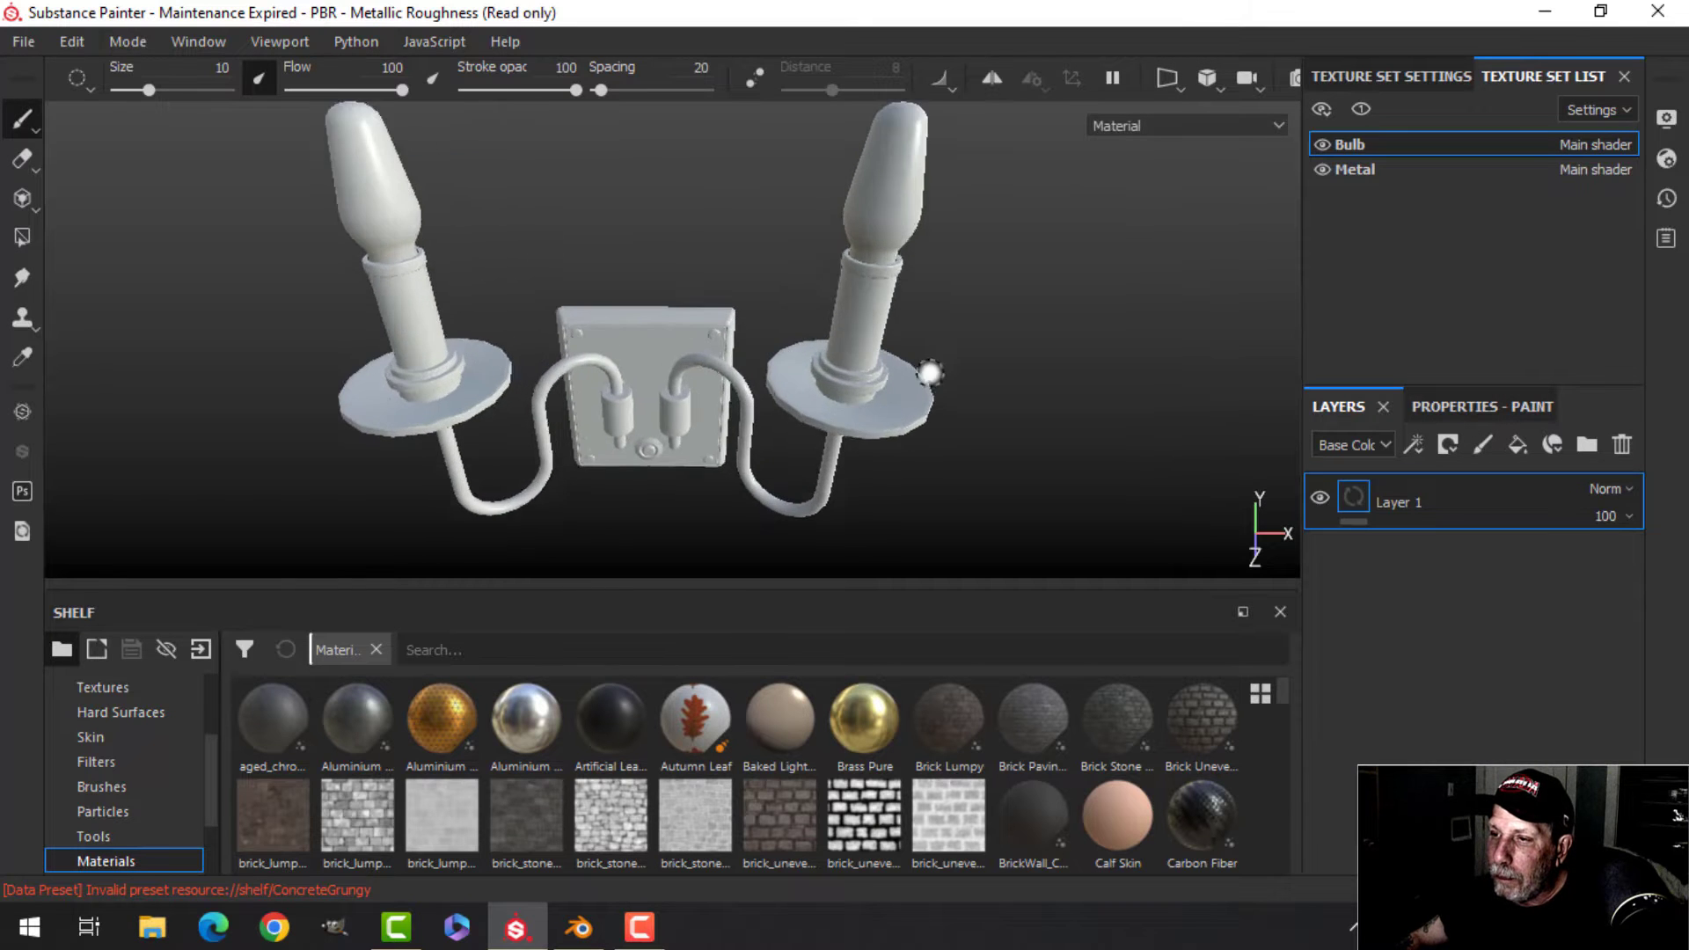
Bake the mesh maps at 2048 output size, leaving out the ID and thickness maps.
scroll(932, 387, down, 3)
alt+drag(943, 425, 865, 393)
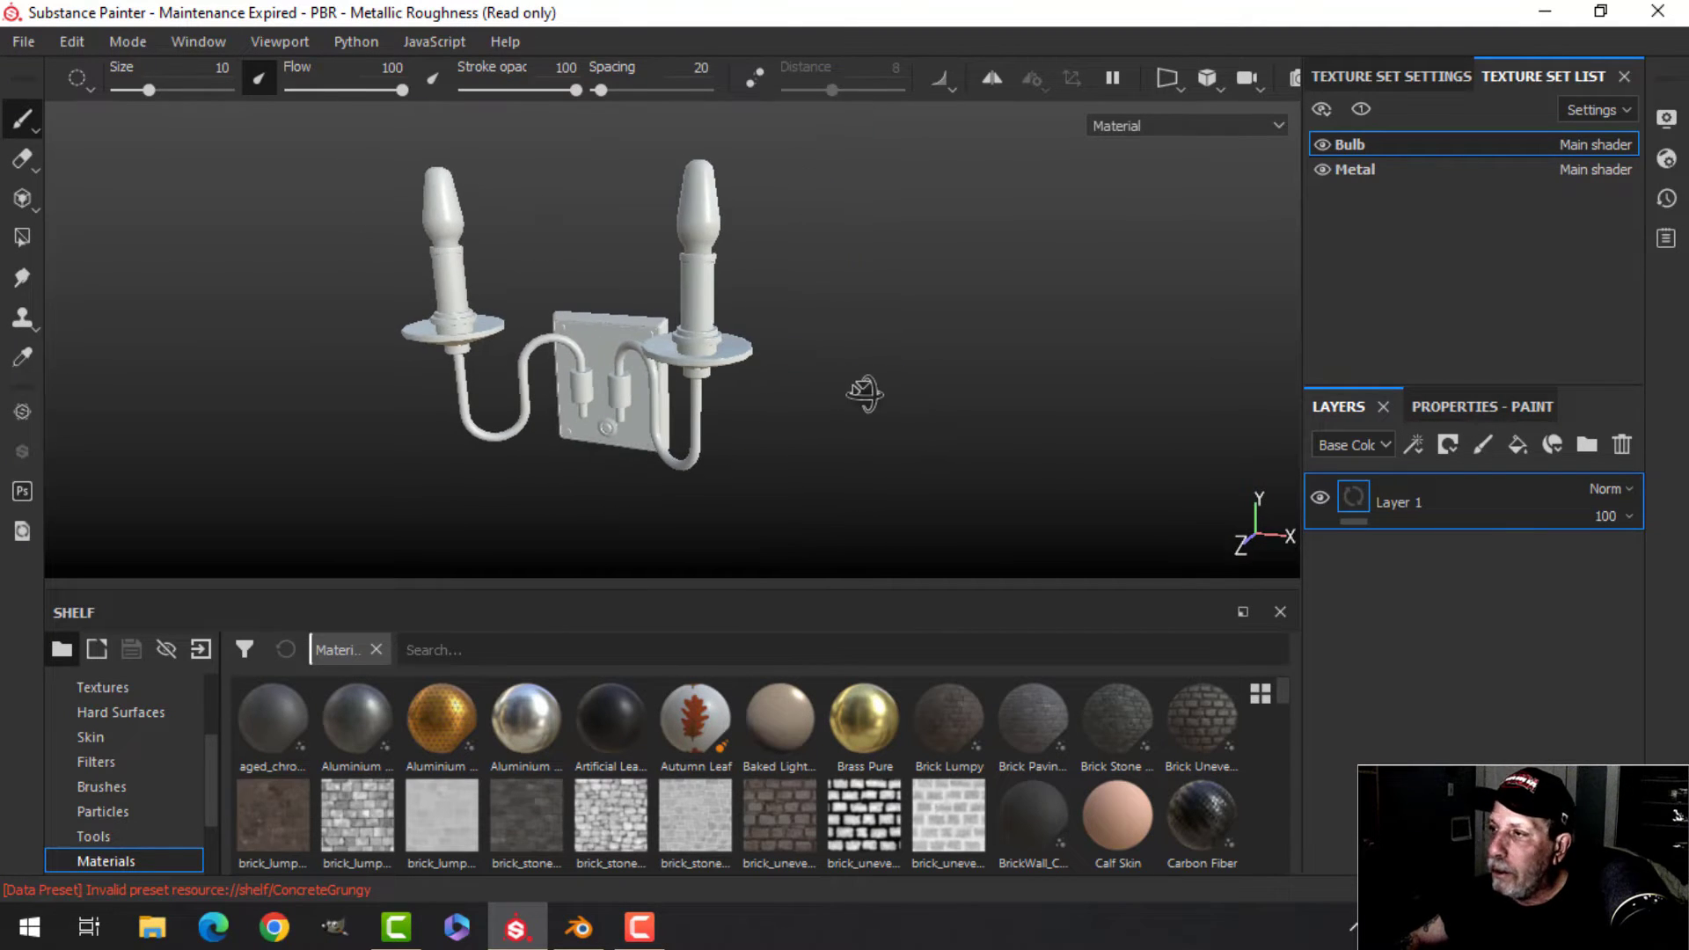
click(1412, 73)
scroll(1638, 172, down, 5)
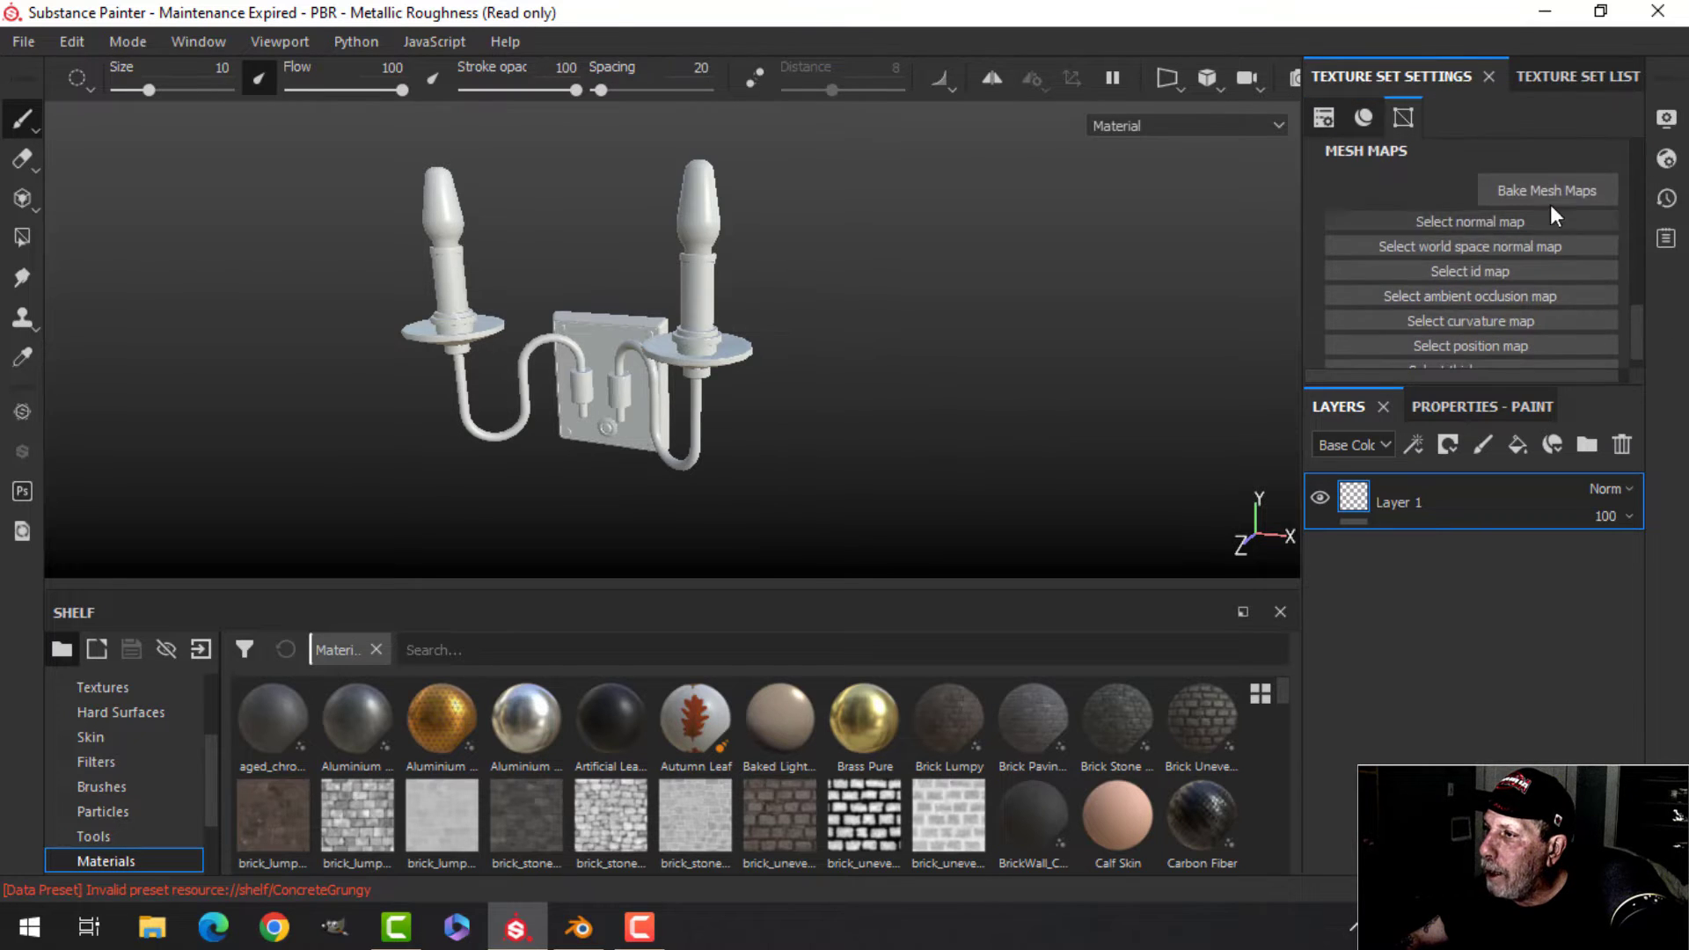
click(1547, 190)
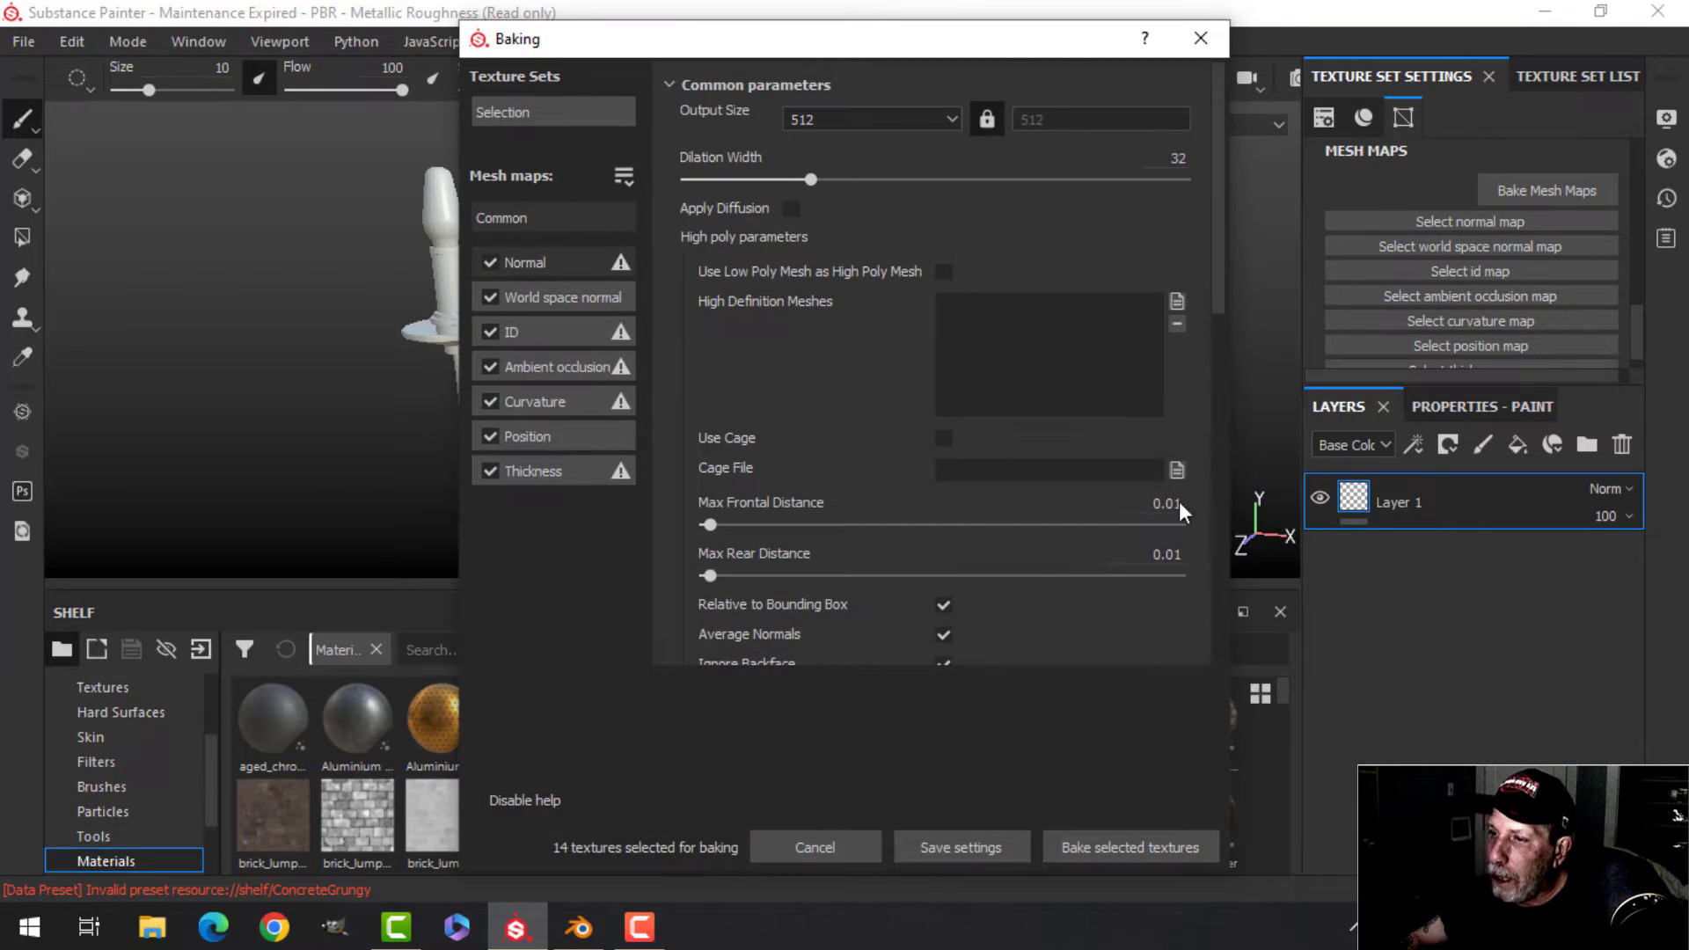
click(943, 117)
click(821, 237)
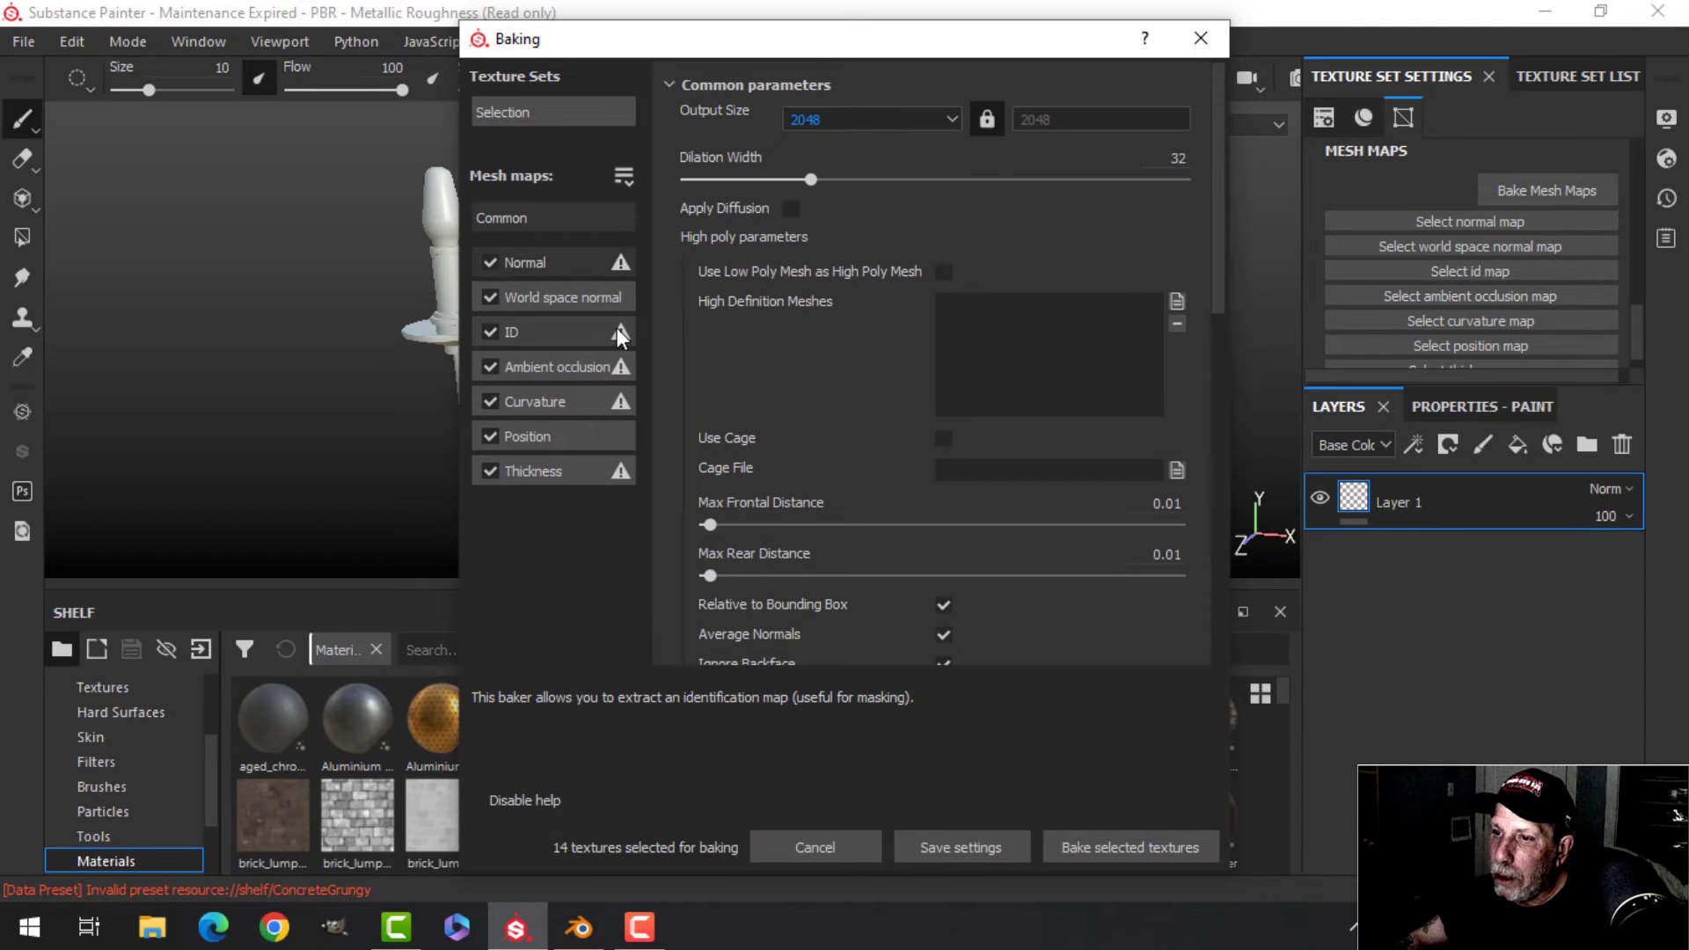
click(490, 333)
click(490, 471)
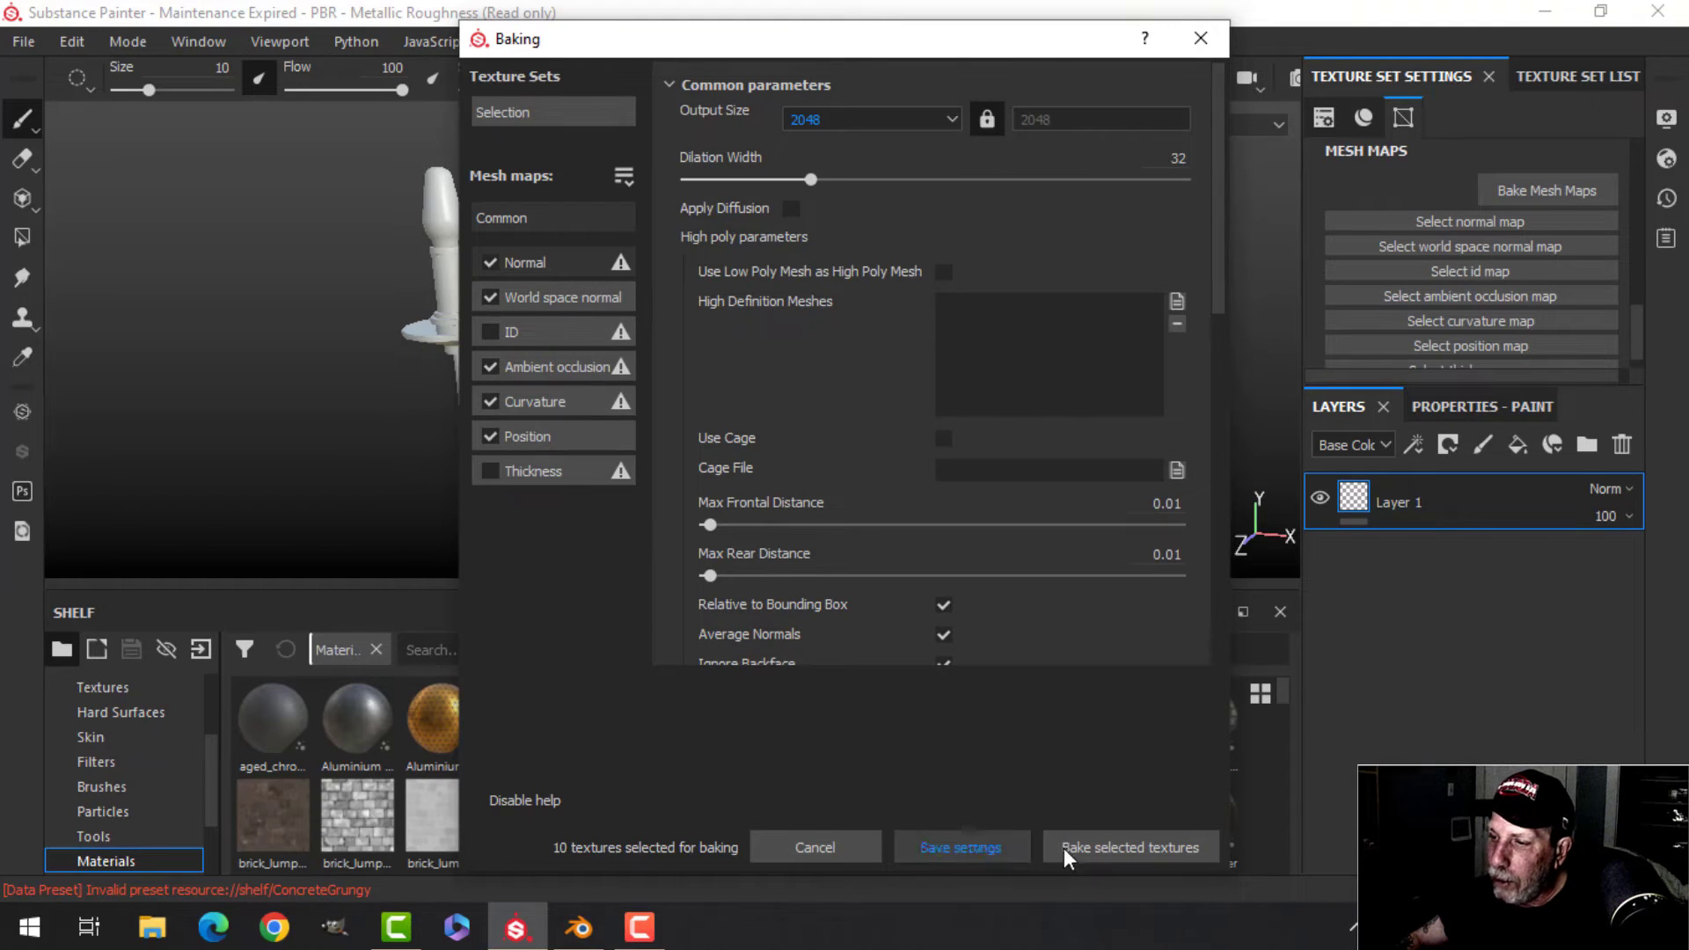
click(1132, 848)
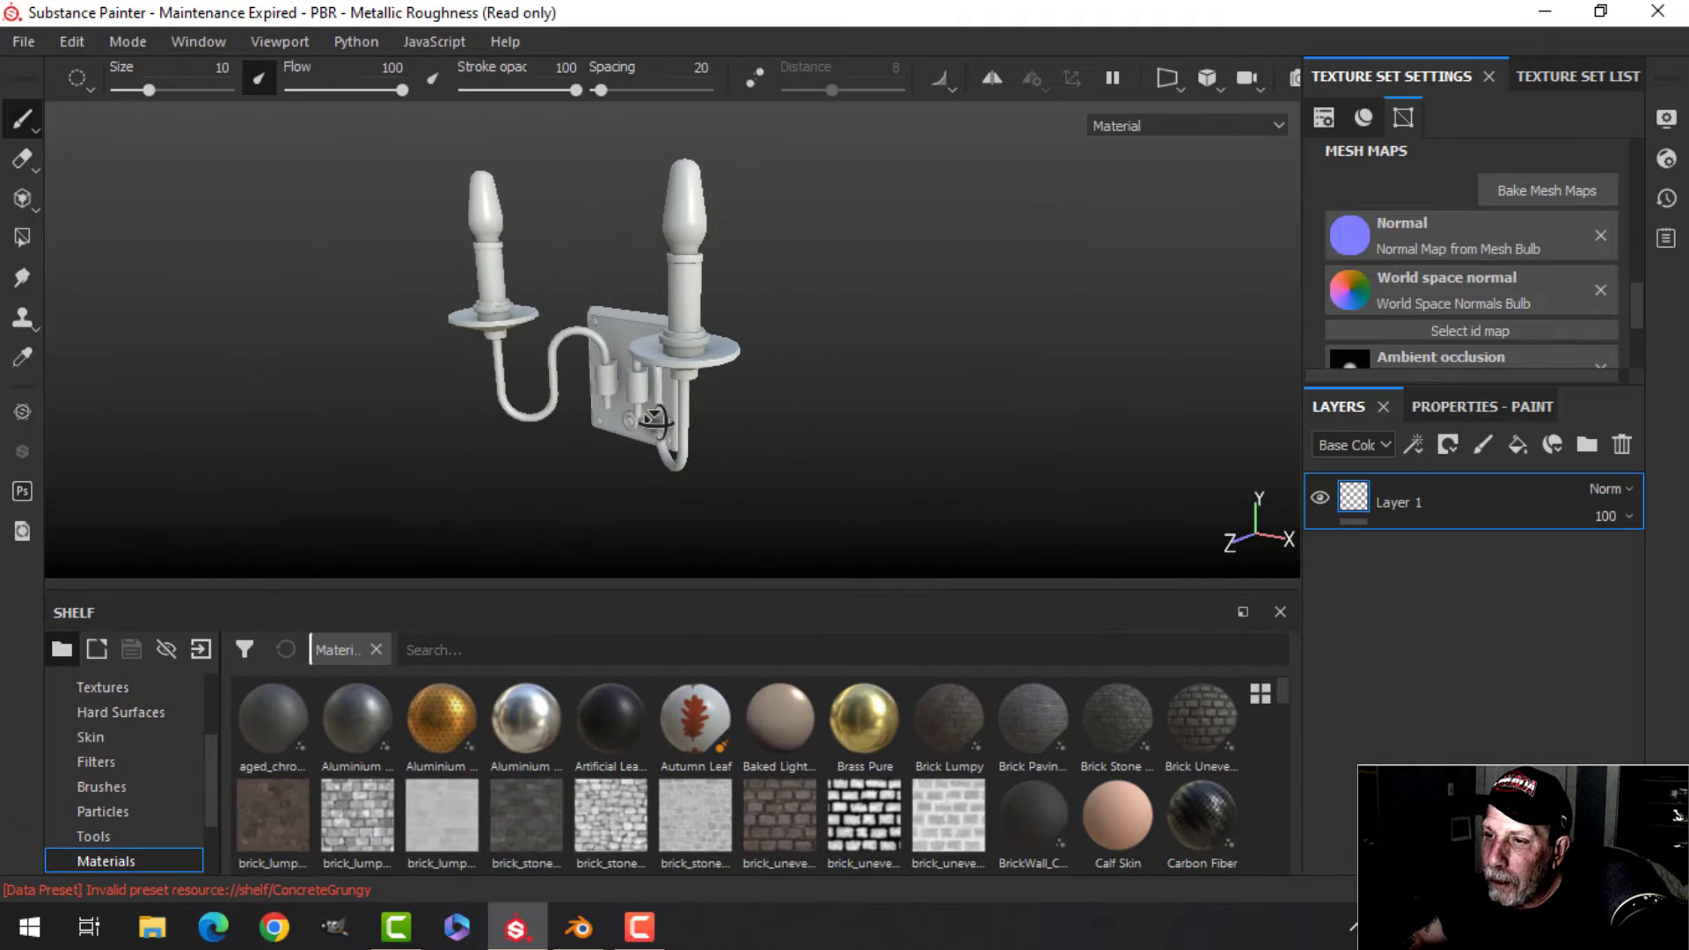
Examine the baked lamp's backplate, arms and cups from several sides and distances.
scroll(689, 431, up, 3)
alt+drag(689, 434, 758, 487)
scroll(852, 473, up, 3)
scroll(759, 462, down, 3)
alt+drag(588, 425, 747, 422)
scroll(747, 422, up, 3)
alt+middle_drag(880, 480, 824, 439)
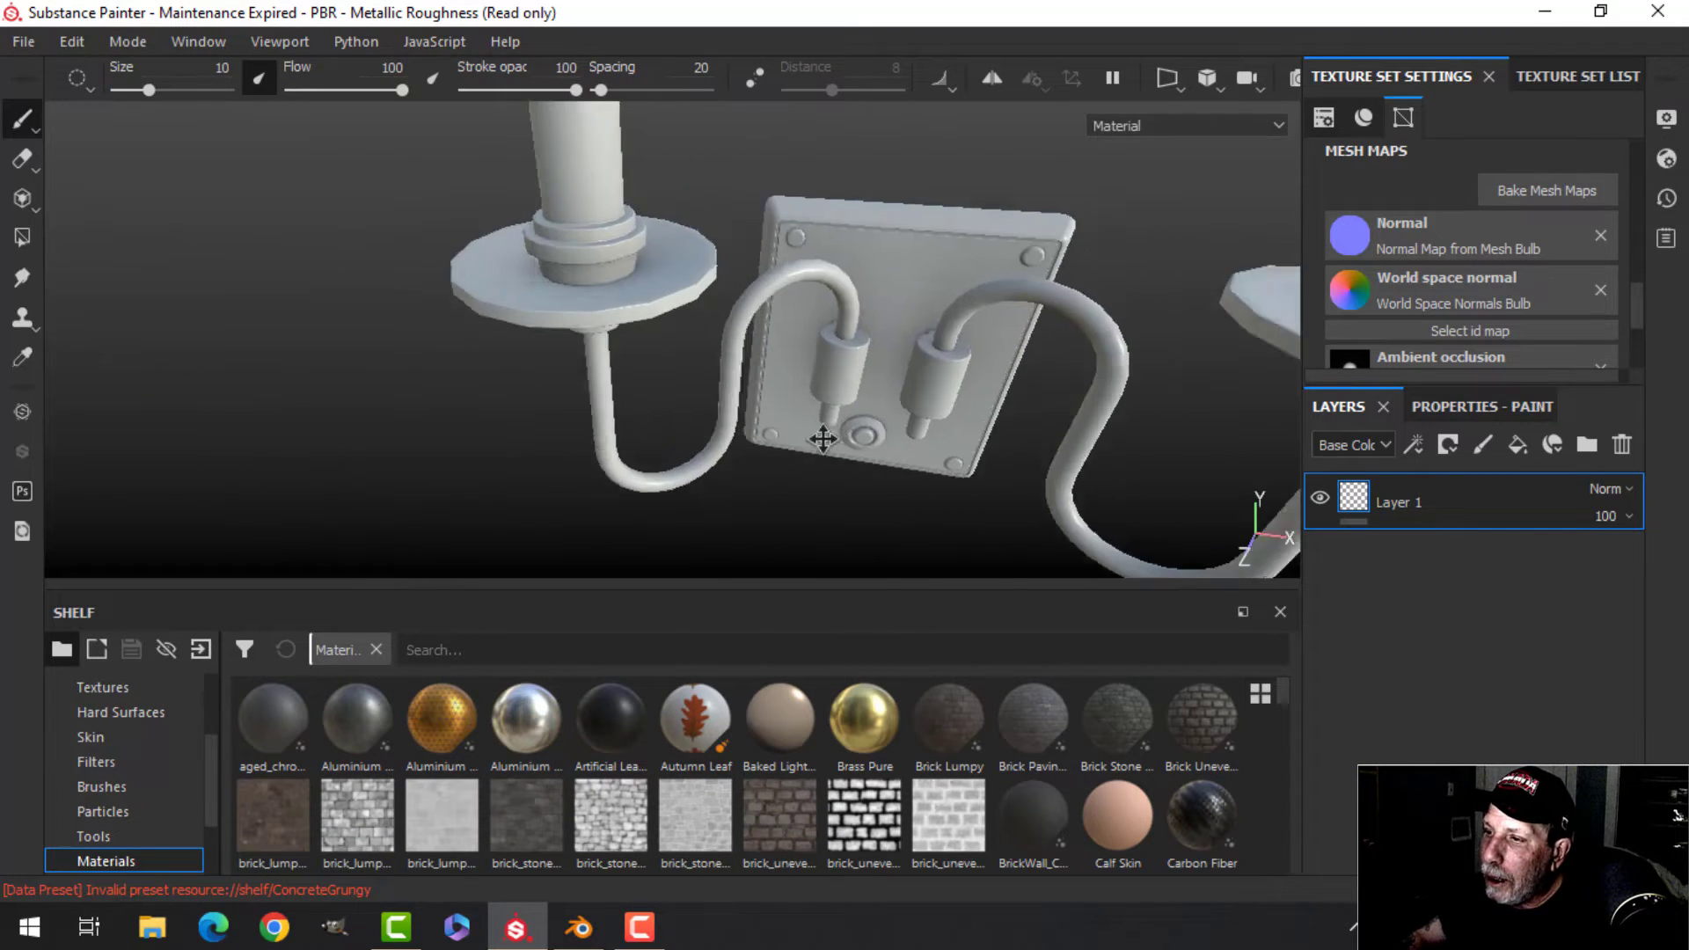
scroll(824, 439, down, 2)
alt+drag(823, 439, 664, 368)
scroll(711, 464, down, 2)
alt+middle_drag(770, 420, 847, 368)
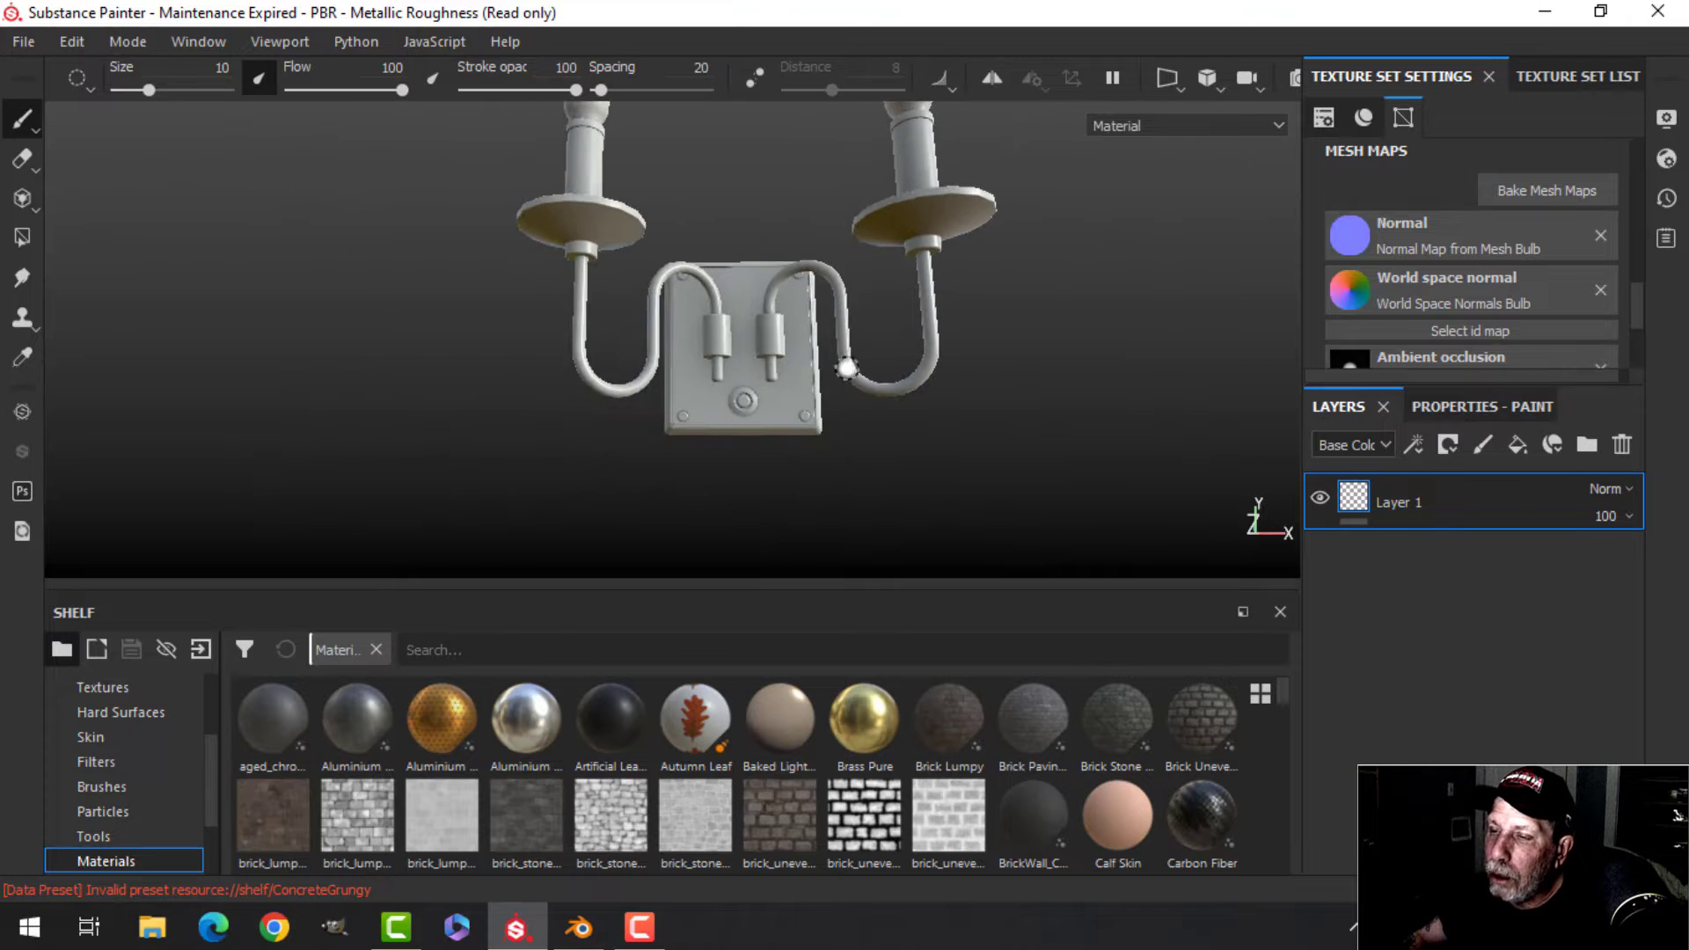
alt+drag(847, 367, 766, 418)
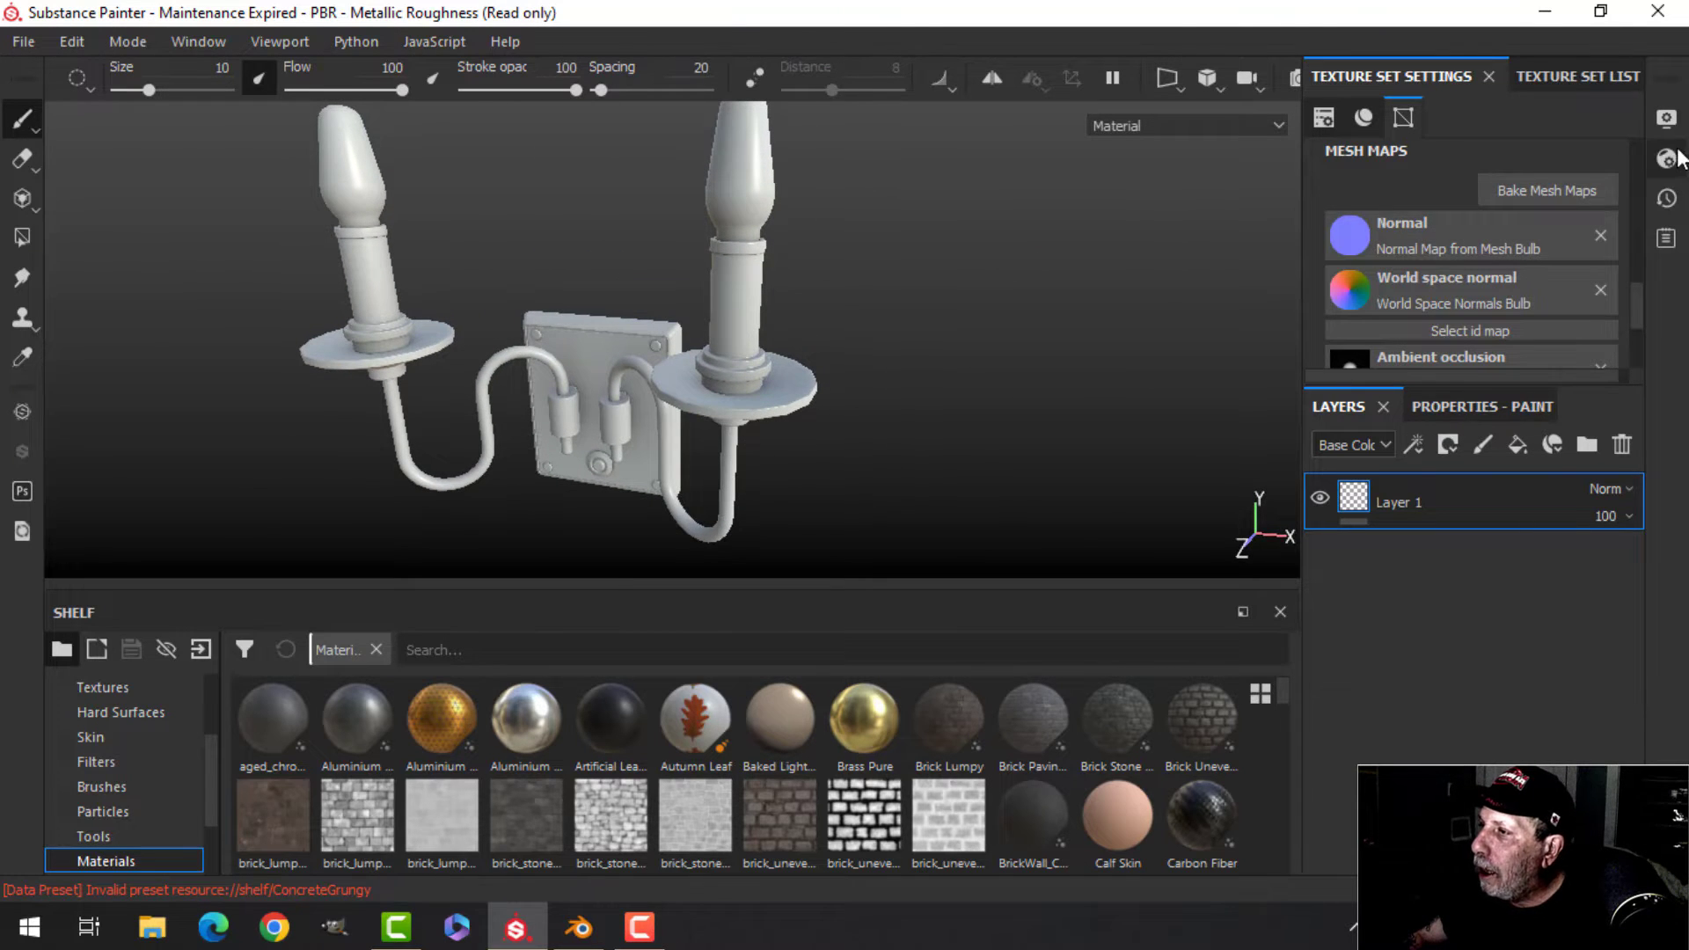
Activate temporal anti-aliasing in the display settings.
click(1666, 118)
scroll(1421, 425, down, 10)
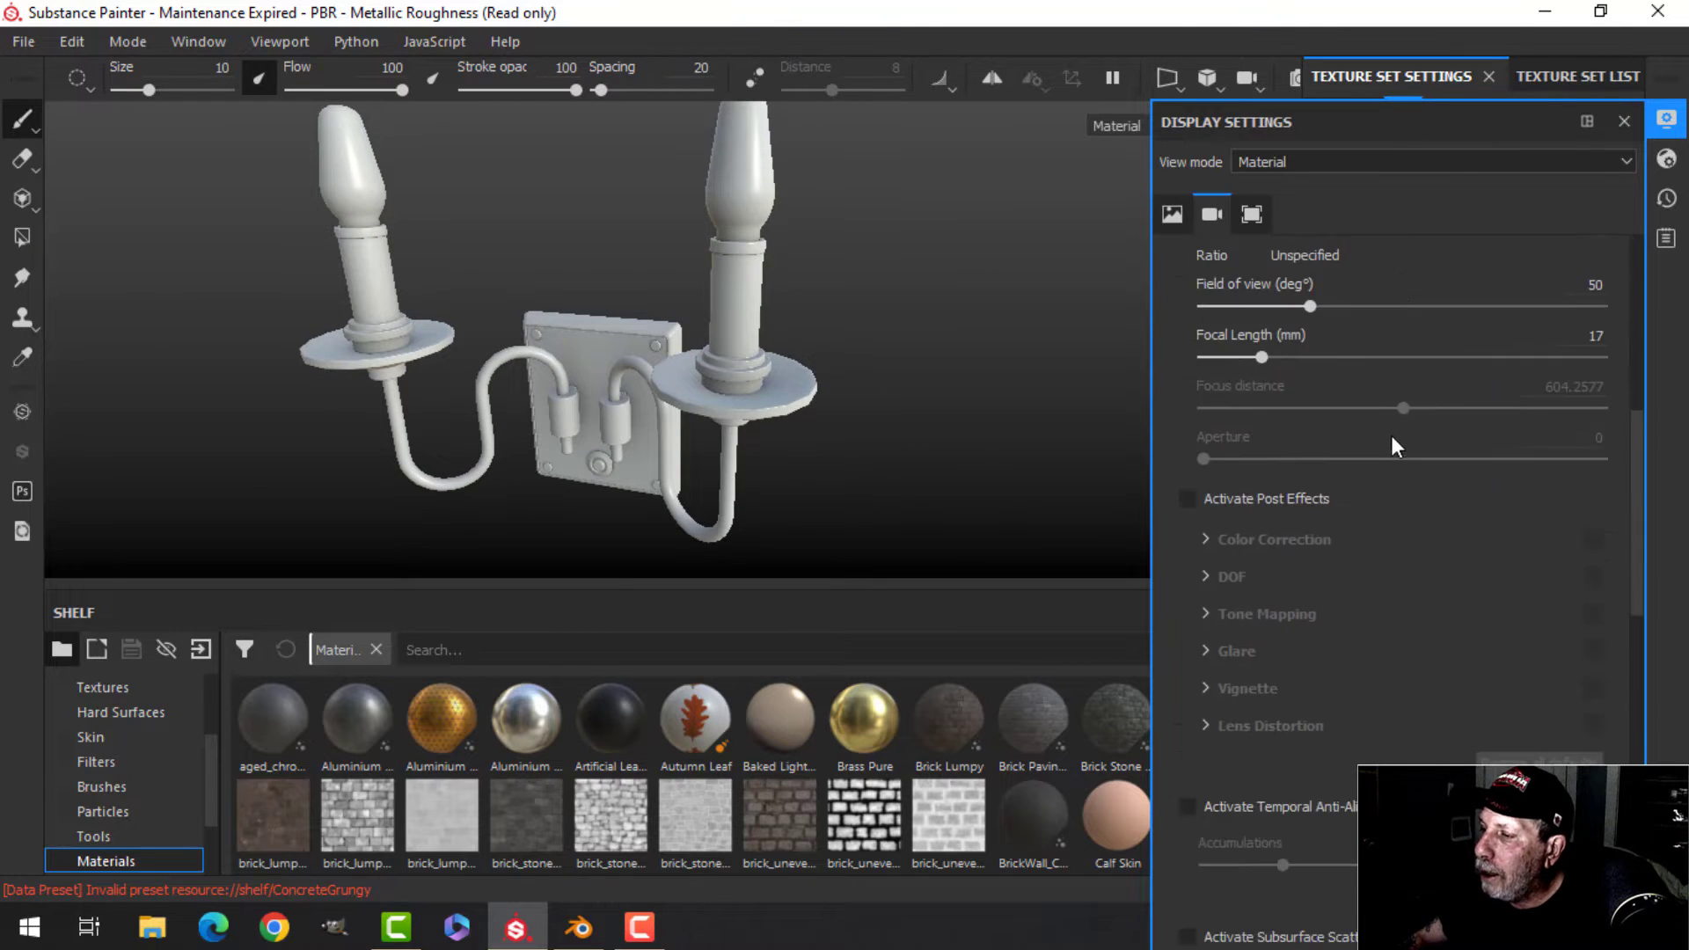
scroll(1386, 440, down, 3)
click(1186, 583)
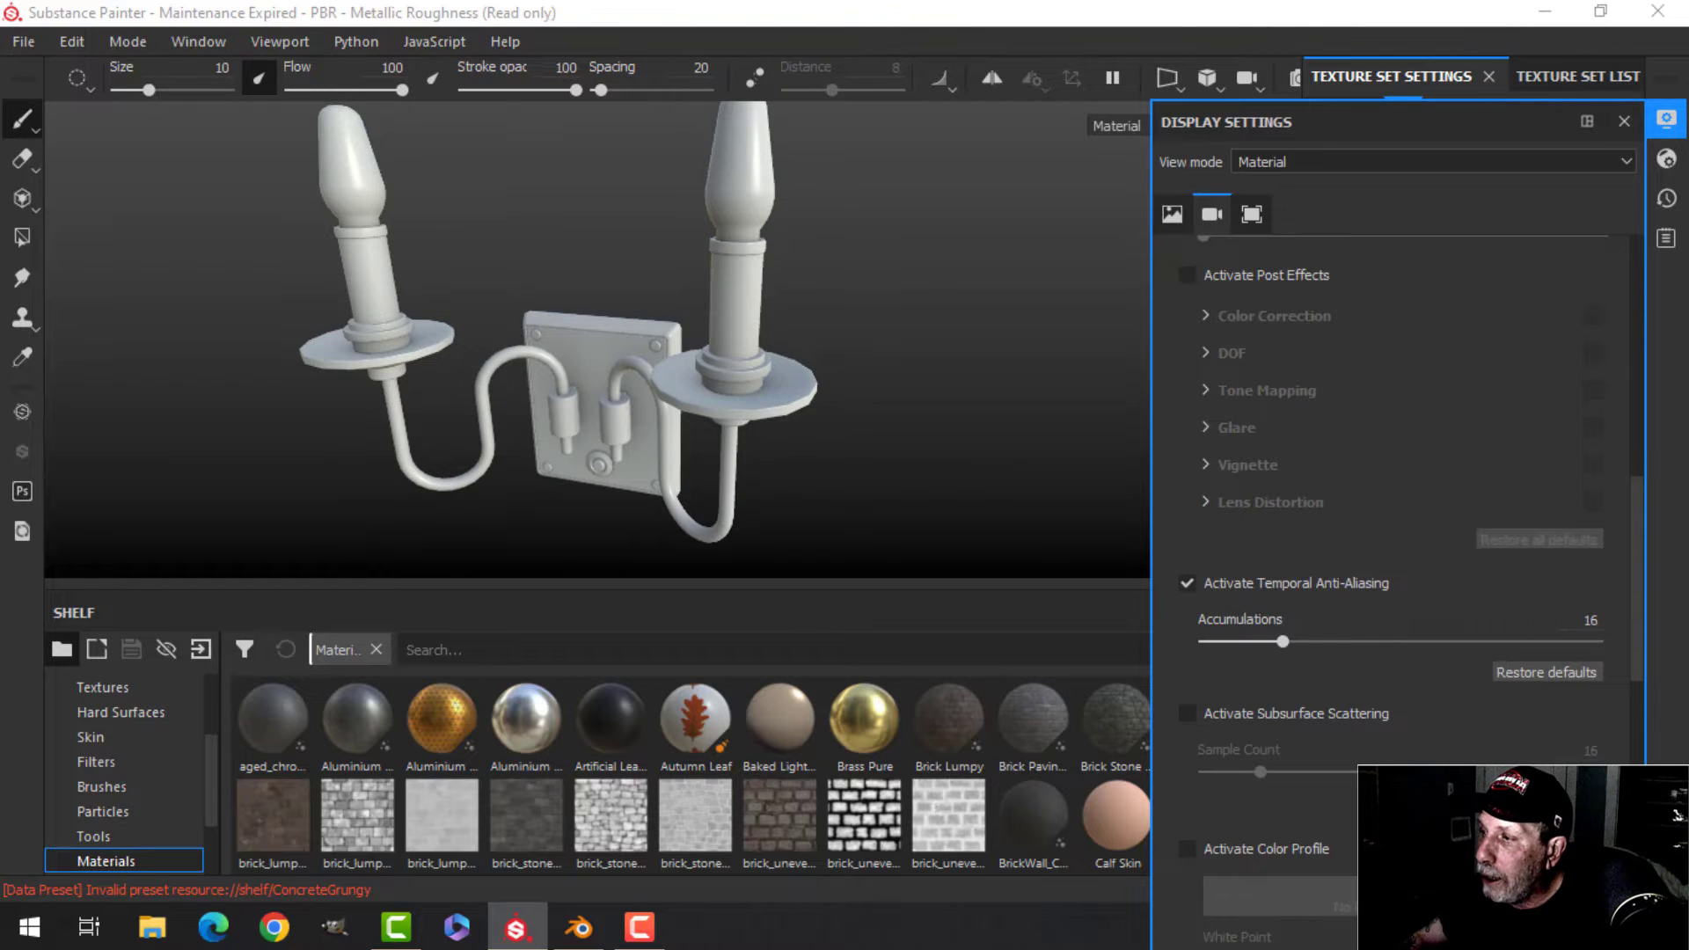
click(1669, 124)
alt+drag(850, 424, 920, 431)
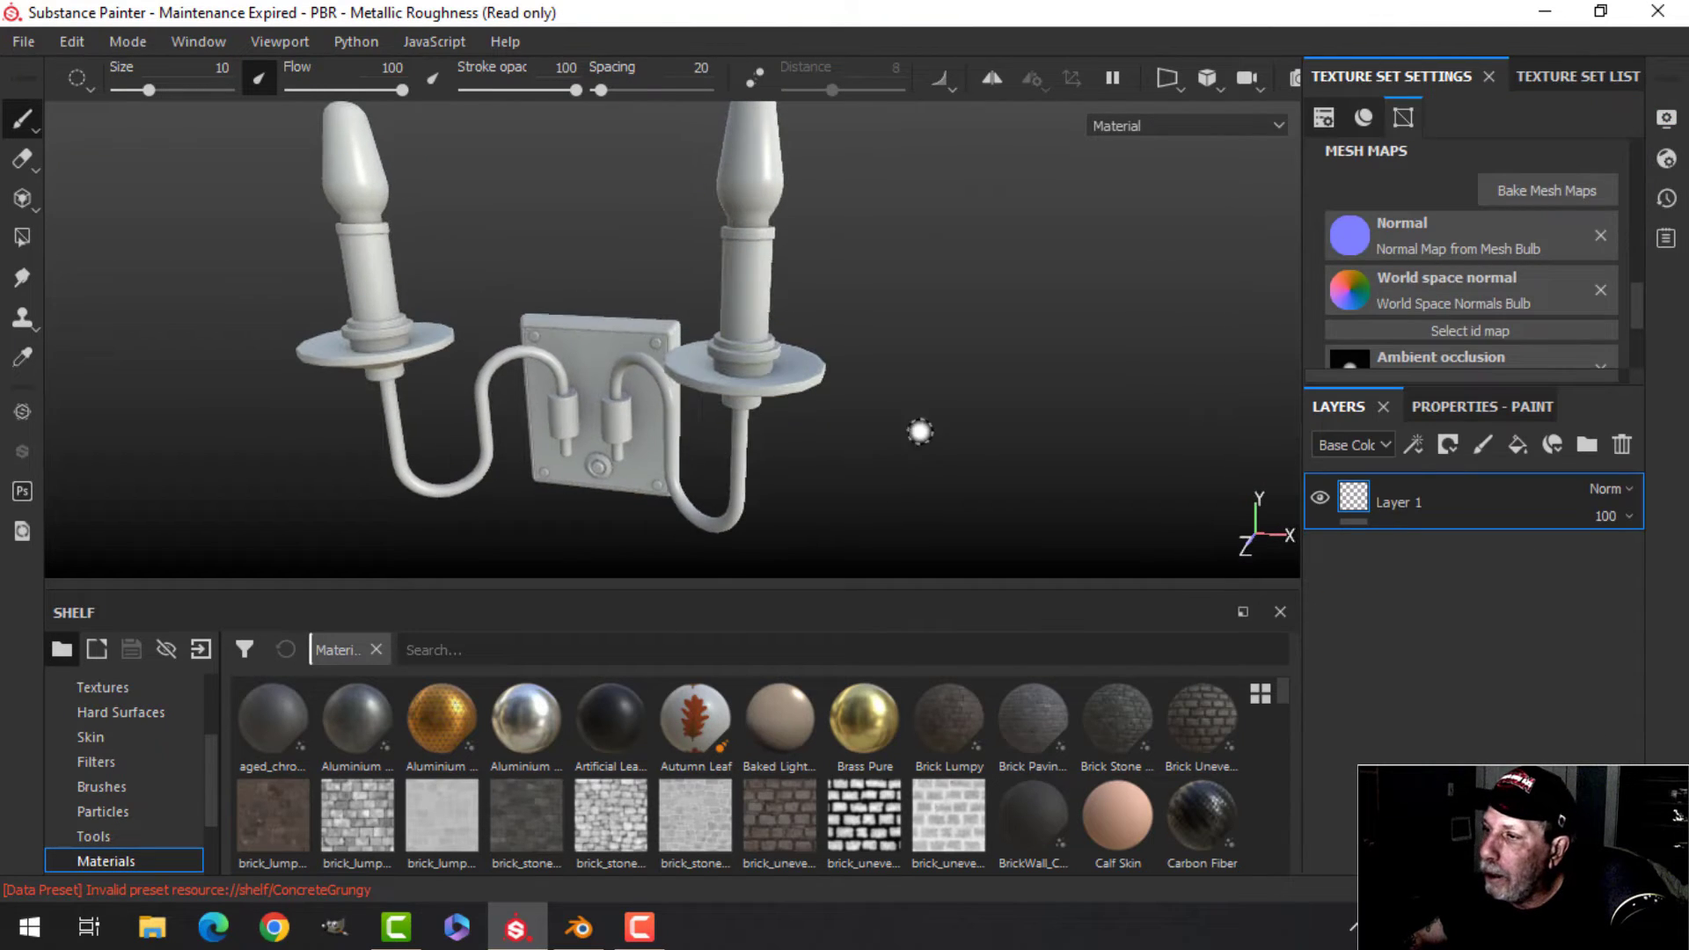
Add a fill layer to the Metal texture set and set its base color to a neutral grey of 0.283.
click(1559, 76)
click(1350, 169)
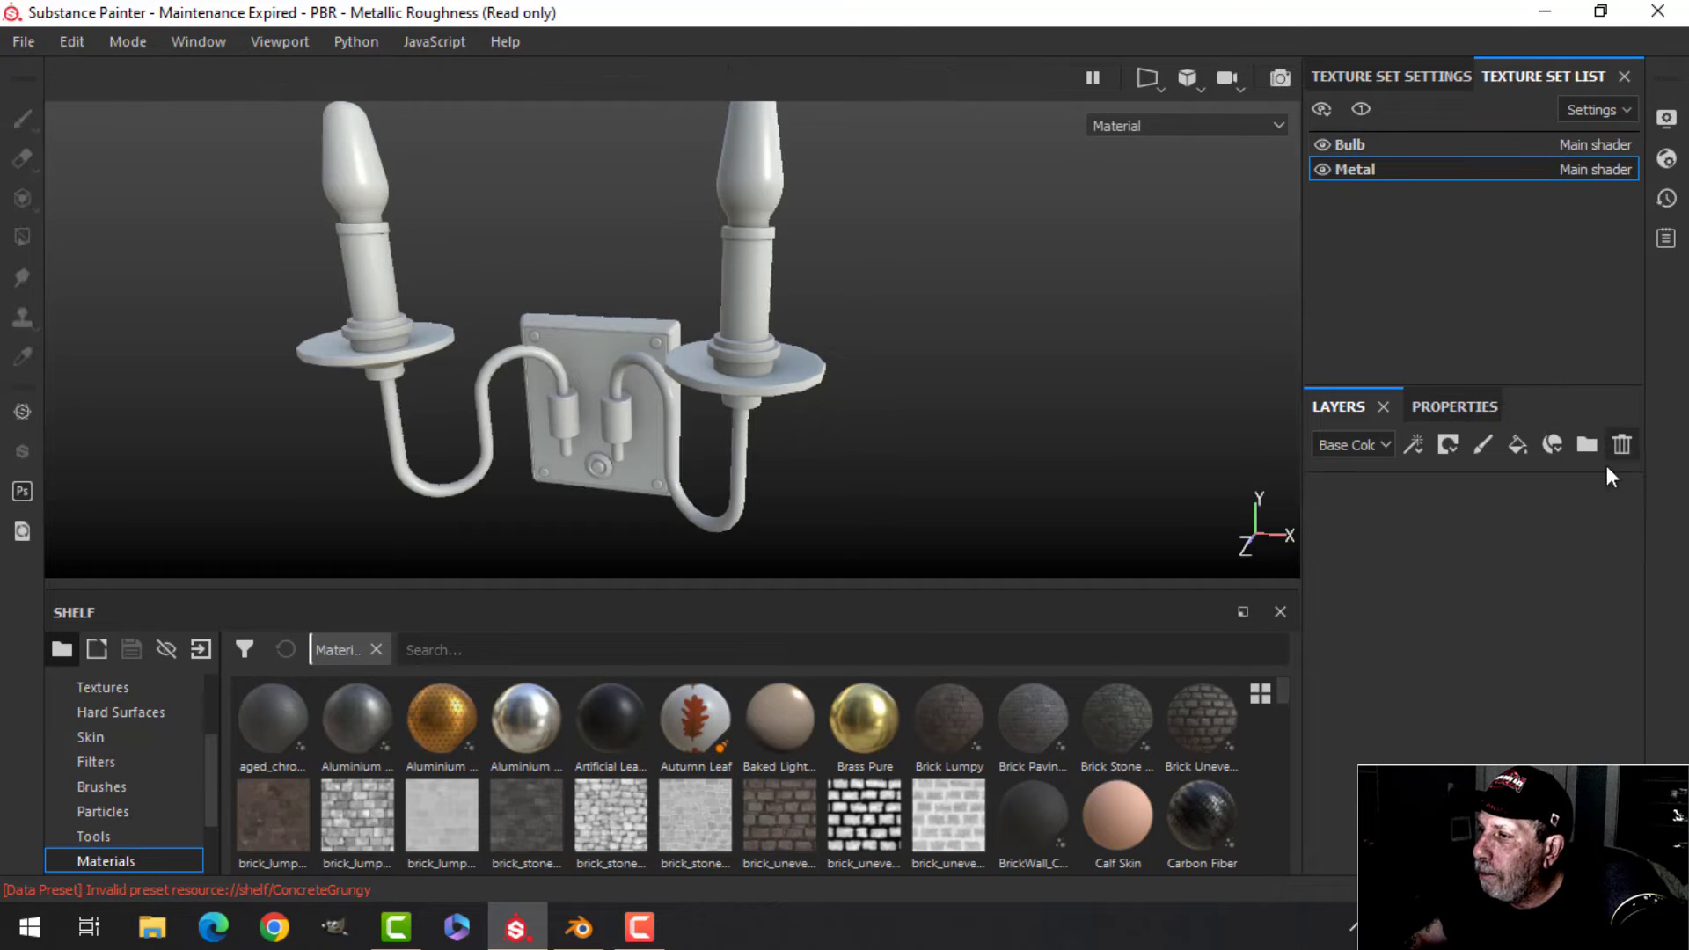
click(1517, 444)
click(1454, 409)
scroll(1387, 744, down, 3)
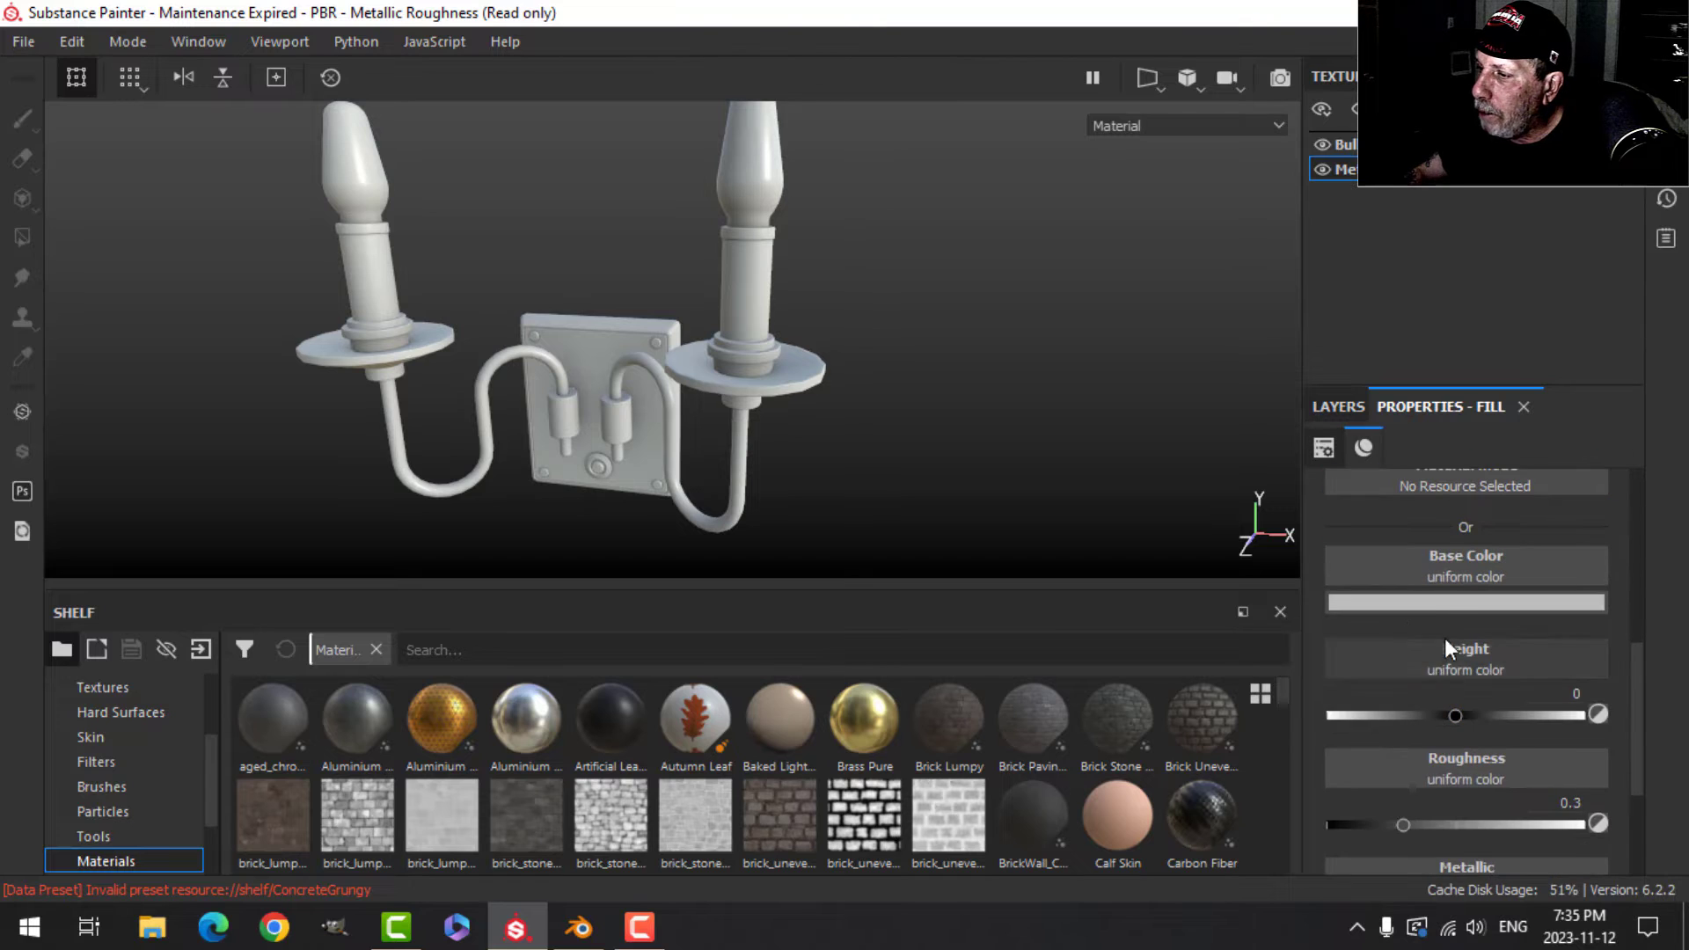
click(1444, 605)
click(1348, 747)
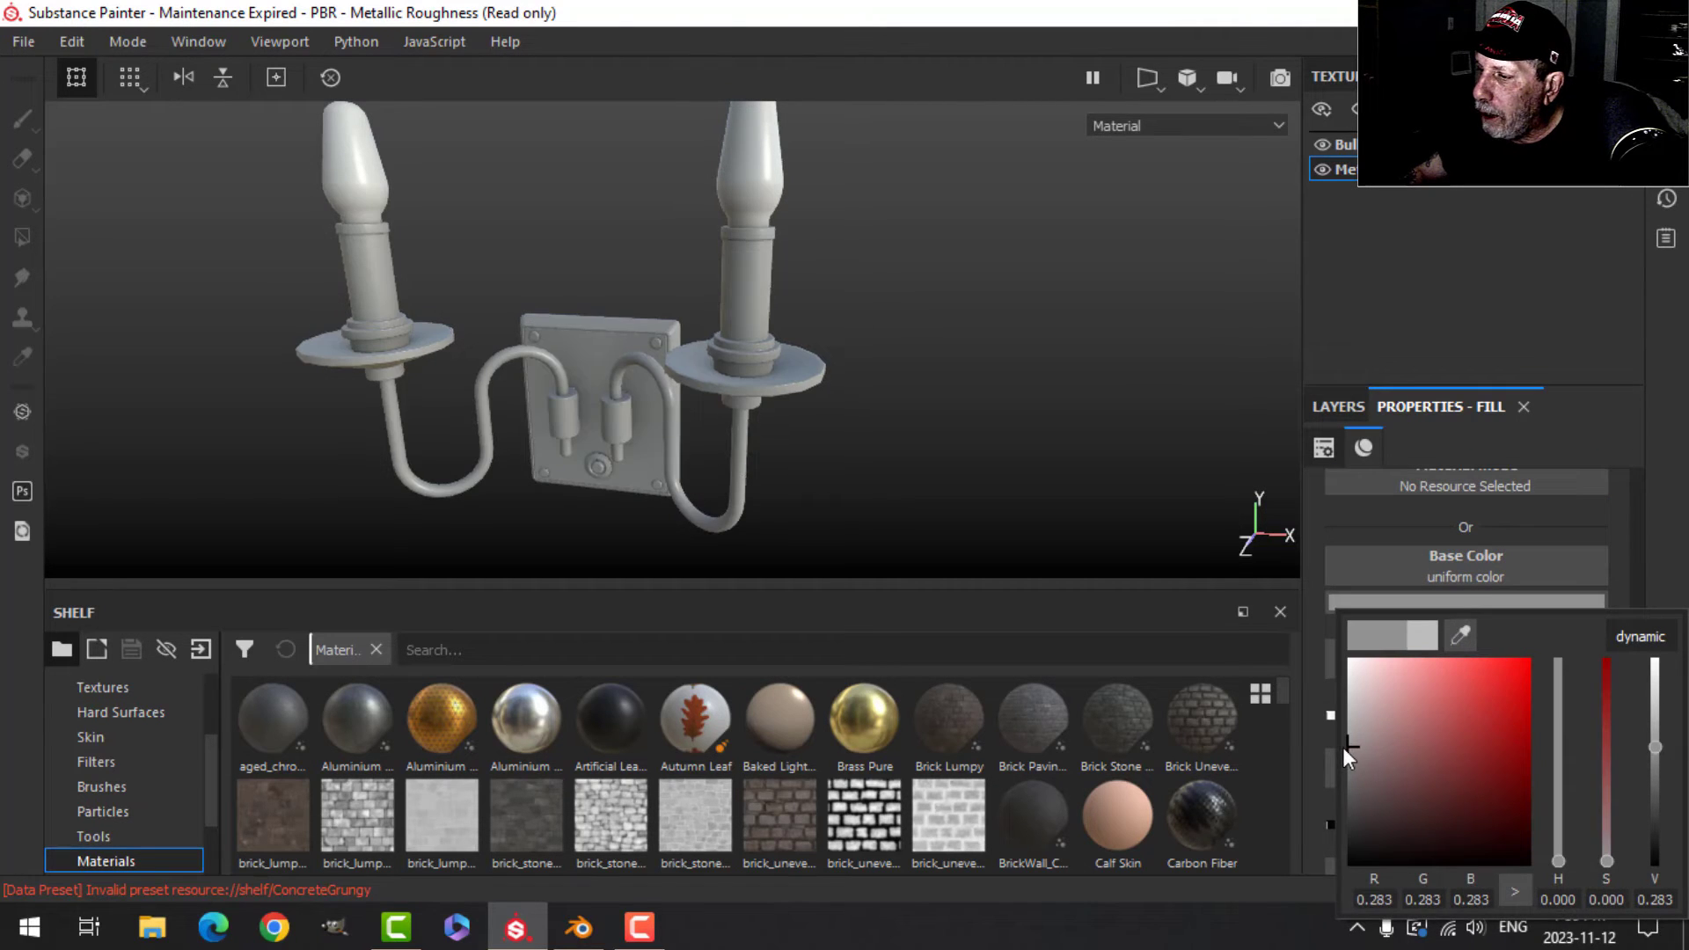
Set the metal fill layer's metallic value to 1.
scroll(1517, 643, down, 4)
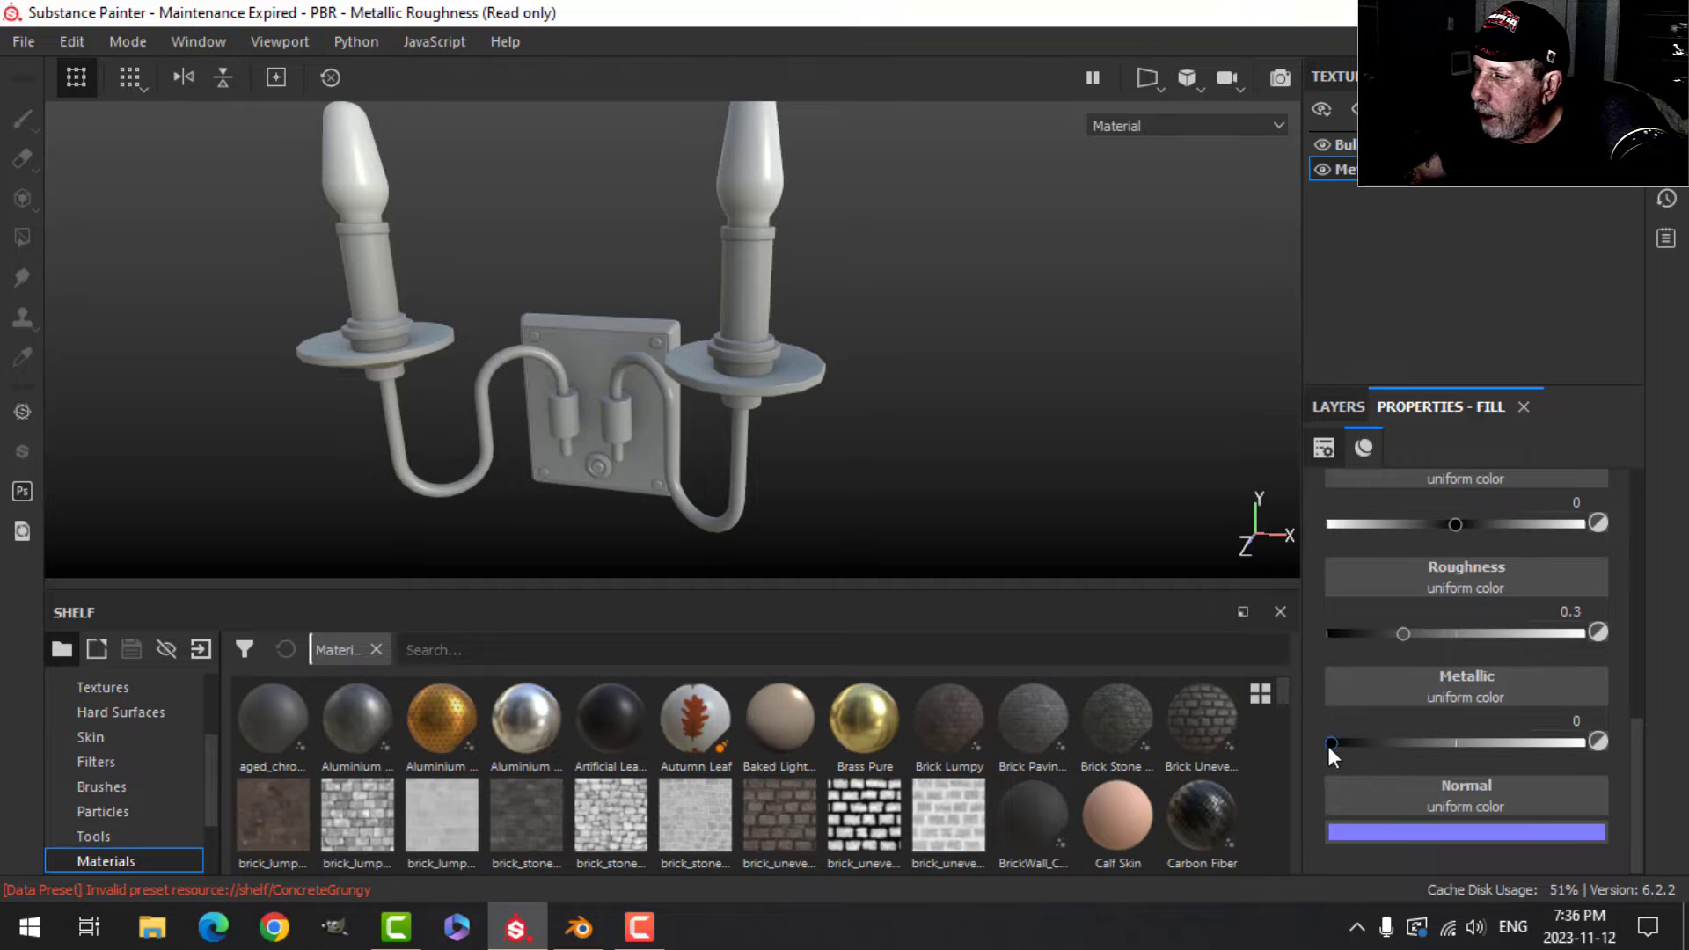
drag(1329, 747, 1619, 747)
alt+drag(886, 472, 814, 374)
scroll(897, 397, up, 3)
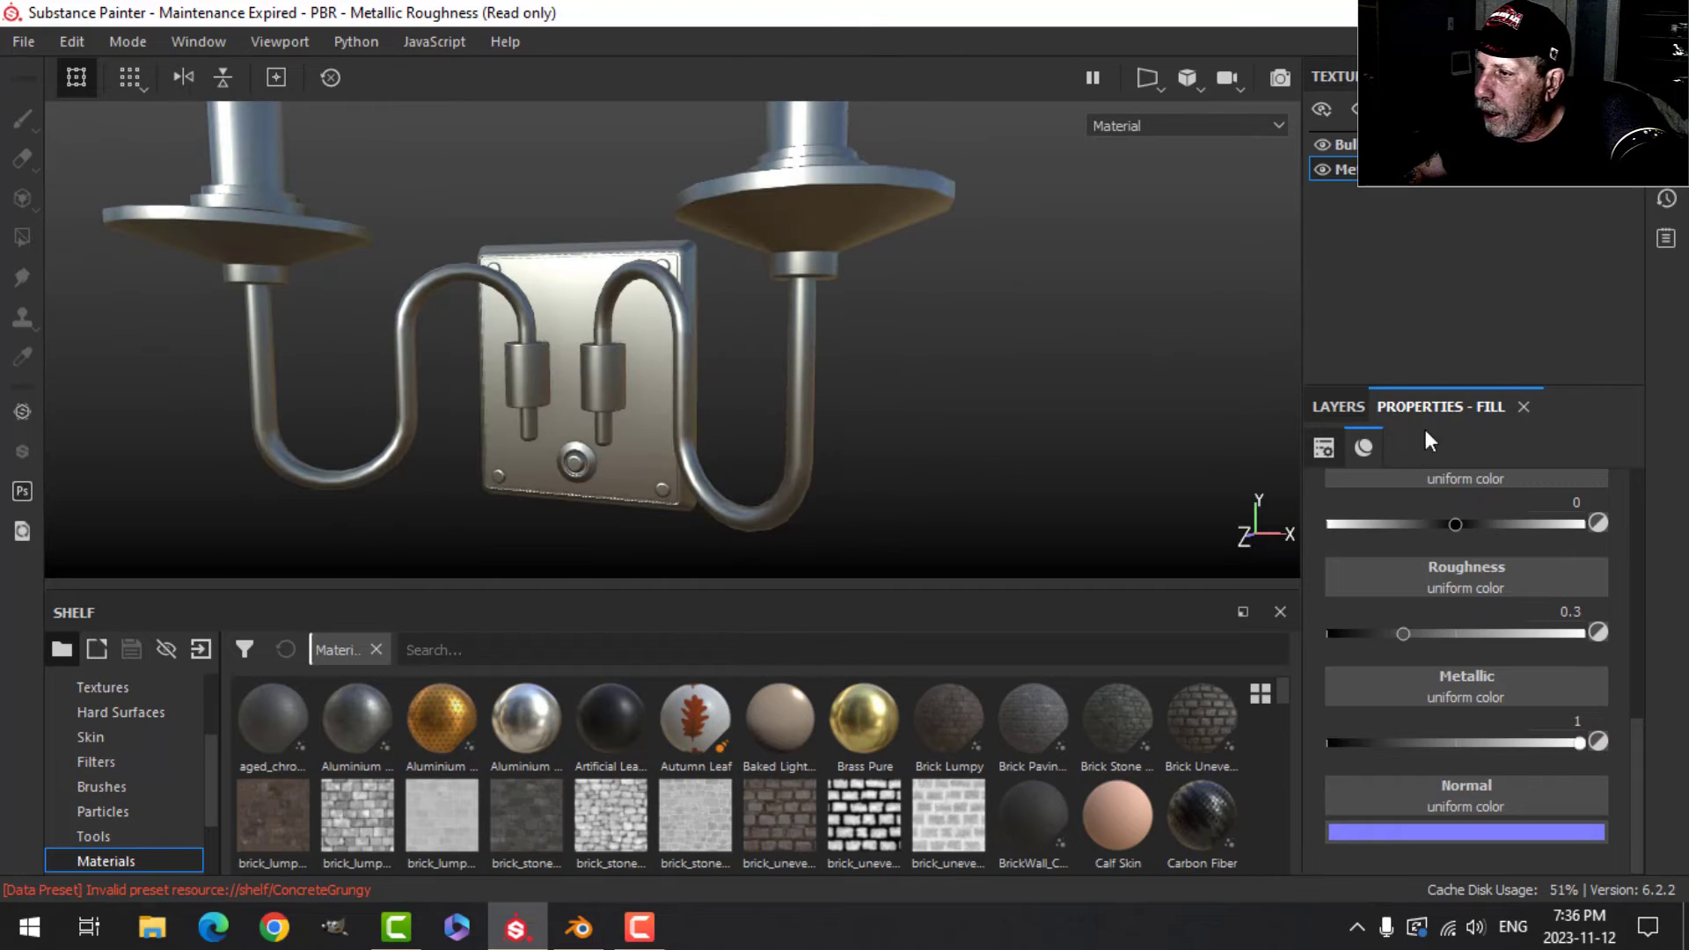
Add a filter to the metal fill layer and choose MatFinish Rough for it.
click(1354, 406)
right_click(1350, 498)
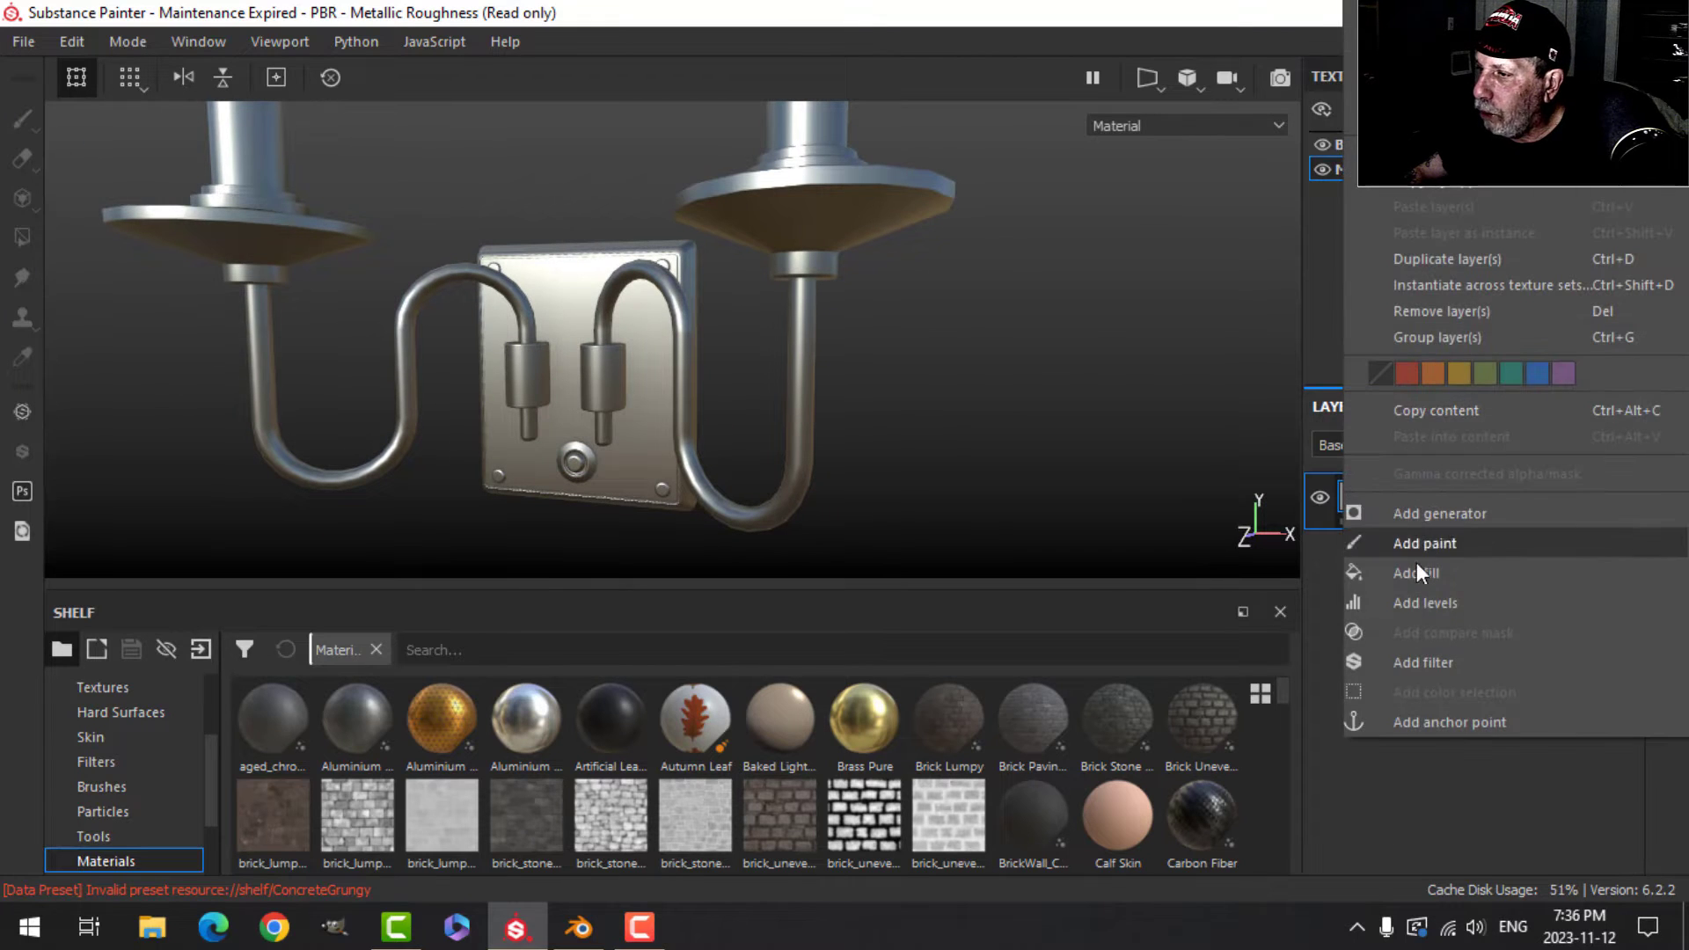
click(1422, 662)
click(1459, 404)
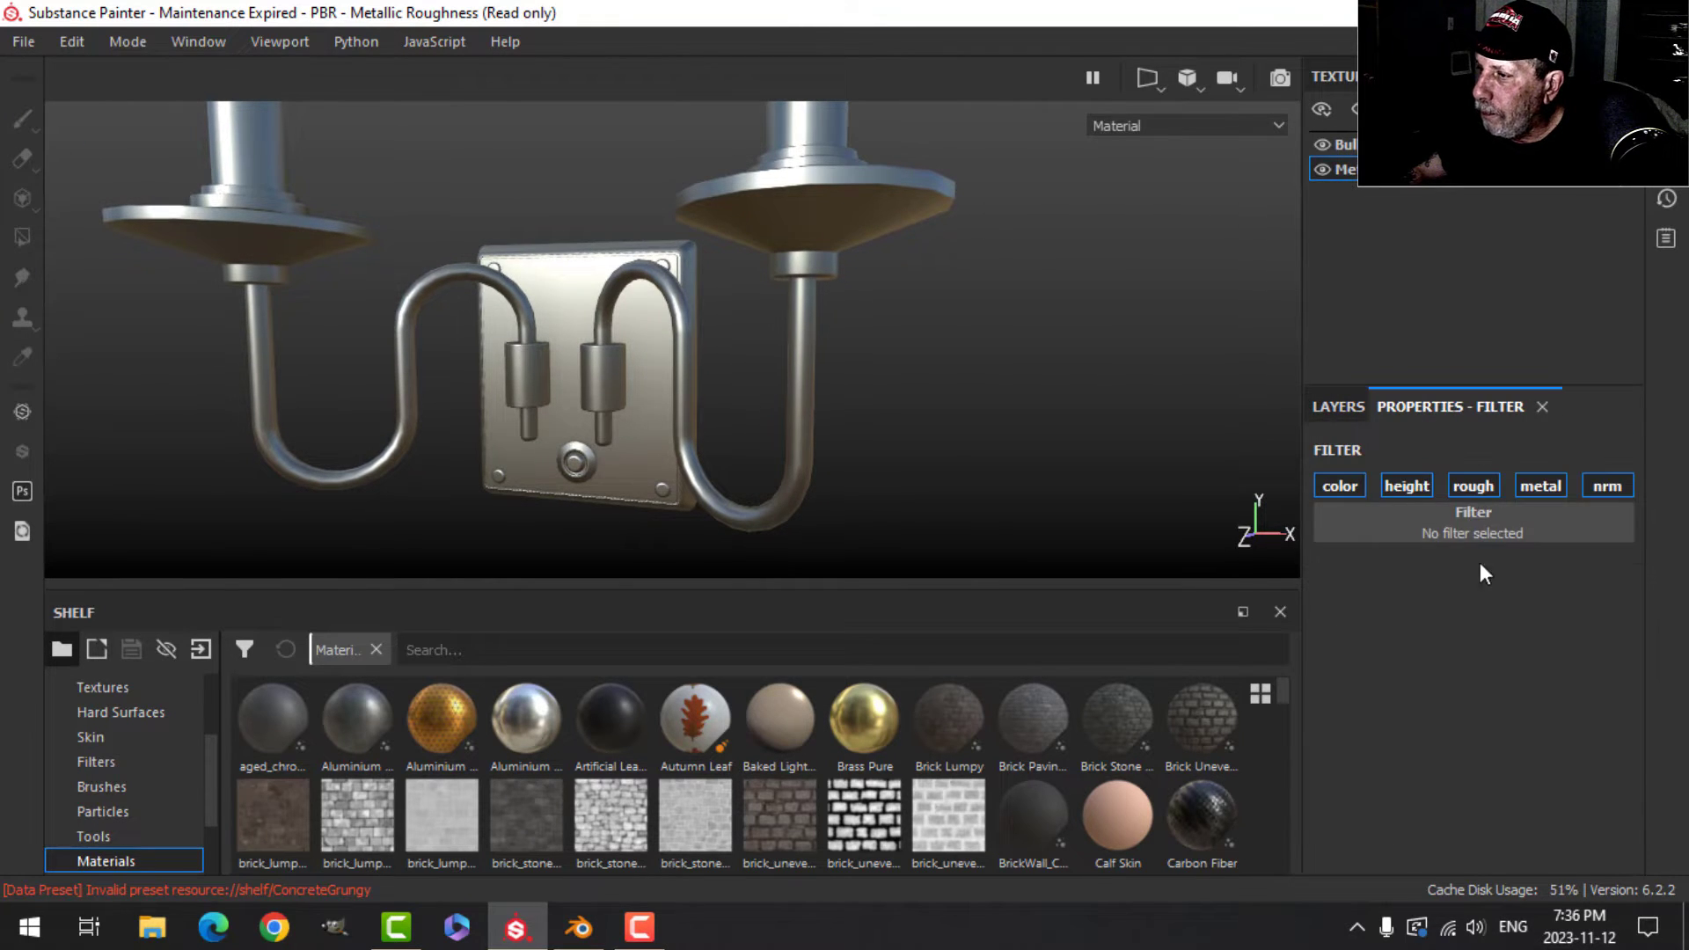
click(1476, 527)
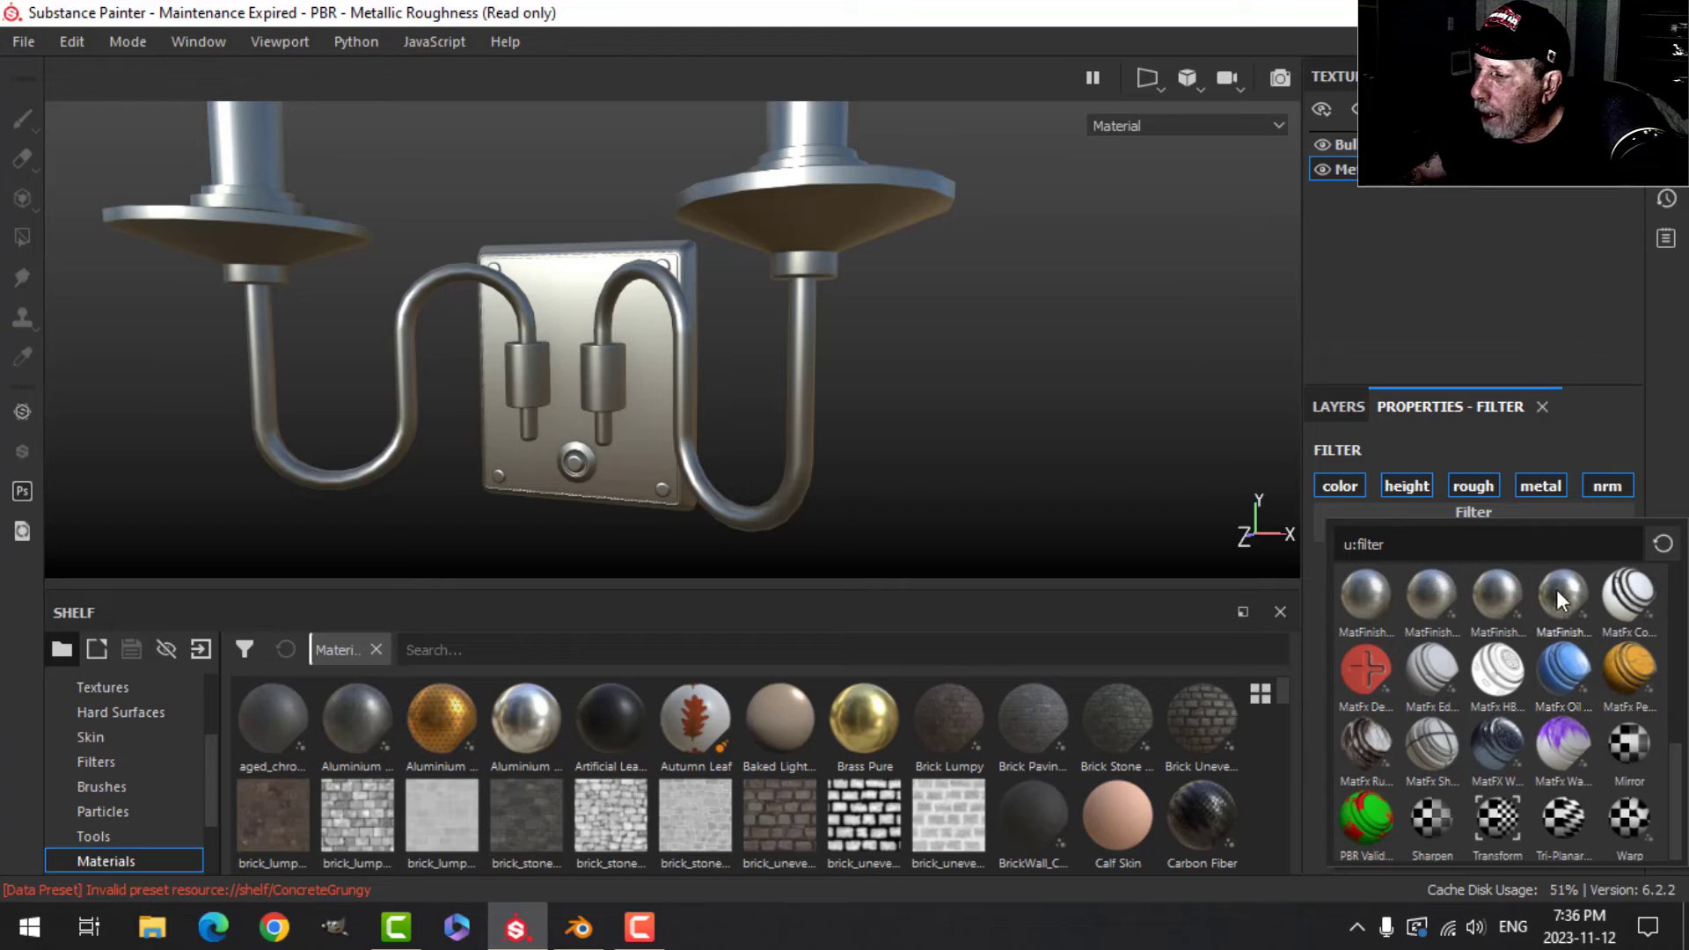
click(1559, 593)
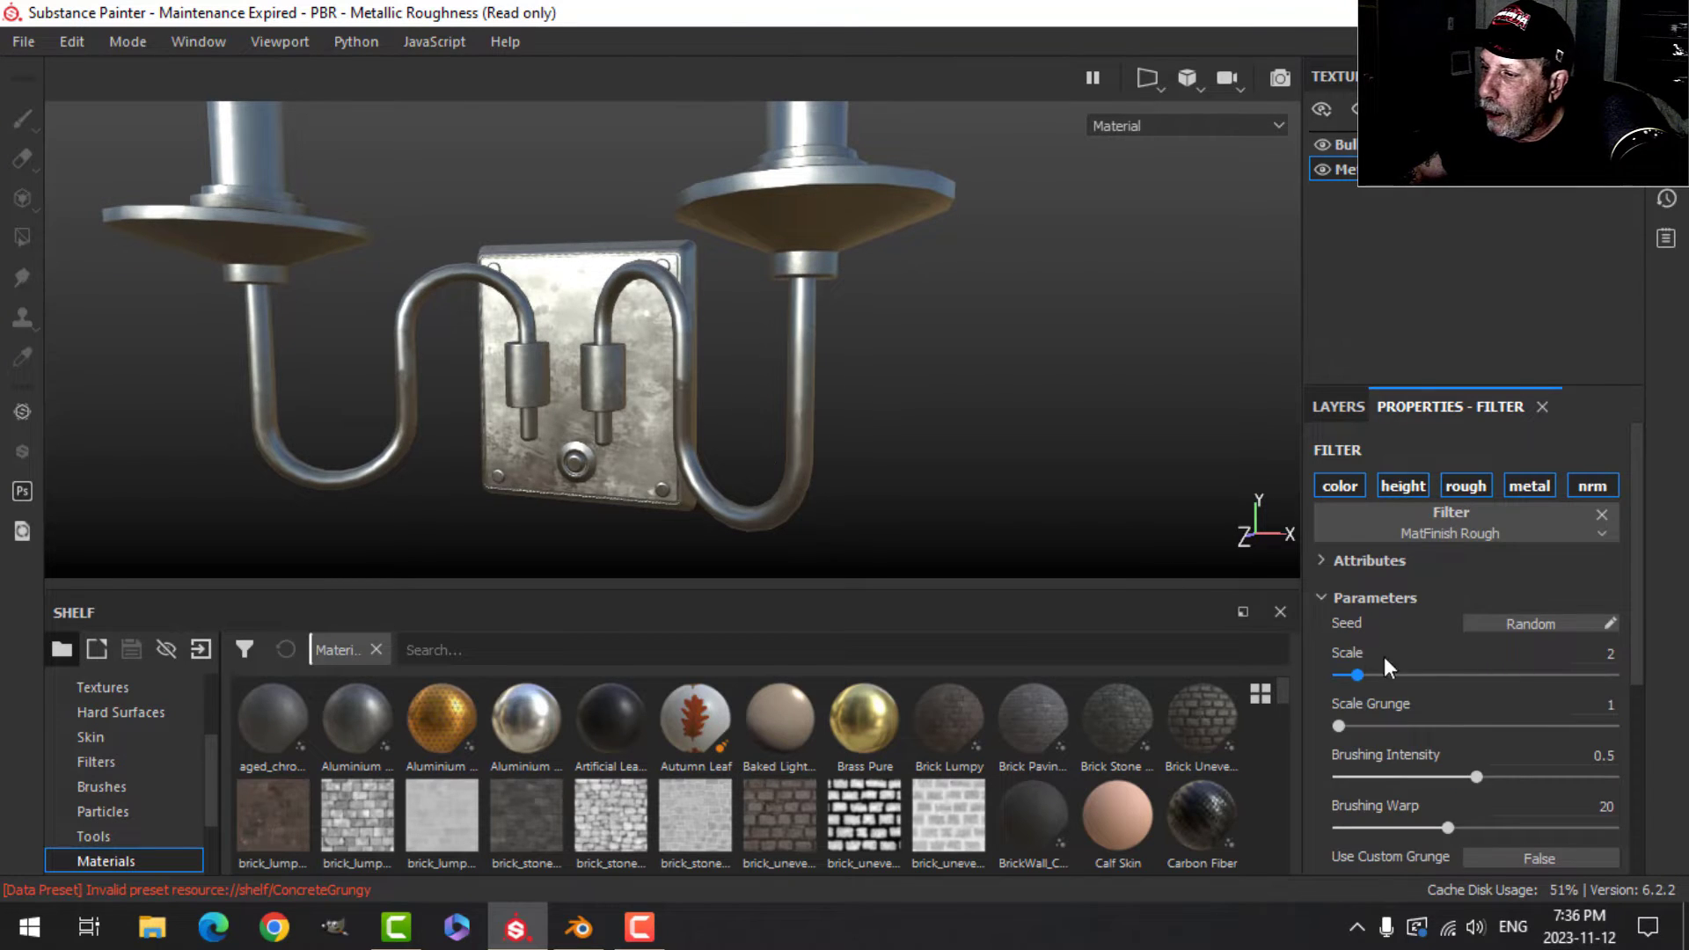
Set the MatFinish Rough filter's scale to 5, scale grunge to 5 and brushing intensity to 0.34.
drag(1352, 672, 1407, 674)
drag(1339, 725, 1420, 723)
drag(1476, 778, 1433, 778)
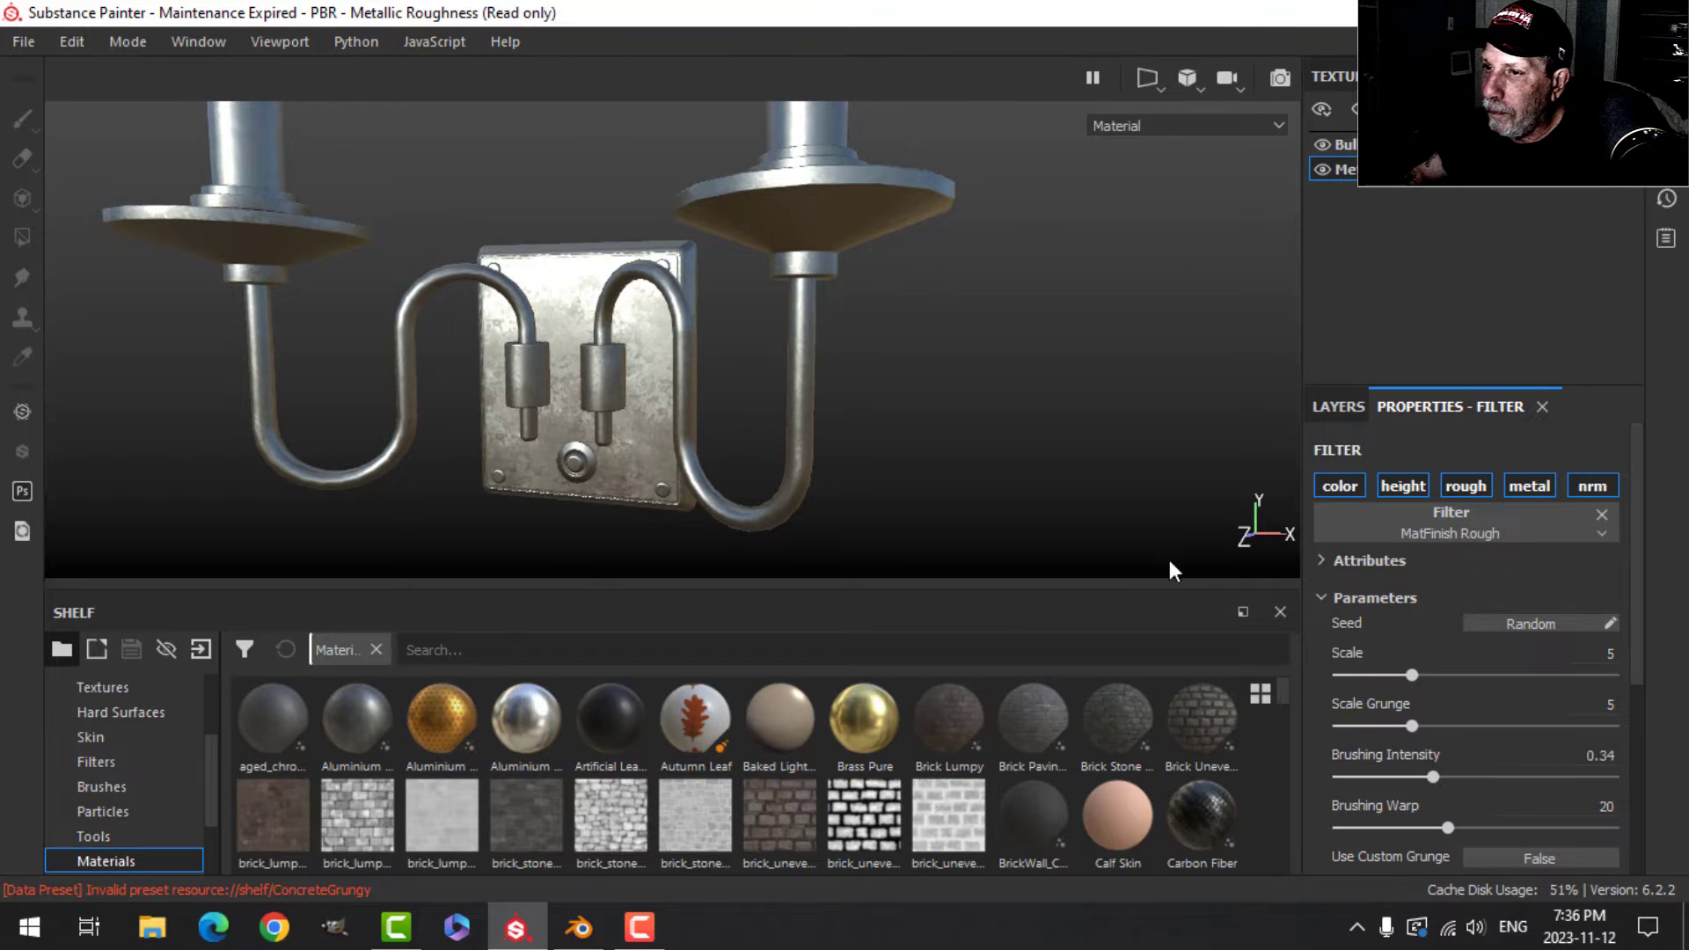
mouse_move(1169, 566)
alt+mouse_down()
mouse_move(790, 357)
mouse_move(826, 332)
mouse_move(754, 381)
mouse_move(779, 340)
mouse_move(773, 392)
mouse_move(835, 356)
alt+mouse_up()
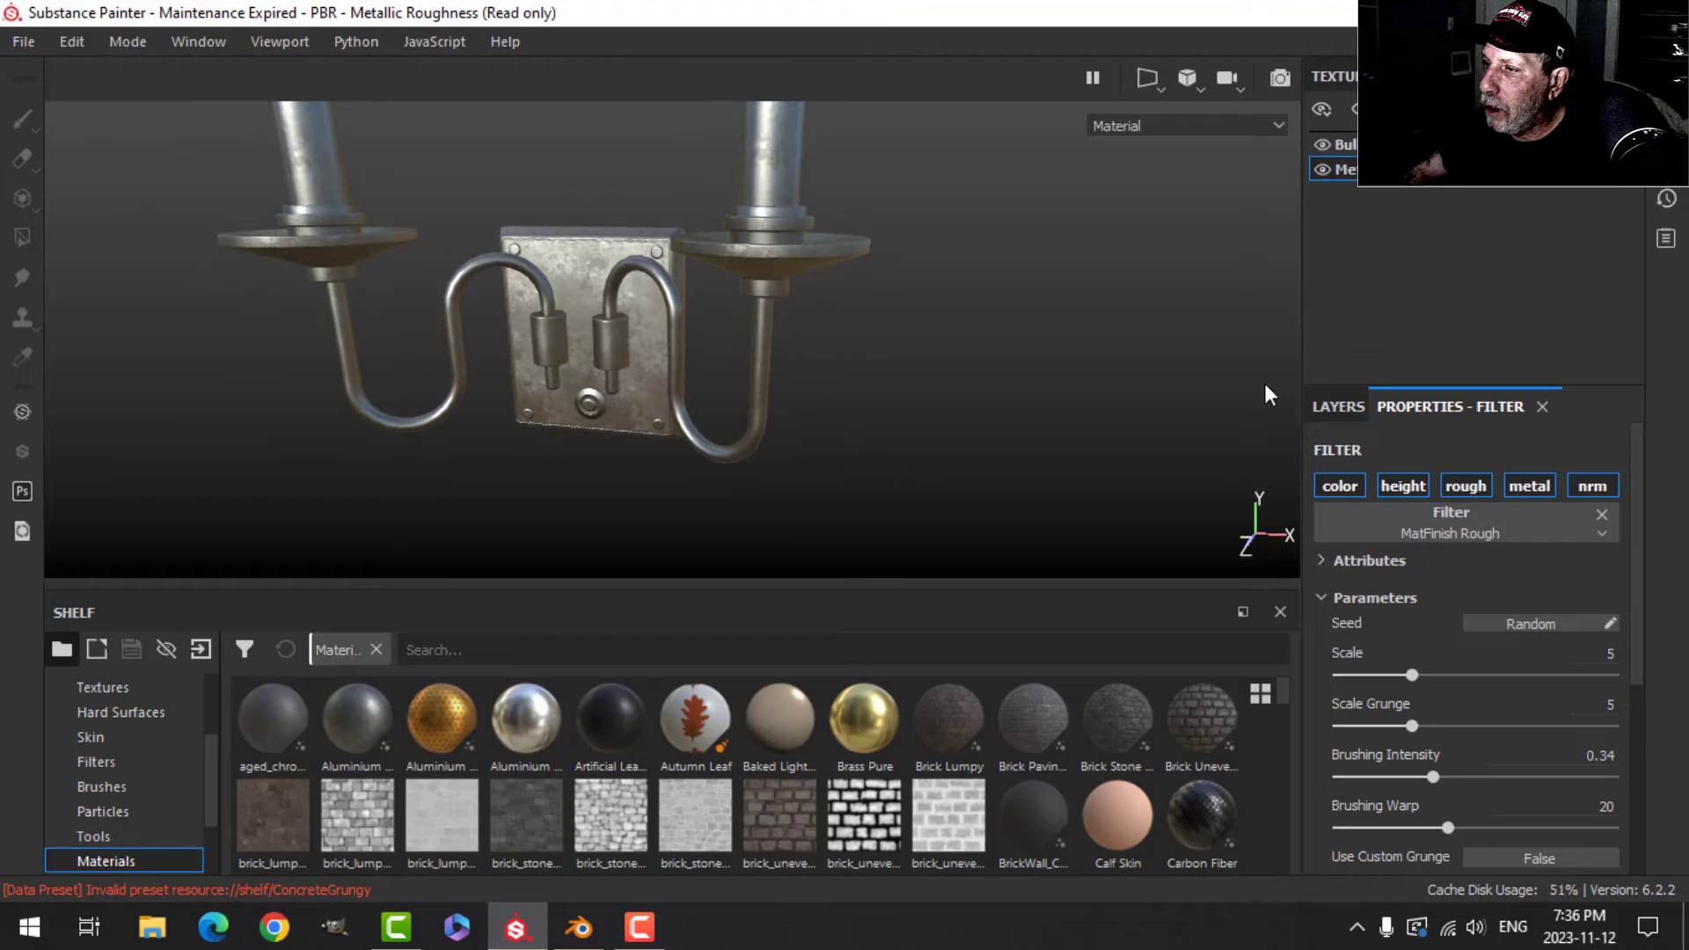
Rename the metal fill layer to "base".
click(1322, 392)
click(1372, 497)
double_click(1416, 504)
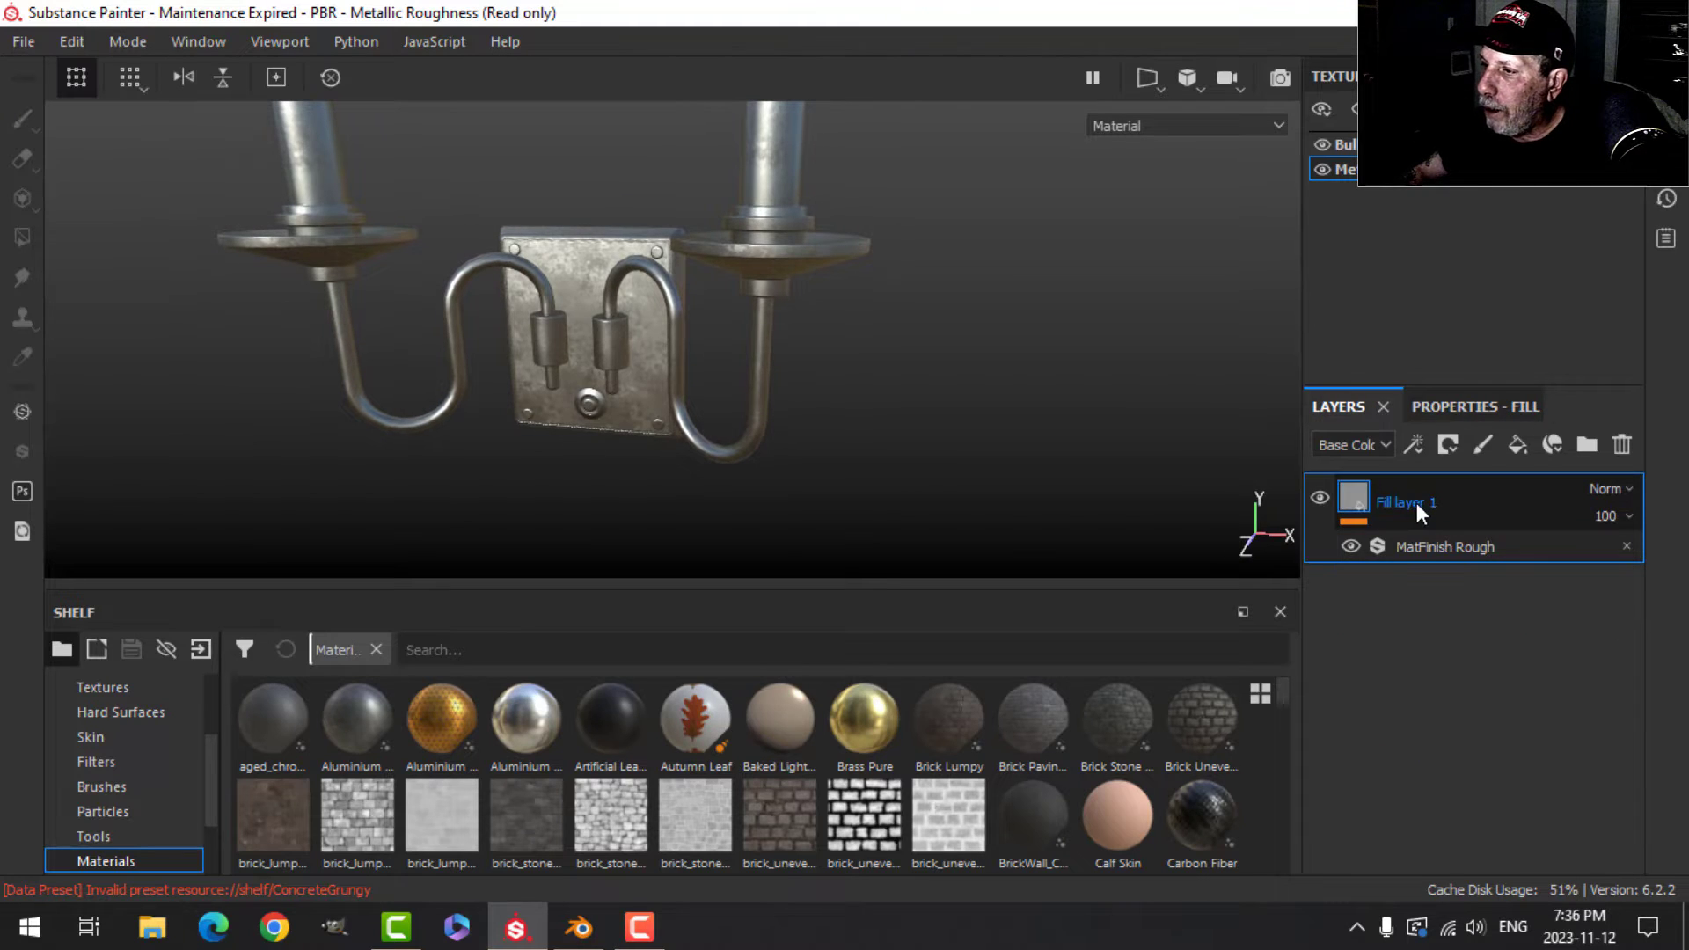
text(base)
key(Return)
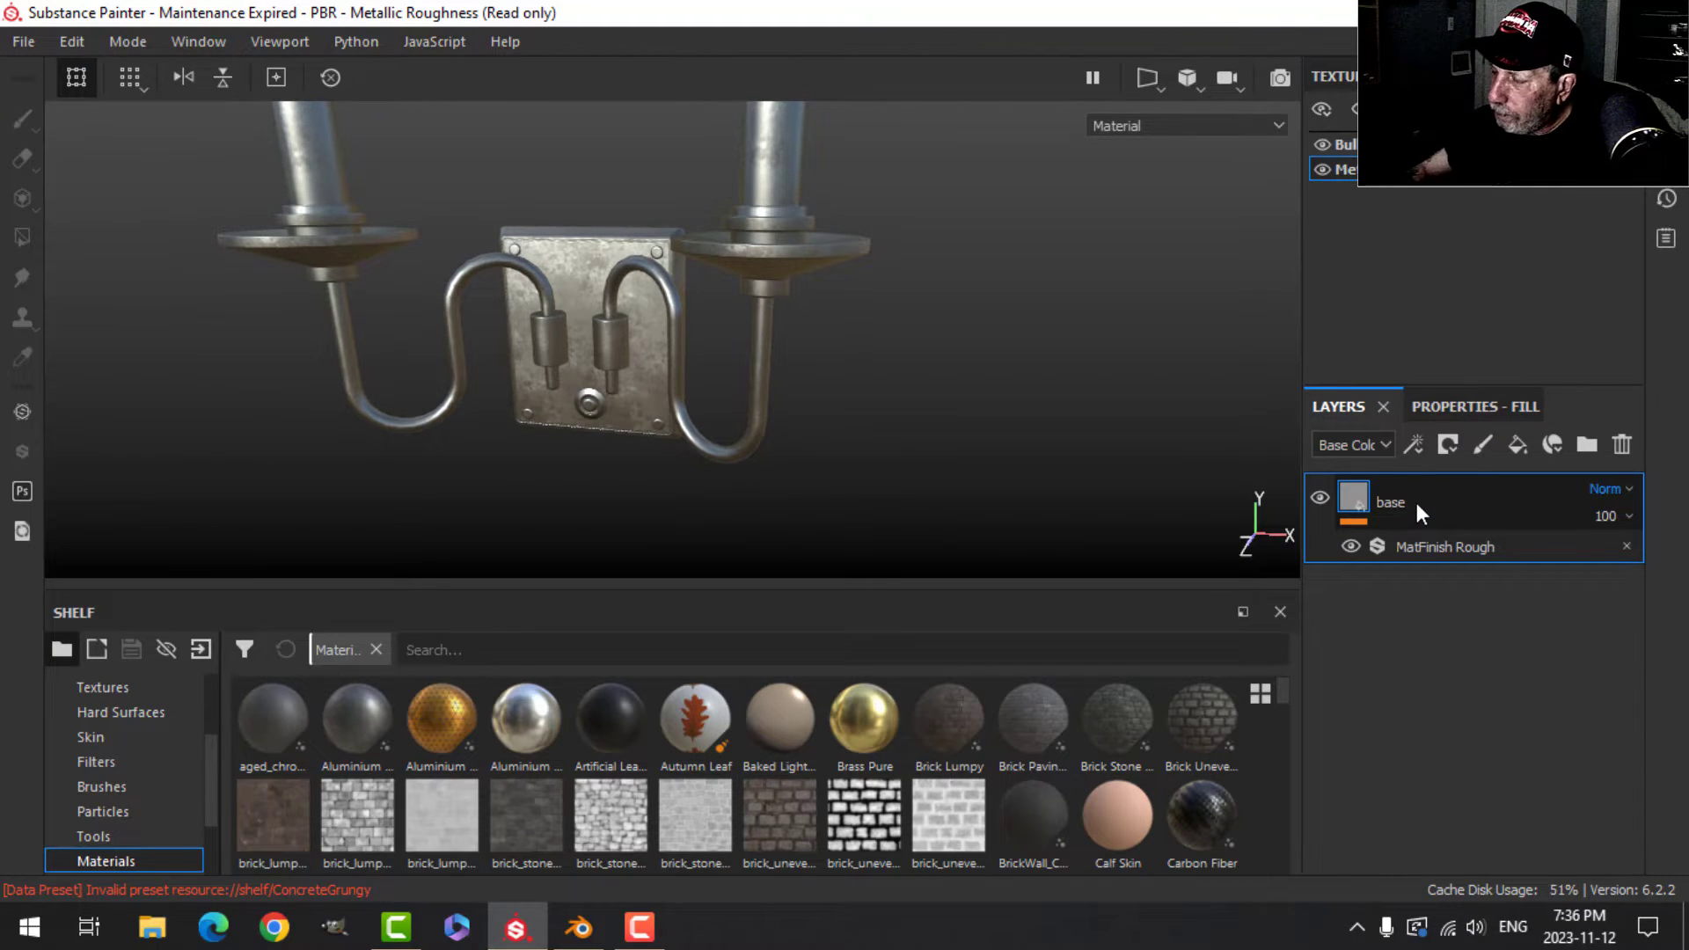
Add a fill layer above the base layer and keep only its color channel active.
click(1517, 444)
click(1444, 410)
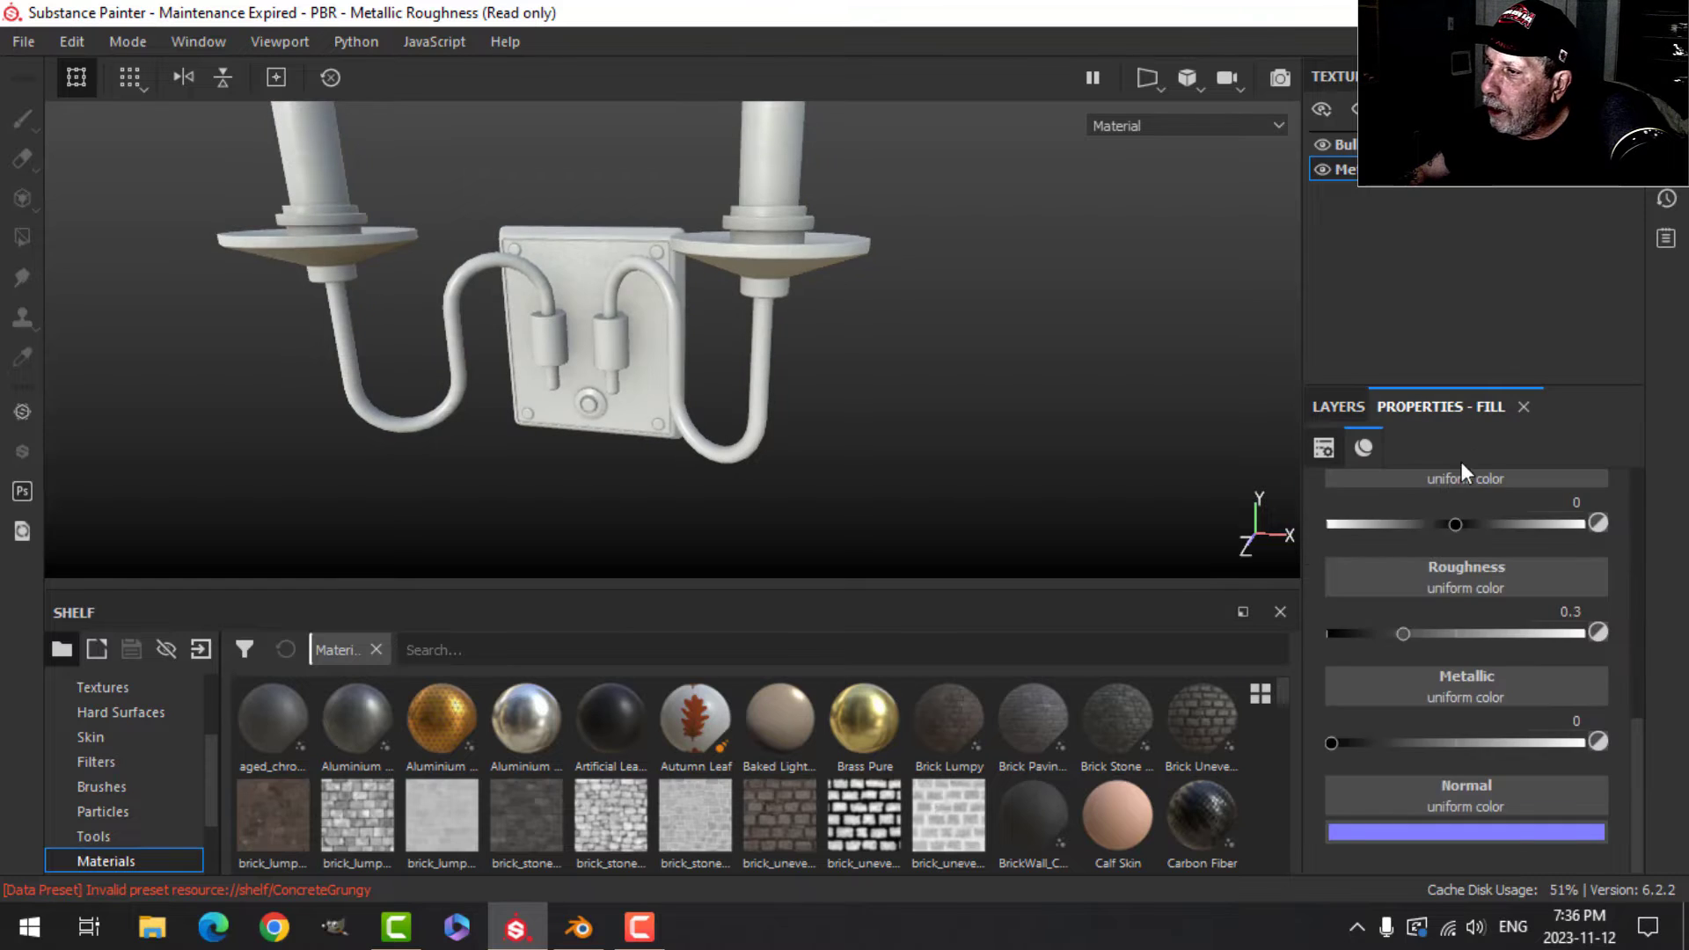
scroll(1380, 519, up, 5)
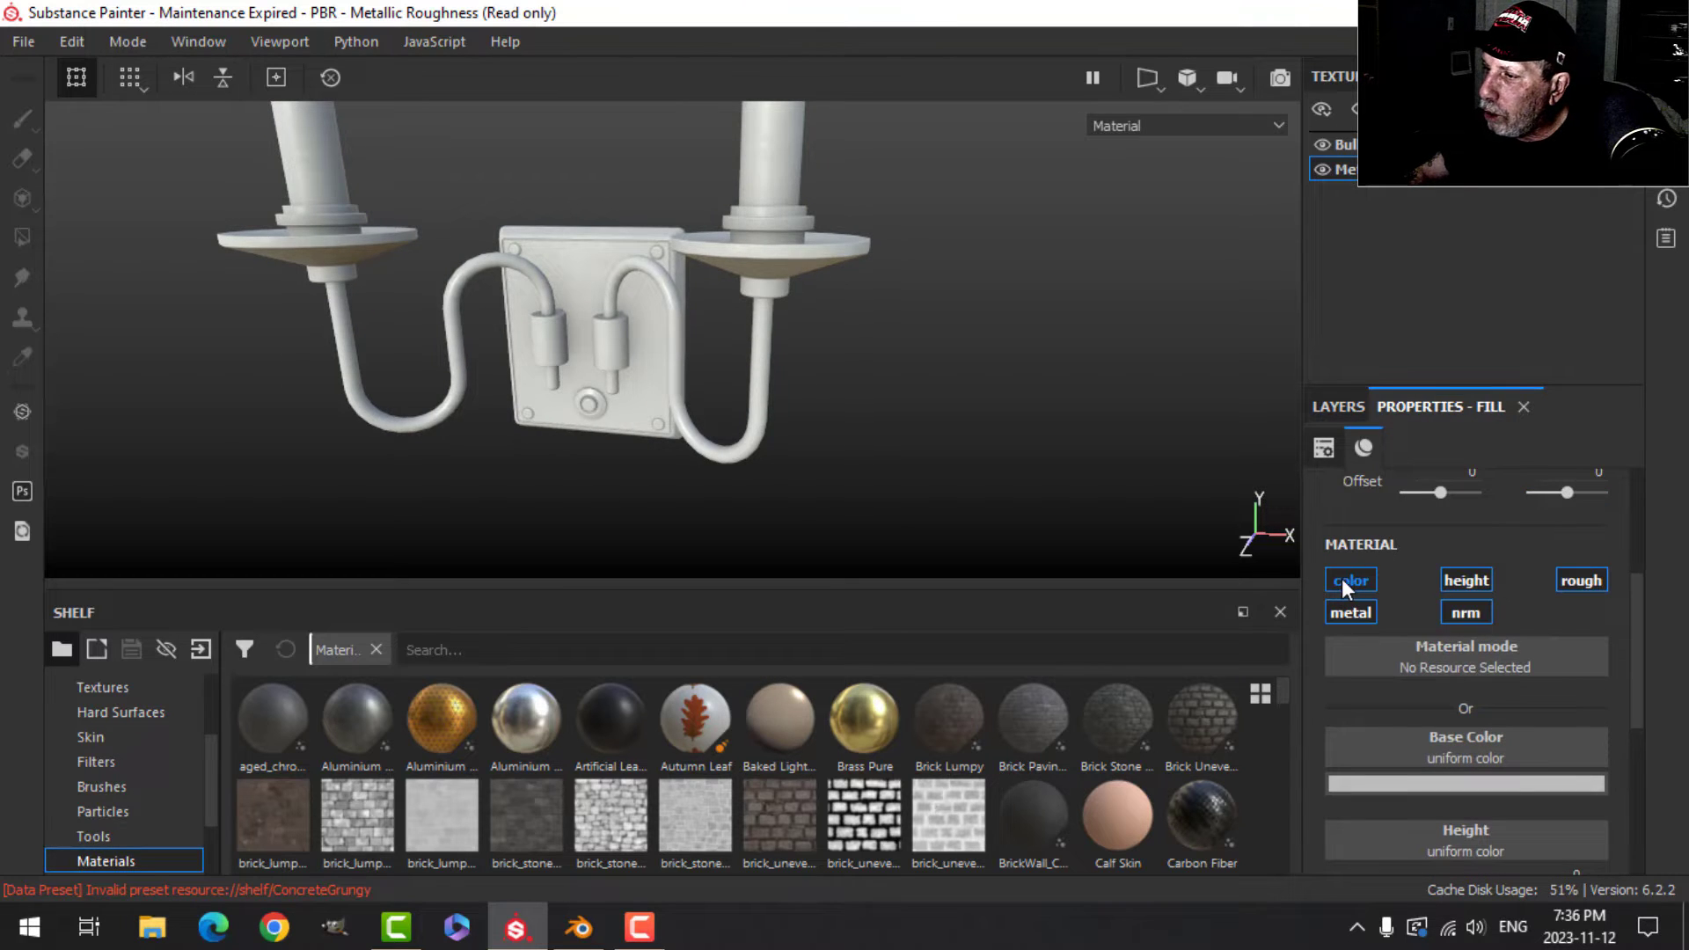
click(1351, 580)
scroll(1469, 545, down, 1)
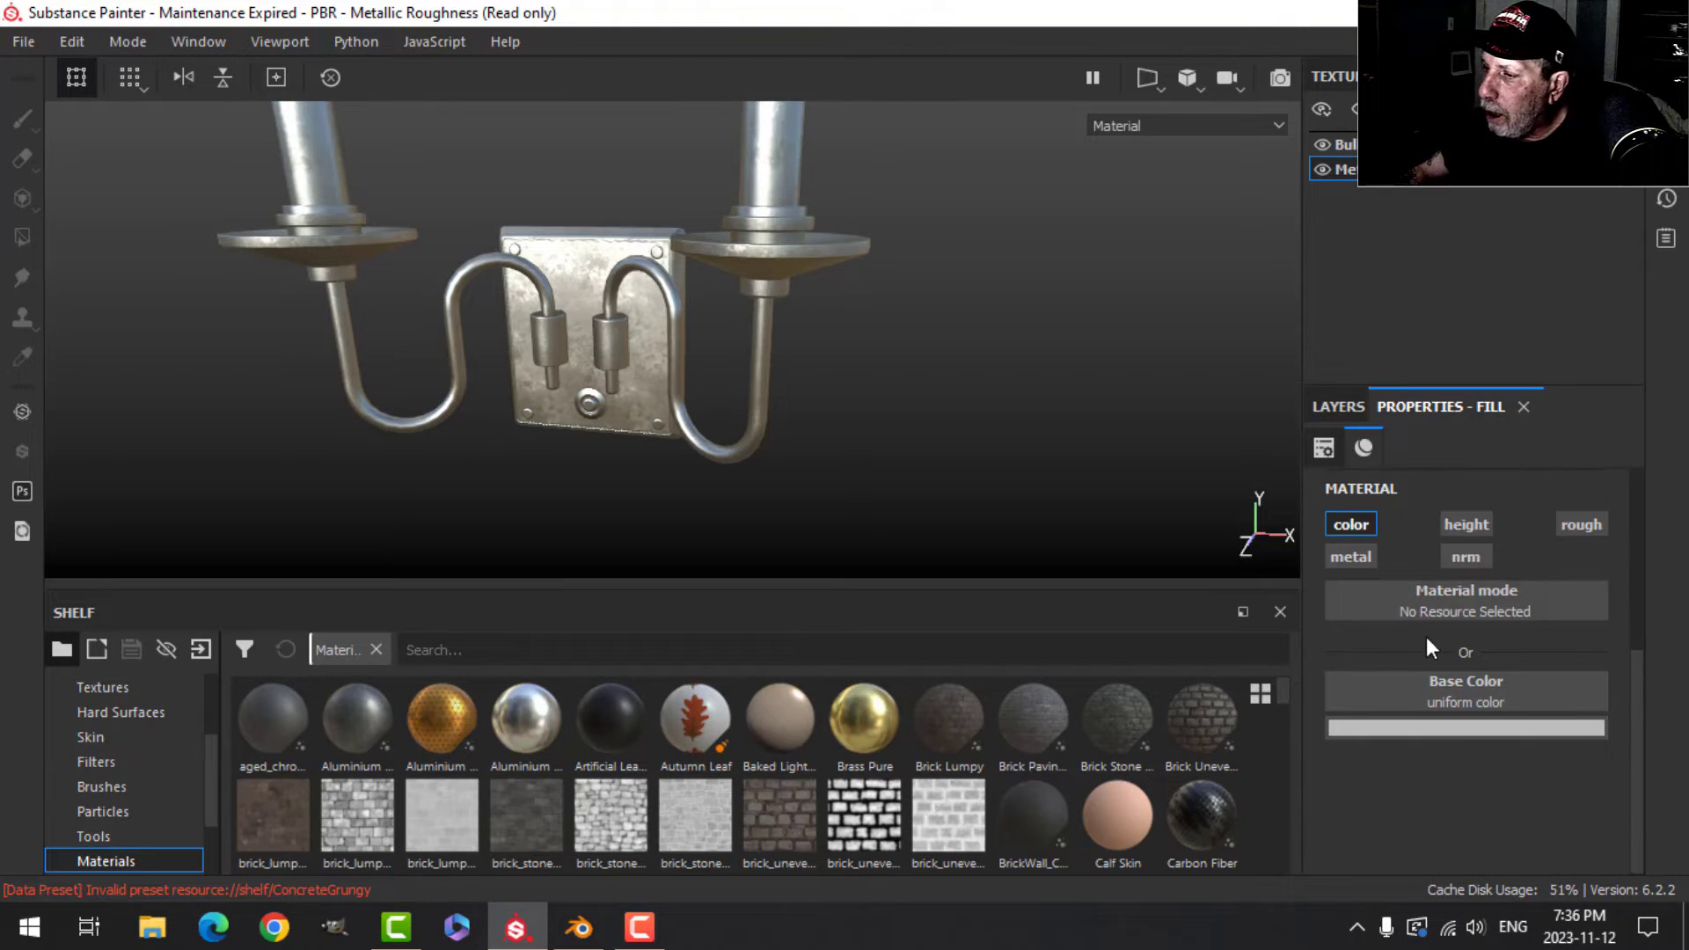
scroll(1434, 581, up, 3)
scroll(1424, 586, up, 1)
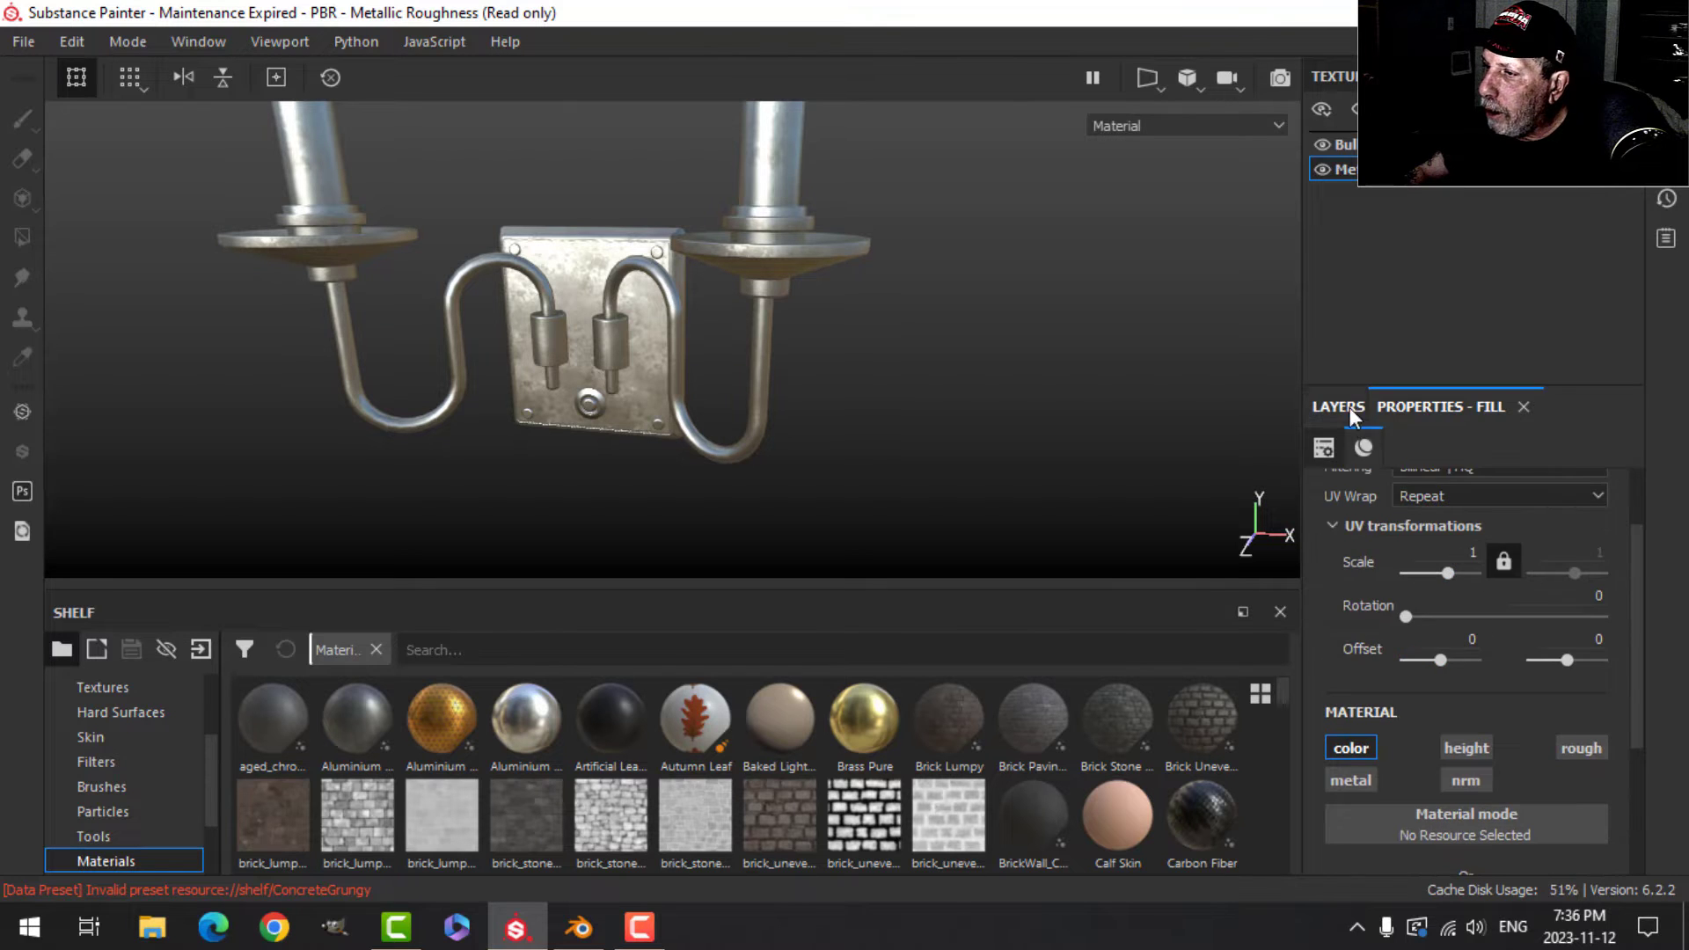
Give the new fill layer a black mask driven by a Metal Edge Wear generator.
click(1349, 408)
click(1448, 446)
click(1480, 499)
click(1408, 443)
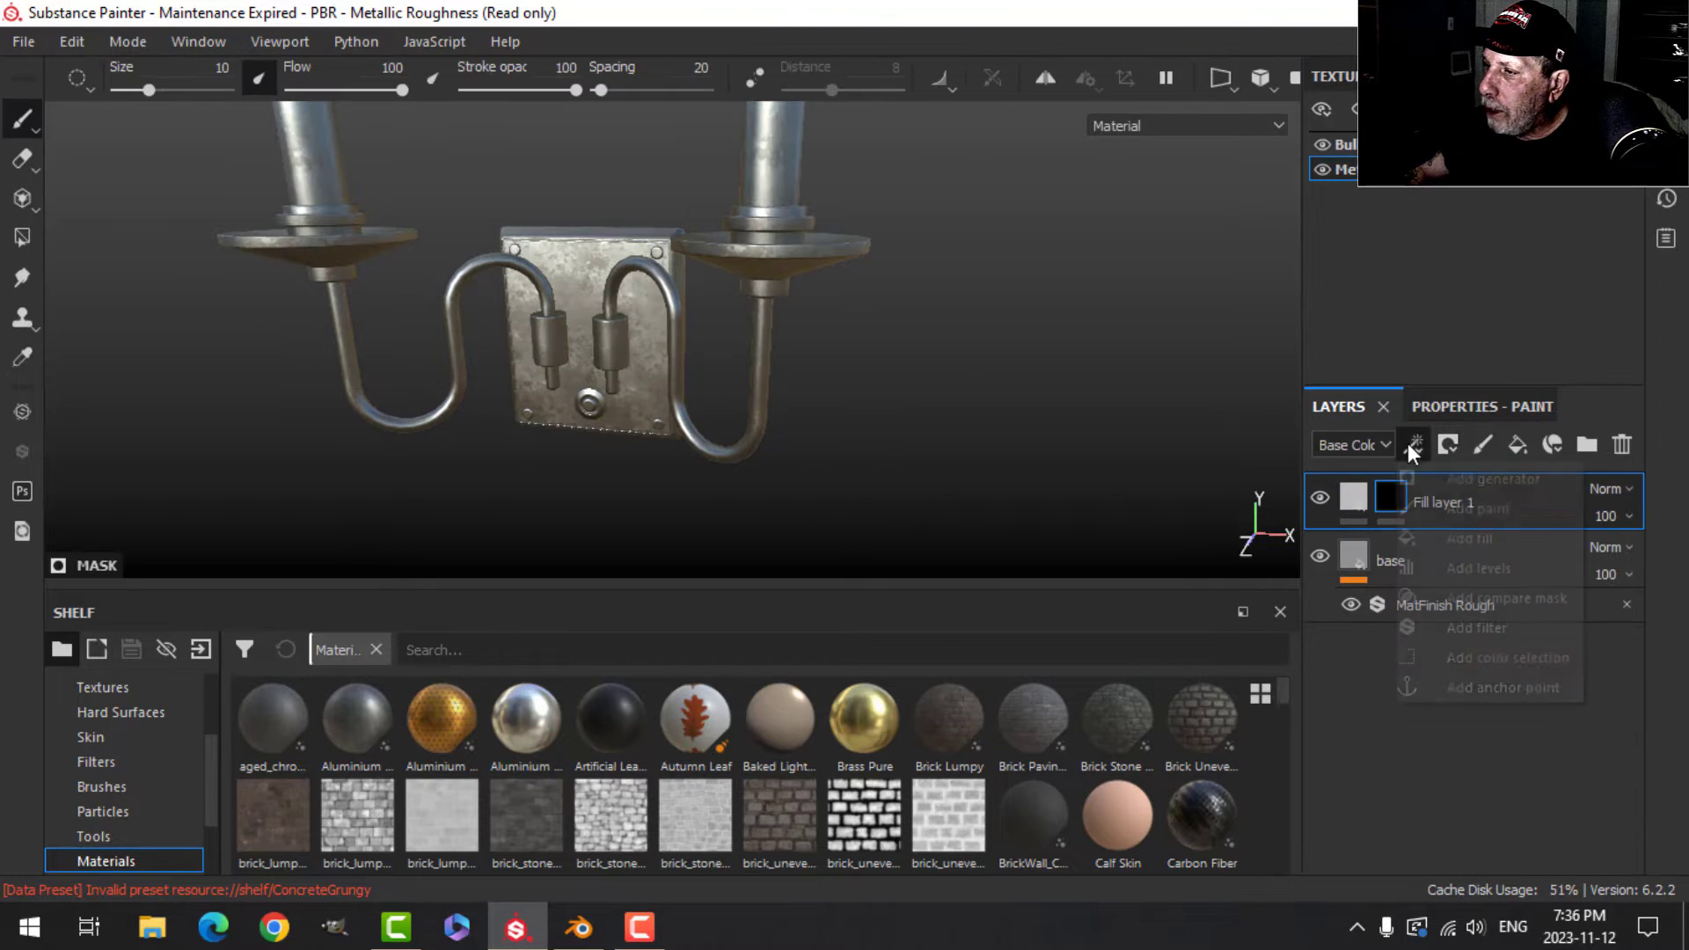
click(1465, 478)
click(1456, 410)
click(1460, 482)
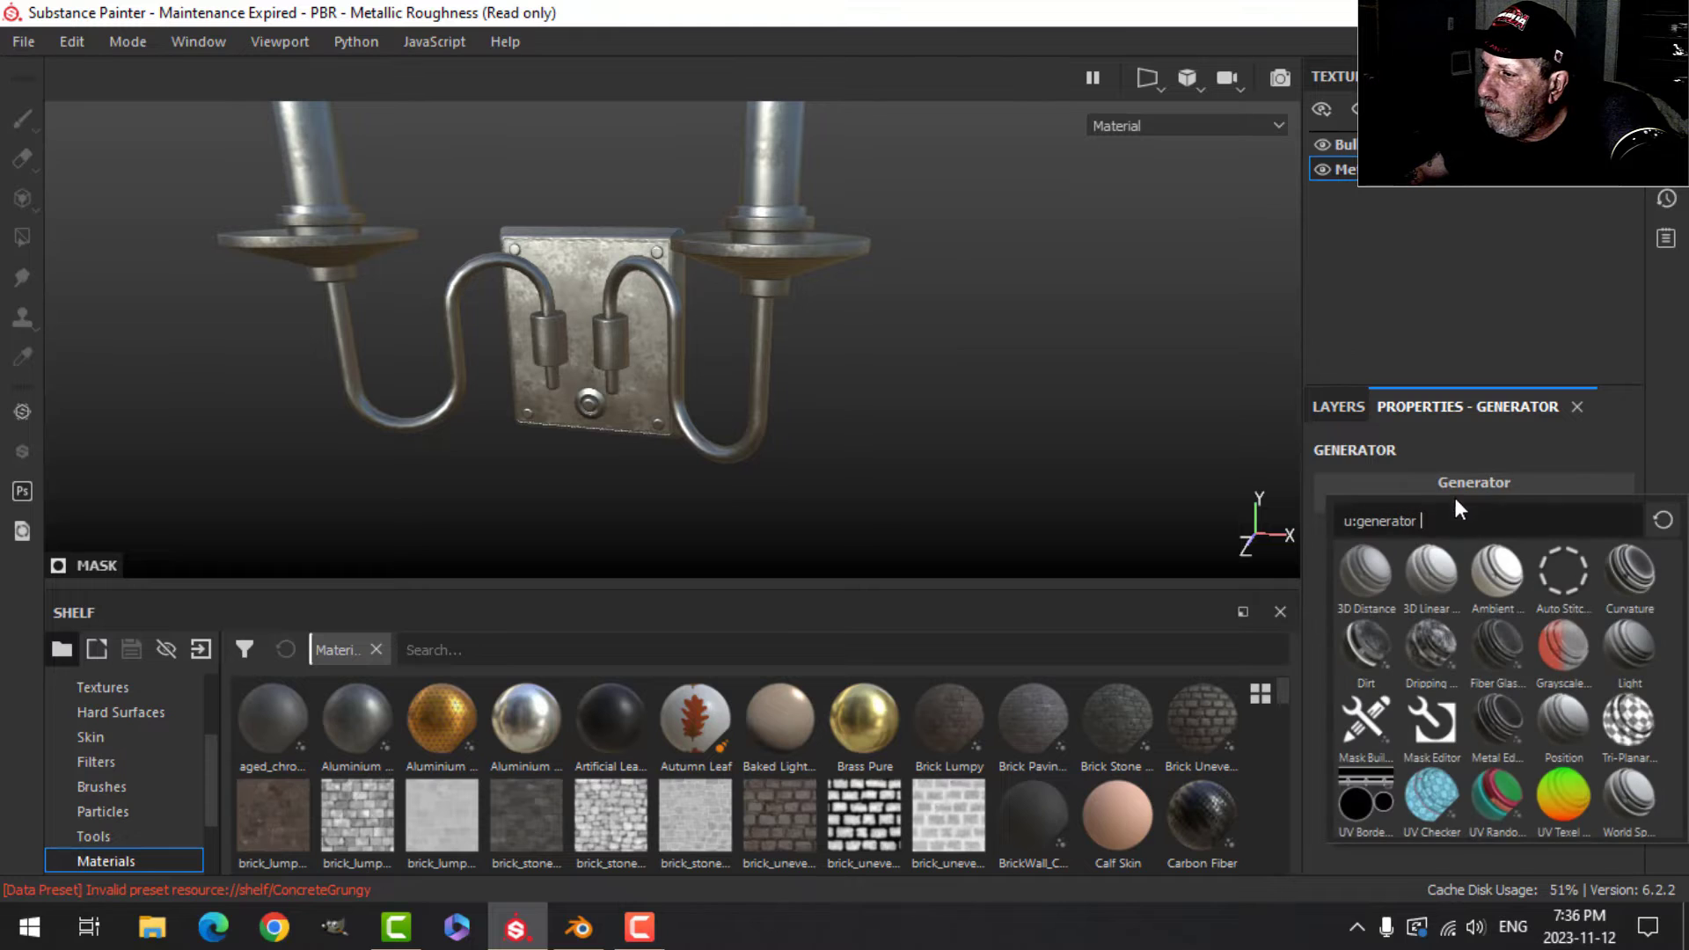
click(1503, 737)
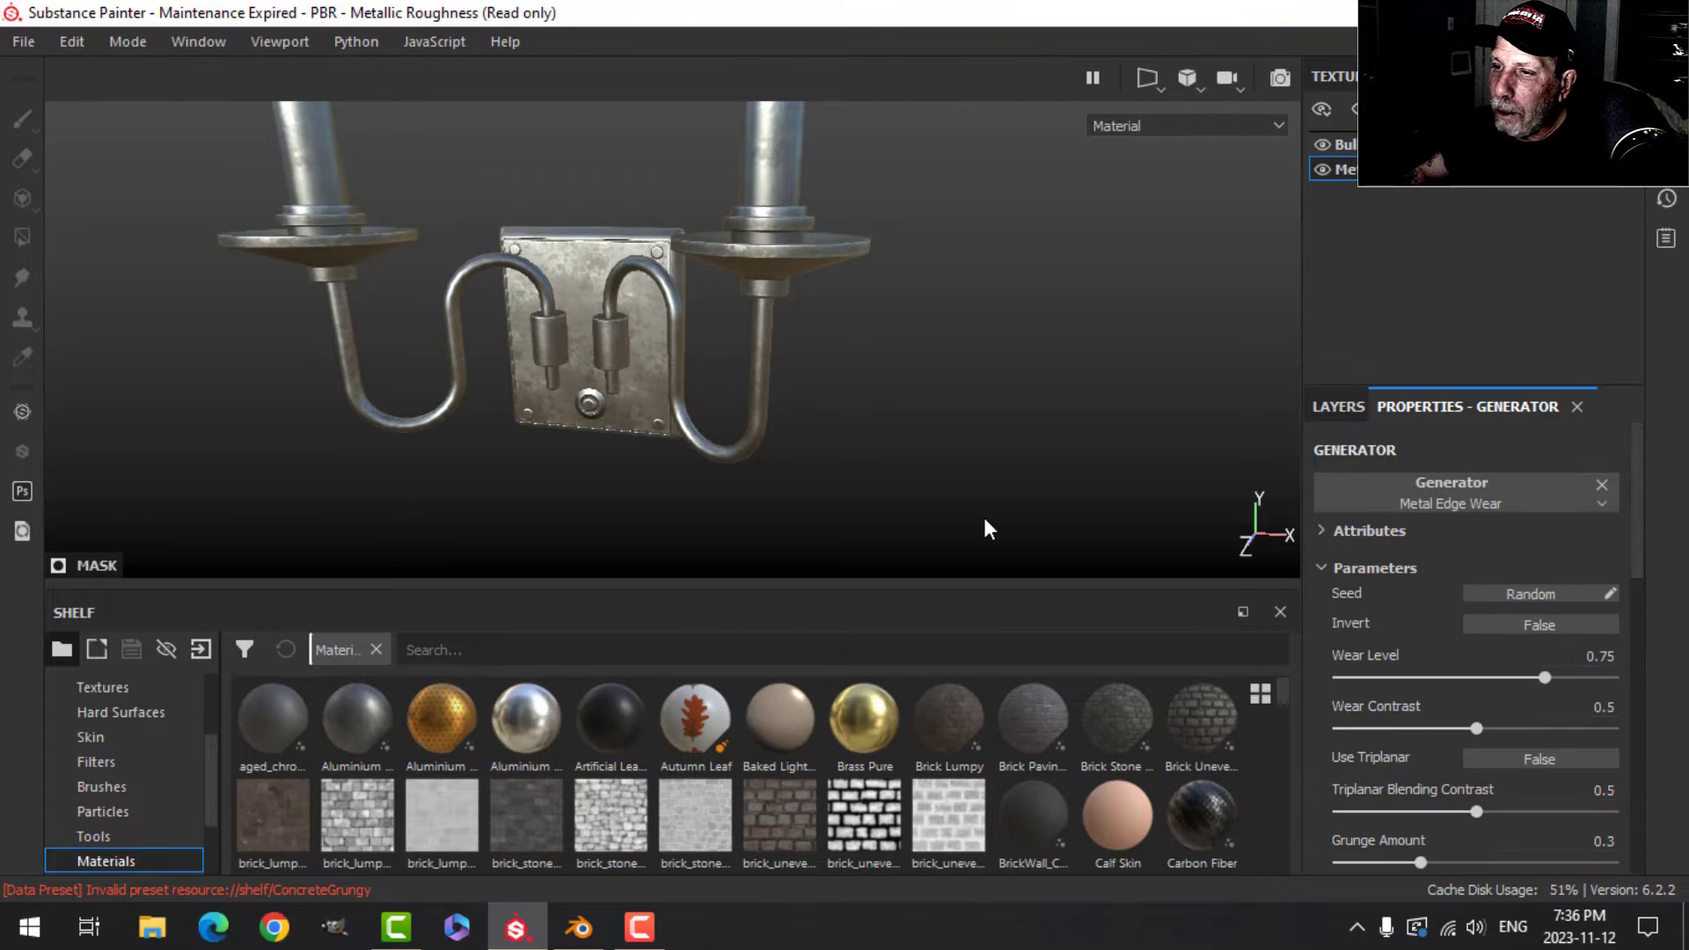
Lower the Metal Edge Wear generator's wear level to 0.58.
alt+drag(957, 439, 911, 451)
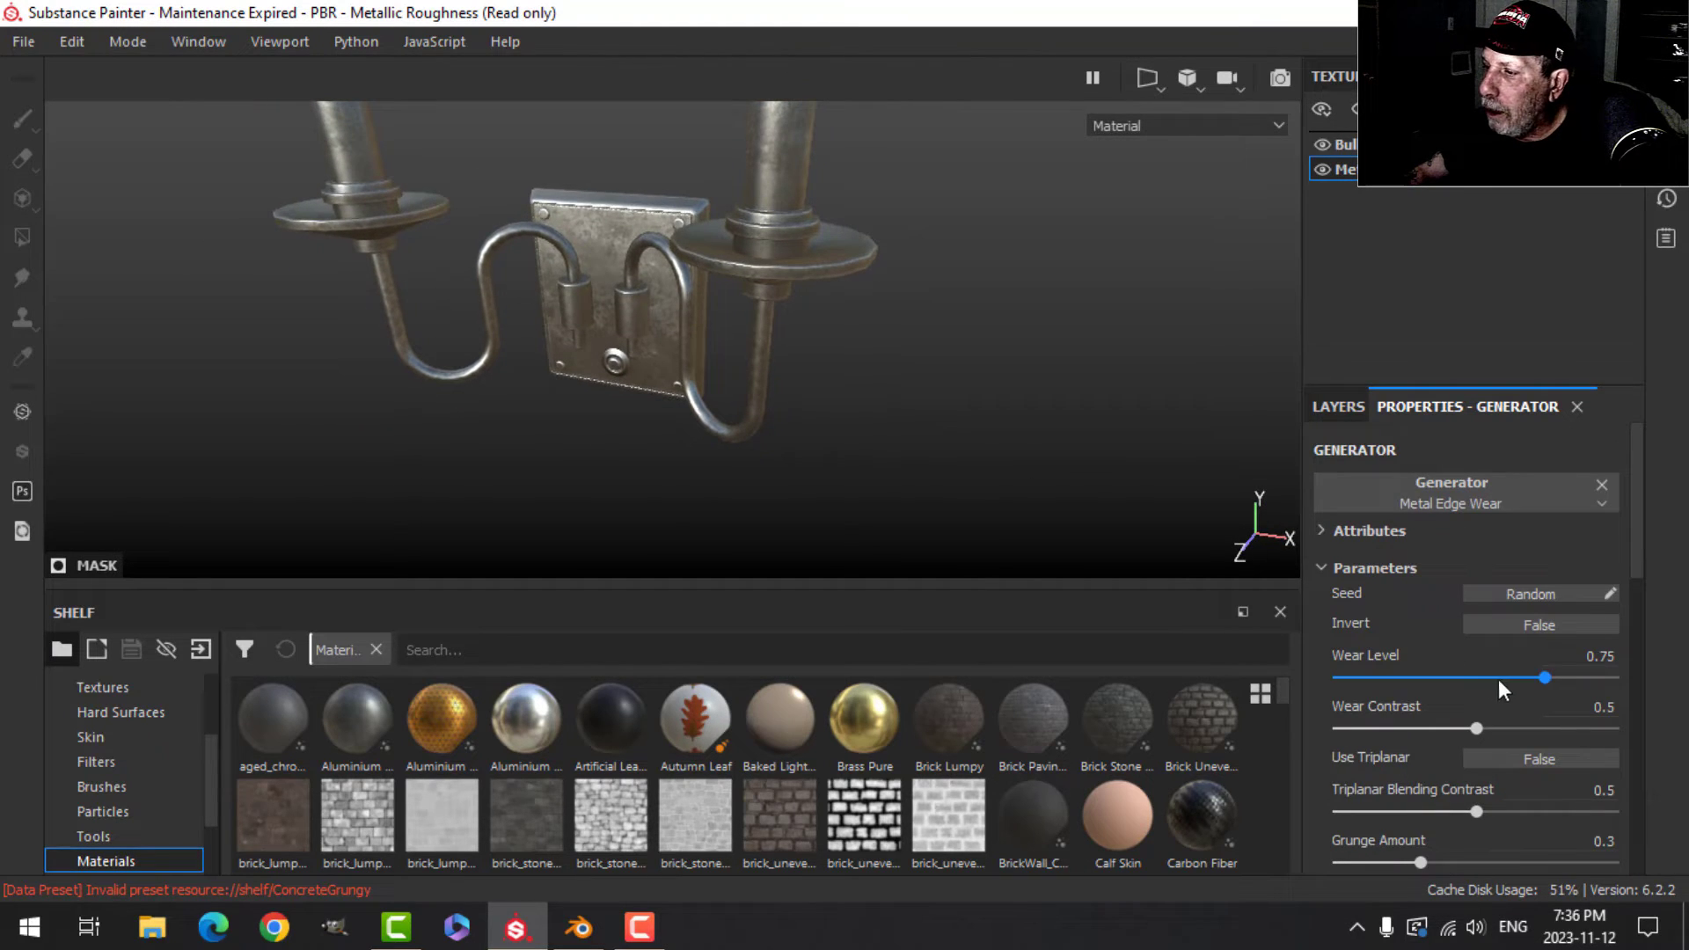
drag(1543, 680, 1497, 679)
alt+drag(1003, 425, 726, 229)
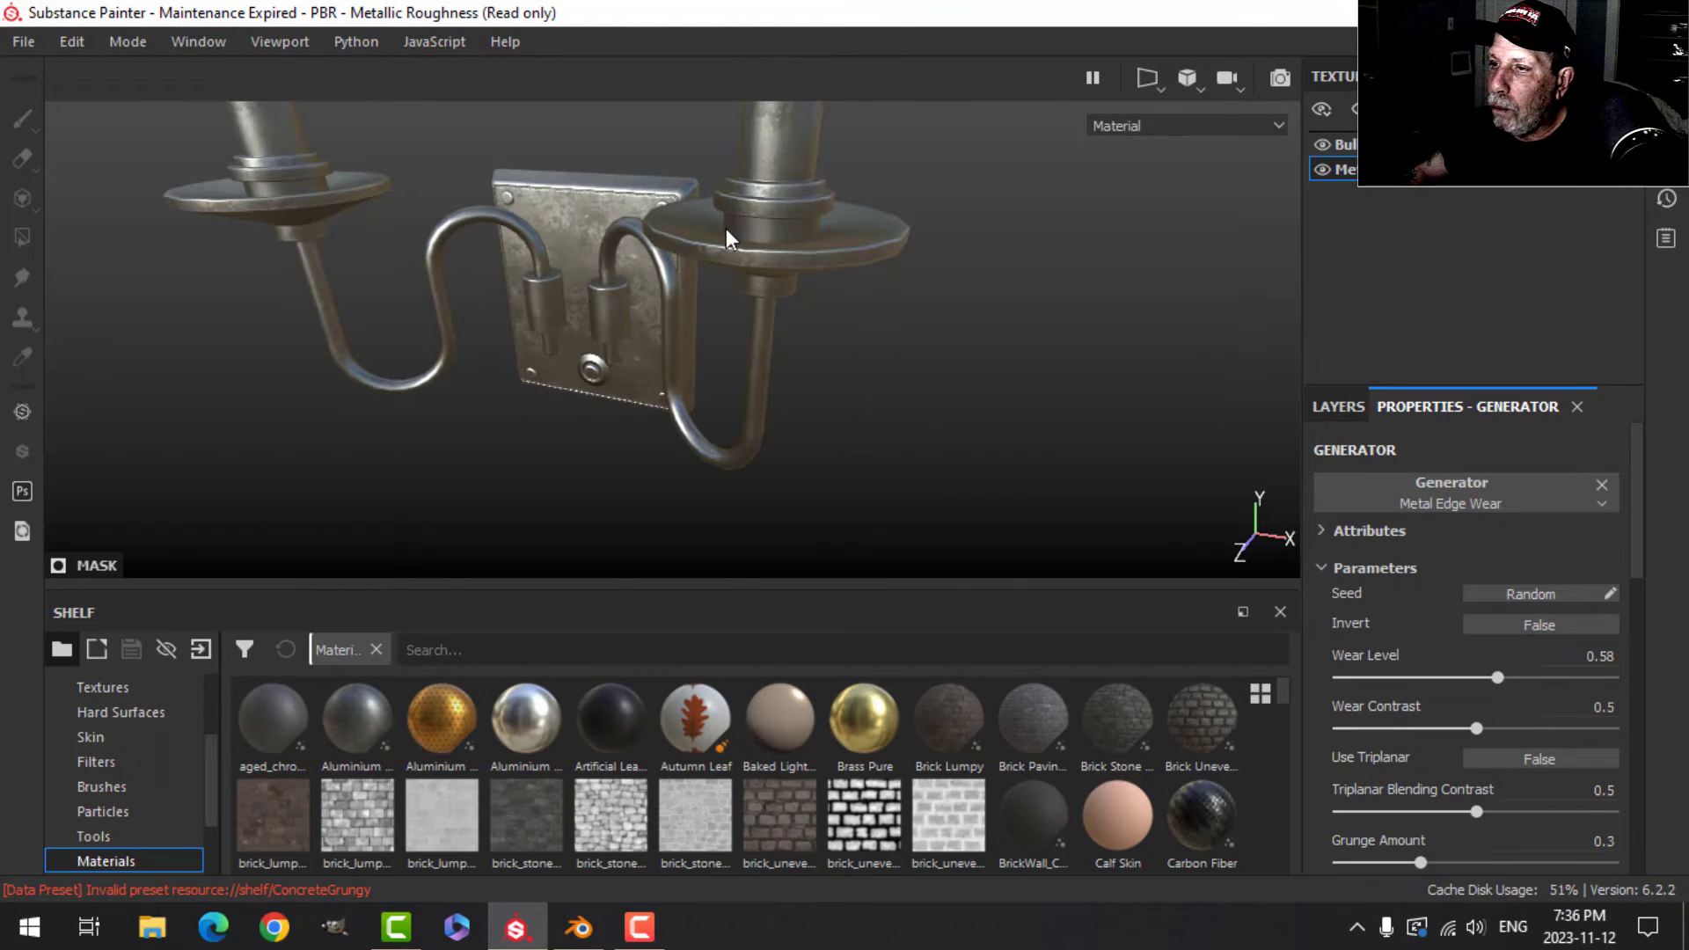
alt+drag(806, 289, 820, 396)
Rename the edge wear fill layer to "edges".
click(1342, 408)
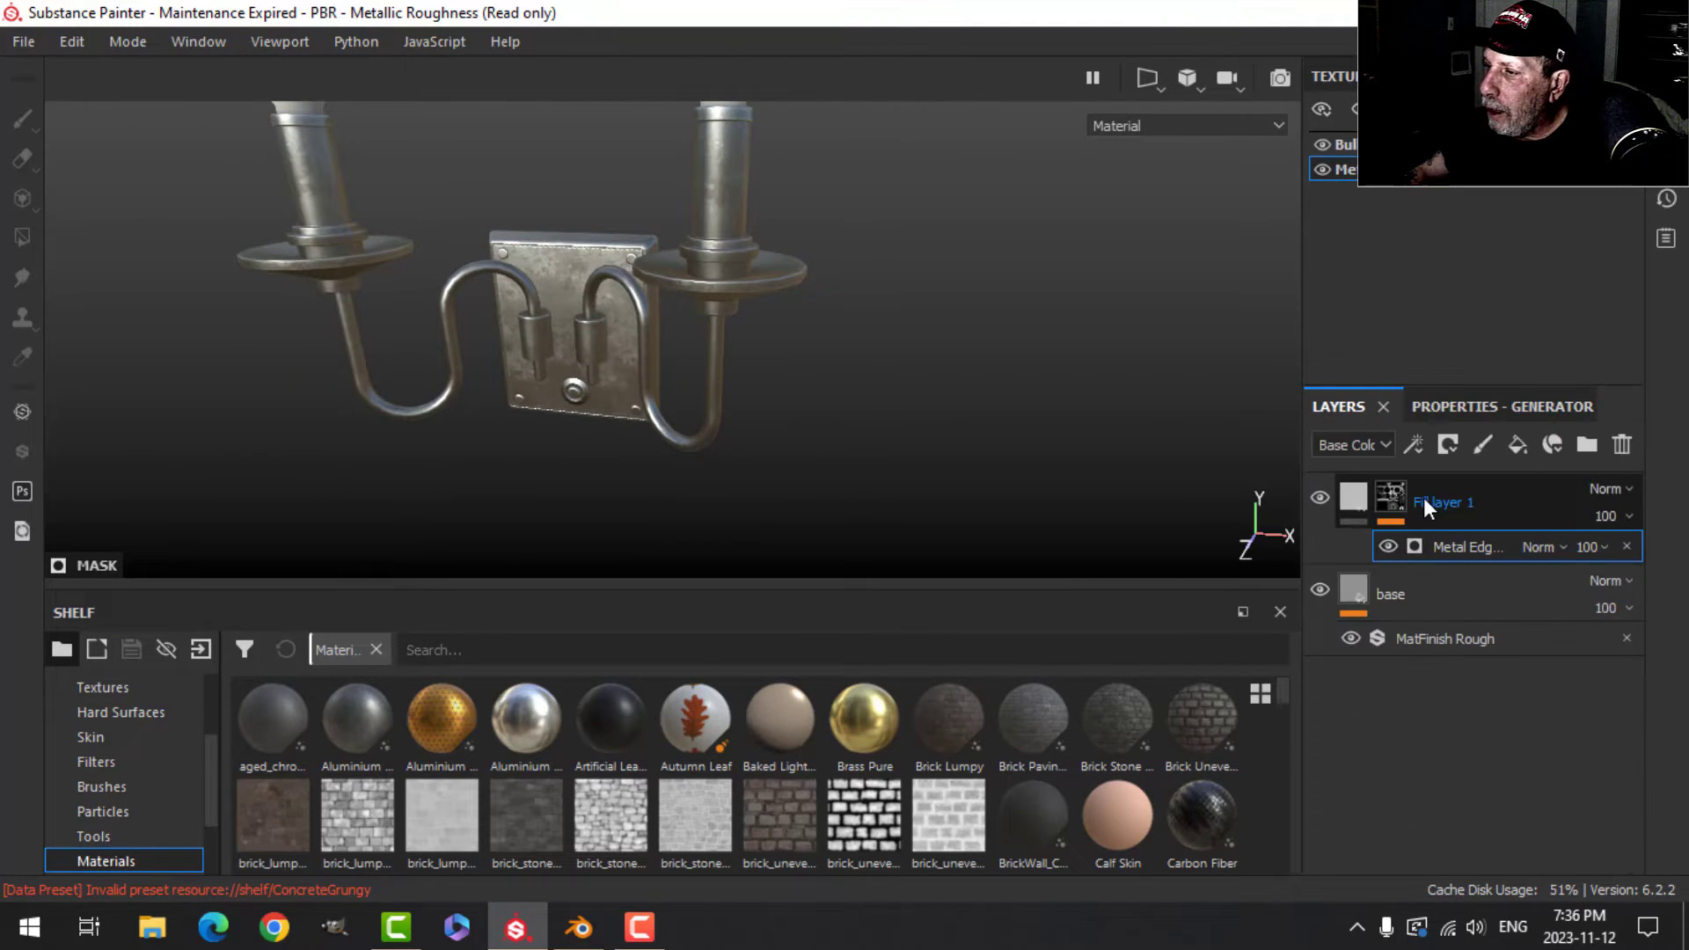
double_click(1424, 498)
text(e)
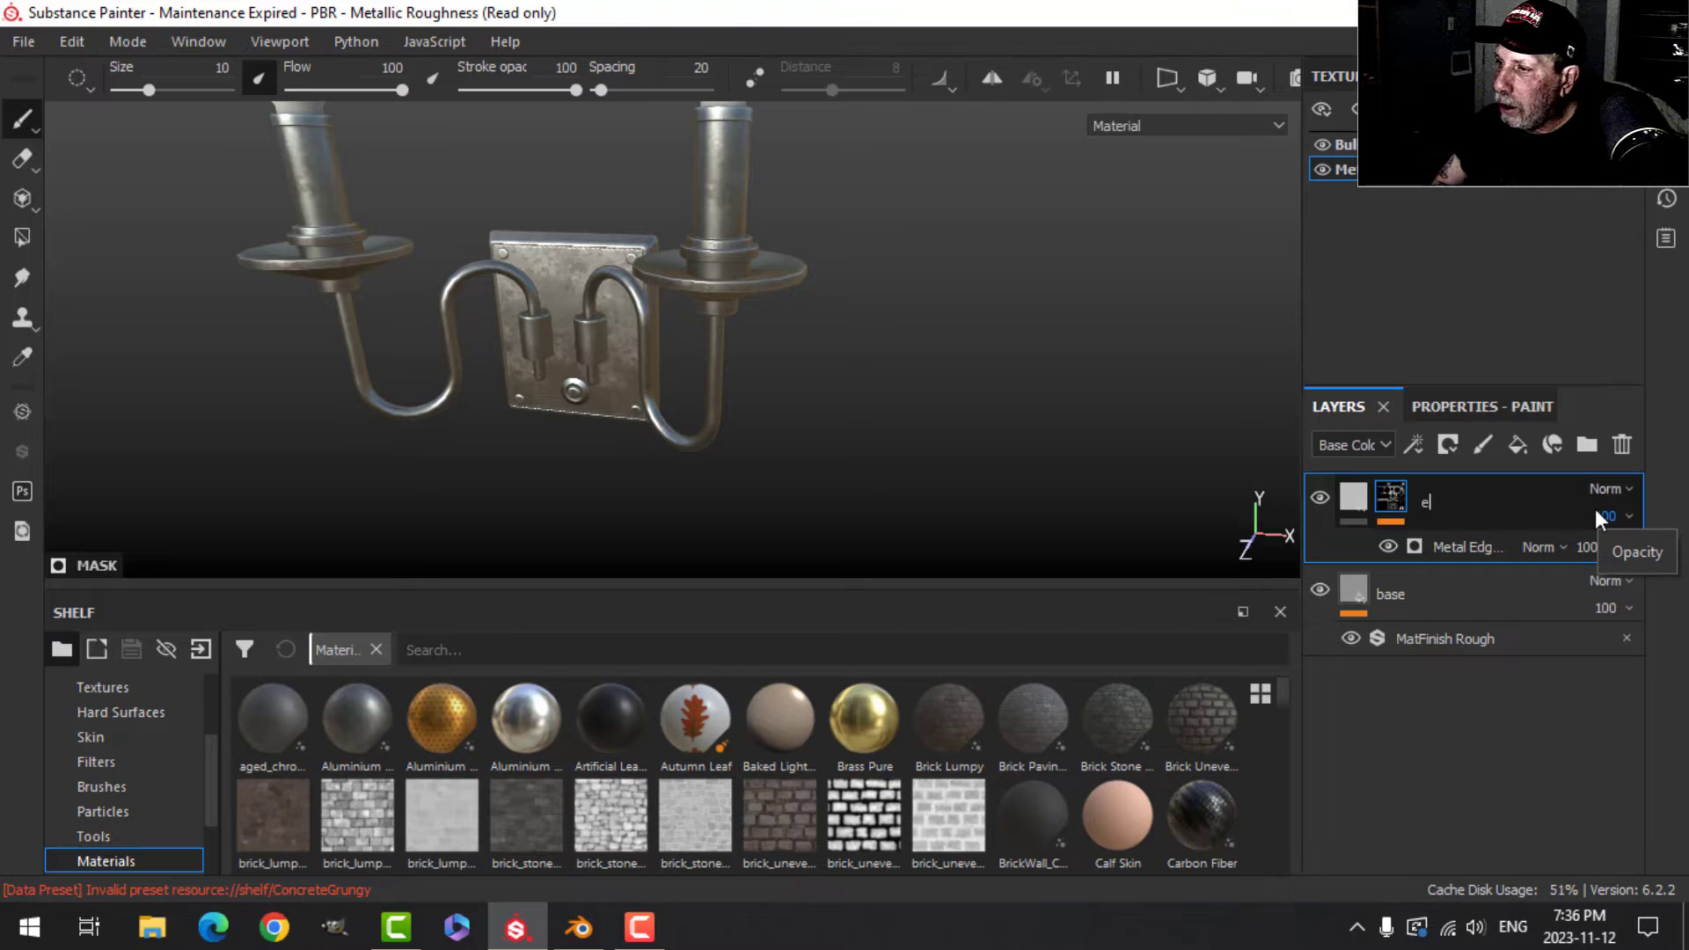
text(dges)
key(Return)
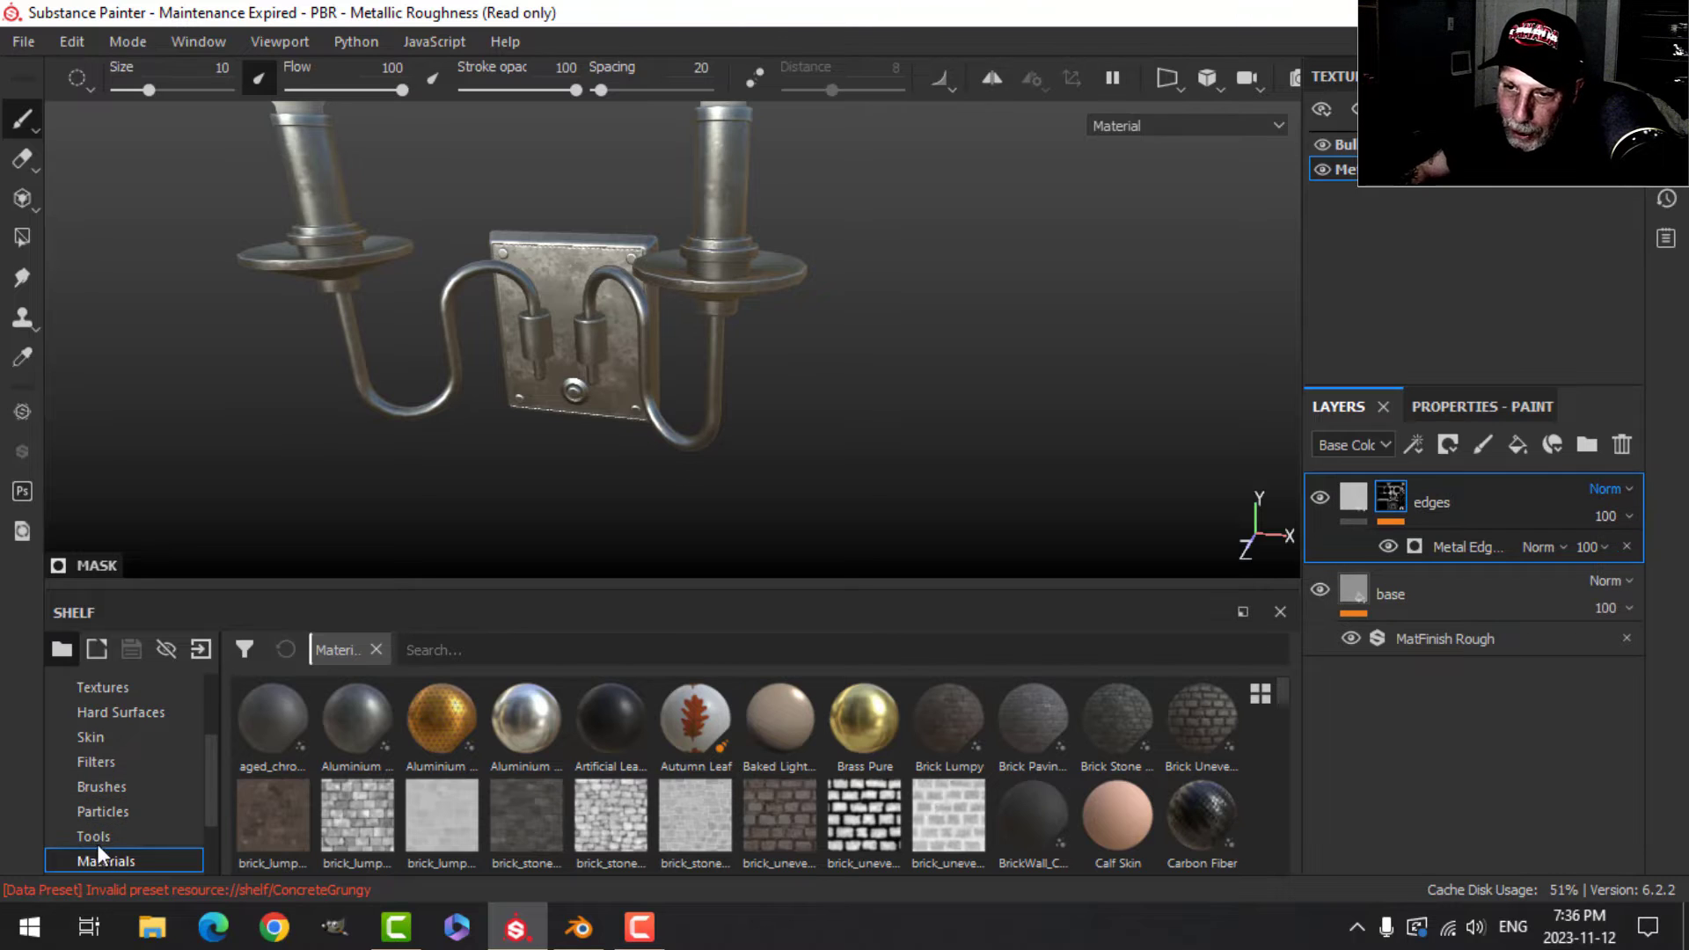
Search the materials for "rust" and add Rust Coarse as a layer above the edges layer.
scroll(102, 841, down, 2)
click(518, 651)
text(rust)
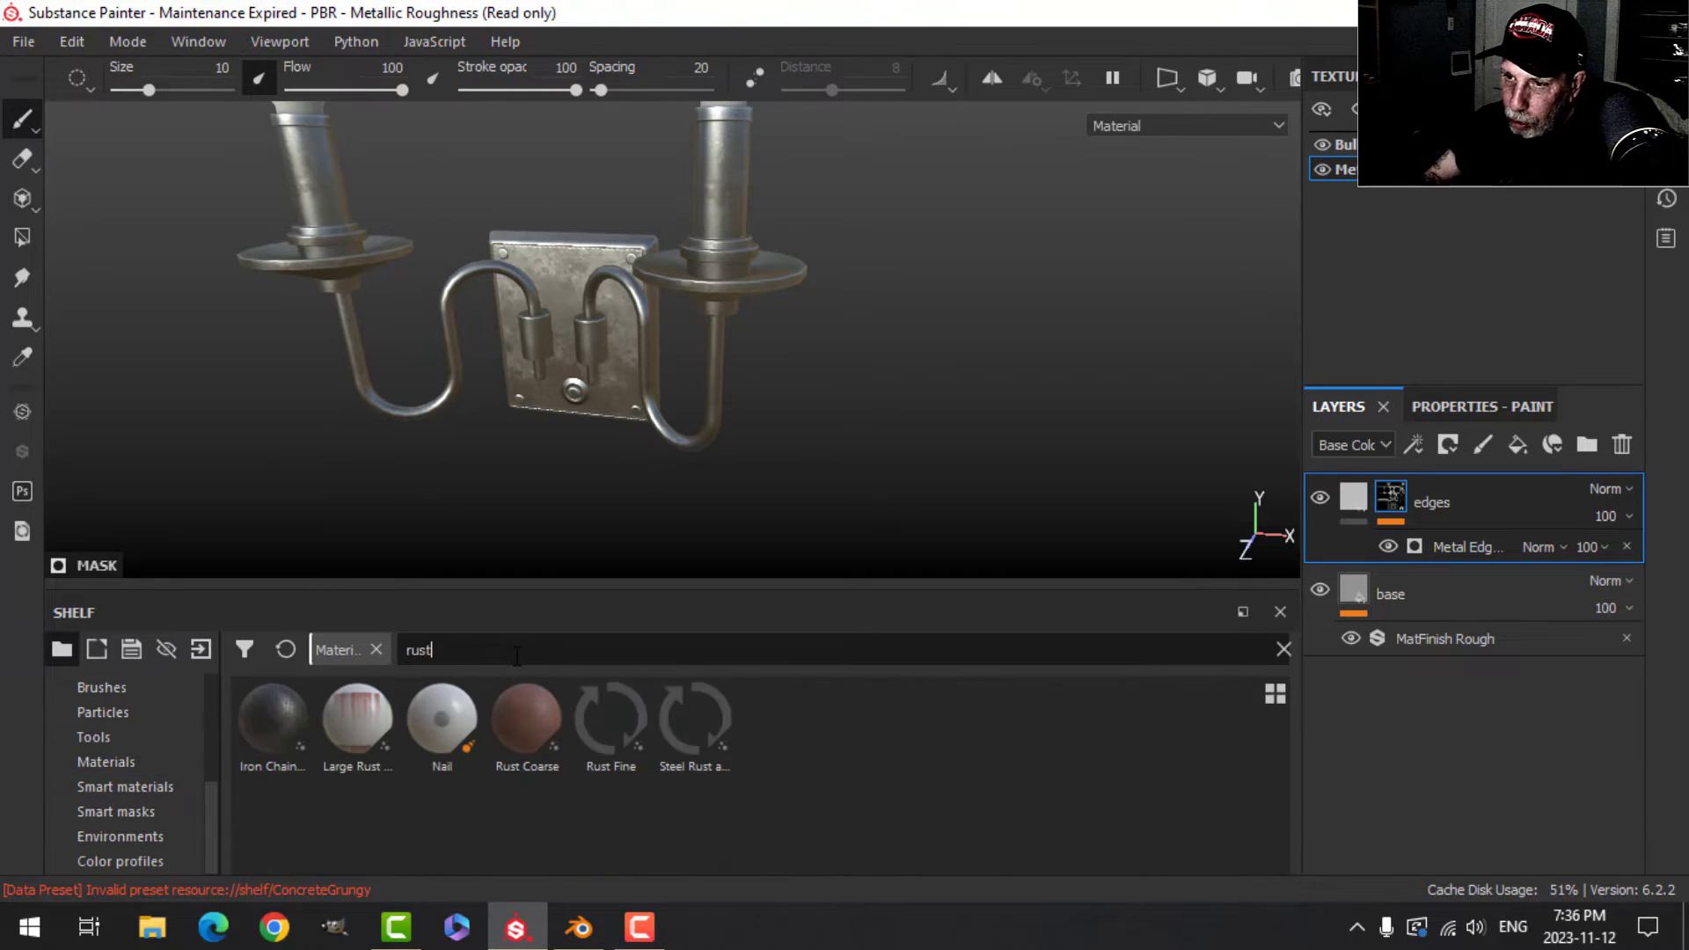
drag(524, 715, 1408, 493)
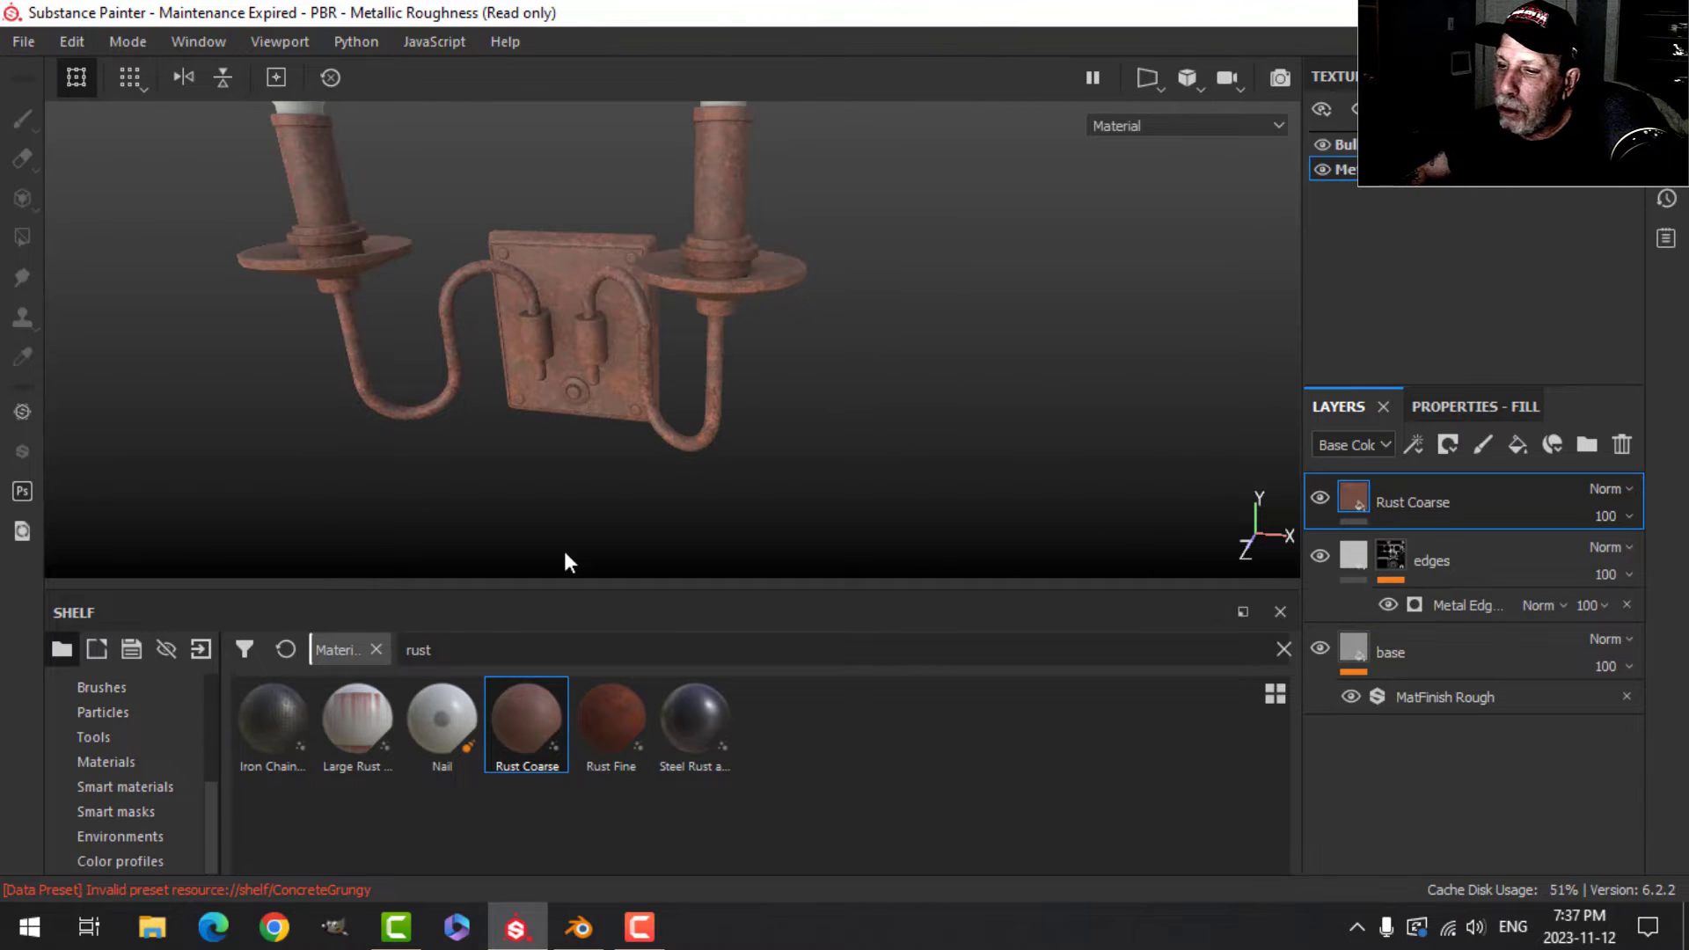
Find the Cavity Rust smart mask with the search "rust" and apply it to the Rust Coarse layer.
click(128, 811)
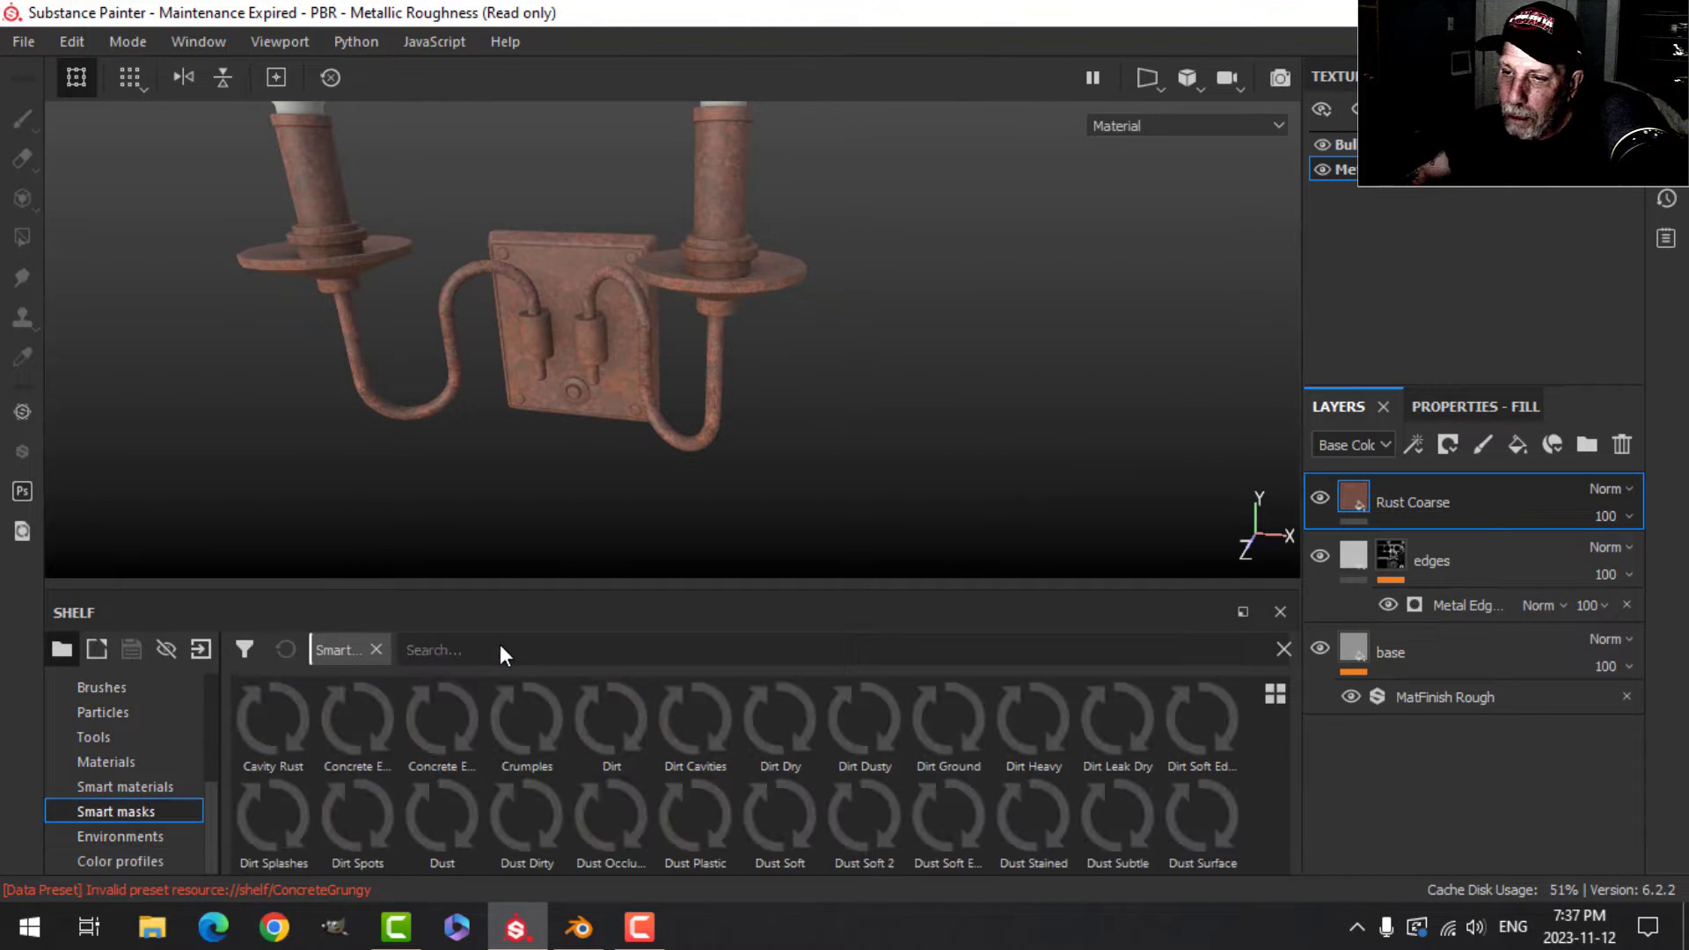
click(500, 651)
text(rust)
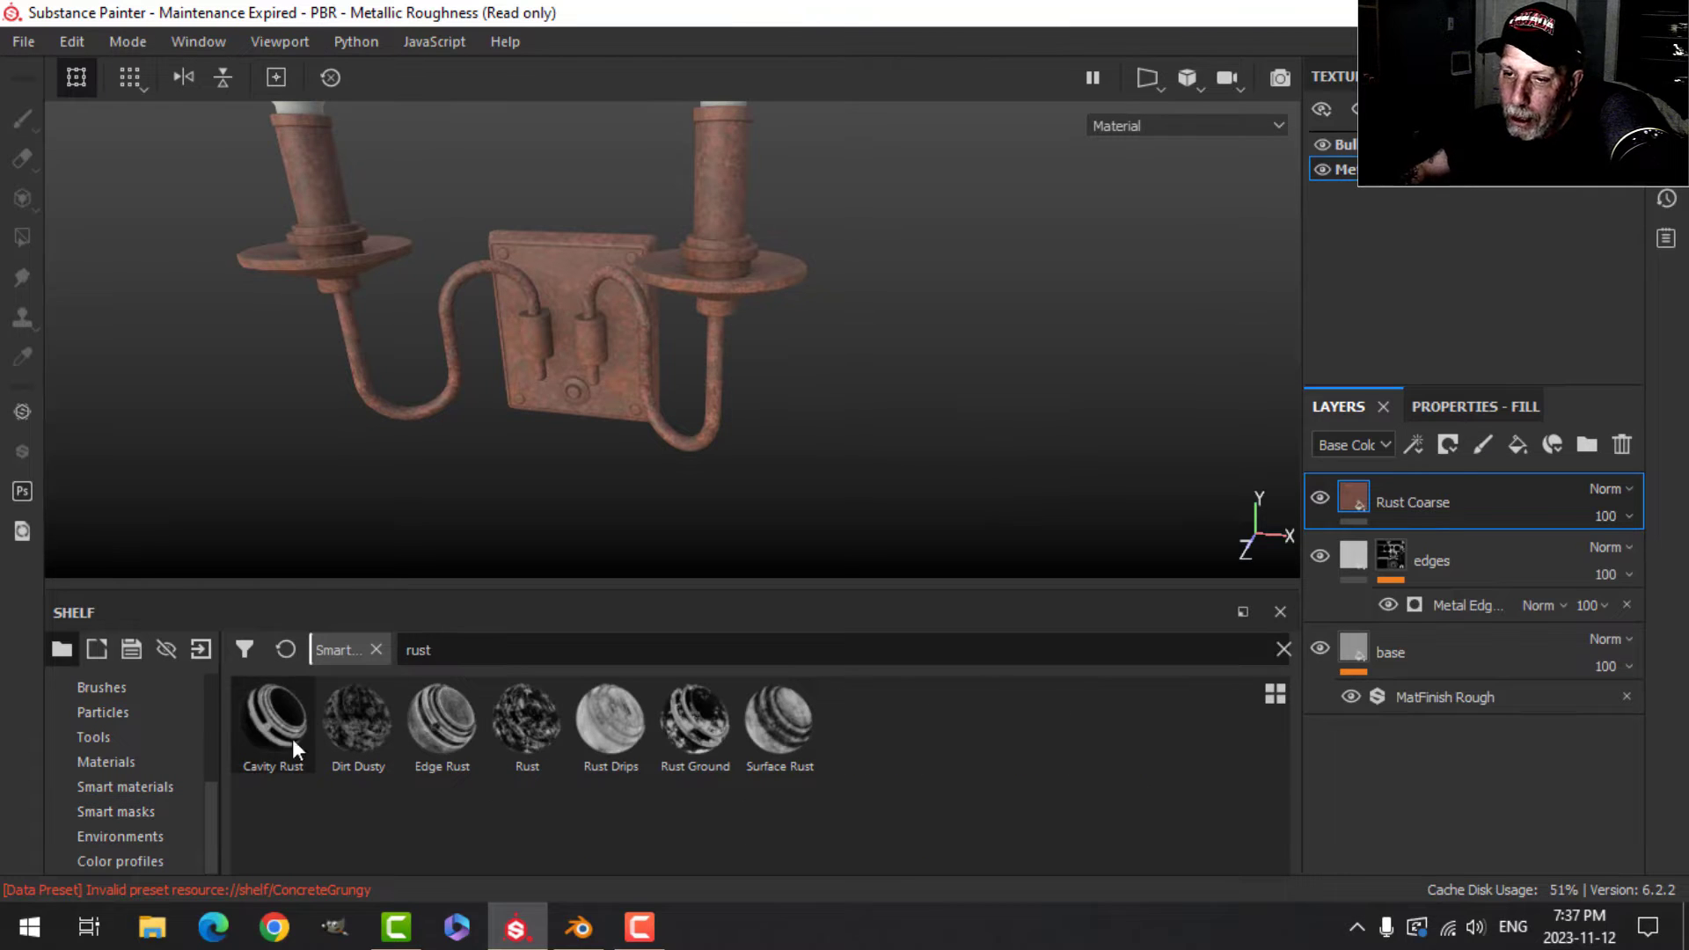
drag(273, 727, 1444, 499)
scroll(1012, 421, up, 1)
scroll(963, 419, down, 3)
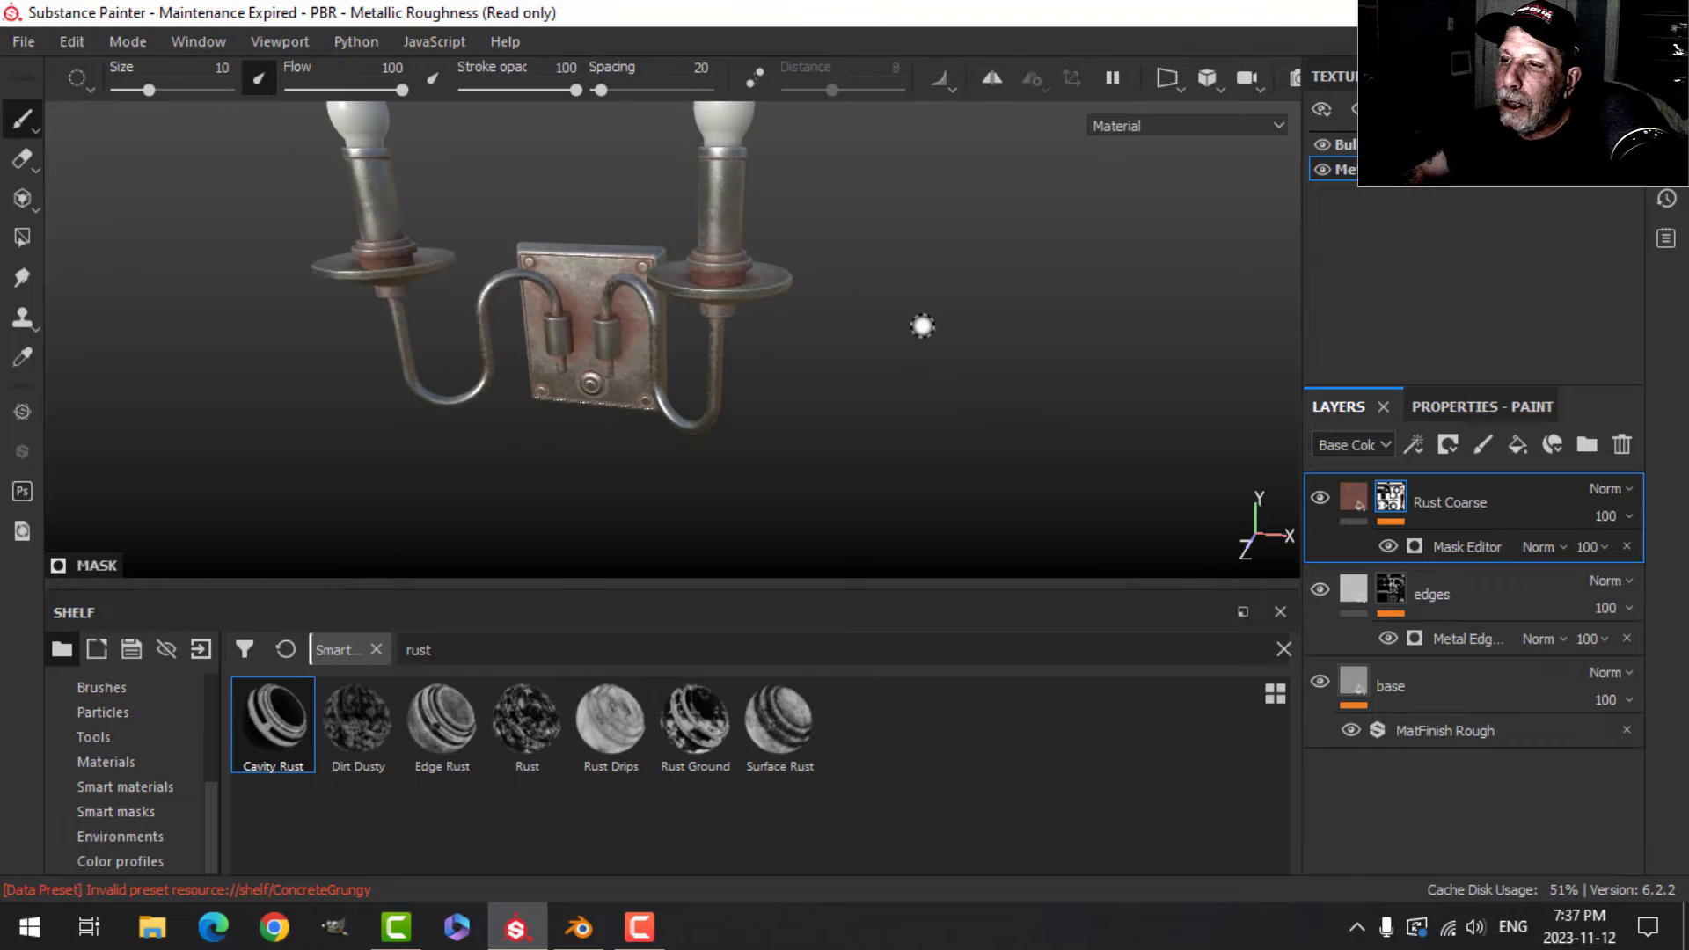
alt+middle_drag(922, 326, 886, 397)
alt+drag(886, 397, 827, 404)
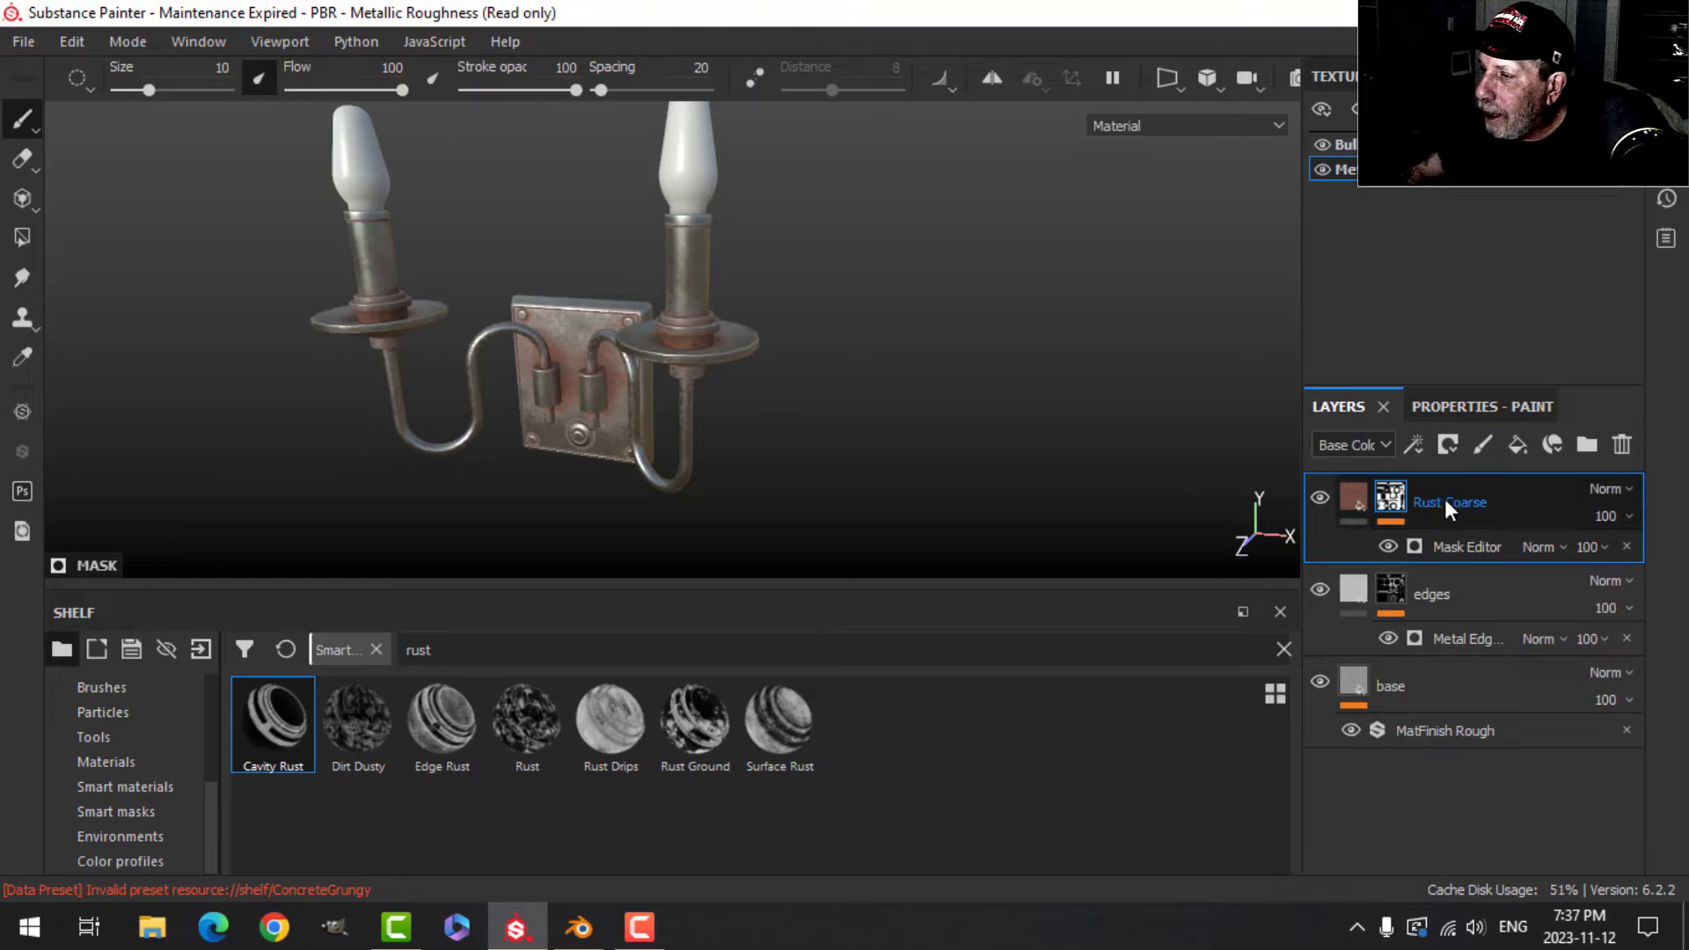
Darken the Rust Coarse layer's rust color to a brown of R 0.389, G 0.251, B 0.193.
click(1359, 496)
click(1456, 404)
scroll(1522, 706, down, 3)
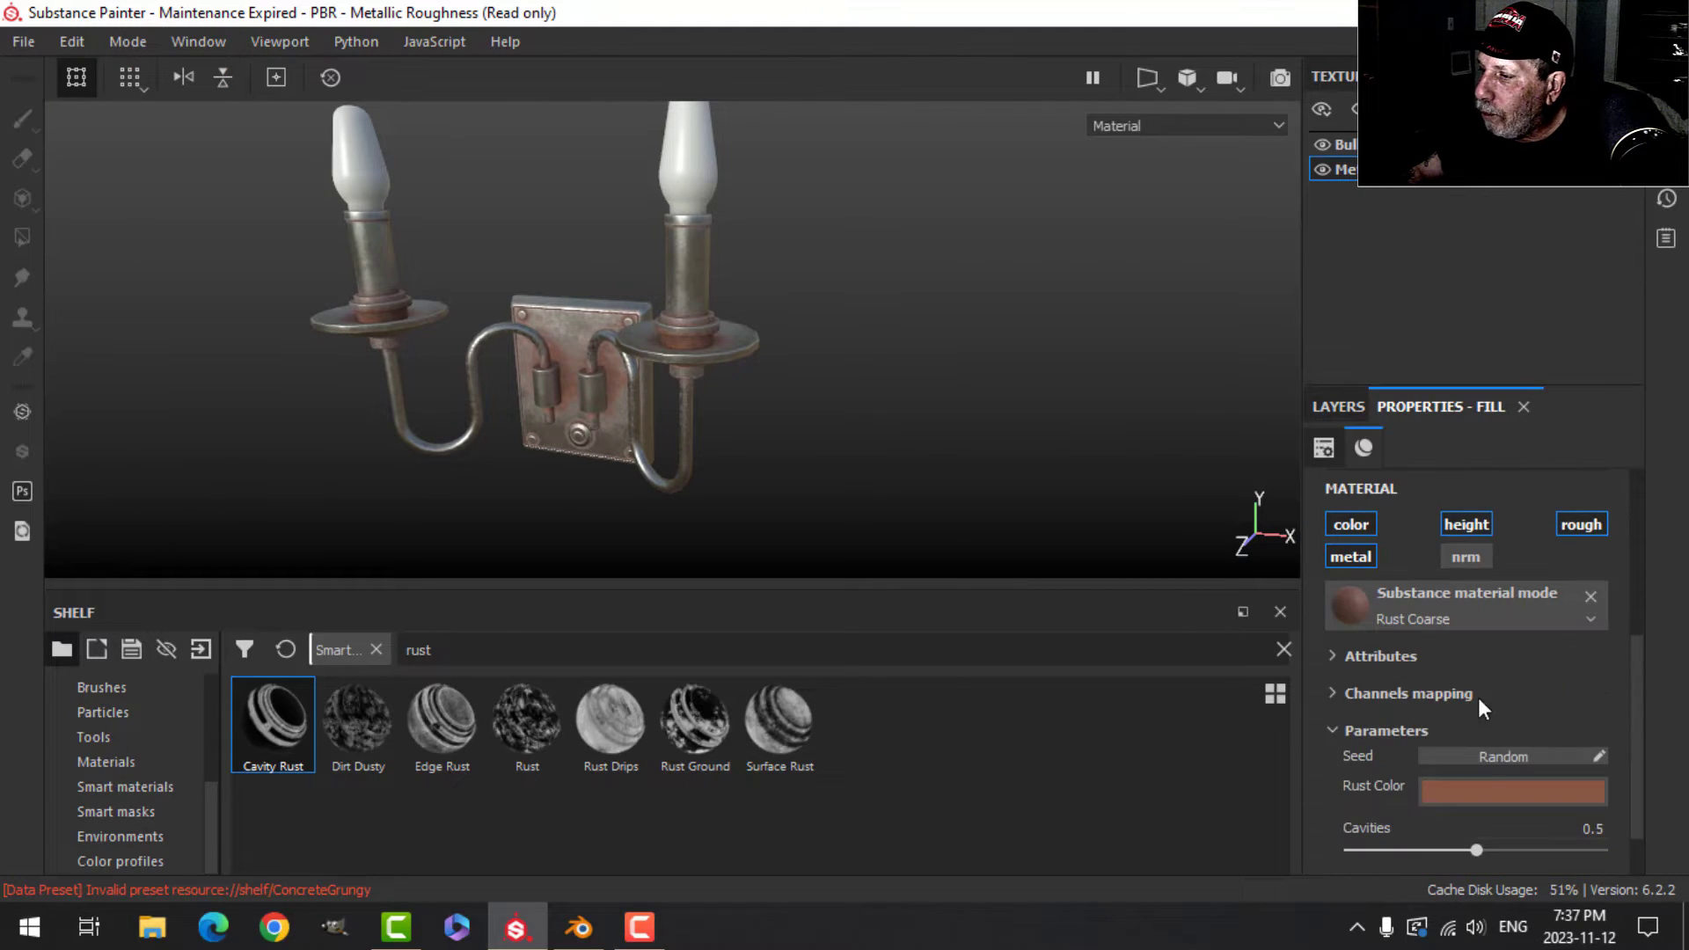
click(1478, 795)
click(1441, 666)
drag(1441, 666, 1440, 659)
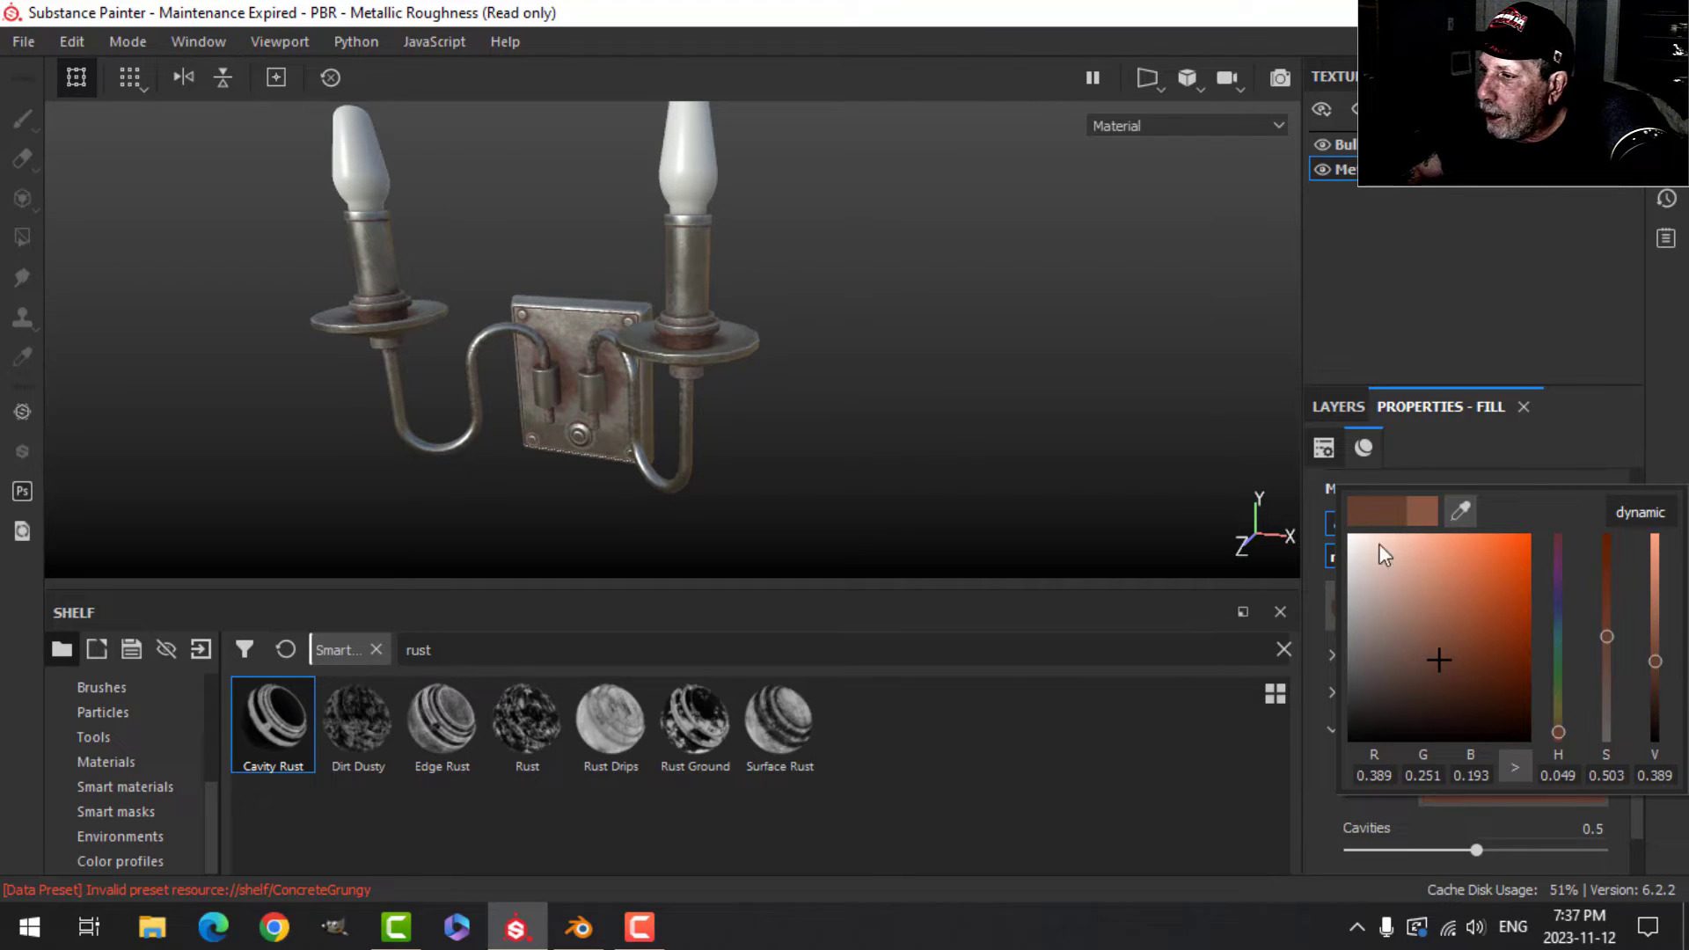
click(1661, 416)
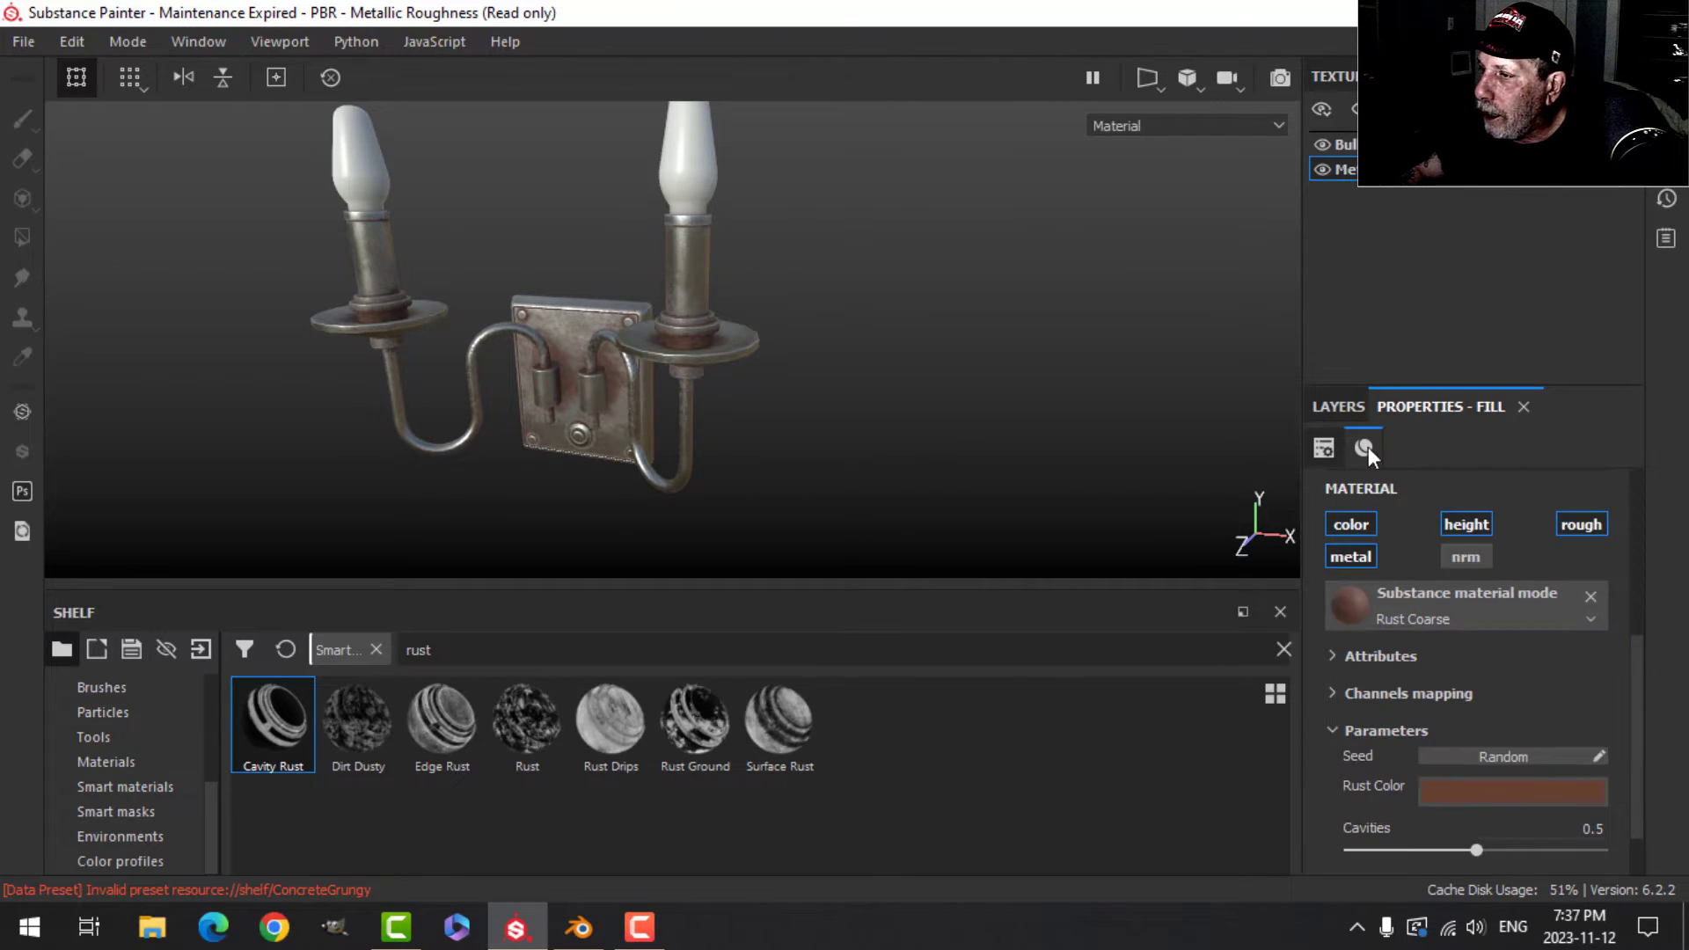
Set the global balance of the Rust Coarse layer's Mask Editor generator to 0.52.
click(1339, 406)
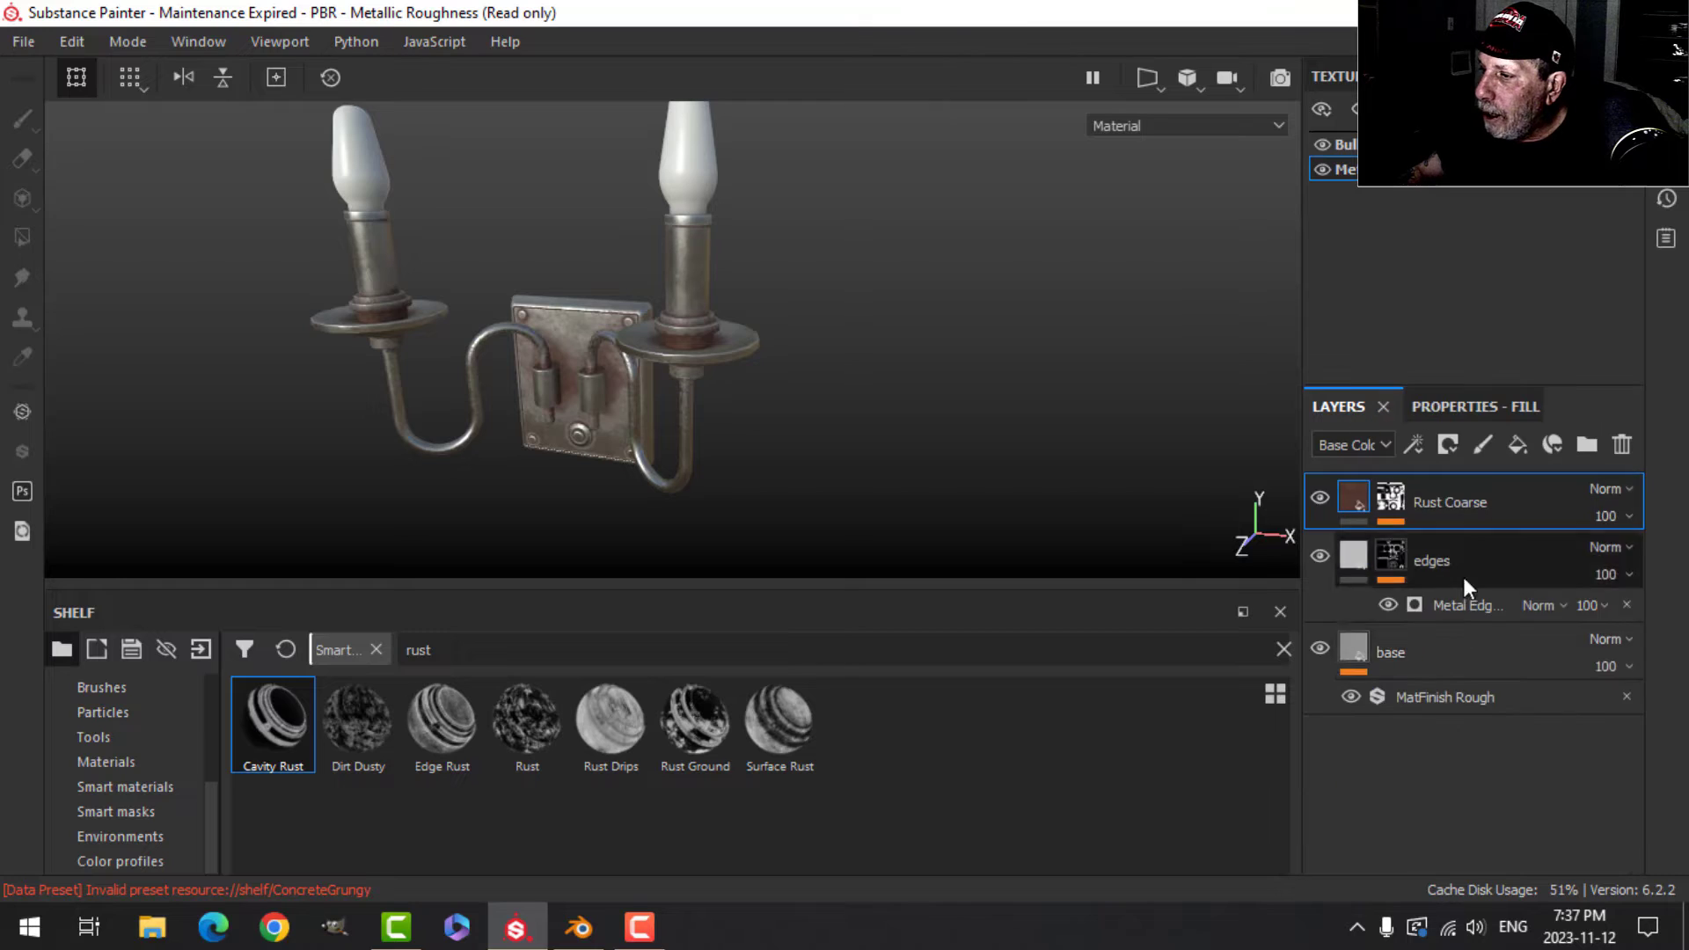
click(1627, 519)
click(1392, 498)
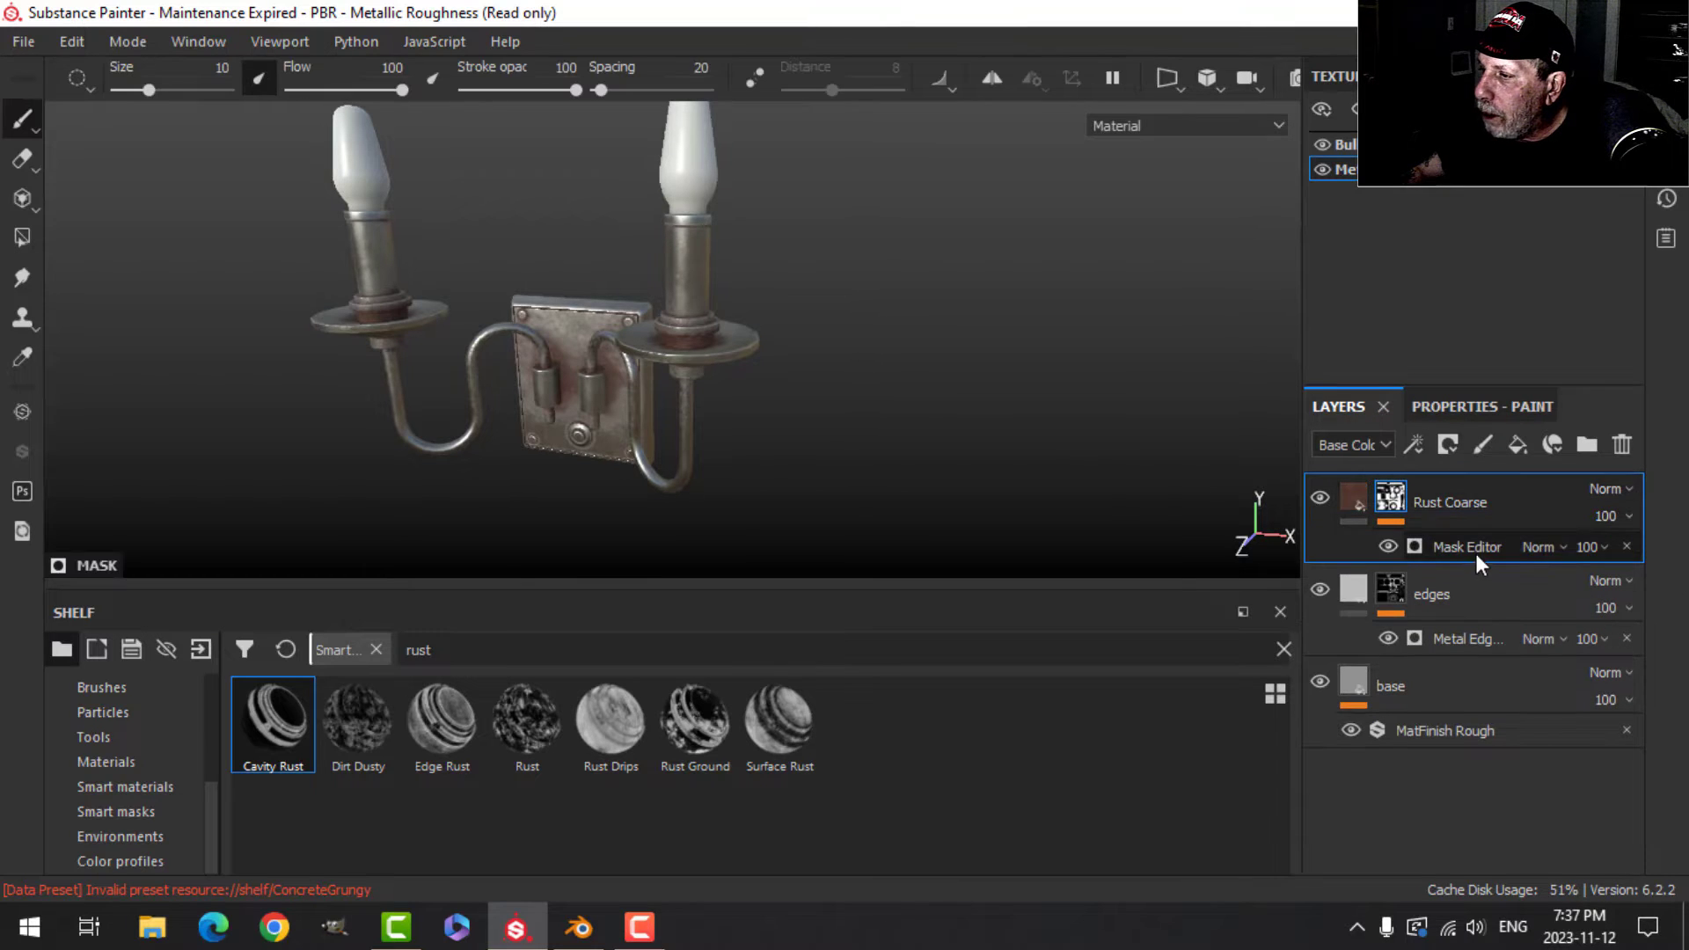
click(1453, 407)
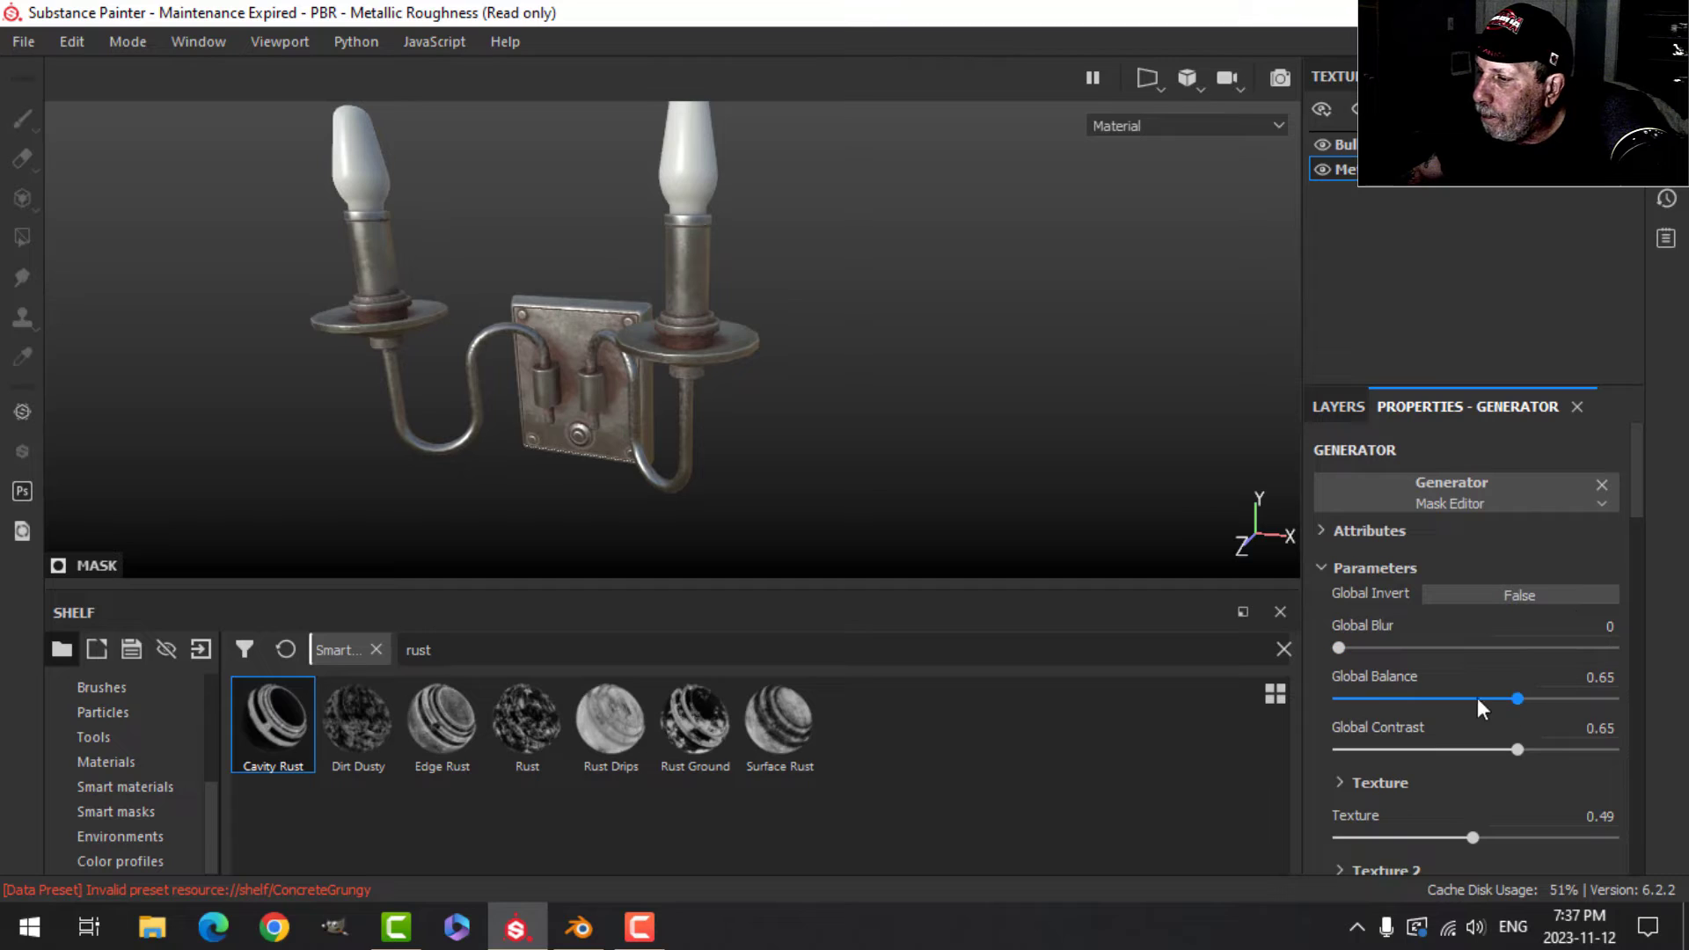
drag(1517, 697, 1484, 695)
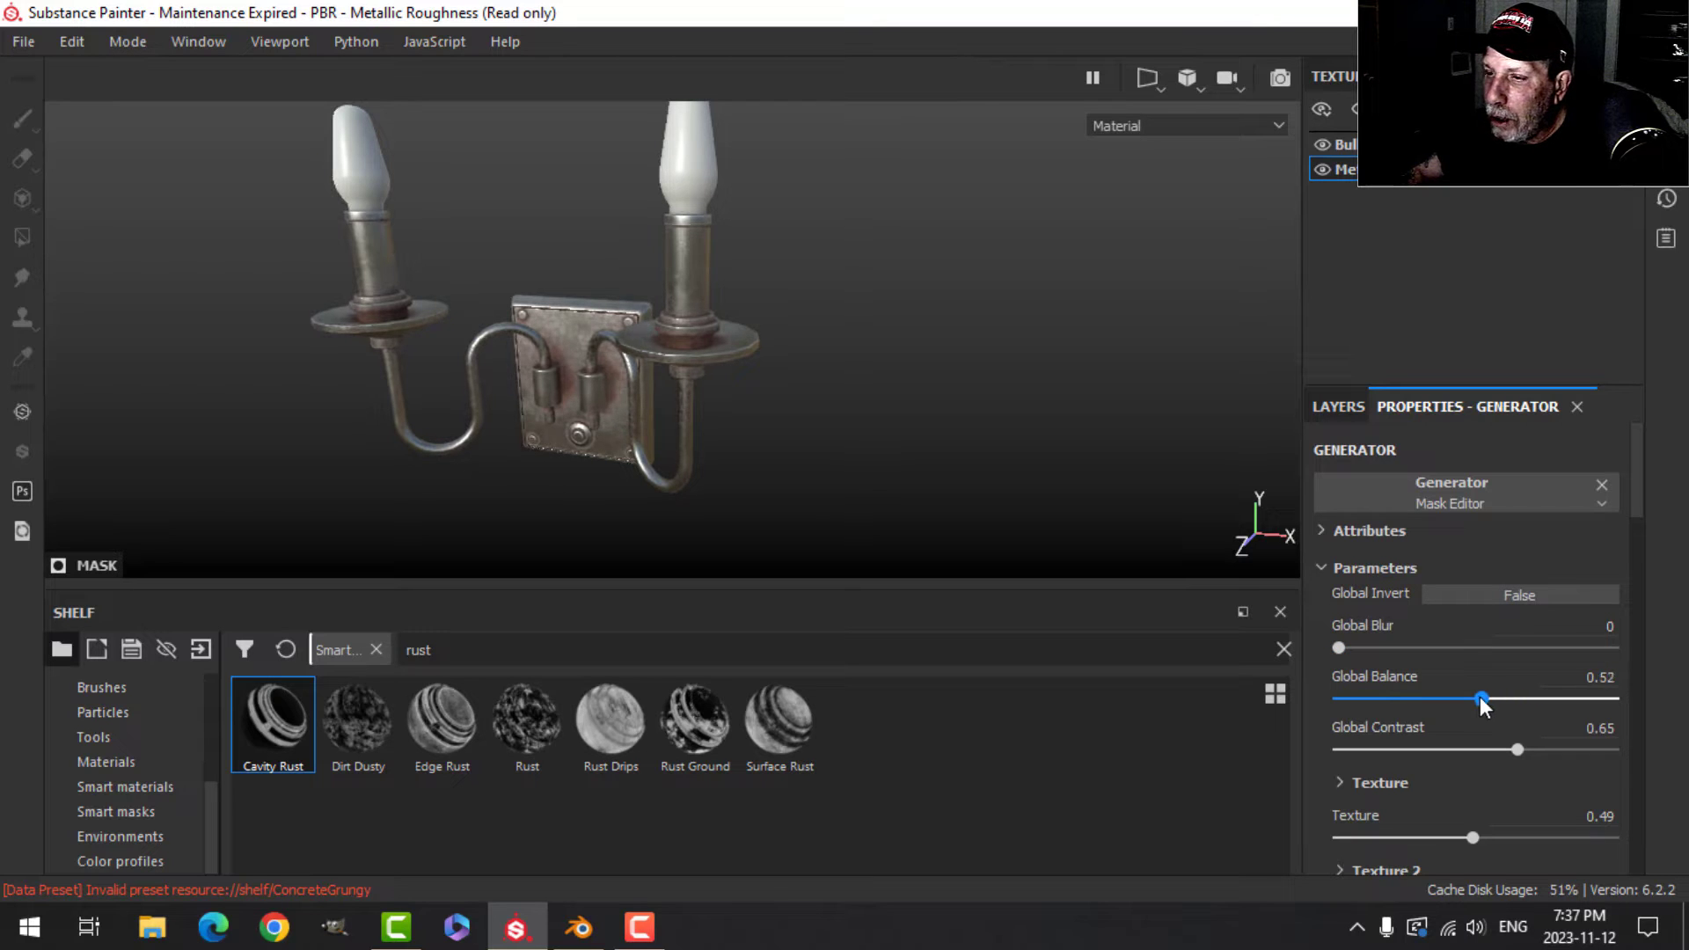
alt+drag(774, 391, 855, 475)
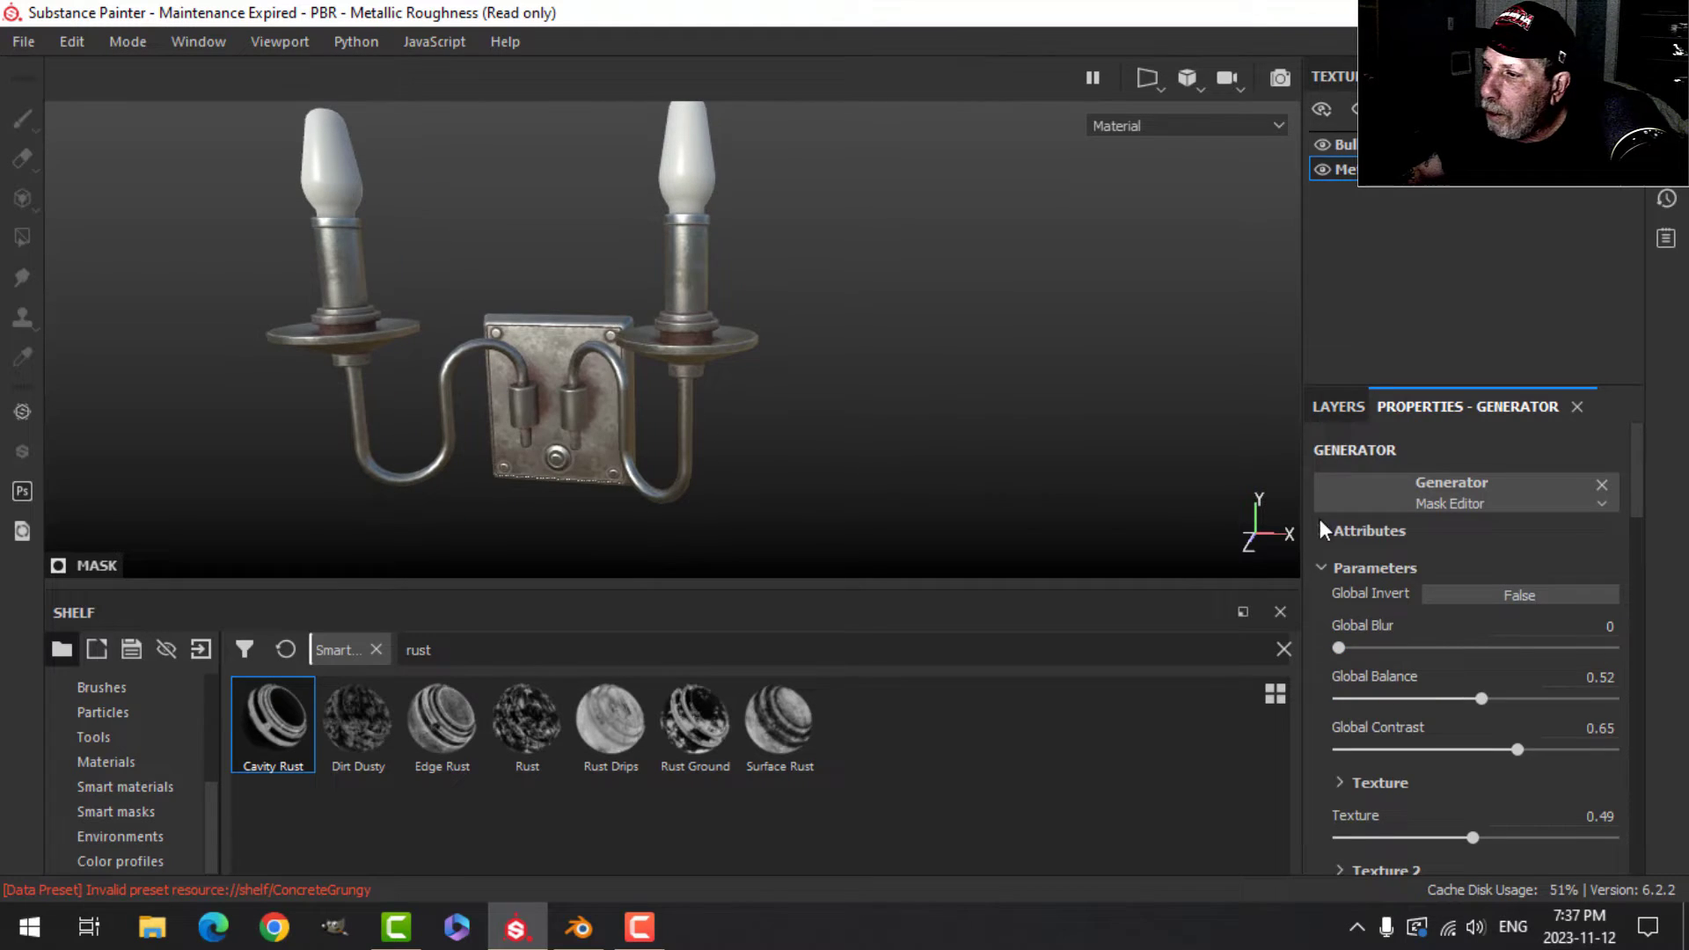
Search the materials for "rust" and add Rust Fine as a layer above Rust Coarse.
click(1340, 407)
click(1362, 502)
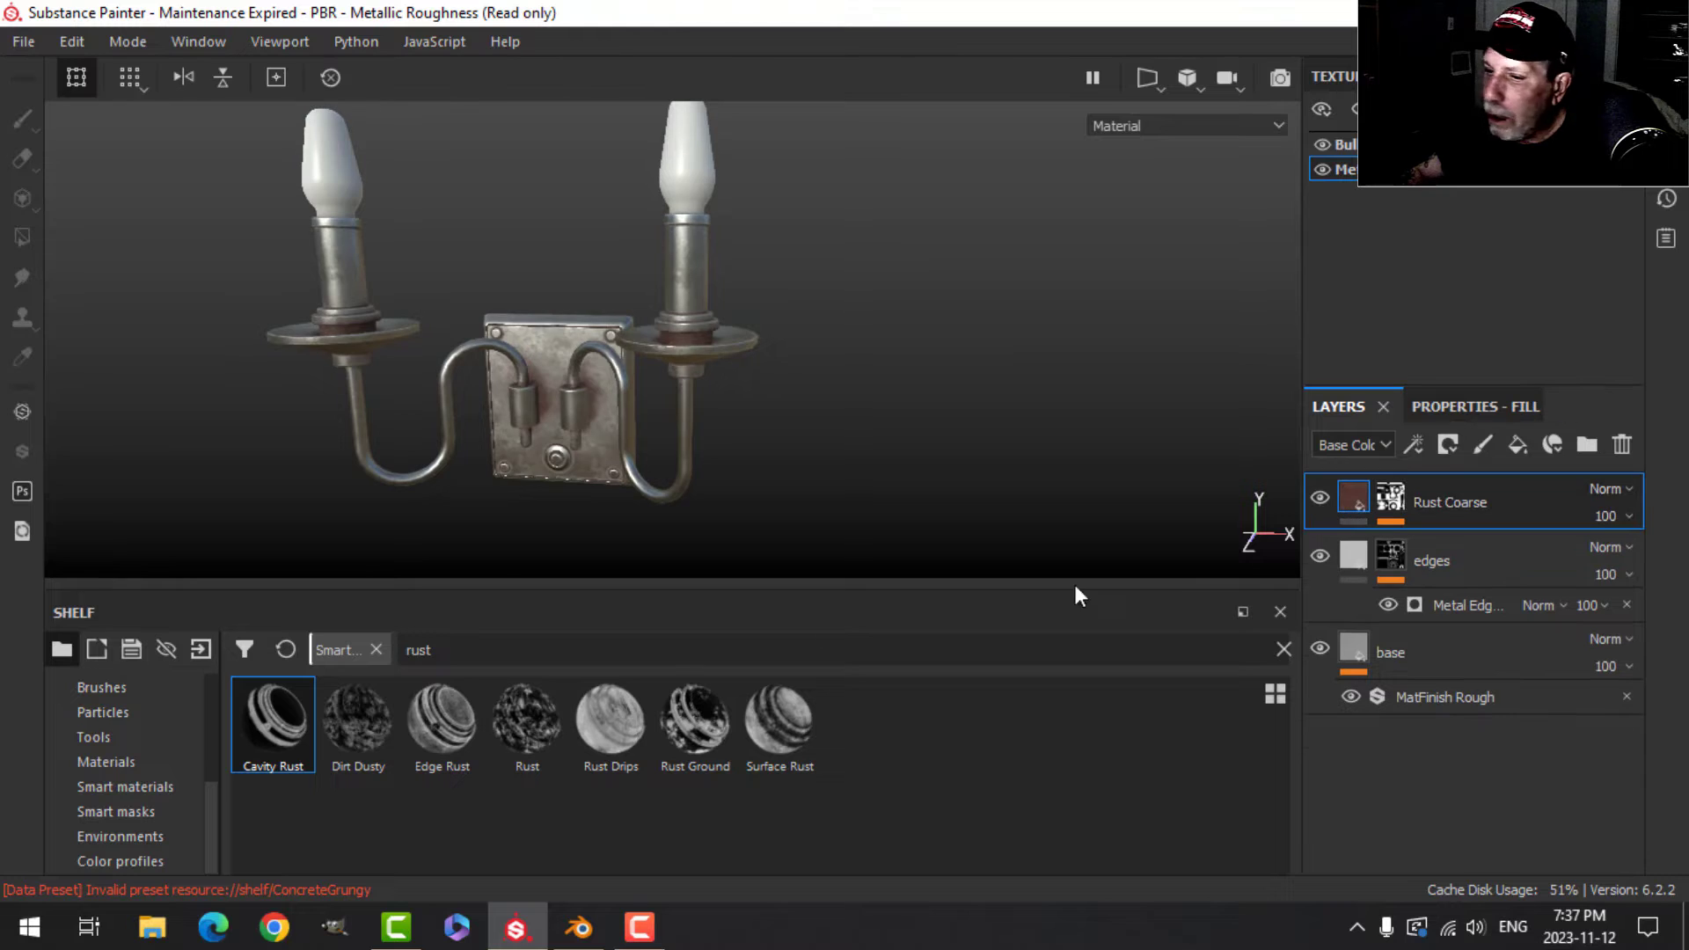
click(103, 765)
text(rust)
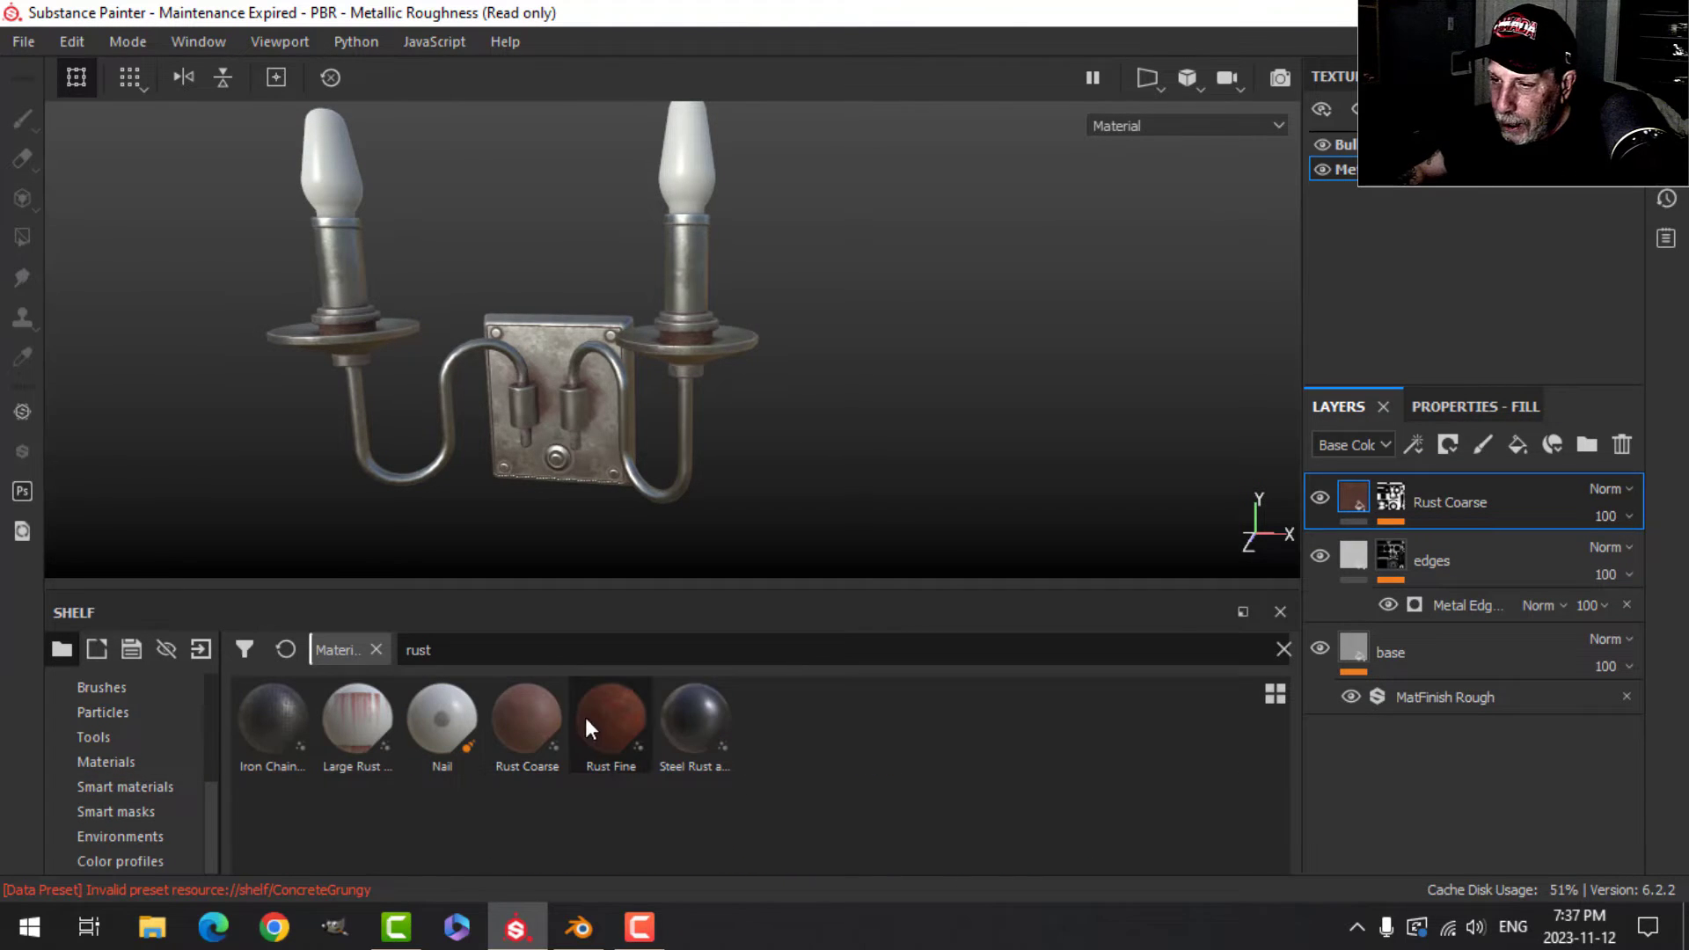
drag(584, 717, 1402, 475)
Find the Edge Rust smart mask with the search "rust" and apply it to the Rust Fine layer.
click(141, 805)
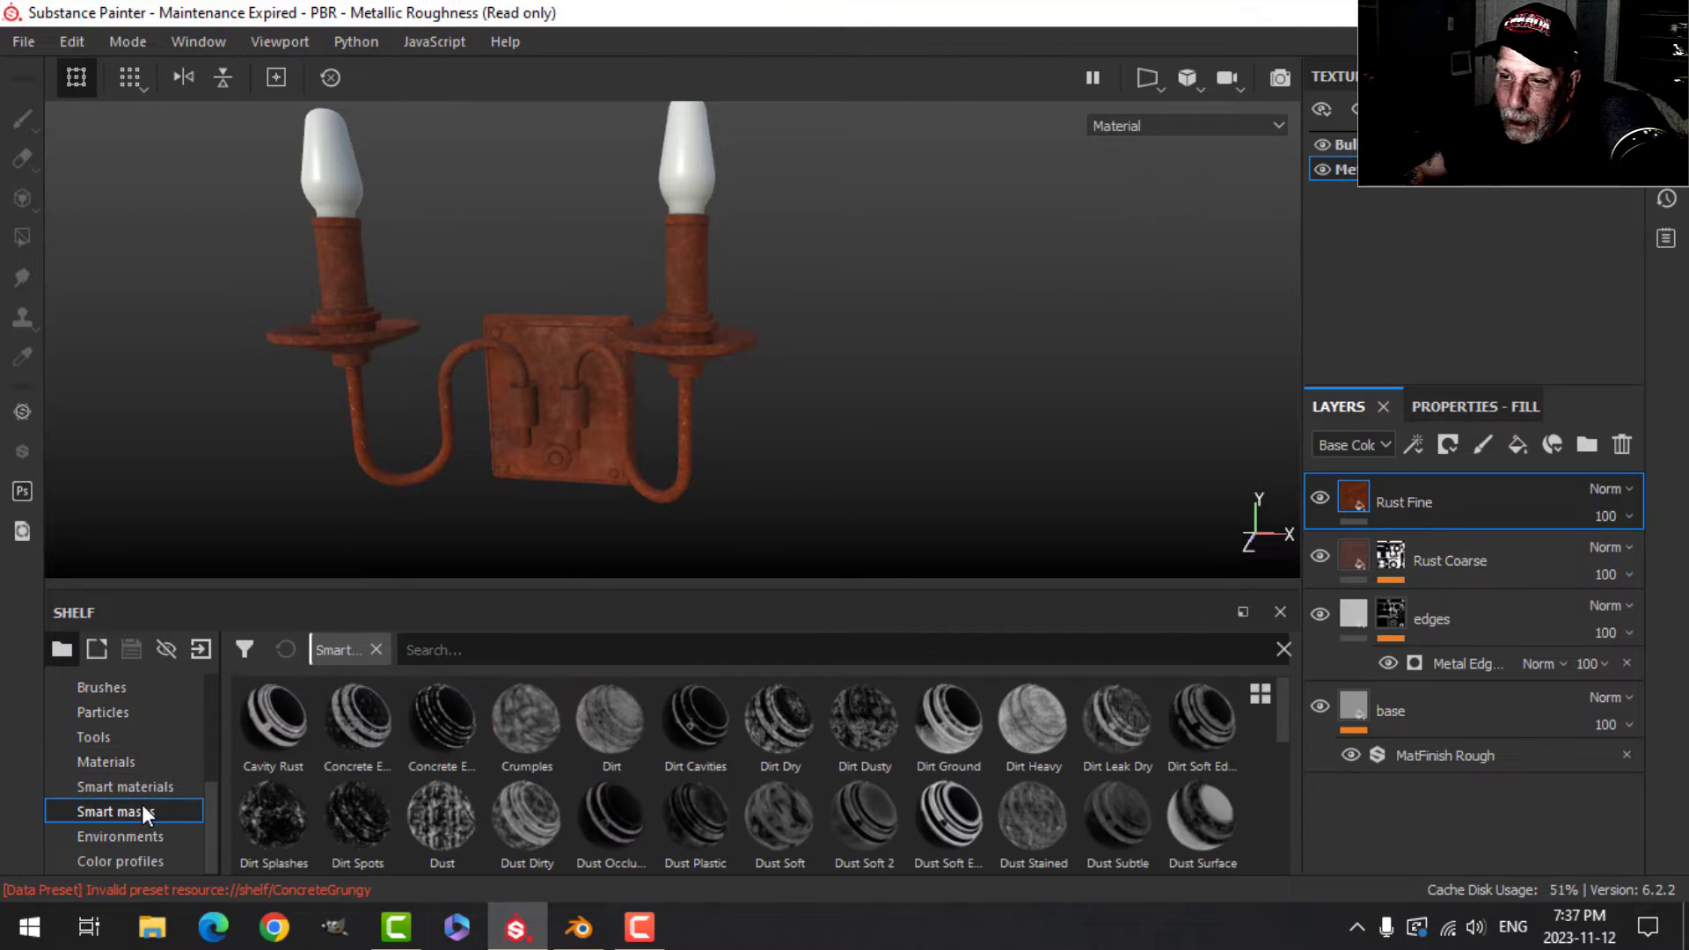
text(rust)
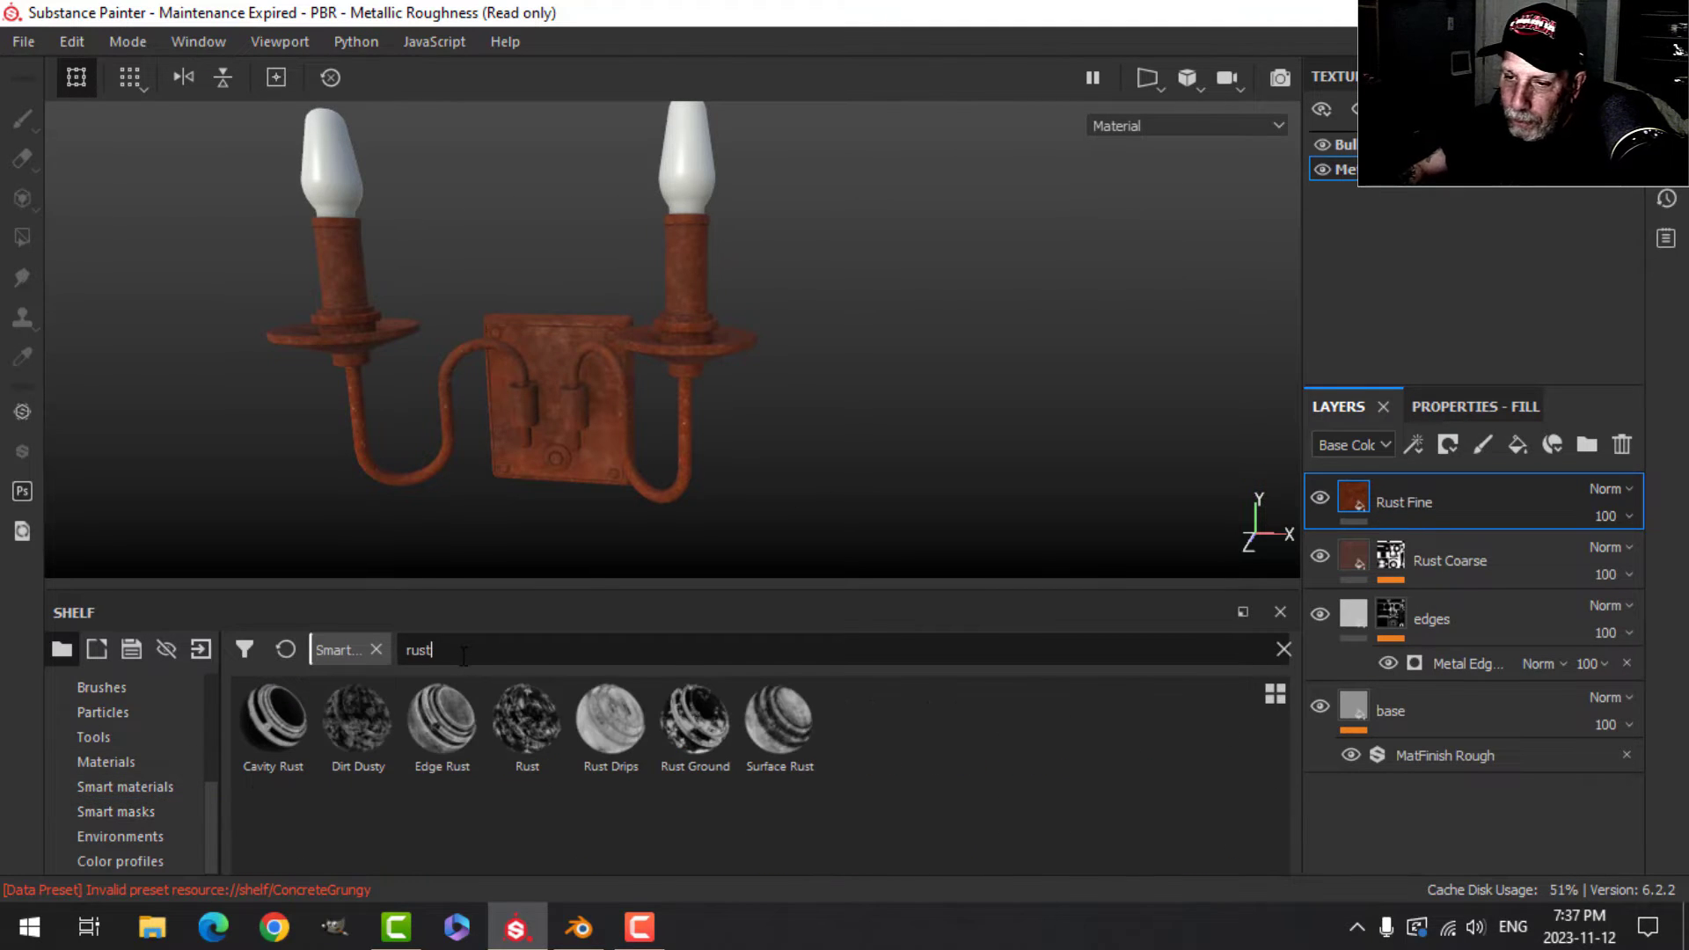
drag(545, 771, 1433, 507)
alt+drag(763, 371, 739, 389)
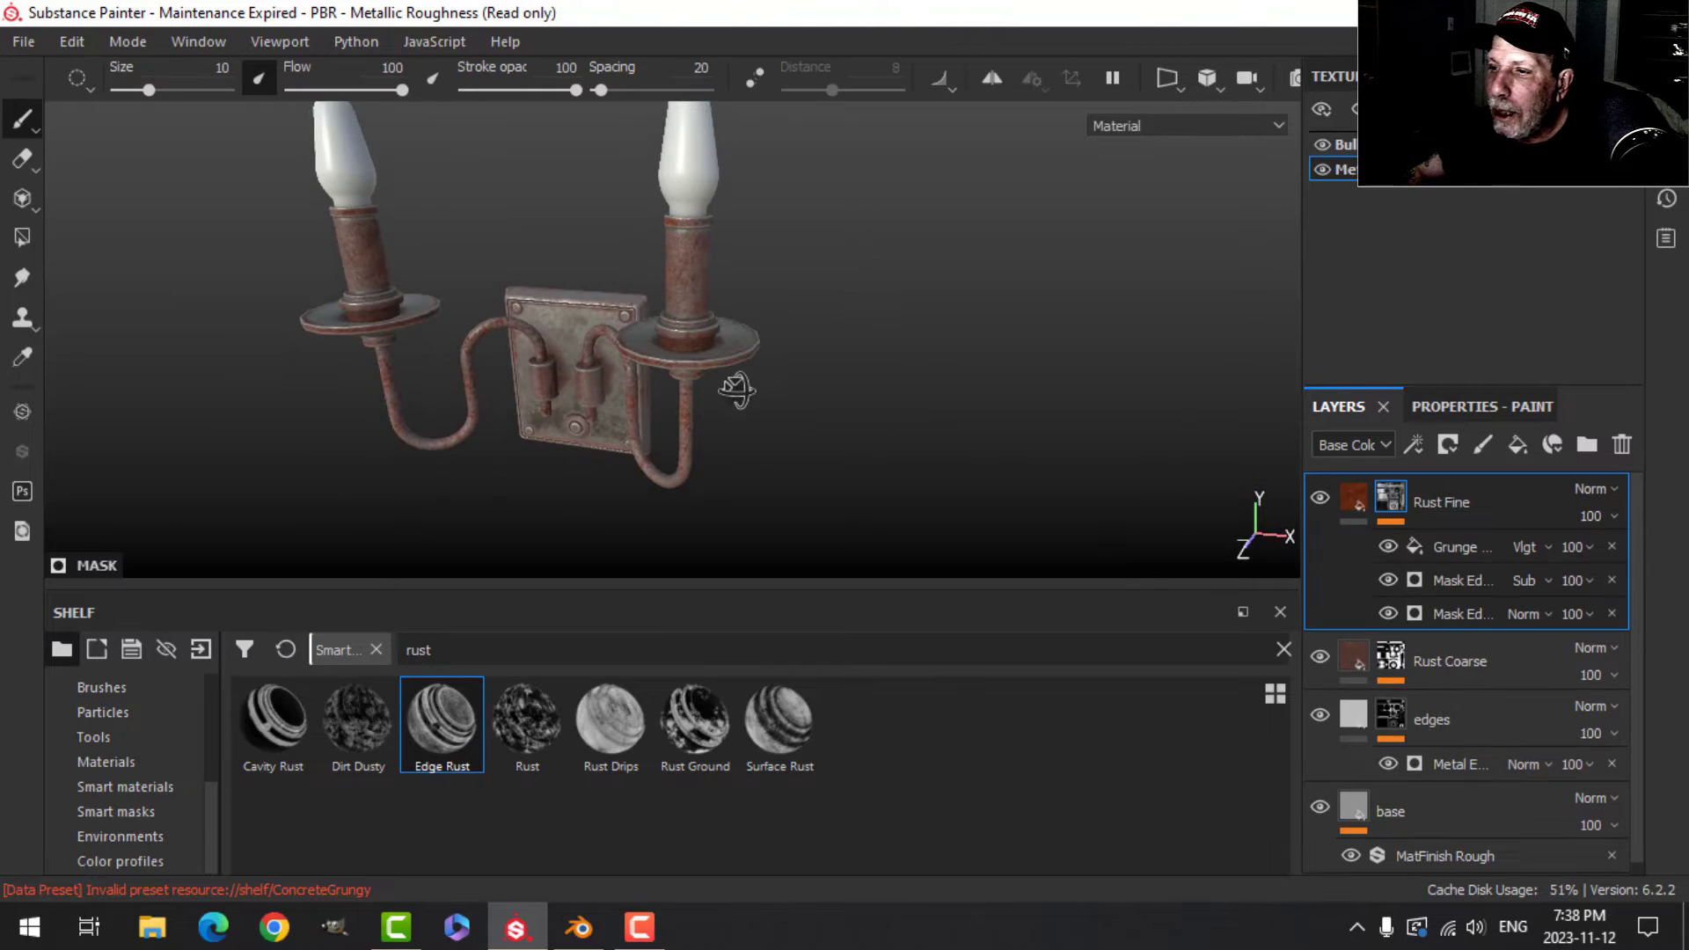
Darken the Rust Fine layer's rust color to a reddish brown of R 0.305, G 0.137, B 0.064.
click(1359, 504)
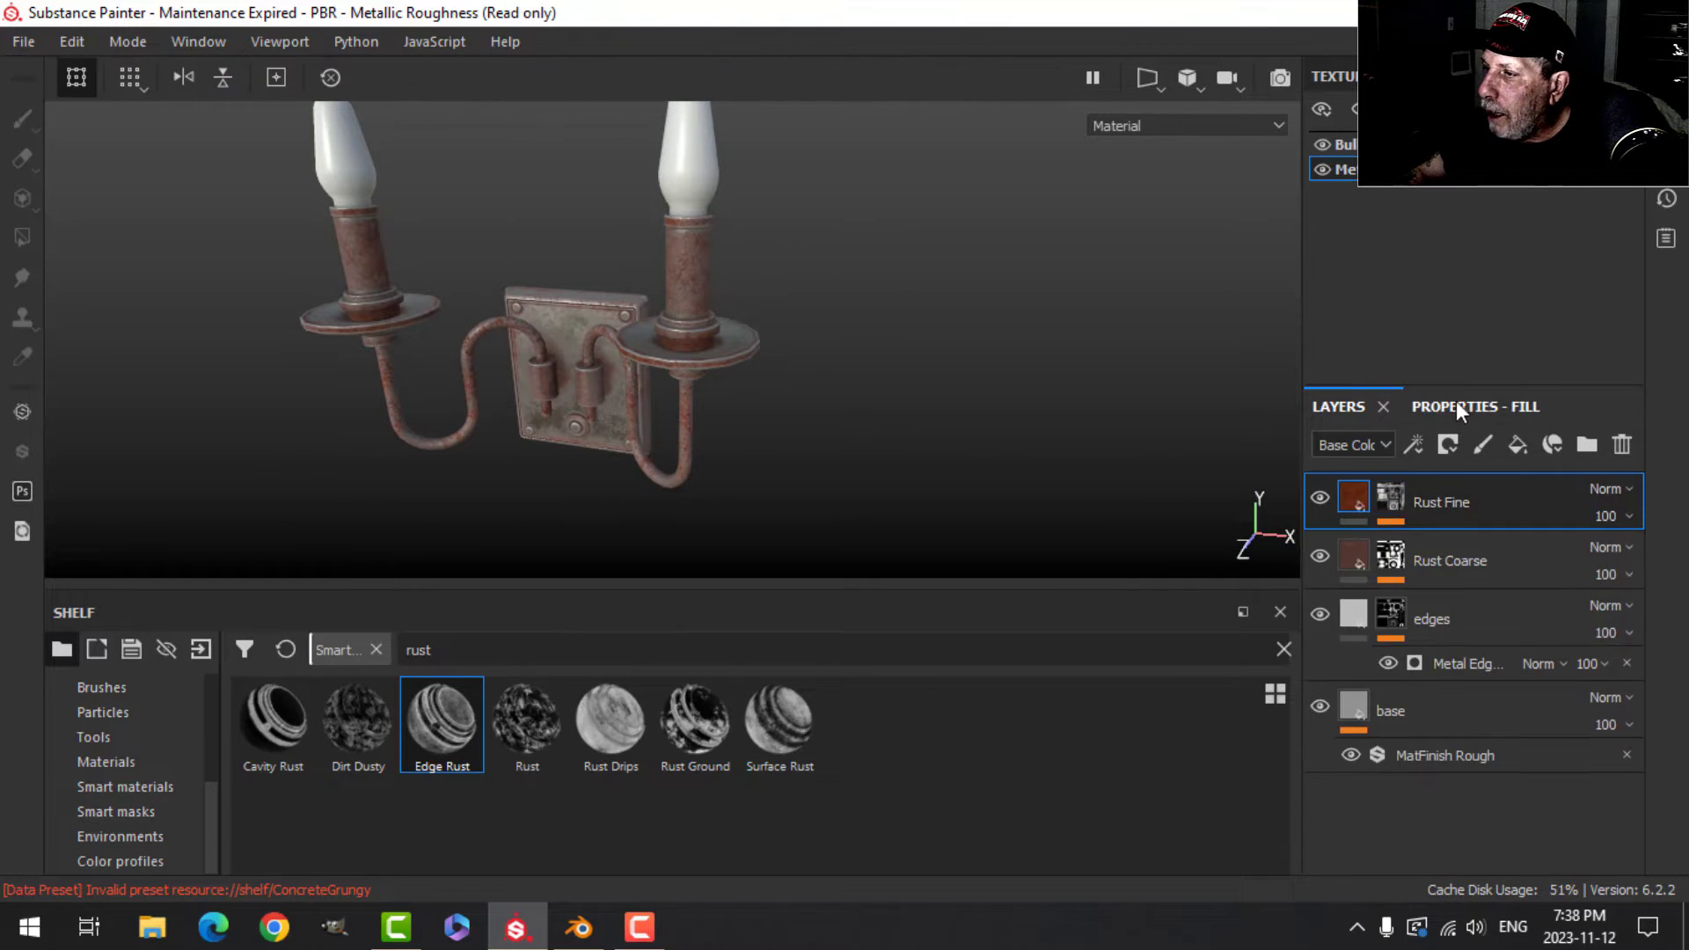
click(1456, 405)
click(1493, 792)
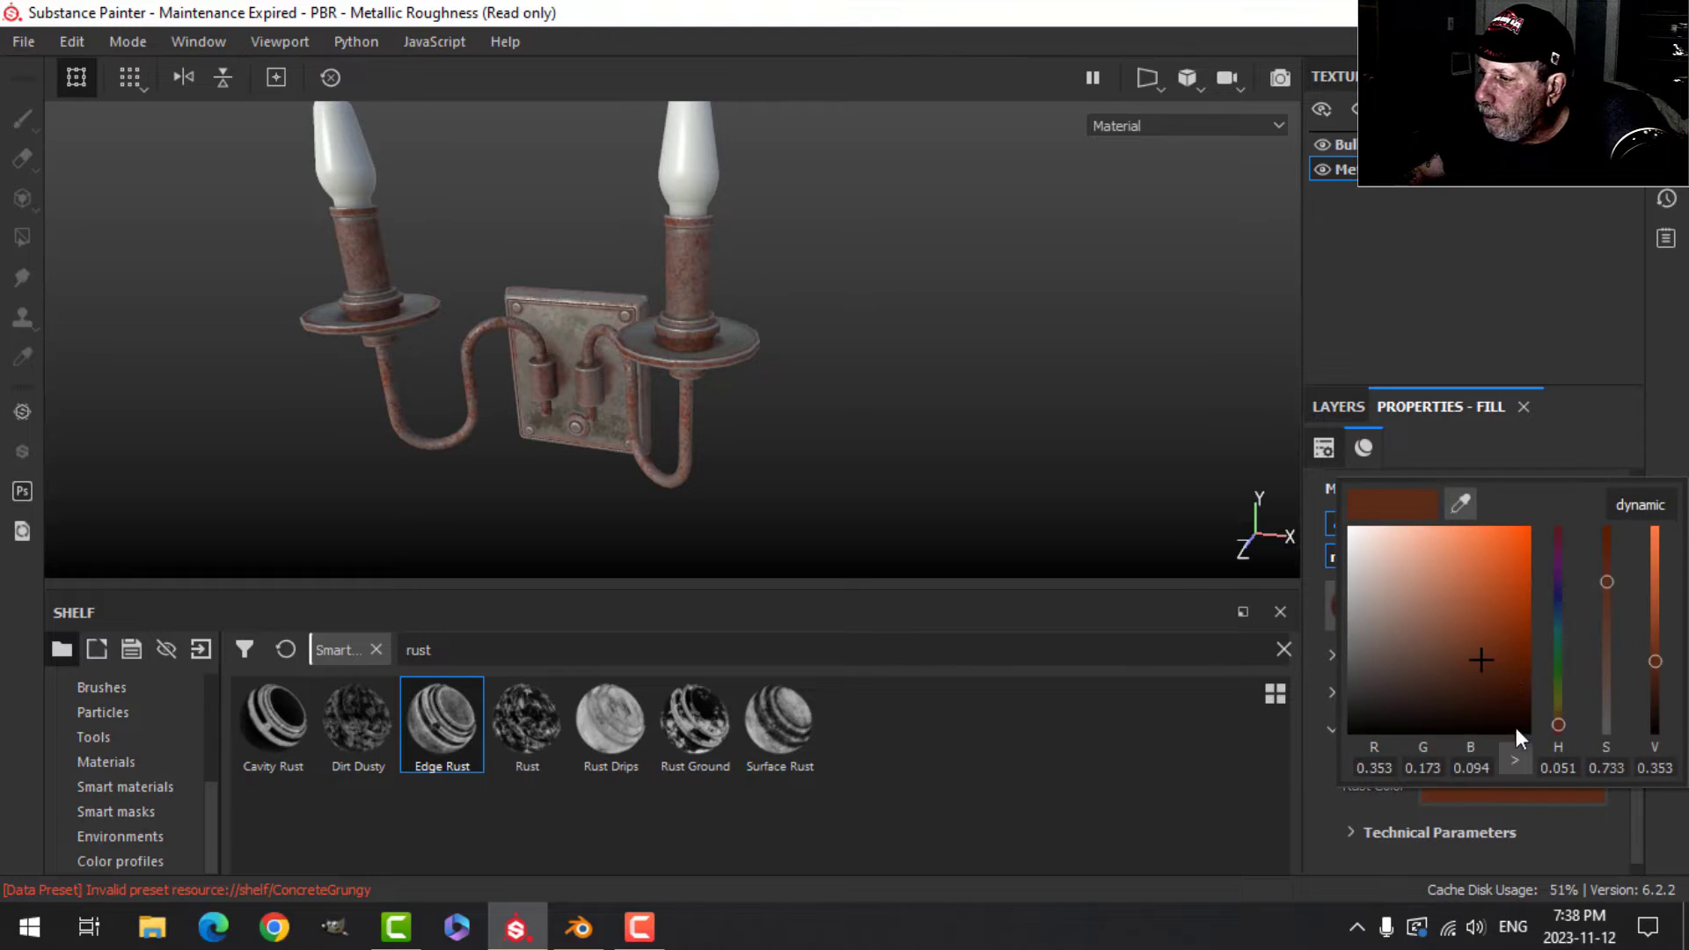
click(1487, 675)
drag(1487, 674, 1490, 667)
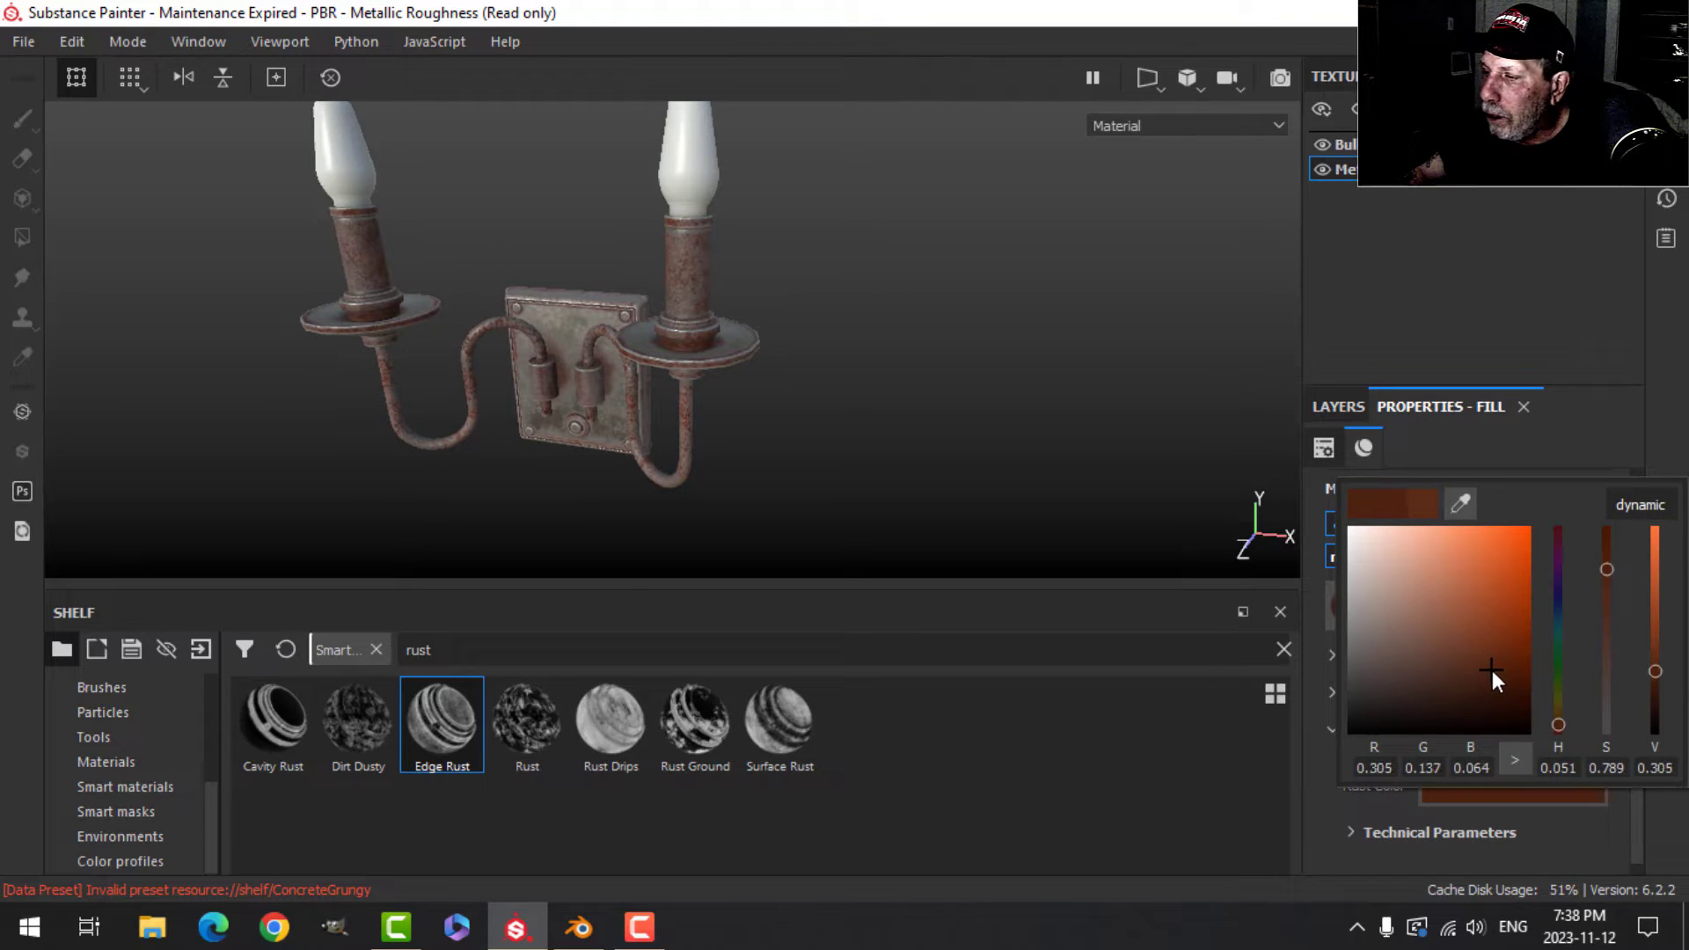
click(1570, 442)
click(1338, 406)
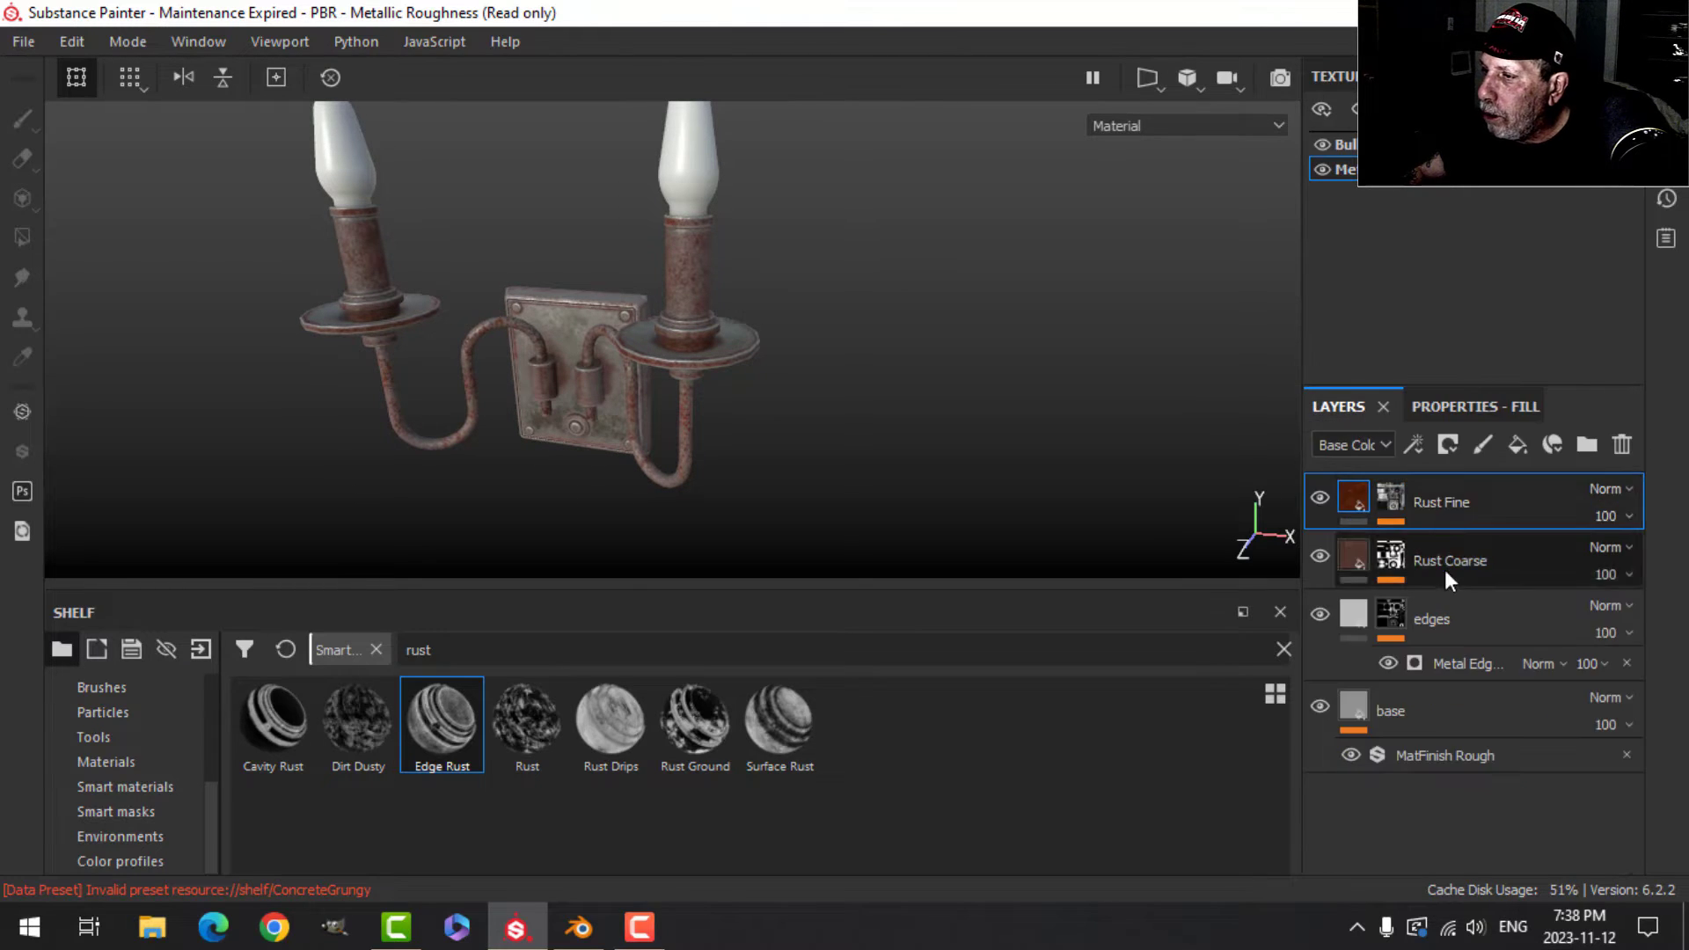
Set the global balance of the Rust Fine layer's lowest Mask Editor generator to 0.37.
click(1390, 498)
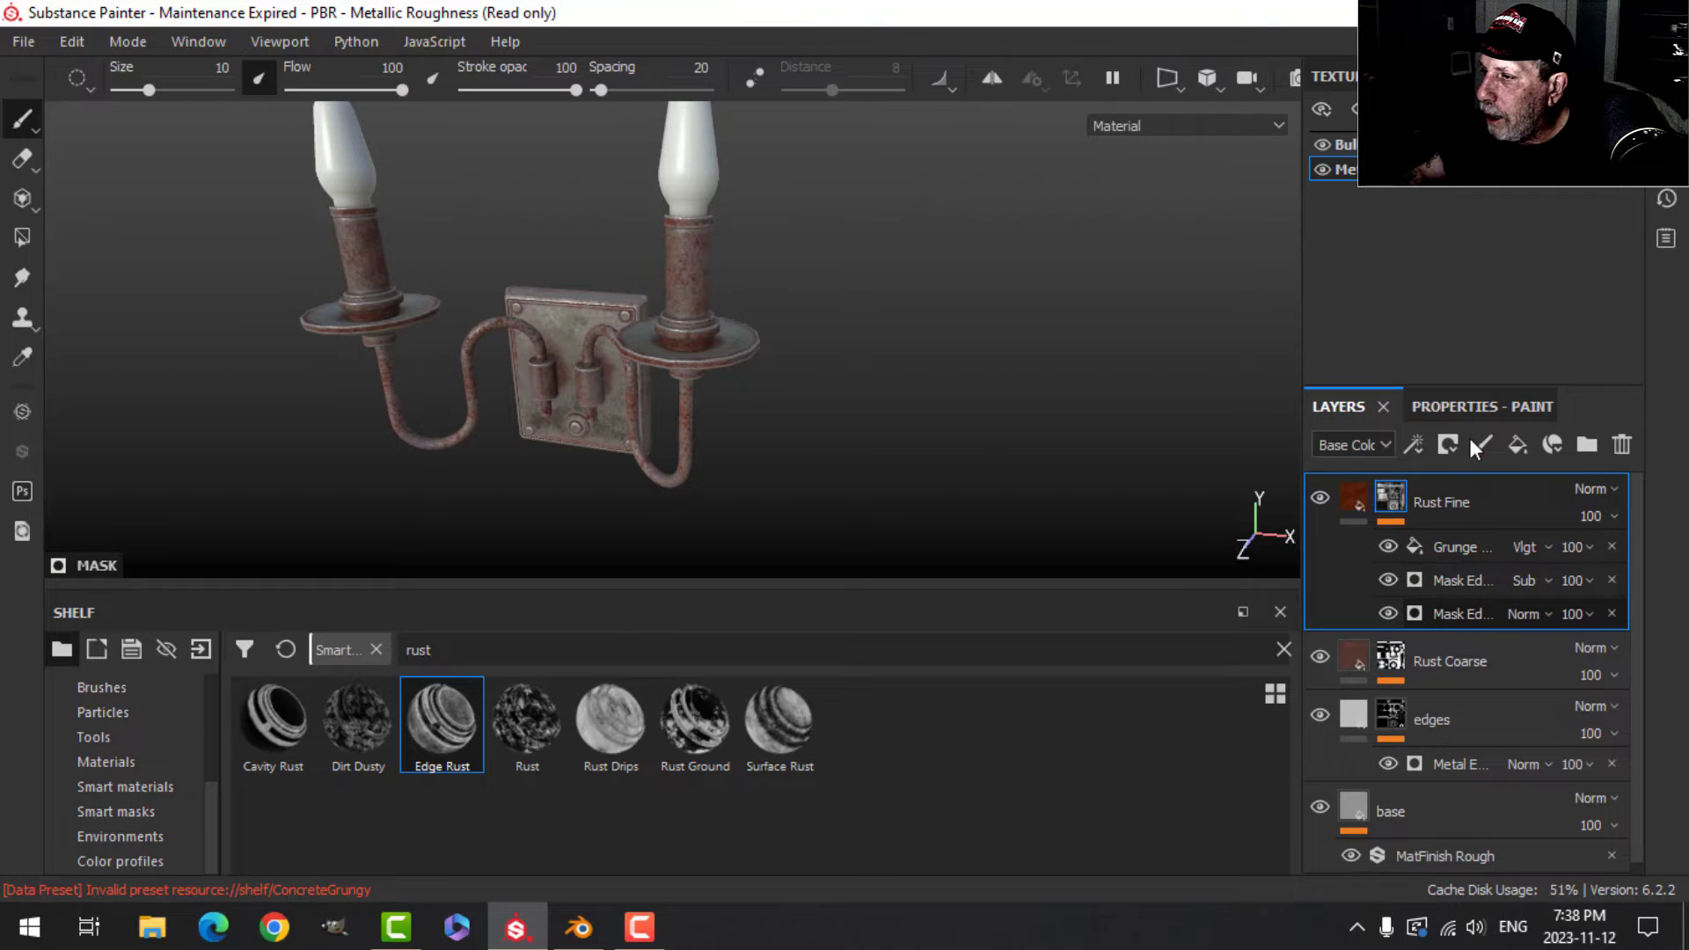
click(1470, 410)
drag(1475, 699, 1440, 698)
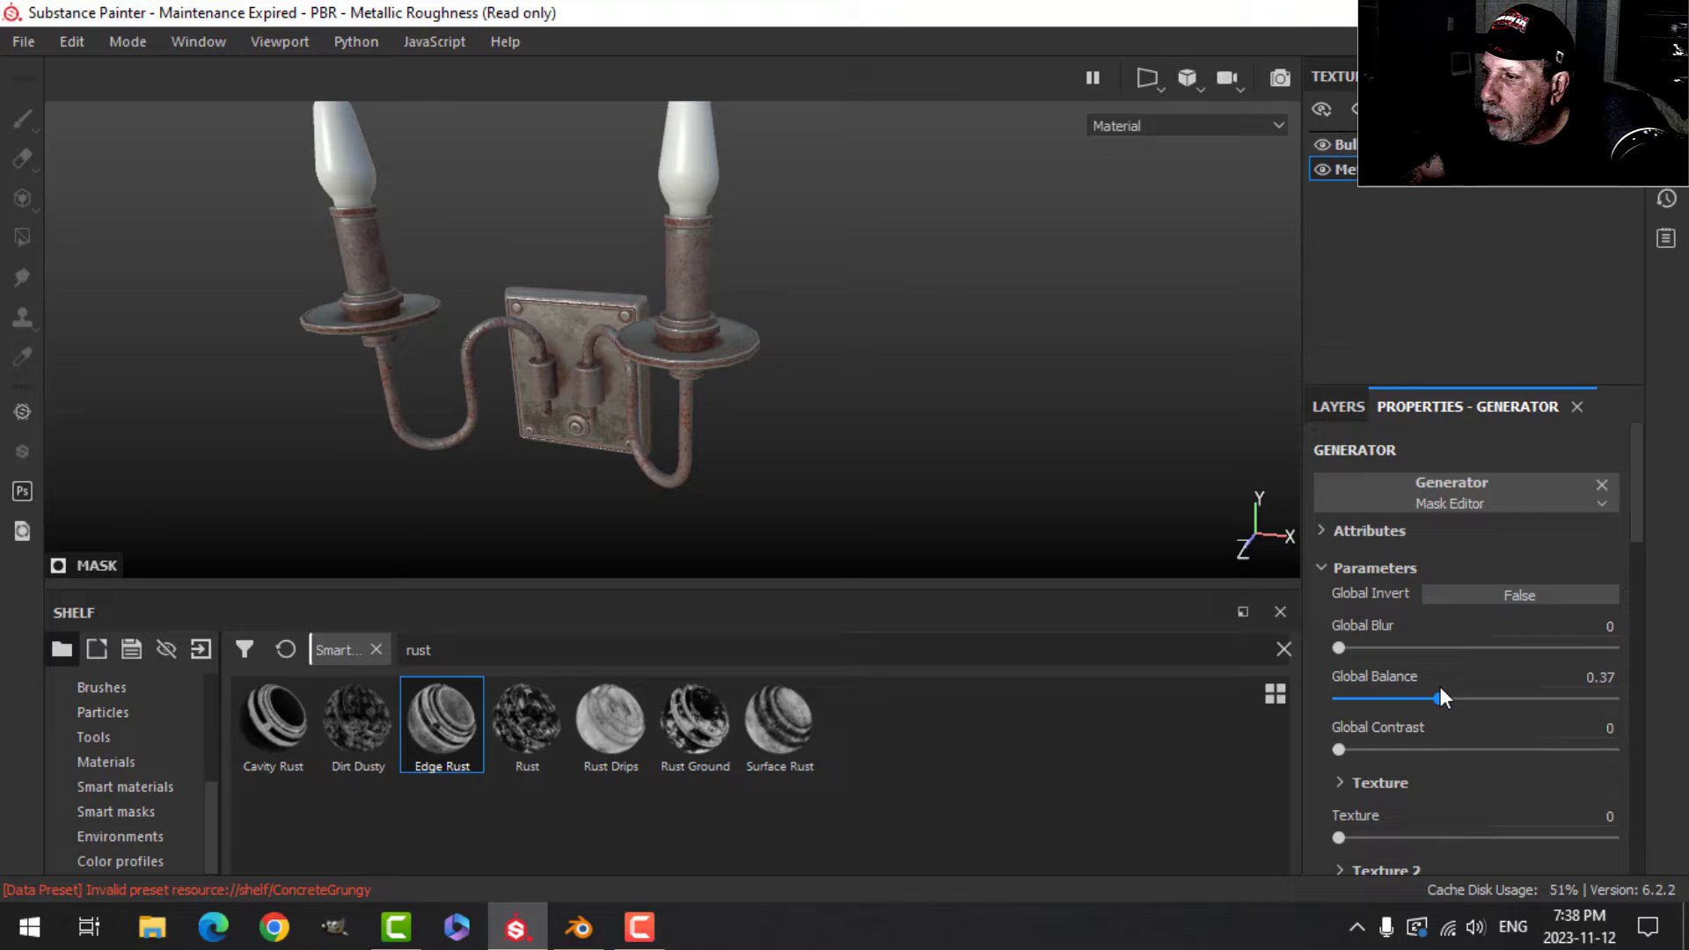
click(1340, 406)
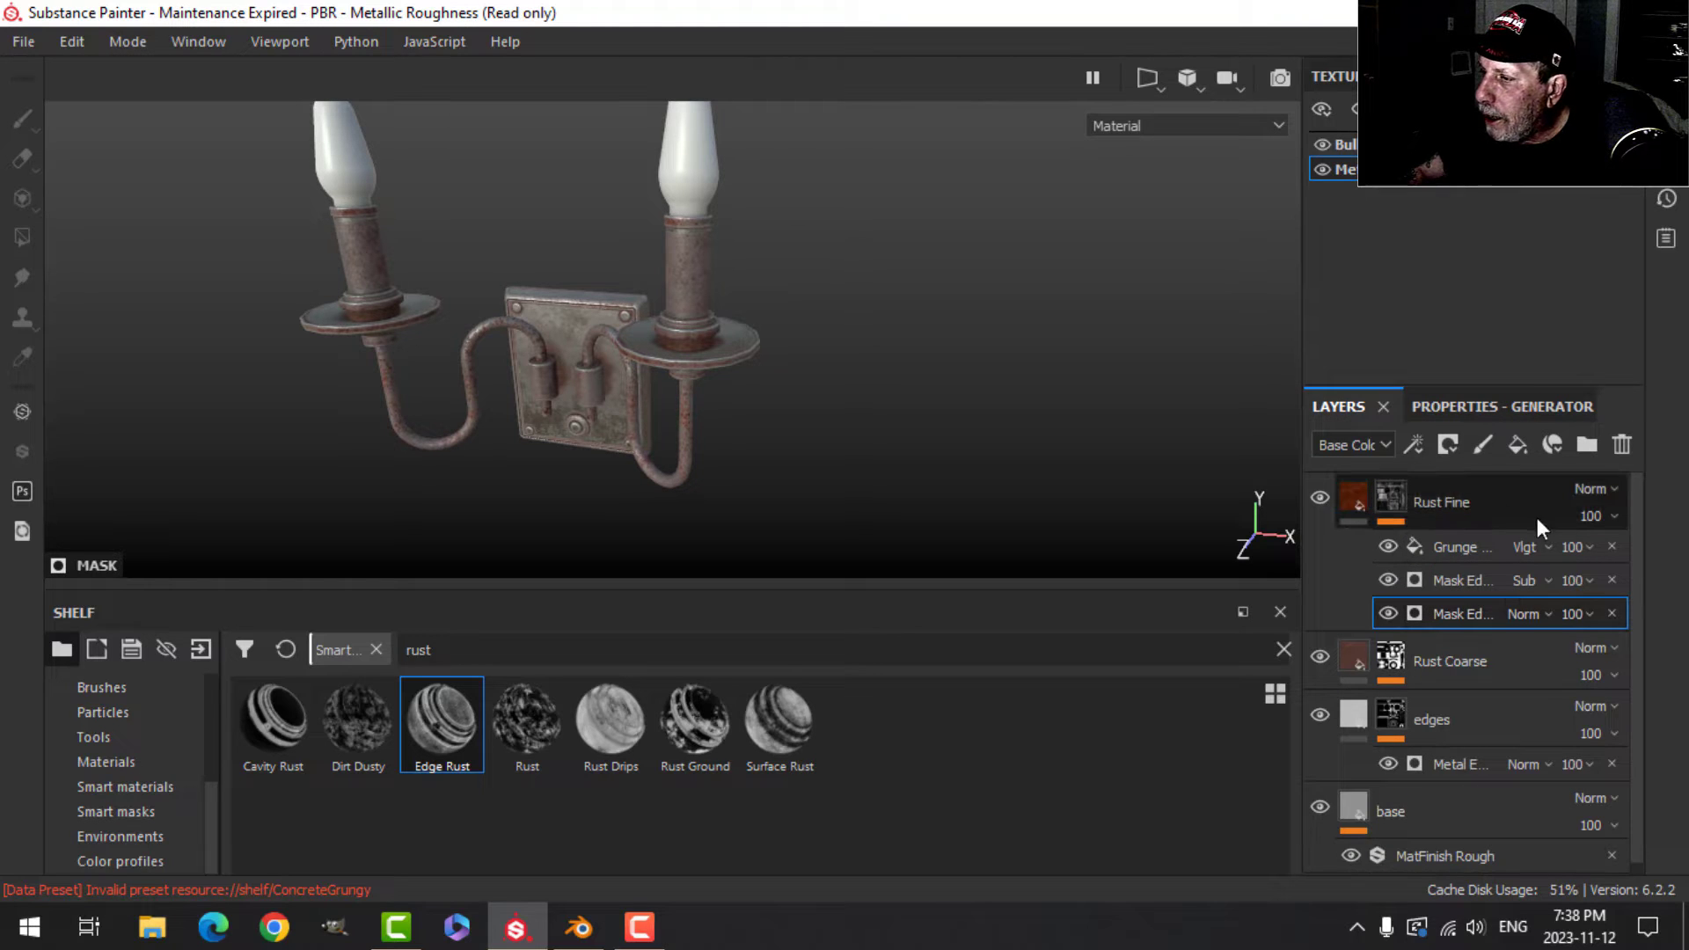
Reduce the Rust Fine layer's opacity to 94.
click(1614, 516)
drag(1683, 560, 1648, 563)
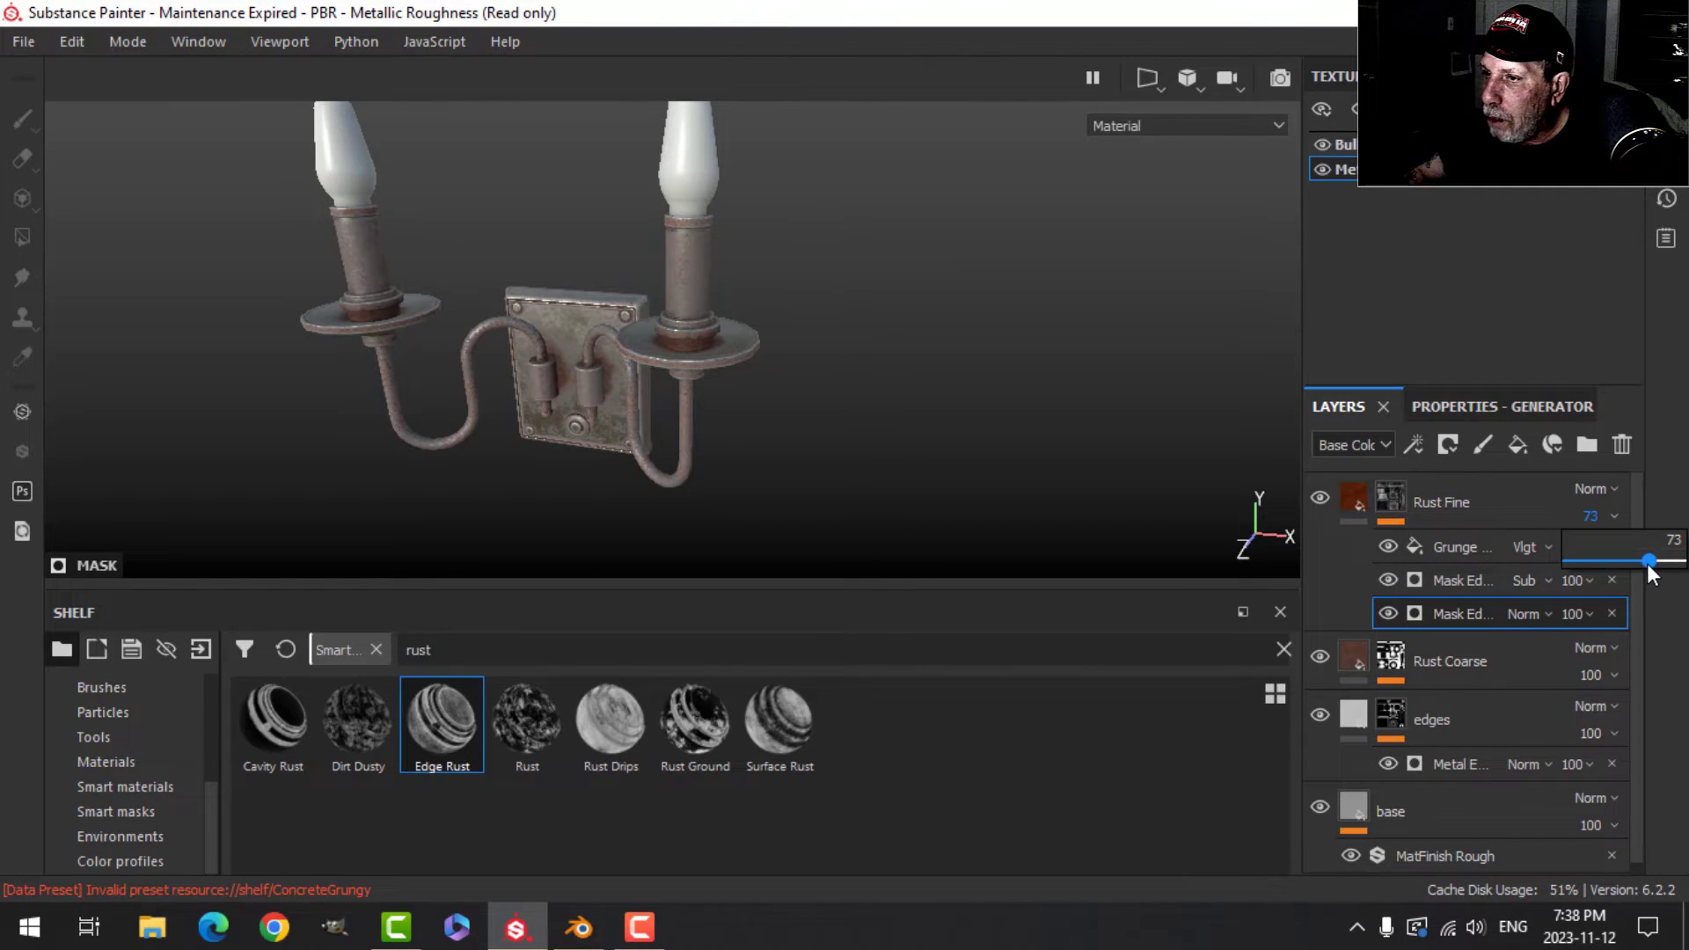
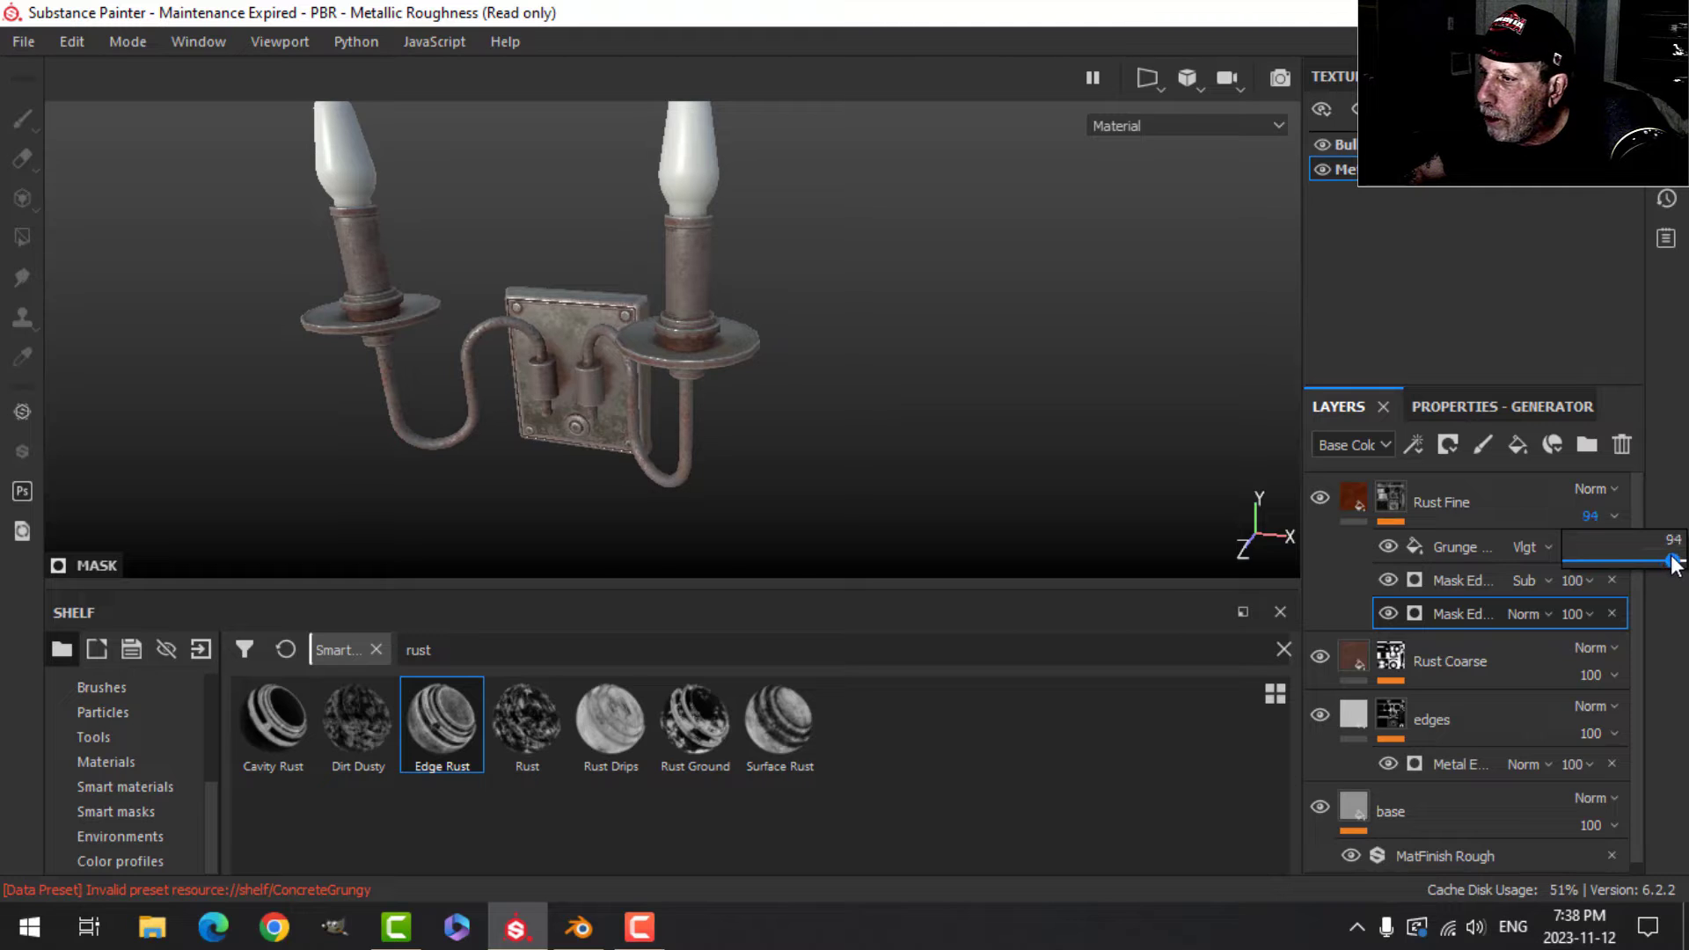
click(1457, 406)
alt+drag(621, 326, 714, 393)
click(1313, 407)
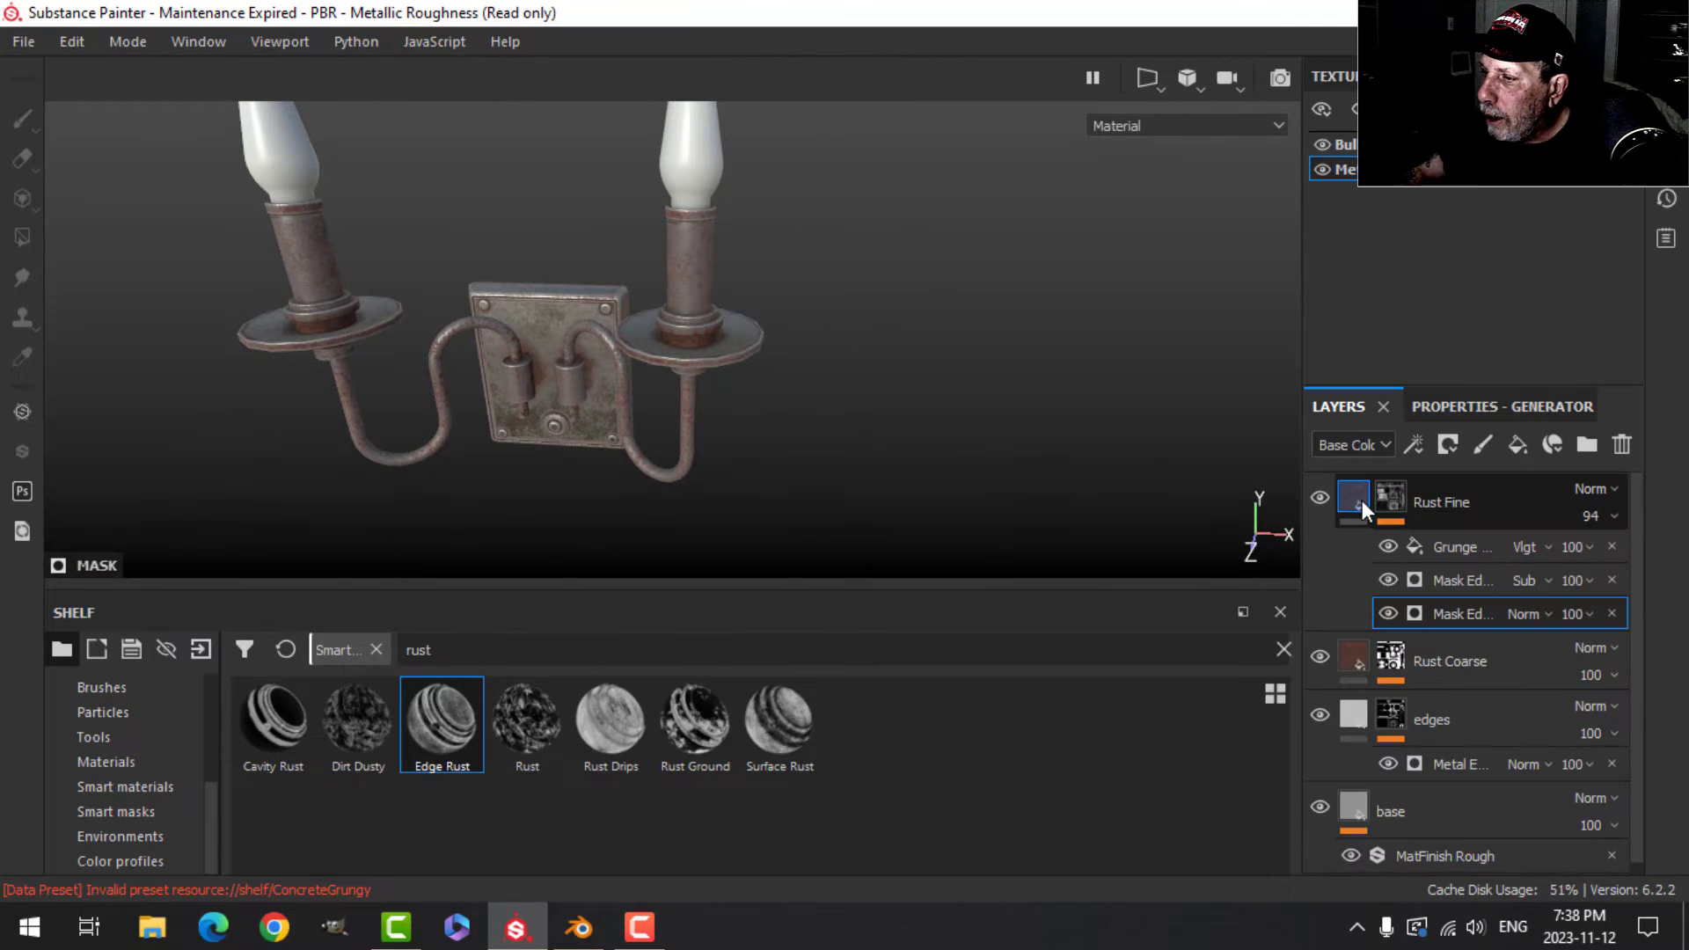
click(1362, 499)
alt+drag(959, 440, 917, 431)
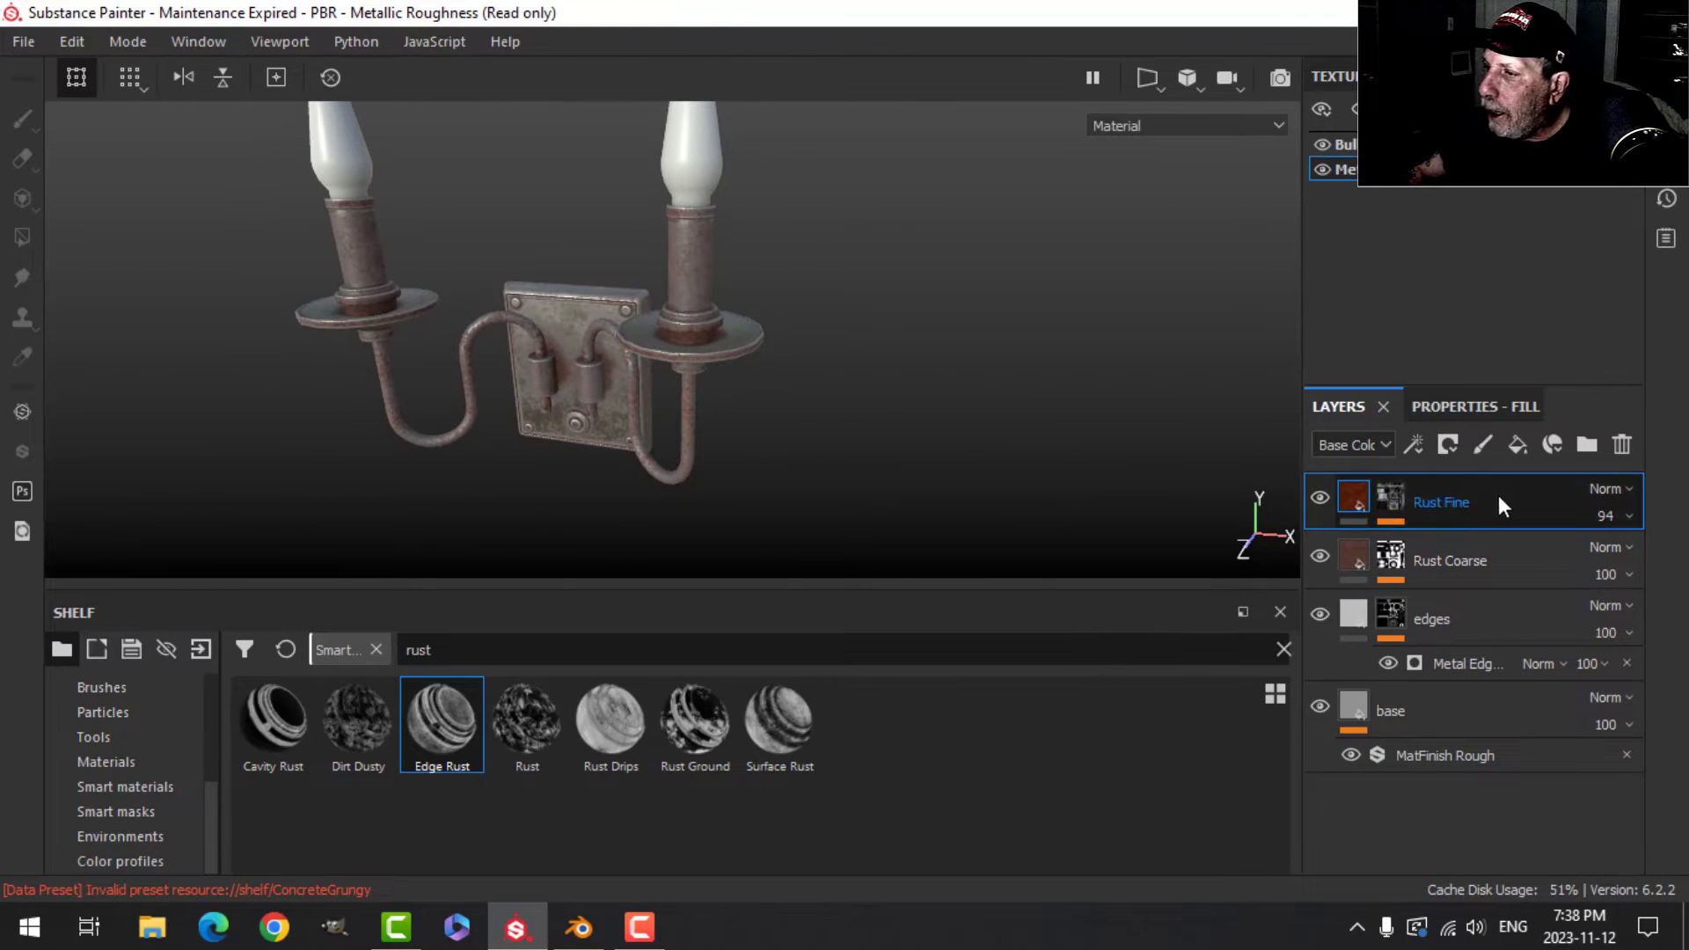
Limit the new fill layer to color and roughness, with roughness 1 and a near-black base color of value 0.022.
click(1479, 407)
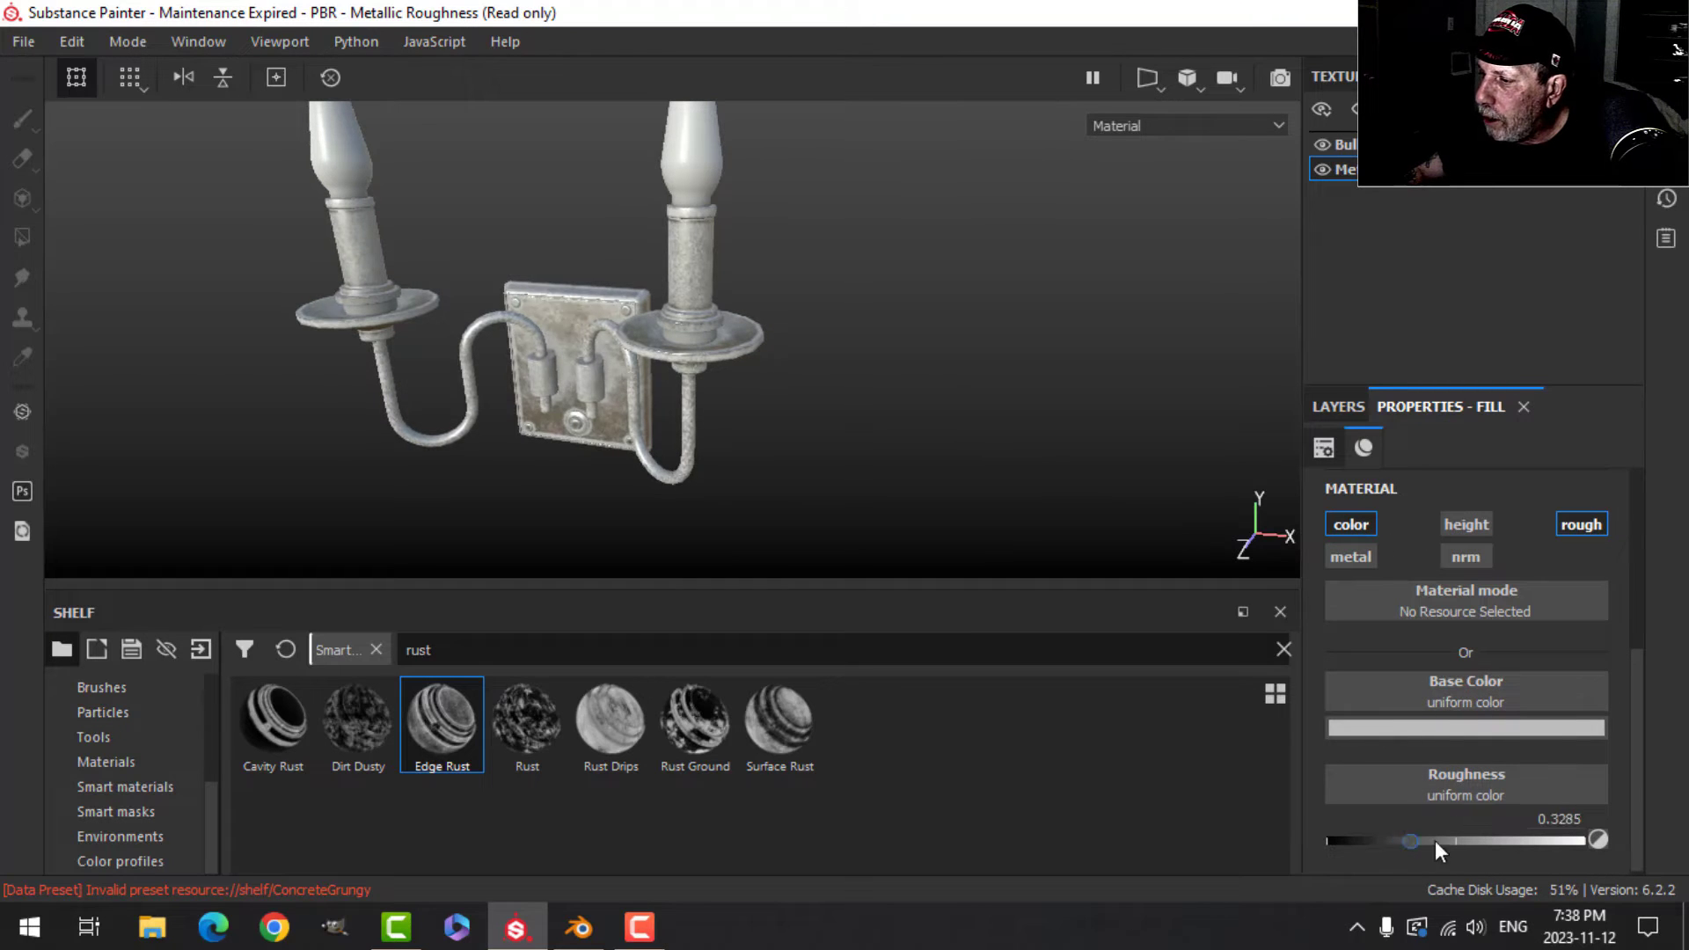
drag(1438, 845, 1584, 841)
click(1489, 726)
drag(1377, 624, 1348, 647)
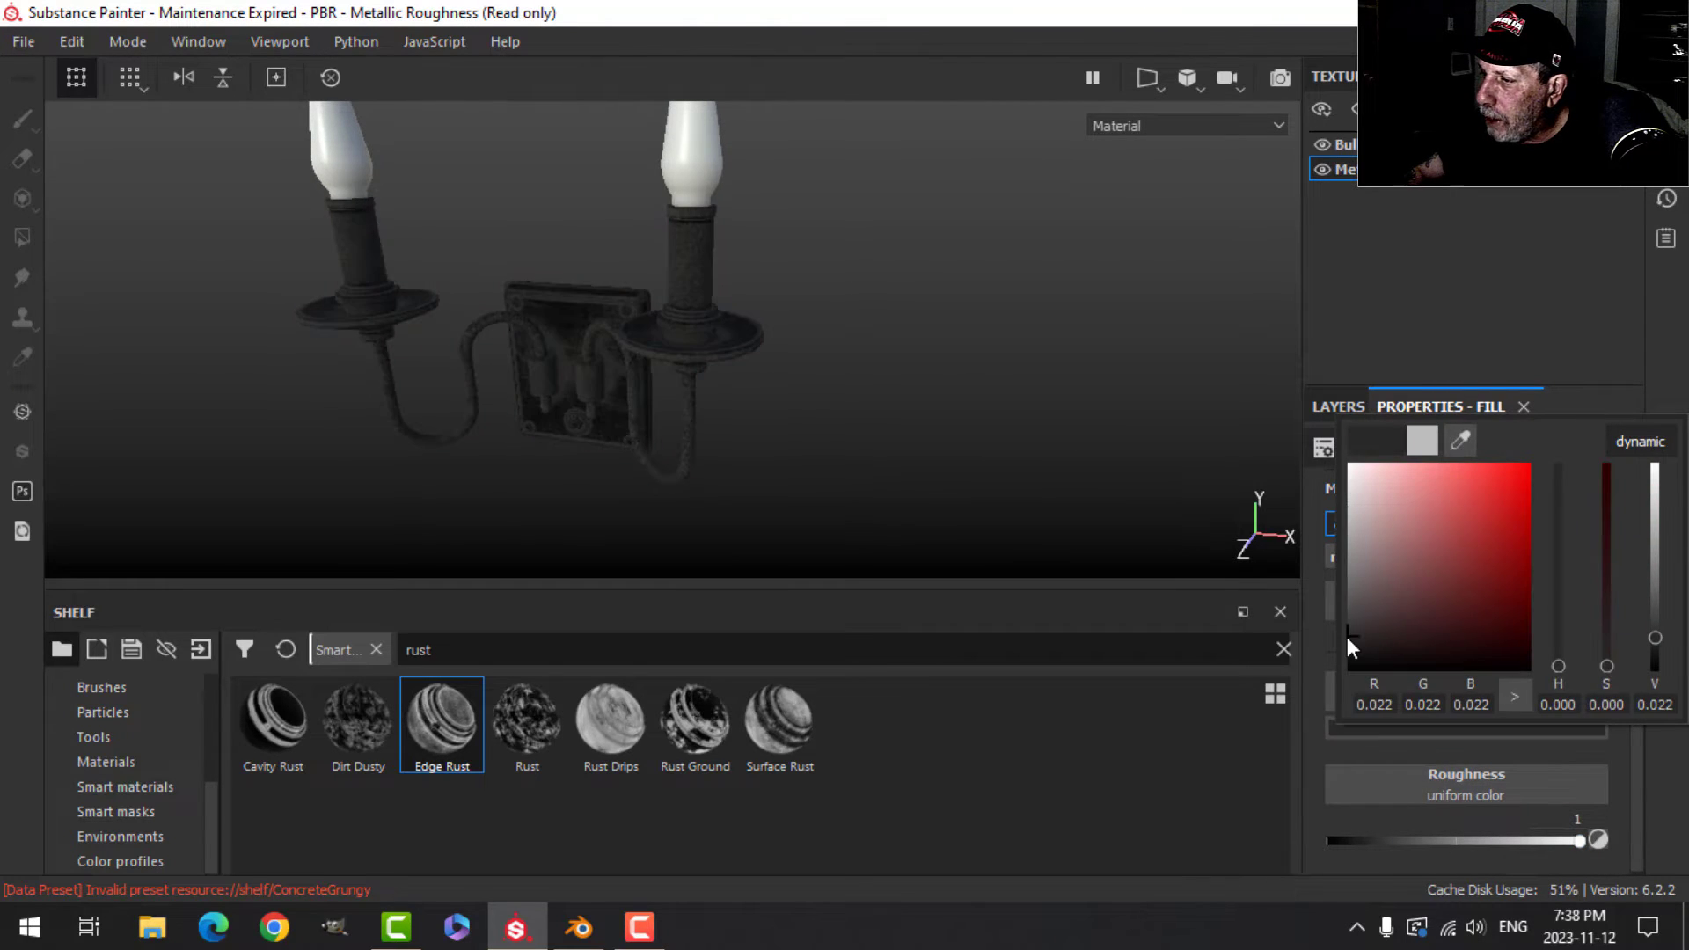
Add a black mask to the dark fill layer and attach a generator effect to that mask.
click(1353, 406)
click(1452, 443)
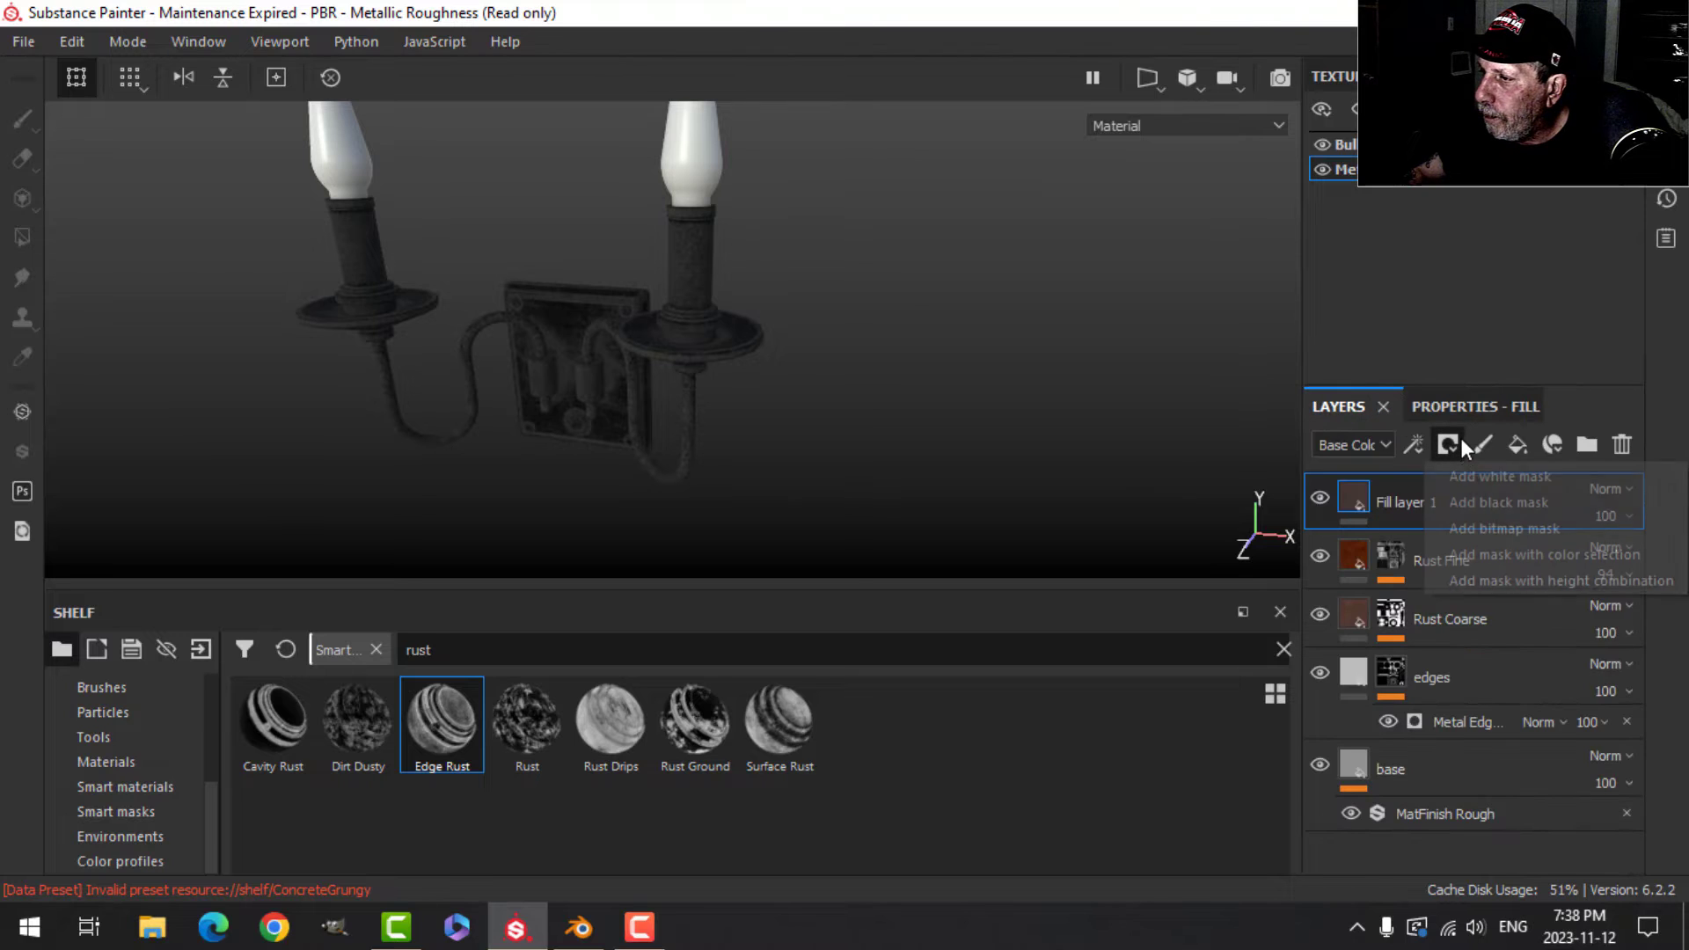
click(1498, 505)
click(1416, 445)
click(1457, 475)
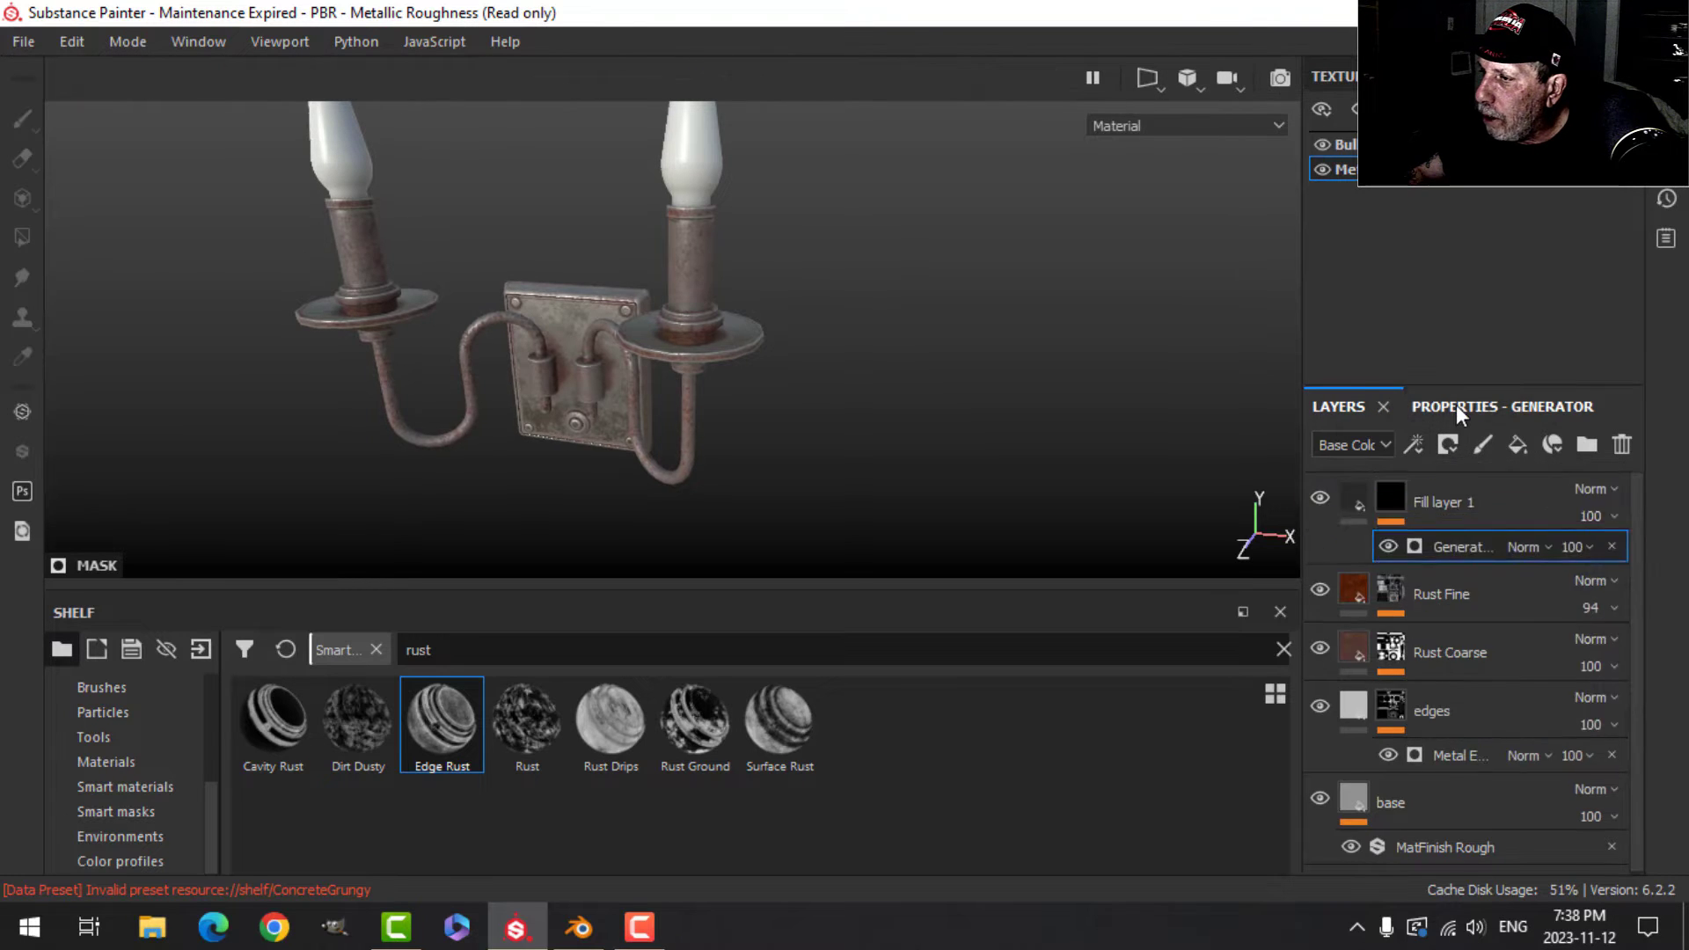
Assign the Dirt generator to the mask effect and set its Dirt Level to 0.49.
click(1455, 405)
click(1460, 498)
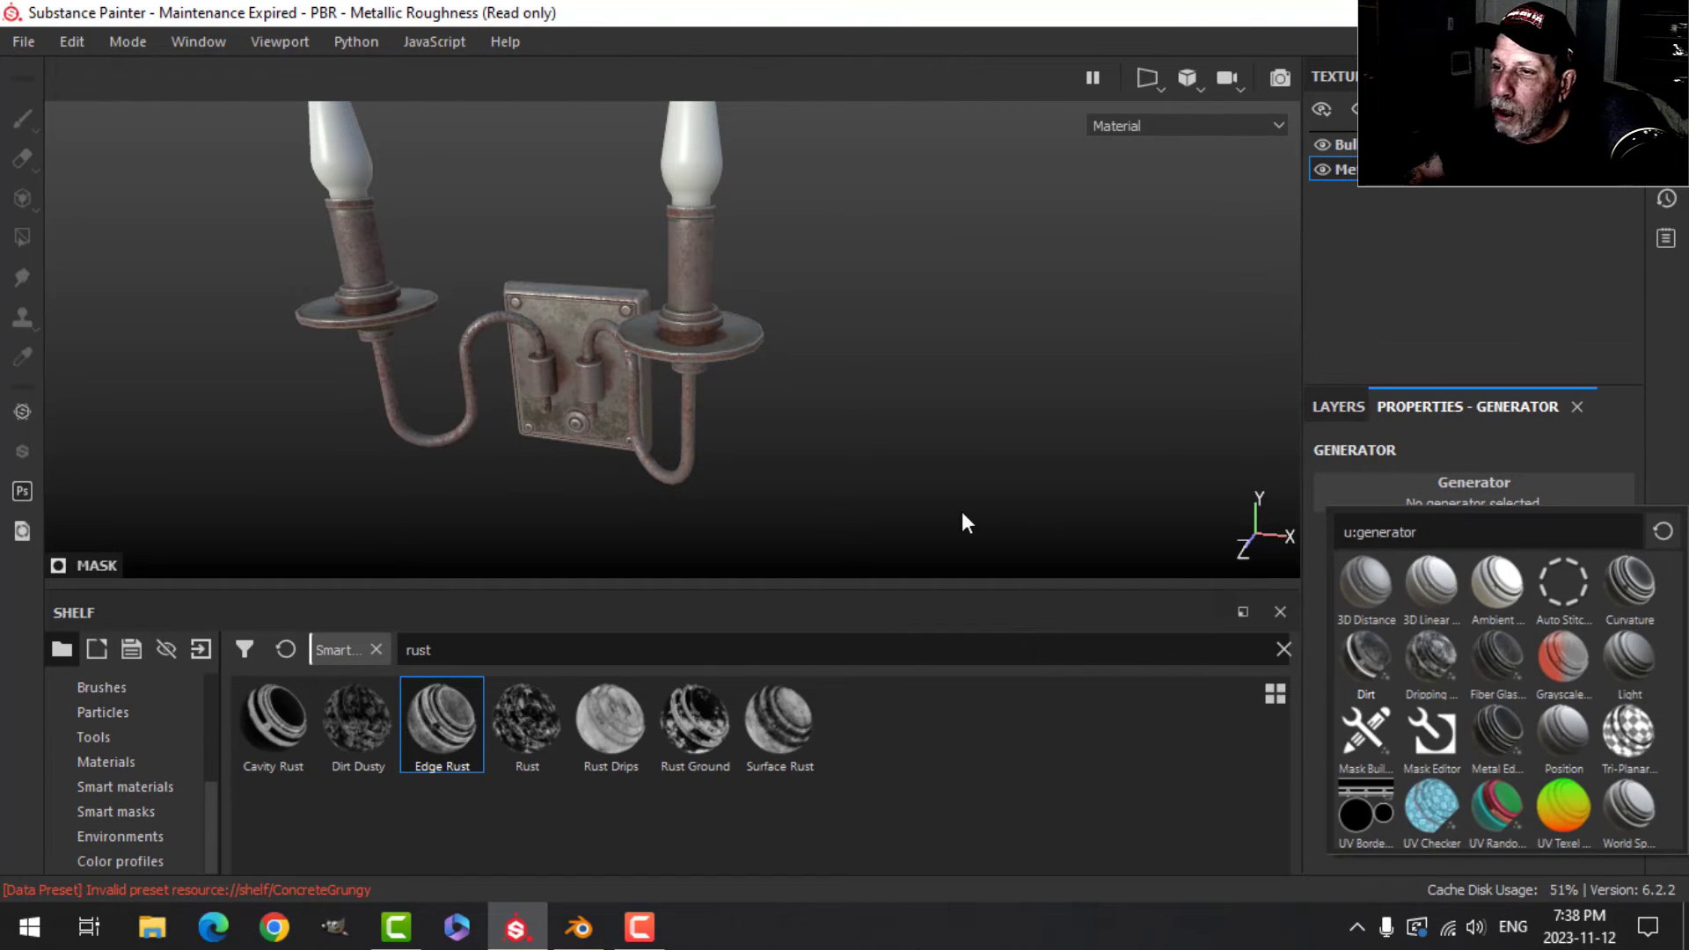
click(1367, 658)
drag(1548, 676, 1467, 677)
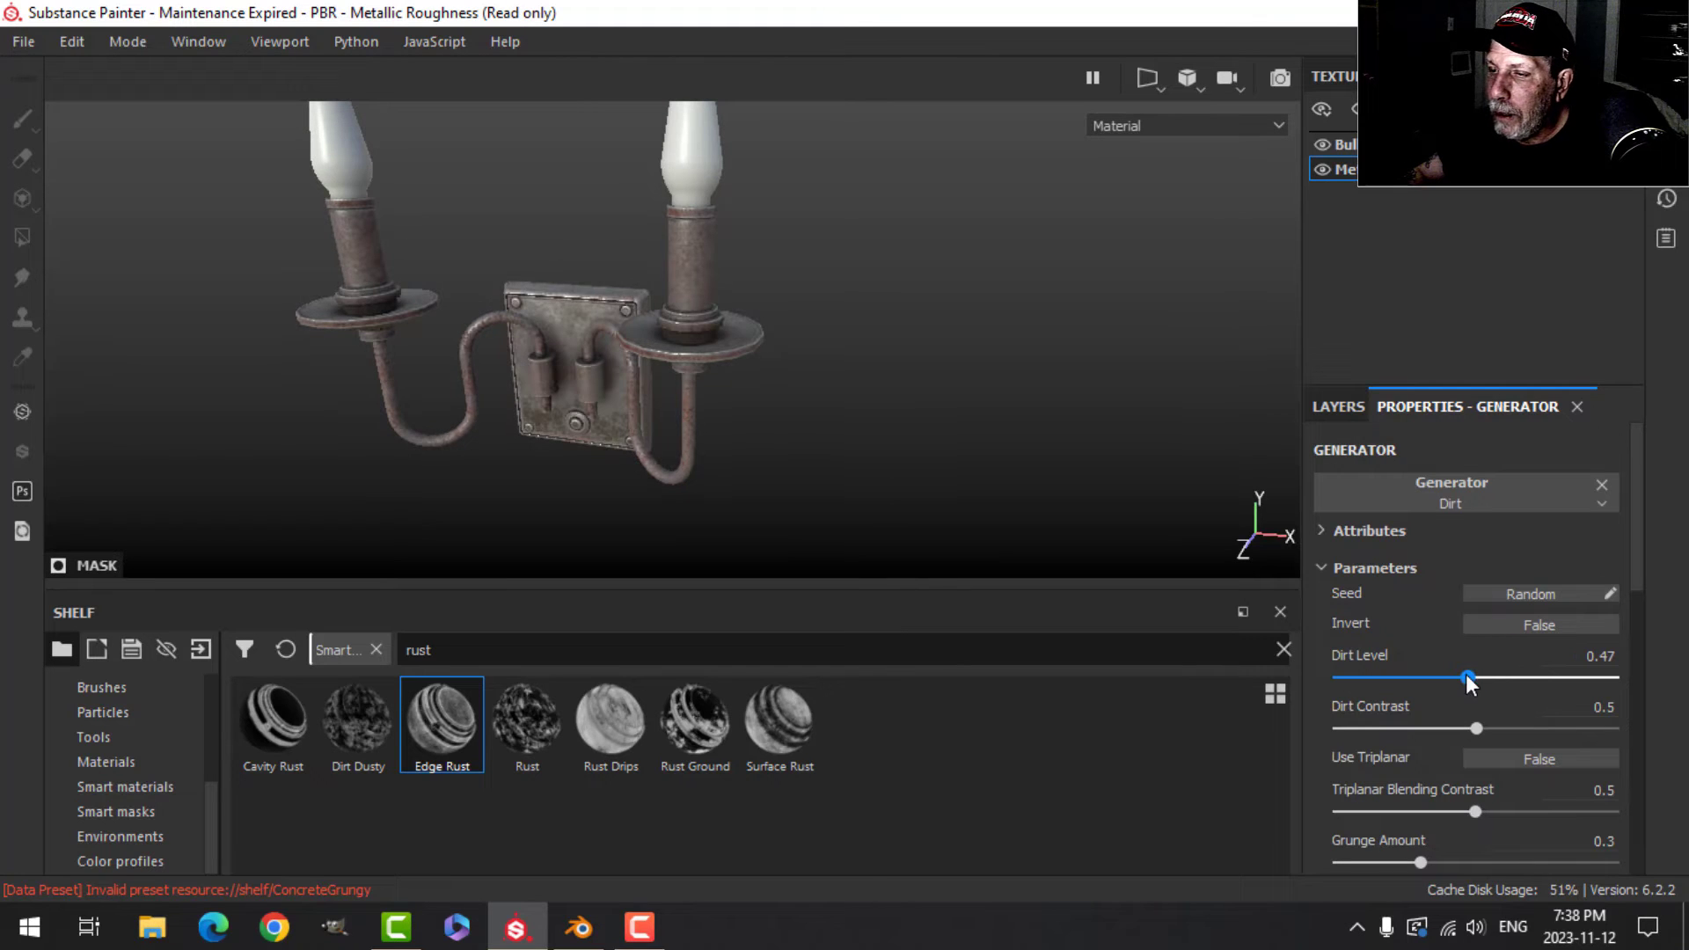
Examine the dirt on the lamp's backplate, arms and candle holders from several angles and distances.
alt+drag(616, 435, 892, 413)
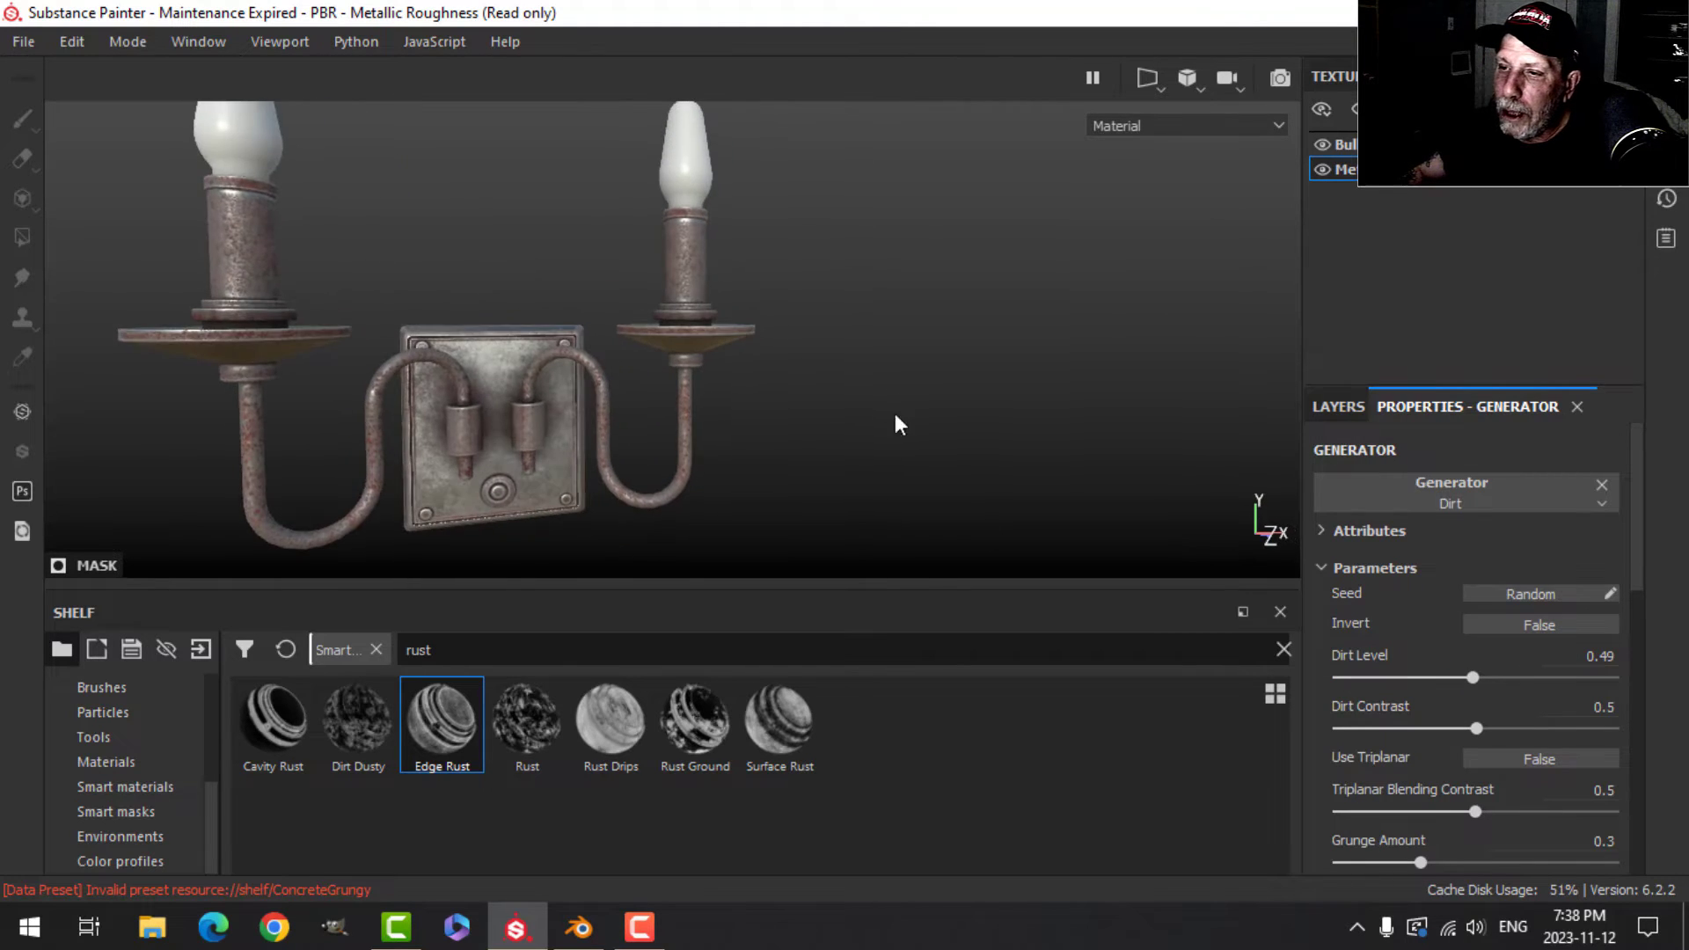
scroll(778, 426, up, 2)
scroll(771, 440, down, 4)
alt+middle_drag(832, 361, 795, 388)
scroll(799, 390, up, 5)
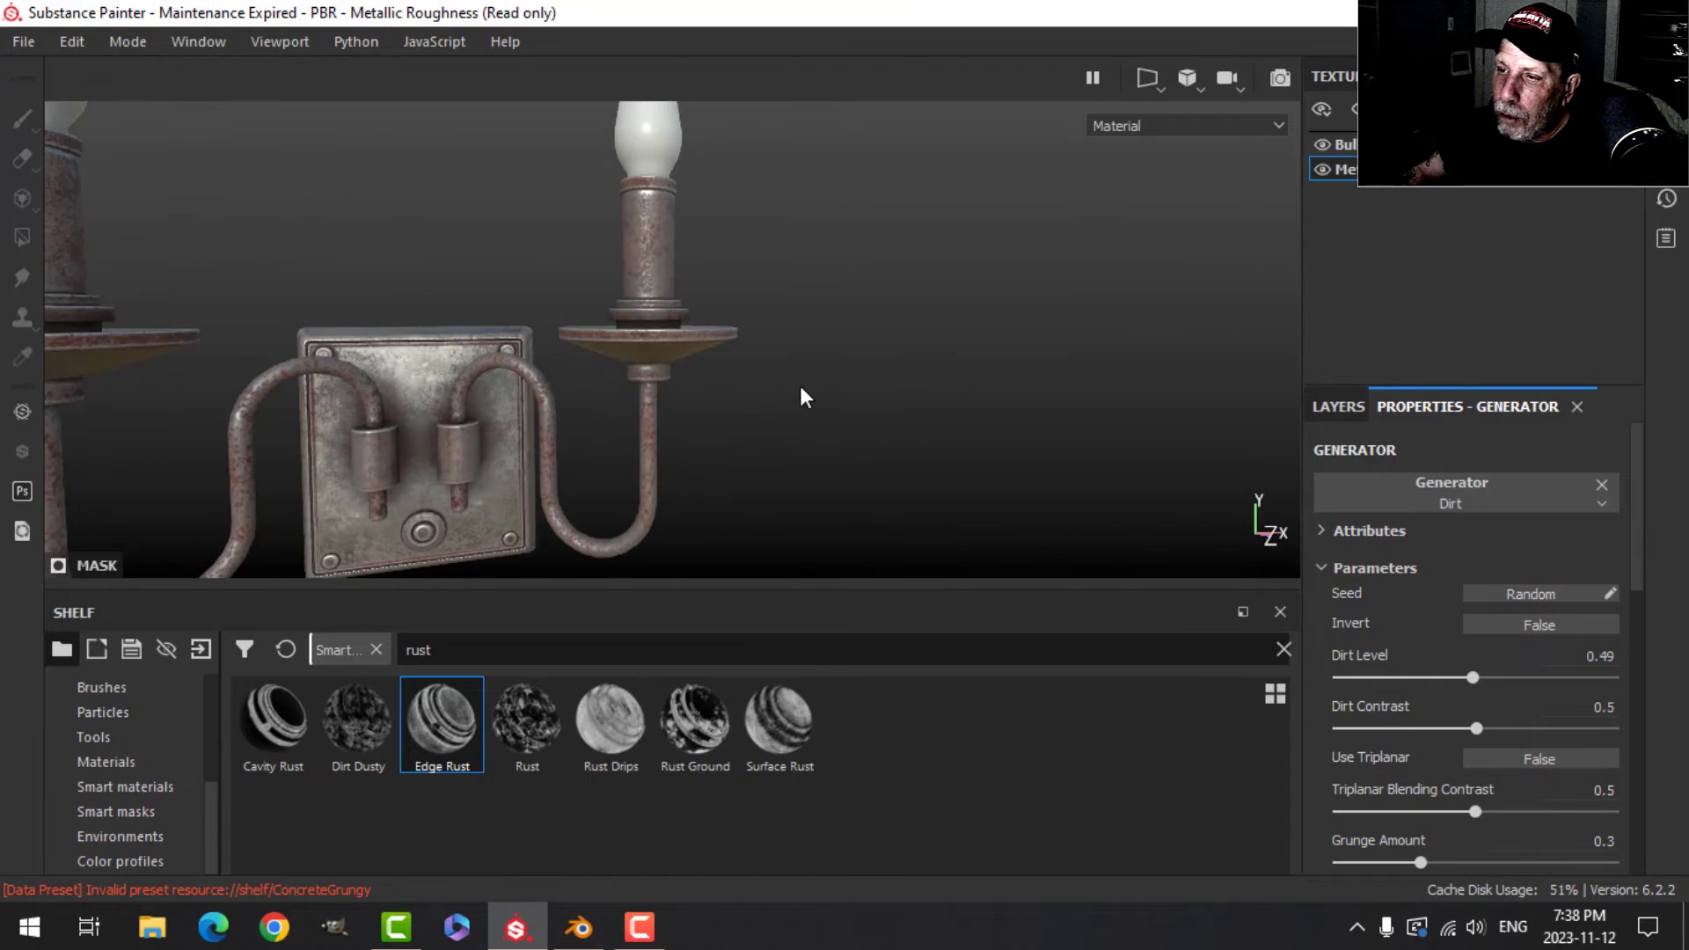
scroll(799, 393, down, 3)
alt+drag(783, 389, 634, 422)
alt+middle_drag(643, 422, 773, 400)
scroll(795, 421, up, 2)
alt+drag(814, 421, 775, 431)
Temporarily hide the Rust Fine layer and show it again to judge its effect on the metal.
click(1338, 407)
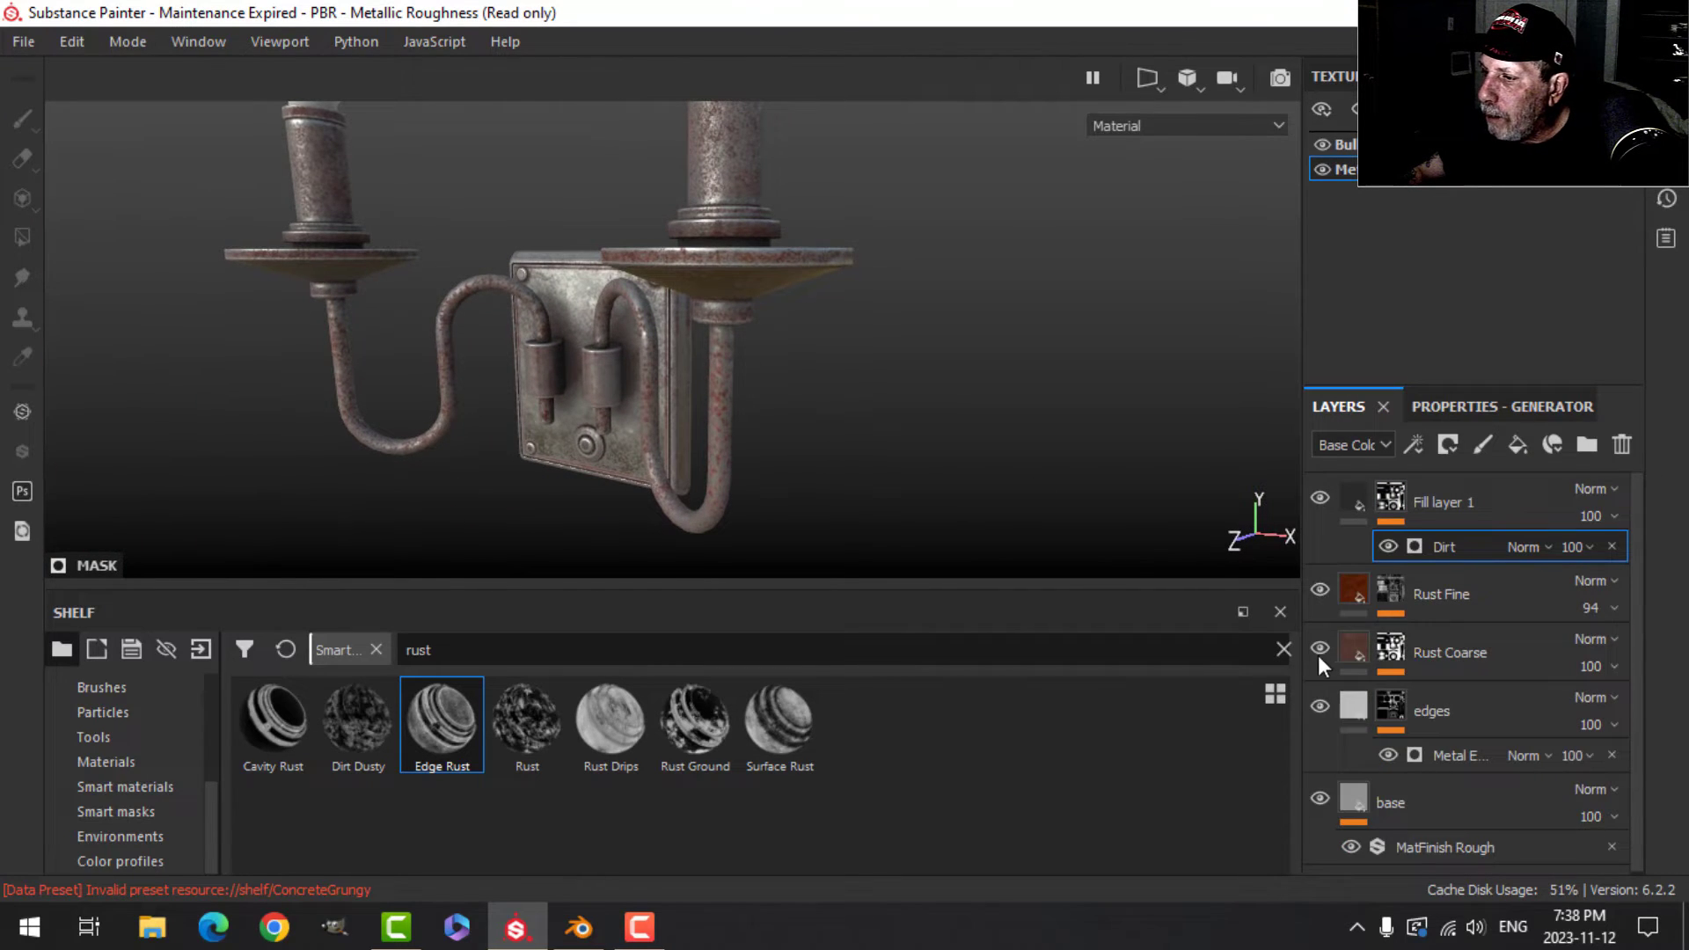
click(1321, 590)
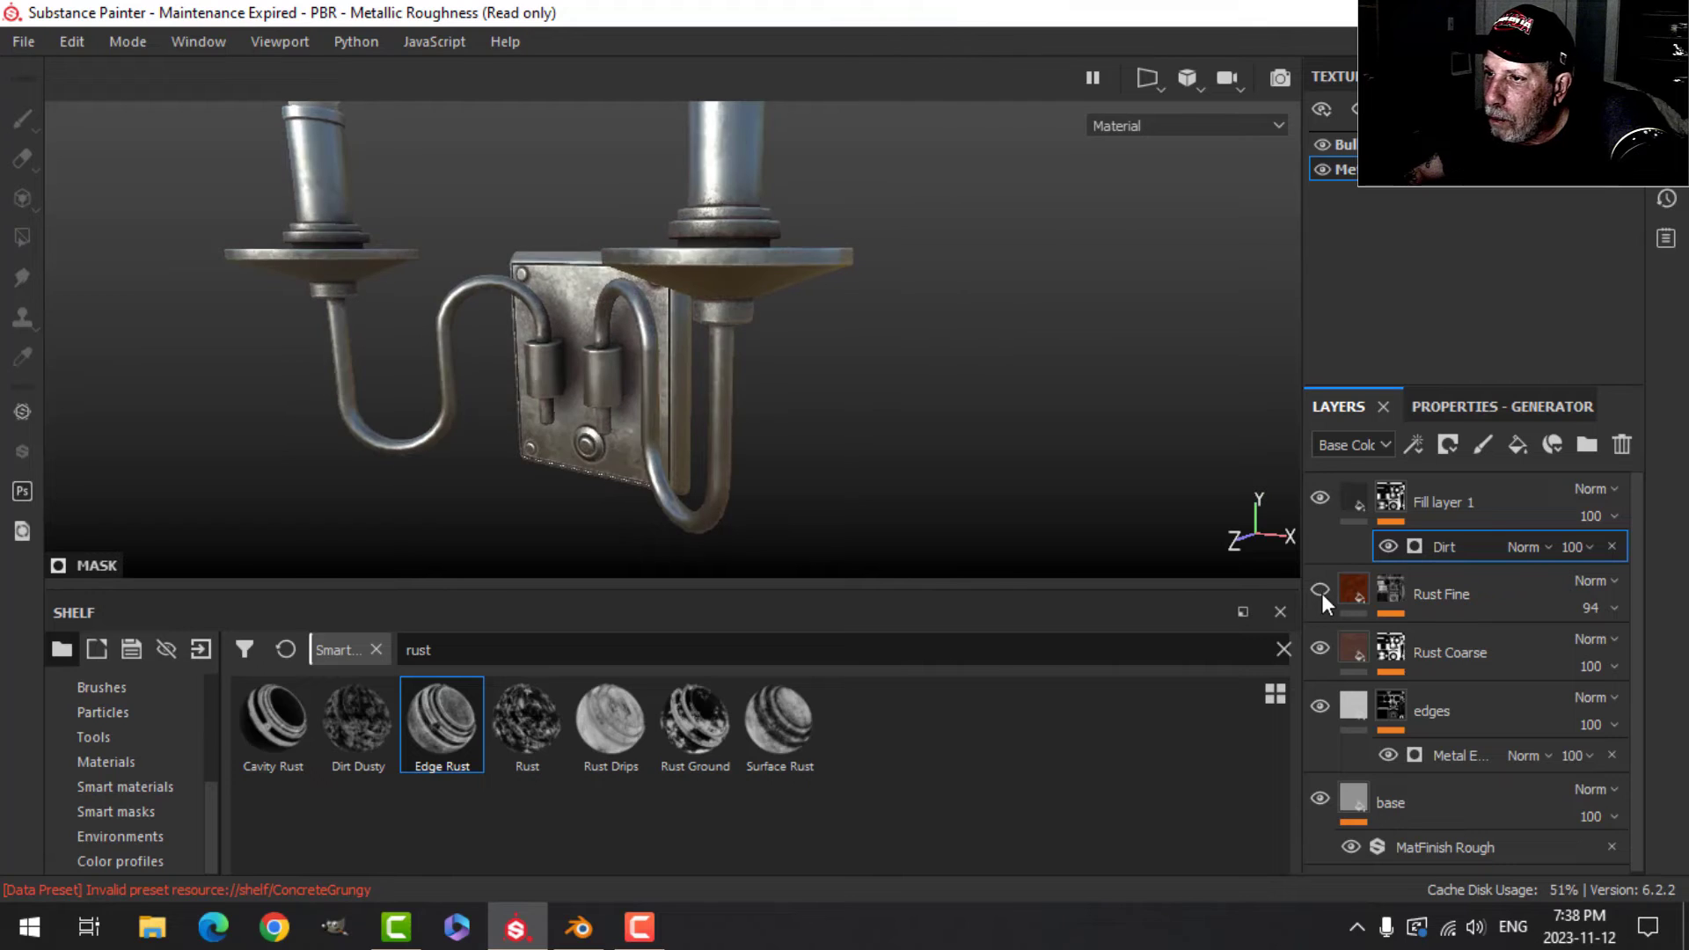
click(1321, 591)
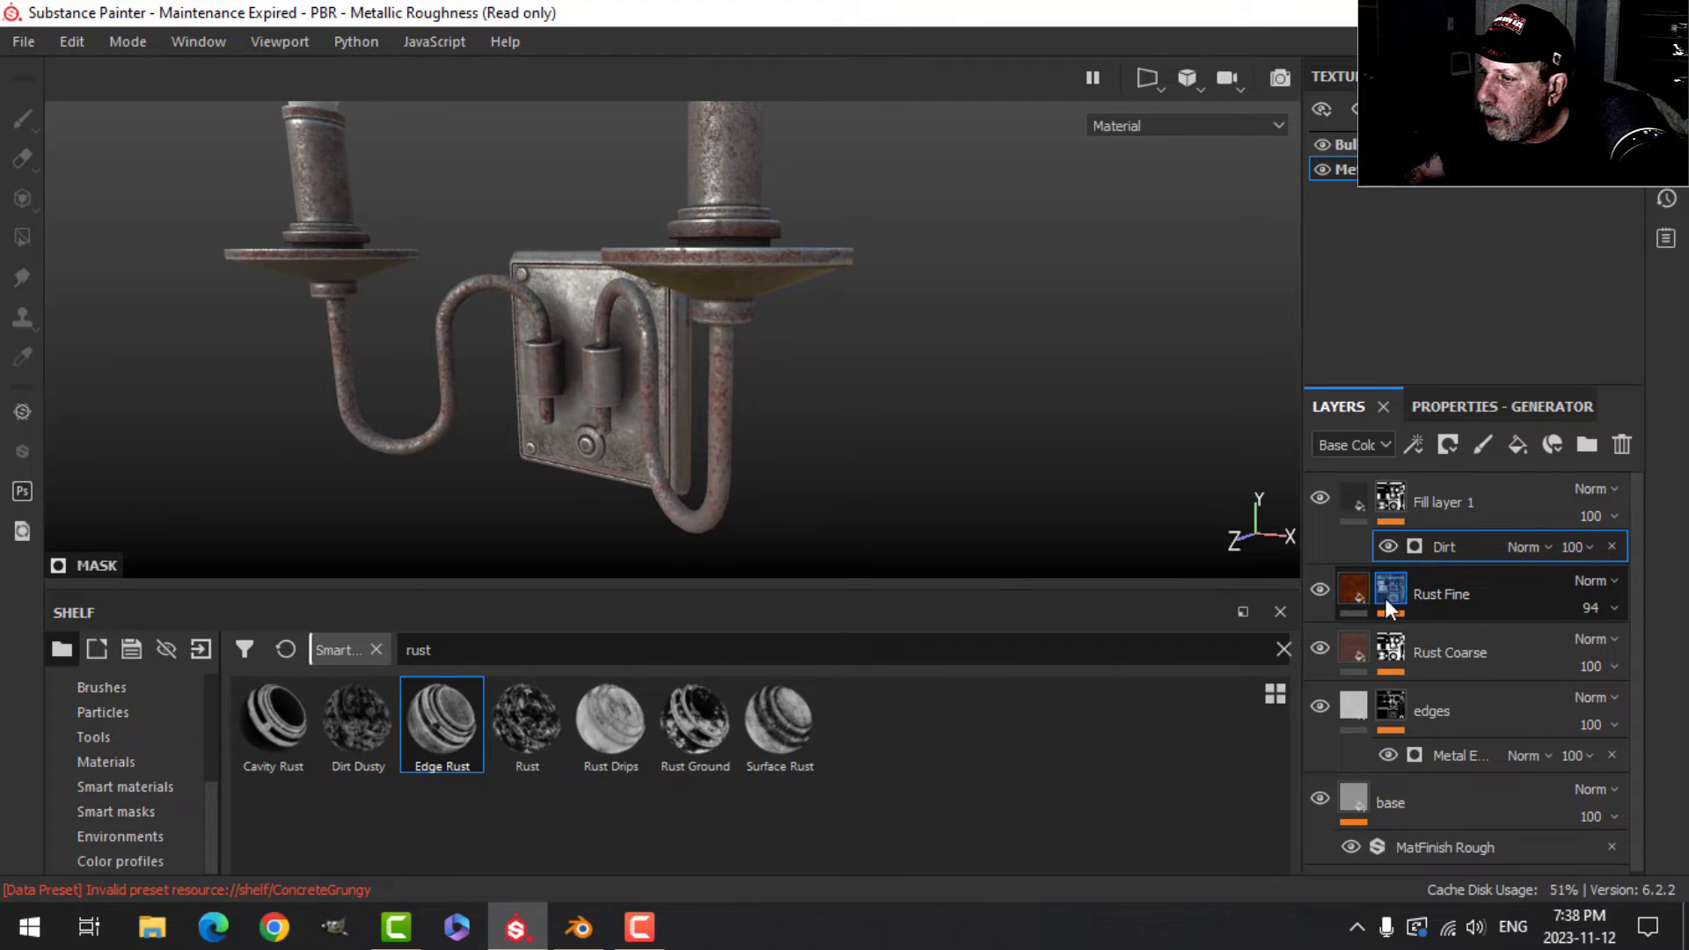
Reduce the fine rust by setting the Balance of the Grunge Rough Dirty fill in the Rust Fine mask to 0.54.
click(1343, 593)
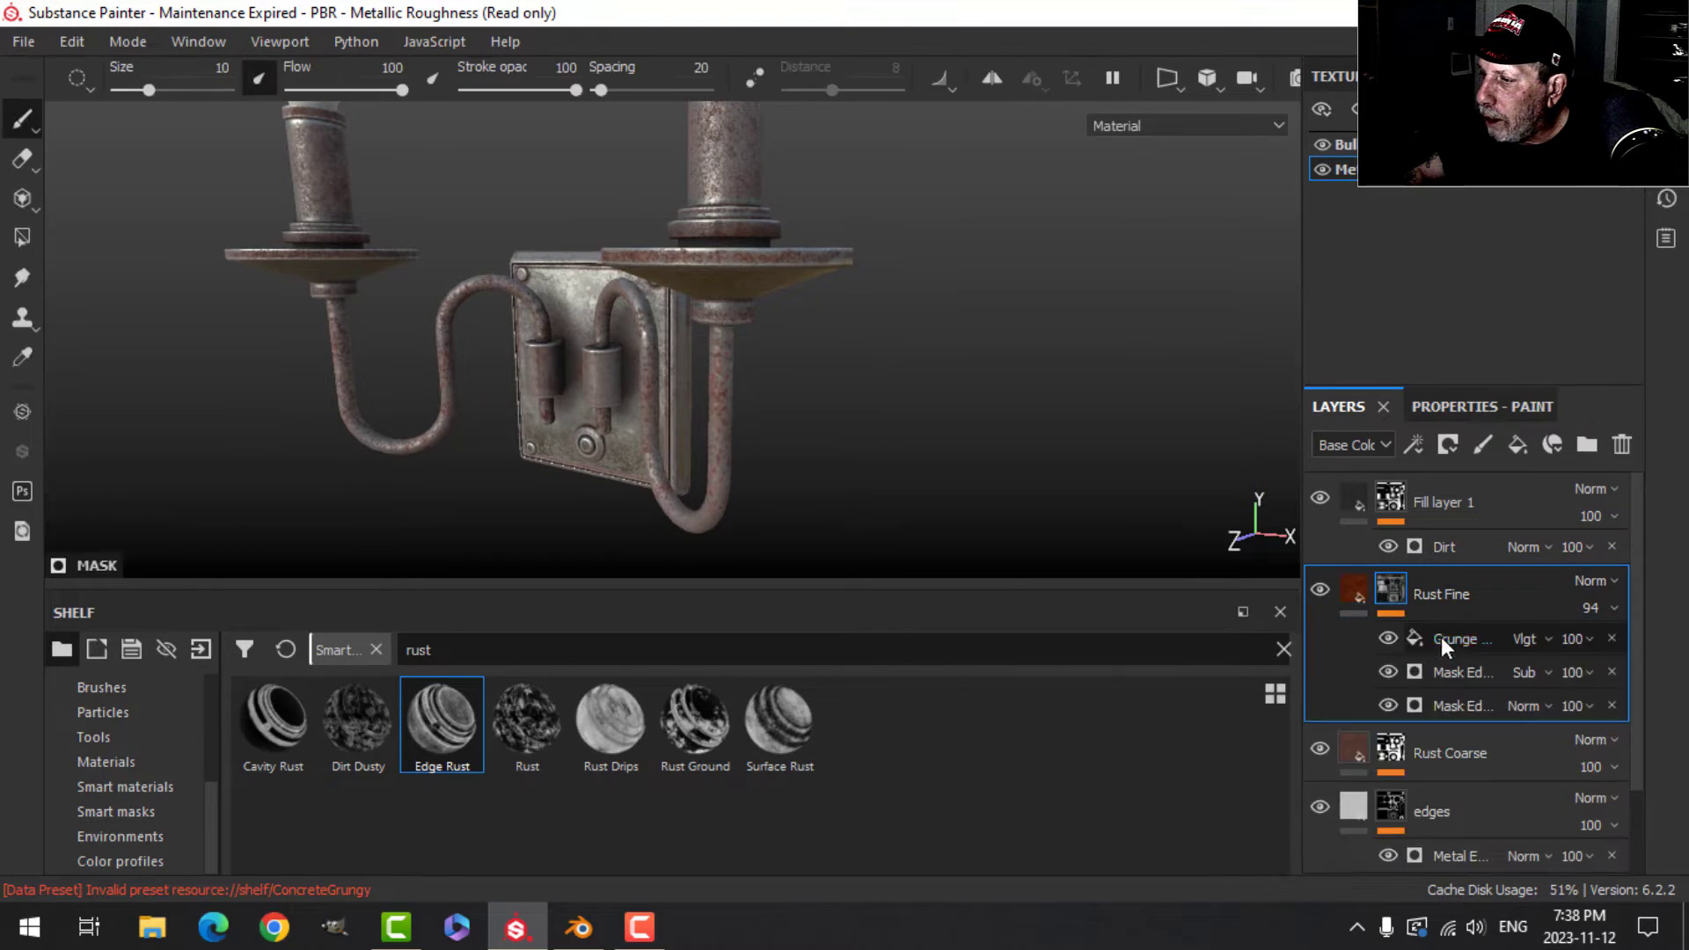
click(1448, 639)
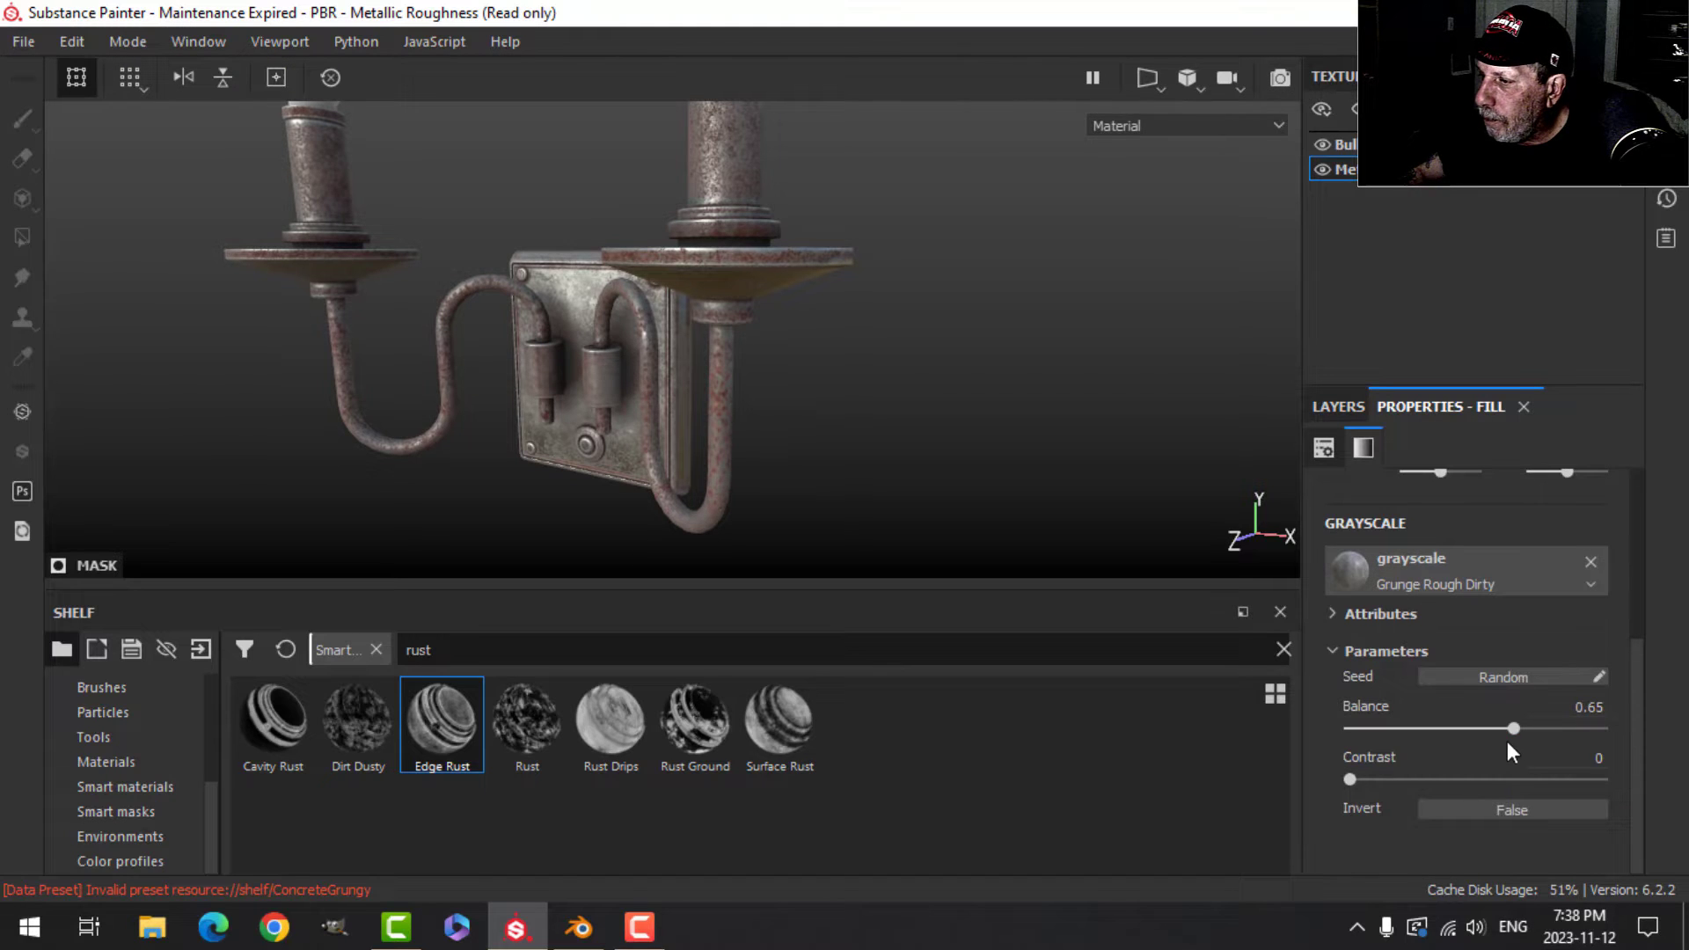
drag(1512, 730, 1483, 728)
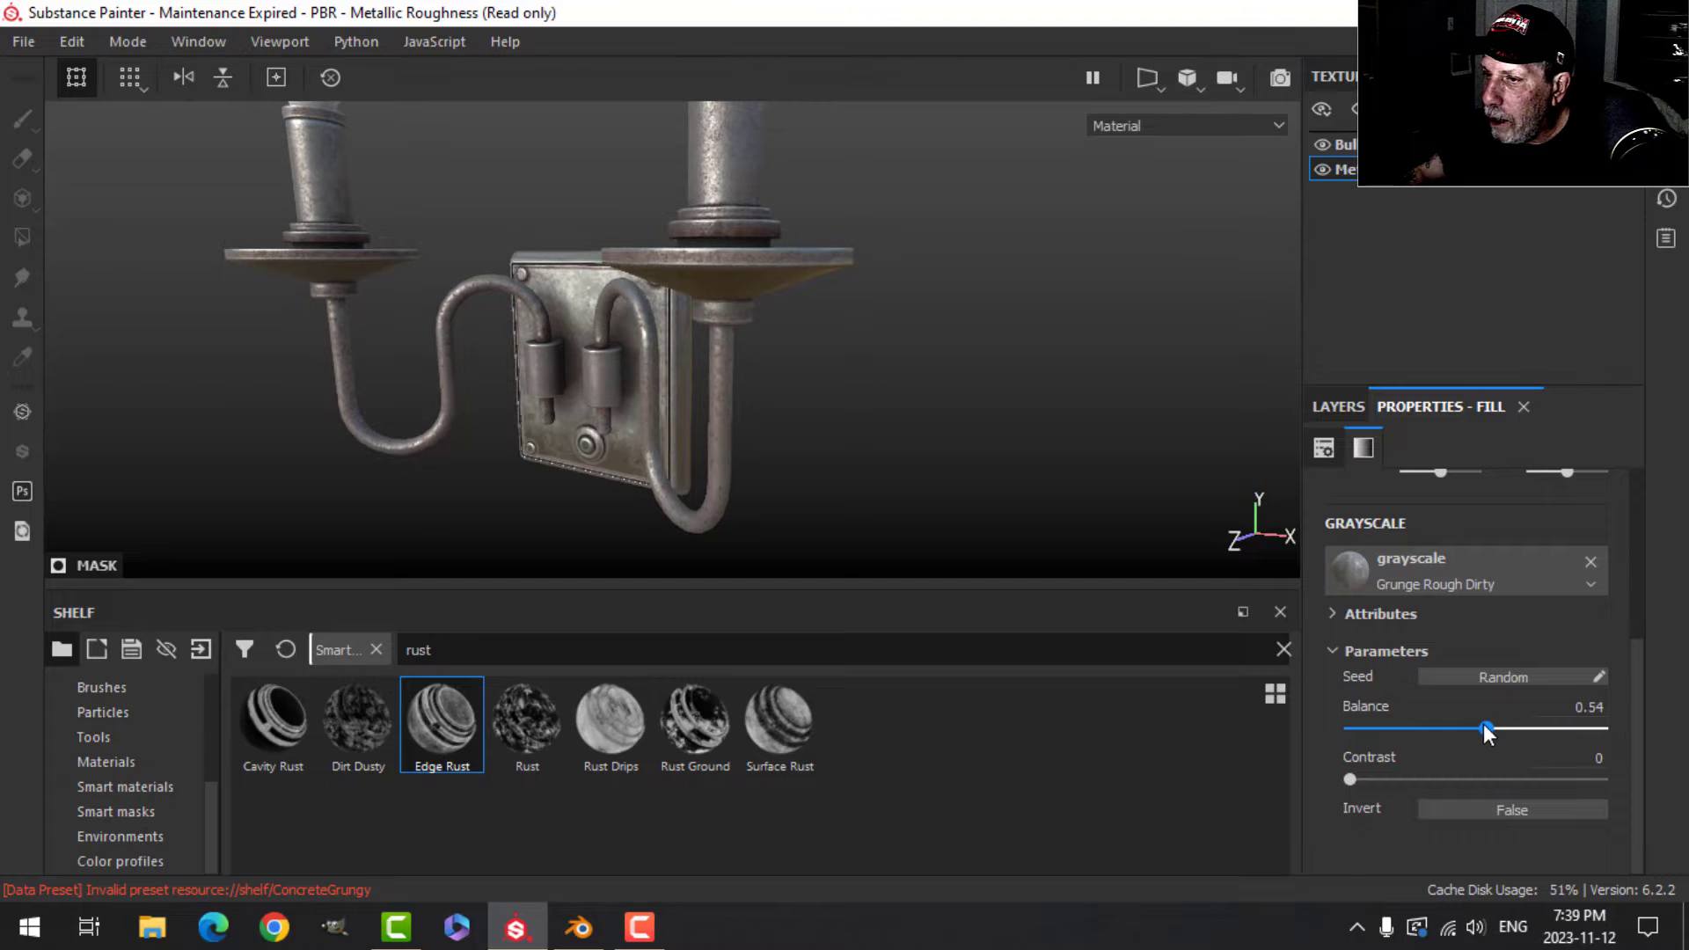
alt+drag(747, 377, 779, 389)
Rename the dark fill layer at the top of the stack to "dirt".
click(1337, 408)
click(1349, 494)
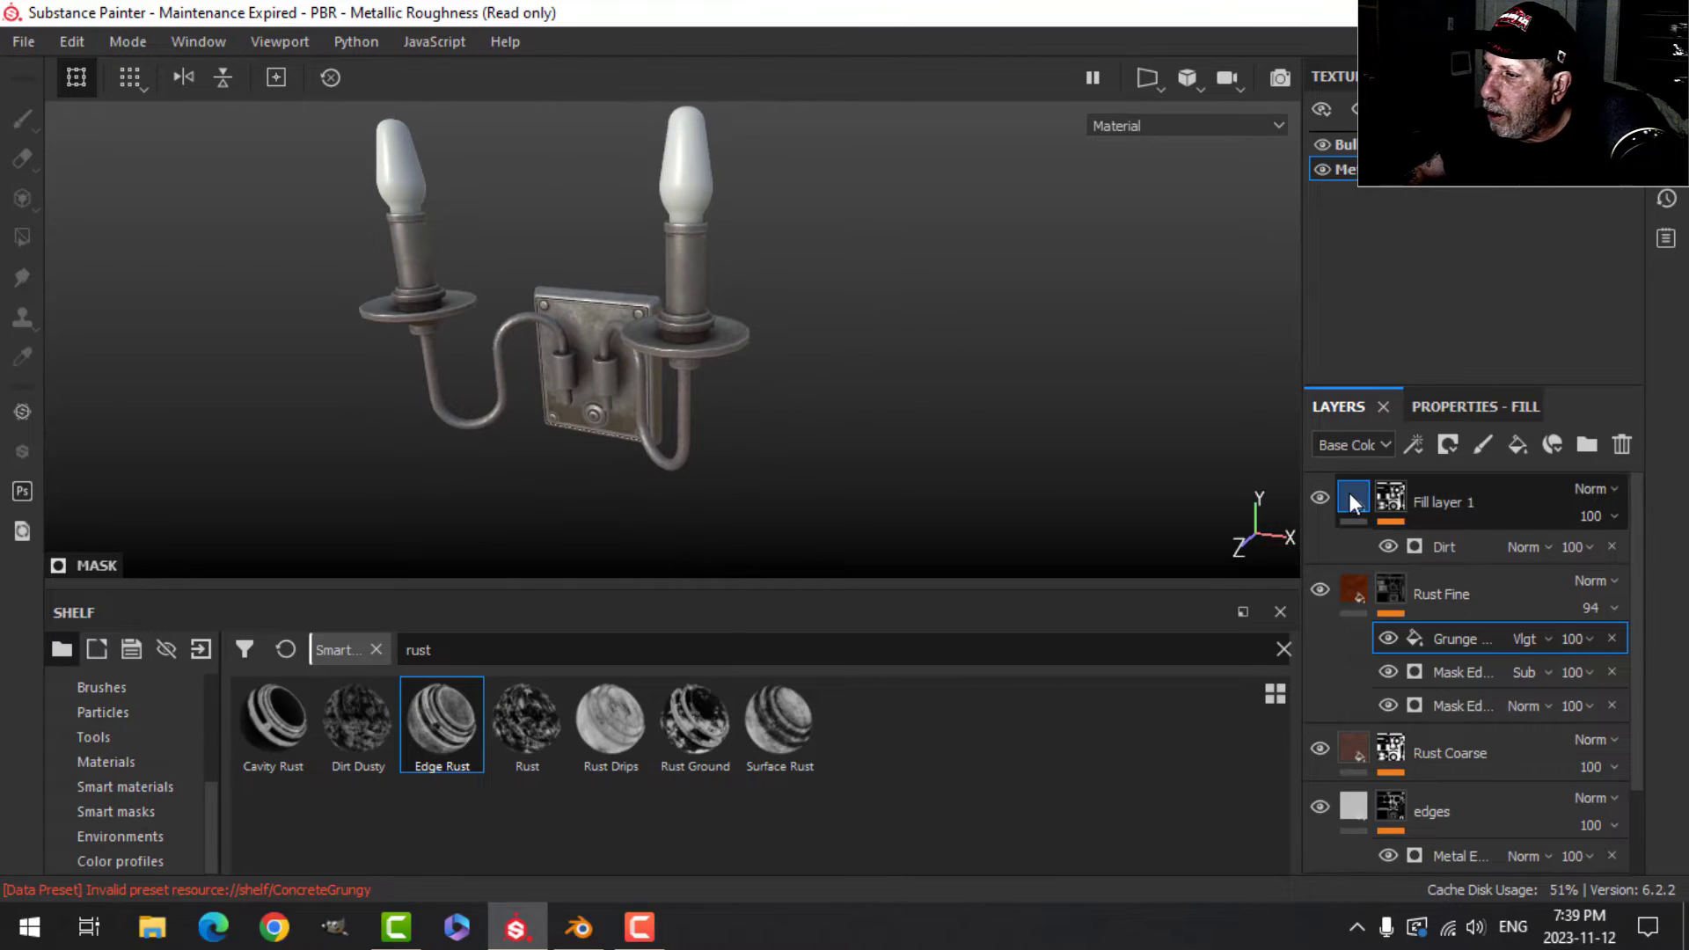
text(dirt)
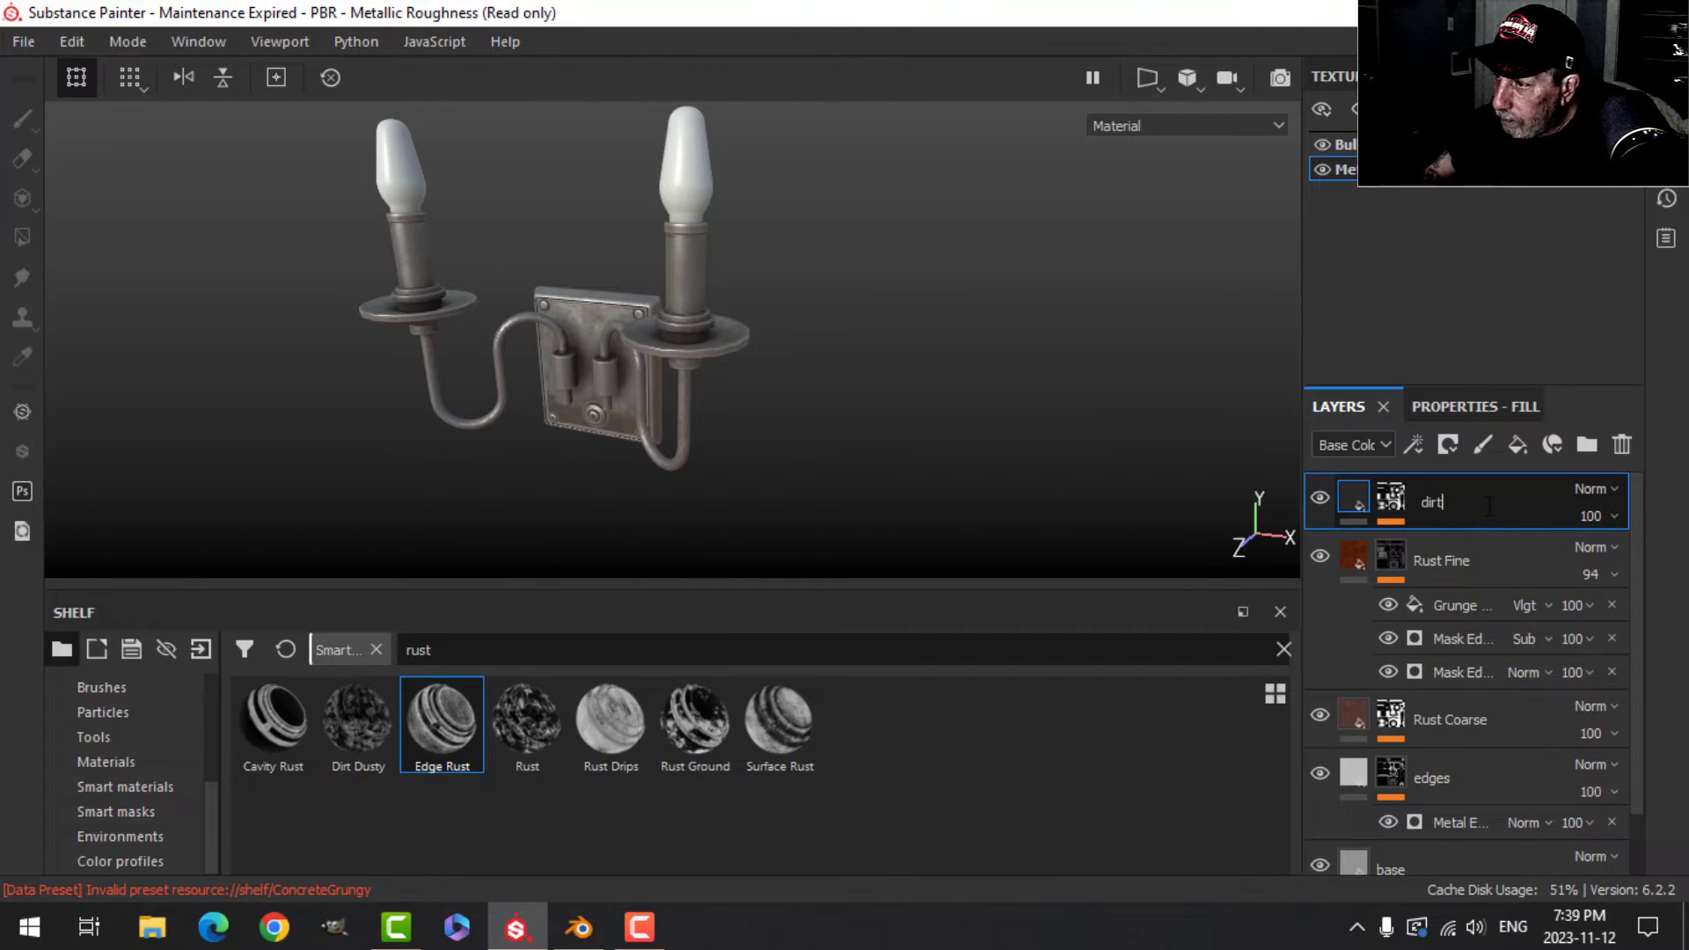
key(Return)
Group all layers from dirt down to base into a collapsed folder named "Metal".
scroll(1457, 653, down, 2)
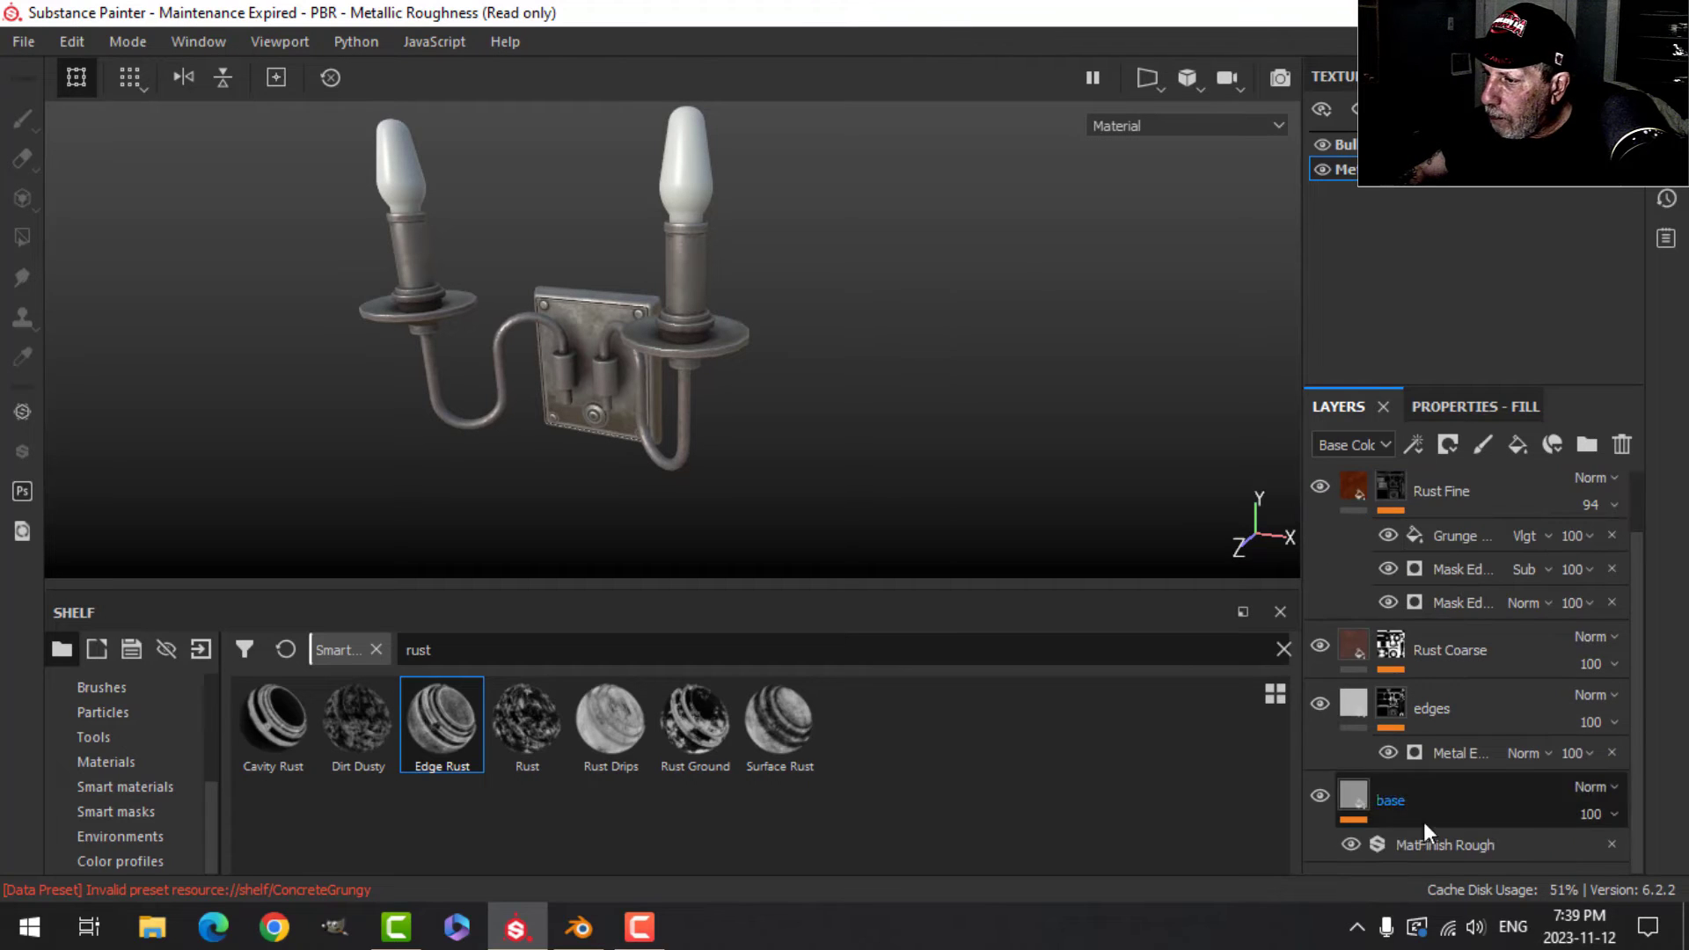
shift+click(1410, 821)
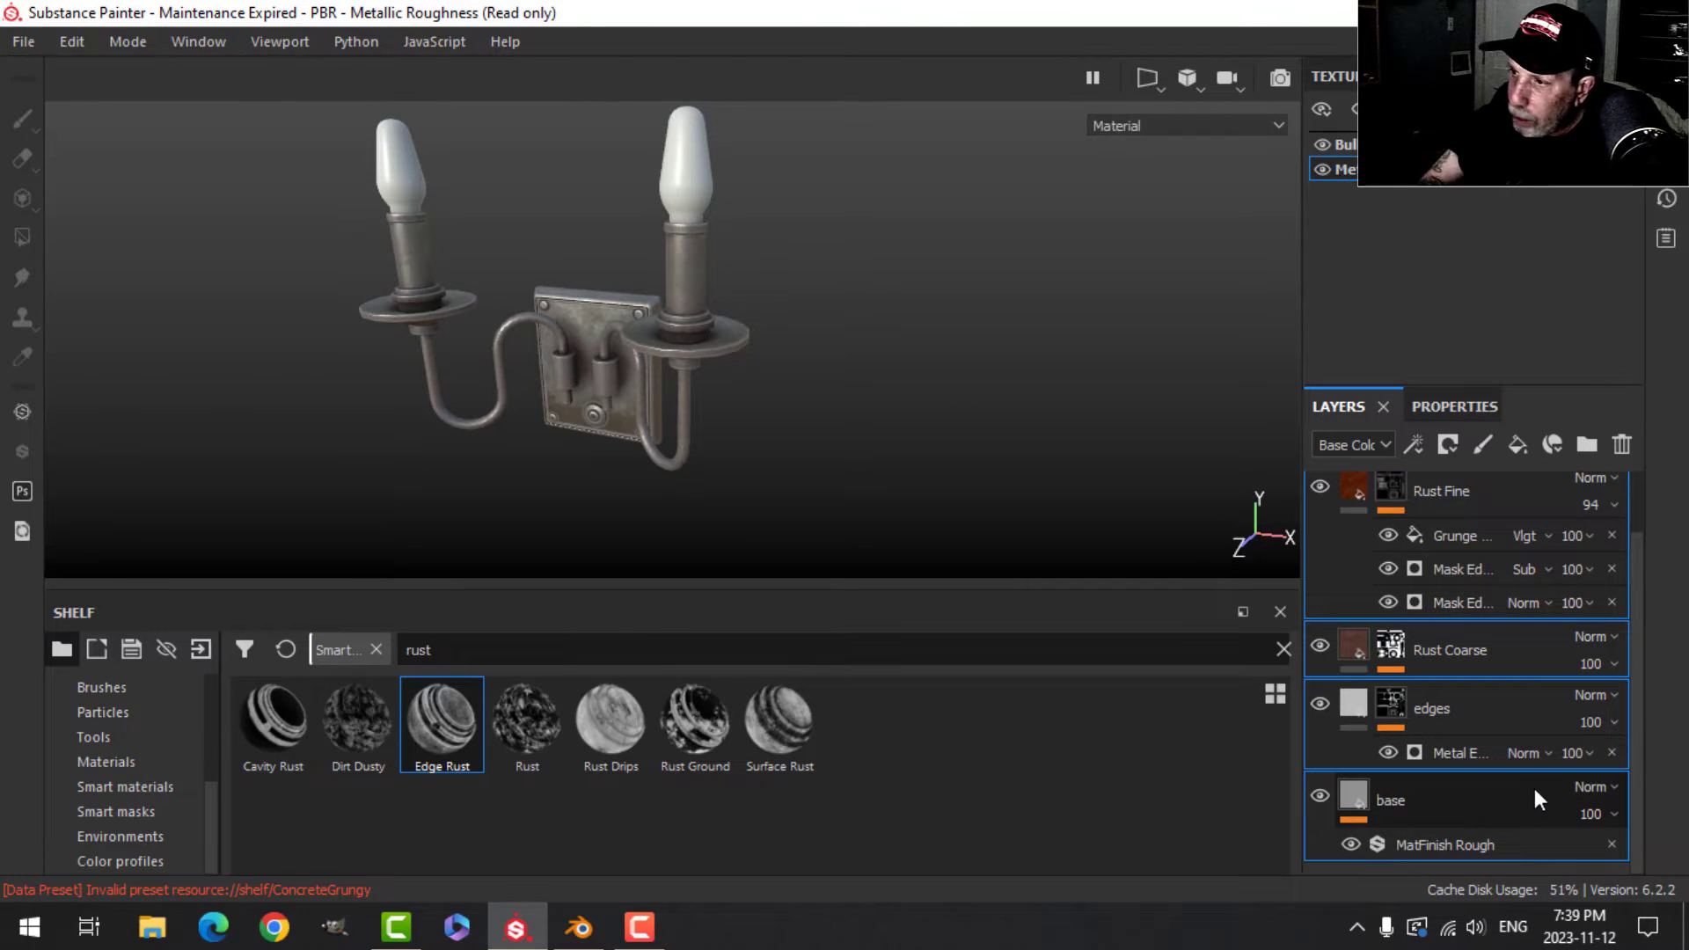
key(ctrl+g)
click(1334, 497)
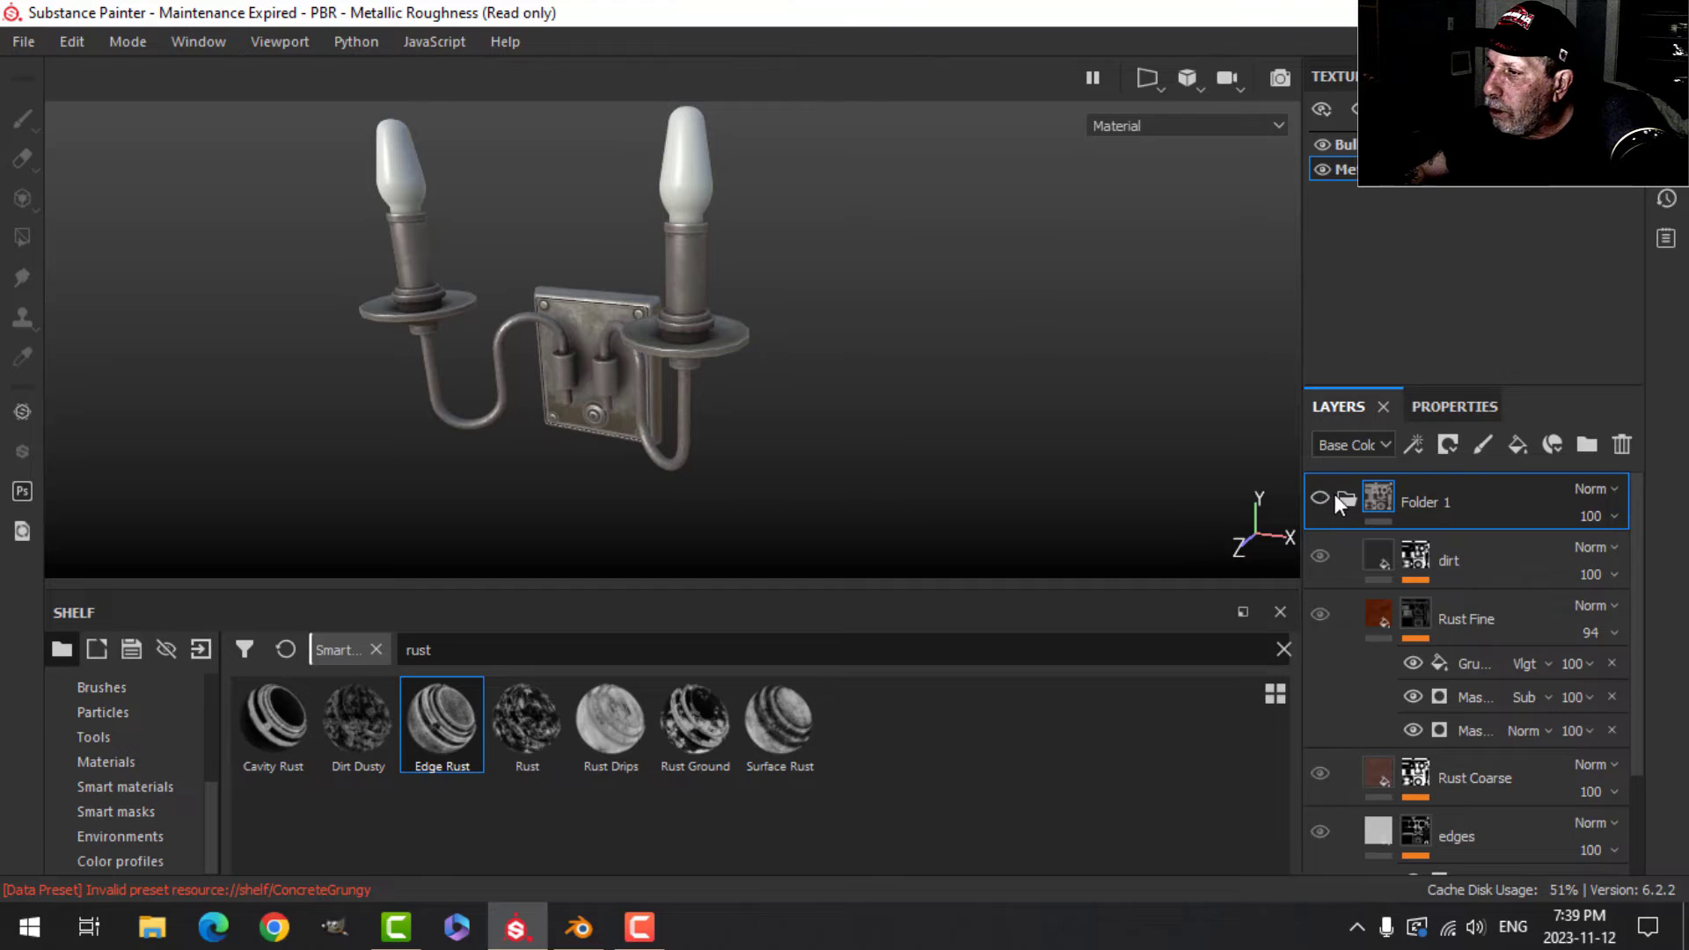
click(1330, 499)
click(1346, 500)
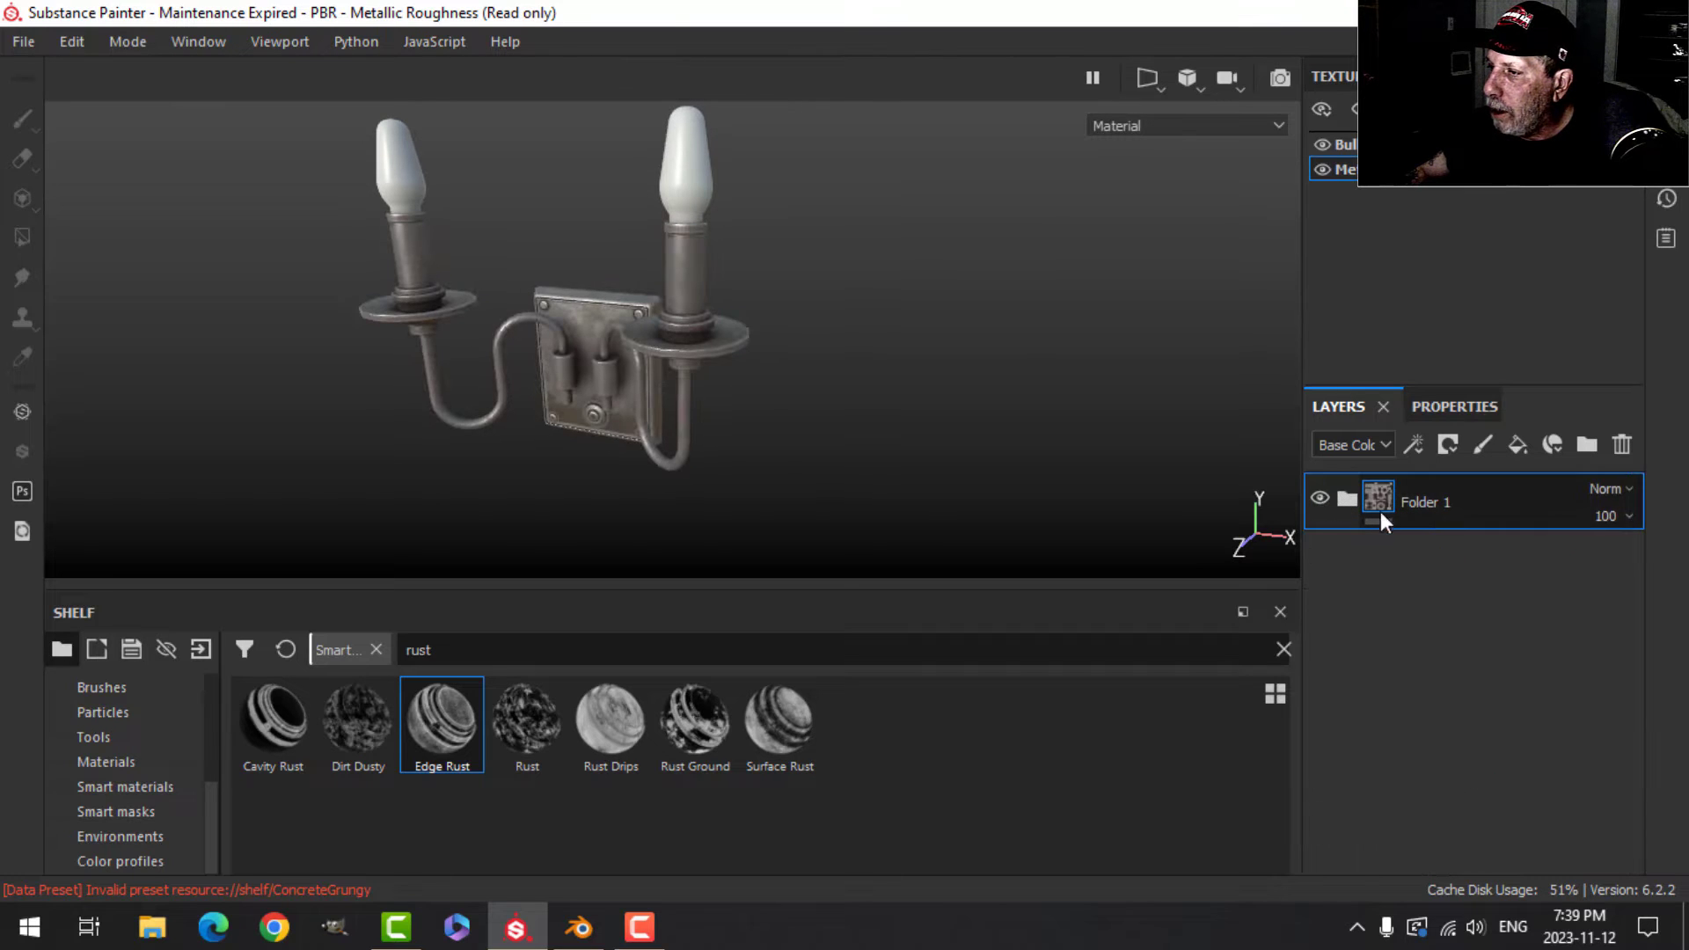
double_click(1420, 509)
text(Metal)
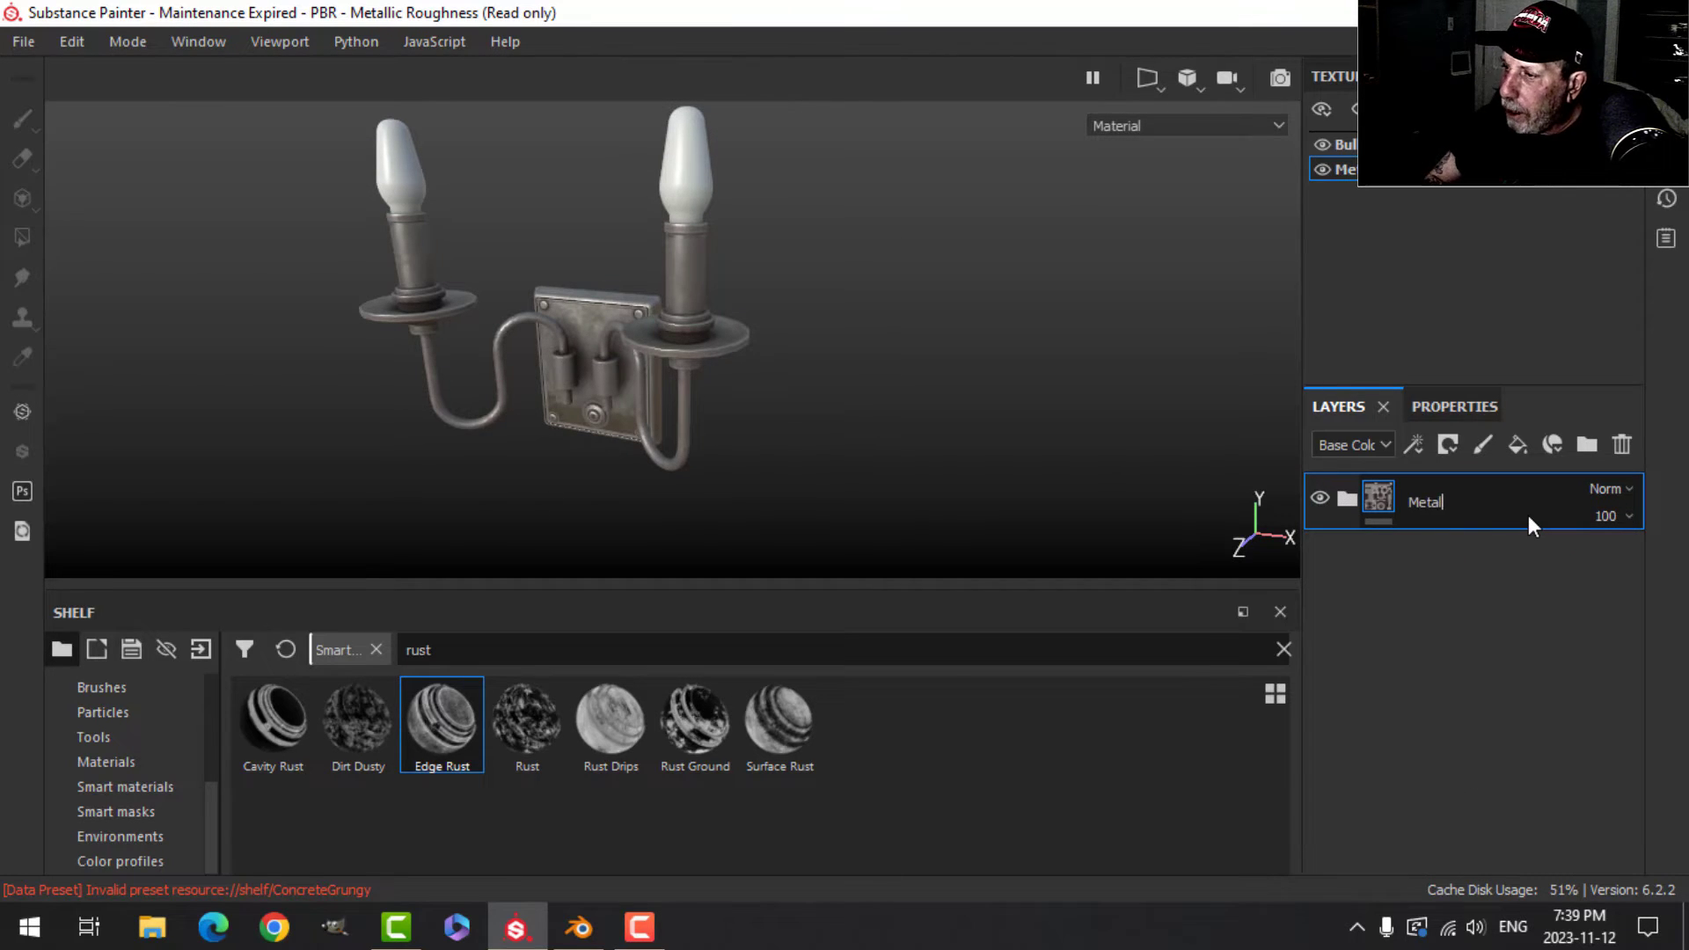
key(Return)
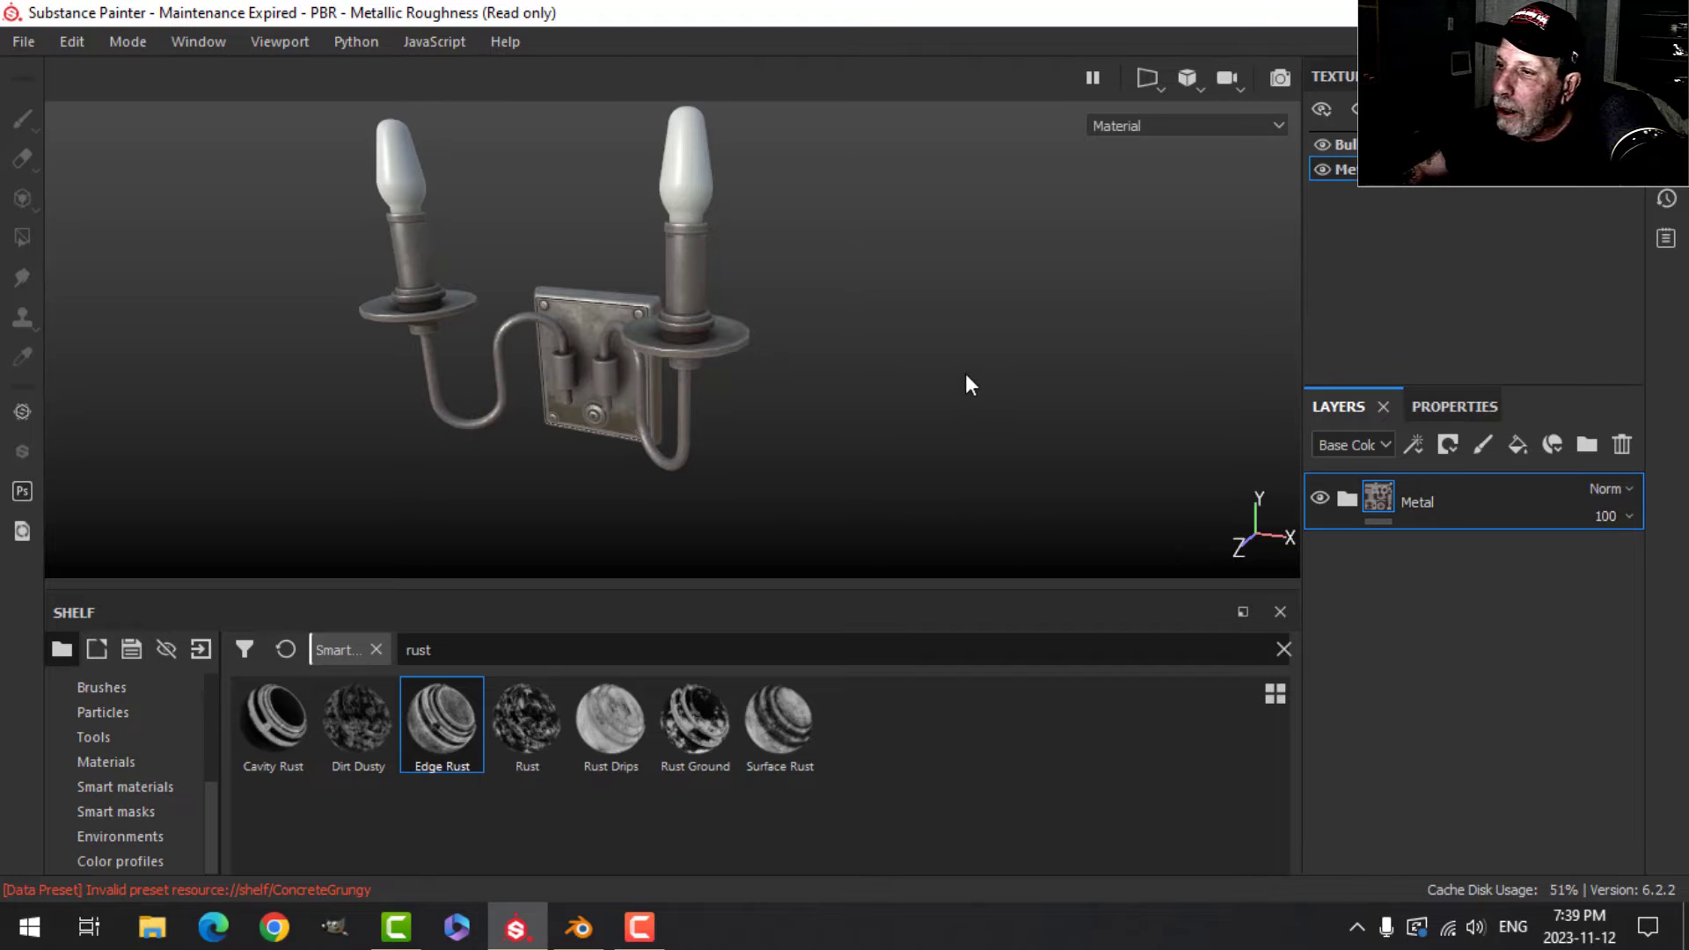
In the Bulb texture set, delete the default paint layer and add a fill layer.
alt+drag(954, 282, 767, 338)
shift+right_drag(766, 338, 953, 320)
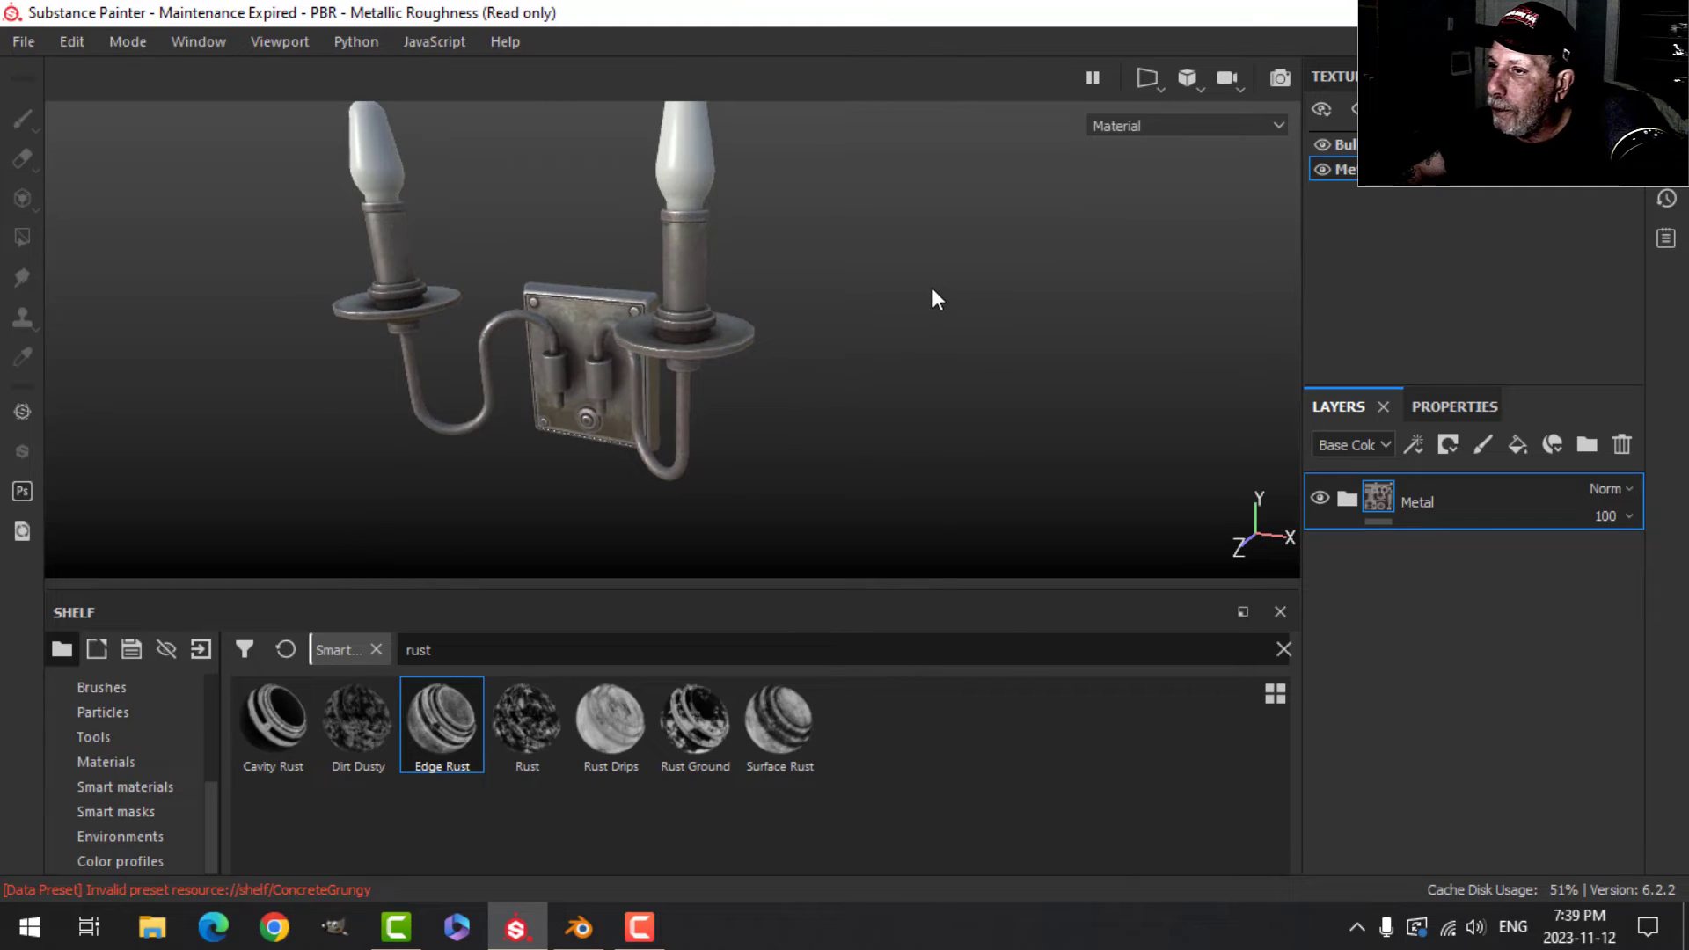
alt+middle_drag(931, 294, 884, 321)
click(1339, 144)
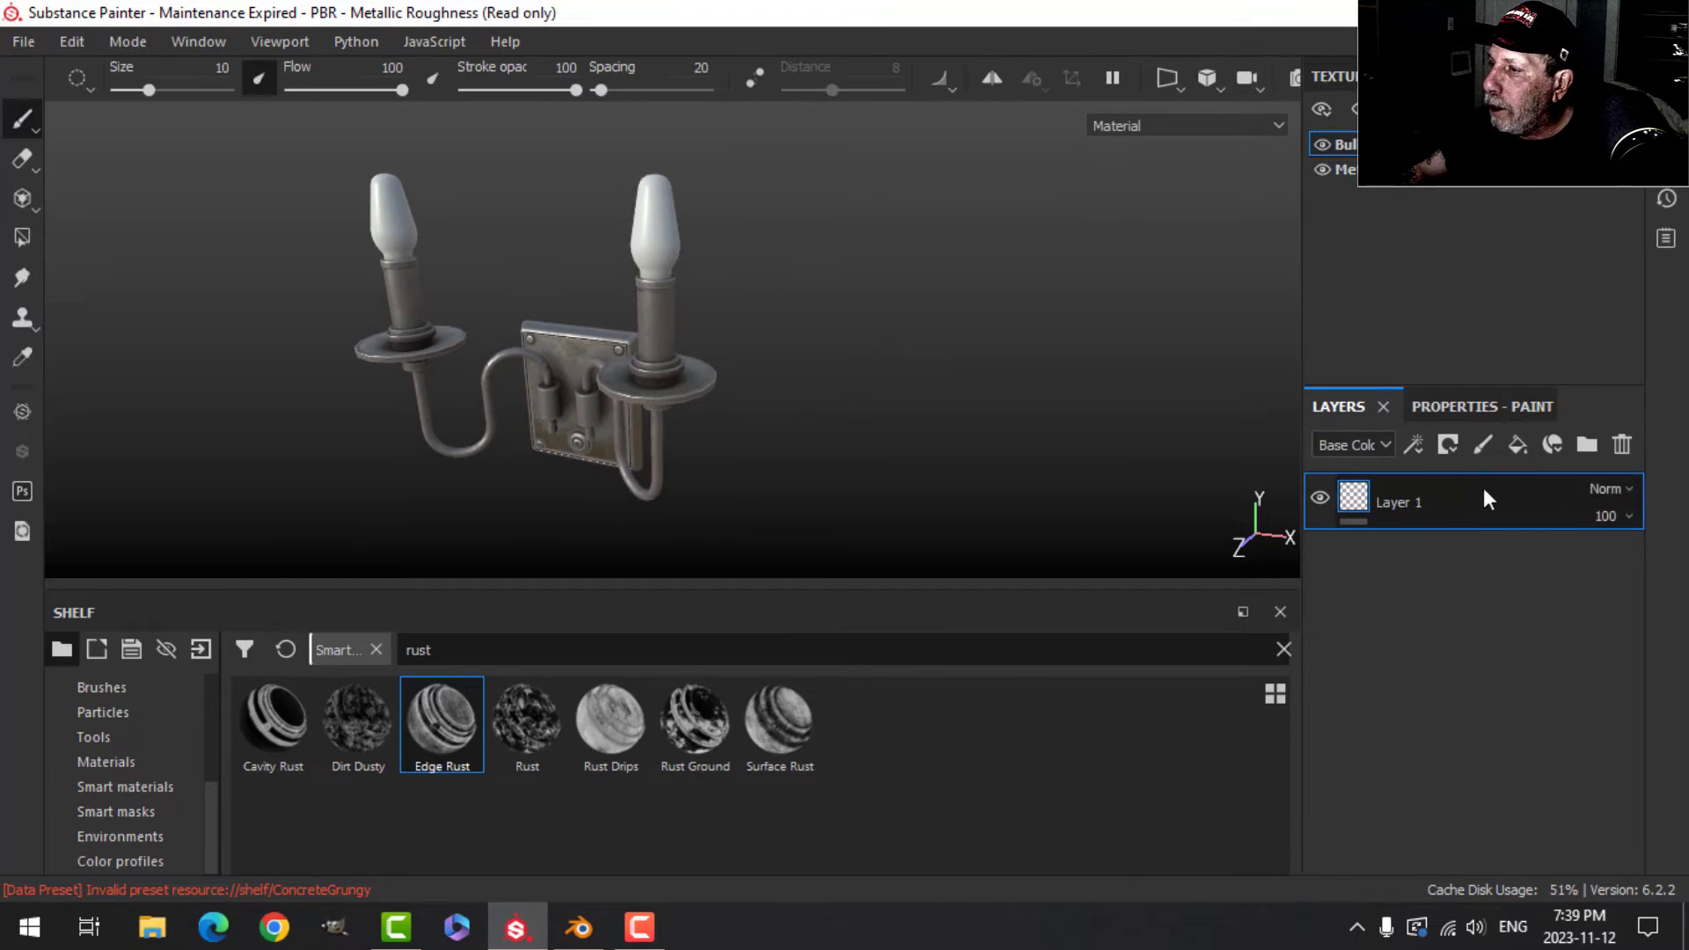
click(1622, 444)
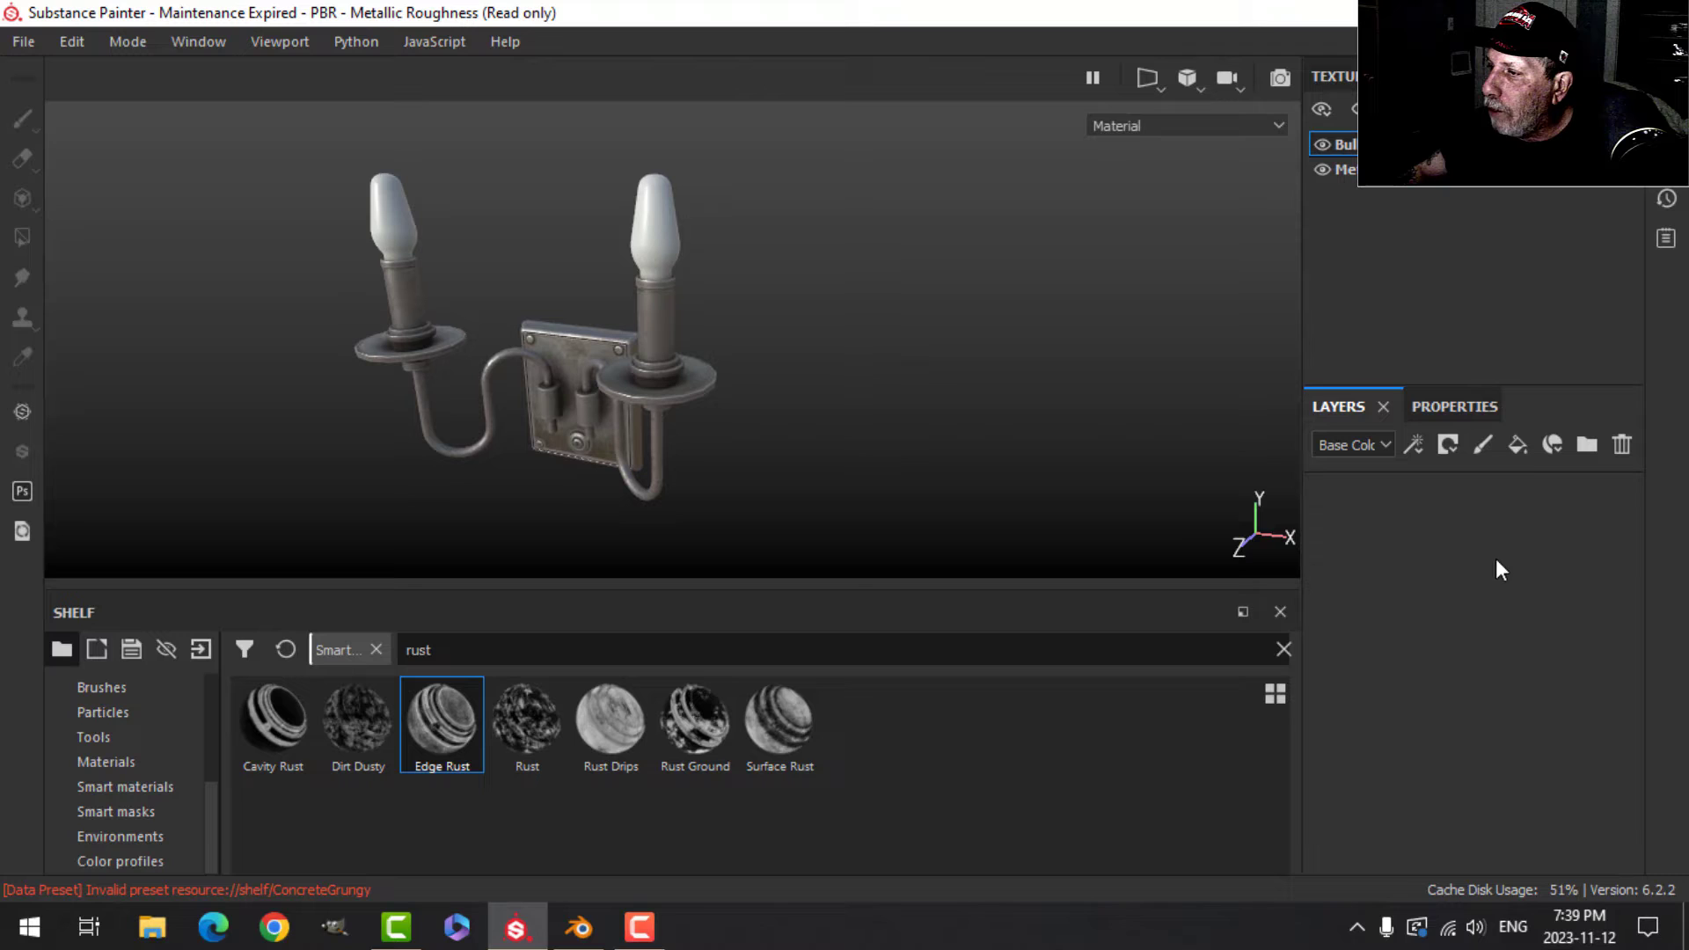
click(1515, 445)
Add an Emissive channel to the Bulb texture set.
click(1387, 79)
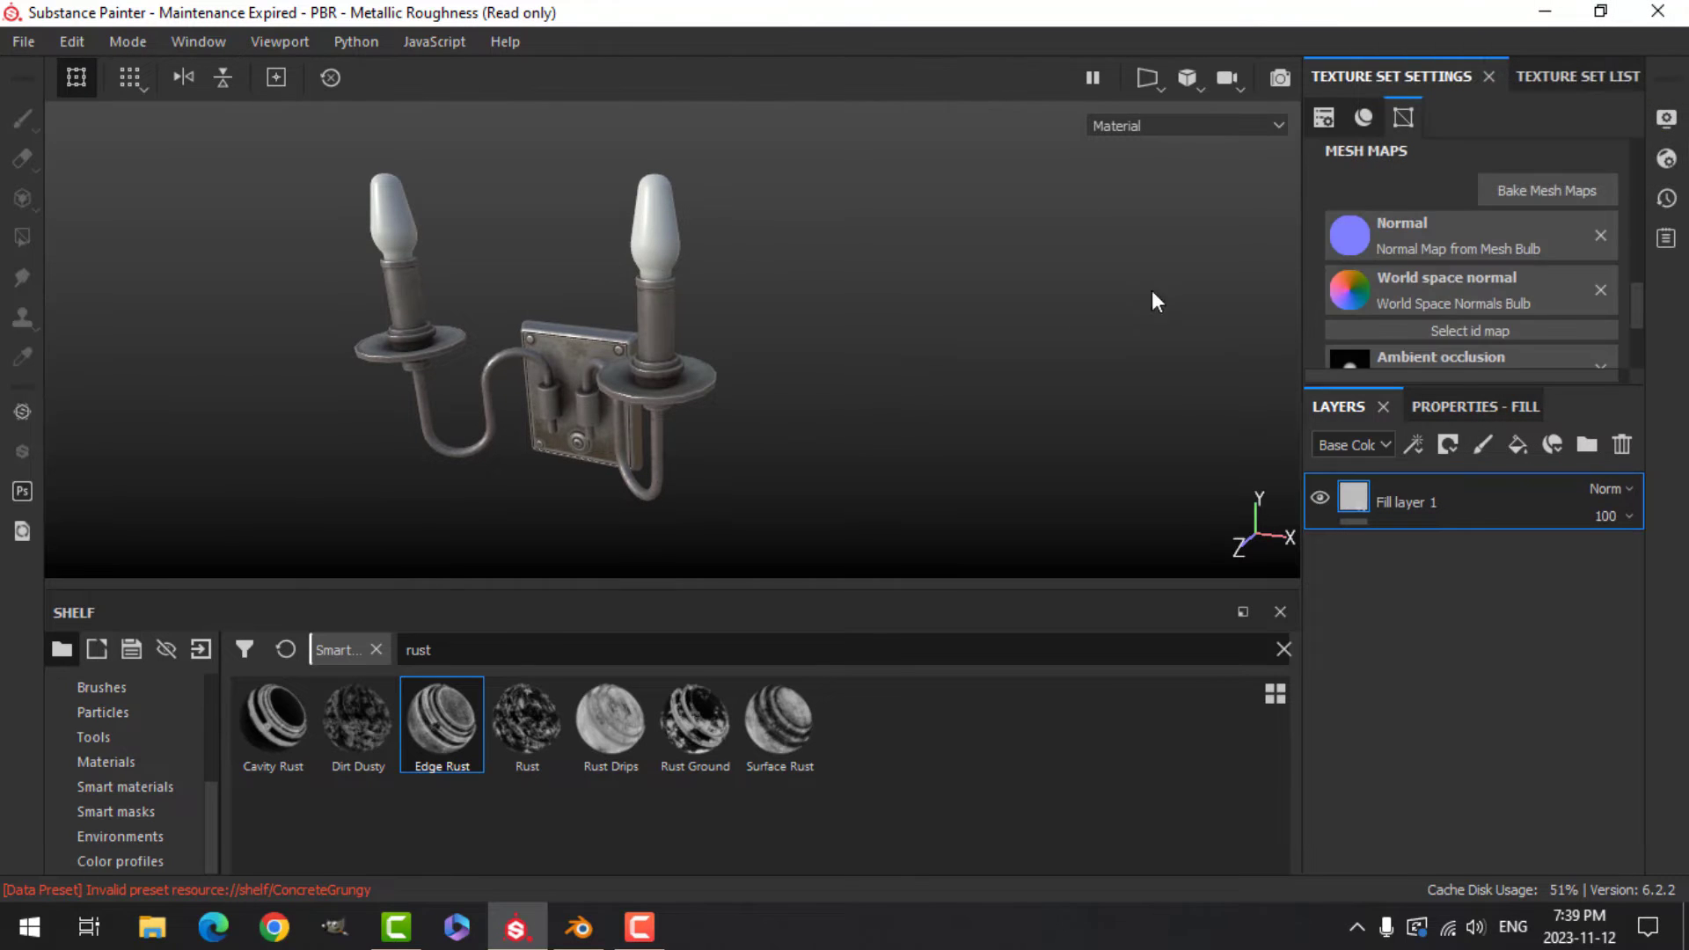
drag(1634, 312, 1628, 239)
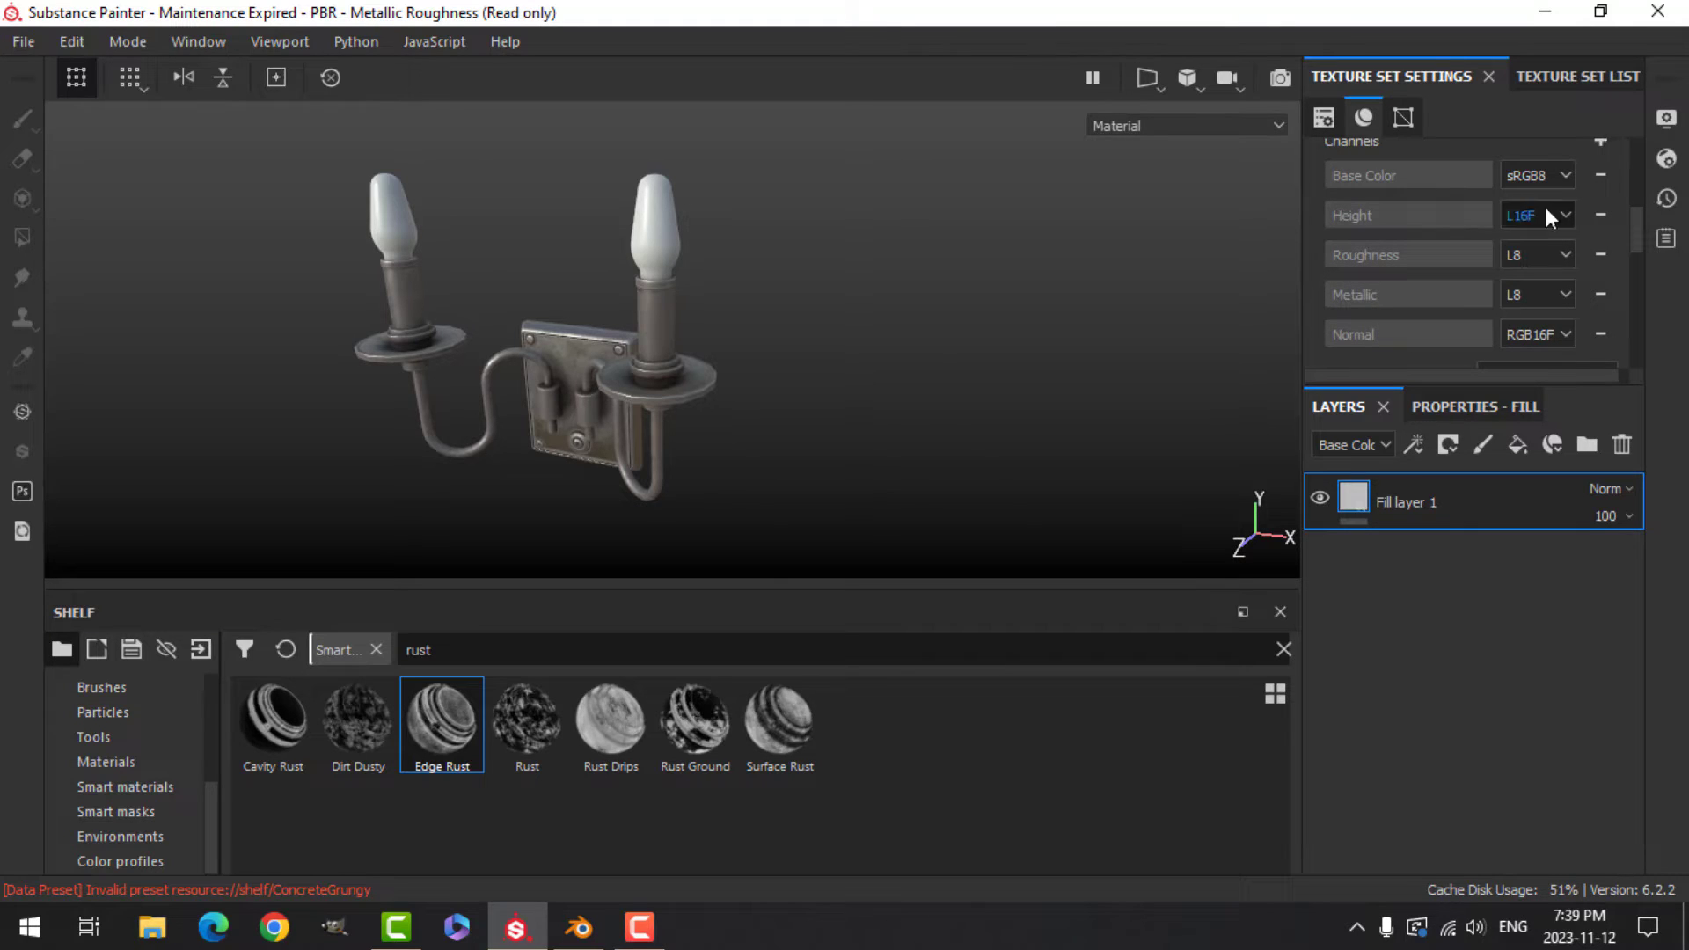
click(1600, 142)
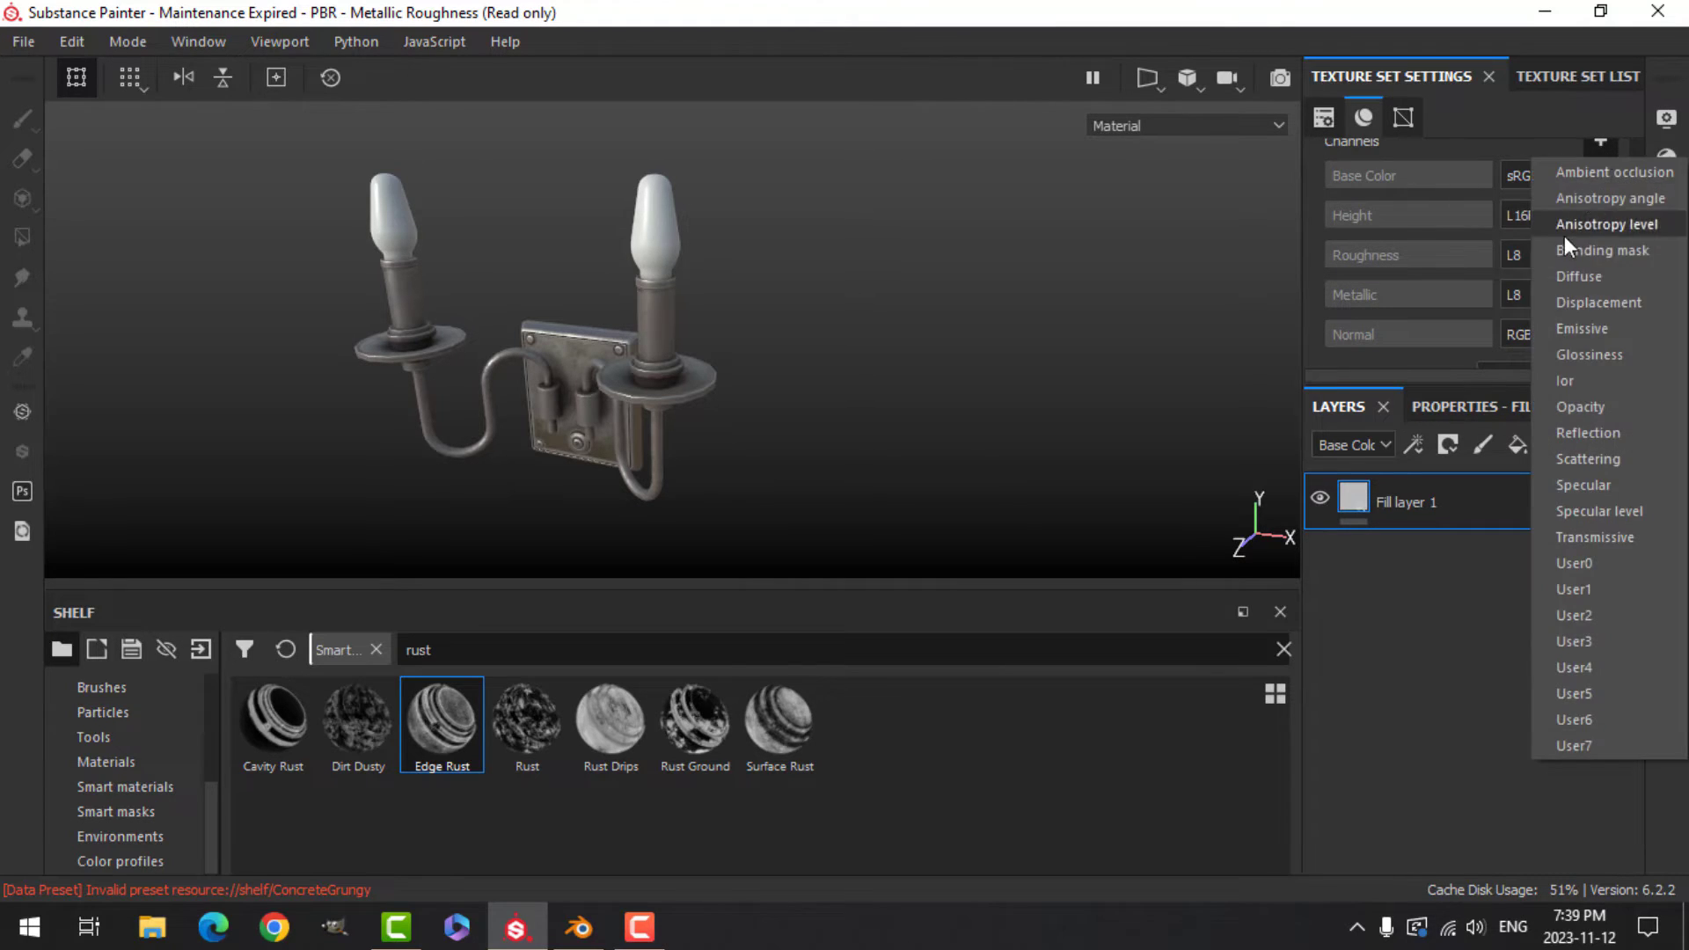
click(1571, 333)
Restrict the bulb fill layer to its color and emissive channels.
click(1450, 409)
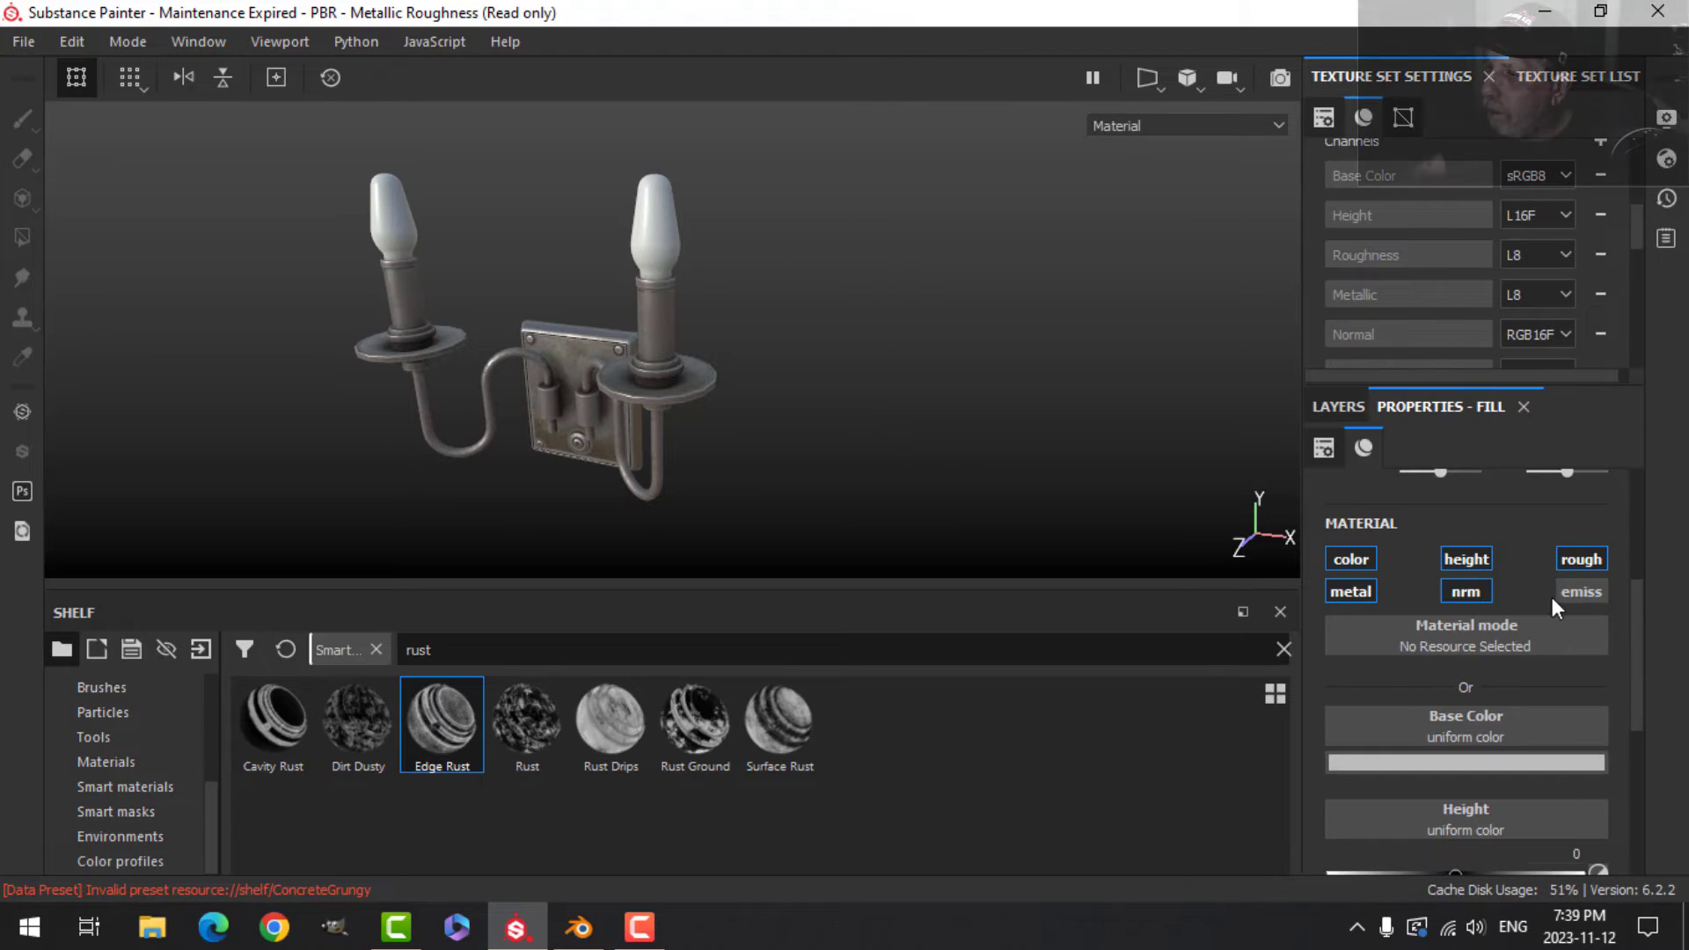
alt+click(1362, 564)
click(1570, 594)
scroll(1581, 631, down, 1)
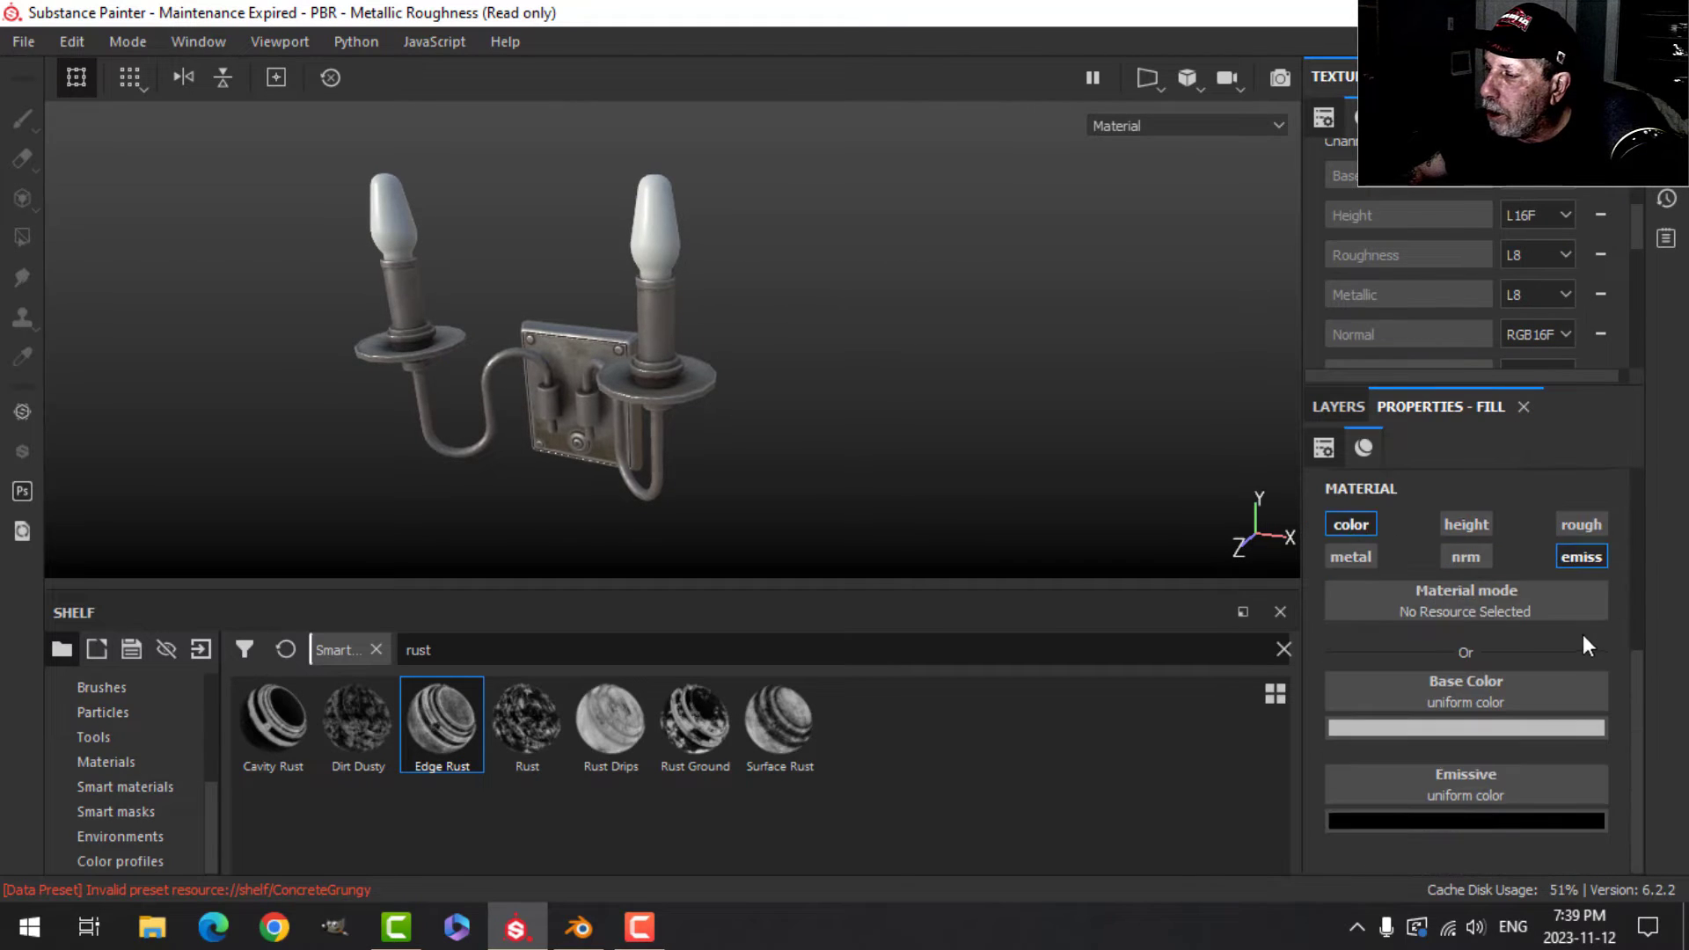
Set the bulb fill's emissive color to pale yellow, RGB 0.693, 0.681, 0.298, leaving the base color as is.
click(1453, 727)
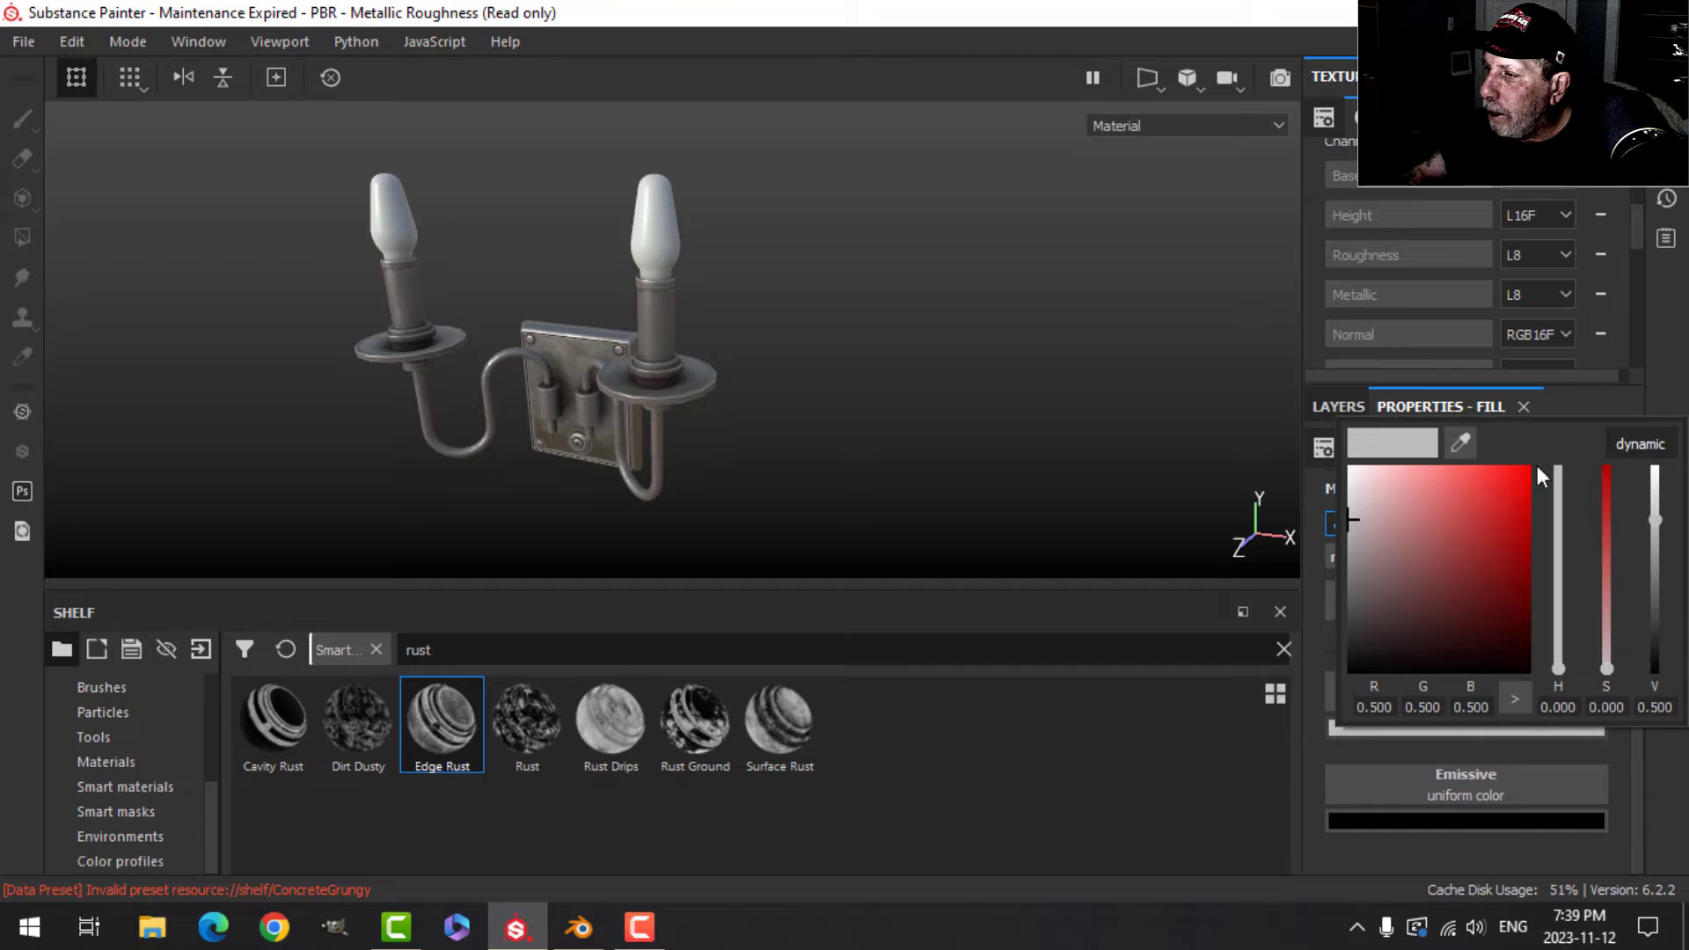
click(1668, 401)
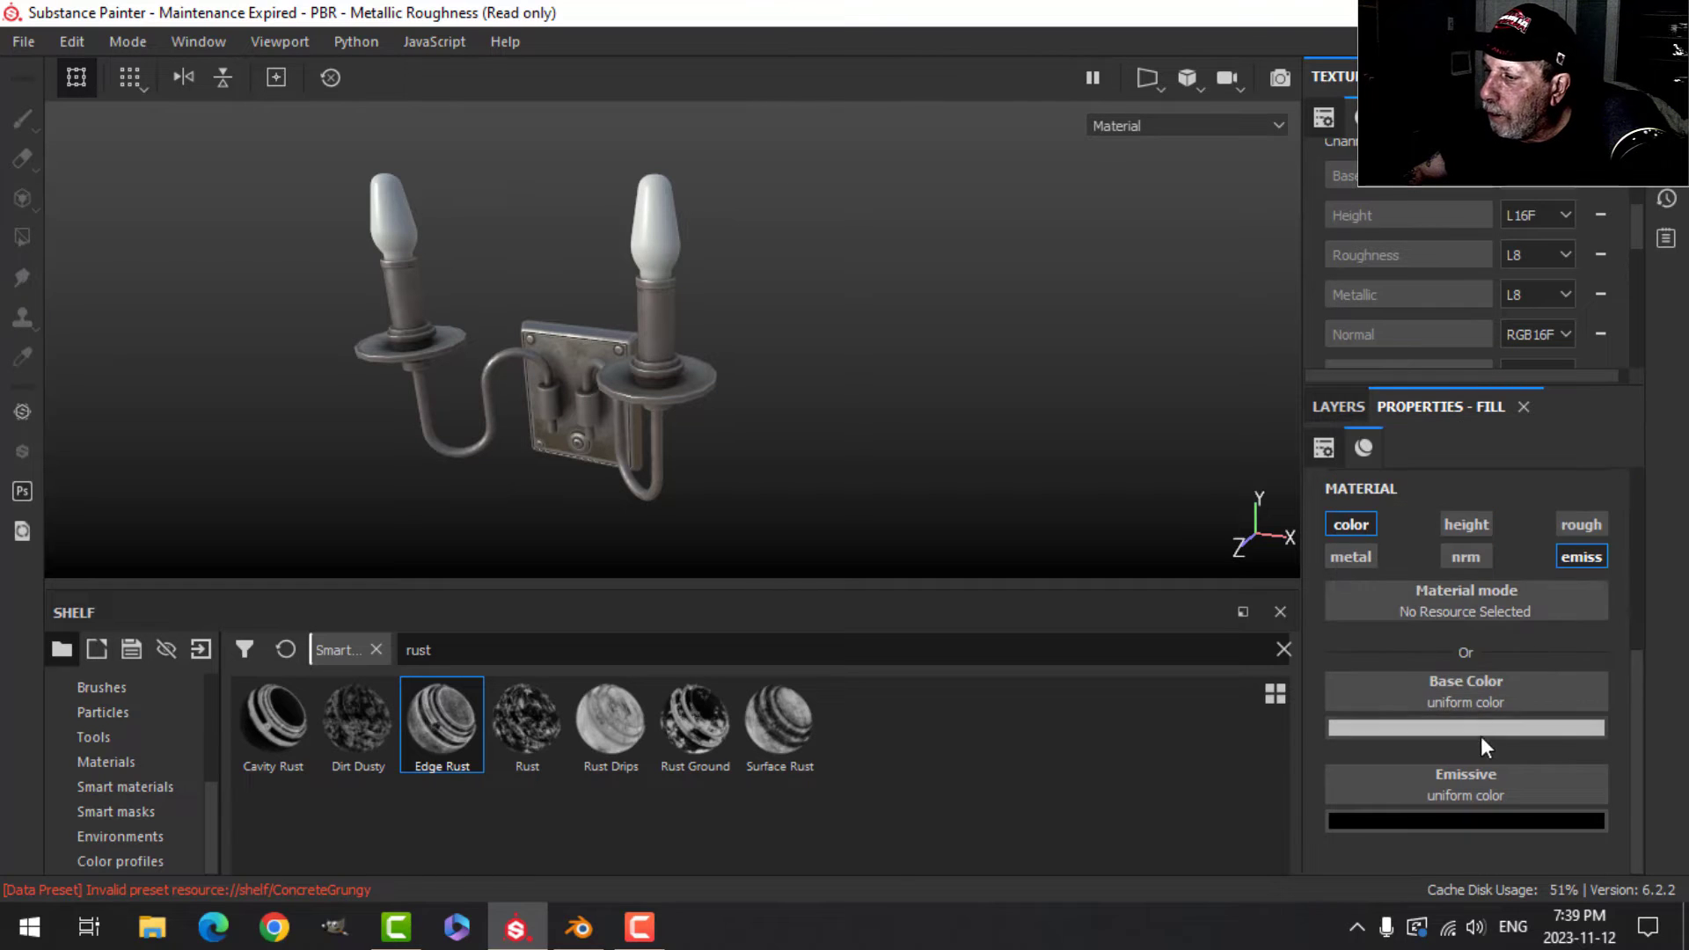
click(1477, 819)
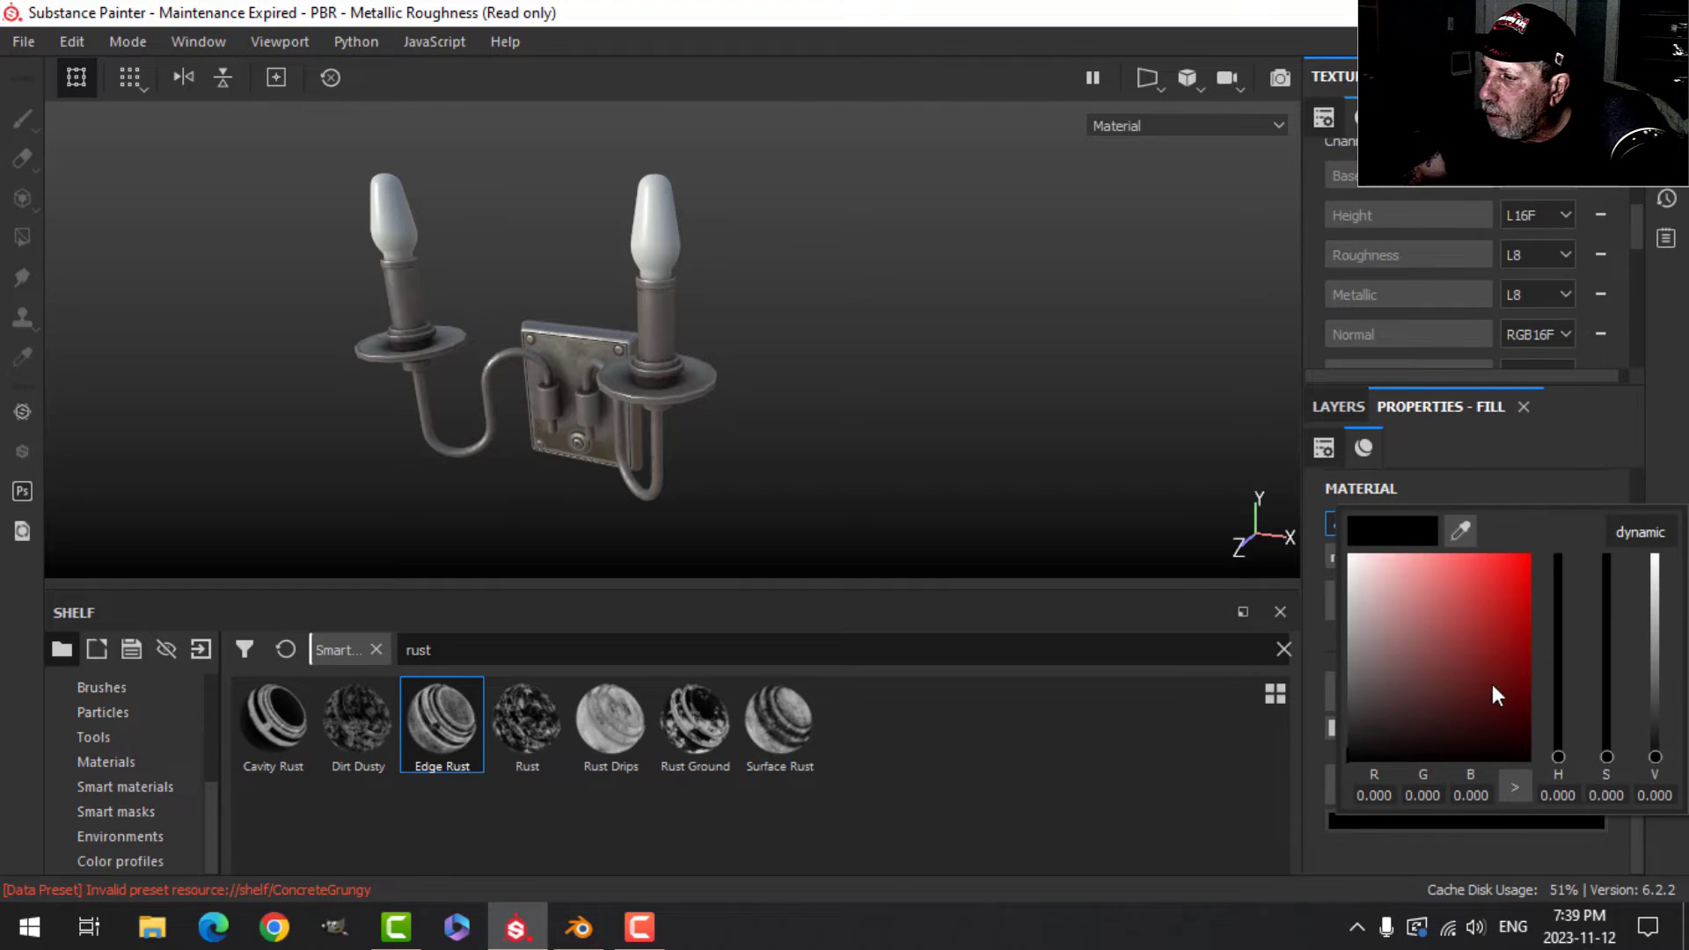
click(1557, 728)
drag(1433, 599, 1406, 584)
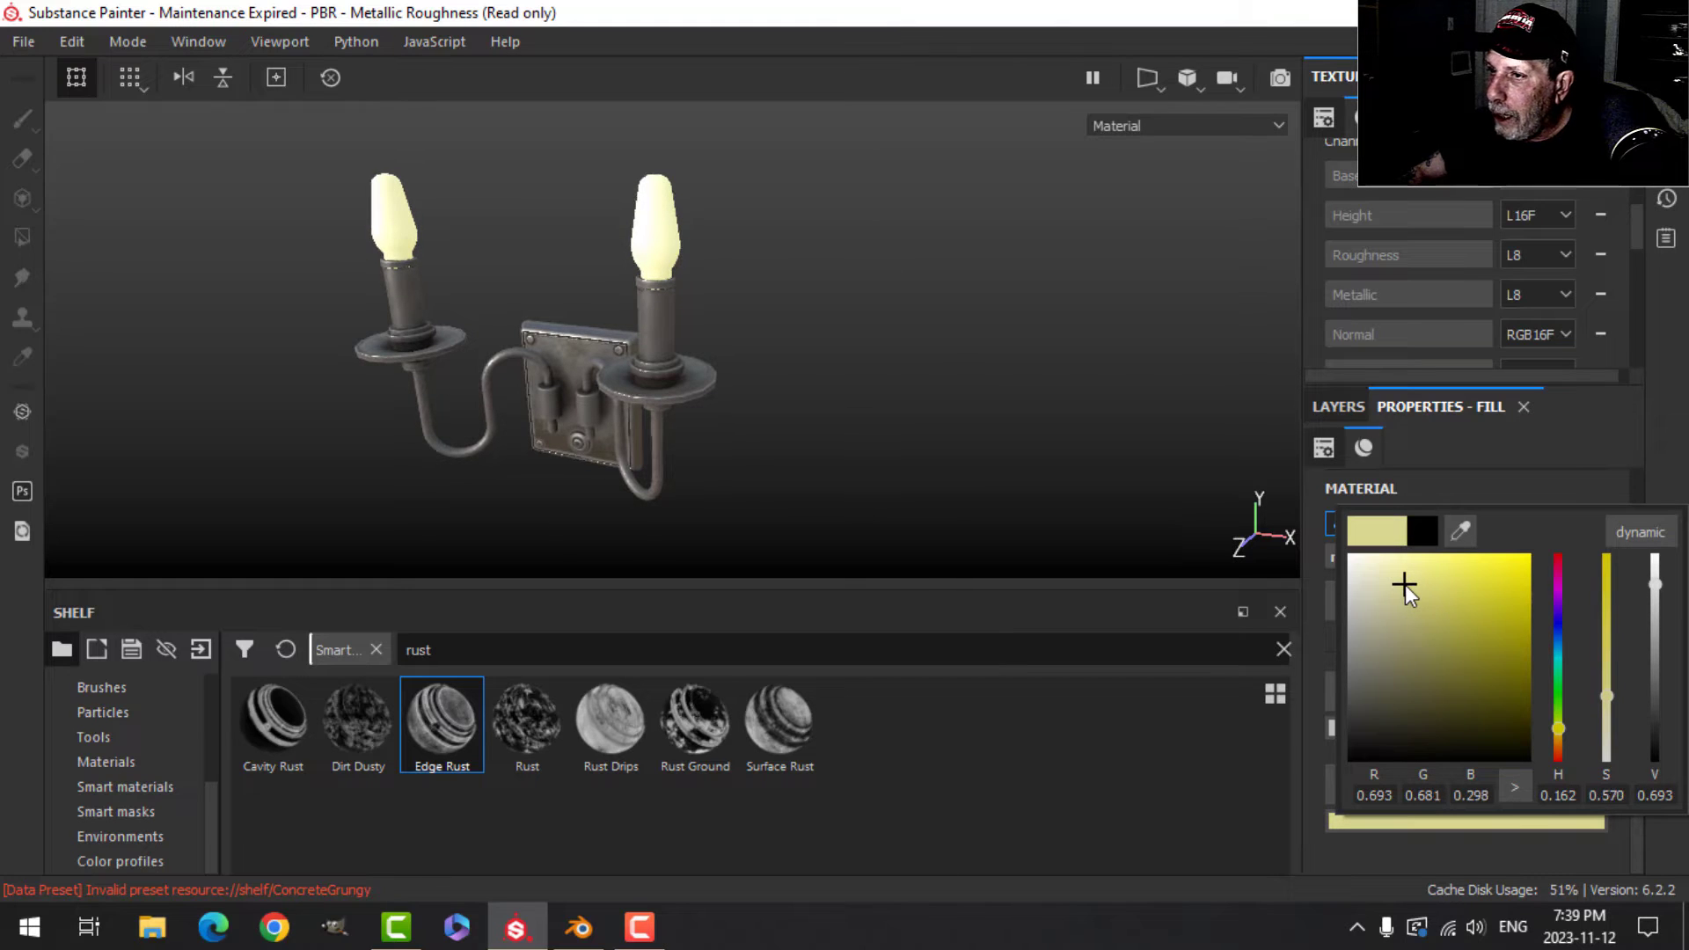
click(859, 244)
Activate post effects in the display settings, enable Glare, and change the glare shape from Filter Cross Screen Spectral.
click(1665, 119)
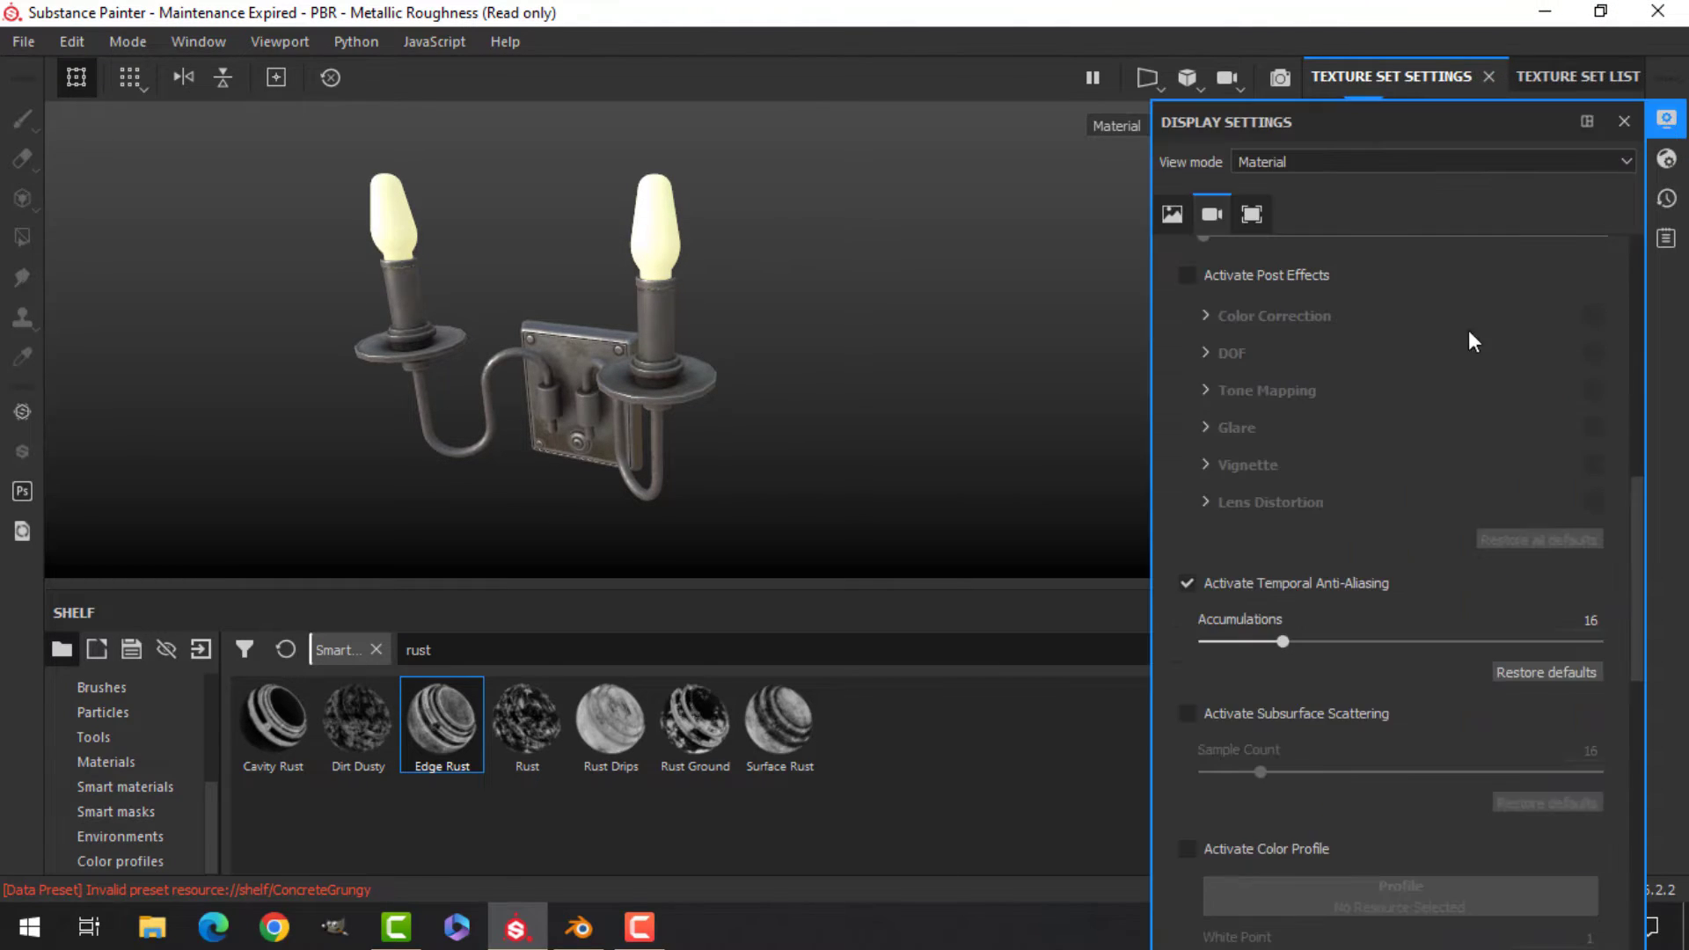
click(1188, 275)
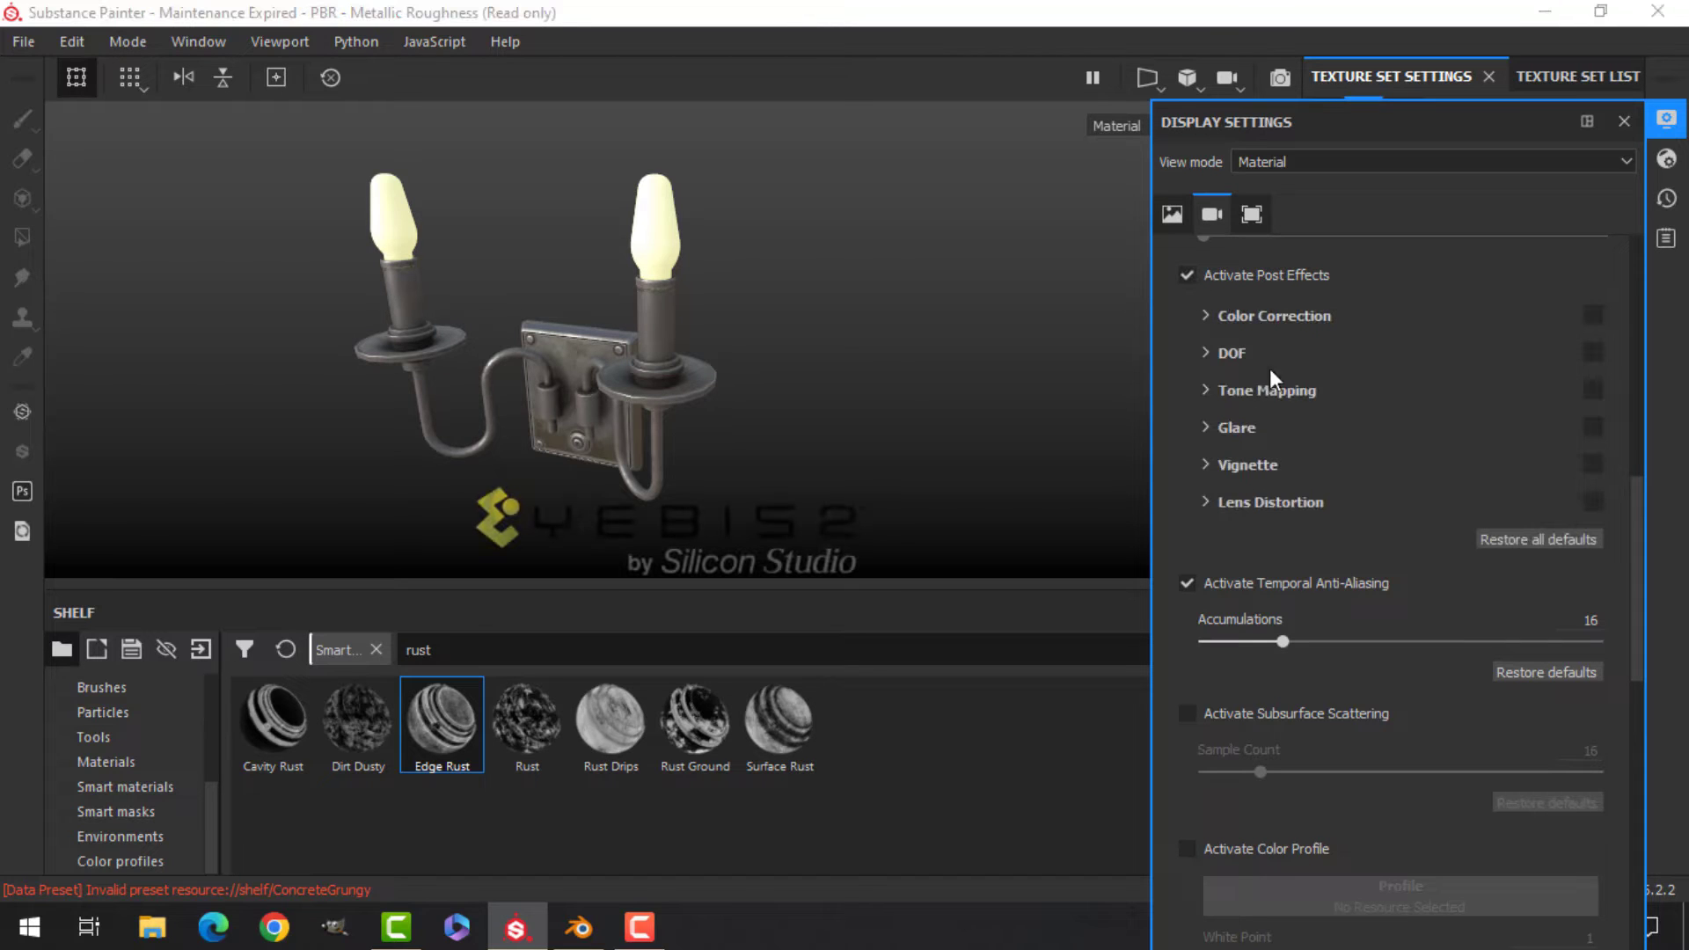
click(1214, 427)
click(1594, 426)
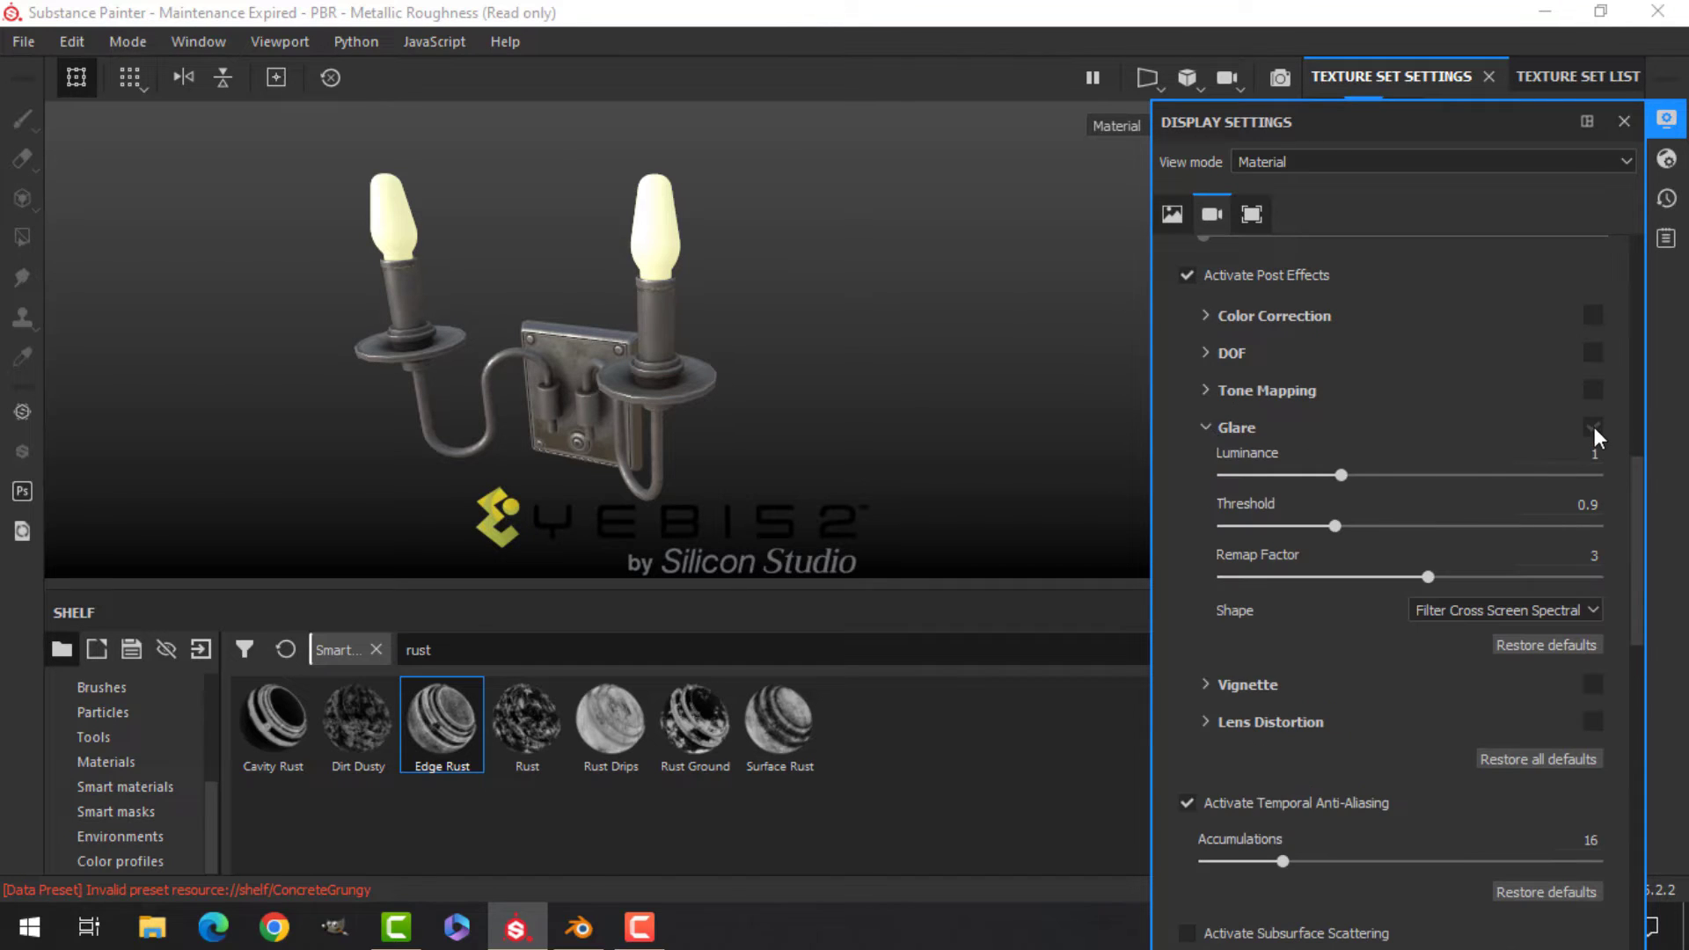
click(1496, 609)
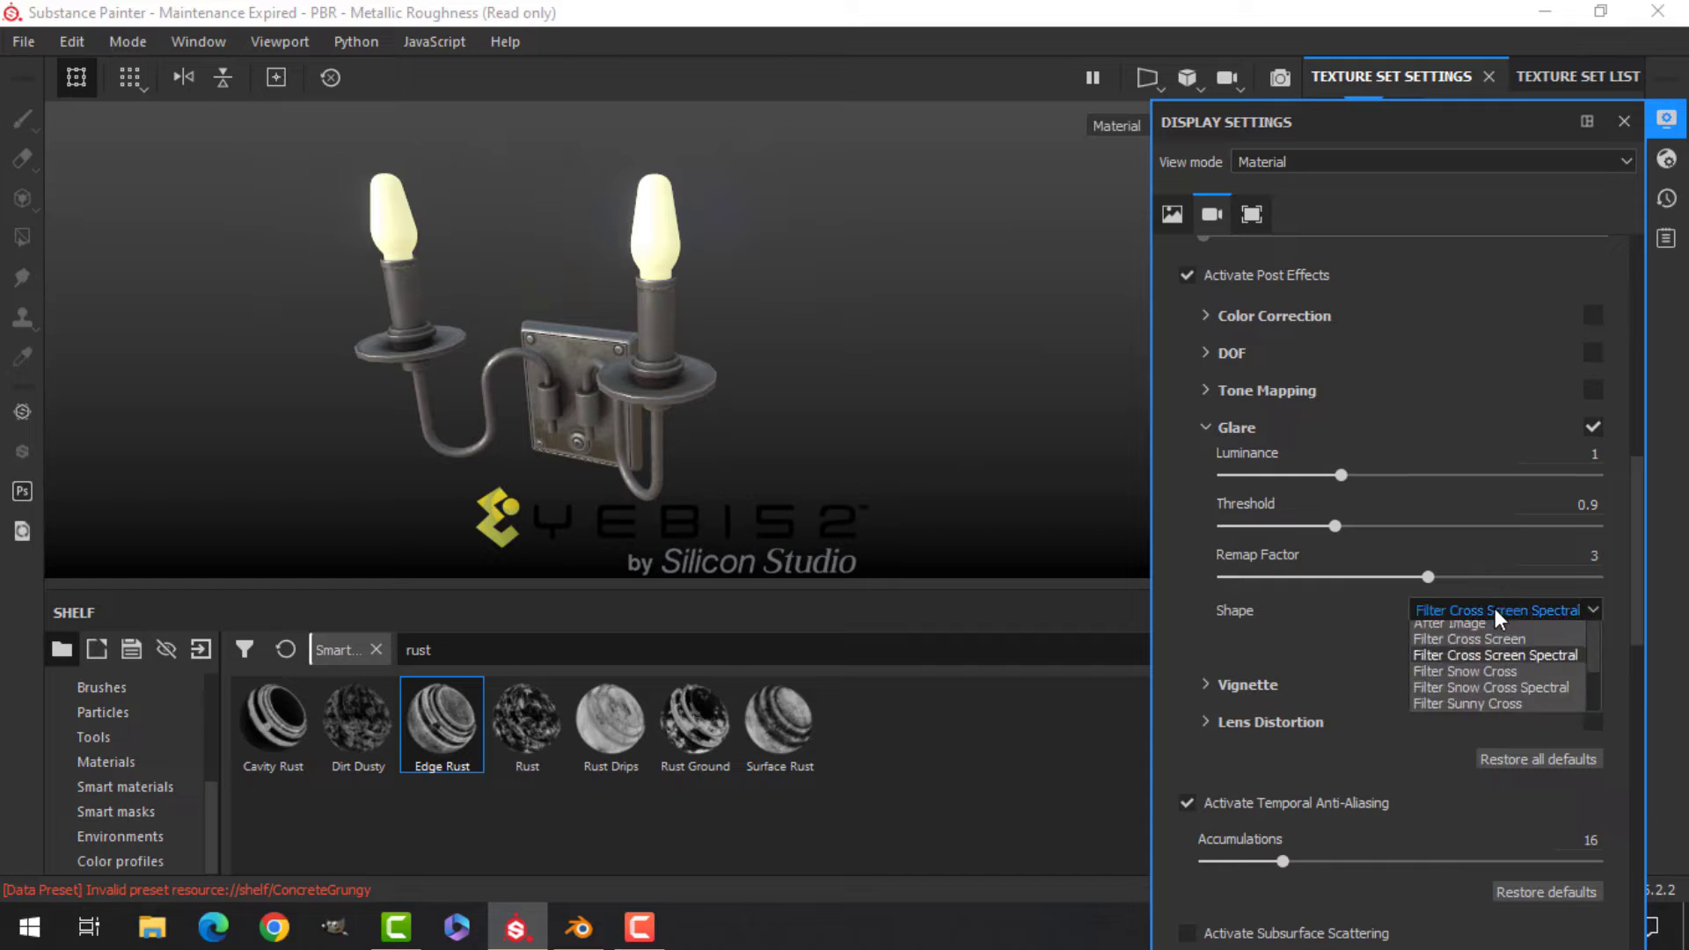
click(1471, 629)
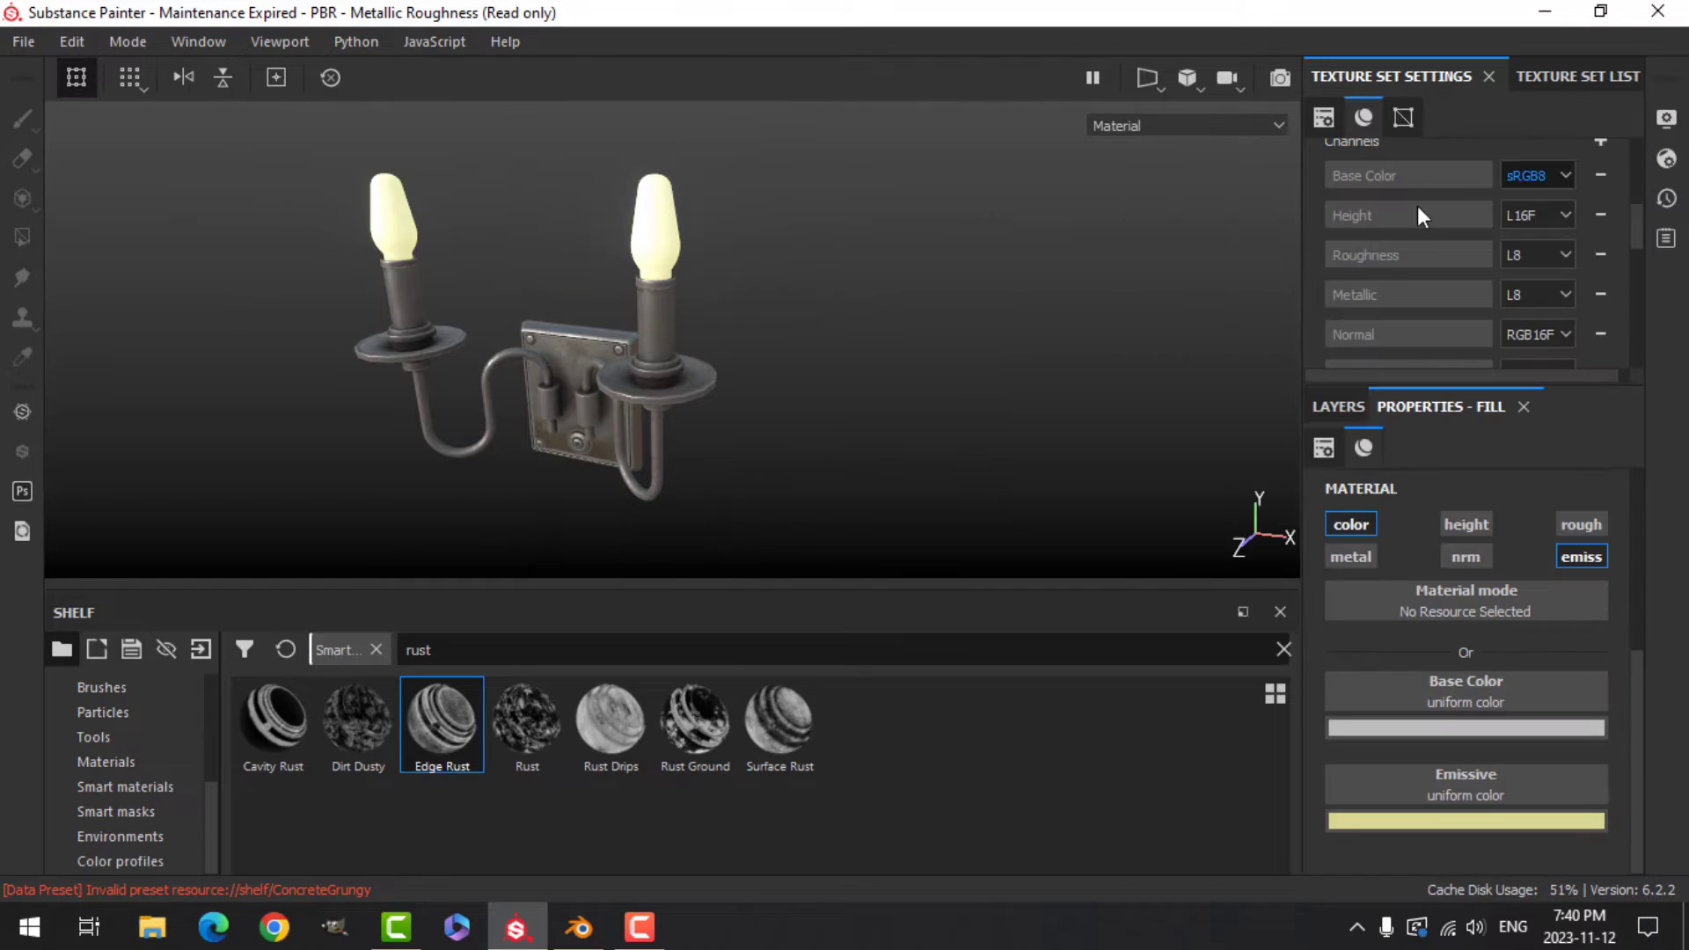
Set the main shader's Emissive Intensity to 1.3 and check the bulbs' glow from several angles.
click(1665, 123)
scroll(1344, 343, up, 10)
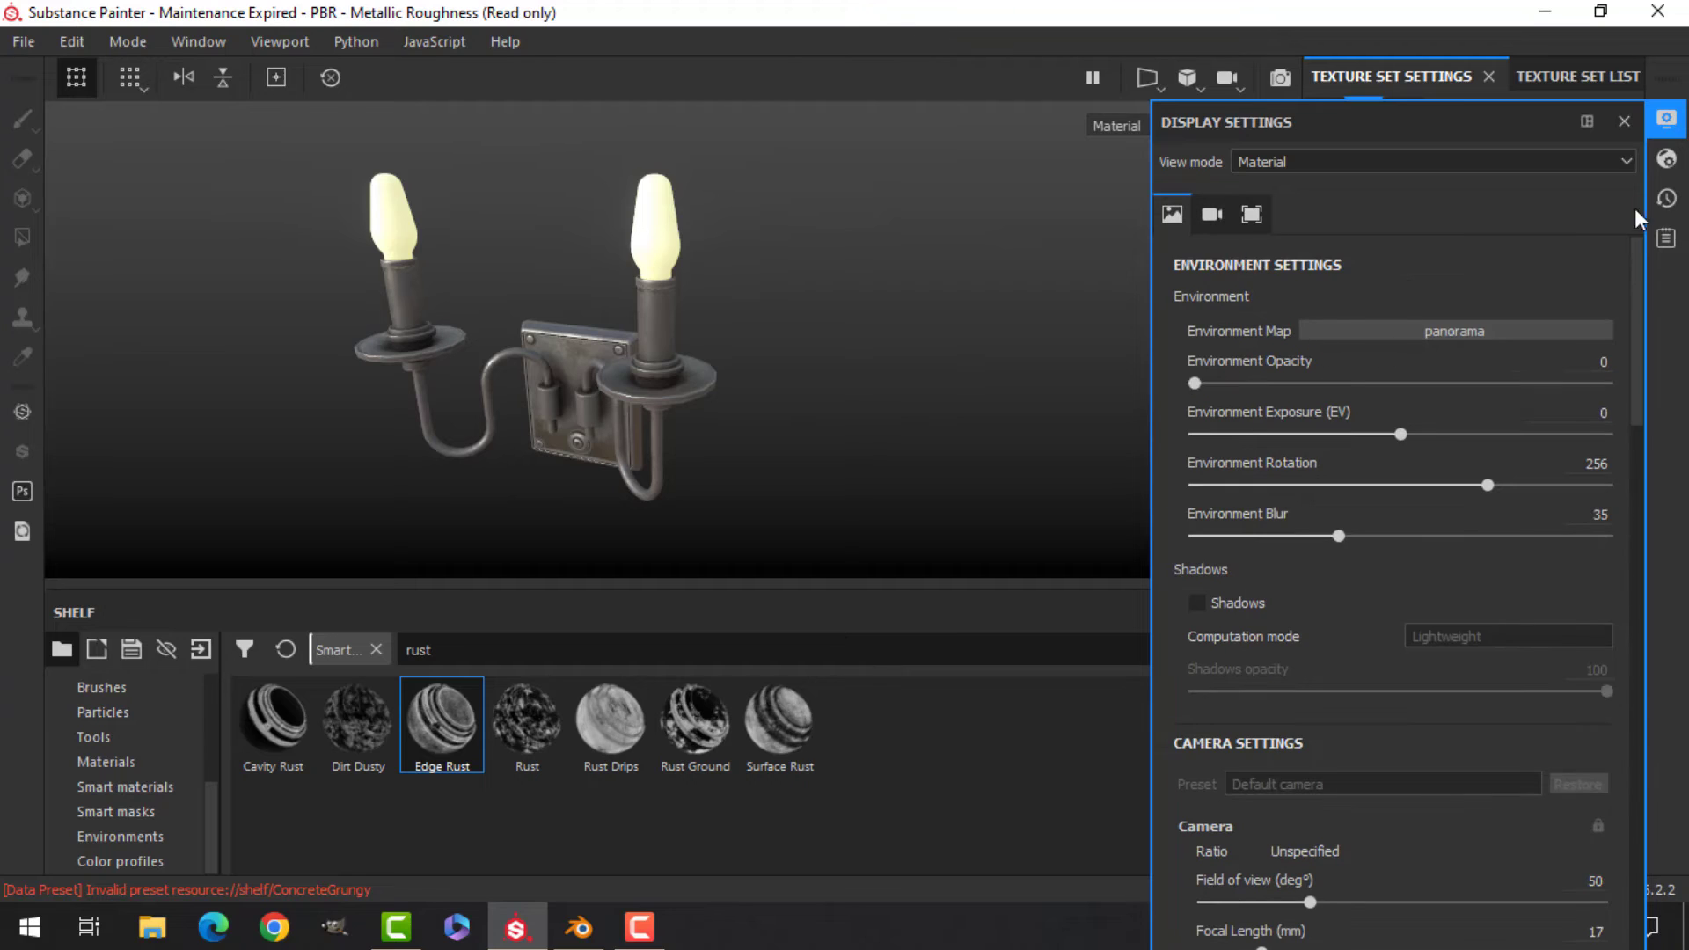
click(1666, 159)
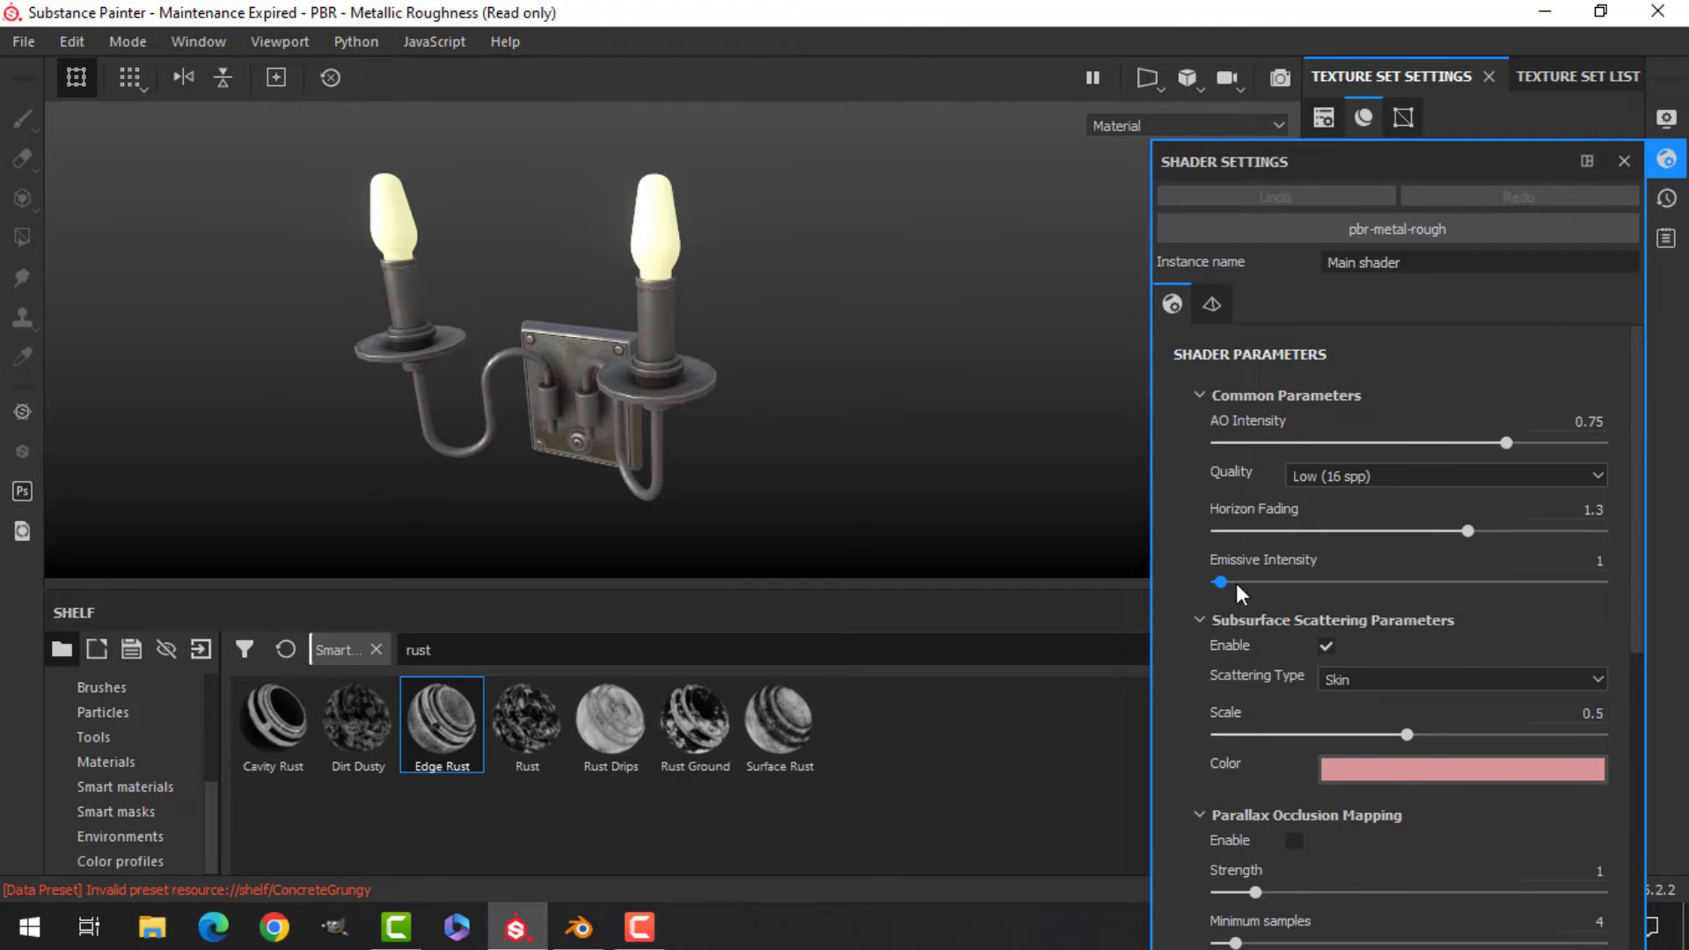
mouse_move(1225, 581)
mouse_down()
mouse_move(1244, 581)
mouse_move(1222, 582)
mouse_up()
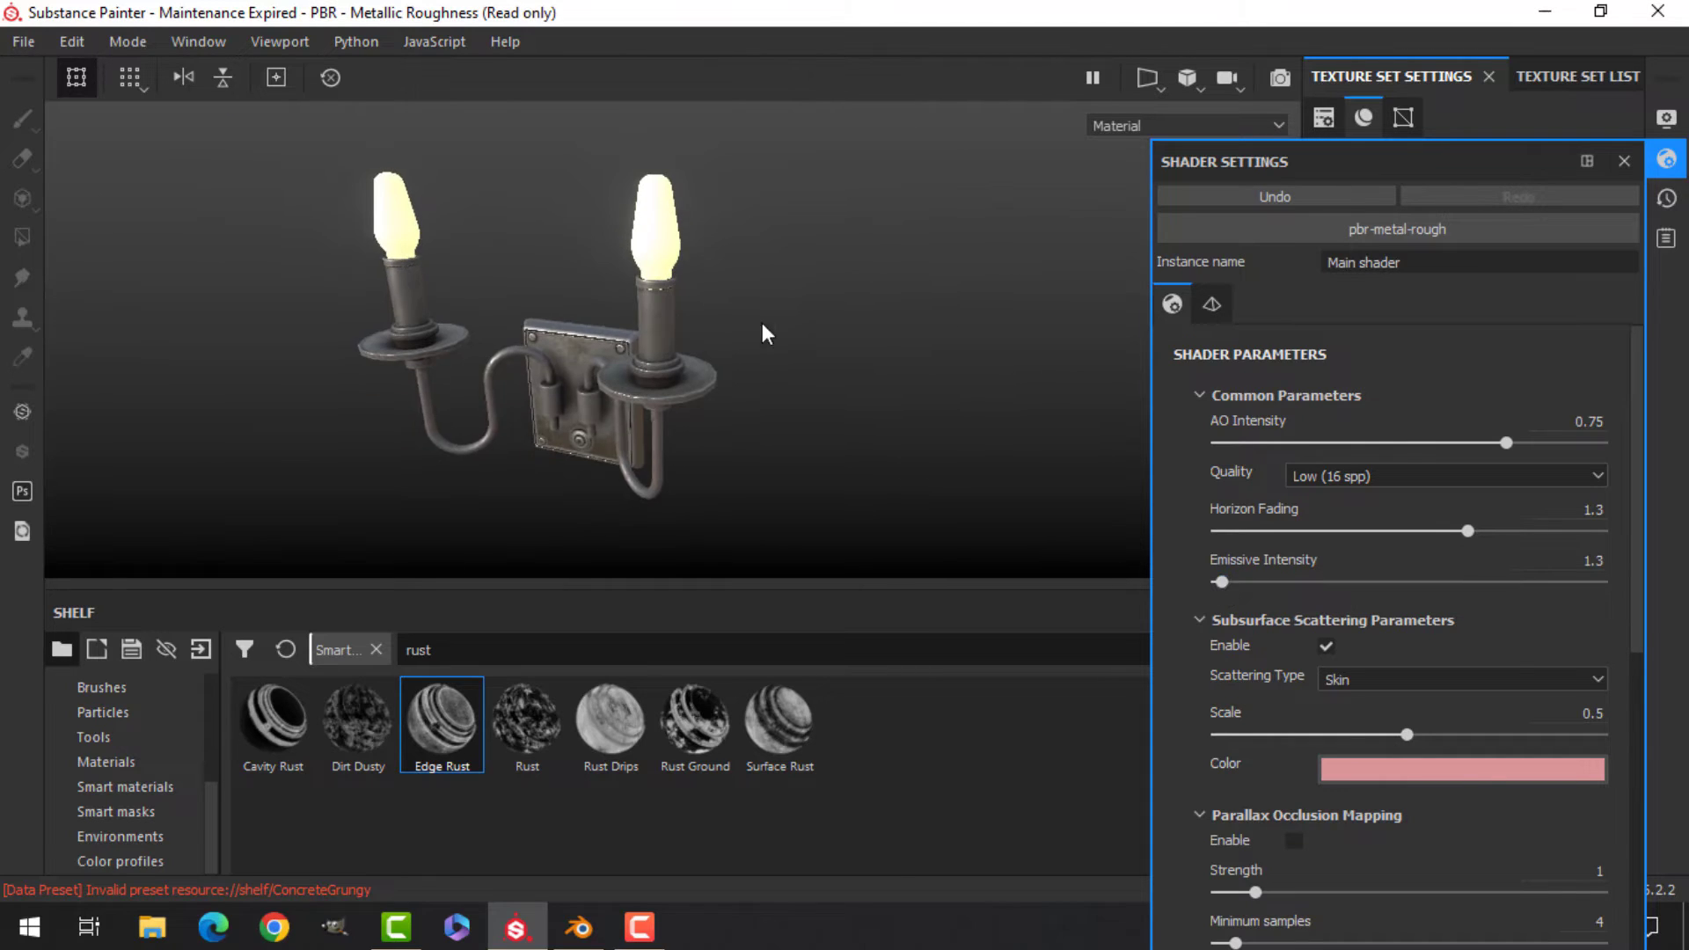
alt+drag(832, 341, 764, 284)
scroll(704, 378, up, 3)
alt+drag(617, 349, 704, 431)
scroll(704, 425, down, 2)
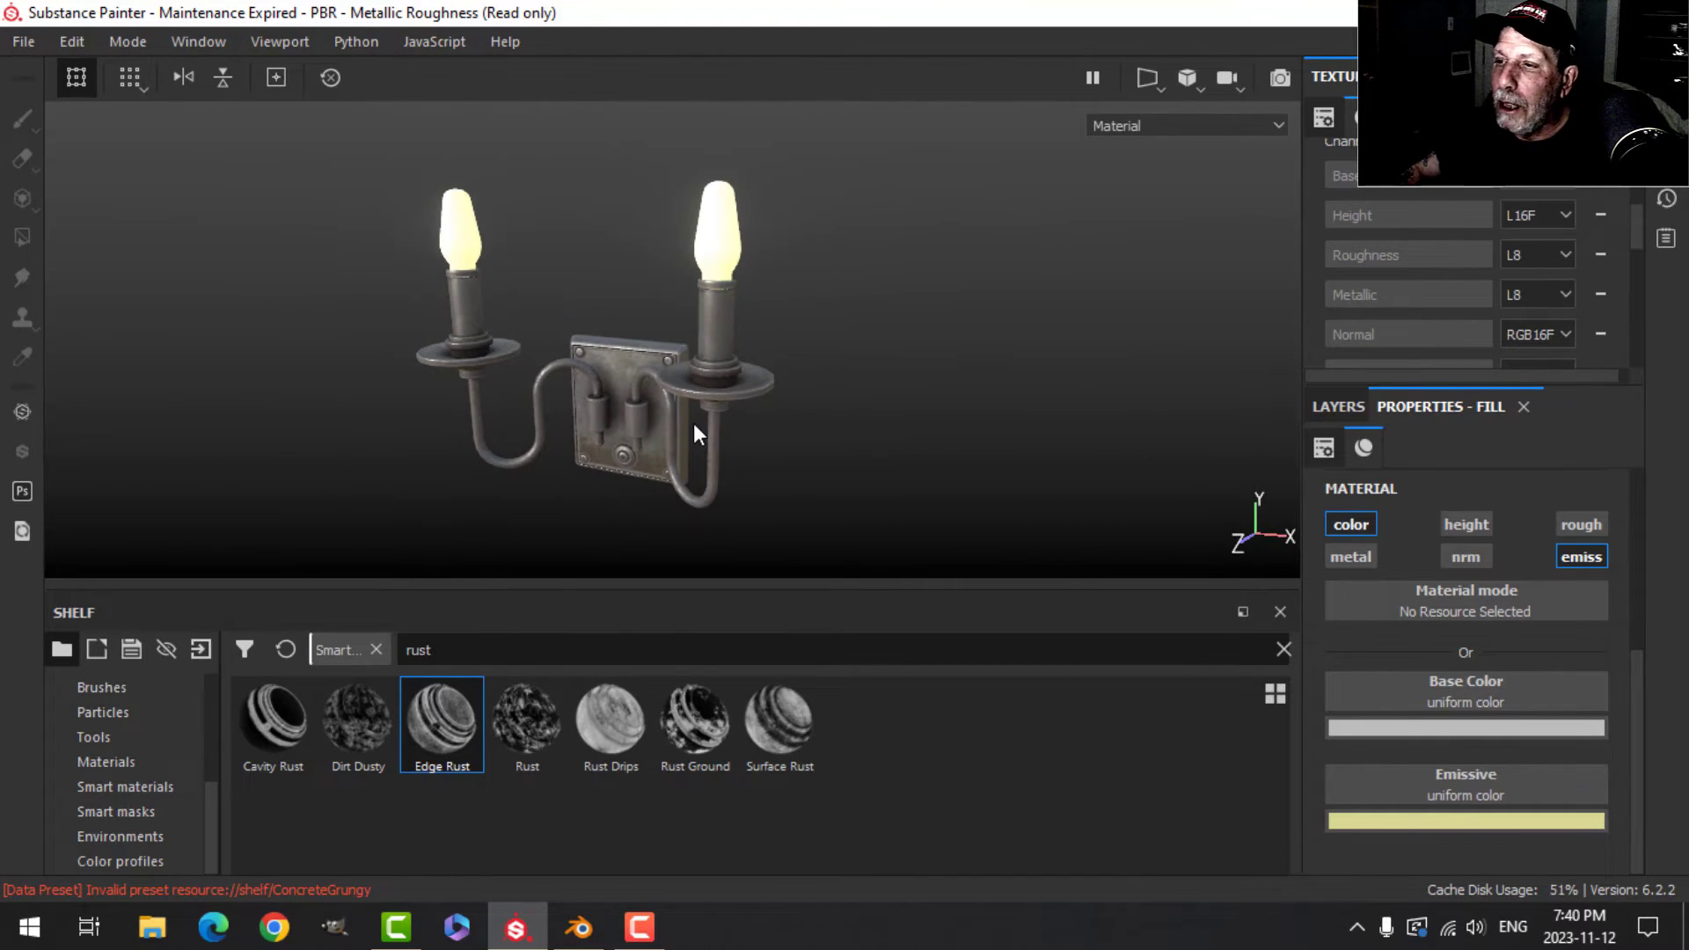
alt+middle_drag(708, 423, 765, 415)
alt+drag(765, 414, 747, 411)
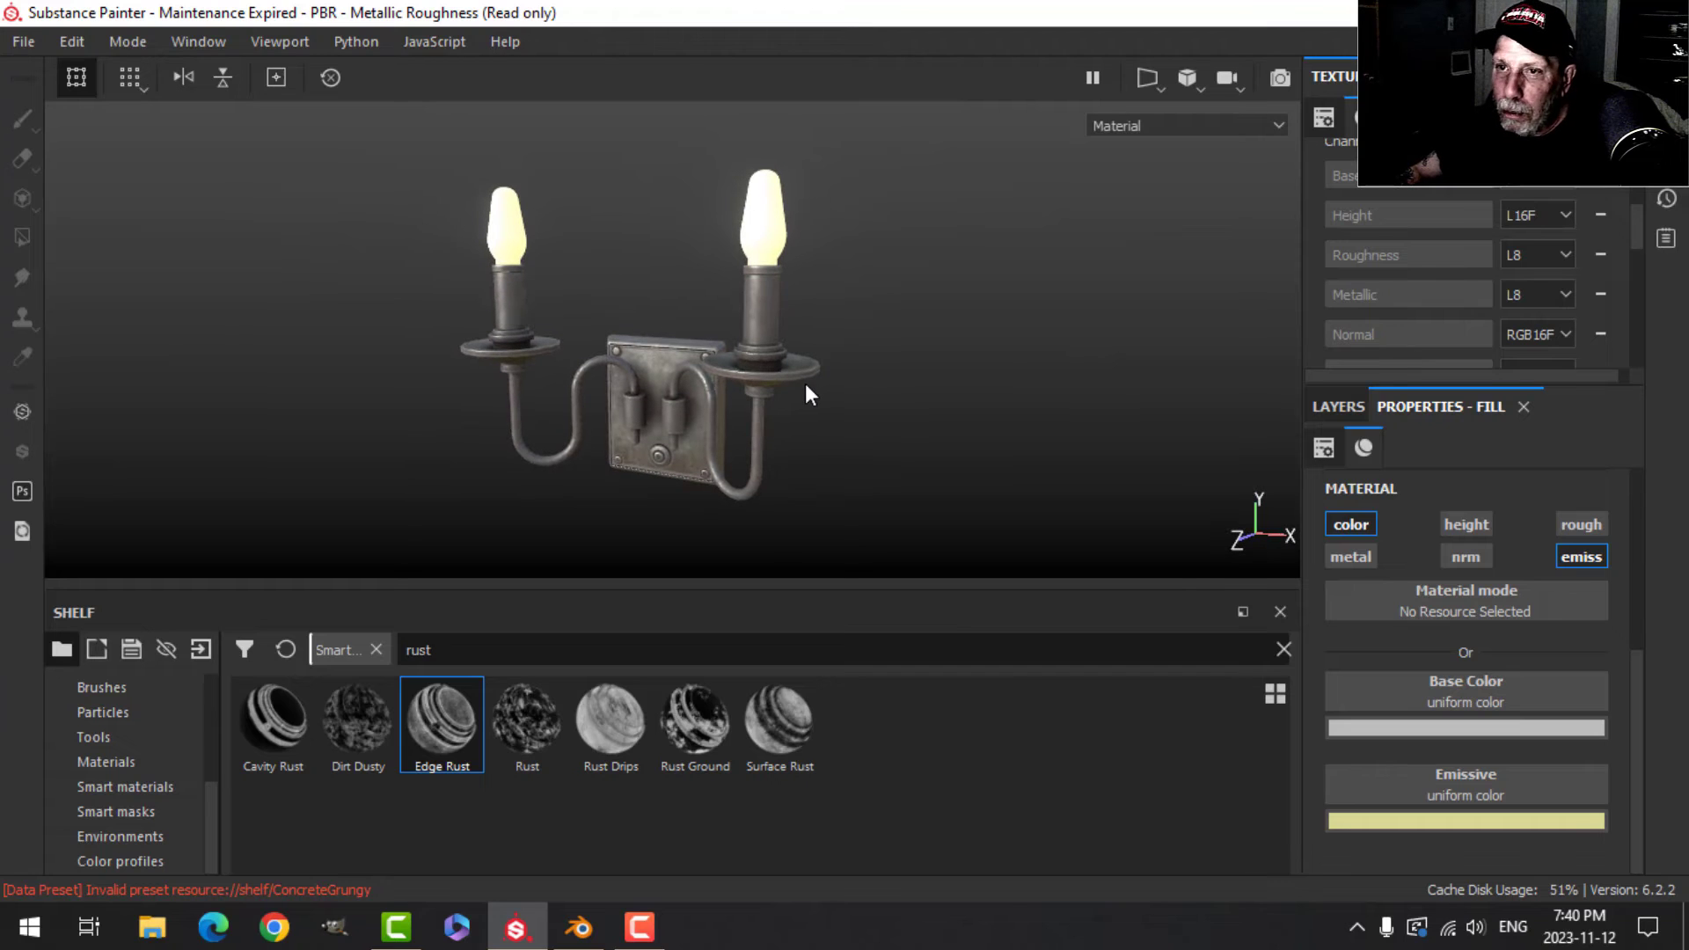
Save the project as TLOUWallLampMetal.
click(11, 38)
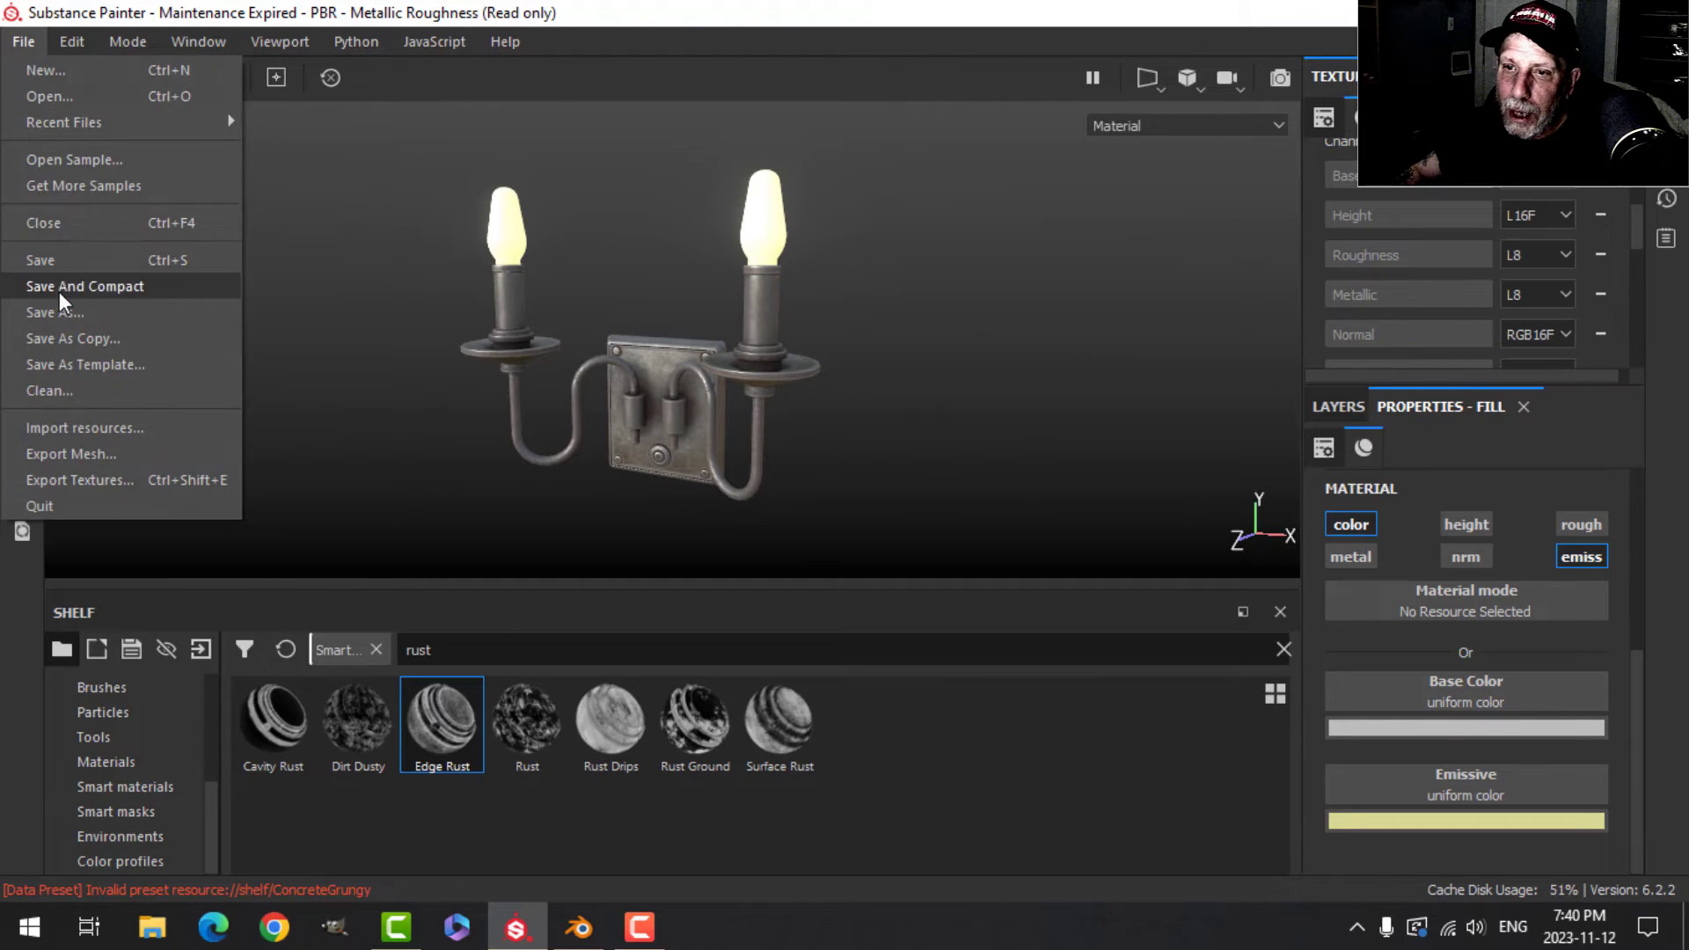
click(64, 313)
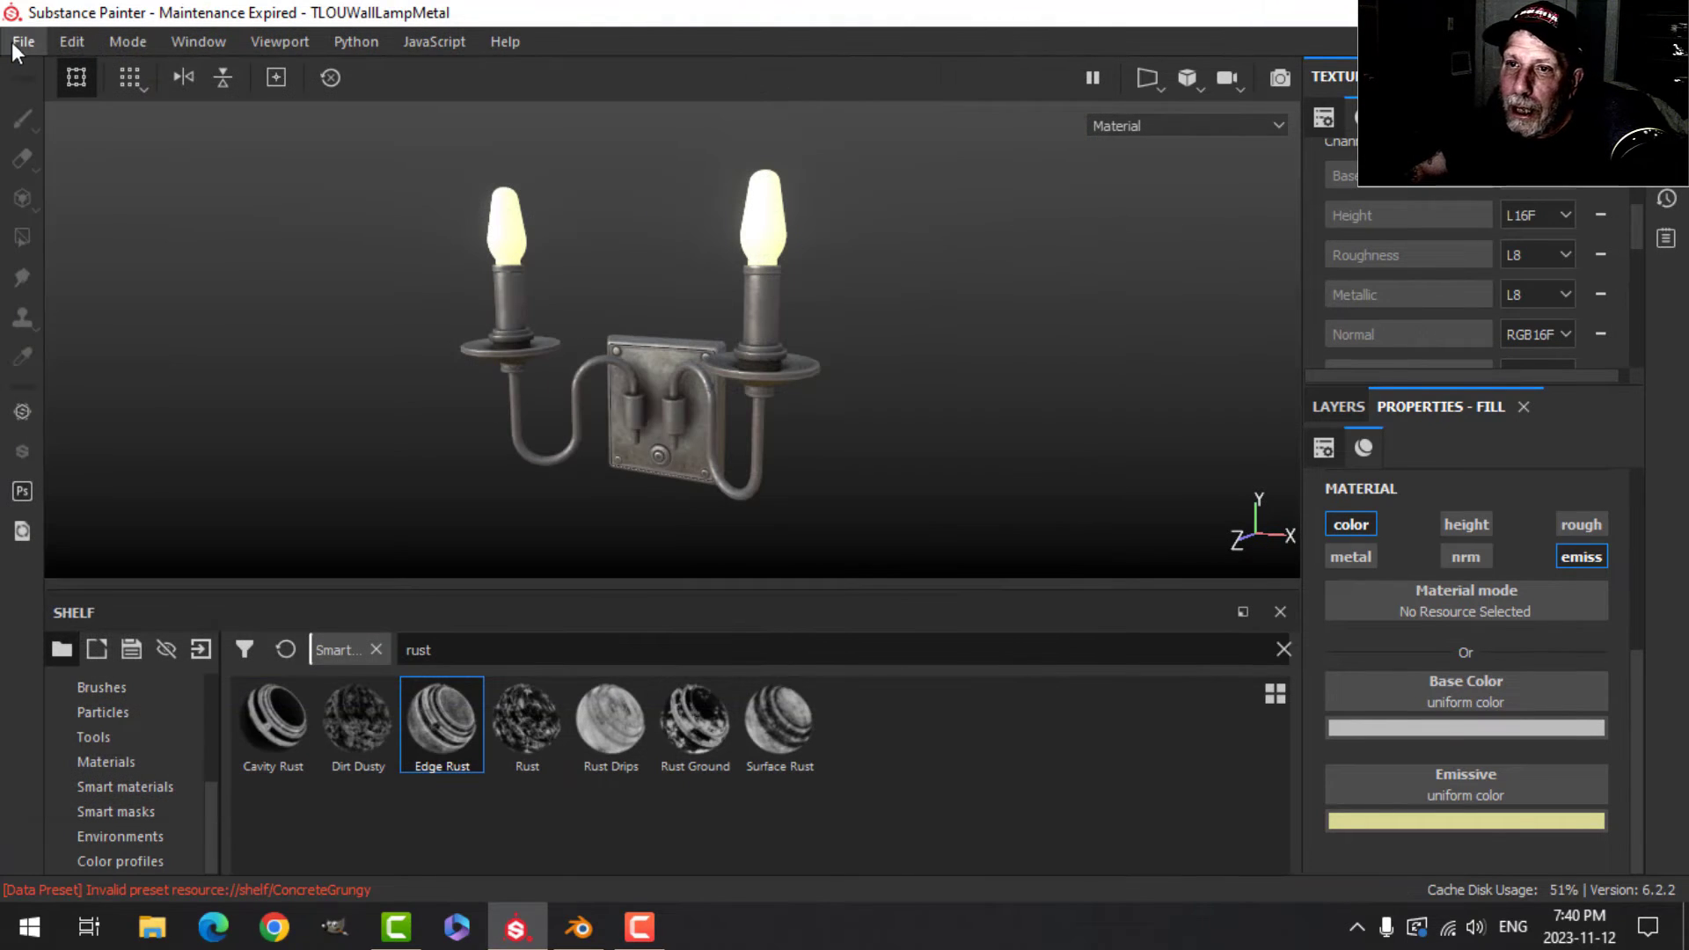
Open the texture export, review the PBR Metallic Roughness preset's maps, and set it as the output template.
click(13, 41)
click(91, 480)
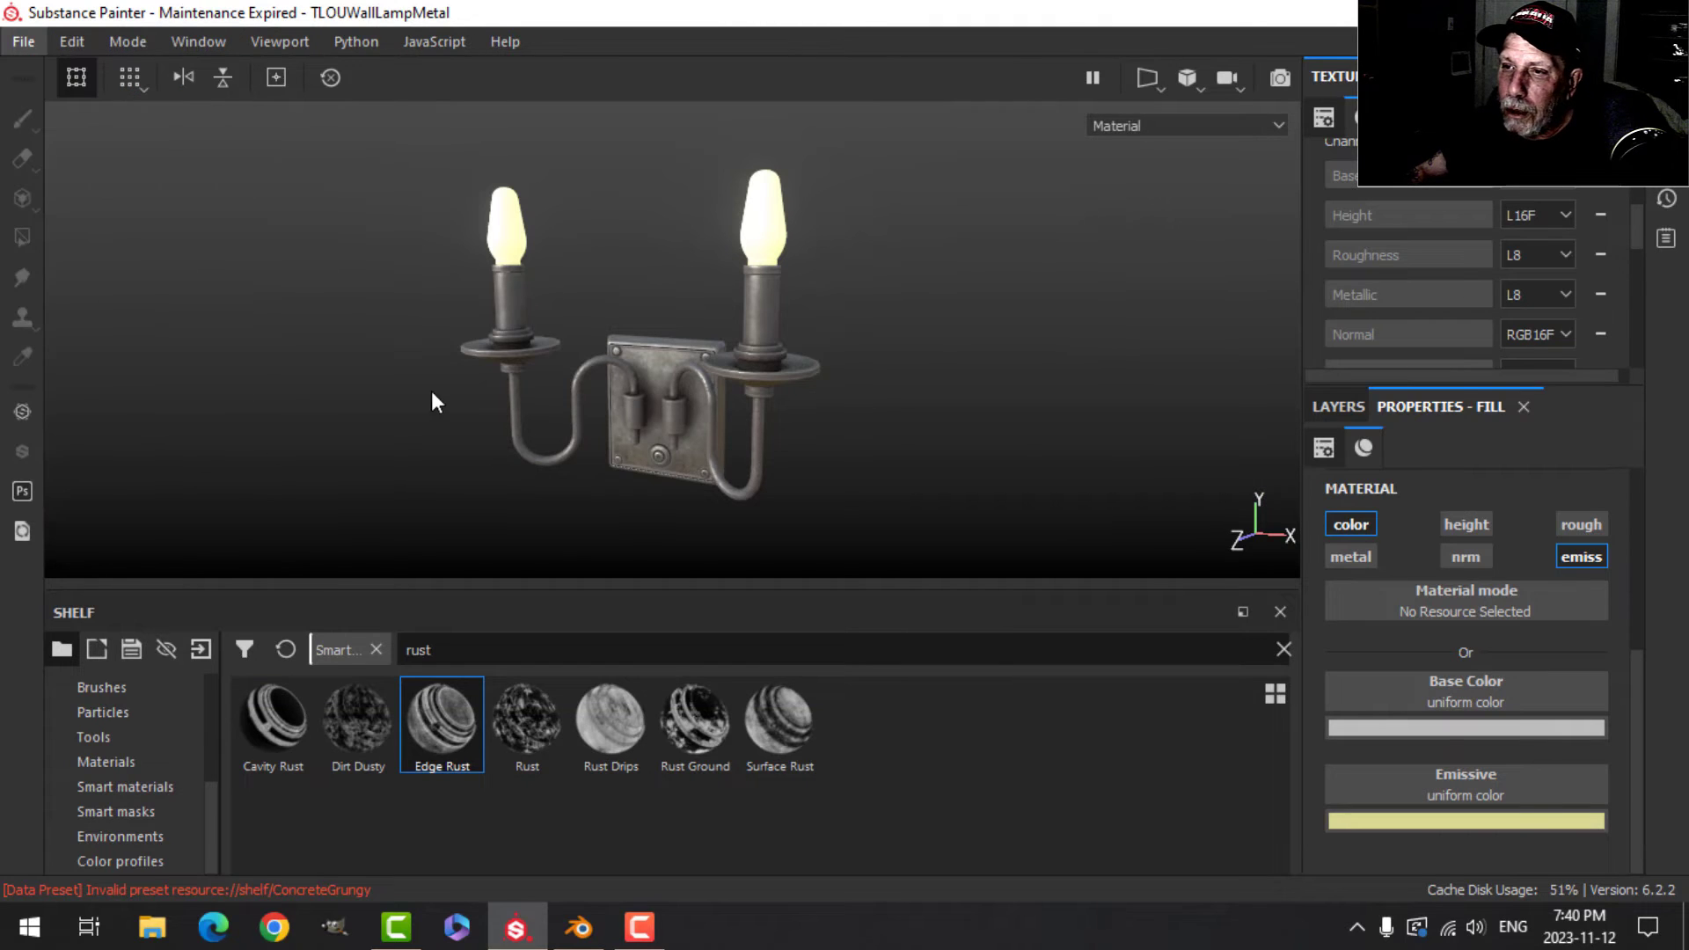
click(341, 74)
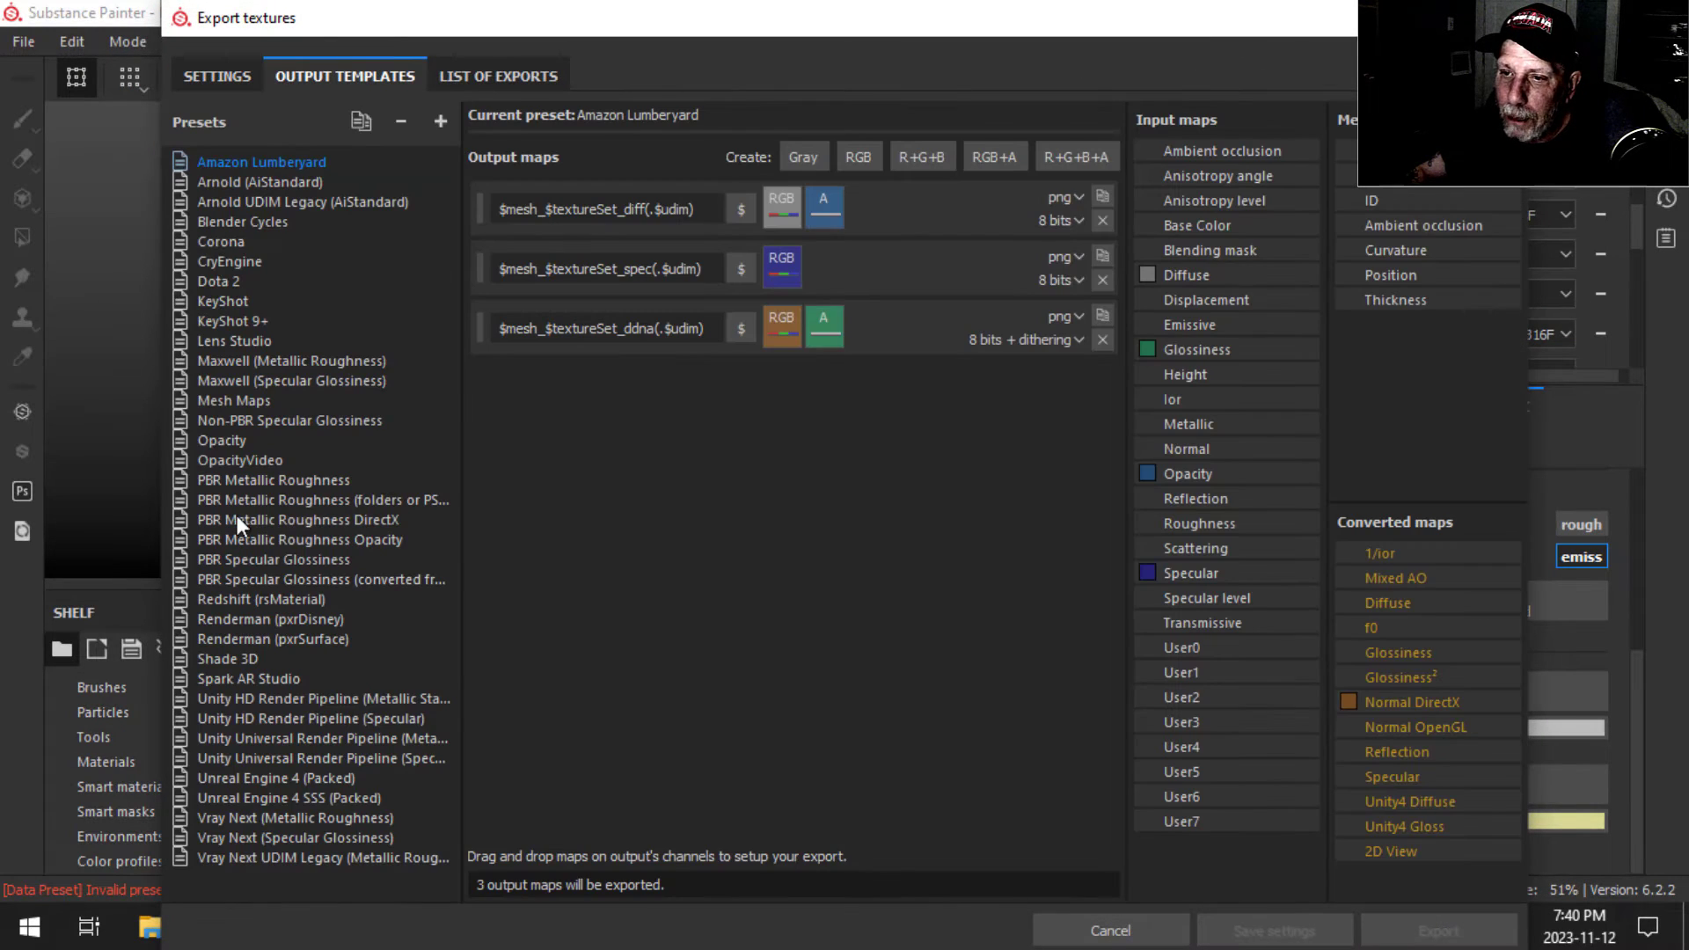
click(264, 482)
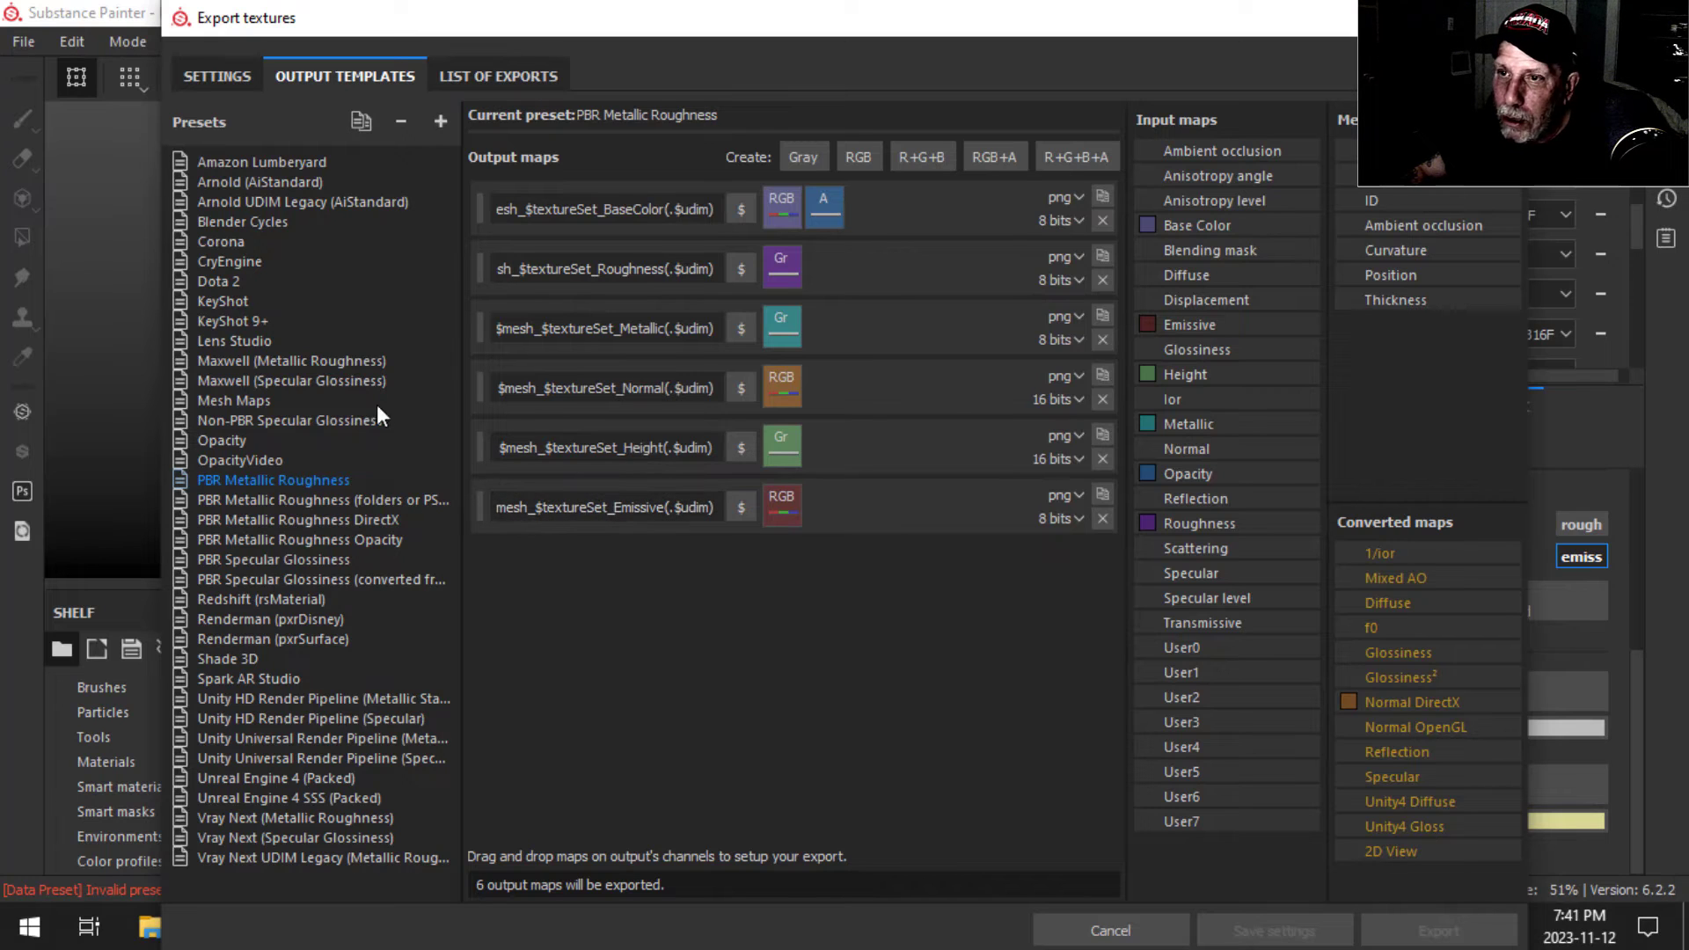
click(217, 76)
click(829, 220)
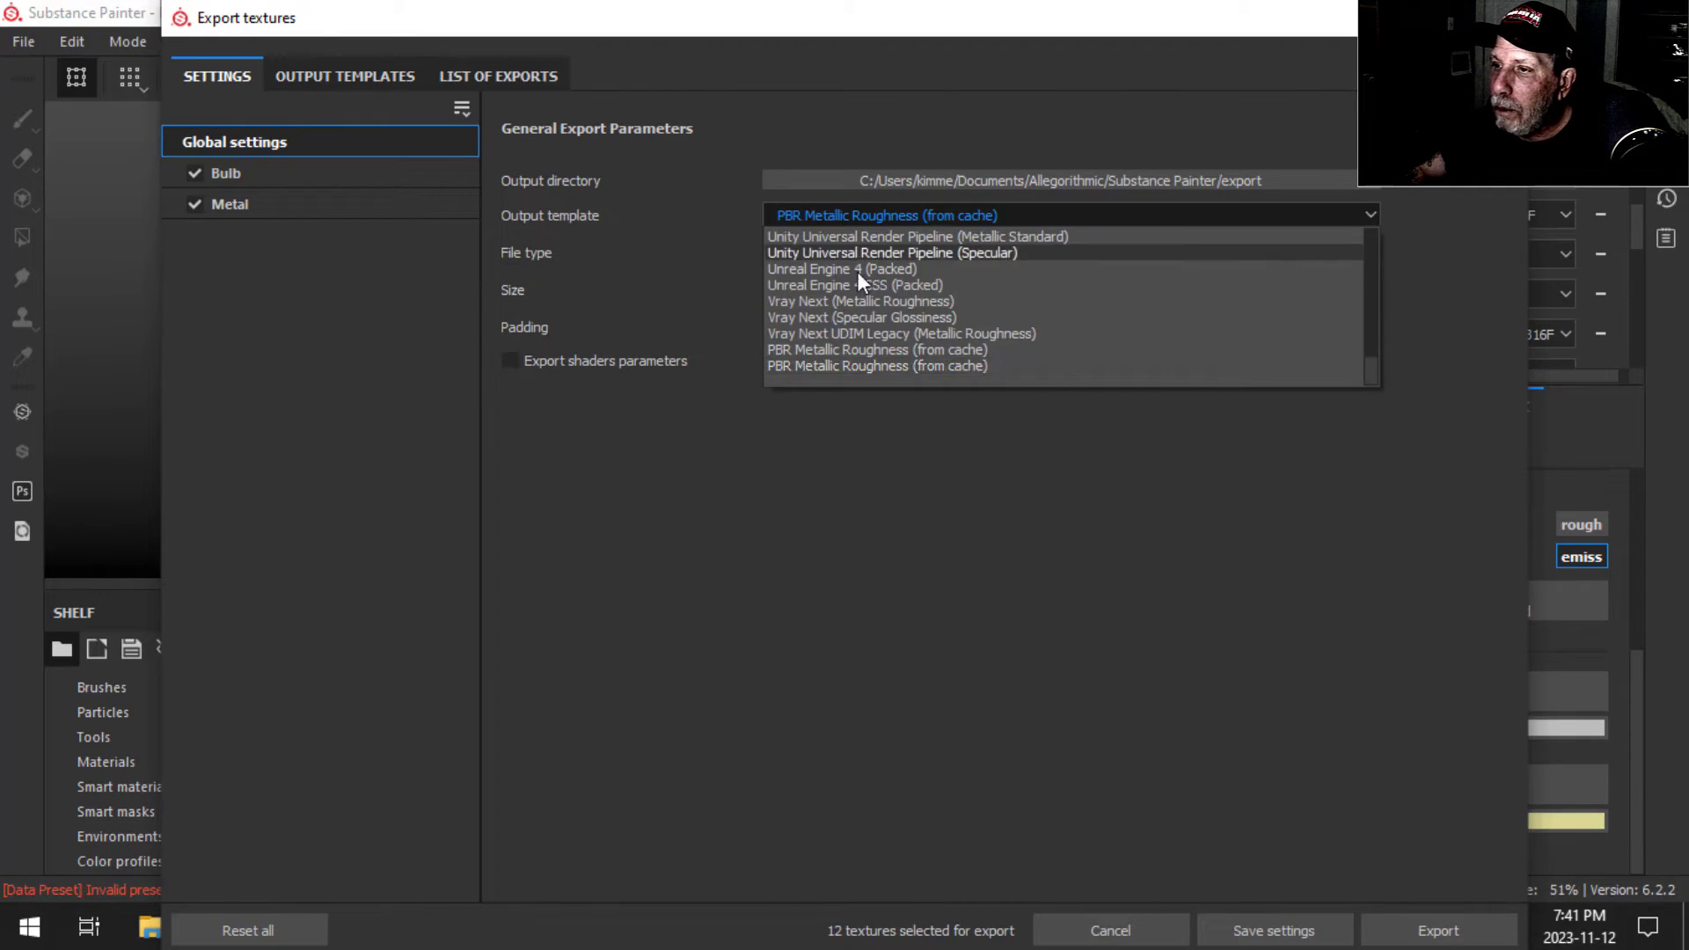
scroll(867, 320, up, 5)
click(859, 268)
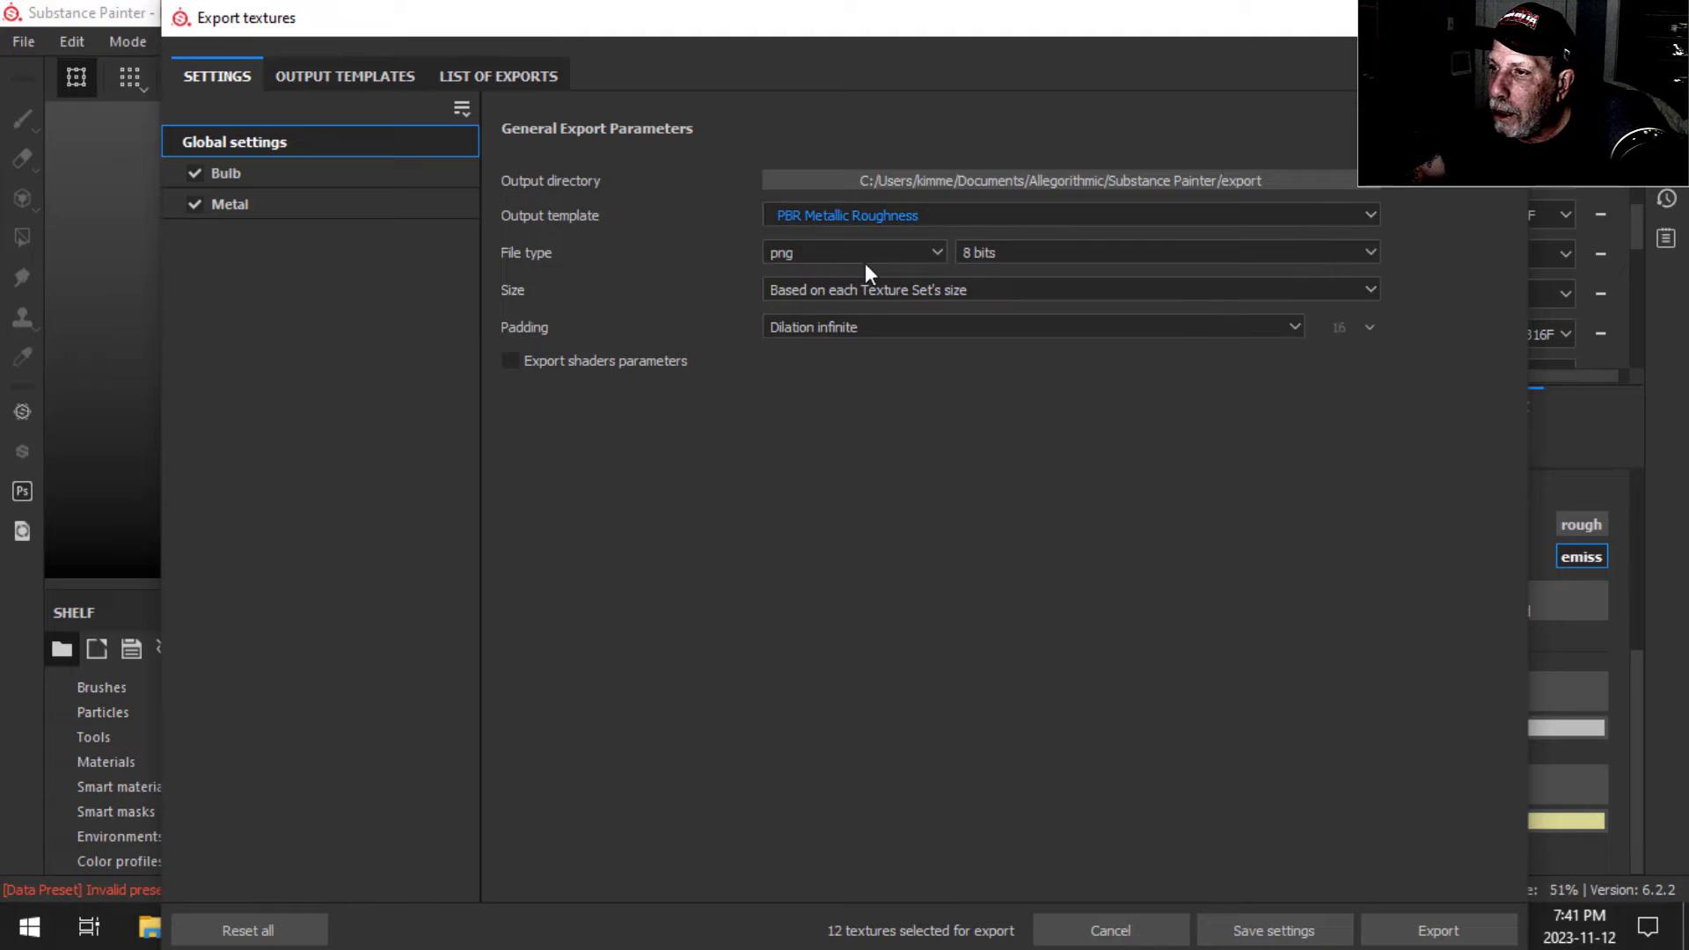
Set the export output directory to D:/DOCUMENTS/BLENDER/TEXTURE TEST.
click(919, 183)
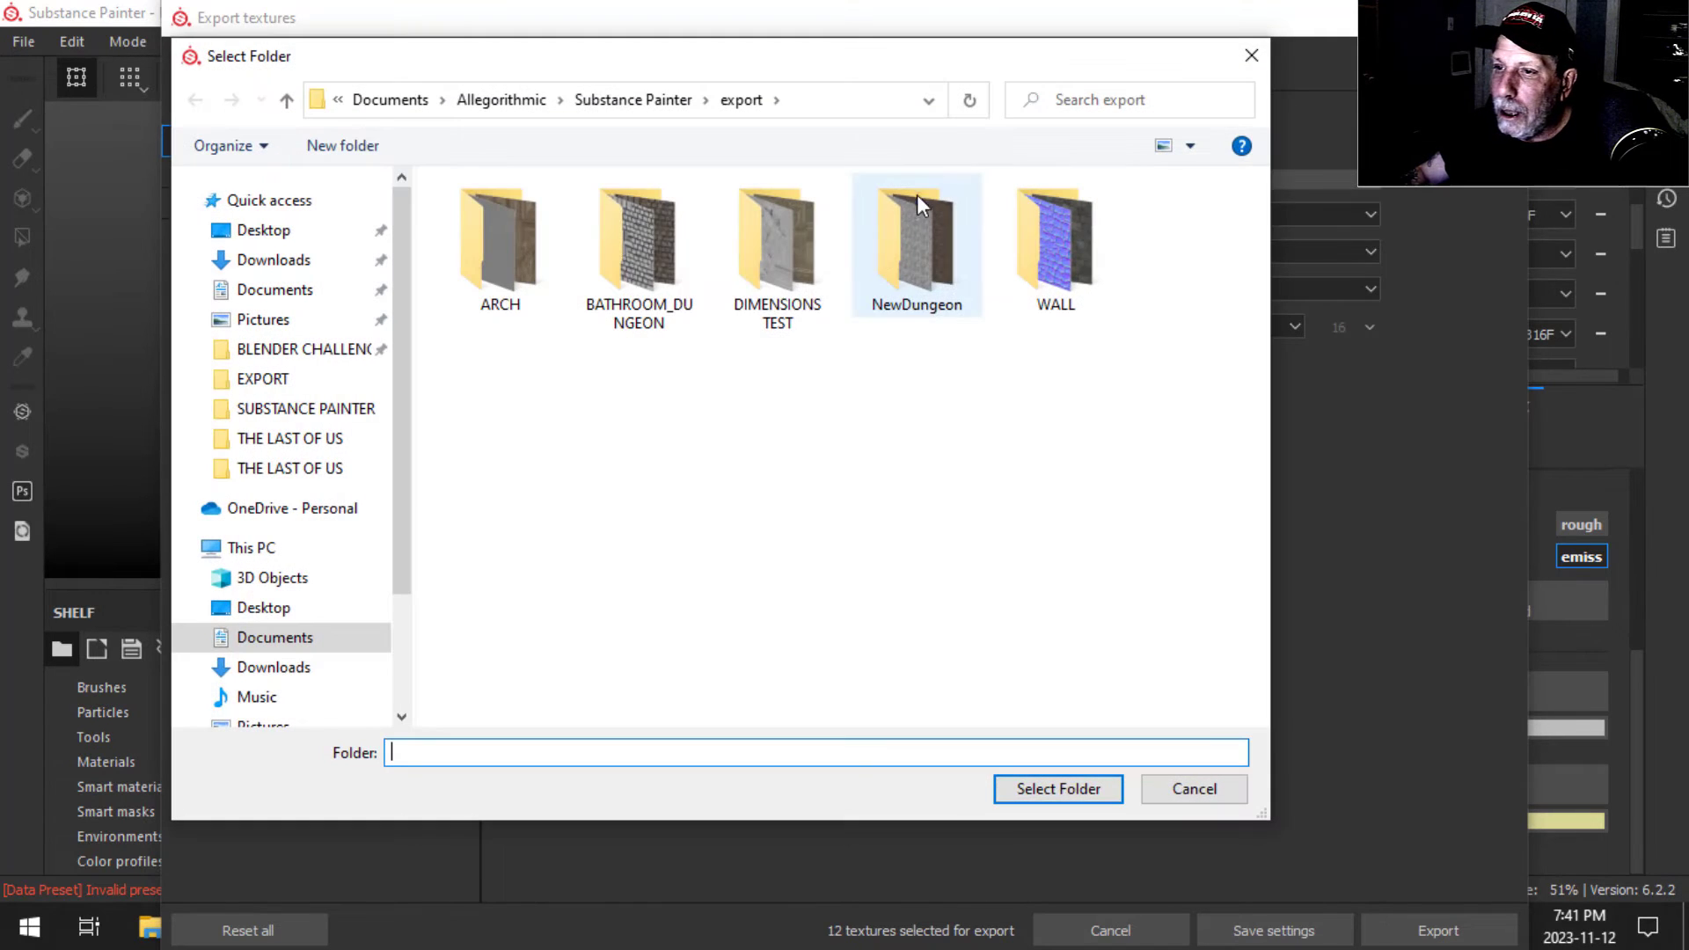
click(280, 380)
click(641, 108)
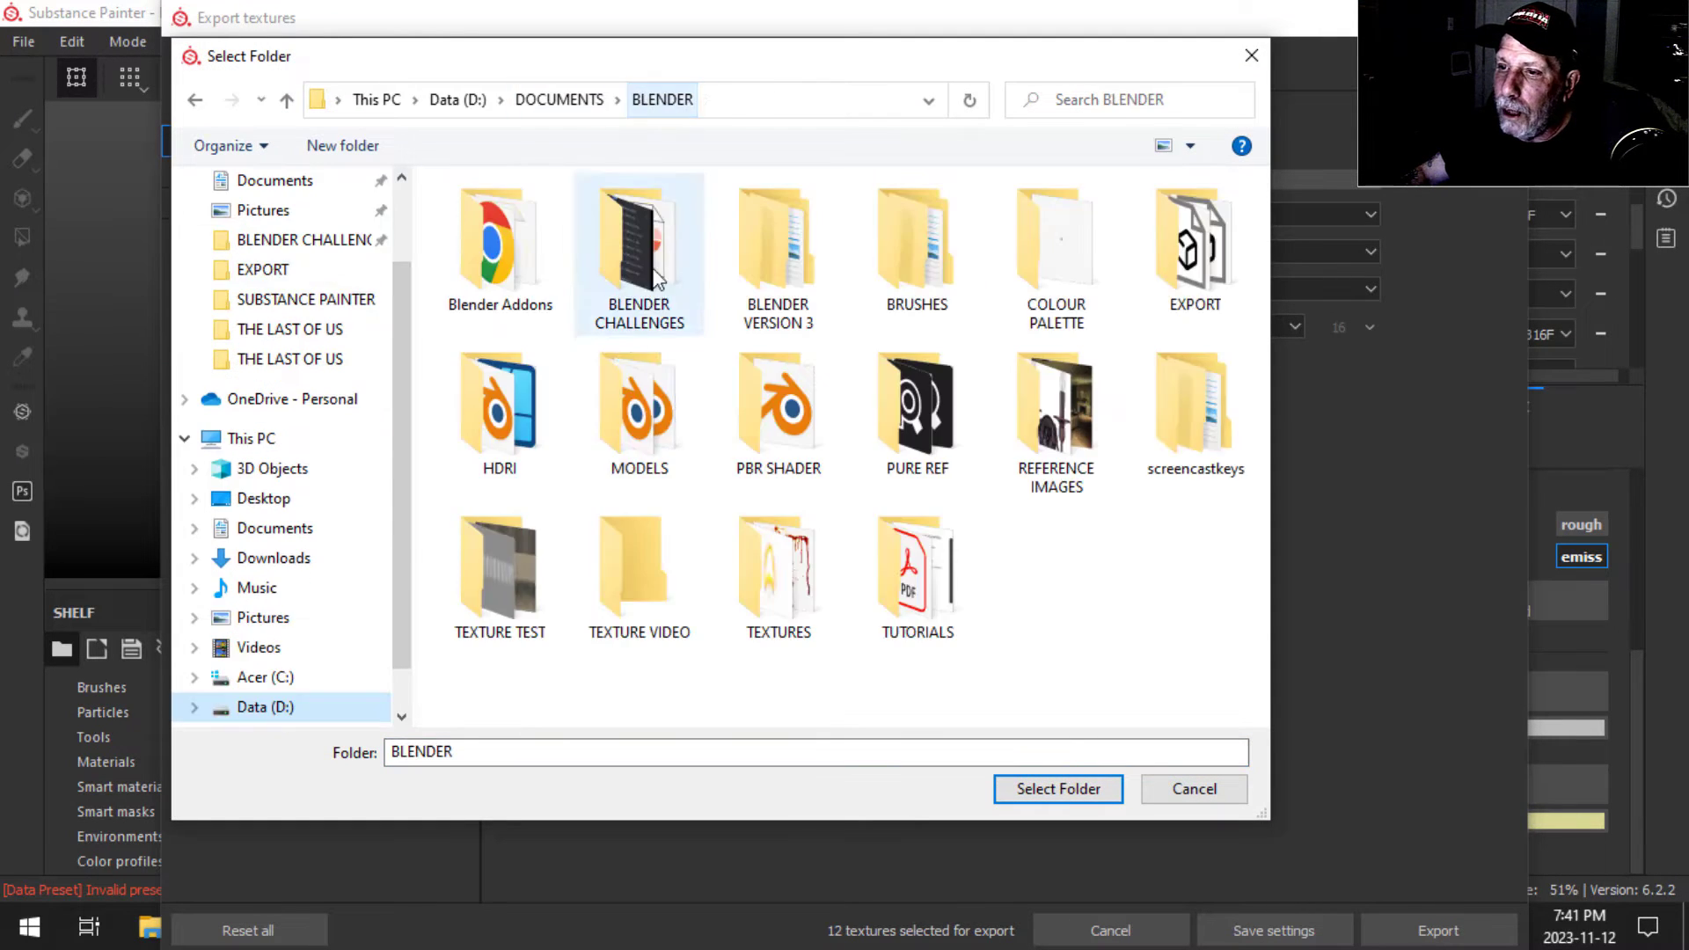
click(498, 566)
click(1031, 792)
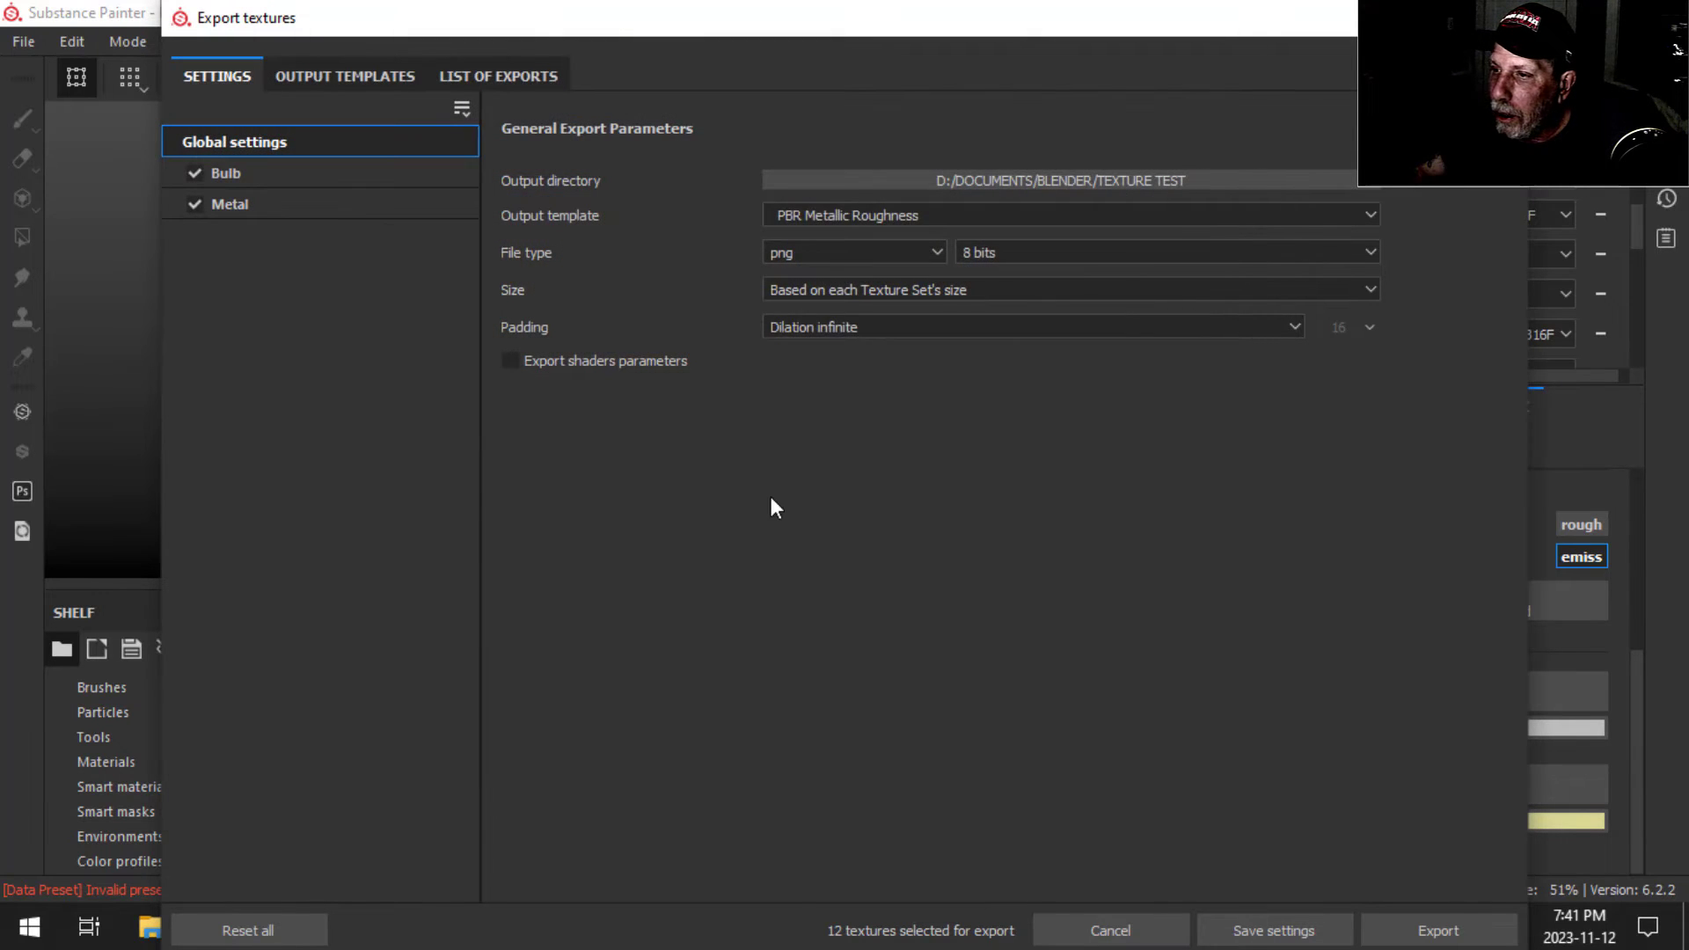
Export the Bulb and Metal texture sets as 8-bit PNG files and close the export dialog.
drag(870, 5, 713, 49)
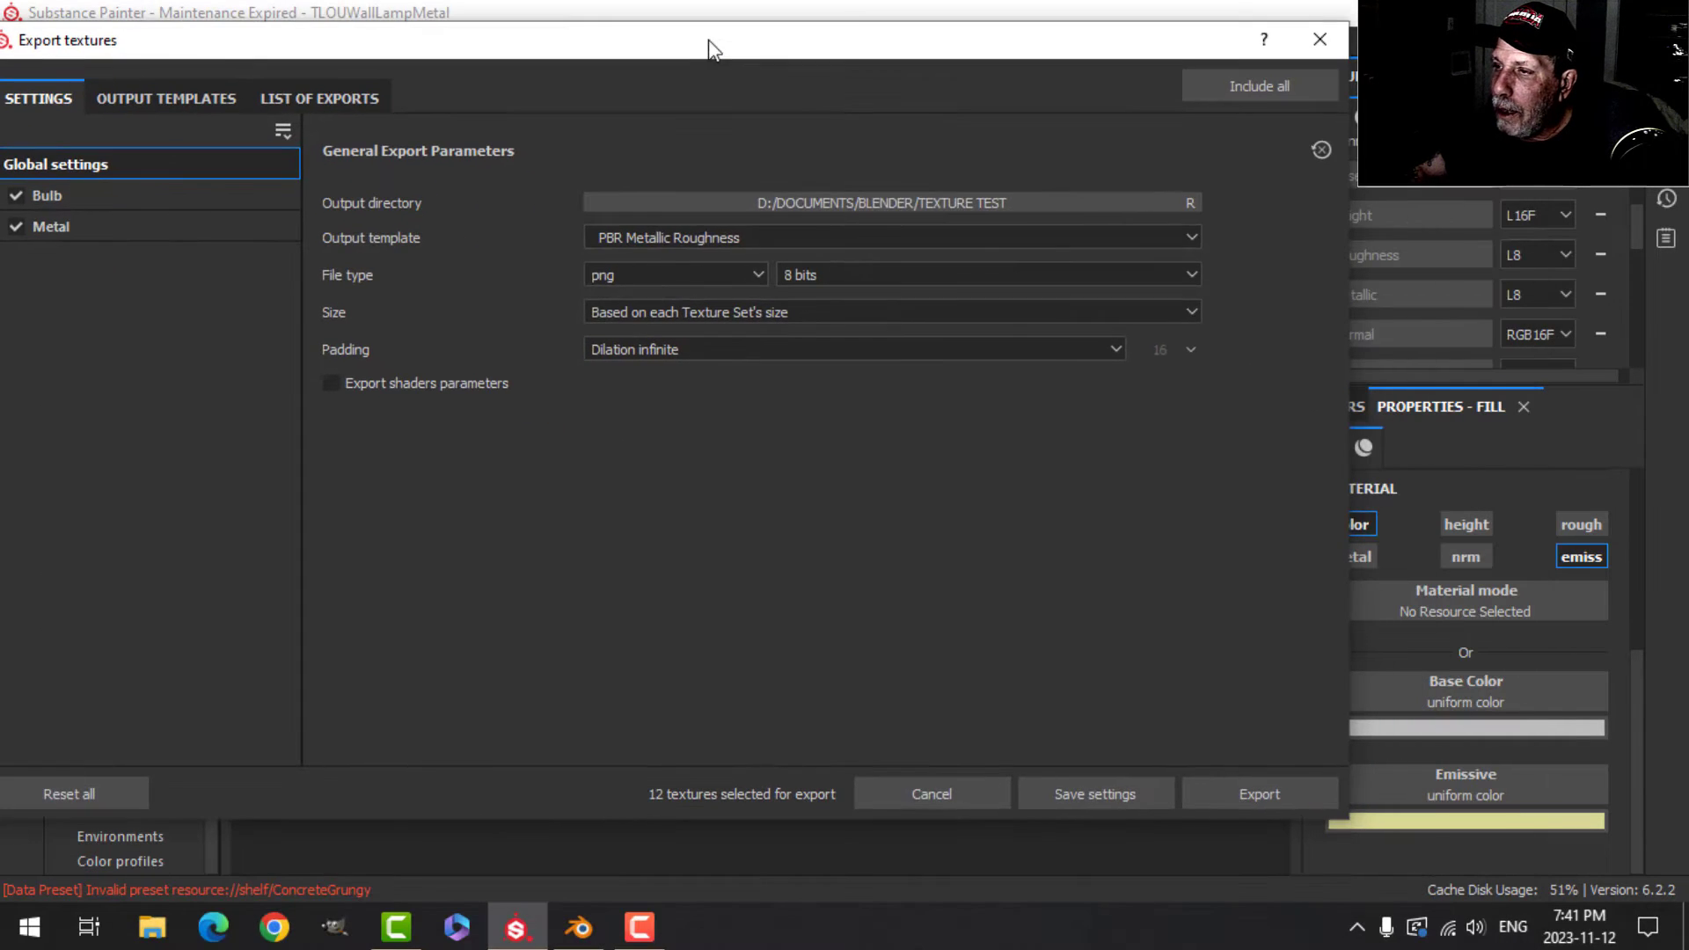
click(1228, 791)
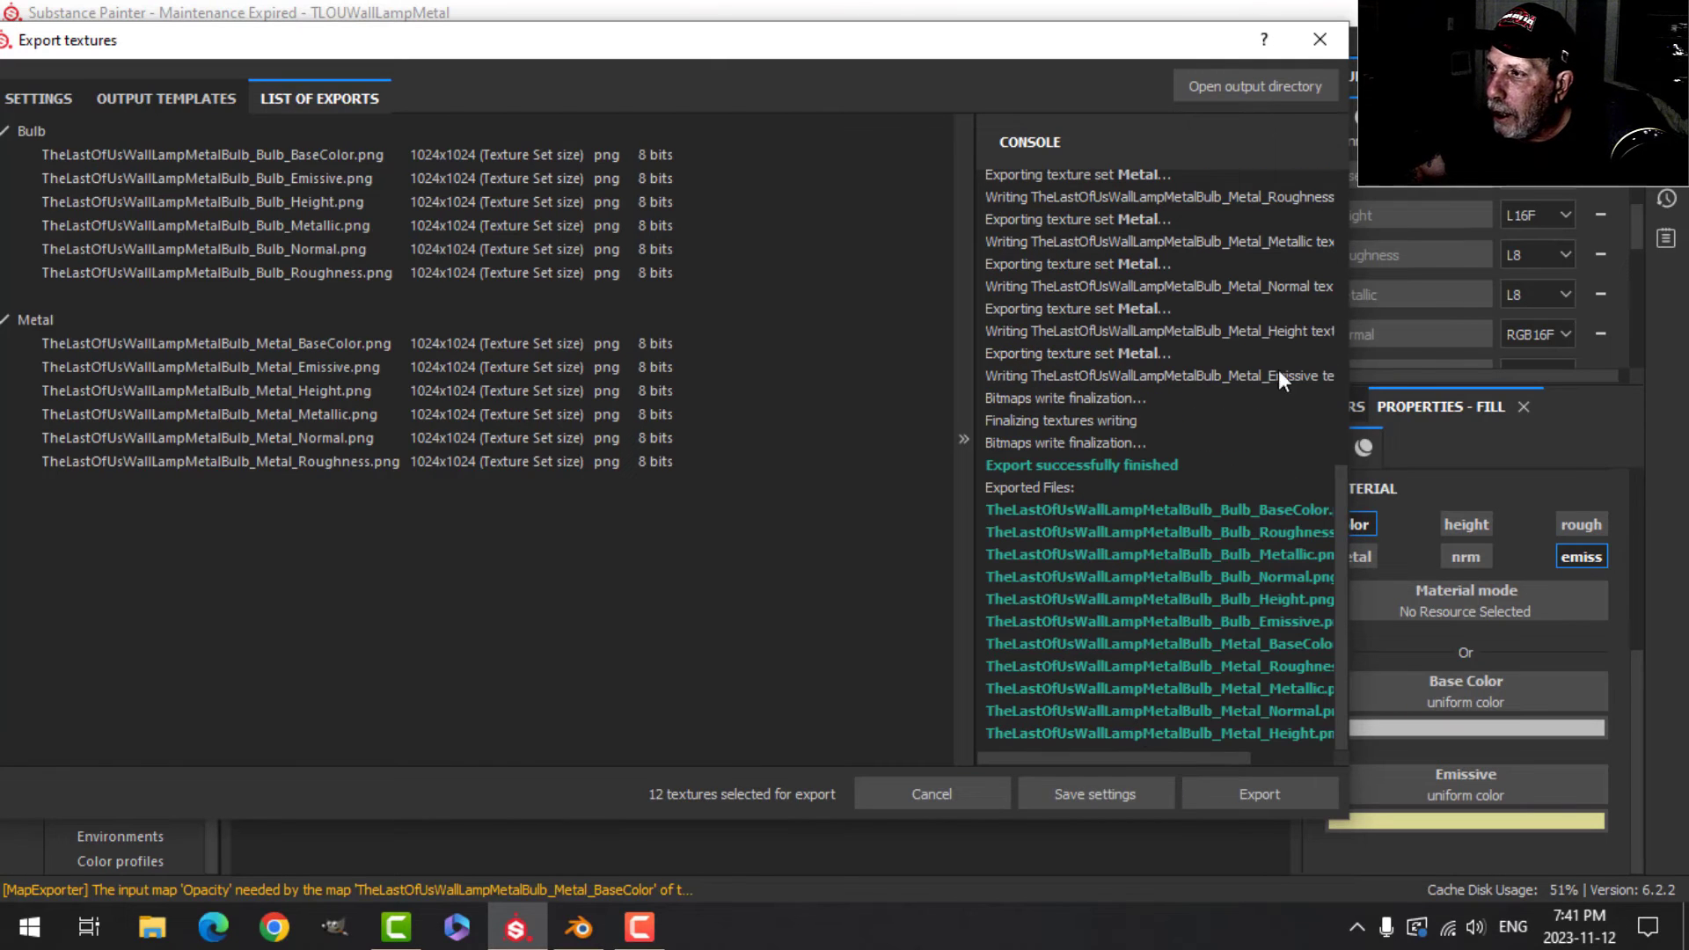
click(1319, 37)
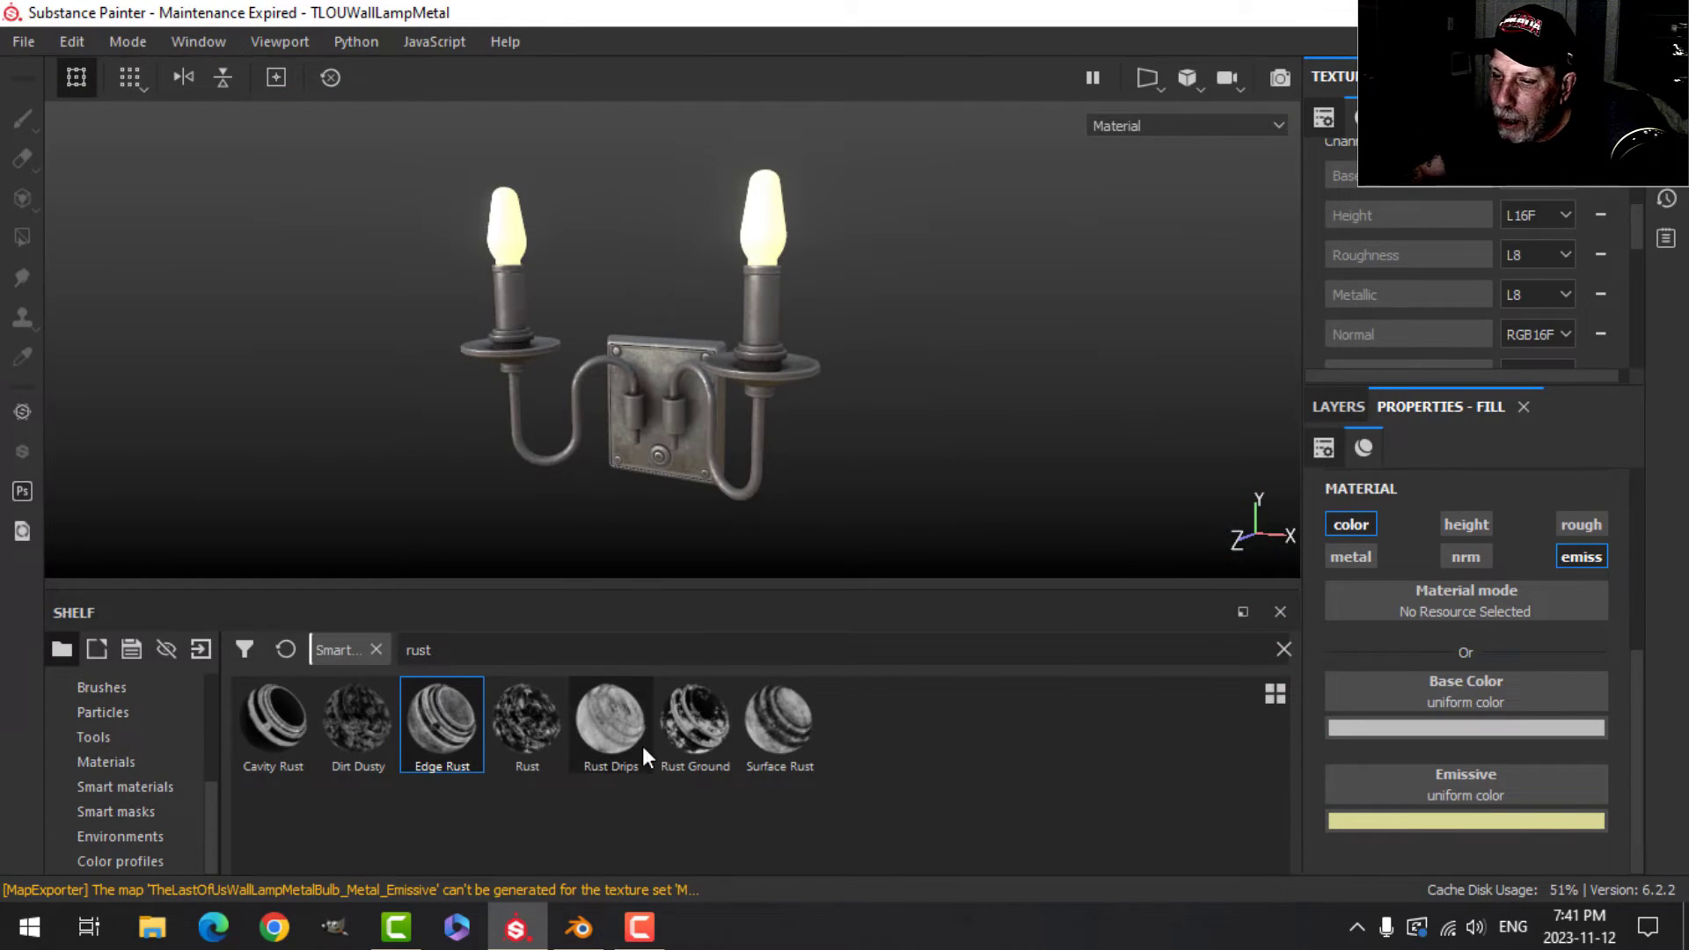
Switch to Blender's Shading workspace and run Principled Texture Setup on the Metal material with the exported Metal base color, height, metallic, normal and roughness maps.
click(581, 928)
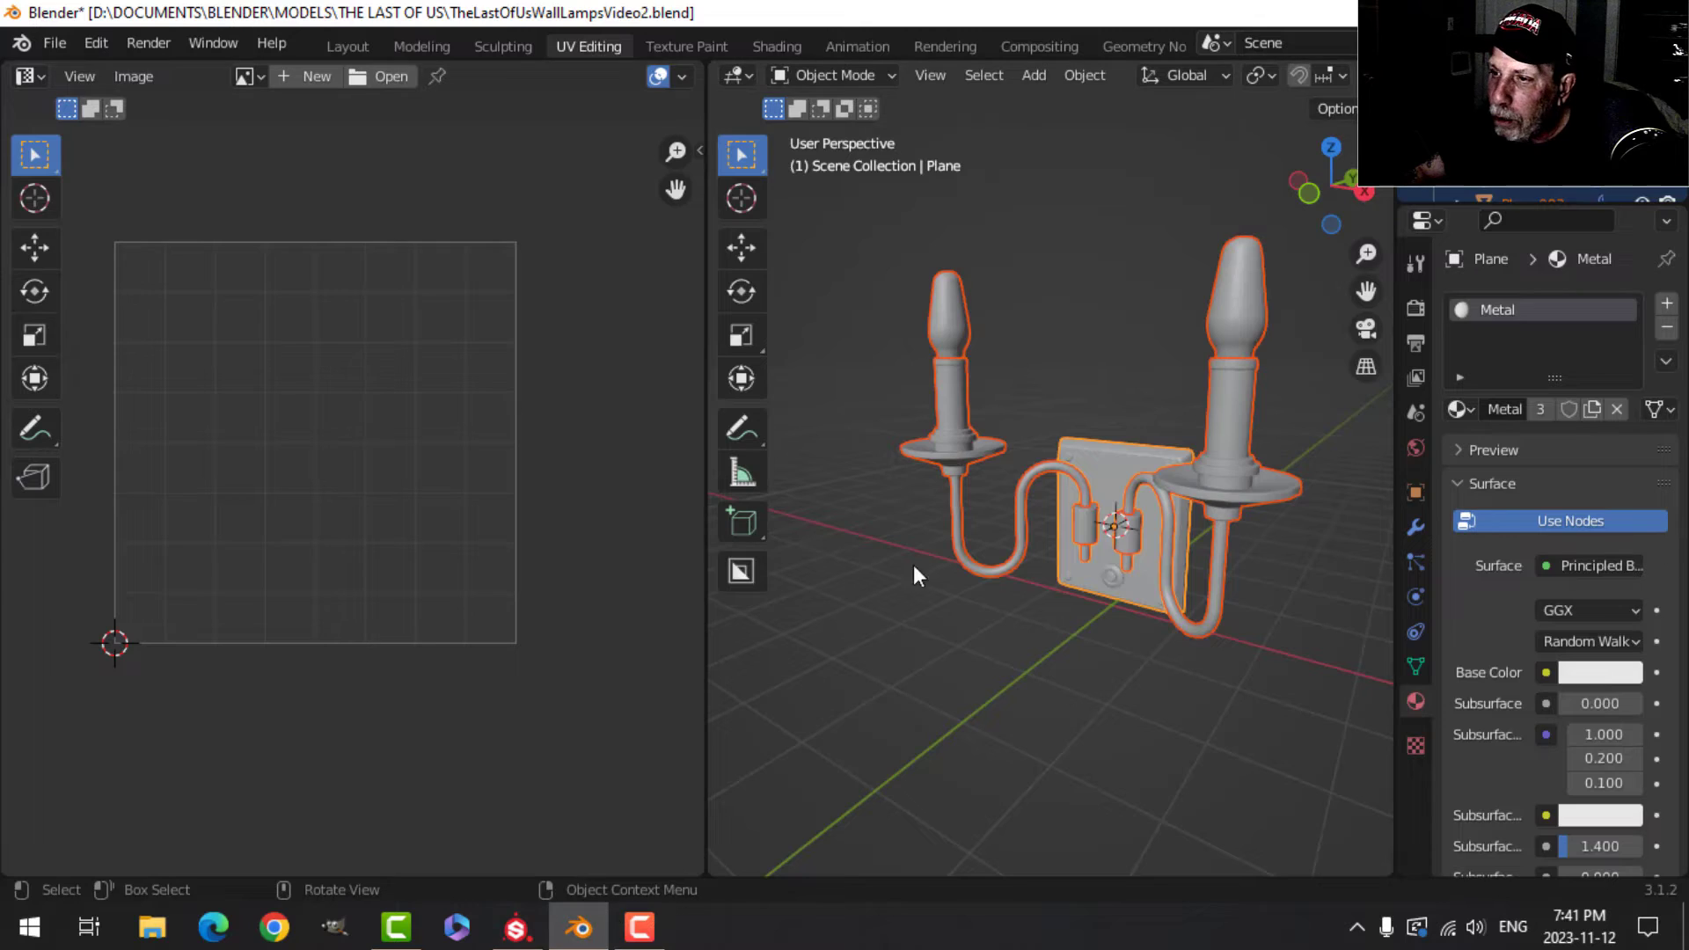
click(763, 40)
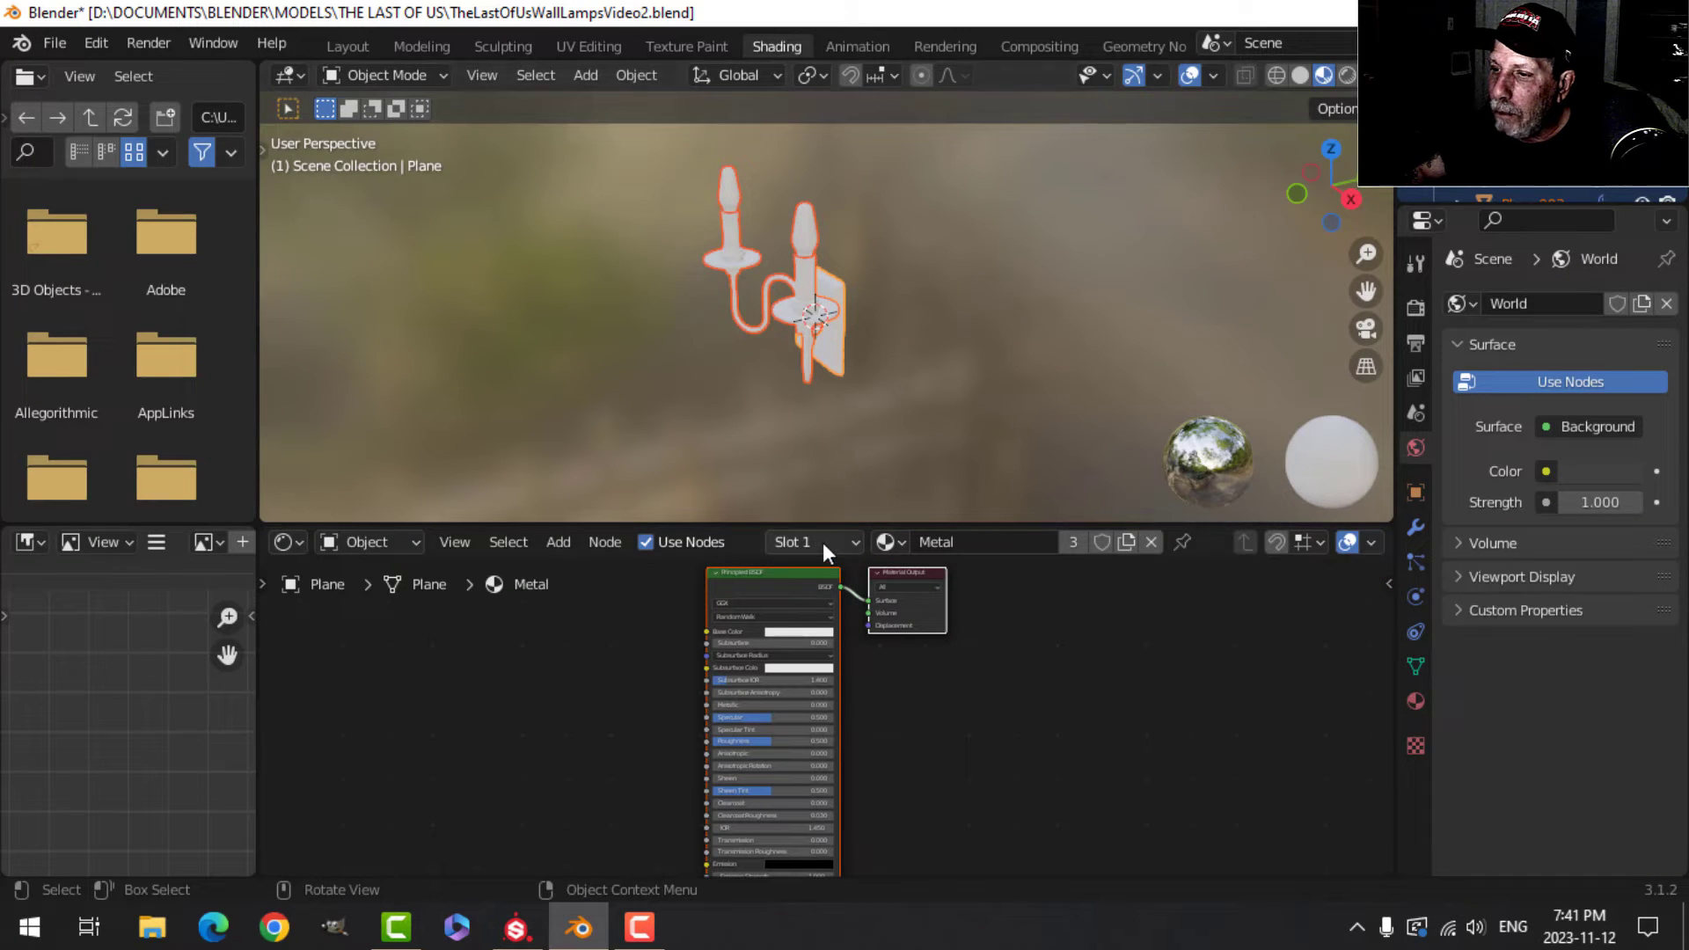
click(782, 572)
key(ctrl+shift+t)
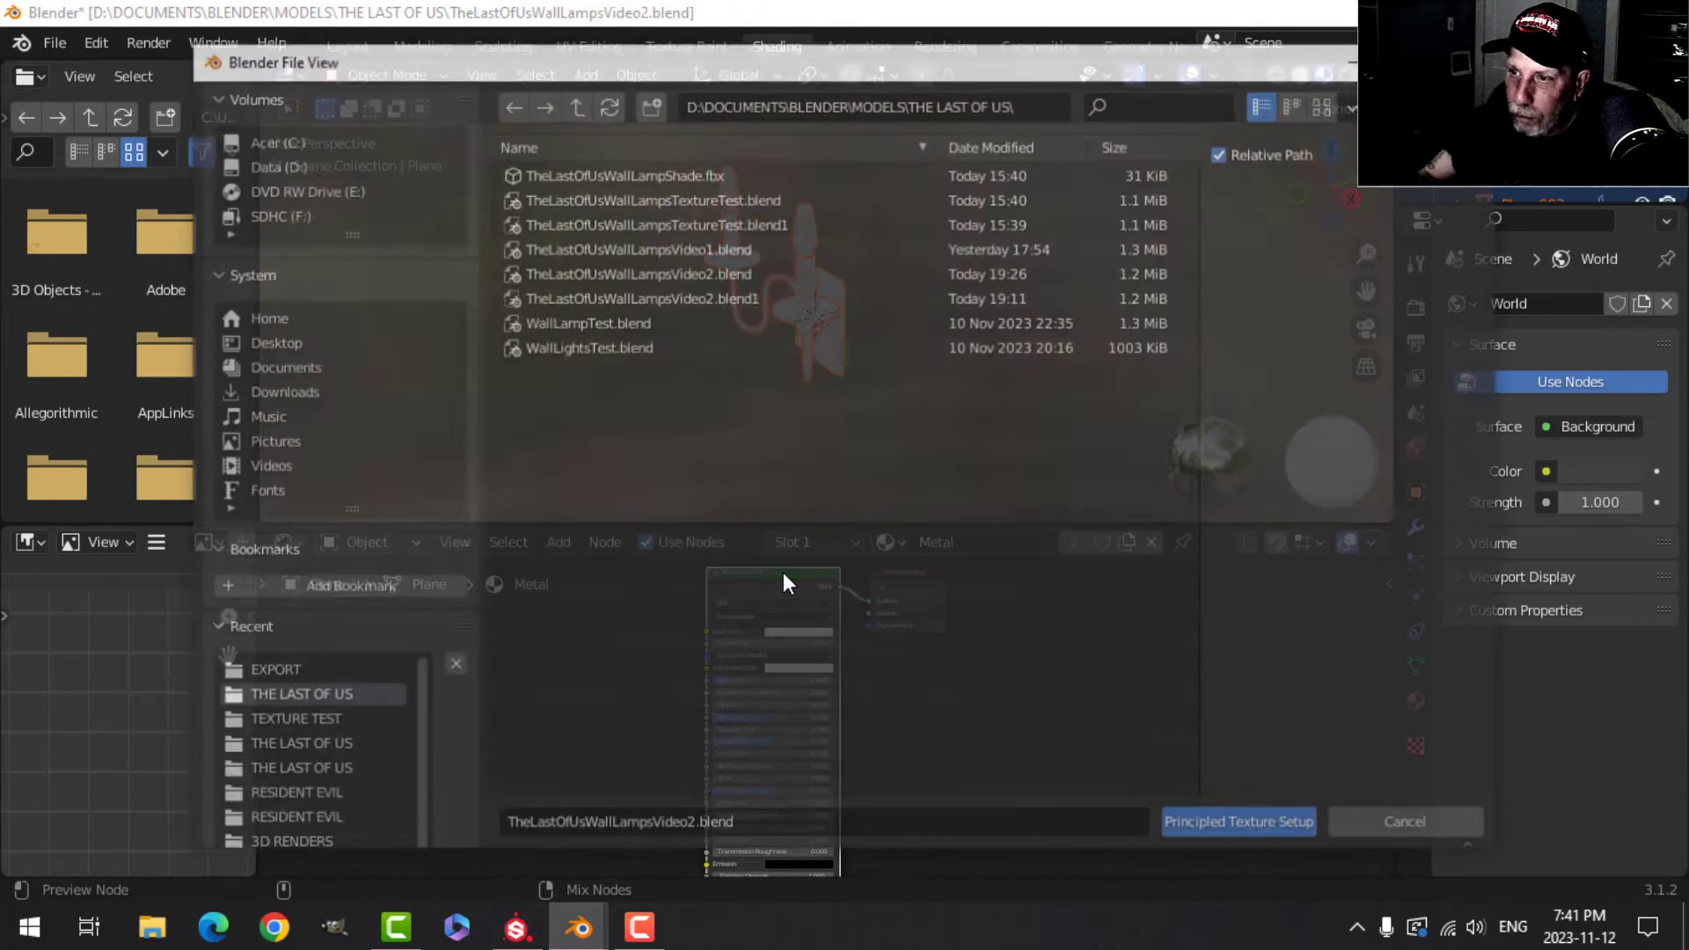
click(287, 722)
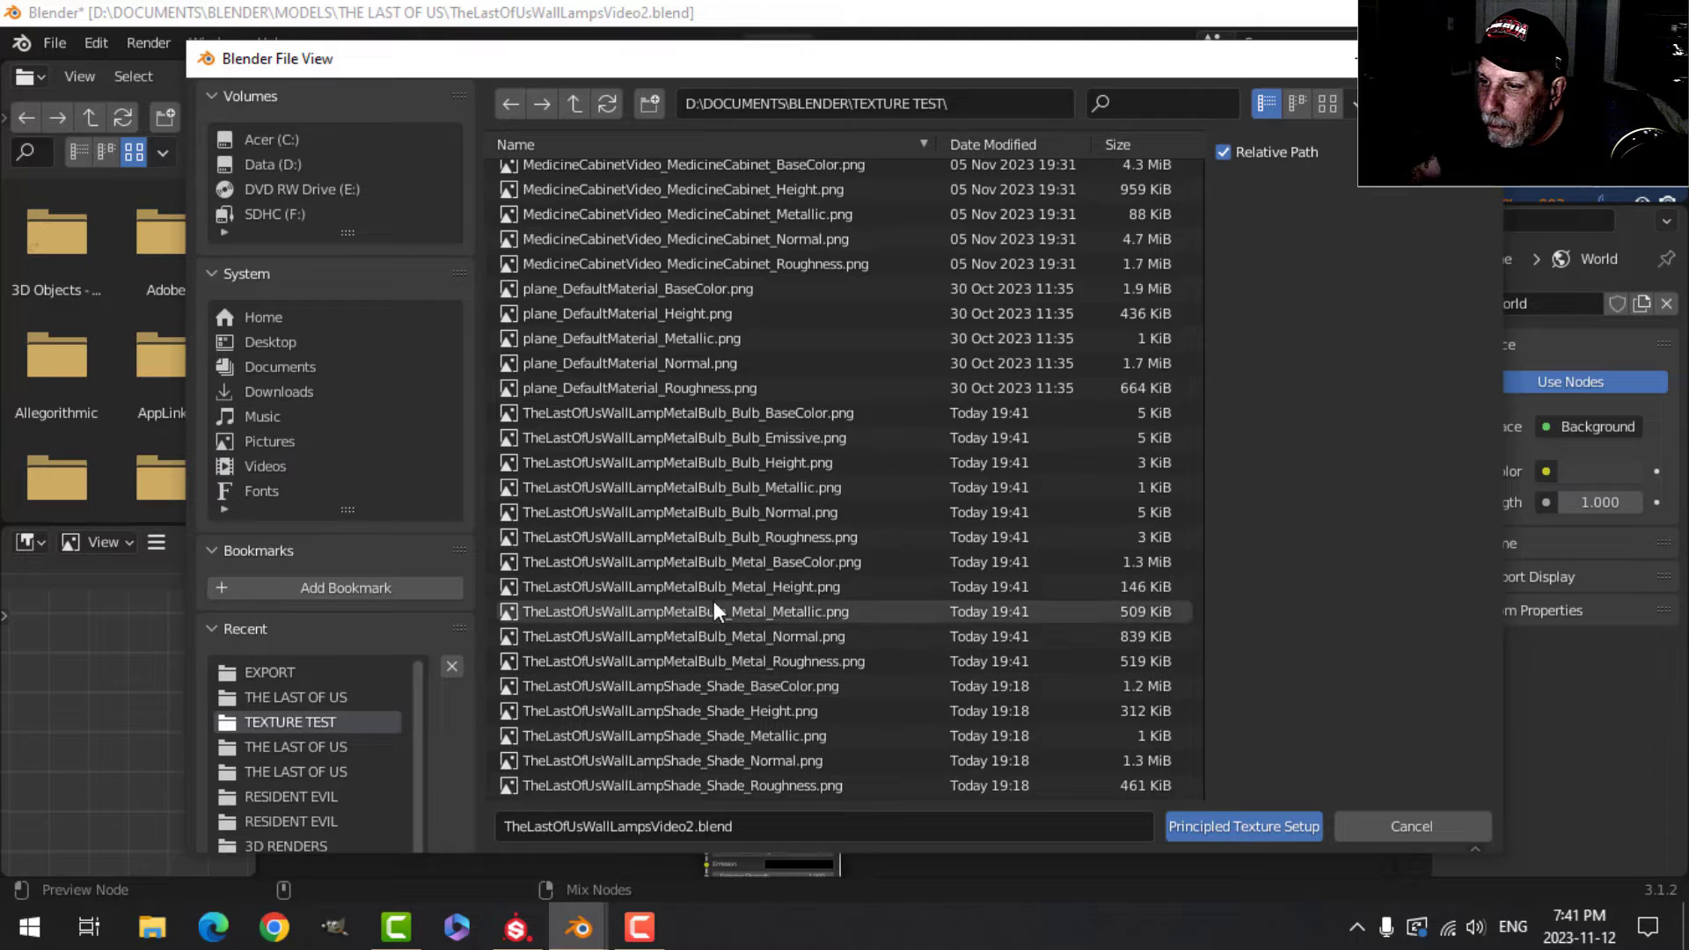
click(748, 560)
shift+click(773, 658)
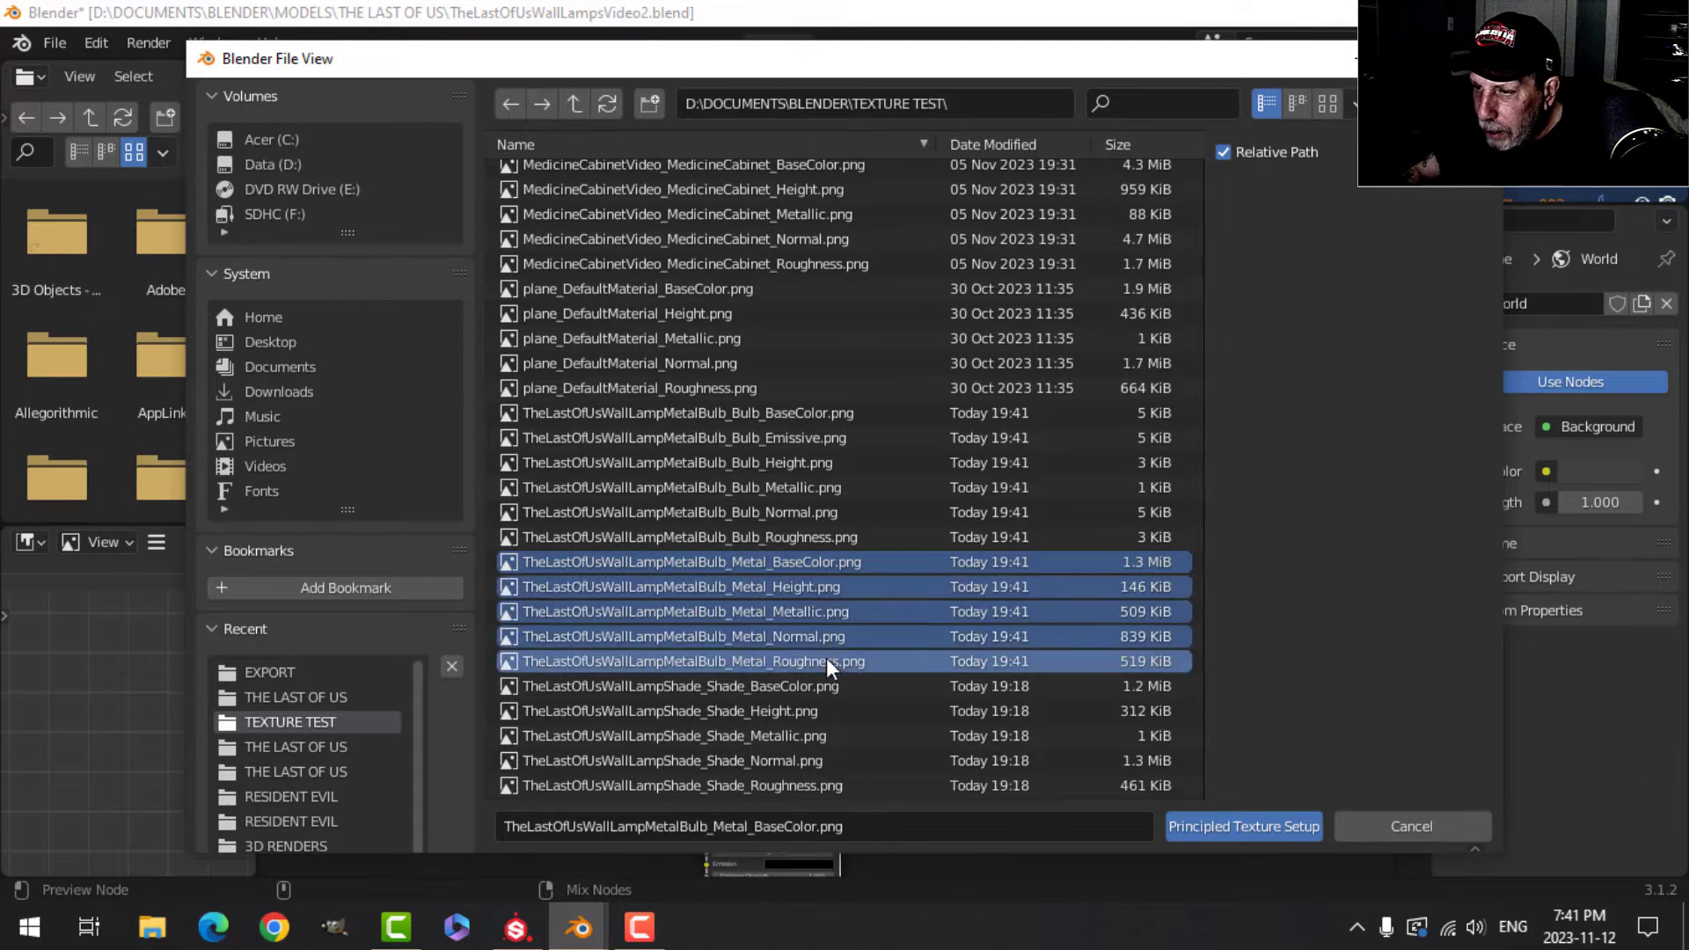
click(1218, 818)
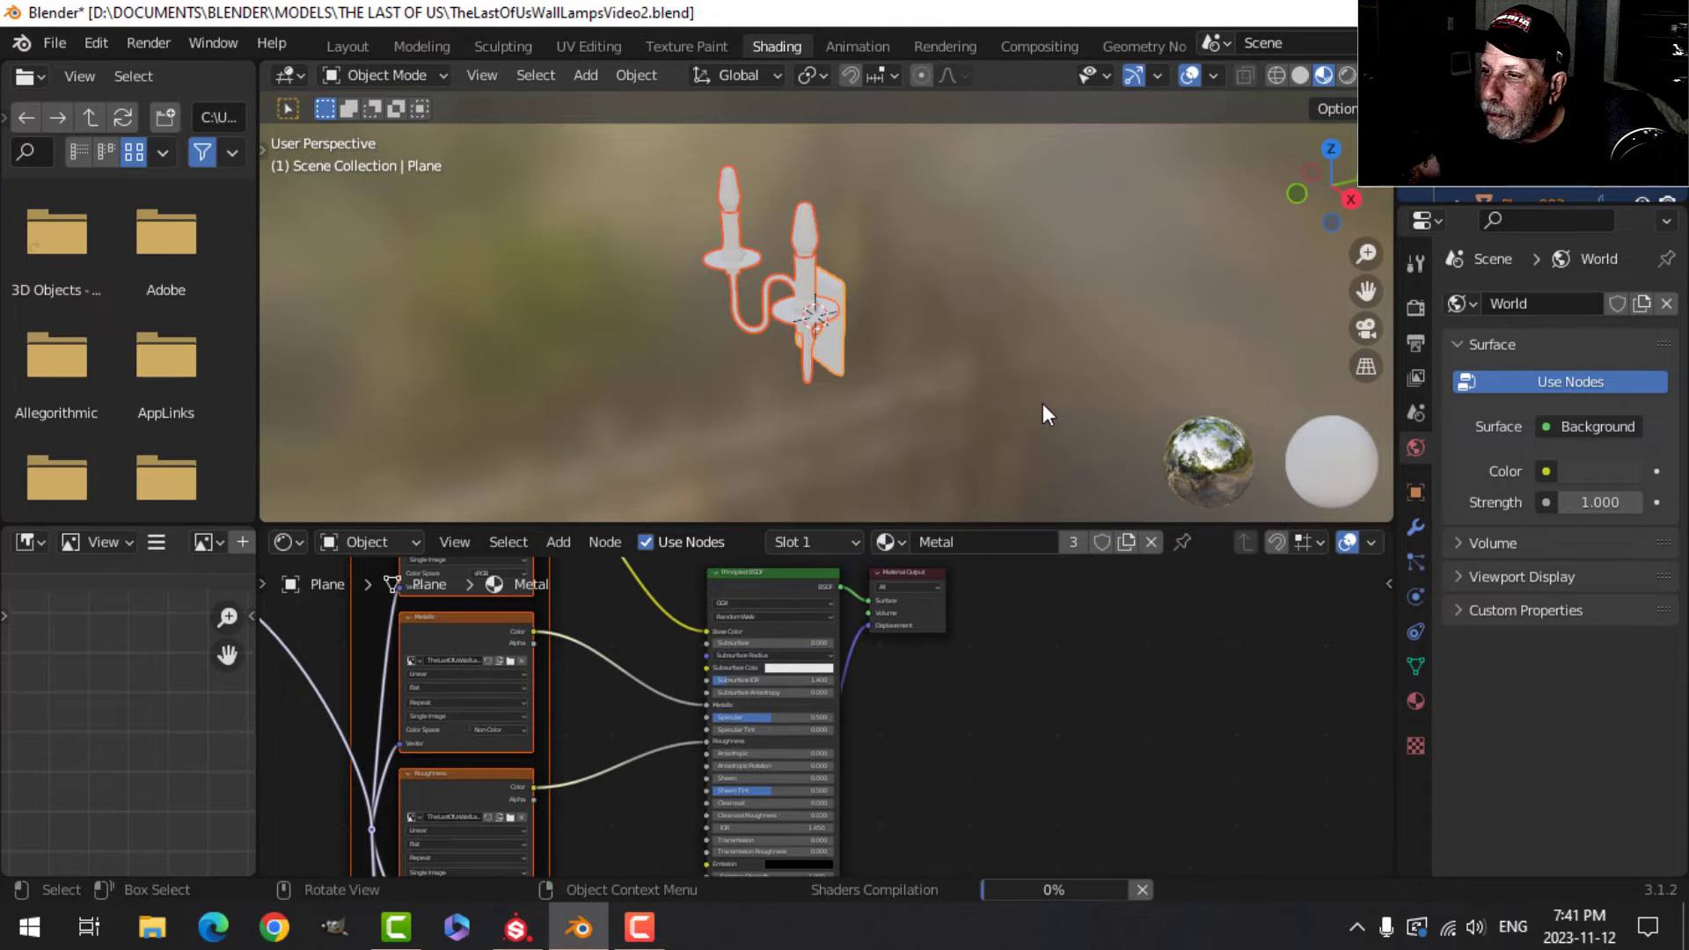
Deselect the sconce, change the material preview lighting to a warm indoor HDRI, and inspect the metal textures.
scroll(866, 393, down, 4)
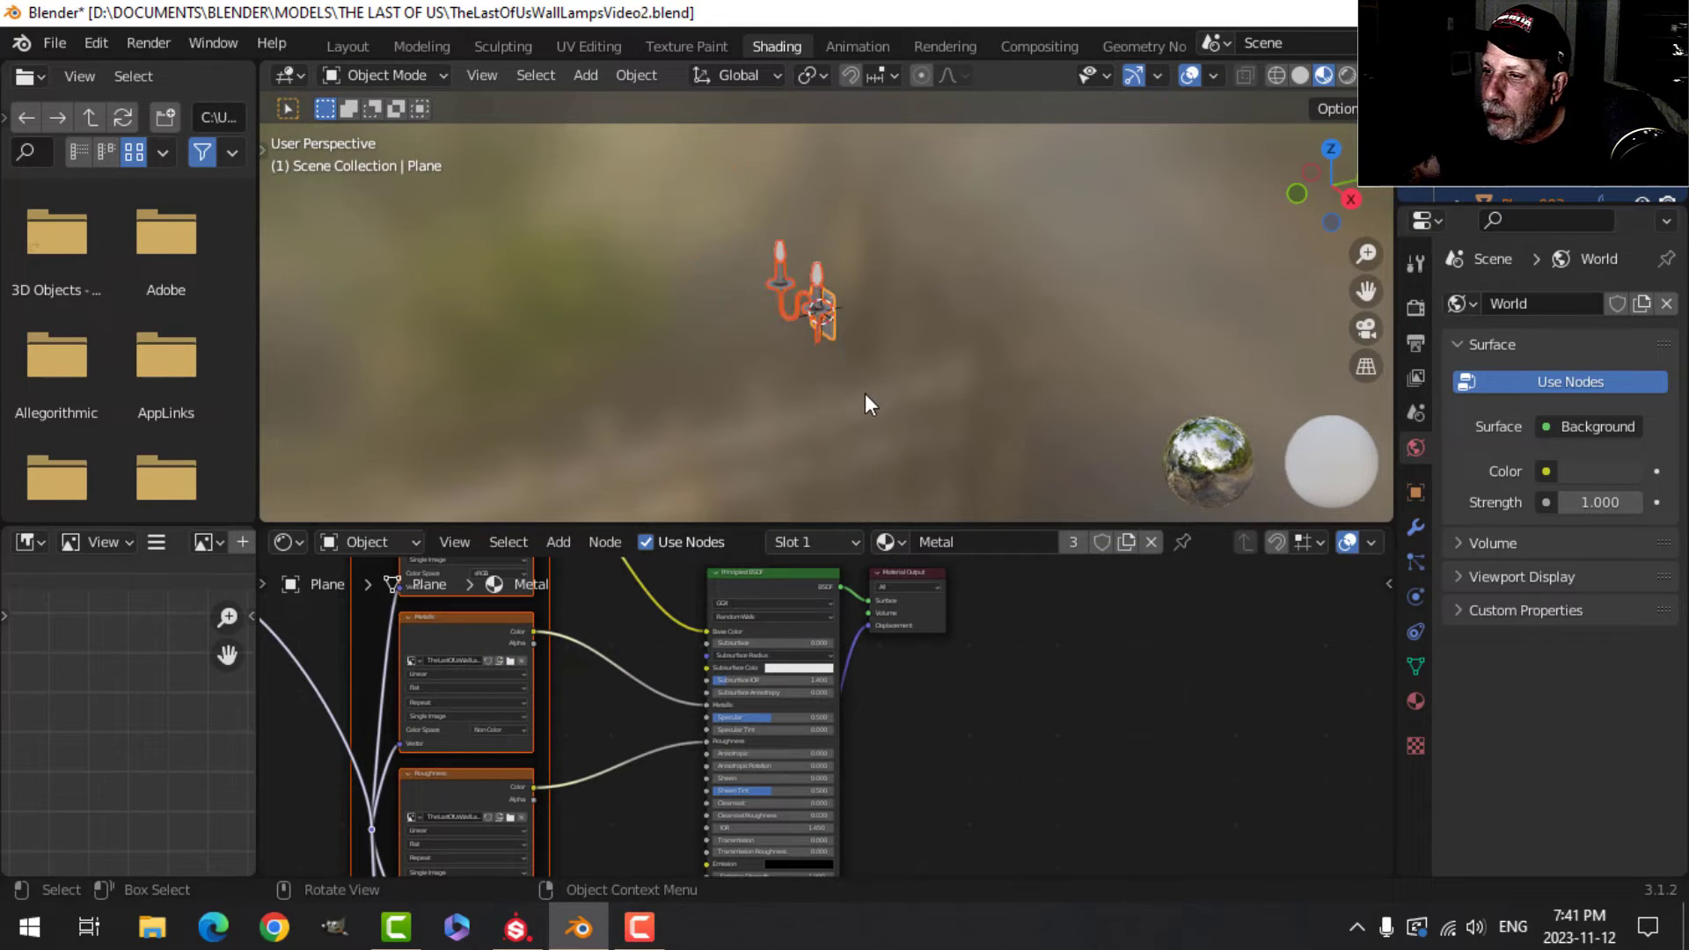
scroll(855, 388, up, 6)
scroll(852, 387, up, 2)
key(alt+a)
middle_drag(716, 426, 897, 387)
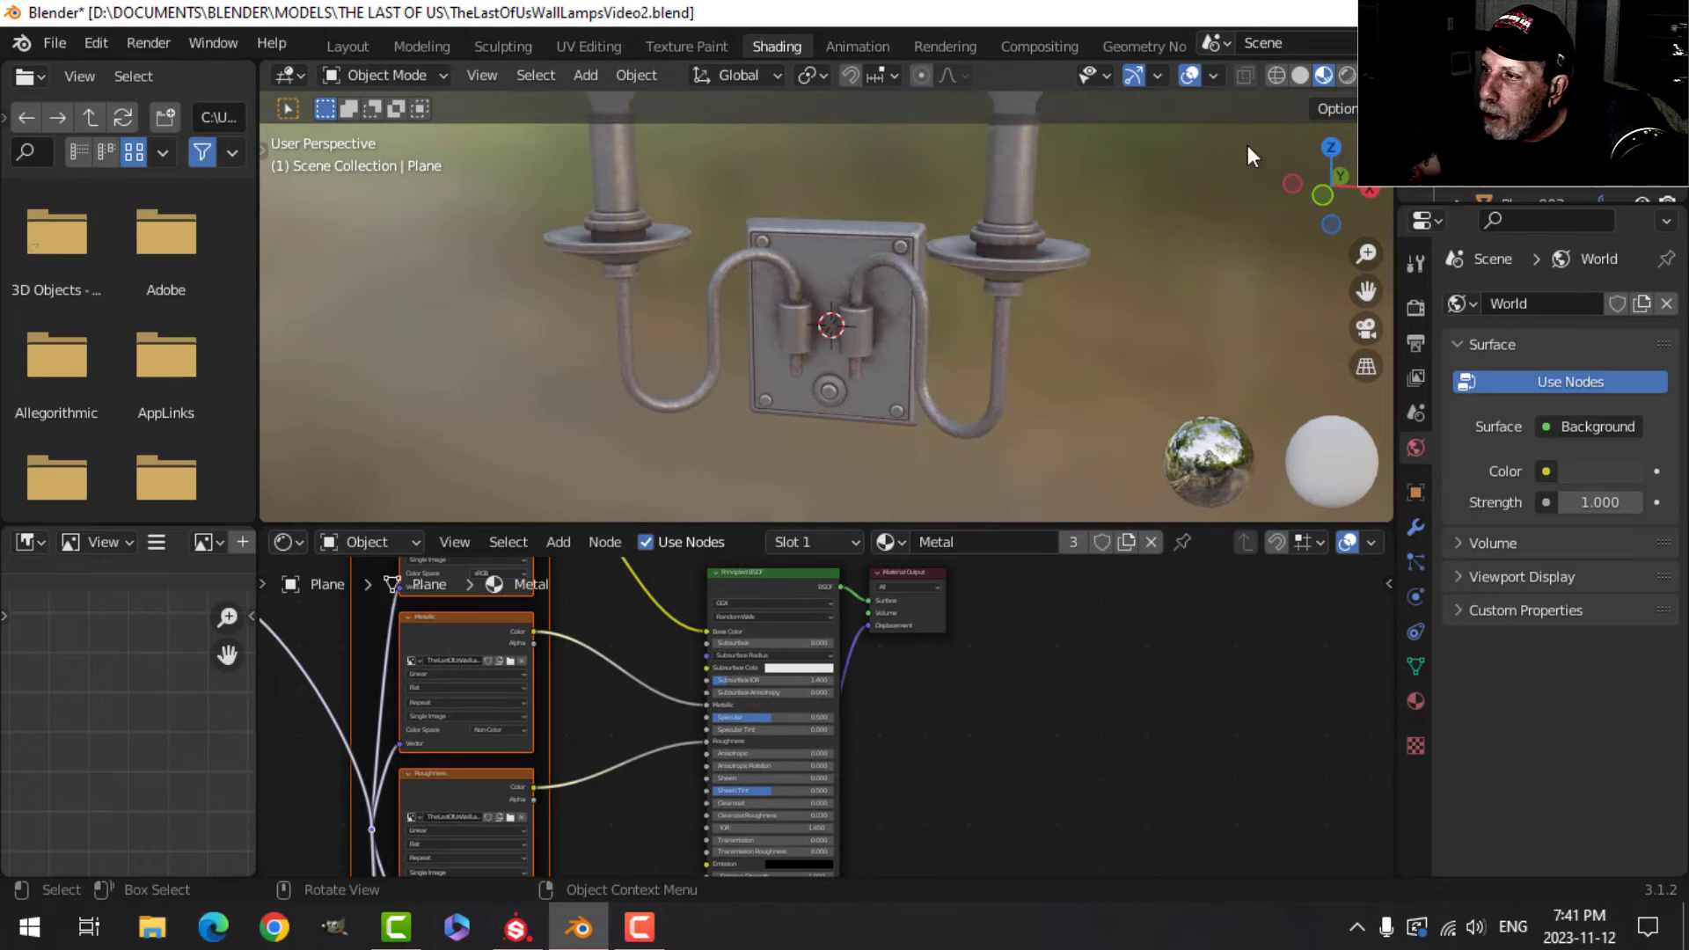
click(1371, 76)
click(1349, 267)
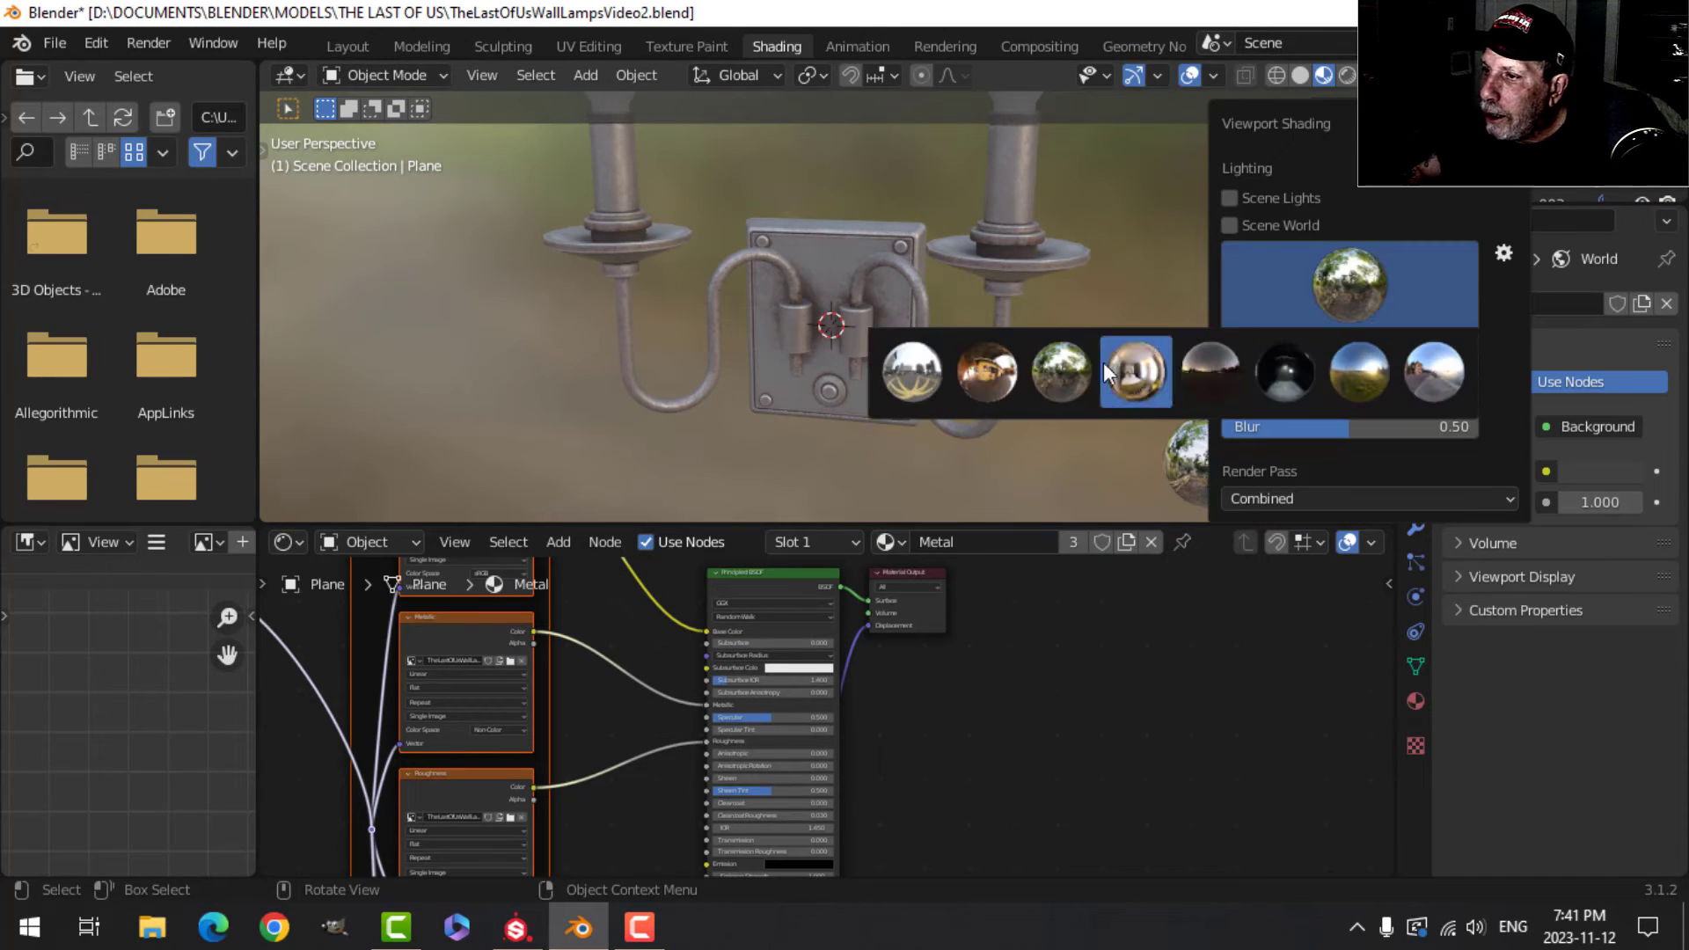
click(992, 373)
shift+middle_drag(907, 358, 783, 361)
scroll(907, 353, up, 4)
scroll(851, 367, down, 5)
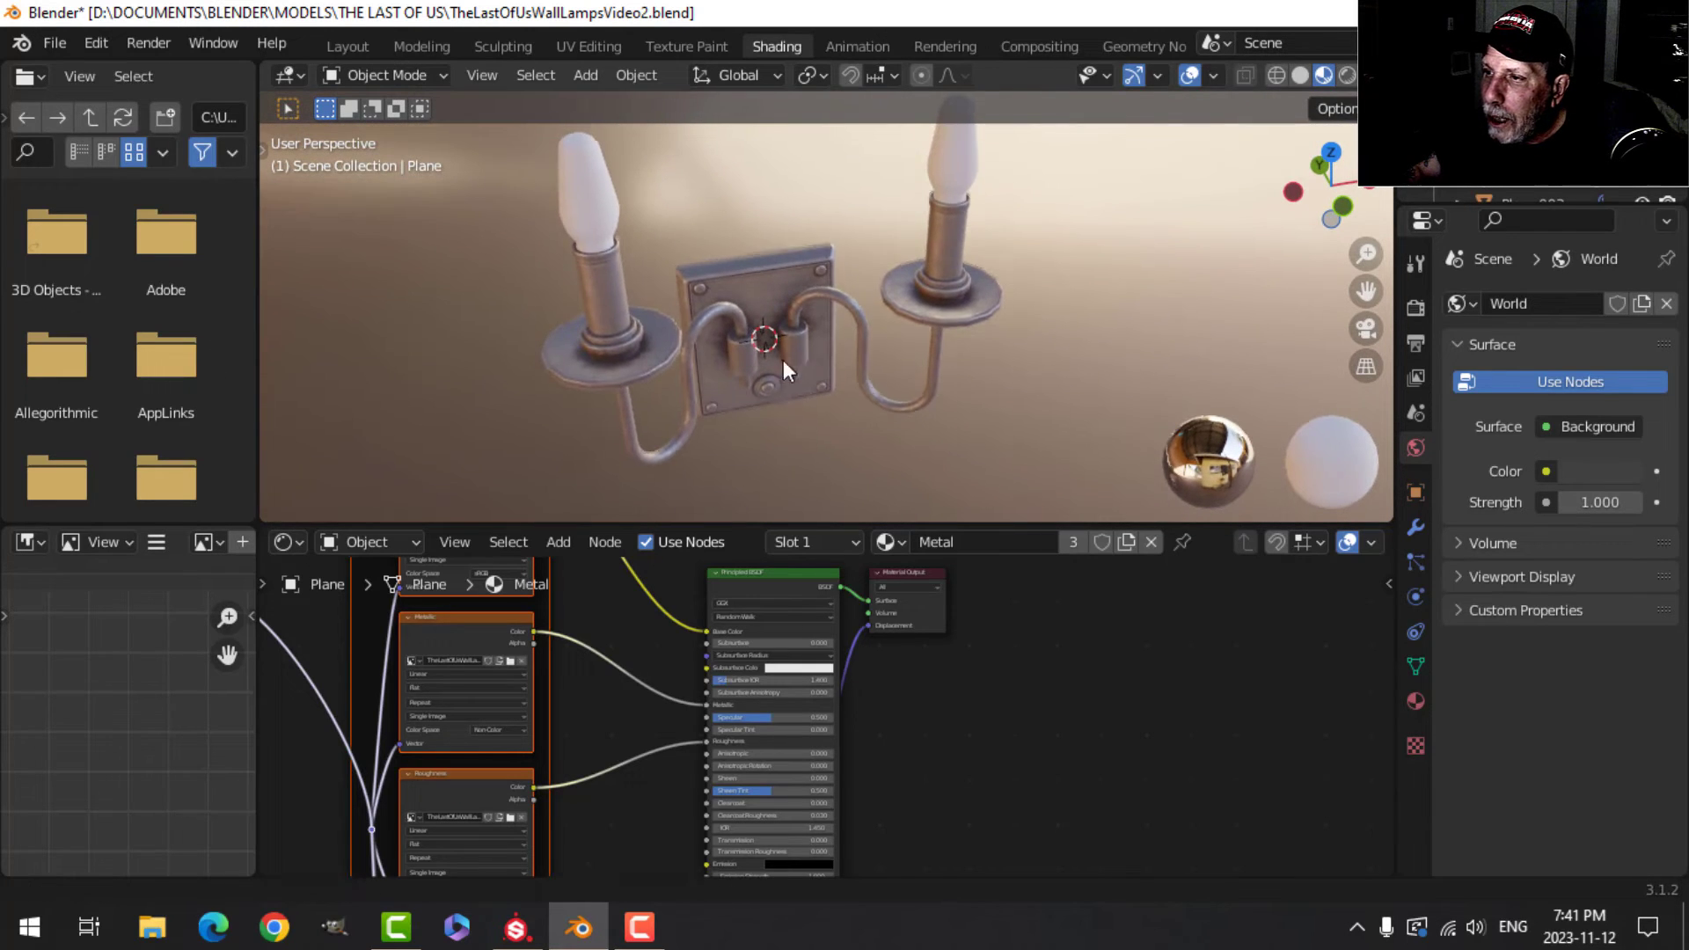
Run Principled Texture Setup on the bulbs' Bulb material with the exported Bulb texture maps, from BaseColor through Roughness.
click(922, 183)
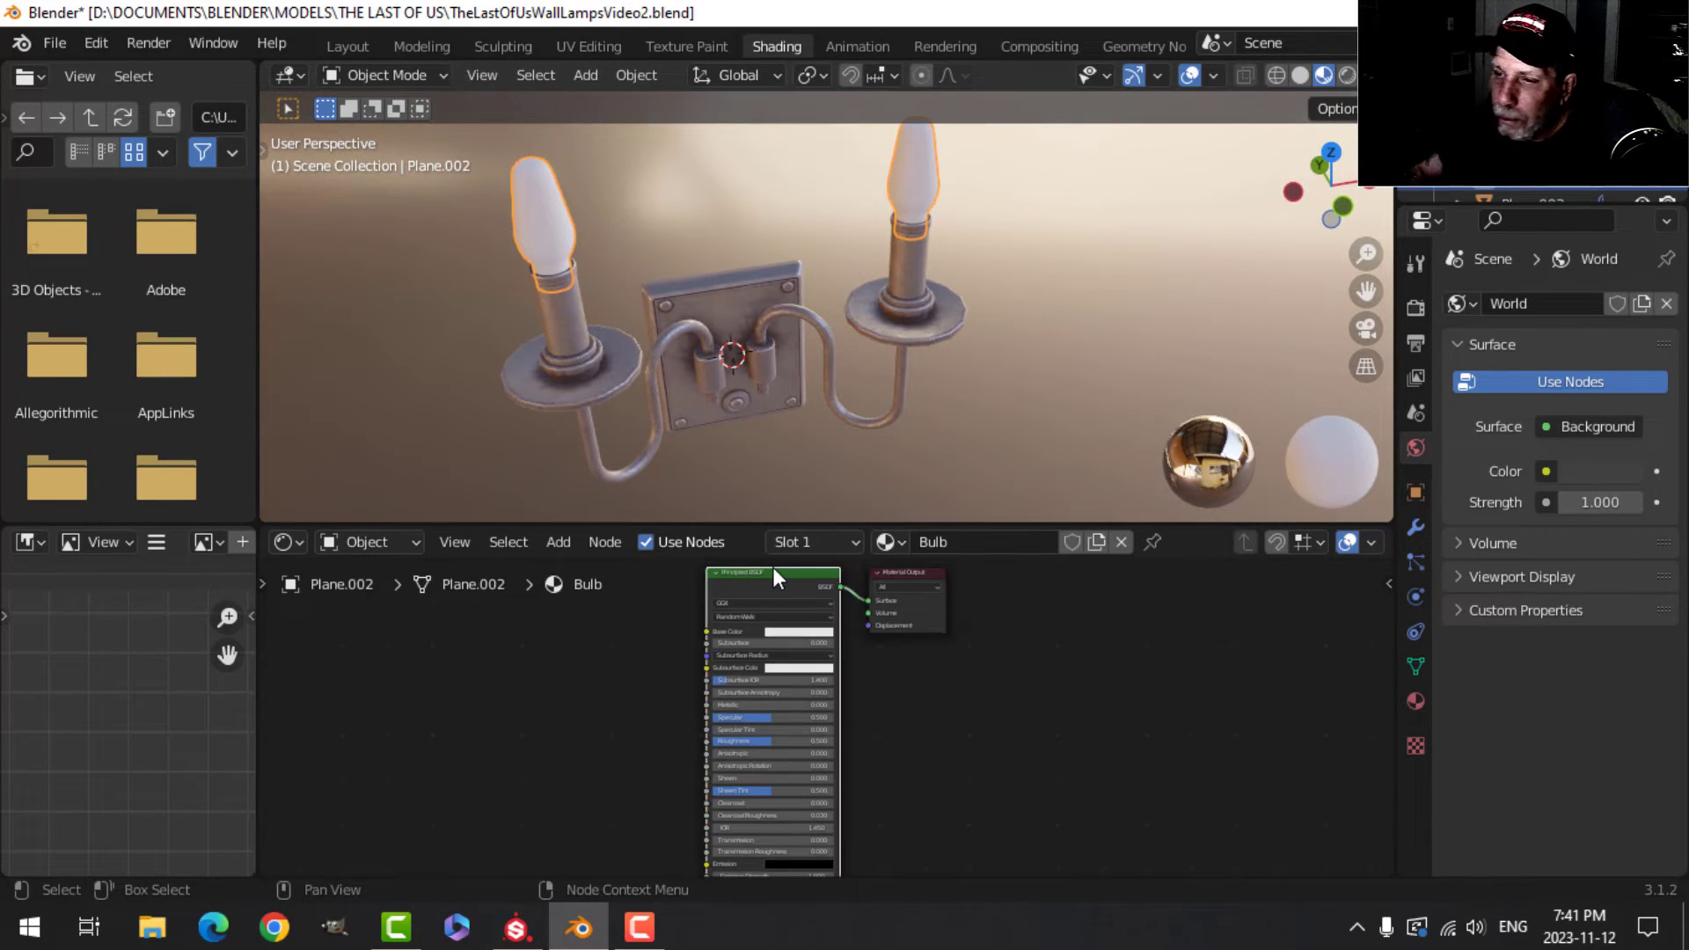
key(ctrl+shift+t)
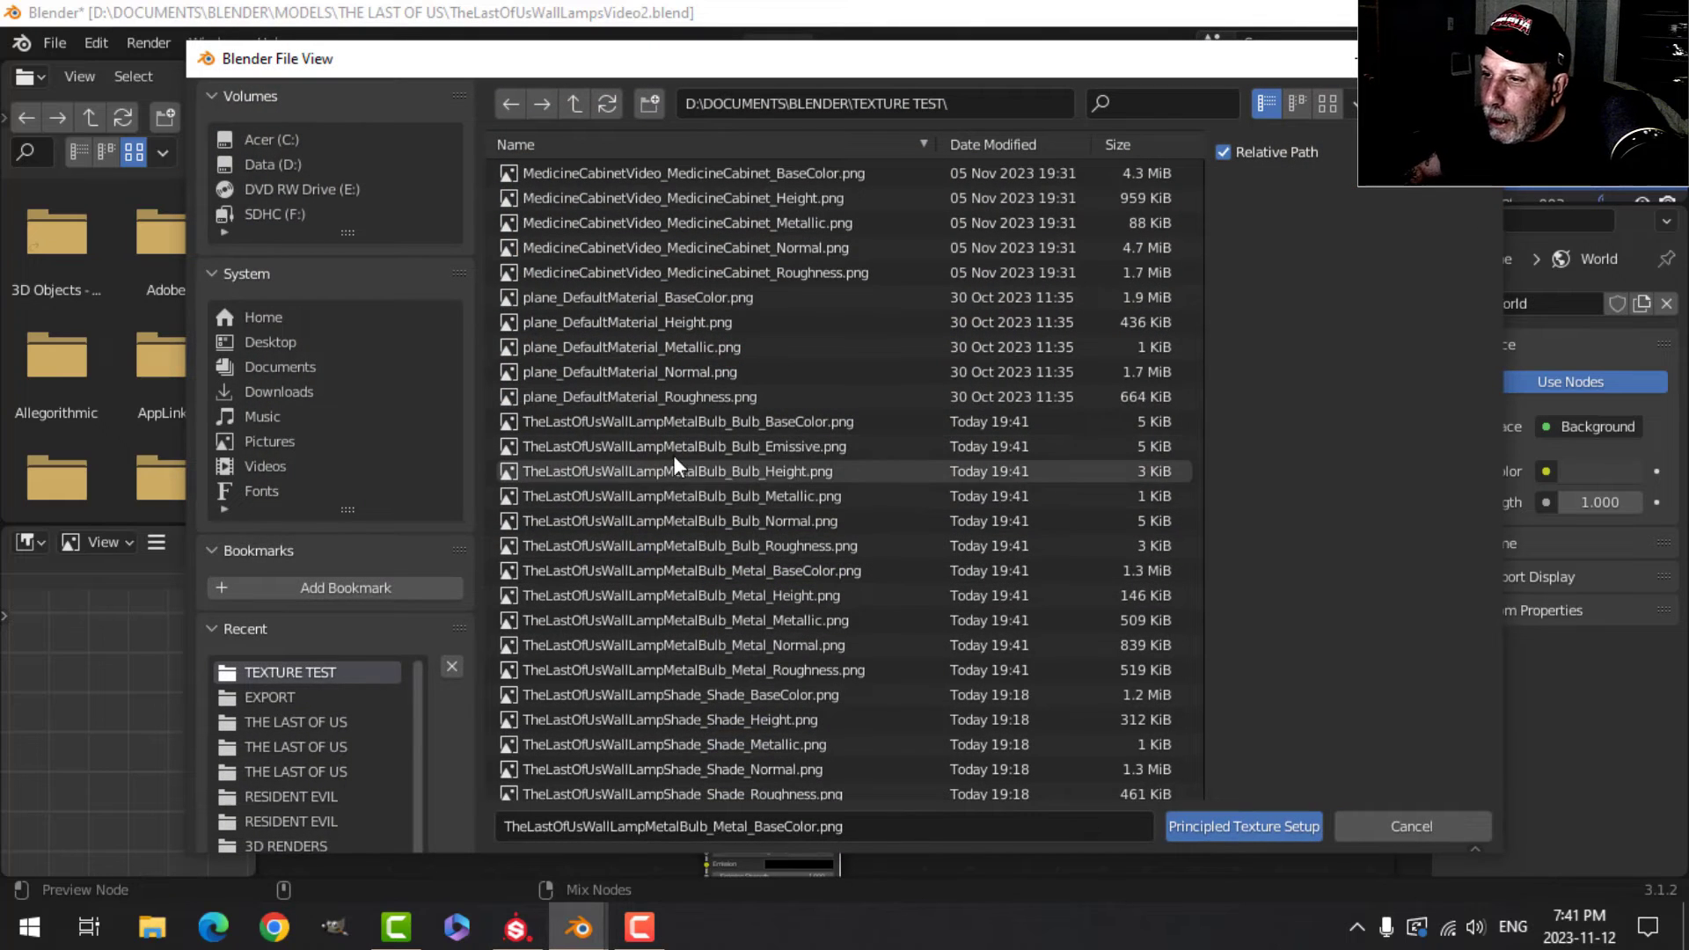
click(745, 421)
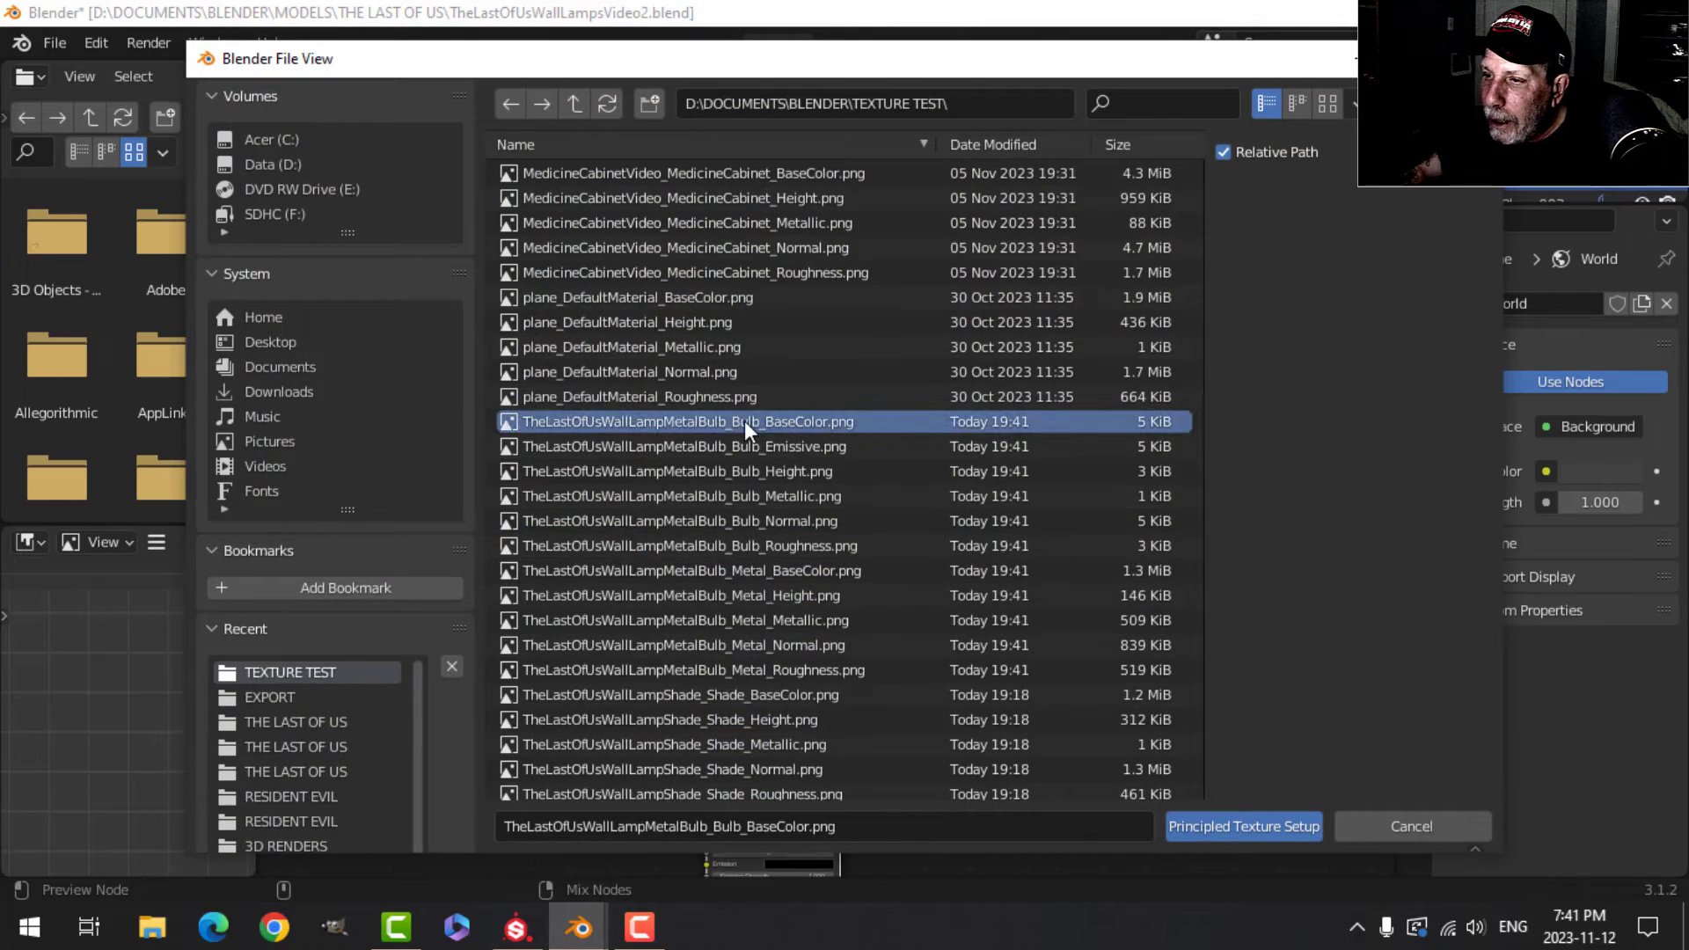
shift+click(791, 545)
click(1195, 827)
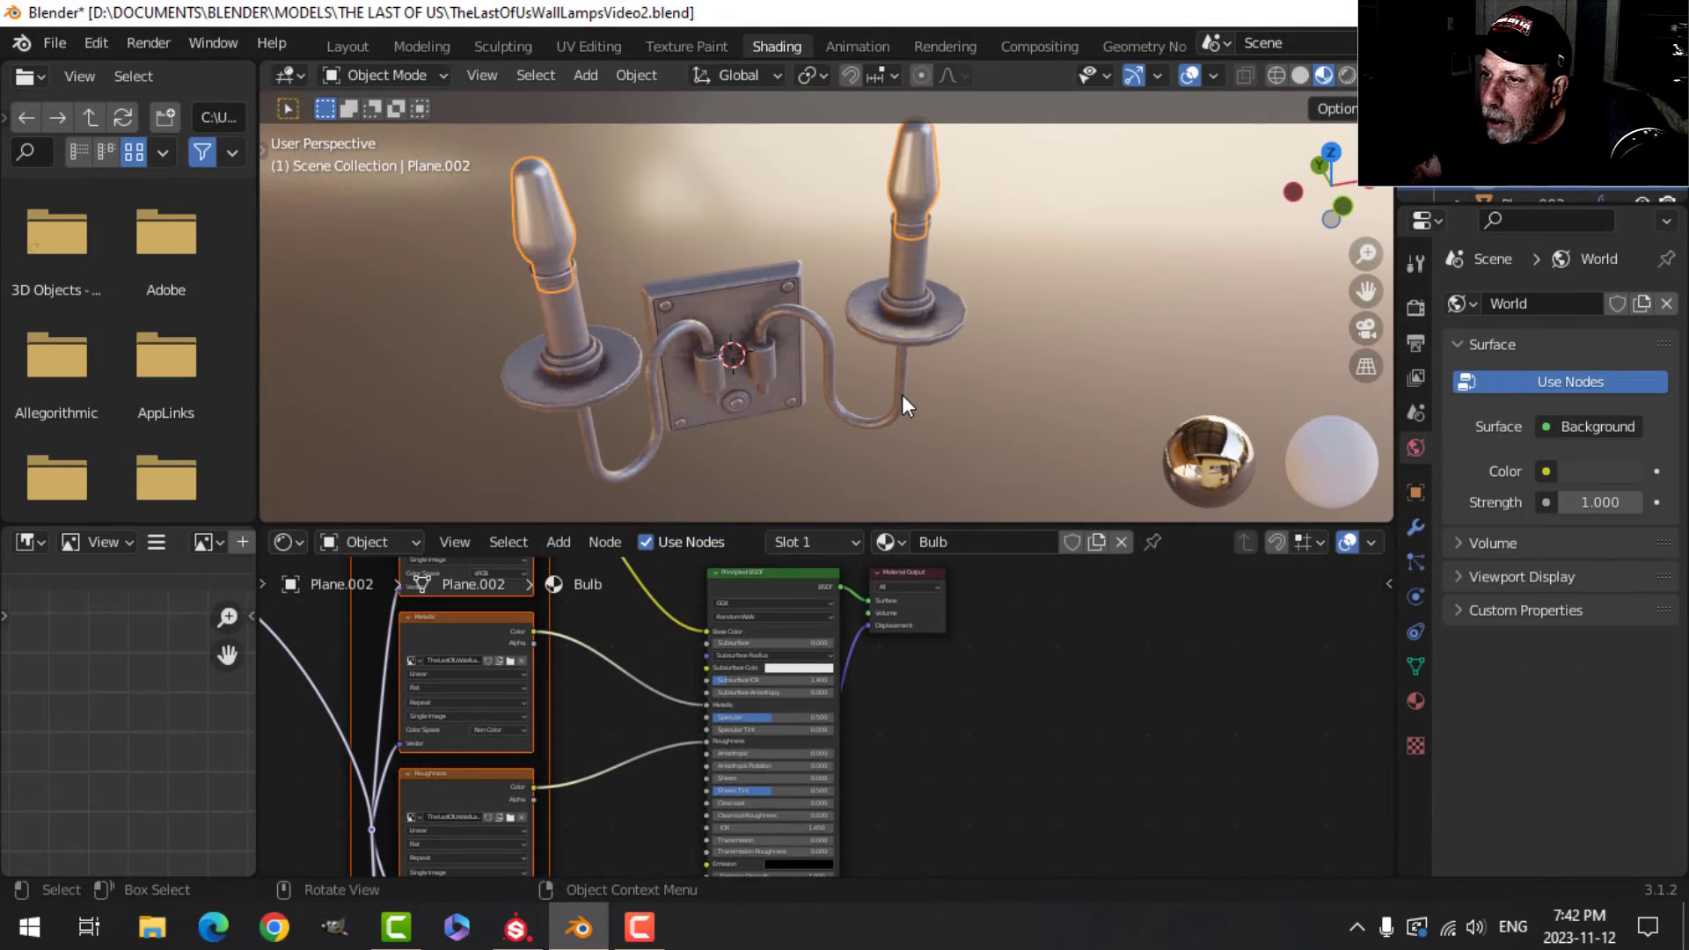
Maximize the node editor and delete the Displacement vector node from the Bulb material.
scroll(781, 292, up, 5)
middle_drag(648, 276, 774, 457)
scroll(843, 699, down, 4)
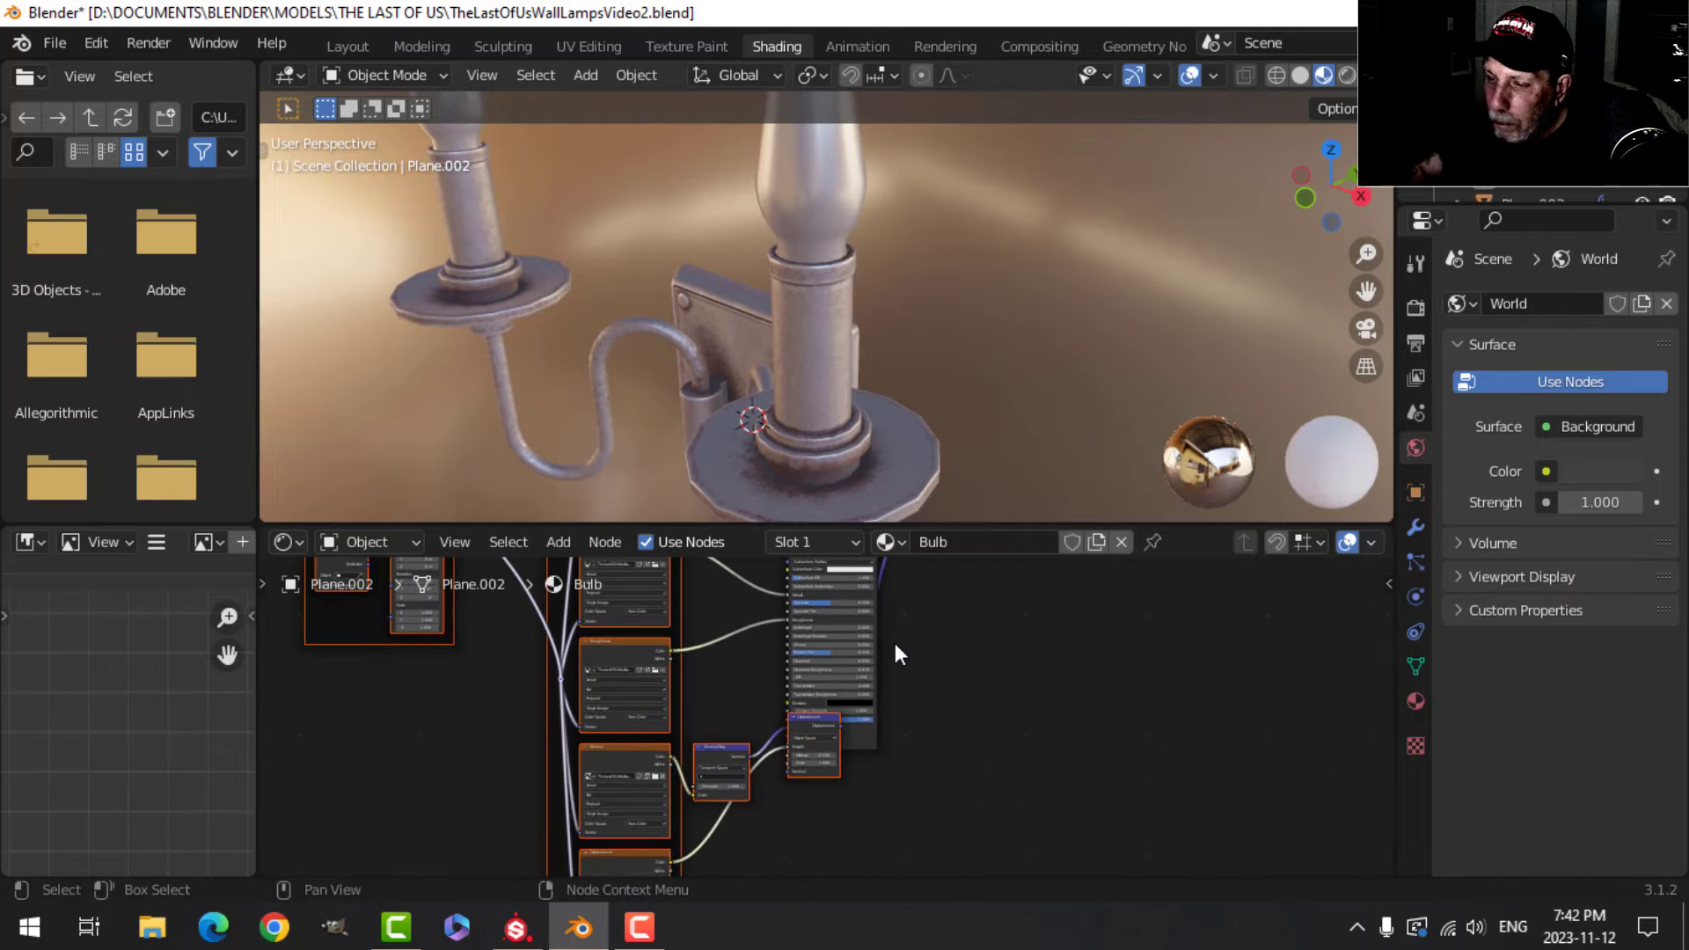
key(ctrl+space)
scroll(895, 653, up, 6)
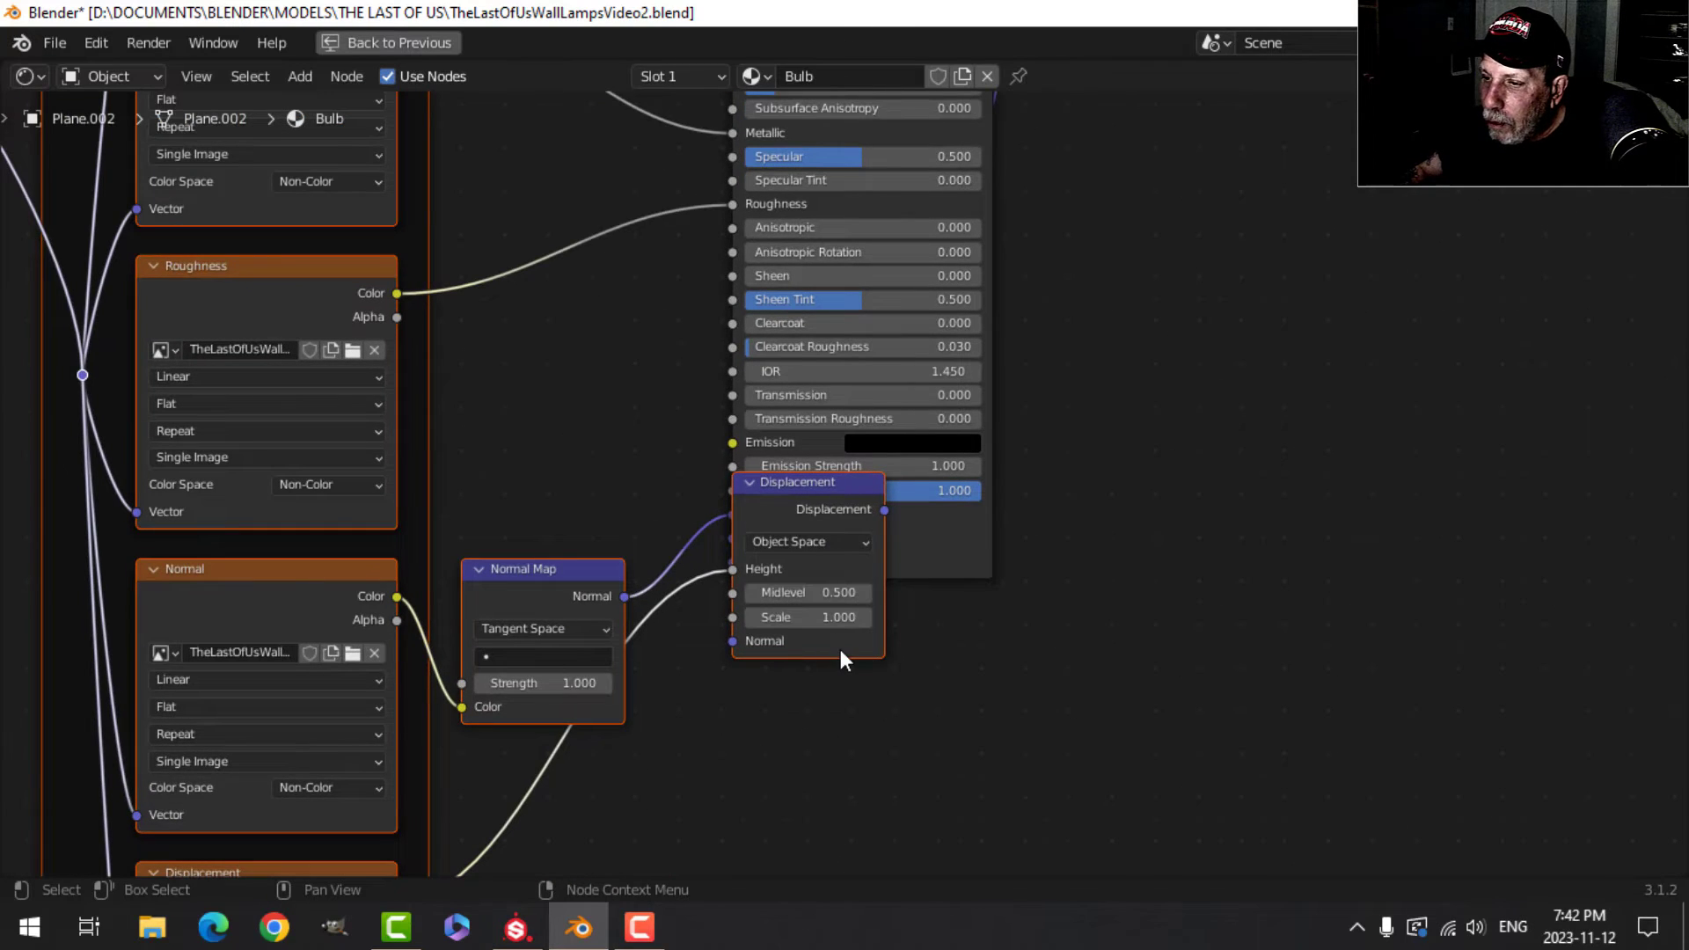
click(841, 649)
key(x)
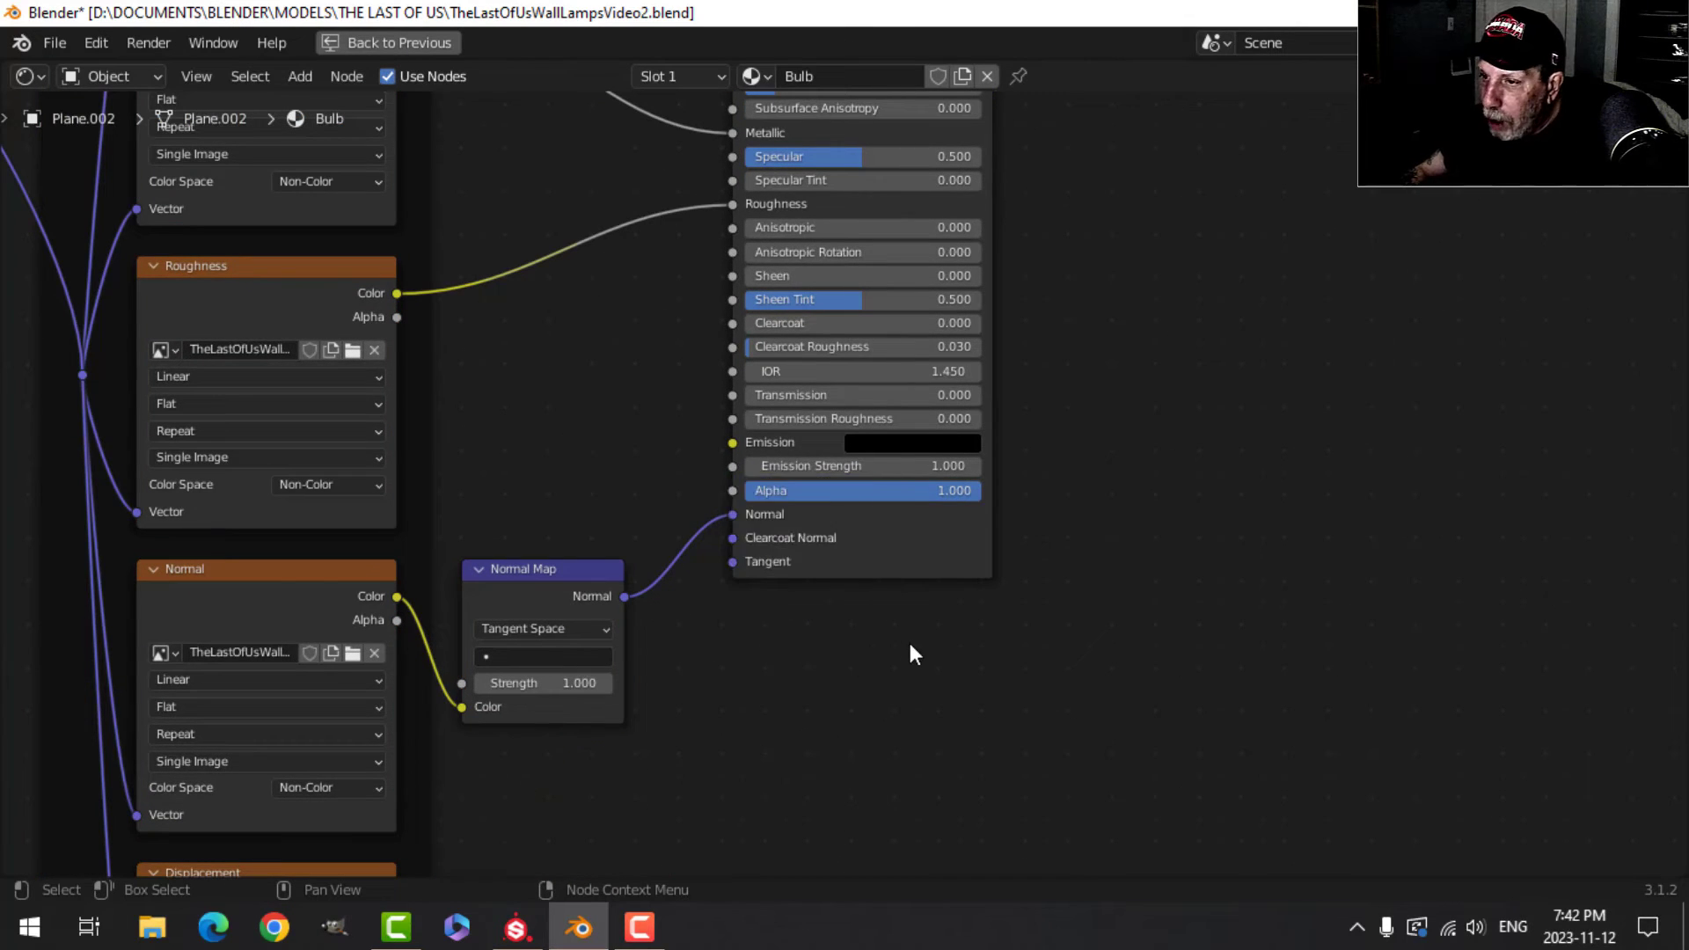
Replace the image in the Bulb material's Displacement texture node with TheLastOfUsWallLampMetalBulb_Bulb_Emissive.png.
scroll(409, 840, down, 1)
middle_drag(362, 848, 426, 667)
click(402, 677)
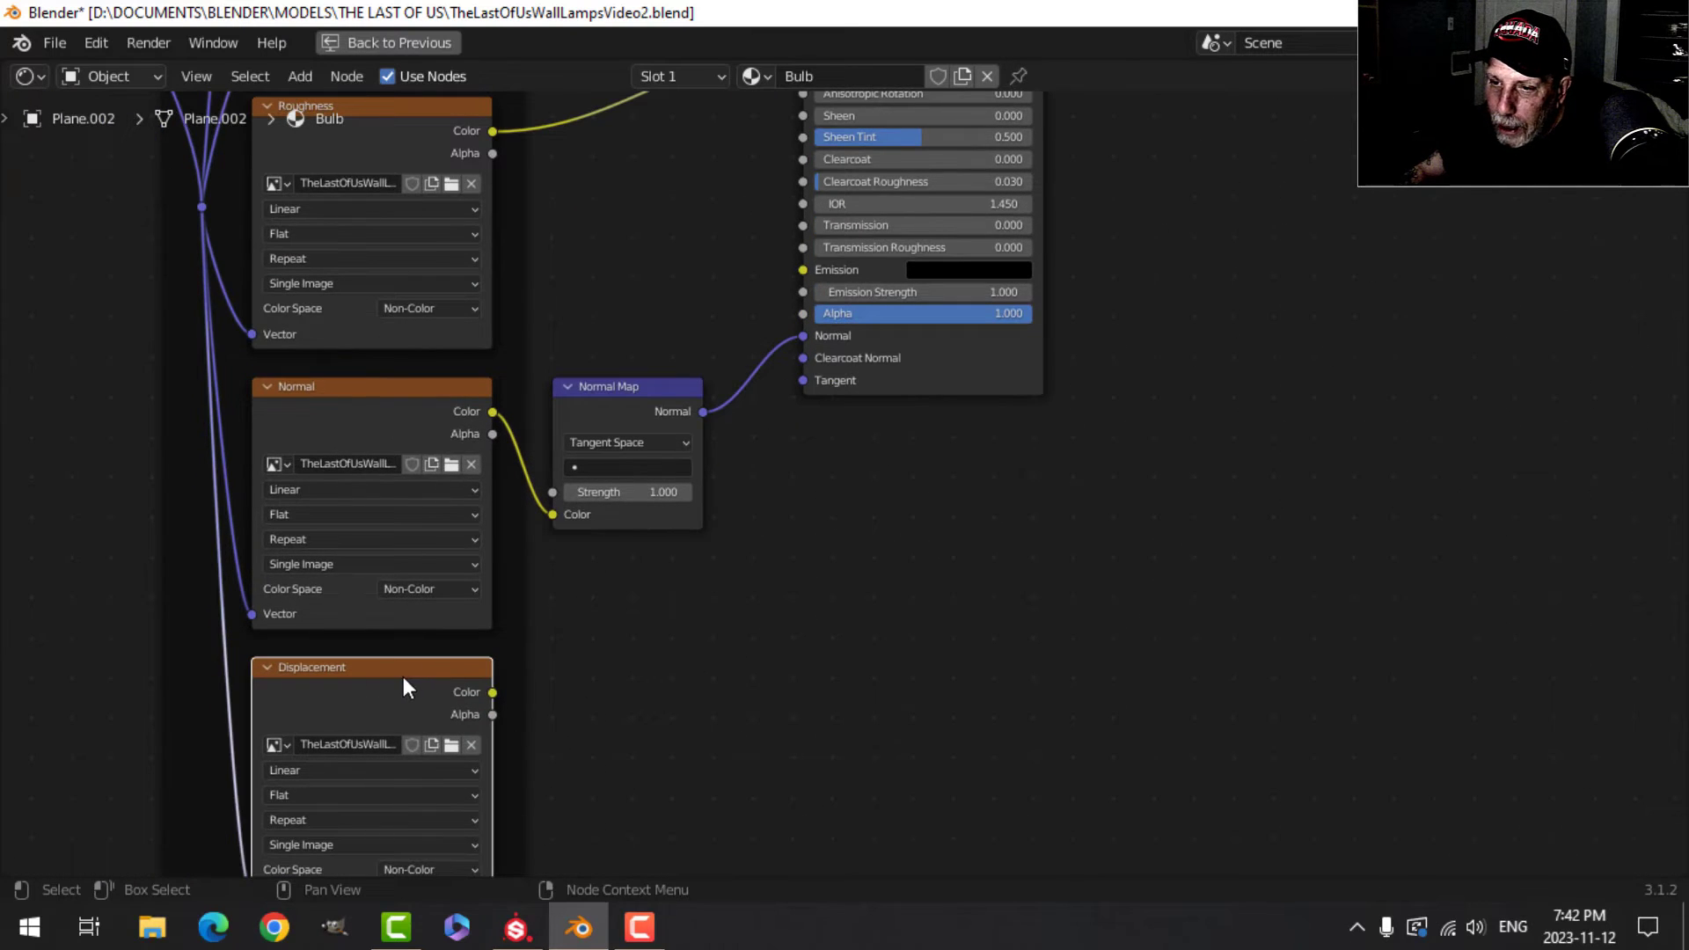
scroll(598, 664, down, 4)
middle_drag(620, 667, 751, 622)
scroll(649, 581, up, 5)
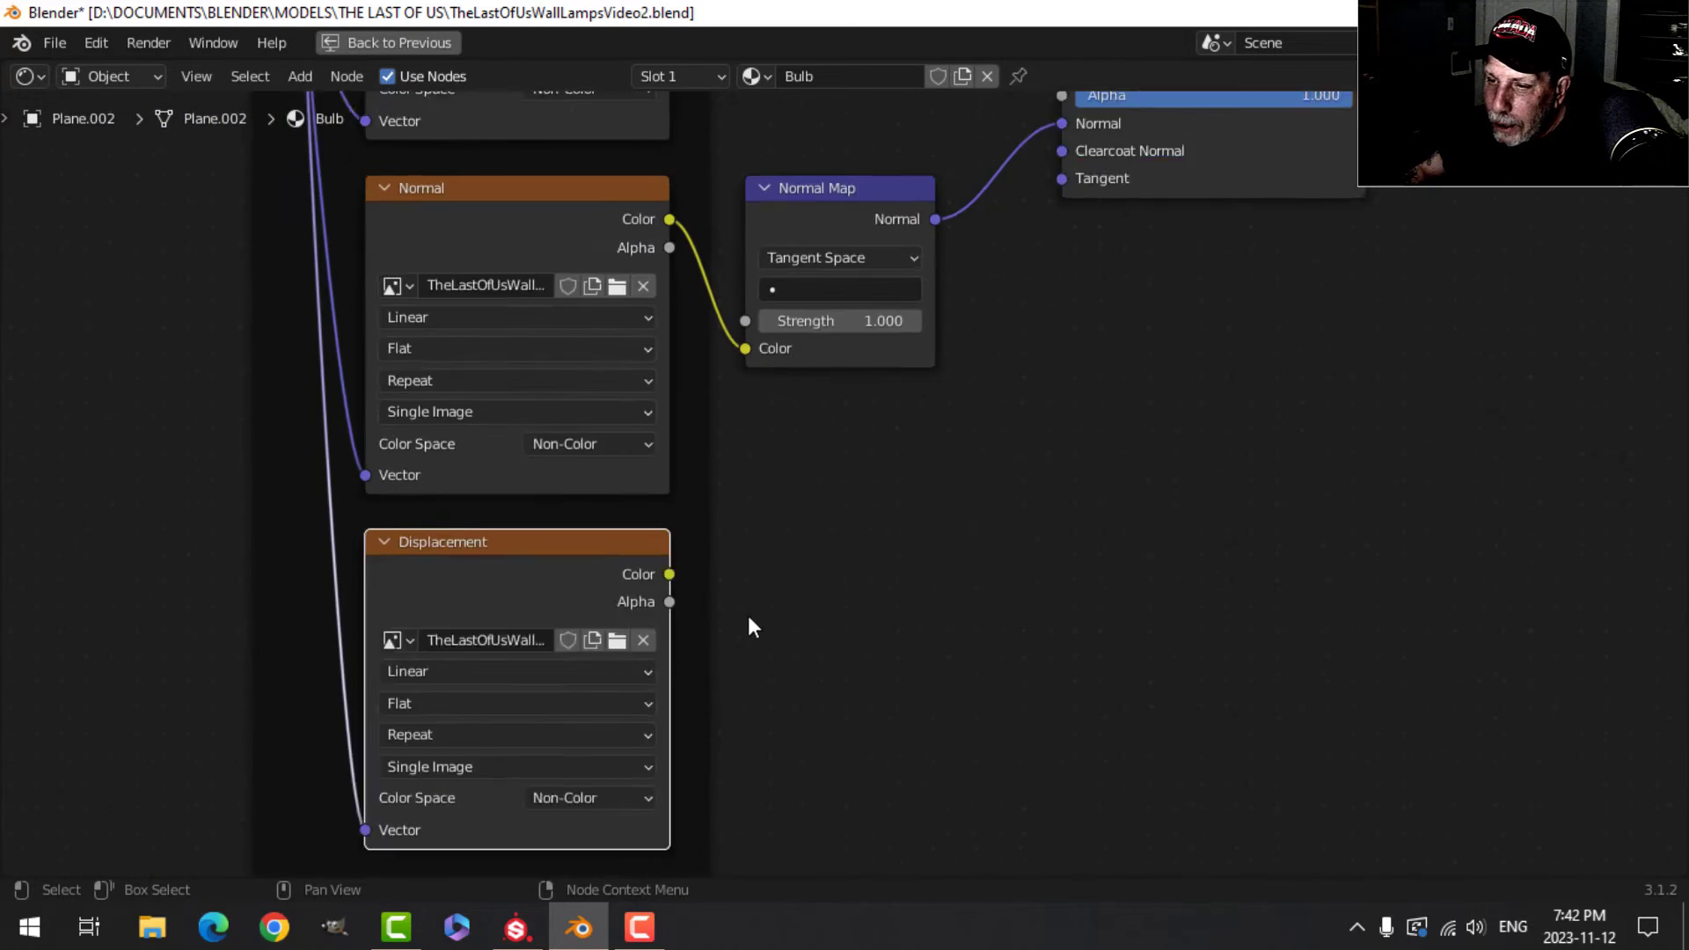
click(603, 658)
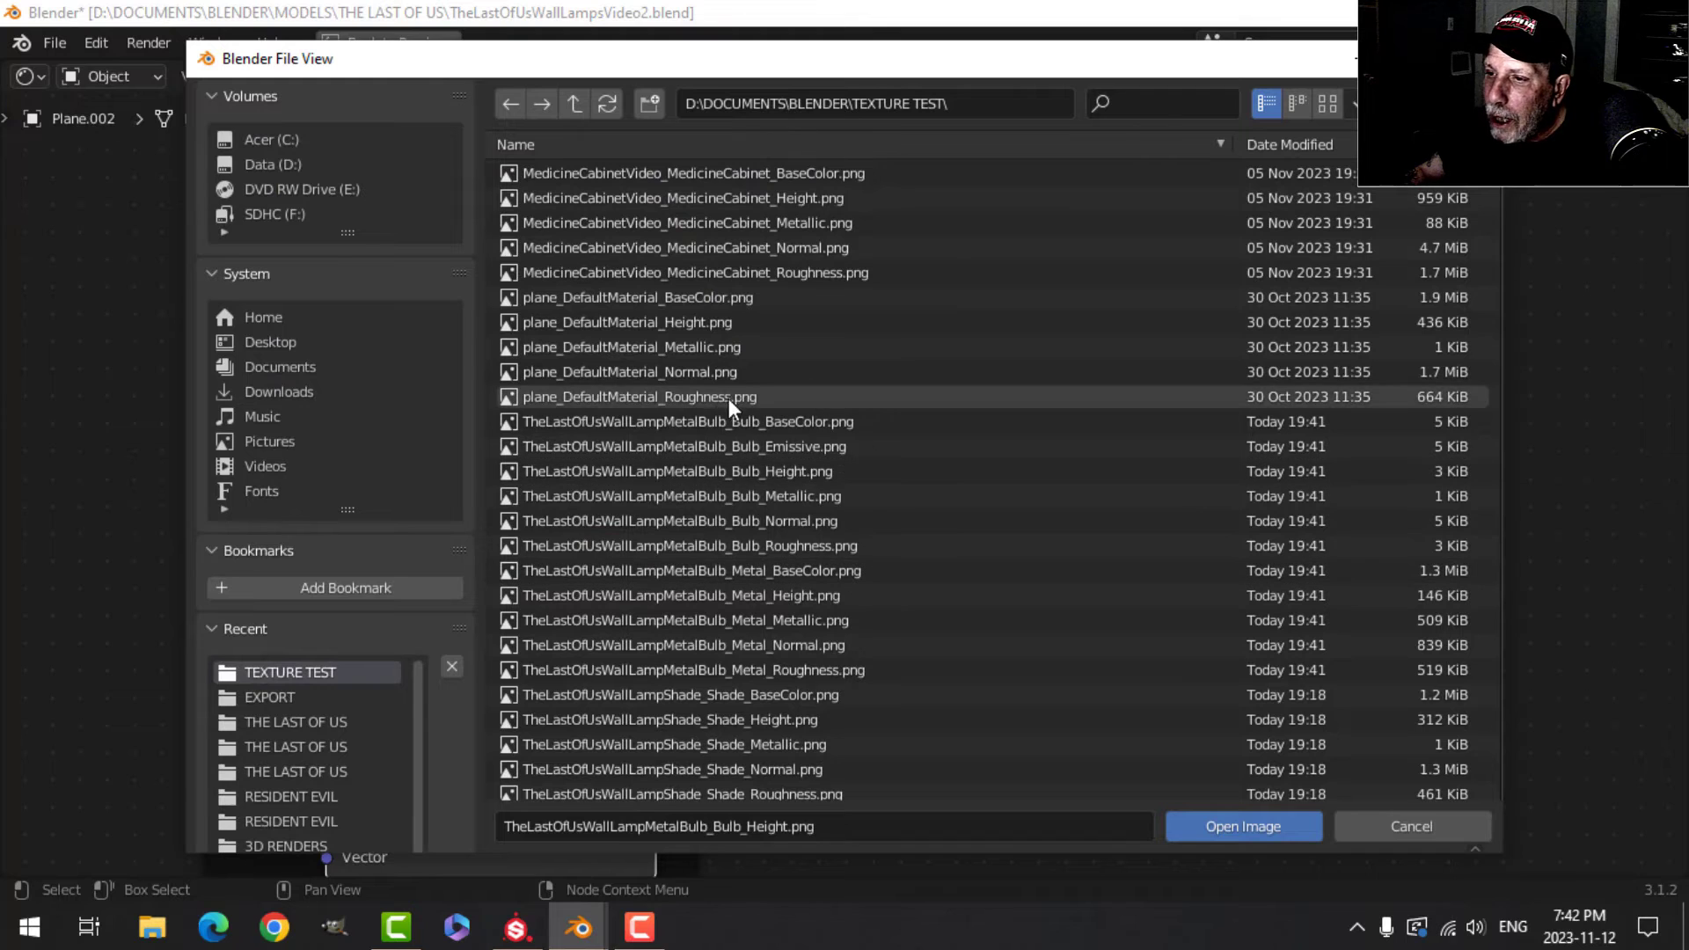
click(800, 448)
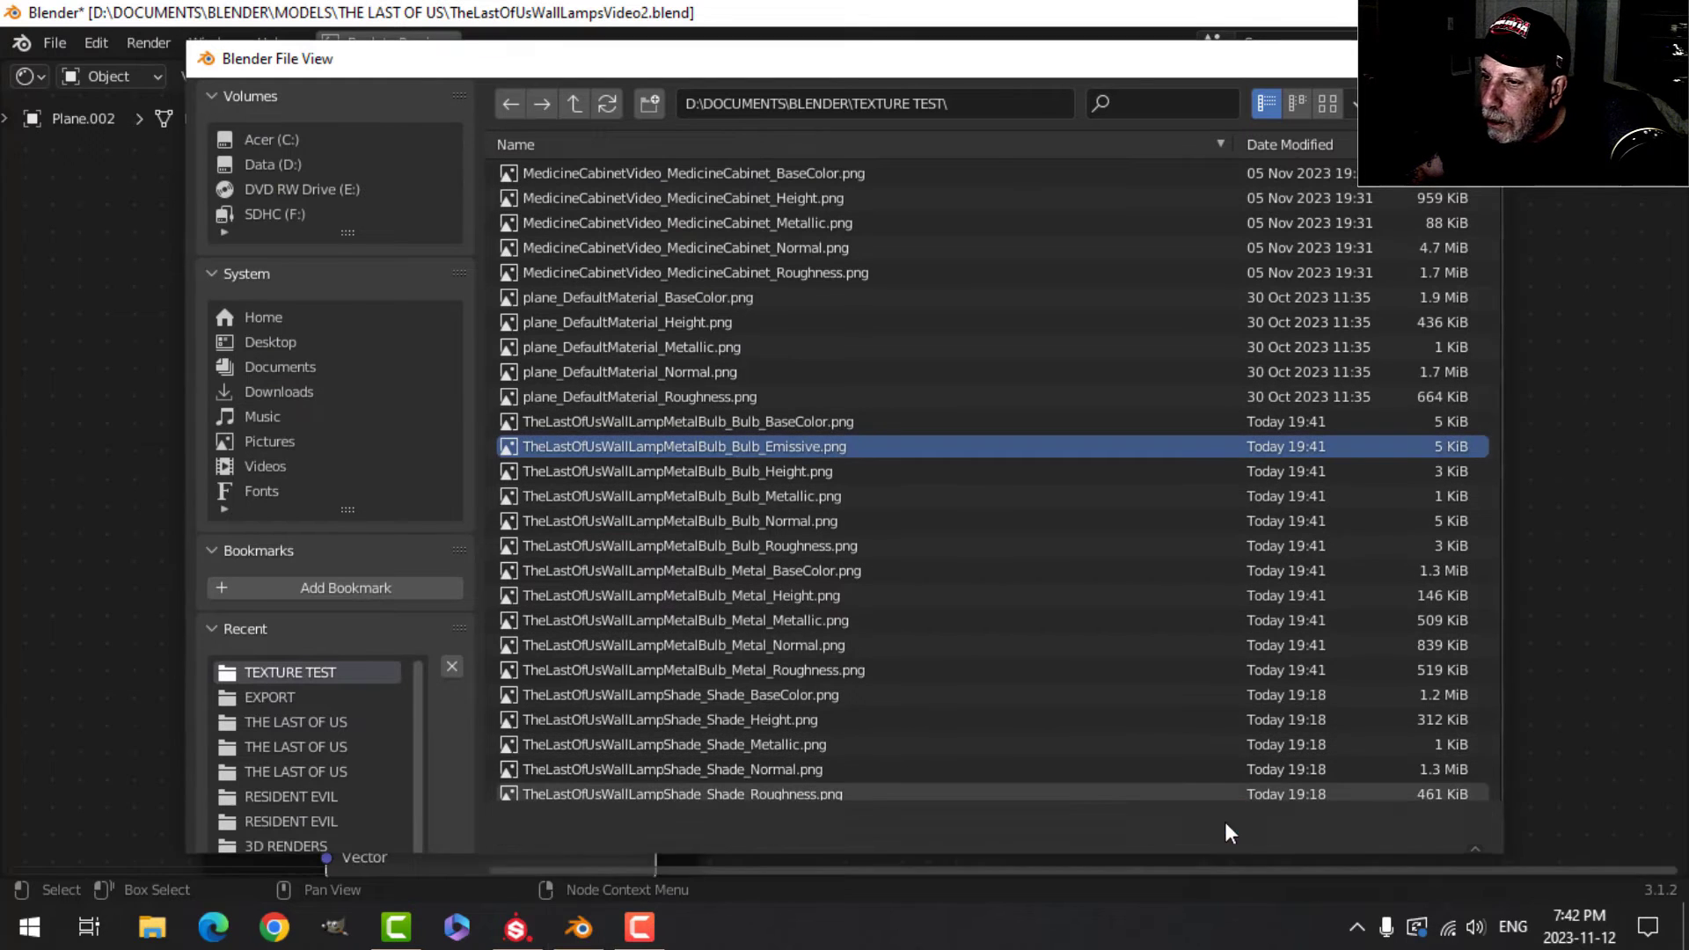
click(1232, 826)
Change the label of the Displacement texture node to Emissive.
middle_drag(711, 686, 749, 598)
scroll(674, 515, down, 1)
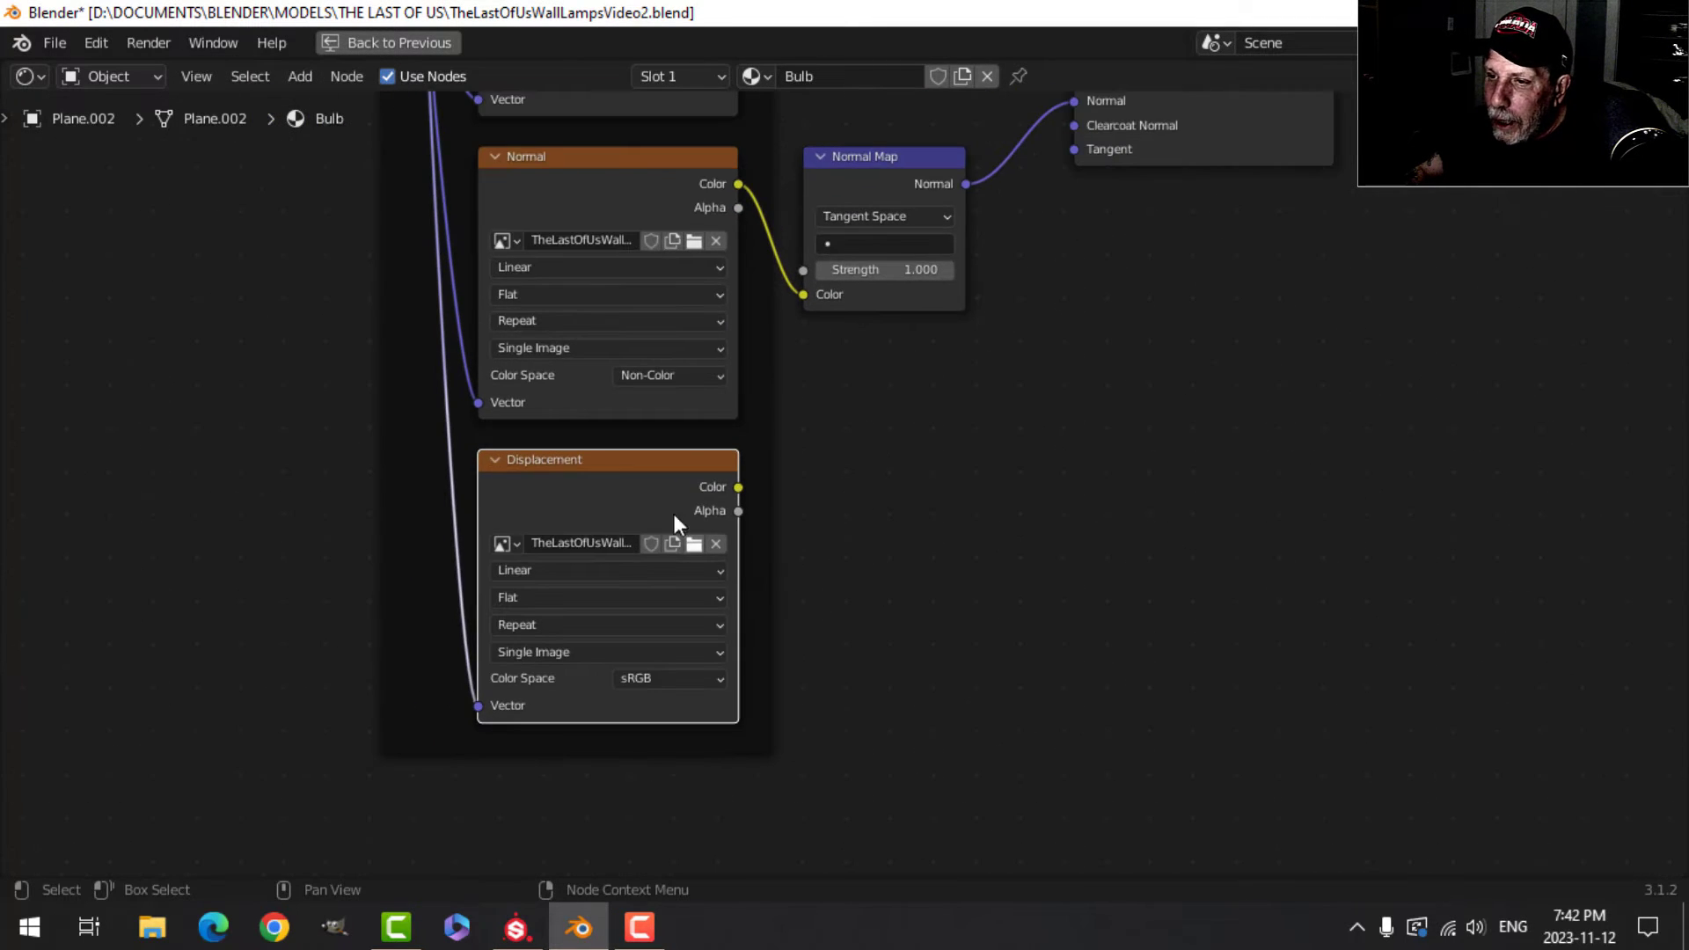
key(n)
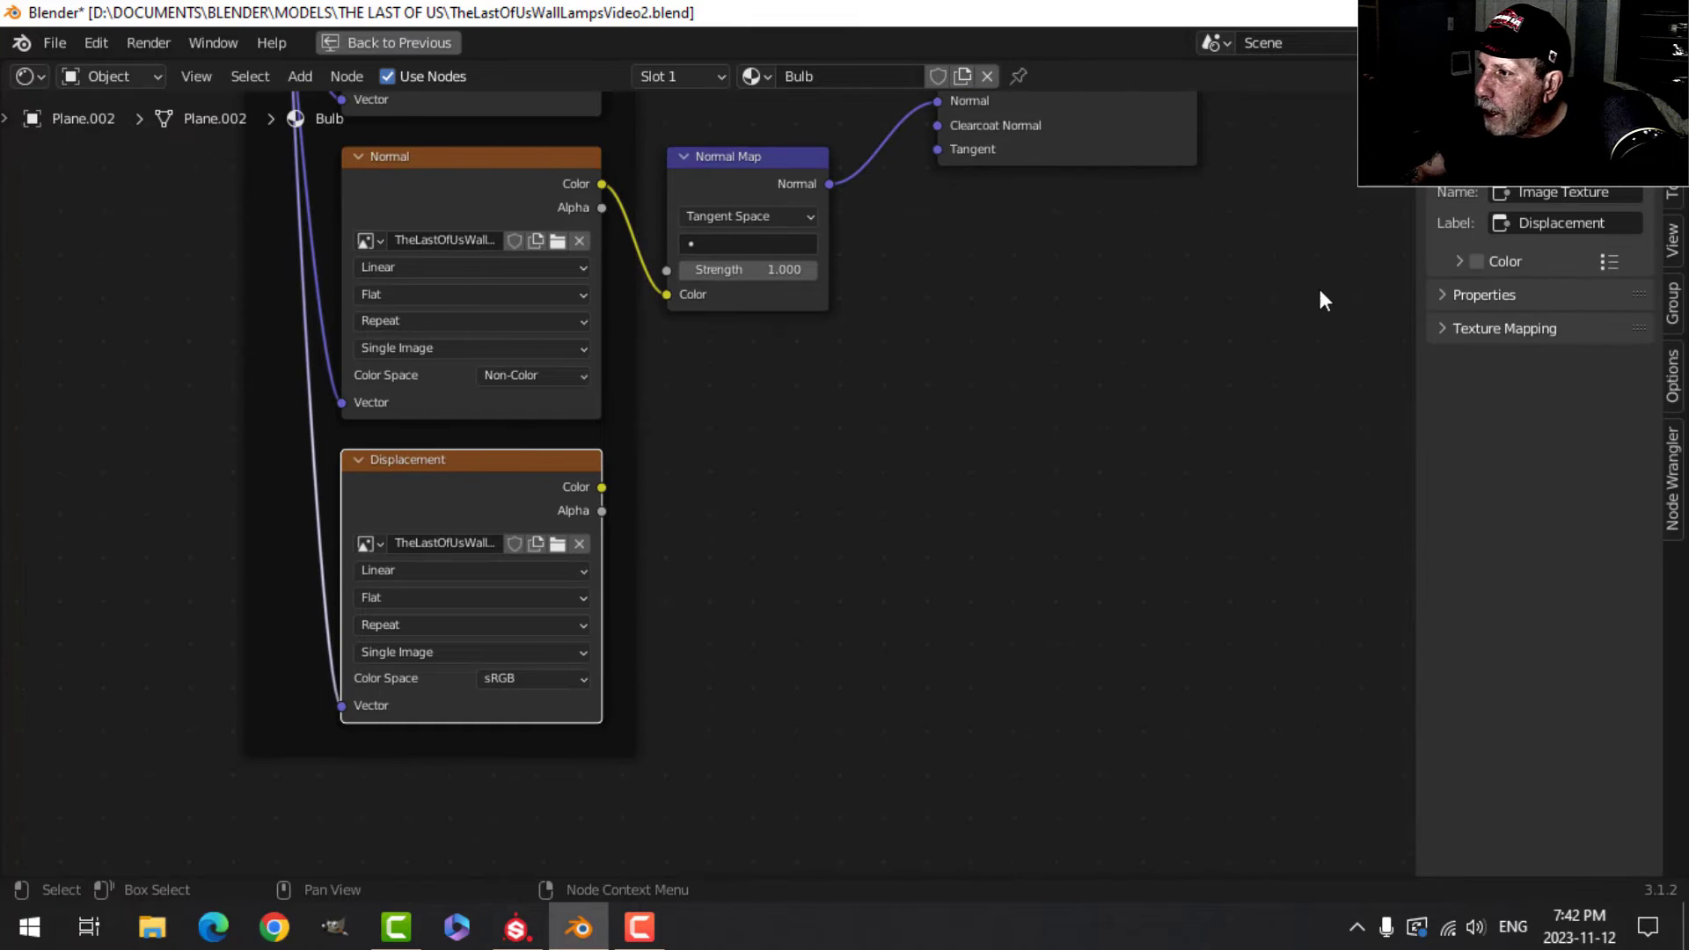
text(Emissive)
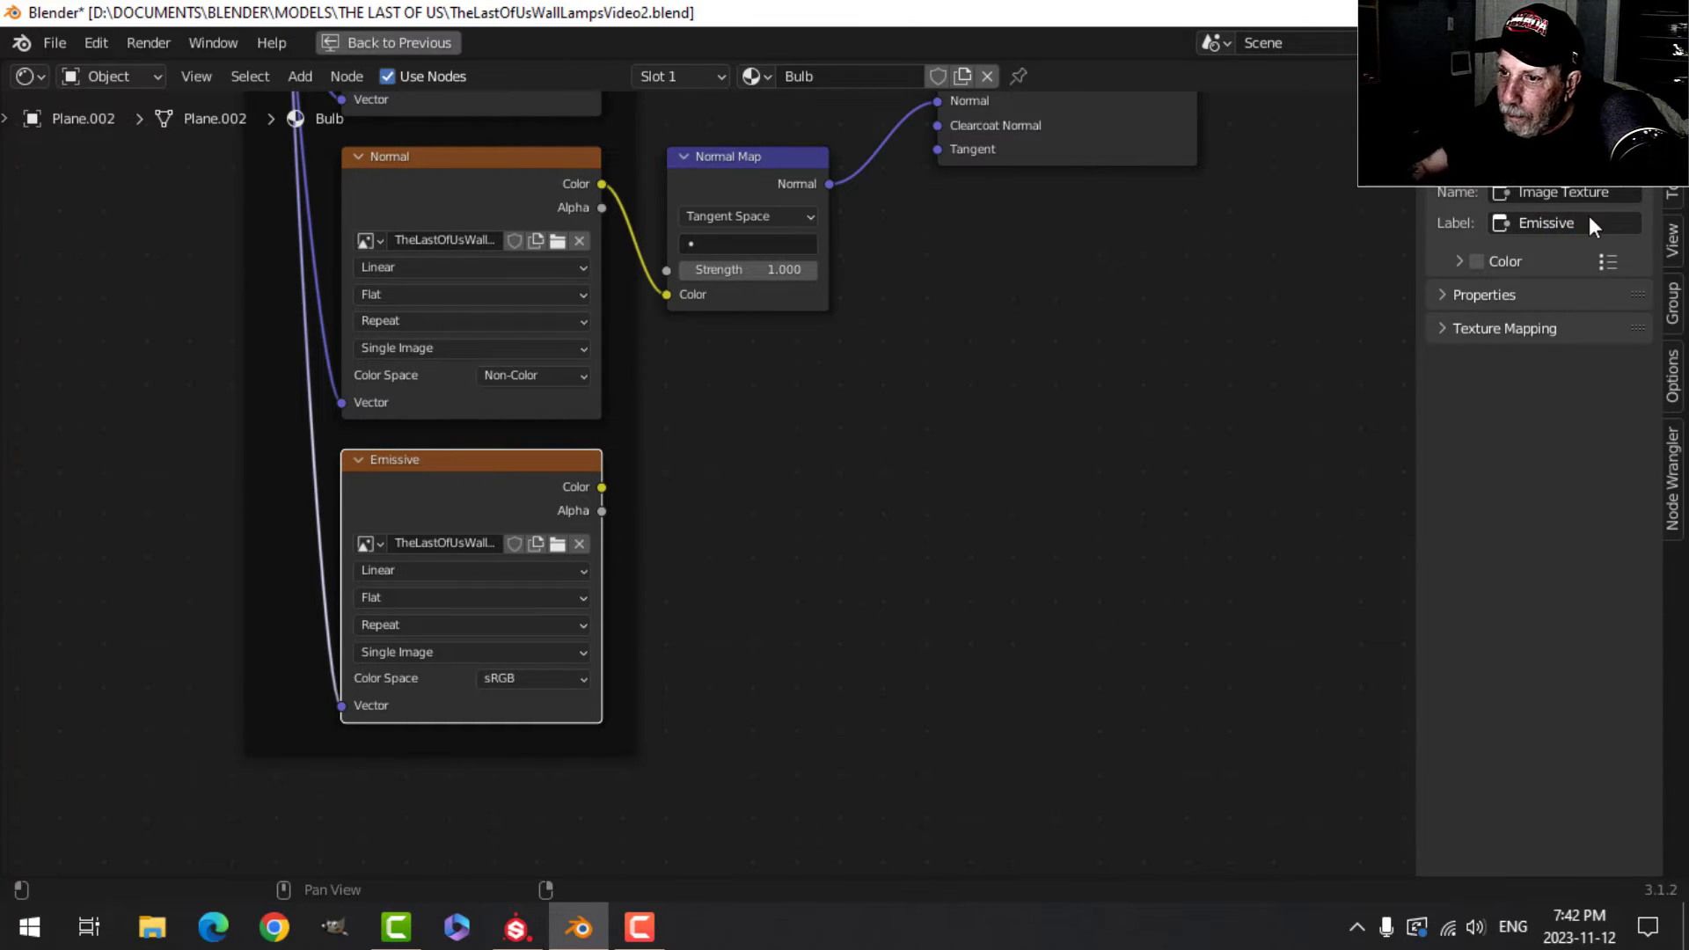
key(Return)
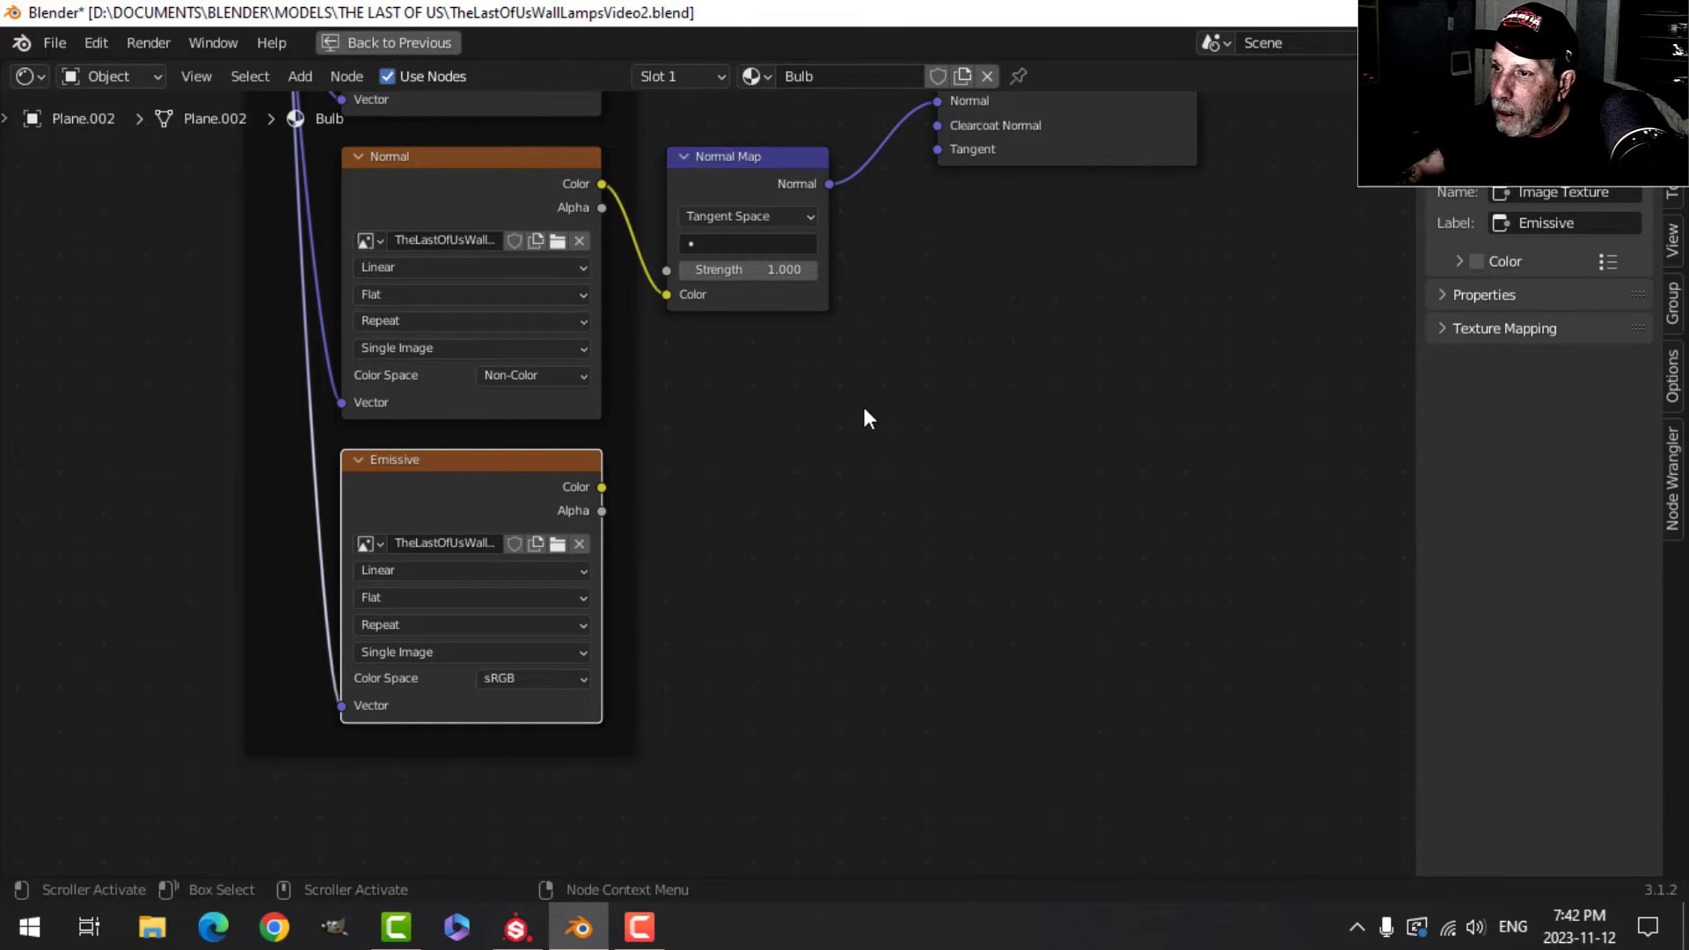
Connect the Emissive texture's Color output to the Emission input of the Principled BSDF.
scroll(862, 403, down, 2)
shift+middle_drag(754, 528, 556, 590)
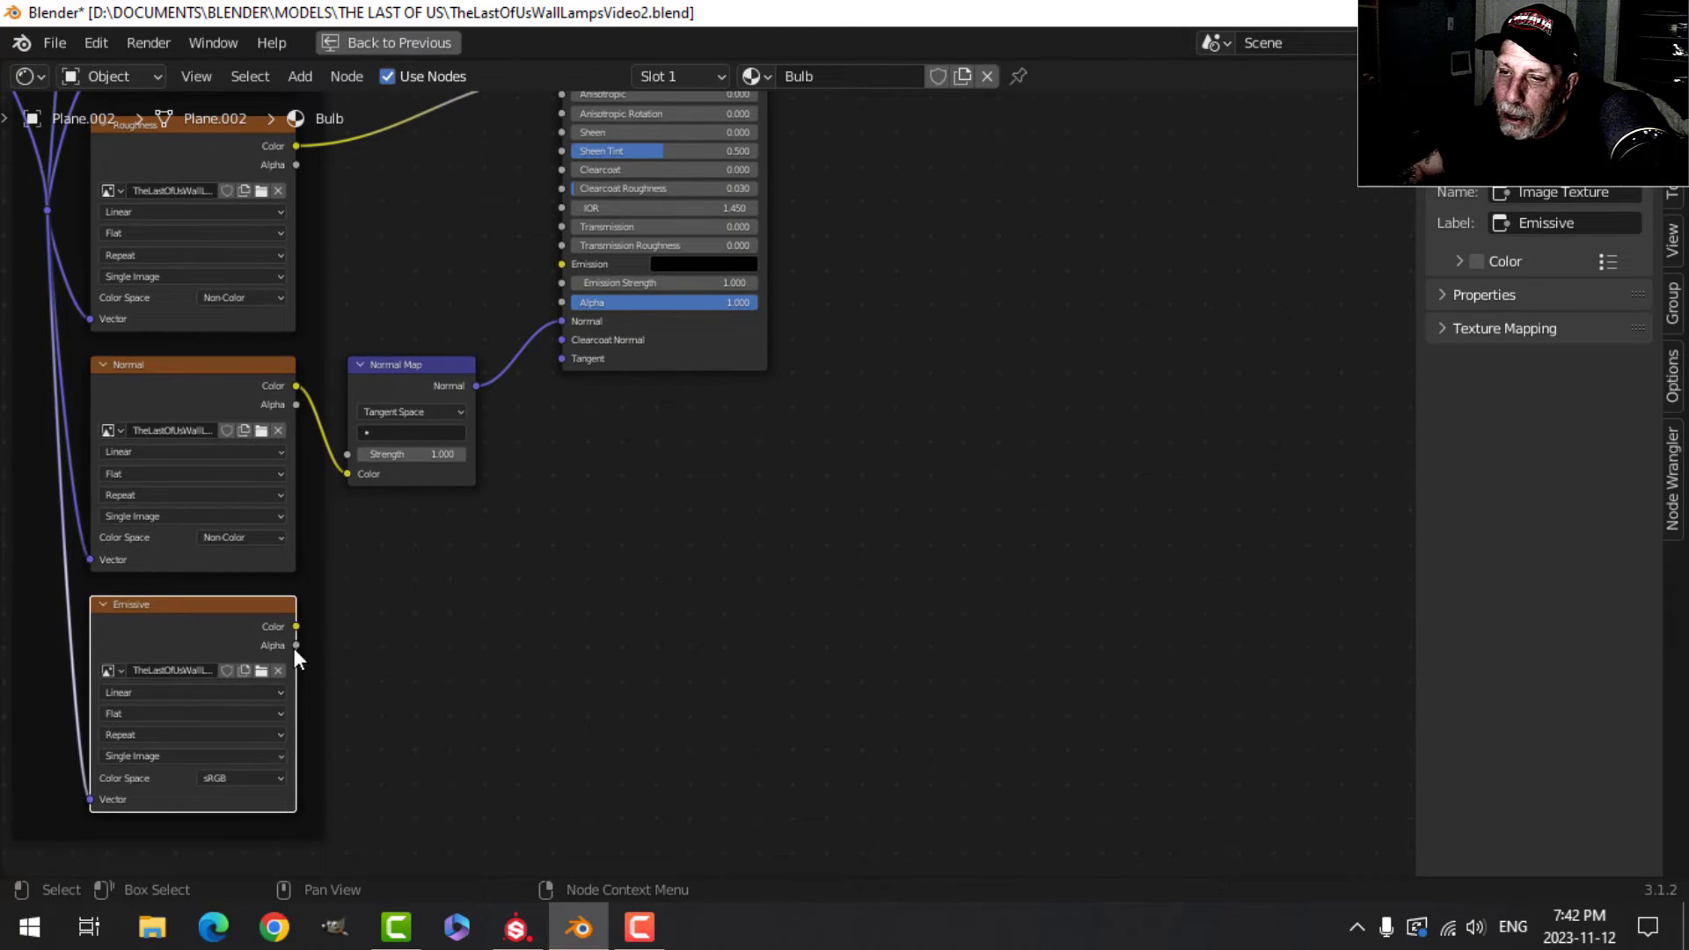
drag(298, 626, 565, 262)
Set the Bulb shader's Emission Strength to 5 and restore the full Shading layout.
scroll(845, 330, up, 2)
middle_drag(846, 322, 891, 558)
scroll(724, 496, up, 2)
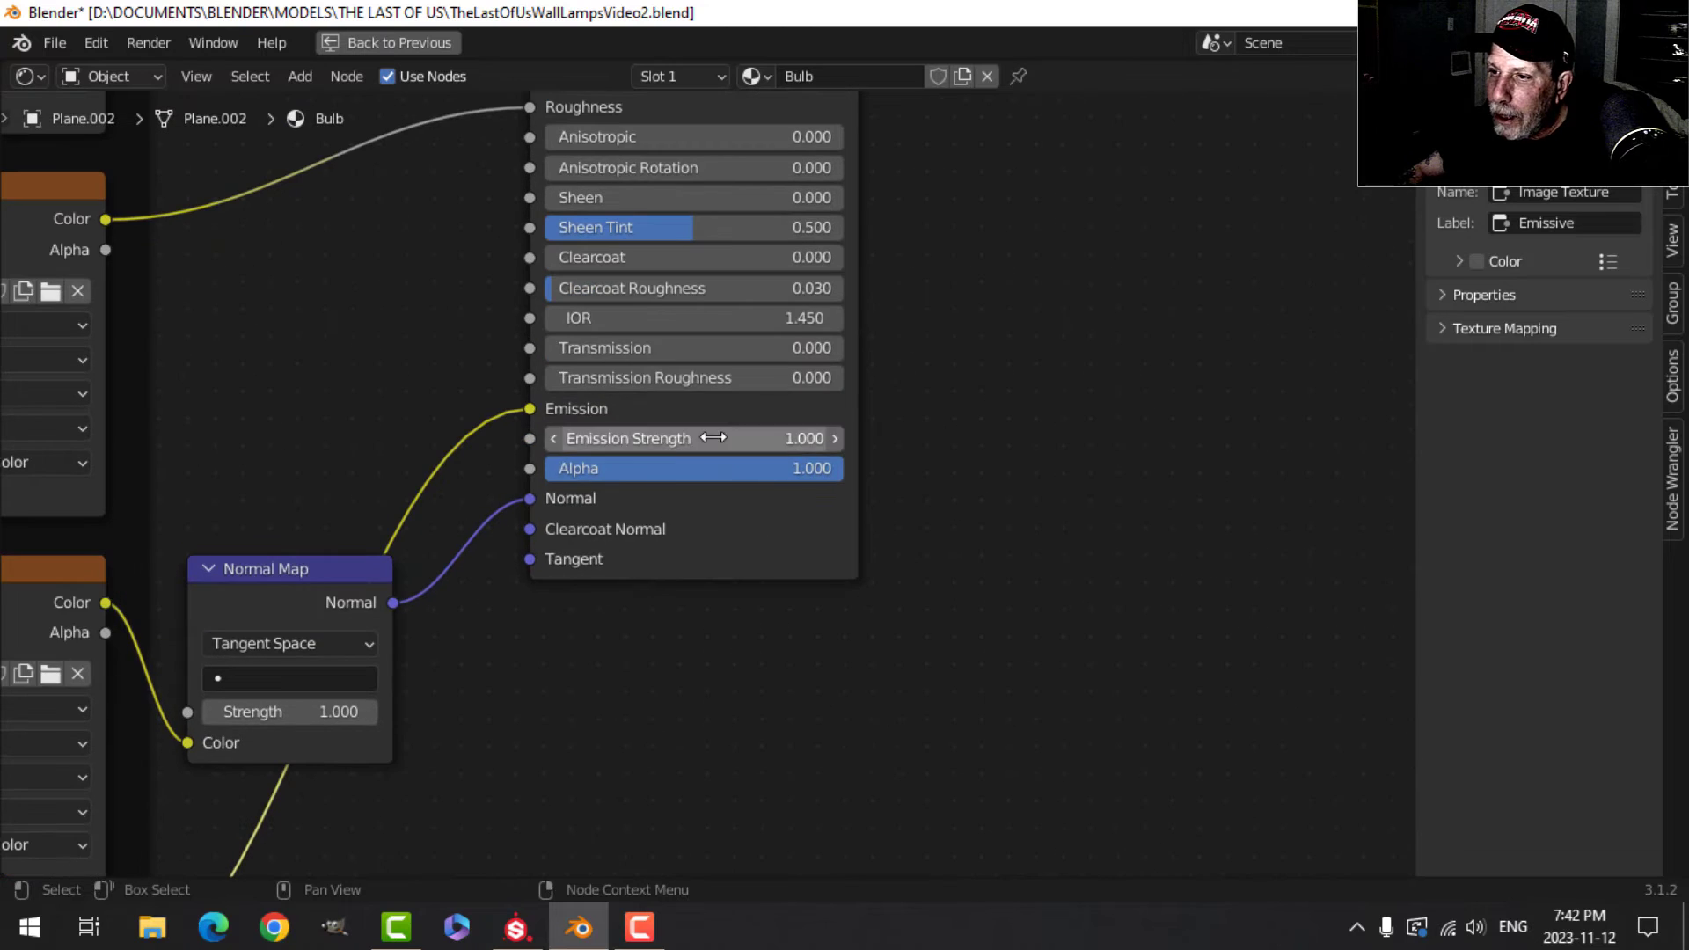
click(705, 438)
text(5)
key(Return)
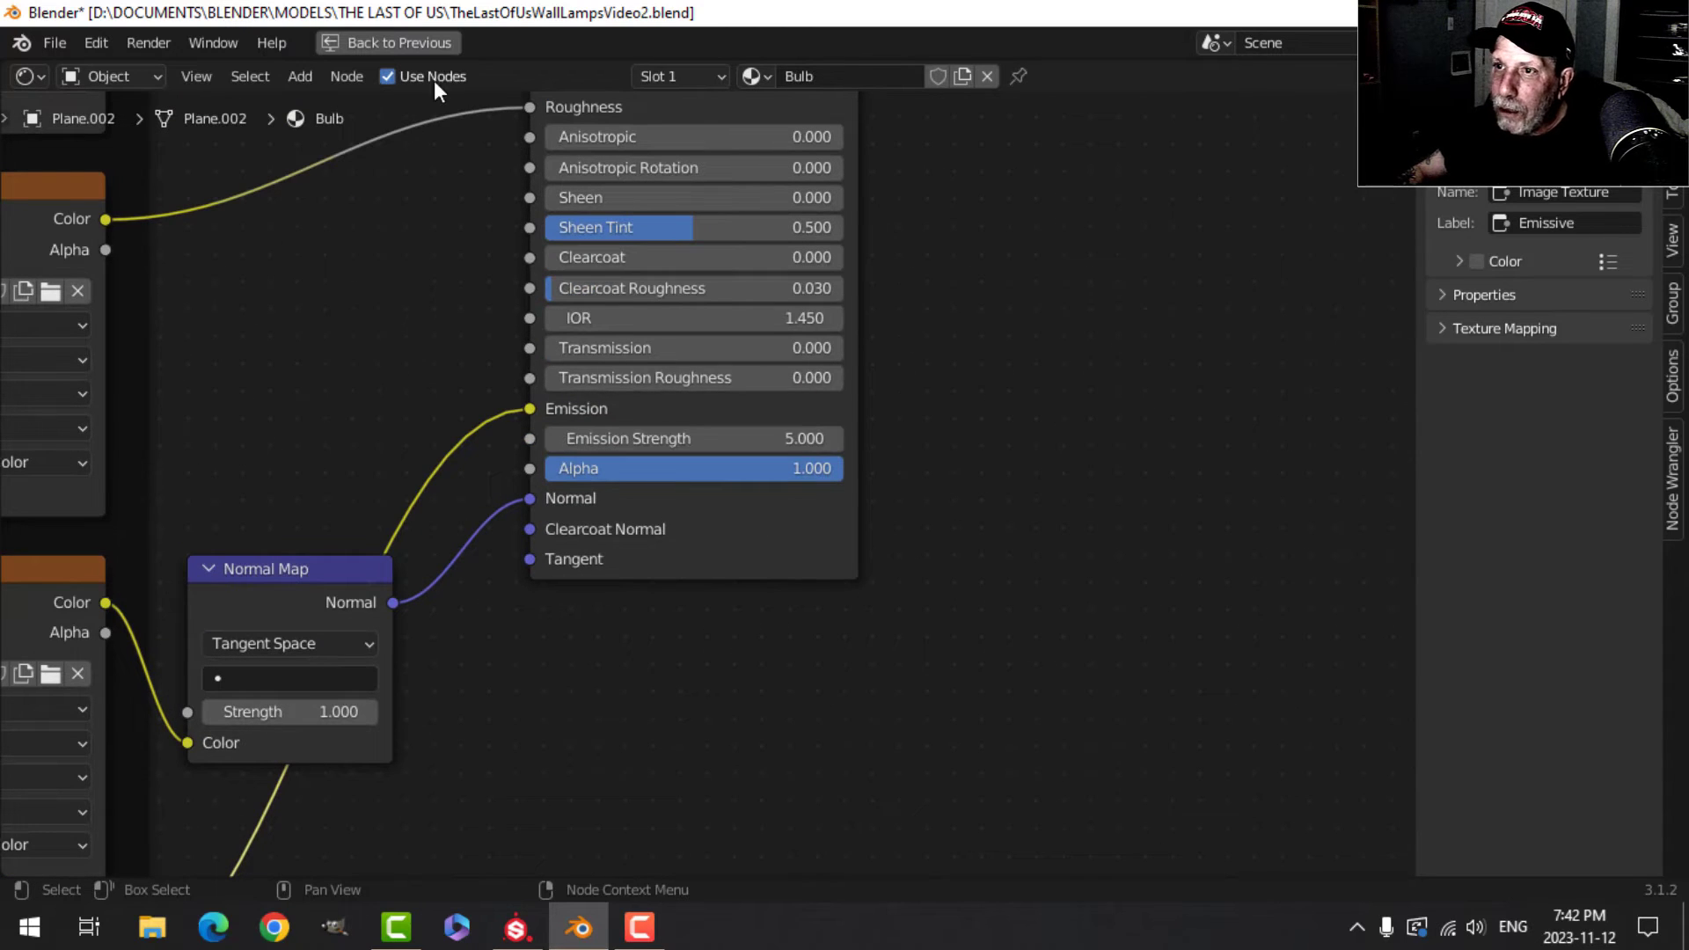
click(411, 49)
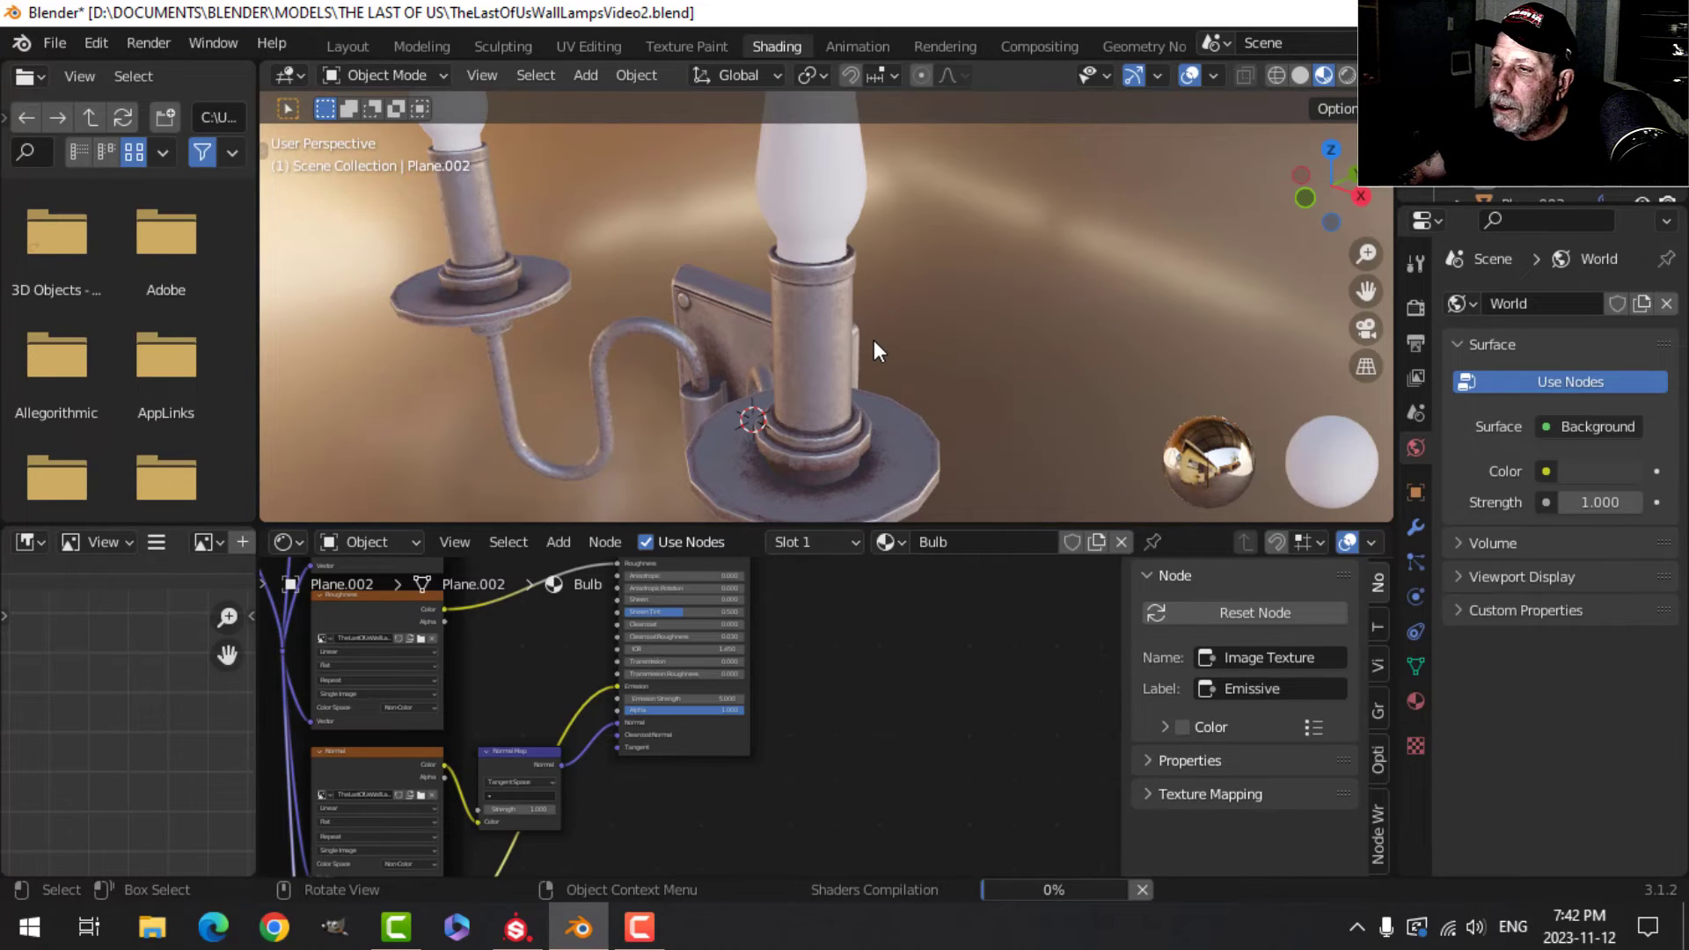
Enable Ambient Occlusion, Bloom and Screen Space Reflections in the Eevee render settings.
scroll(874, 340, down, 3)
middle_drag(876, 328, 845, 363)
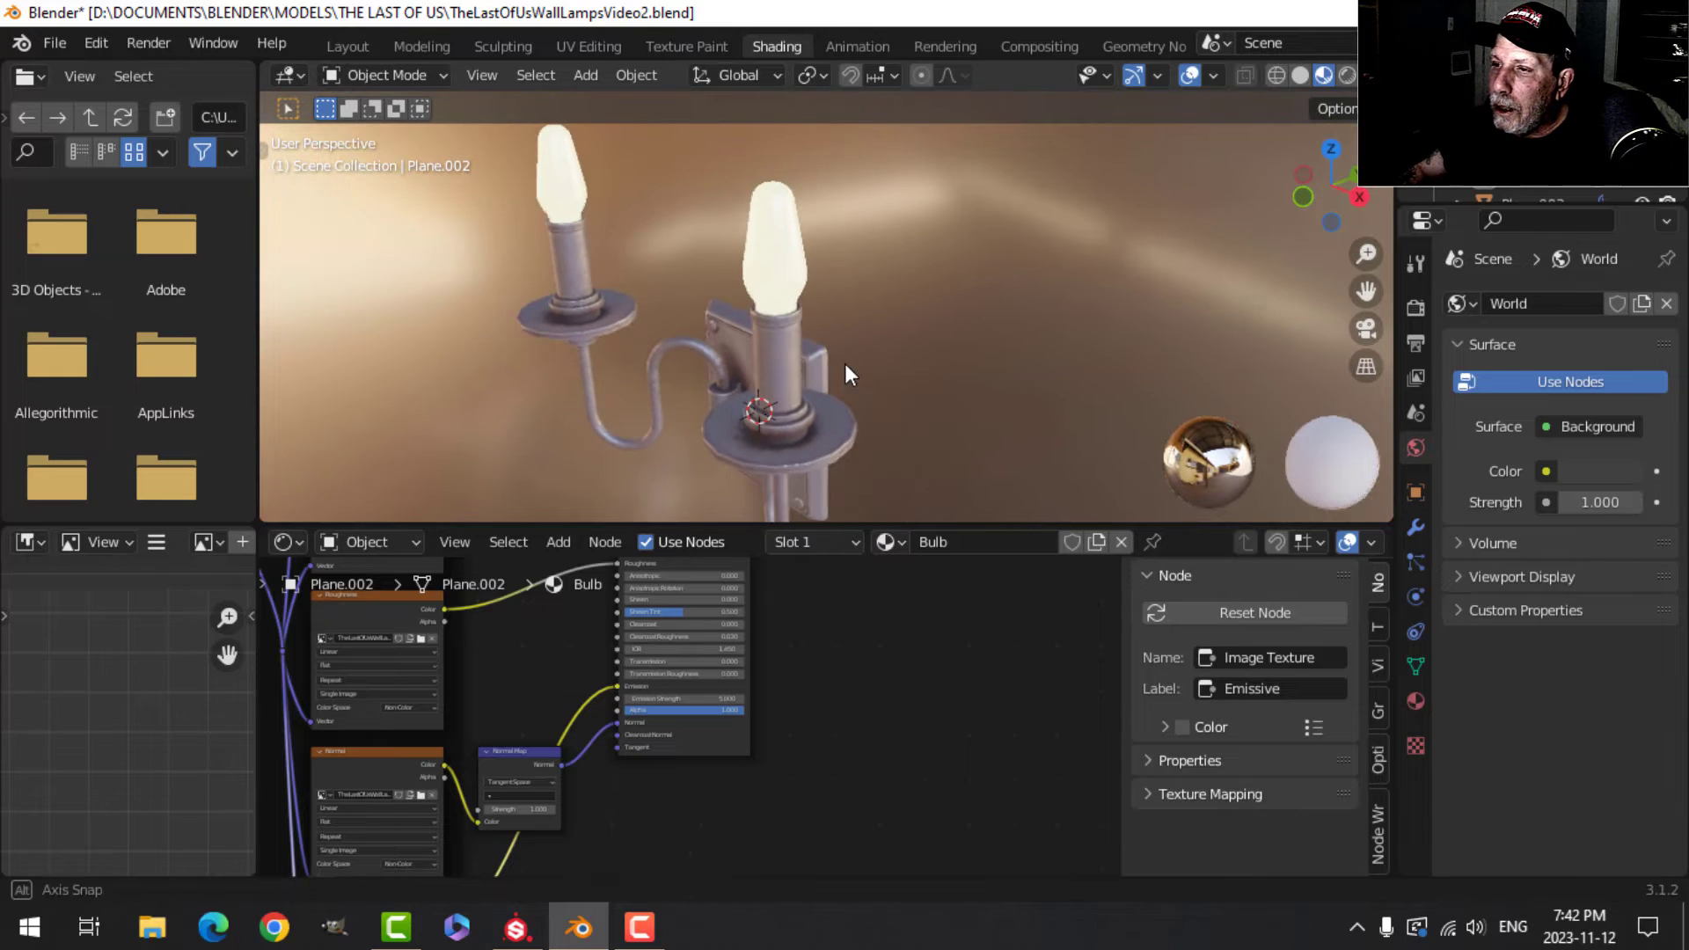
scroll(845, 360, up, 1)
click(1416, 308)
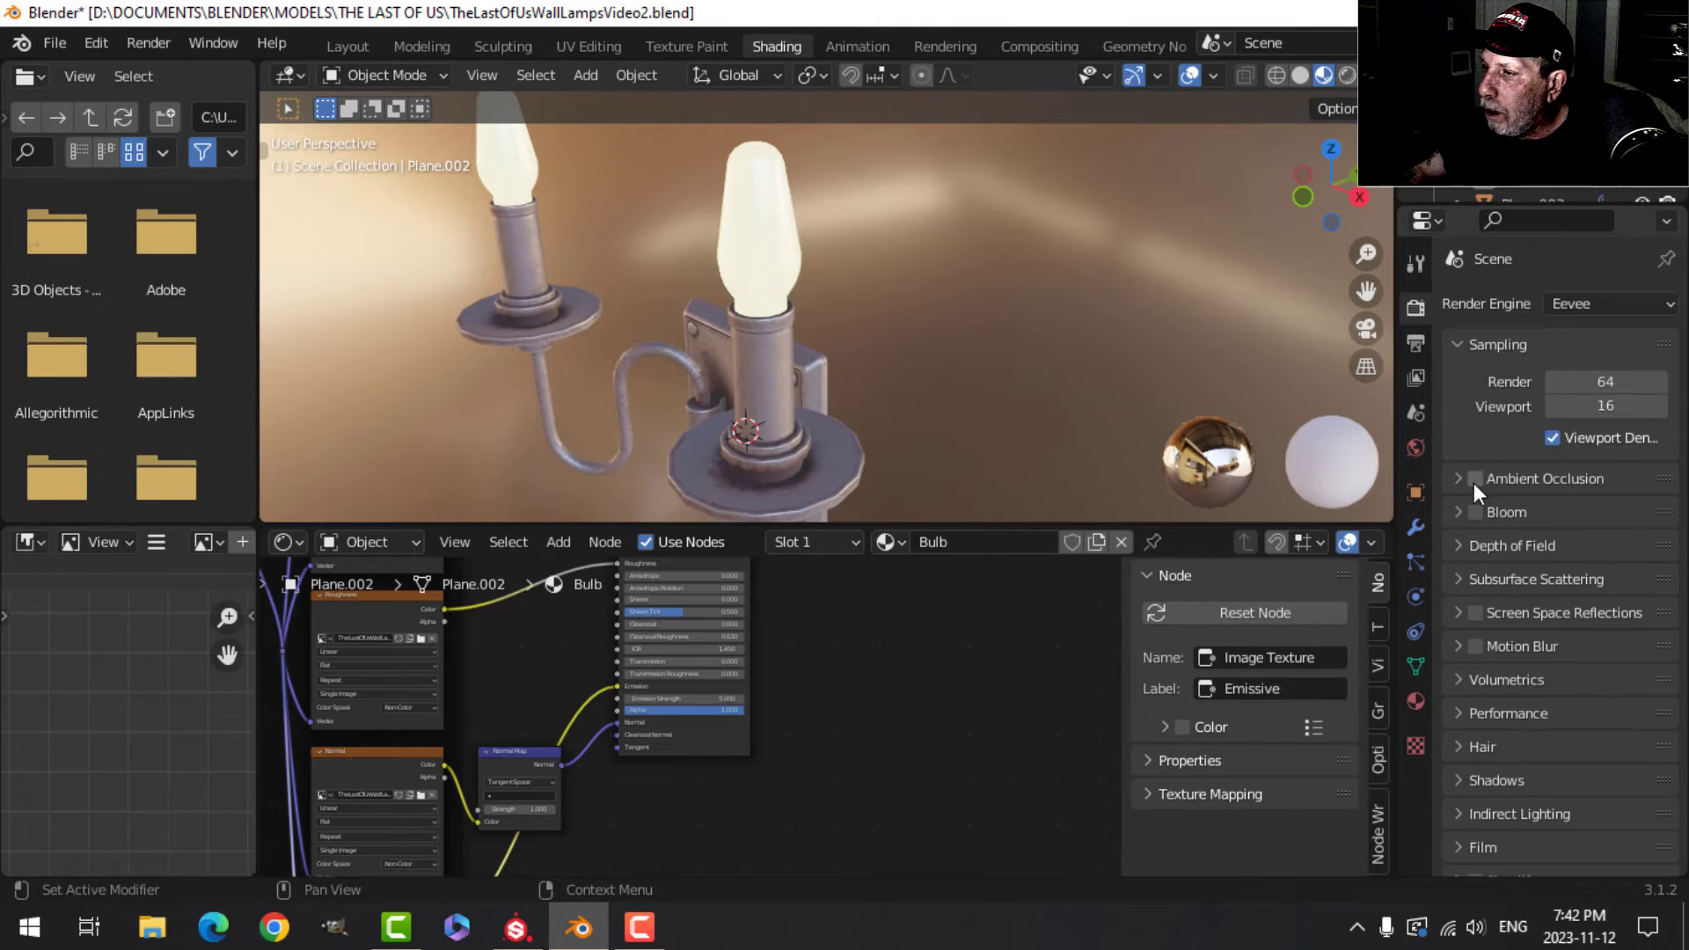
click(1476, 512)
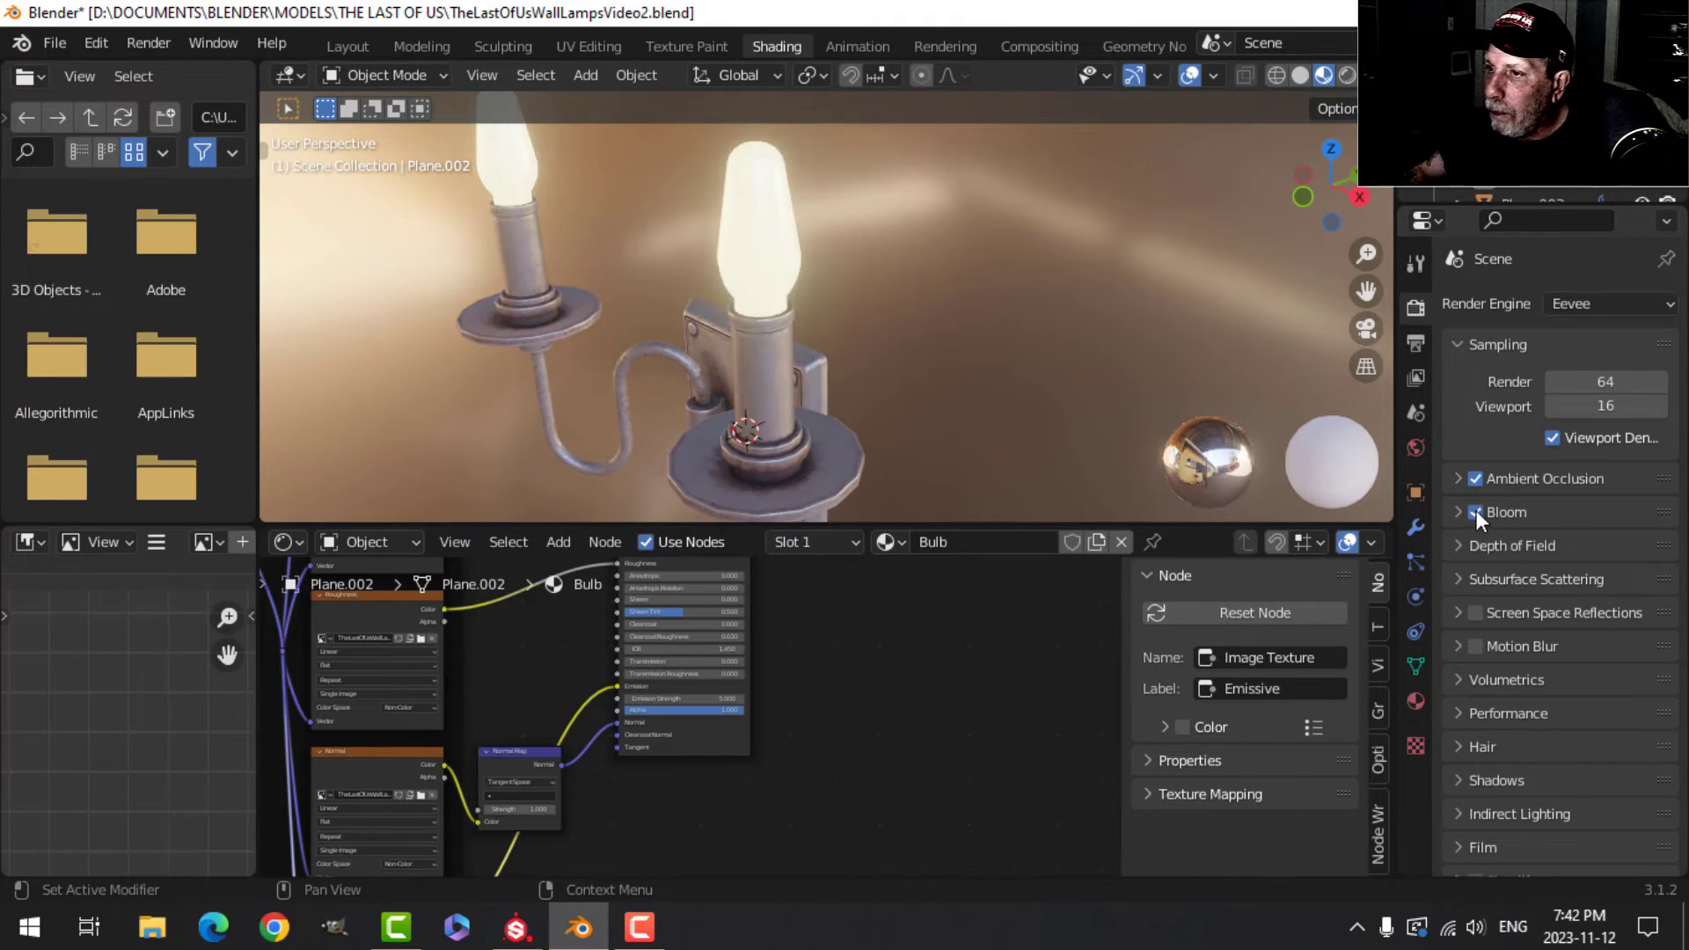
click(1459, 612)
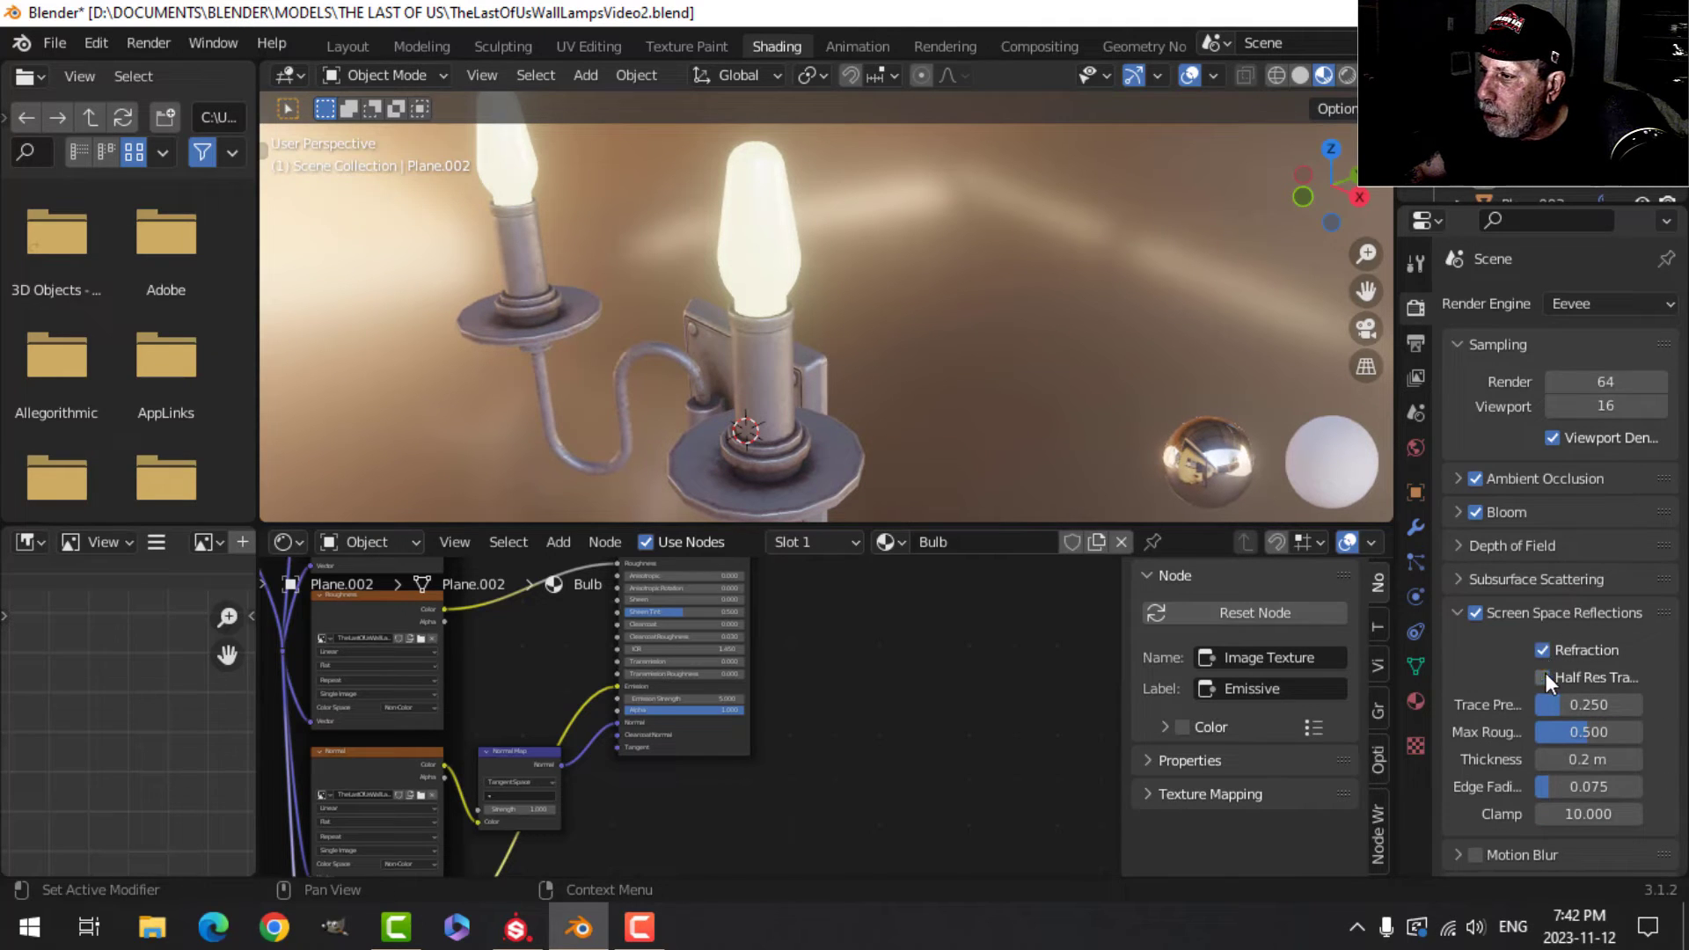
Set the Ambient Occlusion distance to 1 m and its factor to 2.
click(1459, 480)
click(1597, 516)
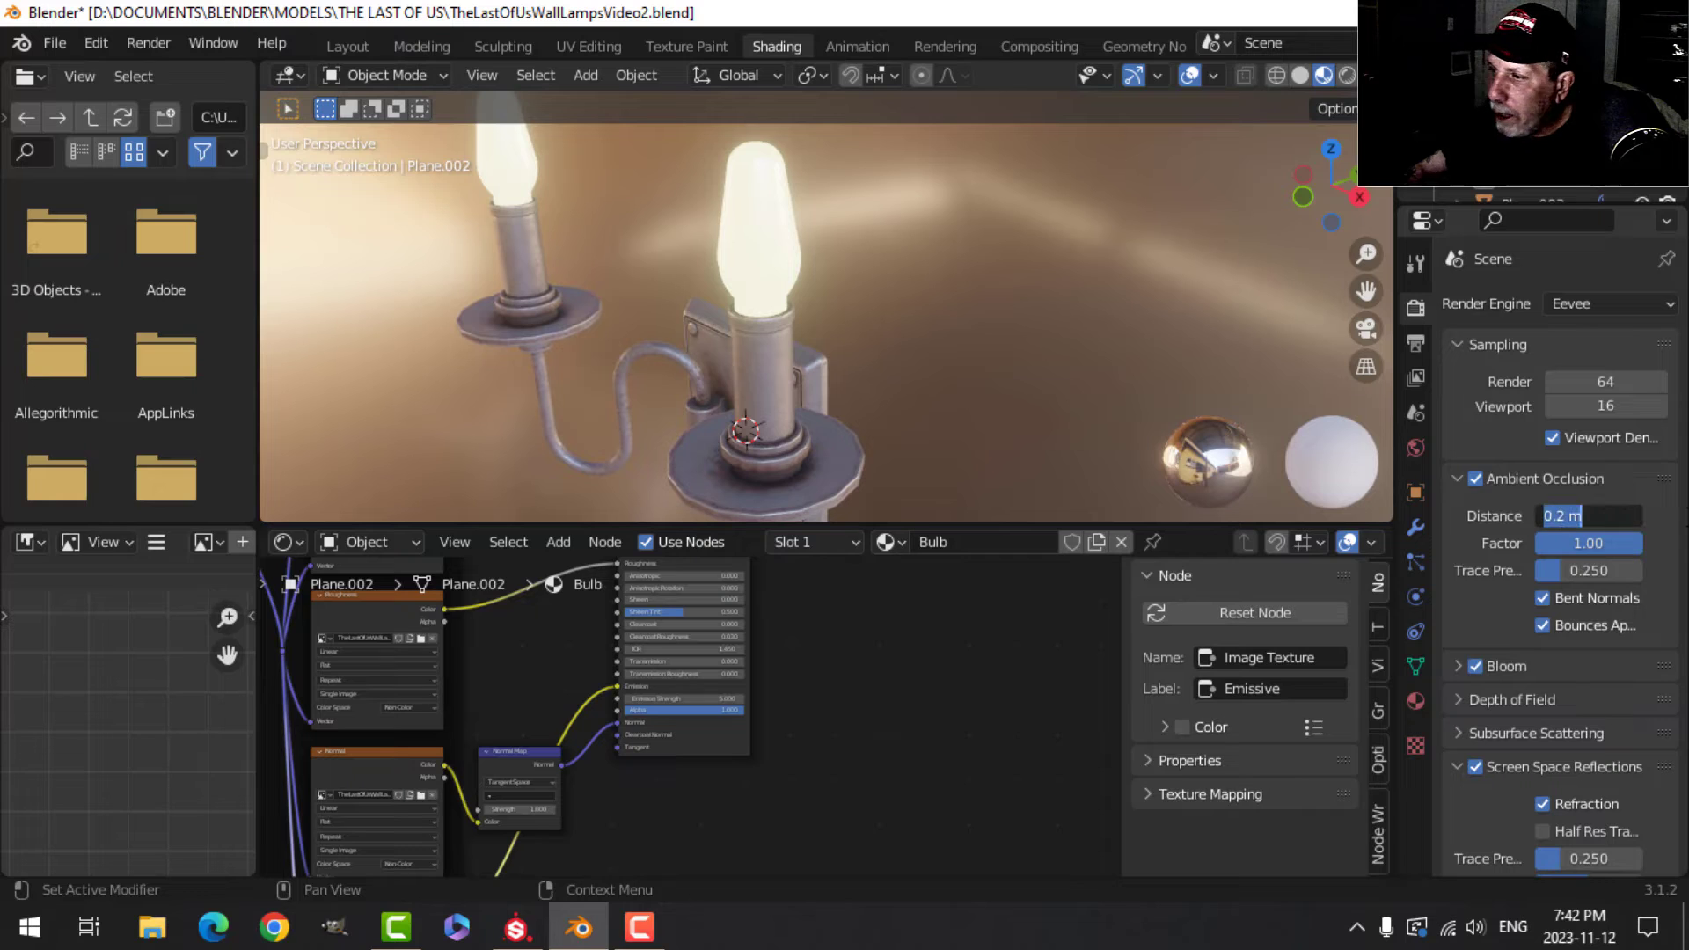
text(1)
key(Return)
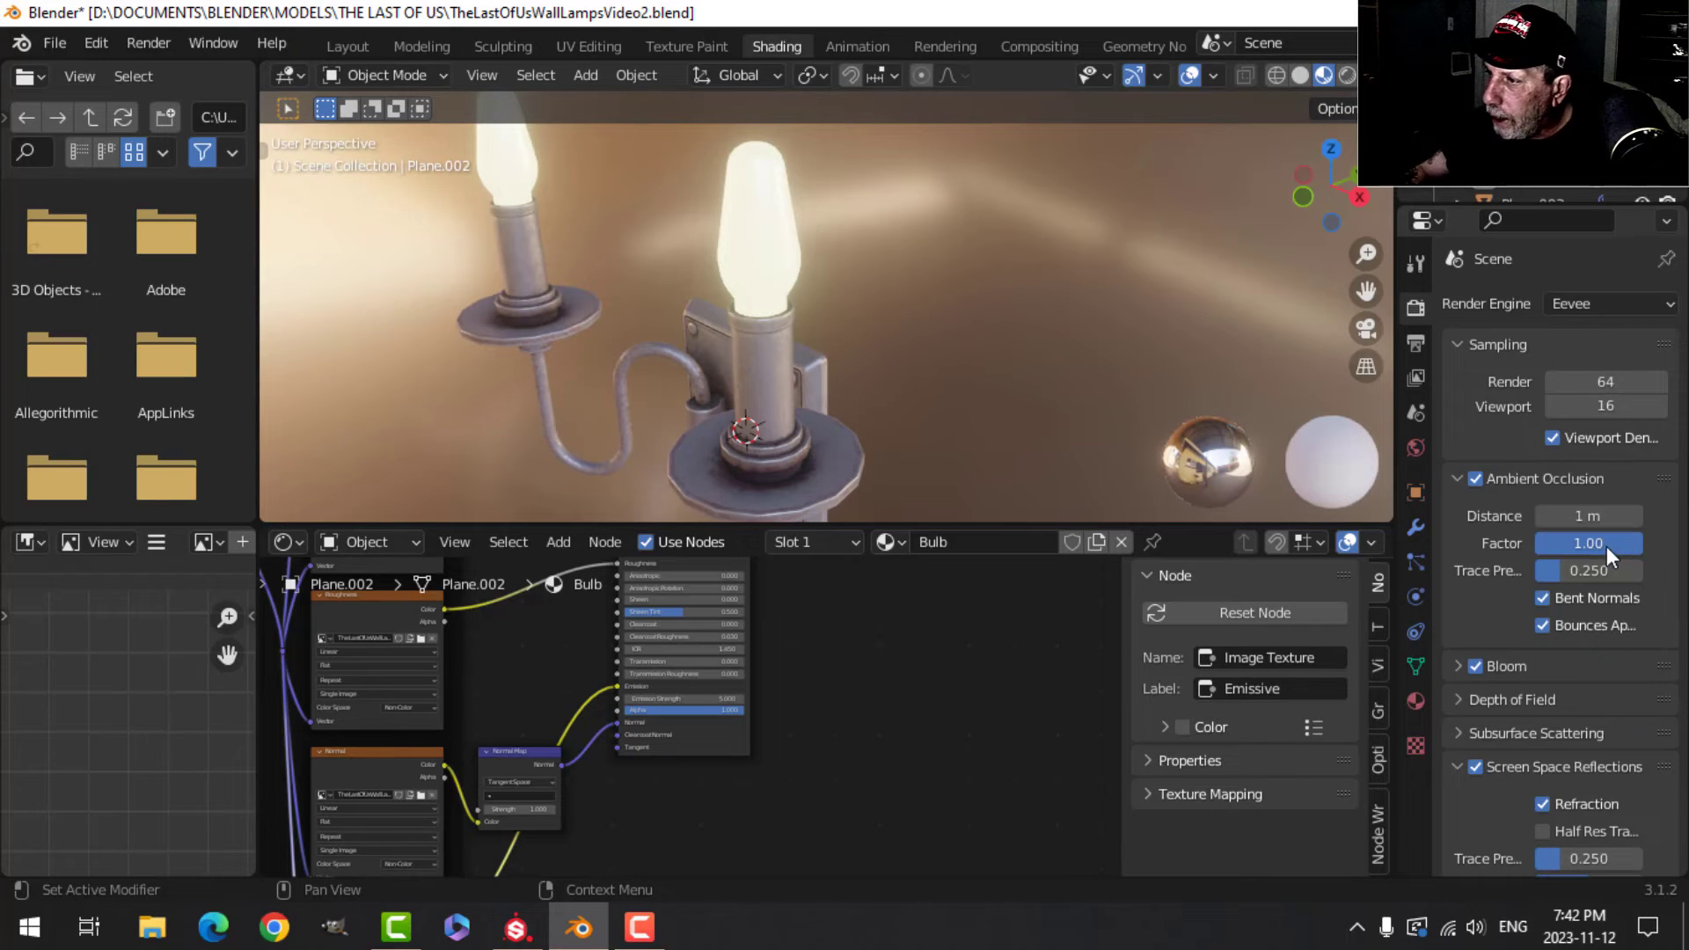
text(2)
key(Return)
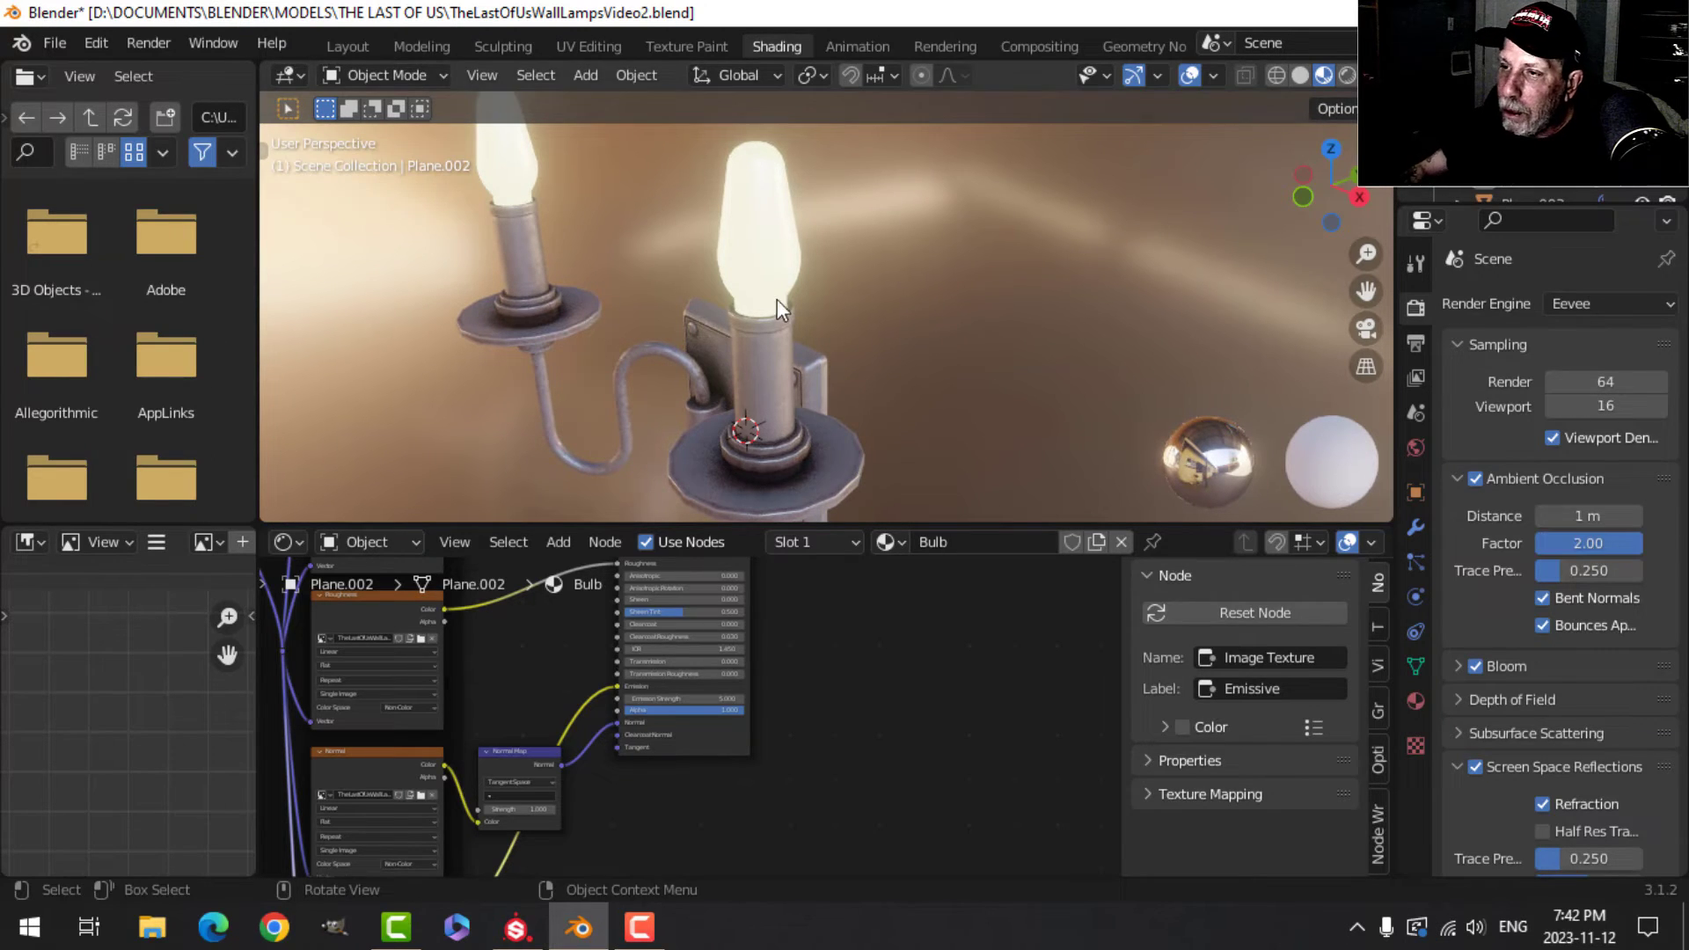
Switch to the Layout workspace, show the sconce in Material Preview shading, and inspect the whole model.
click(348, 46)
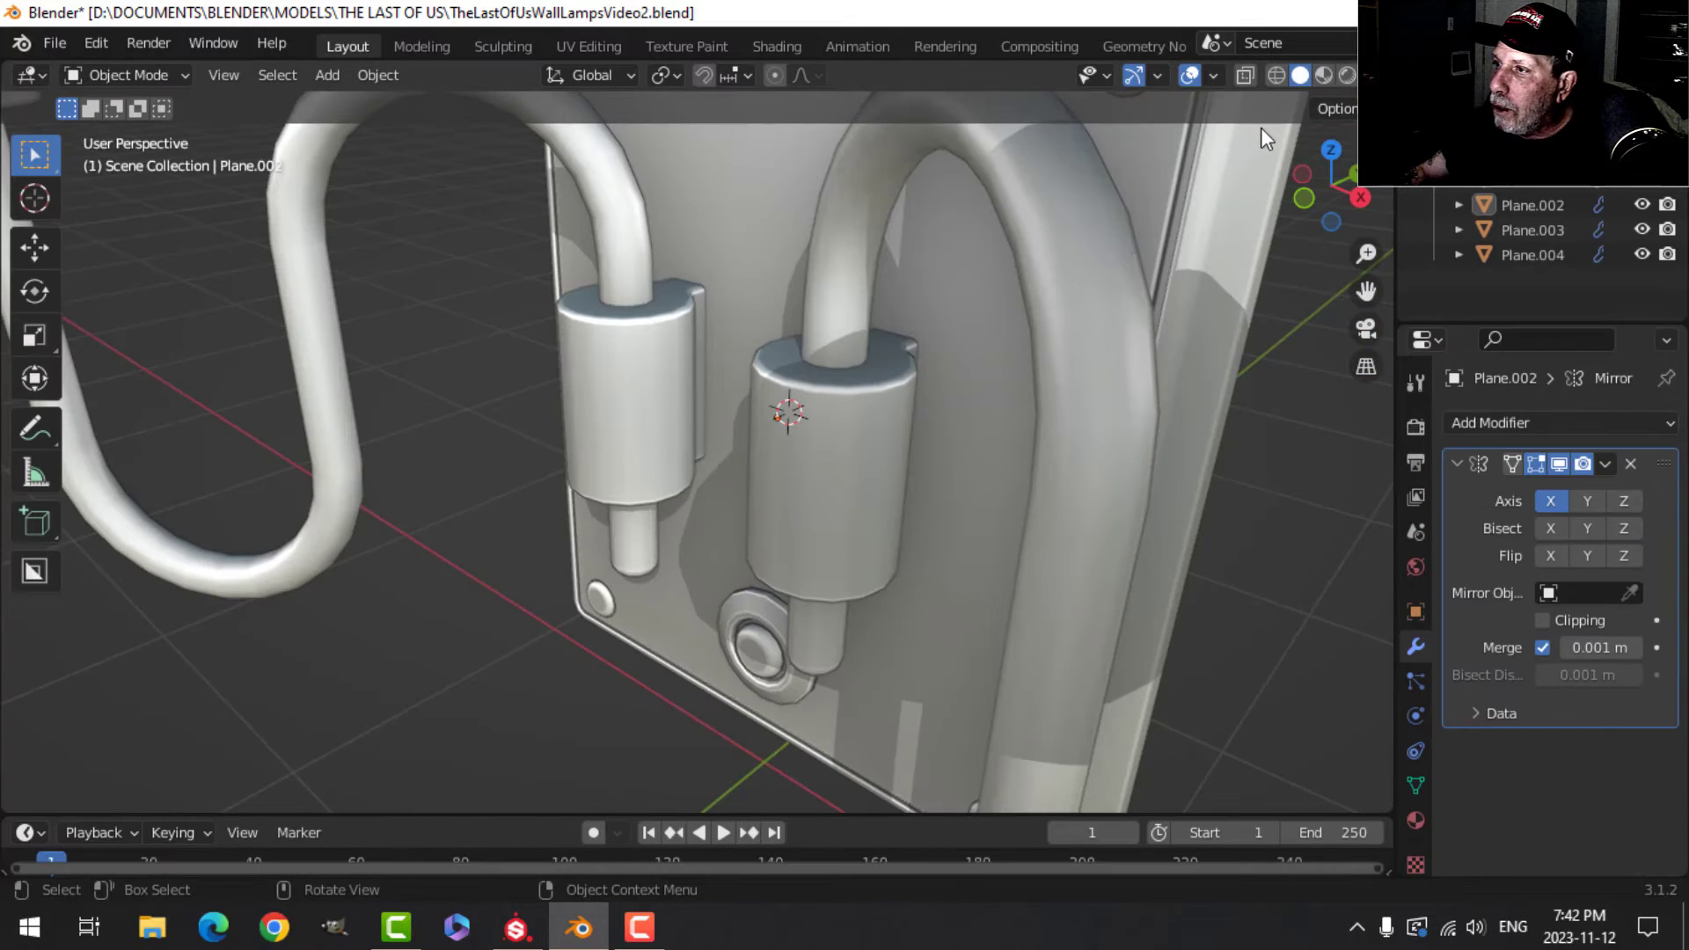
click(1325, 75)
scroll(790, 458, down, 8)
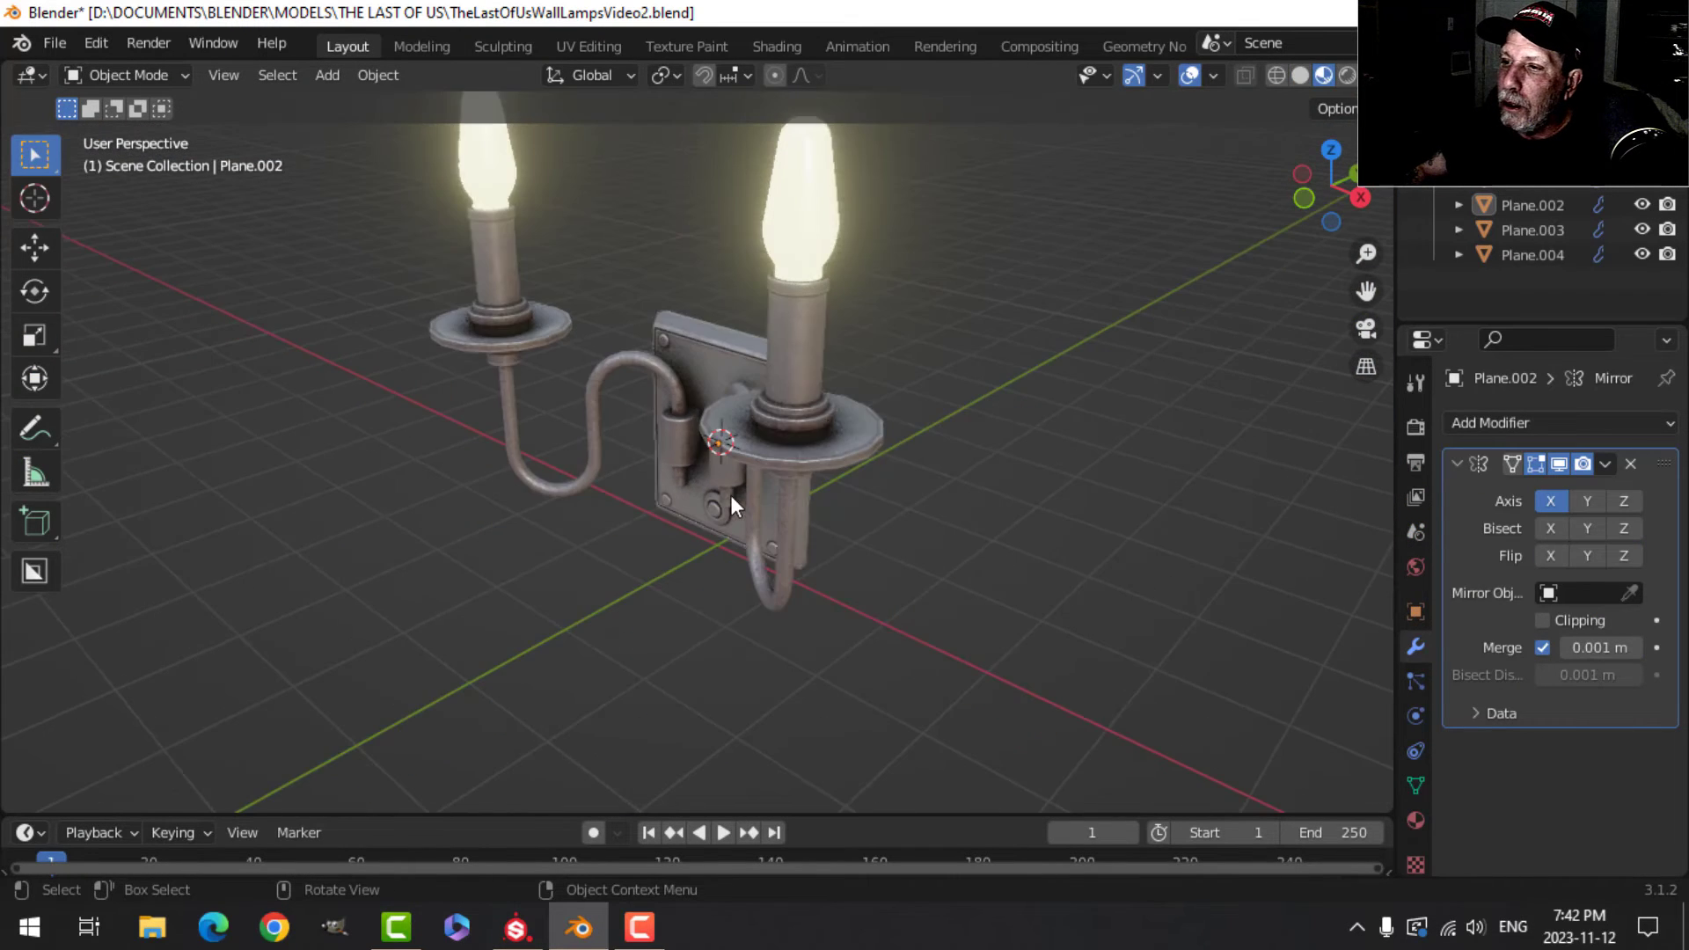
mouse_move(767, 484)
middle_down()
mouse_move(794, 445)
mouse_move(891, 477)
mouse_move(815, 412)
mouse_move(686, 445)
mouse_move(531, 445)
mouse_move(589, 499)
mouse_move(482, 477)
mouse_move(589, 475)
middle_up()
scroll(880, 480, up, 4)
scroll(531, 445, down, 4)
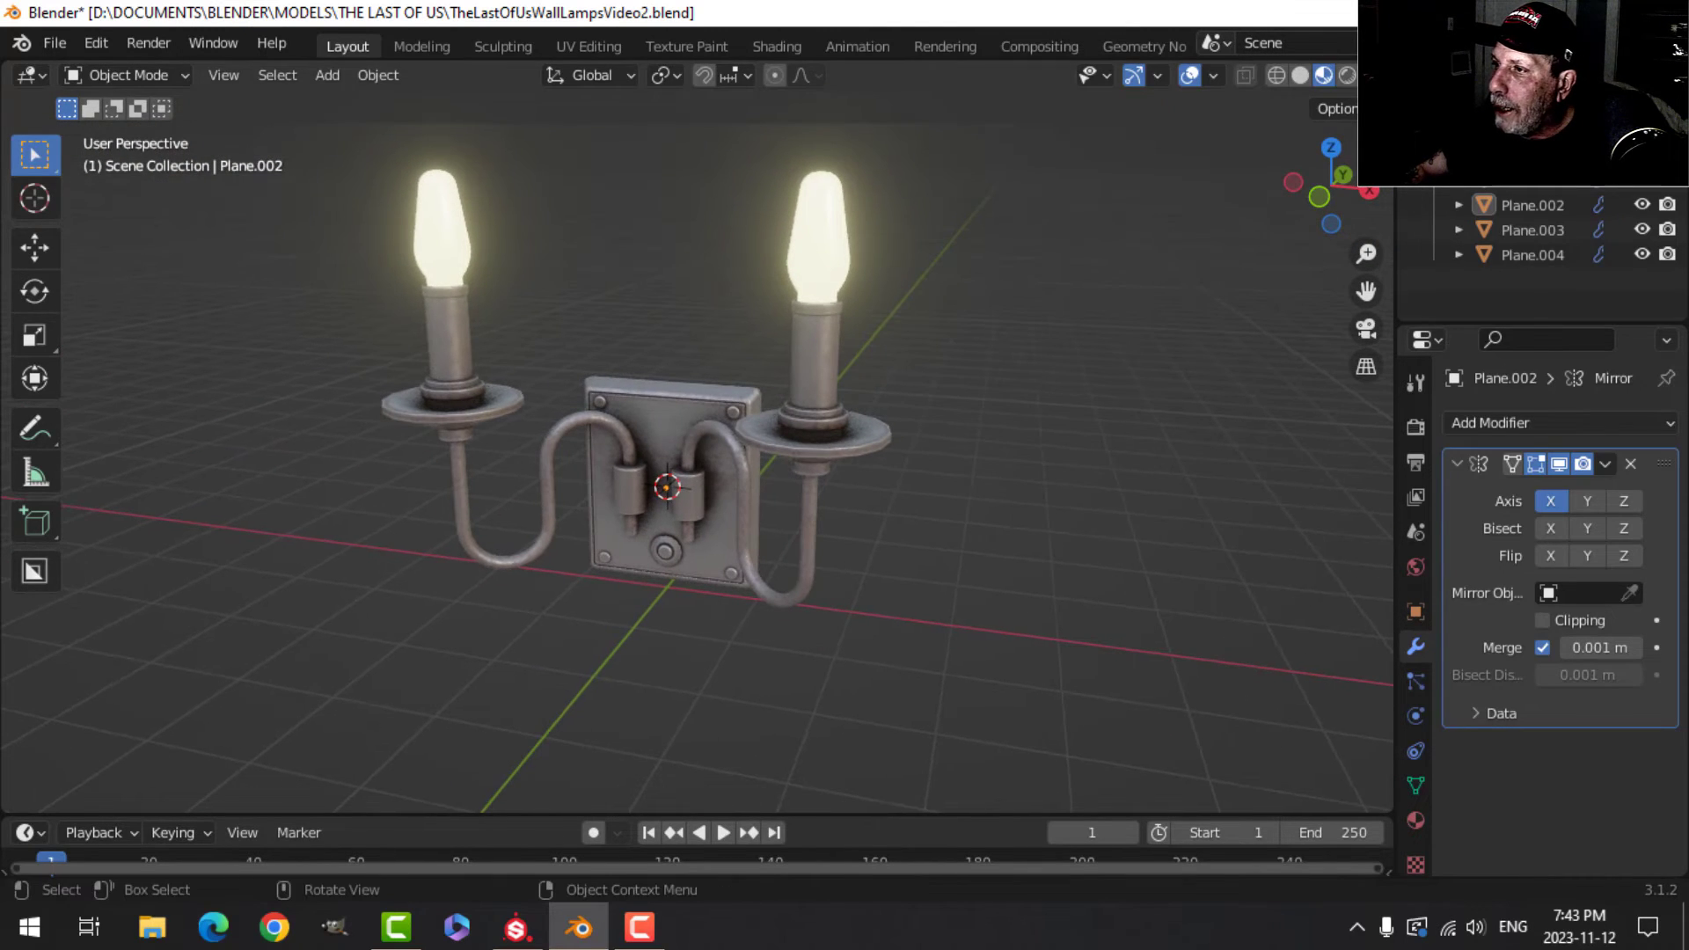
Try the warm indoor HDRI as the material preview lighting in the Layout viewport.
click(1369, 75)
click(1330, 287)
click(989, 390)
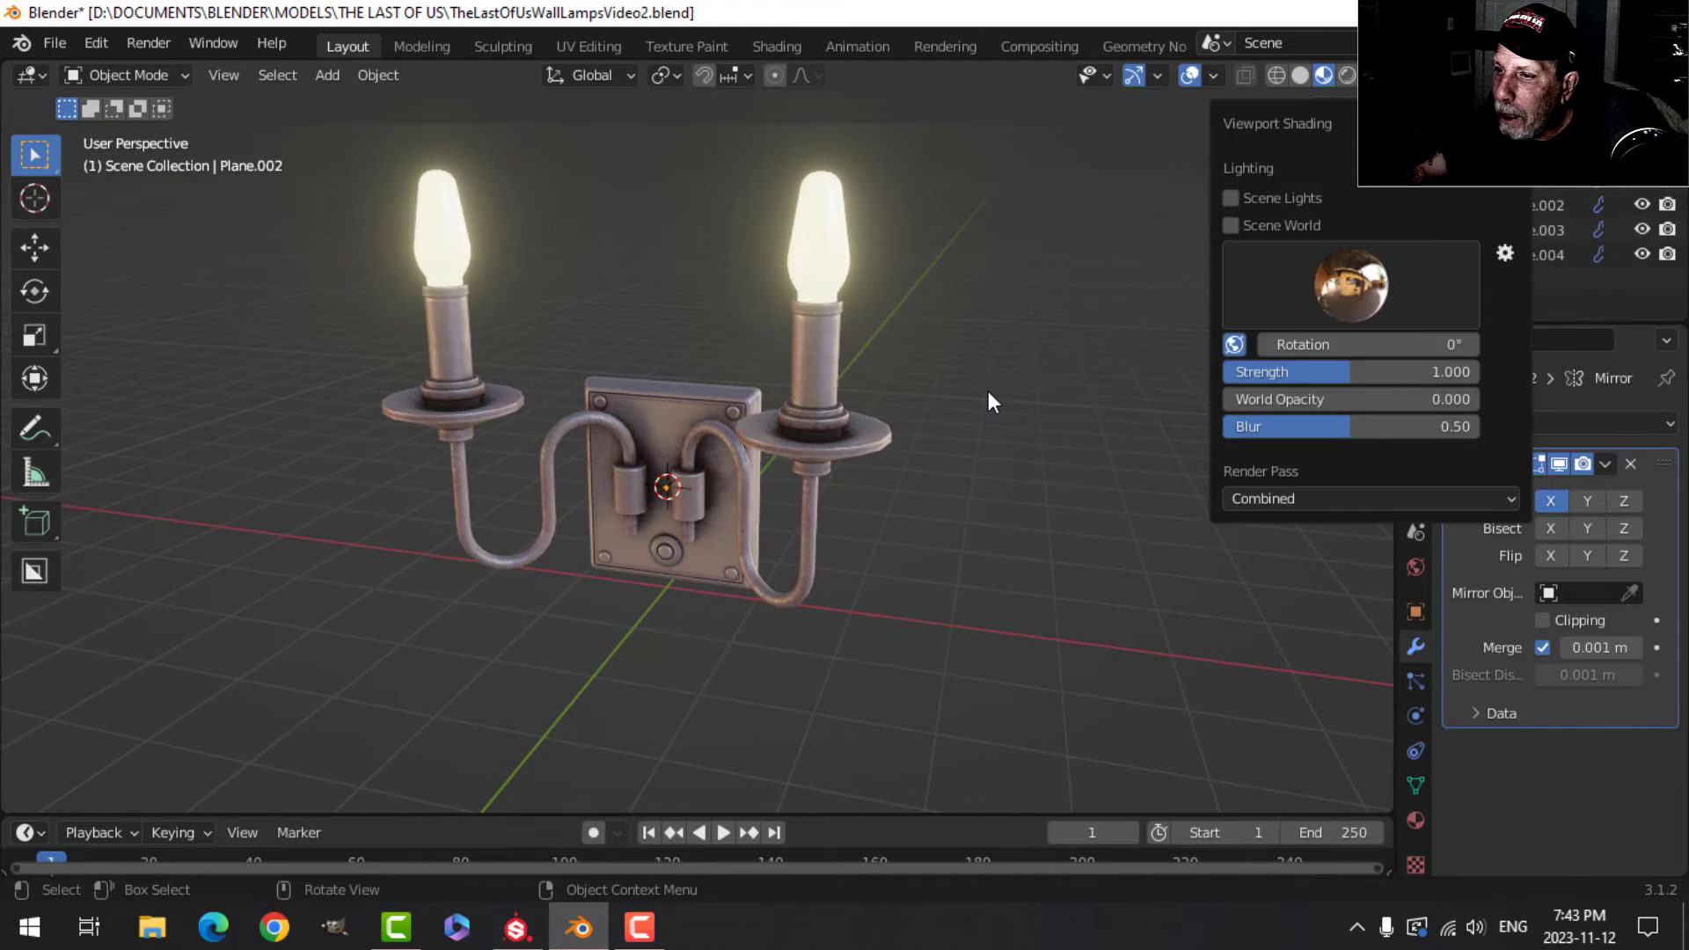
middle_drag(862, 451, 915, 413)
Change the material preview lighting to the dark studio HDRI and view the sconce from the front.
click(1369, 76)
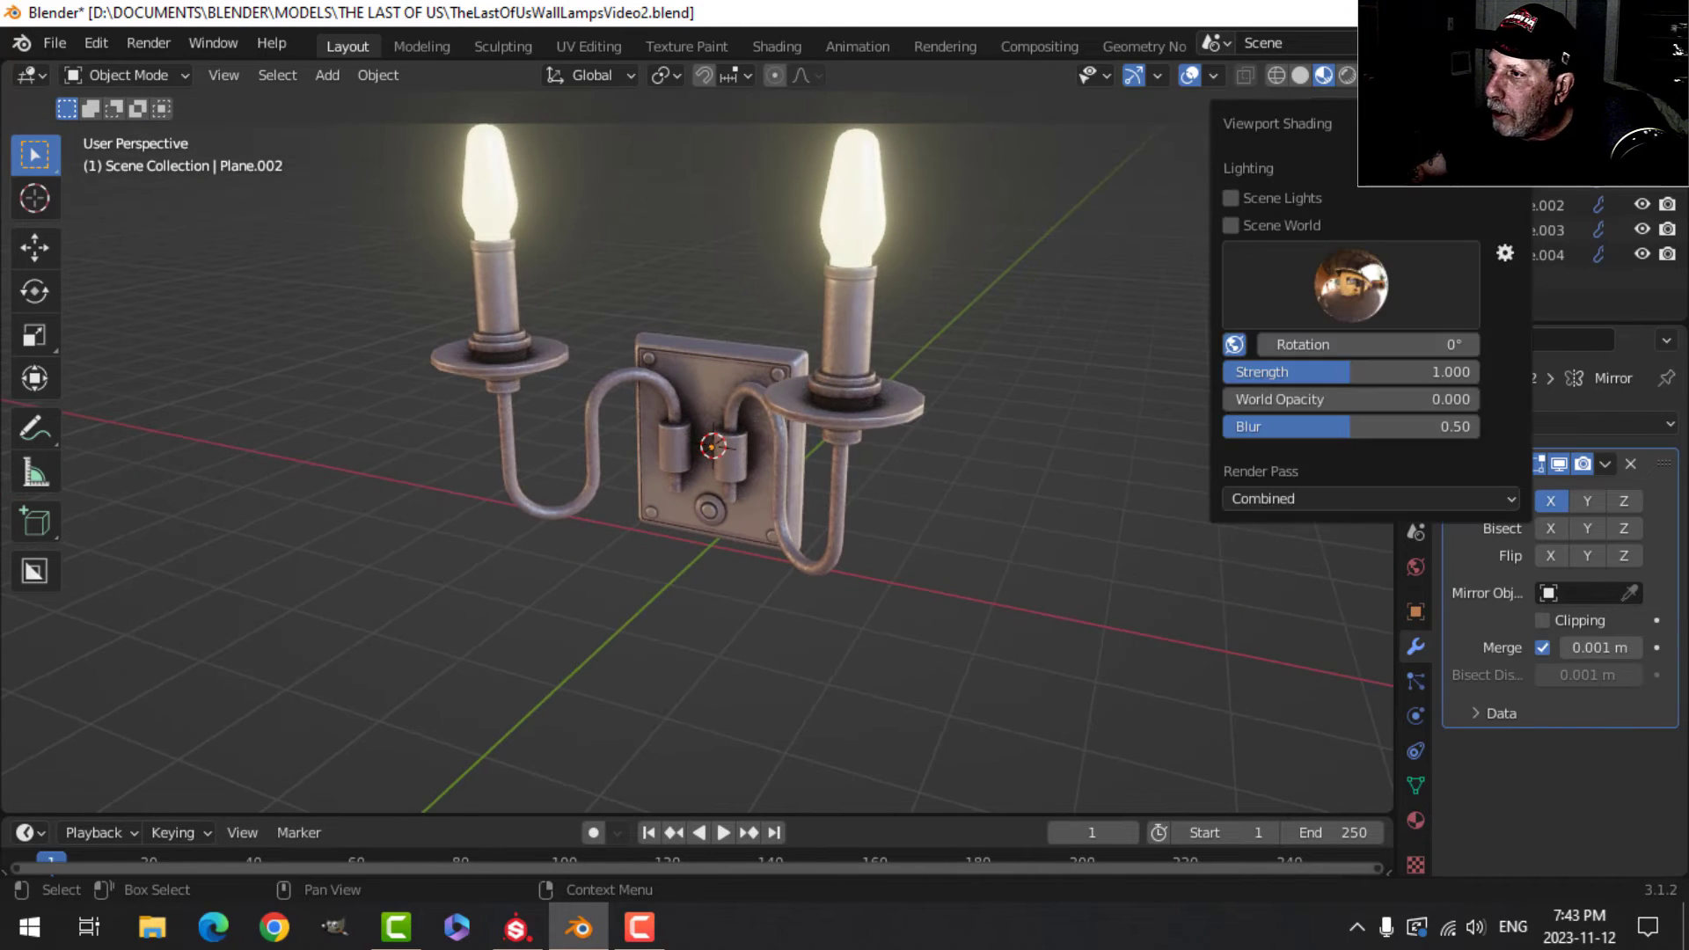
click(1333, 293)
click(1290, 360)
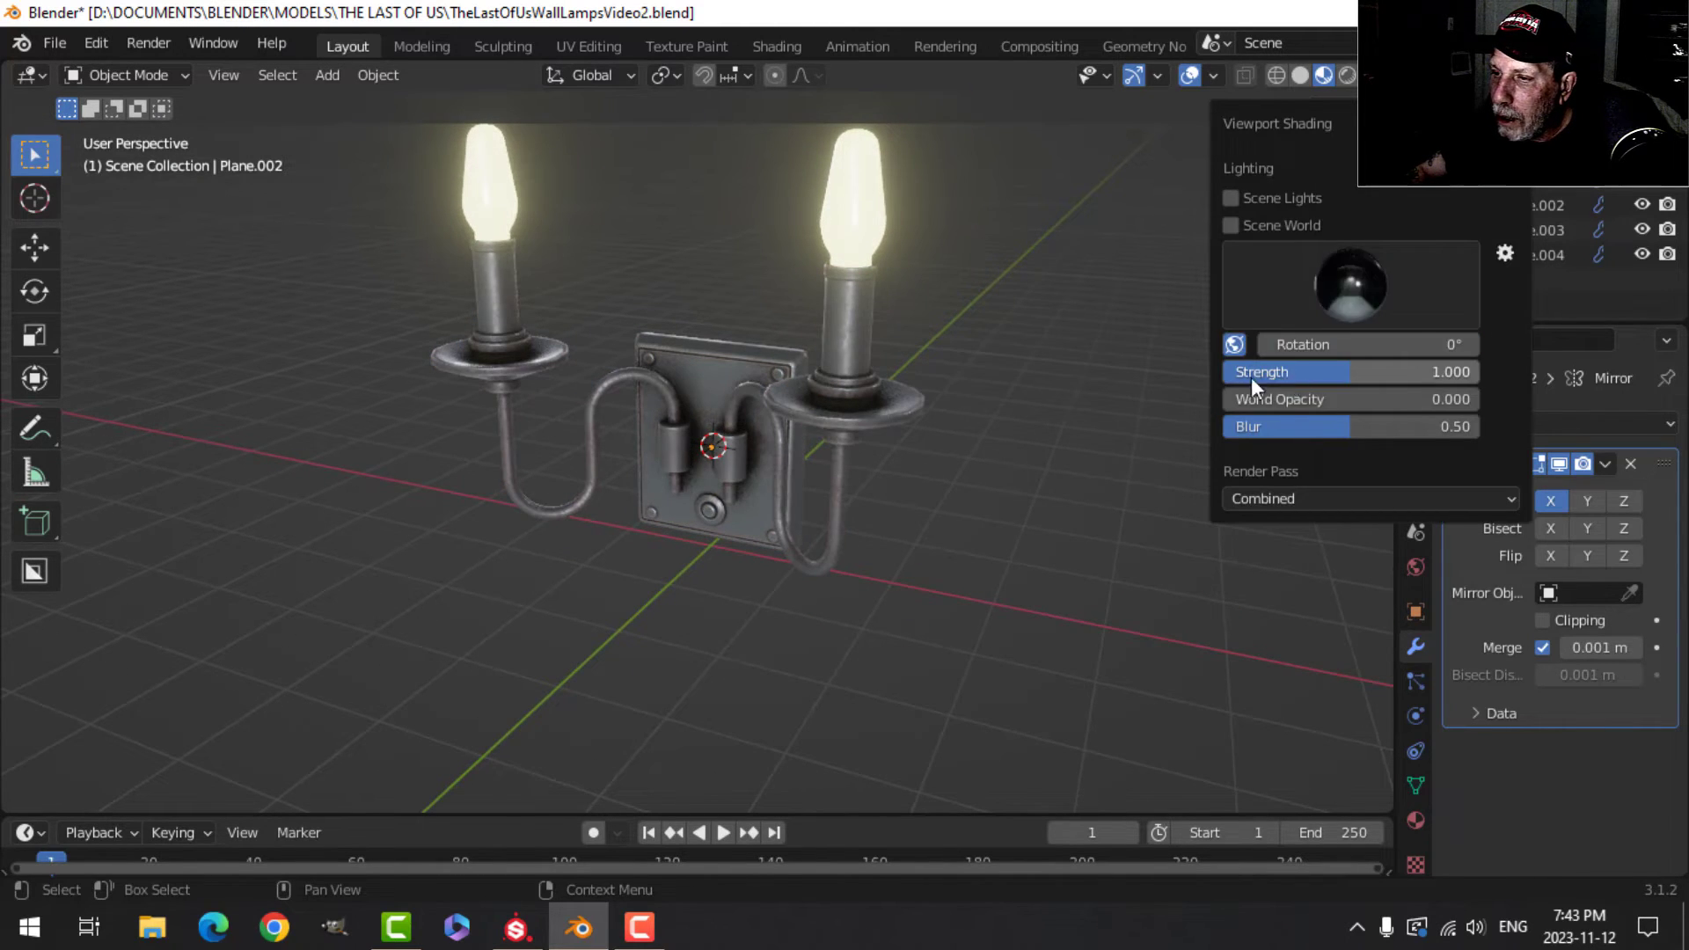
middle_drag(1012, 440, 834, 412)
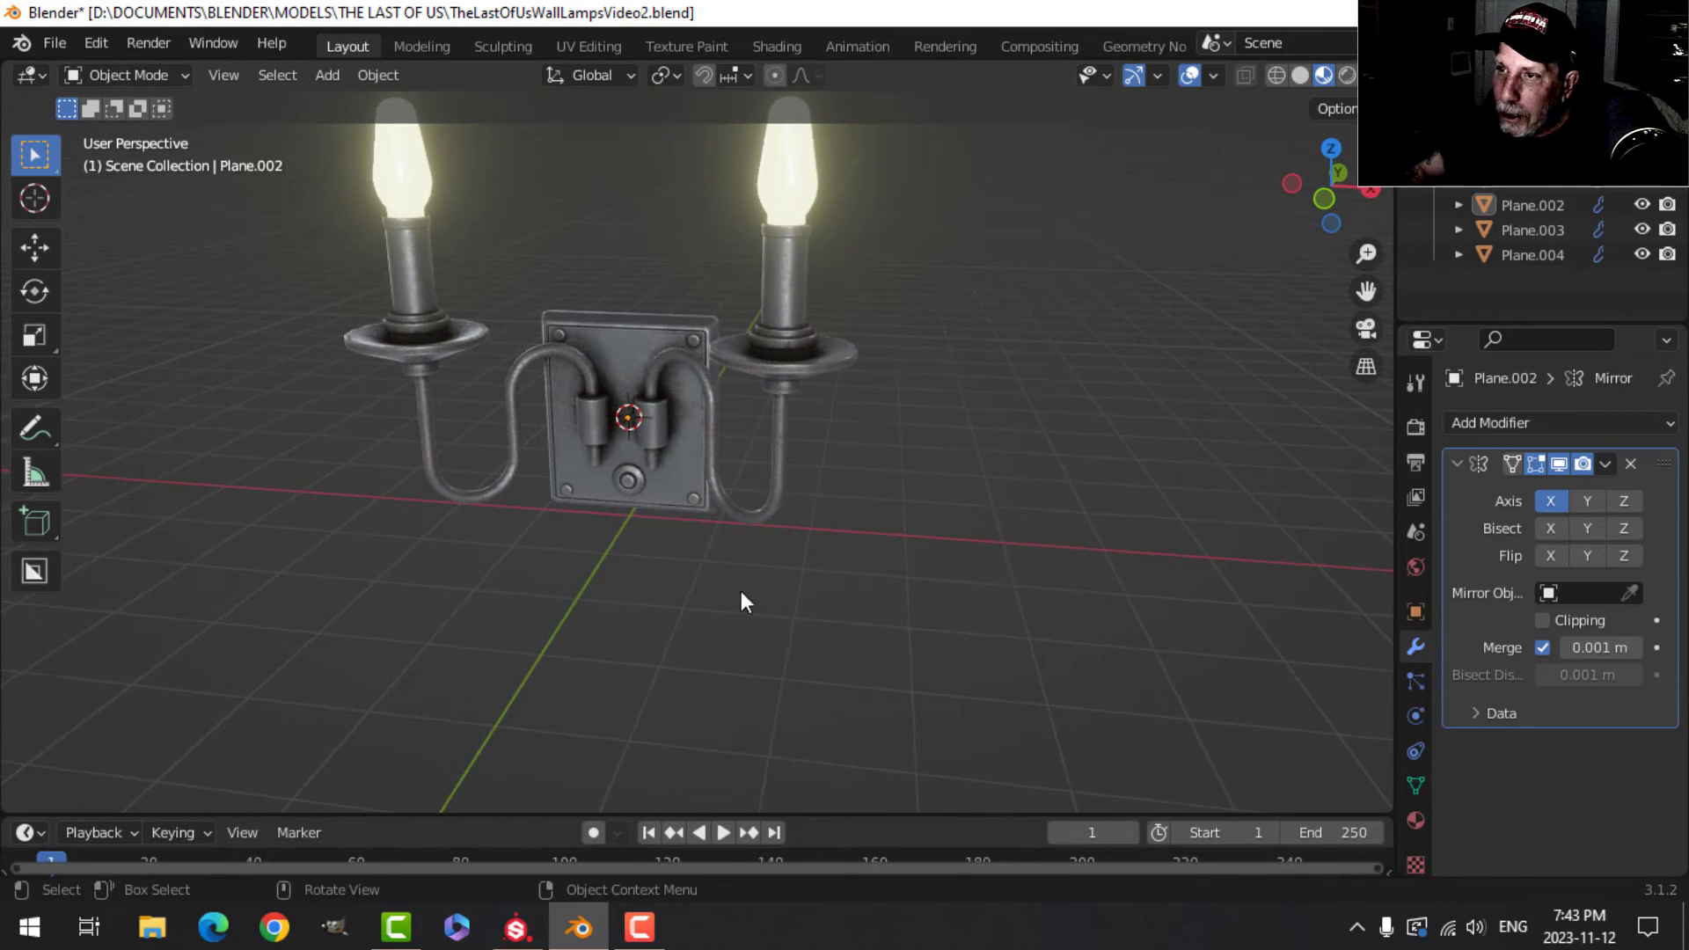
Switch to the UV Editing workspace and examine the bulb's UV layout.
click(587, 46)
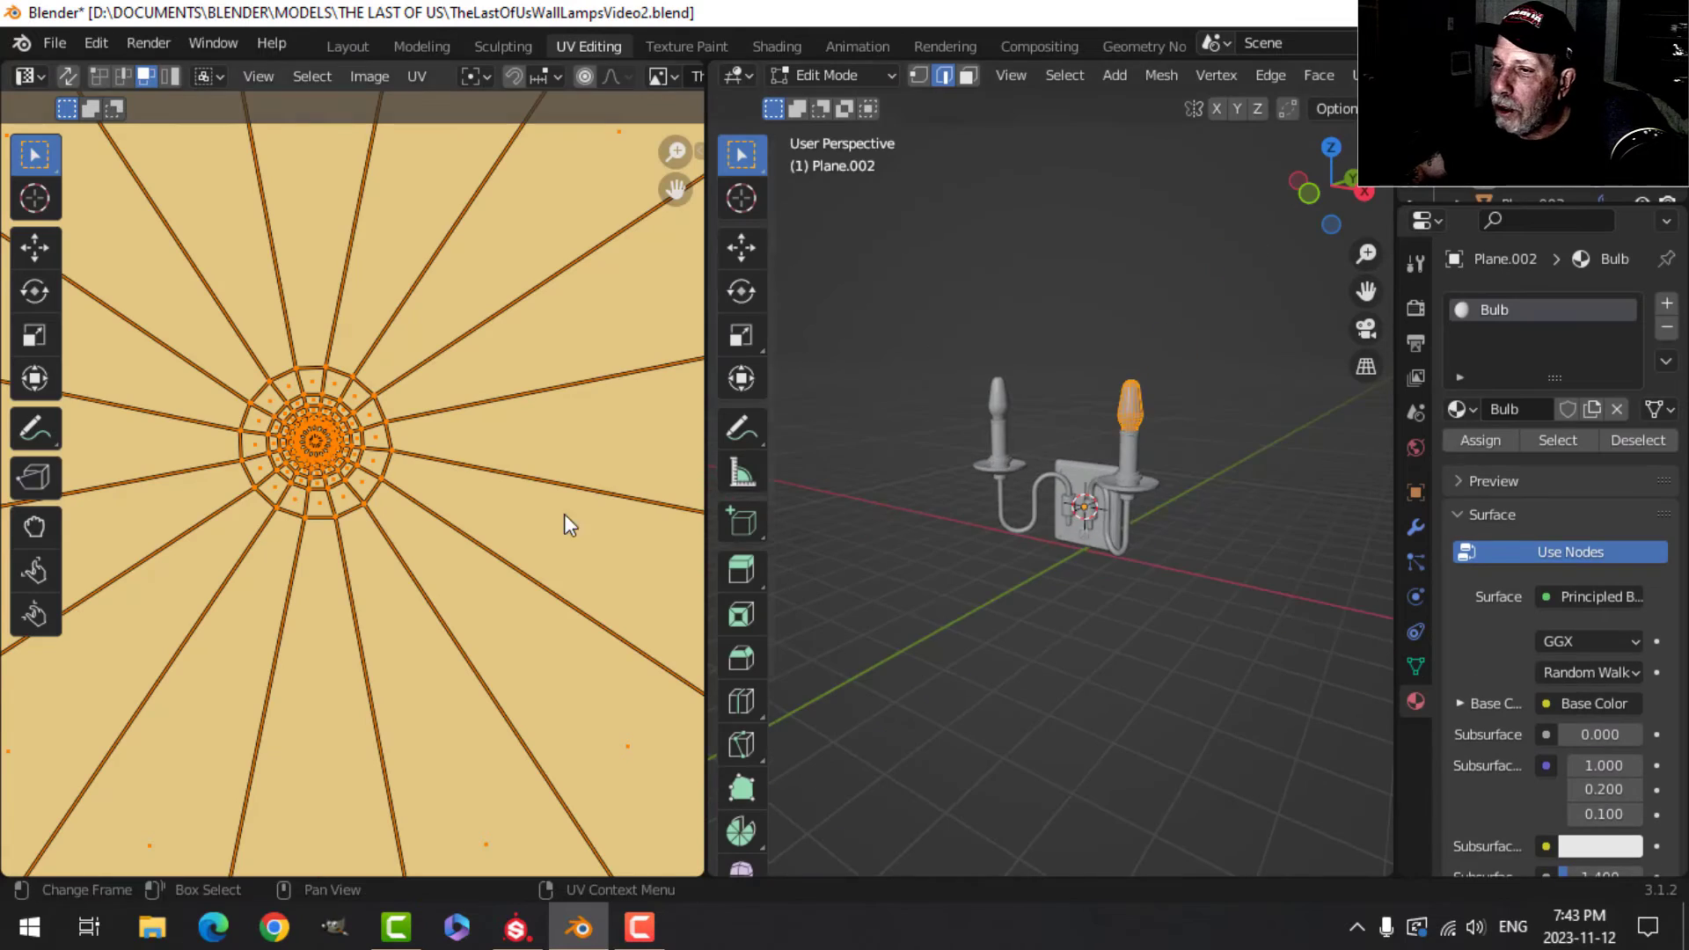
scroll(441, 519, down, 5)
scroll(1036, 486, up, 3)
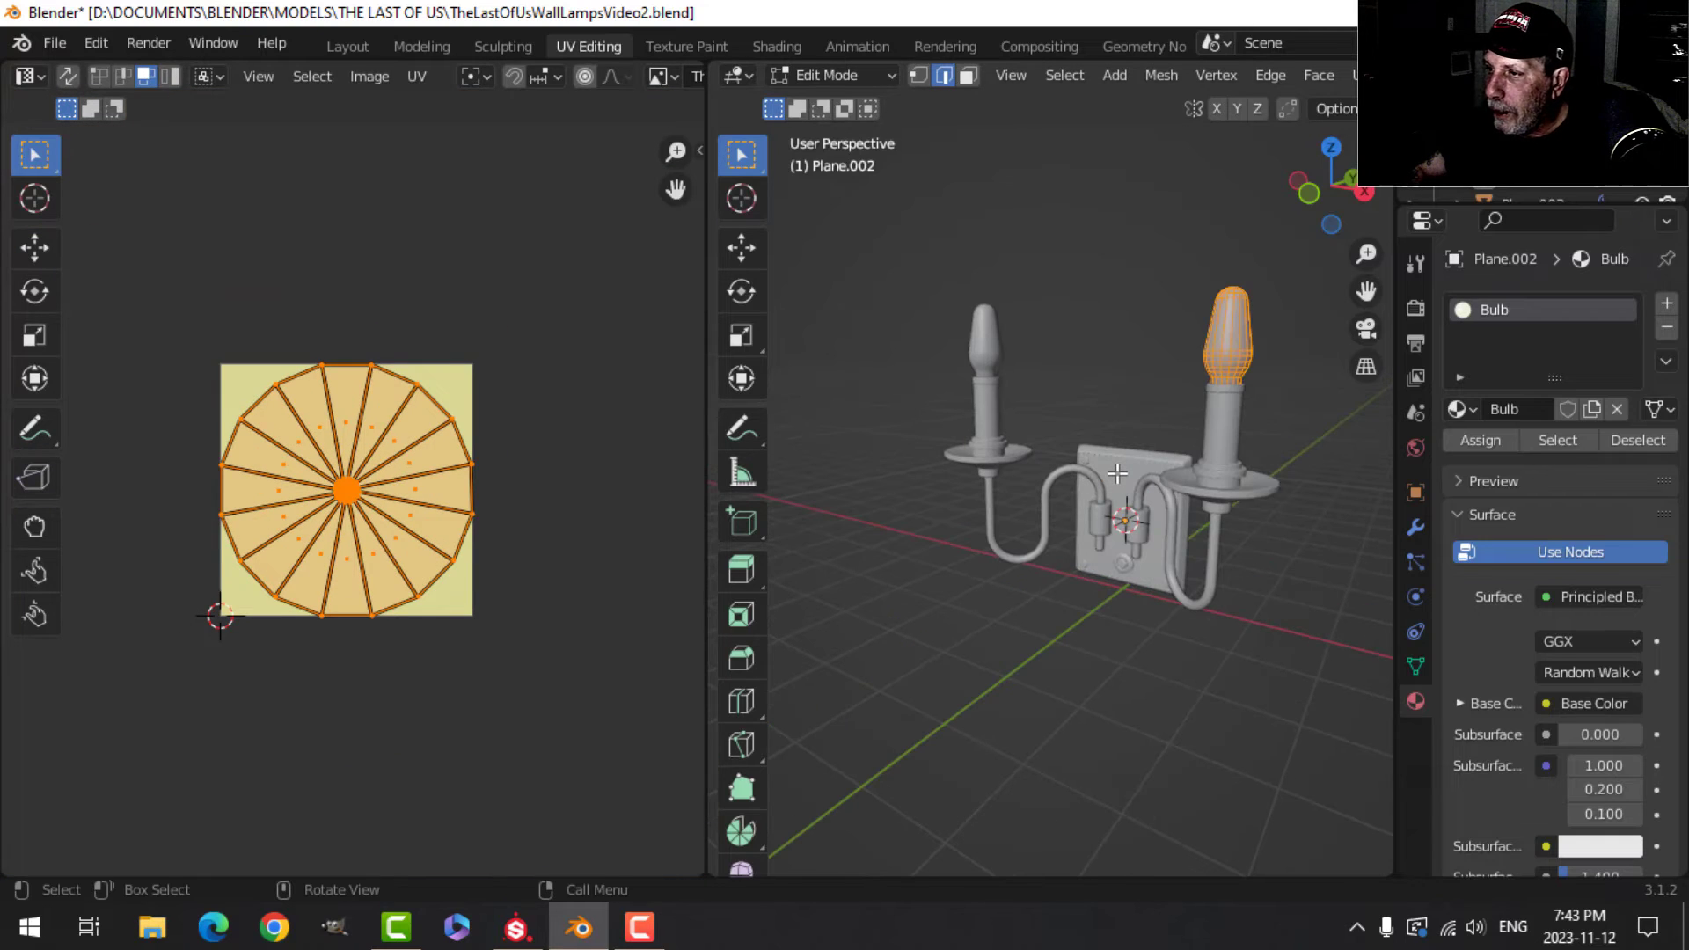
Reveal the hidden lampshade, select it, and isolate it in local view.
key(Tab)
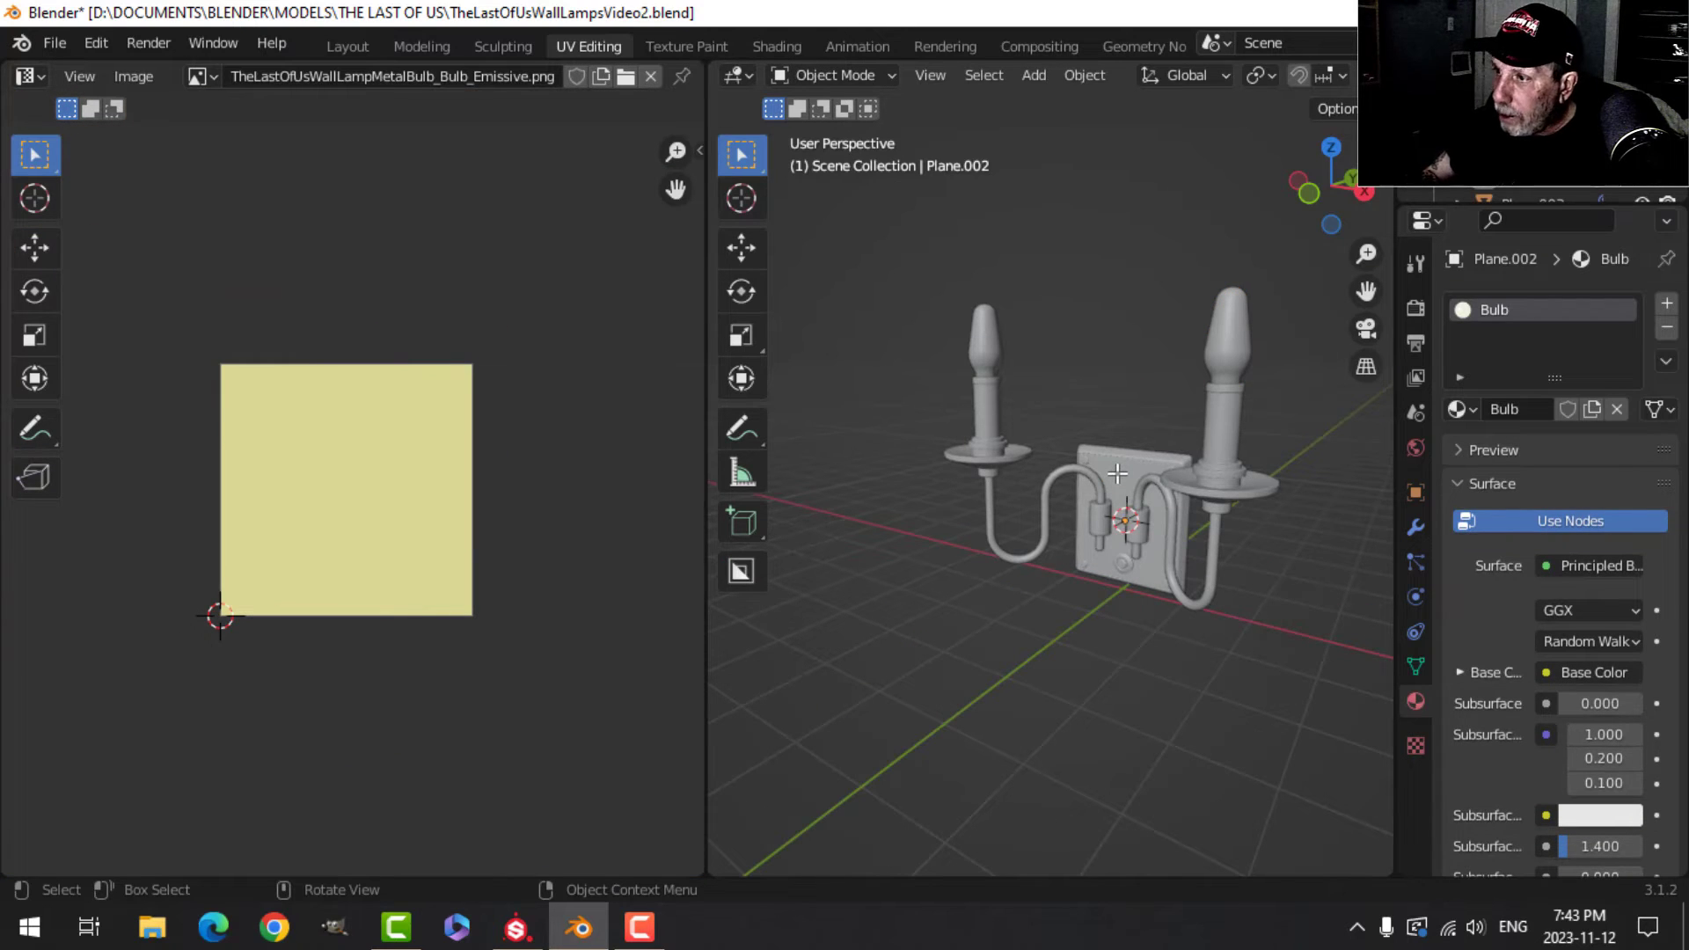
key(alt+h)
click(1216, 379)
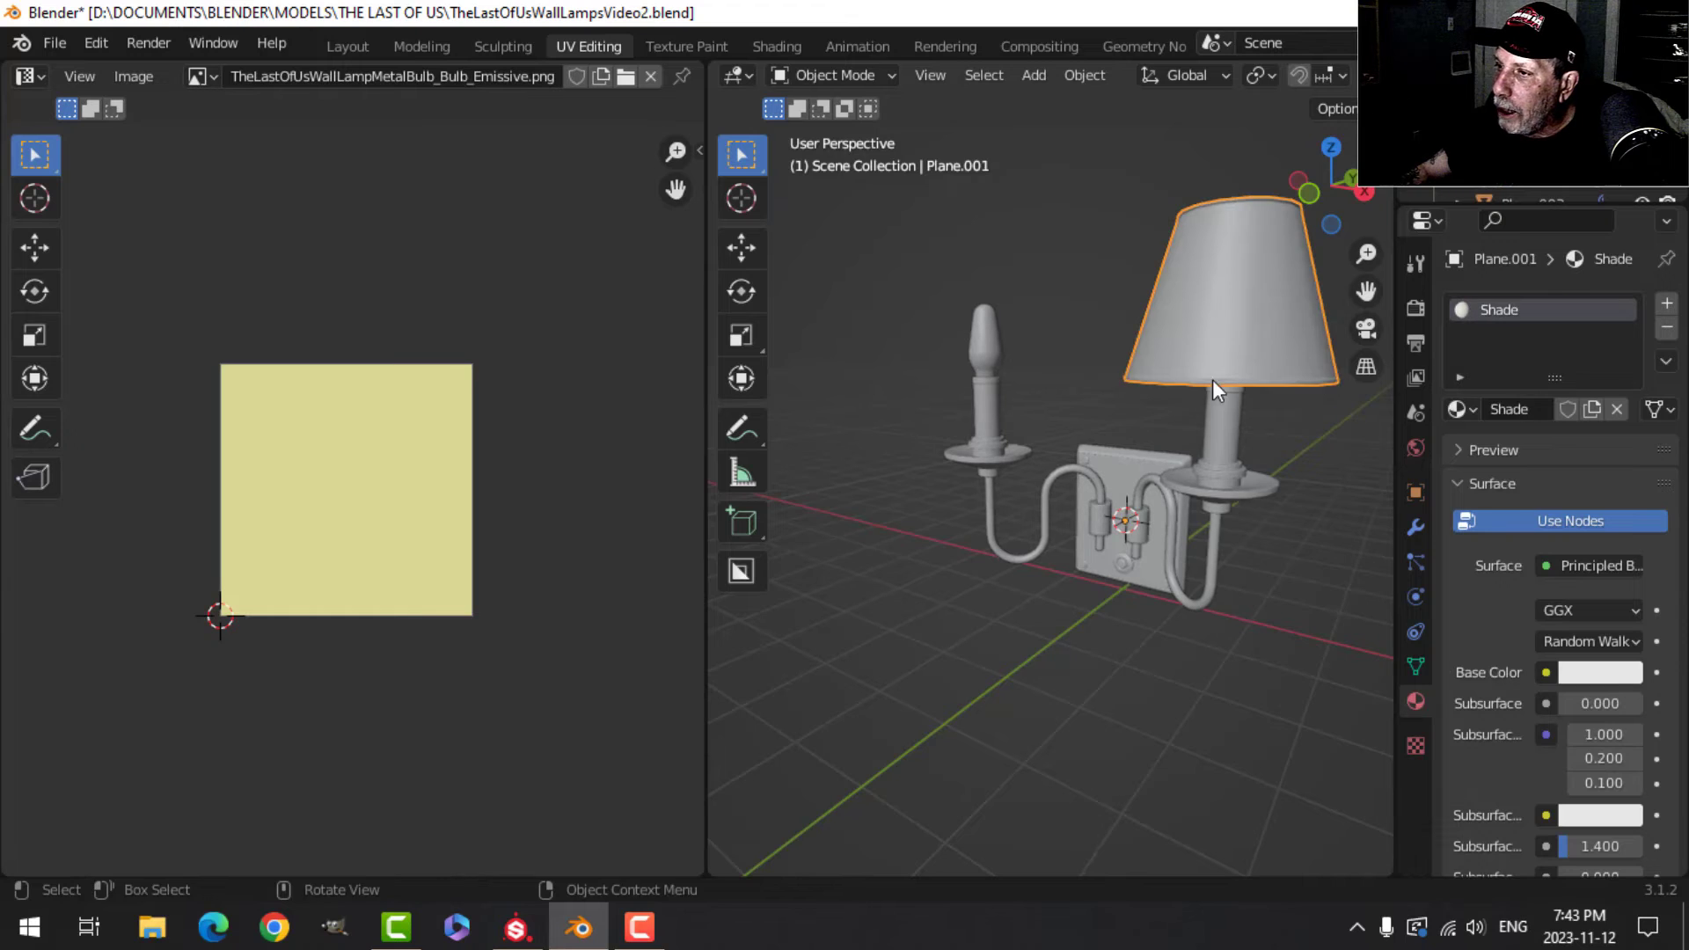
shift+middle_drag(1213, 380, 1130, 393)
mouse_move(1091, 405)
middle_down()
mouse_move(1056, 417)
mouse_move(1085, 405)
middle_up()
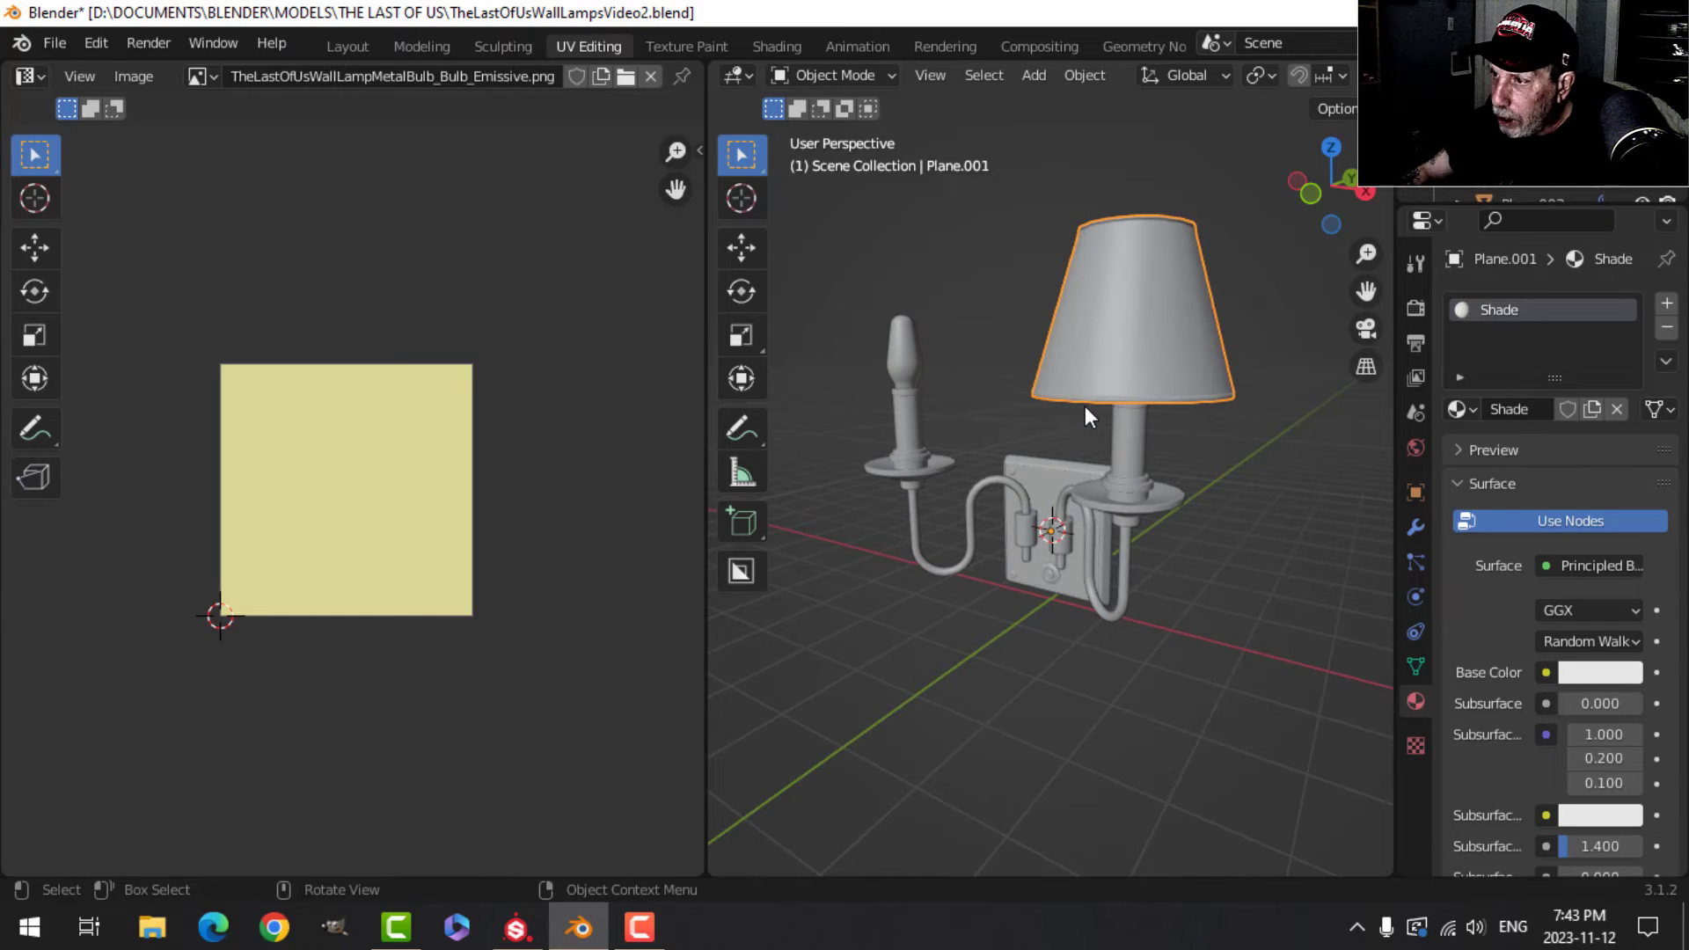
key(KP_Divide)
Snap the 3D cursor to the center of the lampshade's geometry and view the shade in Object Mode.
key(Tab)
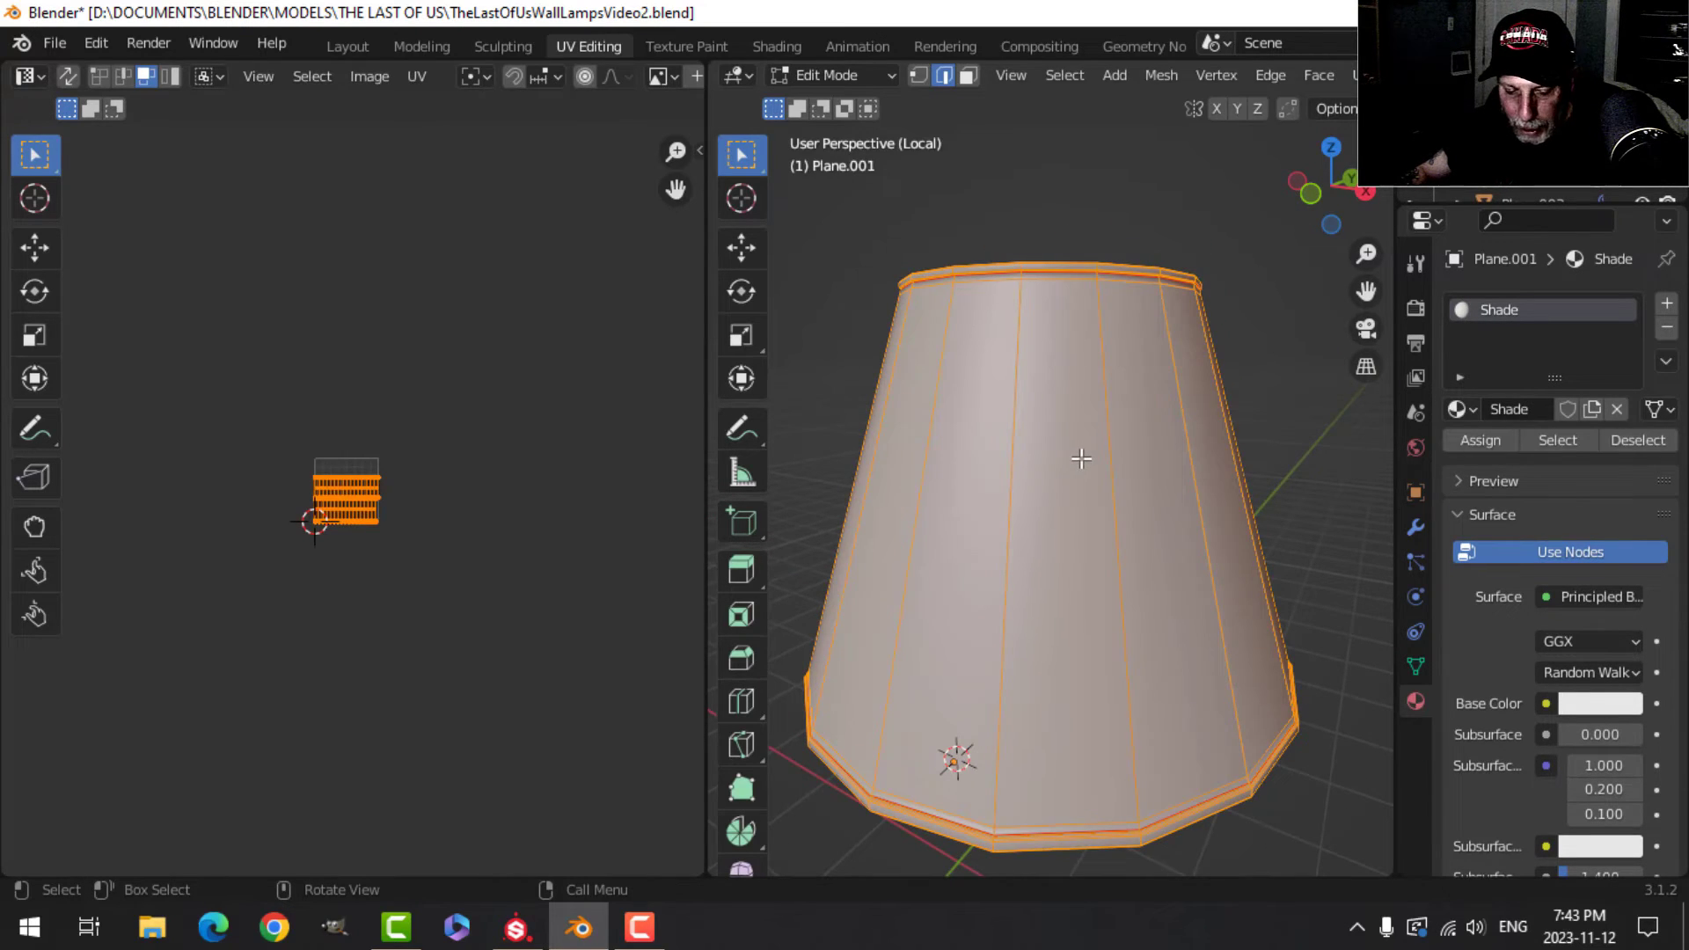
key(shift+s)
click(1036, 610)
key(Tab)
scroll(1082, 524, down, 4)
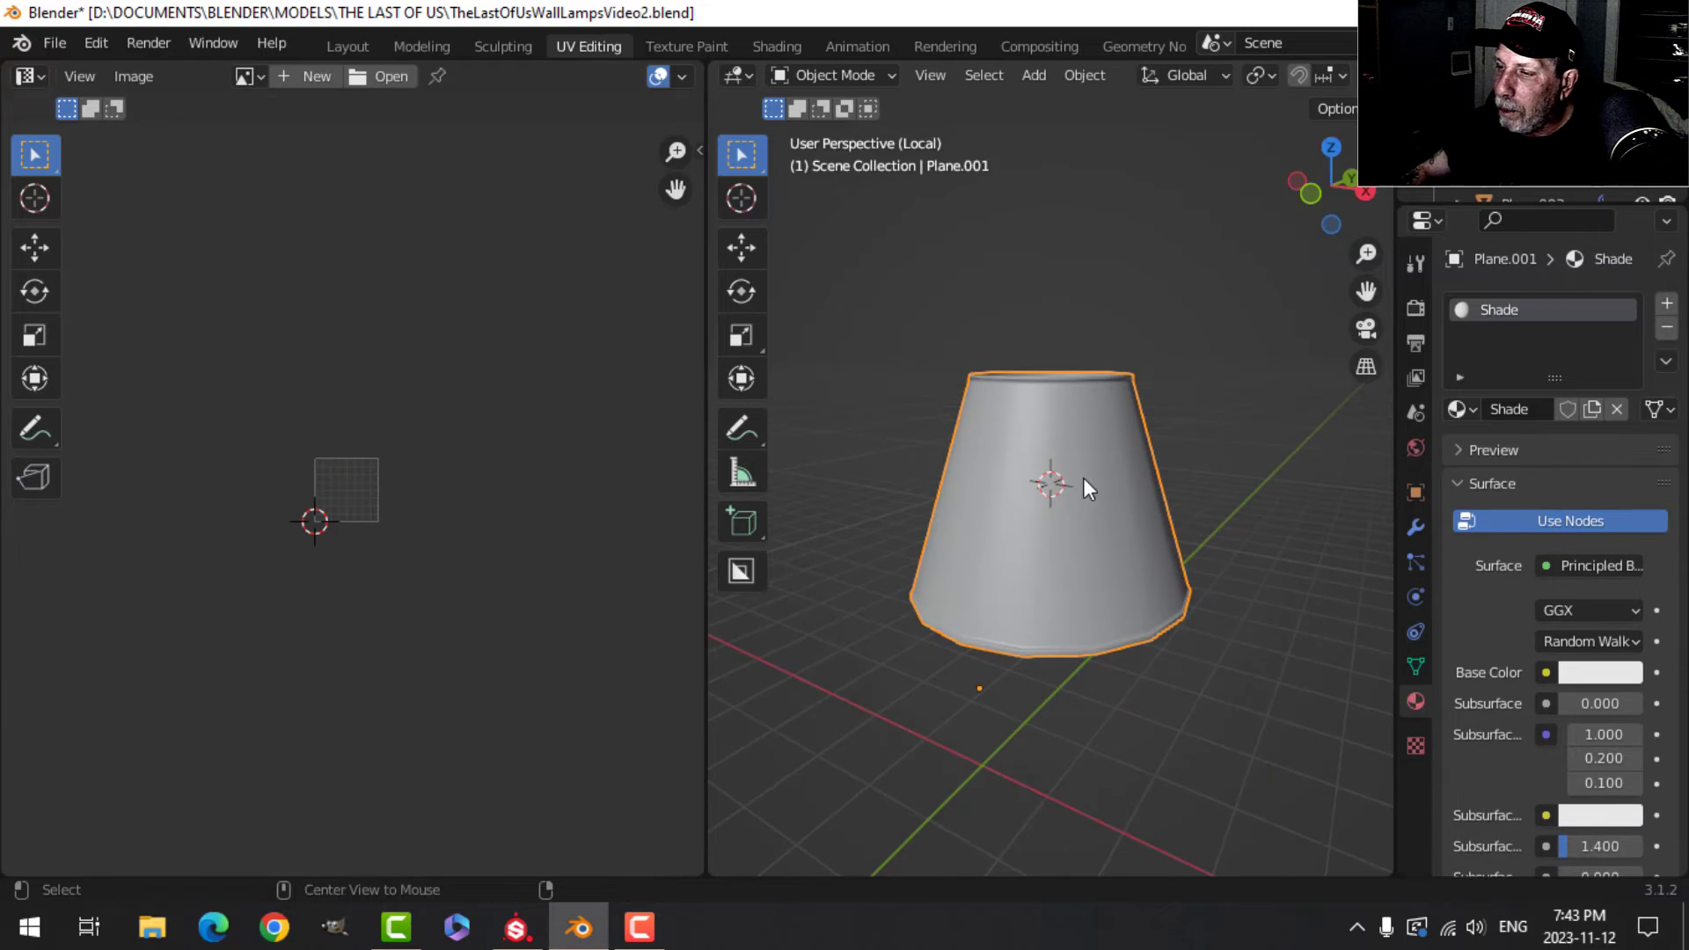
click(859, 457)
mouse_move(860, 457)
middle_down()
mouse_move(1101, 407)
mouse_move(1124, 531)
mouse_move(1067, 540)
mouse_move(1153, 546)
mouse_move(1116, 553)
mouse_move(1064, 510)
mouse_move(1107, 519)
mouse_move(1098, 607)
mouse_move(1133, 353)
mouse_move(1079, 530)
mouse_move(1031, 562)
middle_up()
click(1049, 535)
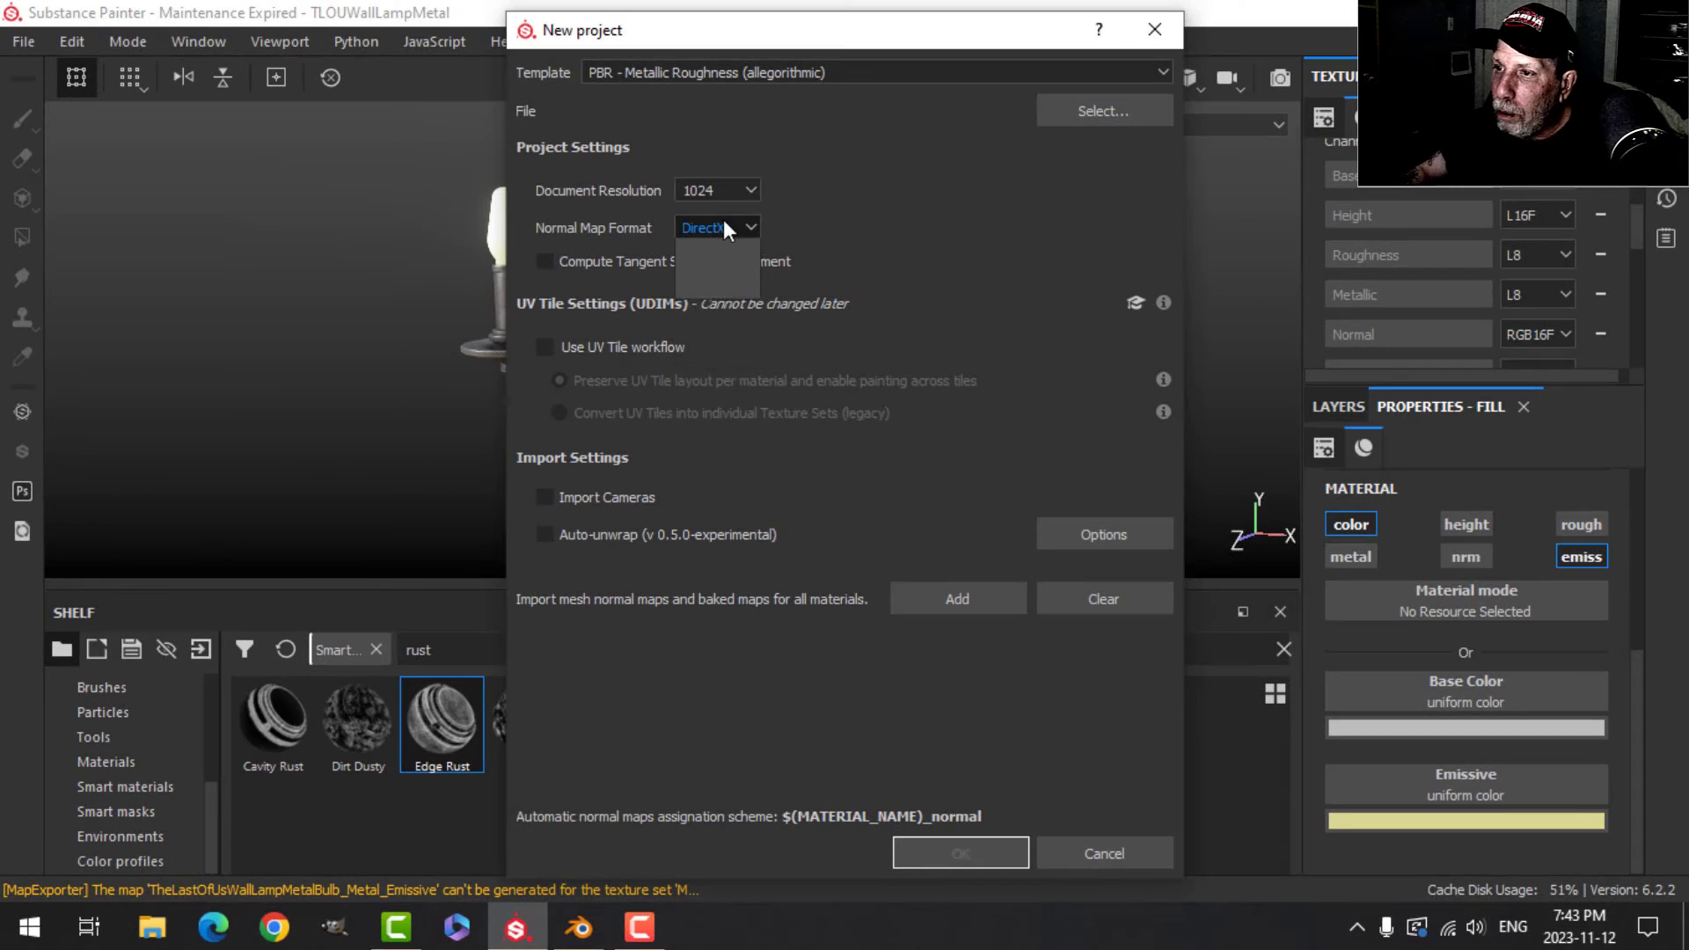
Create a new project from TheLastOfUsWallLampShade.fbx with the OpenGL normal map format and tangent space computed per fragment.
click(724, 222)
click(711, 264)
click(545, 262)
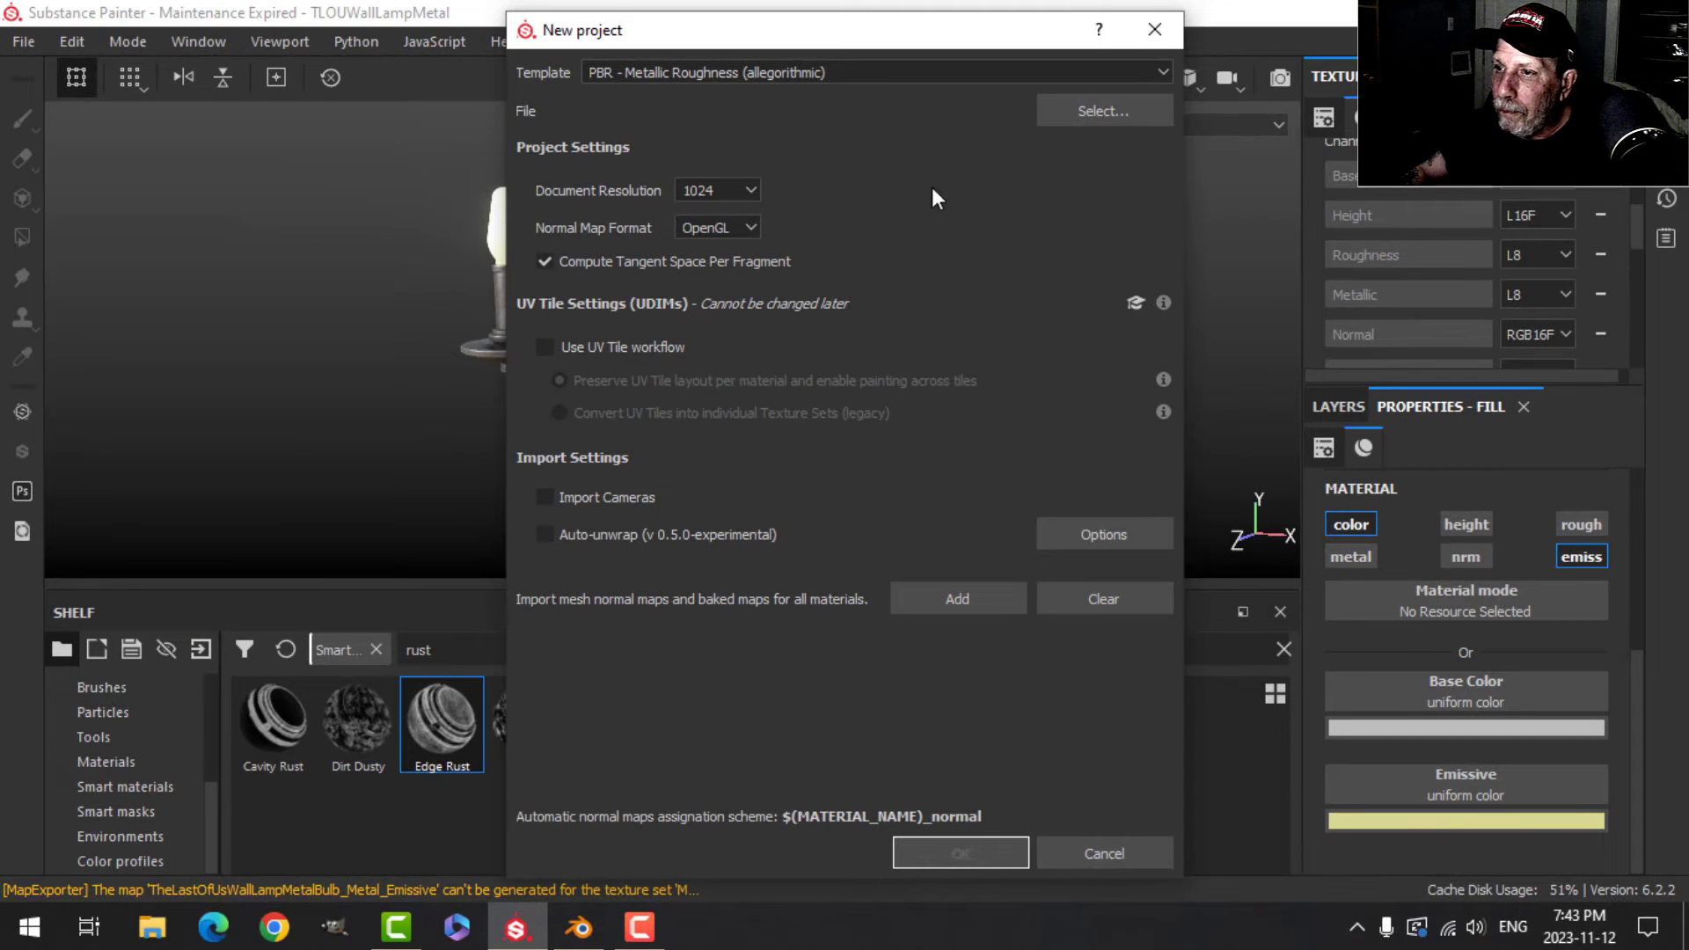
click(1080, 112)
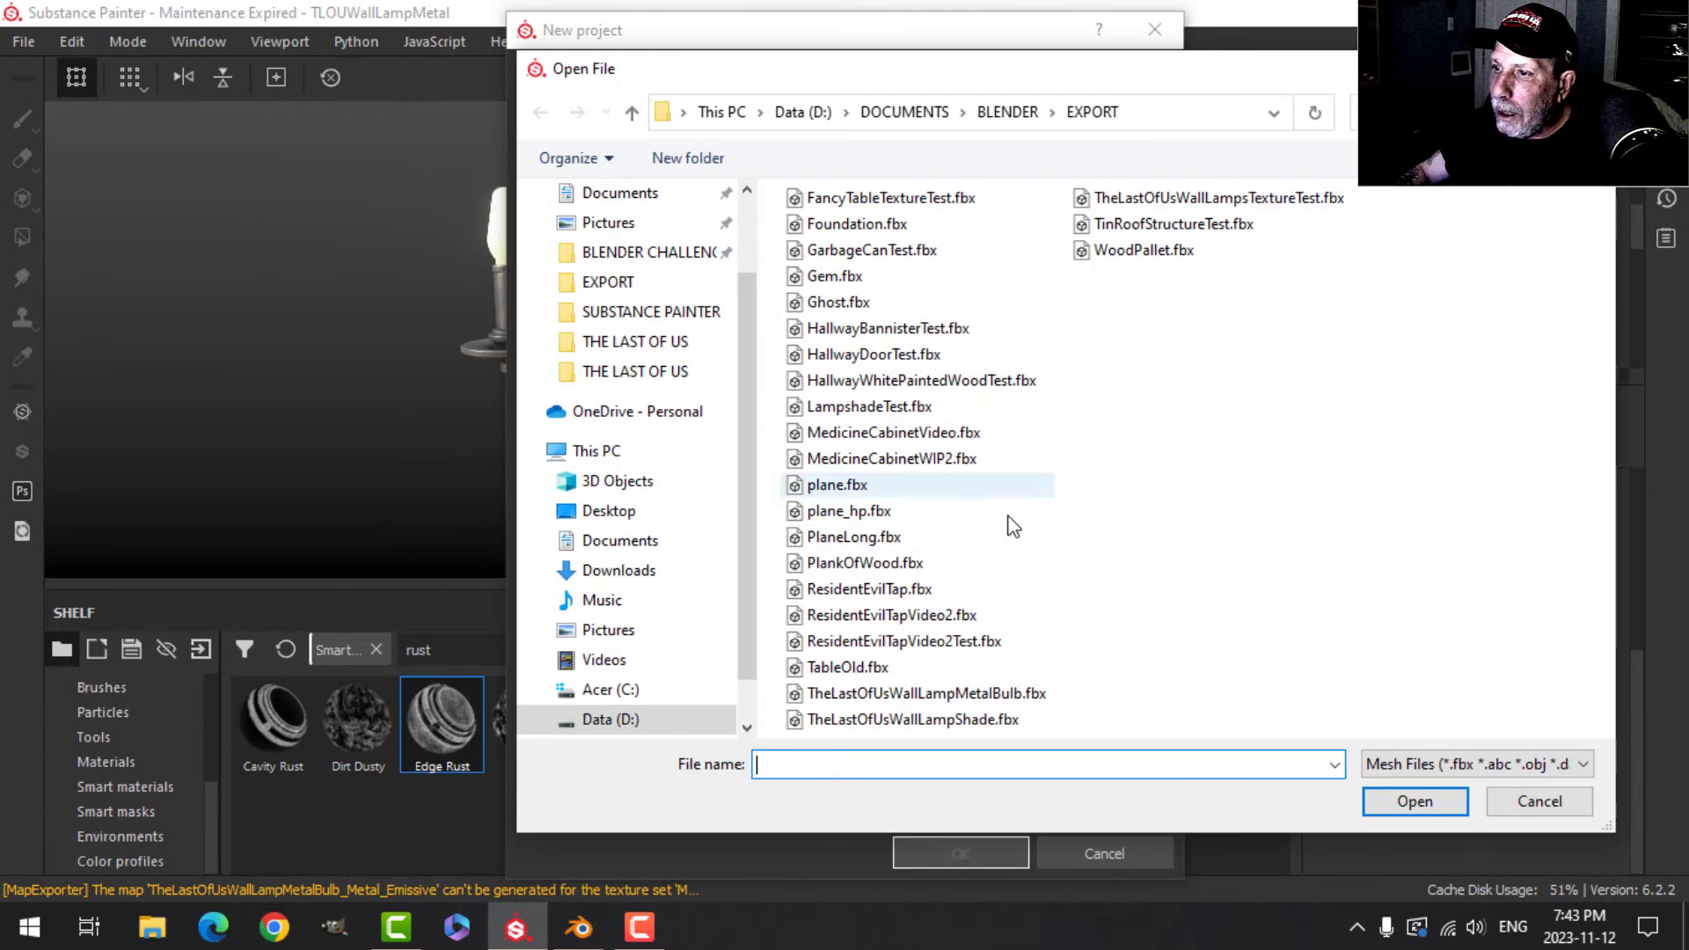
click(945, 719)
click(1413, 802)
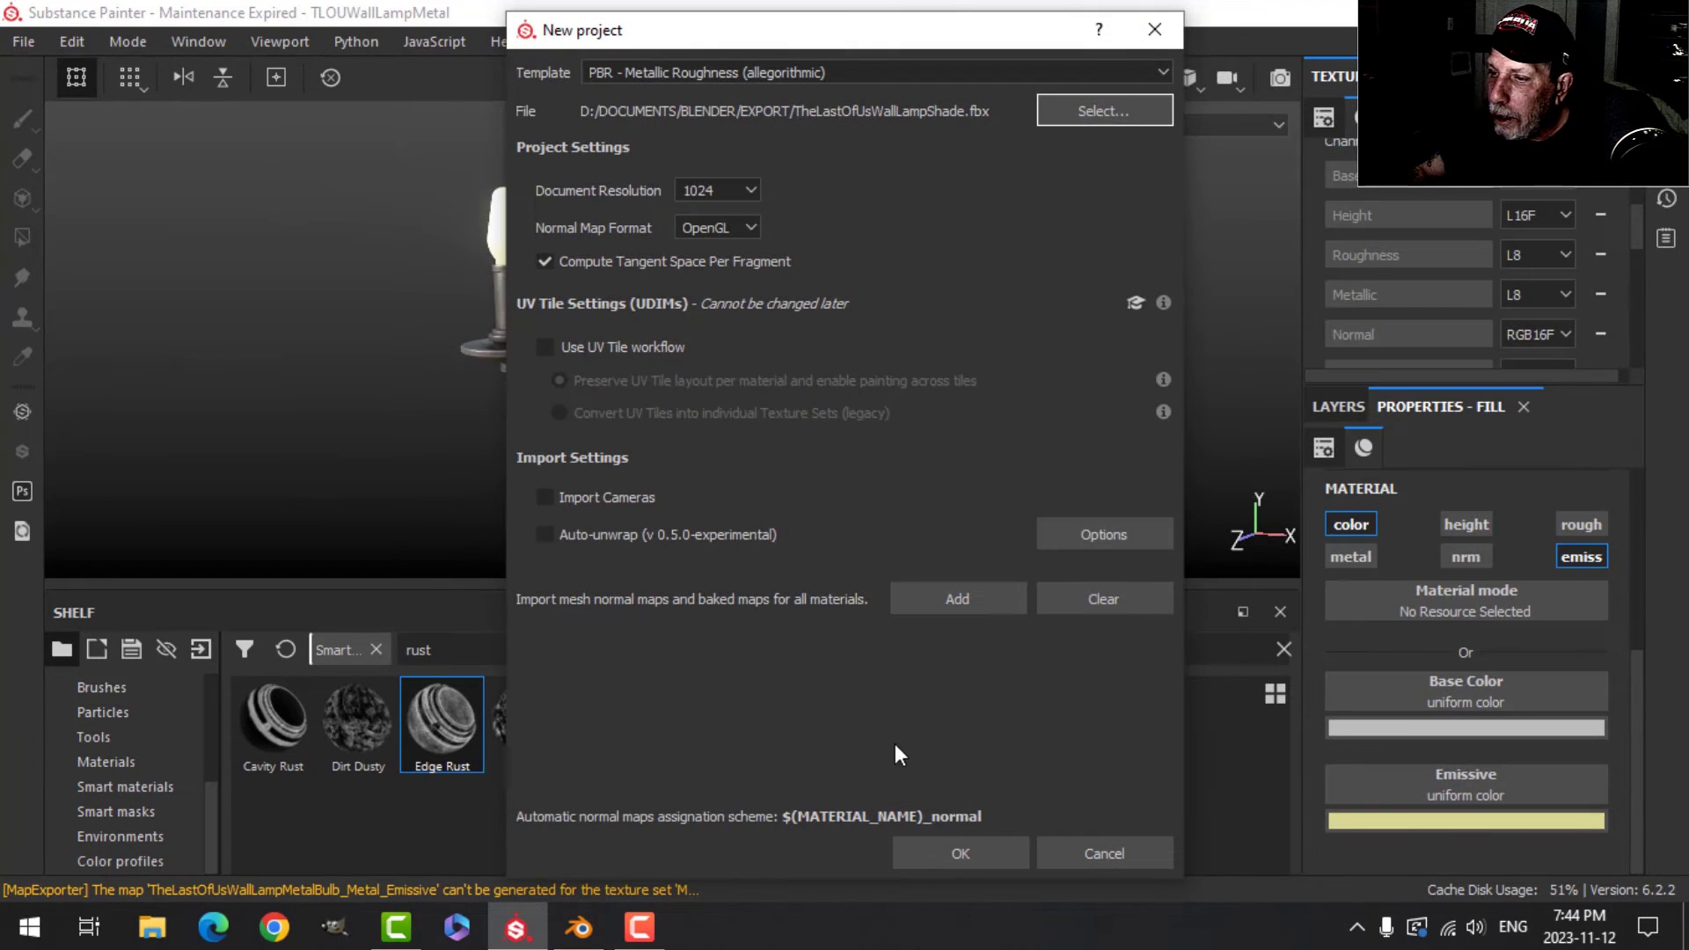
click(938, 850)
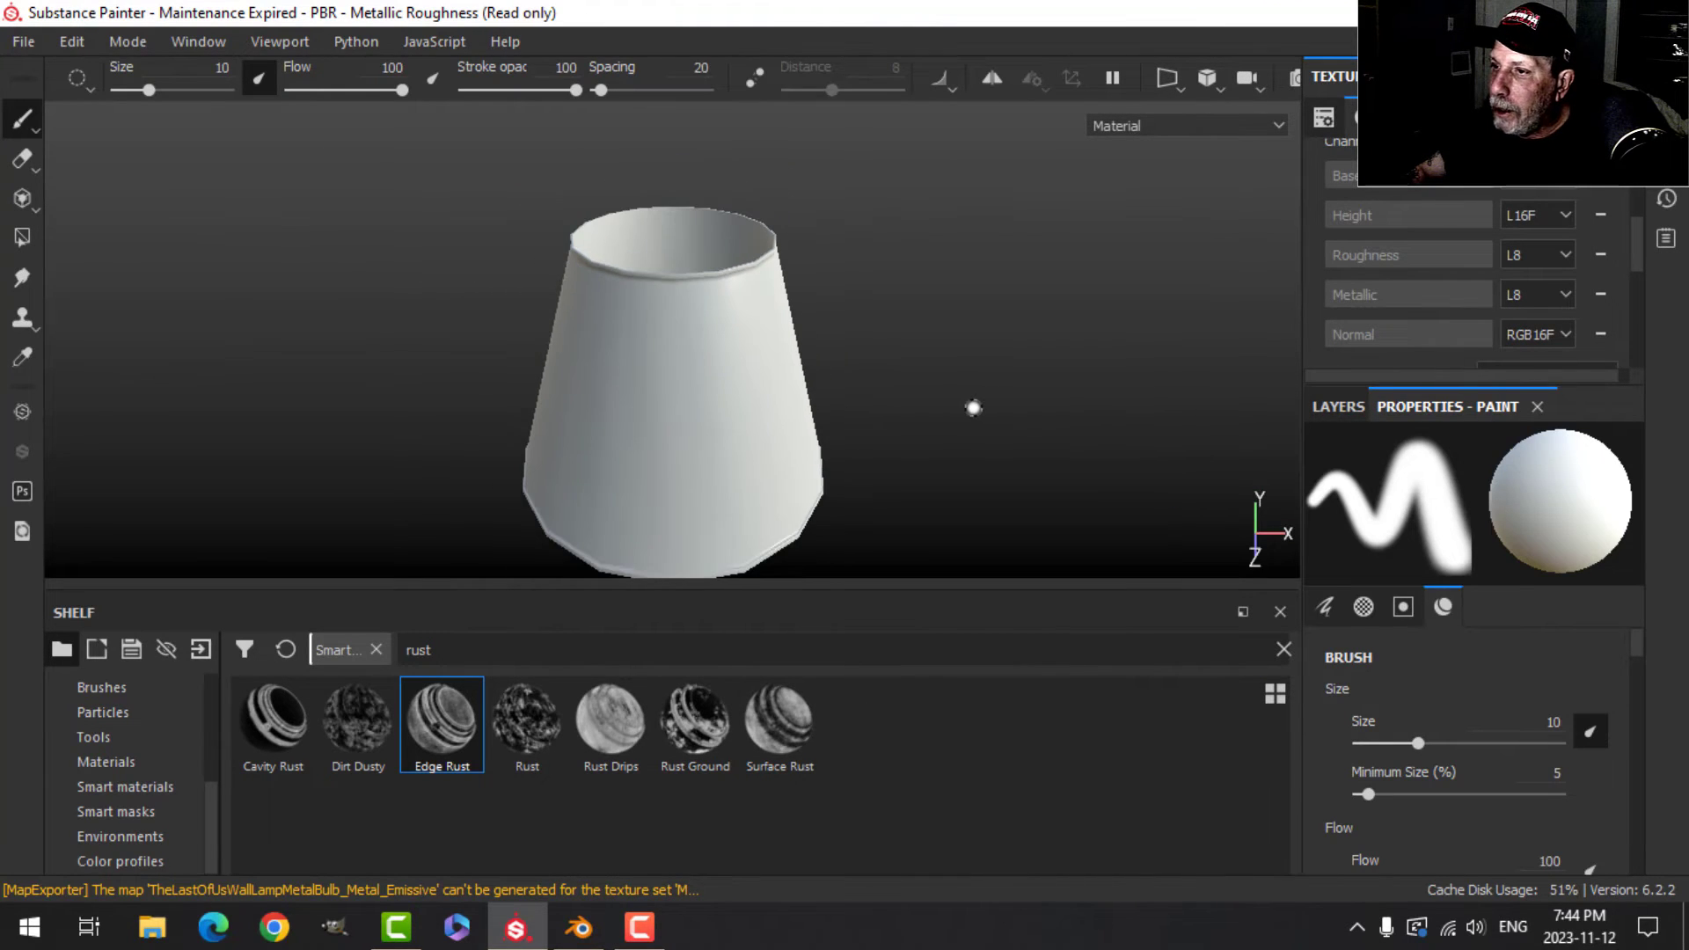
Bake the lampshade's mesh maps at an output size of 2048, excluding the ID and thickness maps.
middle_drag(969, 404, 909, 385)
click(1566, 76)
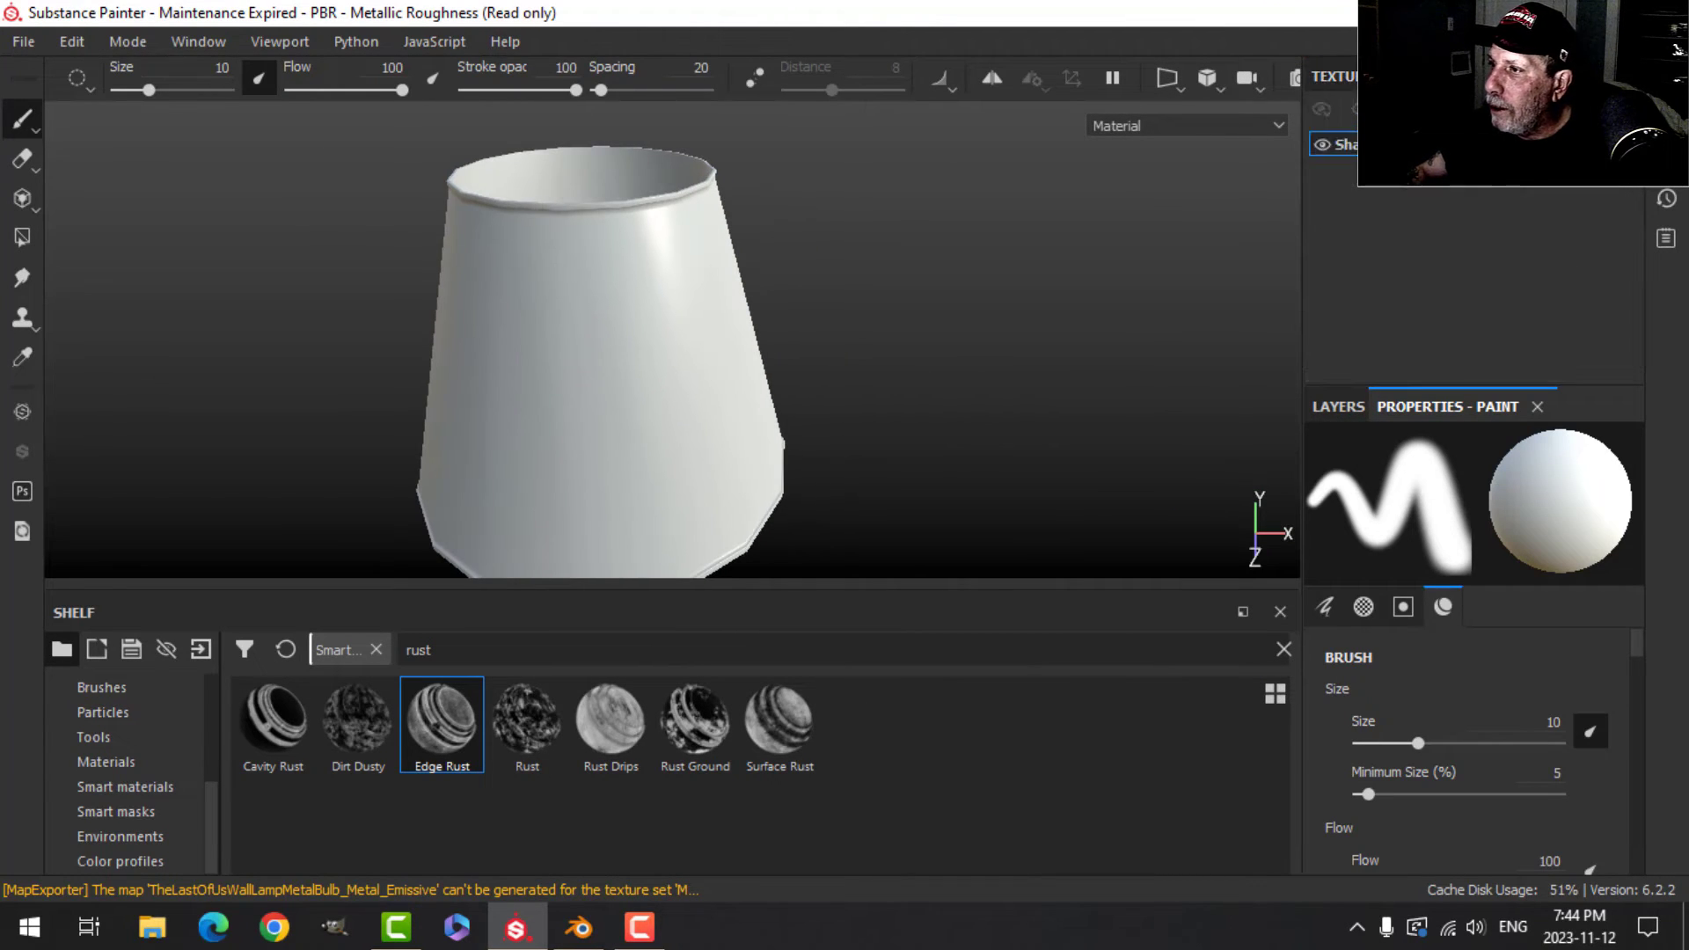
click(1406, 76)
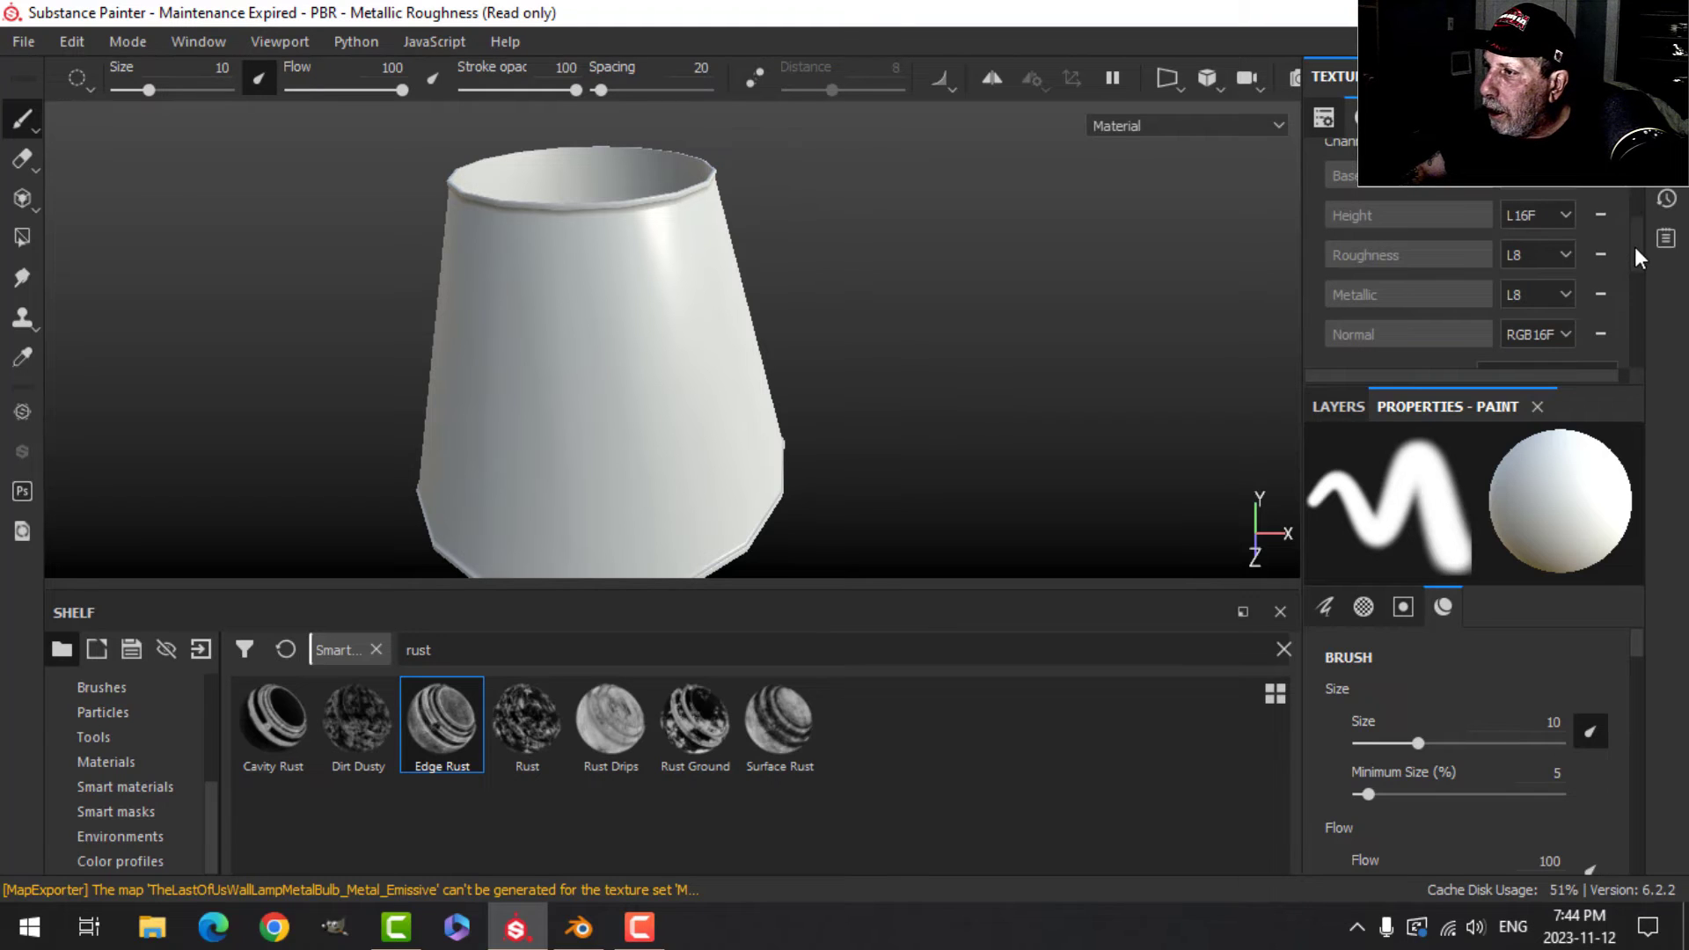
scroll(1634, 247, down, 5)
click(1565, 282)
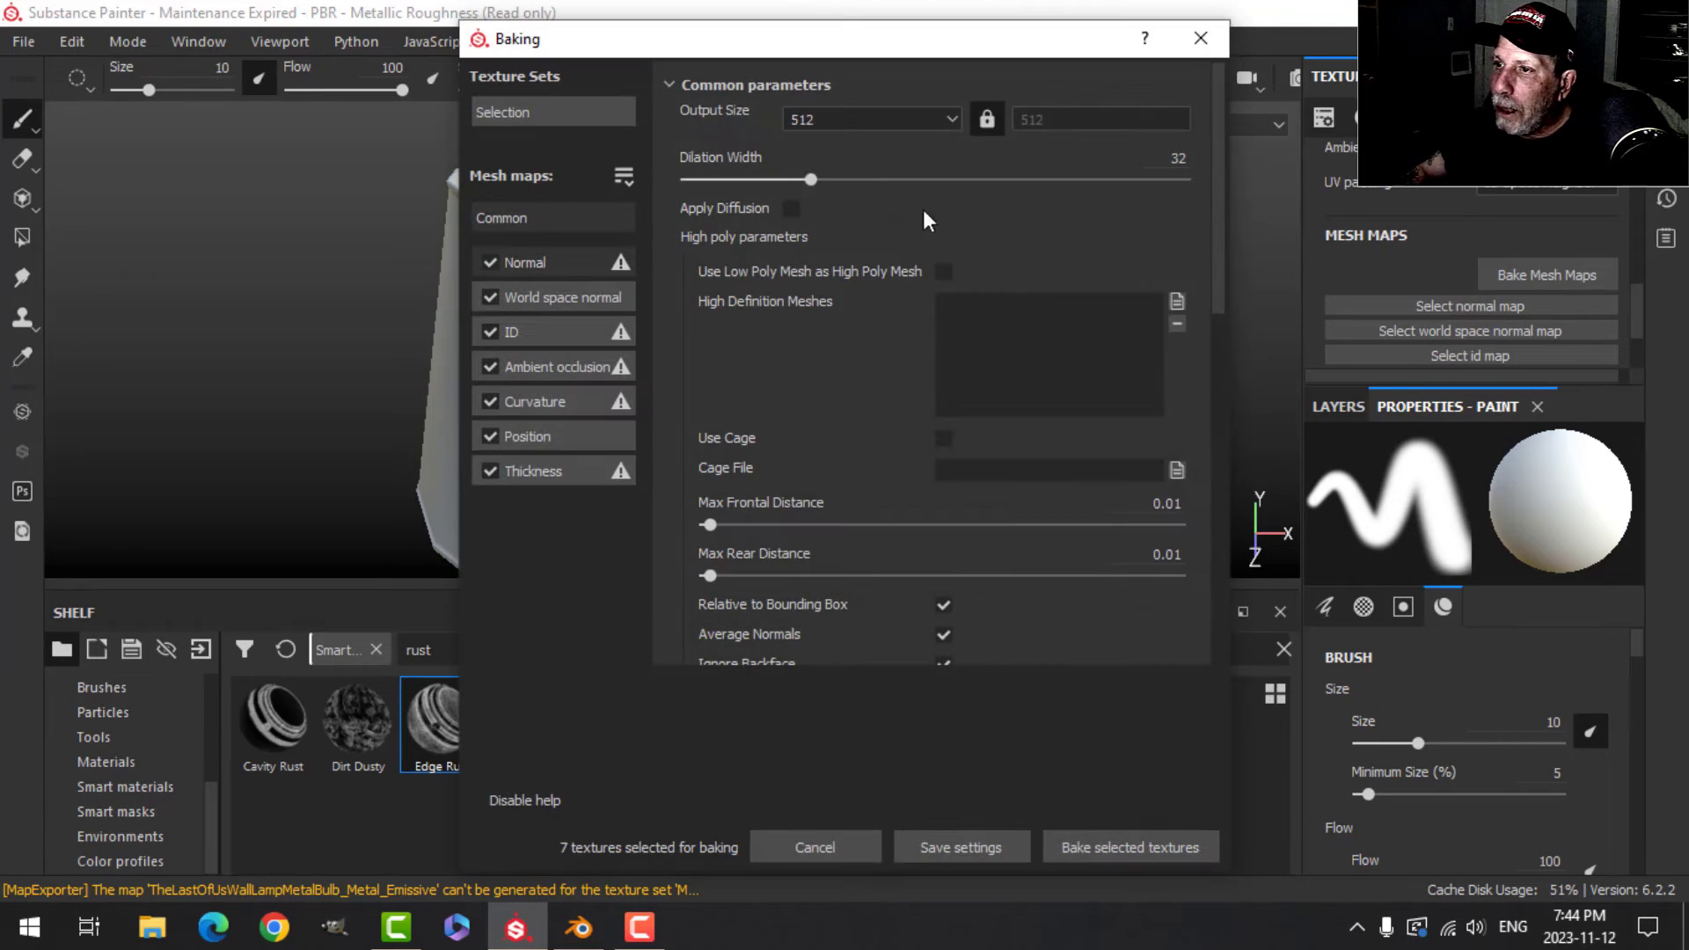
click(862, 120)
click(838, 227)
click(490, 332)
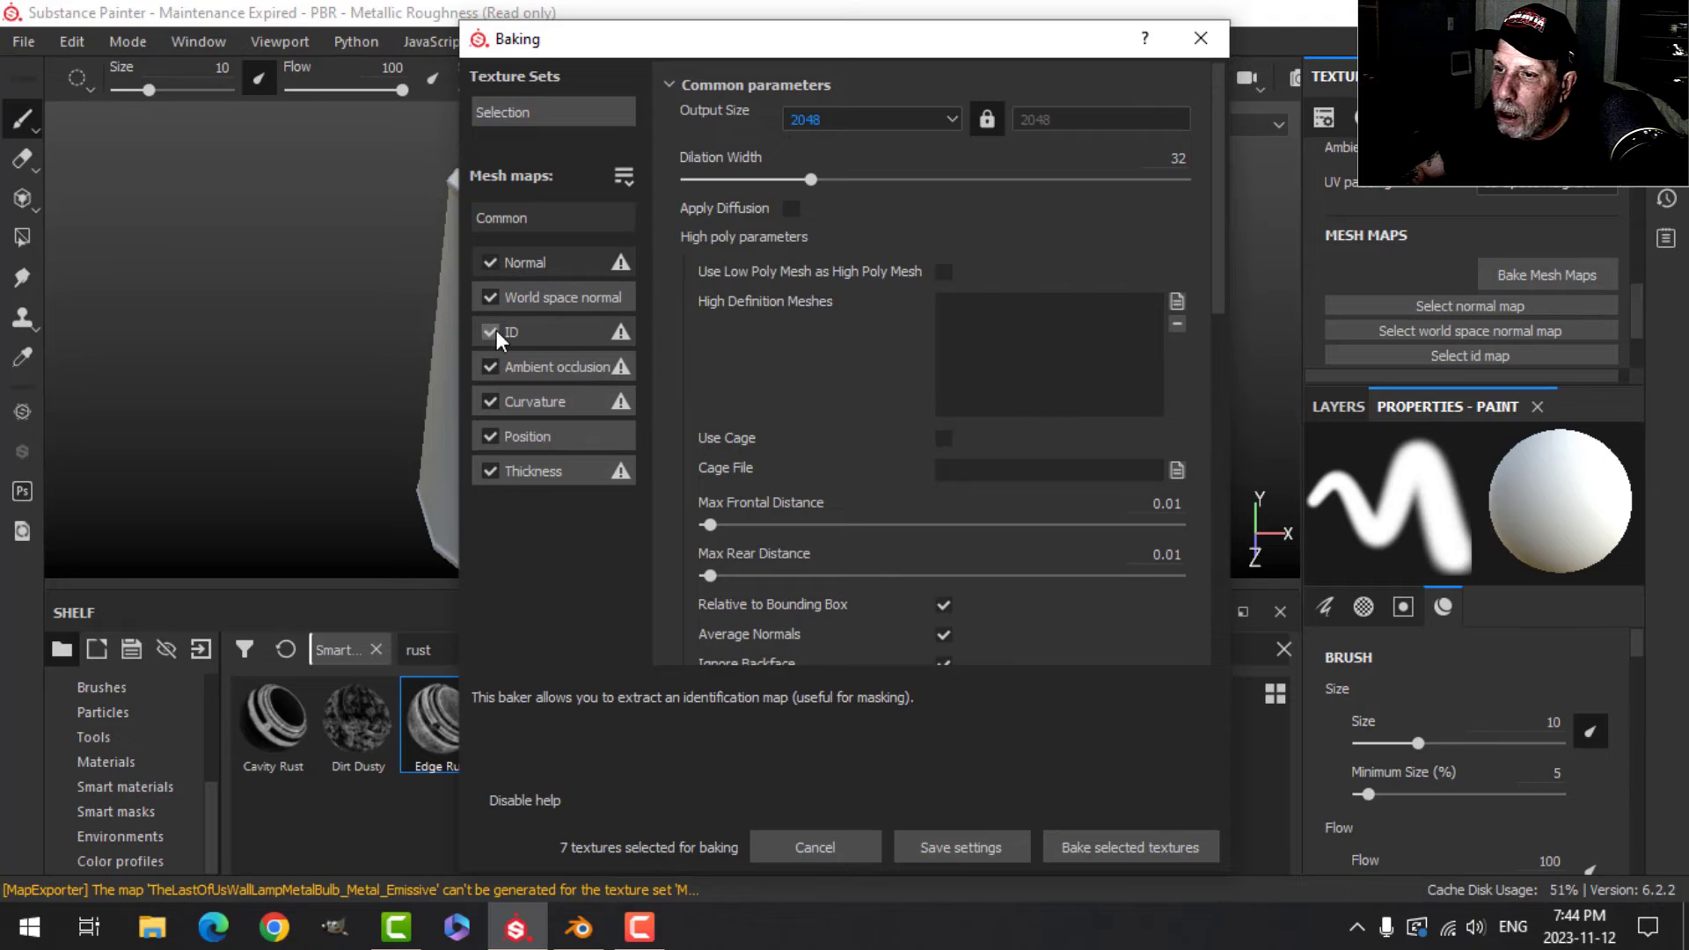
click(489, 472)
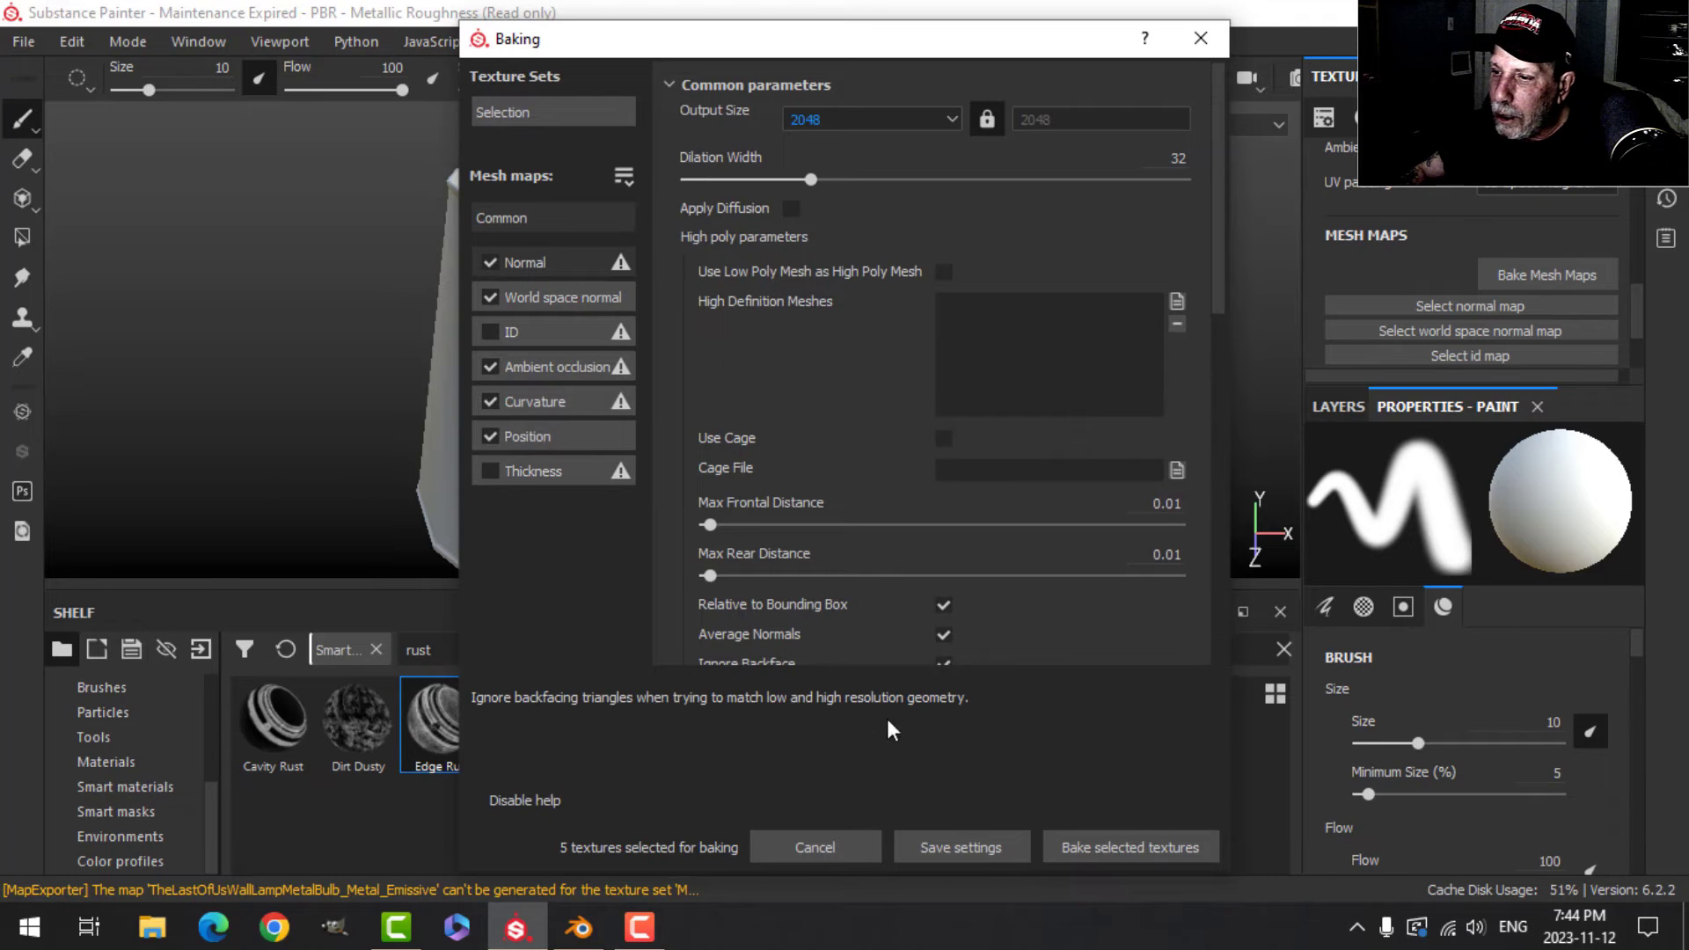
click(1175, 847)
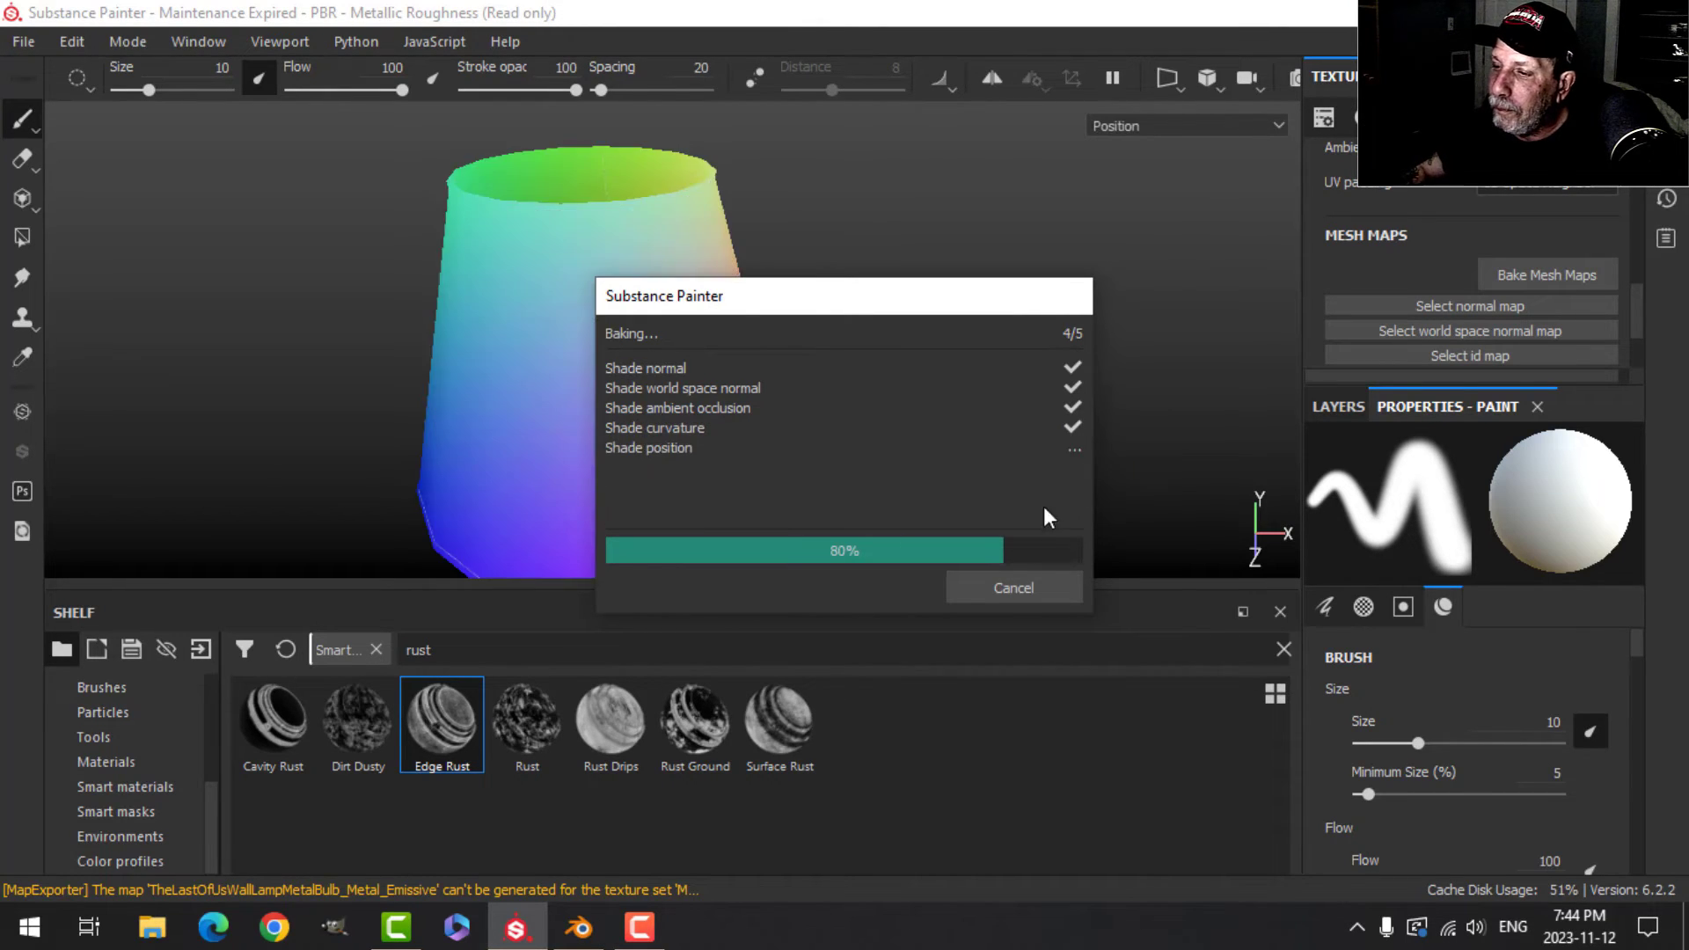
click(1011, 586)
mouse_move(927, 534)
alt+mouse_down()
mouse_move(634, 350)
mouse_move(799, 404)
mouse_move(821, 392)
mouse_move(750, 395)
mouse_move(717, 350)
alt+mouse_up()
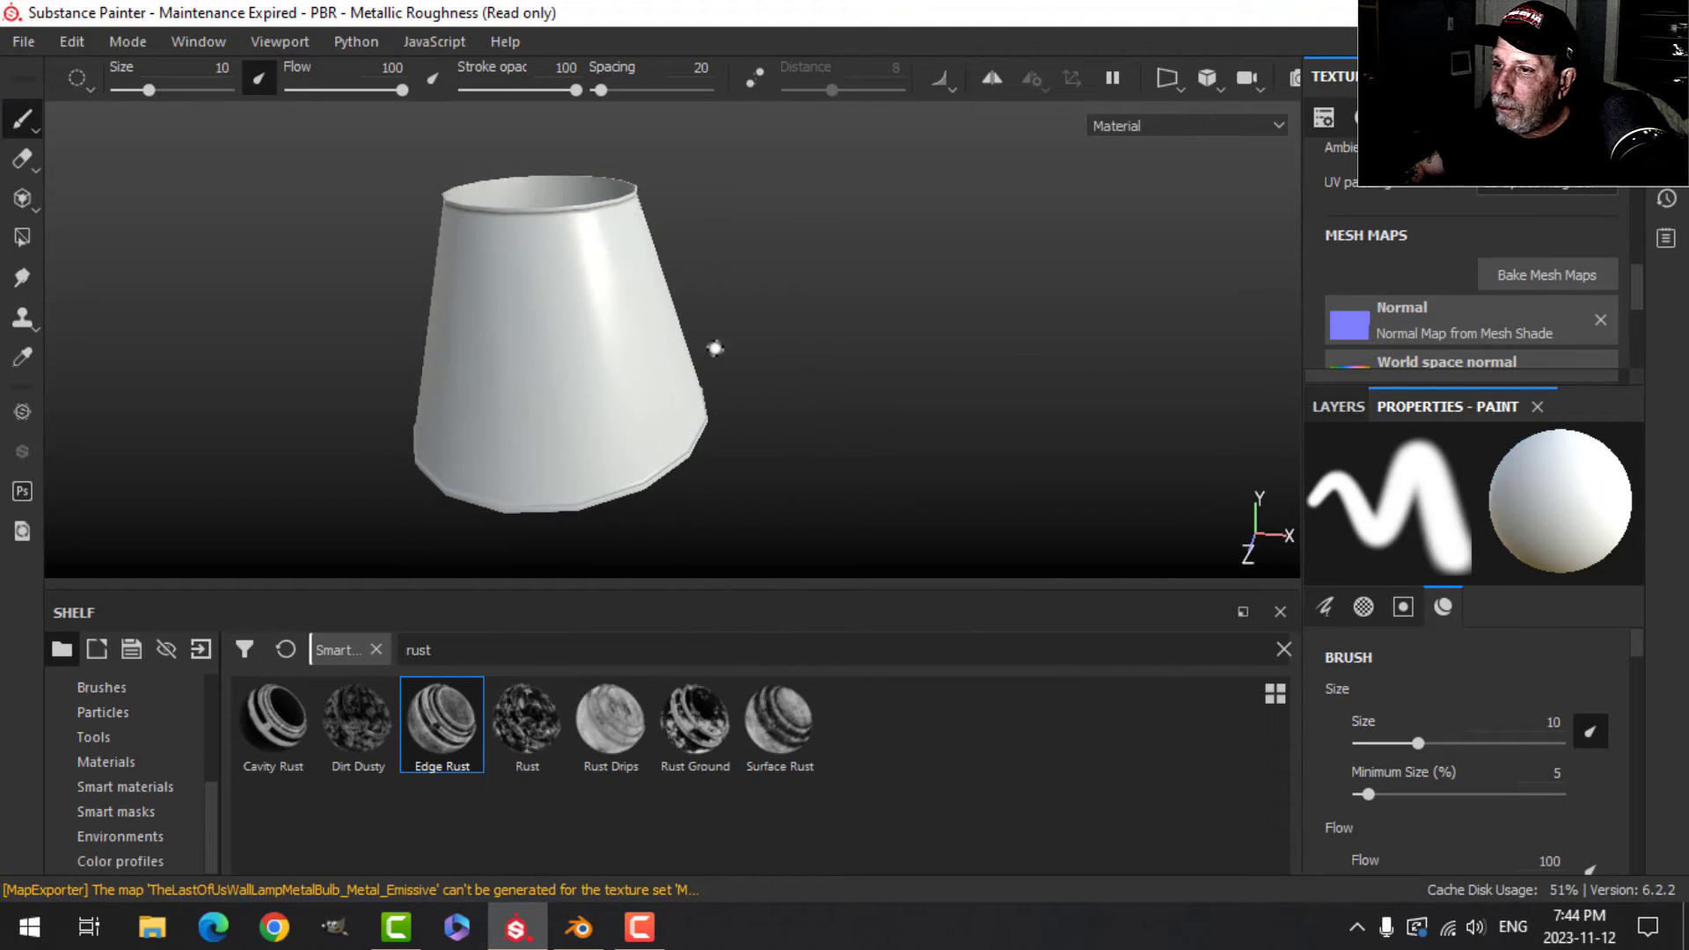
Delete the default paint layer and add a fill layer in its place.
click(1338, 410)
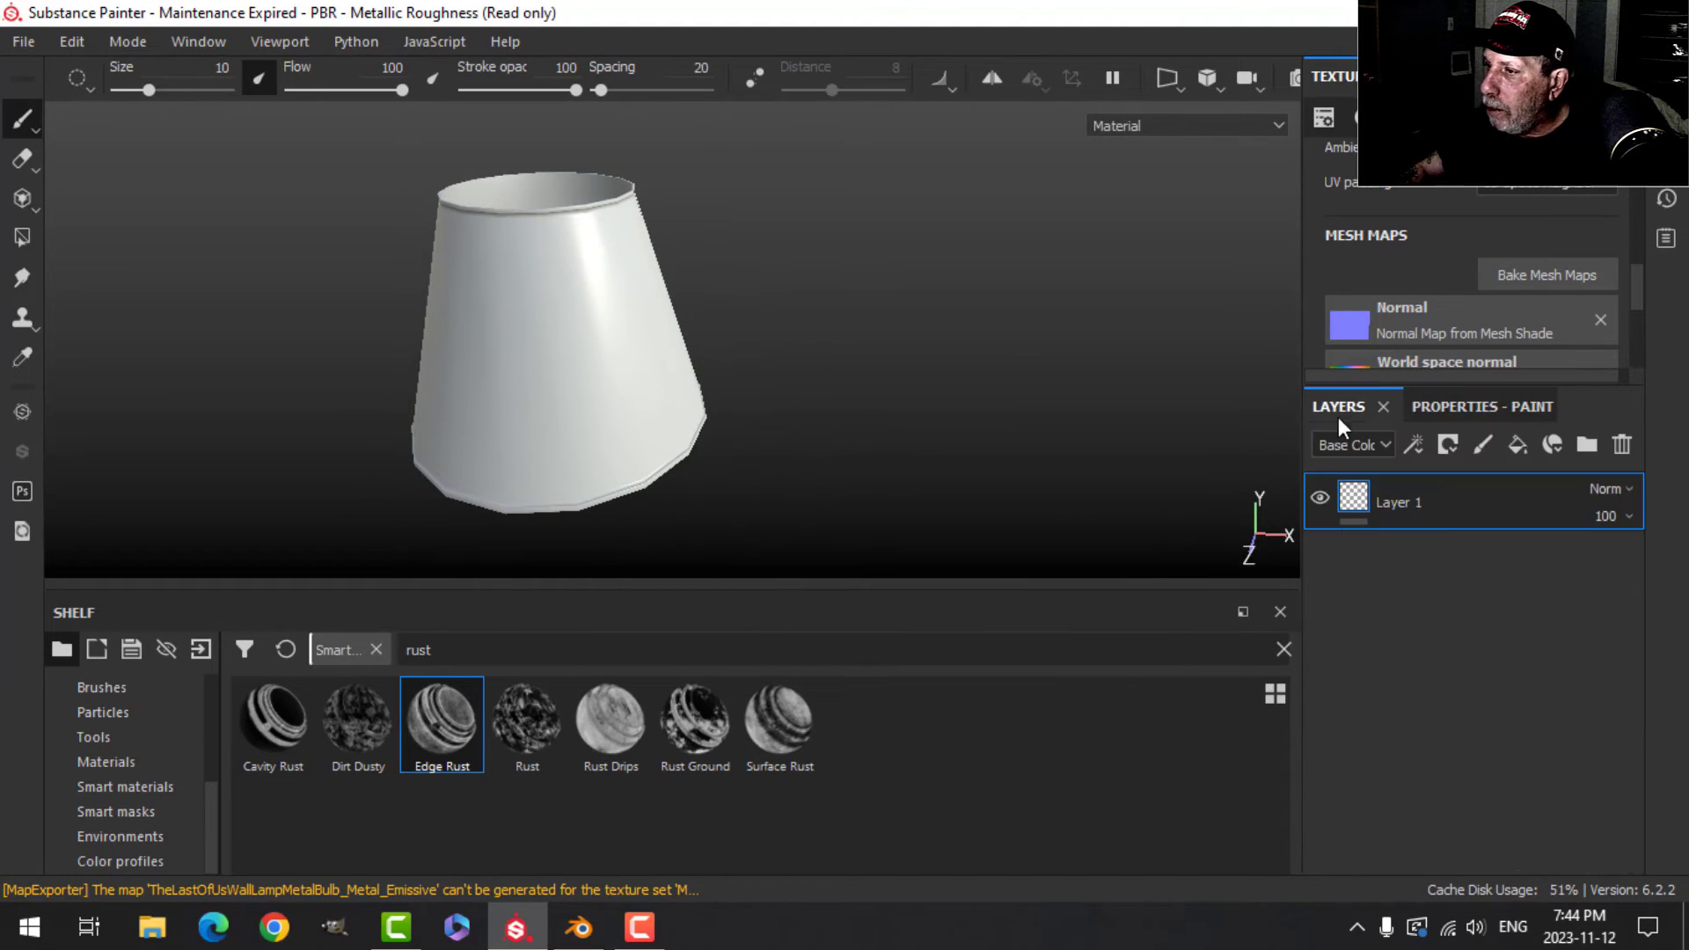
click(1621, 444)
click(1522, 443)
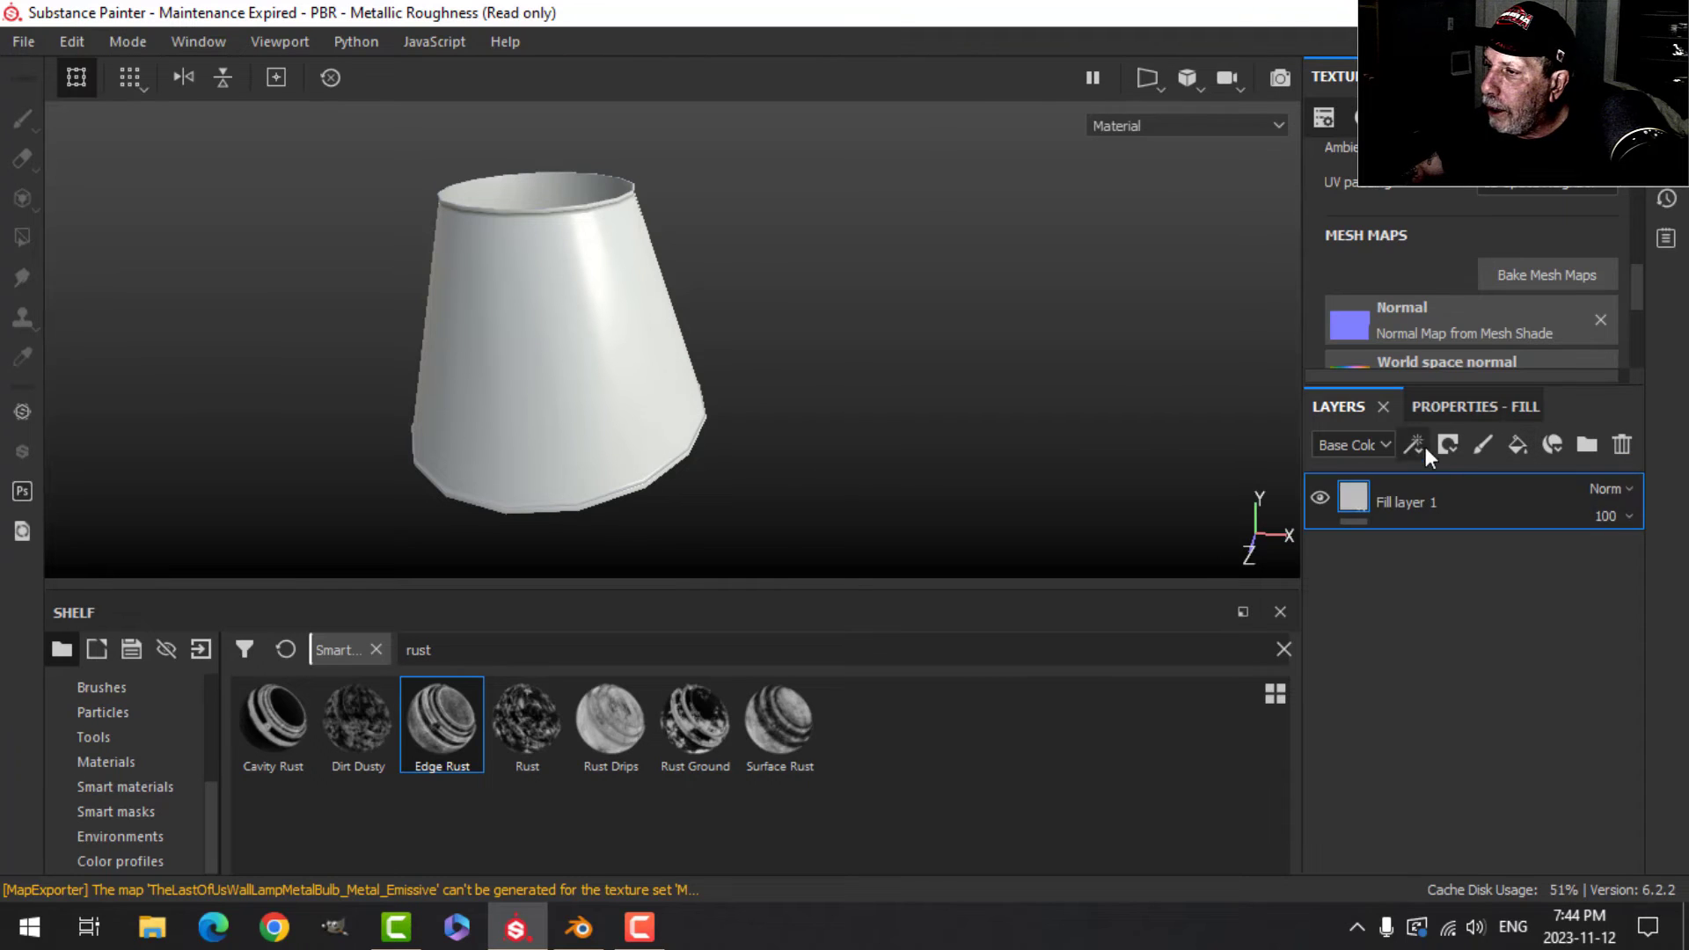
Set the fill layer's base color to a muted yellowish beige for the lampshade.
click(1453, 411)
click(1434, 731)
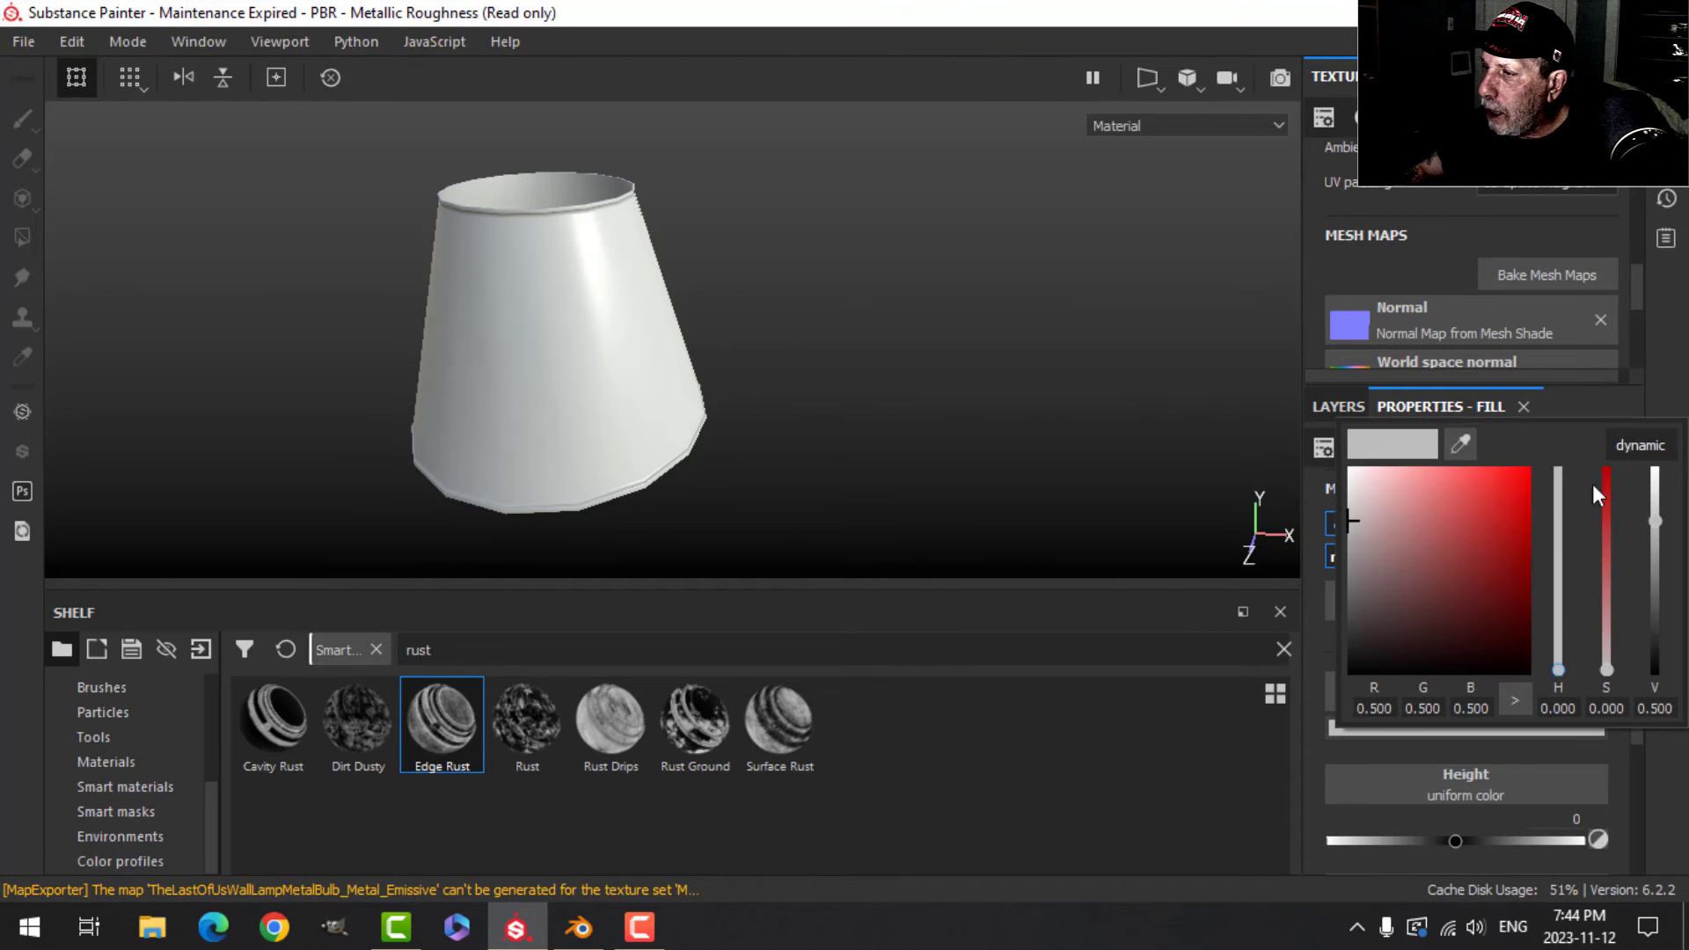
drag(1558, 670, 1559, 657)
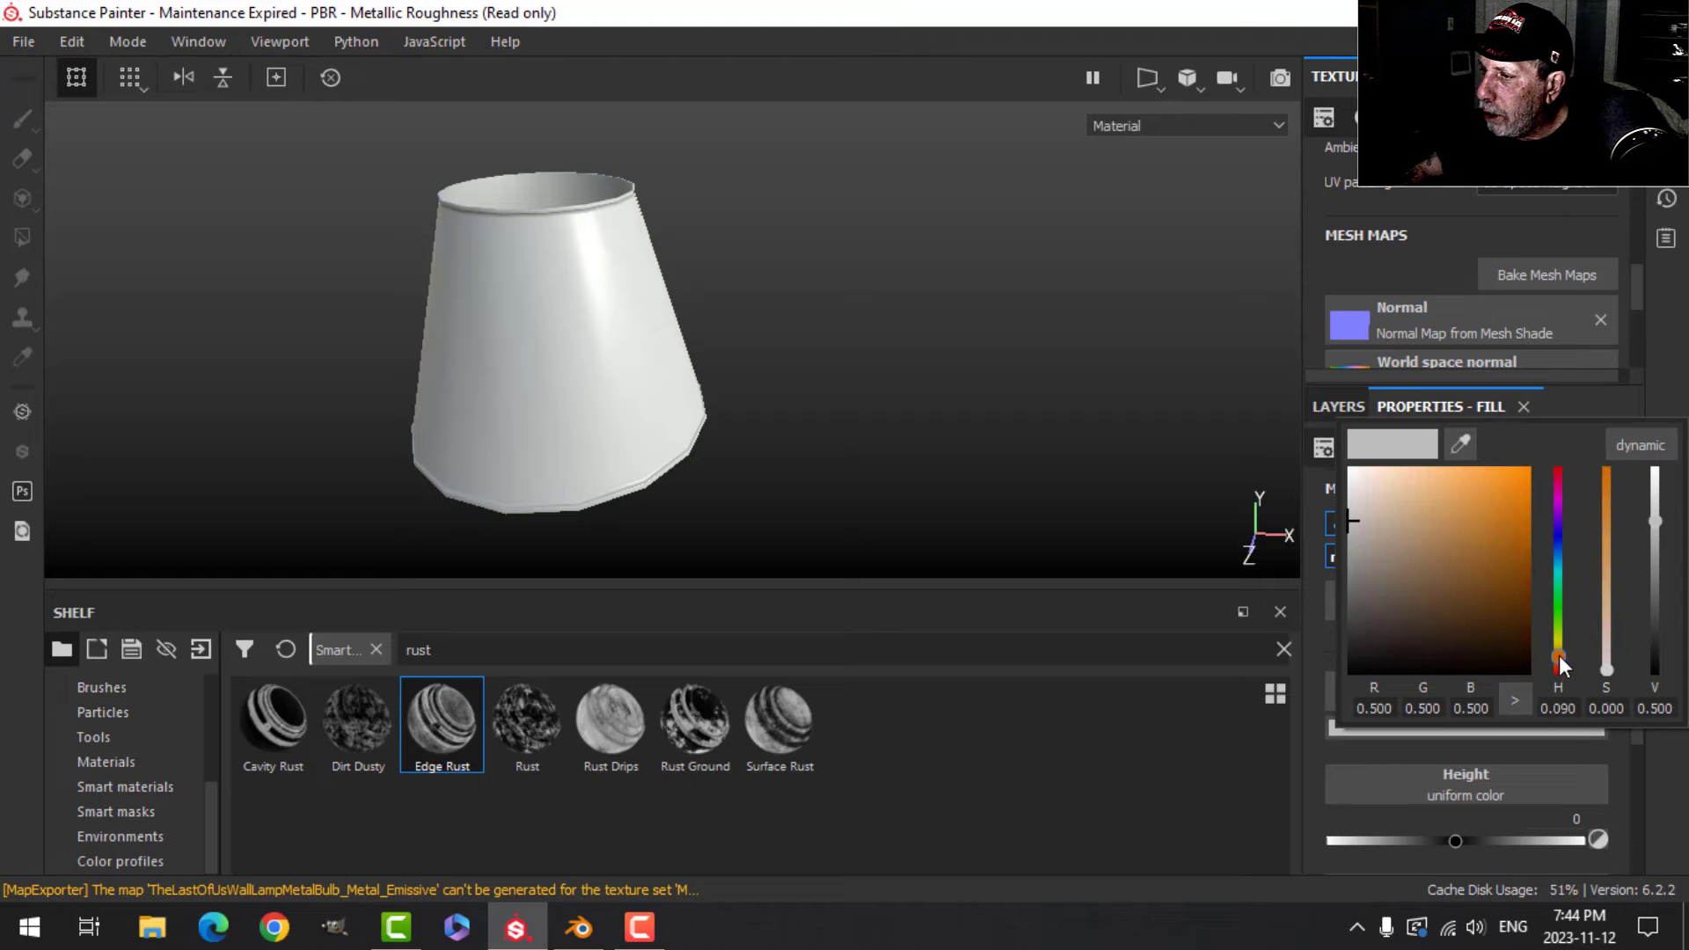
drag(1390, 556, 1411, 530)
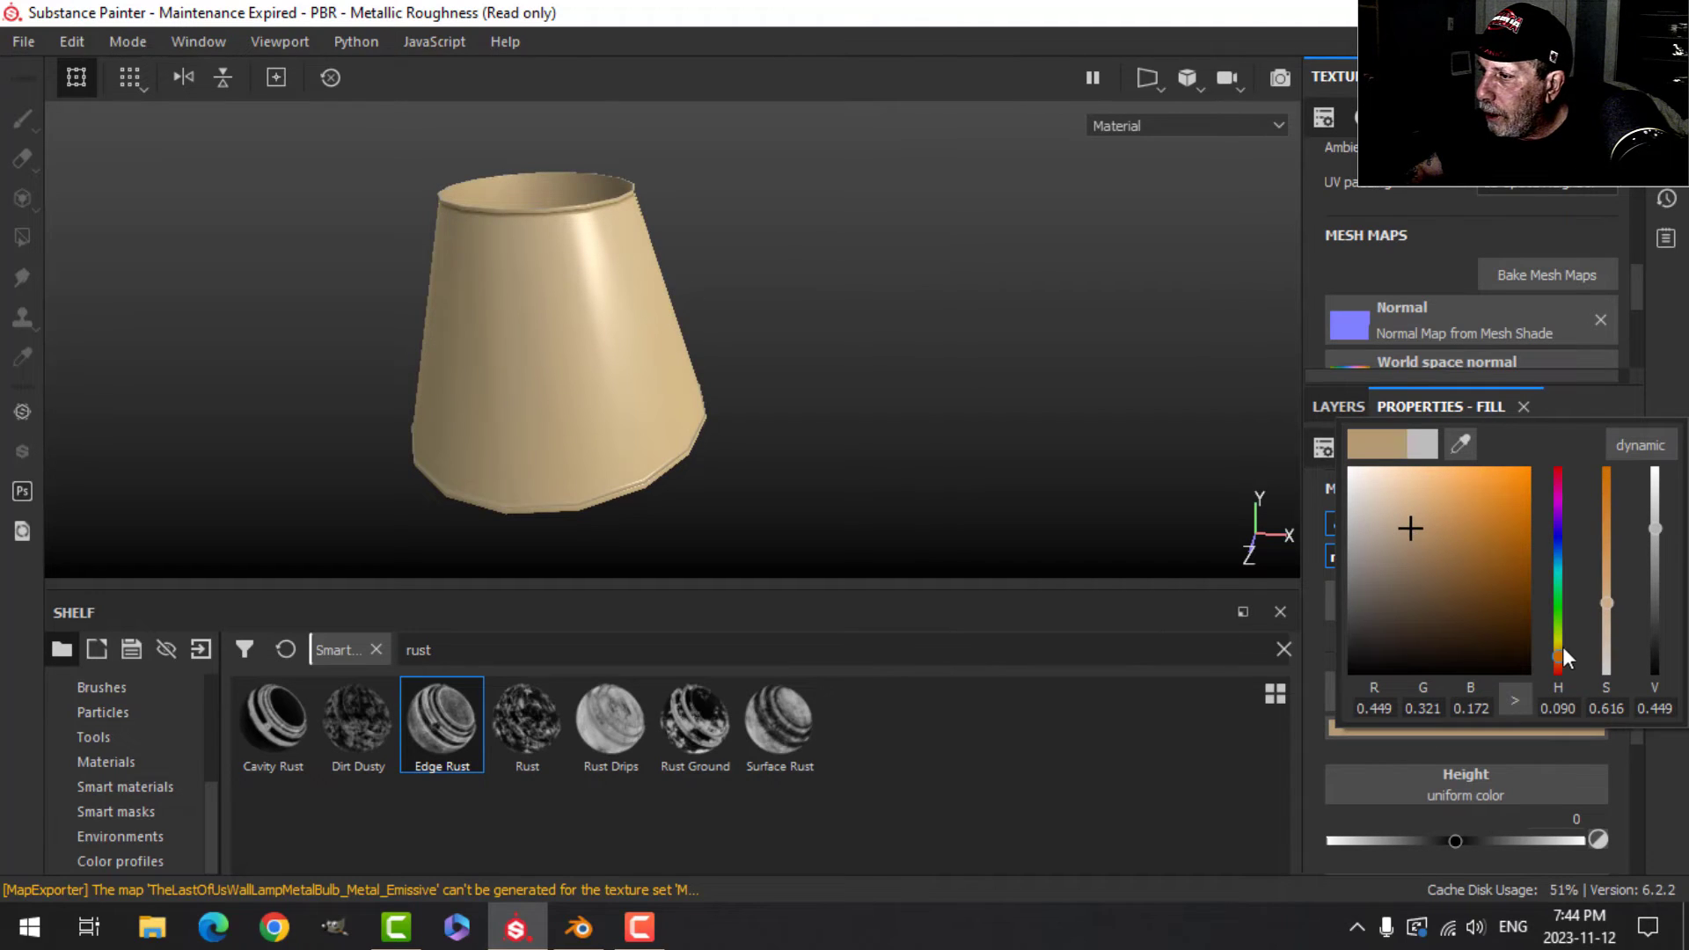
drag(1559, 655, 1555, 644)
drag(1411, 525, 1389, 526)
drag(1560, 642, 1565, 645)
drag(1389, 539, 1392, 547)
click(1669, 381)
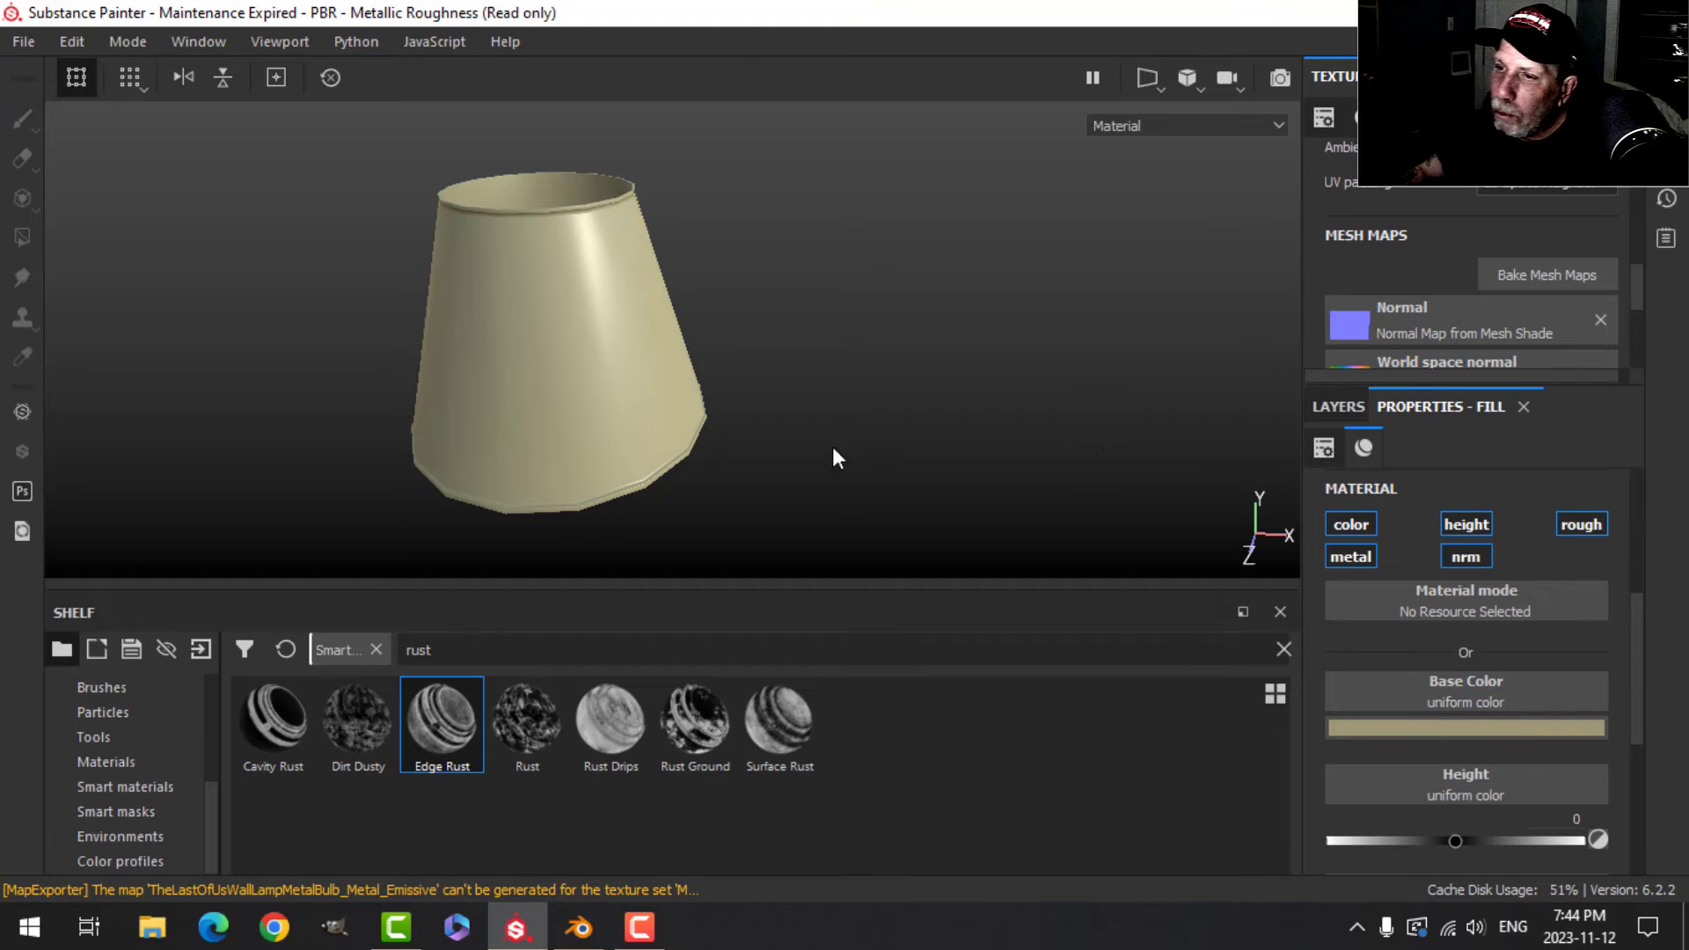
mouse_move(725, 416)
alt+mouse_down()
mouse_move(687, 378)
mouse_move(717, 407)
alt+mouse_up()
Rename the beige fill layer as base.
click(1335, 407)
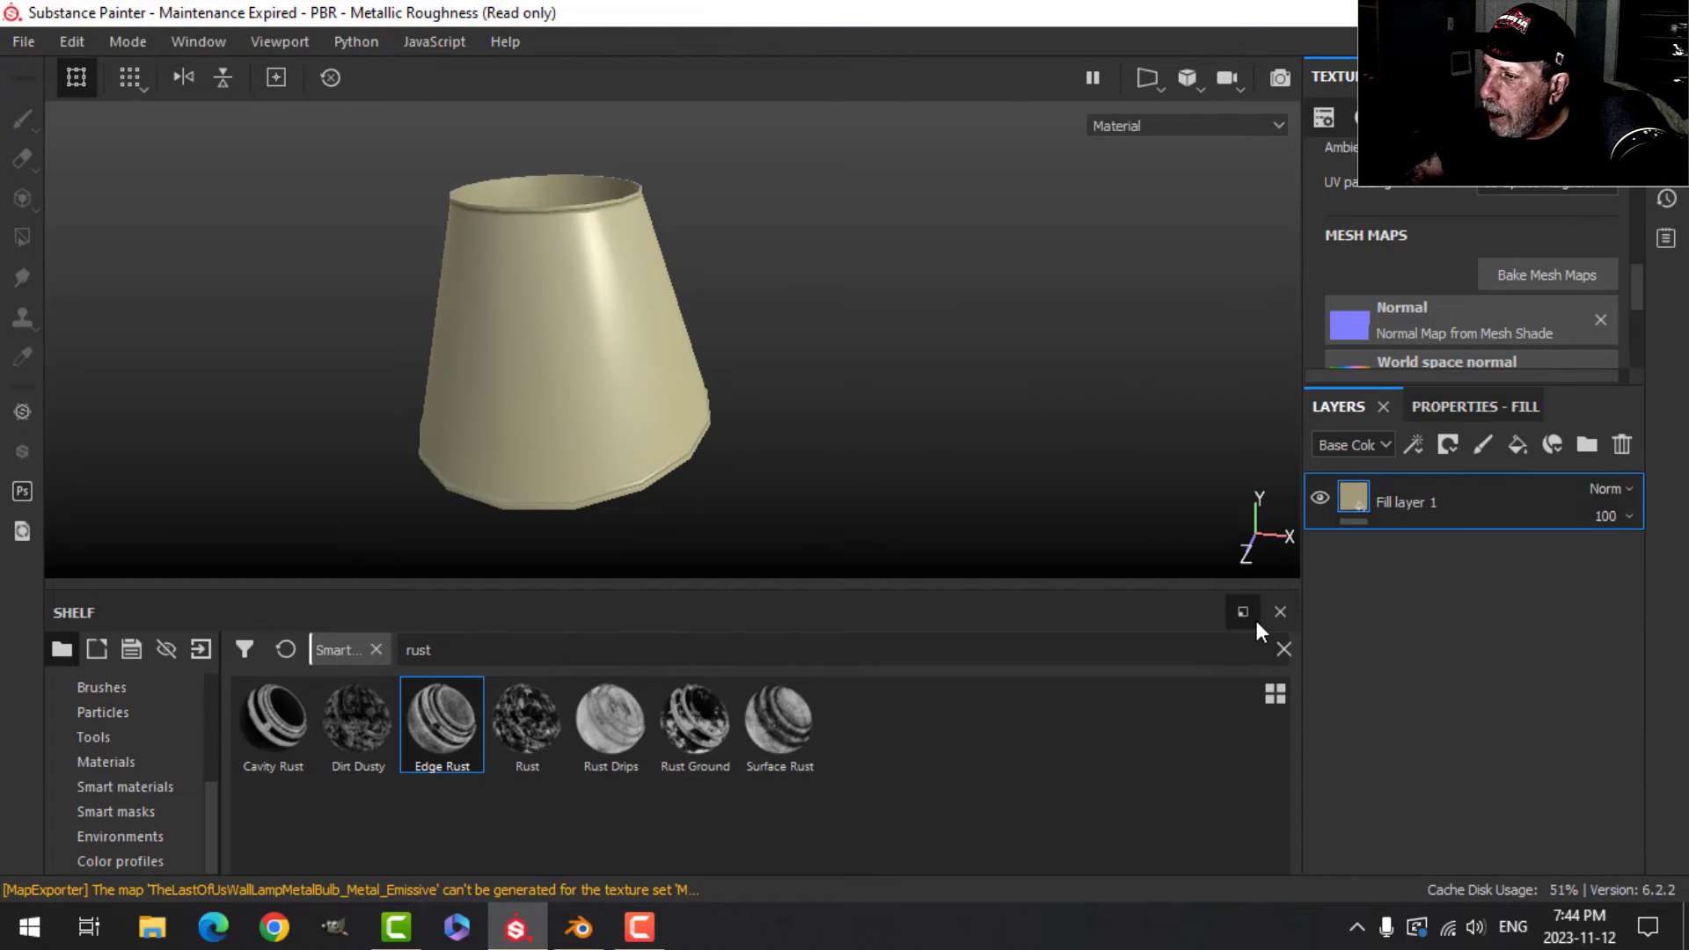
double_click(1403, 502)
text(base)
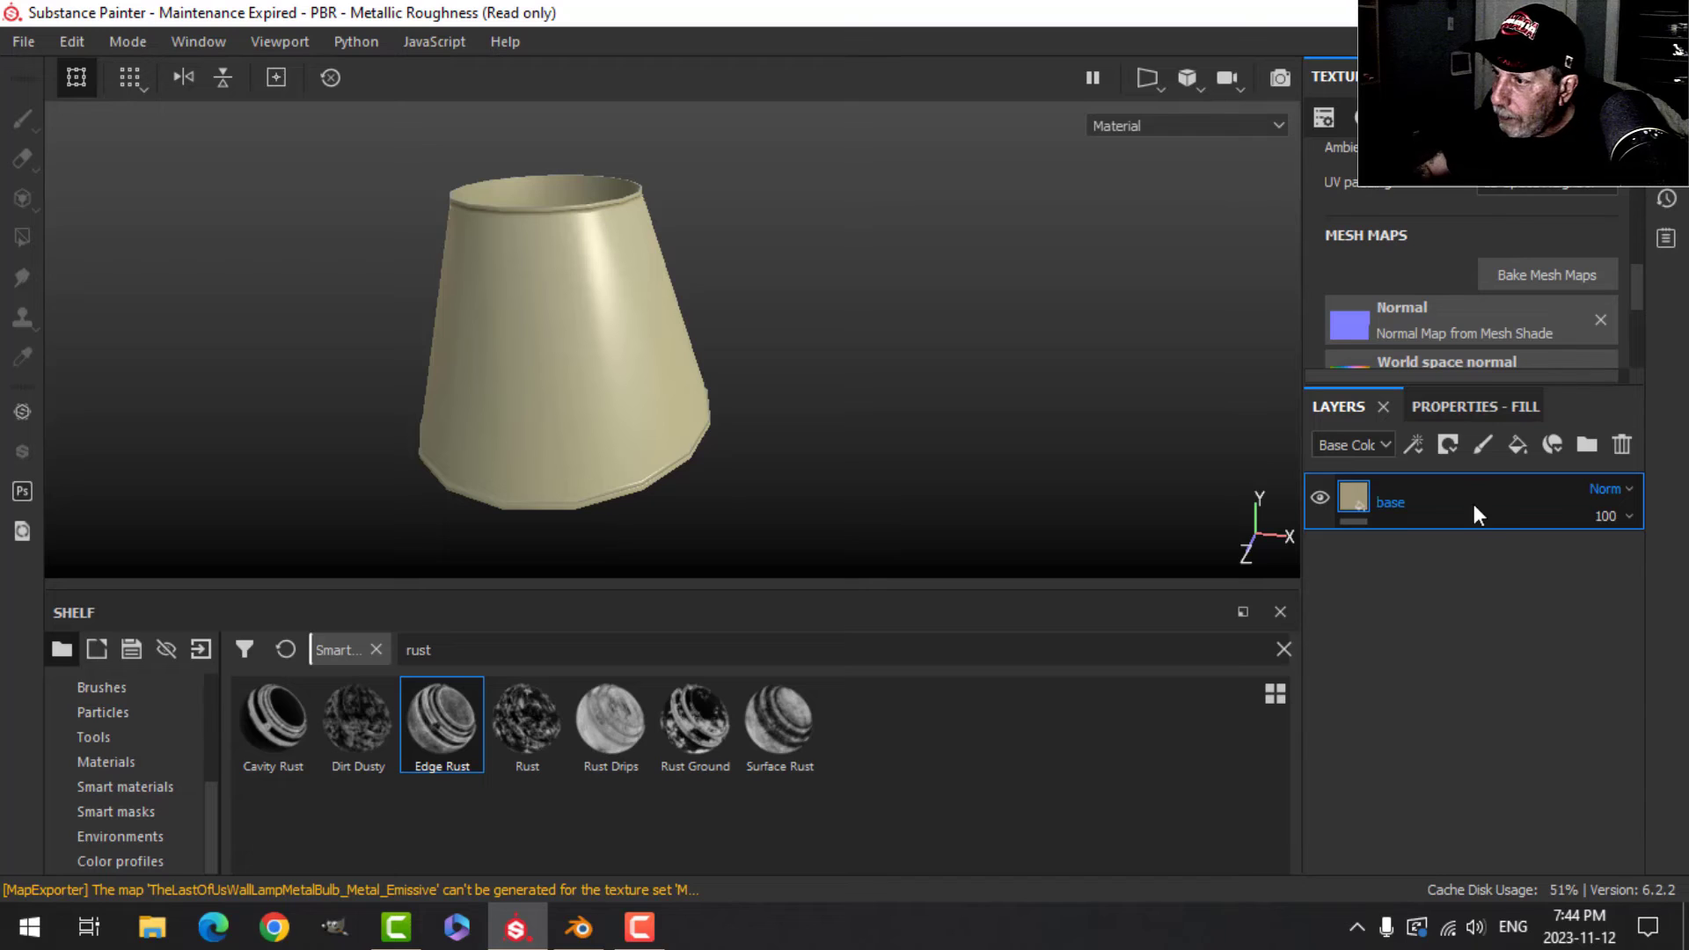
key(Return)
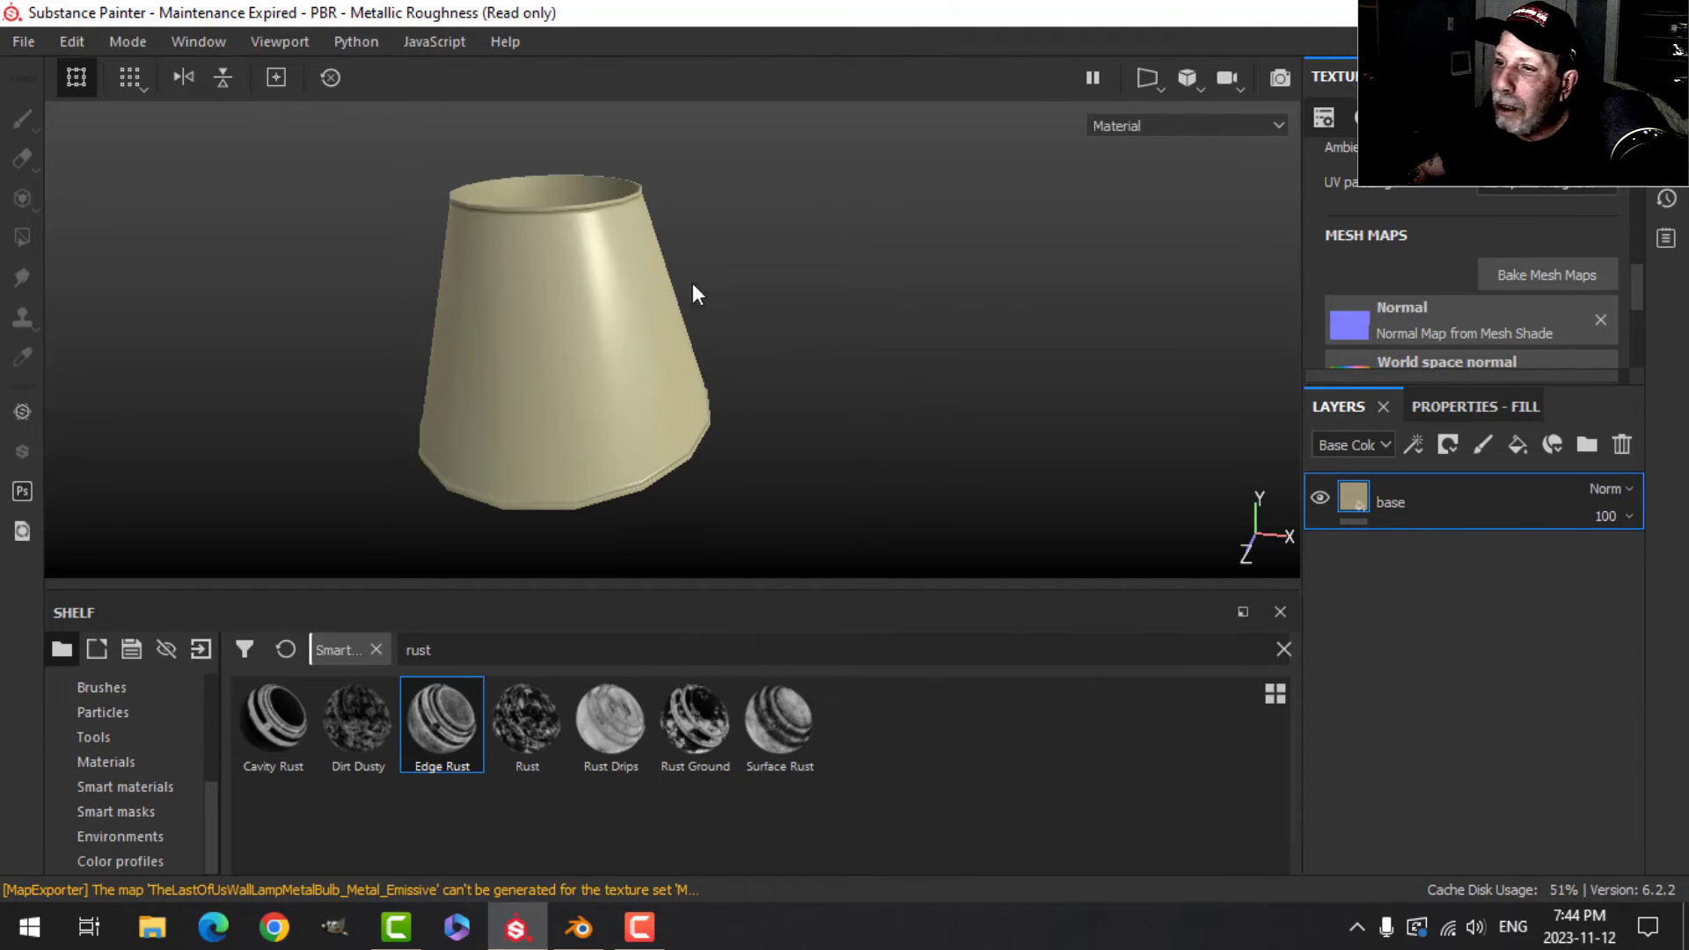
Add a fill layer above base with only the height channel enabled and set its height to about 0.57.
click(1518, 445)
click(1475, 407)
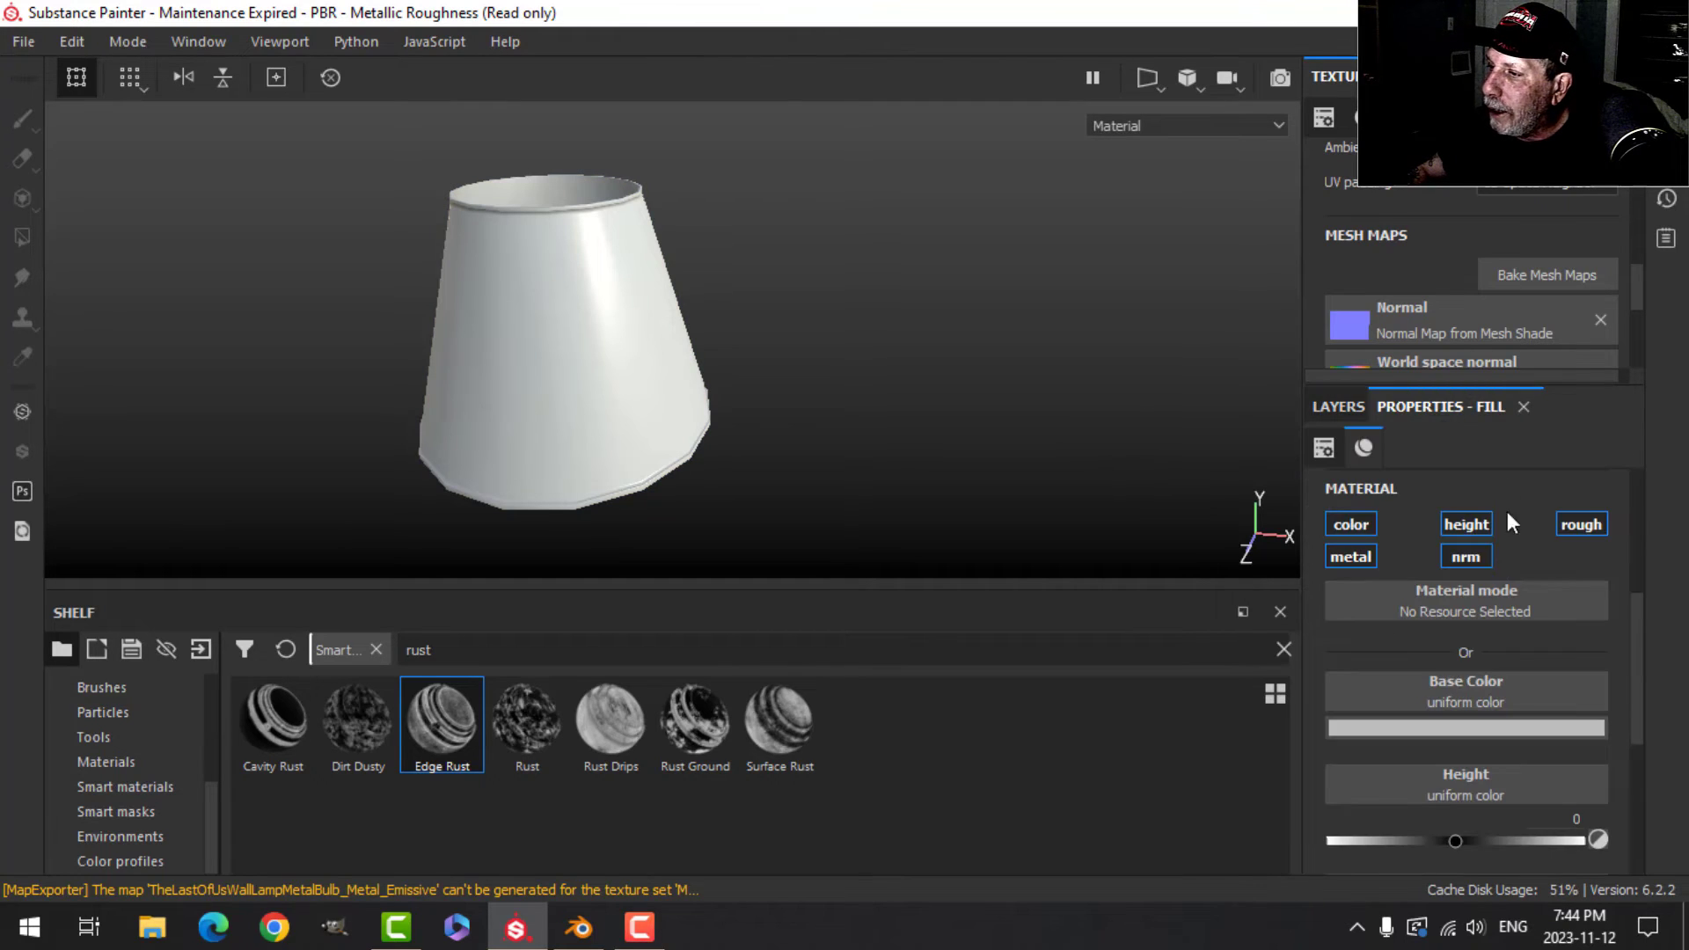
click(1476, 527)
click(1338, 406)
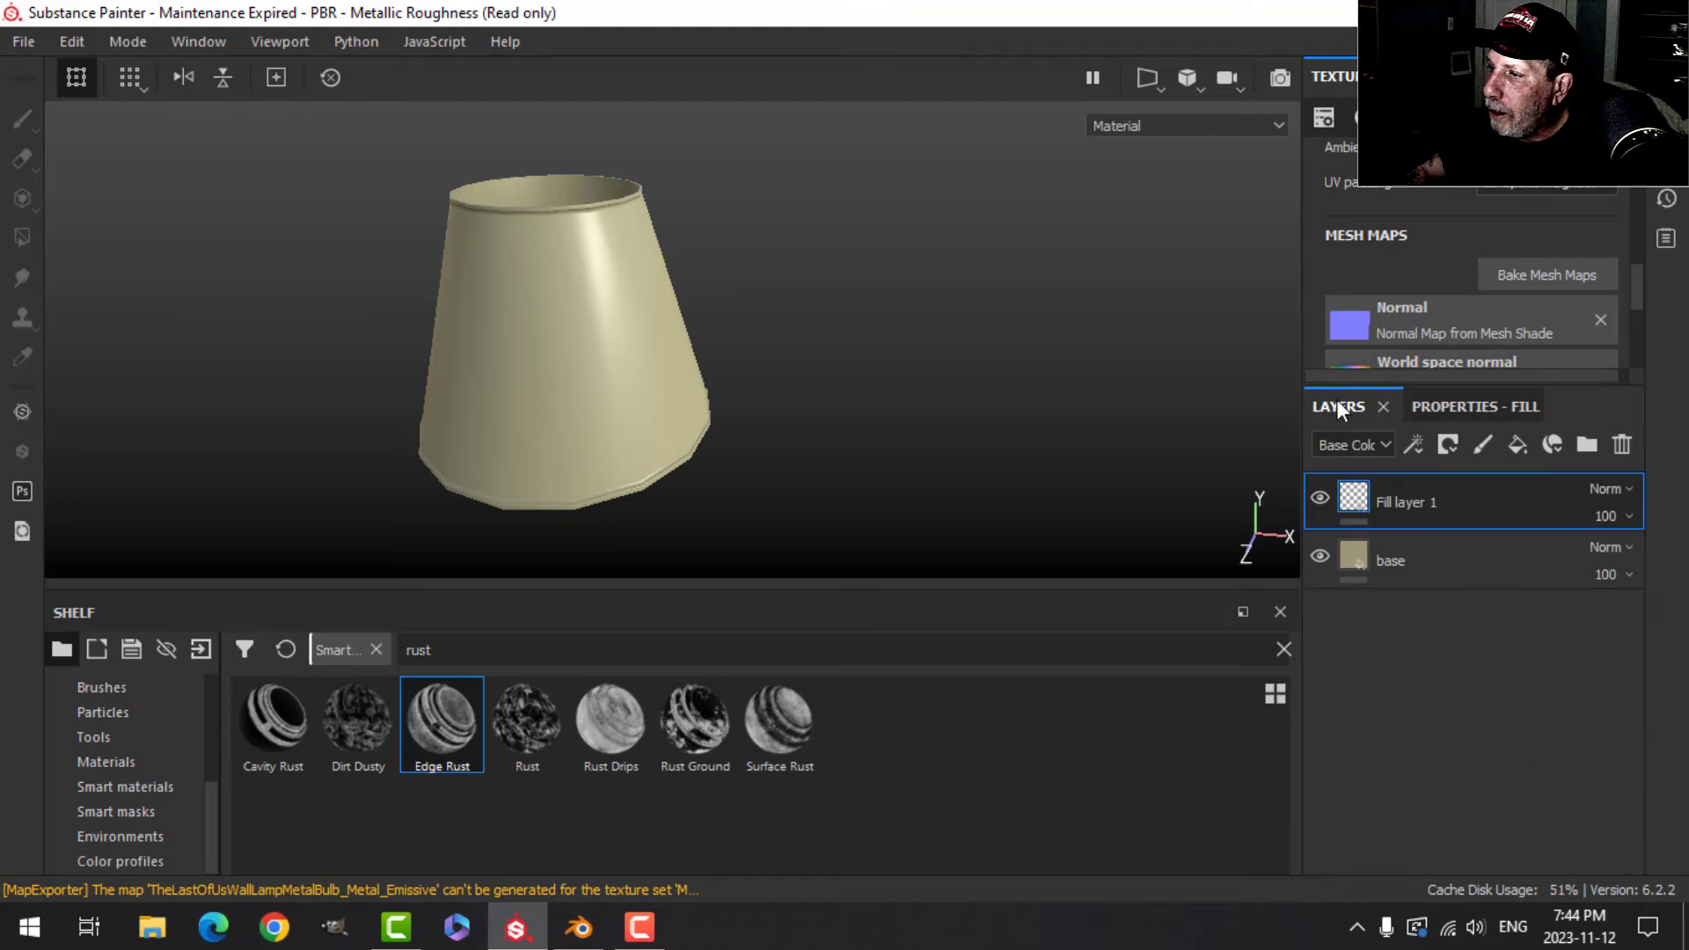
click(1458, 407)
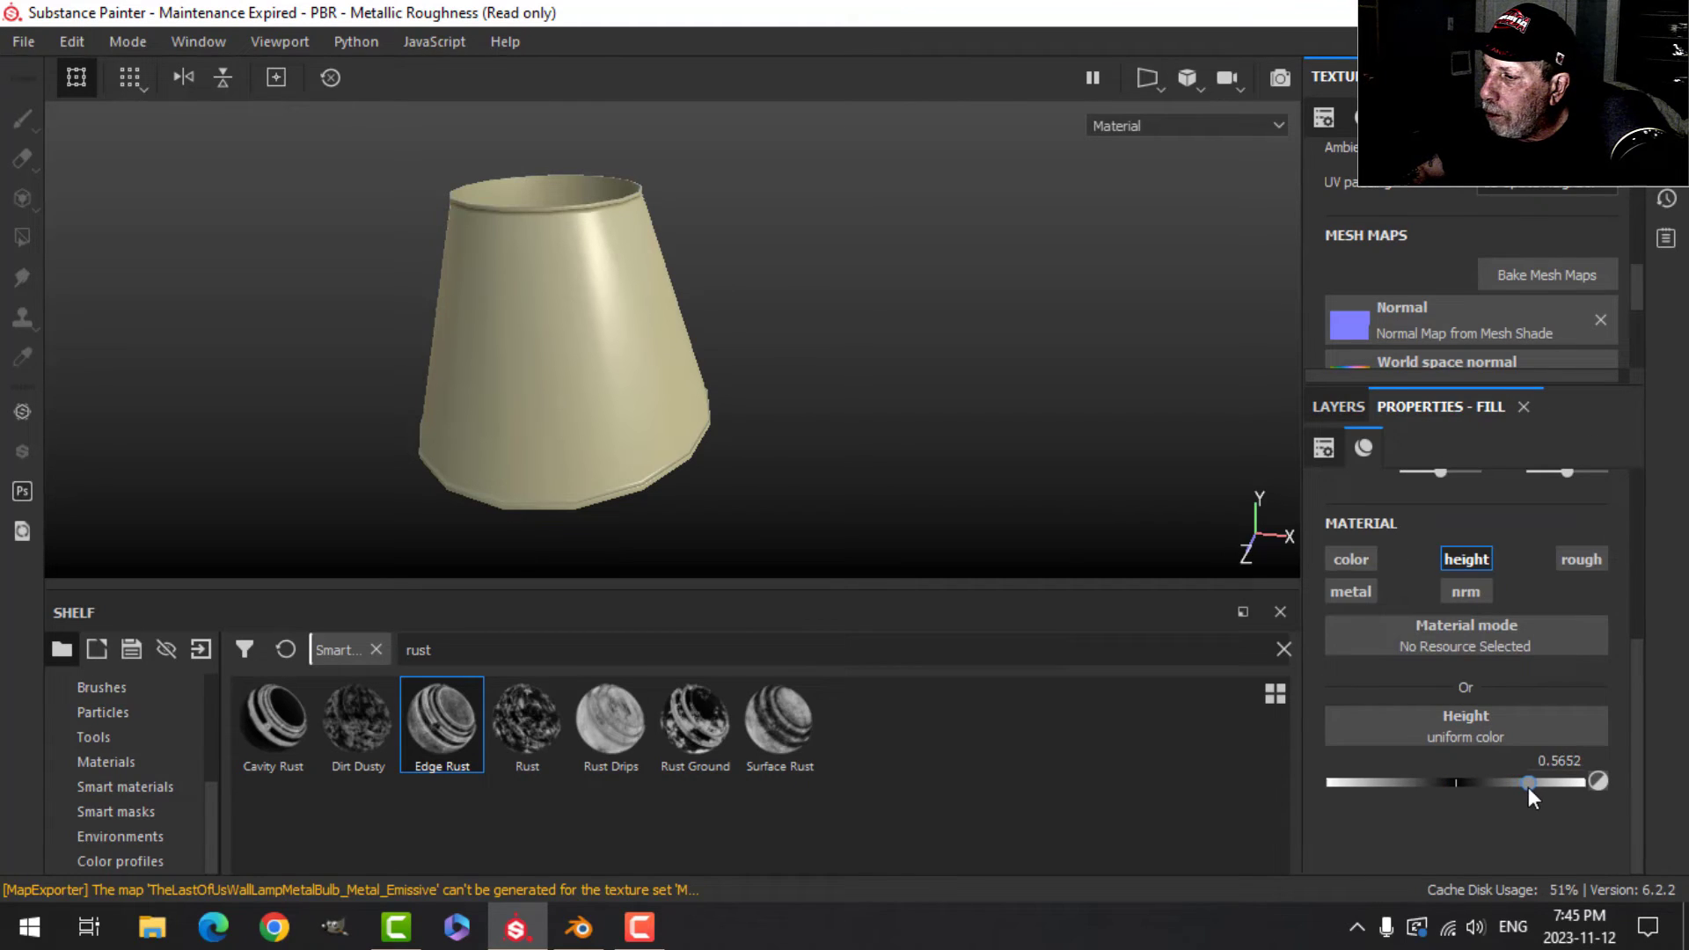
click(1346, 406)
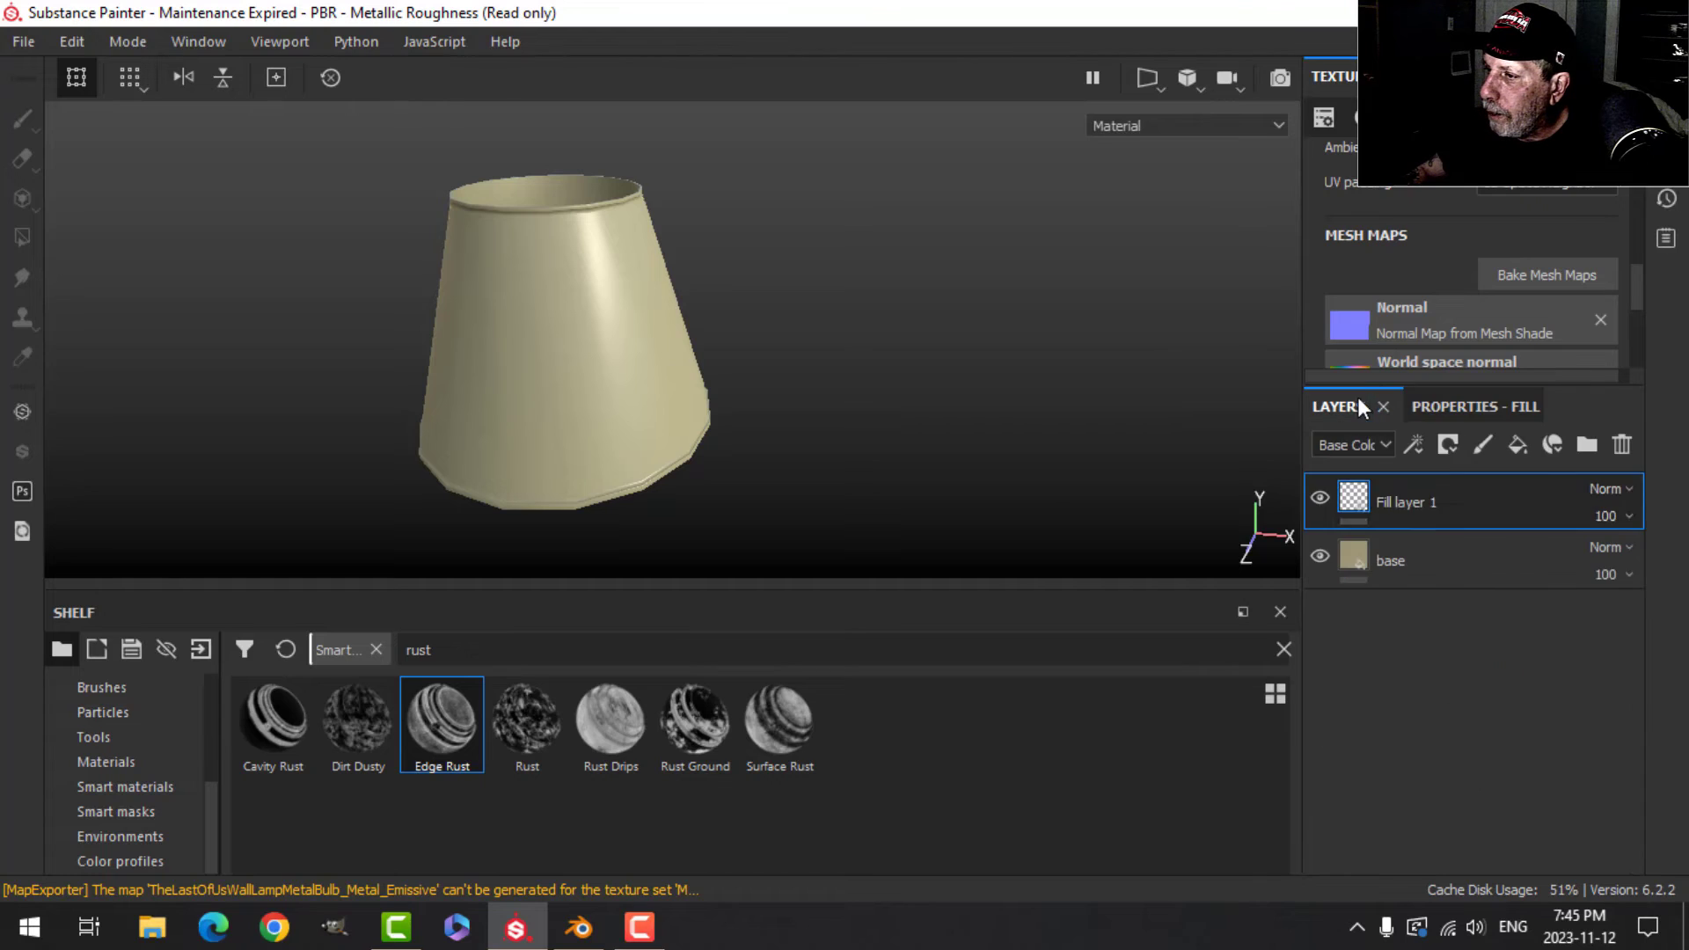
Add a mask to the height fill layer and show the paint brush properties for it.
click(1448, 444)
click(1464, 478)
click(1453, 405)
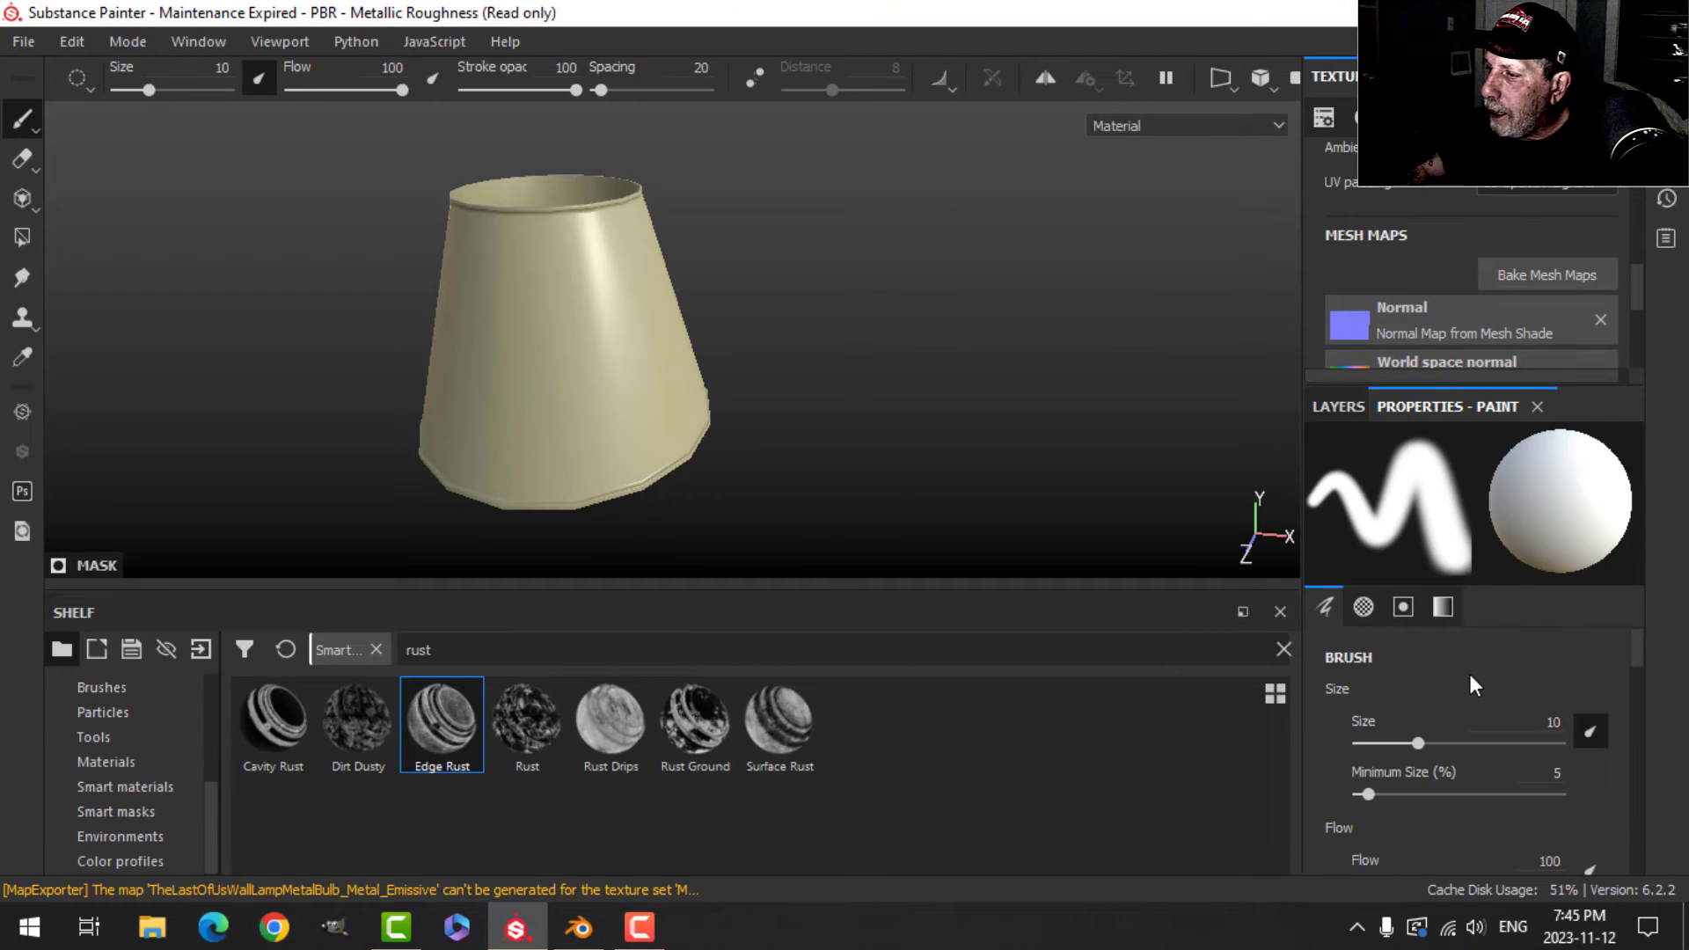
Set the mask brush's alpha to Shape Wave and try it with a freehand stroke on the lampshade.
scroll(1469, 682, down, 10)
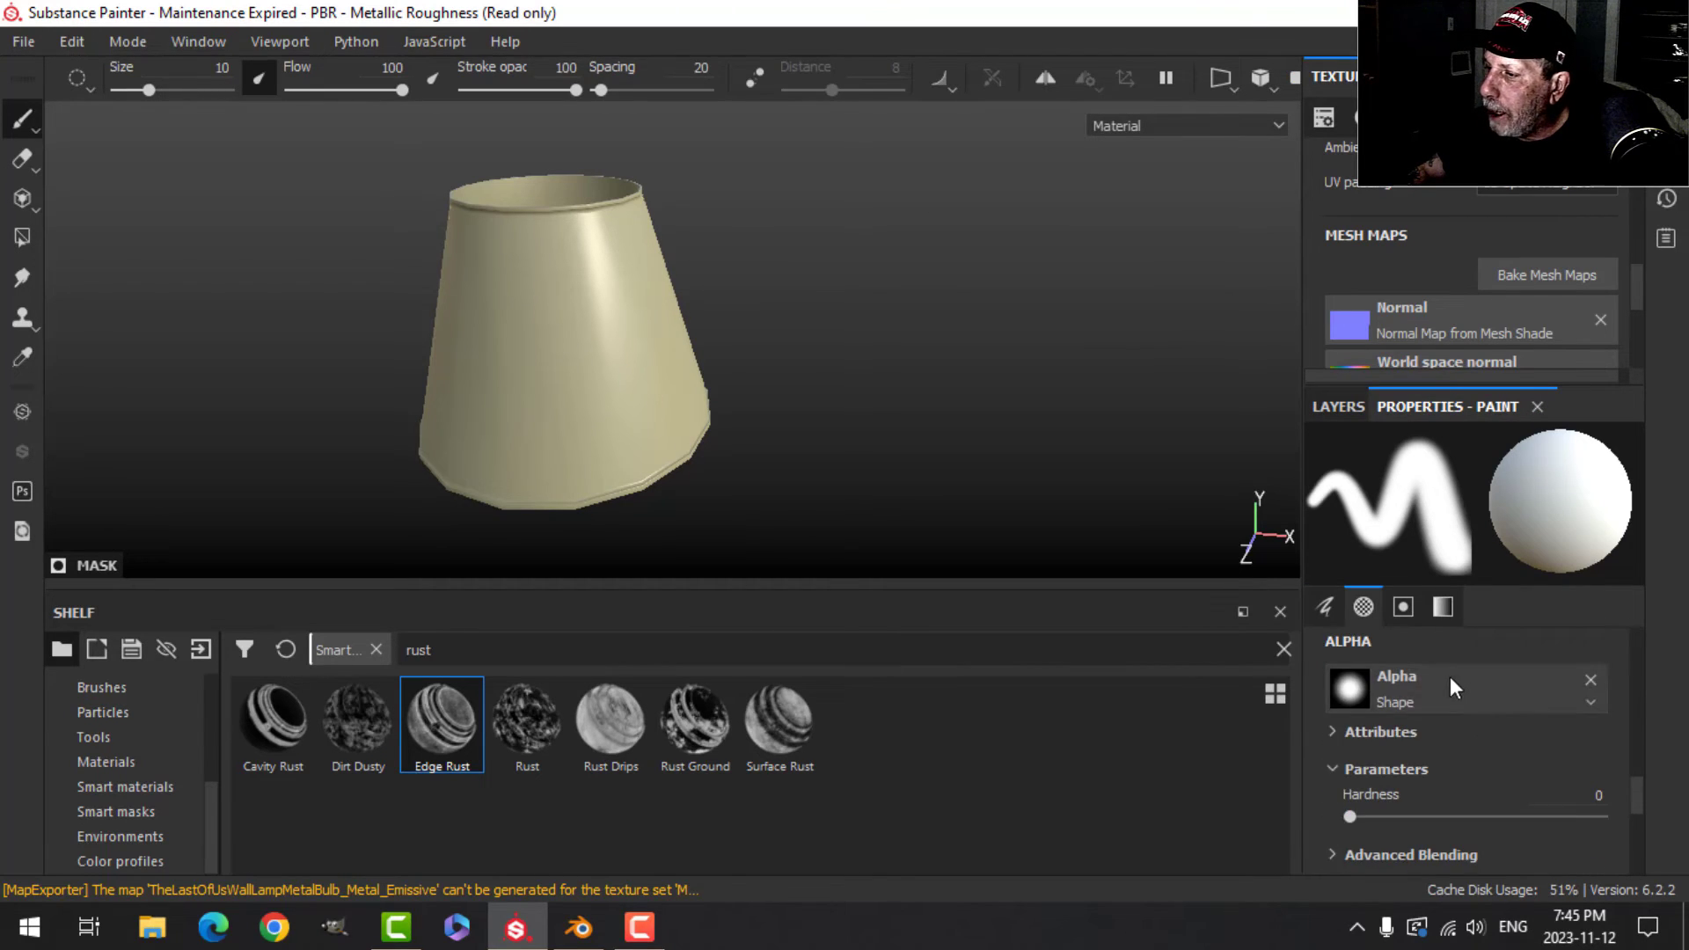
click(1450, 681)
scroll(1539, 505, down, 8)
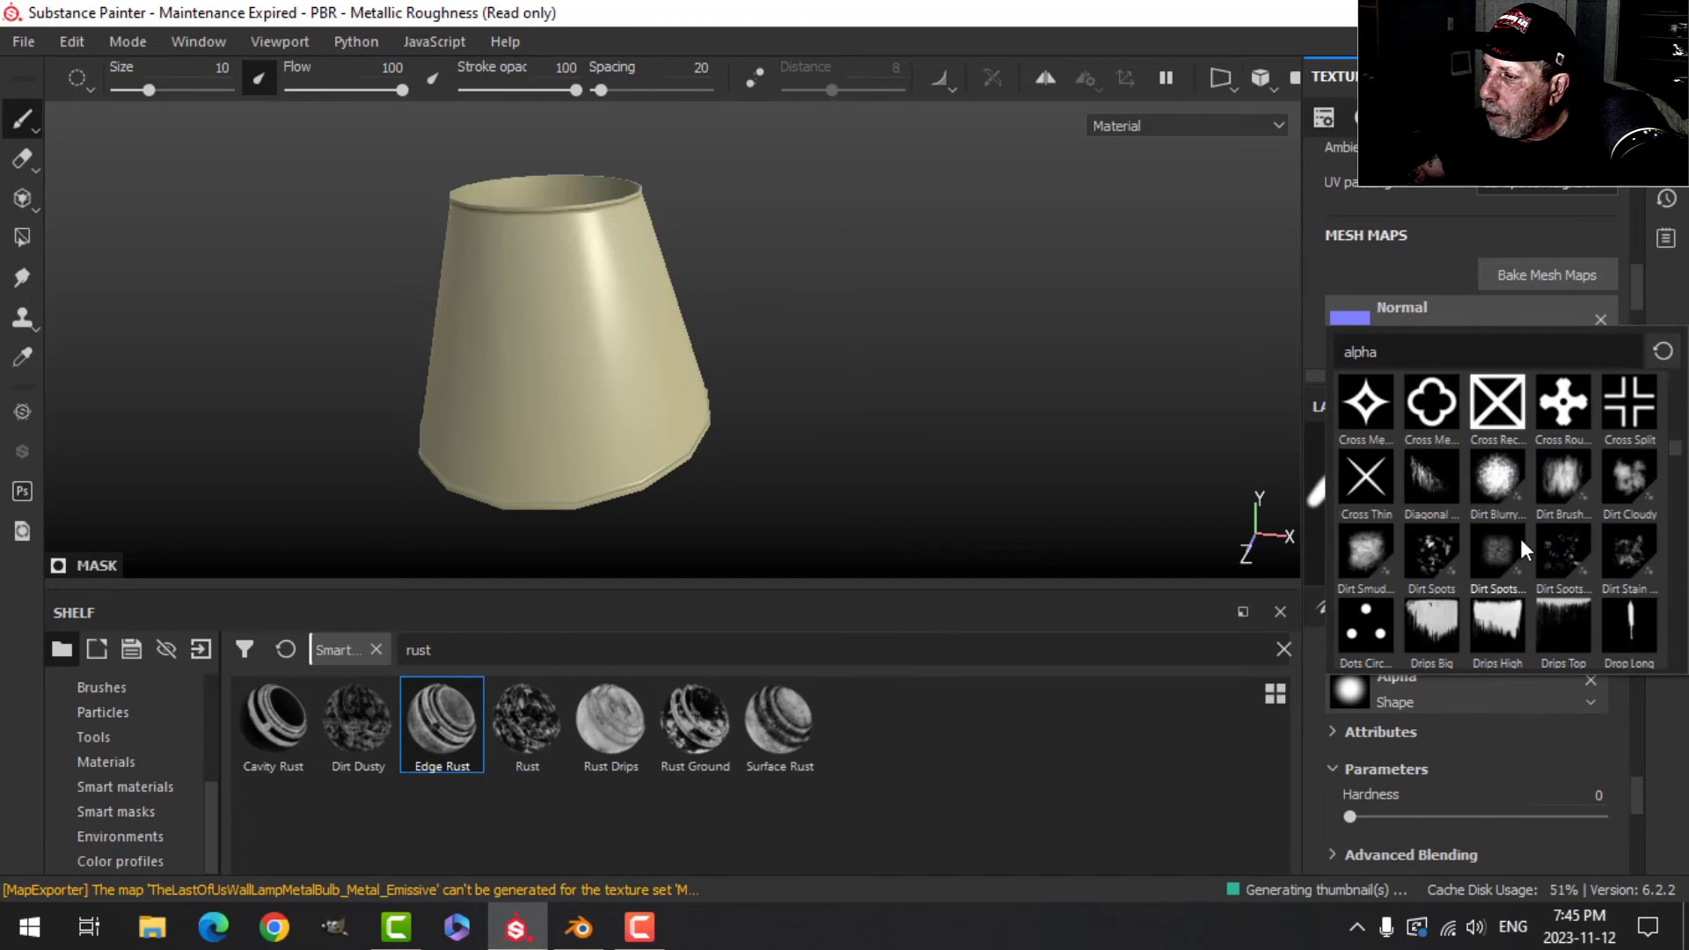
scroll(1520, 539, down, 5)
scroll(1521, 538, down, 5)
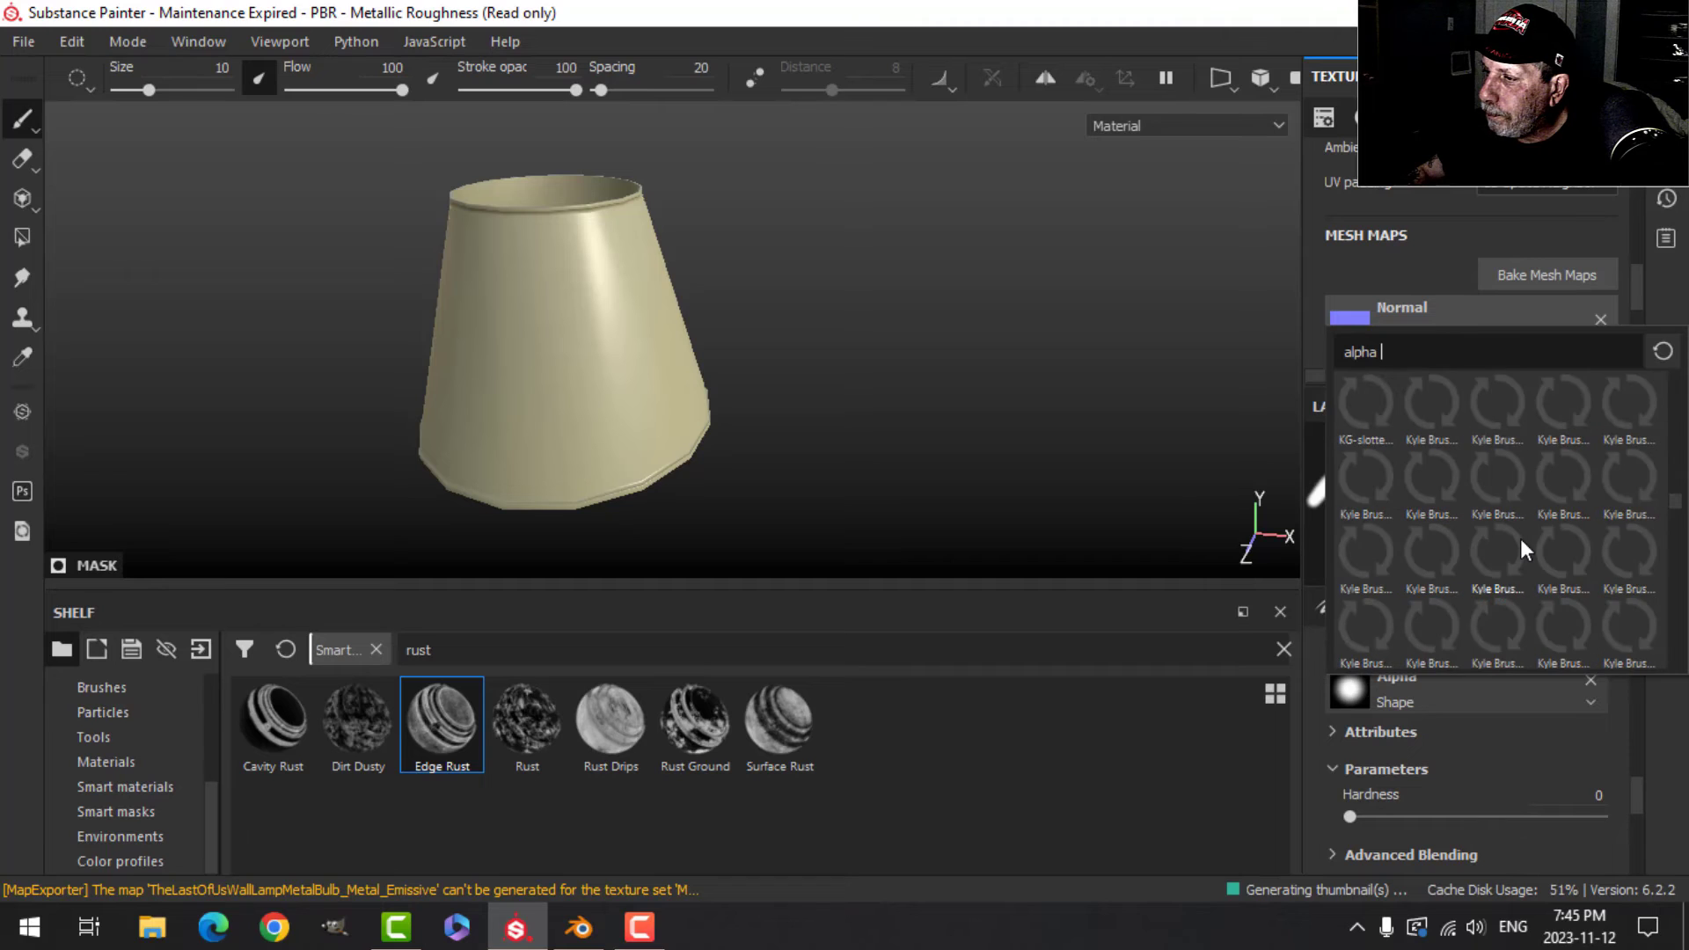
scroll(1520, 539, down, 3)
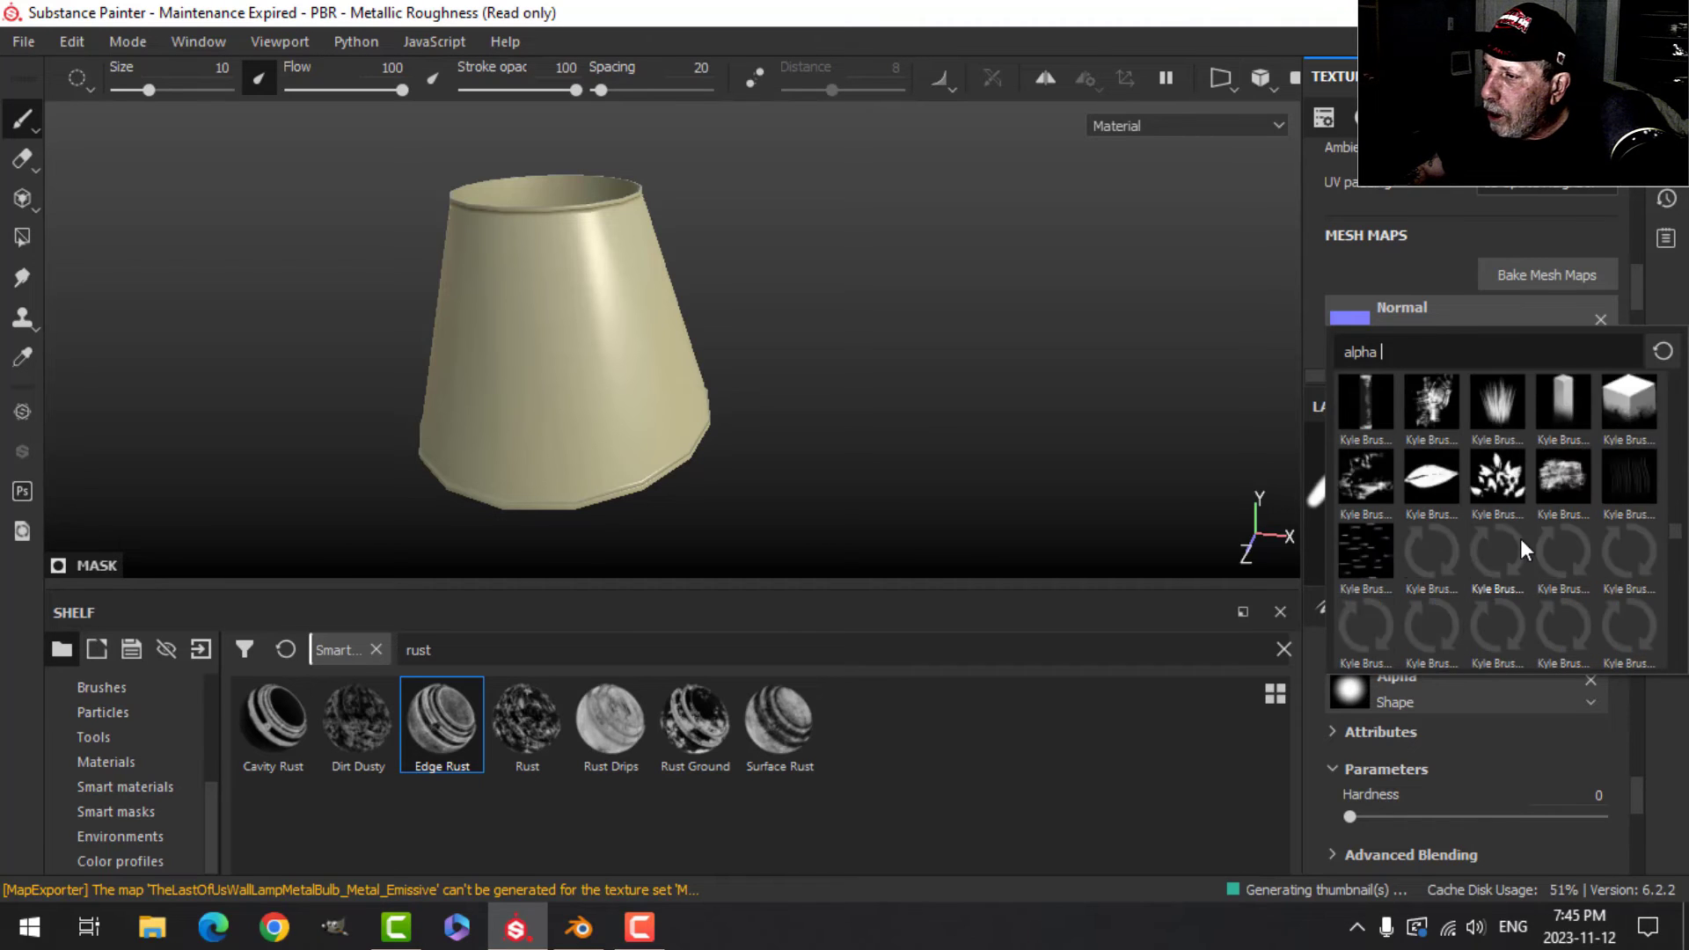
scroll(1518, 537, down, 8)
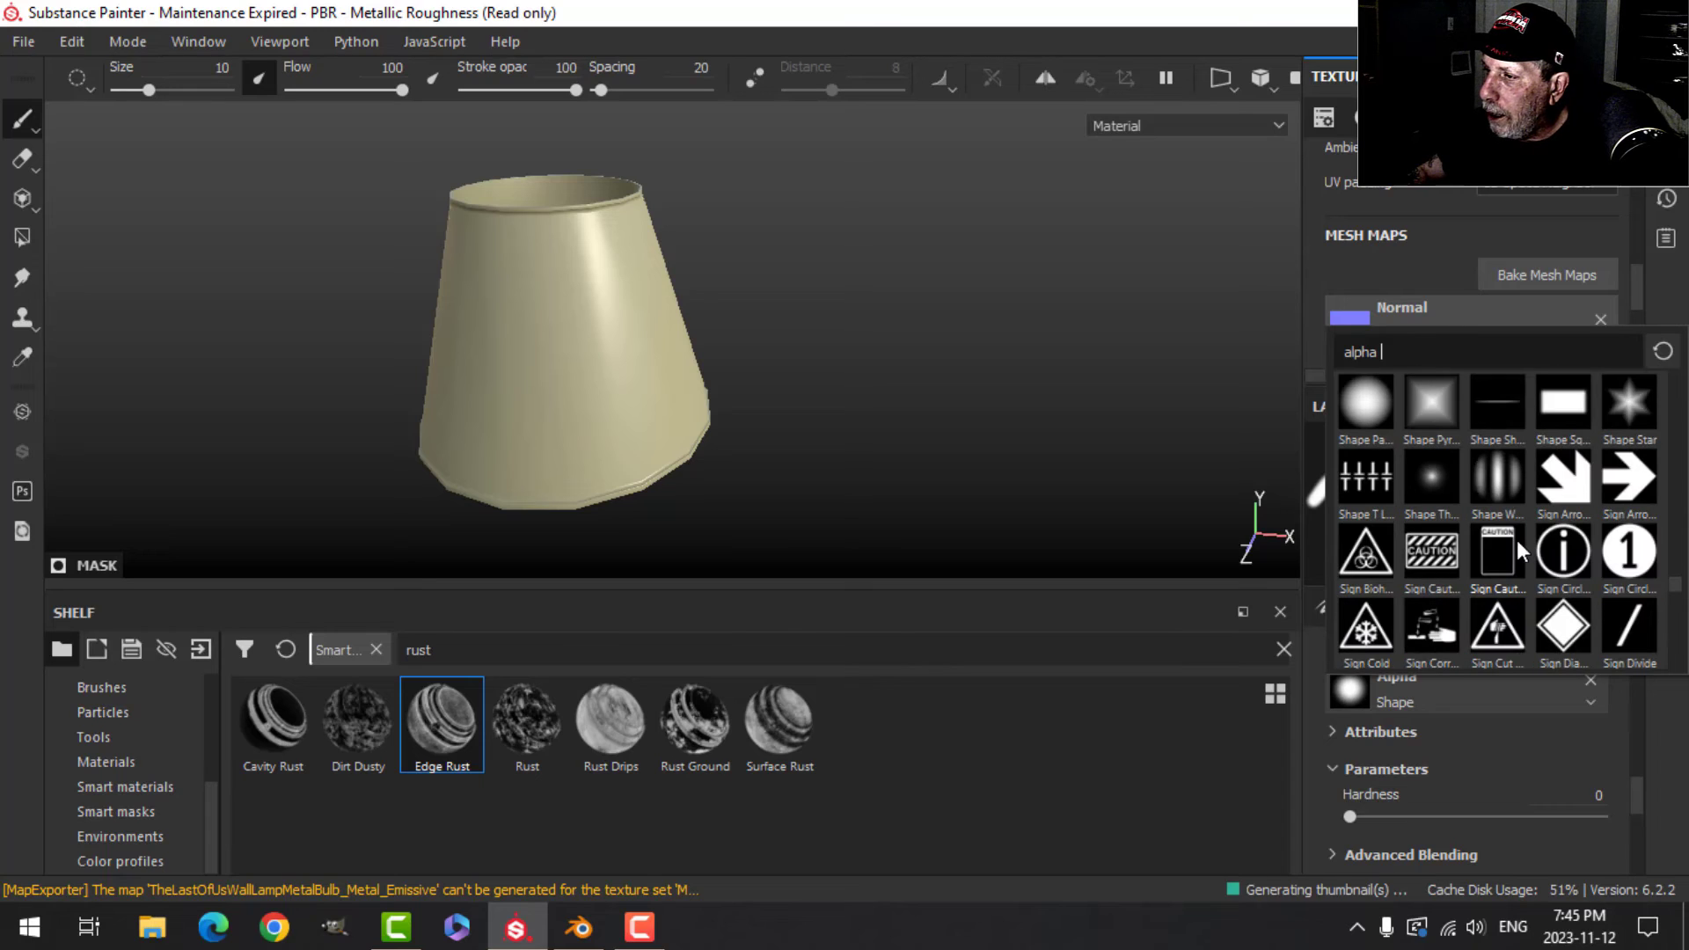
click(1488, 473)
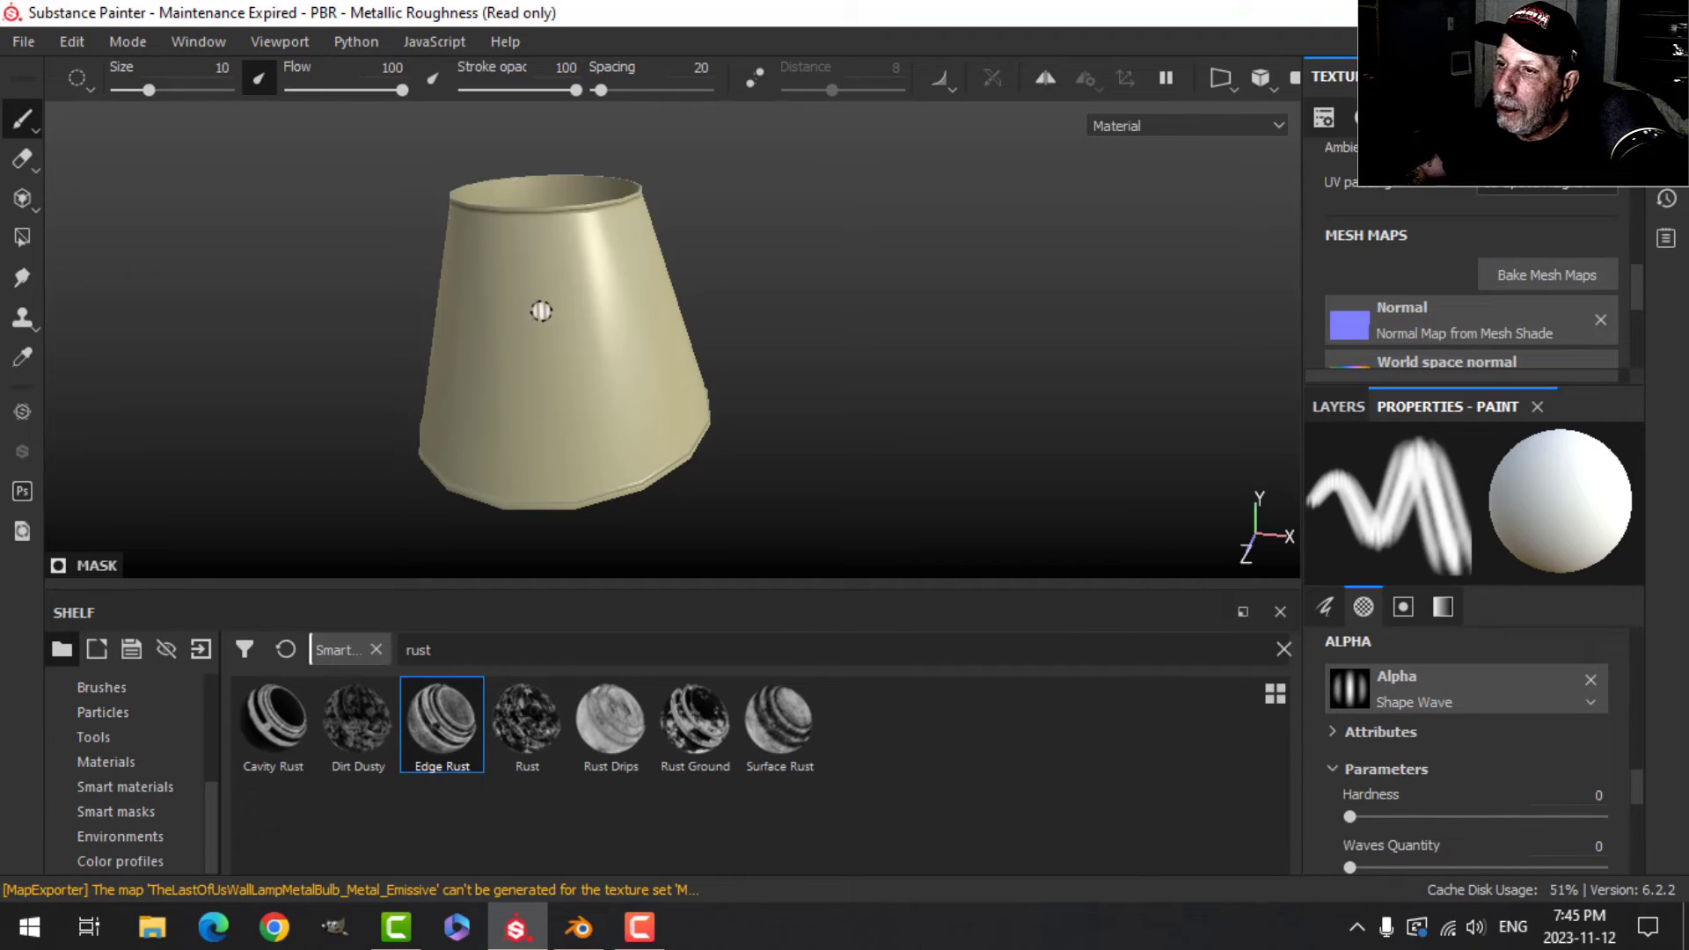
drag(548, 253, 626, 377)
key(ctrl+z)
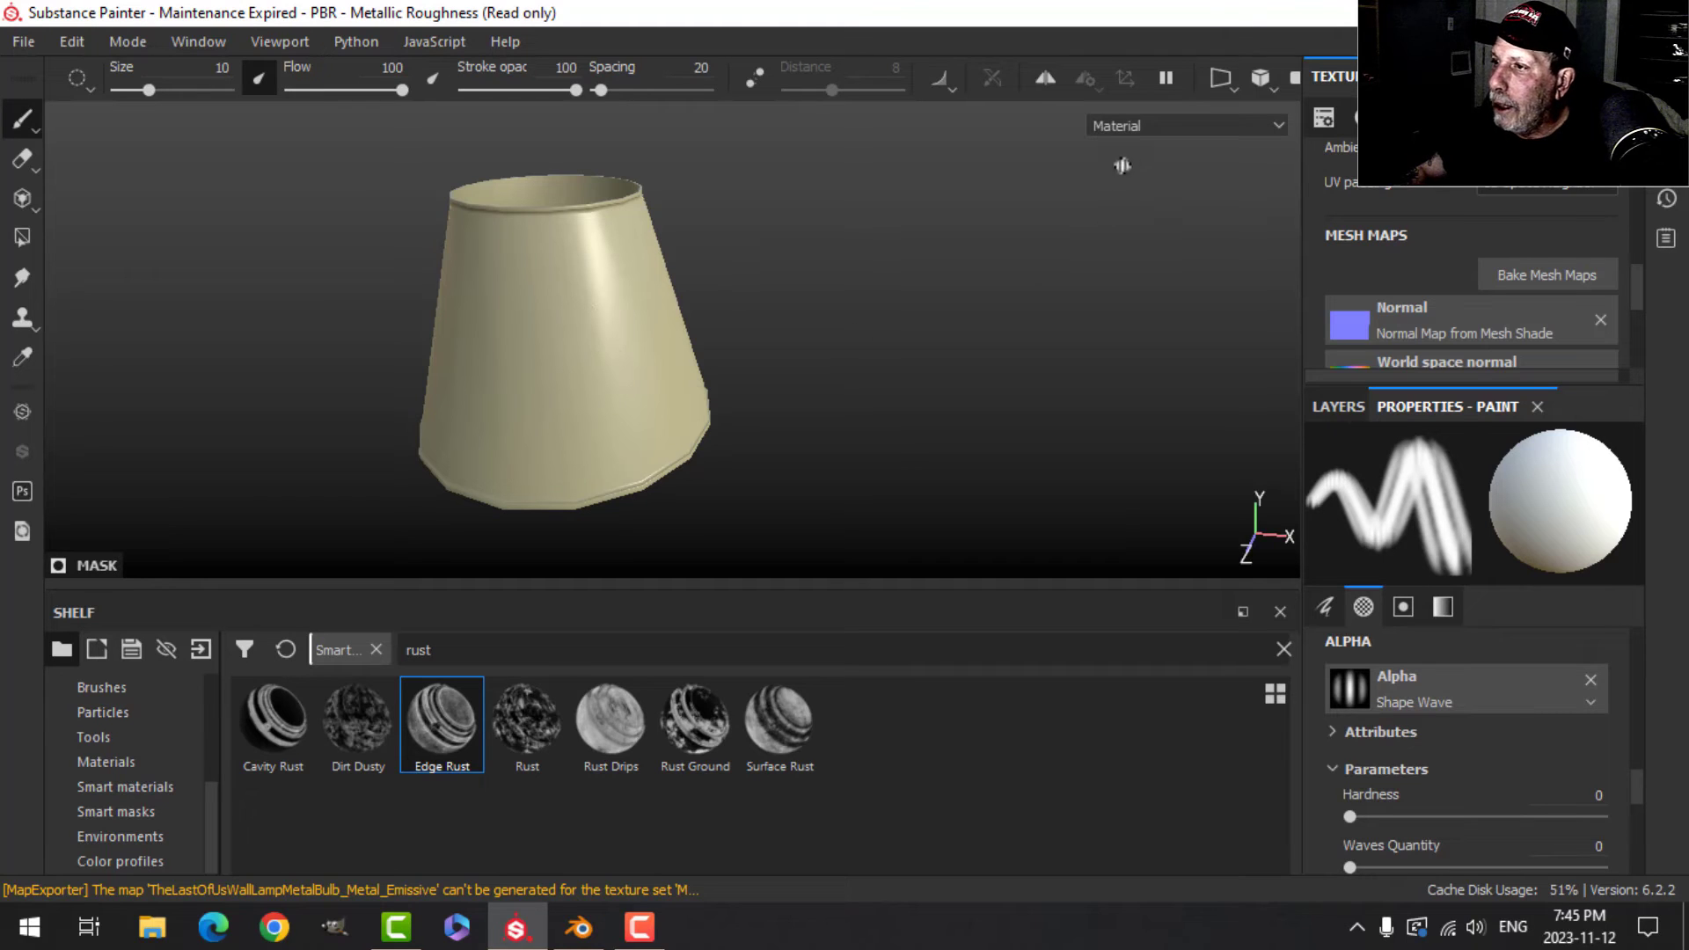
Switch the viewport to orthographic projection and frame the lampshade in a straight front view.
click(1235, 85)
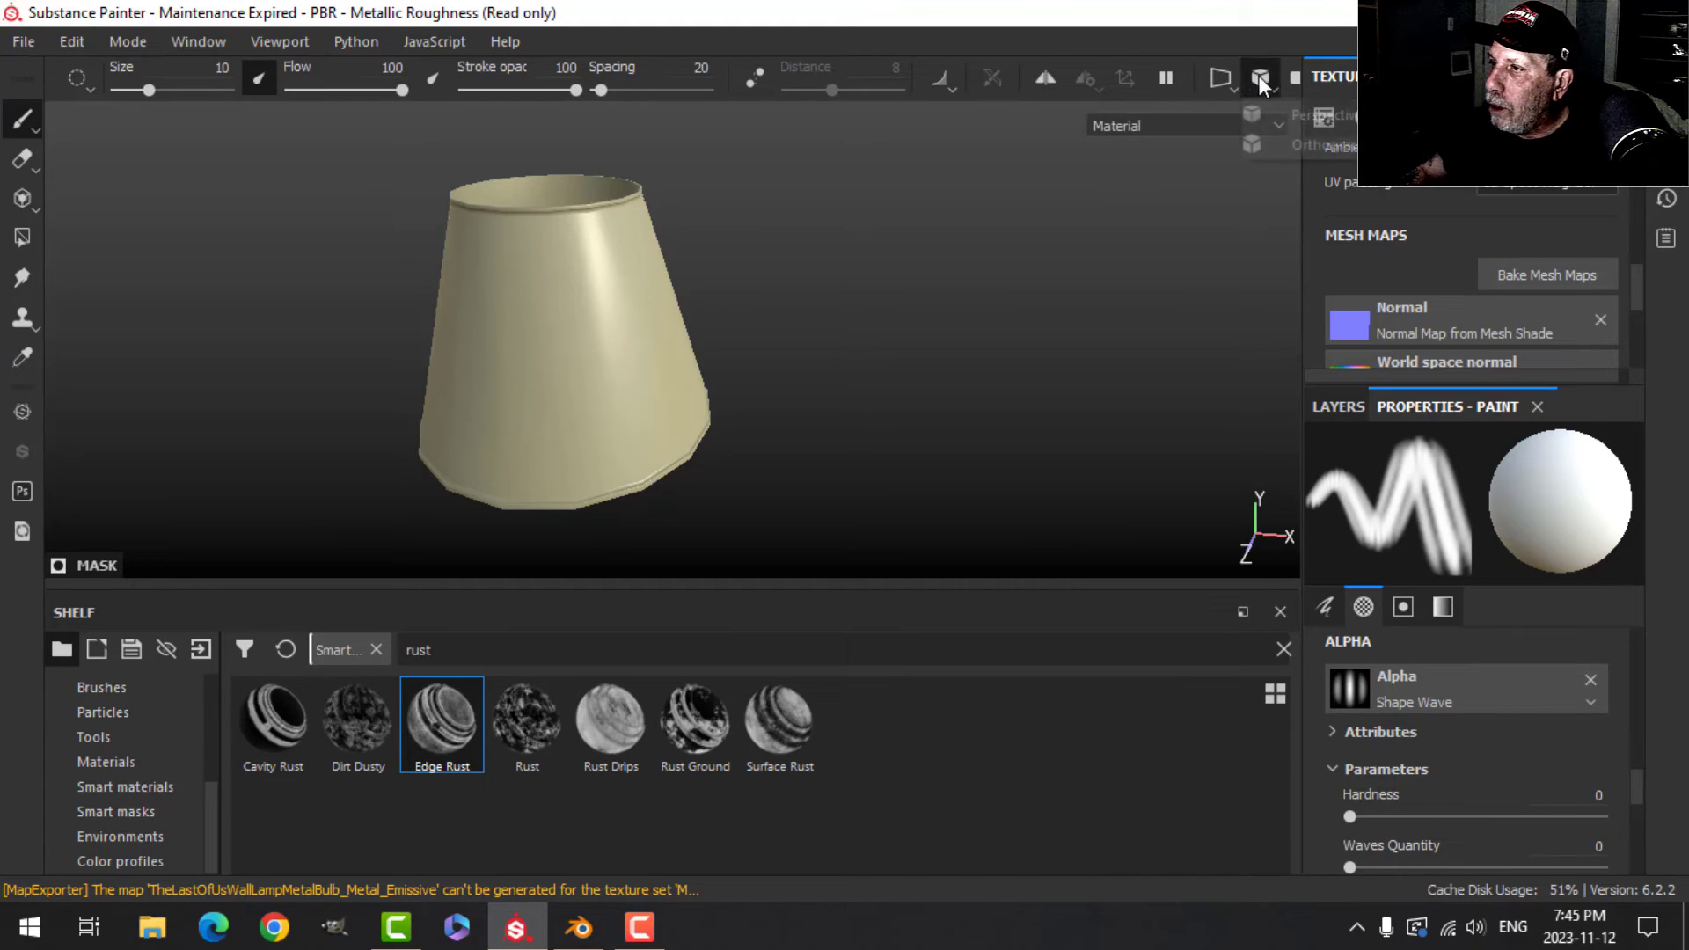
click(1298, 158)
alt+drag(916, 366, 847, 324)
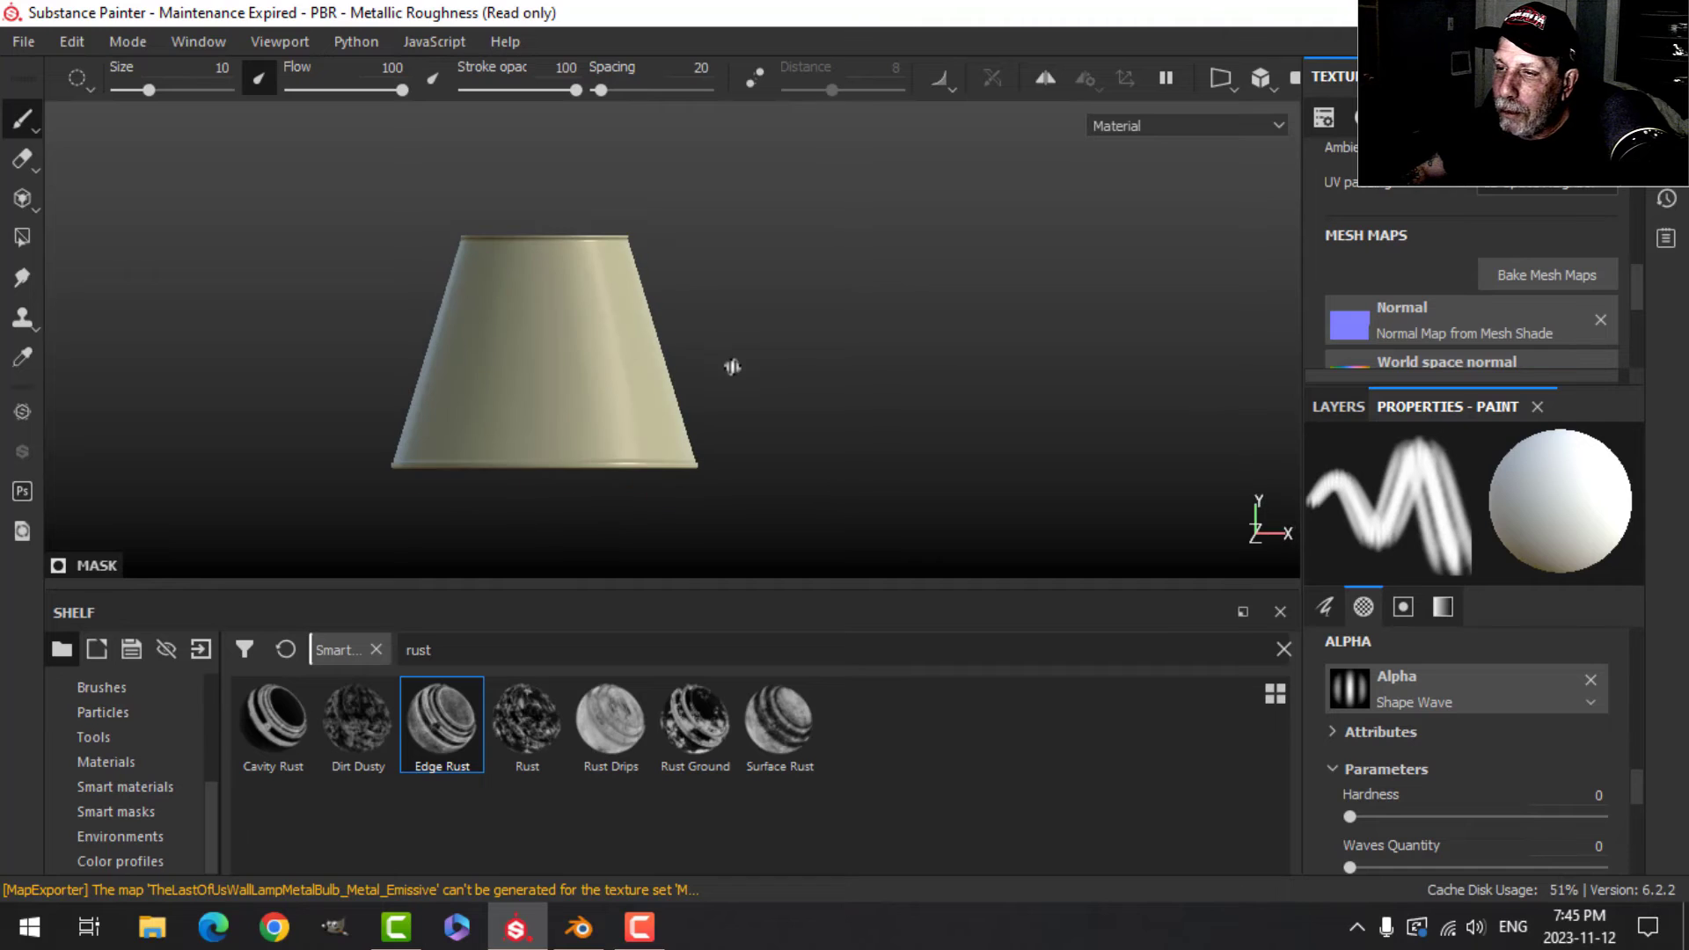
scroll(731, 366, up, 4)
alt+middle_drag(716, 362, 908, 340)
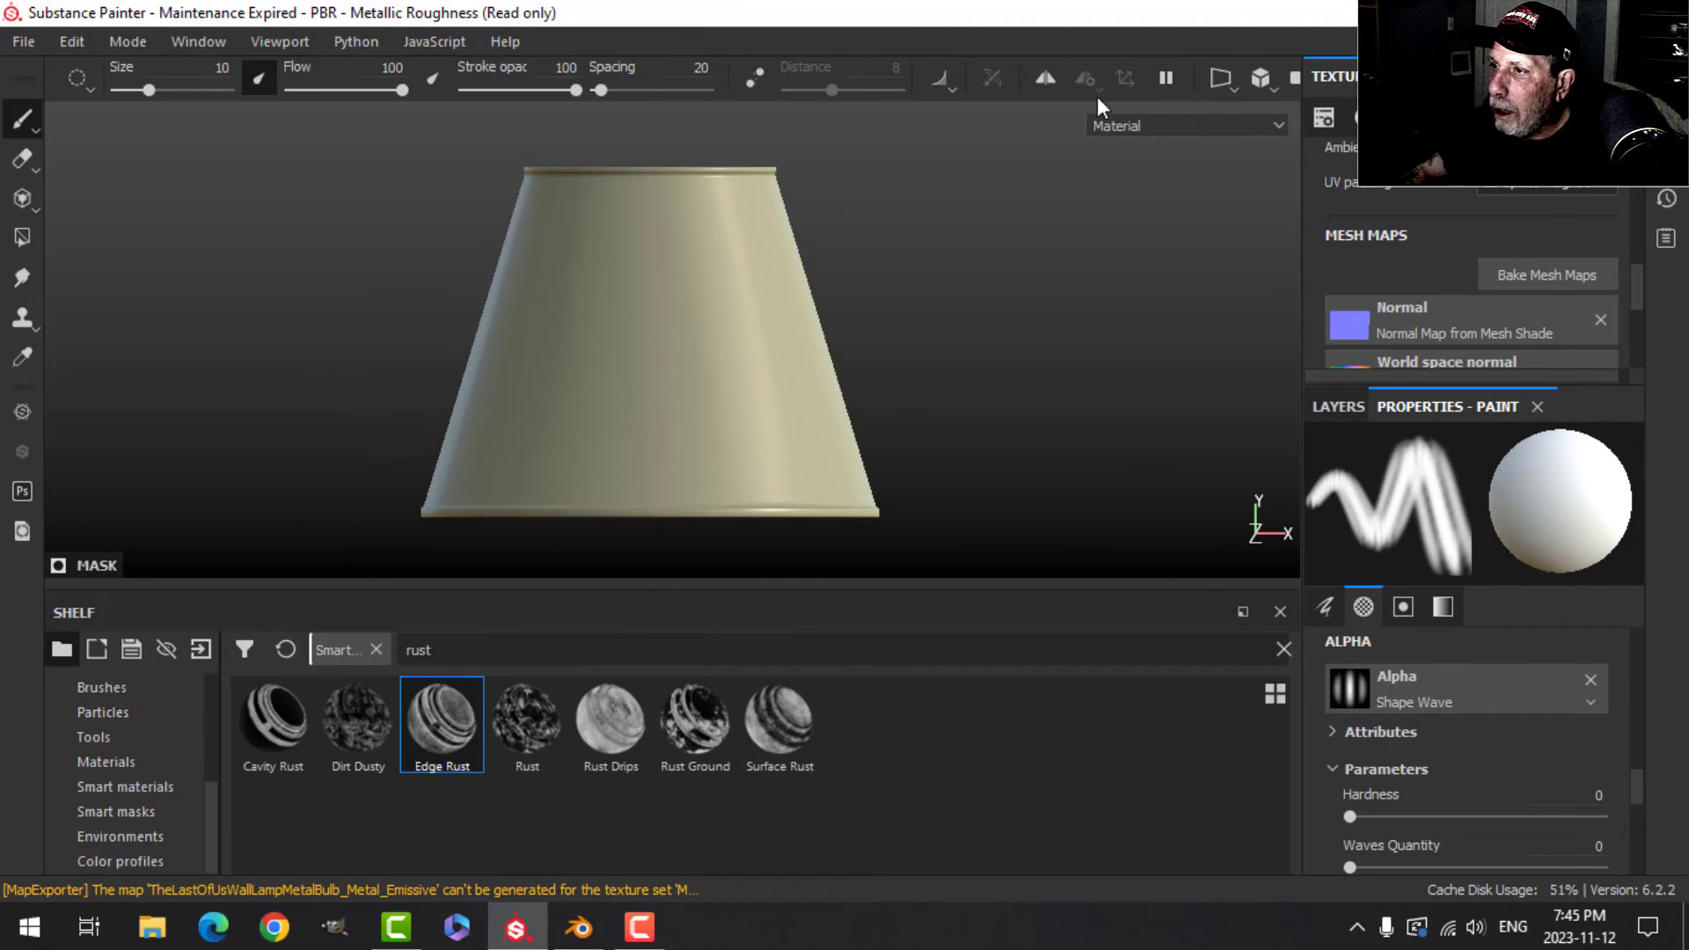
Enable radial symmetry for painting around the lampshade's vertical Y axis with a count of 12.
click(1045, 81)
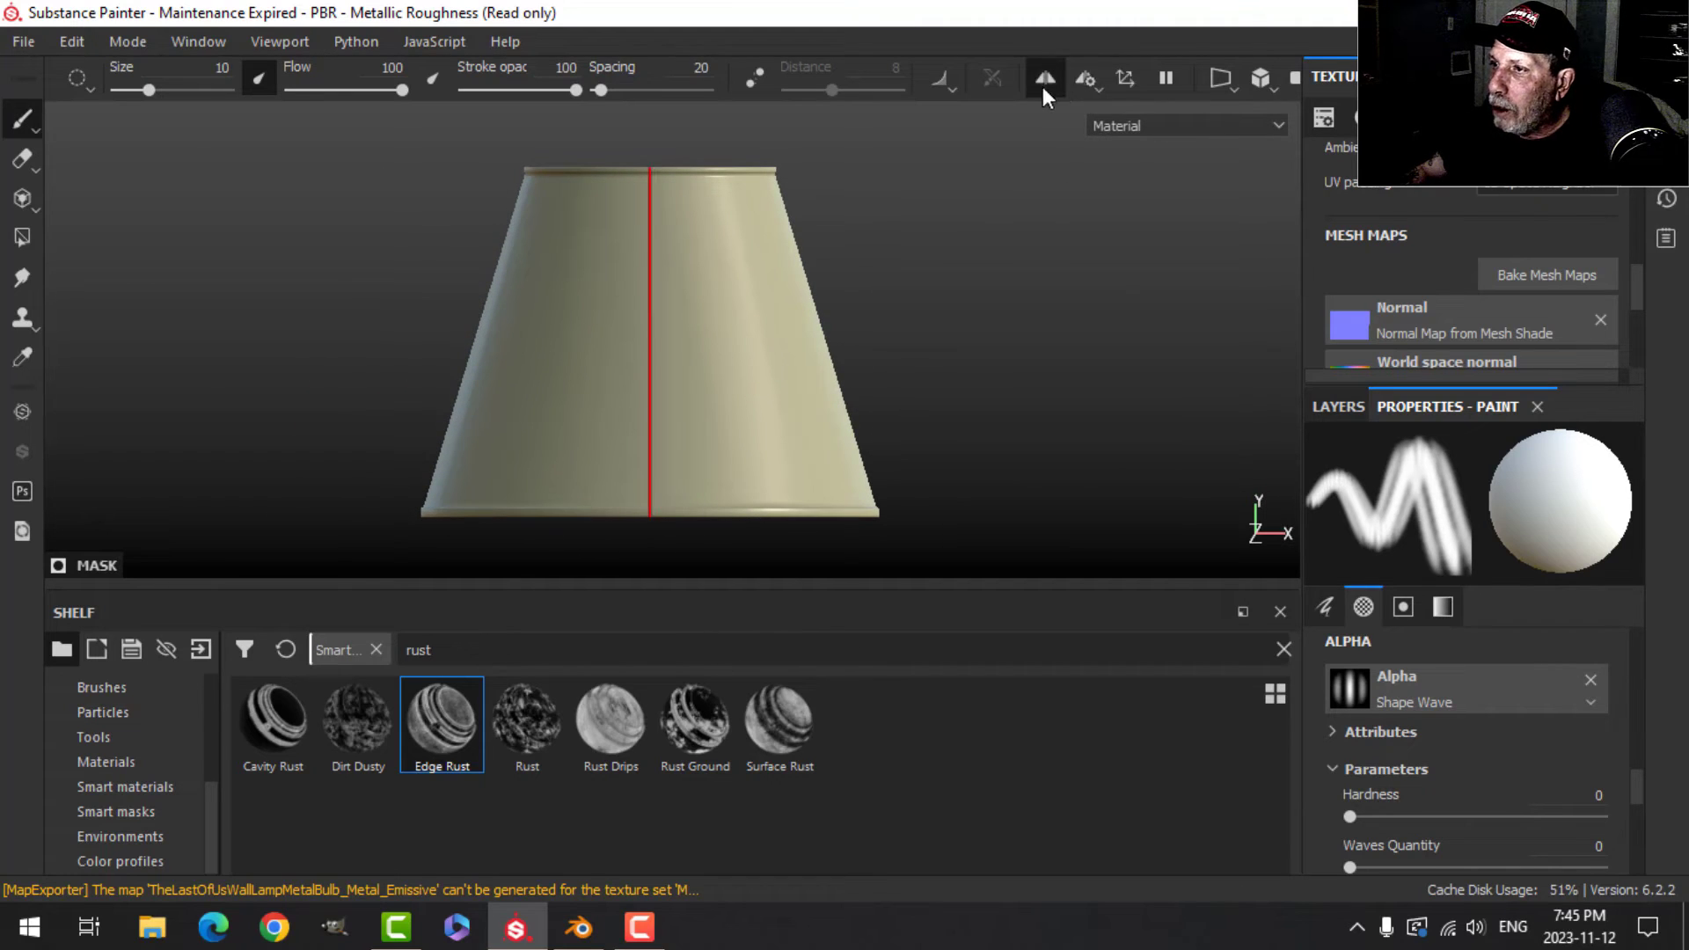
click(1098, 88)
click(1324, 128)
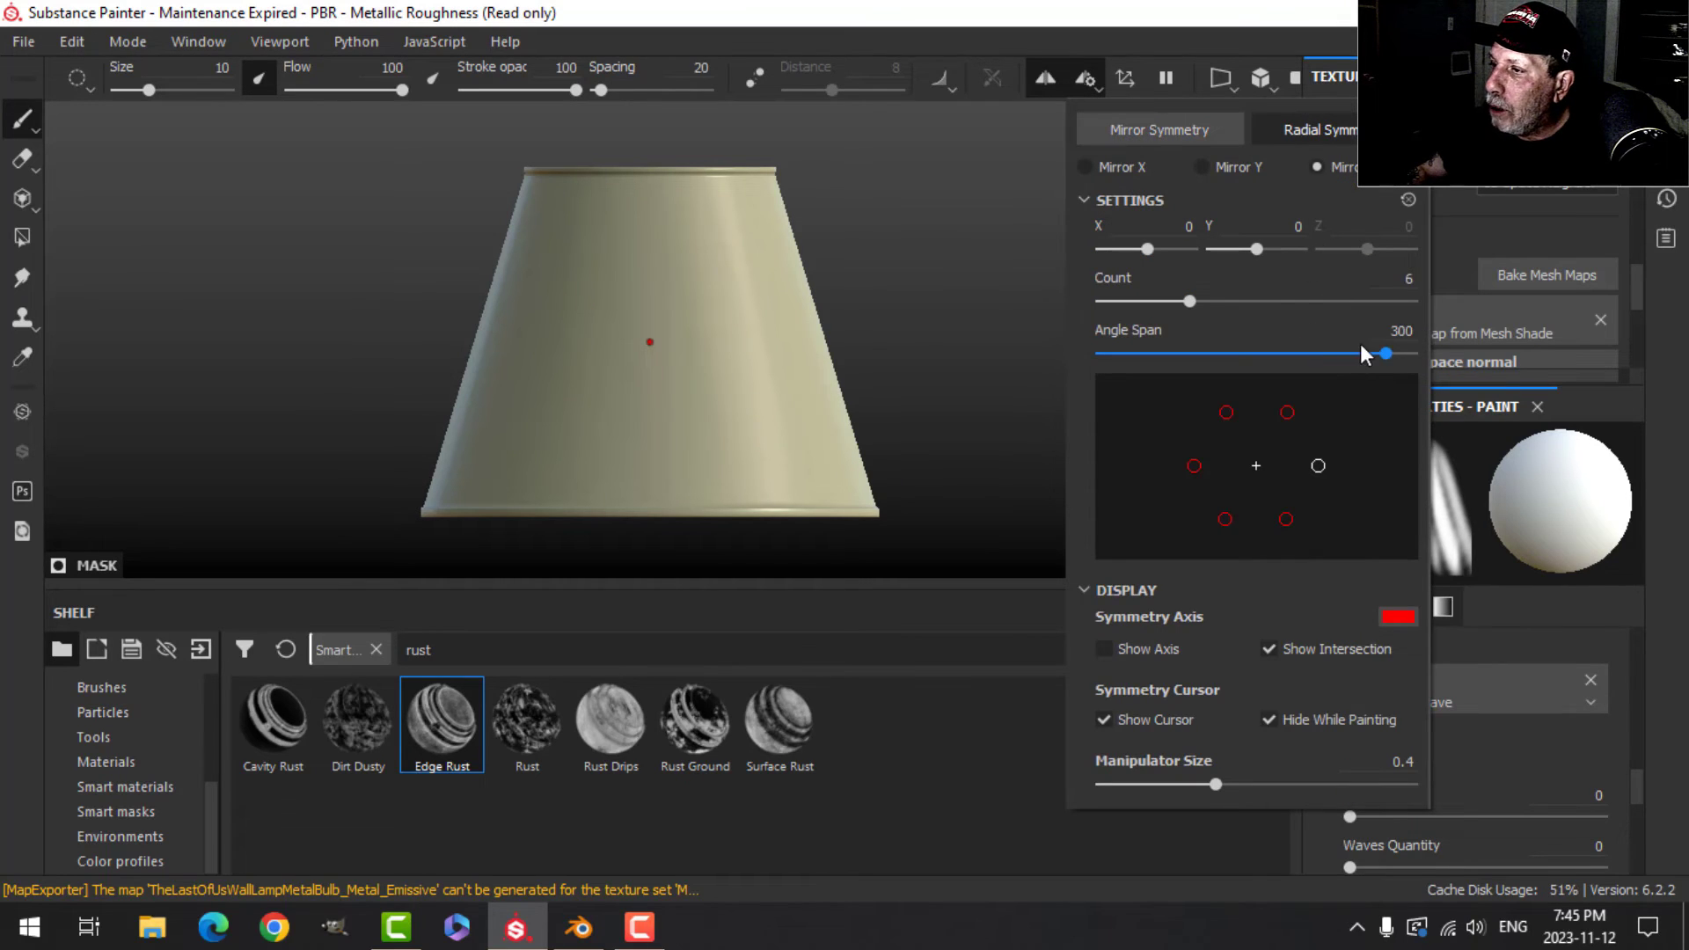
drag(1193, 302, 1324, 299)
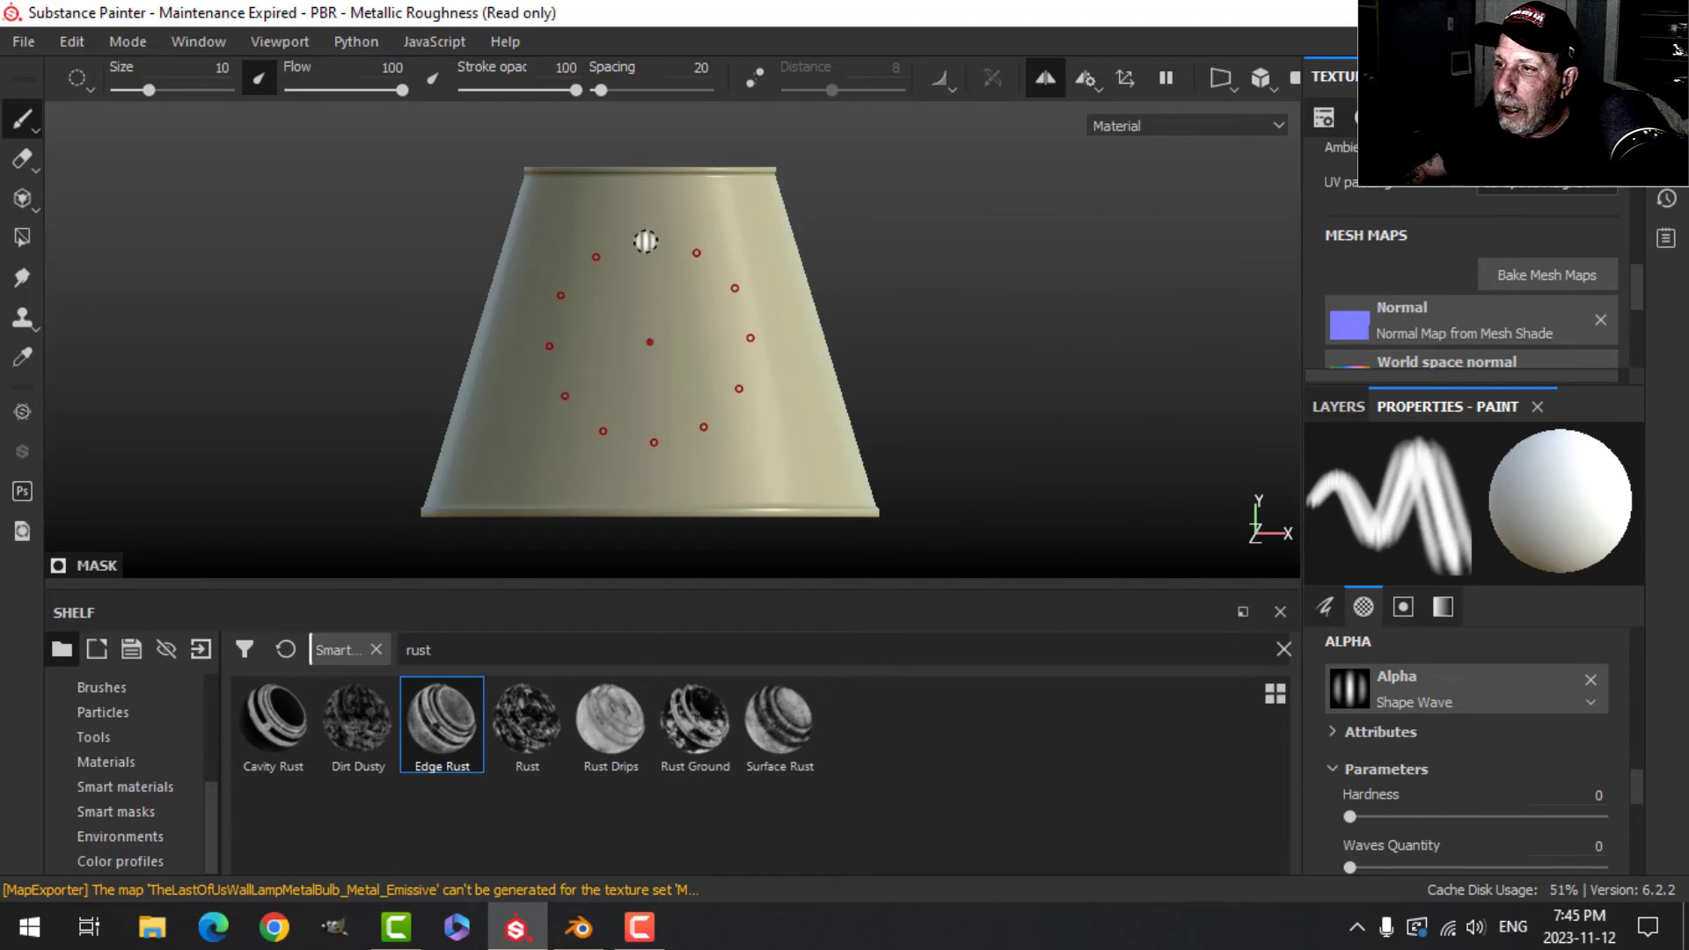
click(1084, 79)
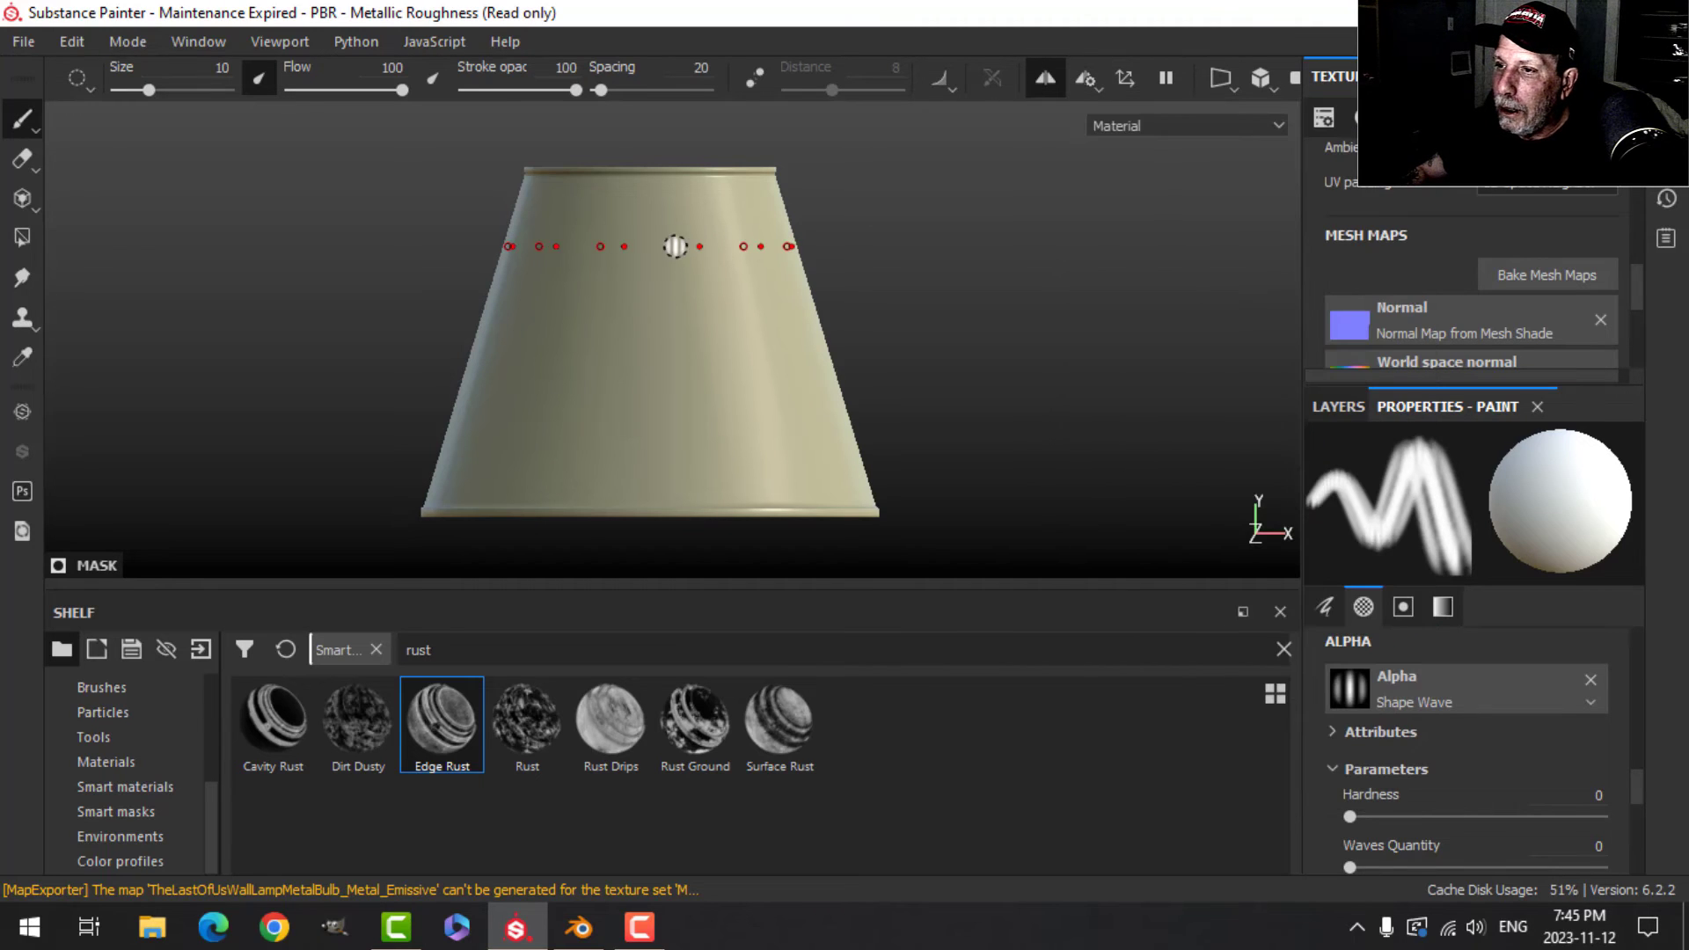
Set the brush size to about 50 and its flow to 52.
ctrl+right_drag(674, 252, 674, 251)
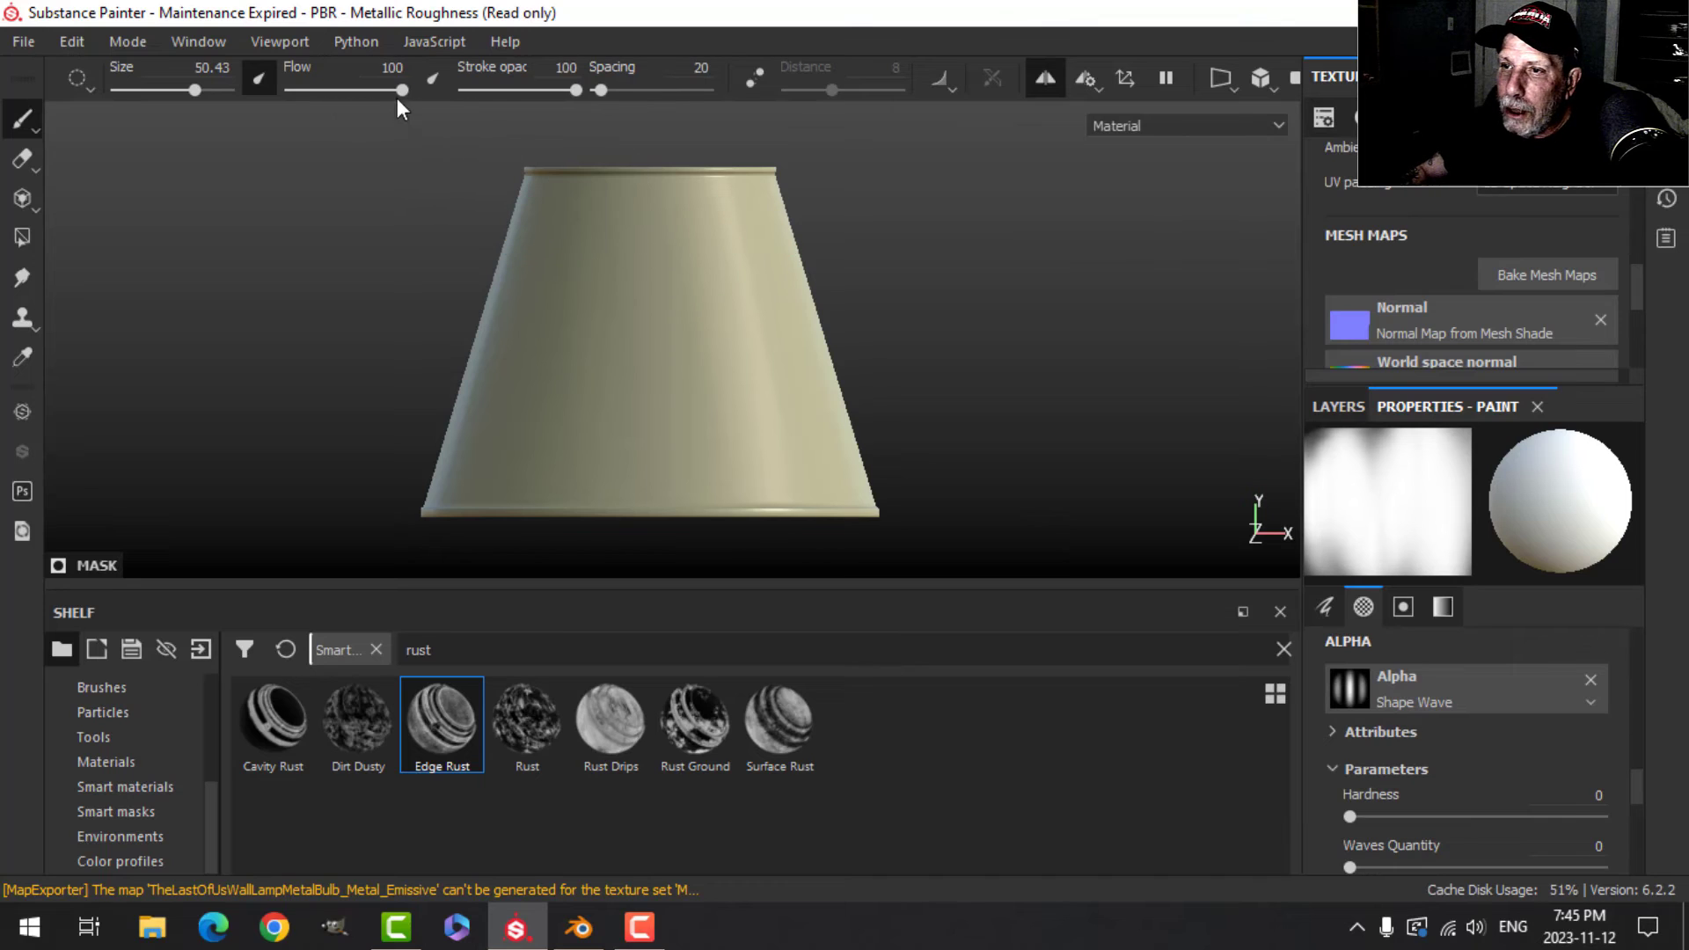
drag(395, 88, 347, 91)
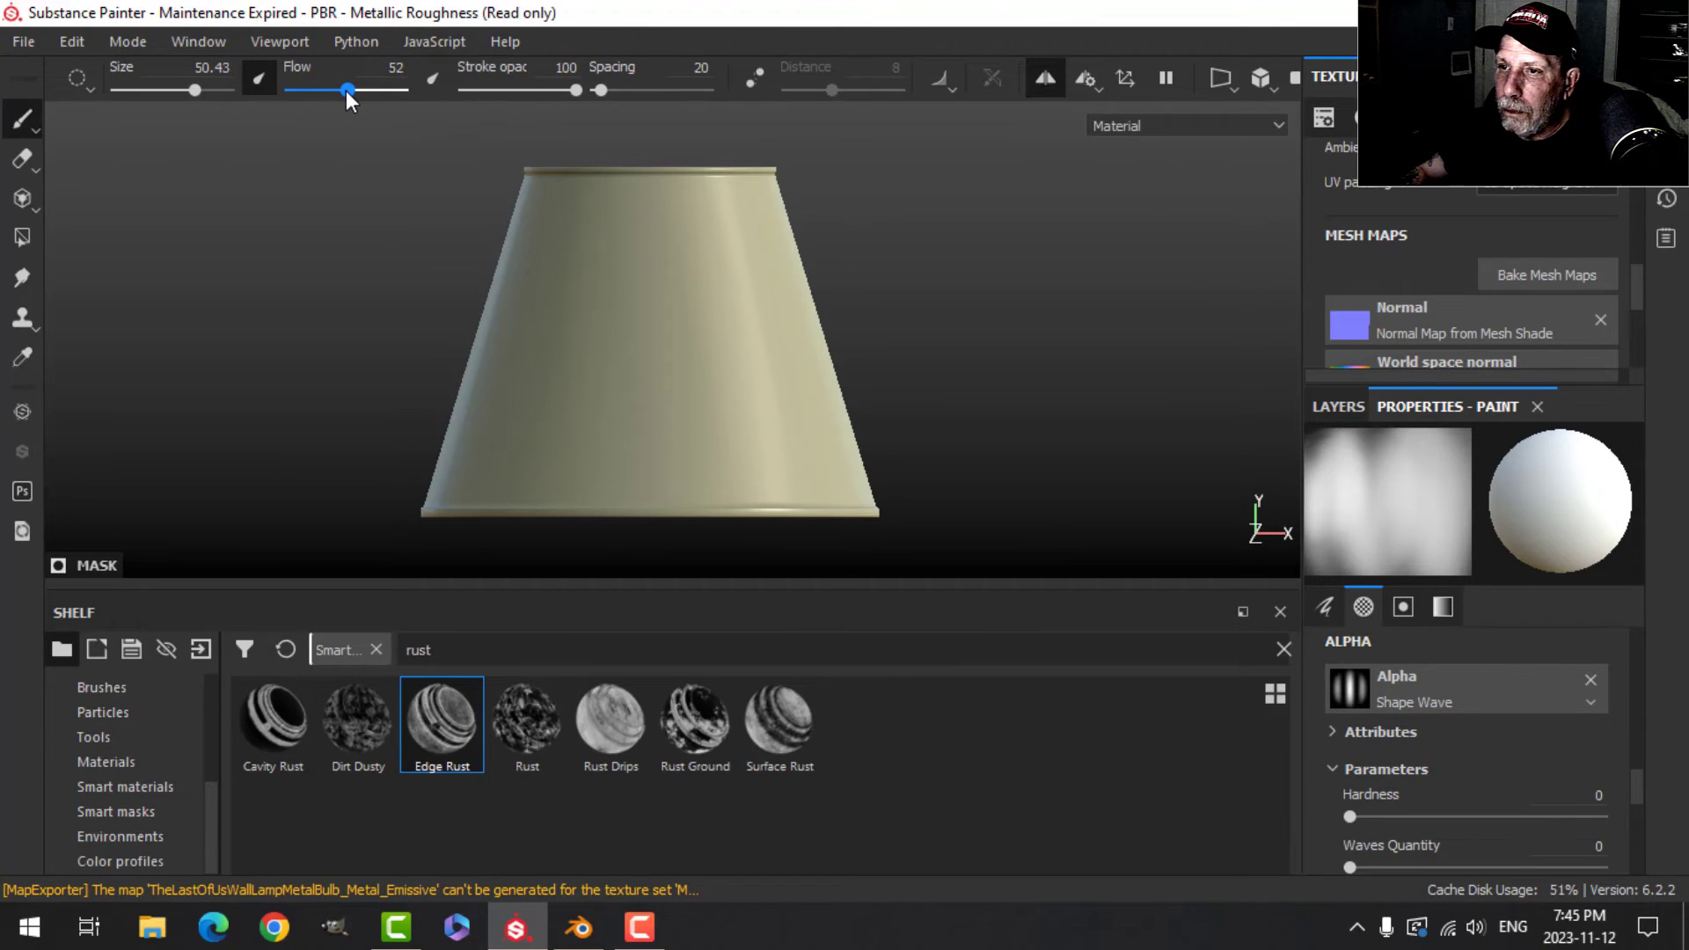
Try to paint pleats around the lampshade with one straight vertical stroke from near its upper rim to its lower rim.
click(665, 238)
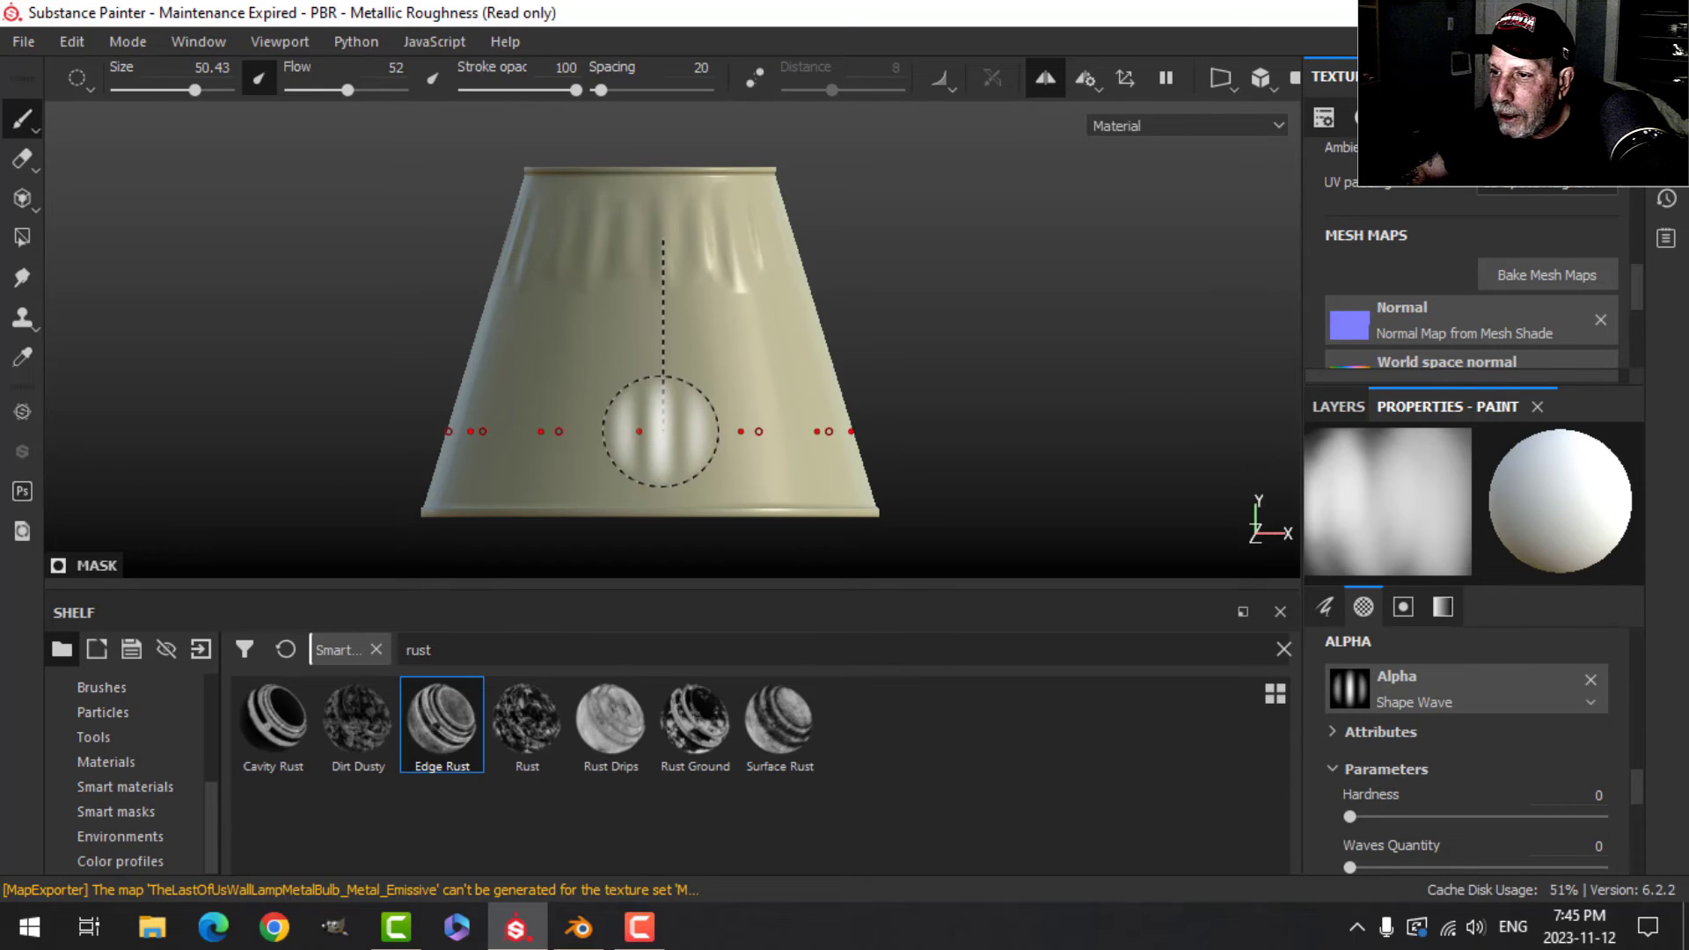
ctrl+shift+click(672, 444)
scroll(924, 437, down, 3)
mouse_move(967, 350)
alt+mouse_down()
mouse_move(747, 407)
mouse_move(501, 370)
mouse_move(917, 389)
alt+mouse_up()
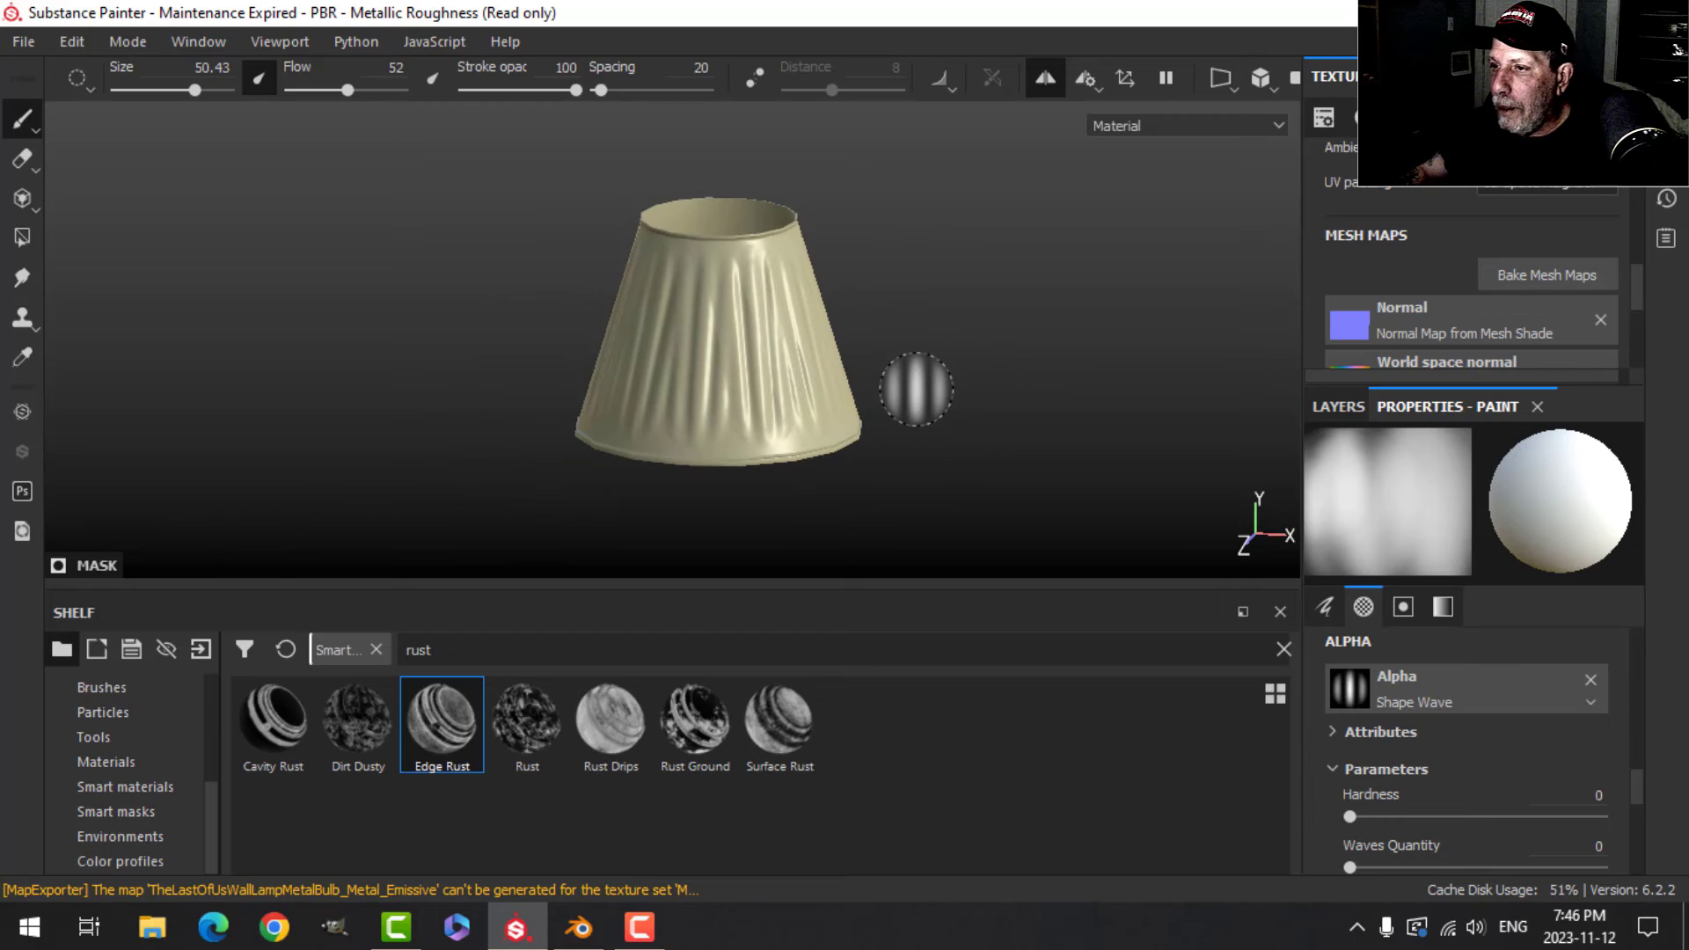
key(ctrl+z)
key(ctrl+z)
Set the base layer's roughness to about 0.71 for a more matte lampshade.
click(1352, 403)
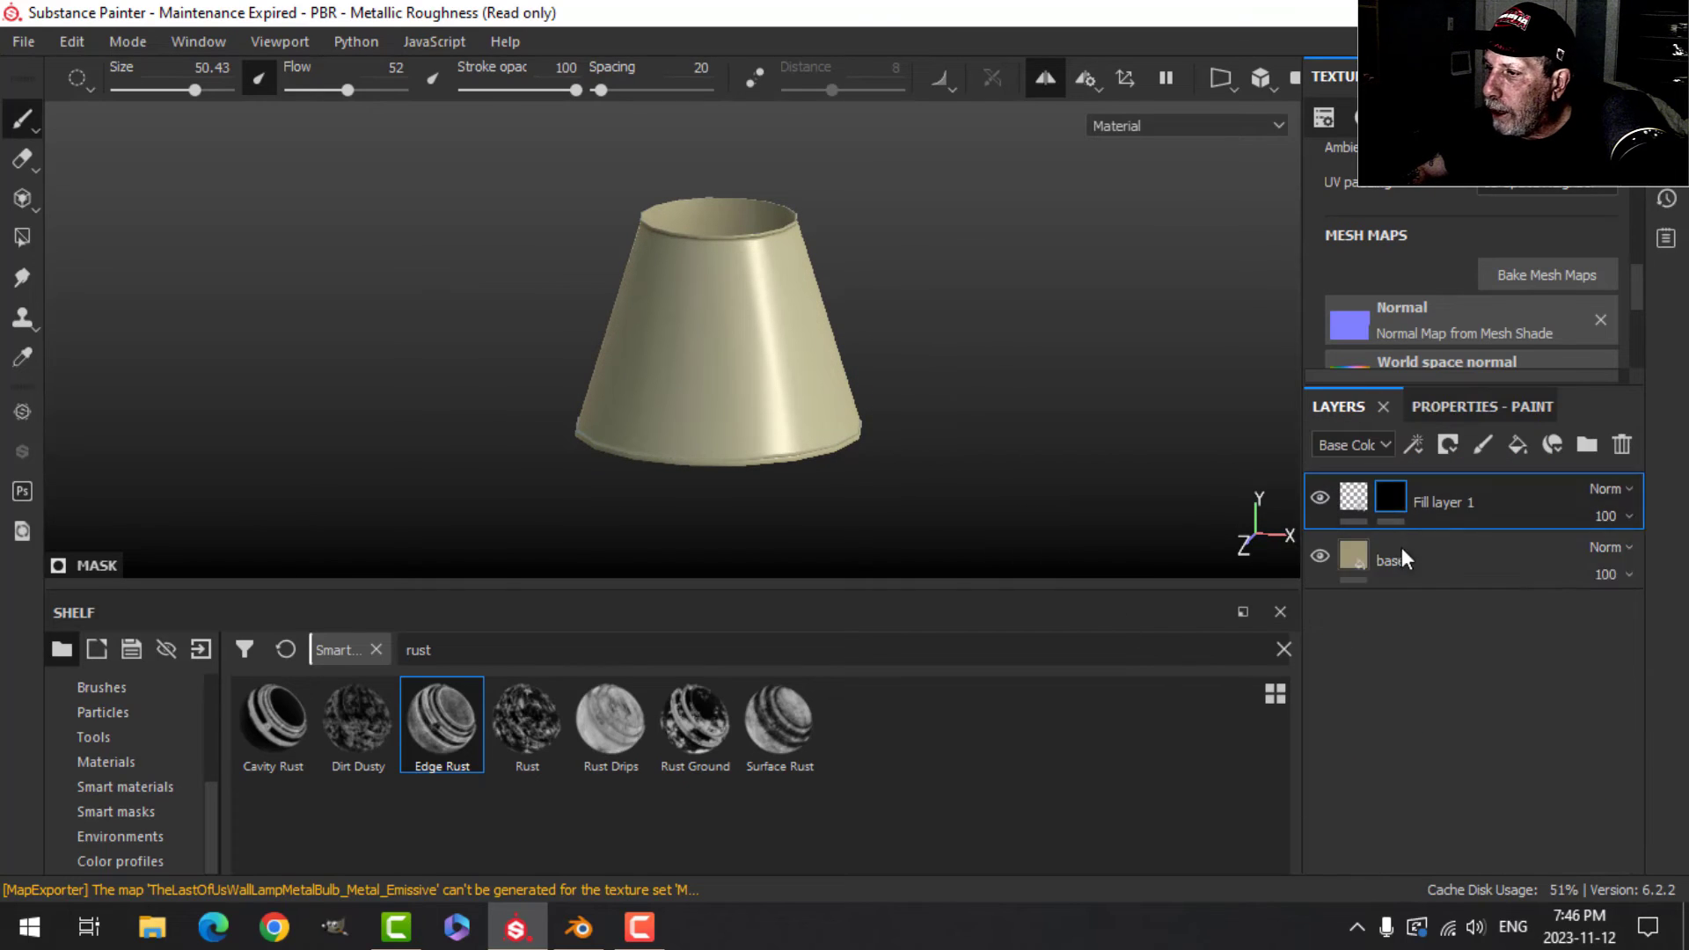
click(1357, 500)
click(1427, 410)
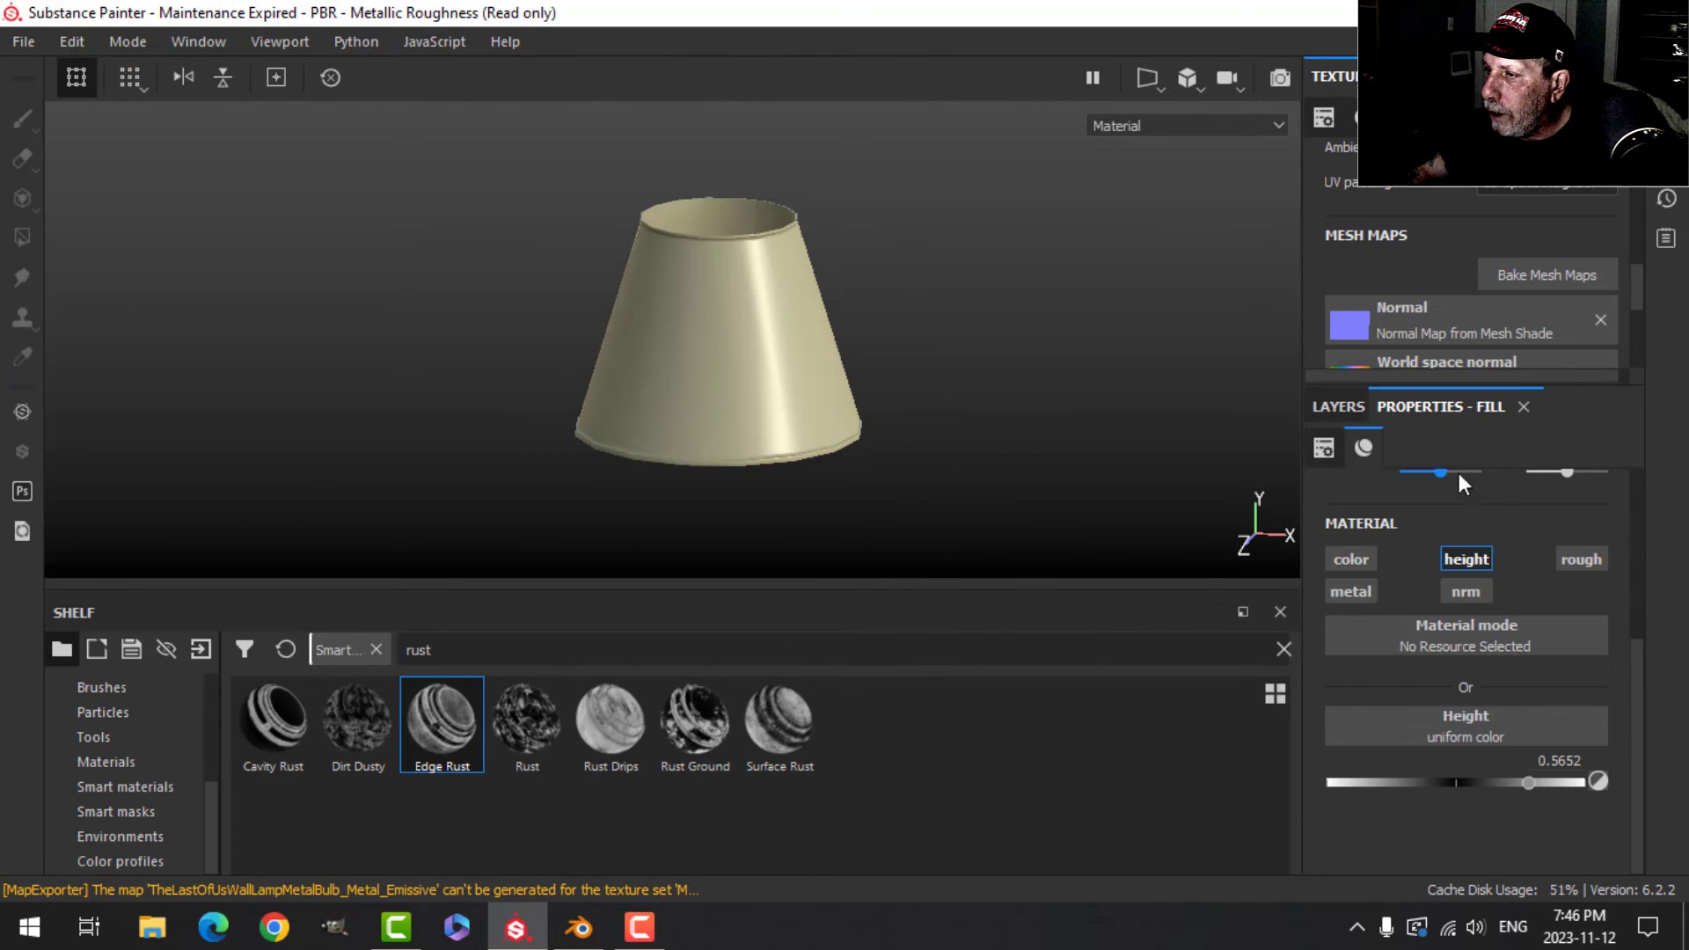
click(1345, 412)
click(1390, 560)
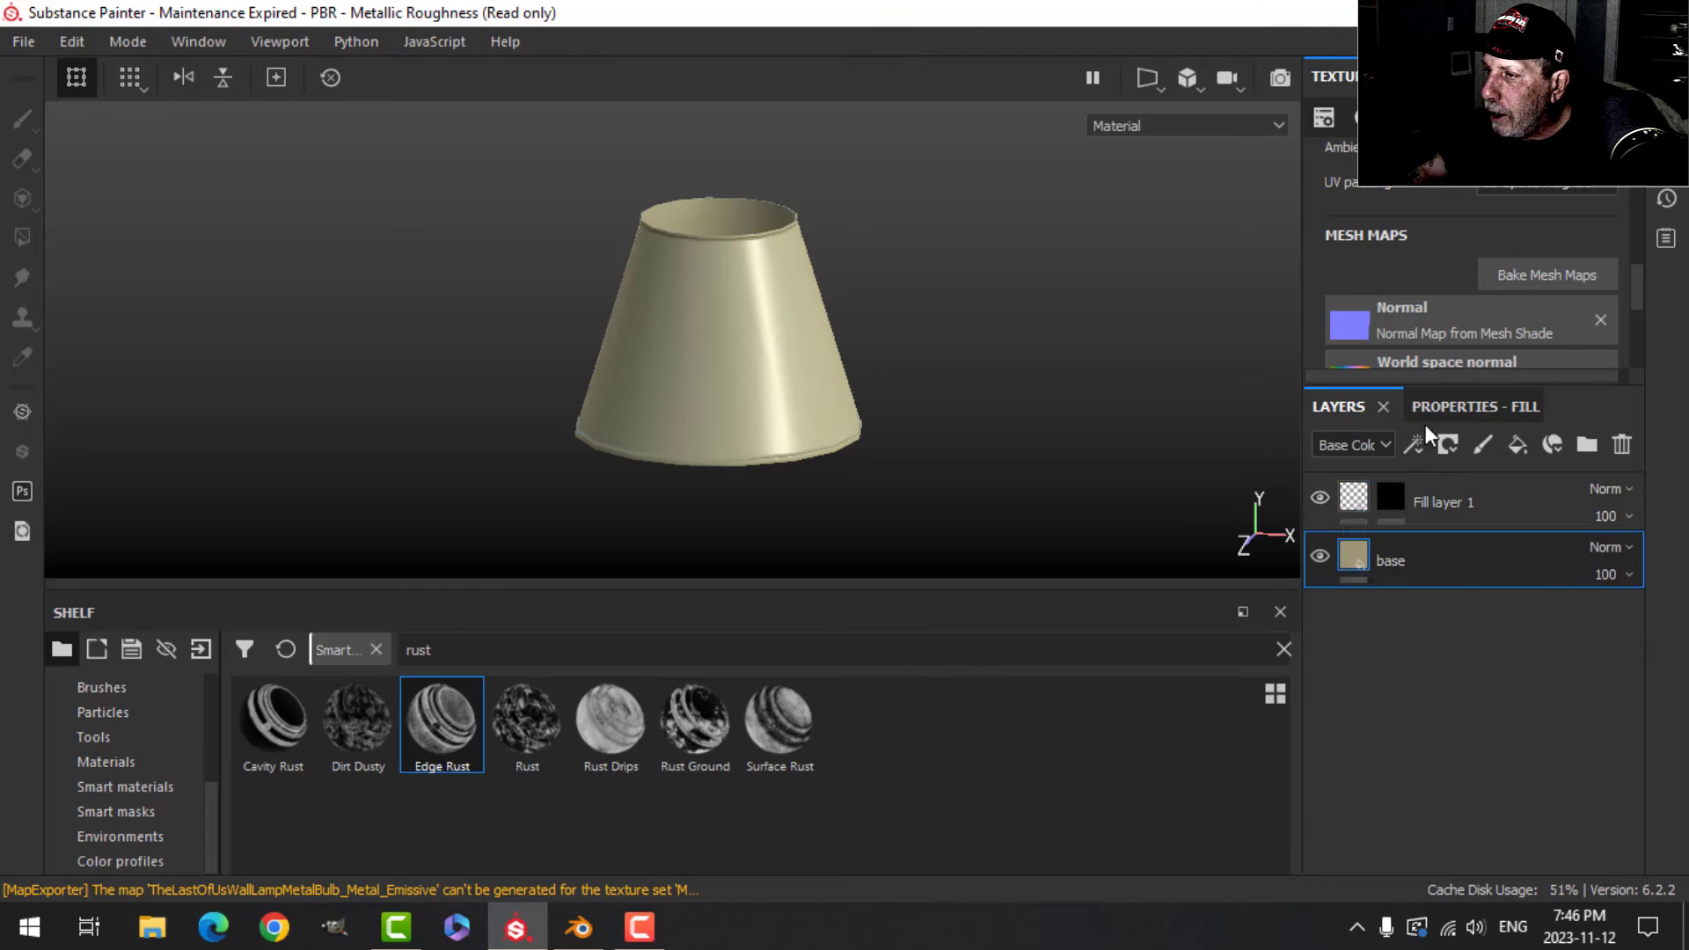
click(1476, 407)
scroll(1528, 691, down, 3)
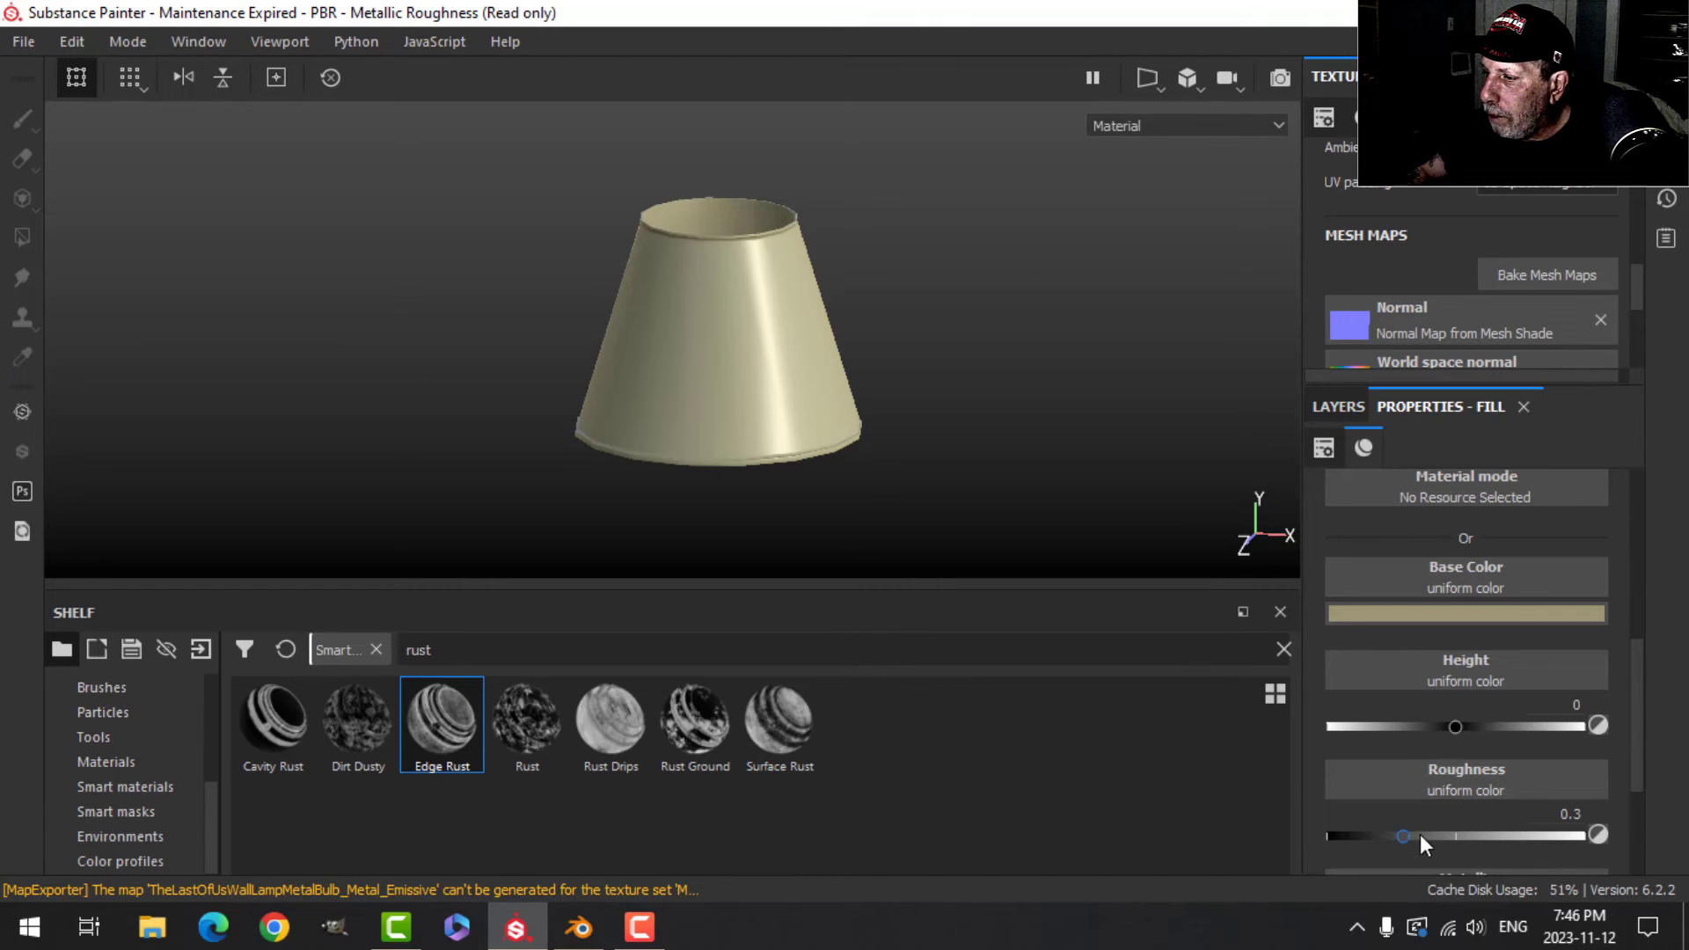
drag(1420, 834, 1512, 832)
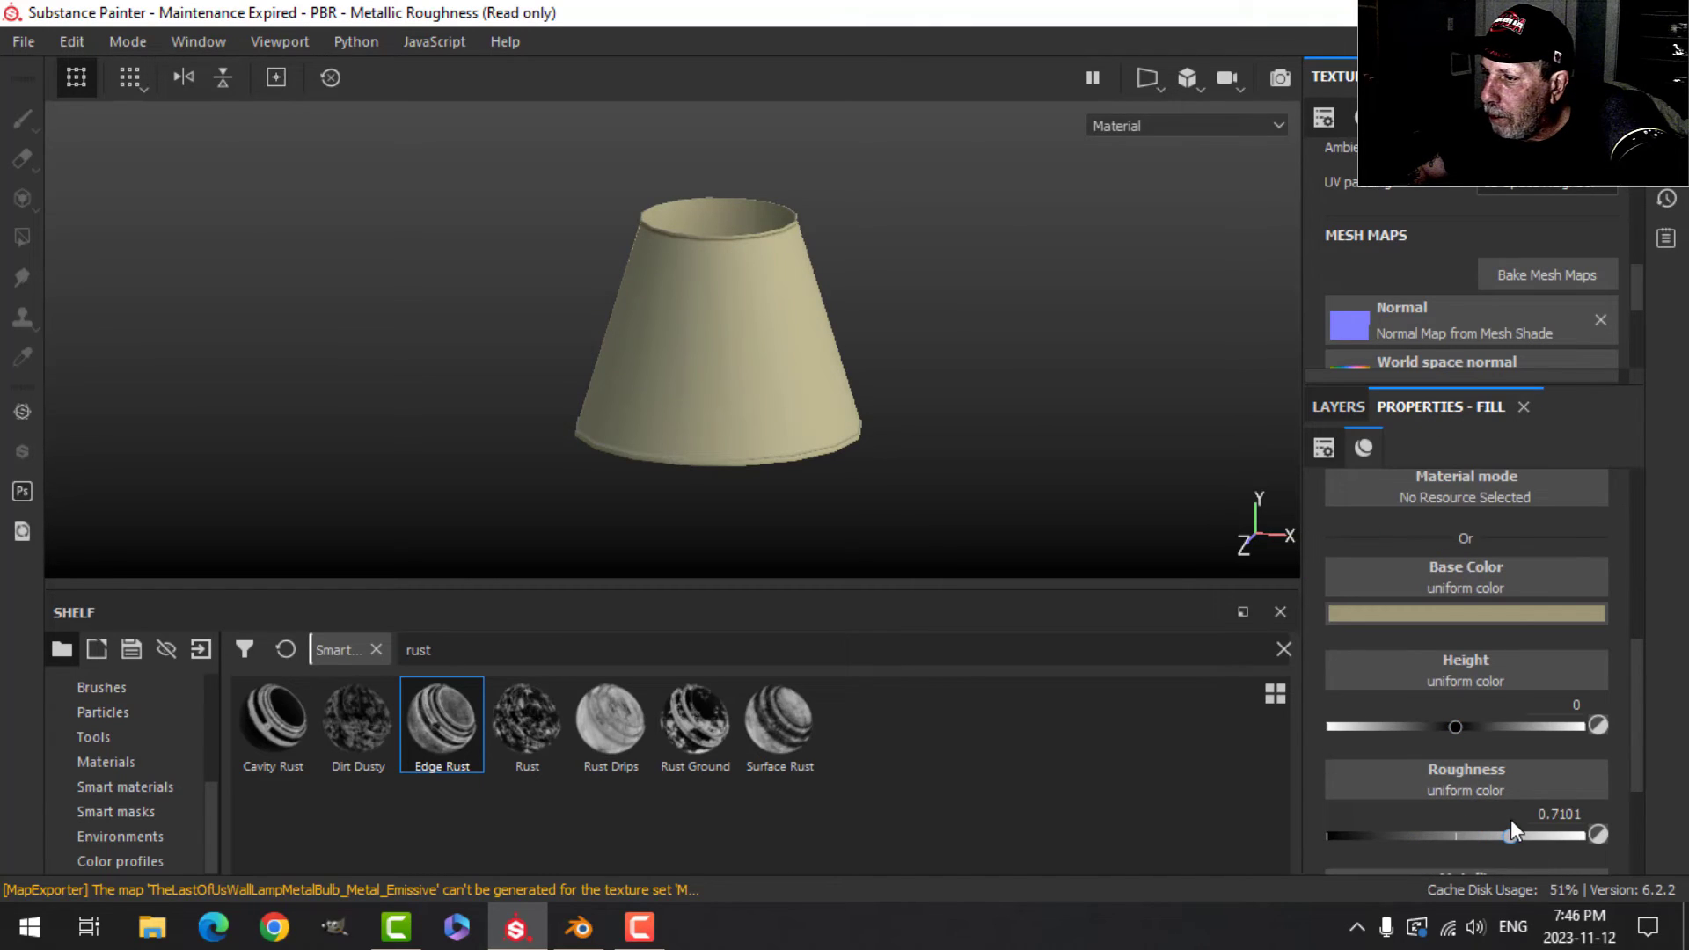
Paint pleats around the lampshade on the height fill layer's mask with a straight vertical stroke from the upper to the lower rim.
click(1337, 406)
click(1388, 498)
alt+shift+drag(700, 327, 786, 286)
scroll(706, 293, up, 3)
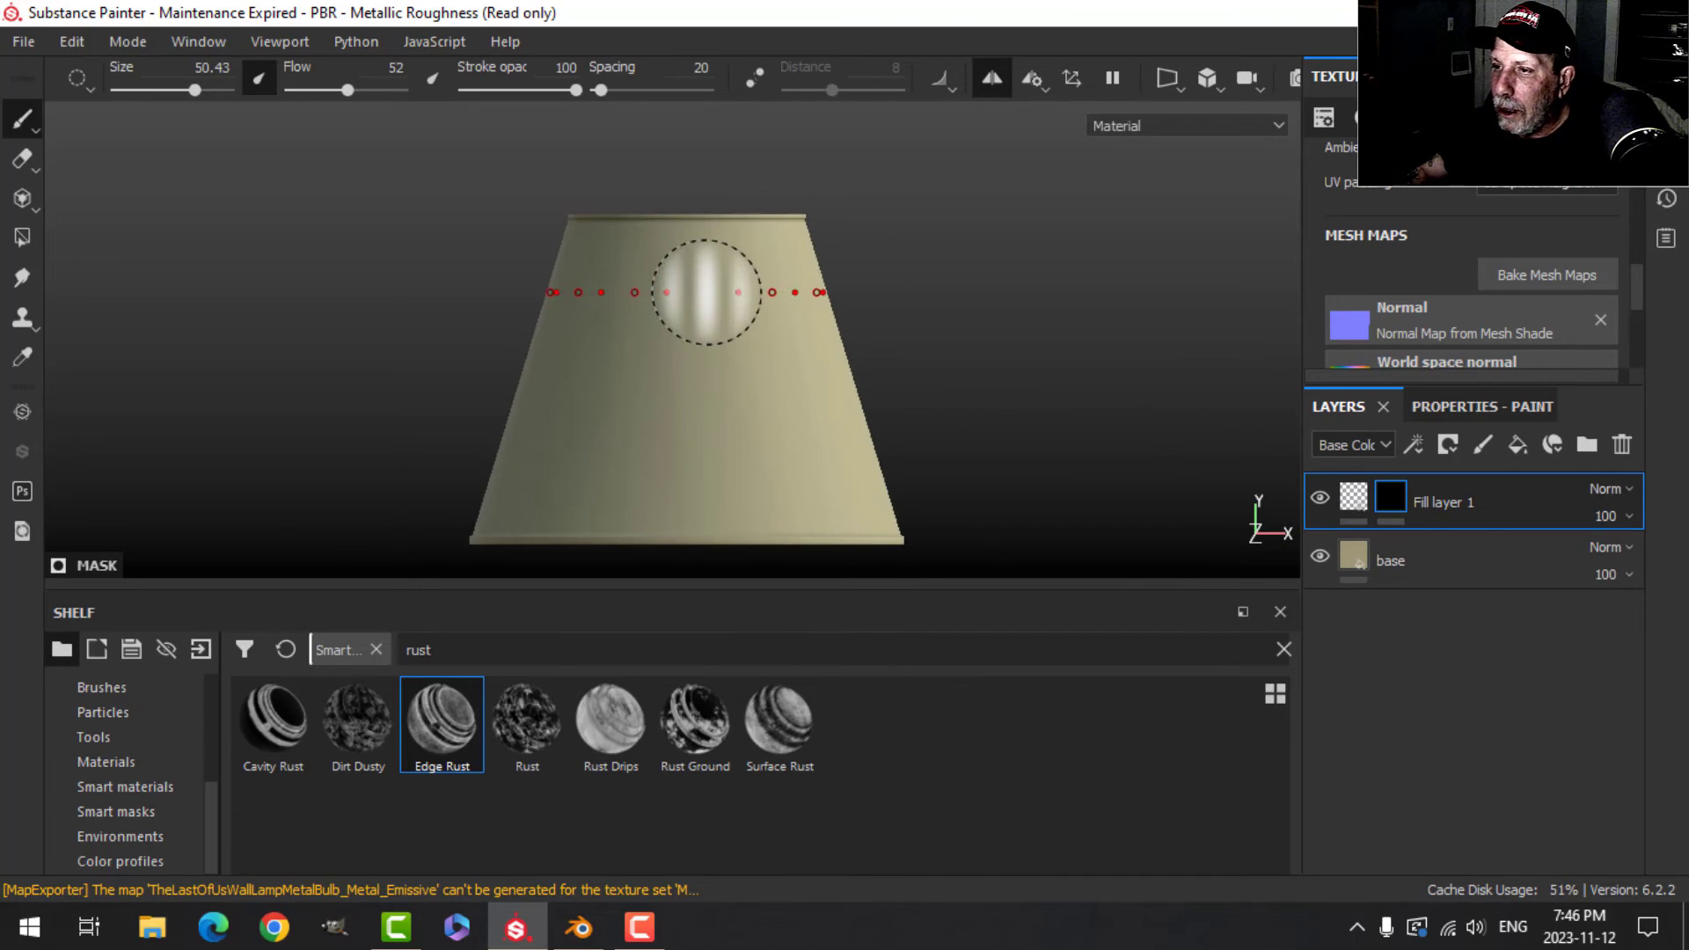
click(696, 280)
key(ctrl+shift)
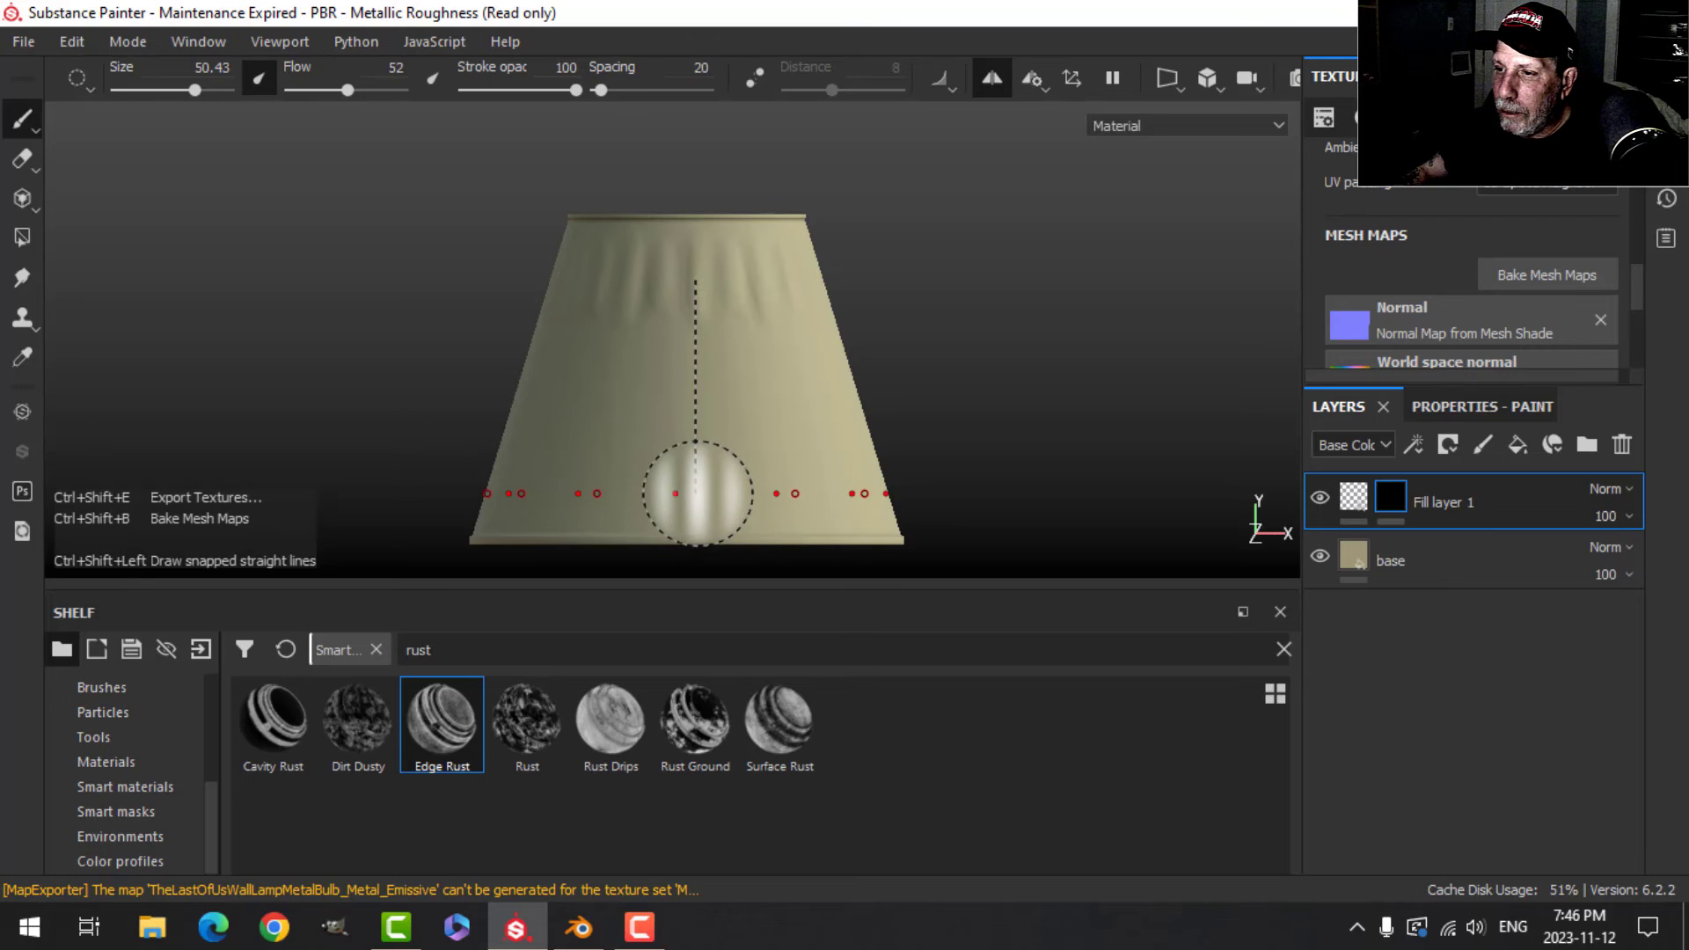
ctrl+shift+click(696, 491)
Examine the painted pleats on the lampshade from several sides and distances.
scroll(988, 371, down, 3)
mouse_move(988, 371)
alt+mouse_down()
mouse_move(577, 426)
mouse_move(465, 400)
mouse_move(773, 396)
mouse_move(663, 445)
mouse_move(648, 404)
mouse_move(723, 415)
alt+mouse_up()
mouse_move(951, 333)
shift+right_down()
mouse_move(922, 352)
mouse_move(978, 324)
shift+right_up()
scroll(972, 340, up, 2)
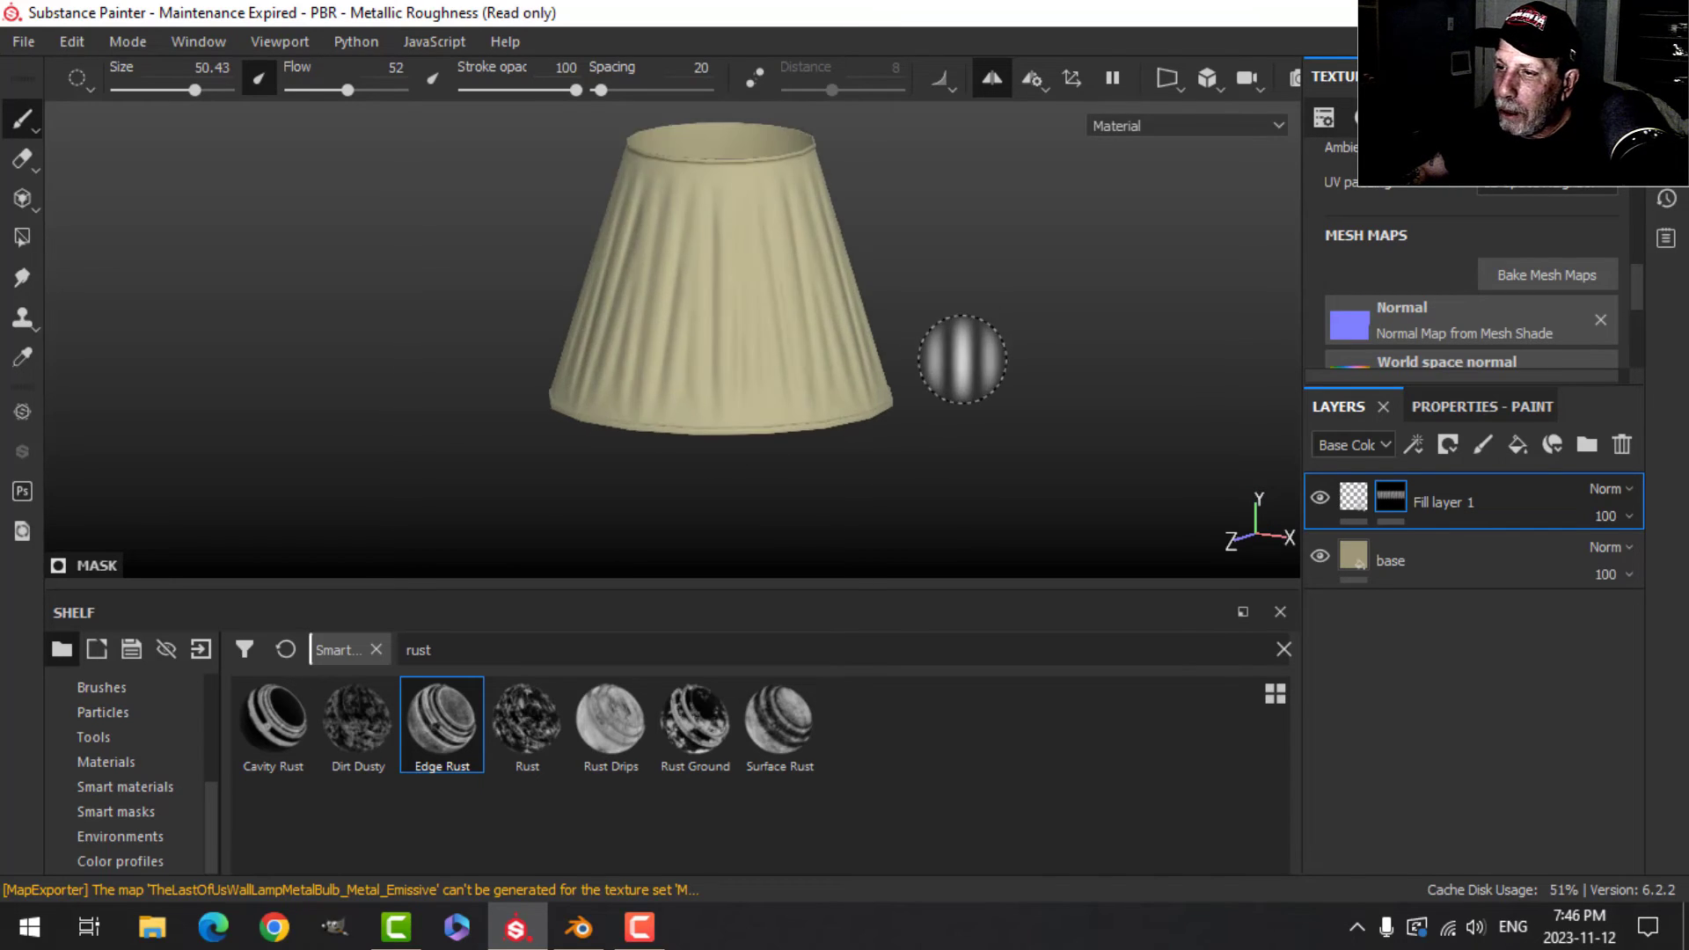
scroll(961, 361, down, 1)
alt+drag(960, 364, 964, 441)
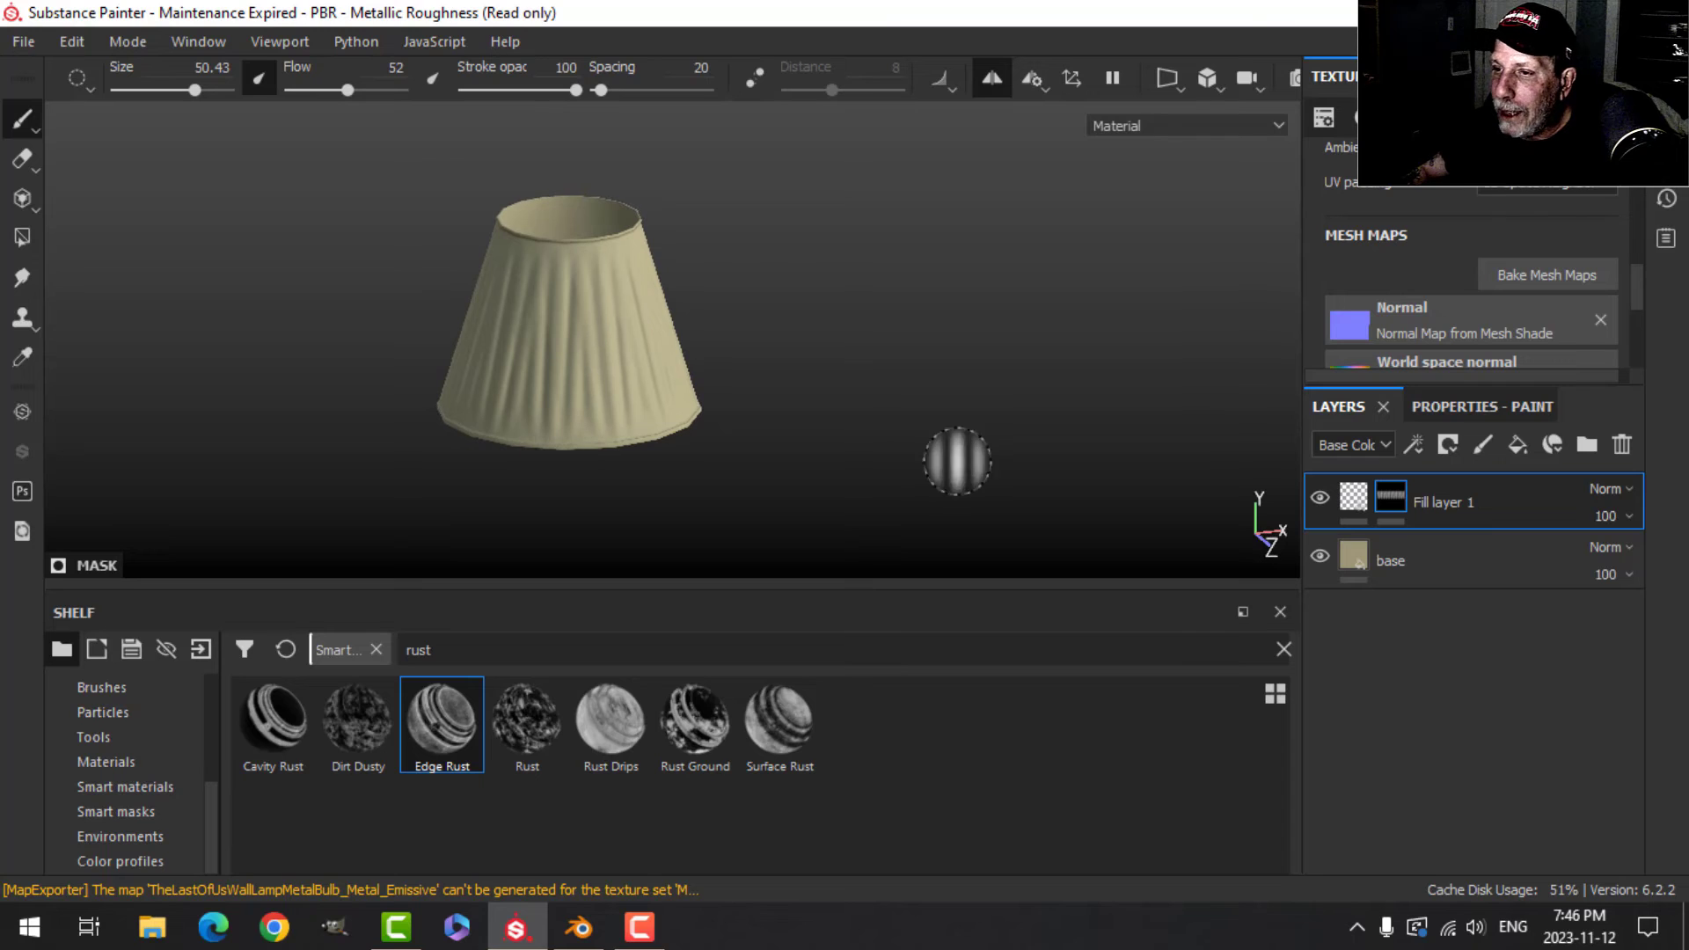
mouse_move(826, 464)
alt+middle_down()
mouse_move(813, 440)
mouse_move(836, 431)
alt+middle_up()
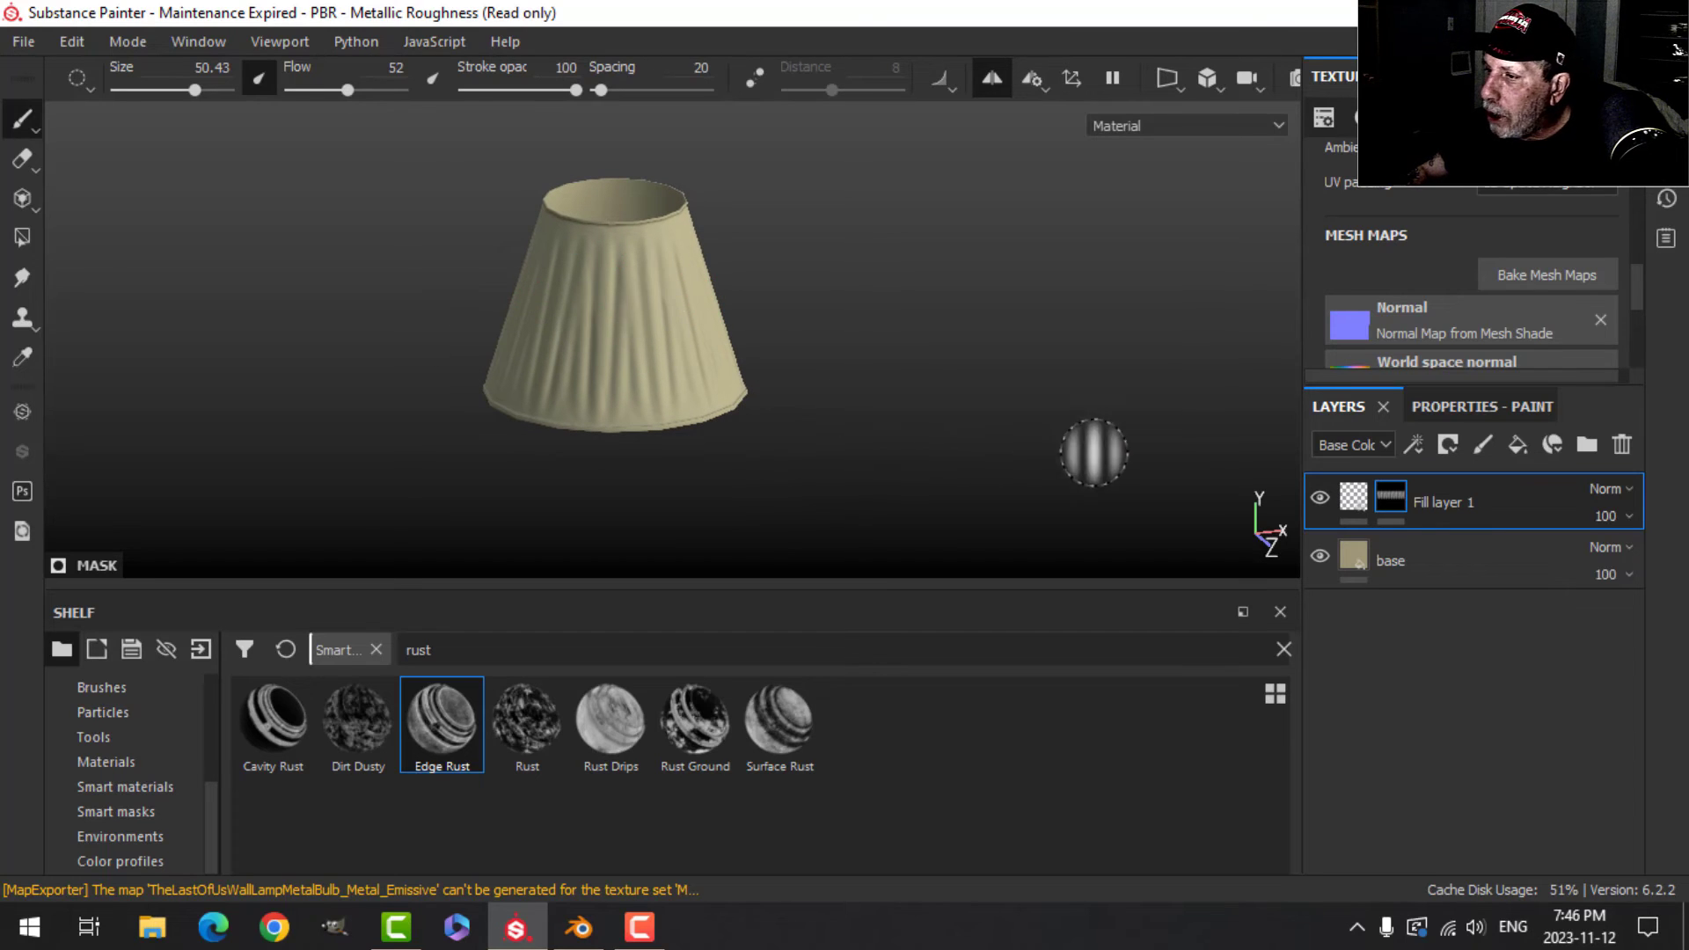
alt+drag(671, 404, 528, 403)
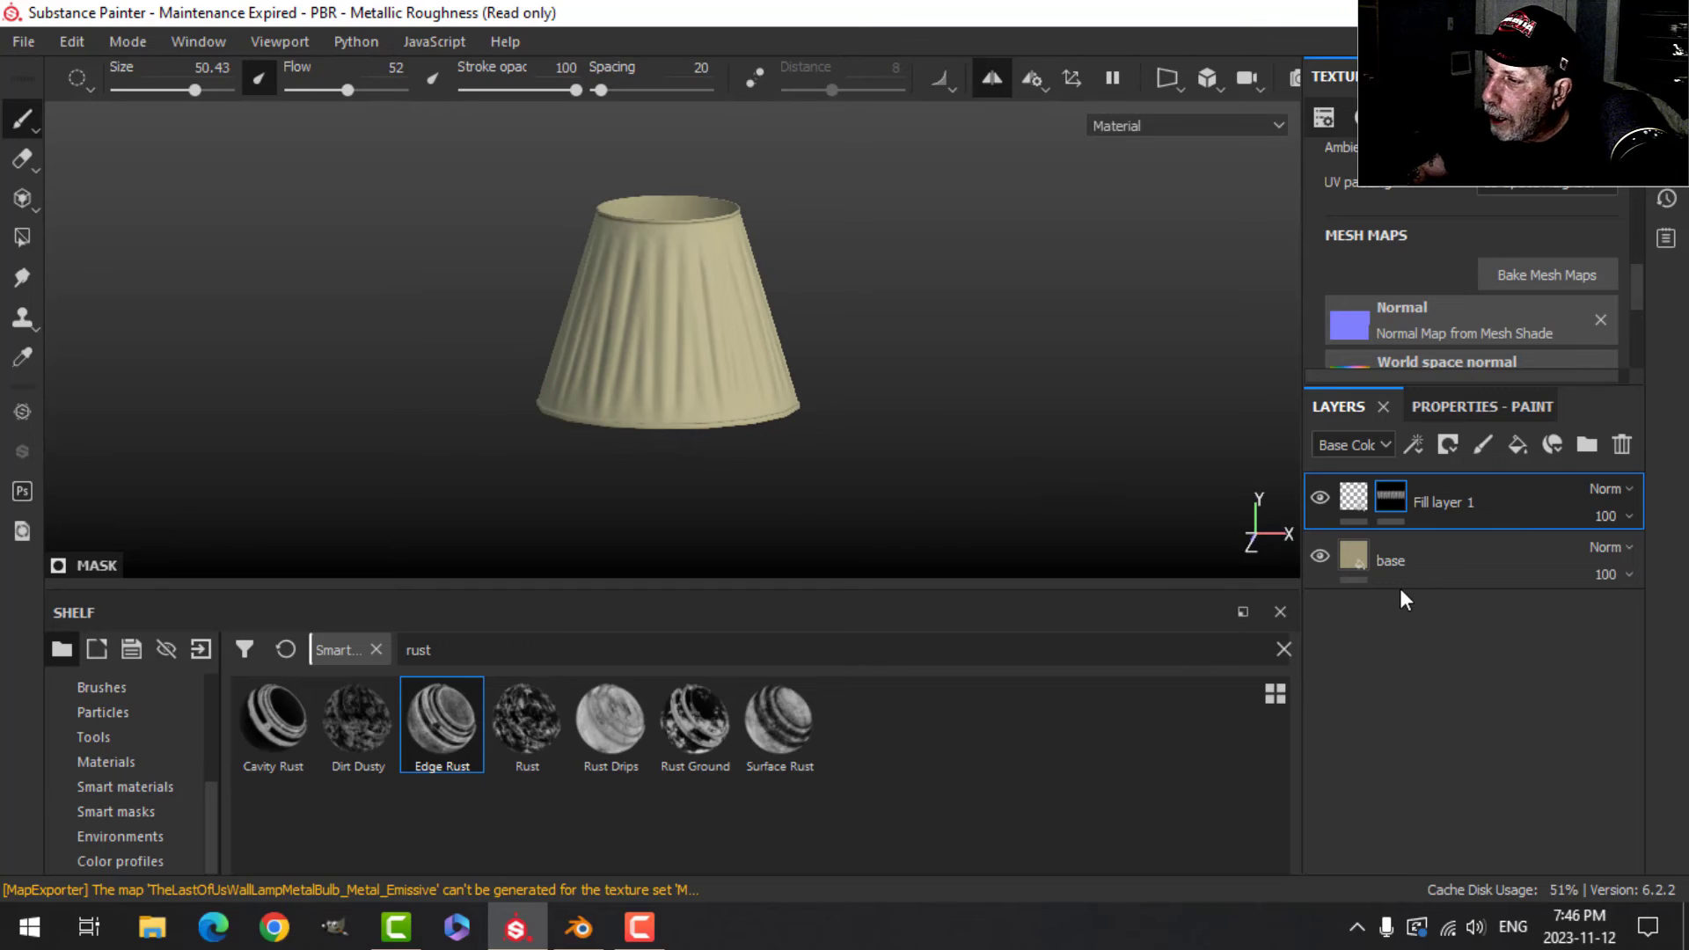
Find the Fabric Baseball Hat smart material, place it beneath the base layer and hide the base layer.
click(76, 789)
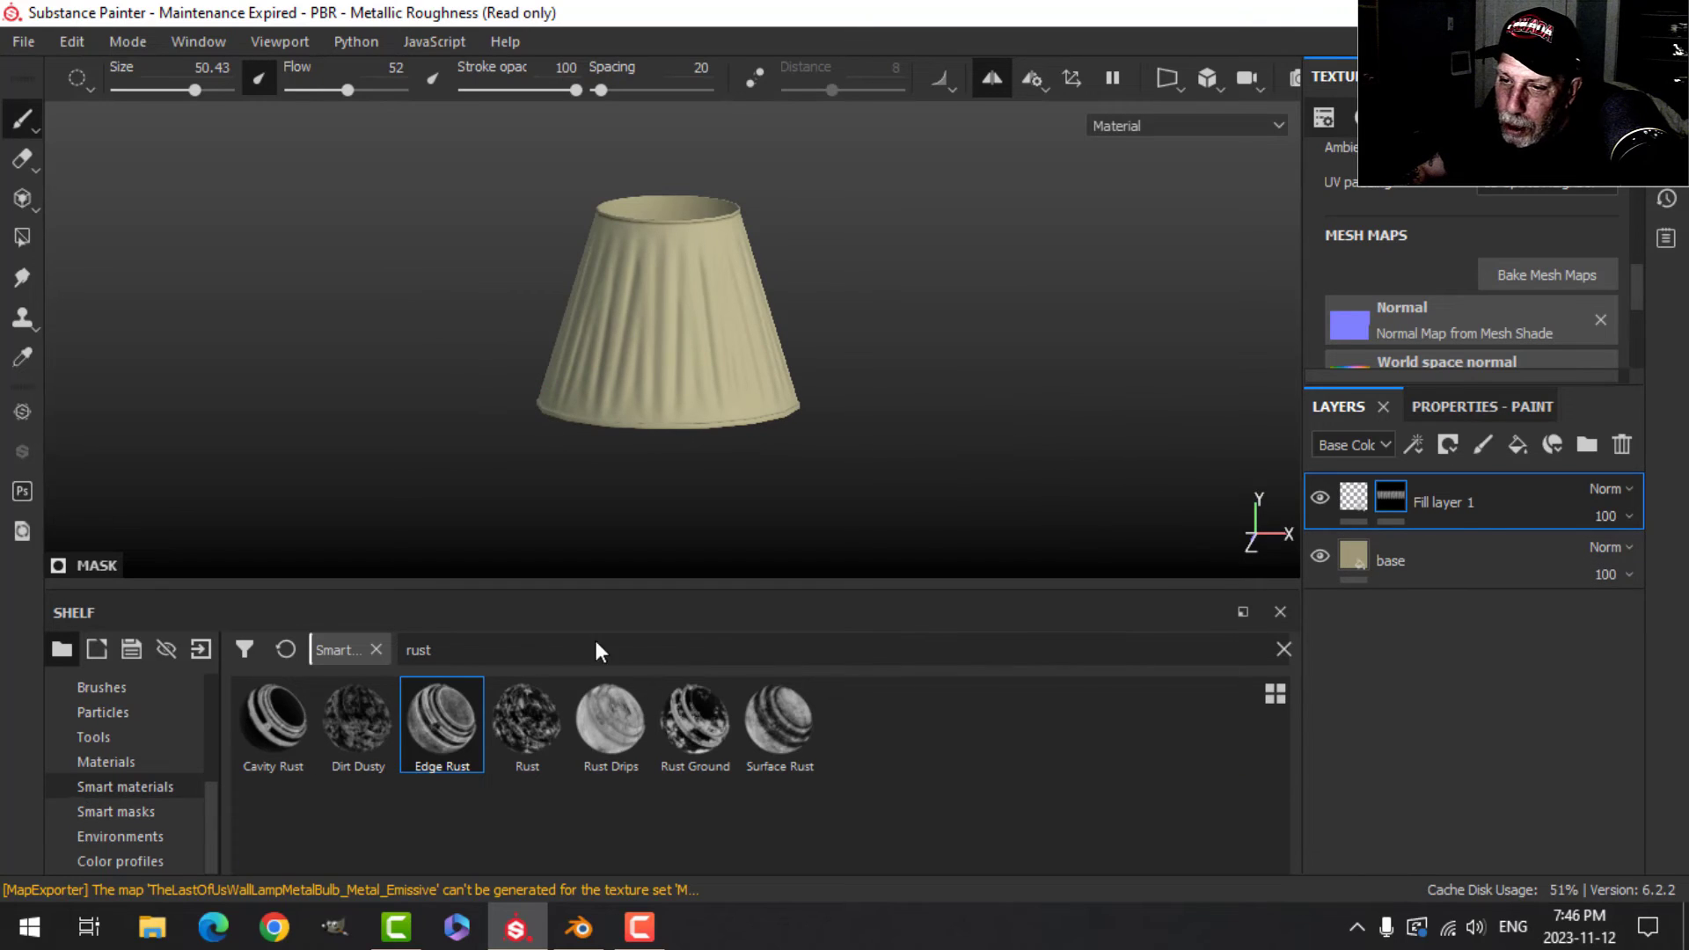
click(510, 643)
text(fabri)
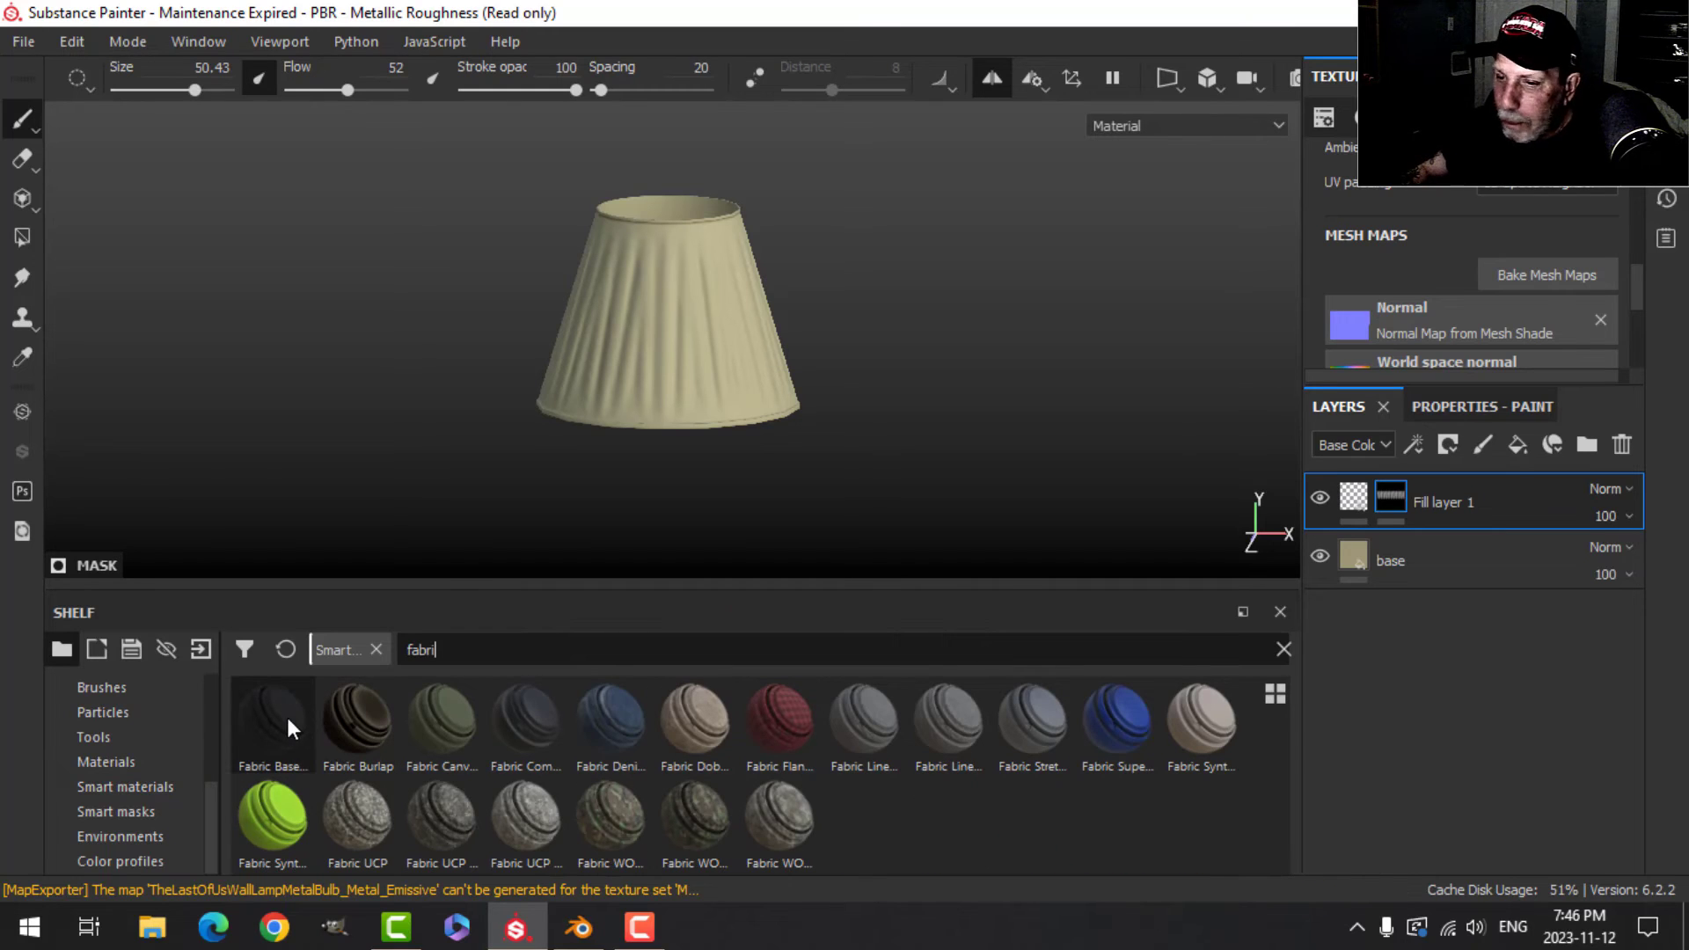
drag(287, 714, 1399, 637)
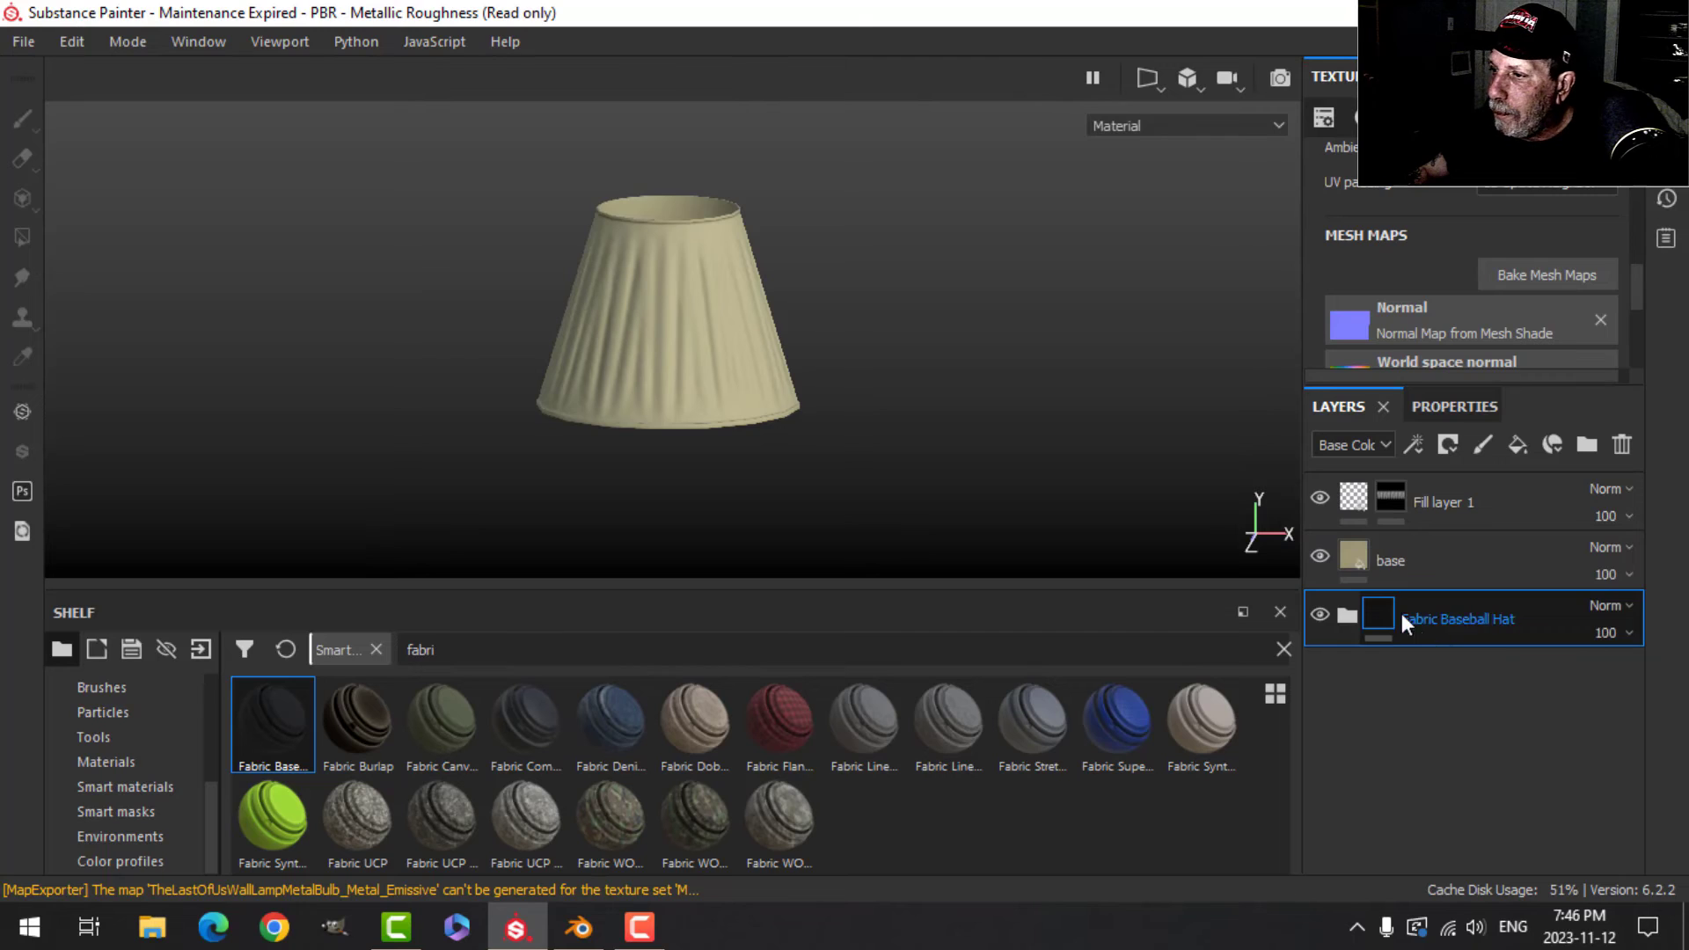
click(1319, 555)
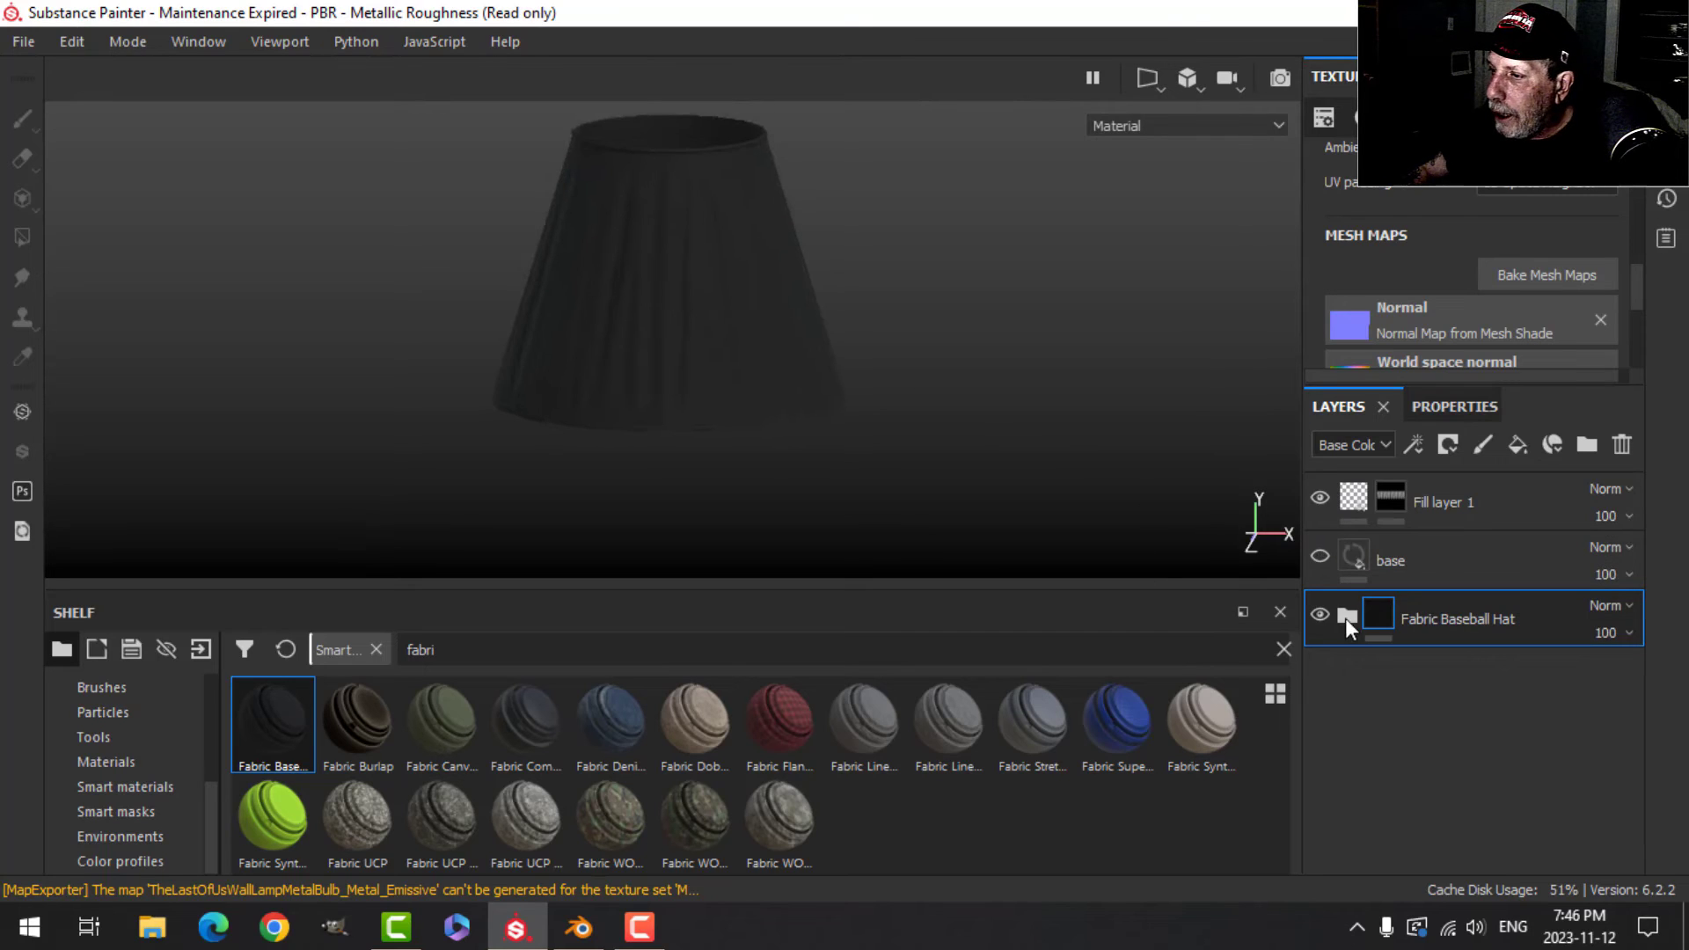
Open the Fabric Baseball Hat group and set its Fabric Base colour to a beige of about R 0.551, G 0.514, B 0.435.
click(1346, 616)
click(1379, 735)
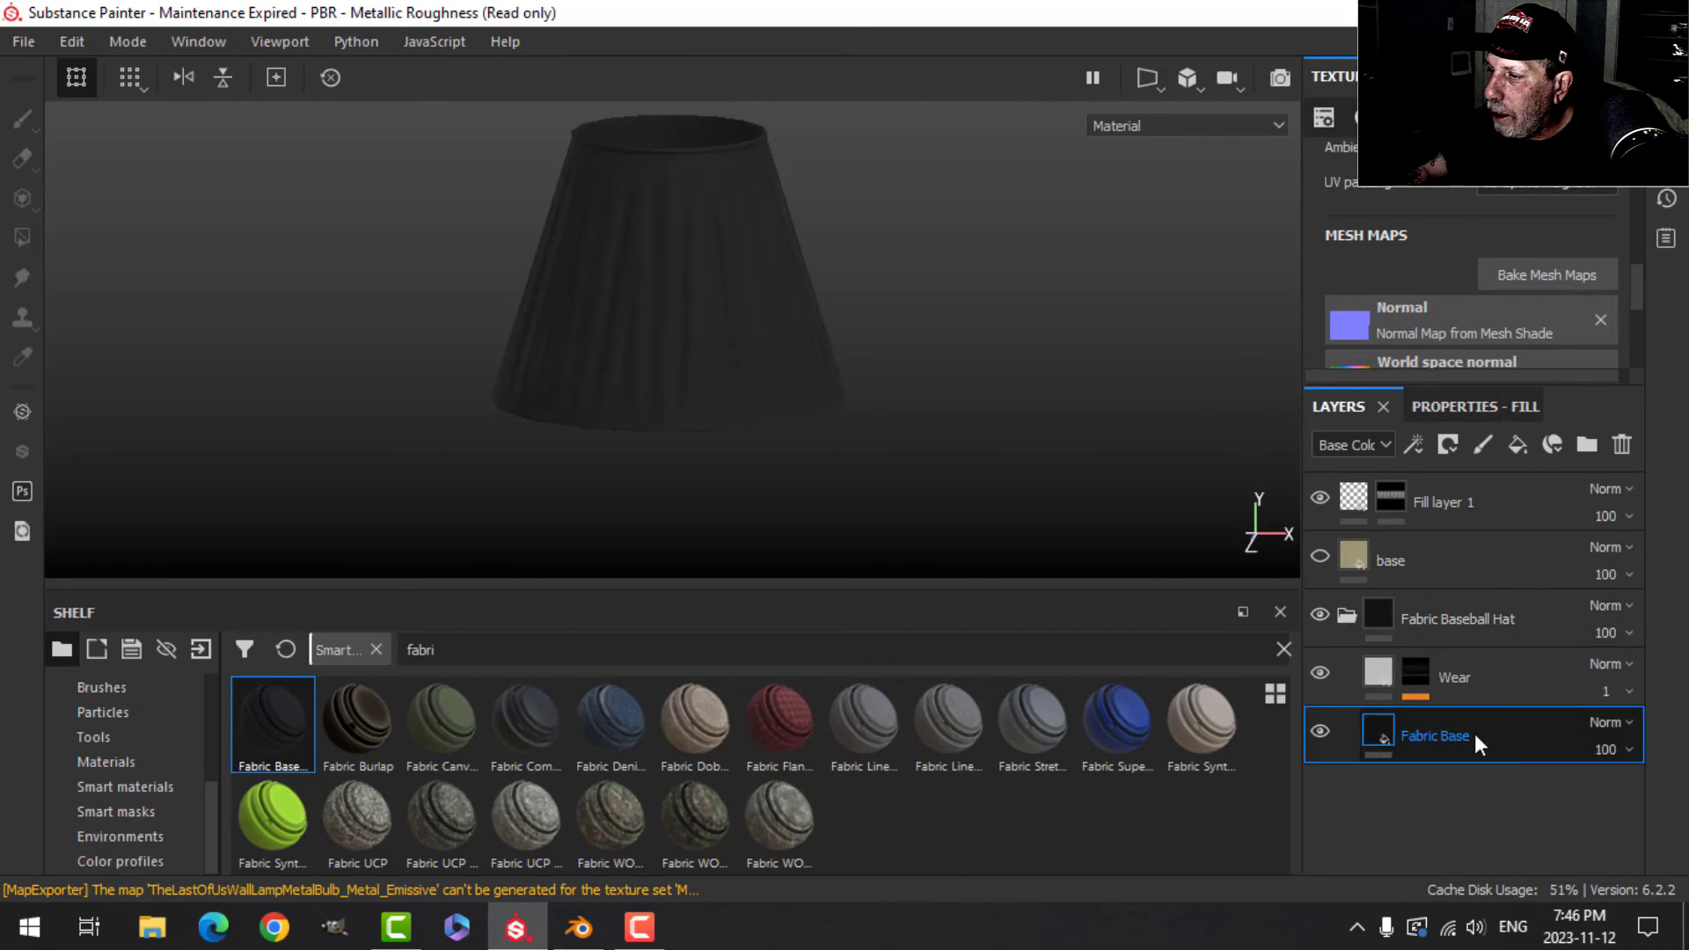
click(1469, 409)
click(1470, 790)
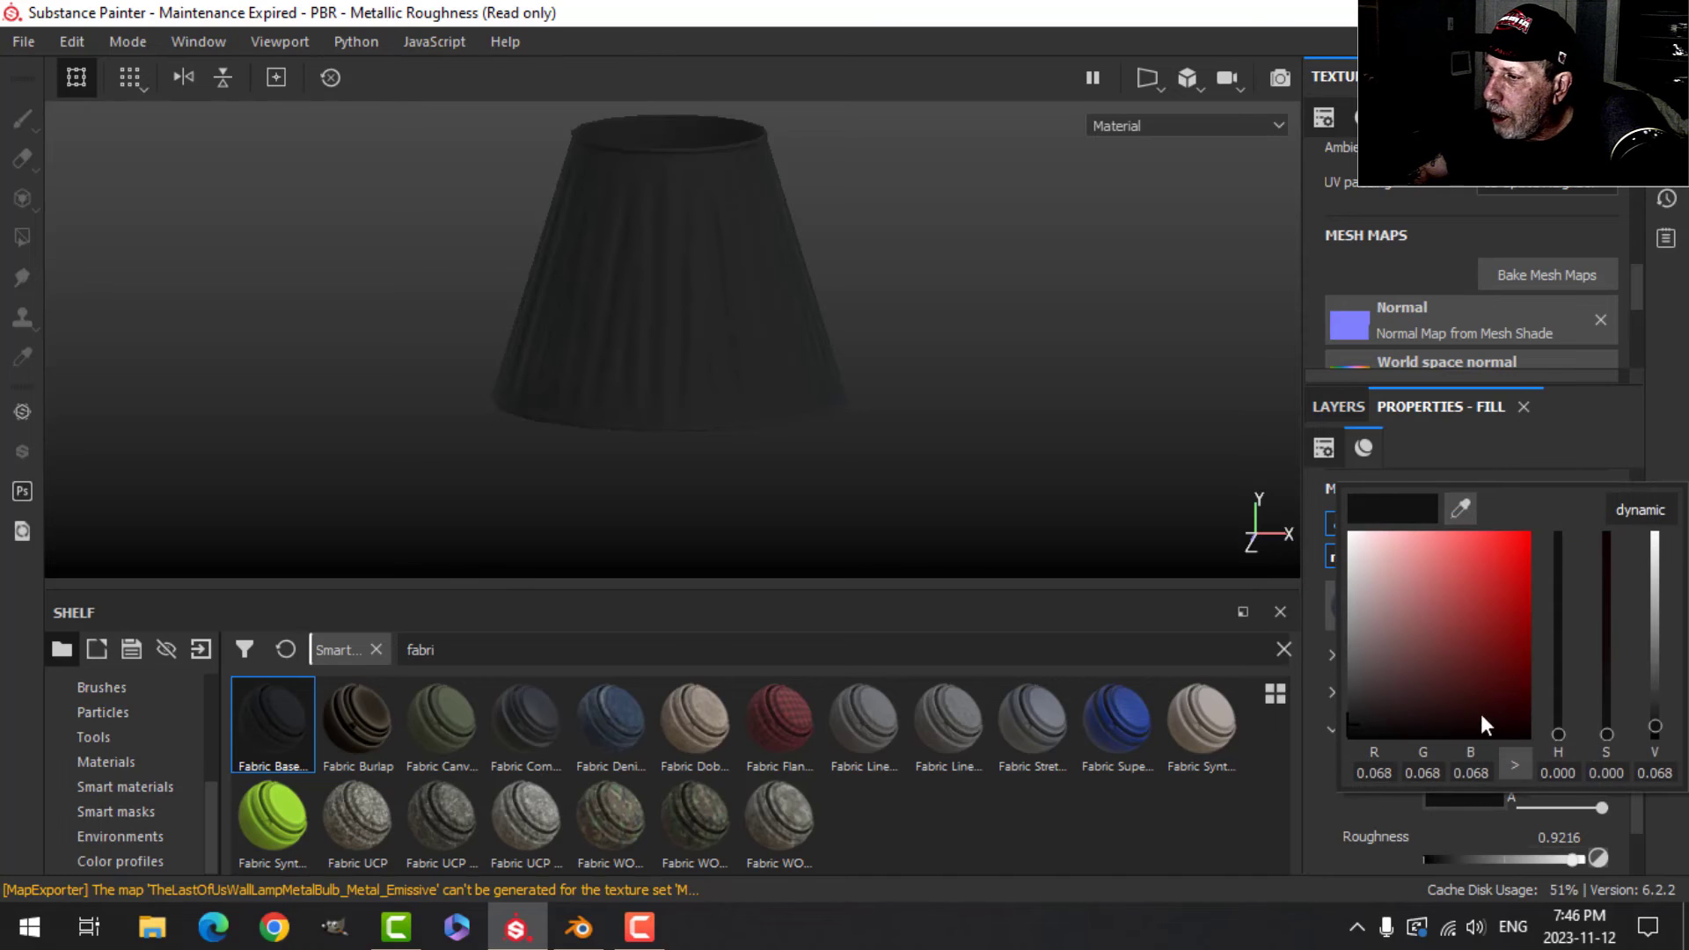
drag(1557, 730, 1554, 720)
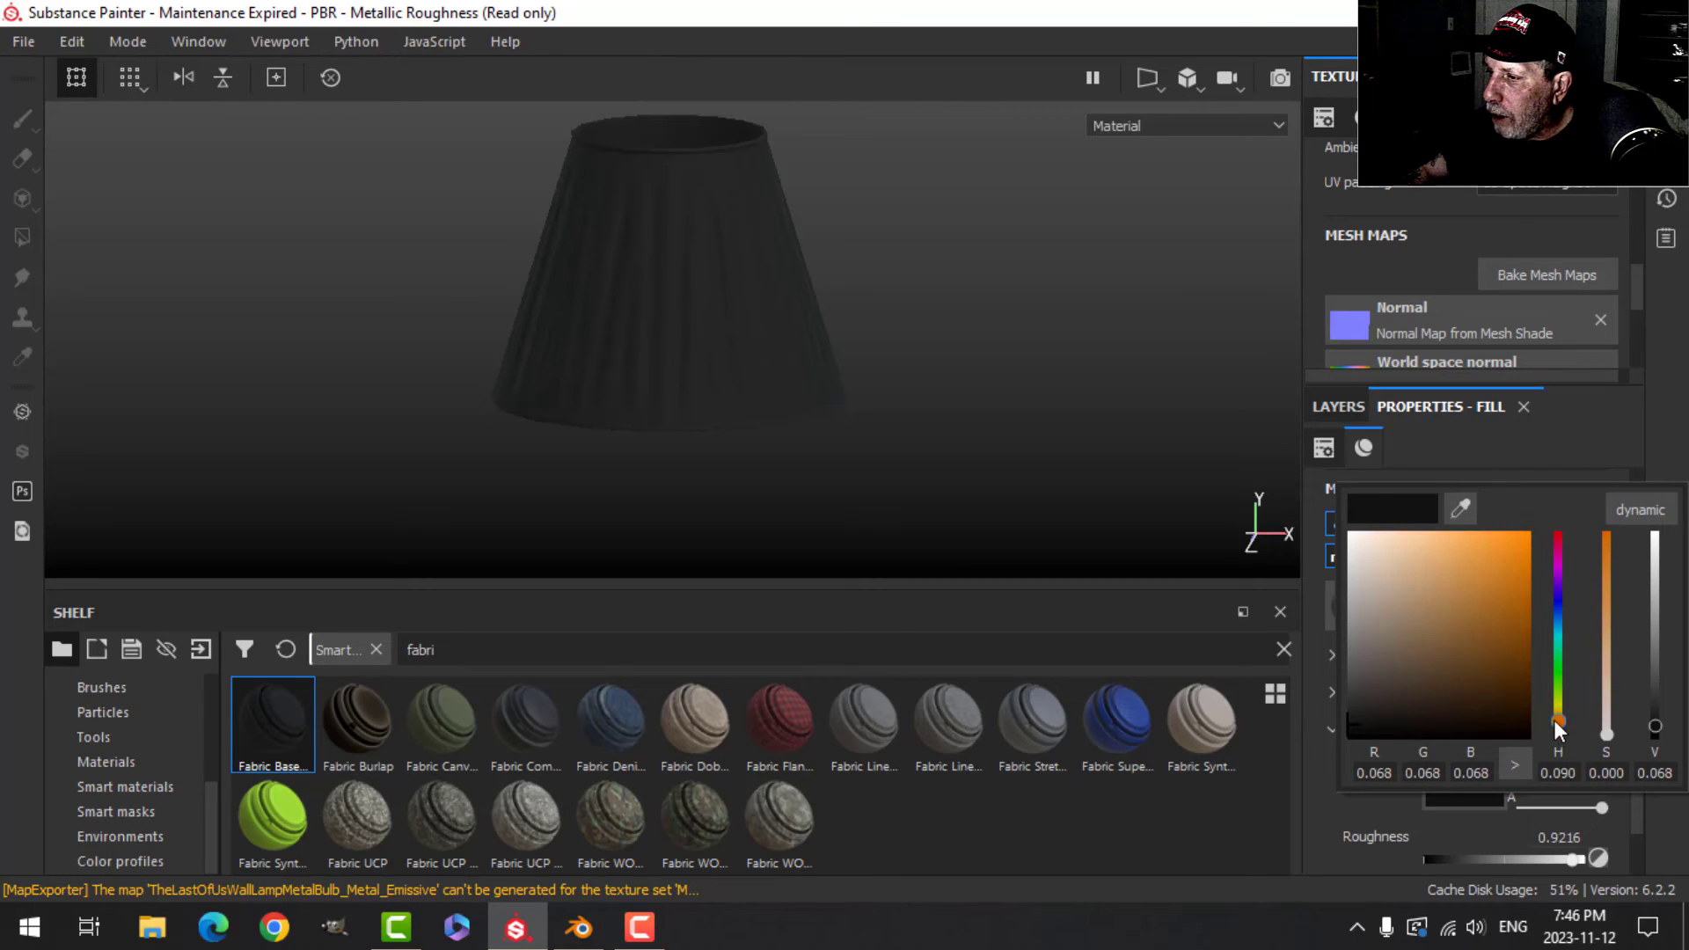
click(1388, 627)
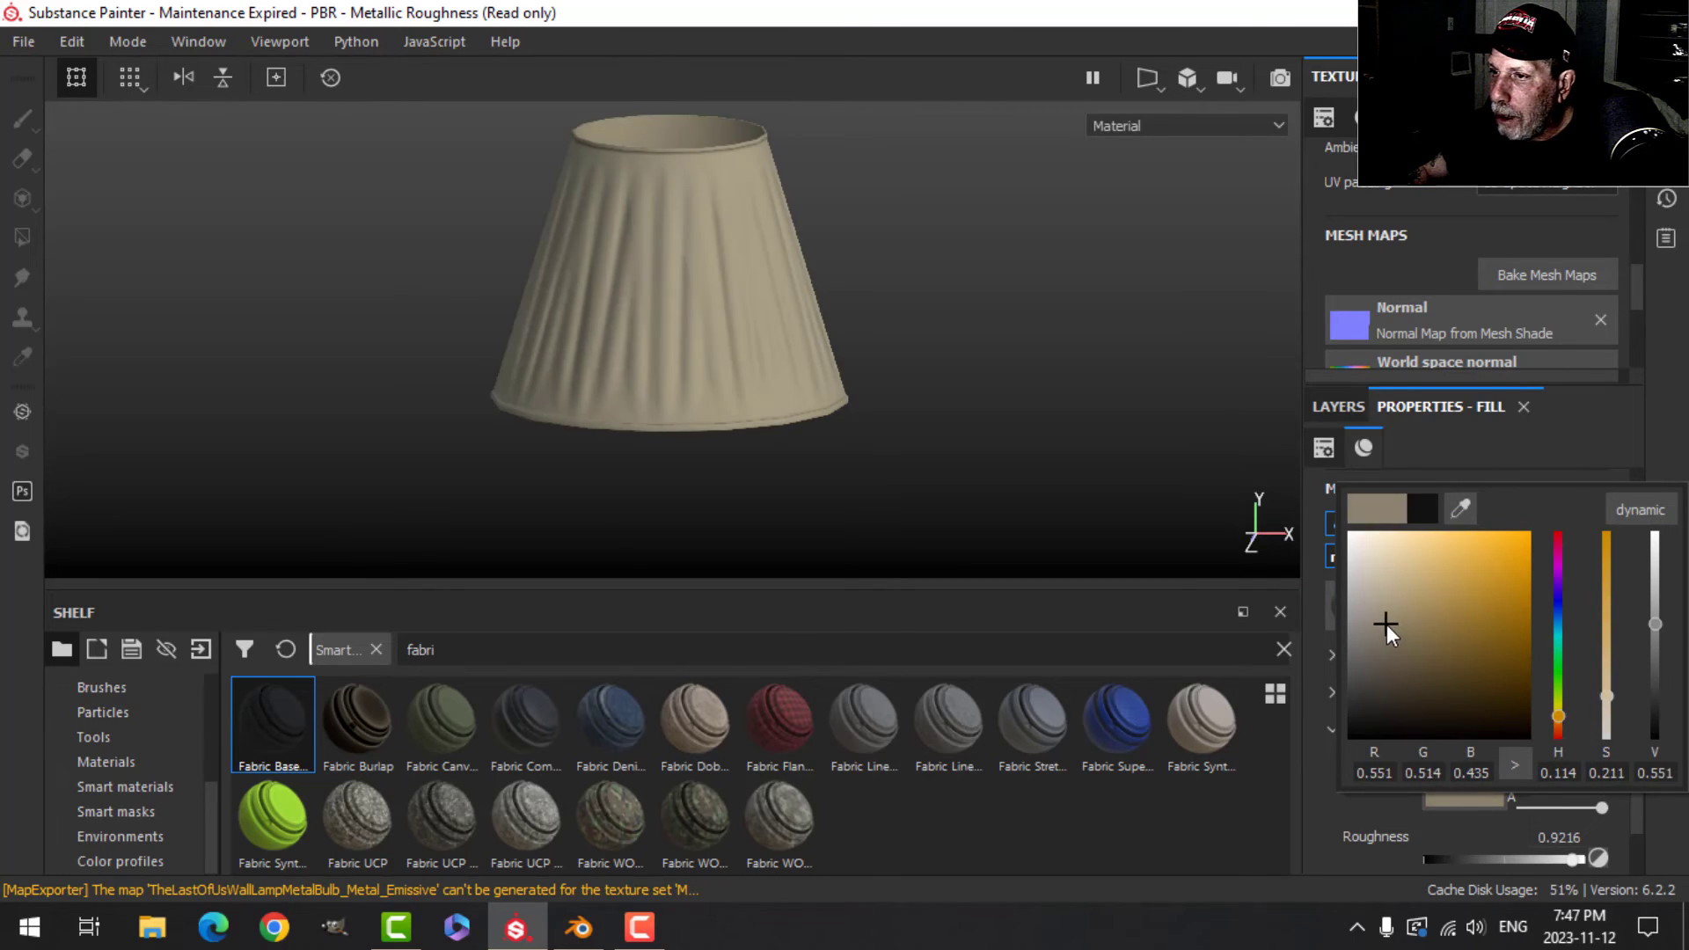
click(964, 363)
Examine the beige fabric and its pleats on the lampshade from several sides and distances.
scroll(950, 368, up, 5)
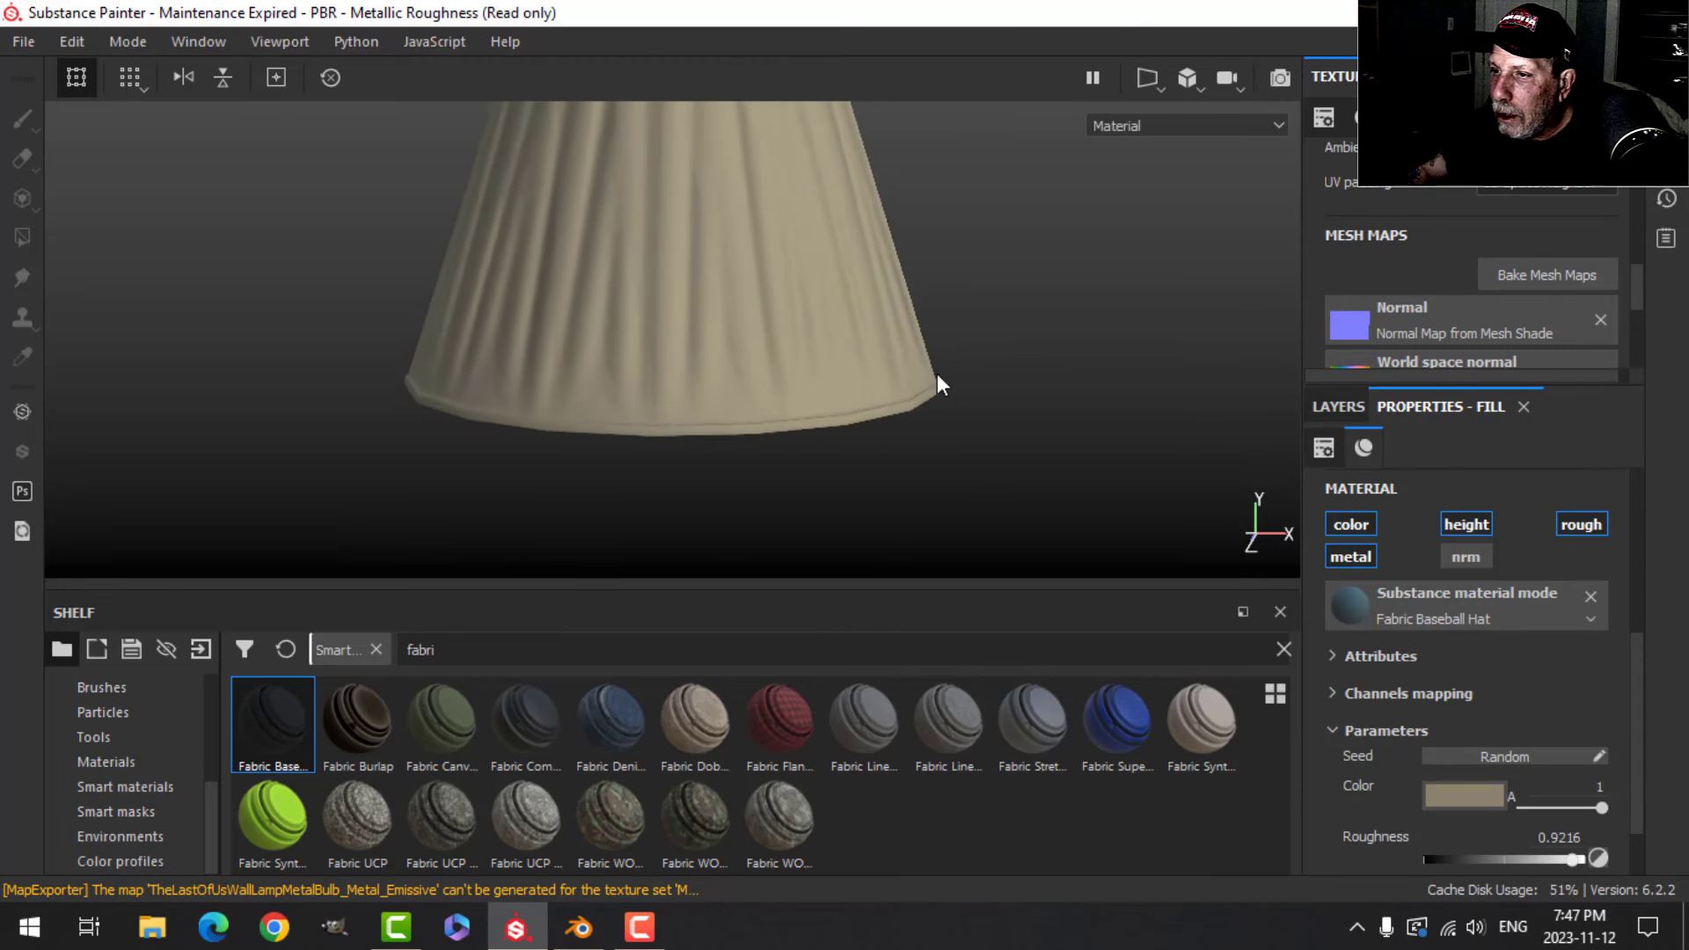
scroll(693, 399, down, 3)
alt+middle_drag(642, 311, 639, 413)
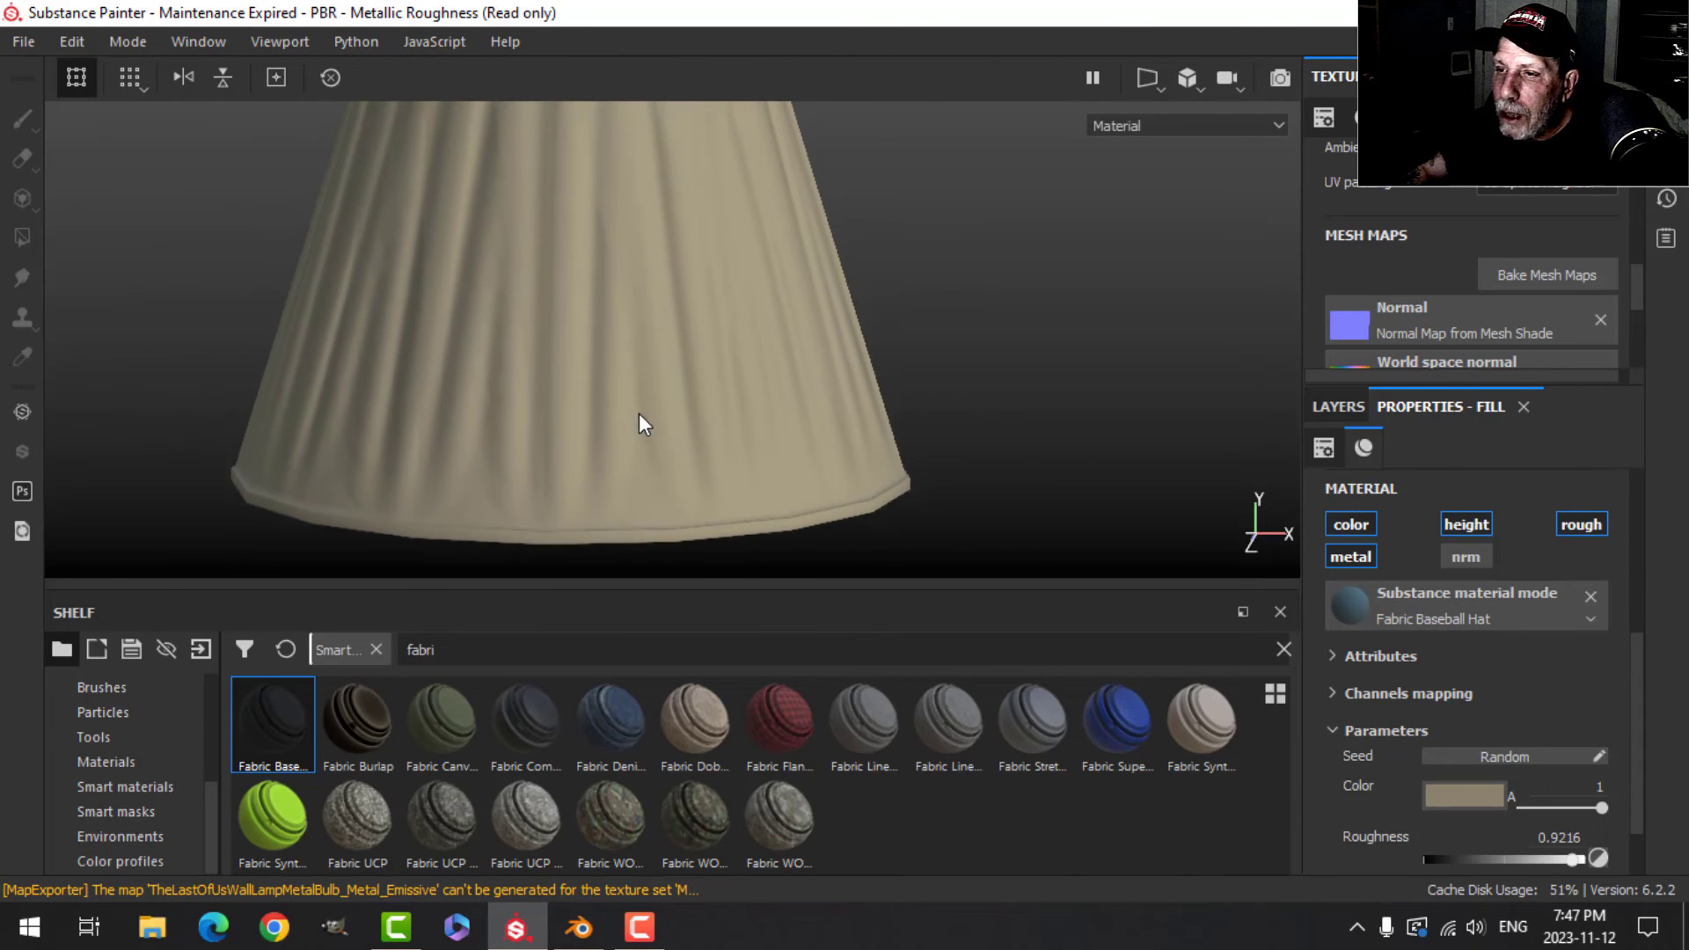
scroll(499, 315, up, 5)
scroll(458, 308, down, 5)
alt+drag(510, 338, 807, 396)
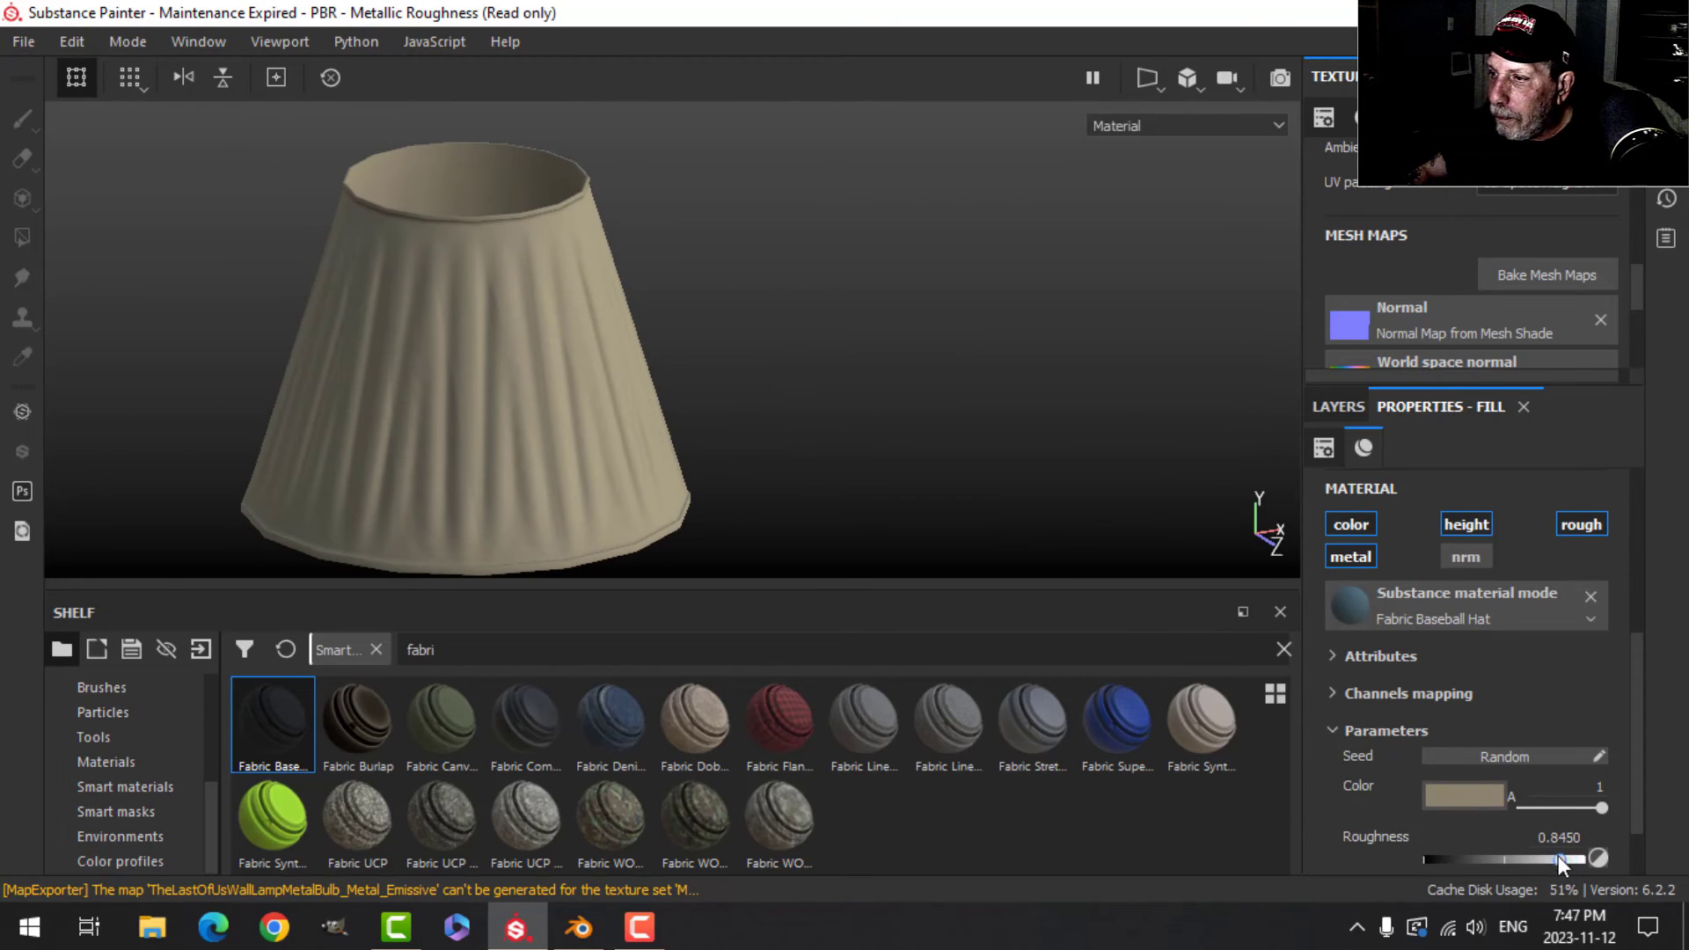
click(1338, 406)
click(1394, 738)
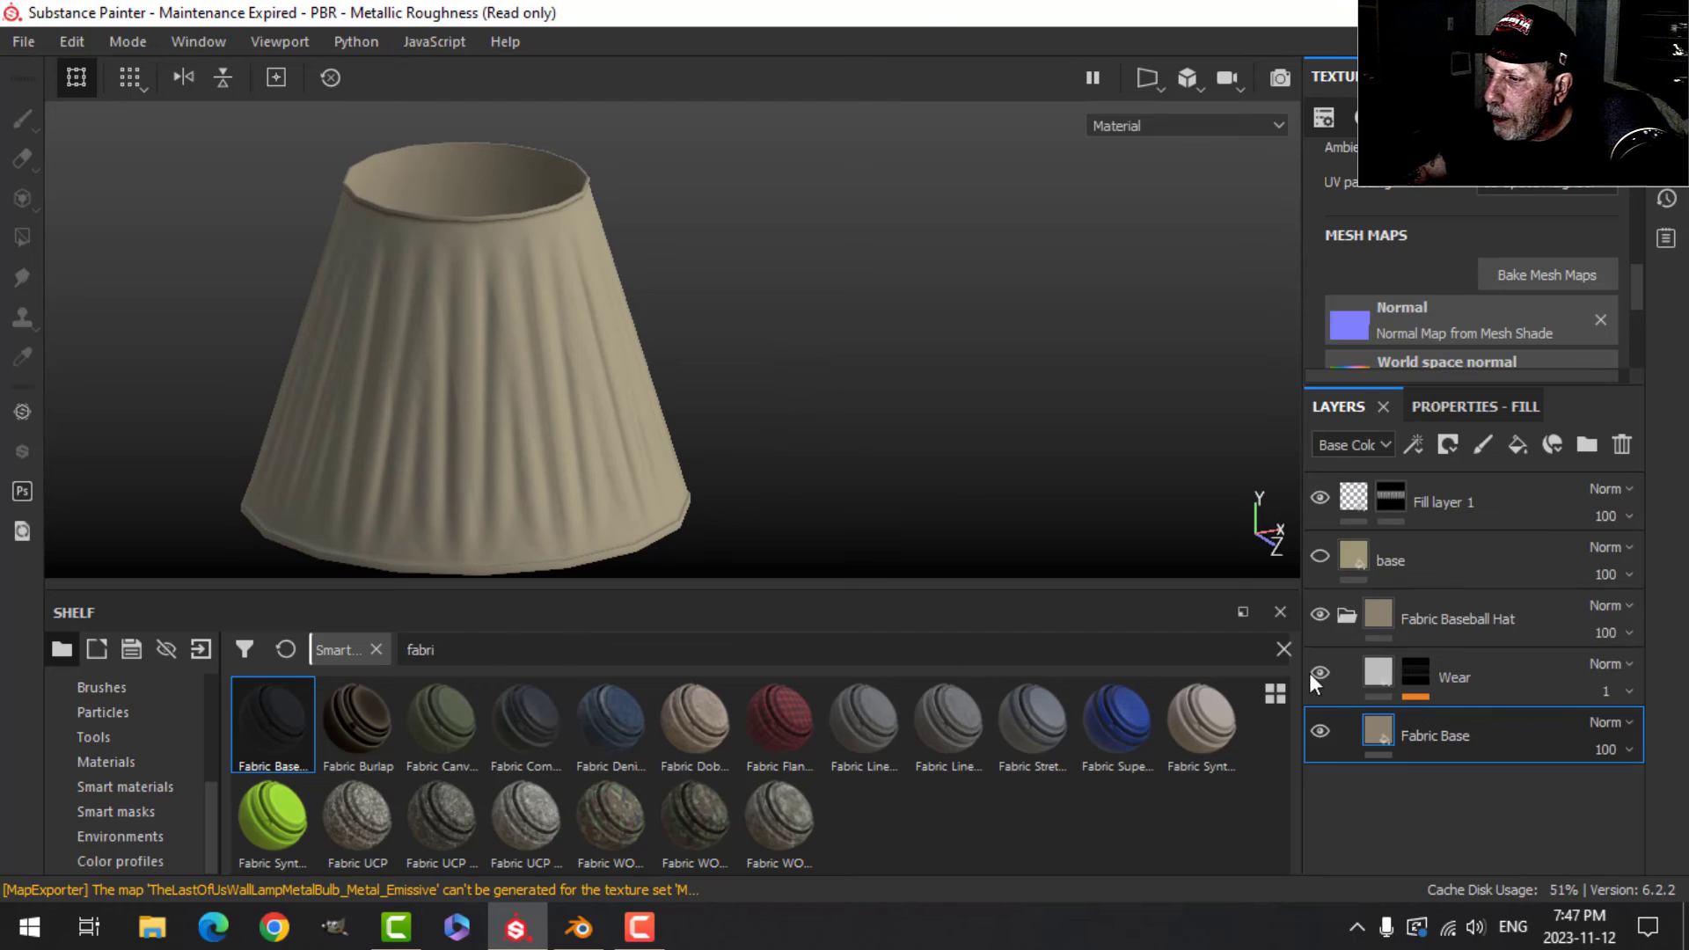
scroll(748, 396, down, 3)
scroll(746, 401, up, 4)
alt+middle_drag(744, 412, 723, 346)
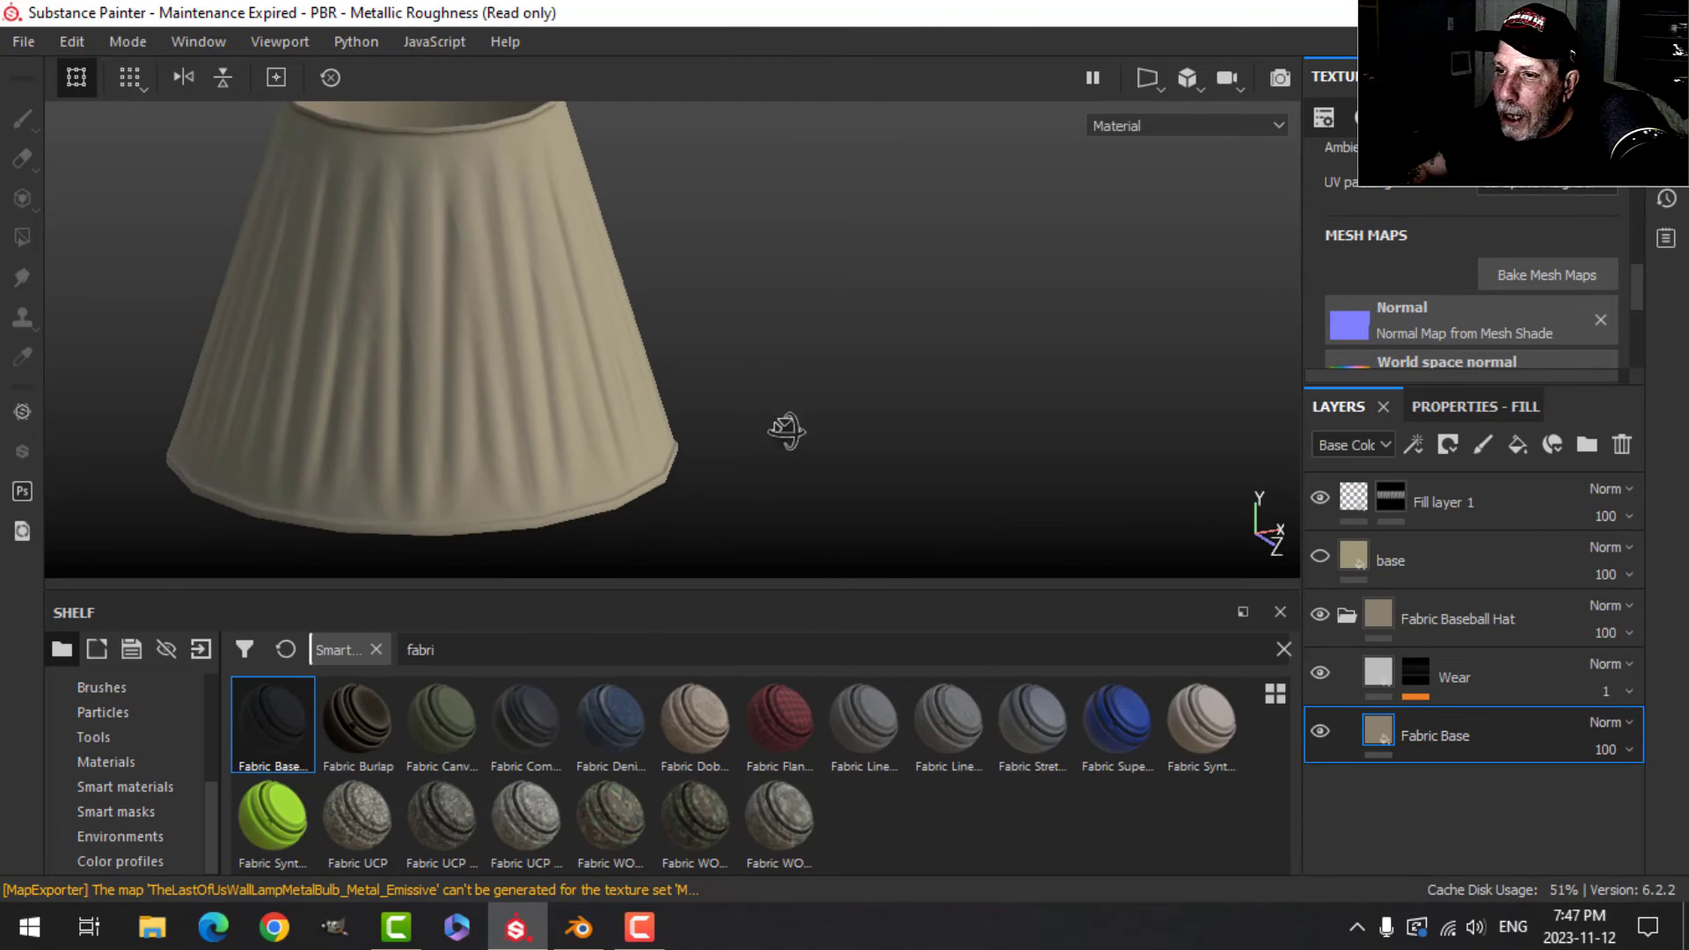
alt+drag(785, 430, 733, 436)
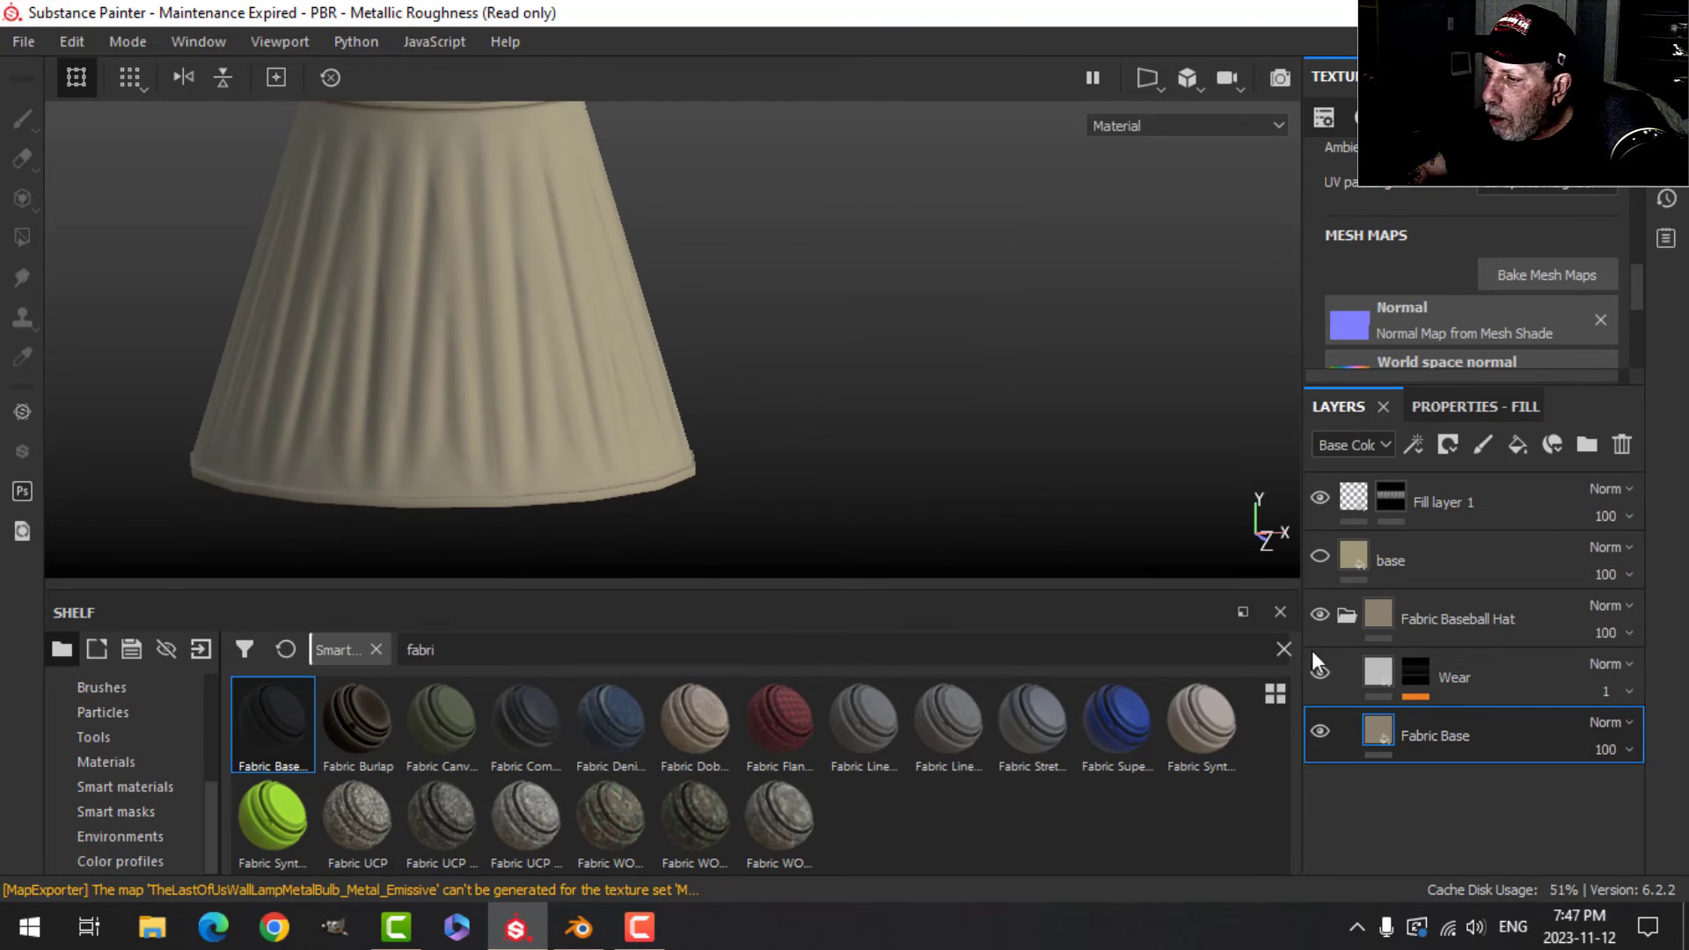
Add a fill layer above Wear in the Fabric Baseball Hat group, with a black mask containing a fill effect.
click(1378, 673)
alt+drag(767, 286, 737, 300)
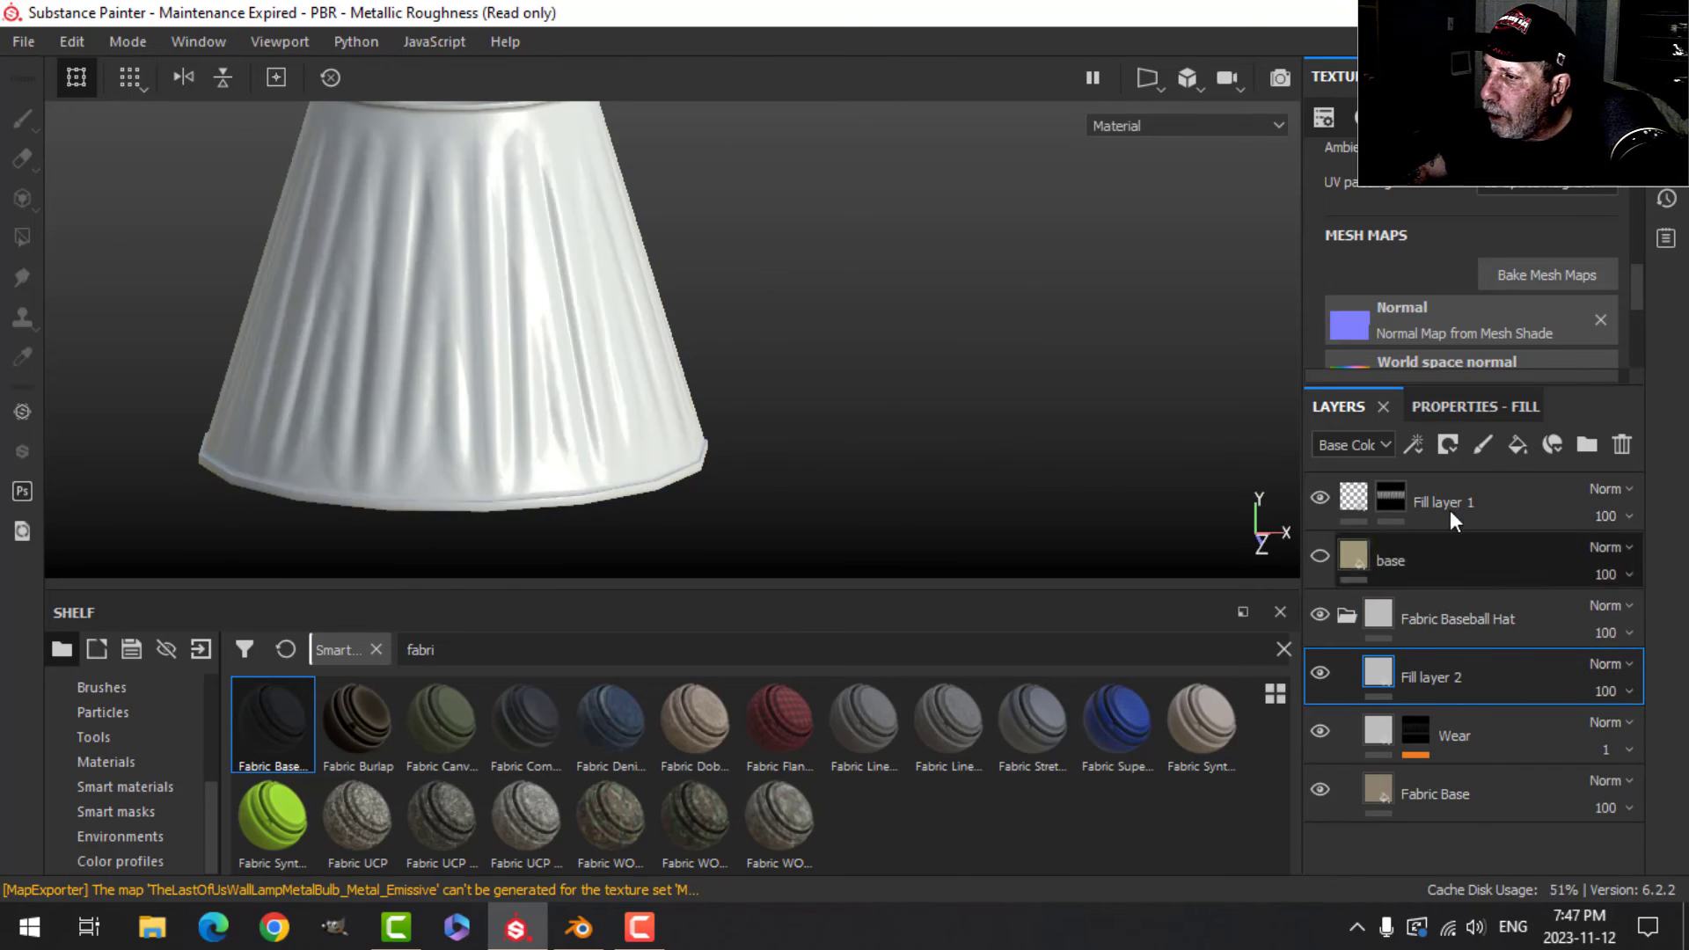
click(1448, 444)
click(1466, 503)
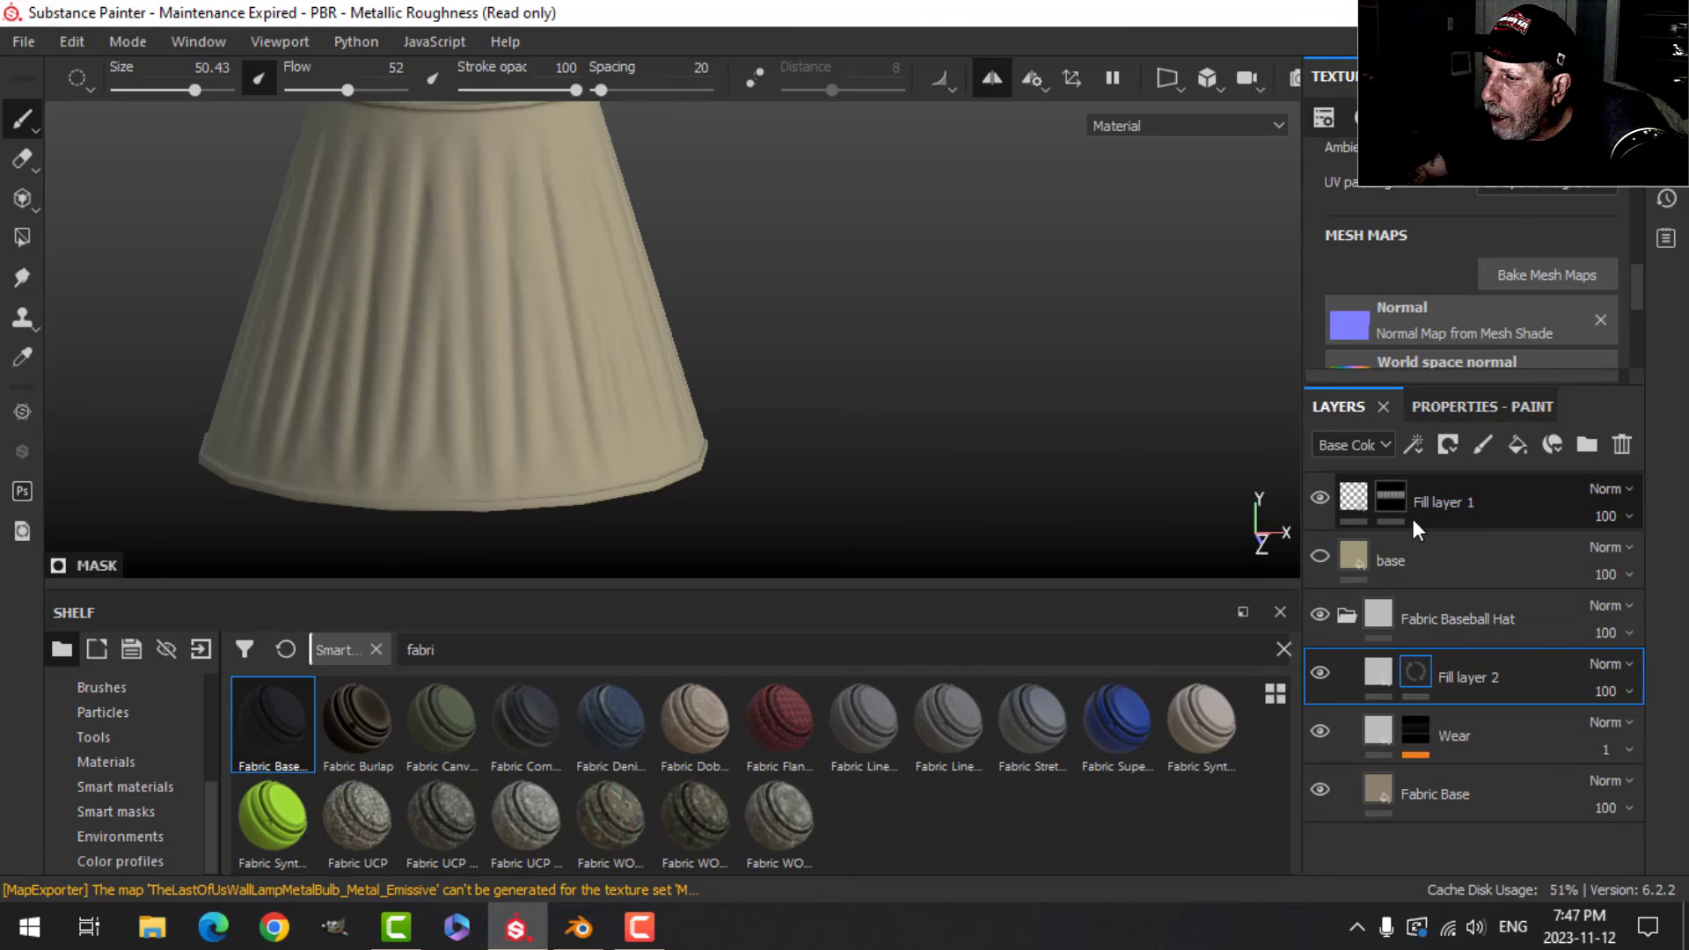
click(1411, 444)
click(1454, 538)
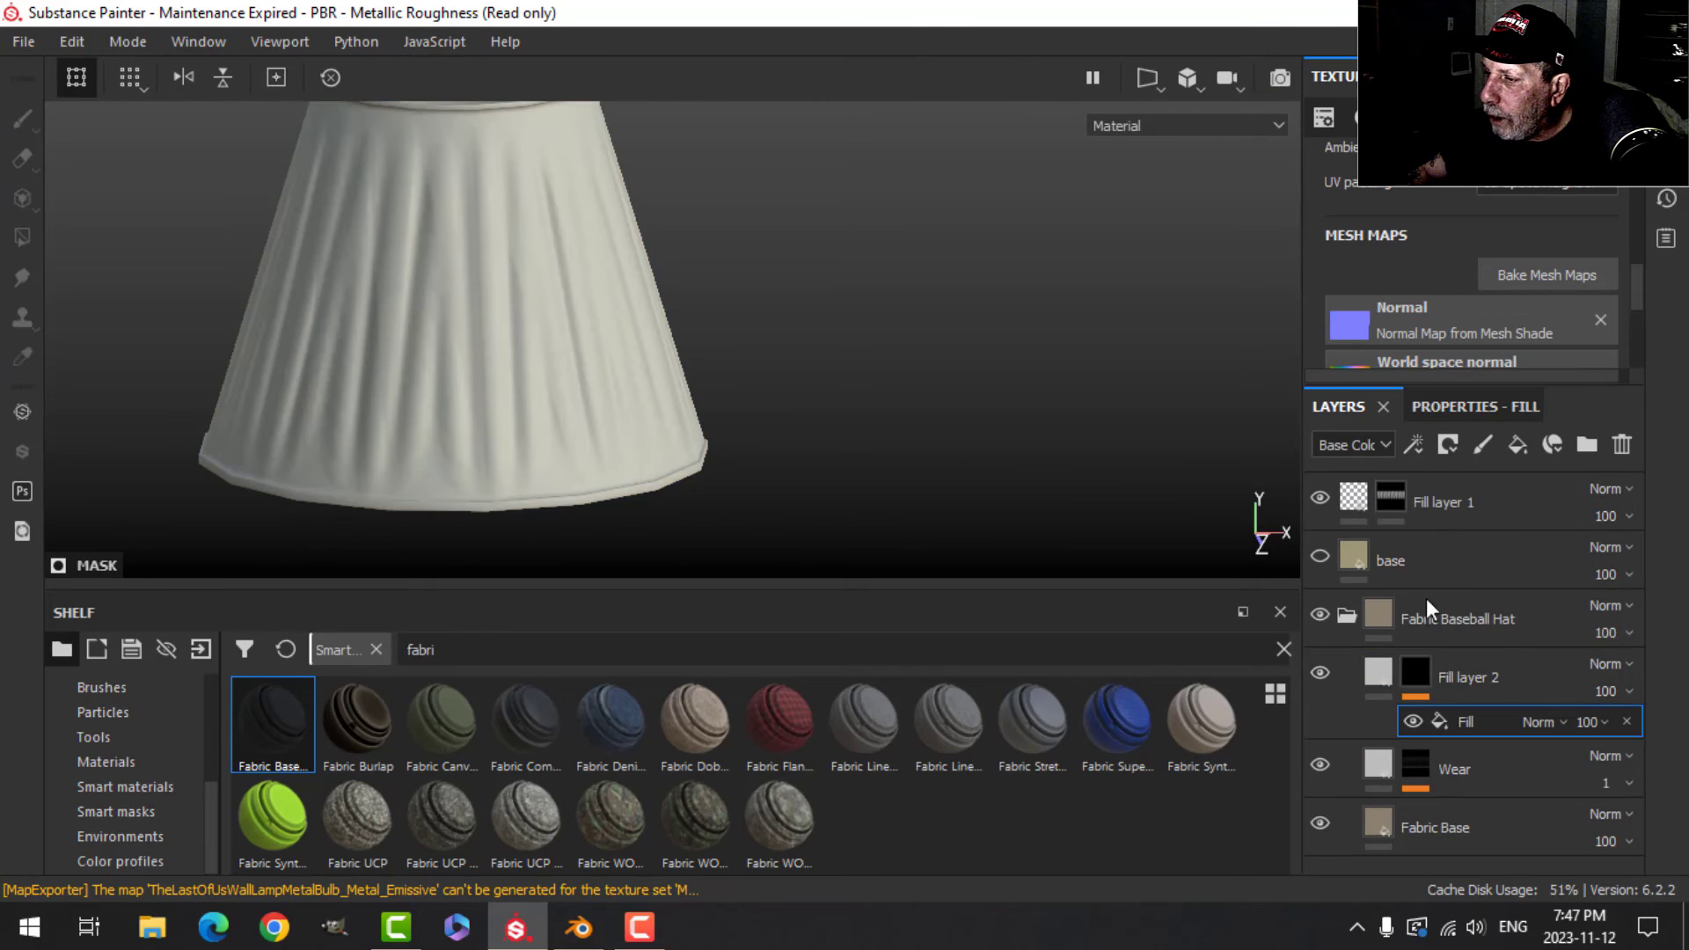
Restrict the new fill layer to the height channel and set its height to 0.6425.
click(1380, 677)
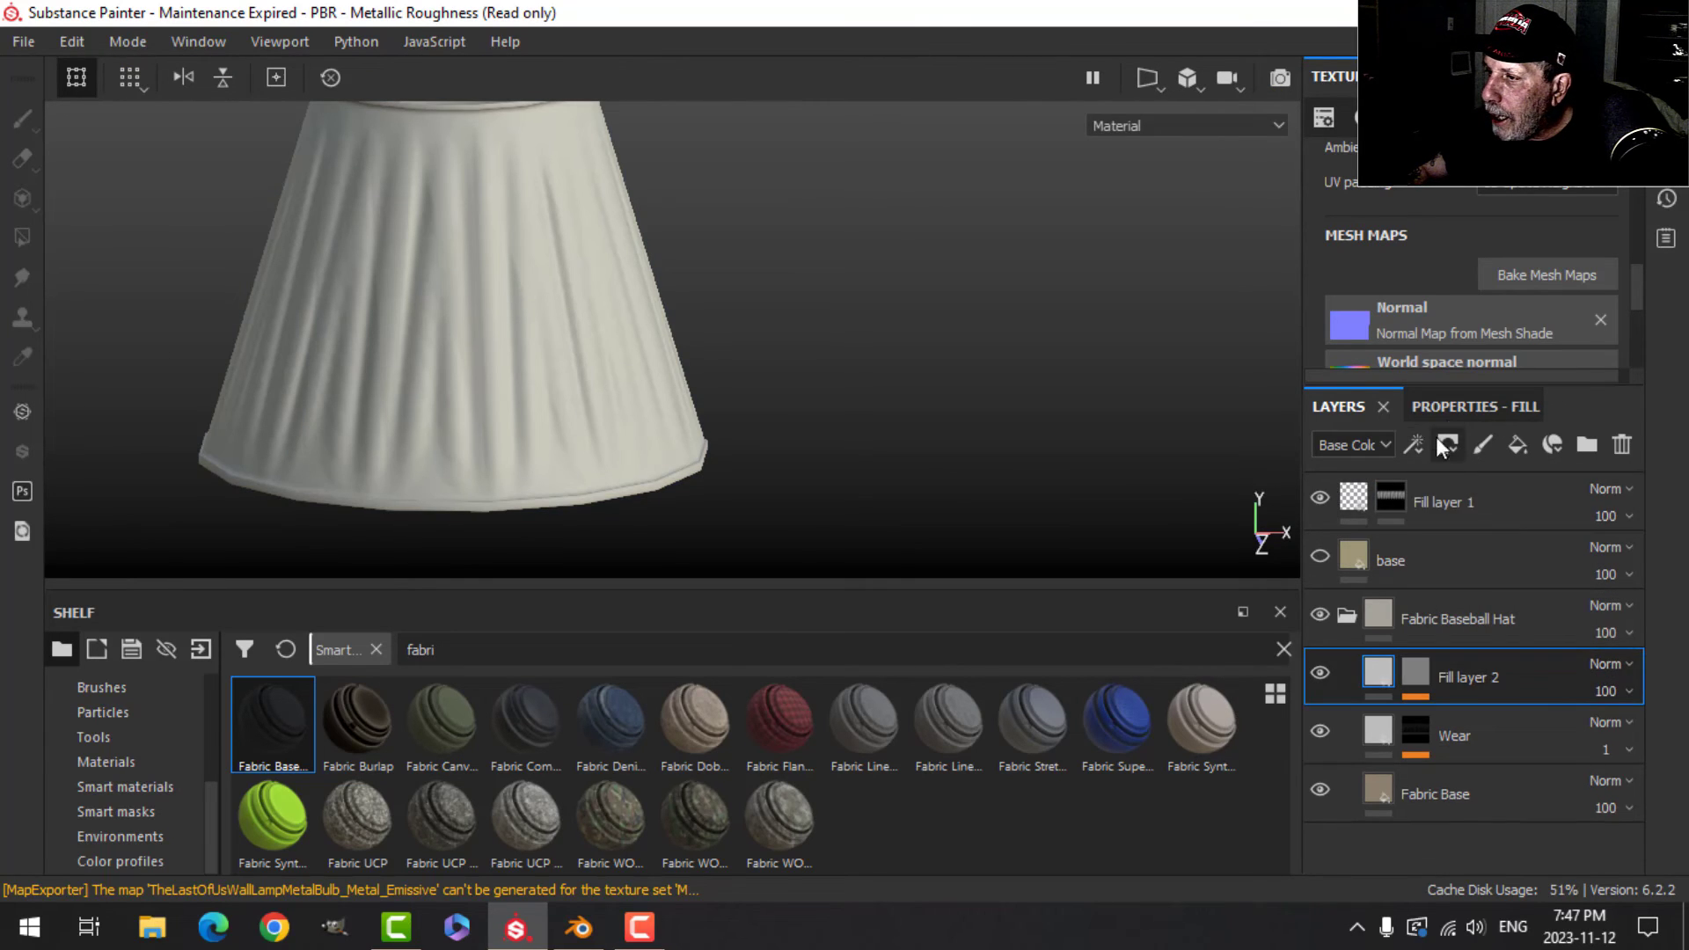
click(1499, 406)
alt+click(1464, 524)
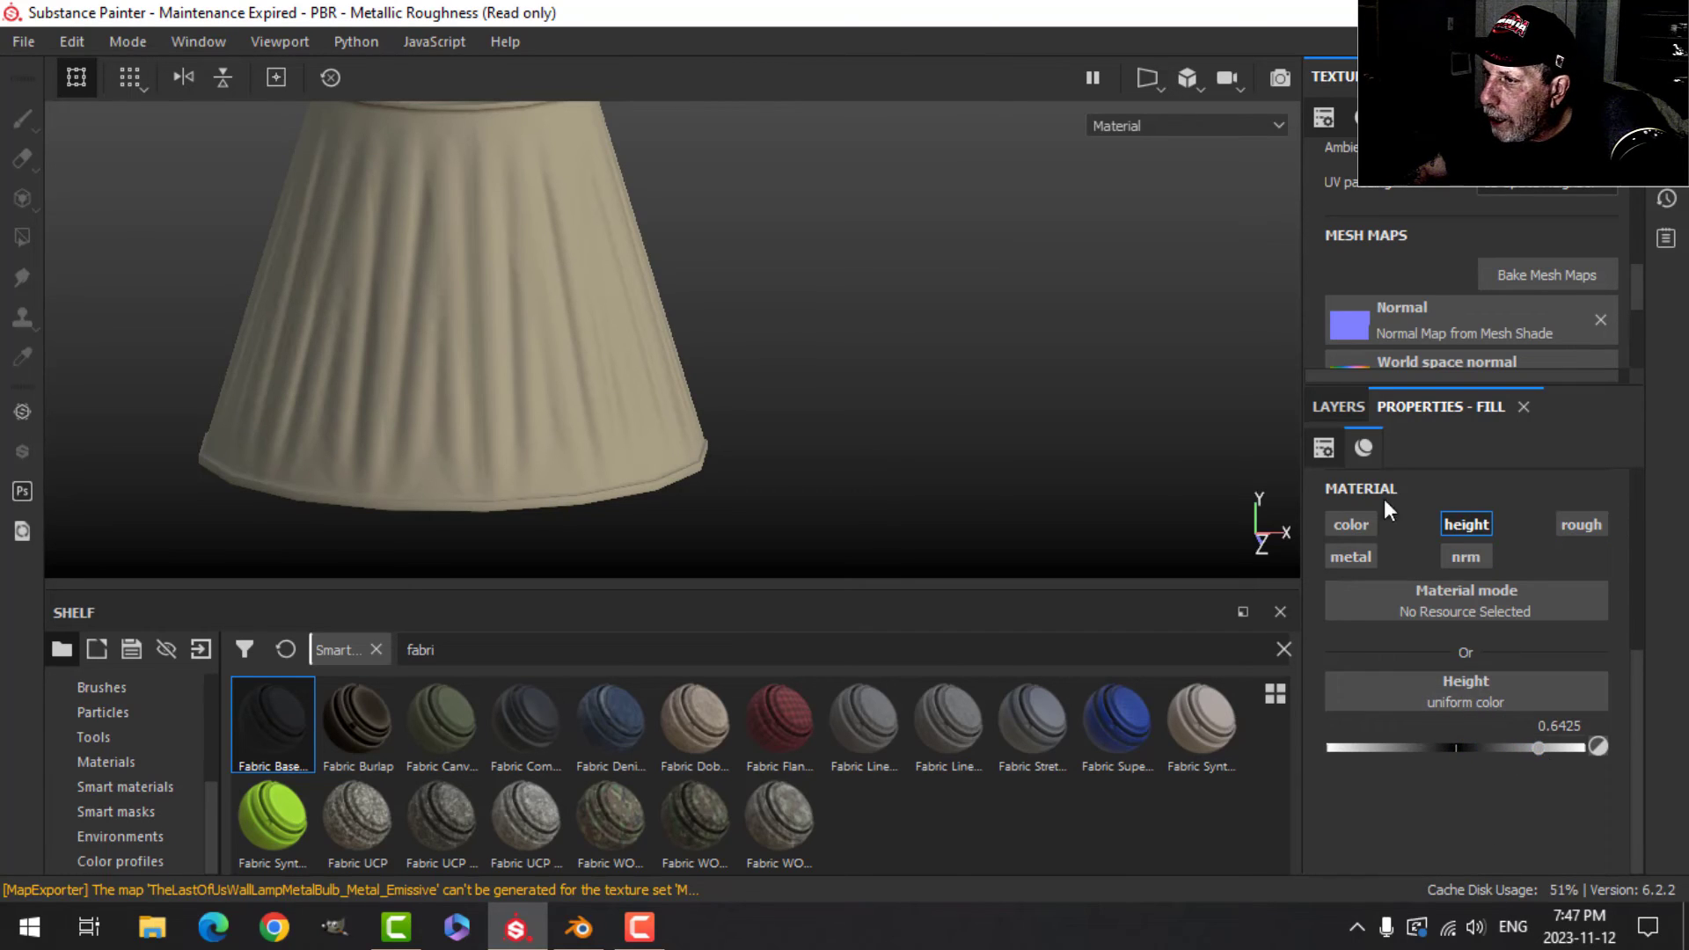
Find the Weave 2 procedural texture and assign it as the grayscale of the mask's fill effect.
click(1352, 412)
click(1413, 672)
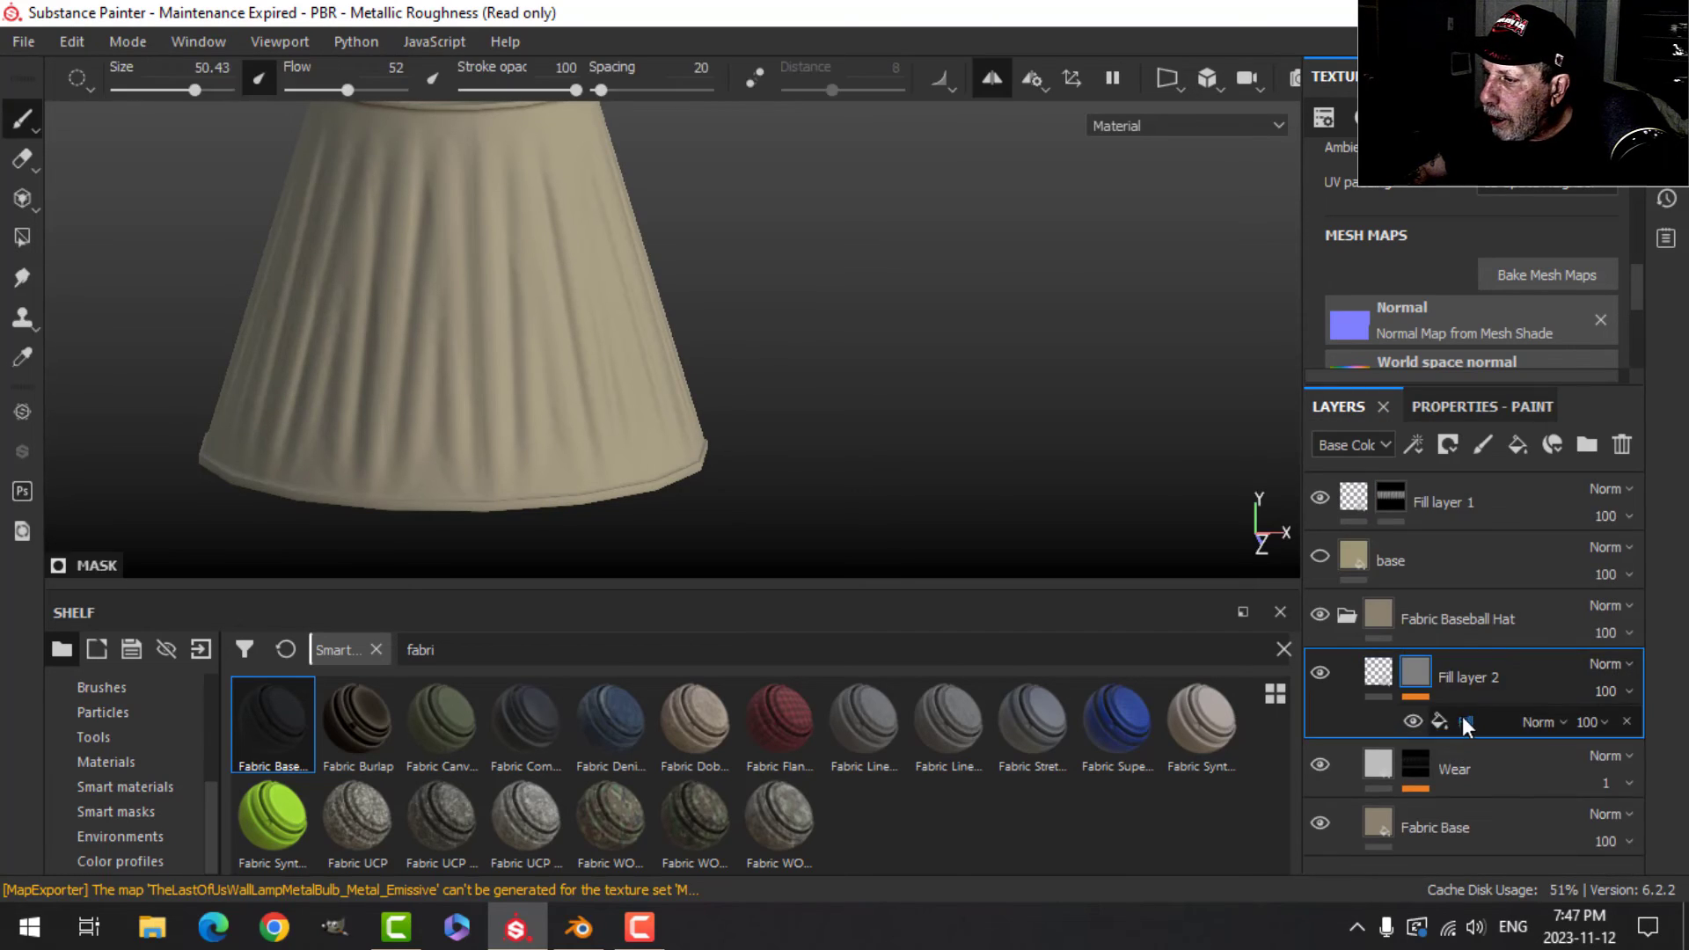
click(1466, 724)
click(1475, 409)
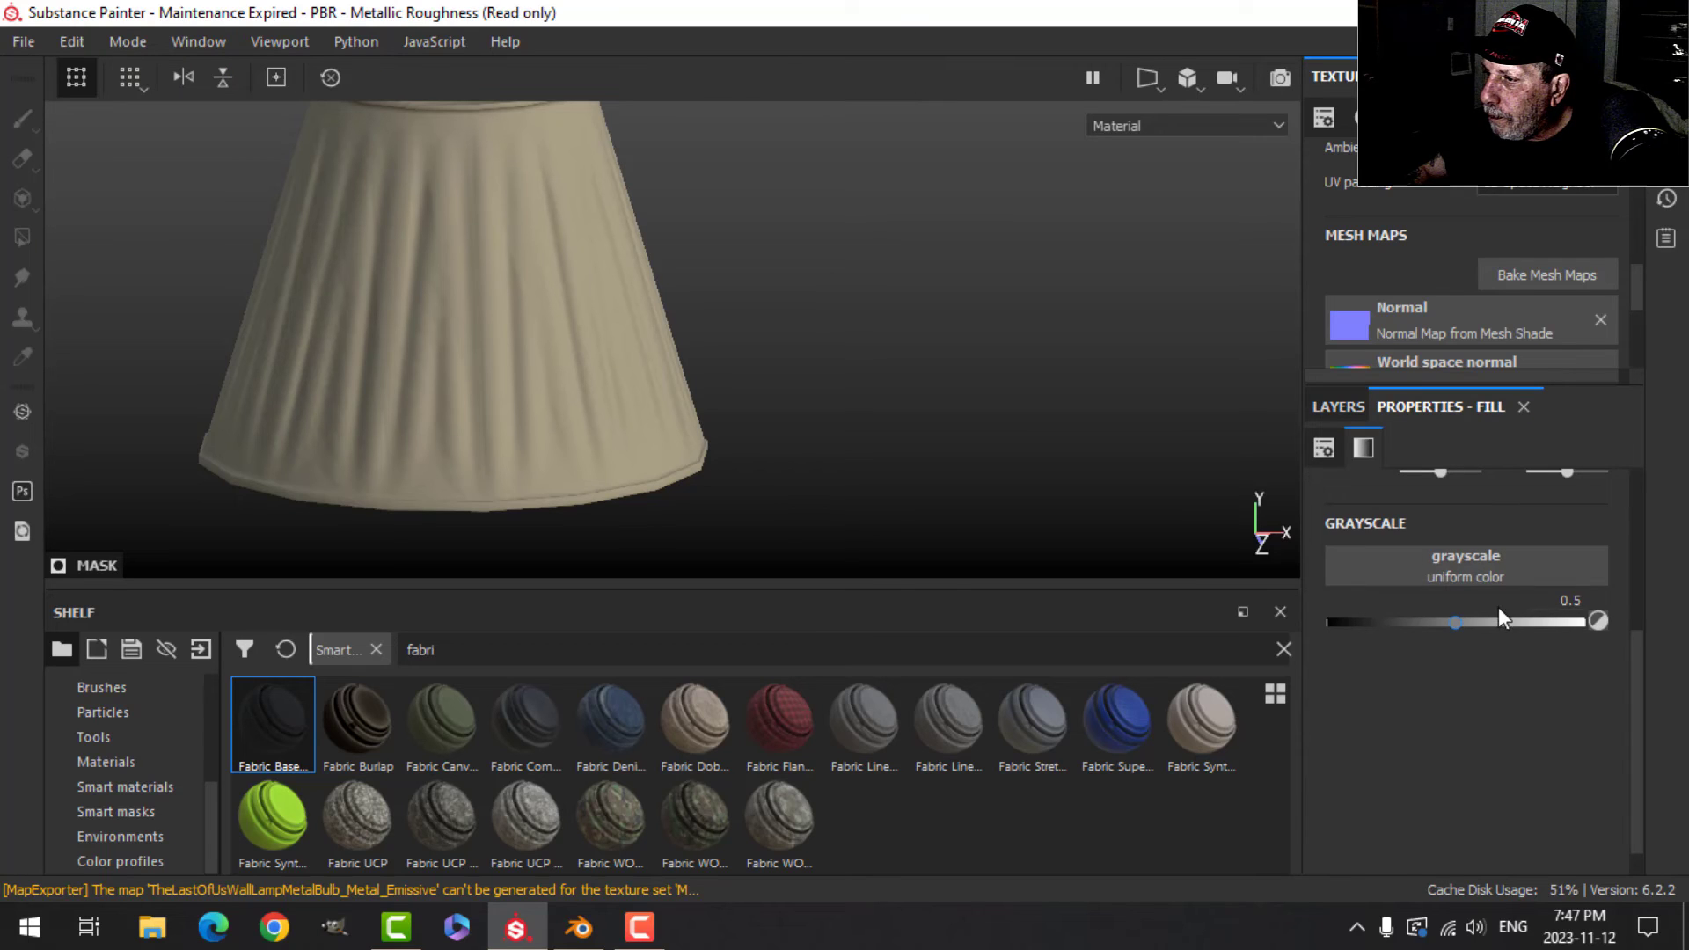
click(1457, 572)
text(wea)
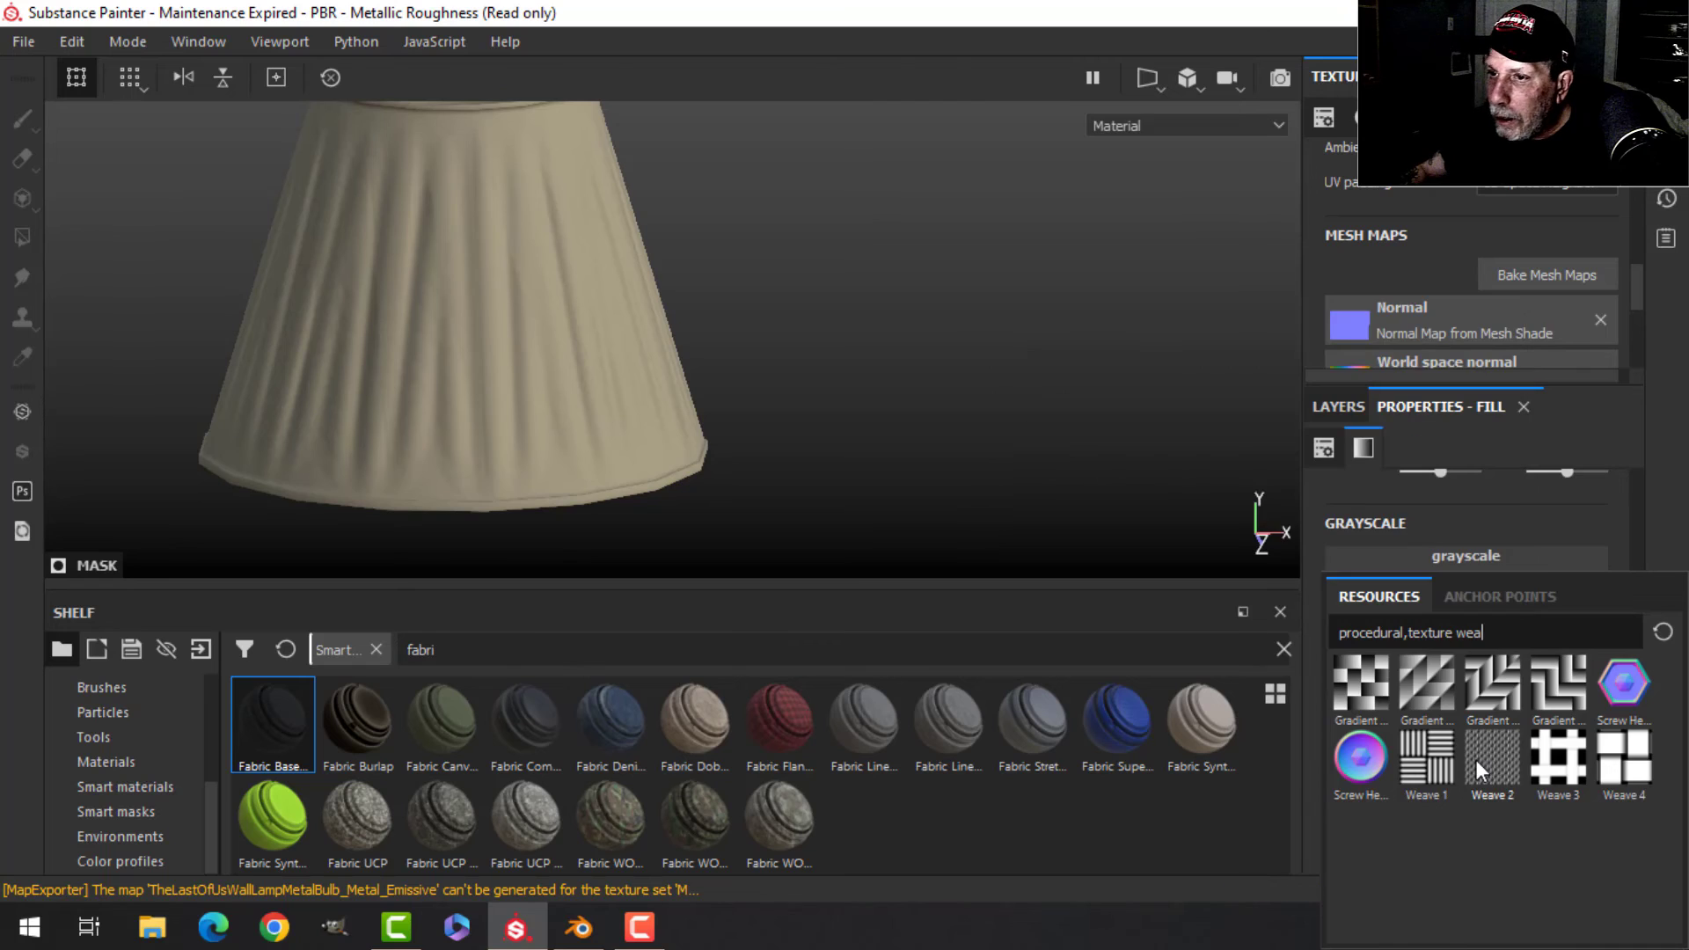
click(1475, 758)
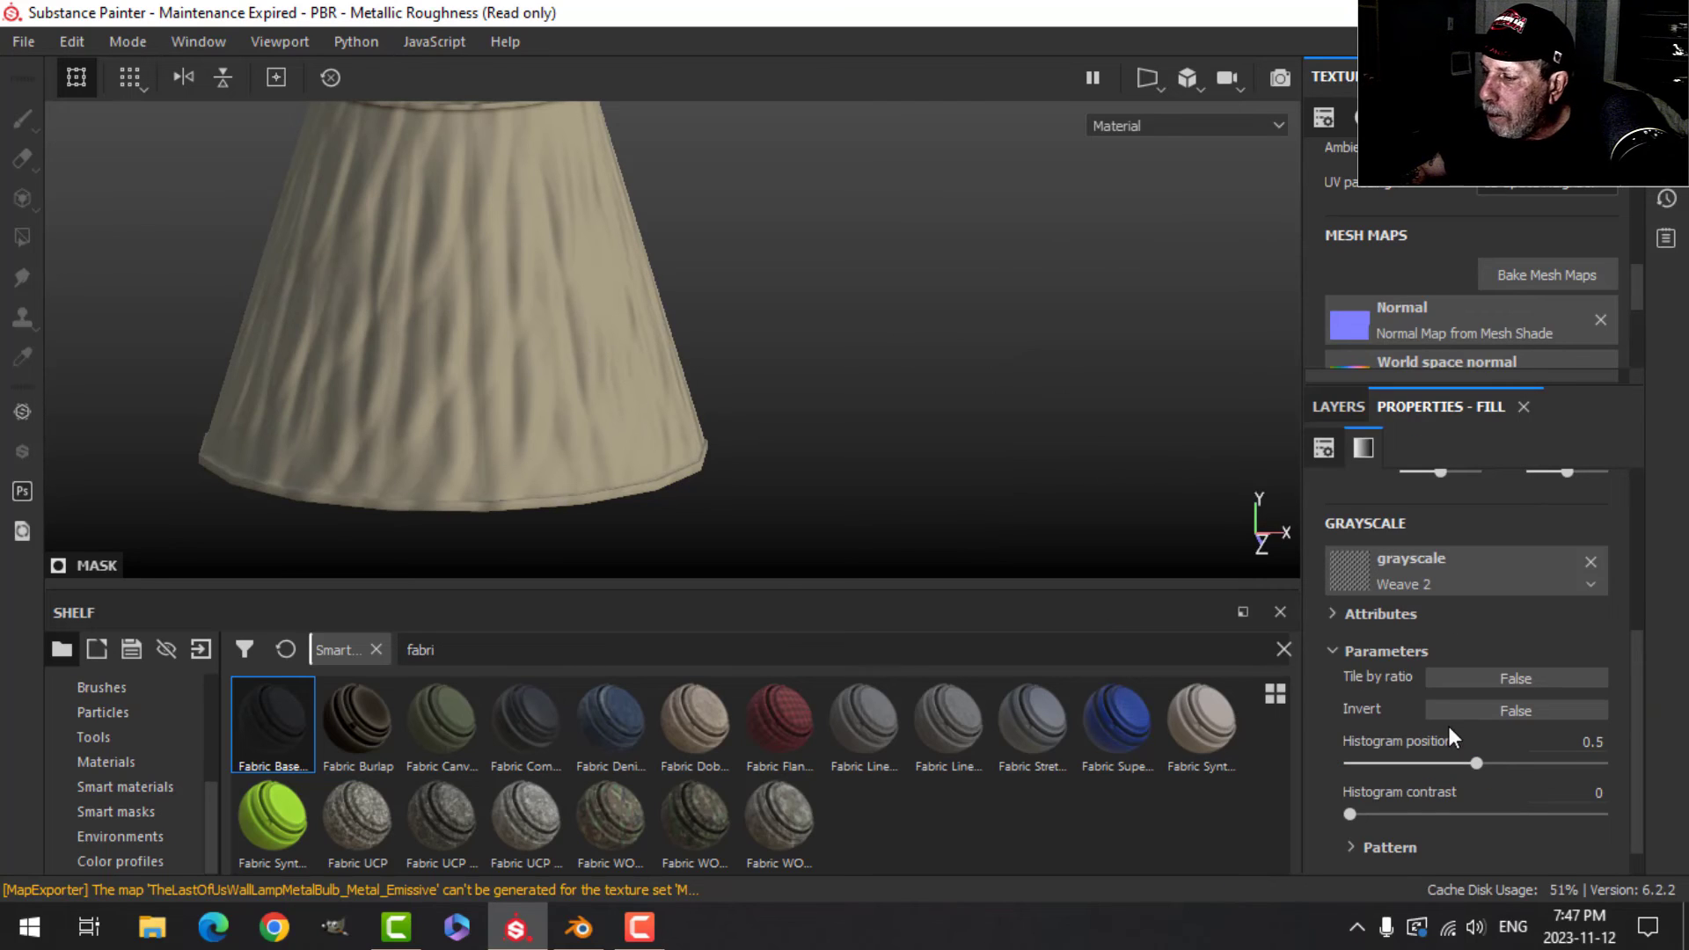
Set the UV scale of the mask's weave fill to 30.
scroll(1464, 572, up, 4)
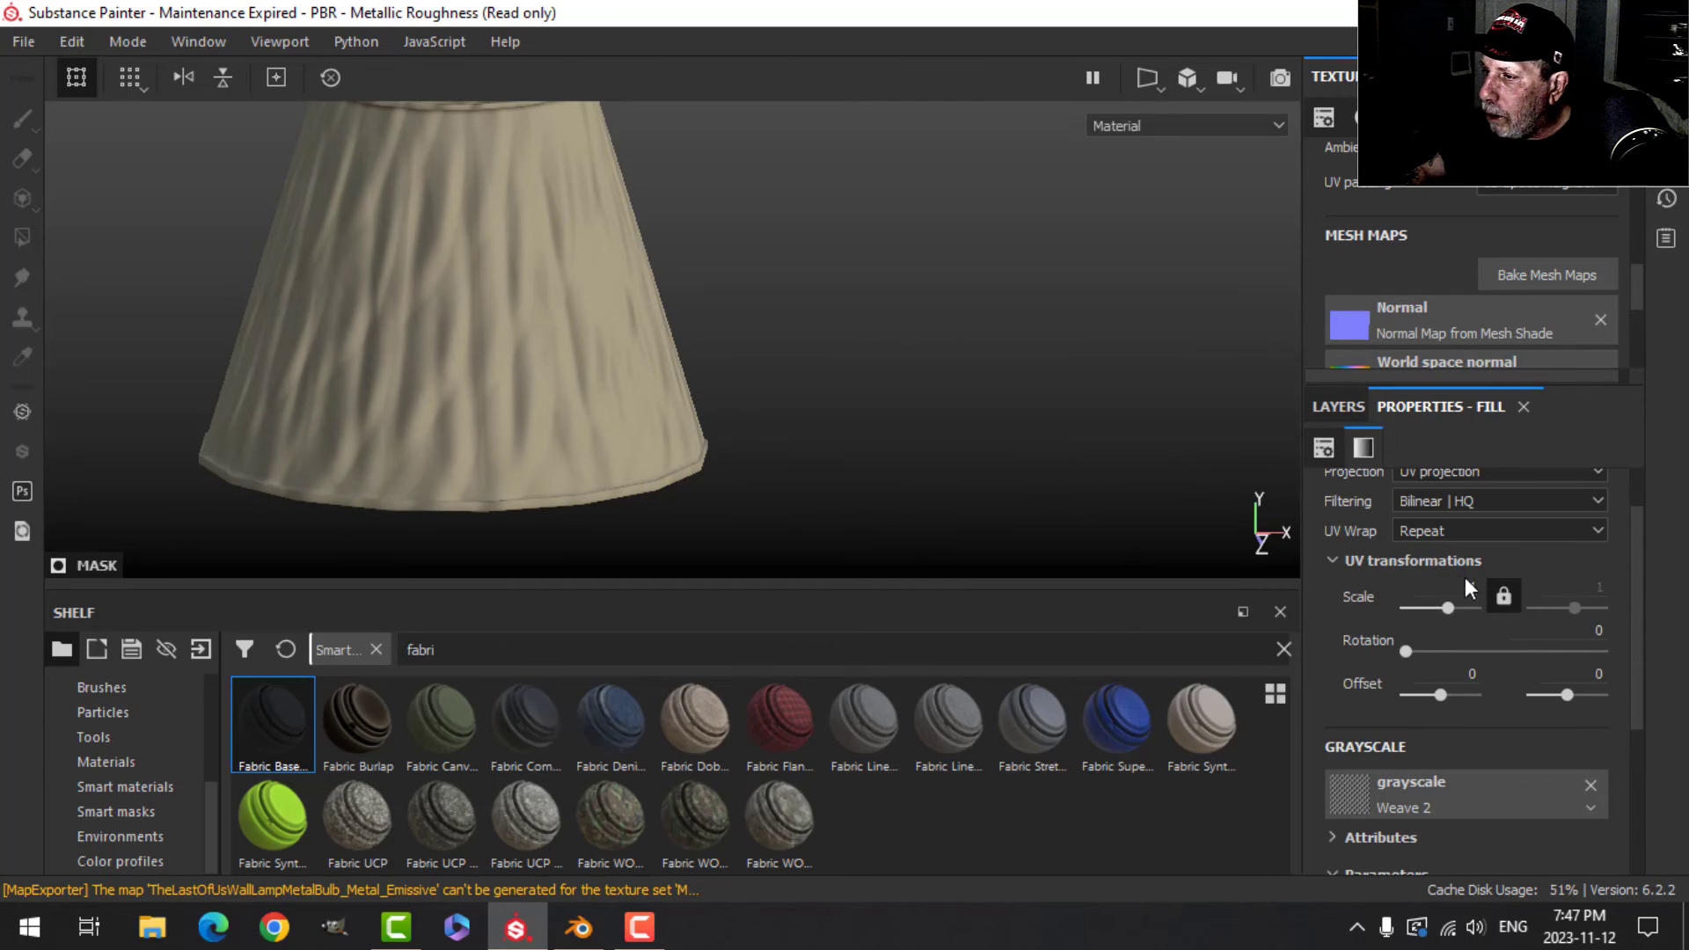
scroll(1474, 609, up, 1)
drag(1468, 651, 1529, 660)
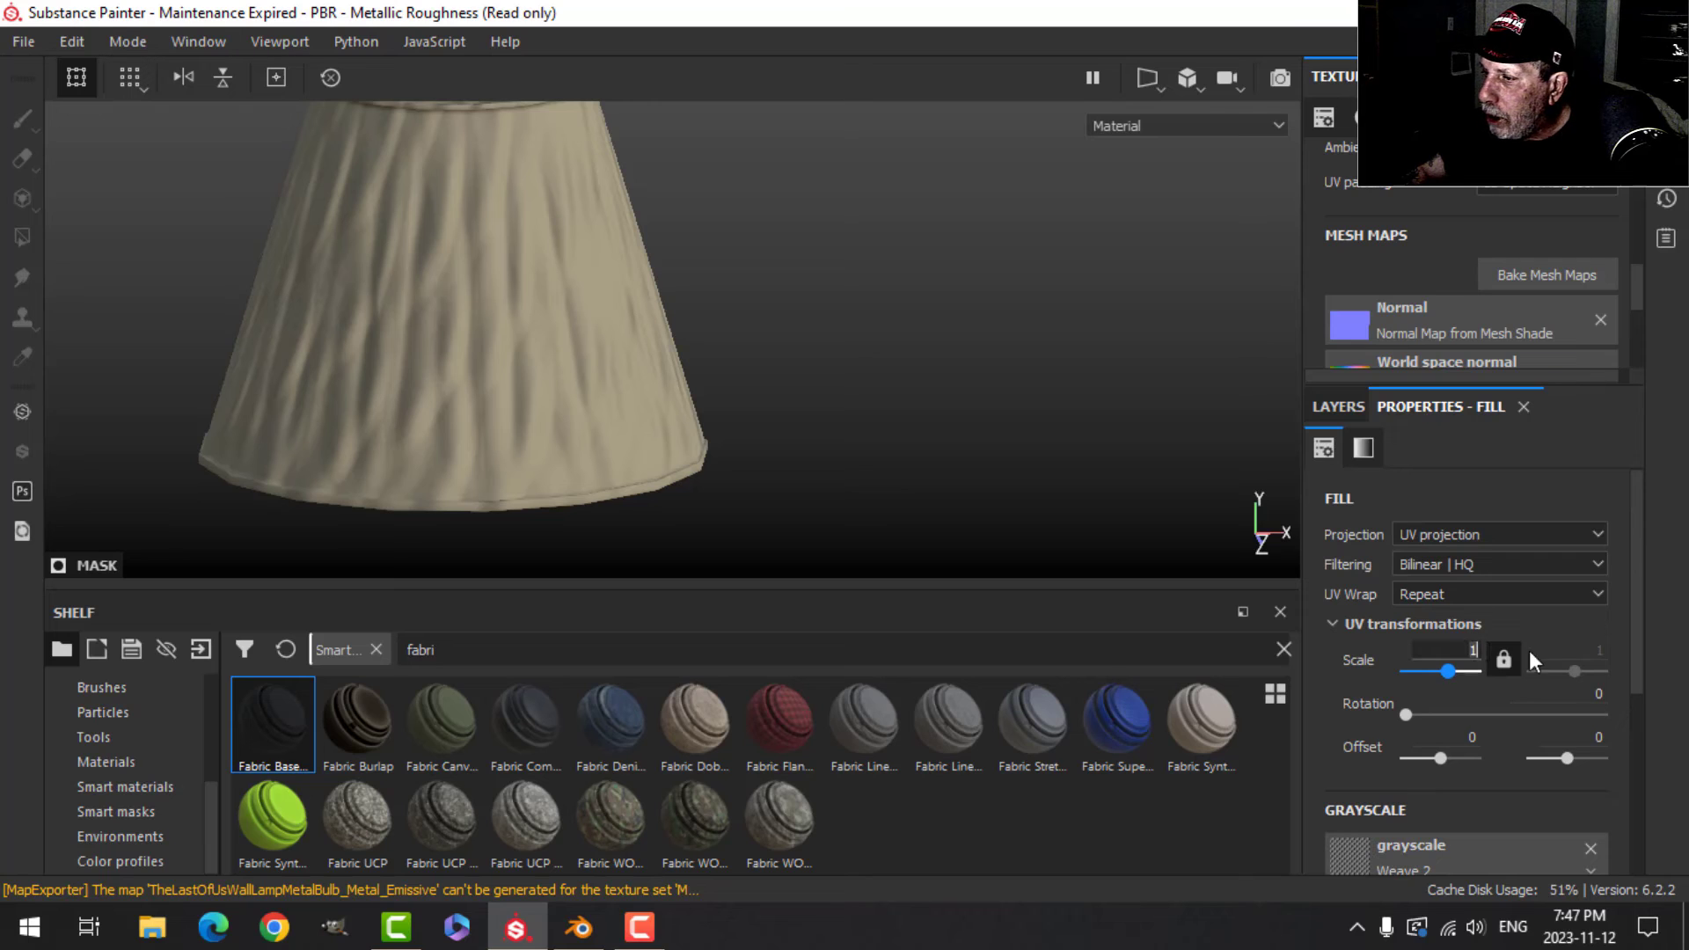
text(30)
key(Return)
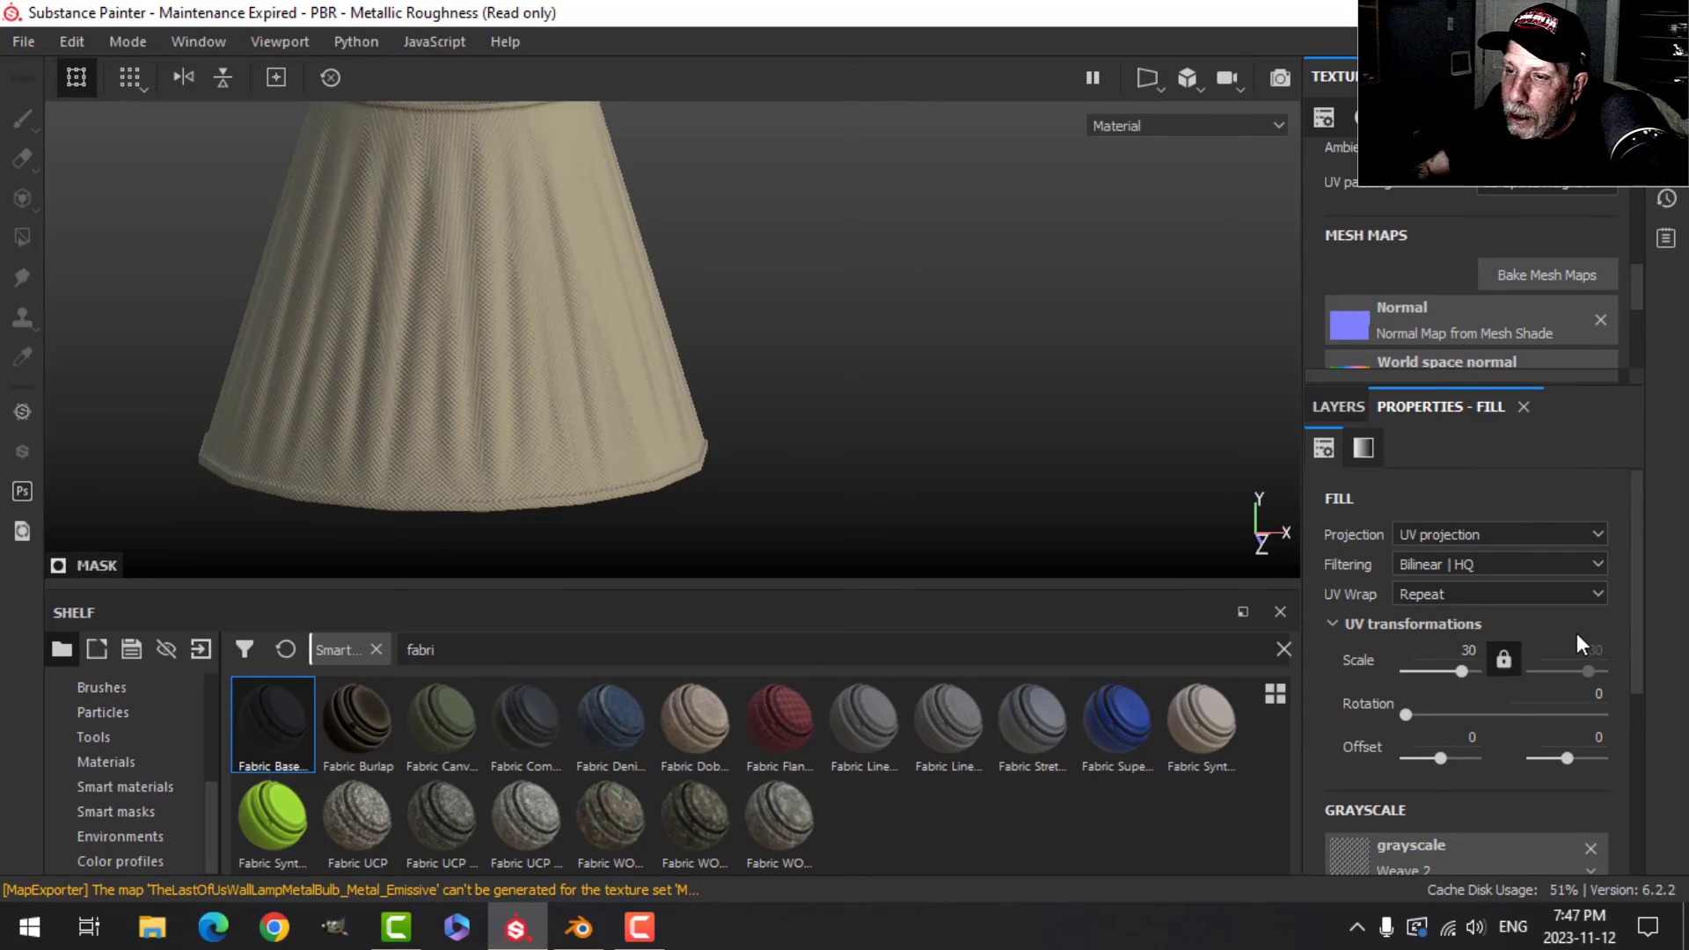
Set the weave's histogram contrast to 0.35 and its histogram position to 0.6.
scroll(470, 329, up, 2)
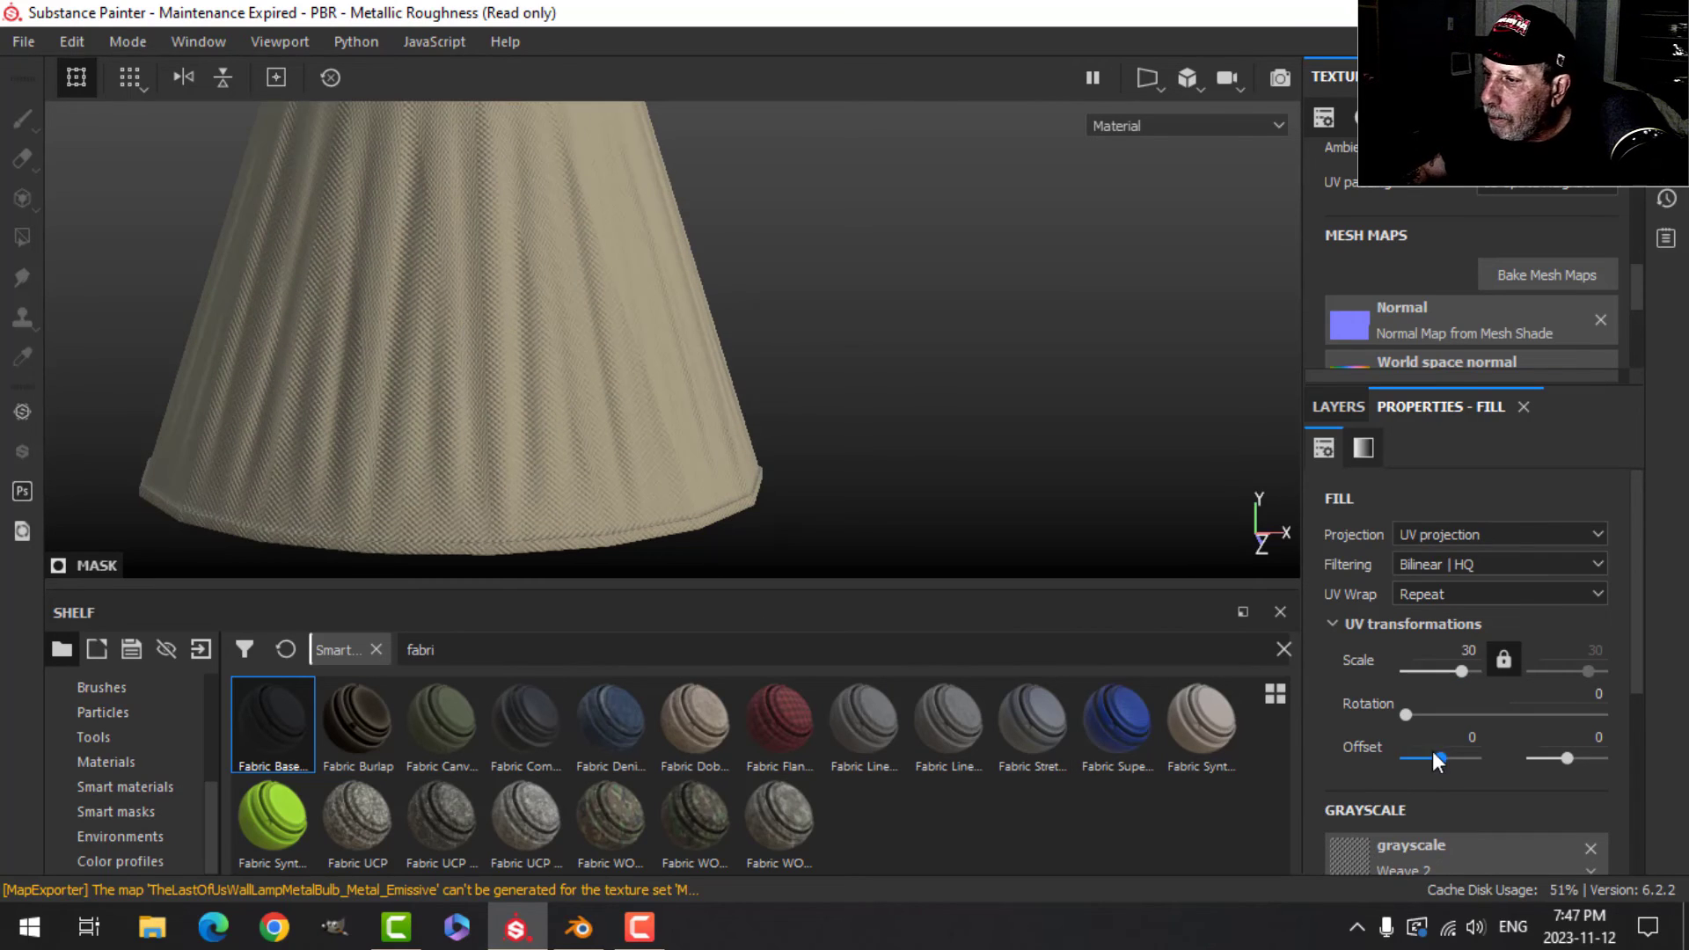
scroll(1434, 752, down, 4)
drag(1353, 803, 1499, 764)
click(1478, 752)
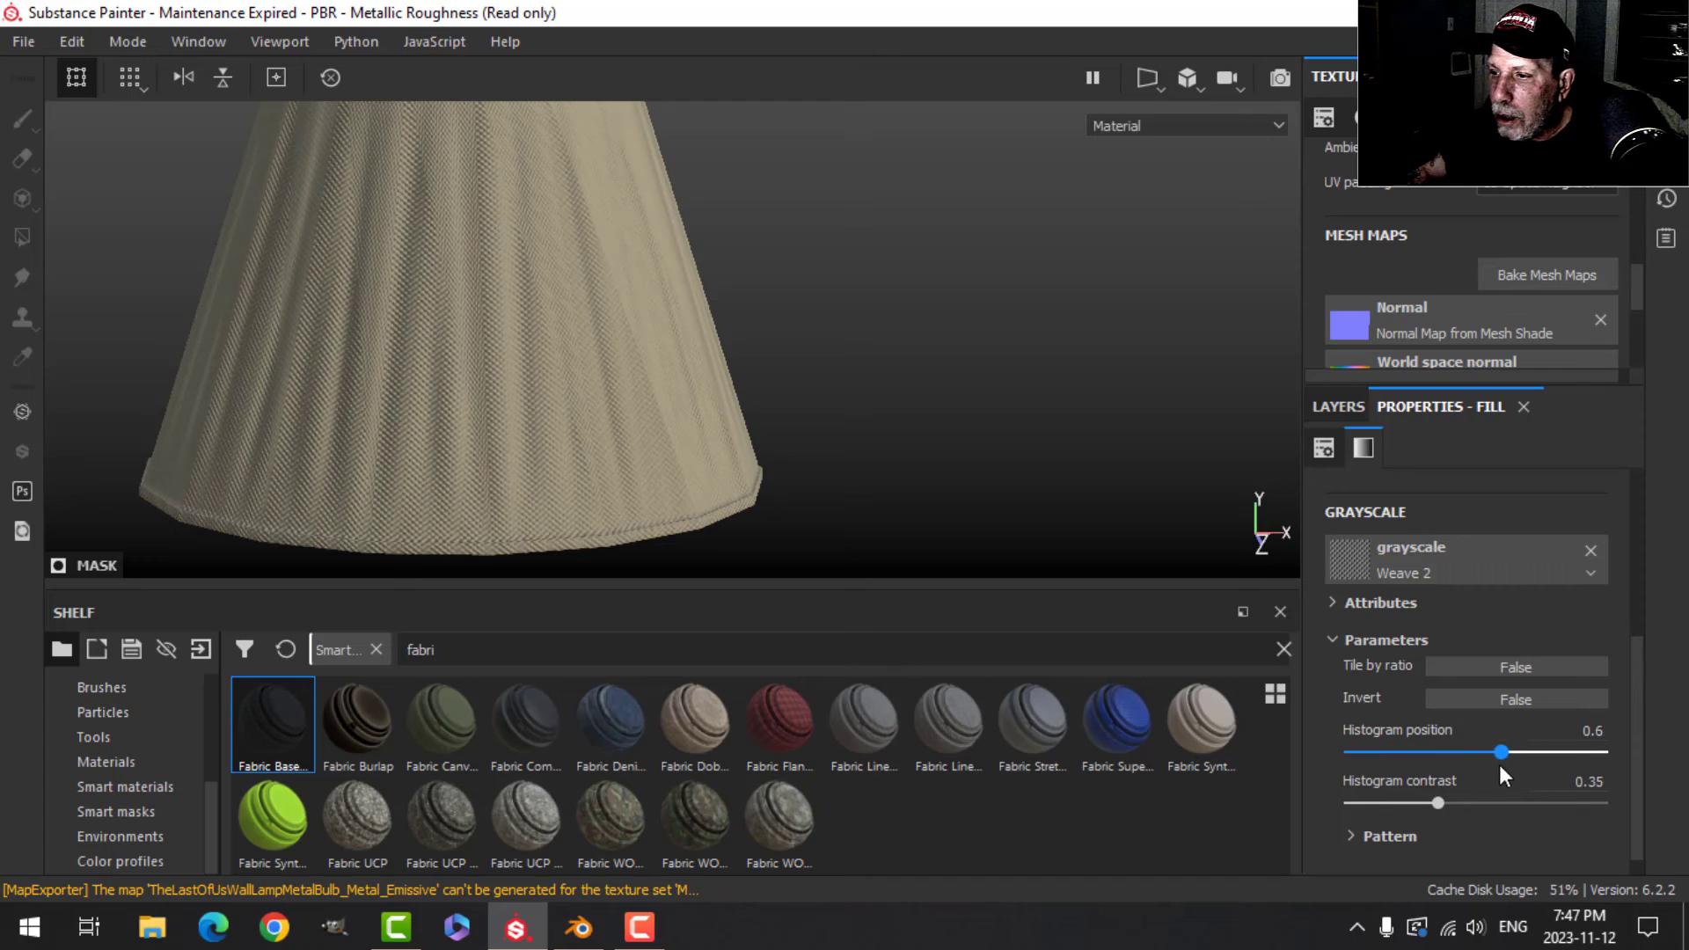
Try pattern tilings of 3 and 4 for the weave, with the histogram position at 0.58.
click(1355, 837)
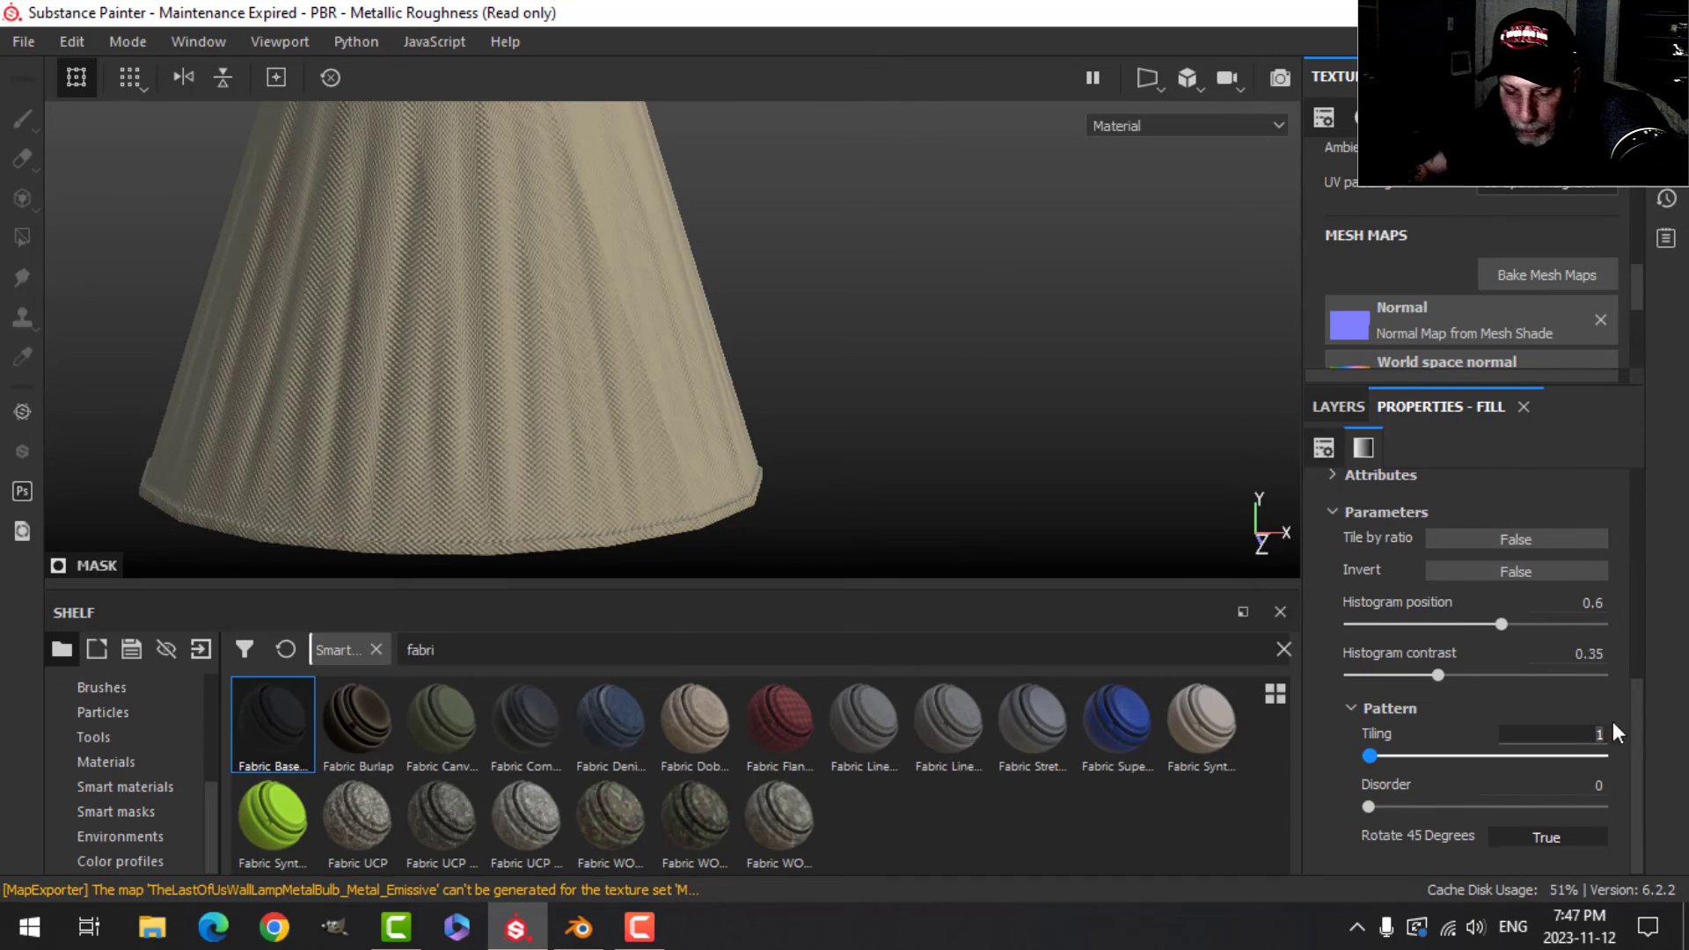
text(3)
key(Return)
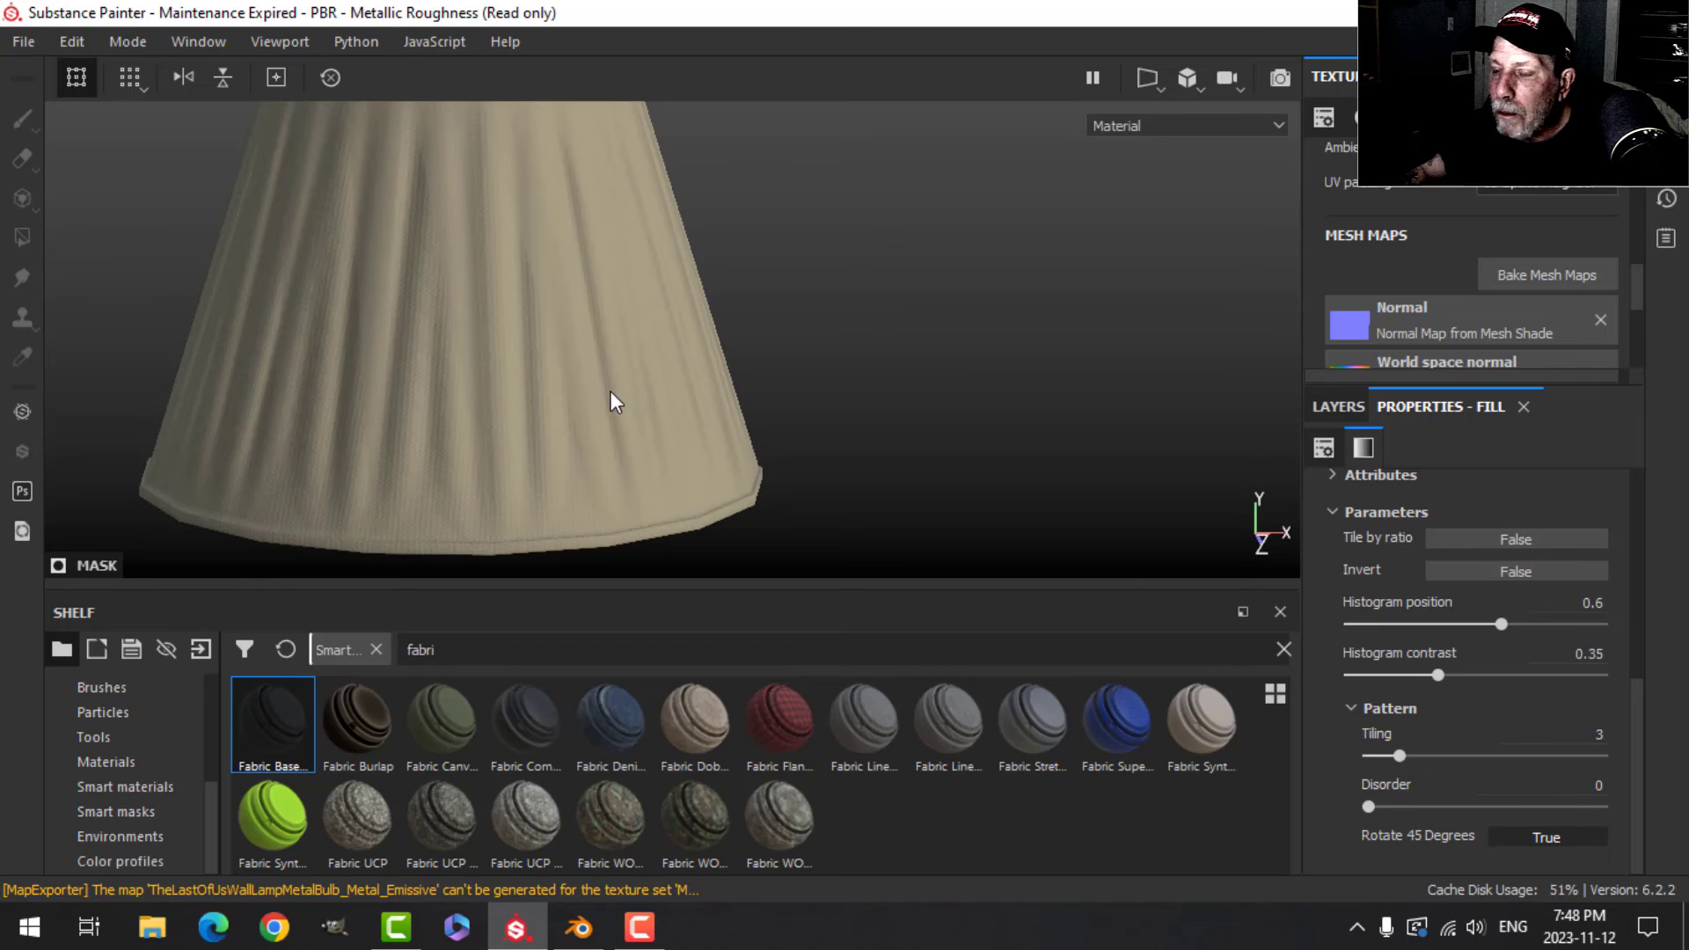
double_click(1598, 735)
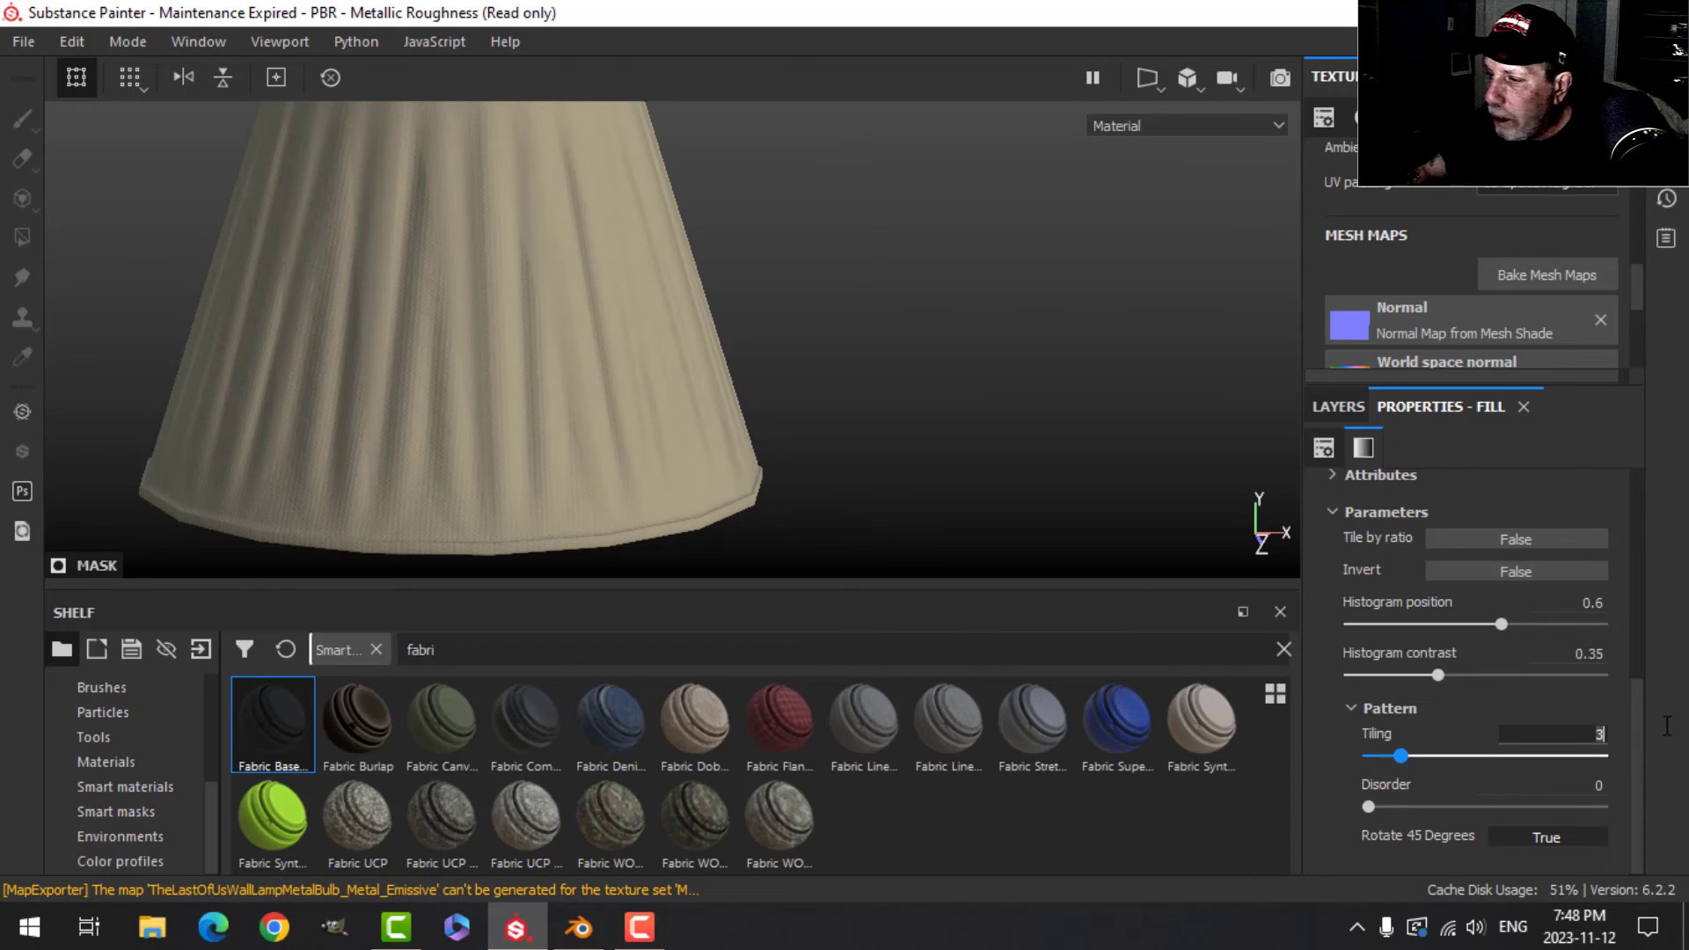
text(4)
key(Return)
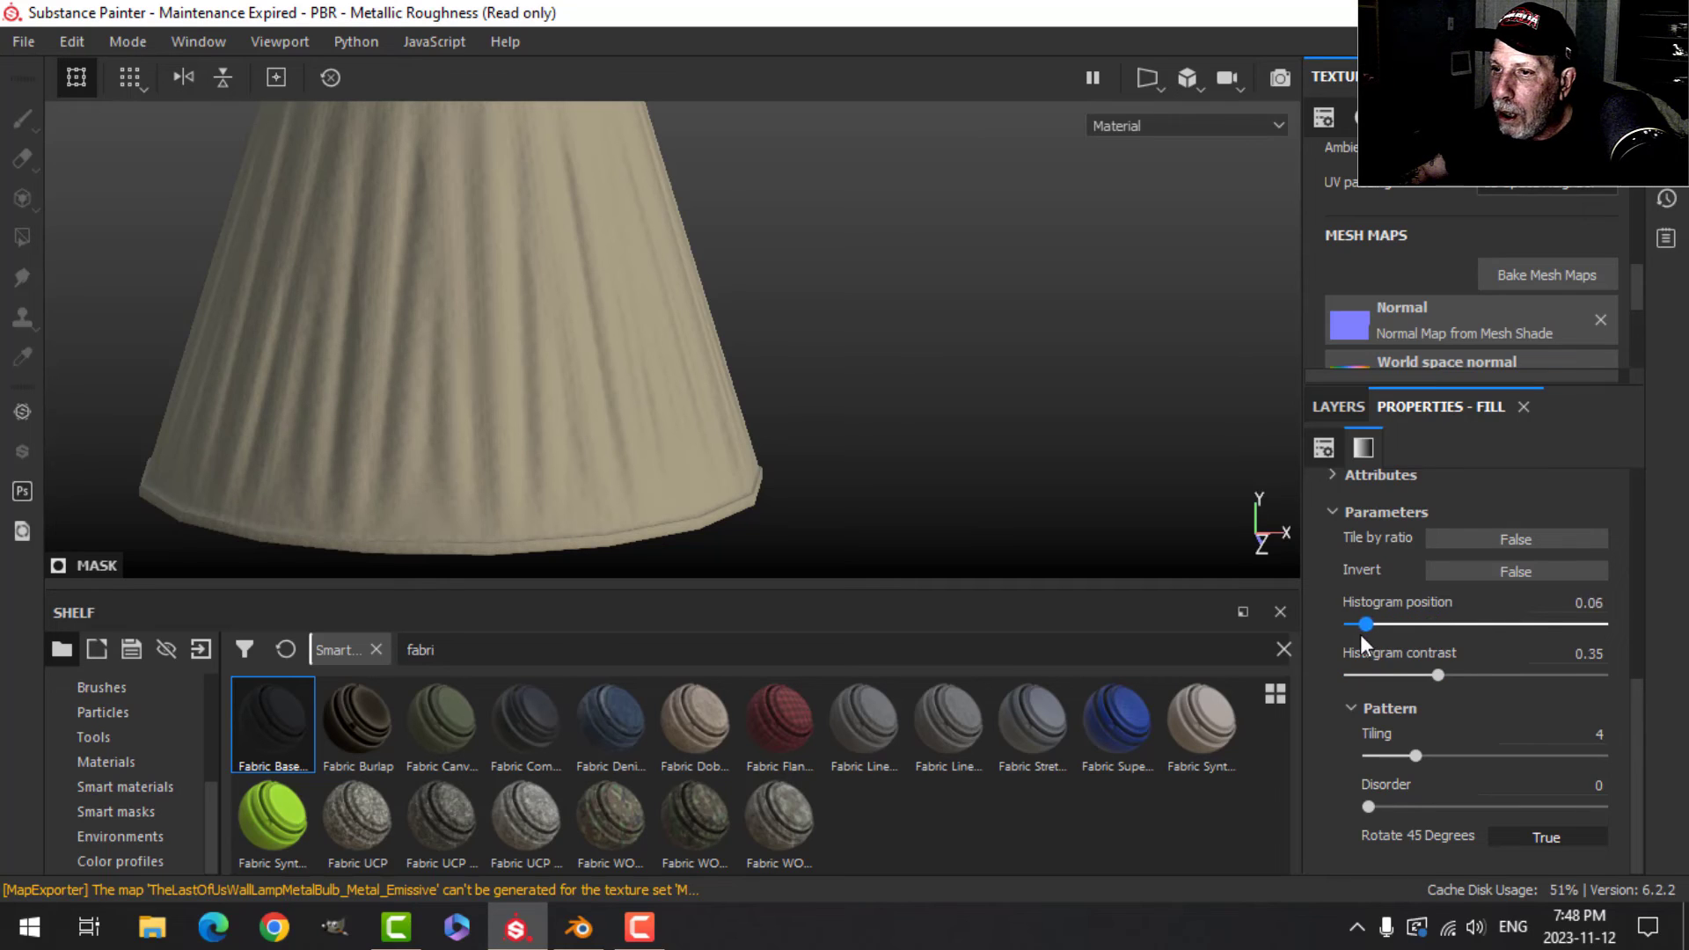
drag(1561, 635, 1499, 631)
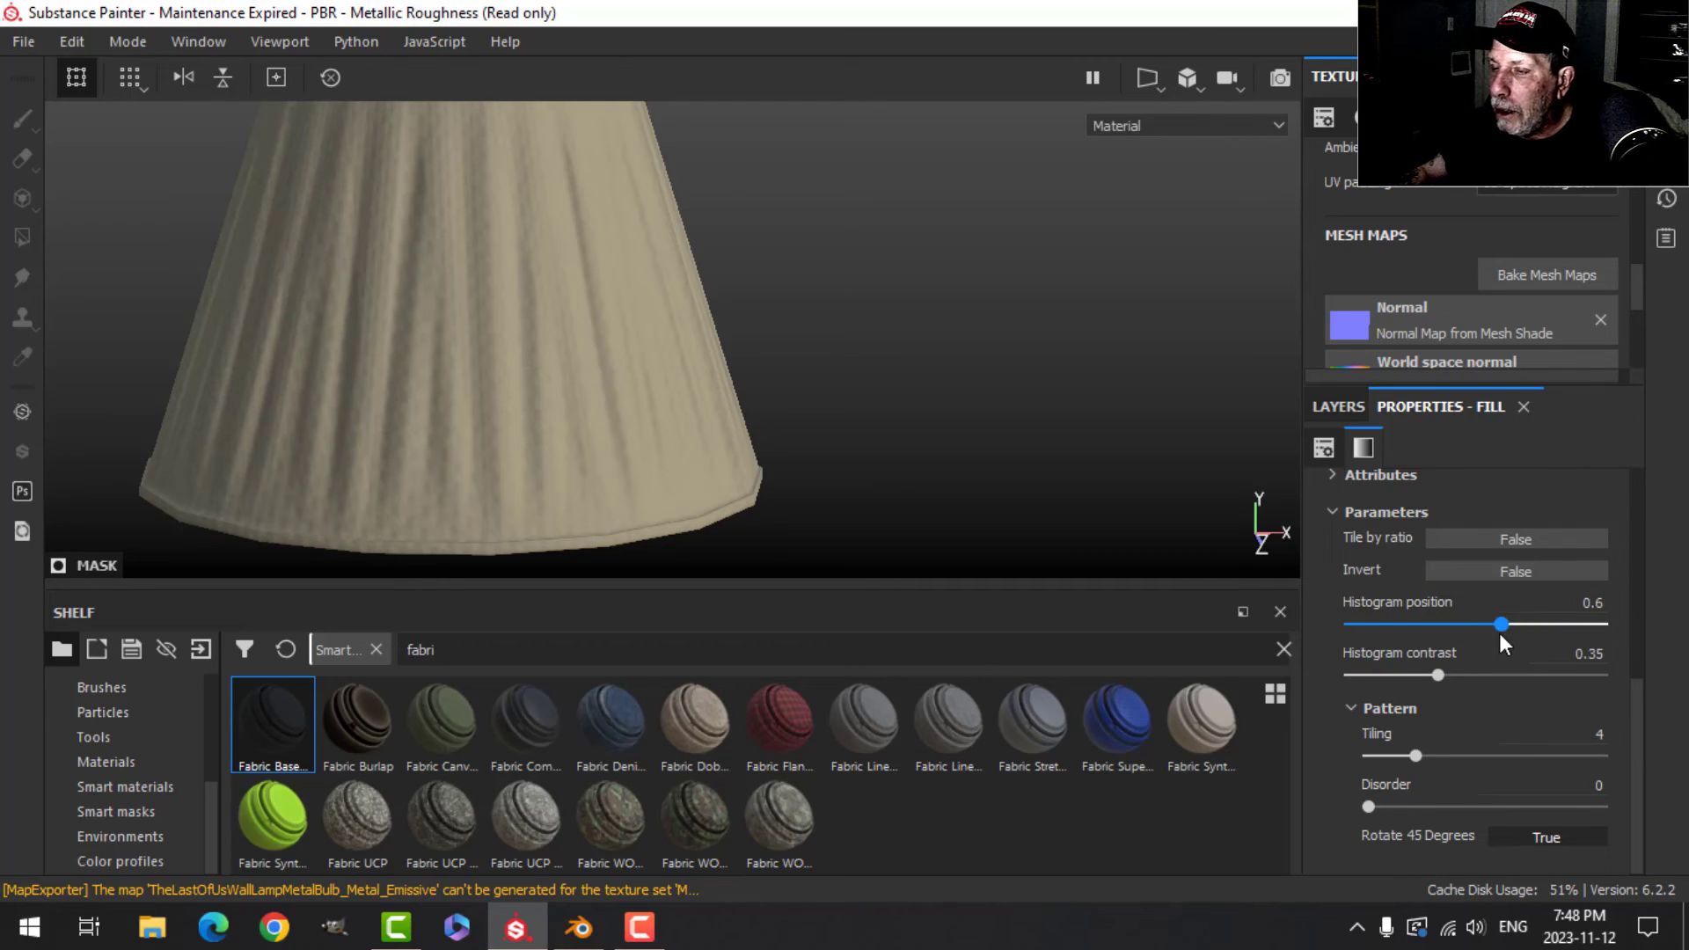
alt+drag(871, 378, 845, 445)
alt+drag(852, 355, 884, 350)
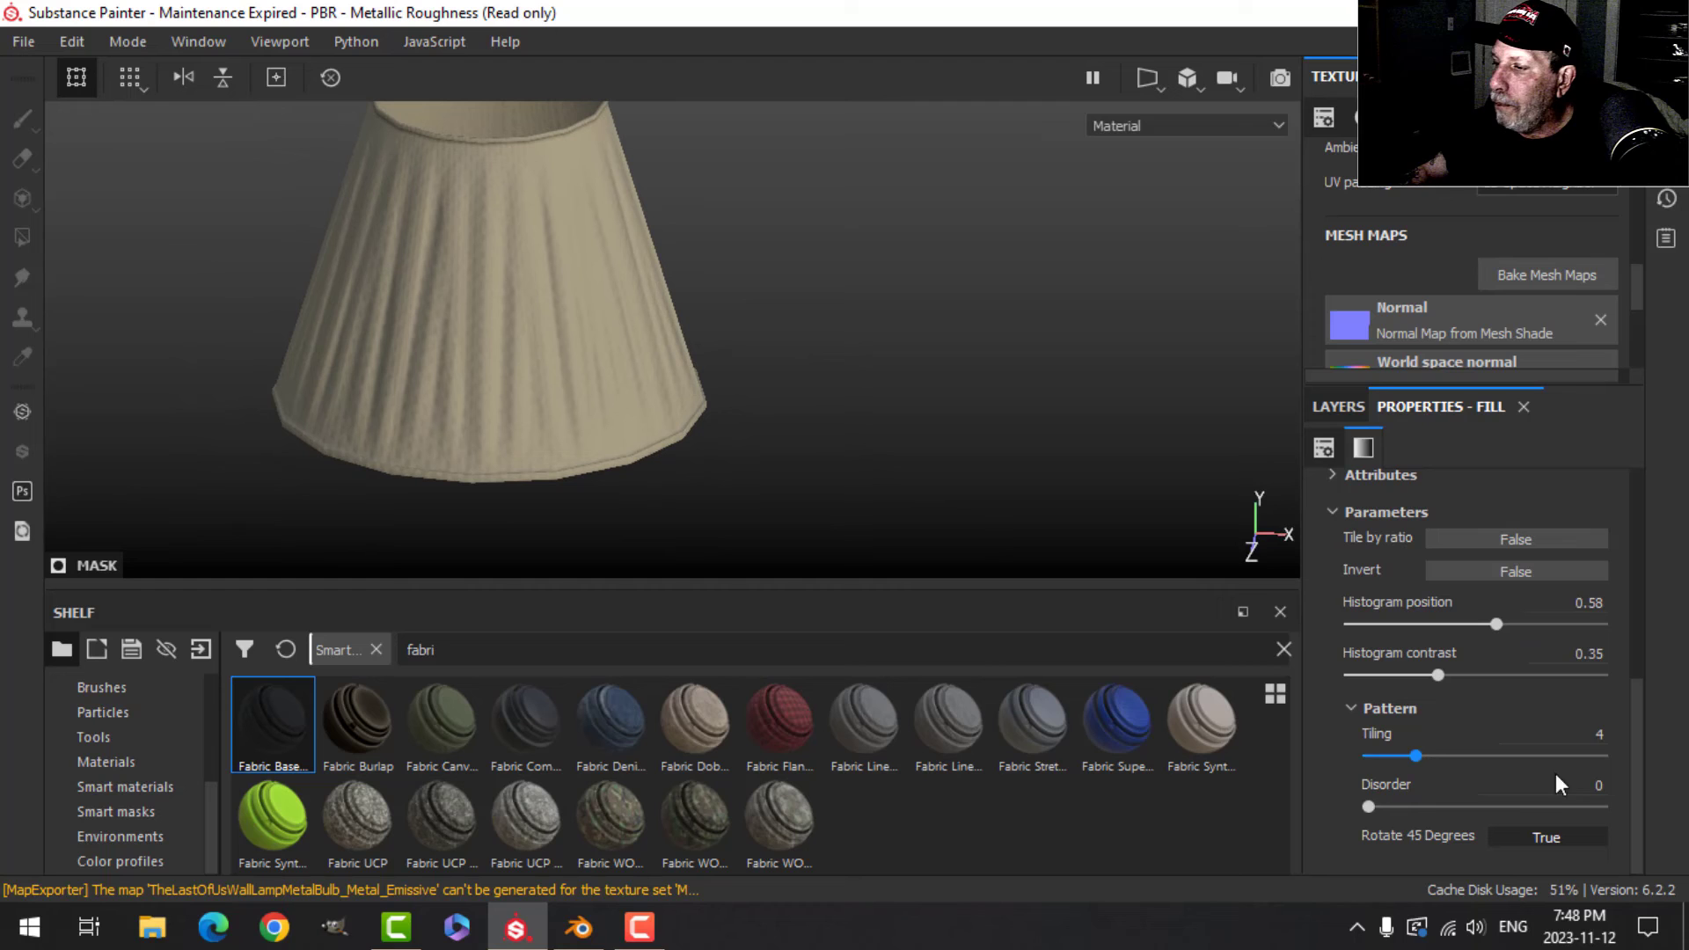
Set the weave's pattern tiling to 1 and its histogram position to 0.26, checking the fabric up close.
double_click(1584, 735)
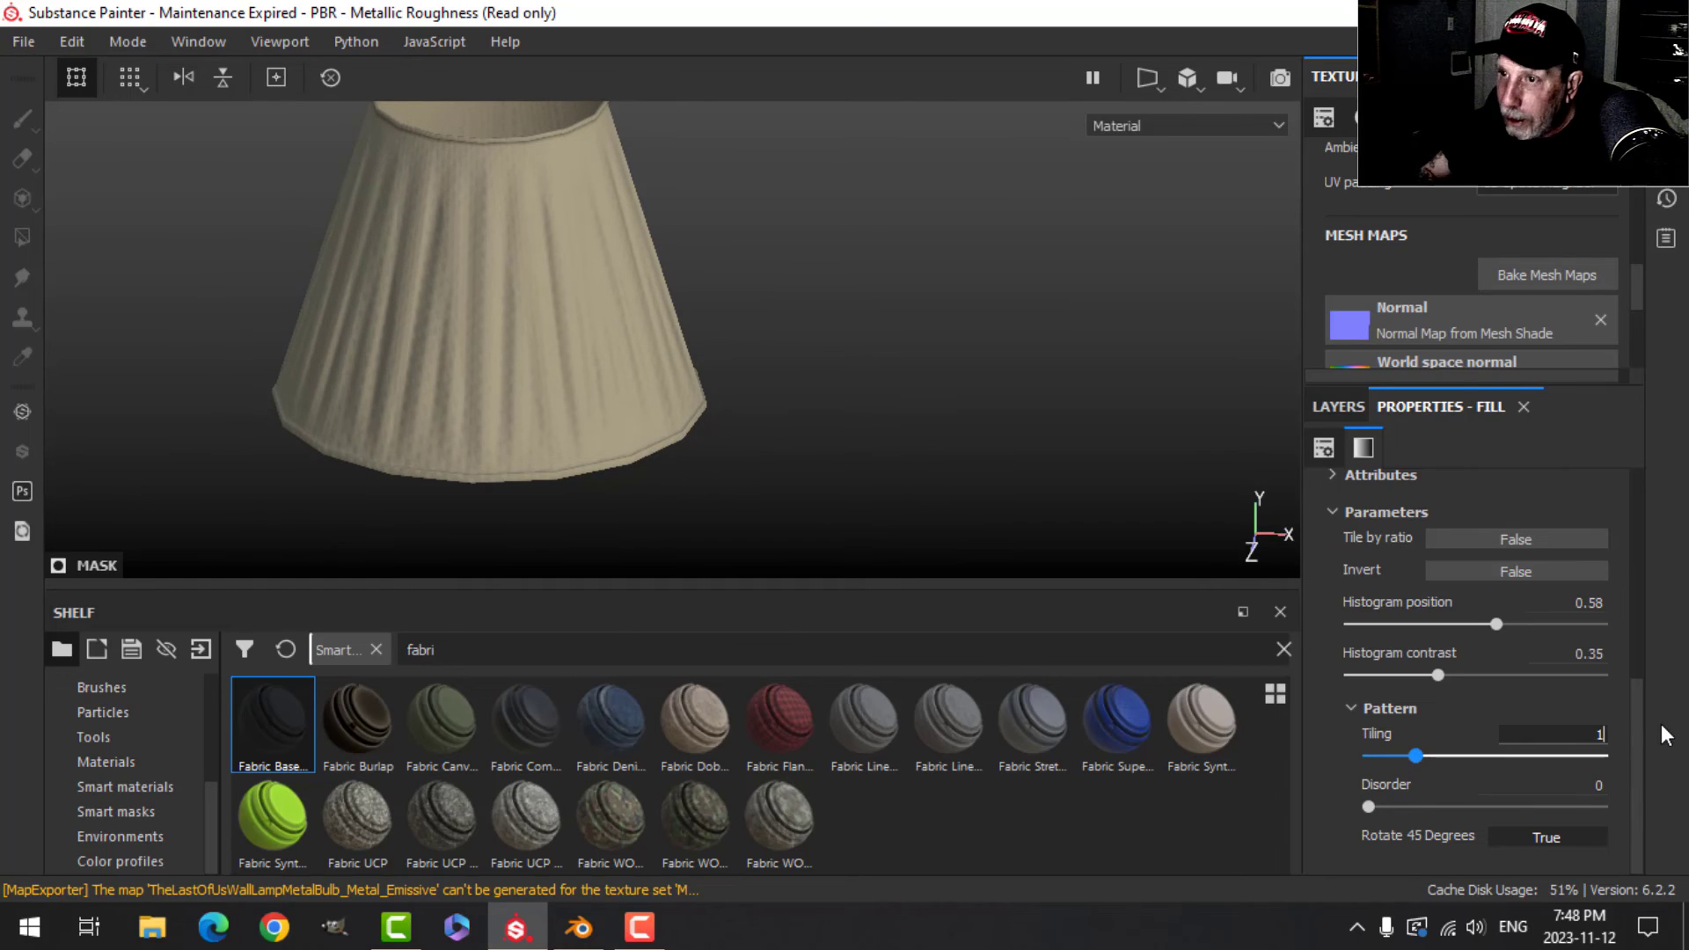
text(1)
key(Return)
alt+drag(811, 317, 1041, 555)
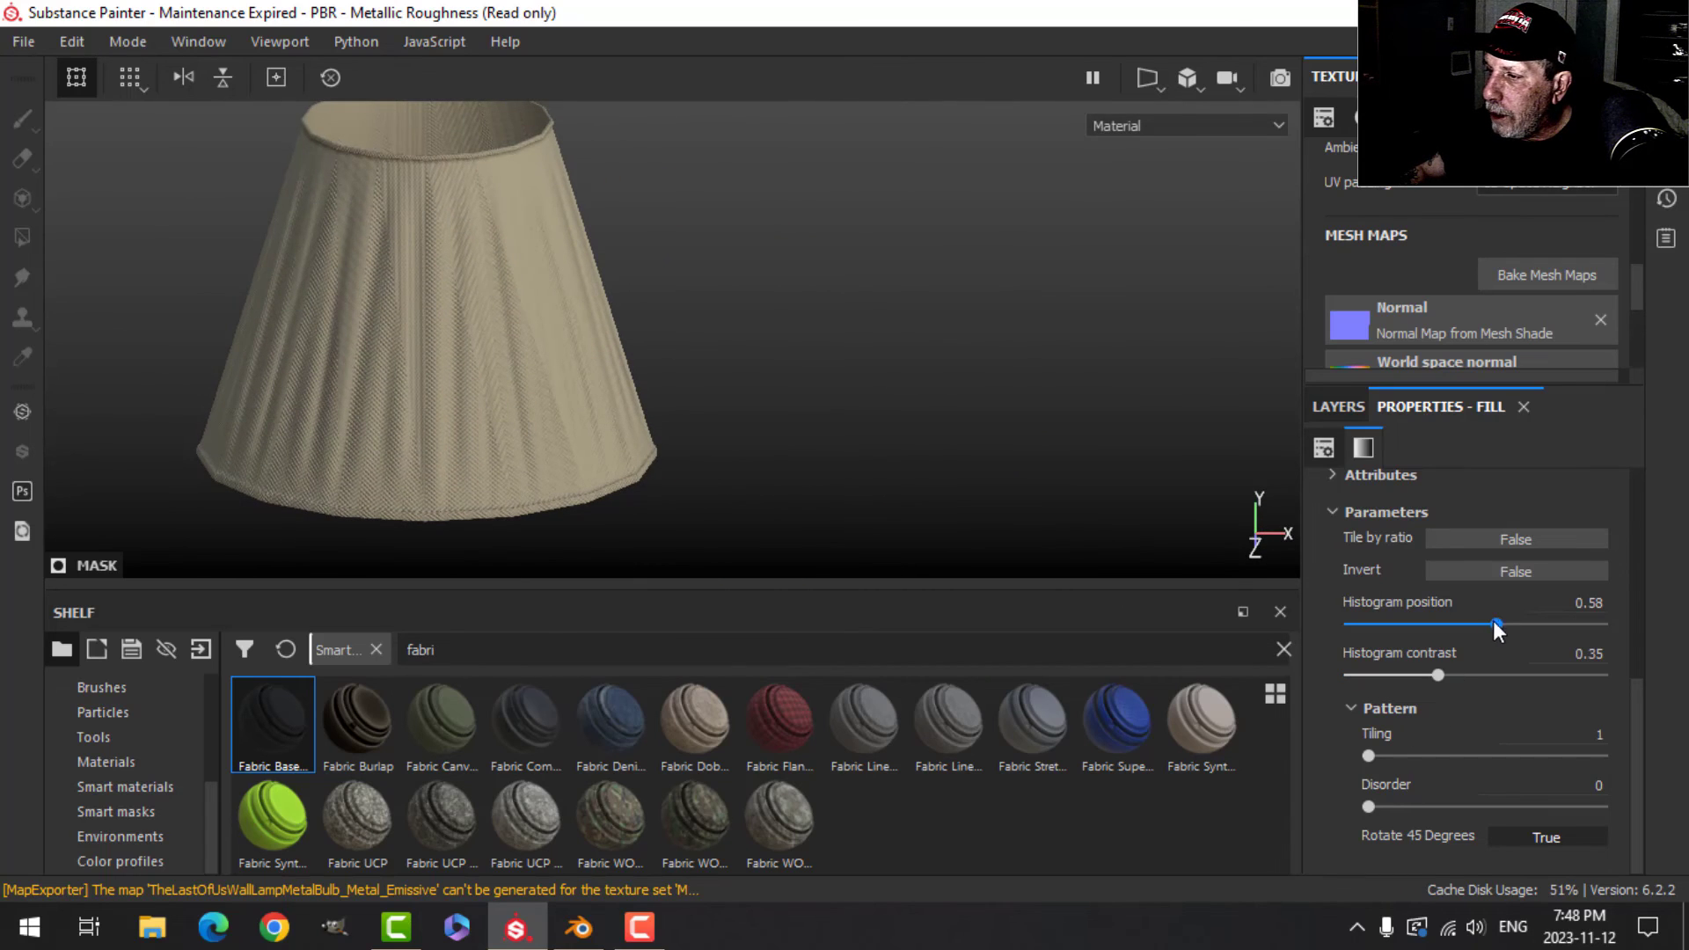
drag(1496, 624, 1414, 623)
alt+drag(686, 455, 799, 366)
scroll(724, 406, up, 5)
alt+drag(723, 406, 715, 407)
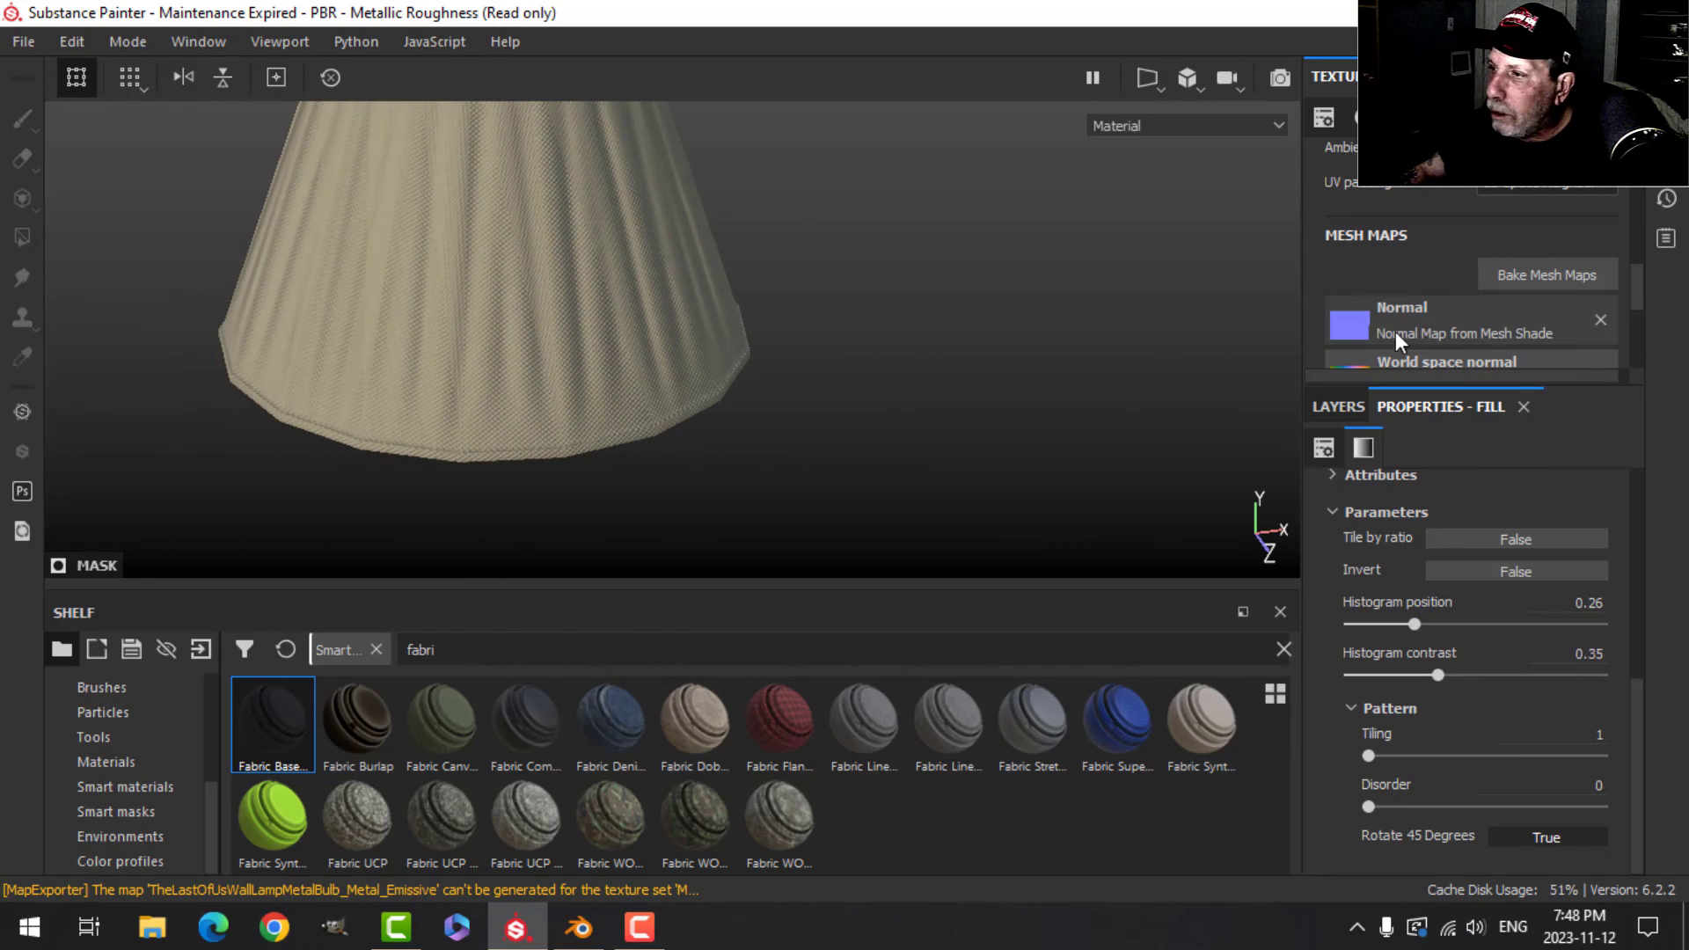
Replace the panorama environment map with a different one to light the lampshade differently.
click(1666, 119)
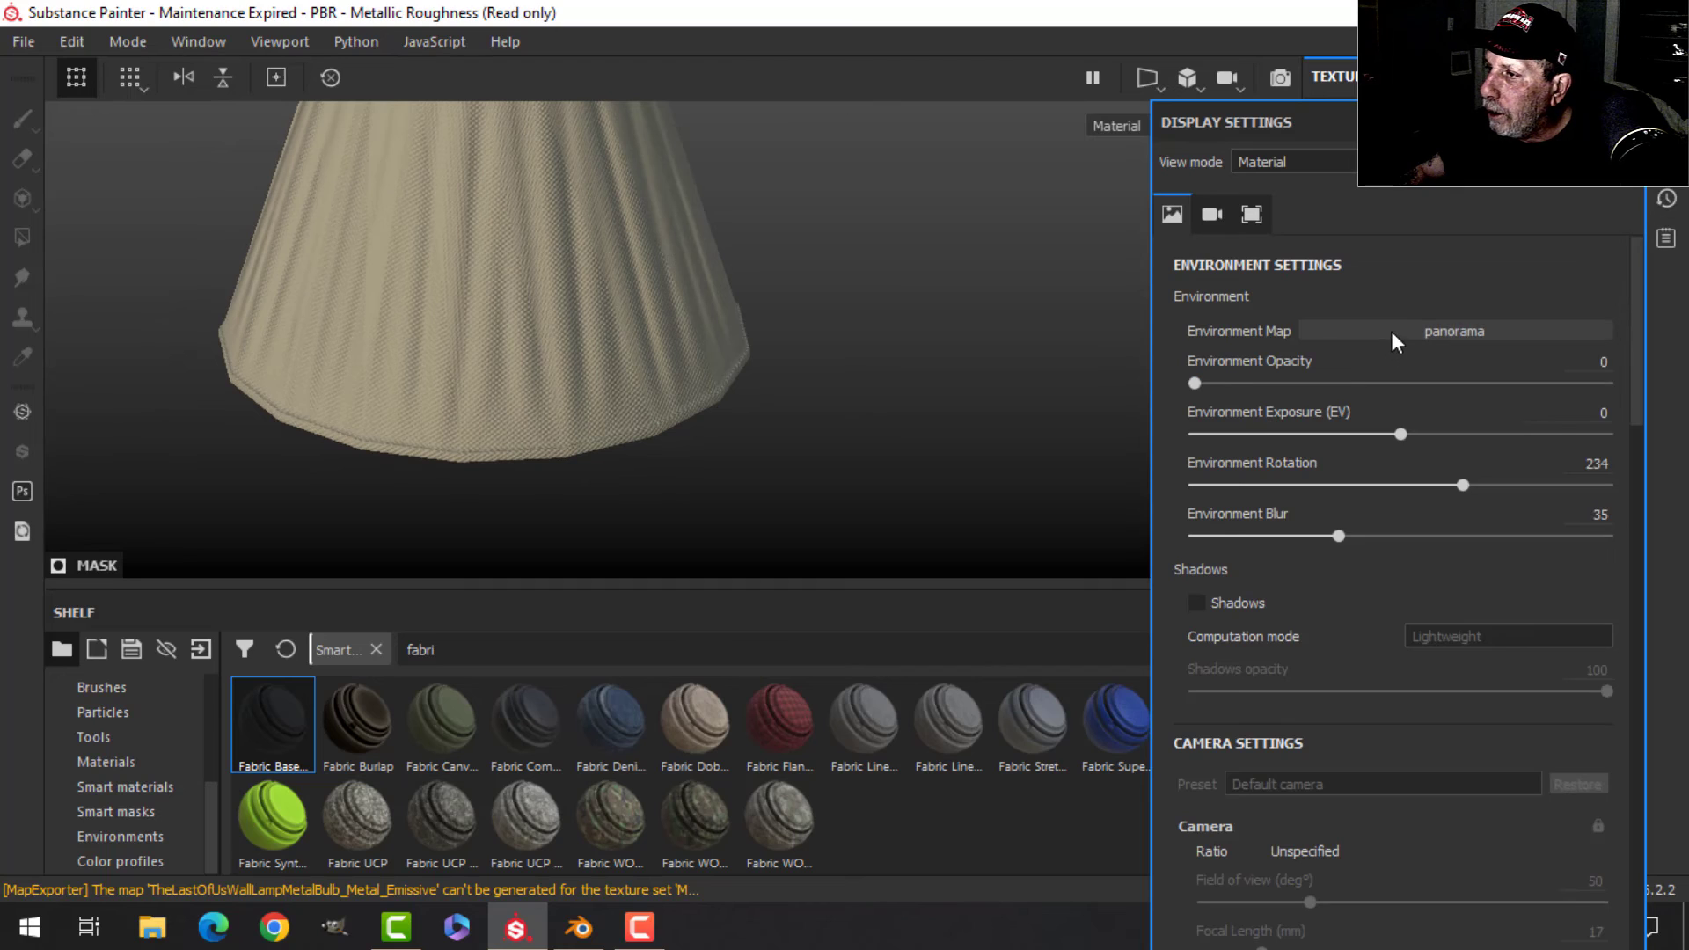
click(1390, 329)
click(1484, 404)
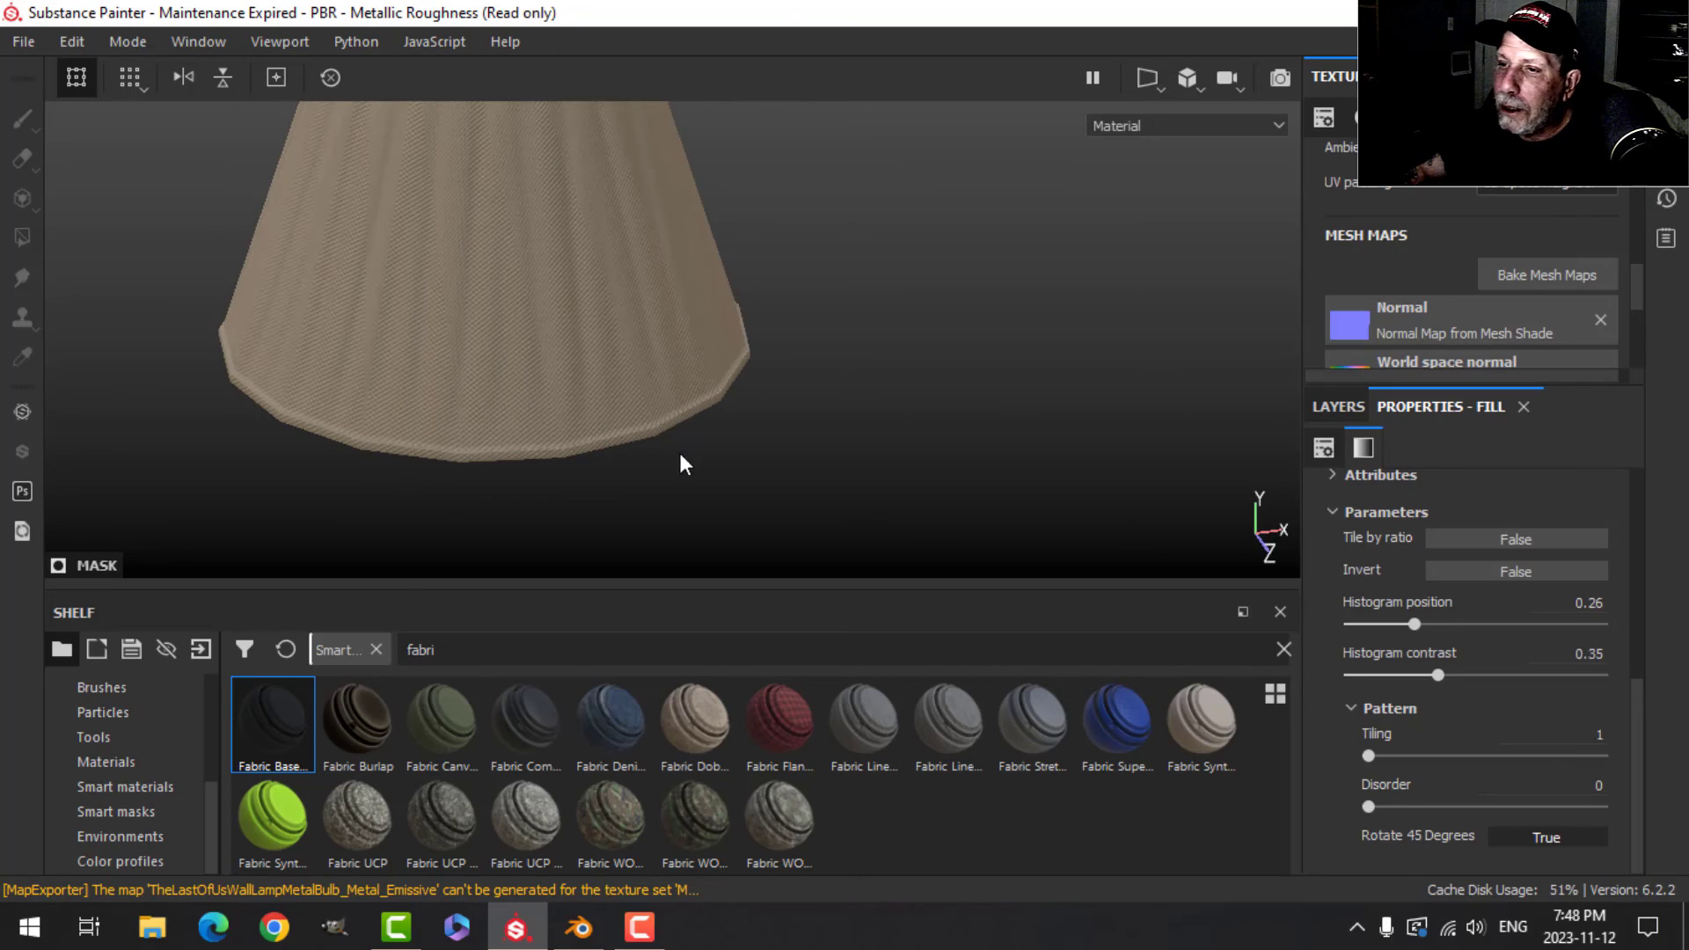
Inspect the lampshade's fabric from several angles and delete the hidden base layer.
alt+drag(678, 461, 697, 352)
alt+middle_drag(697, 353, 681, 373)
scroll(741, 357, up, 3)
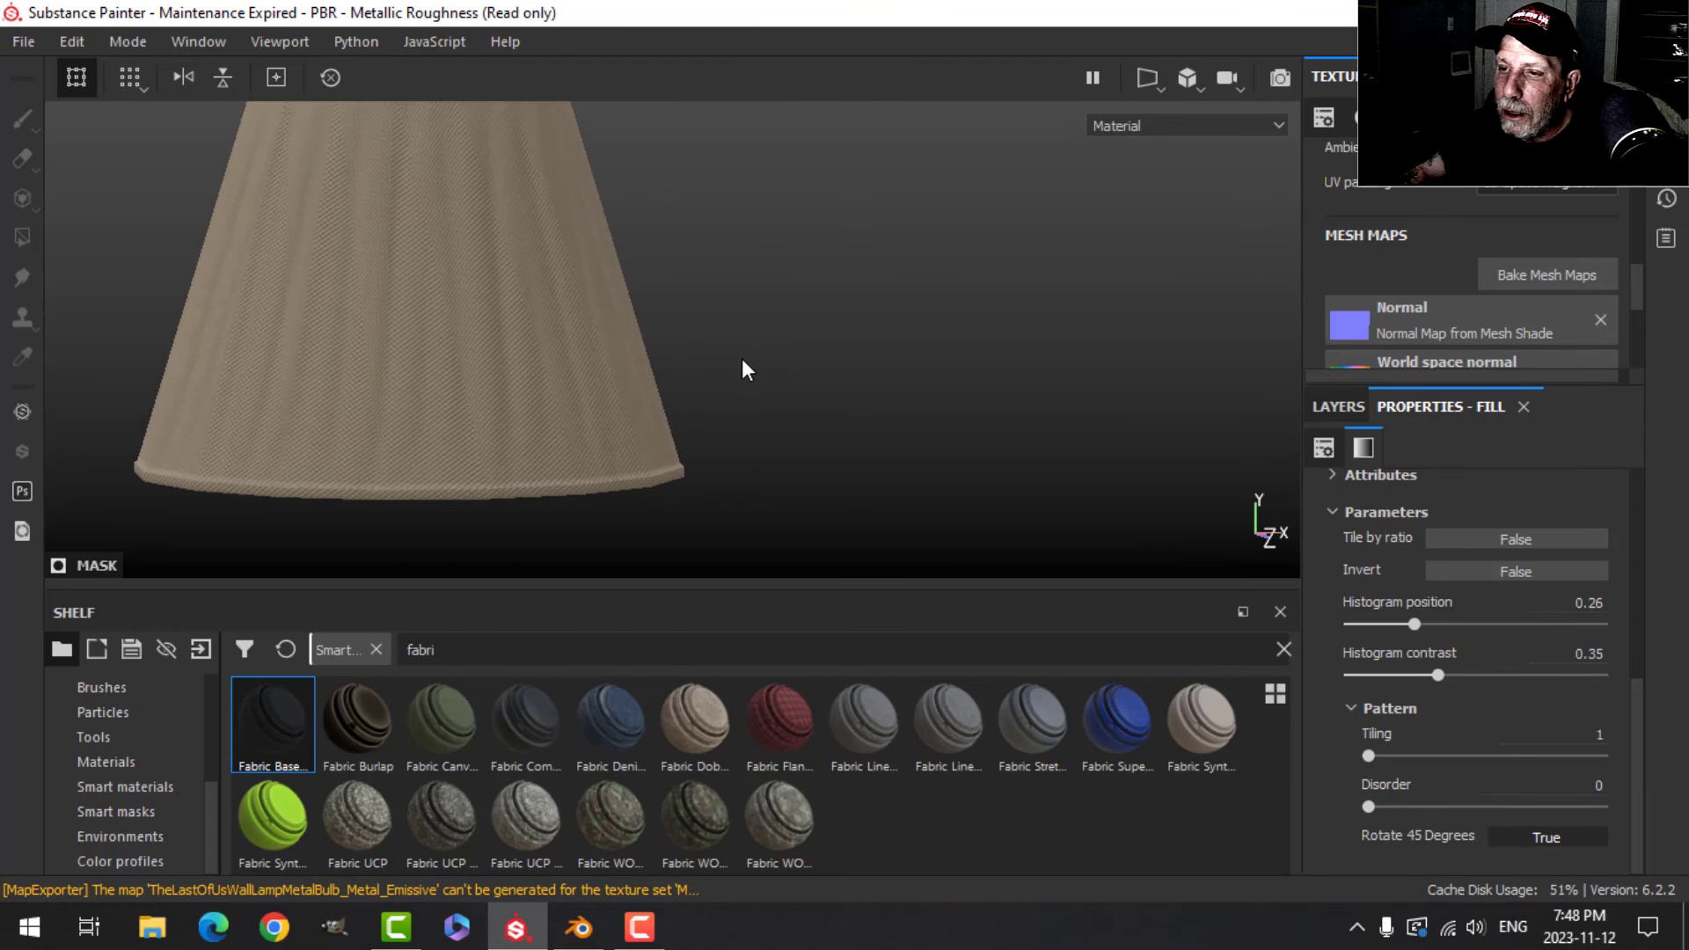
alt+drag(741, 359, 683, 393)
alt+middle_drag(683, 394, 795, 414)
alt+drag(795, 414, 780, 428)
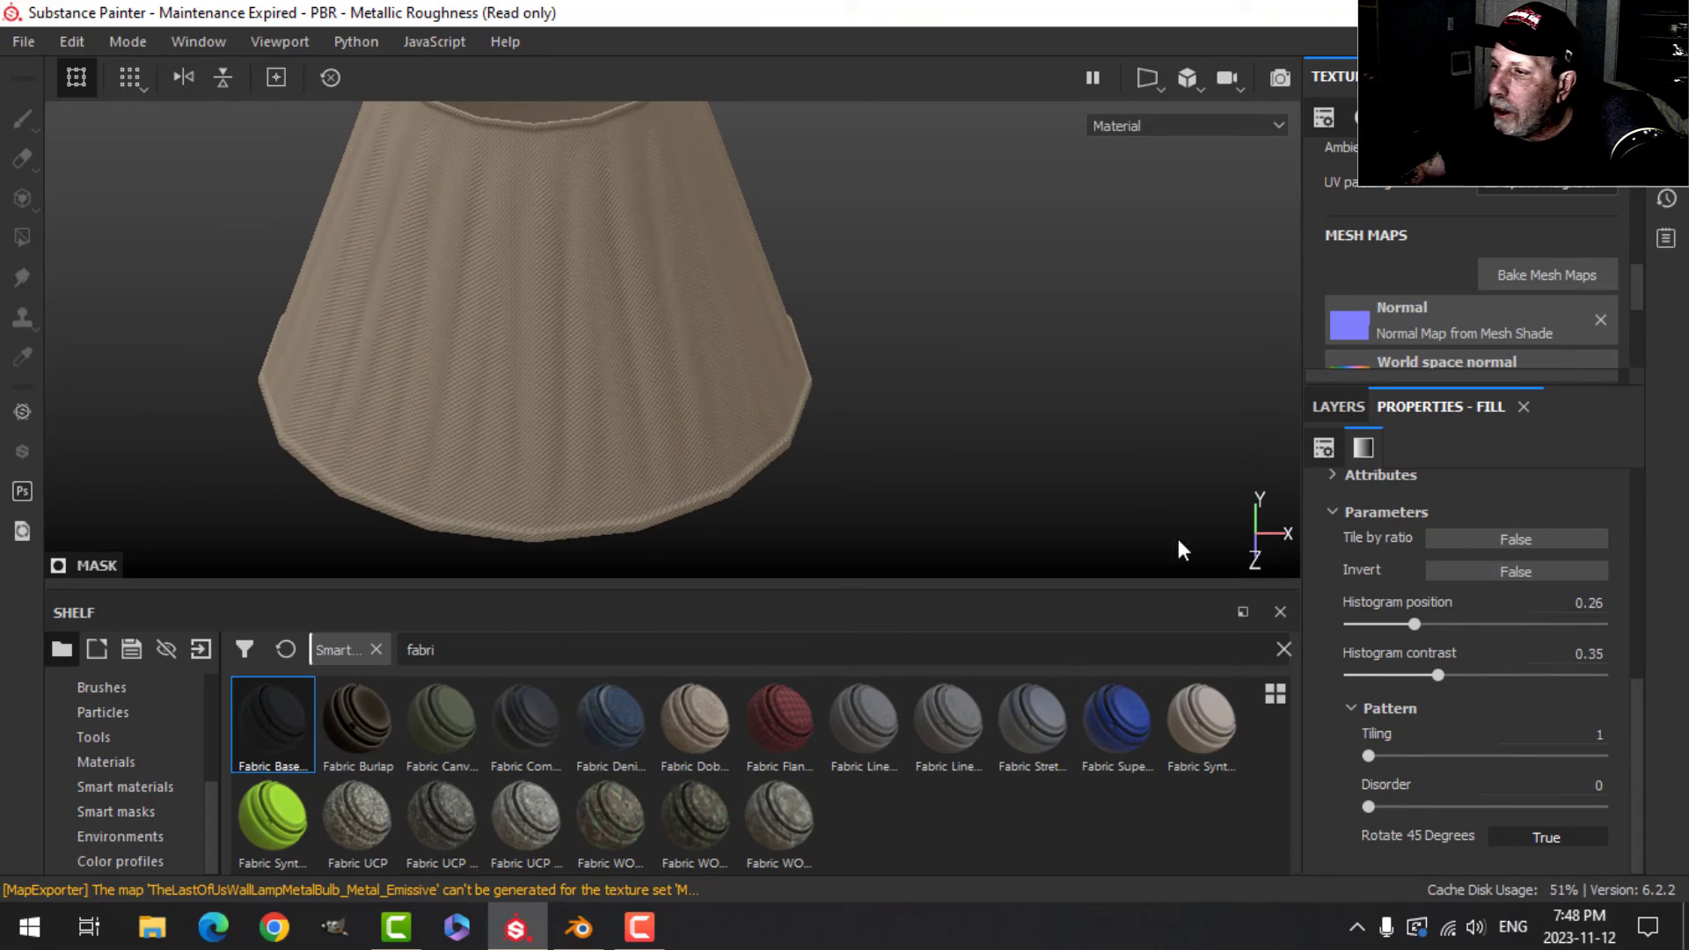
click(1335, 407)
click(1349, 613)
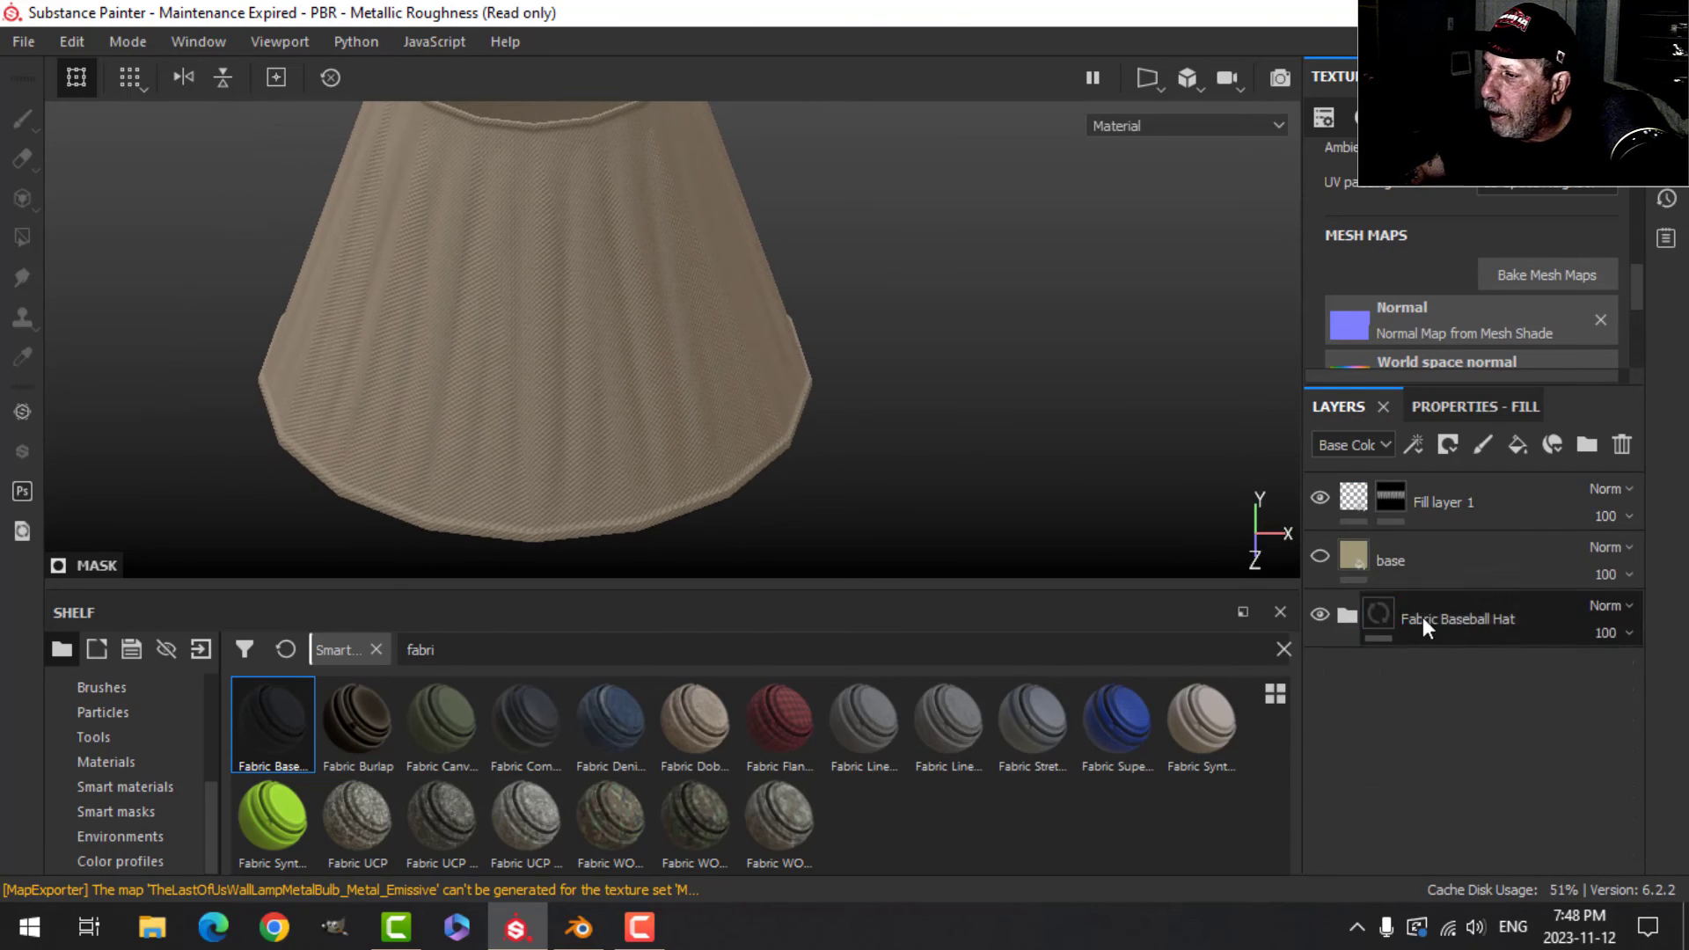
click(1461, 558)
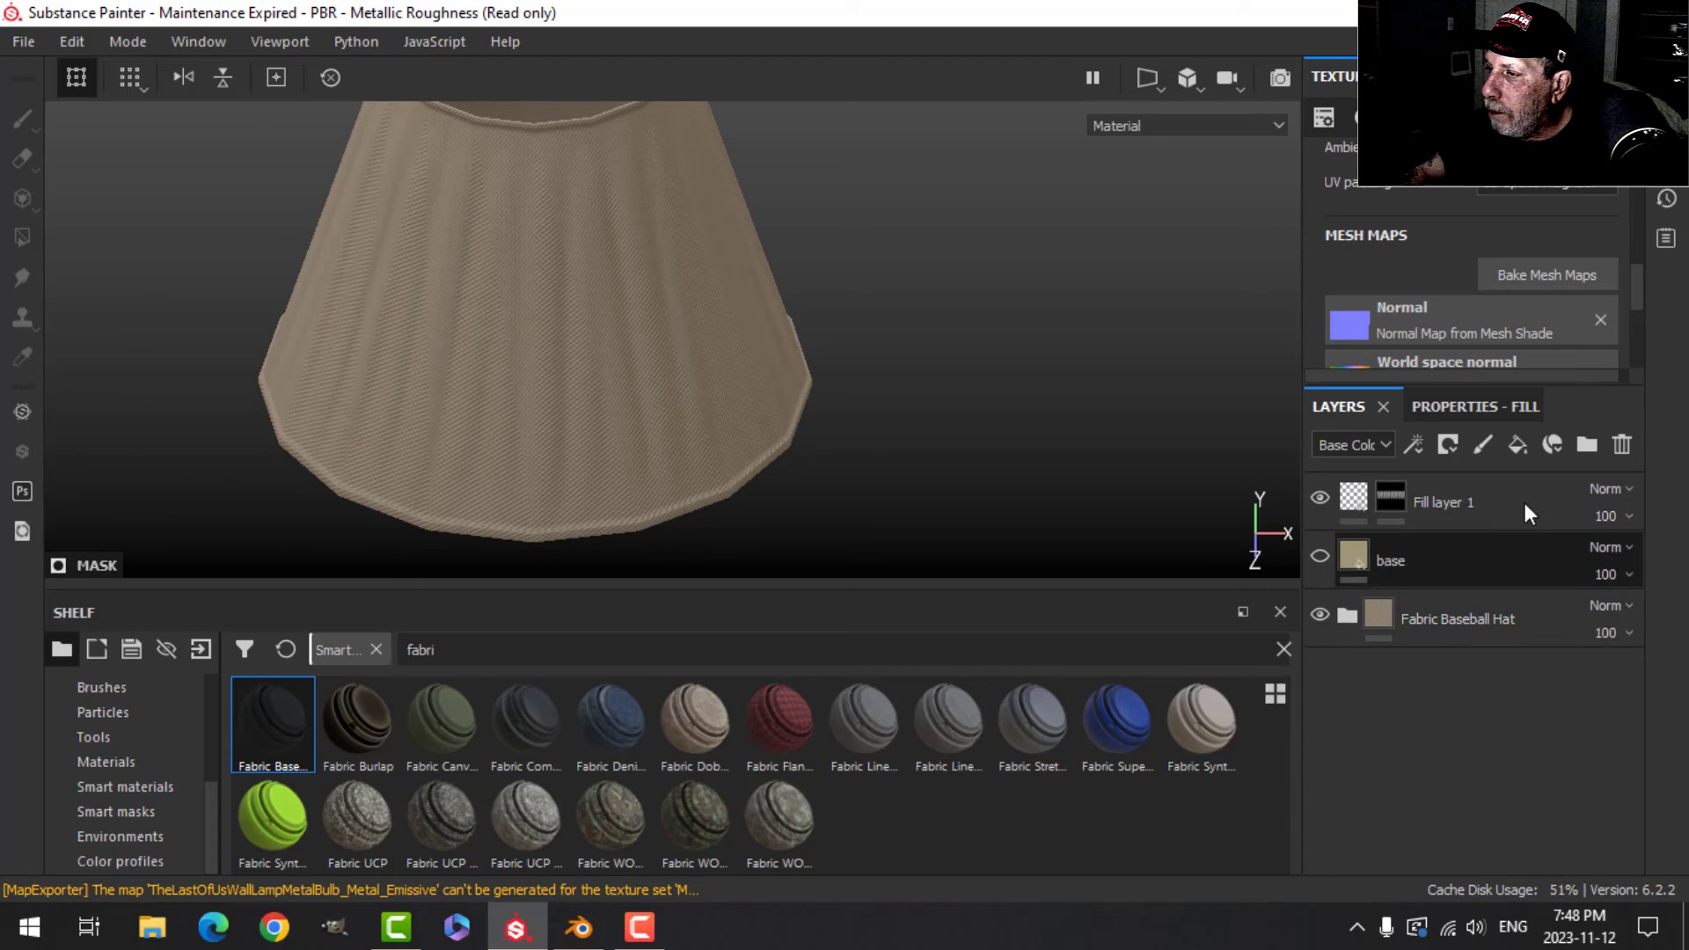
click(1626, 445)
Rename Fill layer 1 as Pattern.
click(1429, 500)
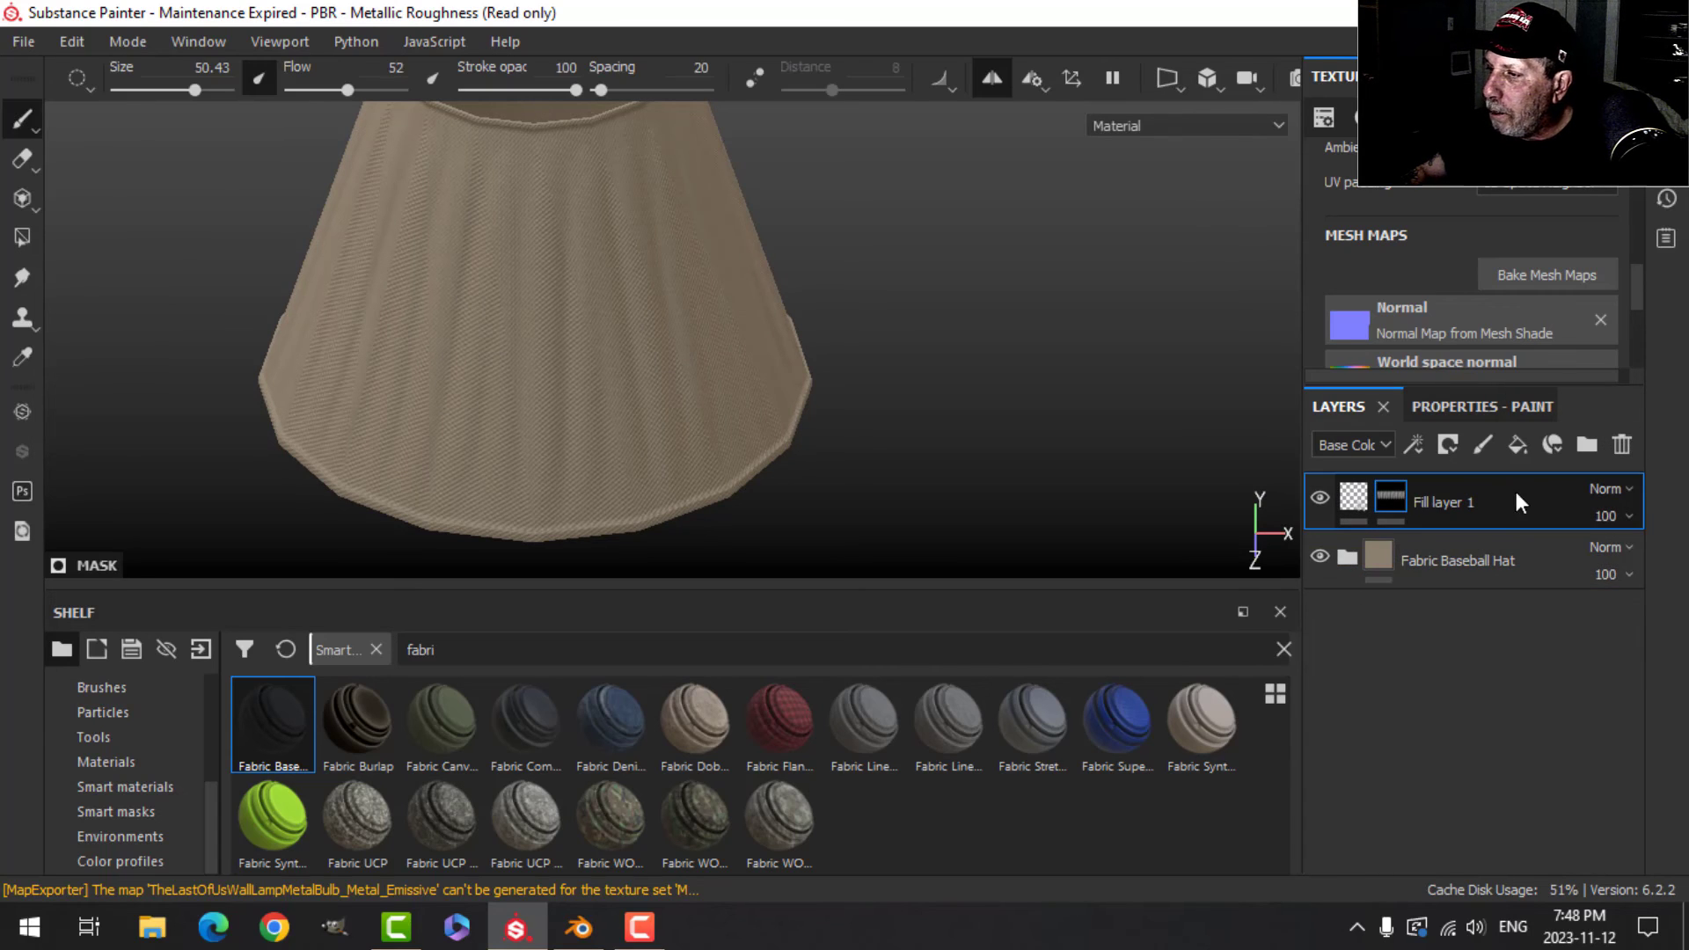
double_click(1439, 502)
text(Pattern)
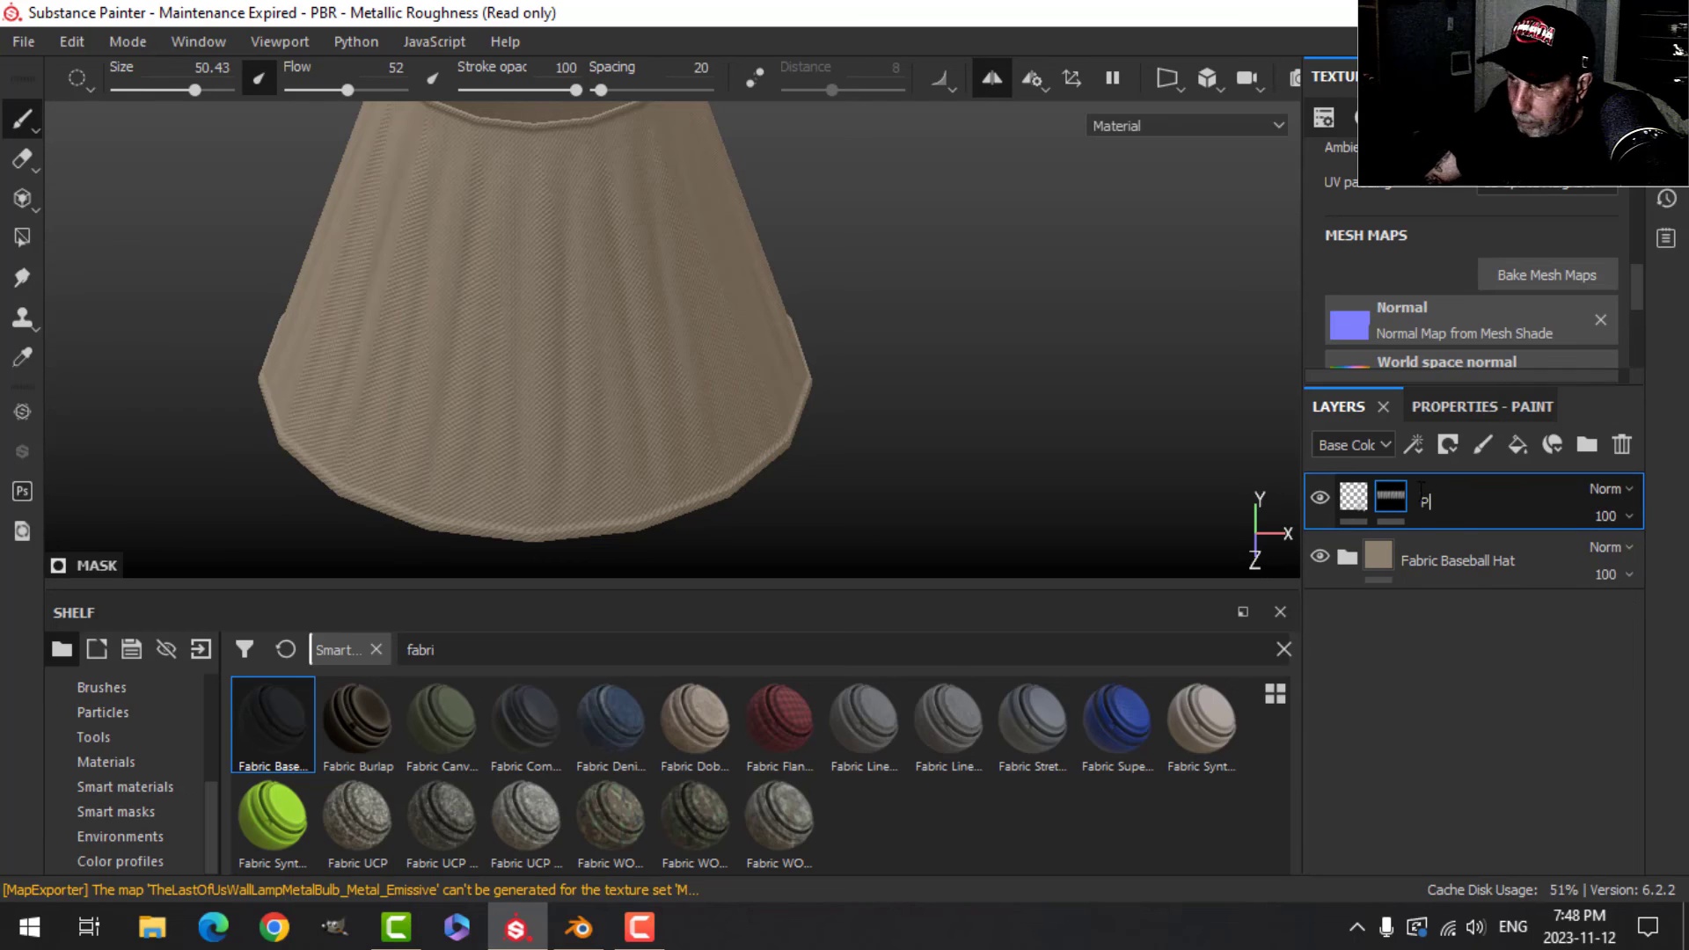
key(Return)
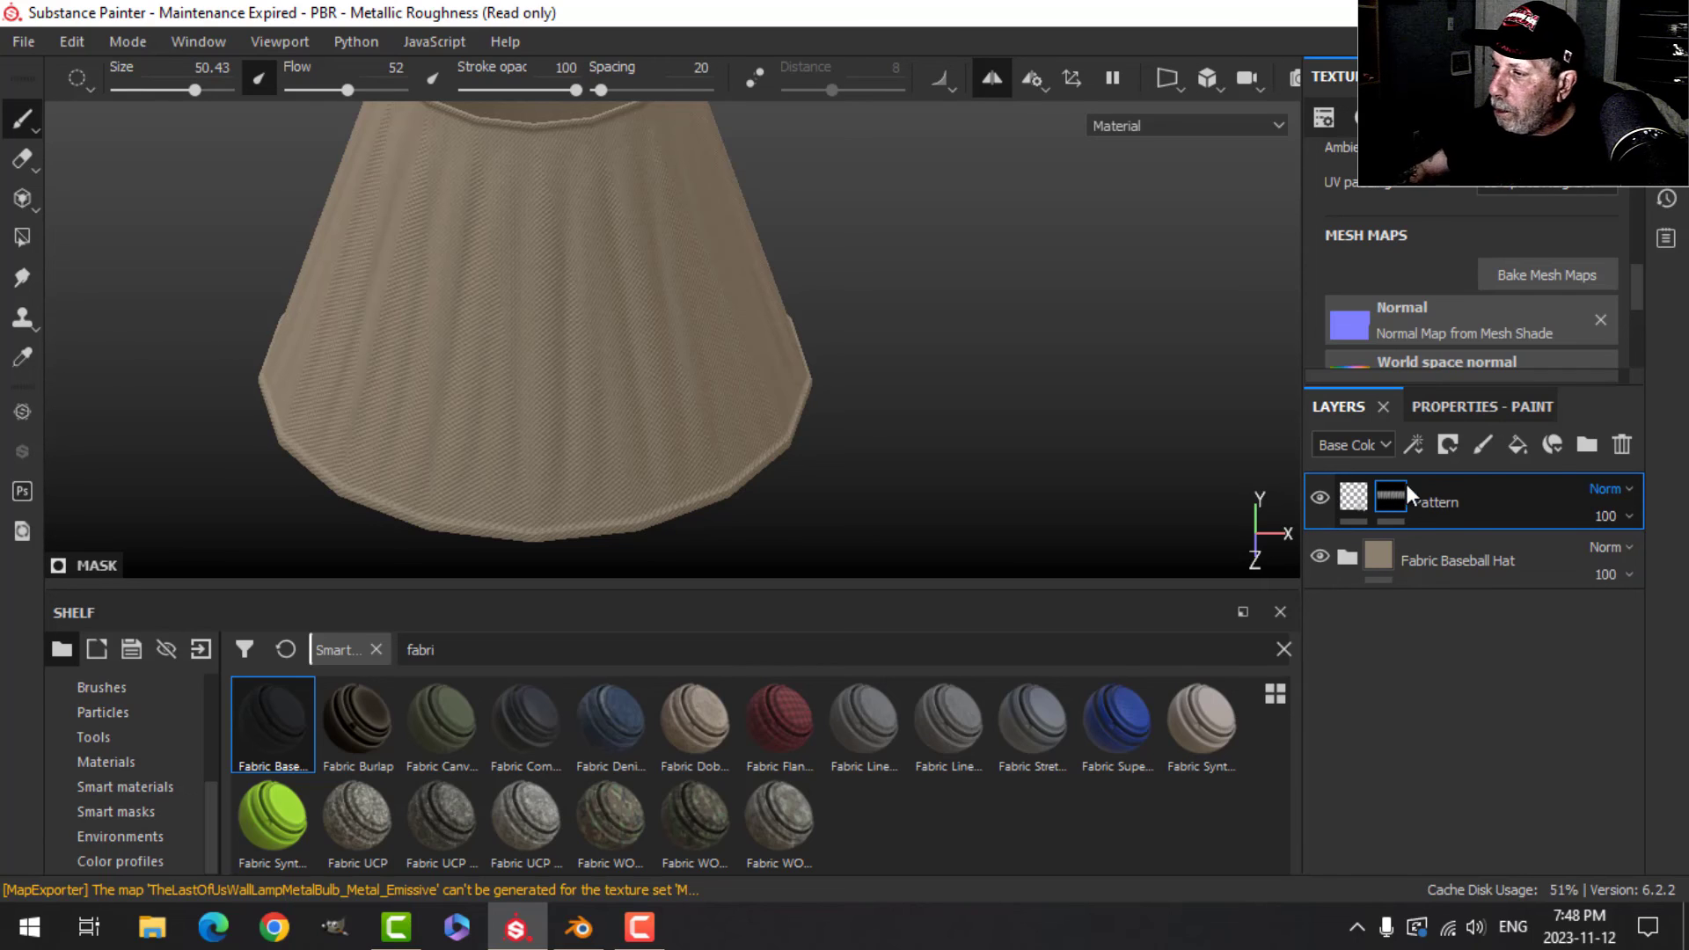
Add a fill layer above Pattern affecting only color and roughness, with roughness 1 and a dark grey base color.
click(1517, 444)
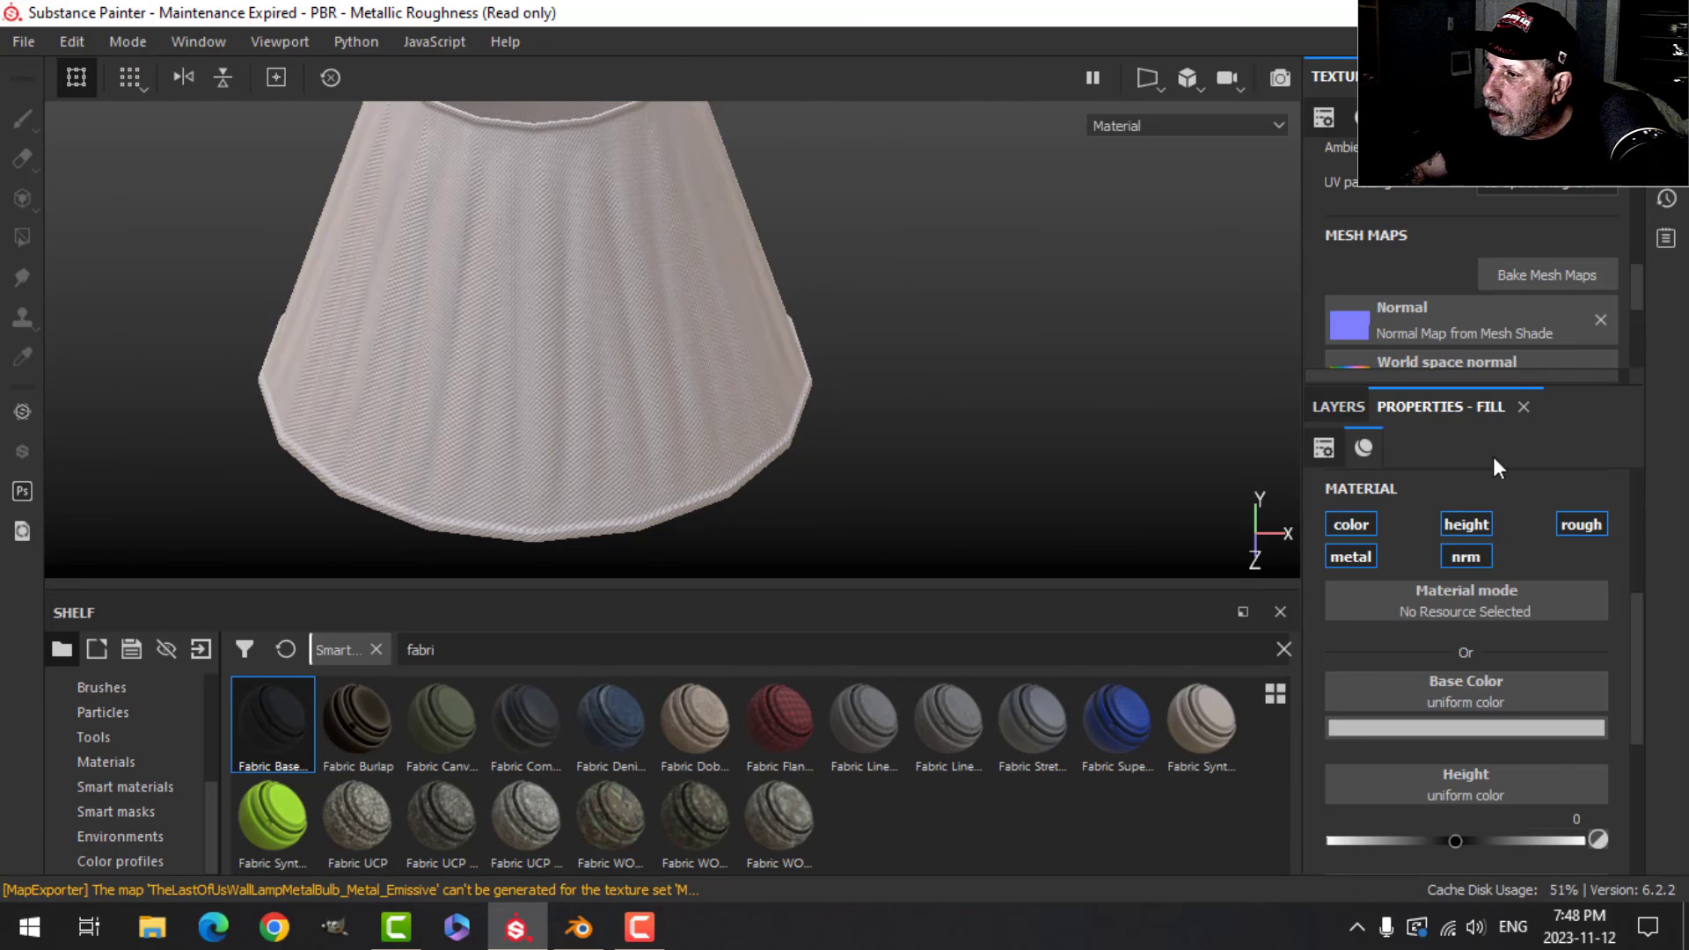
alt+click(1353, 528)
click(1574, 524)
scroll(1500, 713, down, 1)
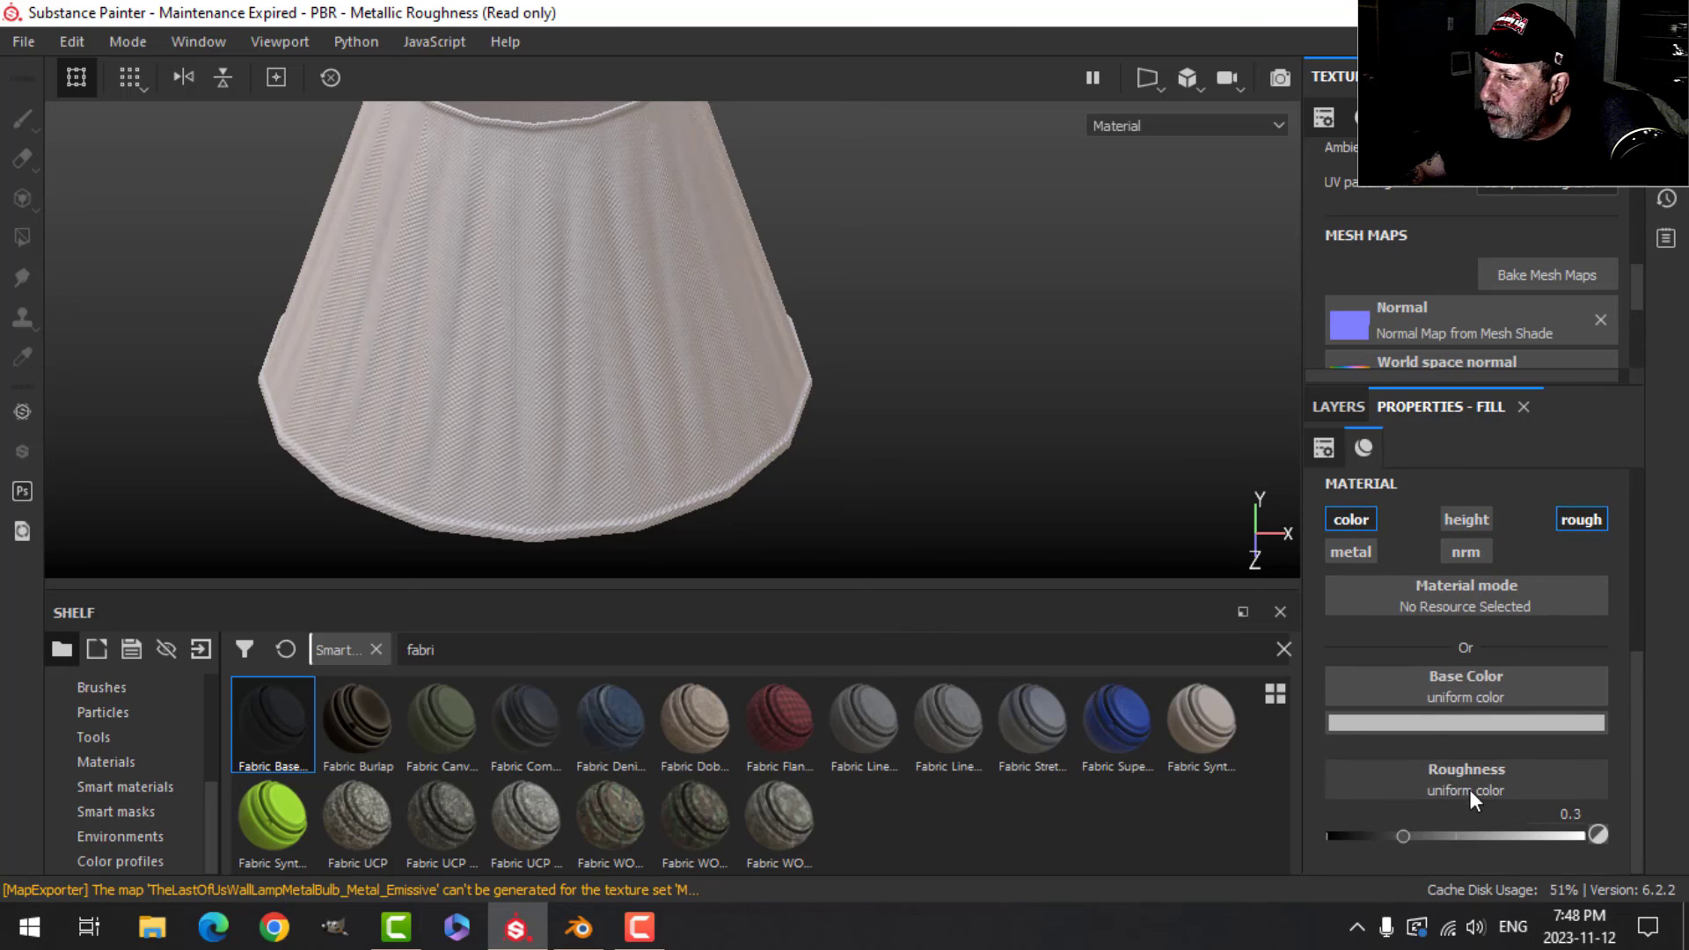
click(1583, 840)
click(1481, 725)
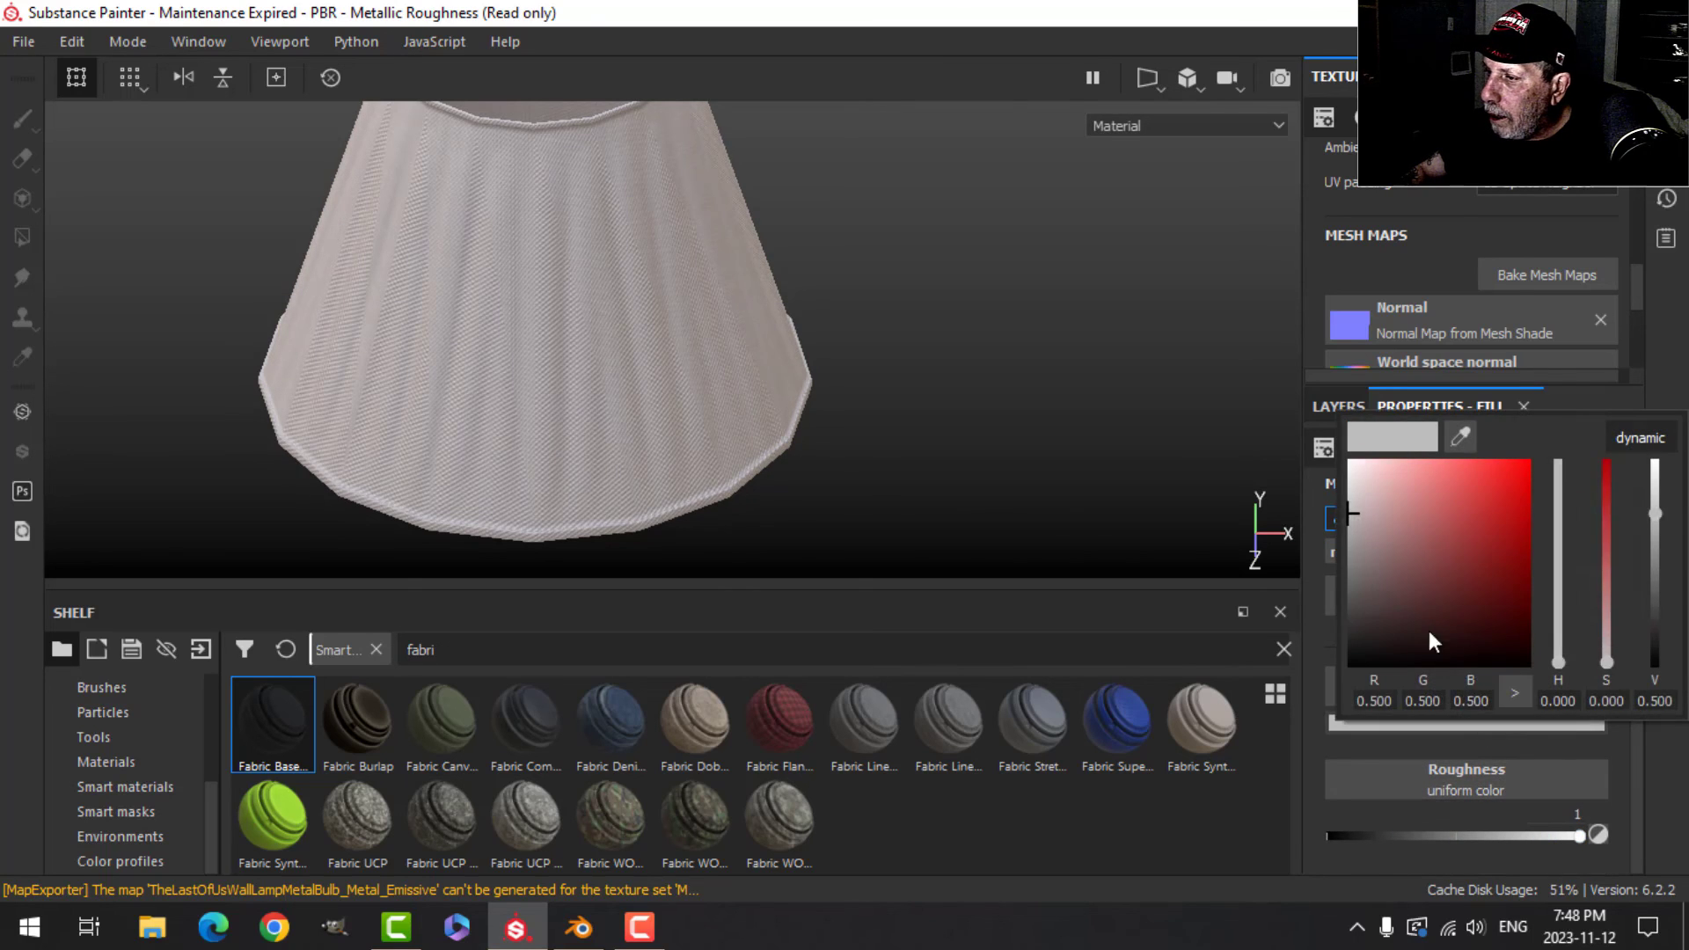
drag(1429, 631, 1341, 619)
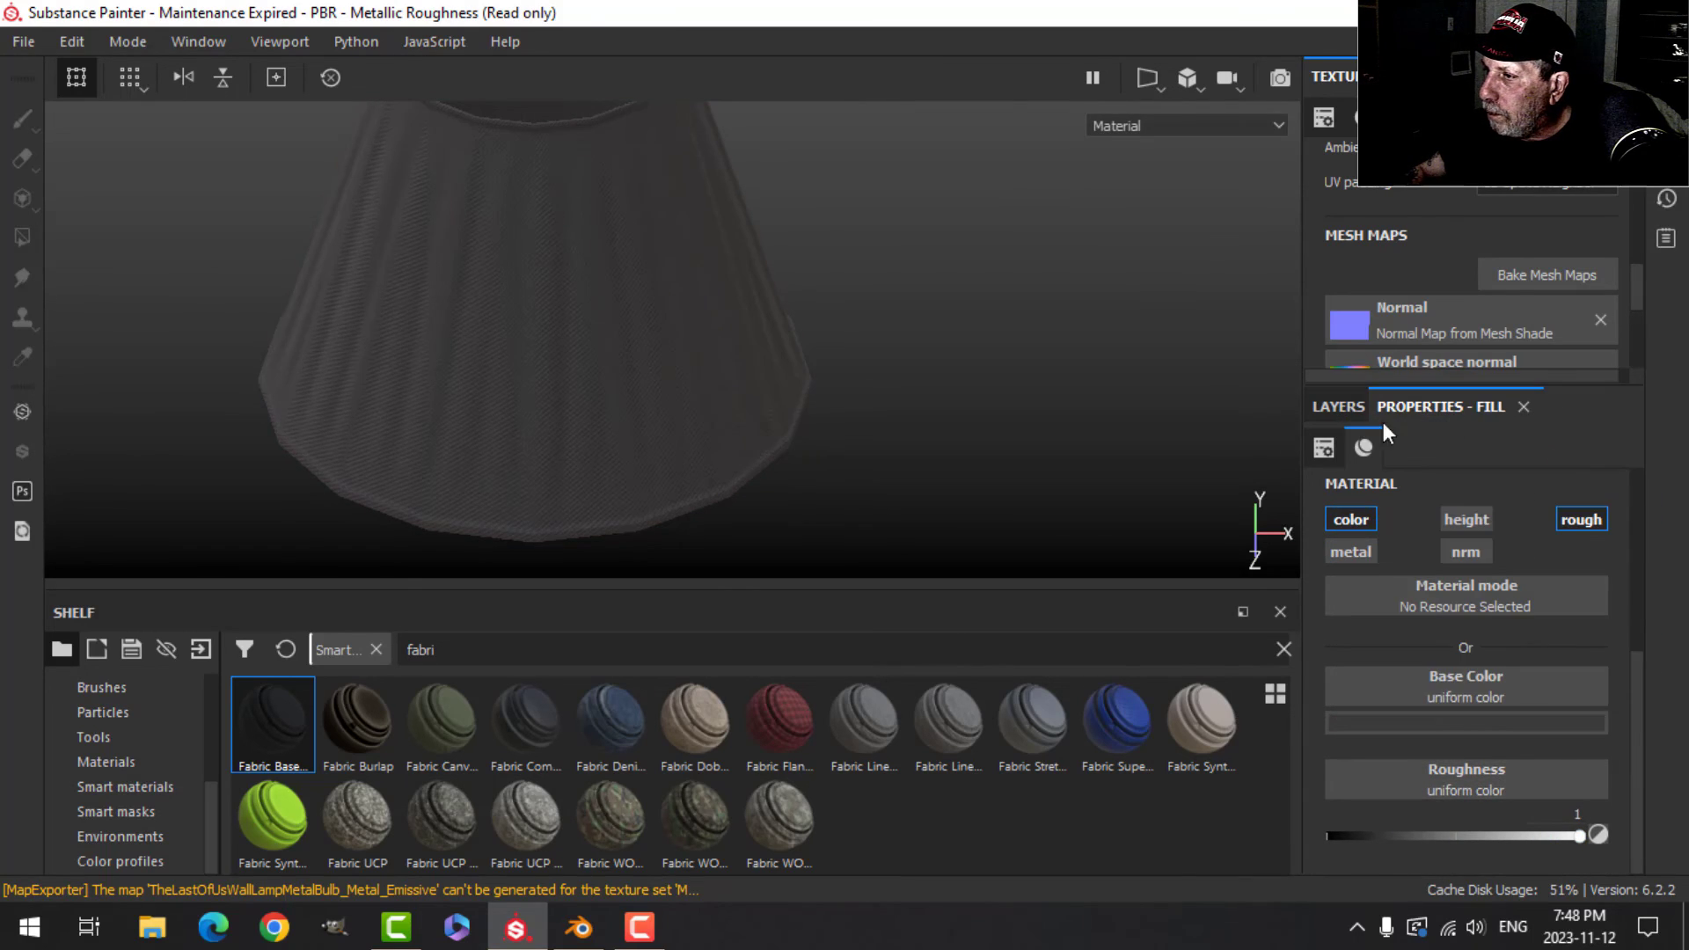
Give the dark grey fill layer a black mask driven by a Dirt generator.
click(1359, 407)
click(1450, 444)
click(1463, 498)
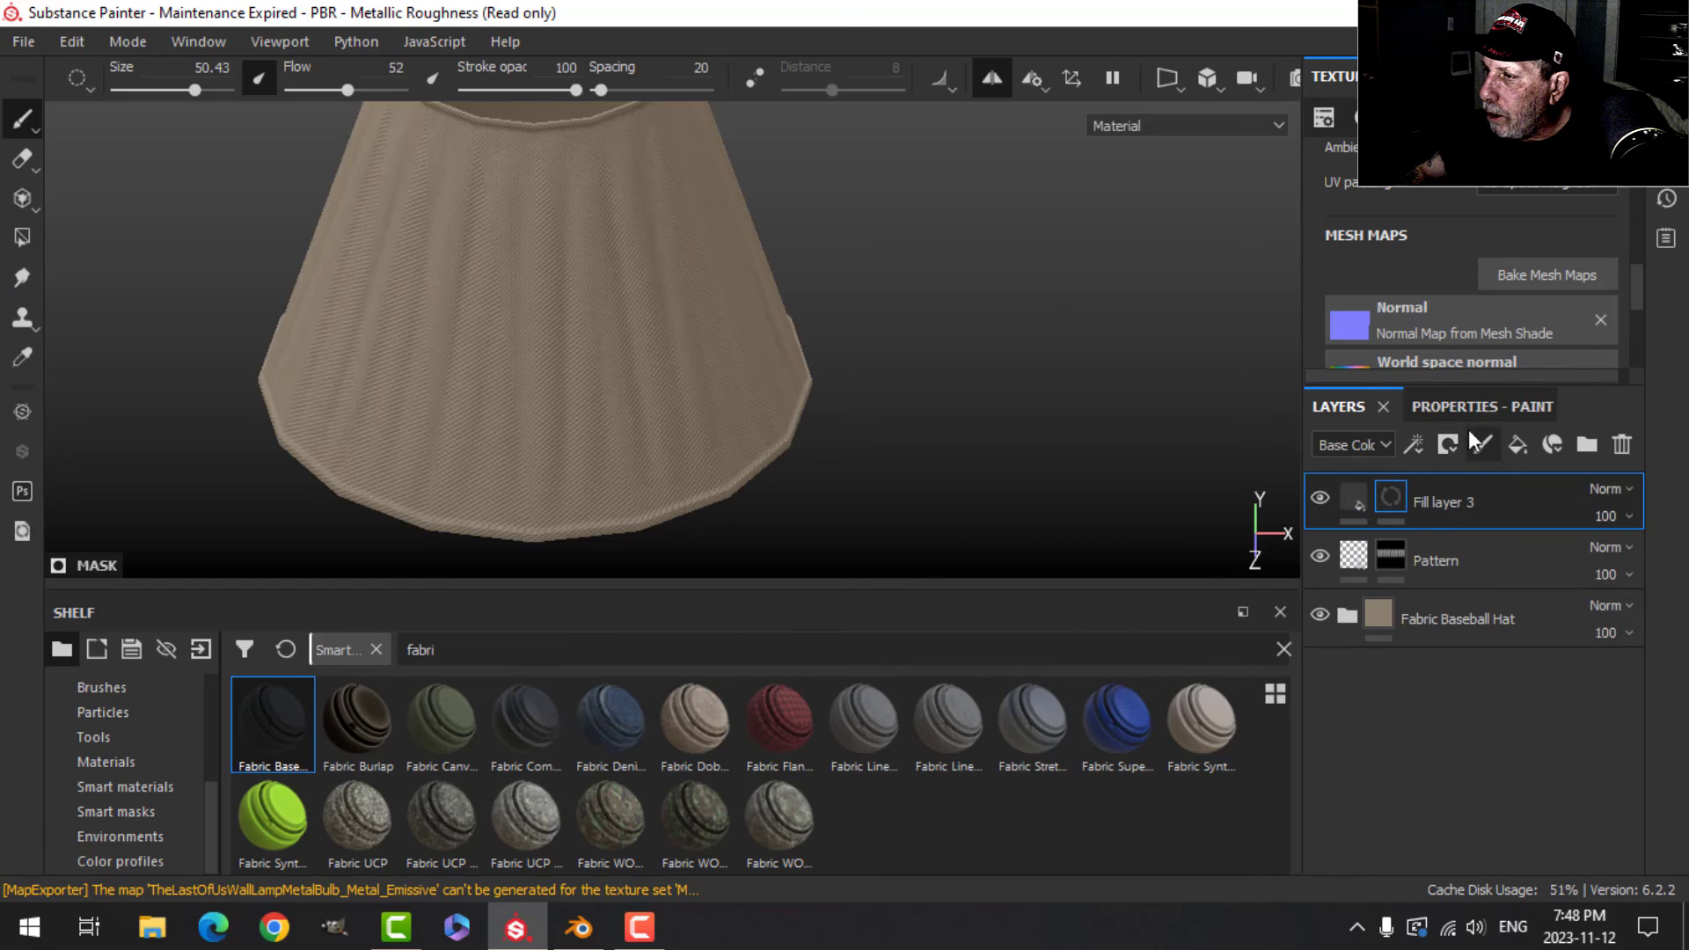
click(1339, 407)
click(1423, 441)
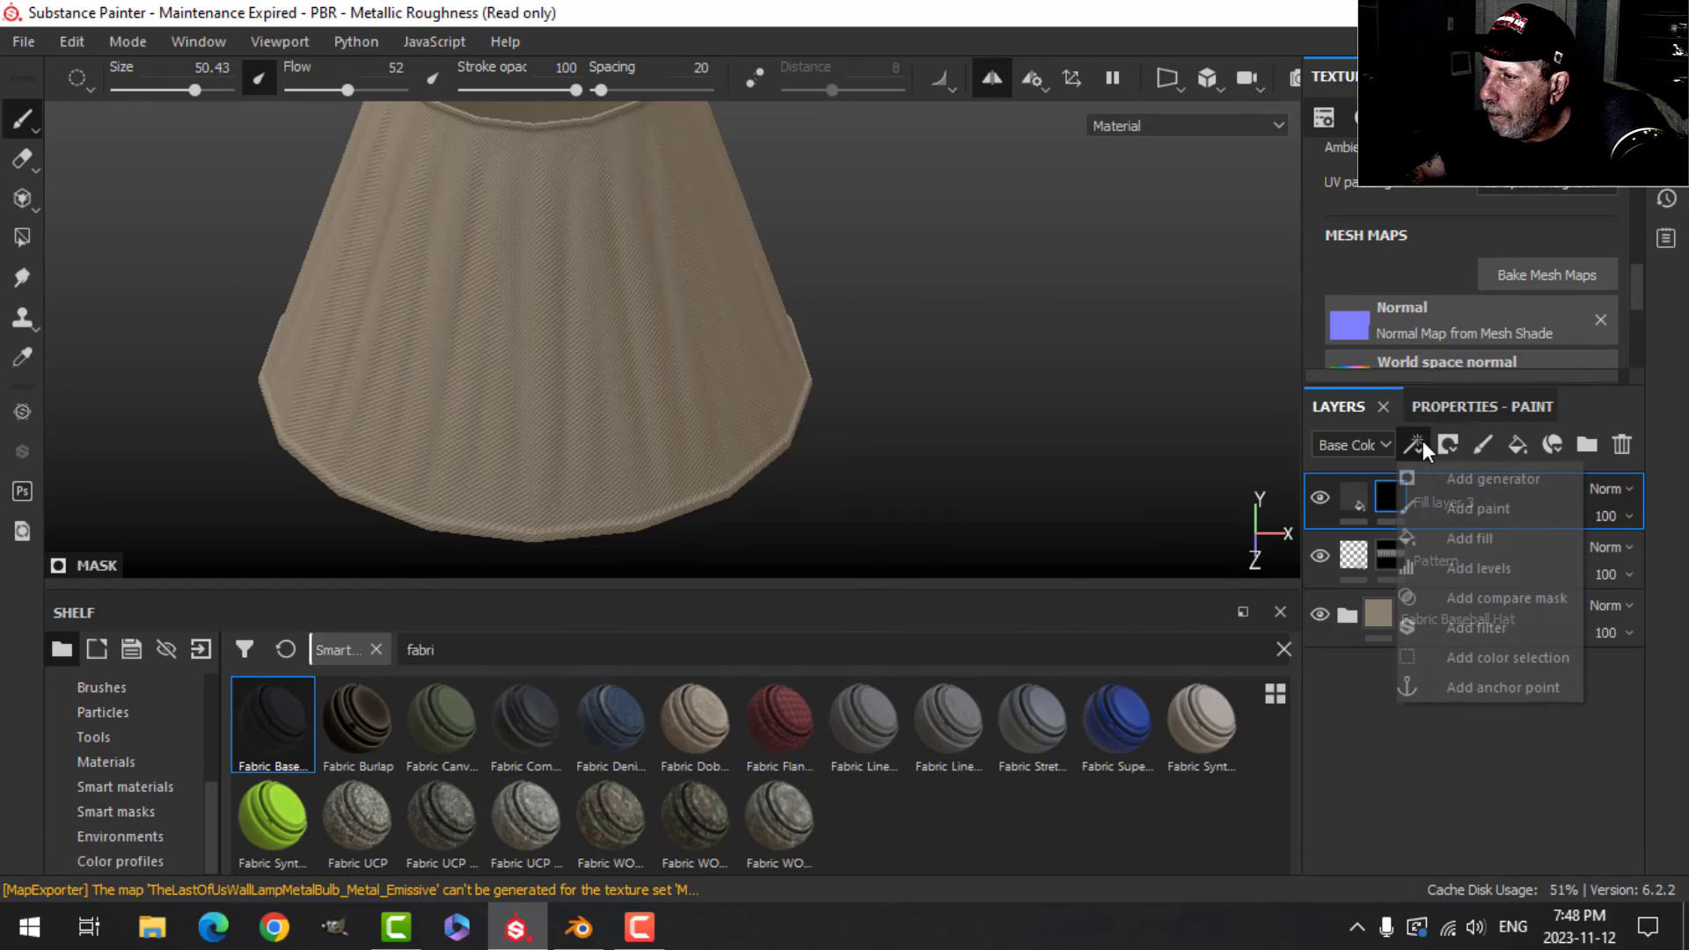
click(1444, 480)
click(1438, 491)
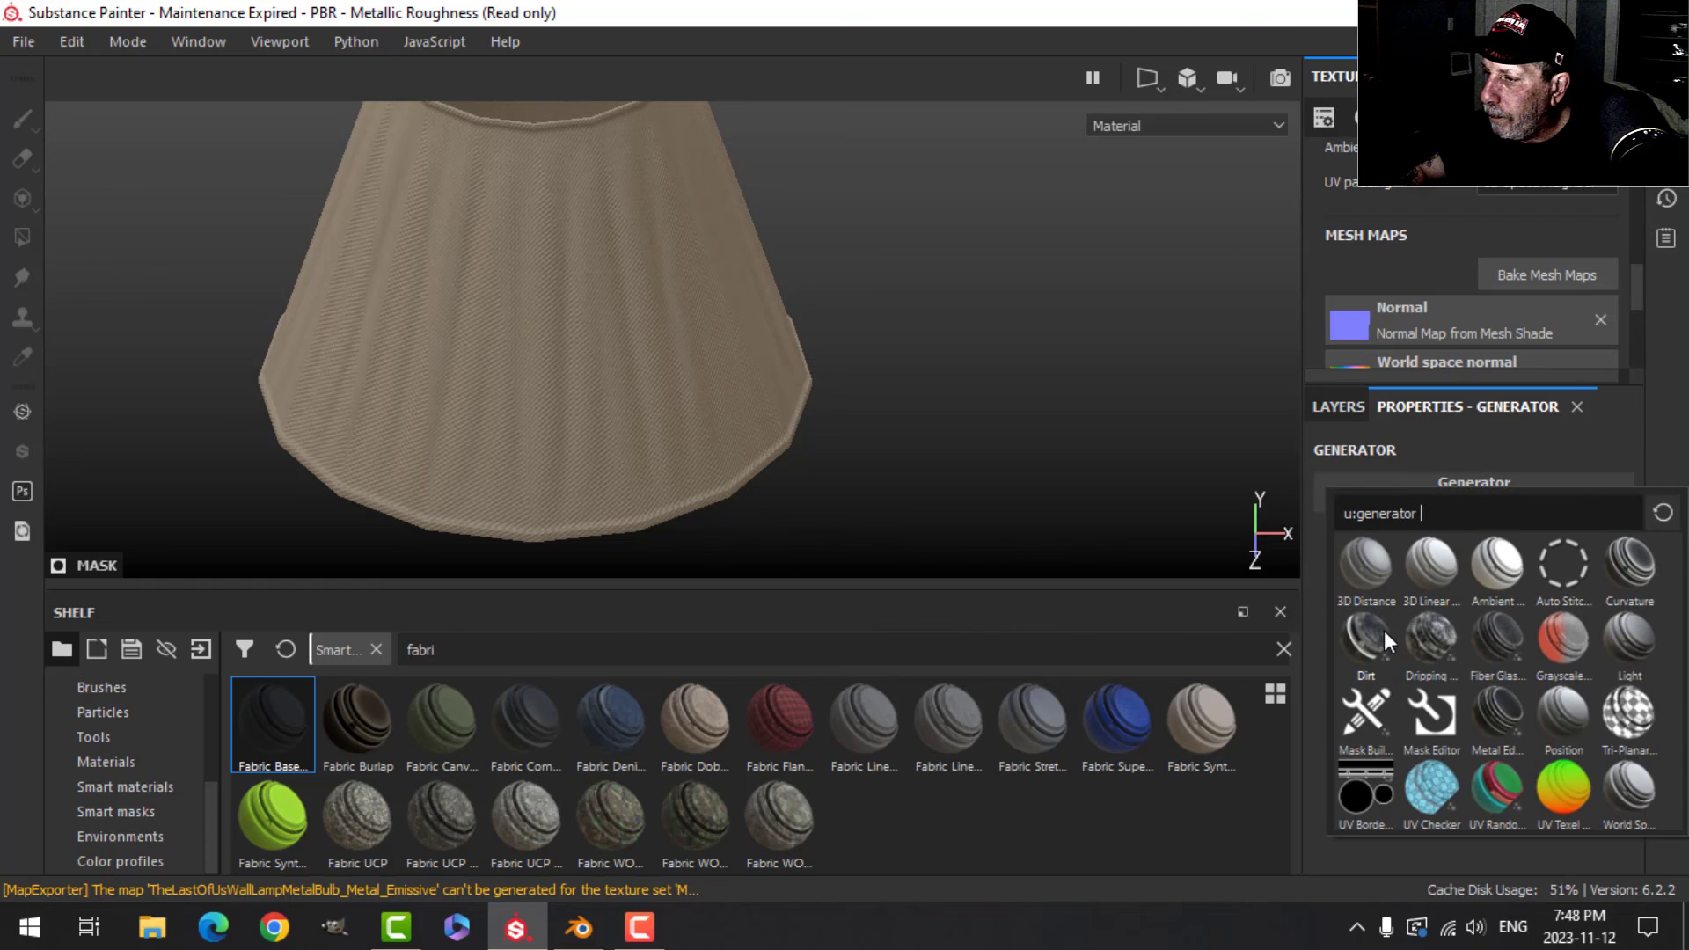
click(1366, 638)
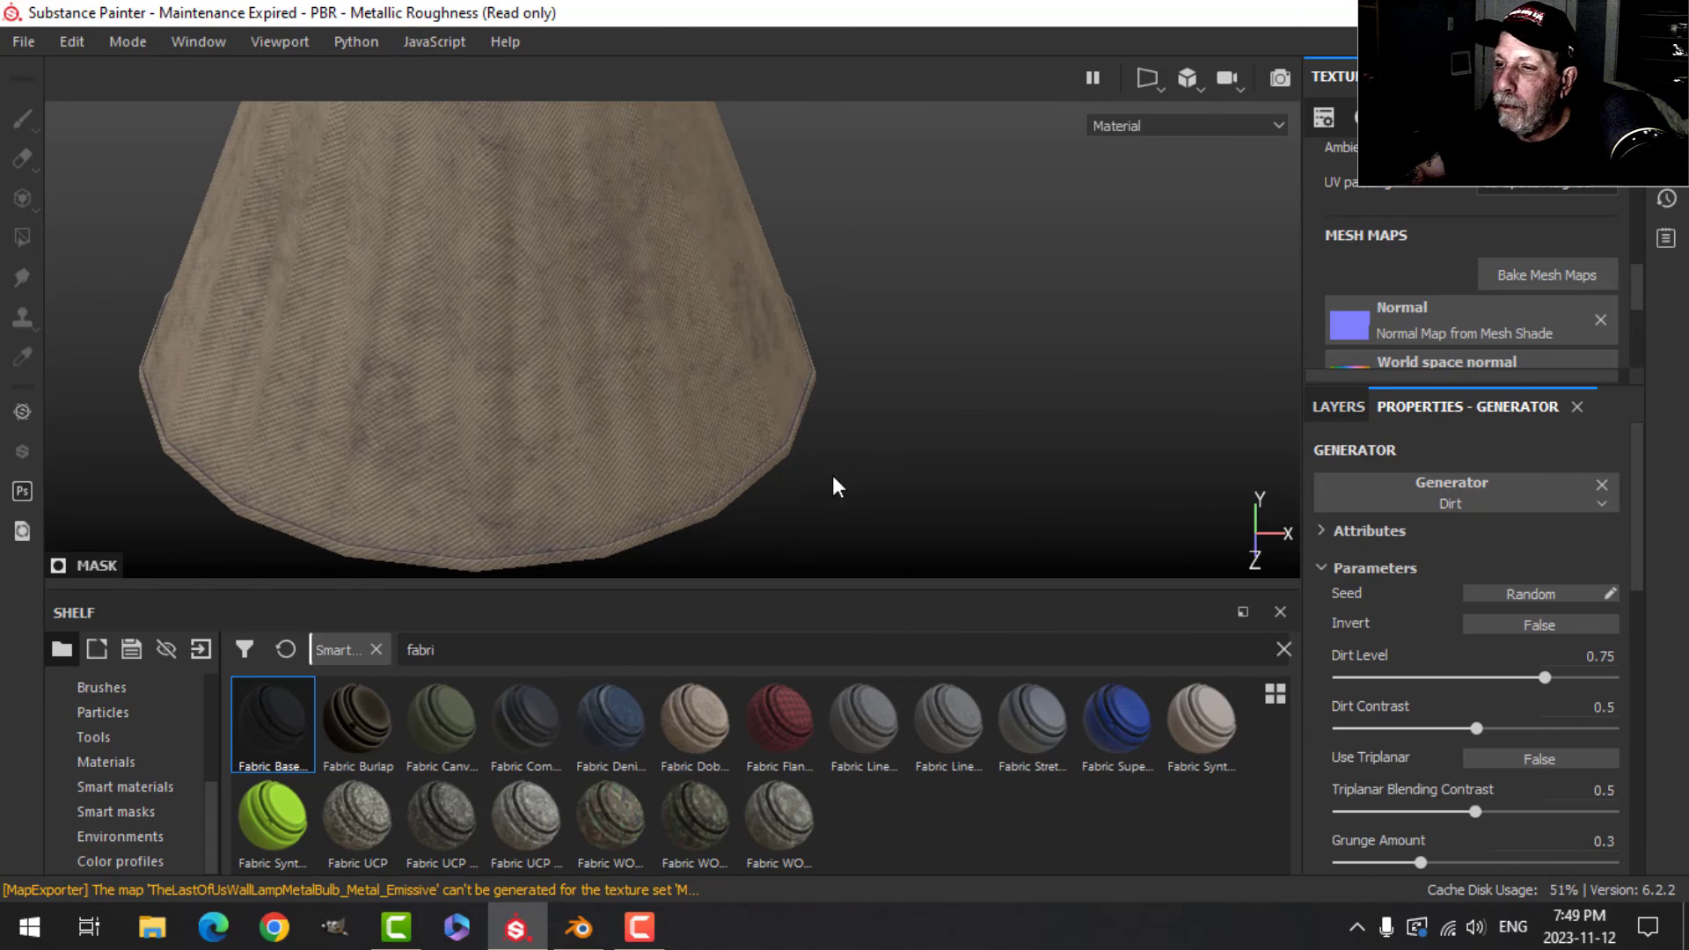
Set the generator's Dirt Level to 0.68 and check the dirt on the whole lampshade.
alt+drag(829, 488, 832, 450)
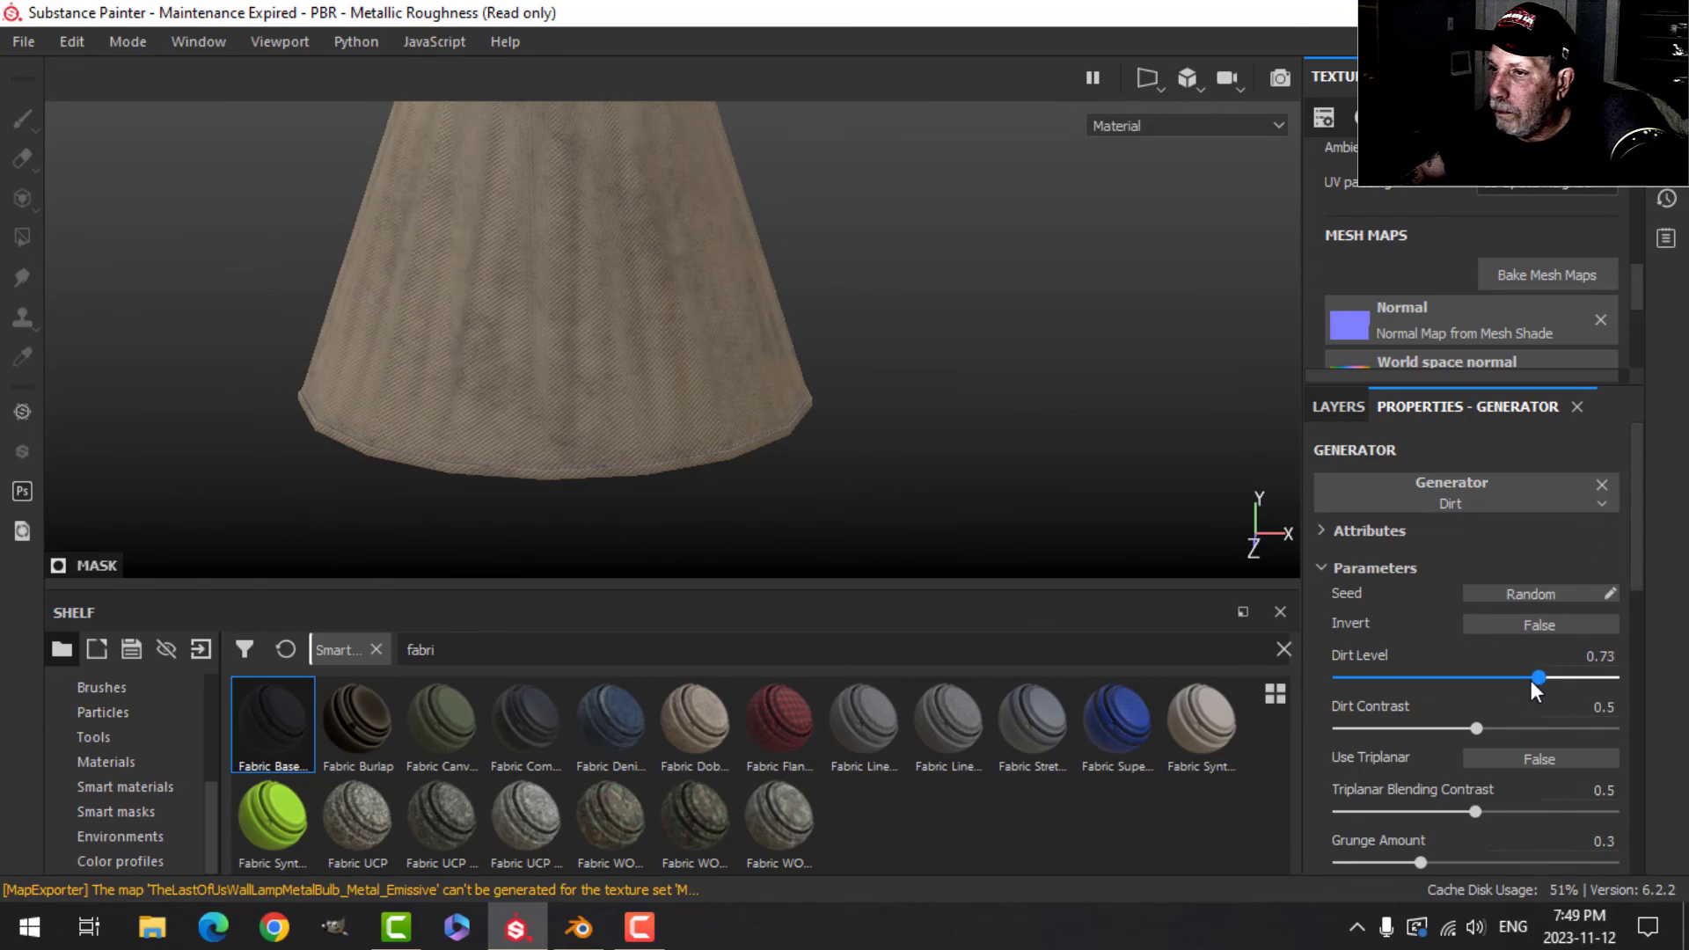
mouse_move(1532, 682)
mouse_down()
mouse_move(1497, 680)
mouse_move(1525, 679)
mouse_up()
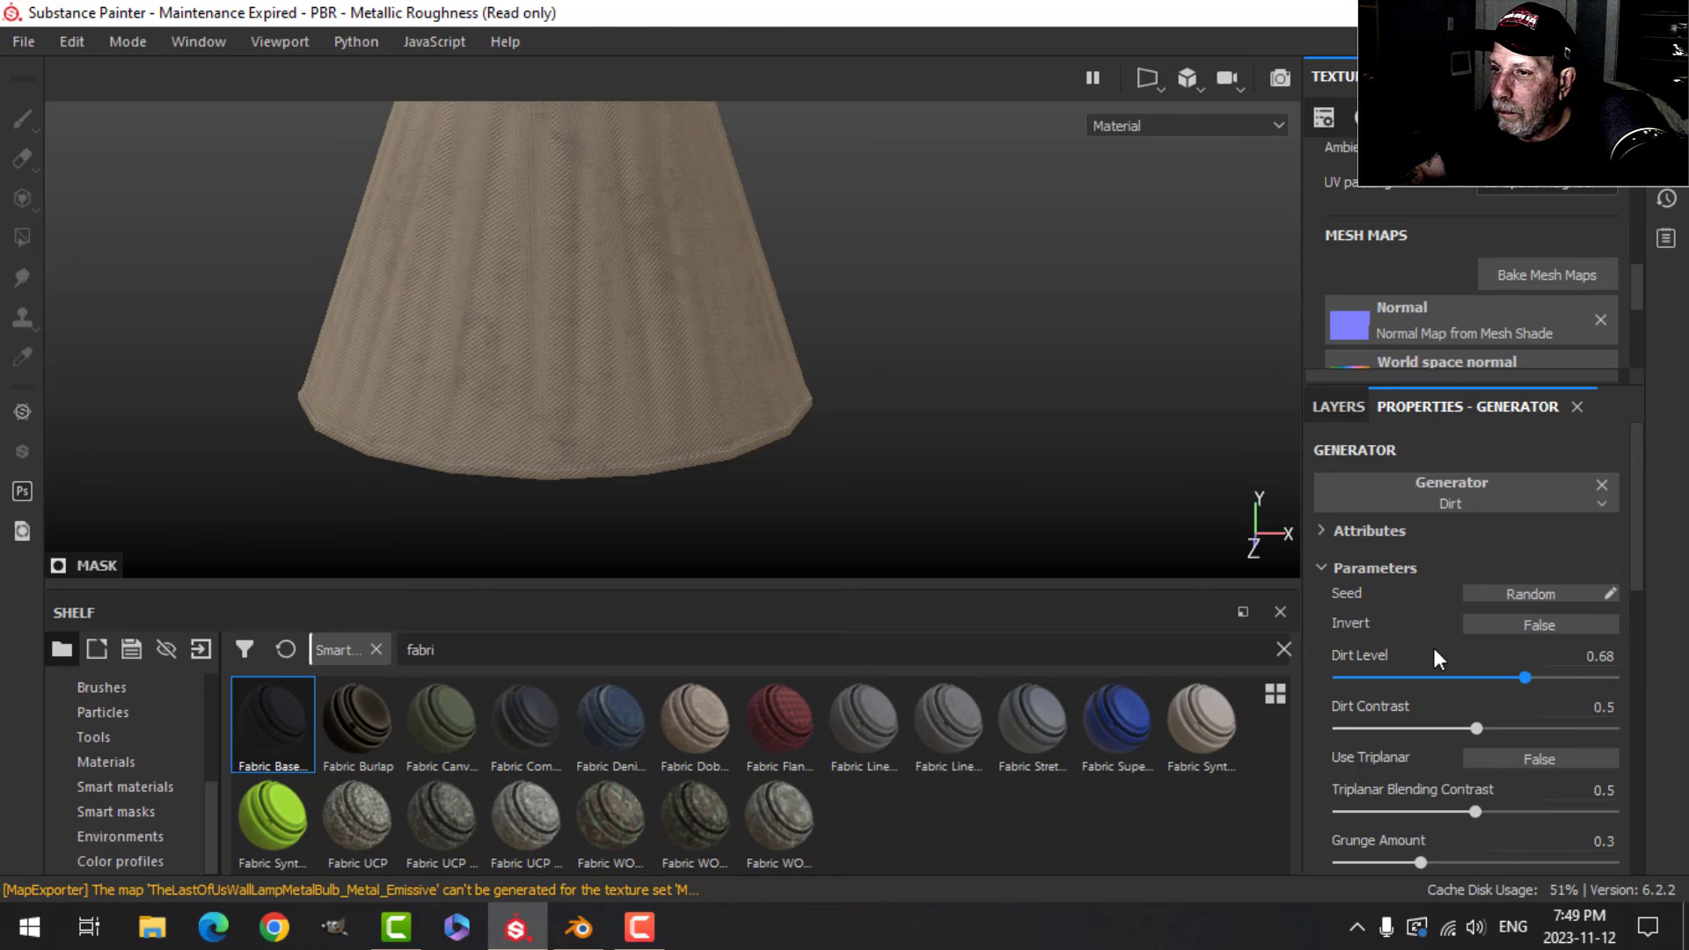
scroll(825, 403, down, 3)
alt+drag(825, 403, 718, 355)
scroll(755, 416, up, 3)
Save the lampshade project as a new .spp file.
click(25, 42)
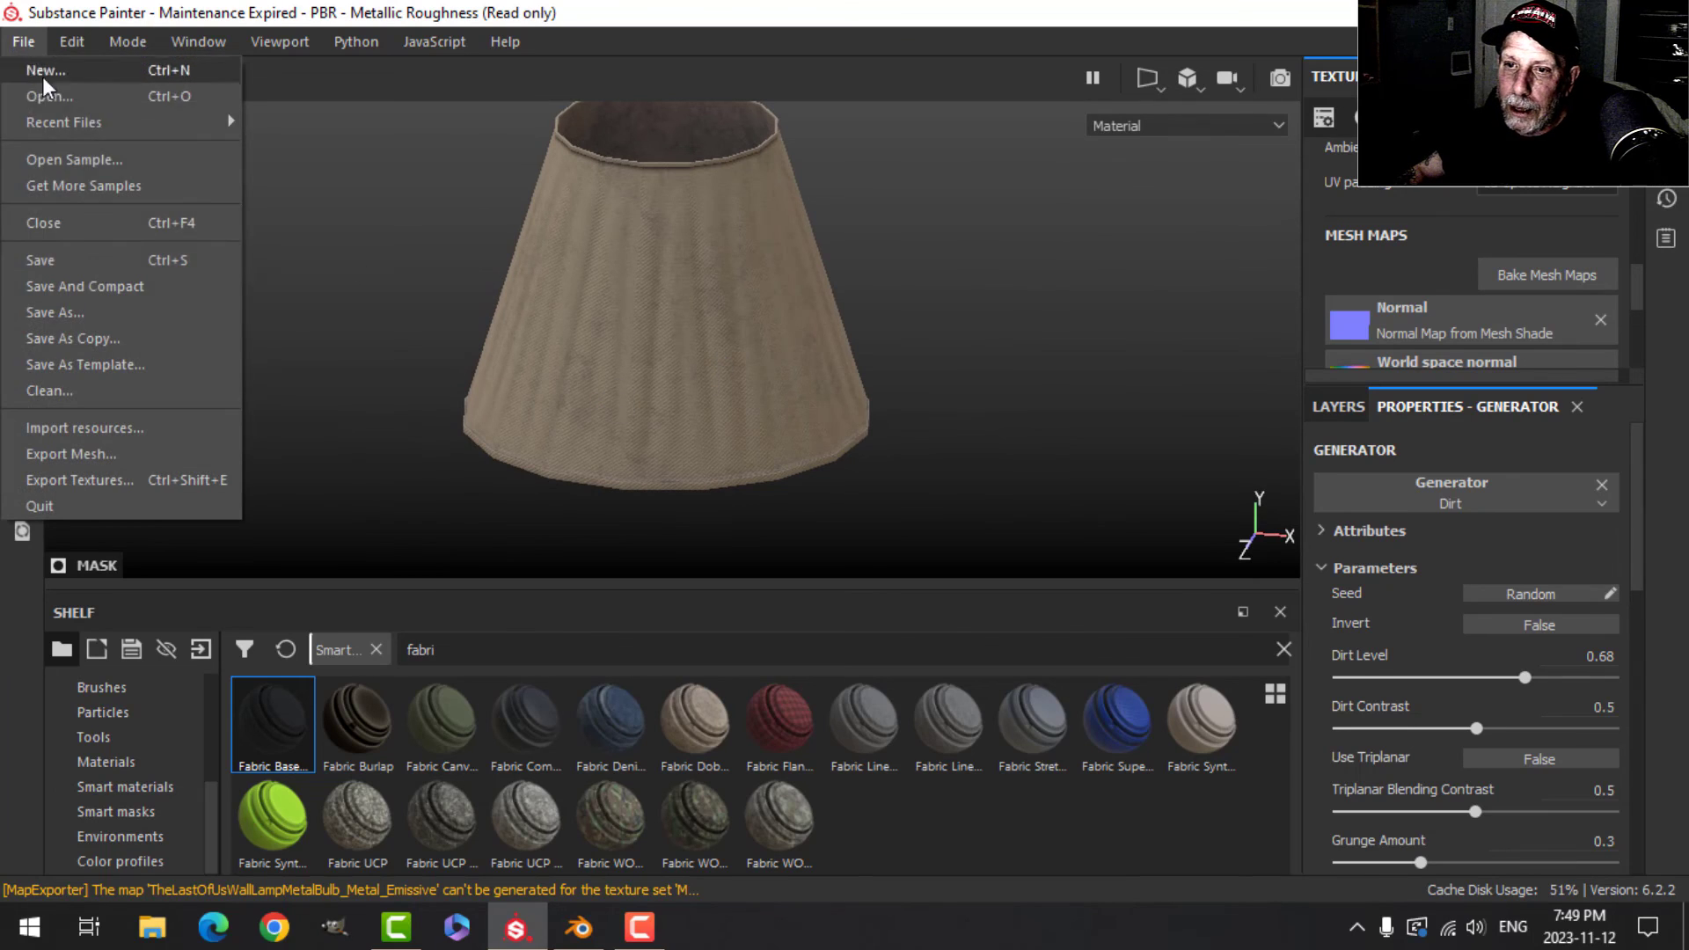
click(88, 315)
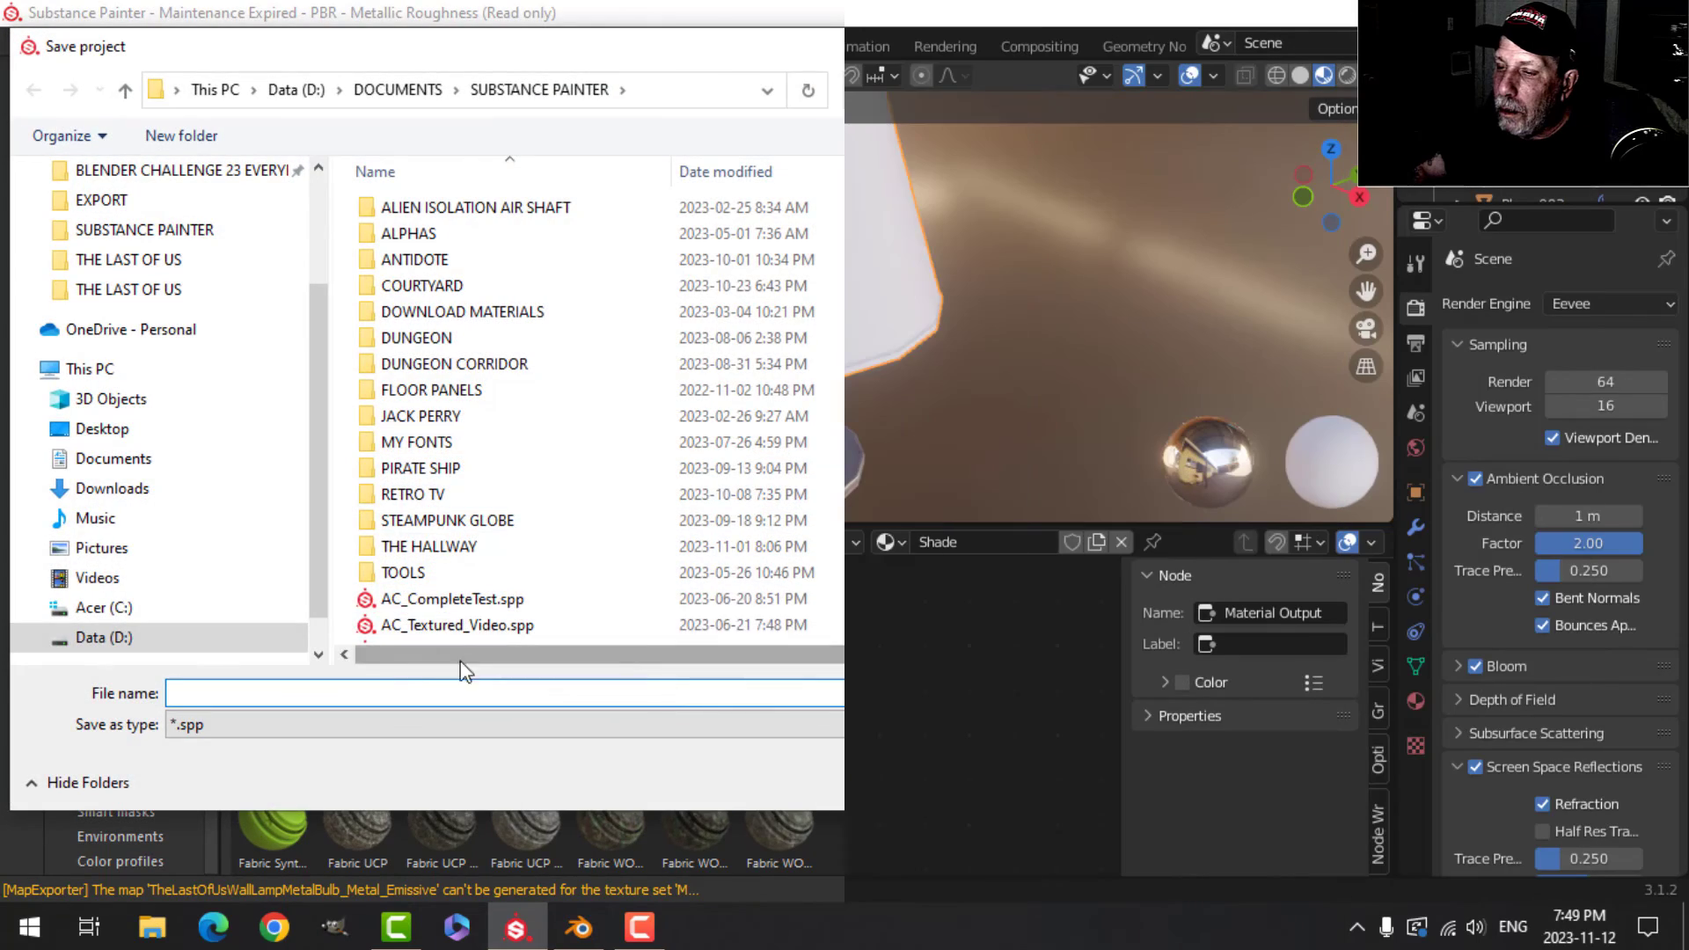
Switch to Blender, hide the node editor's sidebar and enable the lampshade's Mirror modifier in the viewport.
key(n)
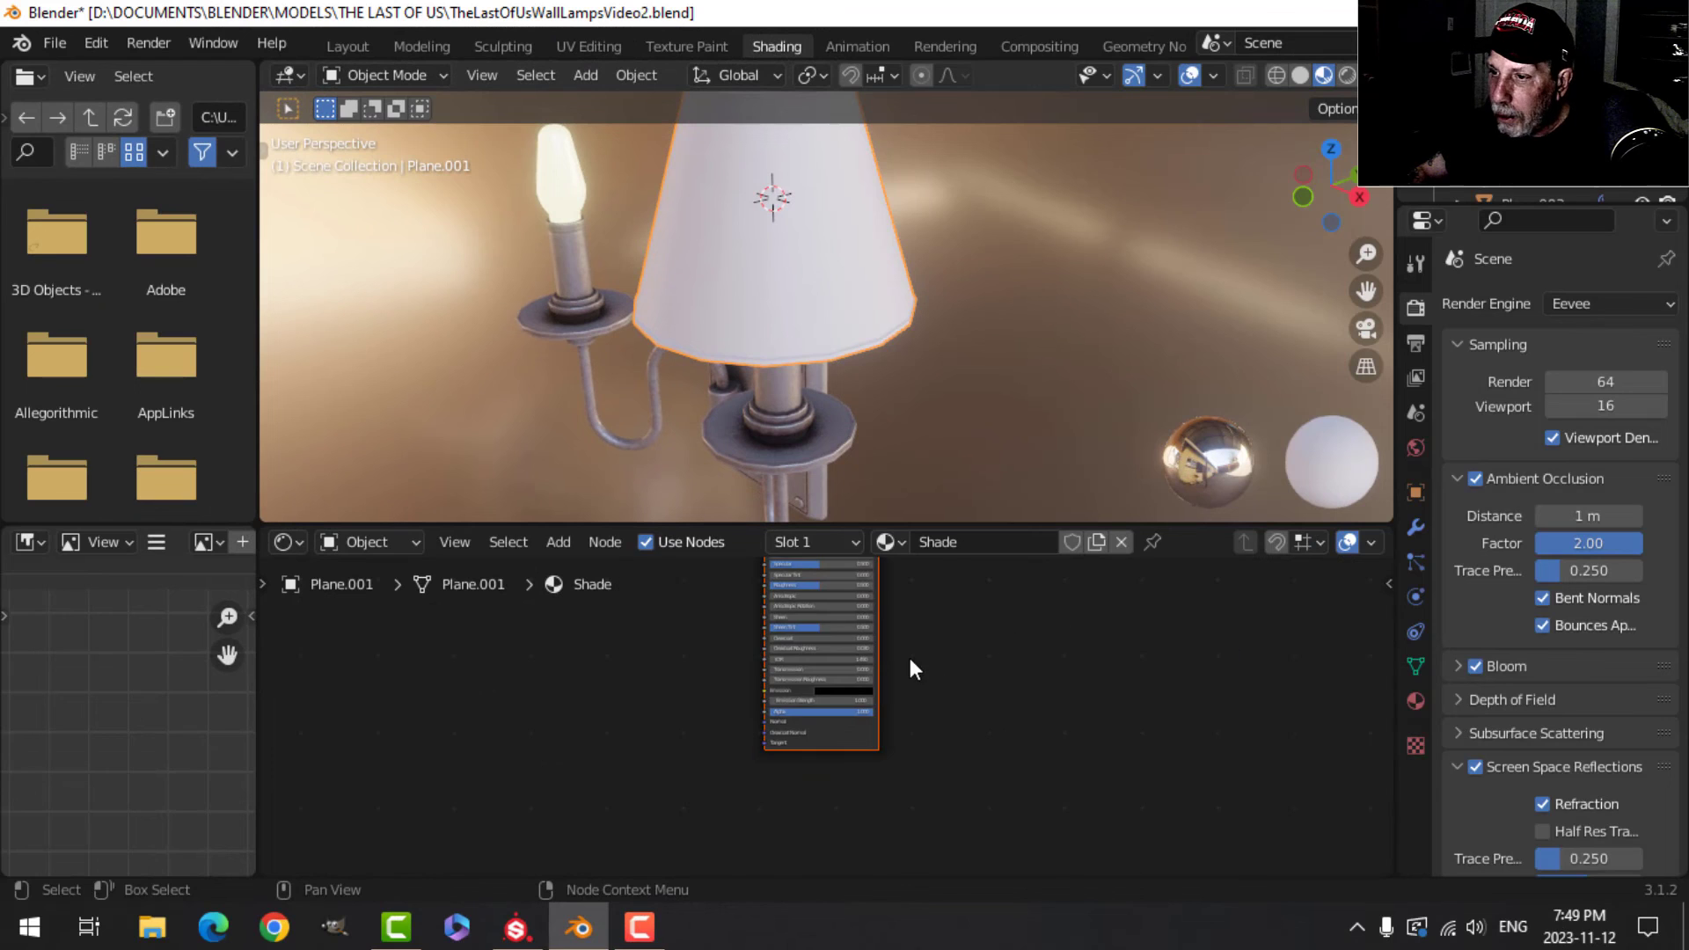
middle_drag(951, 663, 973, 687)
middle_drag(785, 398, 857, 383)
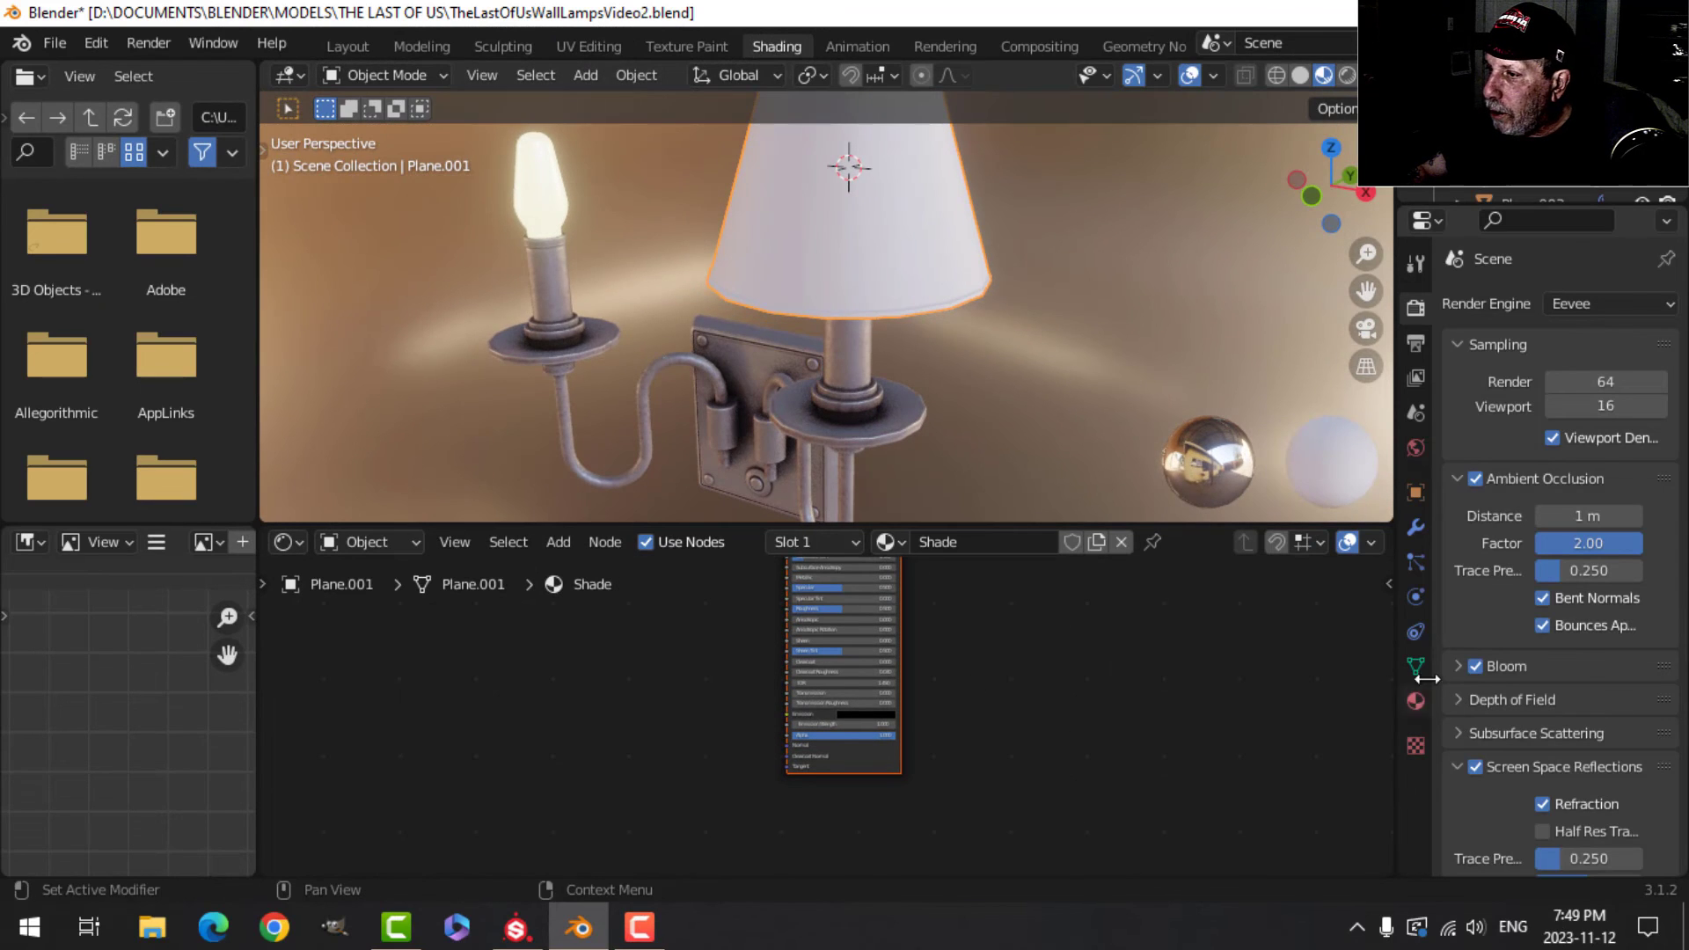
click(1416, 527)
click(1558, 346)
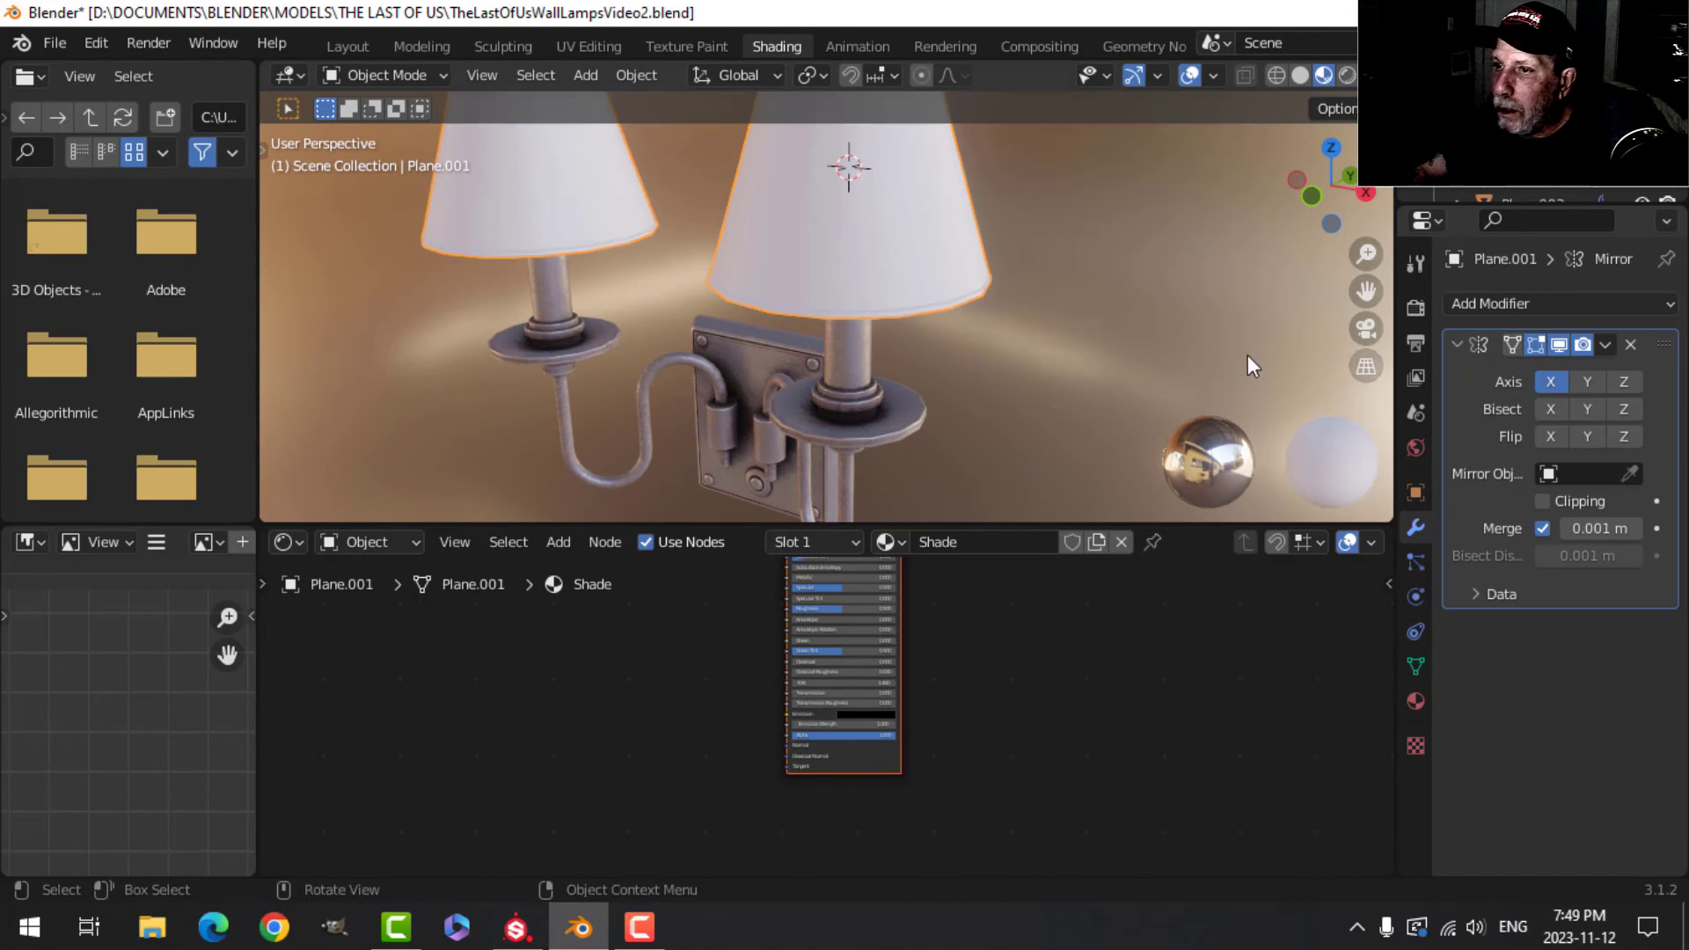
Load the five TheLastOfUsWallLampShade_Shade textures, BaseColor through Roughness, into the Shade material's Principled BSDF using Principled Texture Setup.
scroll(958, 622, up, 3)
middle_drag(940, 761, 928, 831)
click(815, 608)
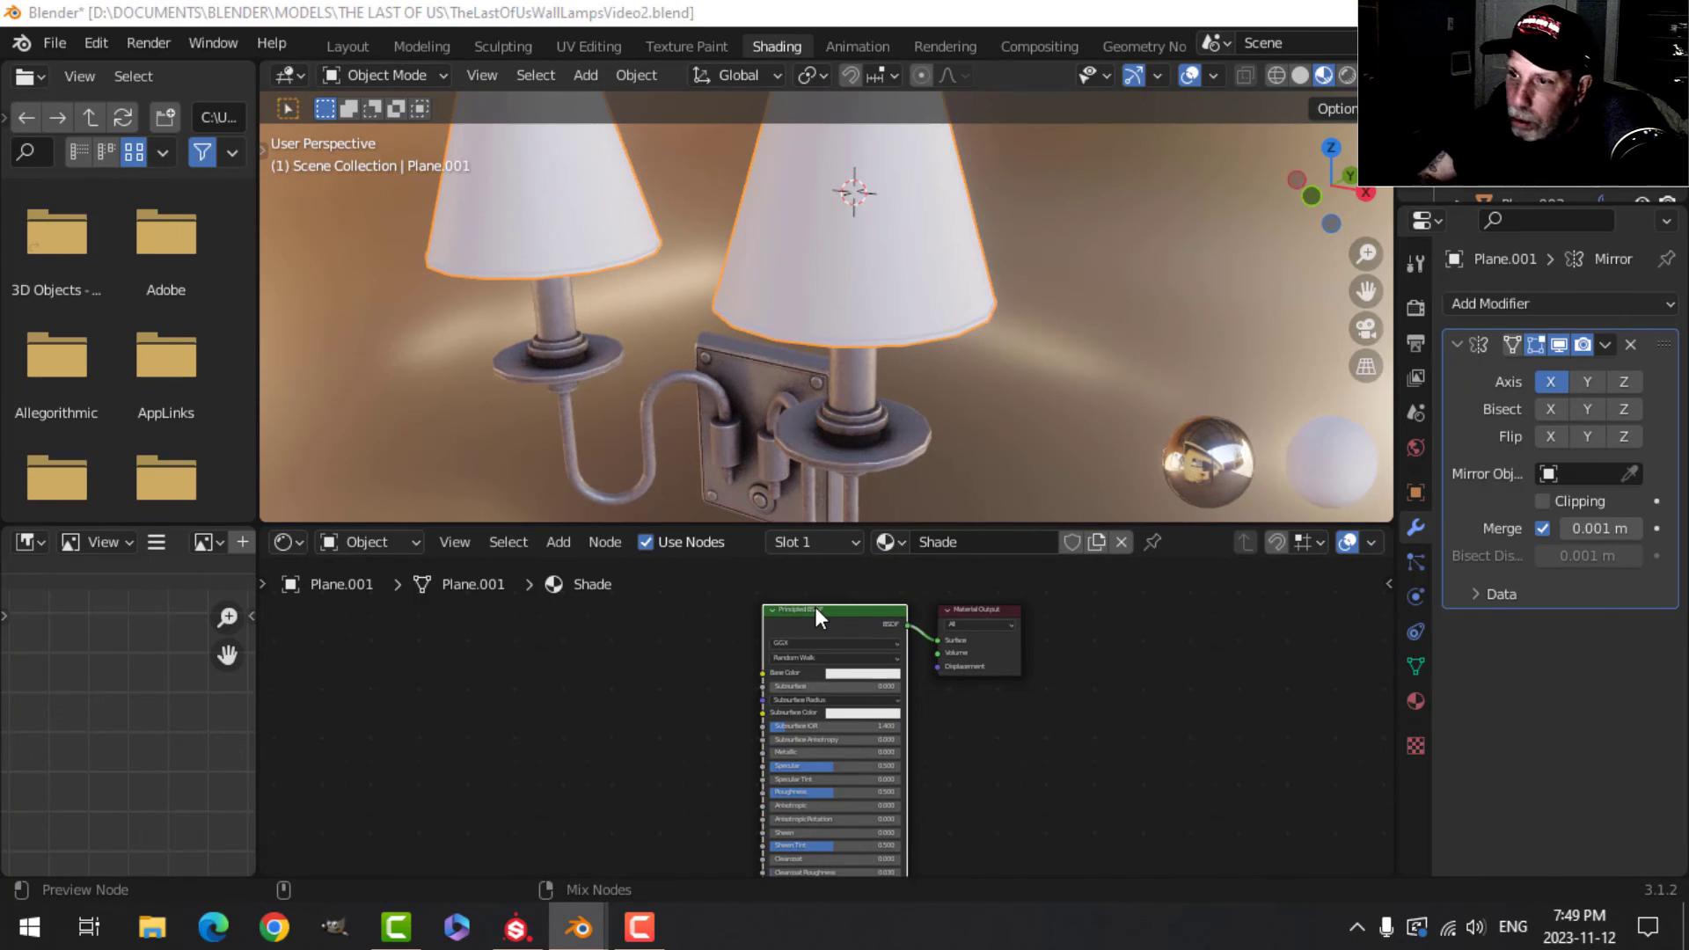
key(ctrl+shift+t)
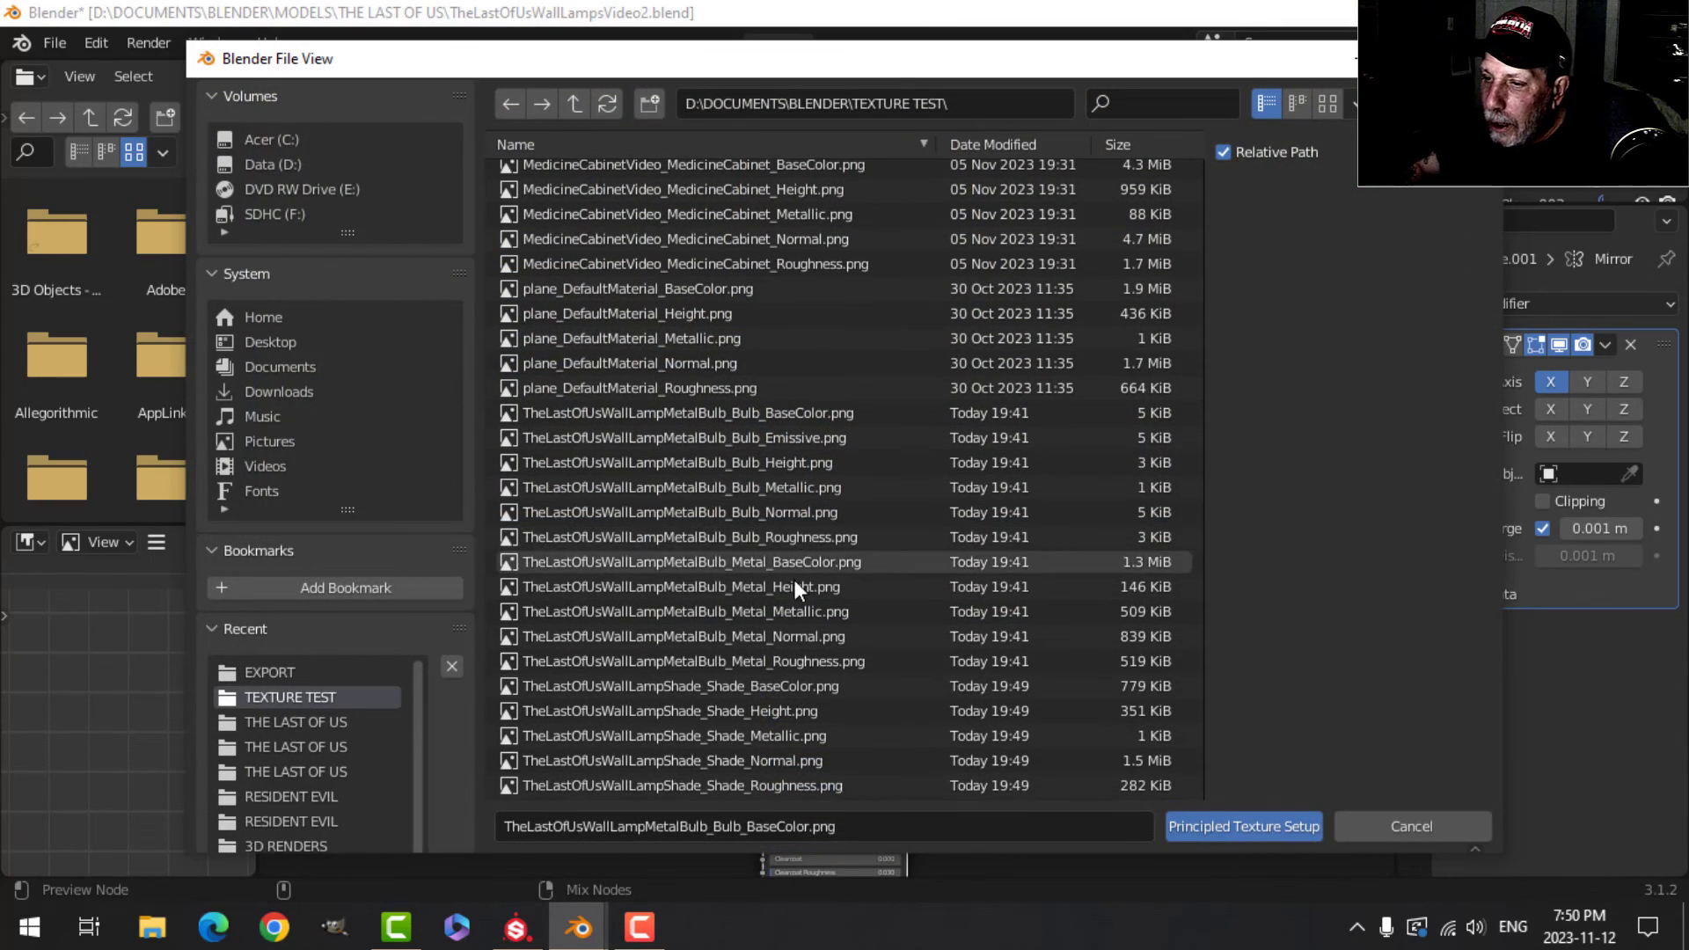
click(801, 686)
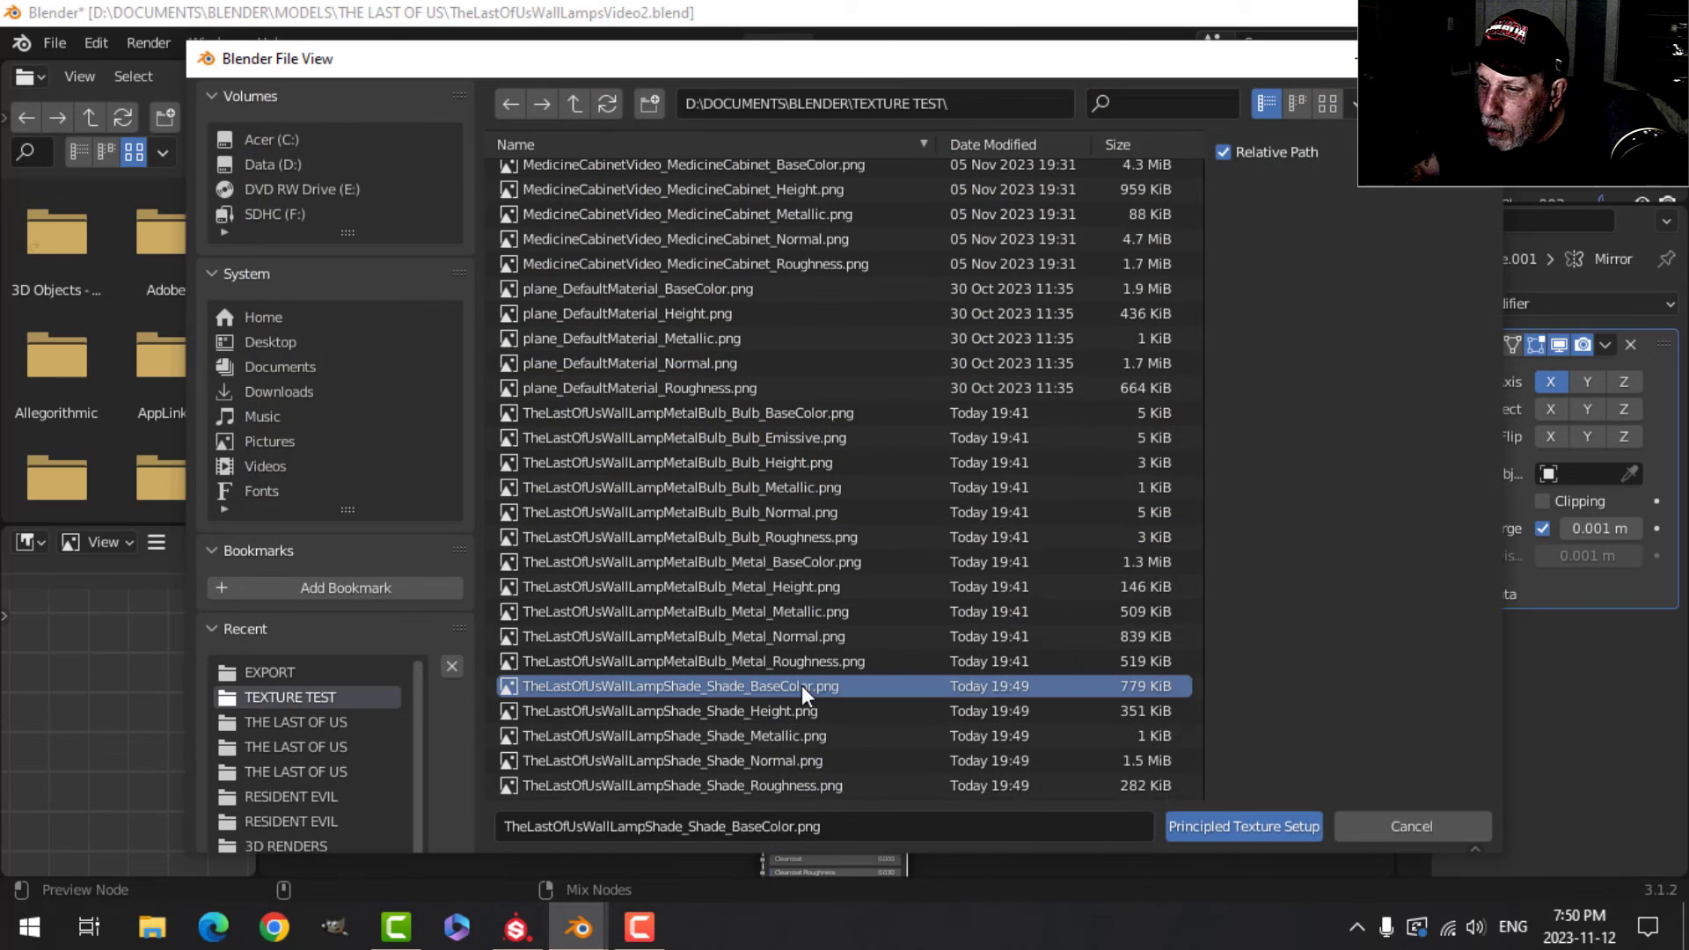
shift+click(796, 783)
click(1206, 827)
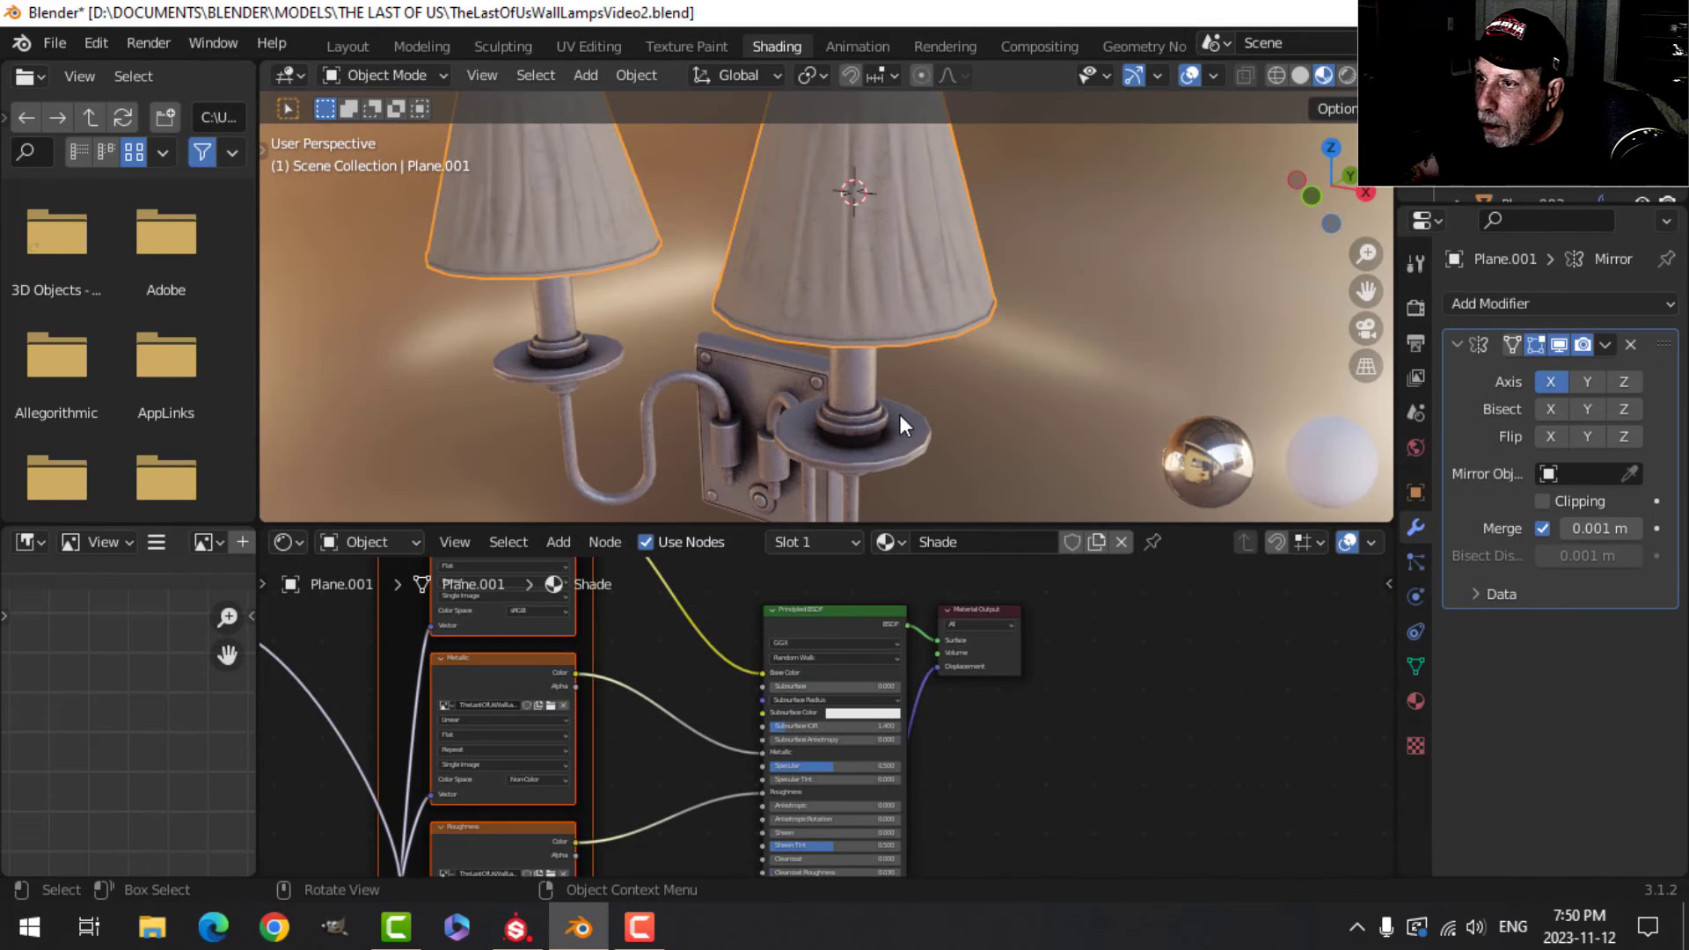
Open the Layout workspace and light the sconce preview with the grassy outdoor HDRI.
click(349, 47)
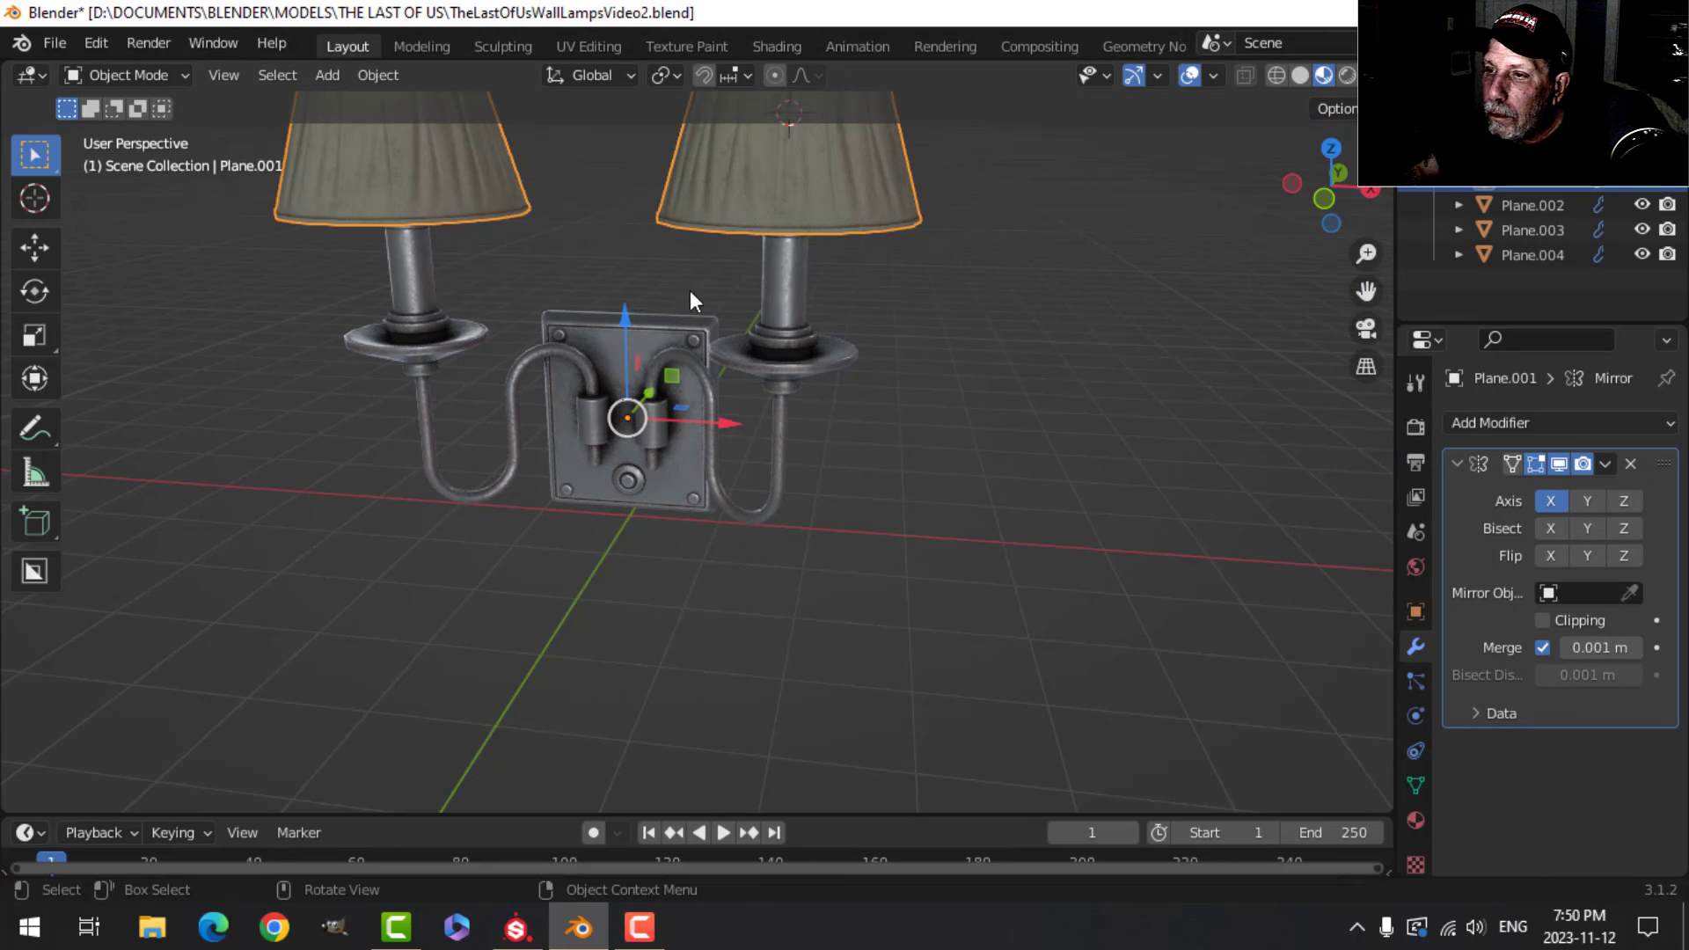
mouse_move(889, 282)
middle_down()
mouse_move(709, 361)
mouse_move(835, 380)
mouse_move(830, 347)
mouse_move(864, 366)
mouse_move(973, 340)
middle_up()
scroll(827, 371, up, 2)
scroll(823, 372, down, 2)
click(1371, 74)
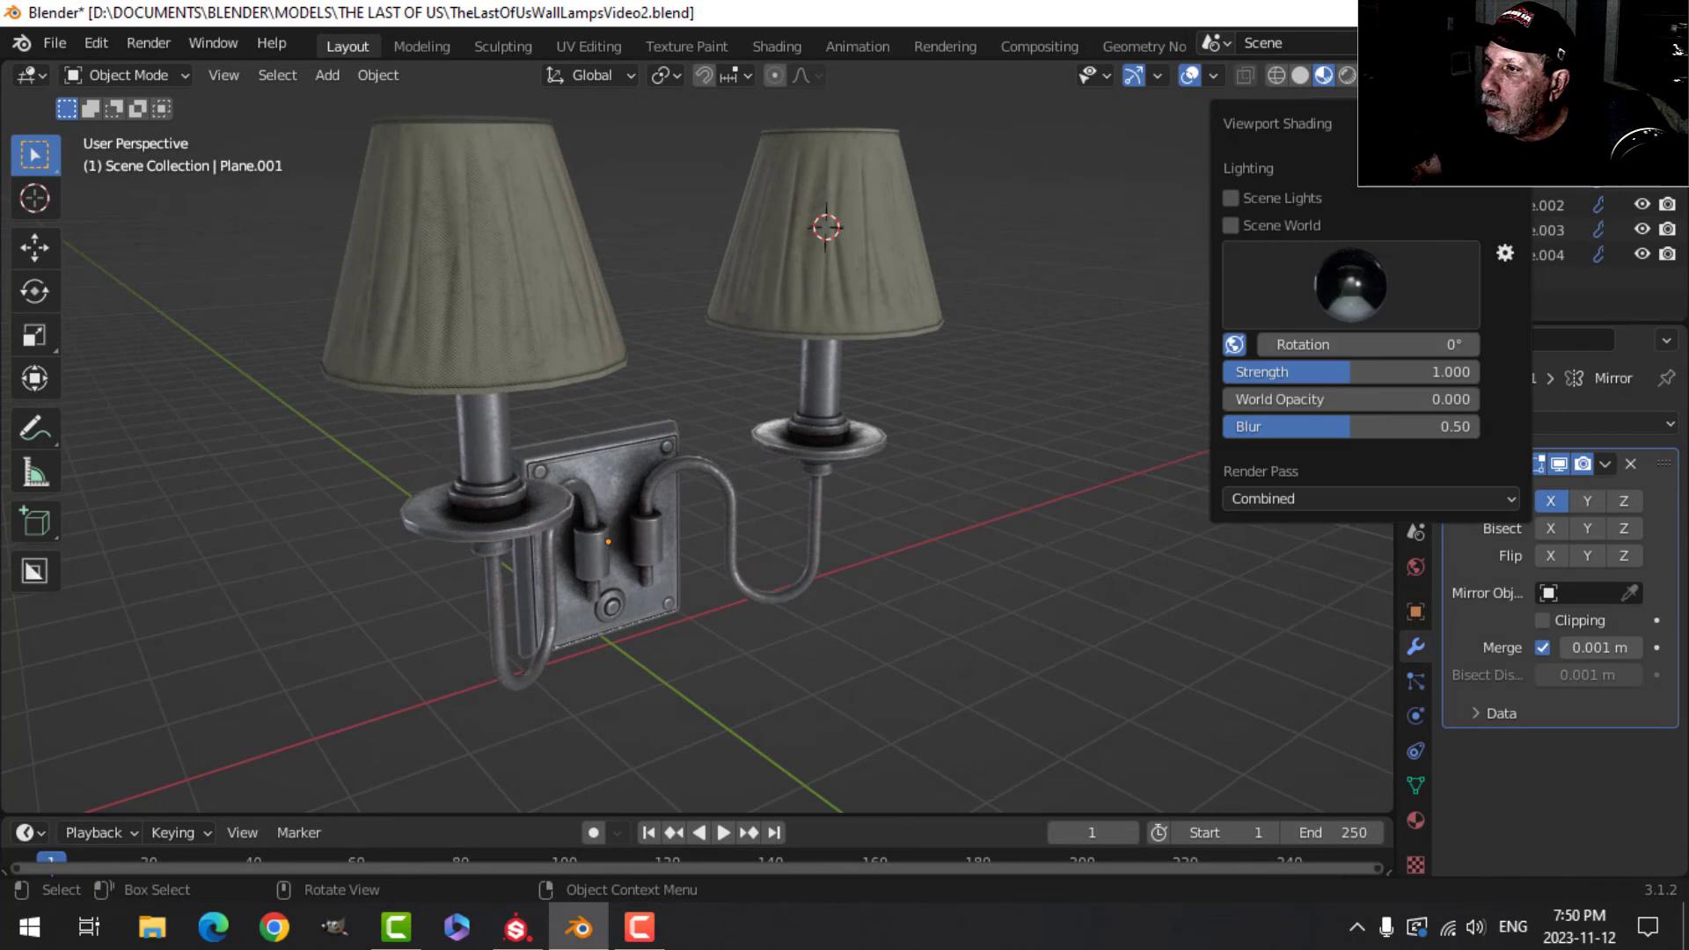
click(1345, 289)
click(1348, 360)
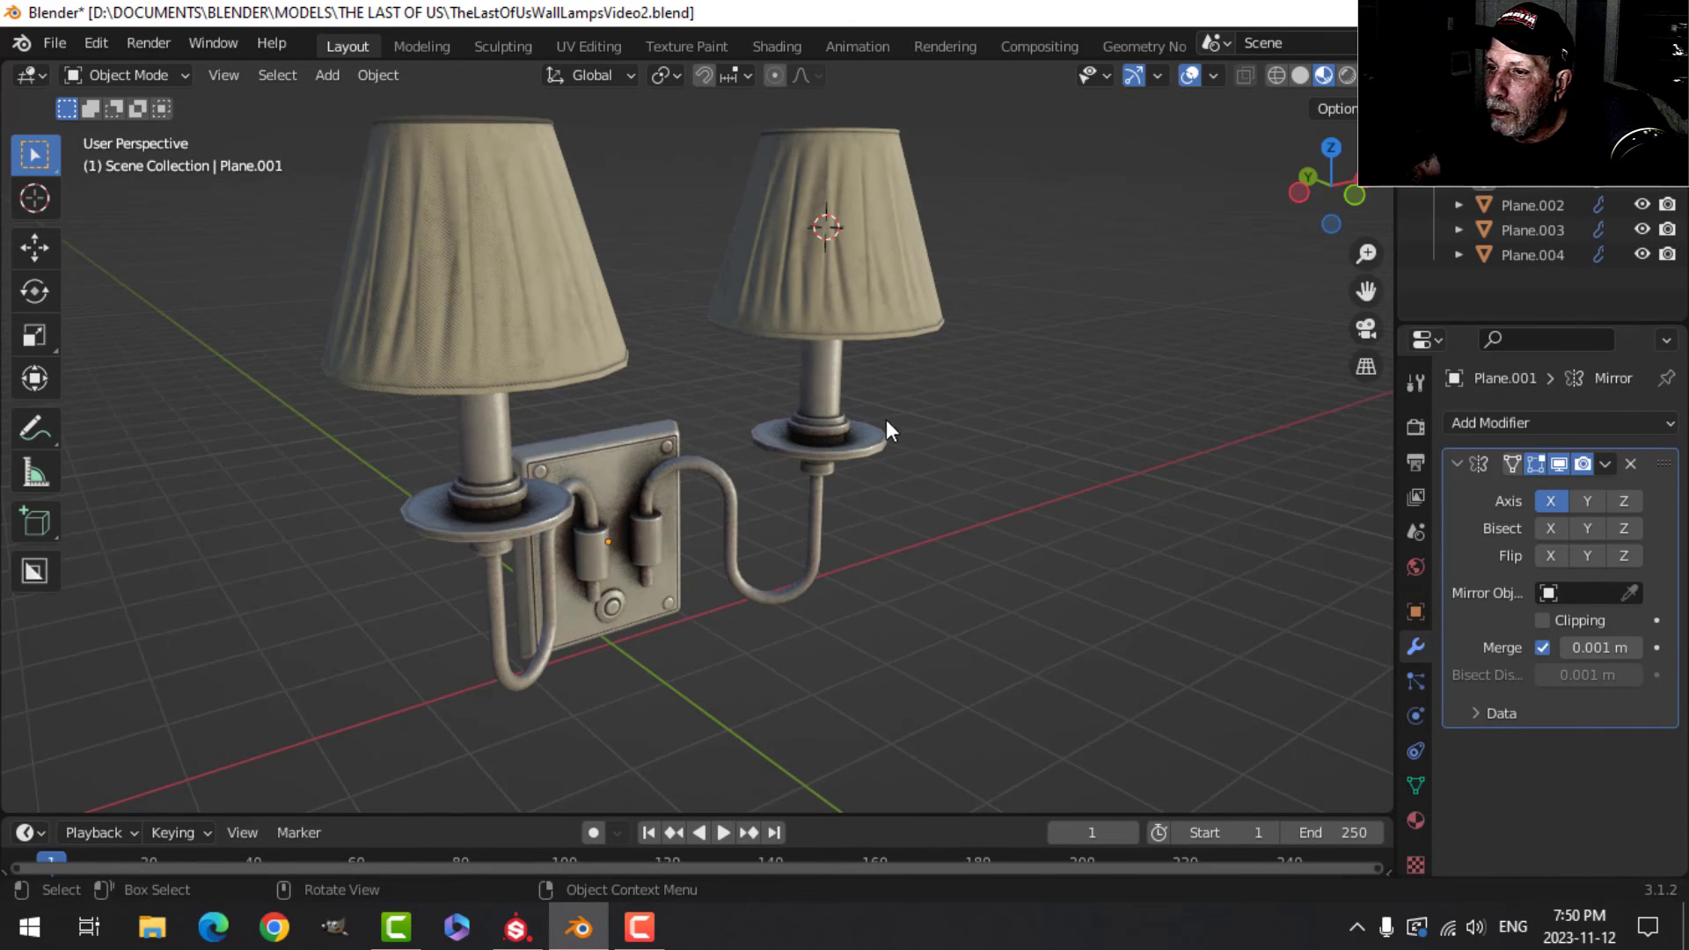
Switch the preview lighting to the bright interior HDRI and view the glowing bulbs from slightly below.
mouse_move(890, 425)
middle_down()
mouse_move(936, 378)
mouse_move(739, 381)
mouse_move(877, 336)
middle_up()
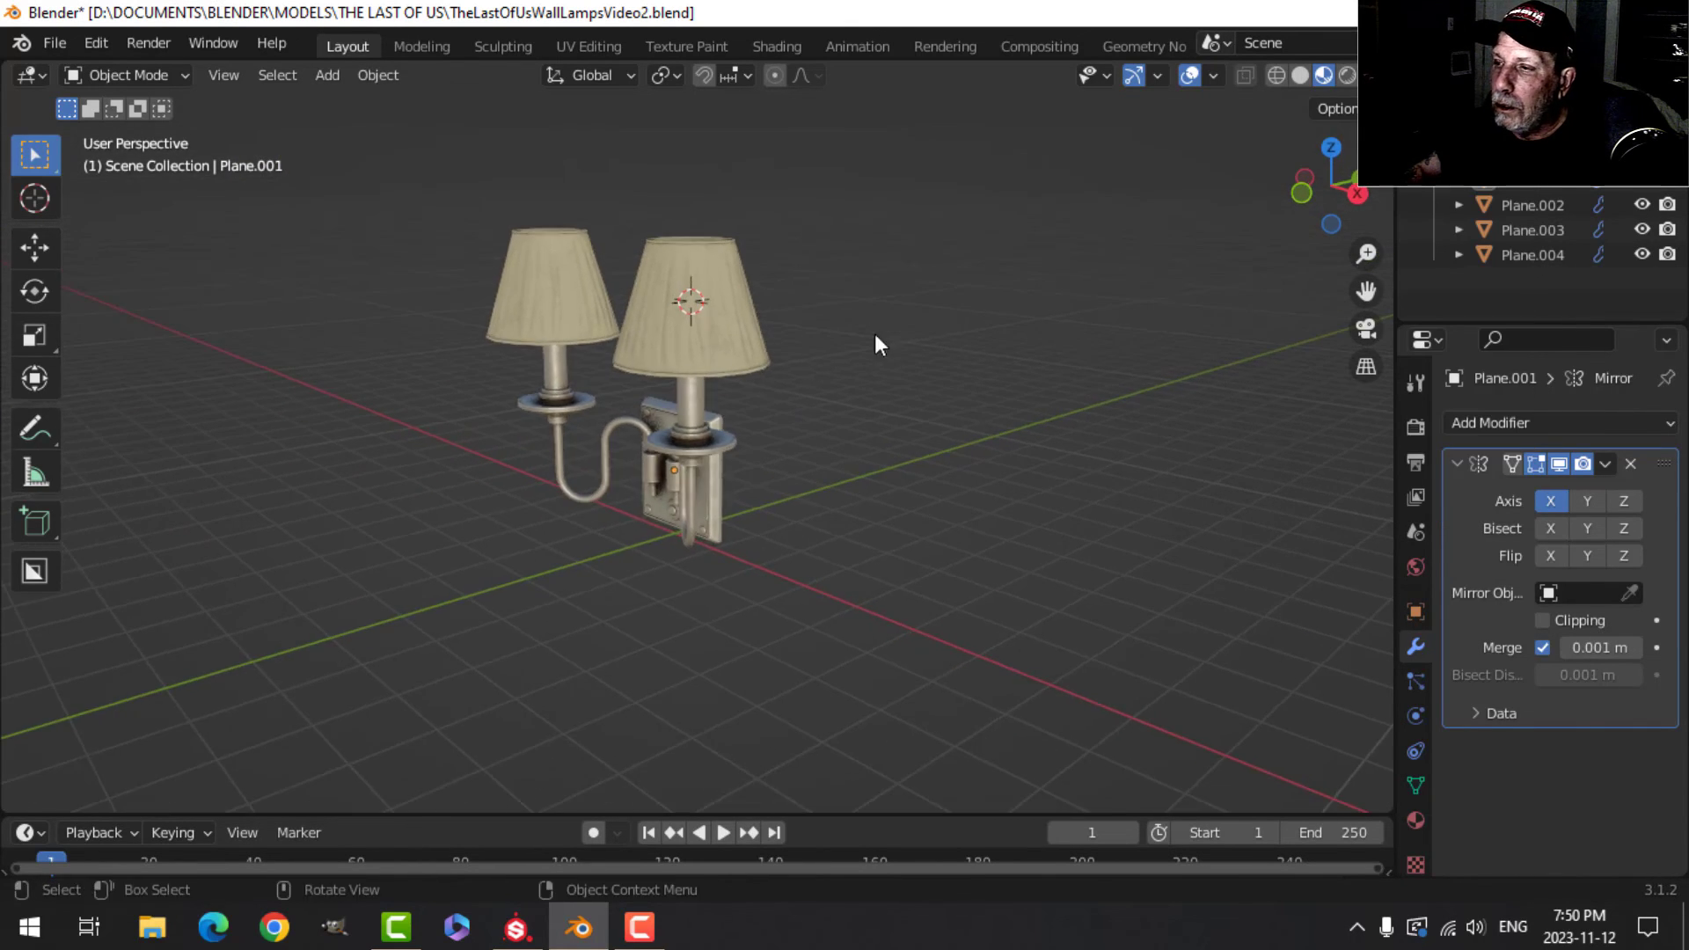
click(1370, 75)
click(1350, 284)
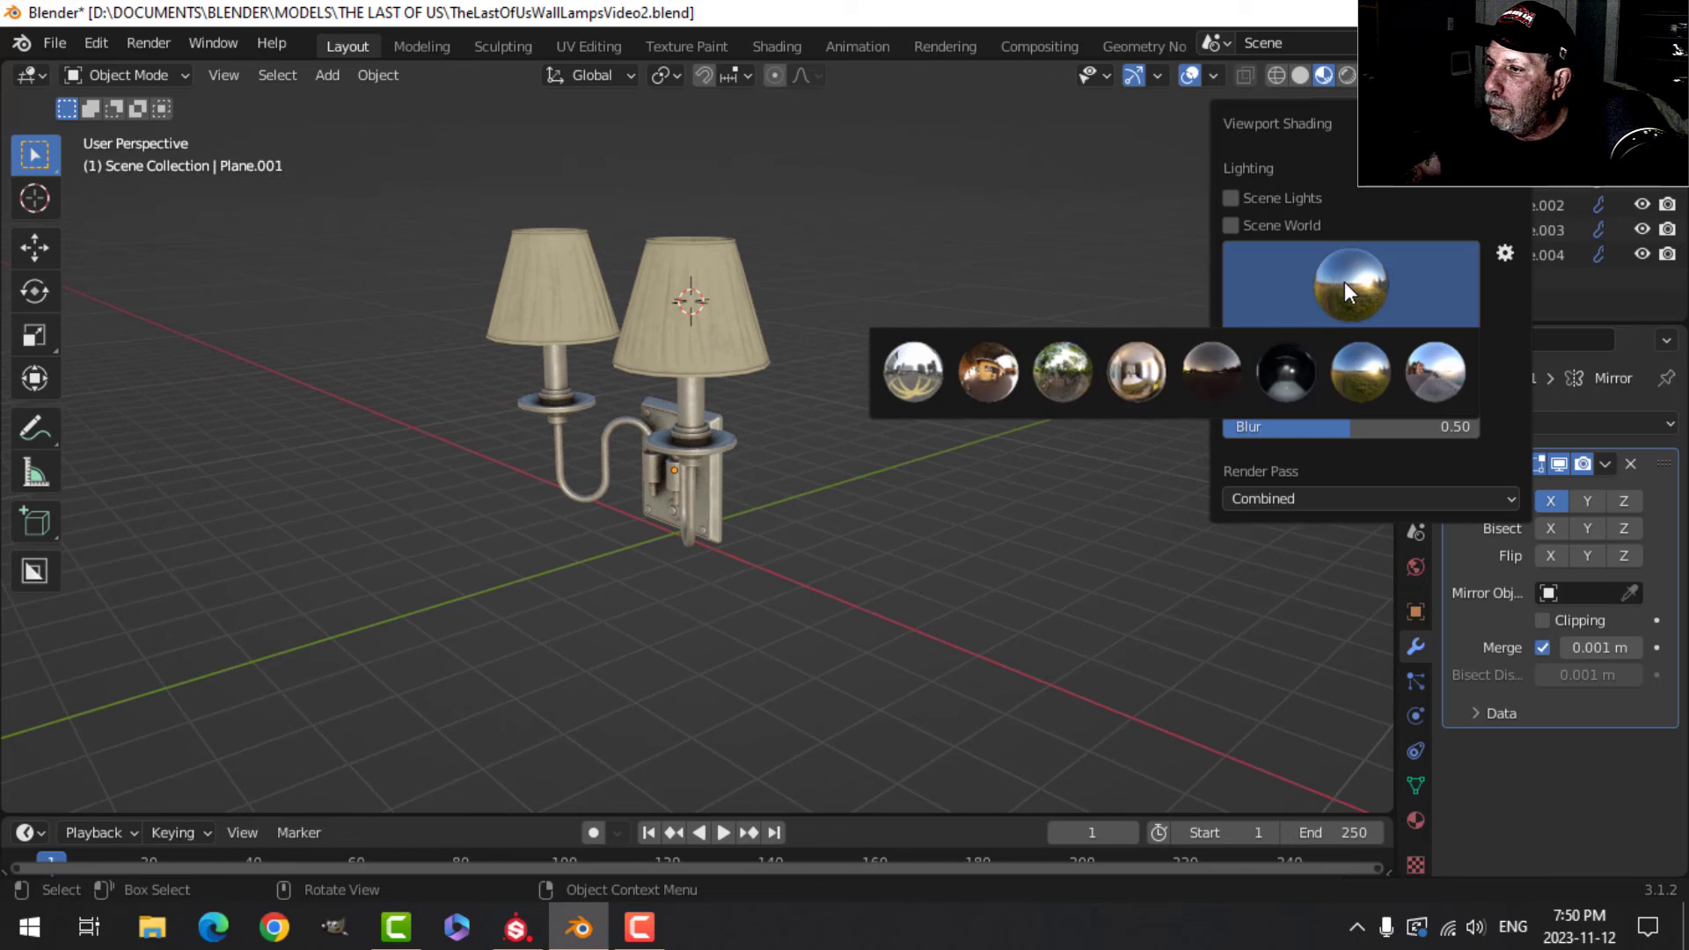
click(1145, 377)
scroll(912, 411, up, 5)
mouse_move(912, 412)
middle_down()
mouse_move(836, 399)
mouse_move(795, 429)
mouse_move(852, 332)
mouse_move(871, 373)
middle_up()
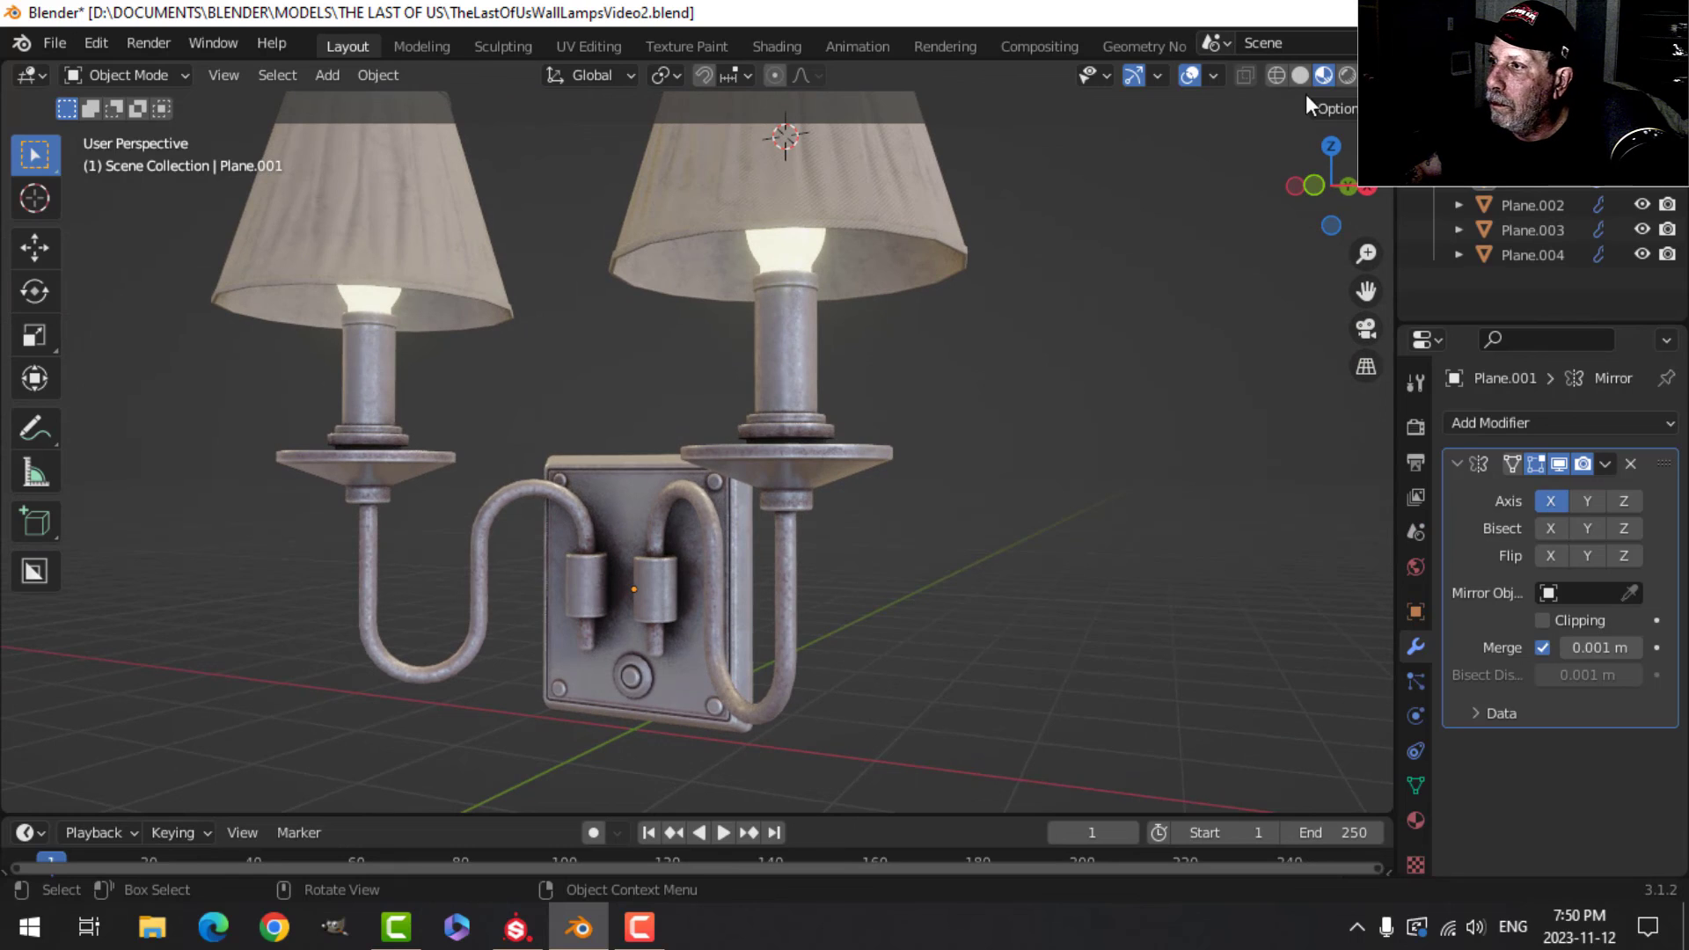
Try the black studio HDRI for the preview lighting, settling on the dark dusk HDRI.
click(1371, 75)
click(1349, 273)
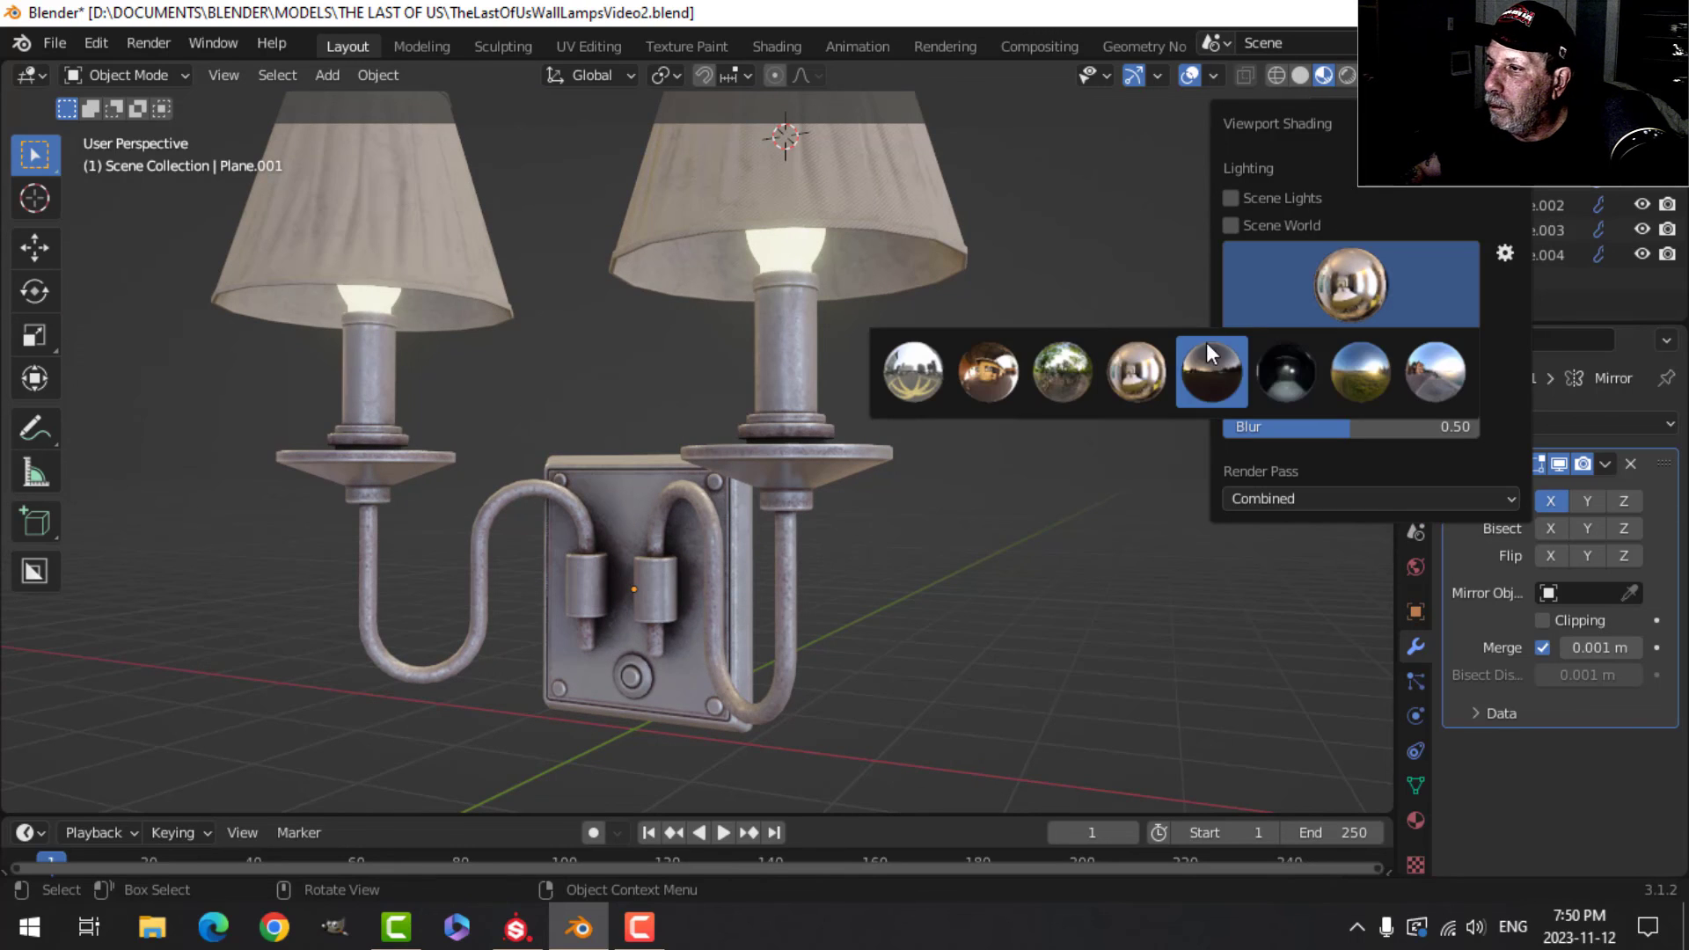
click(1273, 362)
click(1354, 304)
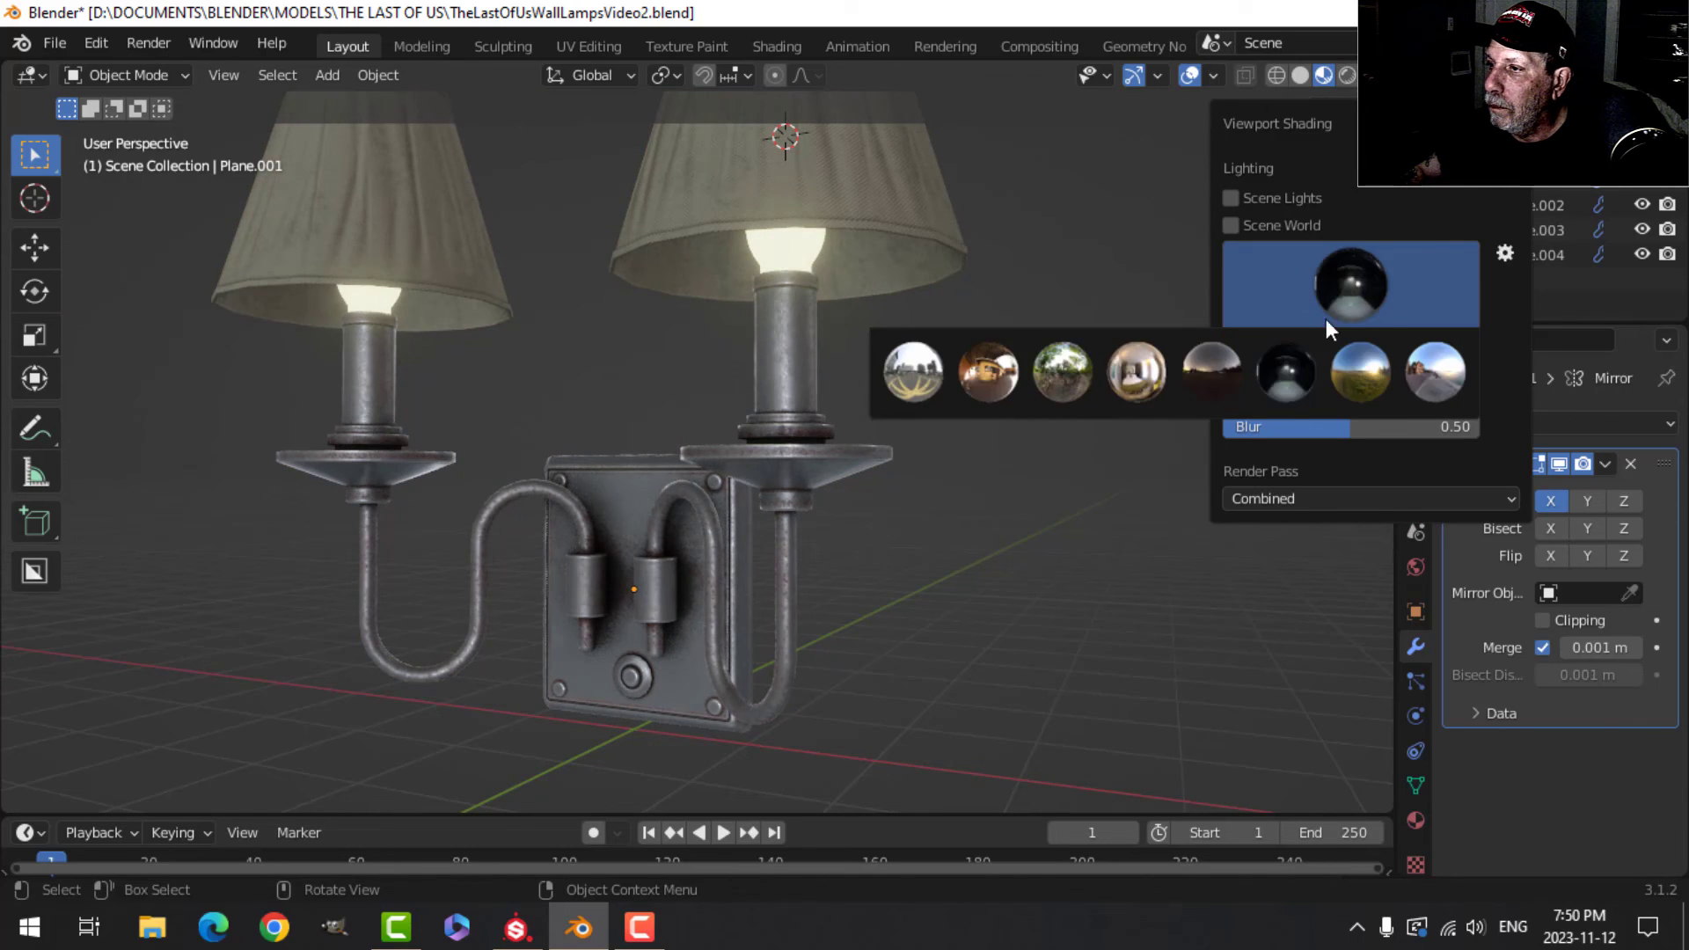
click(1217, 372)
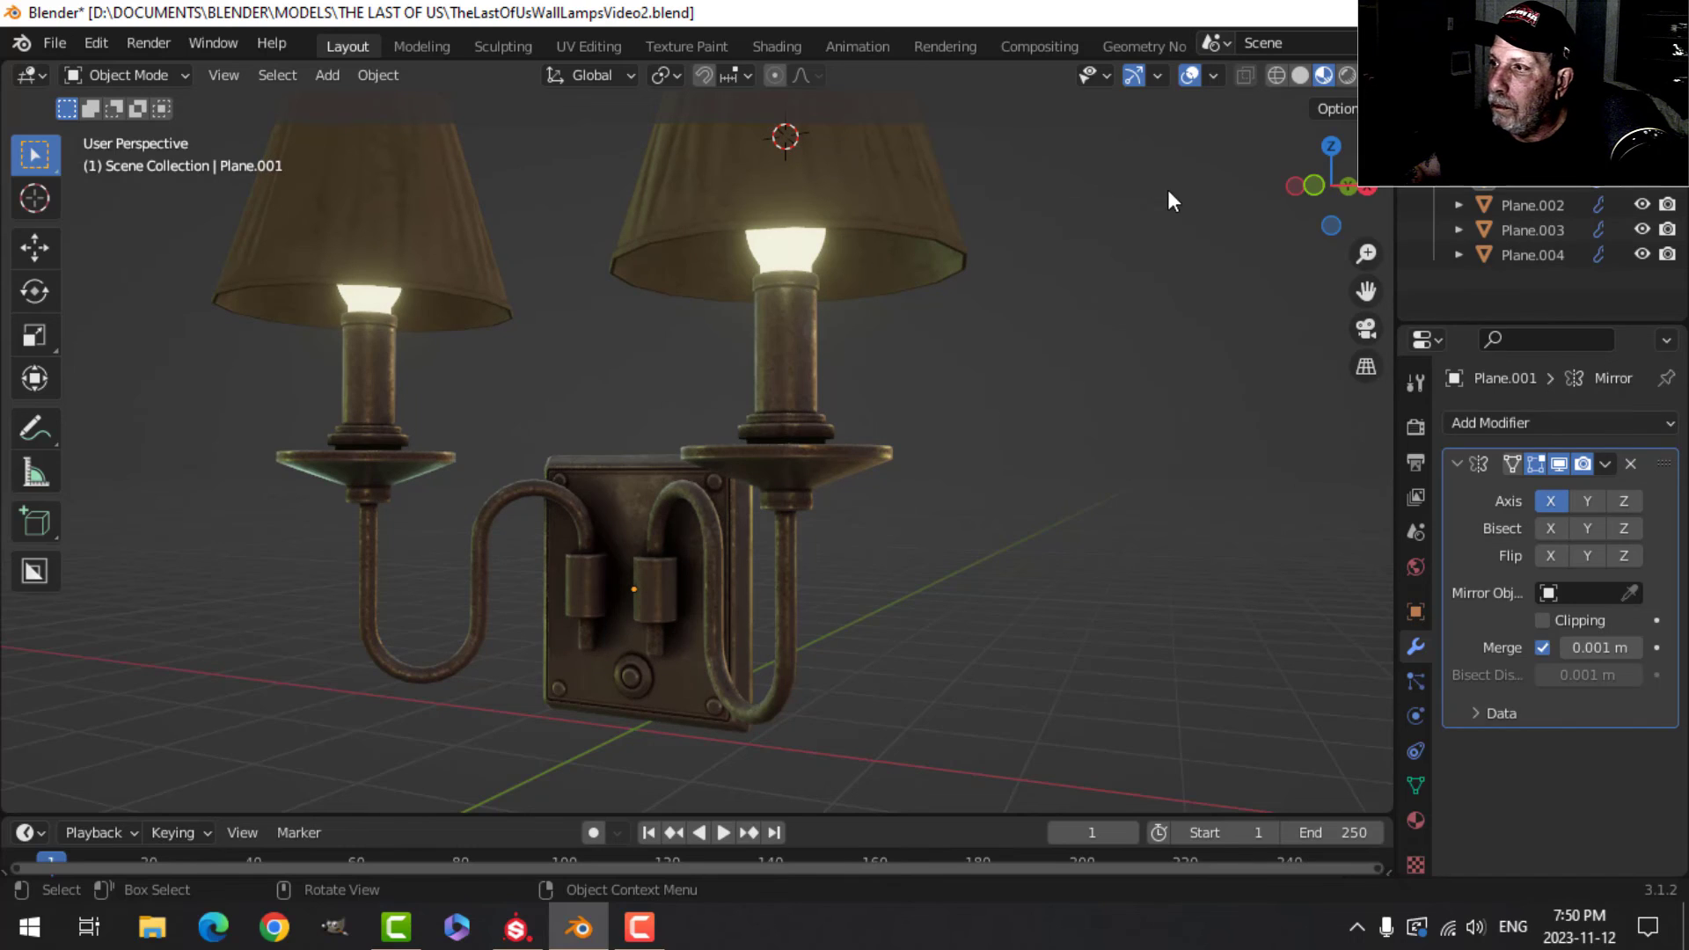
Compare the warm courtyard and city HDRIs for the sconce preview lighting, settling on the warm courtyard one.
click(1371, 75)
click(1351, 283)
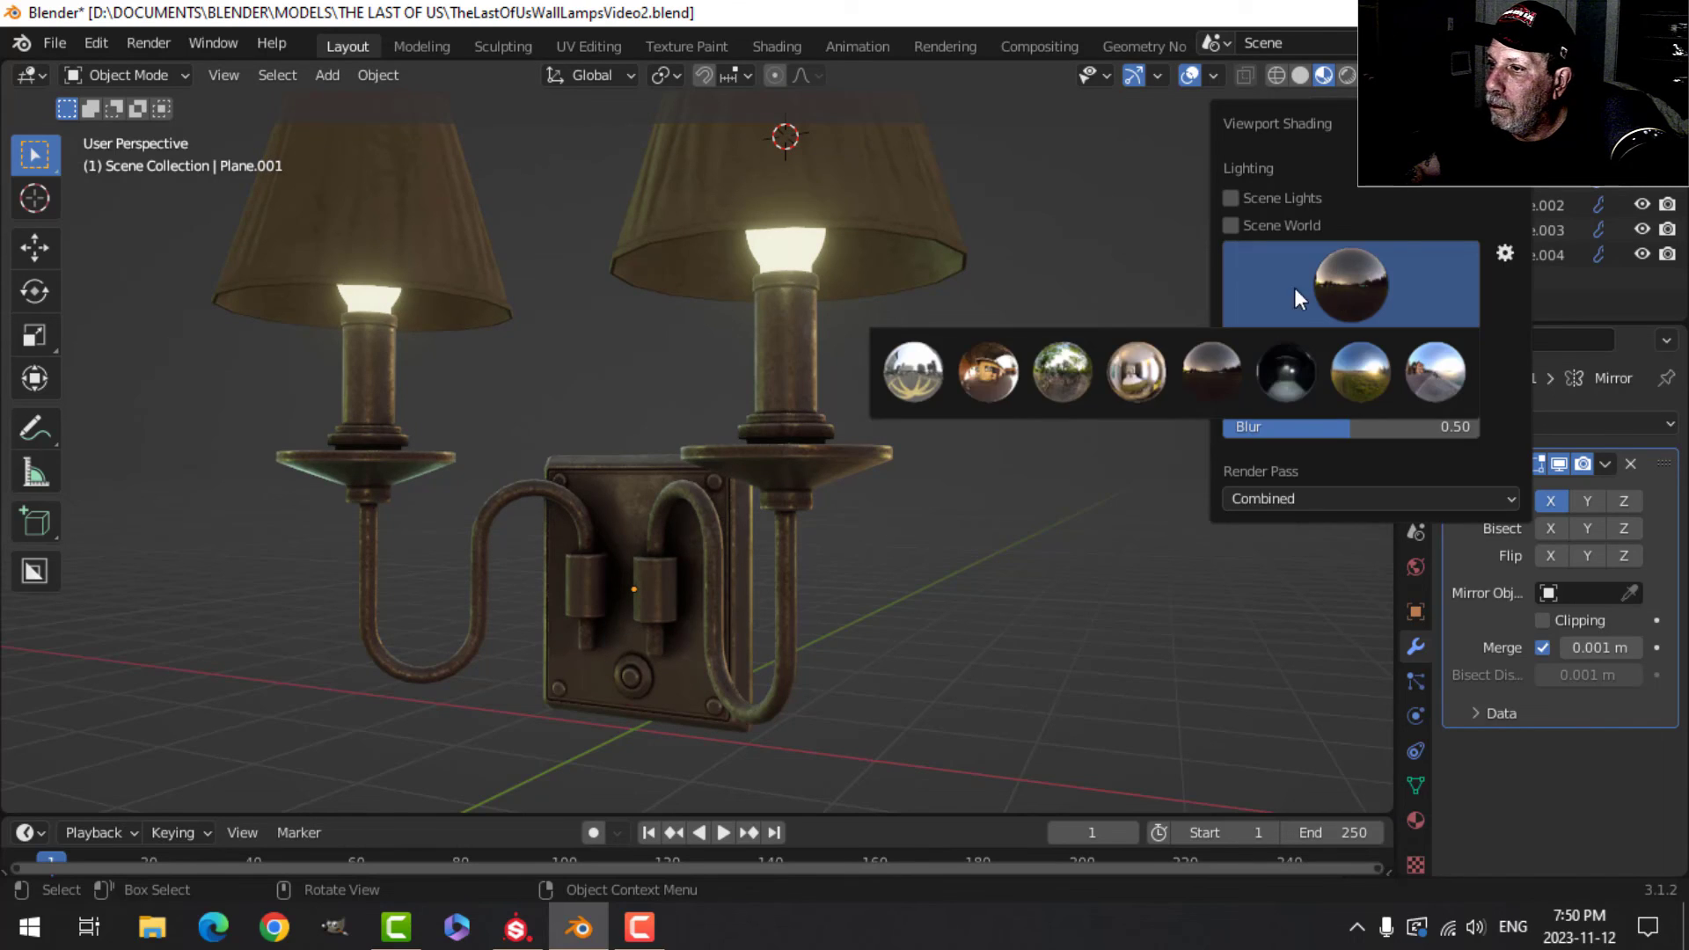
click(1007, 366)
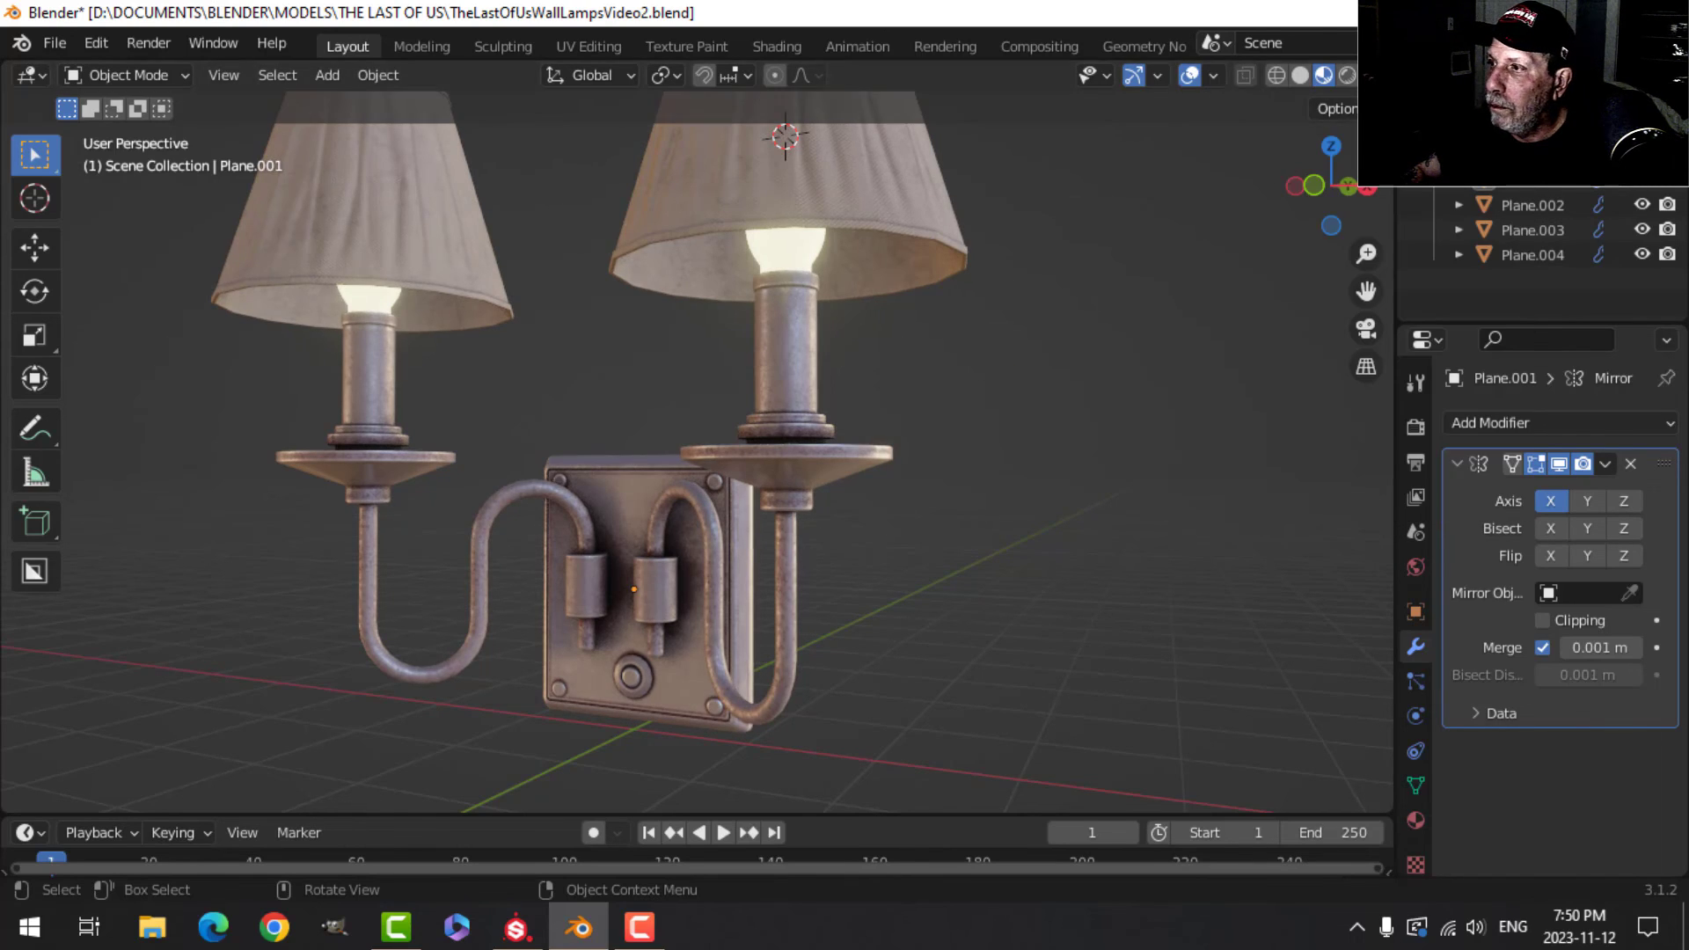
click(1371, 74)
click(1351, 284)
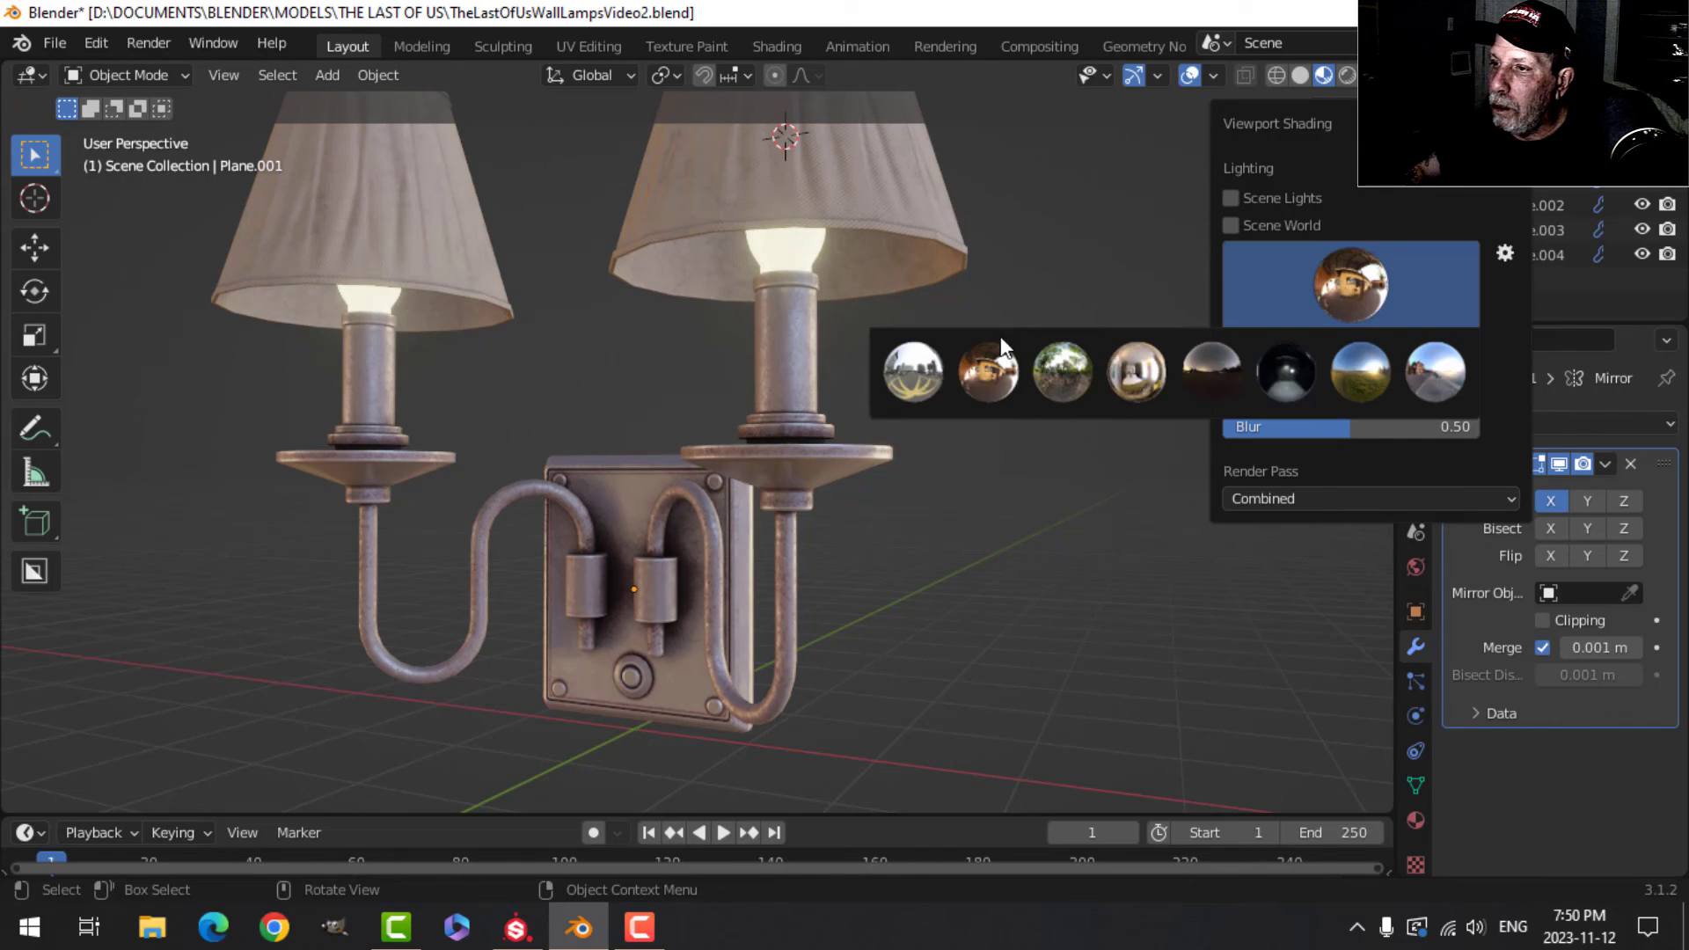
click(946, 368)
click(1356, 294)
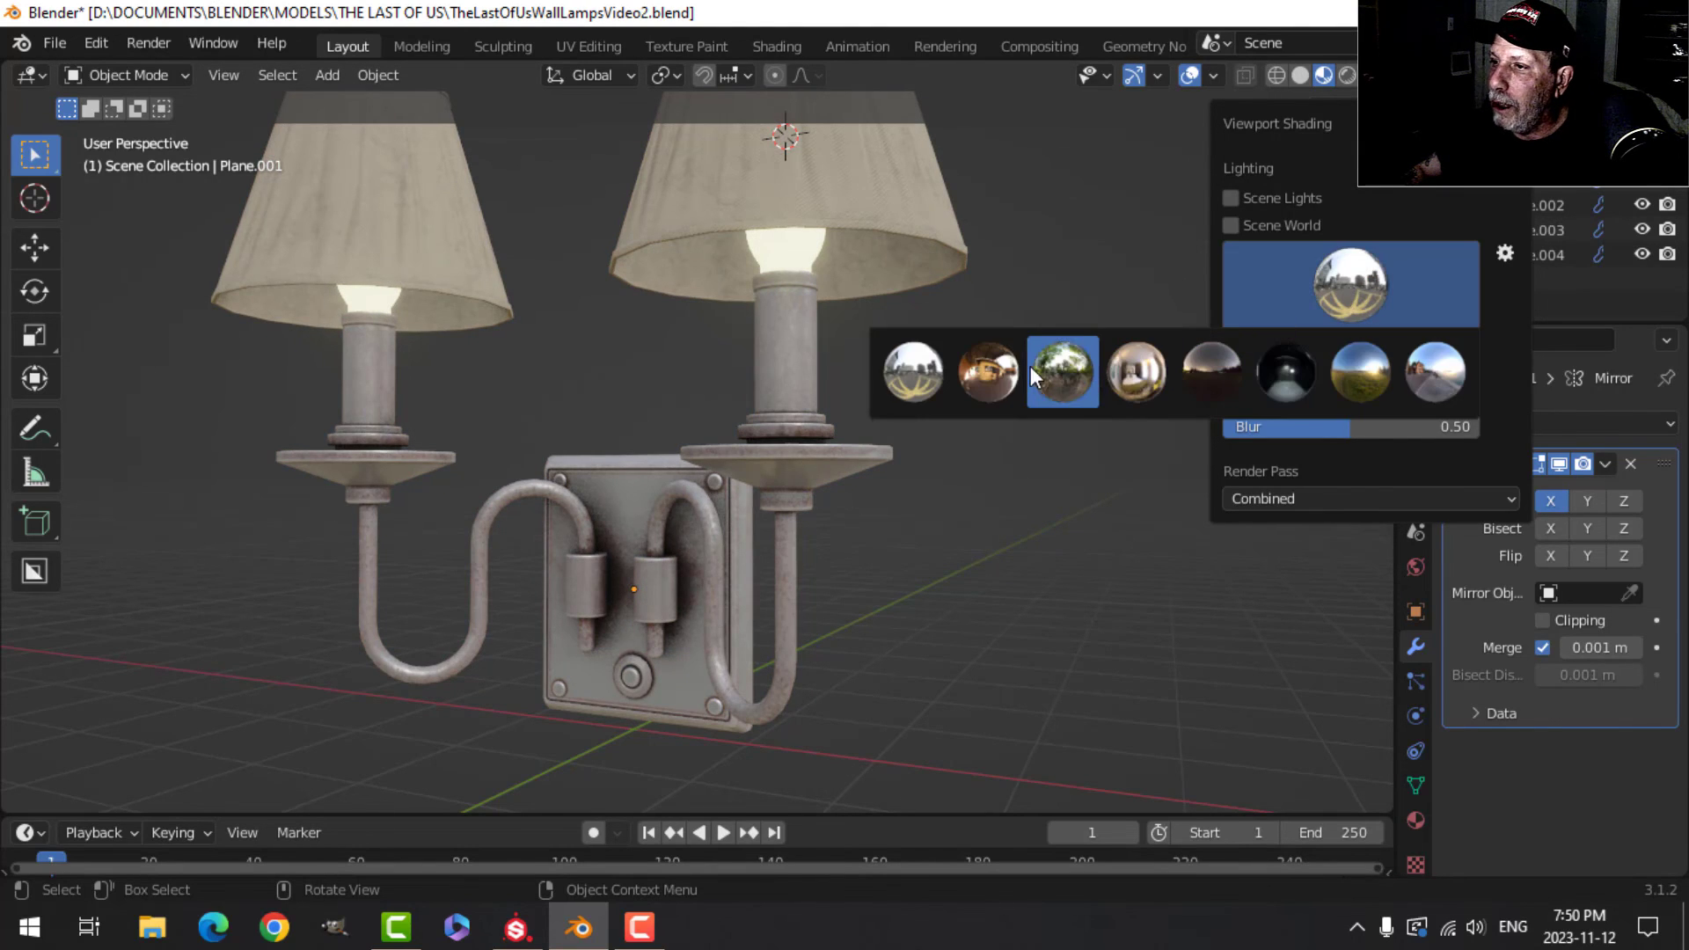
click(1060, 372)
Examine the sconce's glowing bulbs, curved metal arms and wall plate from the opposite side, both close up and from farther away.
scroll(563, 502, down, 2)
mouse_move(542, 508)
middle_down()
mouse_move(864, 482)
mouse_move(830, 463)
mouse_move(792, 477)
mouse_move(720, 412)
middle_up()
scroll(868, 473, up, 3)
scroll(792, 477, down, 3)
scroll(632, 445, up, 2)
scroll(496, 494, down, 3)
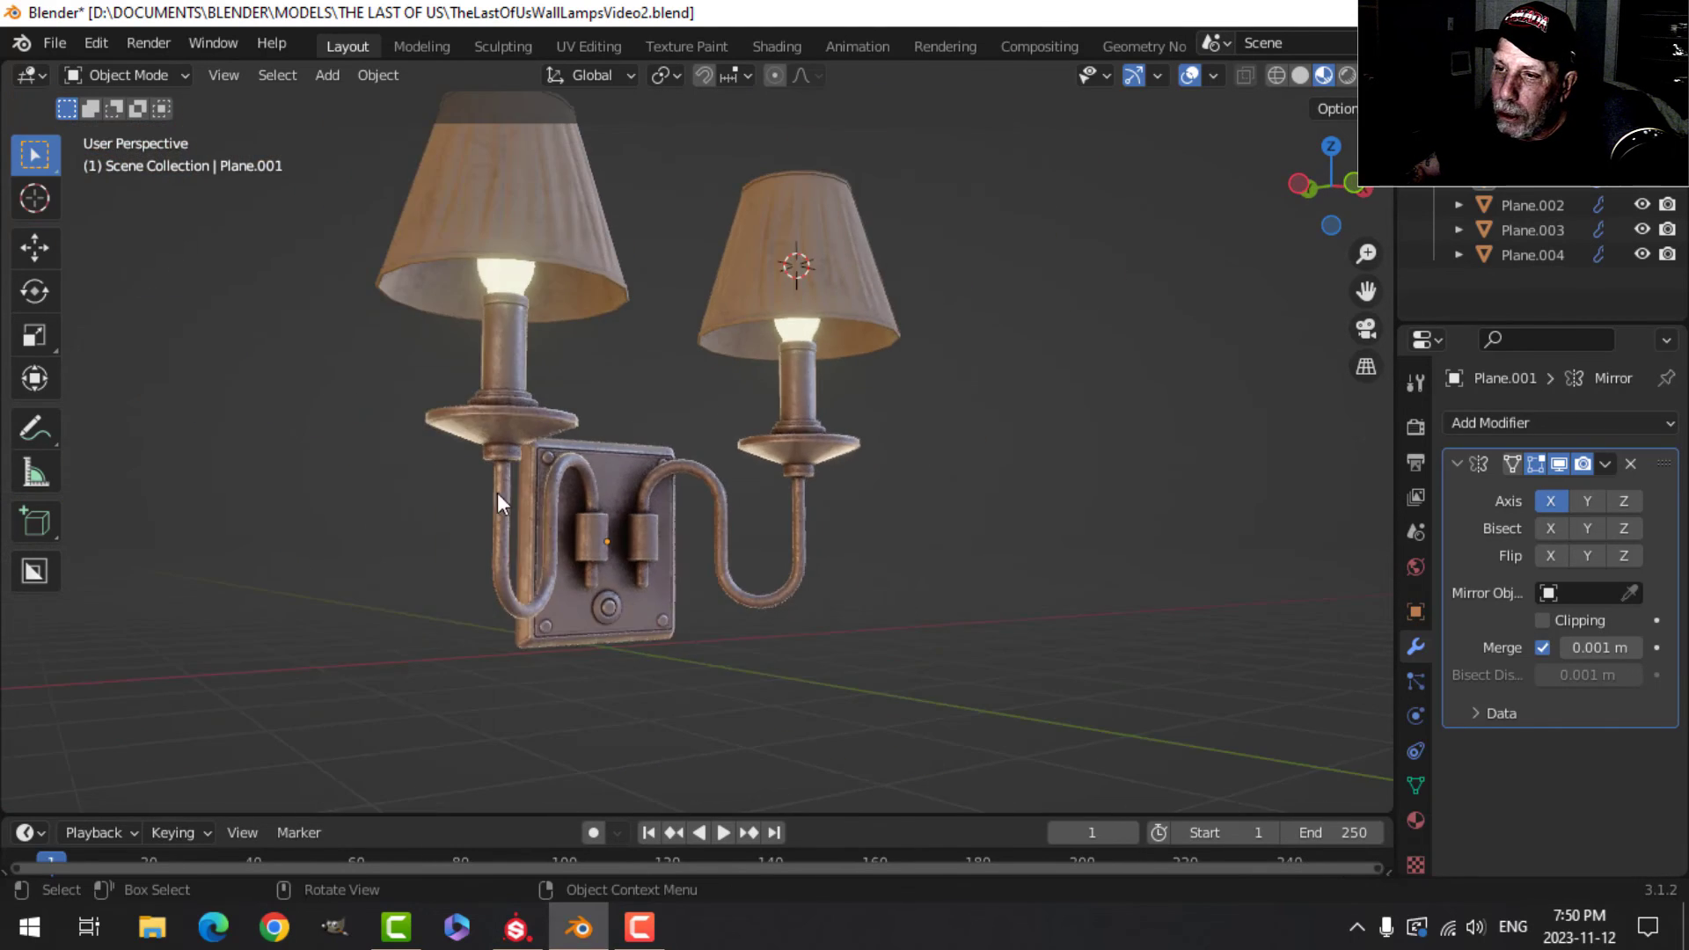
middle_drag(498, 493, 578, 473)
scroll(578, 474, up, 3)
scroll(629, 441, down, 3)
middle_drag(697, 424, 688, 461)
scroll(584, 419, up, 5)
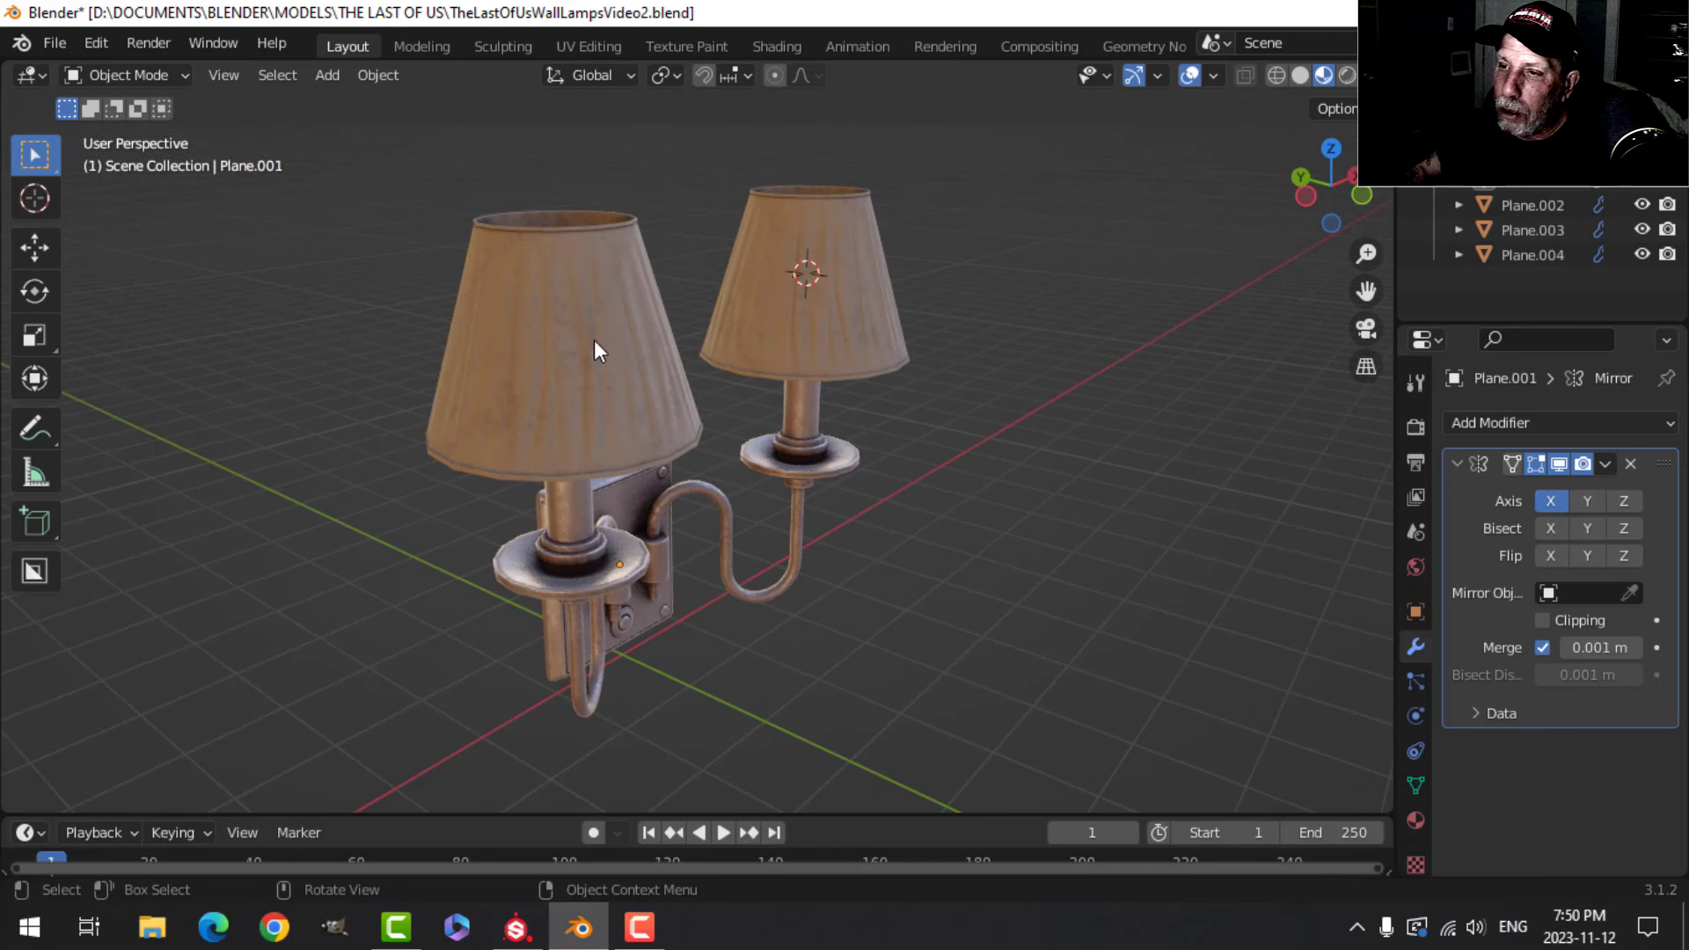
Examine the pleated fabric of both lampshades from above and from the side, ending on a near-front view of the whole sconce.
middle_drag(594, 339, 512, 312)
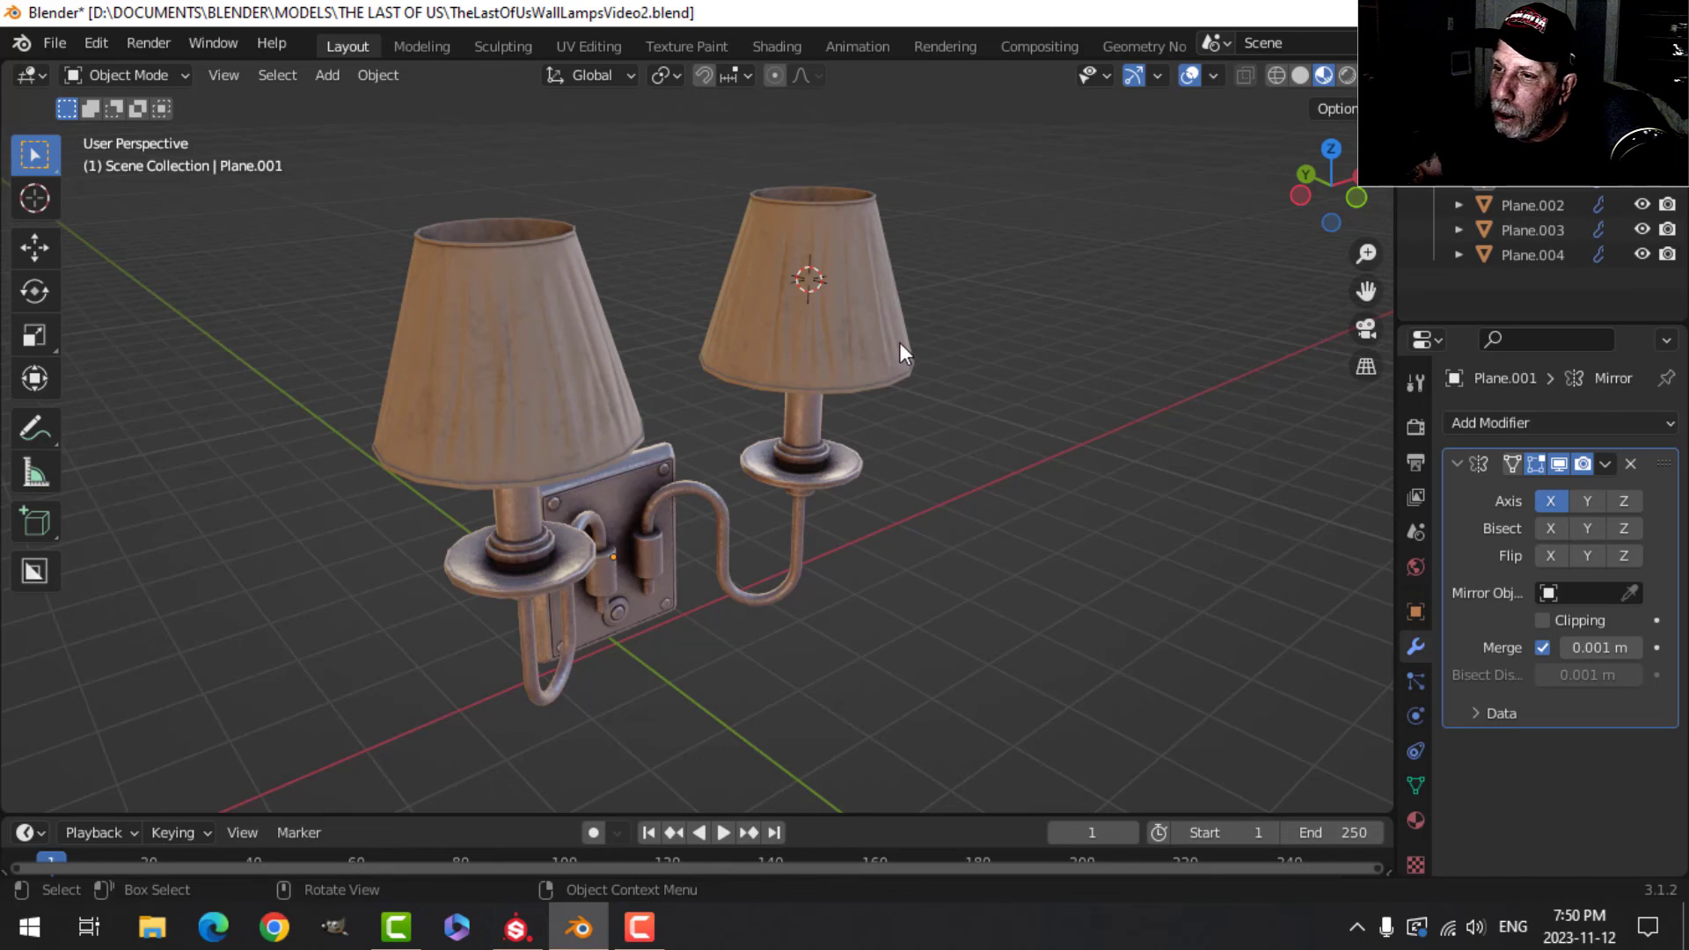
middle_drag(899, 352, 667, 358)
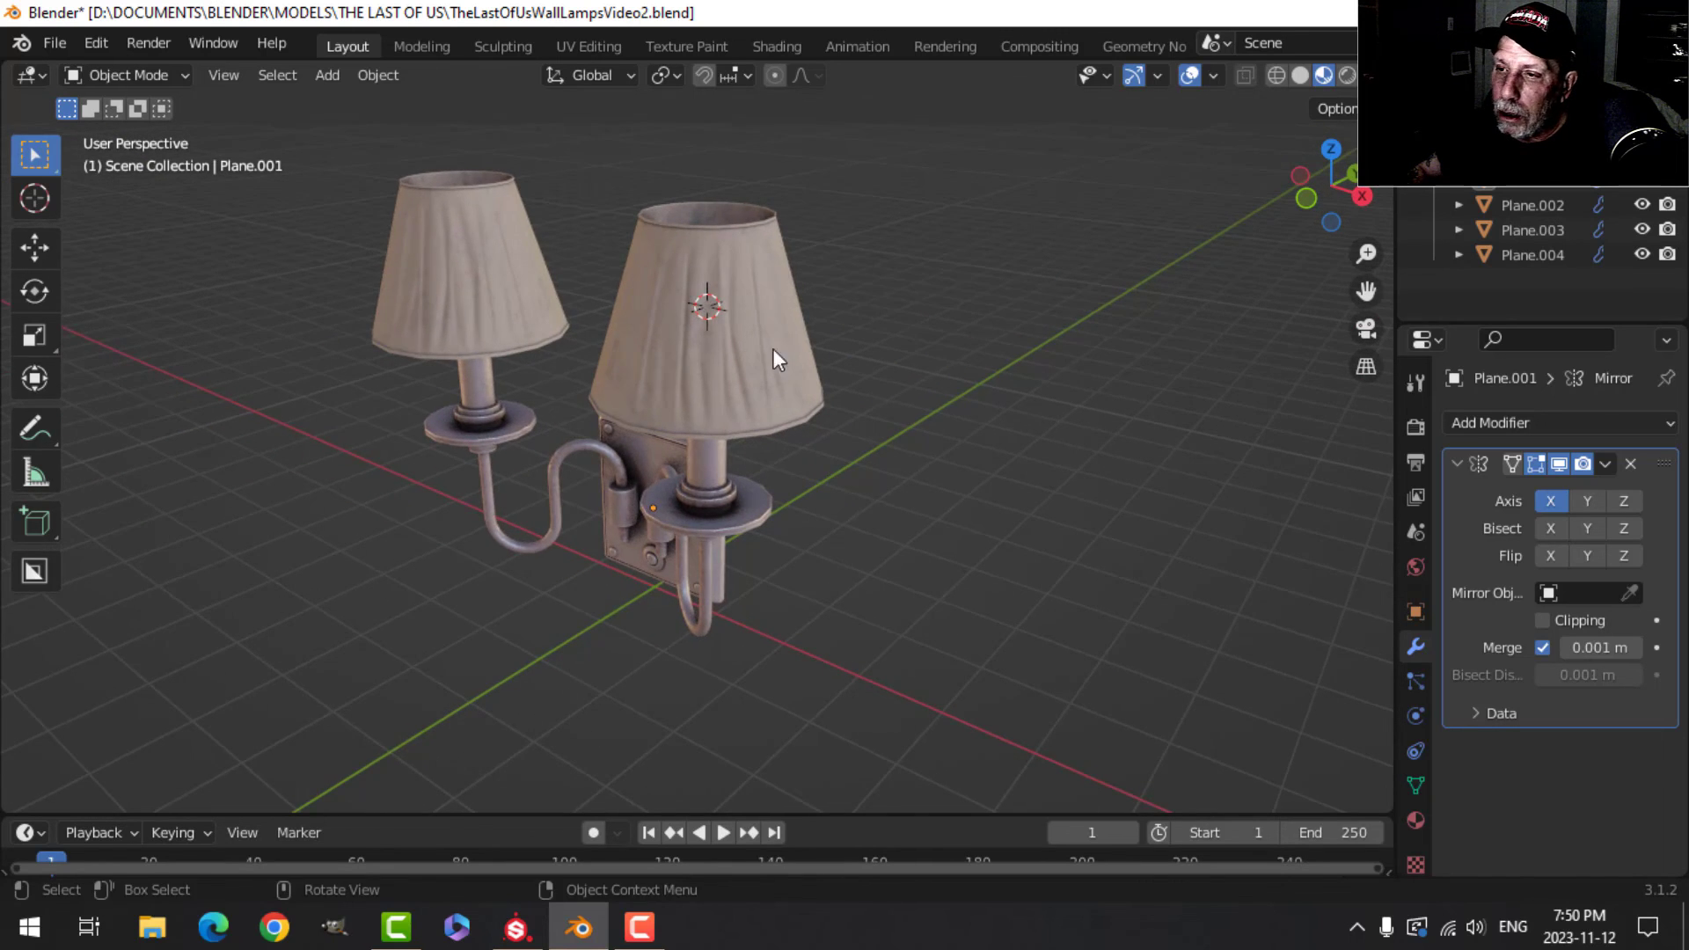
middle_drag(774, 350, 750, 315)
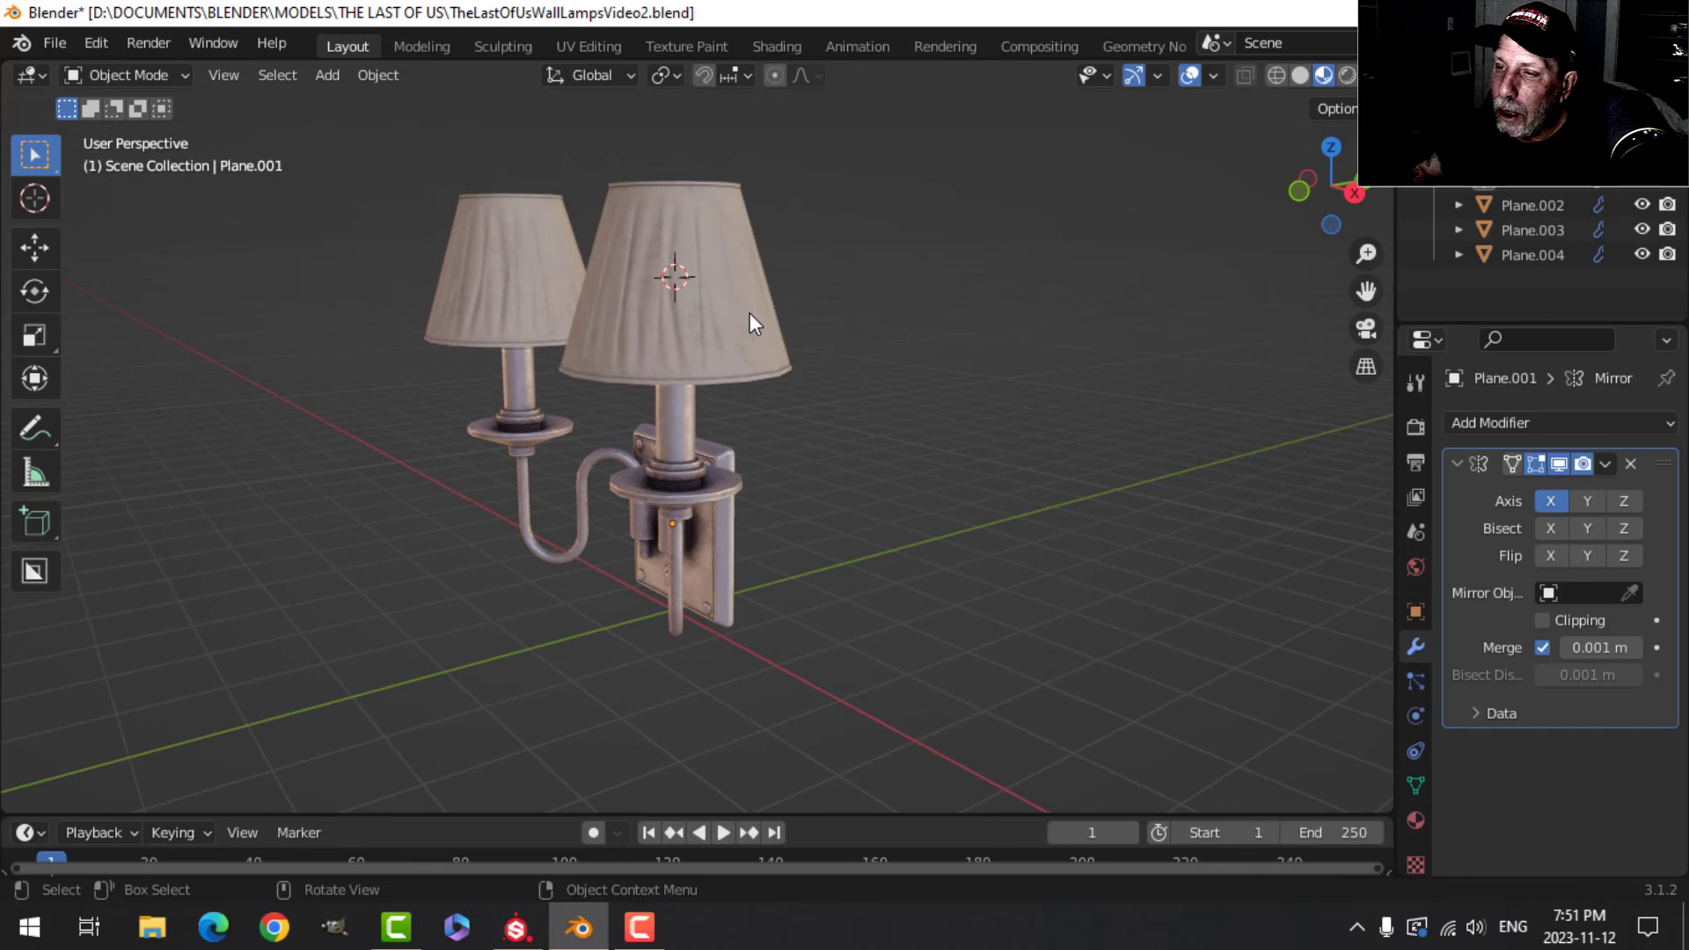
scroll(711, 318, up, 4)
scroll(711, 320, down, 5)
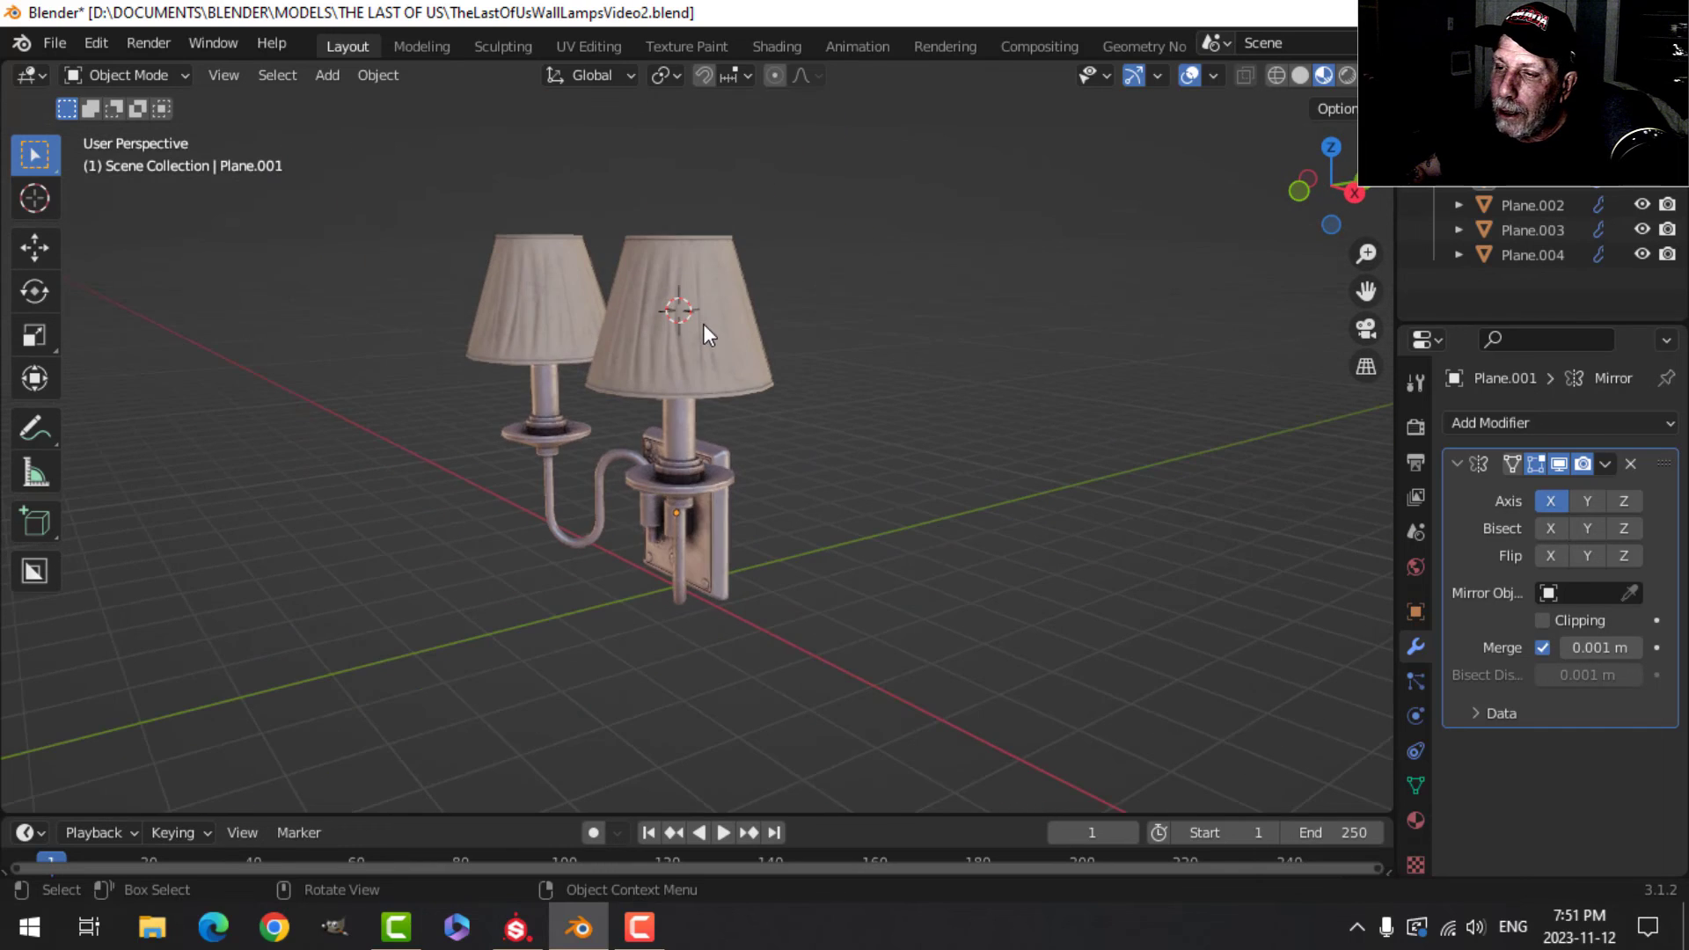
middle_drag(728, 454, 667, 441)
scroll(725, 424, up, 3)
scroll(658, 467, up, 1)
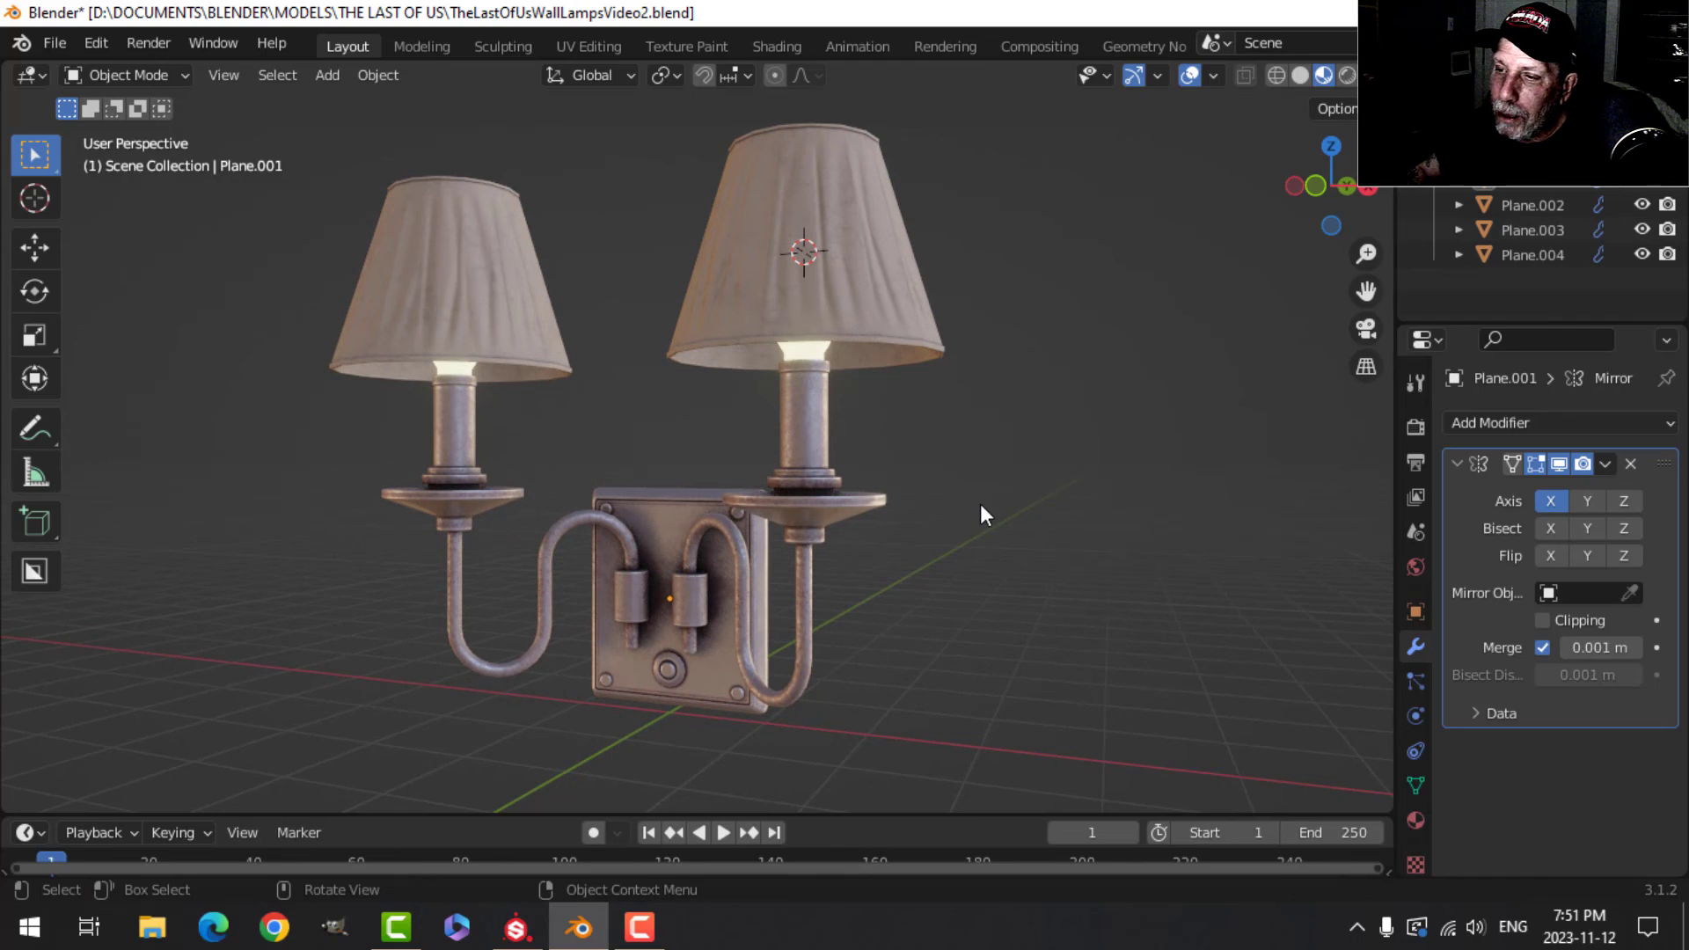